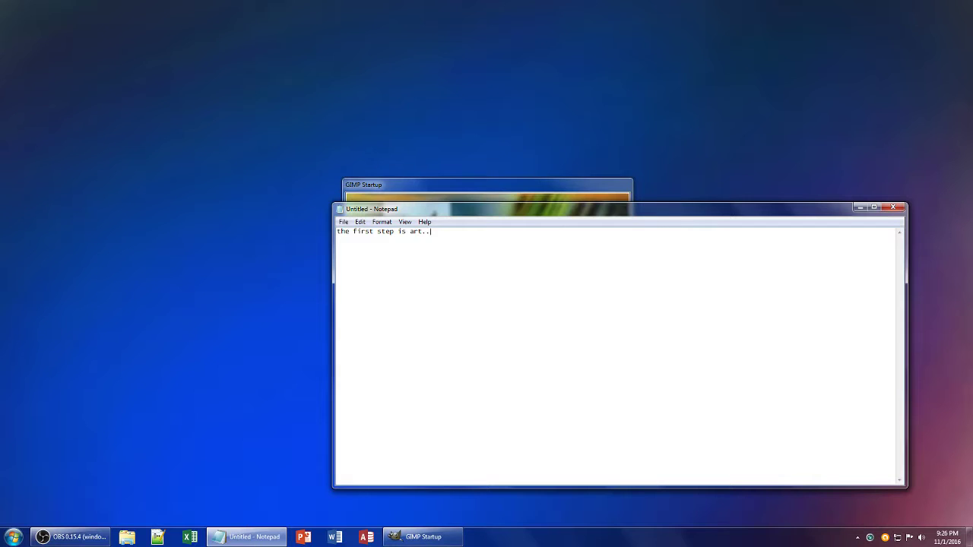
Step: Complete the note's sentence with ".to create background setting, etc." and minimize the Notepad window
text(.to createa background setting, etc.)
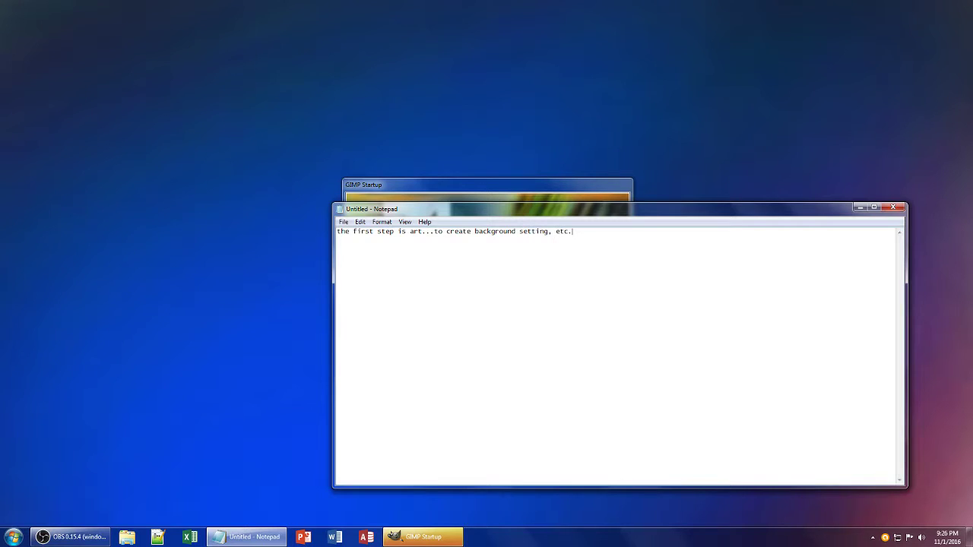
key(alt+space)
key(n)
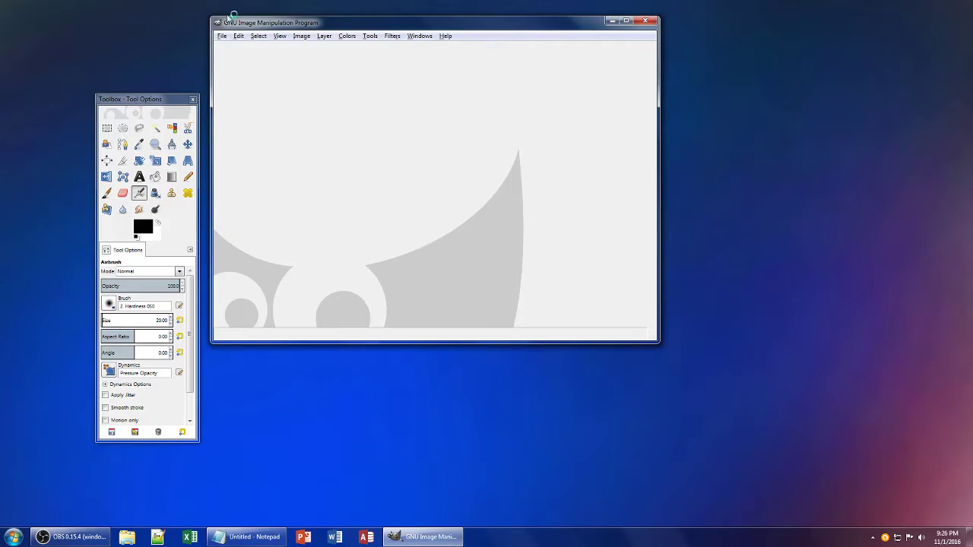
Step: Create a new image in GIMP from the 1024x768 template and enlarge its window to show the full canvas
click(222, 36)
click(231, 48)
click(443, 135)
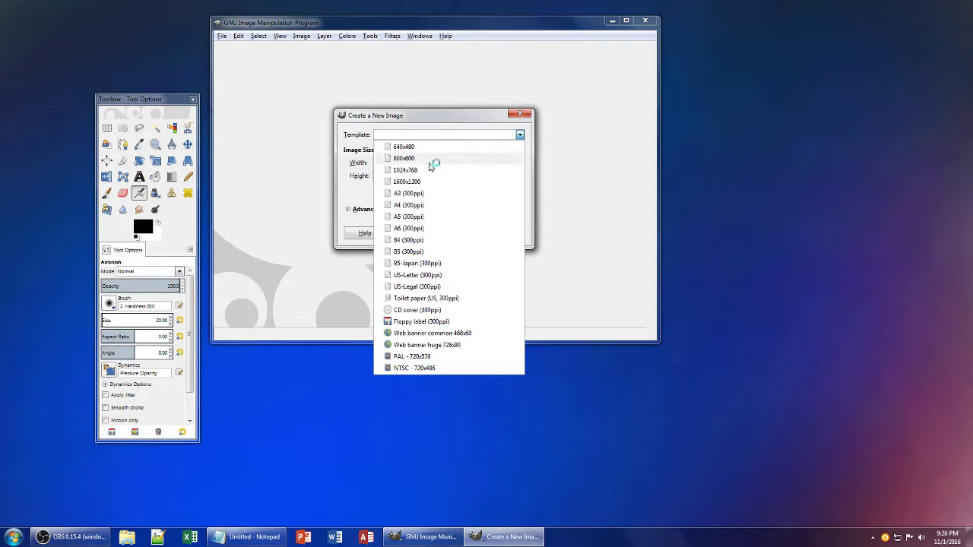
click(428, 168)
click(463, 236)
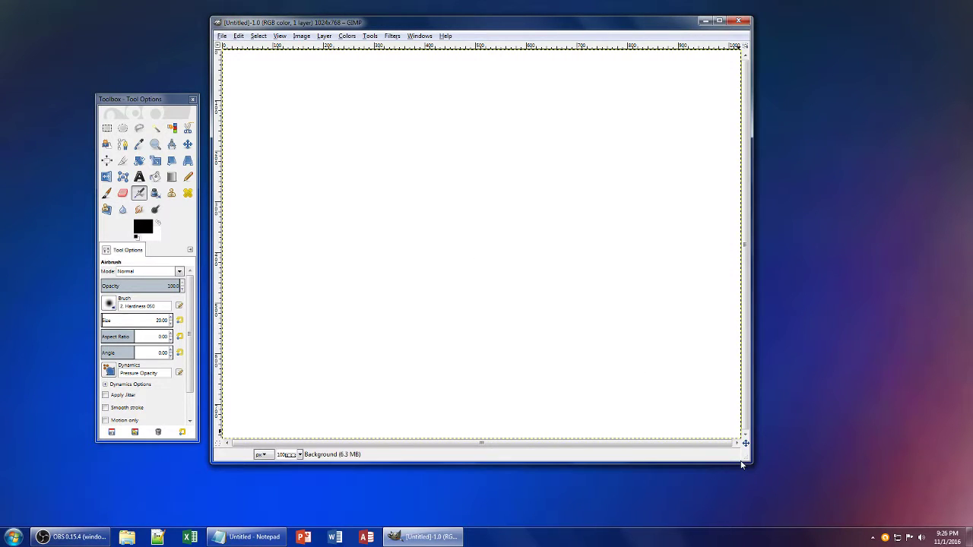
drag(741, 464, 788, 481)
click(117, 320)
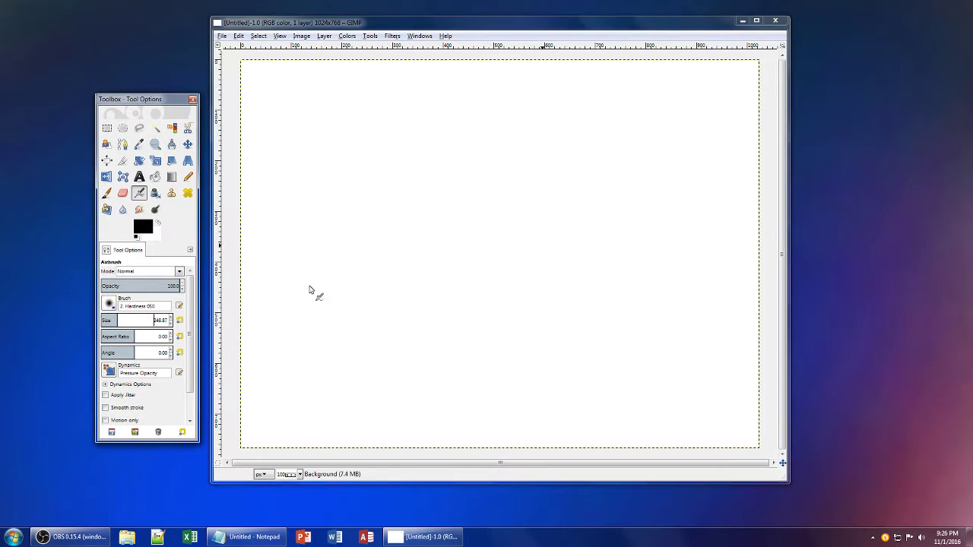
mouse_move(718, 197)
mouse_down()
mouse_move(313, 279)
mouse_move(329, 459)
mouse_move(306, 452)
mouse_up()
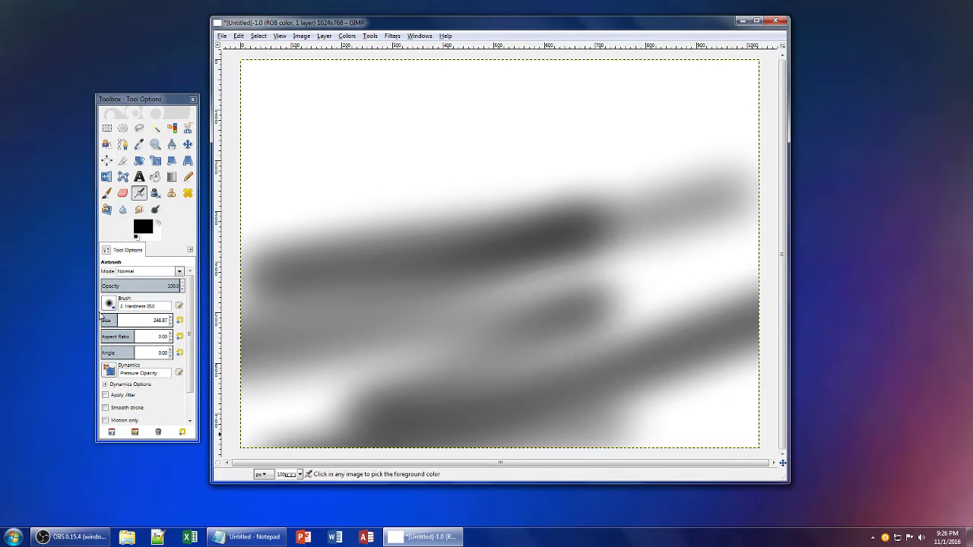
key(ctrl+z)
Step: Set the brush size to about 564, switch to the Paintbrush at reduced opacity, and paint a broad gray diagonal band across the lower canvas
click(139, 318)
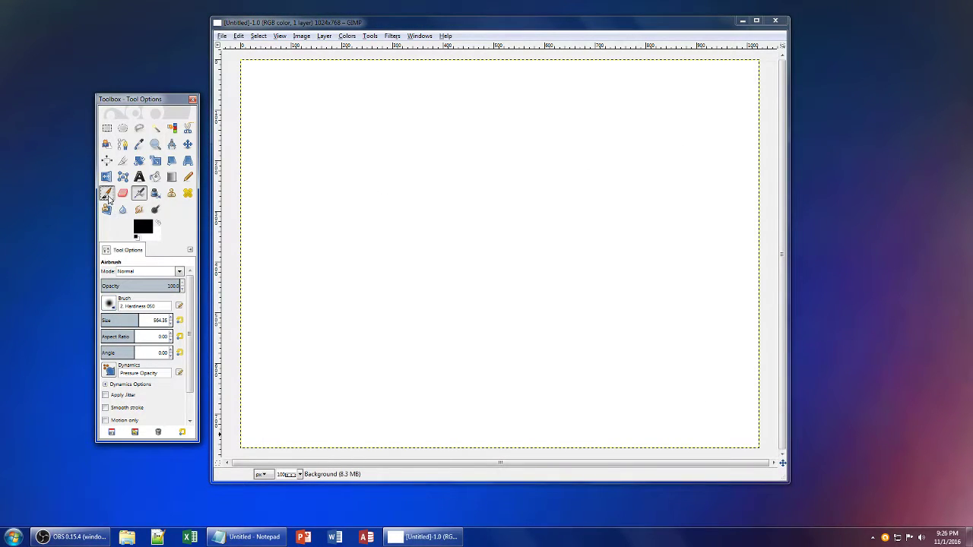
click(106, 193)
click(134, 286)
mouse_move(732, 233)
mouse_down()
mouse_move(444, 309)
mouse_move(152, 361)
mouse_move(849, 274)
mouse_up()
Step: Raise the Paintbrush opacity to 79.9 and darken the lower part of the canvas to nearly black
click(169, 286)
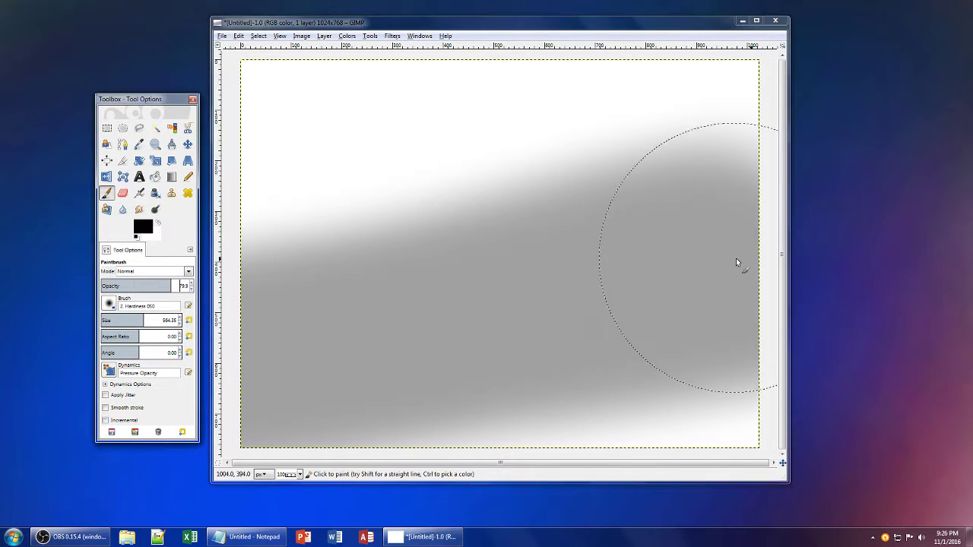
mouse_move(735, 262)
mouse_down()
mouse_move(396, 334)
mouse_move(769, 384)
mouse_move(497, 436)
mouse_up()
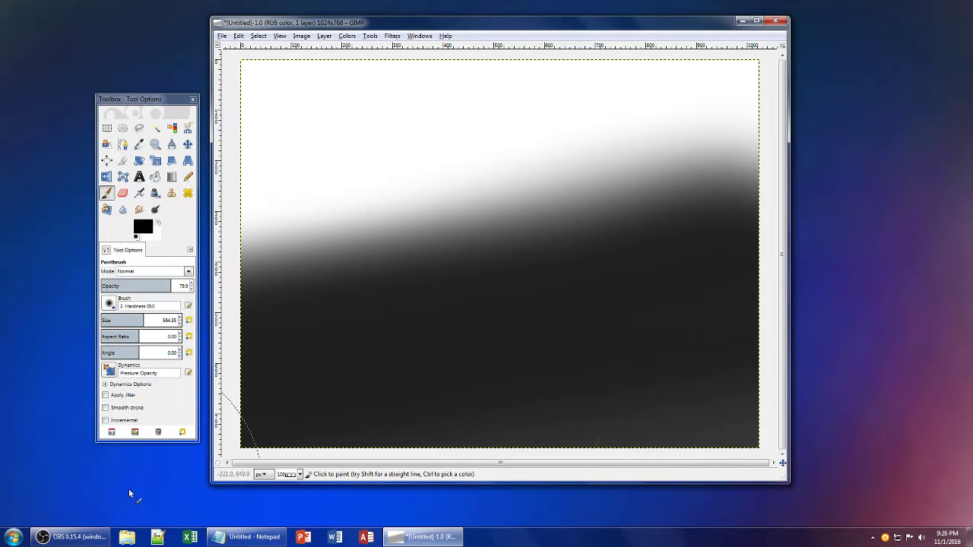
mouse_move(690, 325)
mouse_down()
mouse_move(591, 434)
mouse_move(727, 387)
mouse_move(707, 430)
mouse_up()
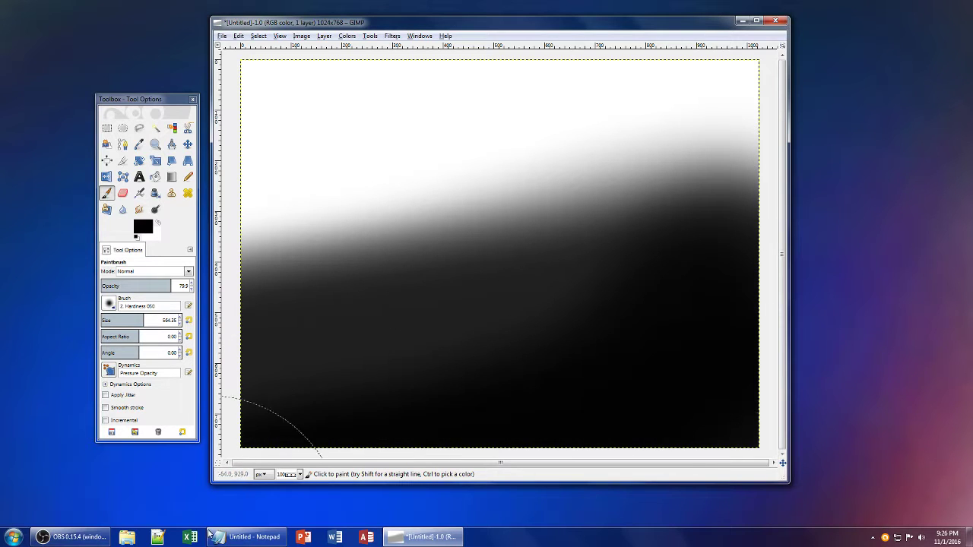
click(745, 244)
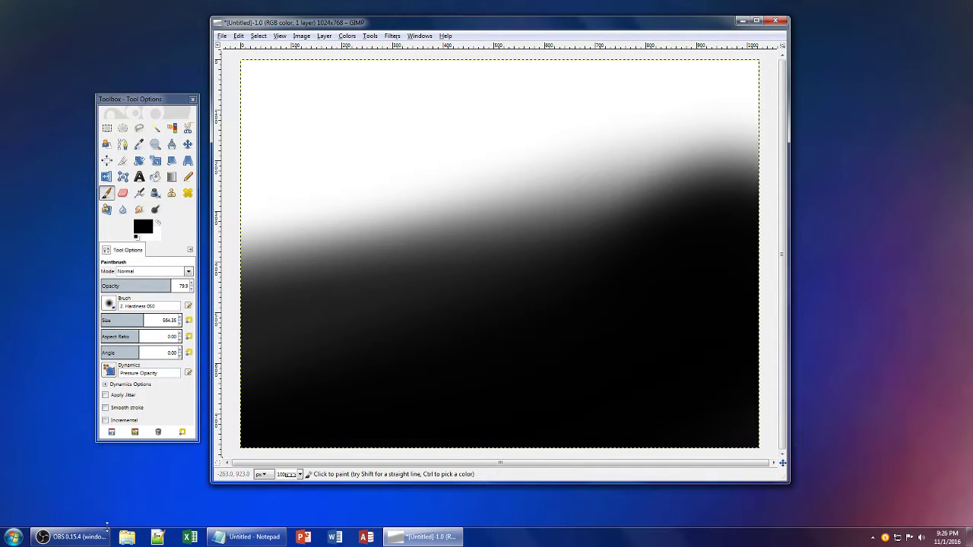
Step: Lower the Paintbrush opacity to 19.0 and shade the white upper area gray, keeping the upper-left corner light
click(118, 285)
drag(729, 91, 18, 353)
drag(619, 171, 1, 418)
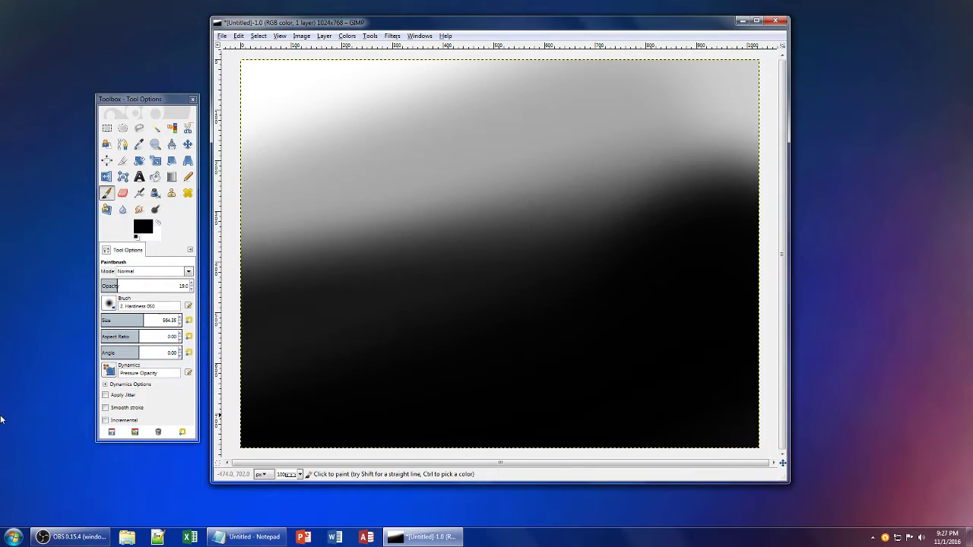
mouse_move(672, 161)
mouse_down()
mouse_move(601, 113)
mouse_move(288, 133)
mouse_up()
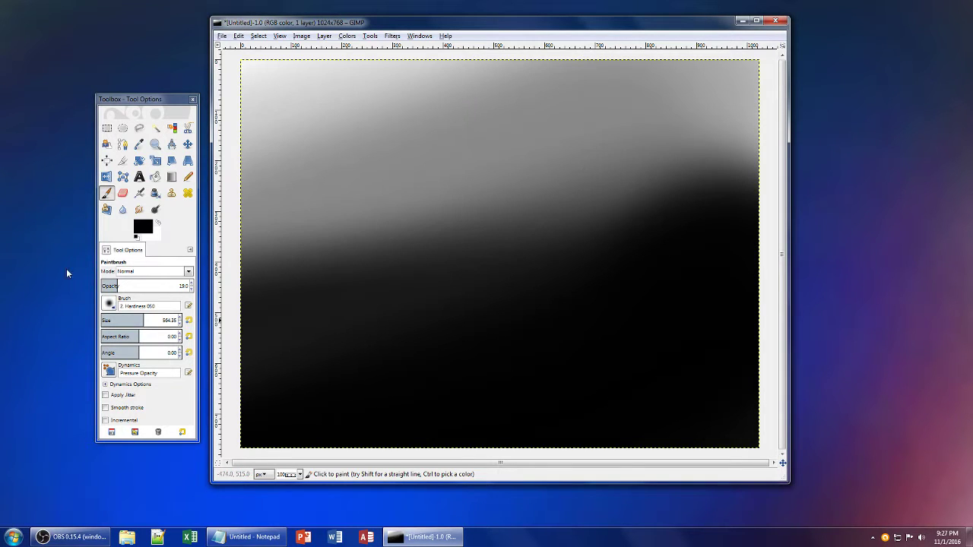
Step: Set the foreground color to dark red and tint the canvas with broad Paintbrush strokes at very low opacity
click(137, 233)
click(164, 354)
click(148, 446)
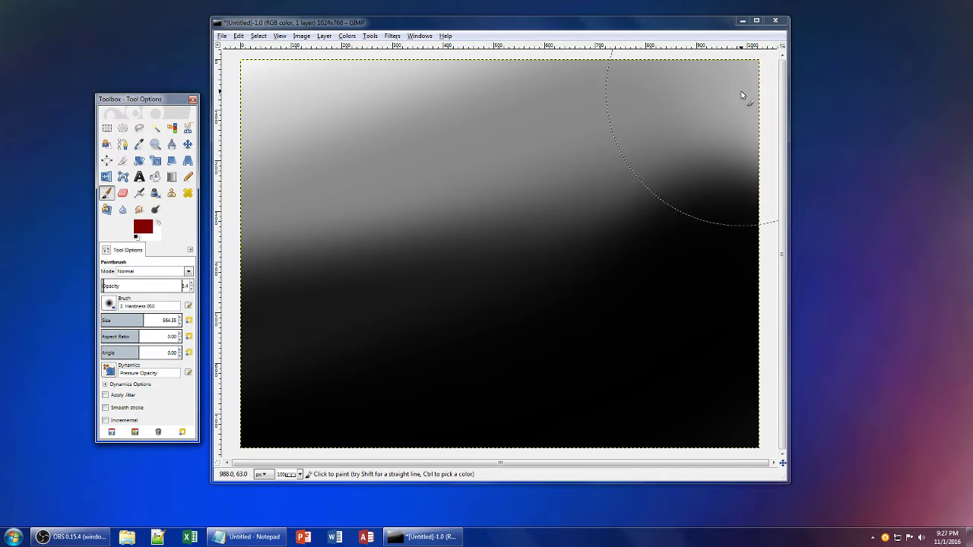
drag(743, 91, 94, 246)
mouse_move(725, 92)
mouse_down()
mouse_move(160, 233)
mouse_move(589, 257)
mouse_move(741, 291)
mouse_move(479, 398)
mouse_move(216, 477)
mouse_move(278, 449)
mouse_up()
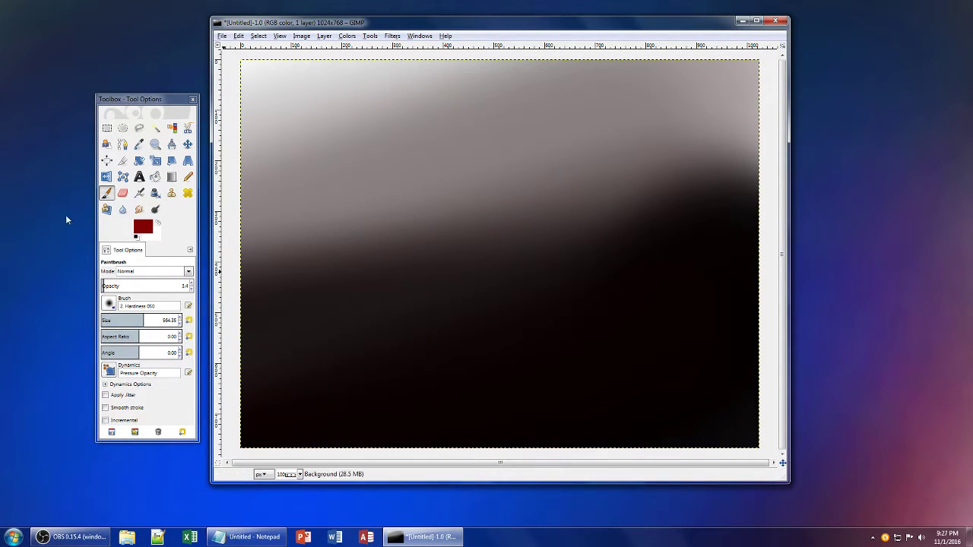
Step: Change the foreground color to purple 820096 and tint the canvas with it
click(138, 228)
click(166, 376)
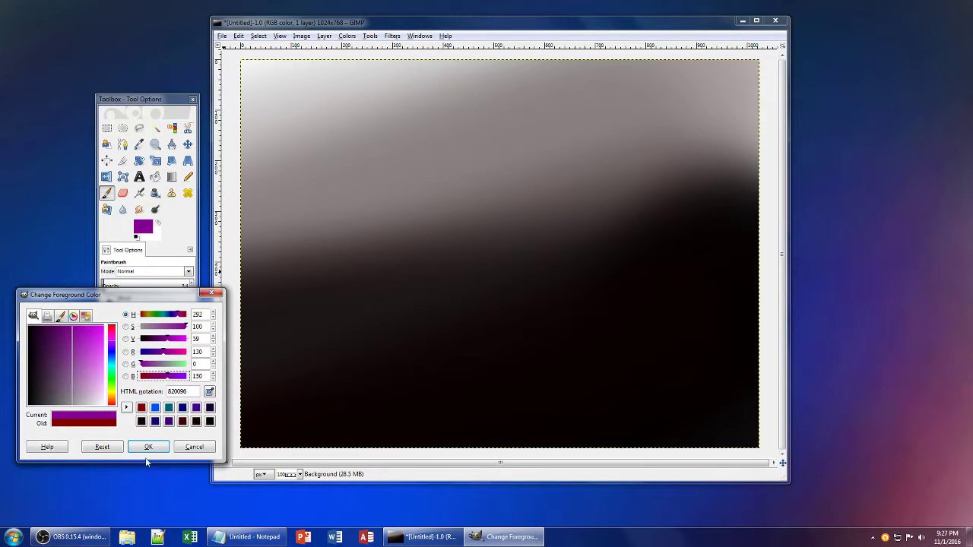
click(154, 453)
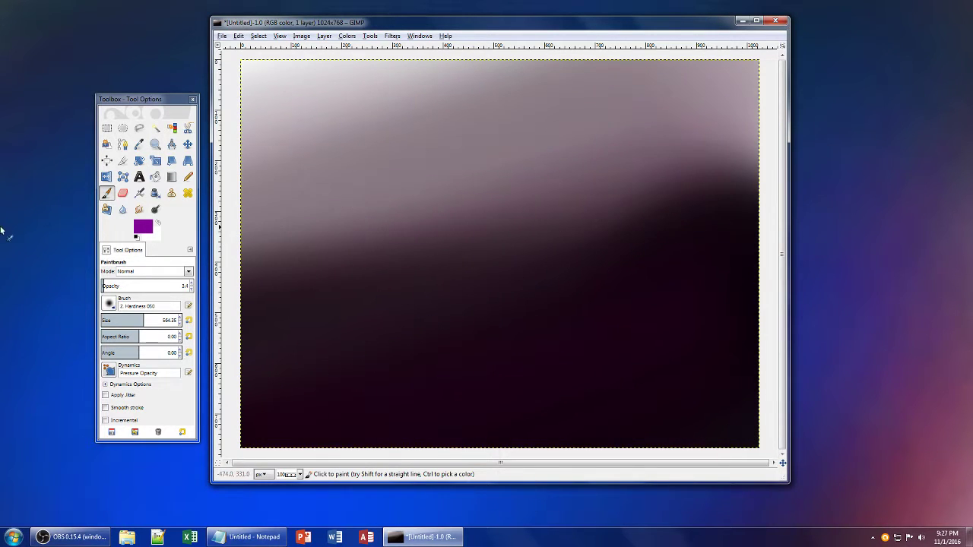
Step: Switch the Paintbrush mode to Color erase and brush dark blue 170096 diagonally over the canvas
click(139, 274)
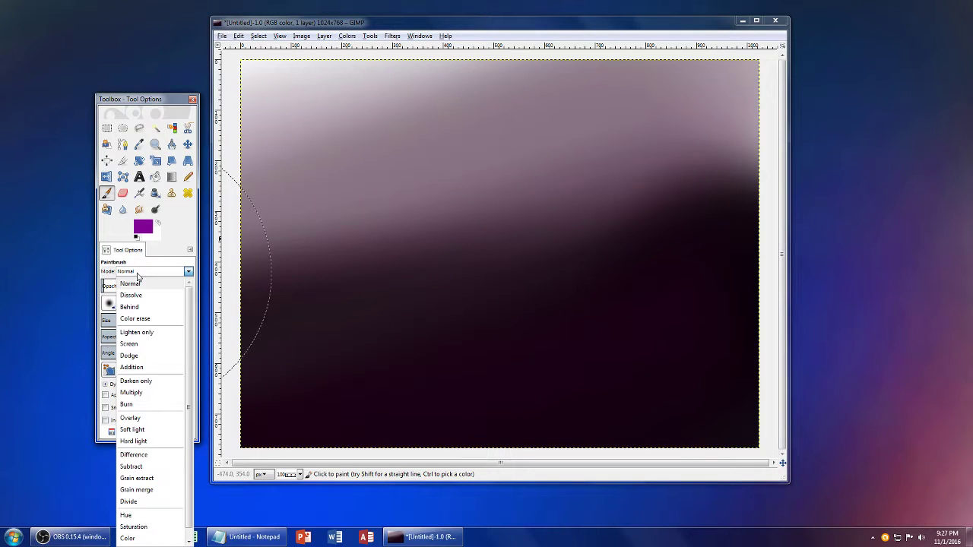
click(145, 319)
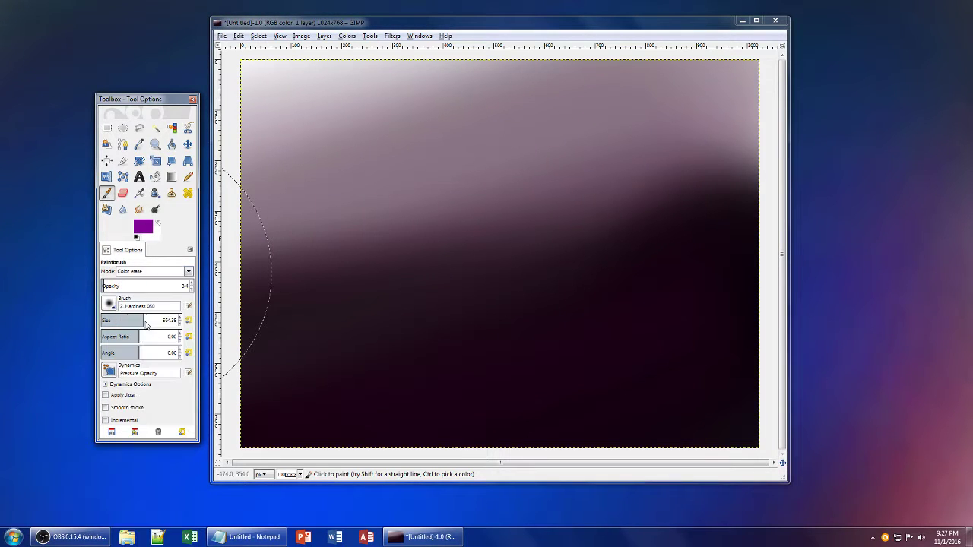
click(144, 229)
drag(165, 356, 143, 355)
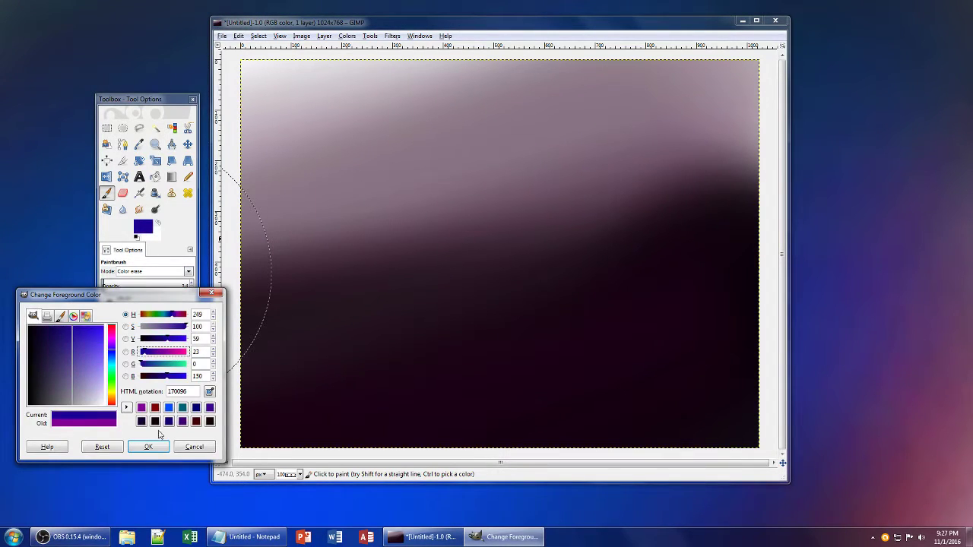
click(149, 446)
mouse_move(624, 157)
mouse_down()
mouse_move(339, 288)
mouse_move(294, 251)
mouse_move(576, 265)
mouse_move(304, 361)
mouse_up()
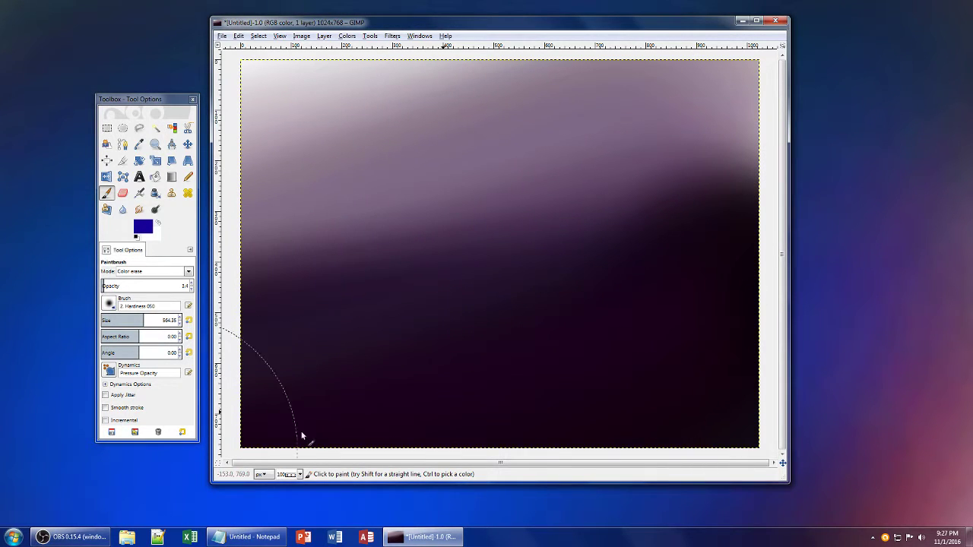
Step: Change the foreground color to orange e89941 and brush it over the canvas in Color erase mode
click(142, 227)
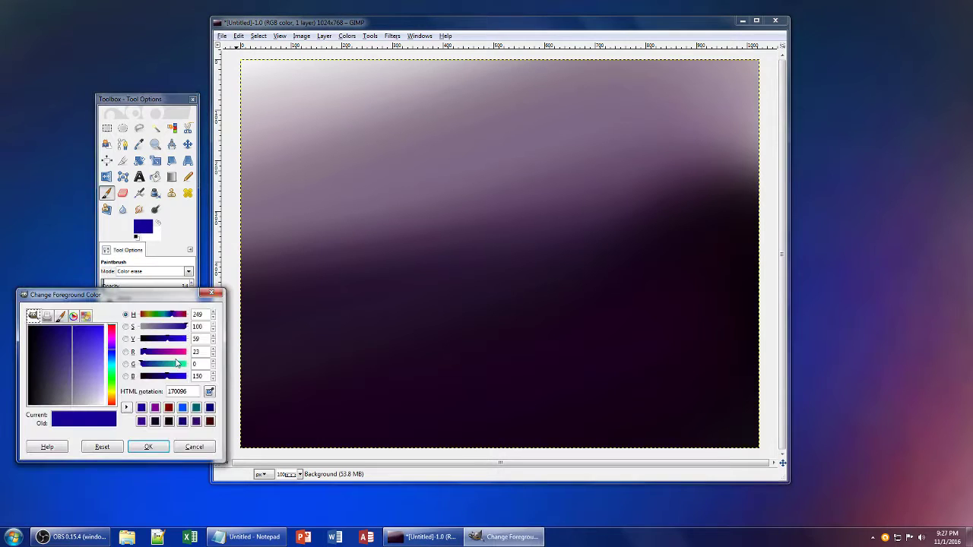
click(182, 354)
click(152, 379)
click(167, 366)
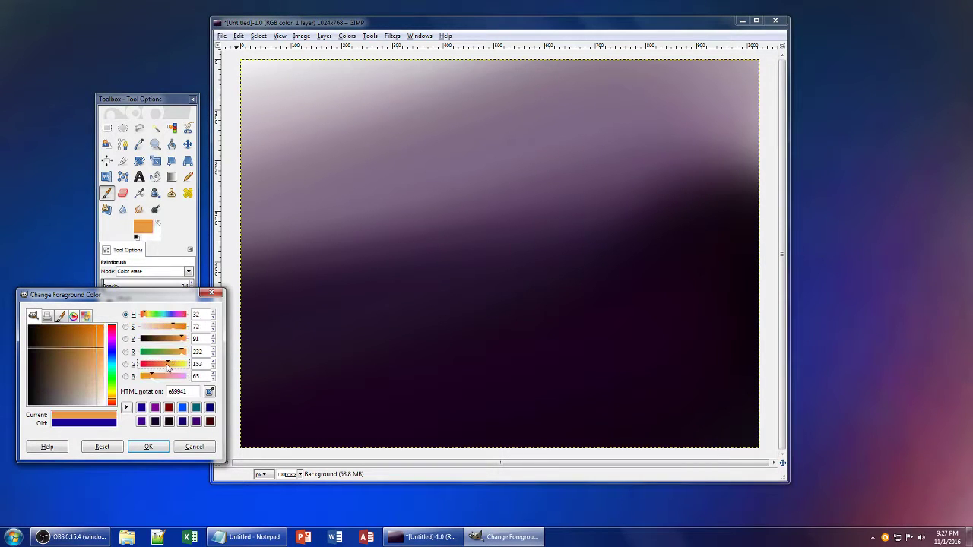
click(148, 447)
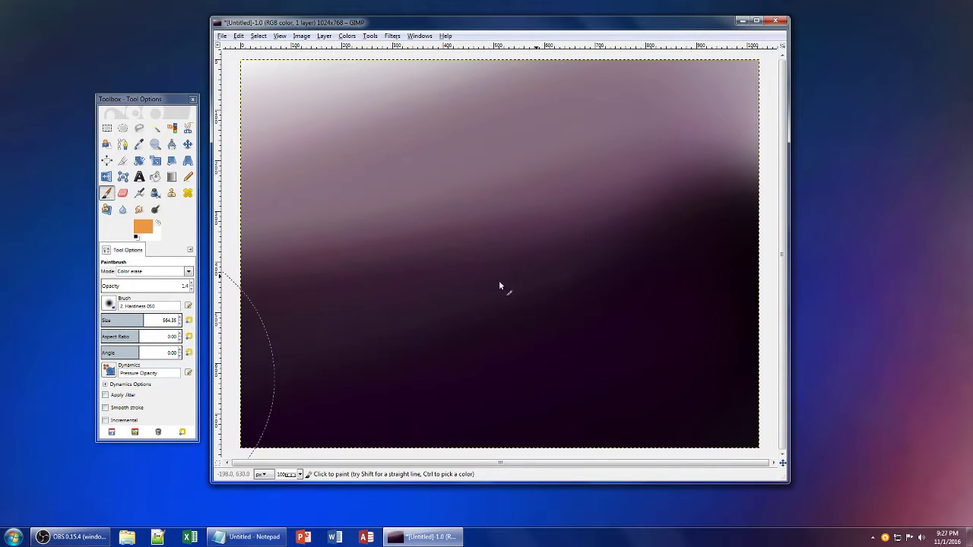
Step: Change the foreground color to green 1fdd41 and brush it over the dark lower part of the canvas
click(134, 232)
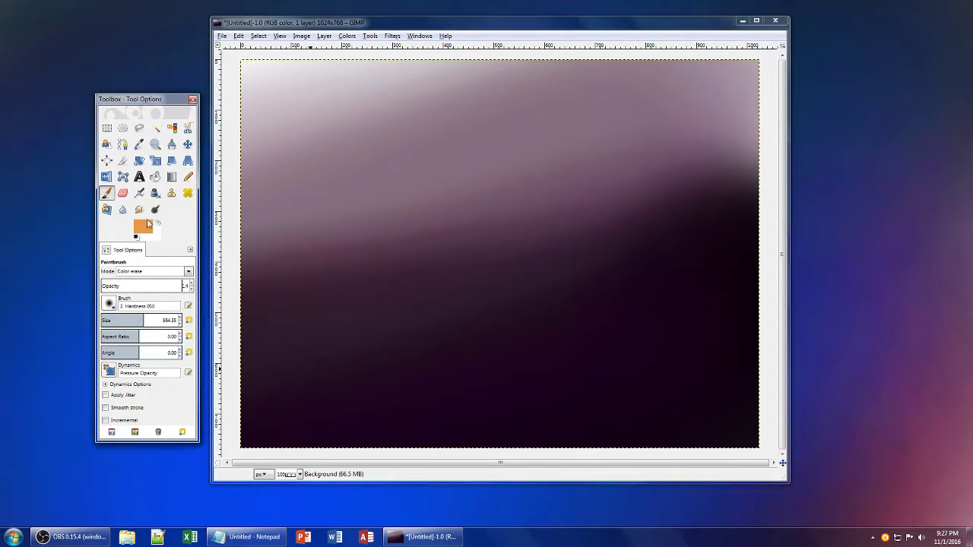
click(148, 228)
drag(165, 352, 181, 366)
click(148, 447)
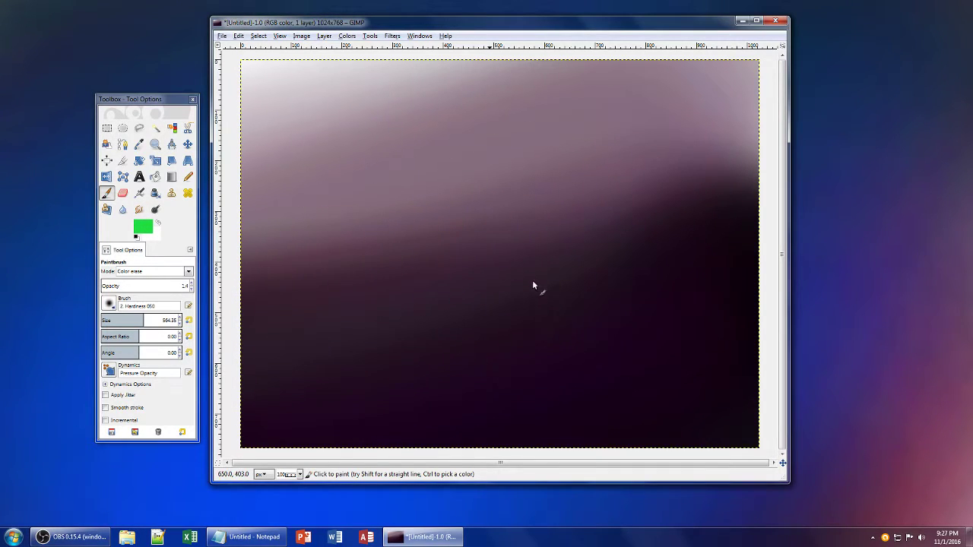
mouse_move(239, 423)
mouse_down()
mouse_move(617, 284)
mouse_move(562, 266)
mouse_move(205, 323)
mouse_up()
Step: Change the foreground color to bright blue, adjust the low brush opacity slightly, and brush the color diagonally across the canvas
click(148, 227)
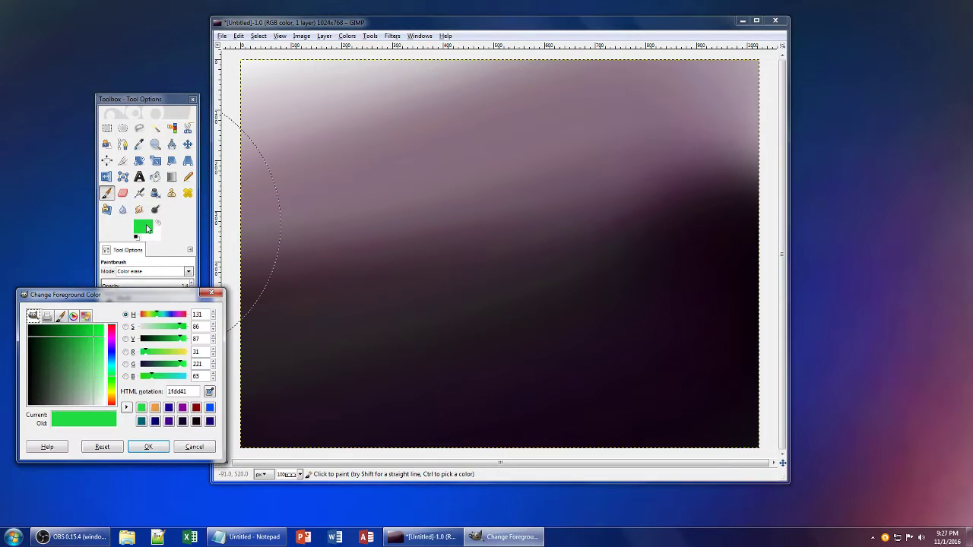
drag(172, 367, 194, 379)
click(148, 447)
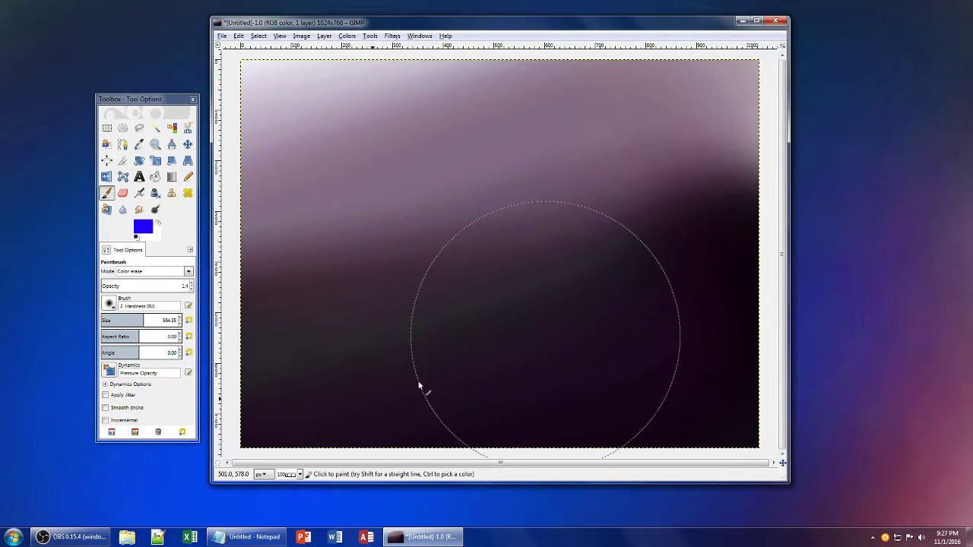
double_click(192, 283)
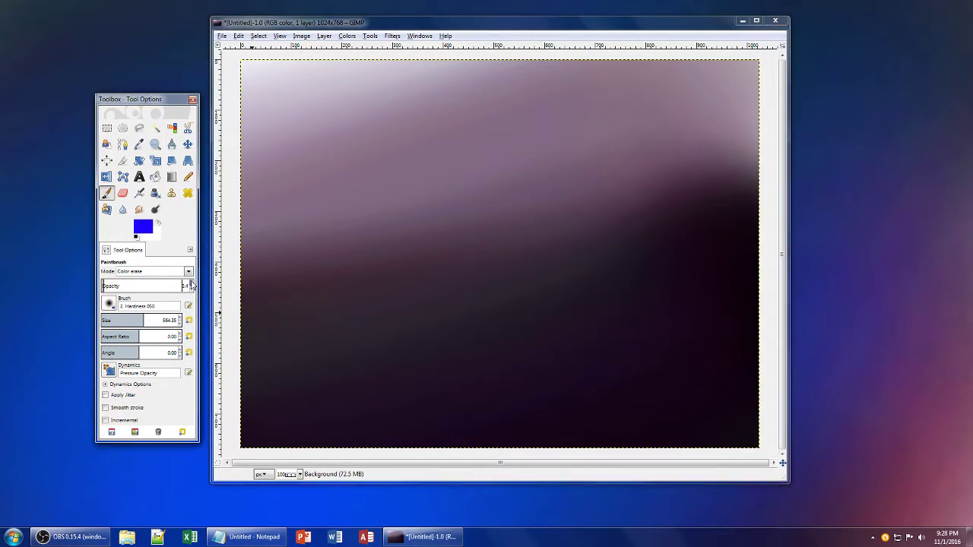
mouse_move(564, 228)
mouse_down()
mouse_move(375, 282)
mouse_move(586, 335)
mouse_move(210, 394)
mouse_move(115, 384)
mouse_up()
Step: Brush very dark red 1f0000 over the canvas and change the Paintbrush mode to Overlay
click(138, 229)
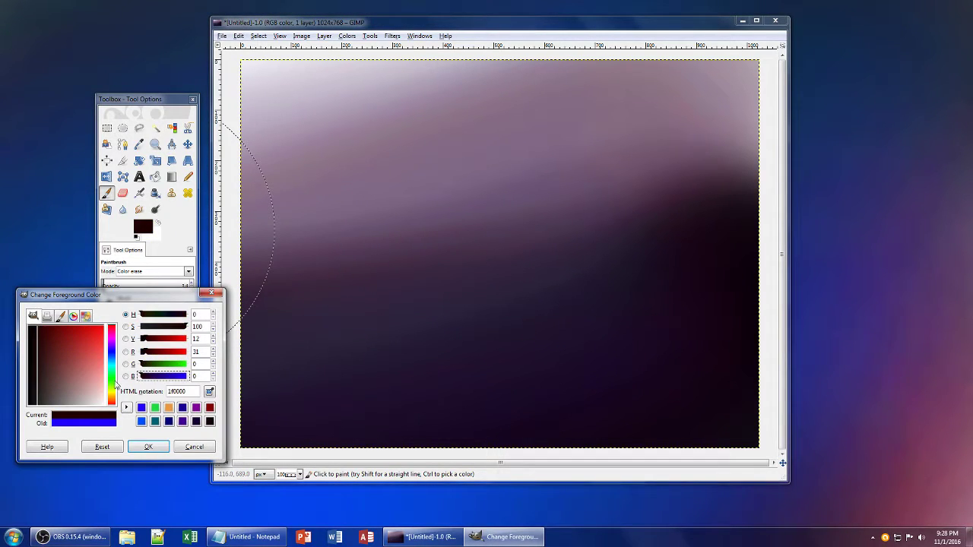
click(148, 446)
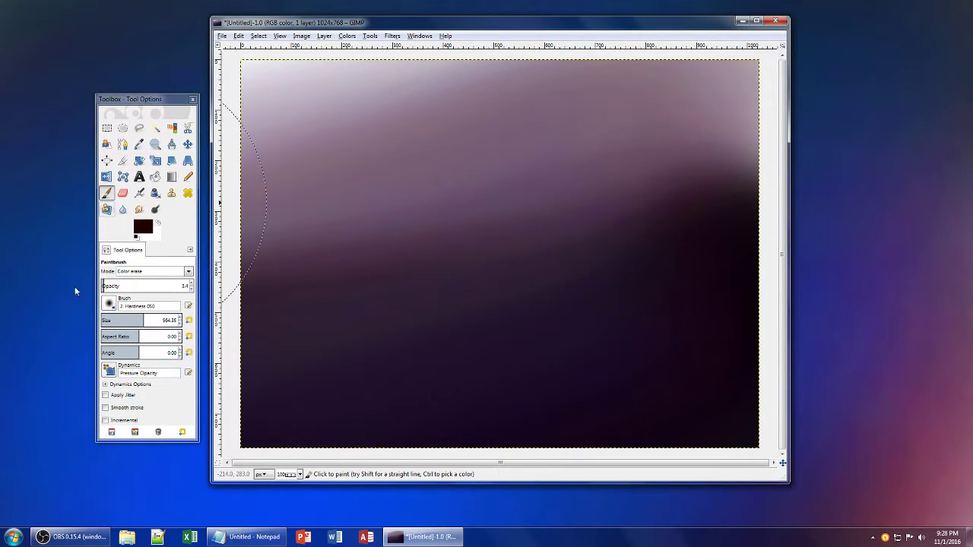
click(188, 272)
click(158, 419)
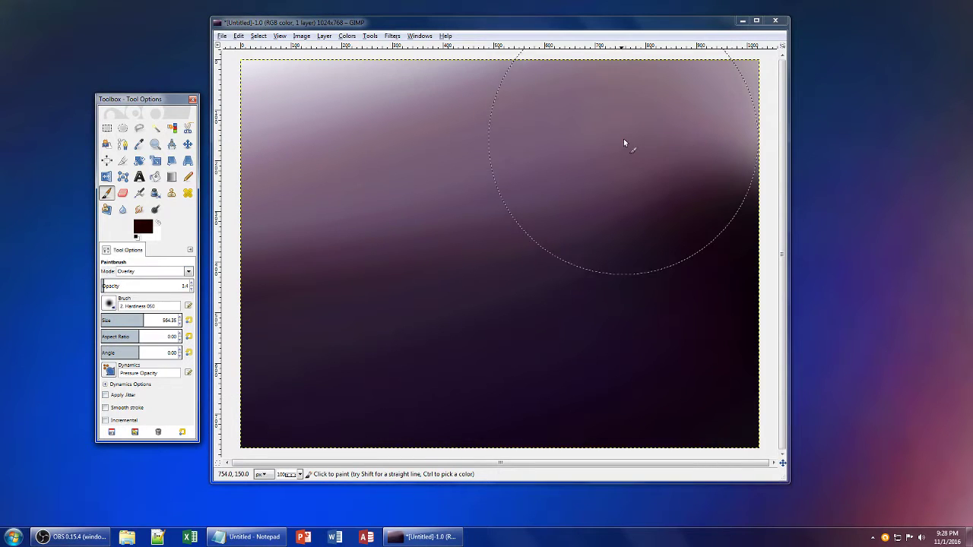
click(120, 284)
drag(569, 142, 228, 183)
key(ctrl+z)
Step: Set the Paintbrush opacity to about 10 and darken the middle and upper canvas with Overlay strokes
click(111, 284)
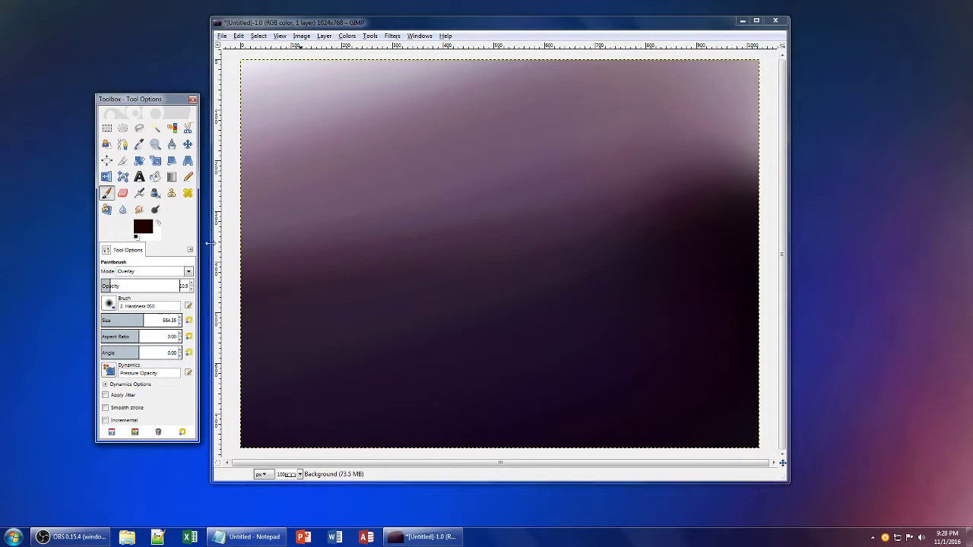
mouse_move(545, 222)
mouse_down()
mouse_move(274, 292)
mouse_move(183, 409)
mouse_move(551, 299)
mouse_move(508, 140)
mouse_up()
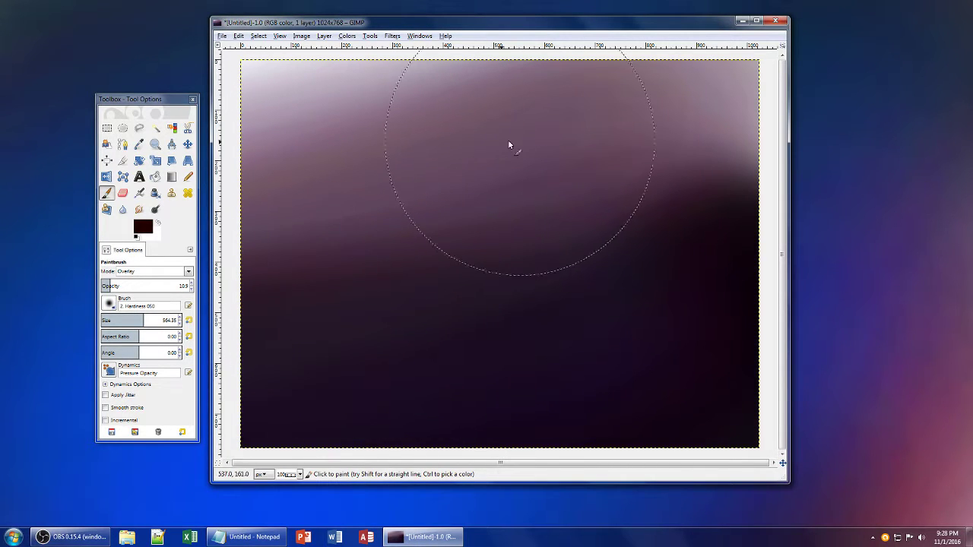
Step: Change the foreground color to bright yellow, lower the Paintbrush opacity to about 1.4, and brush over the canvas in Overlay mode
click(143, 226)
click(179, 340)
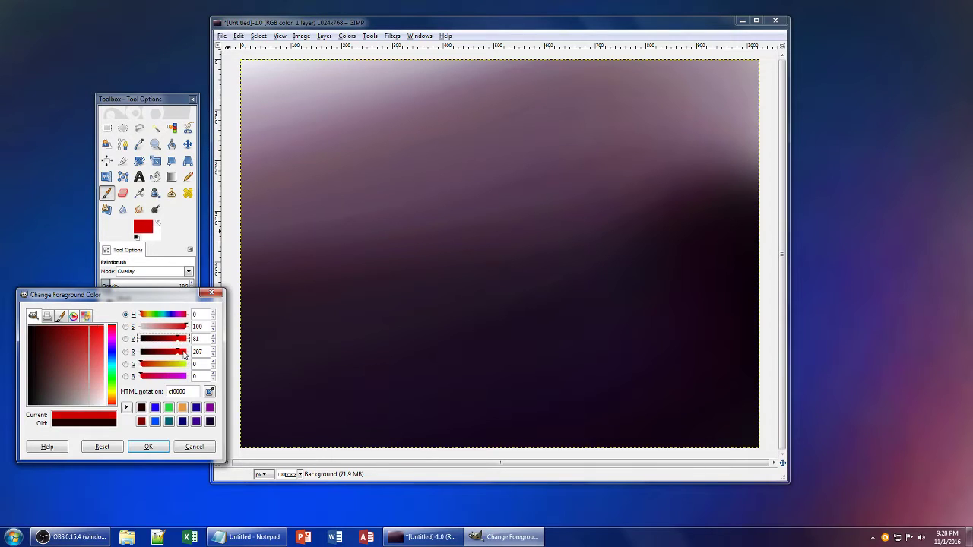
click(183, 352)
click(183, 364)
click(164, 447)
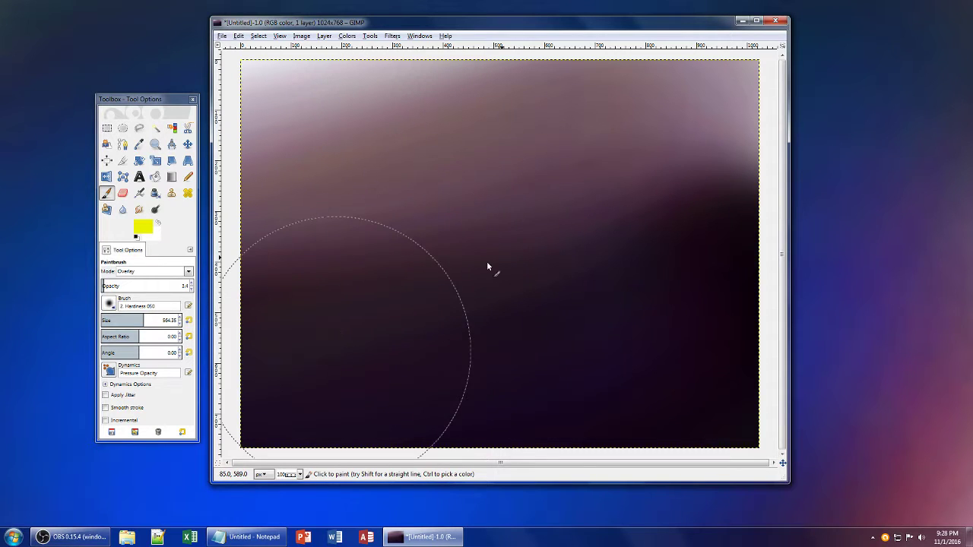
Step: Brush bright red over the canvas and follow it with dark blue 0600b5, using the same low-opacity Overlay brush
click(146, 226)
drag(161, 365, 142, 365)
click(148, 447)
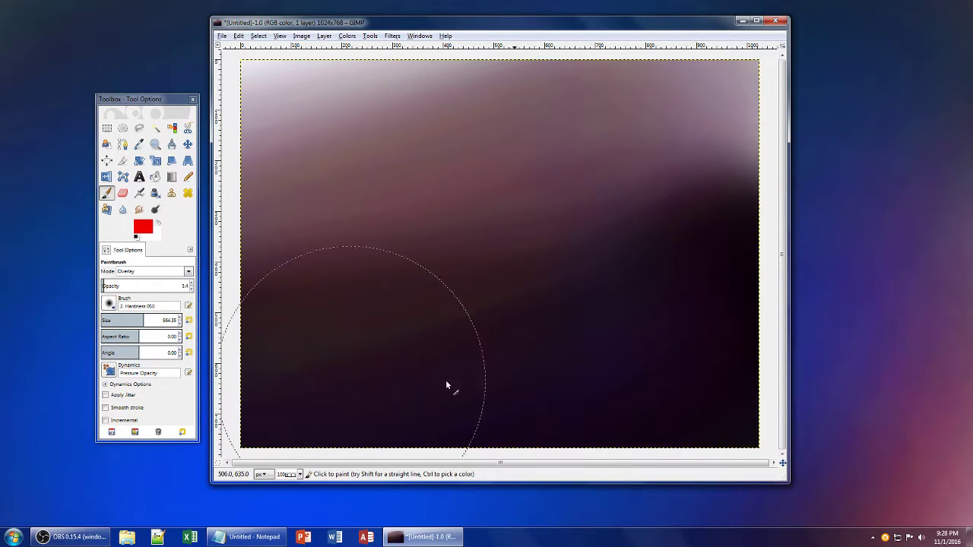
click(148, 225)
drag(167, 351, 140, 352)
click(173, 378)
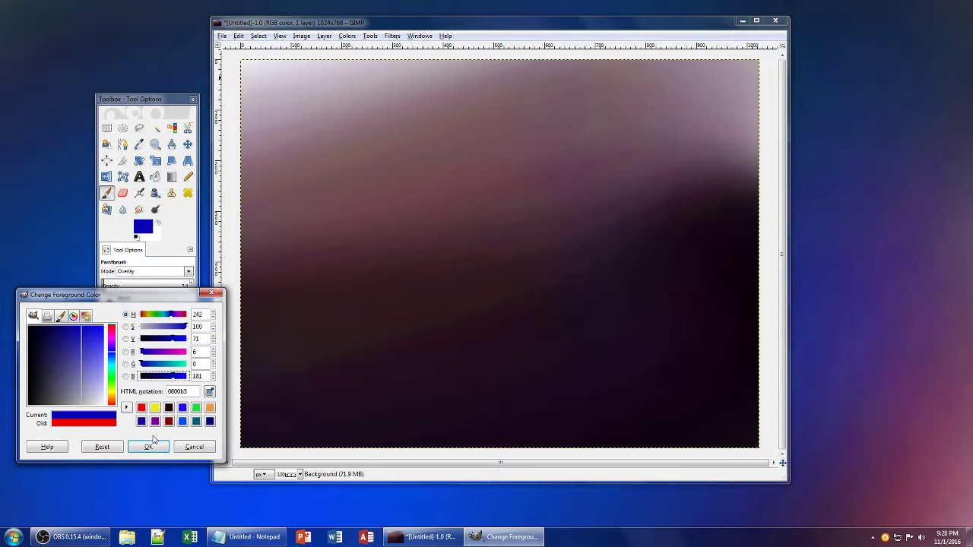
click(153, 444)
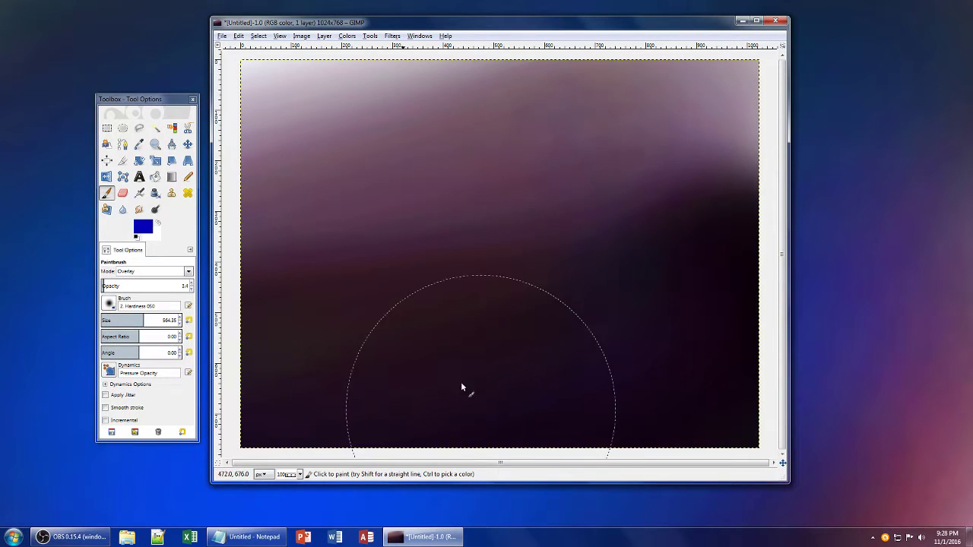
Step: Set the foreground color to magenta c900b5, switch the Paintbrush mode to Color erase, and brush over the middle and lower canvas
click(143, 226)
click(176, 351)
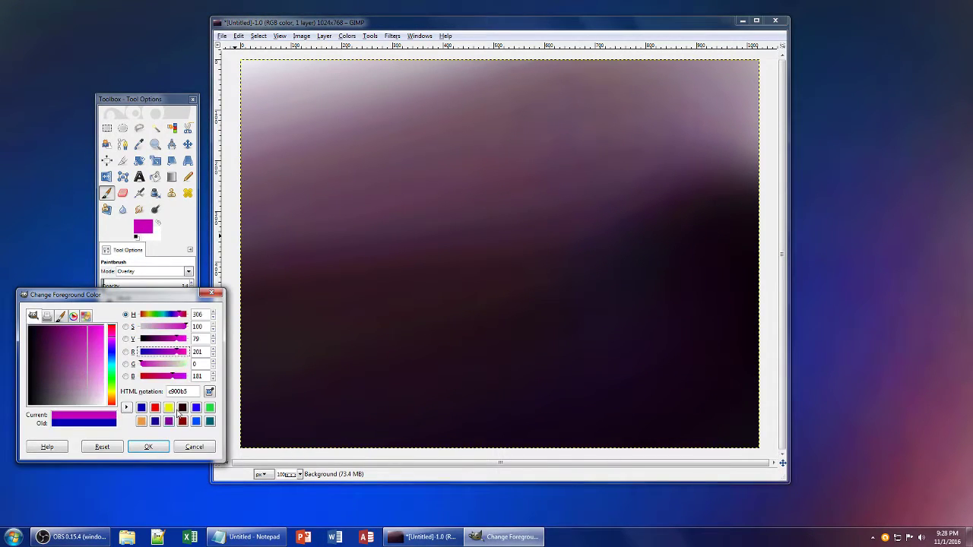
click(148, 446)
click(163, 269)
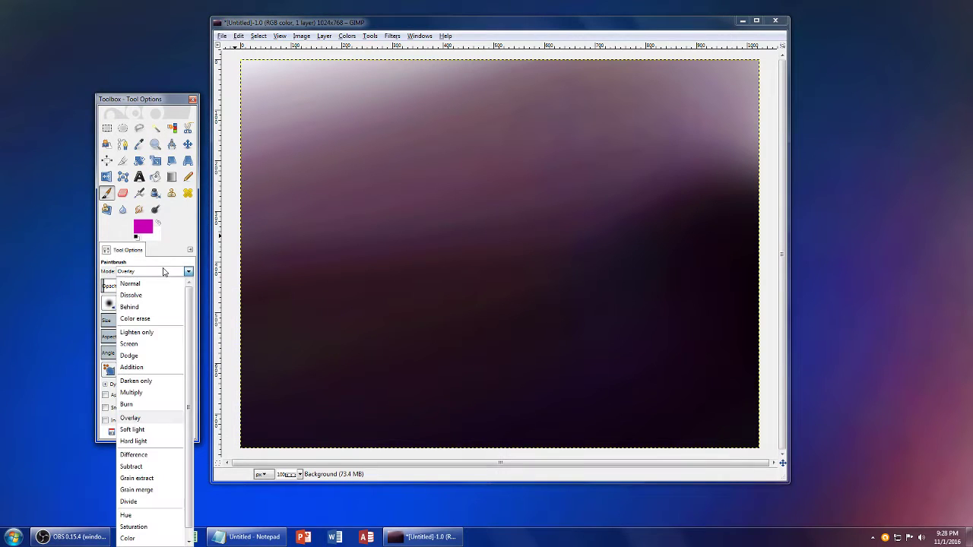
click(146, 320)
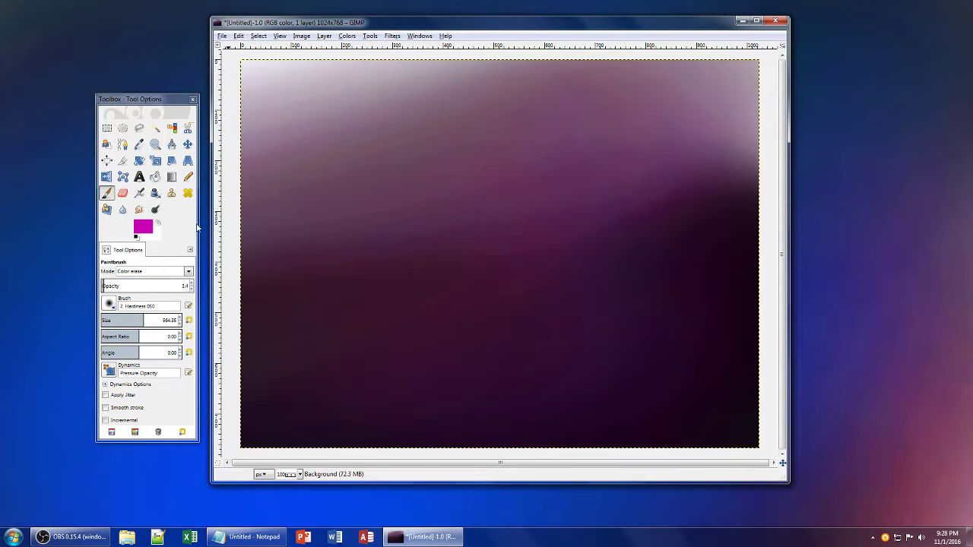
mouse_move(431, 211)
mouse_down()
mouse_move(259, 303)
mouse_move(425, 302)
mouse_move(304, 293)
mouse_up()
Step: Brush pale green and then pinkish purple over the middle of the canvas in Color erase mode
click(148, 230)
drag(167, 366, 178, 369)
click(150, 440)
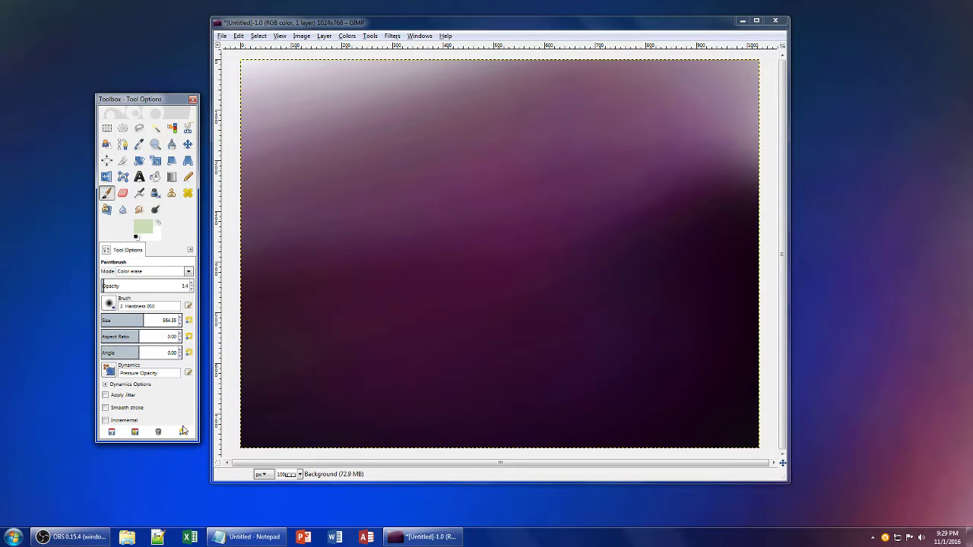
mouse_move(411, 293)
mouse_down()
mouse_move(434, 285)
mouse_move(469, 239)
mouse_up()
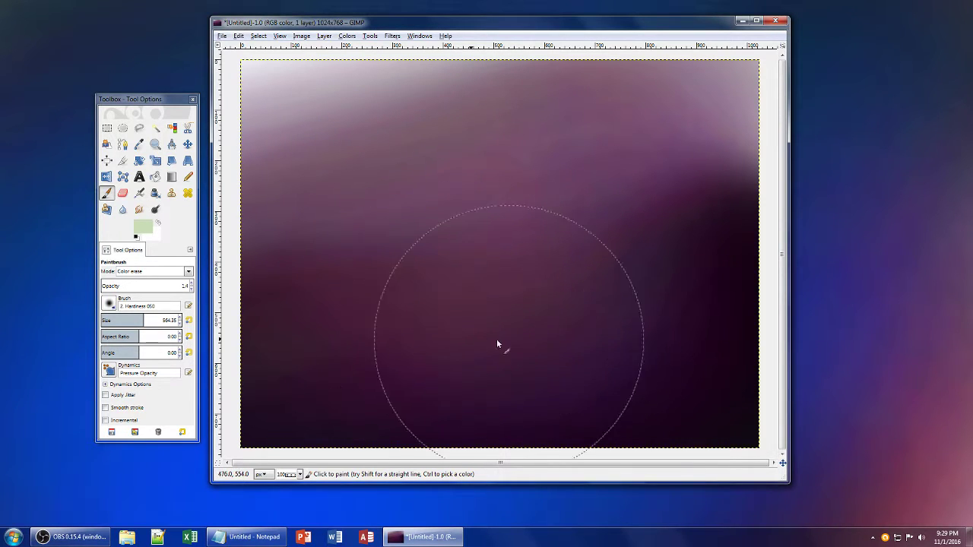
click(142, 226)
drag(167, 365, 153, 376)
click(149, 446)
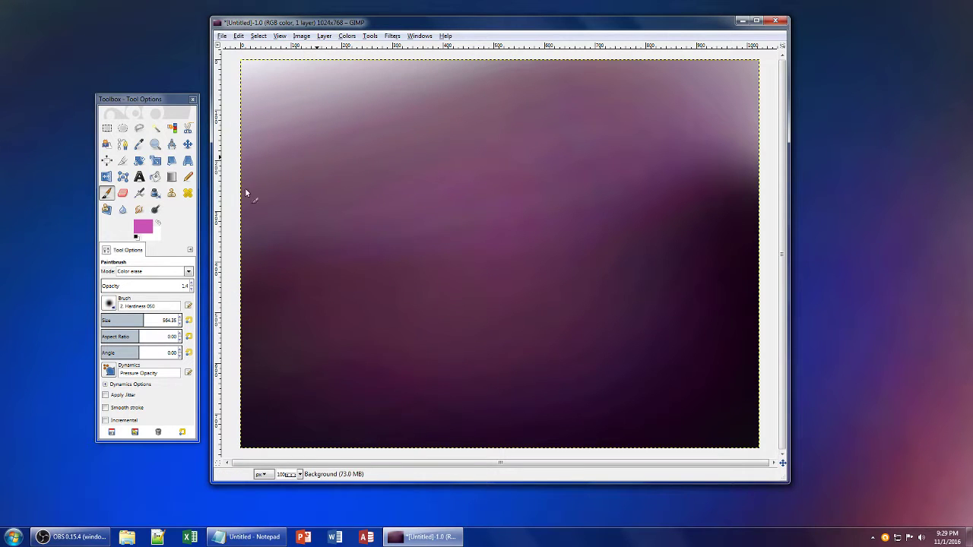
Step: Set the foreground color to near-black 11080f, adjust the low brush opacity, and stroke across the upper canvas
click(140, 232)
click(32, 365)
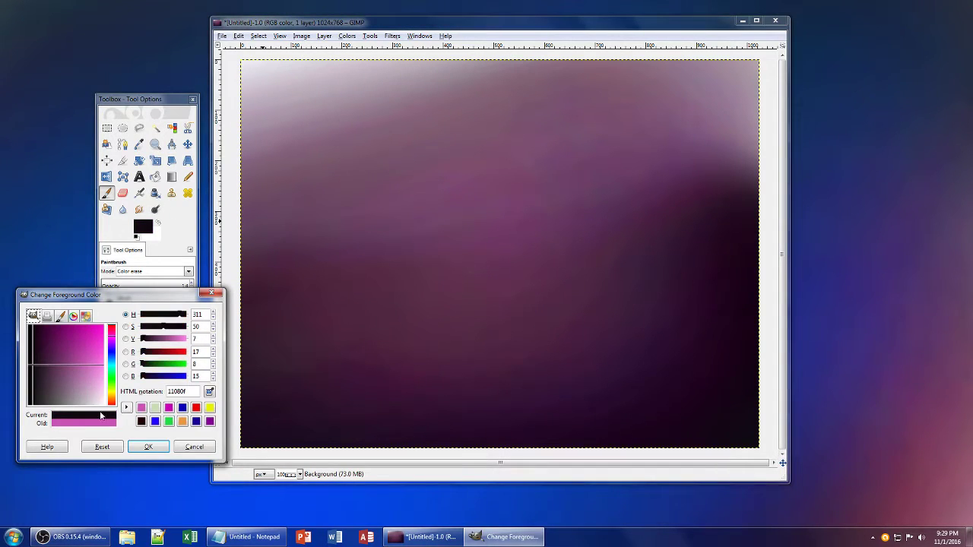
click(148, 447)
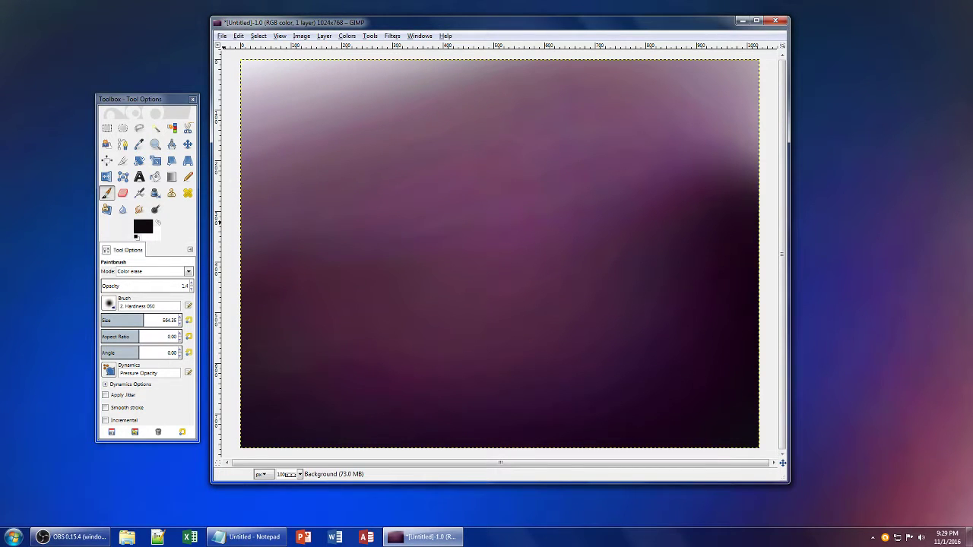
click(191, 283)
click(192, 283)
drag(527, 126, 271, 167)
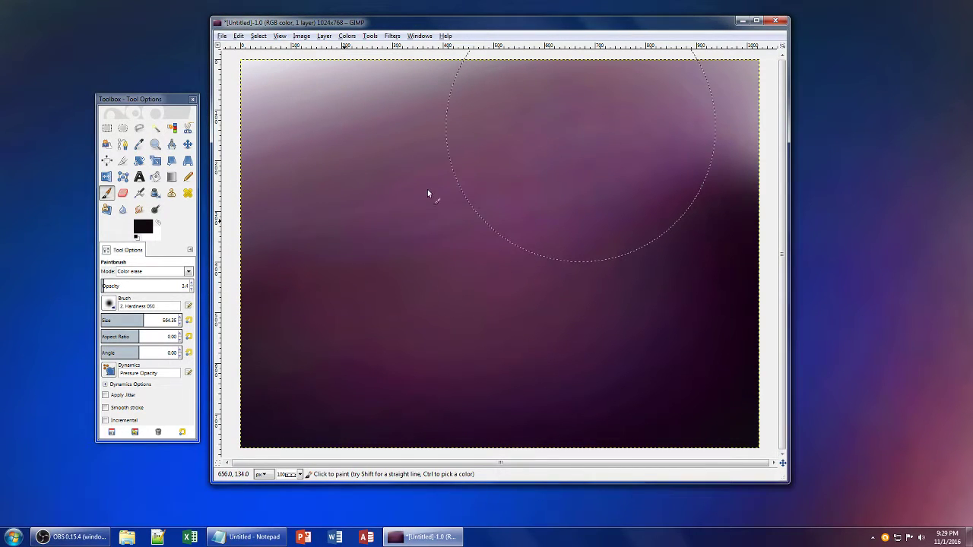
Step: Enlarge the Paintbrush size to 821.37 and sweep the near-black color across the upper and middle canvas
click(163, 320)
drag(542, 145, 233, 198)
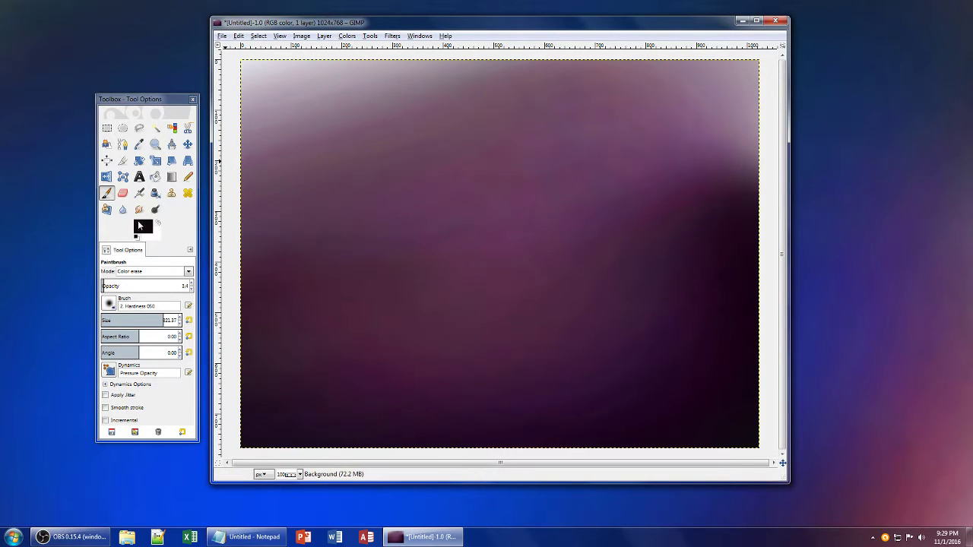
scroll(103, 286, down, 2)
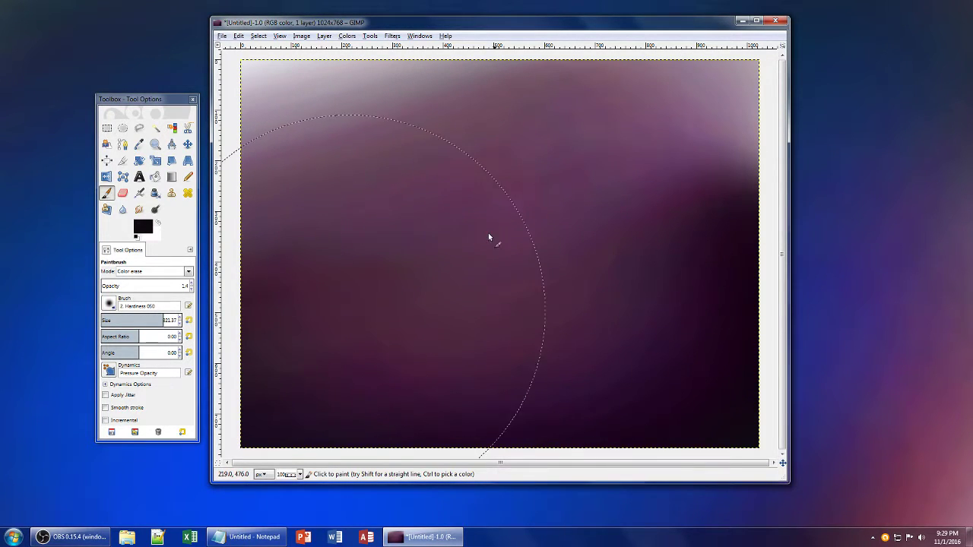
Step: Change the foreground color to dark red 8e080f, raise the brush opacity to 2.4, and brush over the upper part of the canvas
click(145, 227)
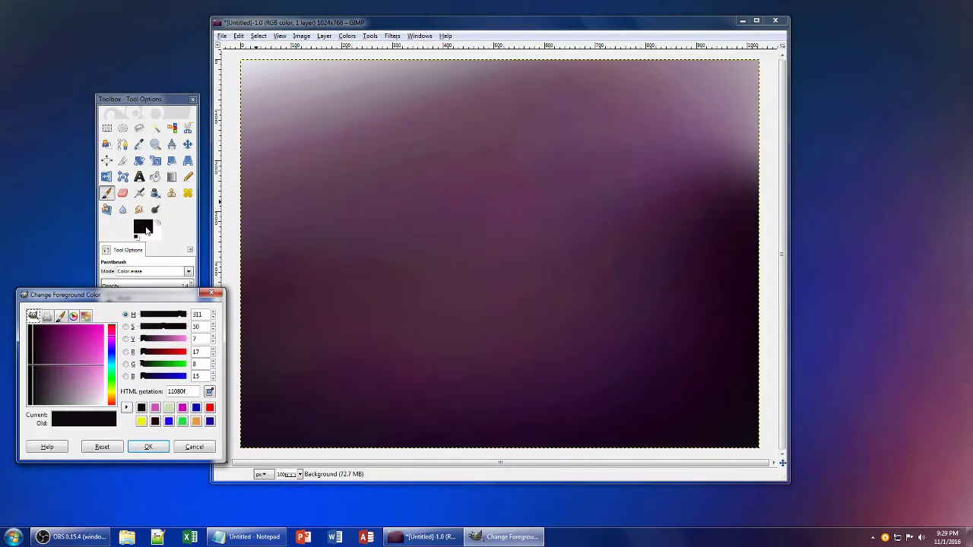
click(167, 354)
click(148, 447)
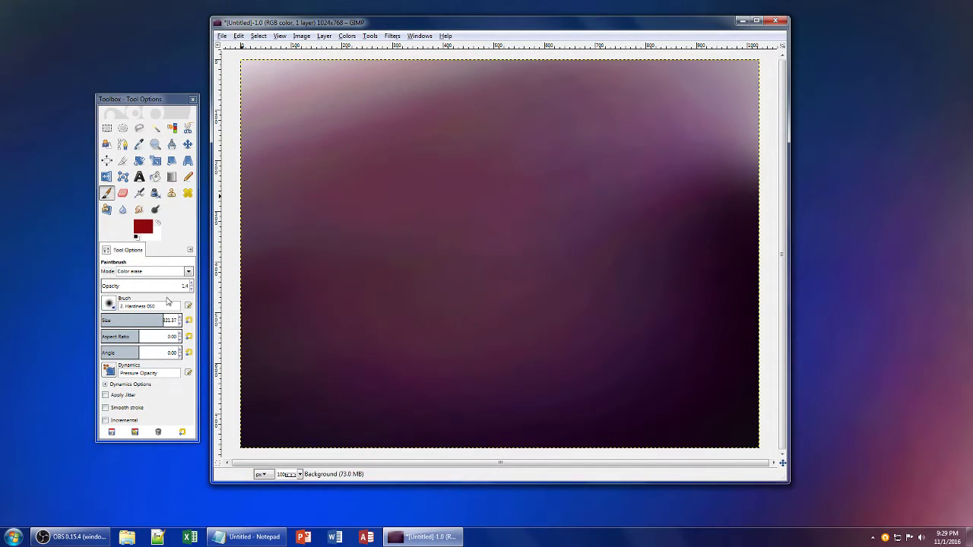
click(191, 282)
mouse_move(545, 114)
mouse_down()
mouse_move(276, 109)
mouse_move(536, 118)
mouse_move(392, 99)
mouse_up()
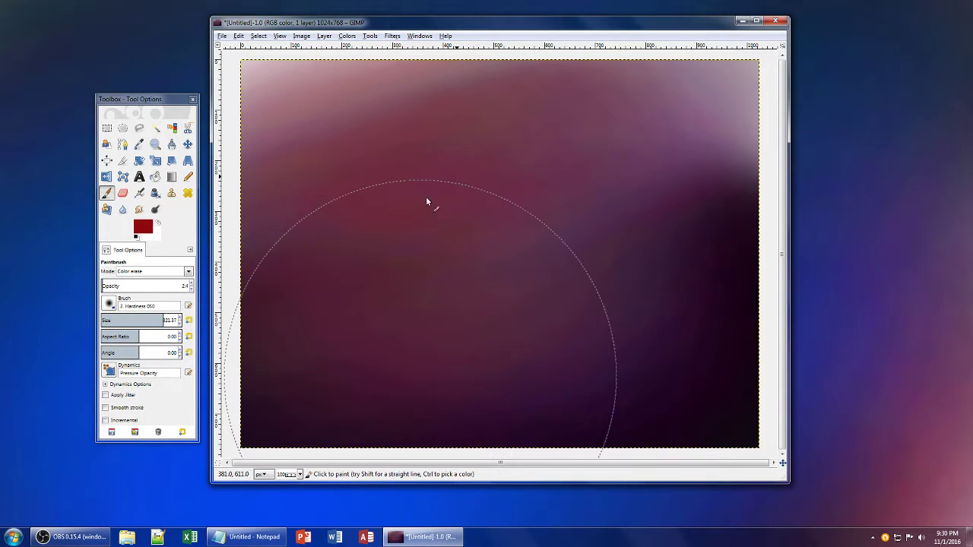
Step: Change the foreground color to deep purple and brush it broadly over the canvas
click(145, 229)
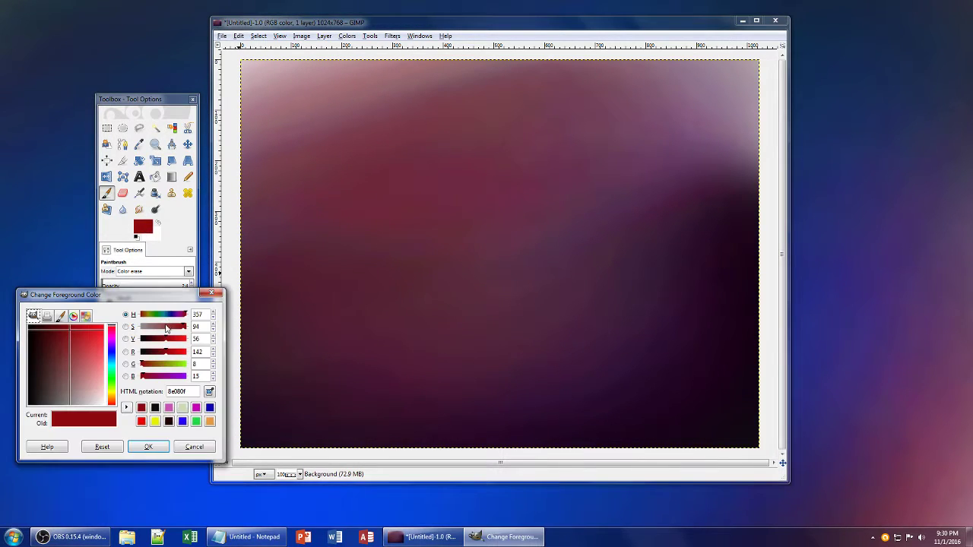
click(168, 408)
click(148, 447)
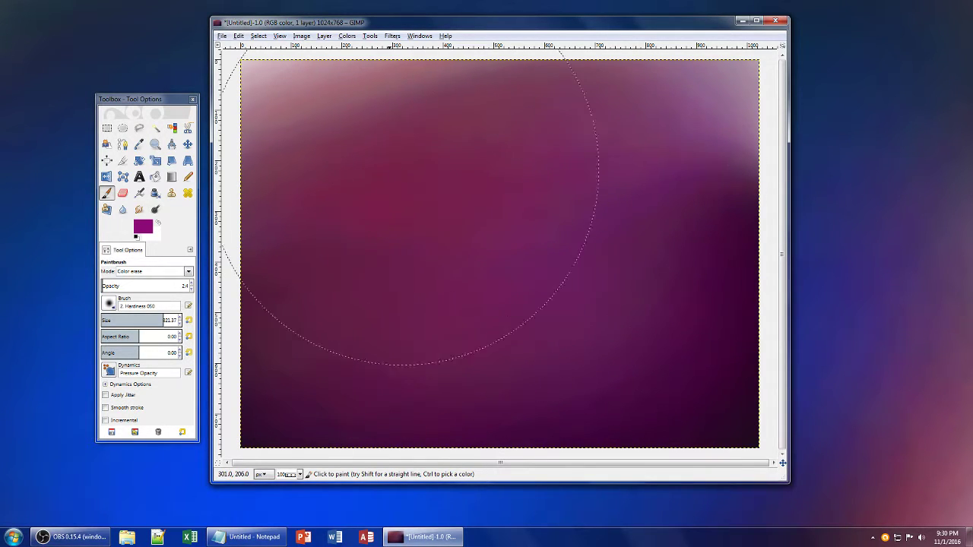
Step: Switch to Notepad, replace its text with a remark beginning "eh, music feels", and return to GIMP
key(alt+Tab)
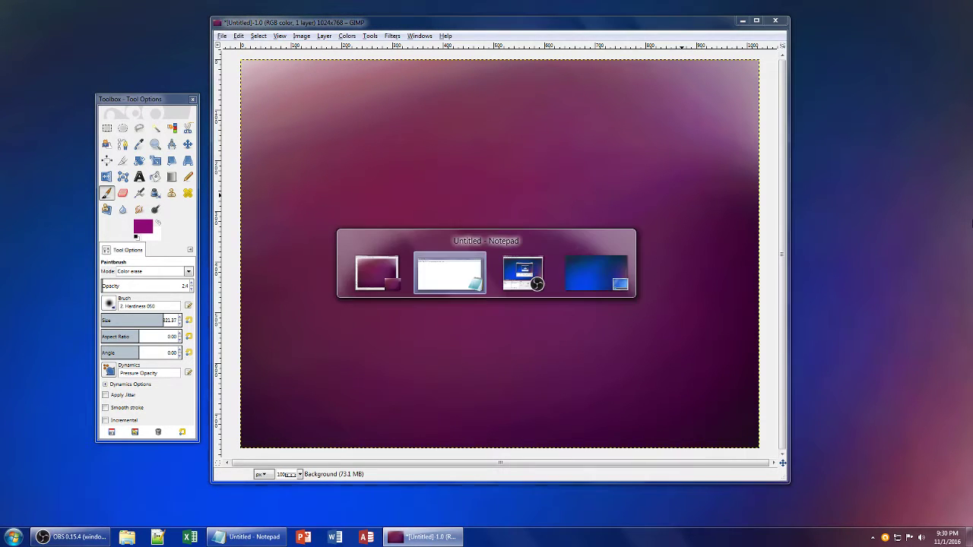
key(Delete)
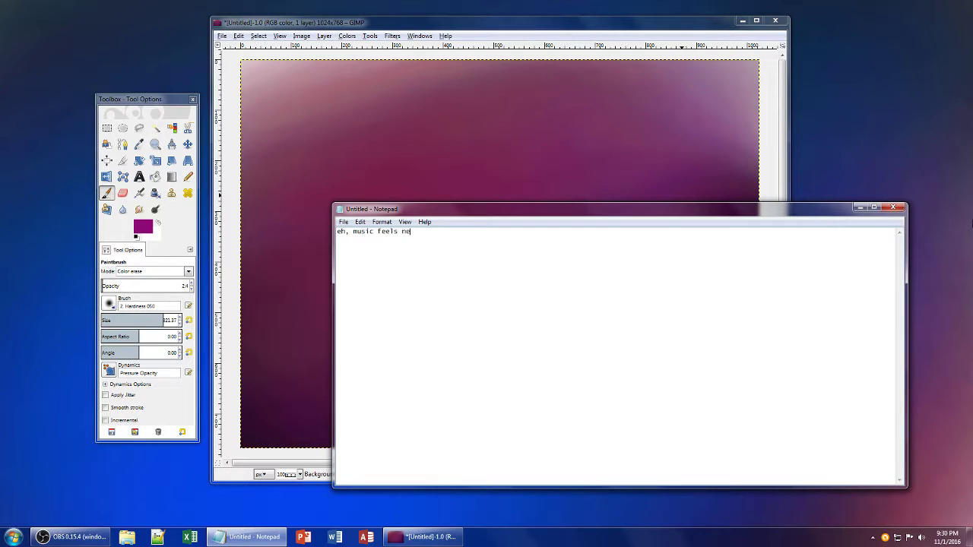
key(alt+Tab)
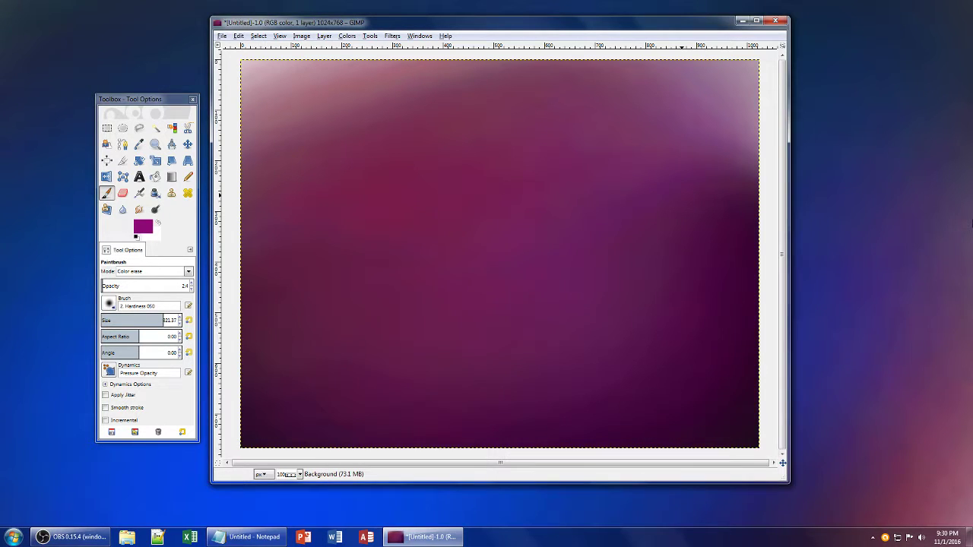
Step: Launch the LMMS music program
key(super)
text(mspaint)
key(Return)
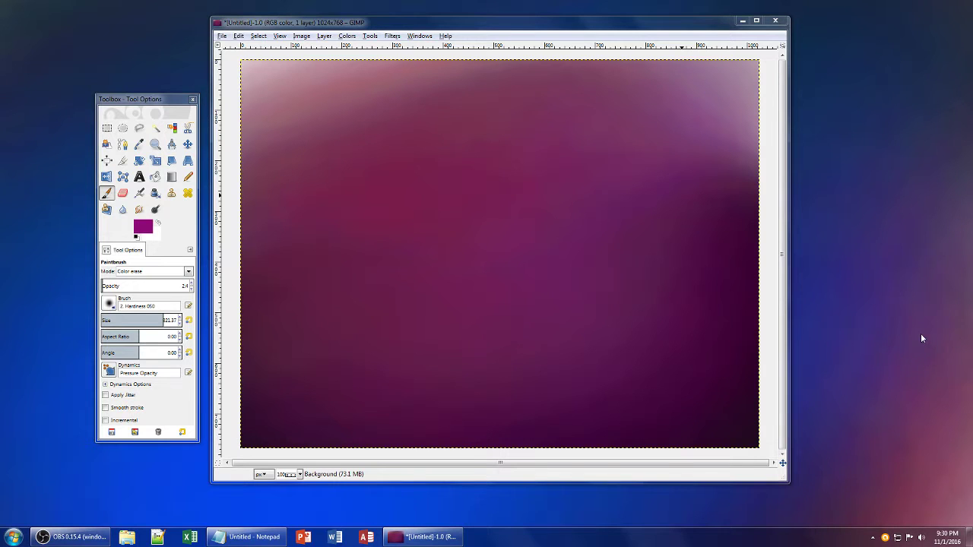
Step: Export the painting to the Pictures folder as 11-1-16 - 1.png with the offered PNG settings
click(472, 28)
click(221, 37)
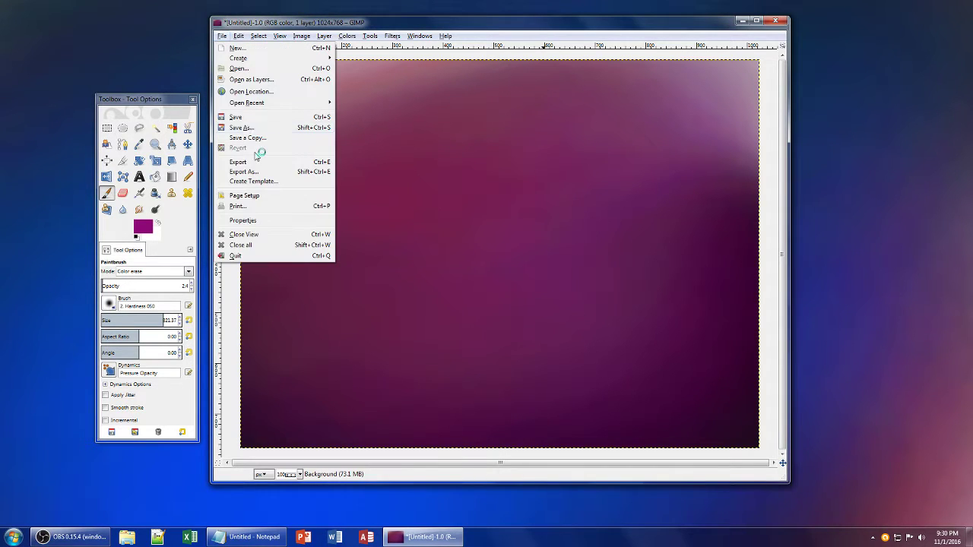
click(256, 168)
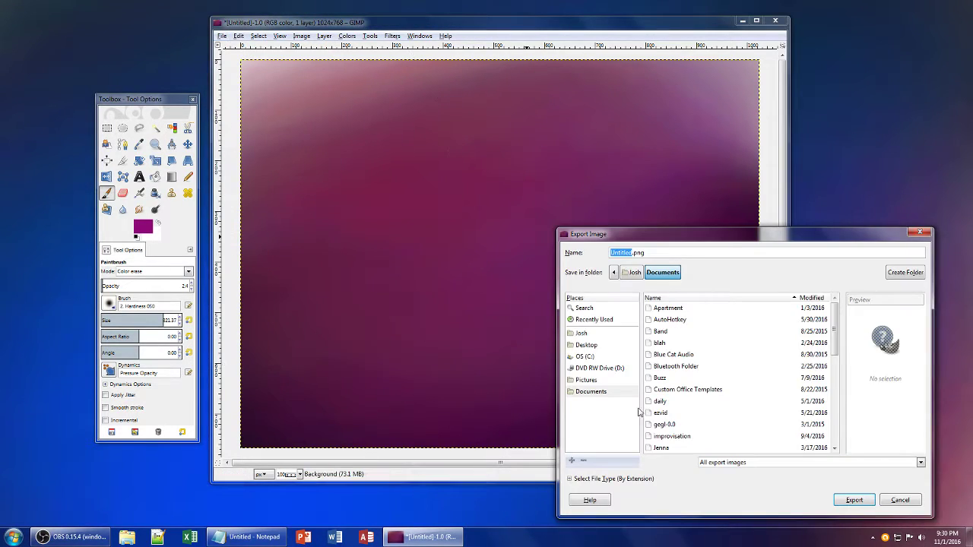
click(586, 379)
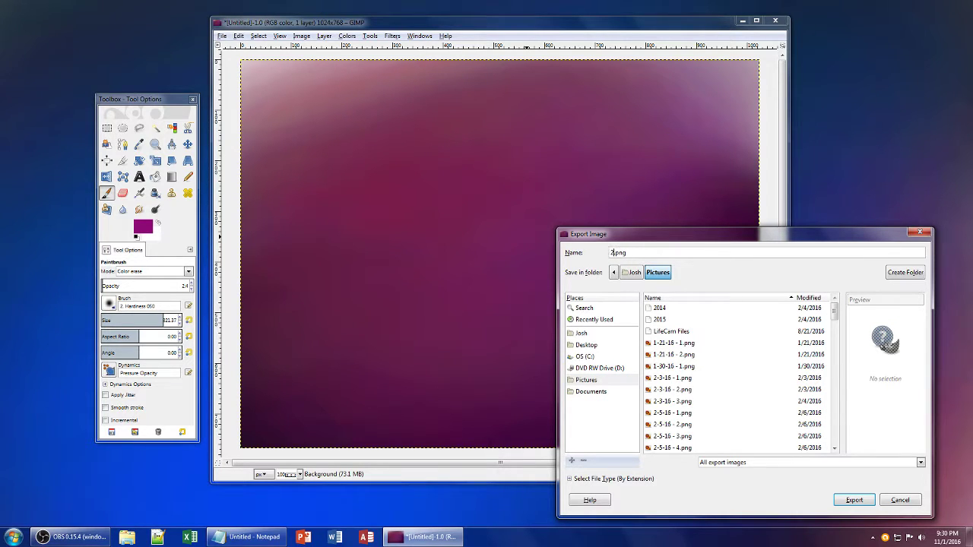
text(11-1-16 - 1)
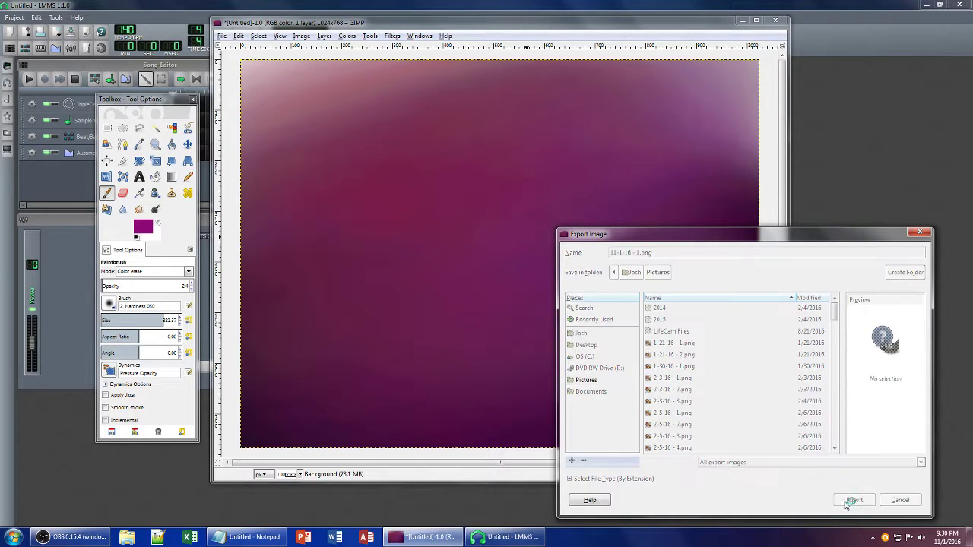
click(854, 499)
click(494, 361)
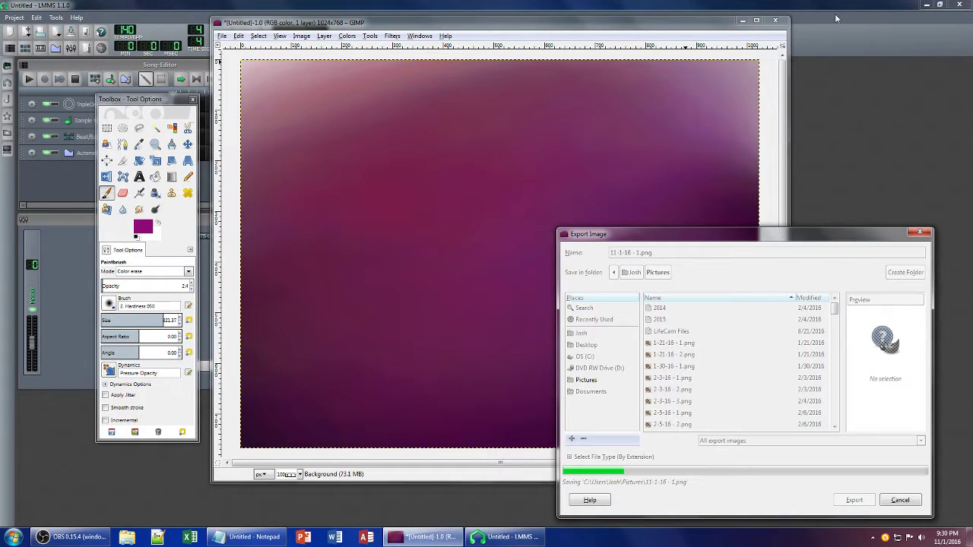
Step: Switch to LMMS, add a VeSTige instrument to the Beat+Bassline Editor, and remove the Kicker track there
click(837, 16)
click(6, 67)
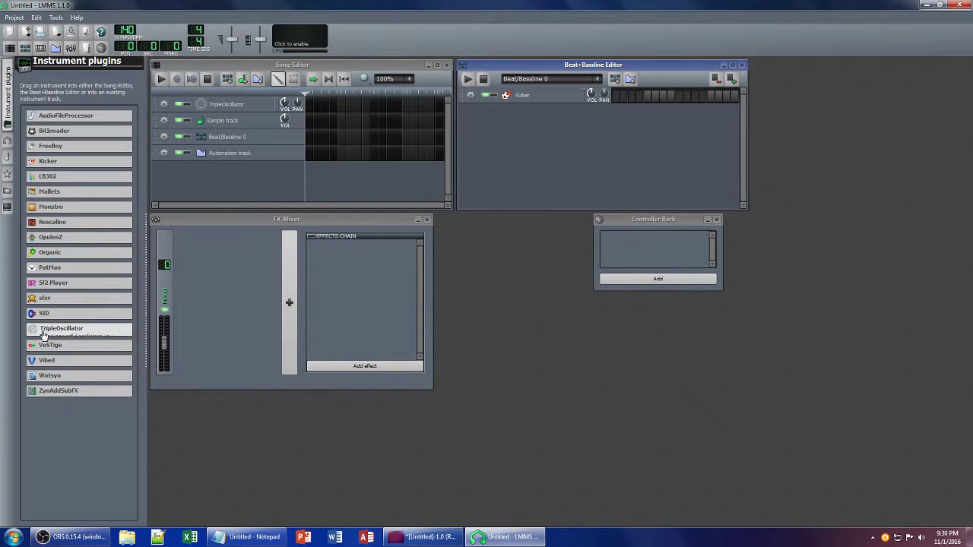
drag(65, 344, 597, 144)
click(469, 94)
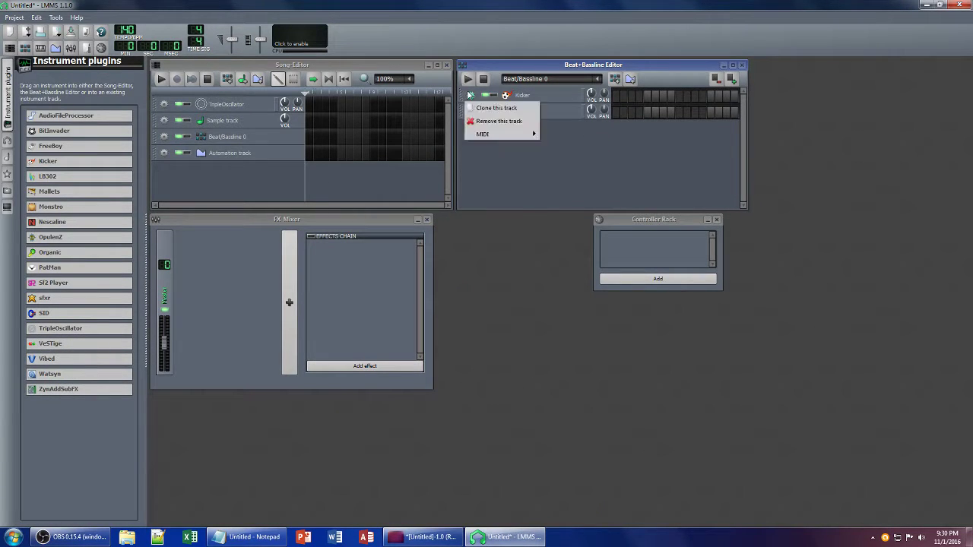
click(502, 117)
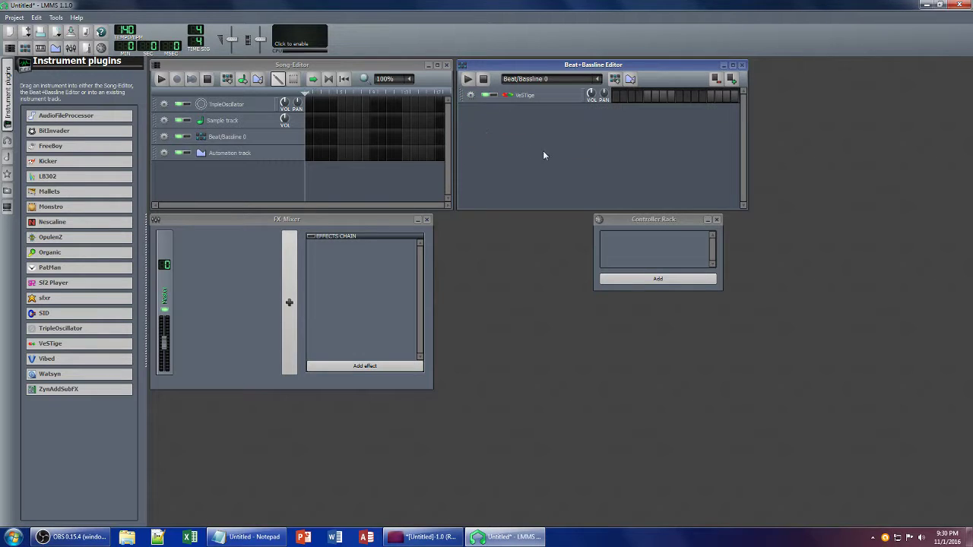
Step: Remove the TripleOscillator, Sample and Automation tracks from the Song-Editor, keeping only Beat/Bassline 0
click(163, 104)
click(183, 130)
click(164, 104)
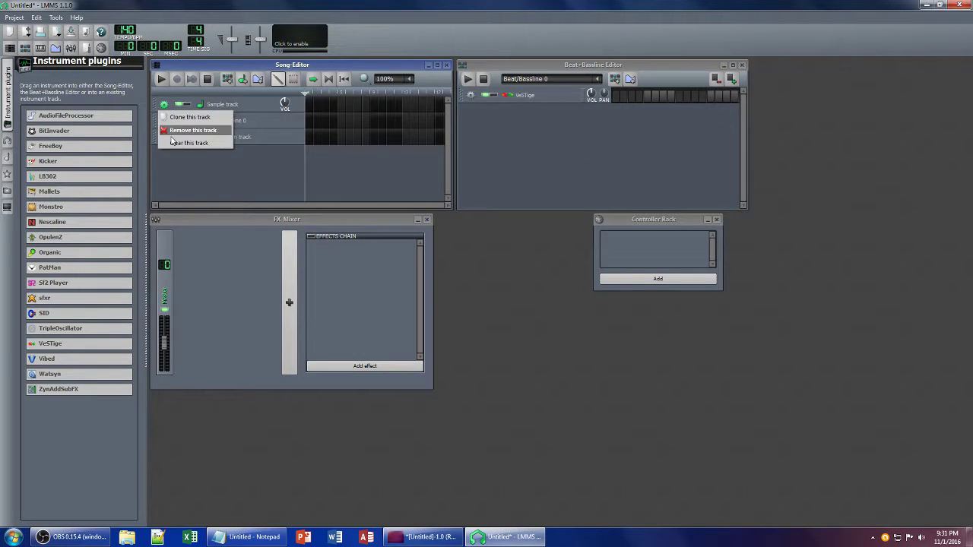
click(183, 130)
click(163, 120)
click(182, 145)
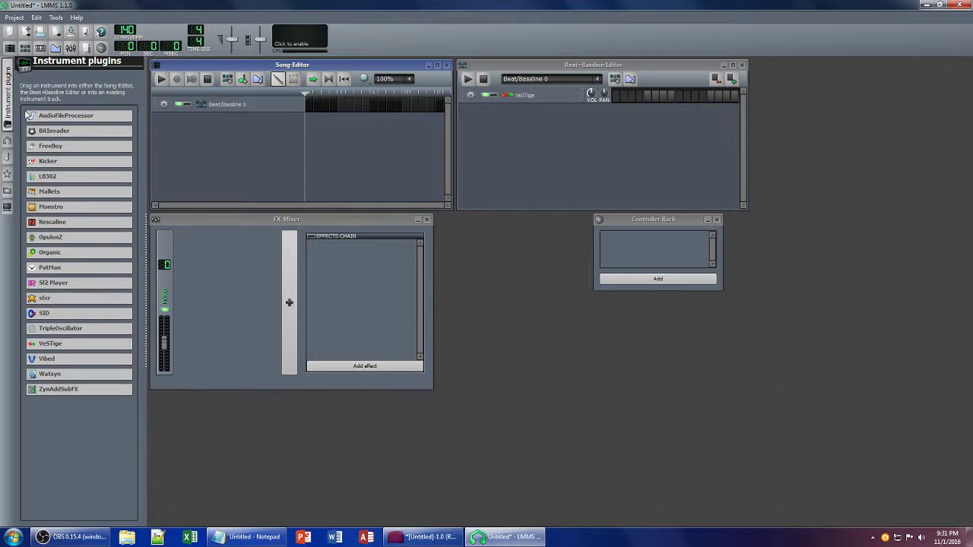
Step: Load the Synth1 VSTi plugin from the Synth1 folder into the VeSTige instrument
click(8, 95)
click(395, 95)
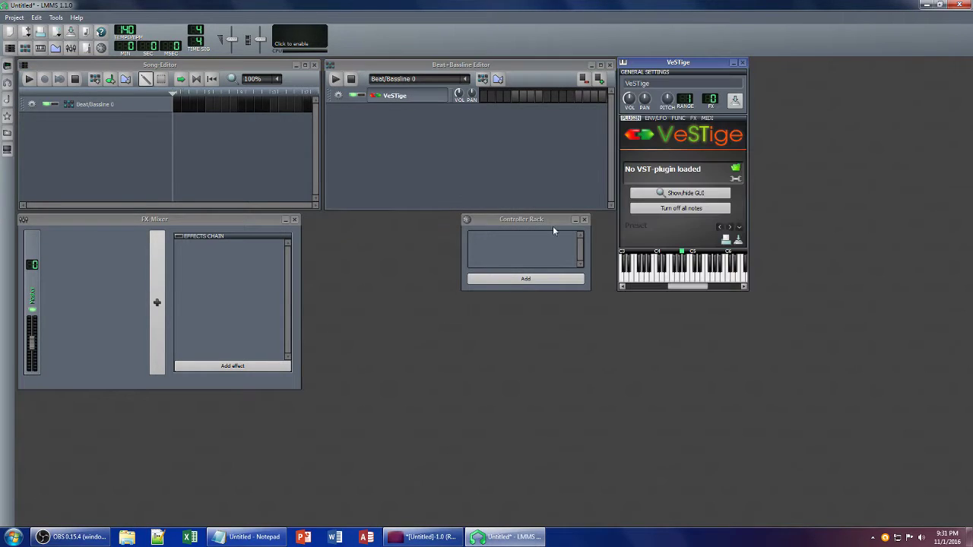
click(735, 170)
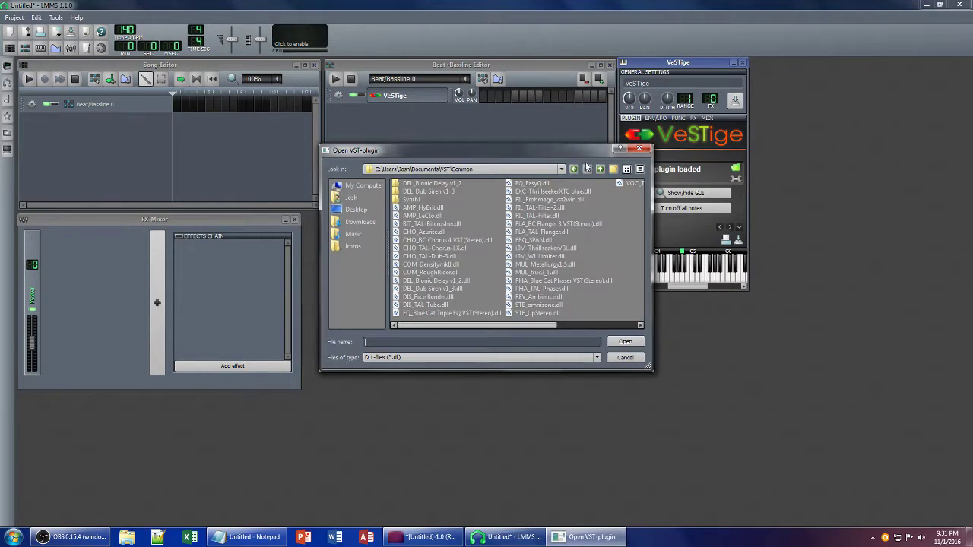
double_click(409, 199)
double_click(504, 208)
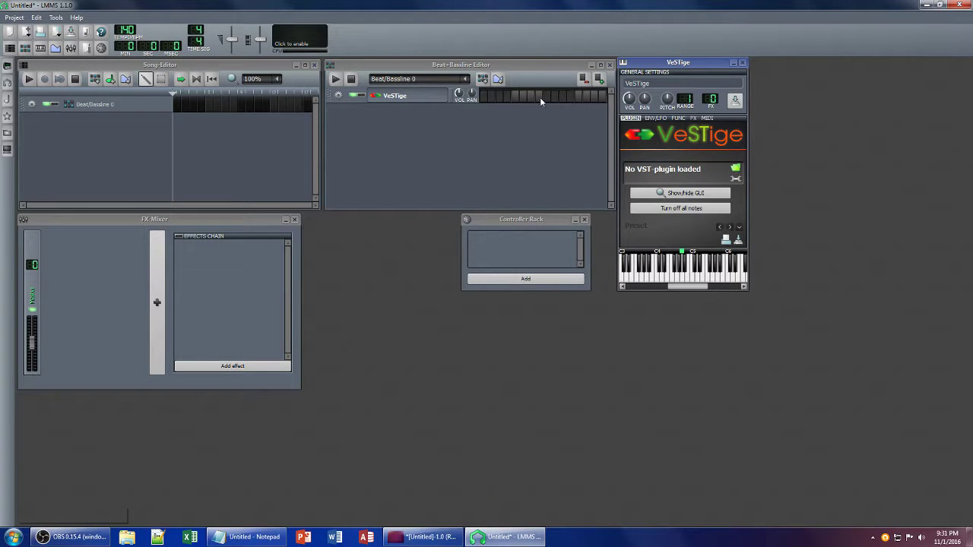
Step: Show the Windows desktop and set the exported painting from My Pictures as the desktop background with the Fill position
click(425, 537)
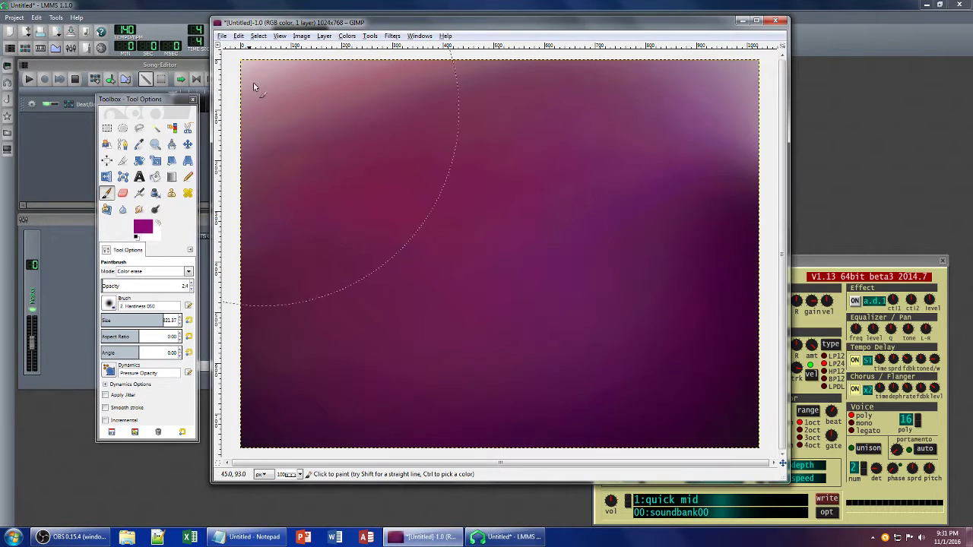
key(super+d)
right_click(501, 156)
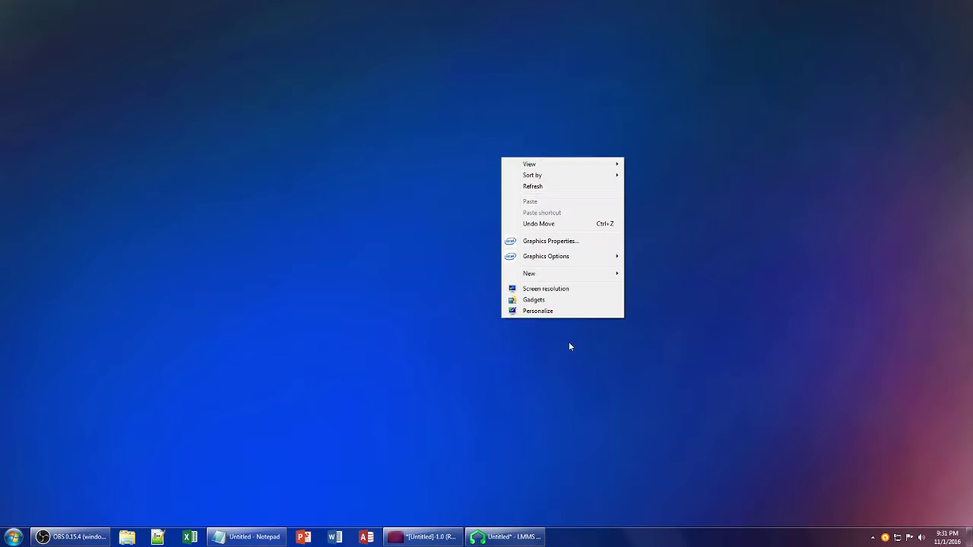
click(568, 317)
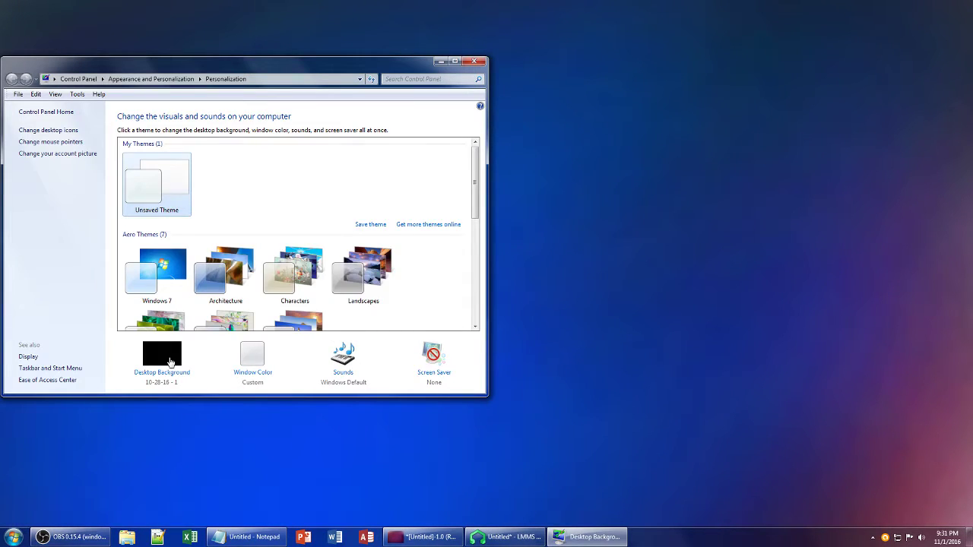
click(161, 352)
click(378, 382)
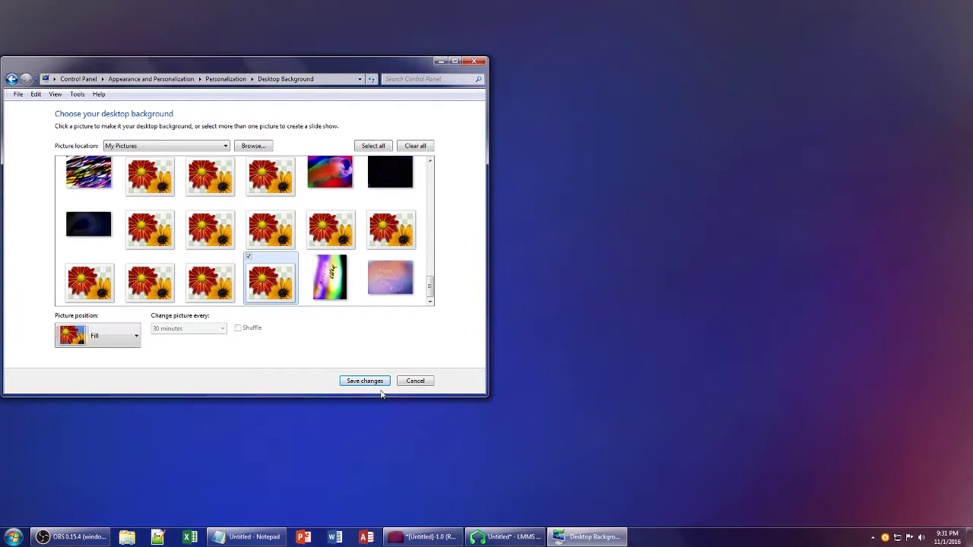
click(473, 60)
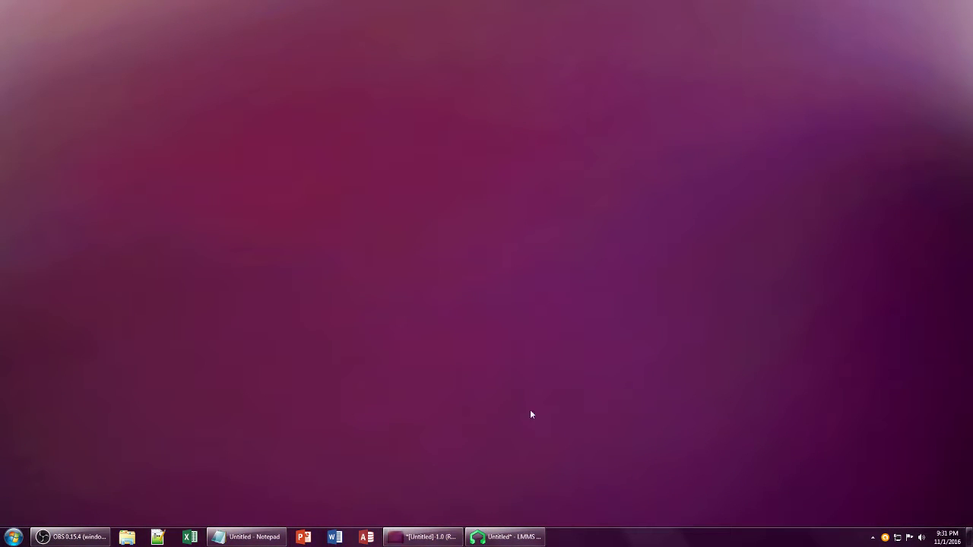
Step: Switch to LMMS and add notes A4 and D5 at the start of the Synth1 VSTi pattern in the piano roll
click(506, 537)
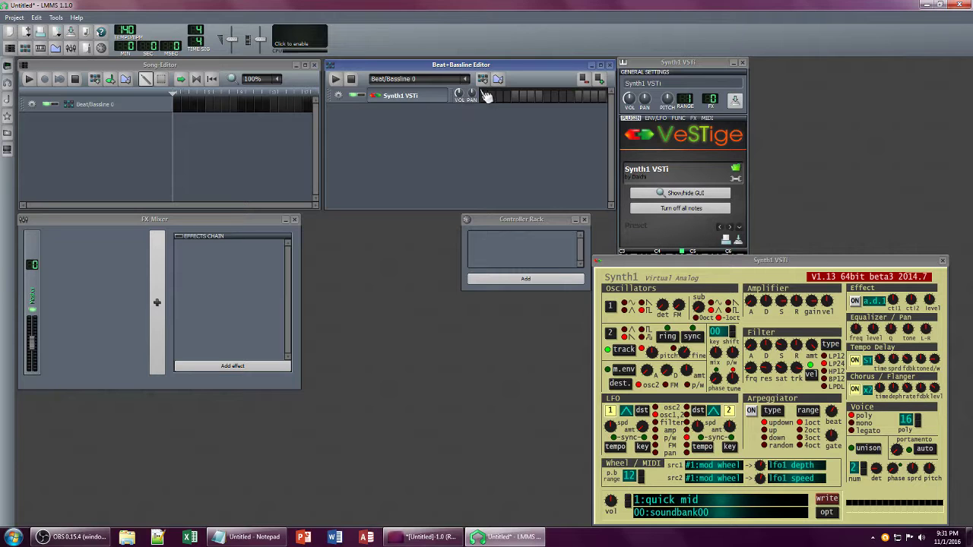
right_click(506, 95)
click(528, 99)
click(60, 182)
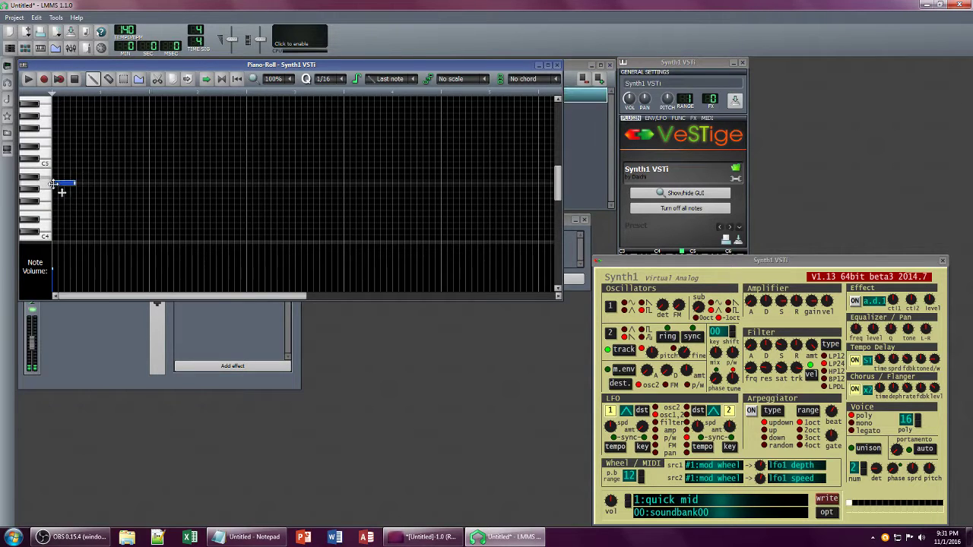
click(57, 154)
key(ctrl+s)
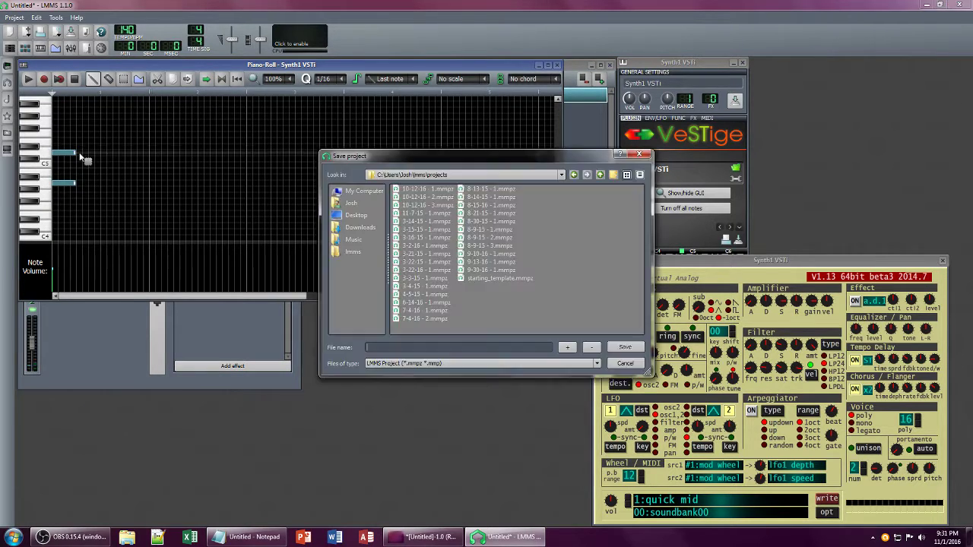
key(Escape)
key(ctrl+a)
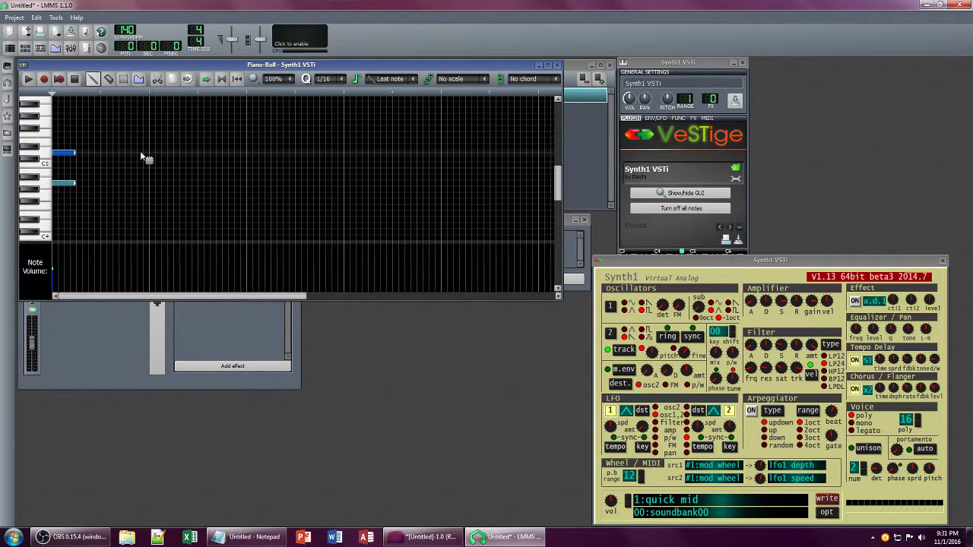
click(557, 65)
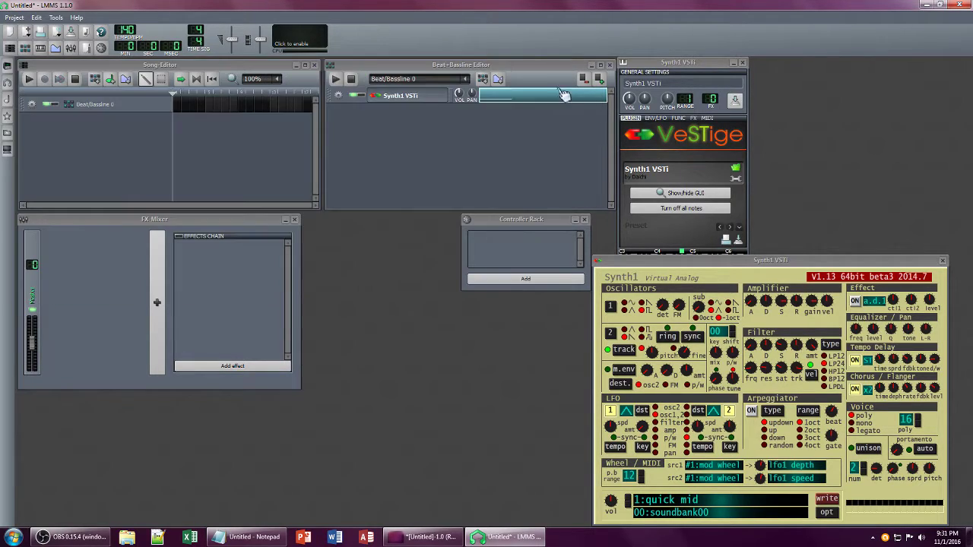
double_click(530, 102)
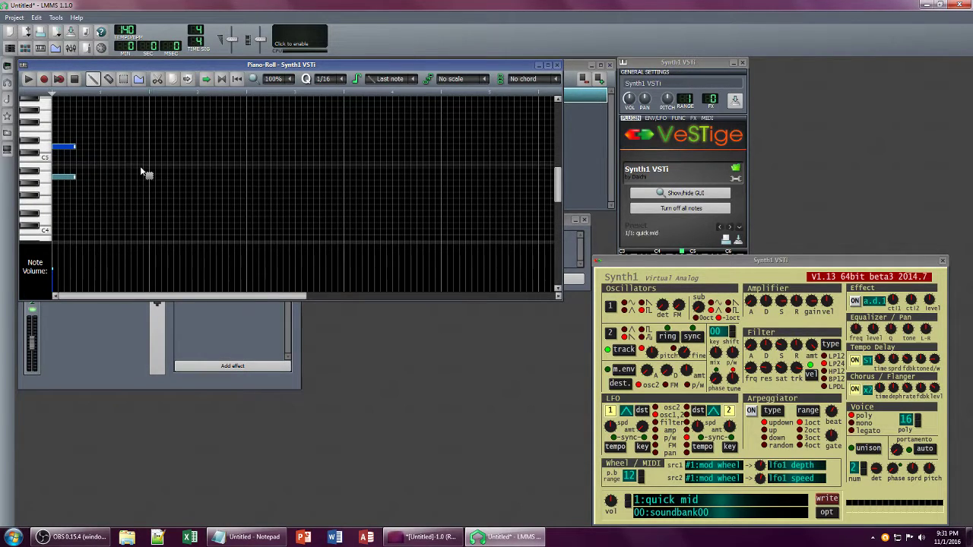
Step: Add the line "why is my mouse weird?" in Notepad, then box-select both notes in the LMMS piano roll
key(alt+Tab)
key(alt+Tab)
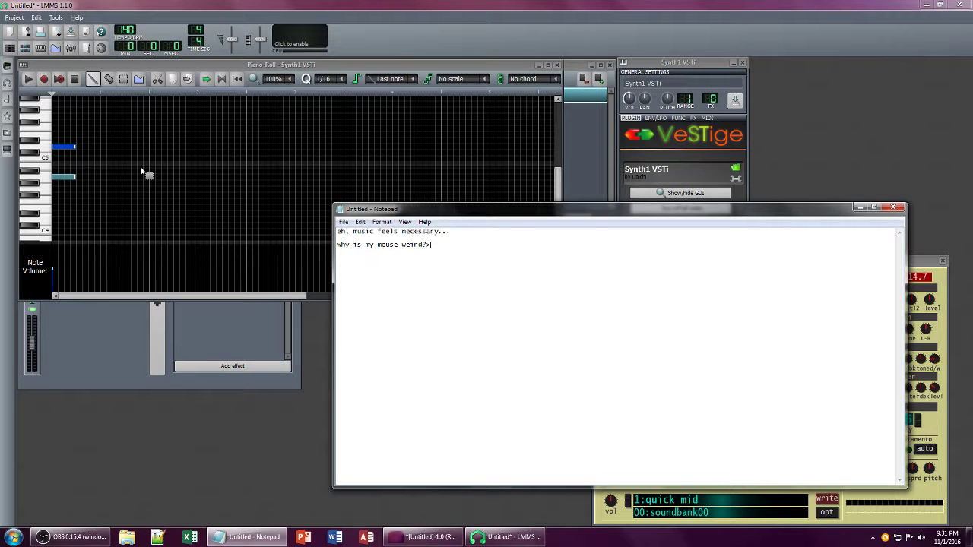
key(alt+Tab)
drag(142, 170, 237, 191)
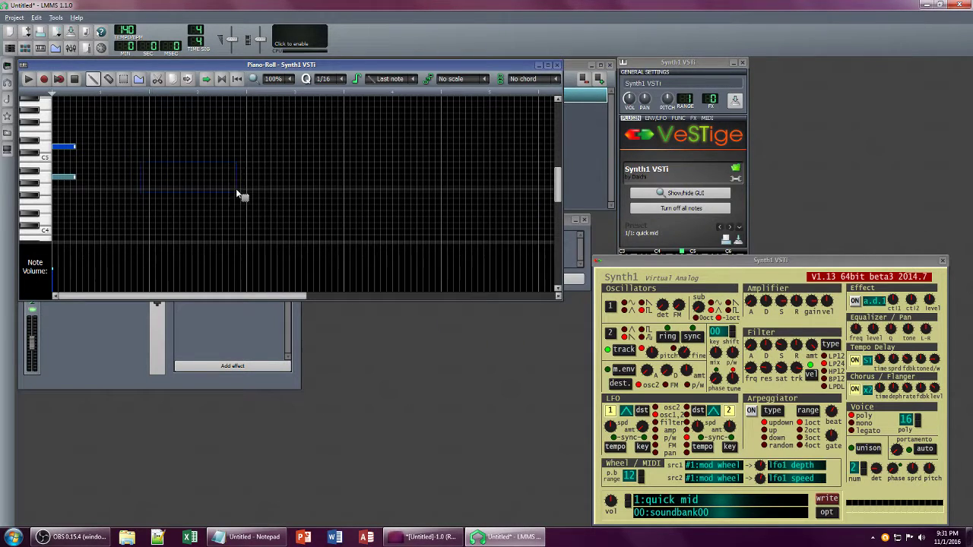
drag(66, 137, 84, 190)
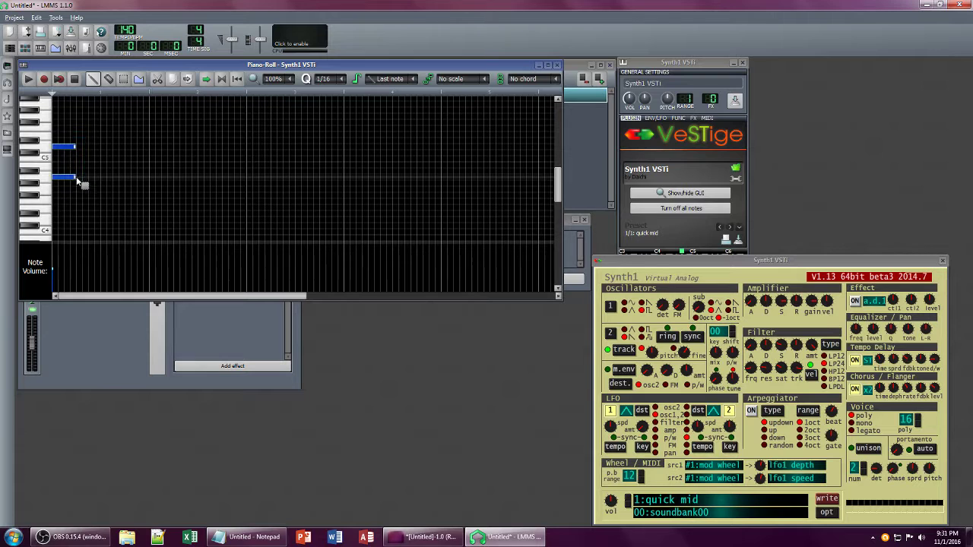
Step: Close LMMS without saving the modified project and launch it again
key(alt+F4)
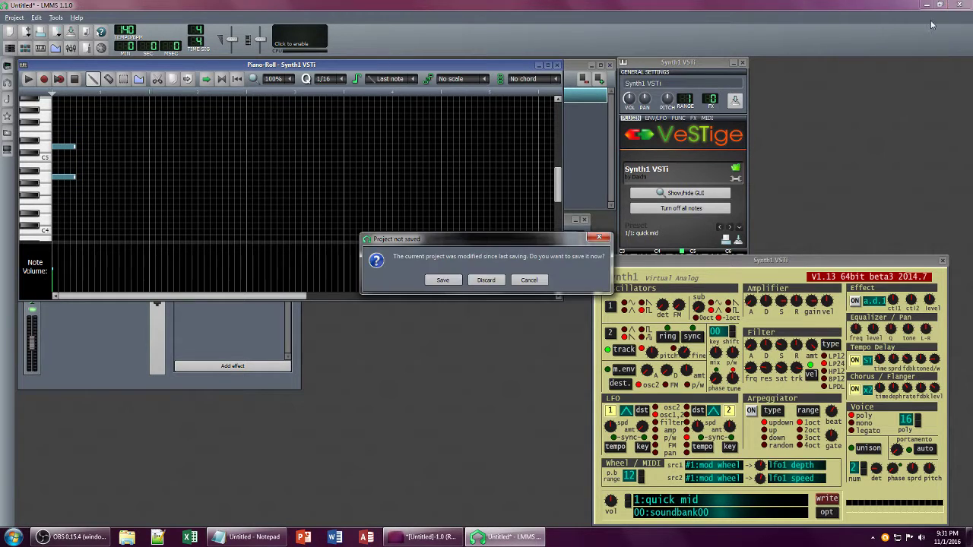
click(487, 279)
key(super)
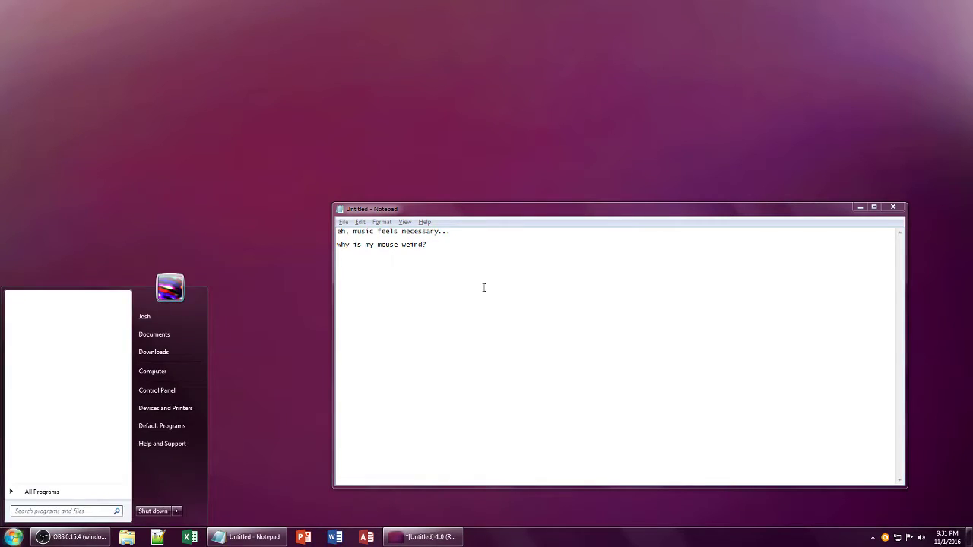
text(lmms)
key(Return)
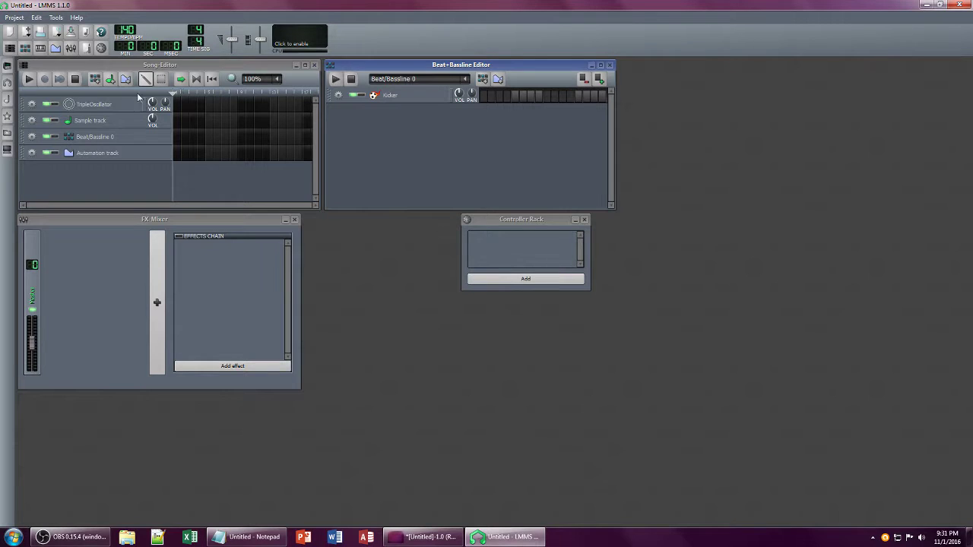
Step: Clear the new project's Song-Editor of its TripleOscillator, Sample and Automation tracks, keeping Beat/Bassline 0
click(32, 104)
click(40, 130)
click(31, 104)
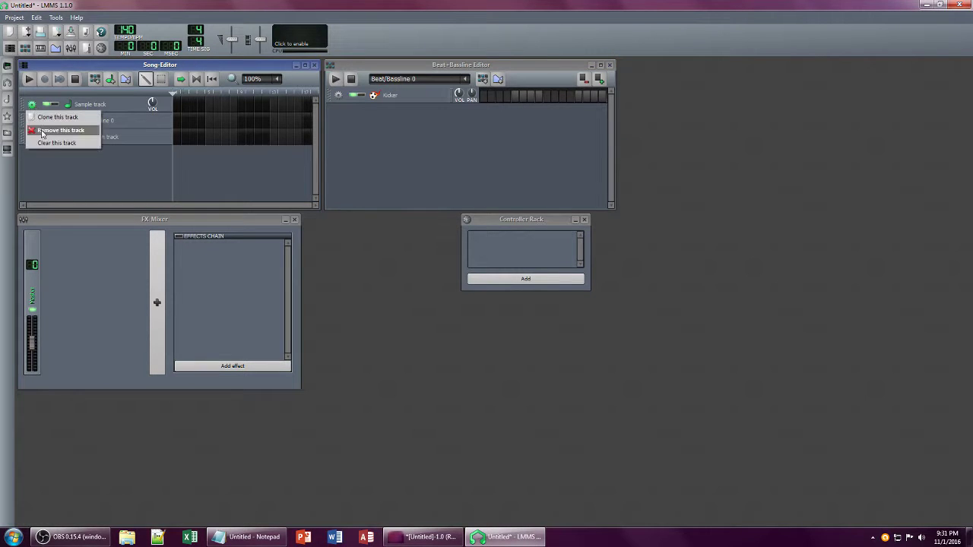
click(37, 130)
click(31, 121)
click(38, 145)
Step: Replace the Kicker track in the Beat+Bassline Editor with a VeSTige instrument track
right_click(498, 97)
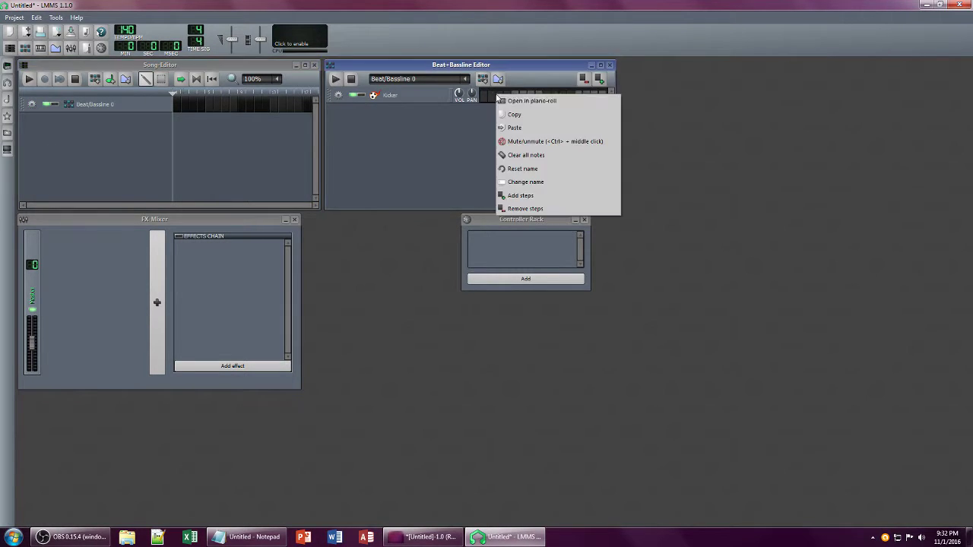
click(376, 98)
click(342, 123)
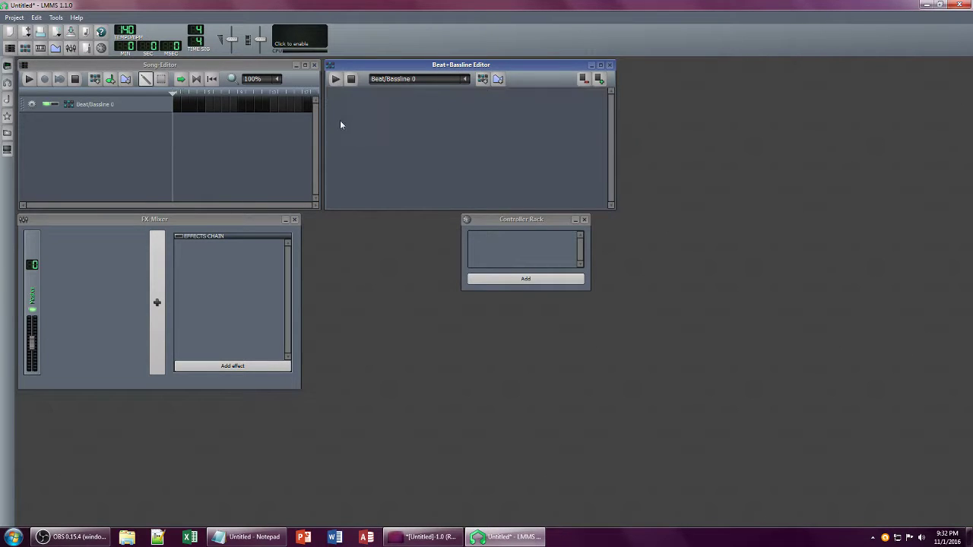
click(6, 67)
drag(50, 344, 502, 189)
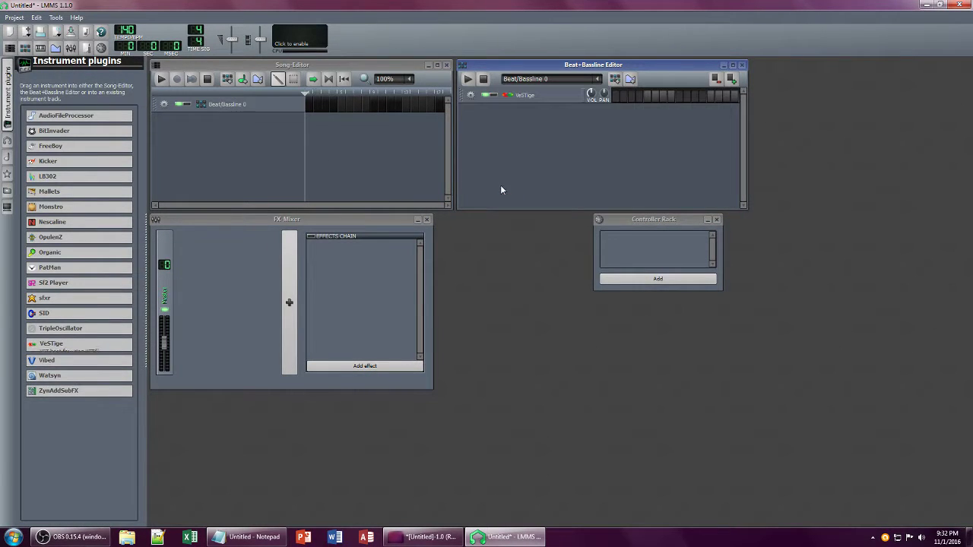
click(6, 68)
Step: Add notes A4 and D5 at the start of the VeSTige pattern in the piano roll and stretch both to two bars
double_click(487, 104)
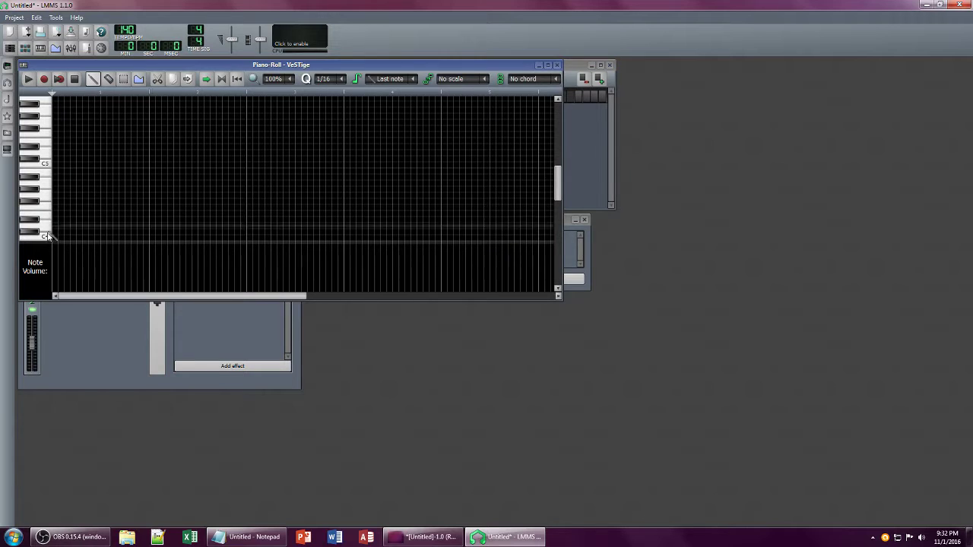
click(56, 152)
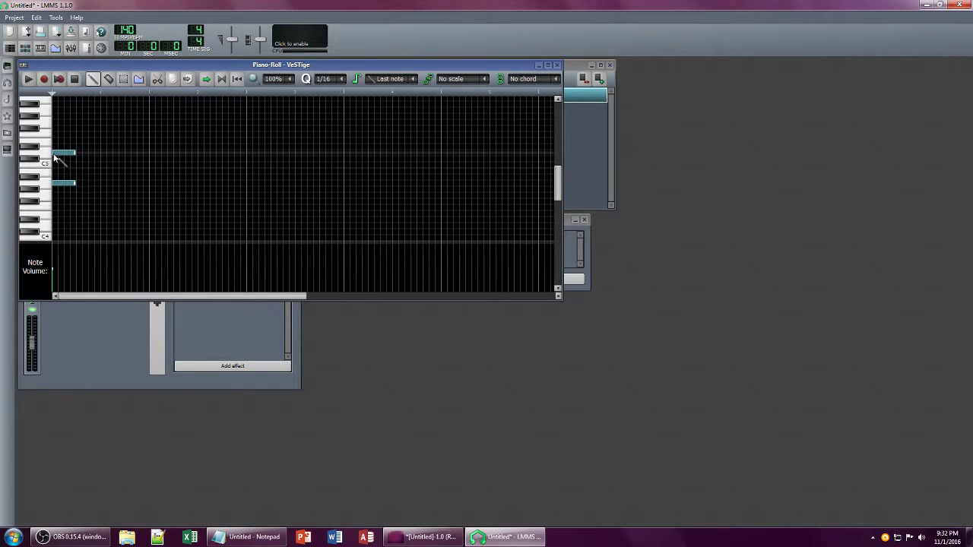
drag(82, 152, 246, 153)
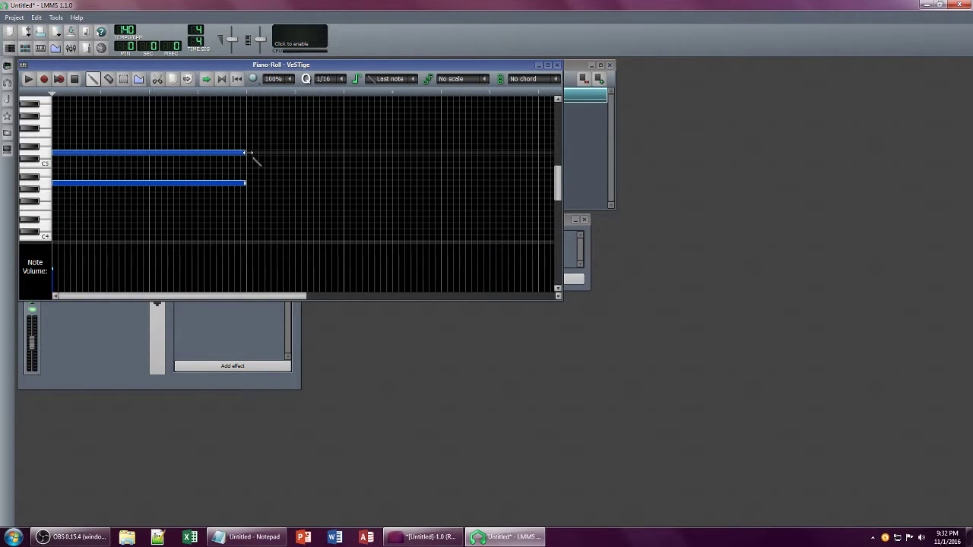
Step: Switch to Notepad and replace its text with a remark beginning "that's bet"
key(alt+Tab)
key(ctrl+a)
text(that)
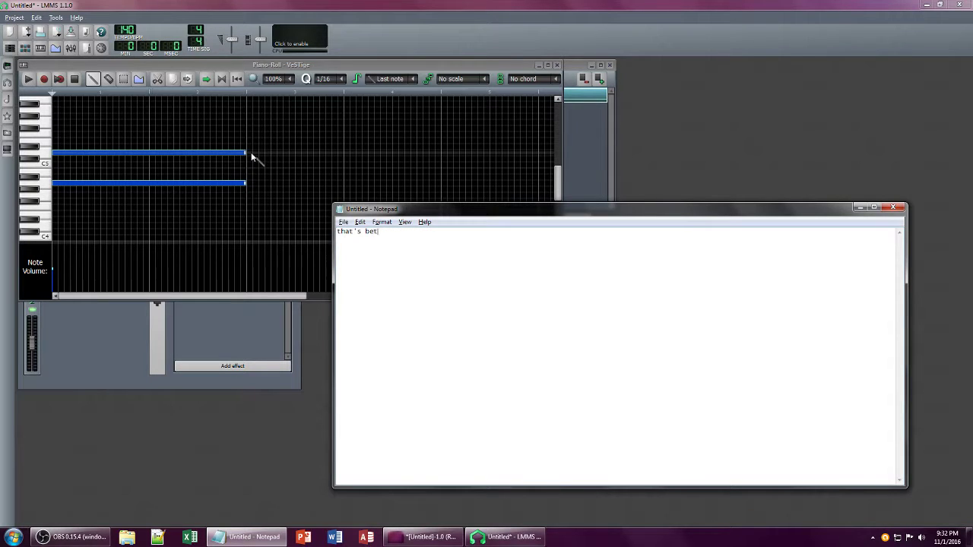
Step: Switch back to LMMS and load the Synth1 VSTi plugin from the Synth1 folder into the VeSTige track
key(alt+Tab)
click(577, 125)
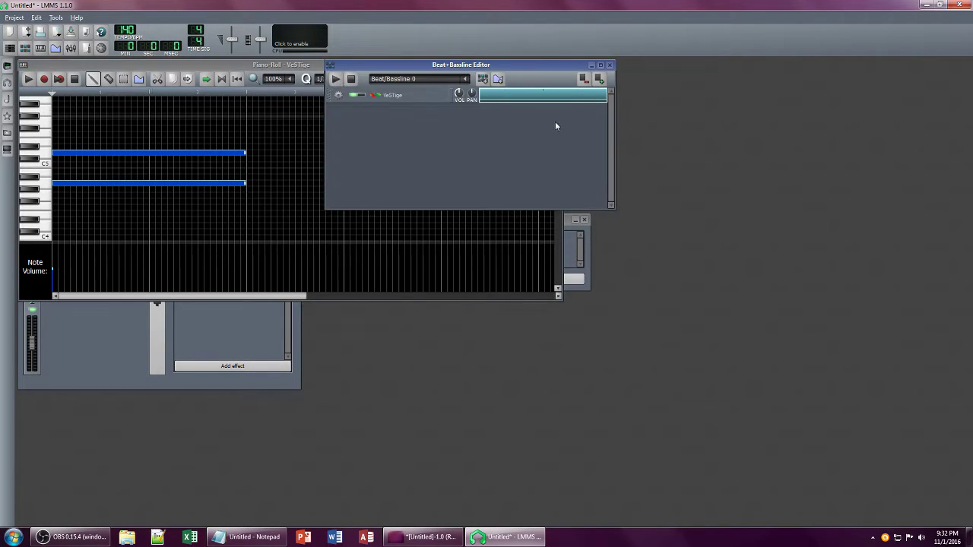
click(430, 102)
click(735, 174)
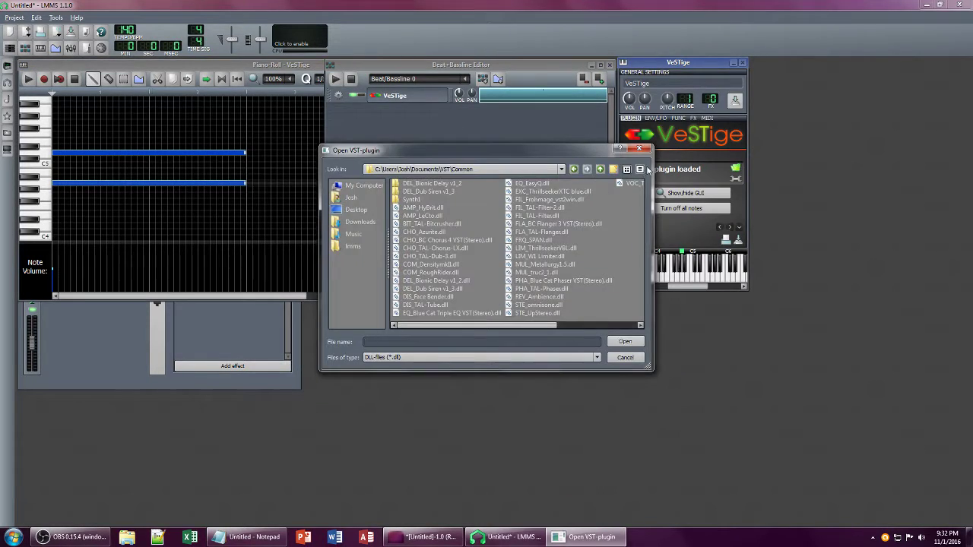
double_click(408, 201)
double_click(500, 206)
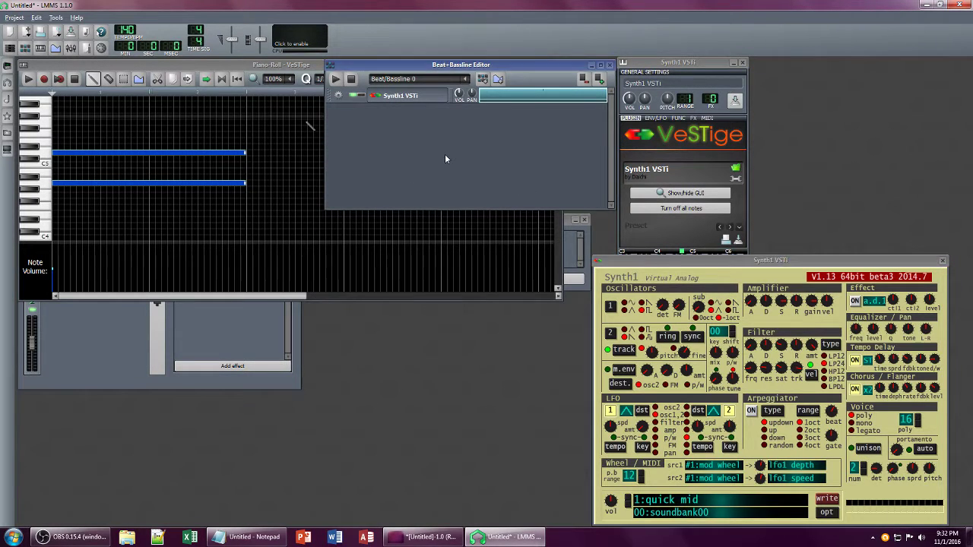
Step: Switch to Notepad and replace its text with "sharpen the edges..."
key(alt+Tab)
key(alt+Tab)
key(alt+Tab)
key(ctrl+a)
text(sha)
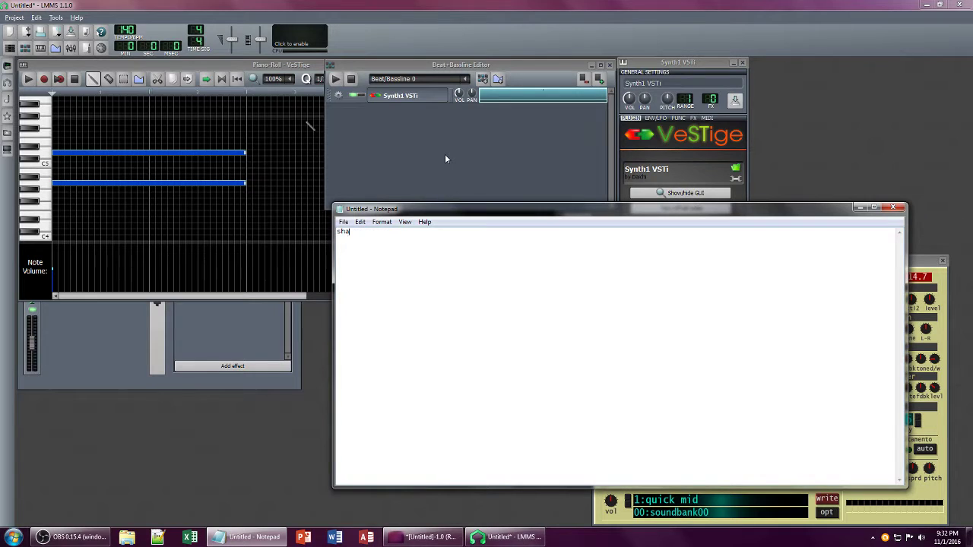
text(rpen the edges...)
Step: Play the two-note pattern in LMMS while slightly lowering the Synth1 VSTi track's volume and enabling the output visualization
key(alt+Tab)
click(29, 79)
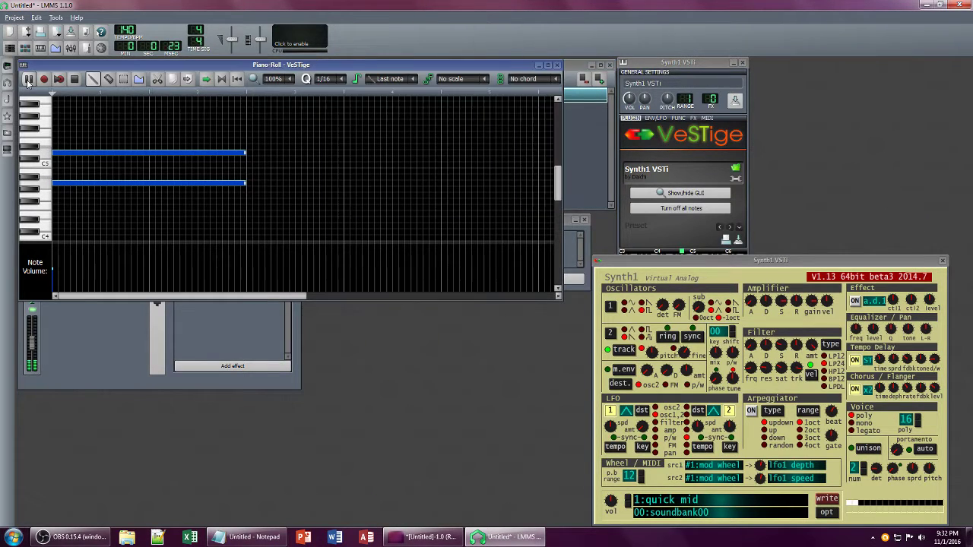
click(576, 72)
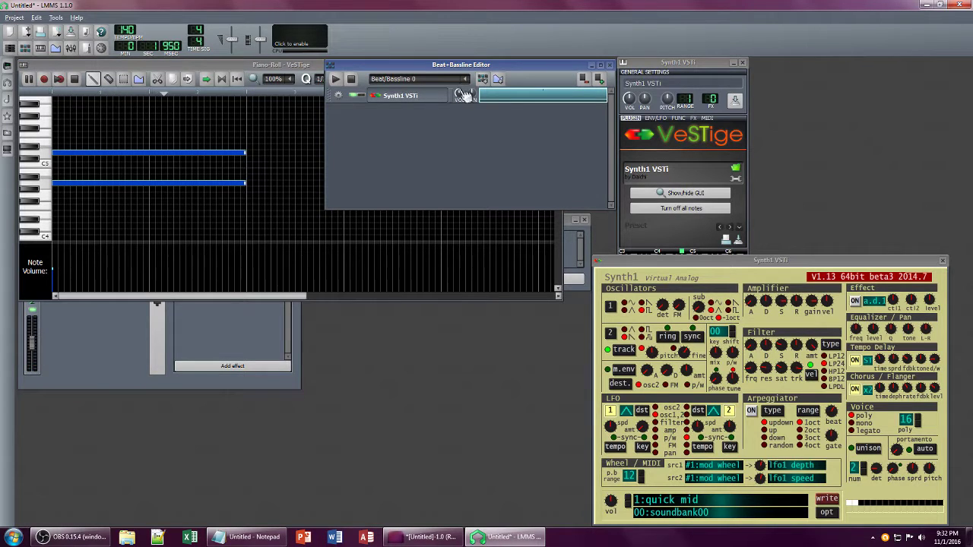
drag(459, 93, 458, 97)
click(302, 38)
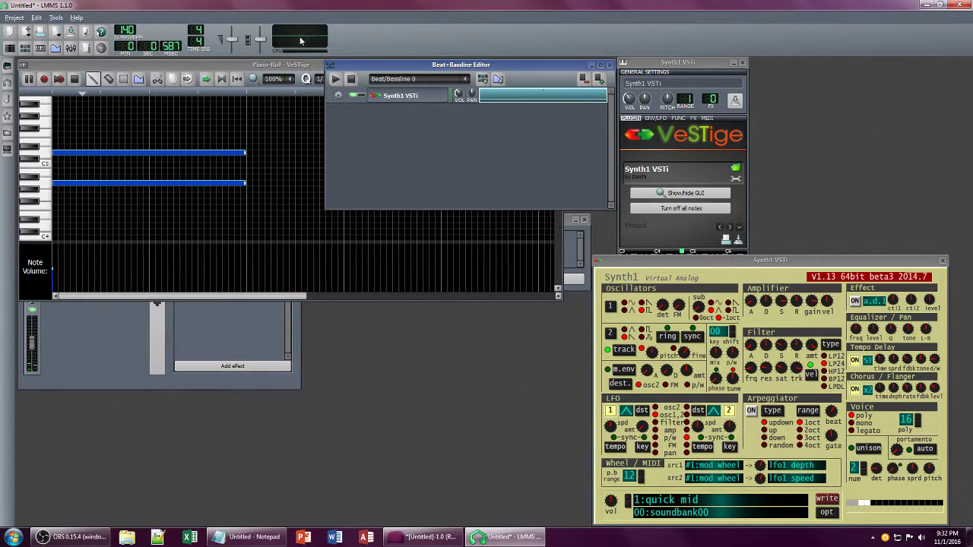
Step: Adjust Synth1's filter resonance, filter release and oscillator FM, and toggle the ring modulation
drag(757, 354, 764, 386)
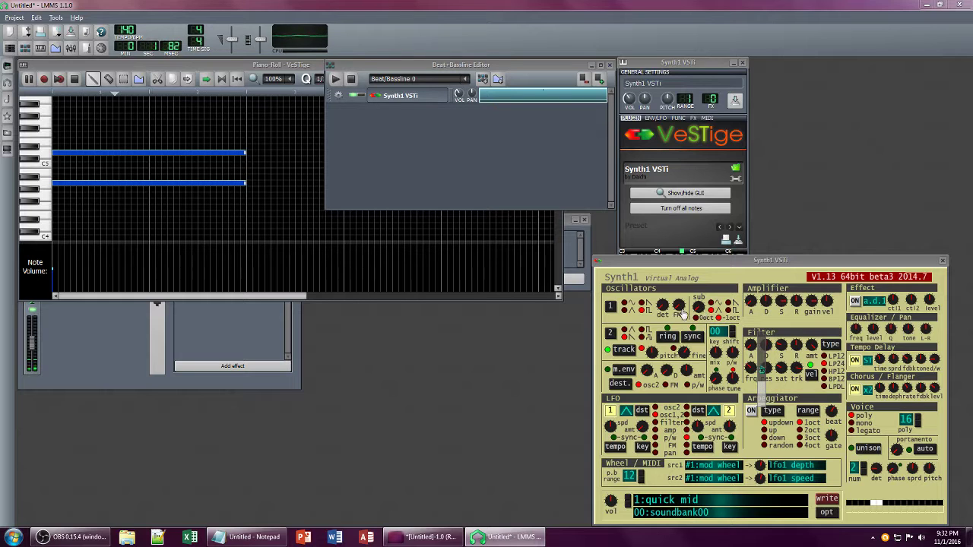
mouse_move(684, 315)
mouse_down()
mouse_move(690, 346)
mouse_move(695, 300)
mouse_up()
mouse_move(795, 368)
mouse_down()
mouse_move(796, 359)
mouse_move(796, 369)
mouse_up()
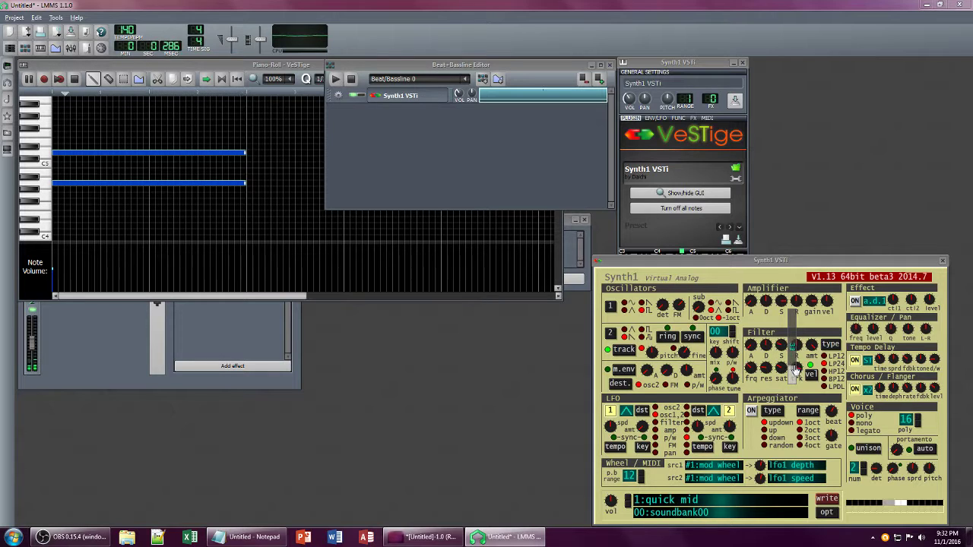
click(671, 334)
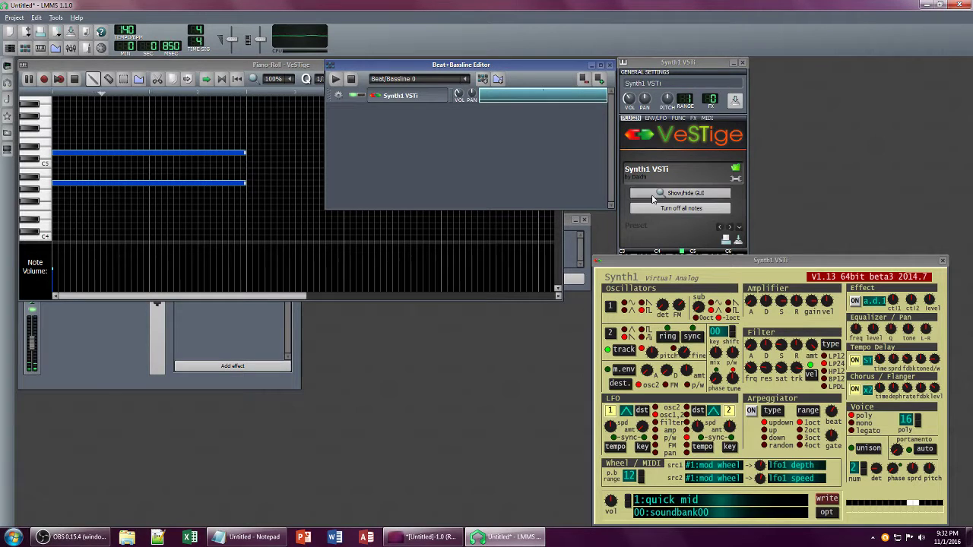
Step: Add the DEL_Bionic Delay v1_2 VST effect to the Synth1 VSTi track's effects chain
click(693, 118)
click(683, 238)
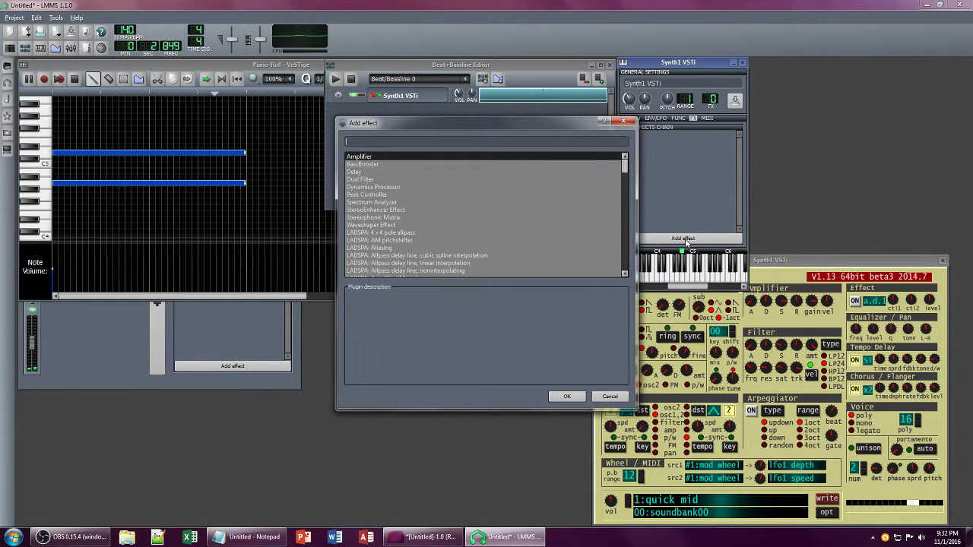
text(dela)
scroll(434, 225, down, 4)
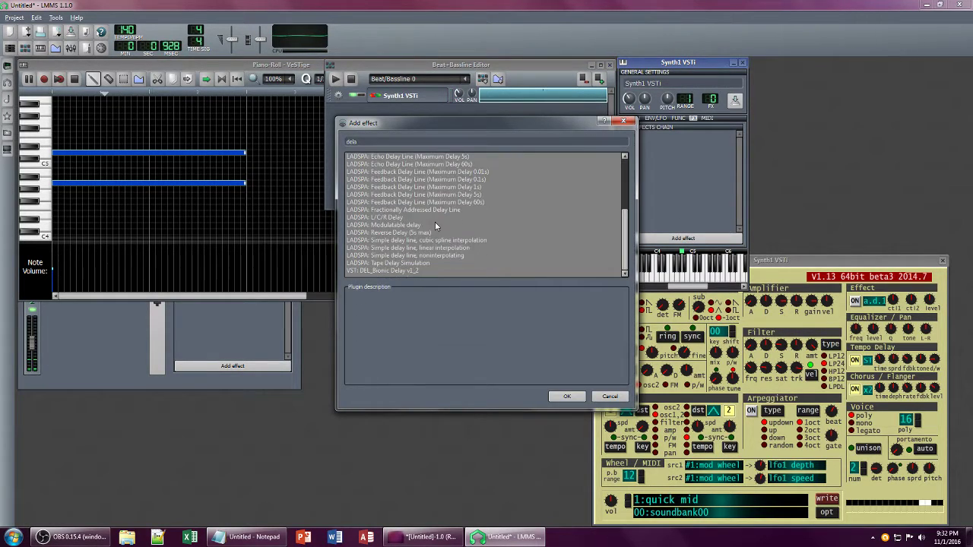
click(396, 271)
click(566, 396)
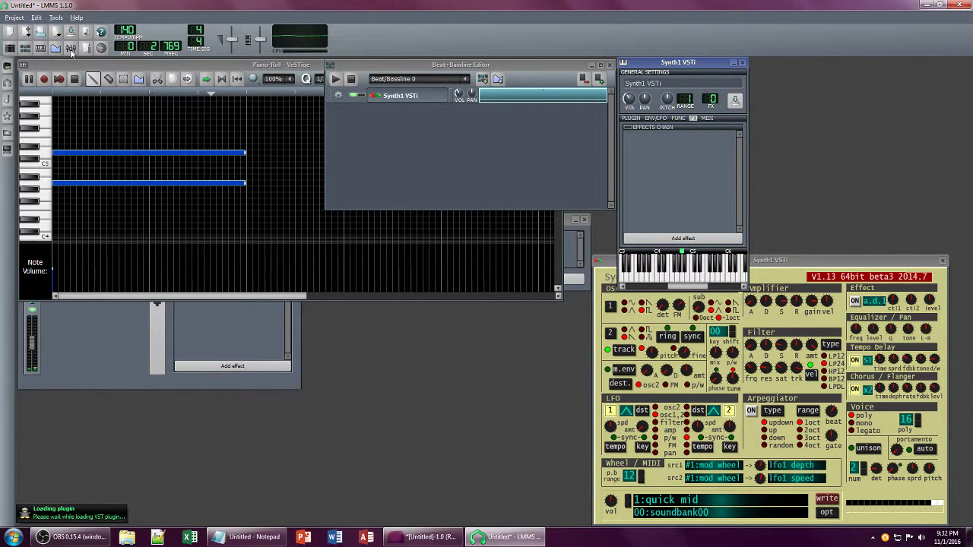
Step: Bring up the FX-Mixer and lower the master channel's volume
click(71, 50)
click(71, 51)
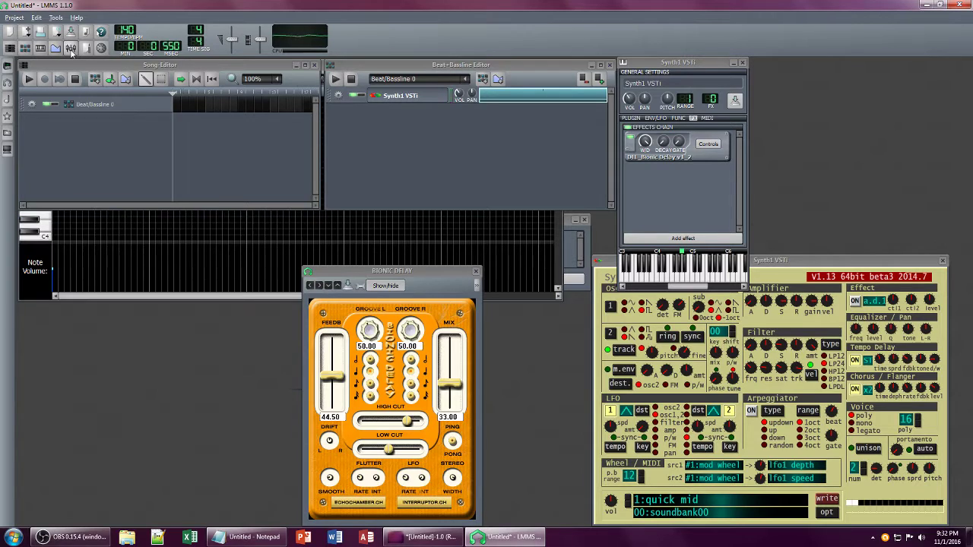
click(70, 47)
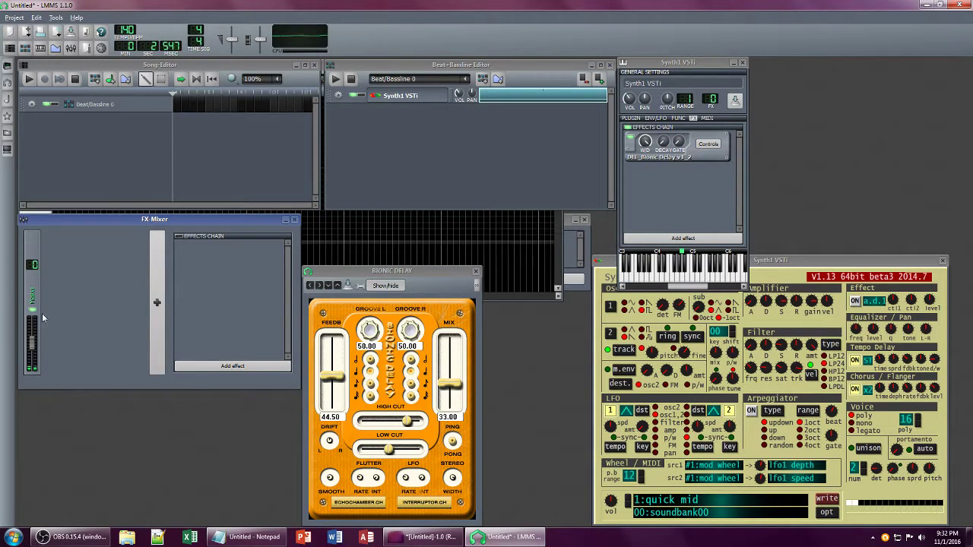
drag(40, 352, 40, 364)
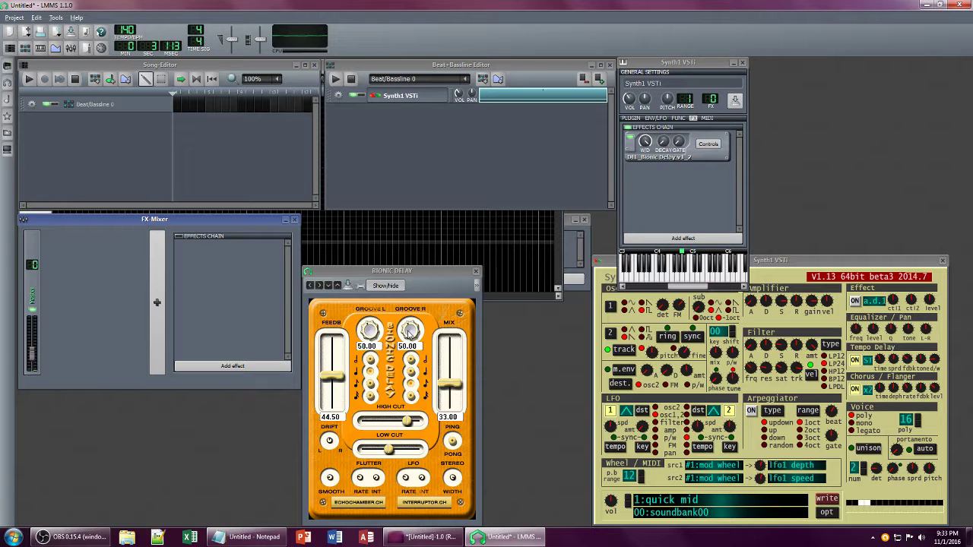
Step: Set Bionic Delay's left groove to 45.21, right groove to 60.83 and feedback to 54.00, and raise its high cut
drag(409, 333, 409, 308)
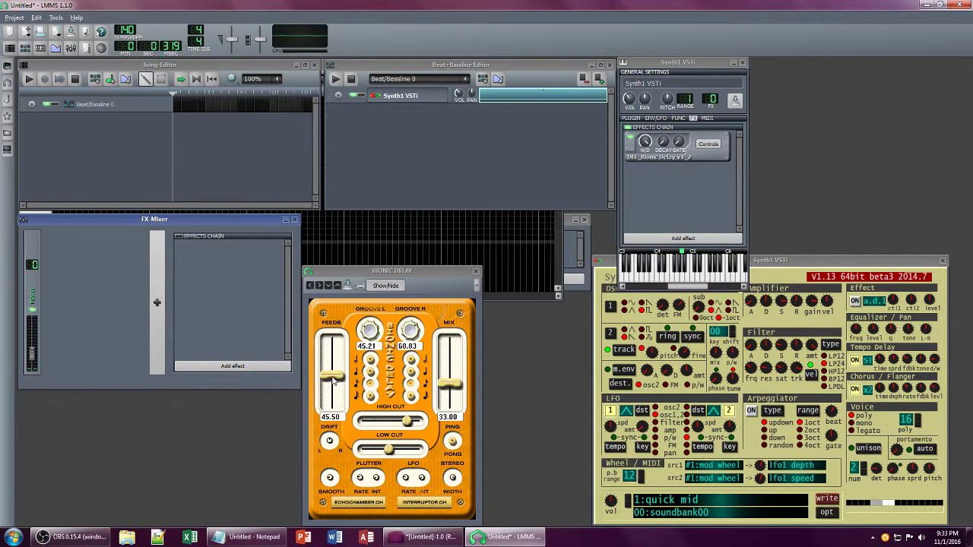
drag(333, 377, 338, 369)
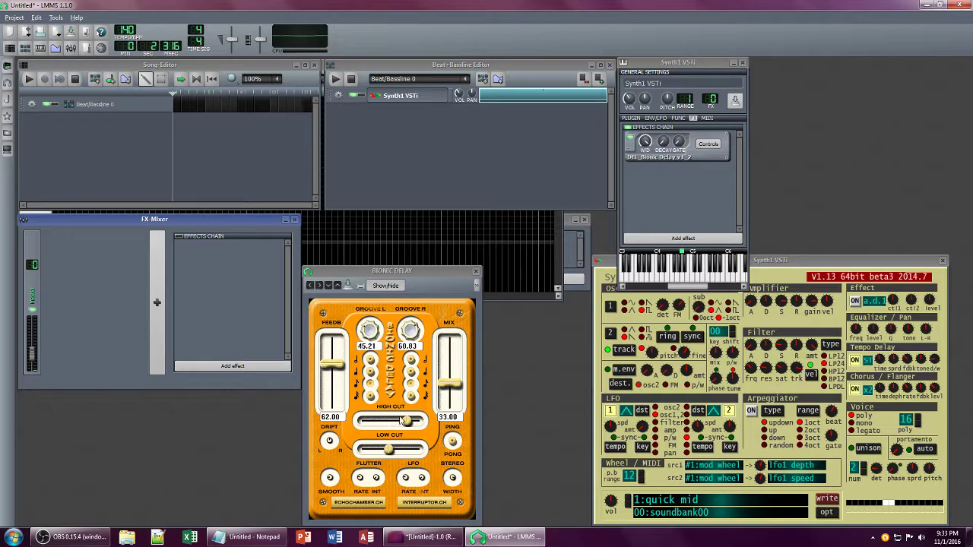
drag(401, 419, 432, 424)
drag(318, 368, 331, 374)
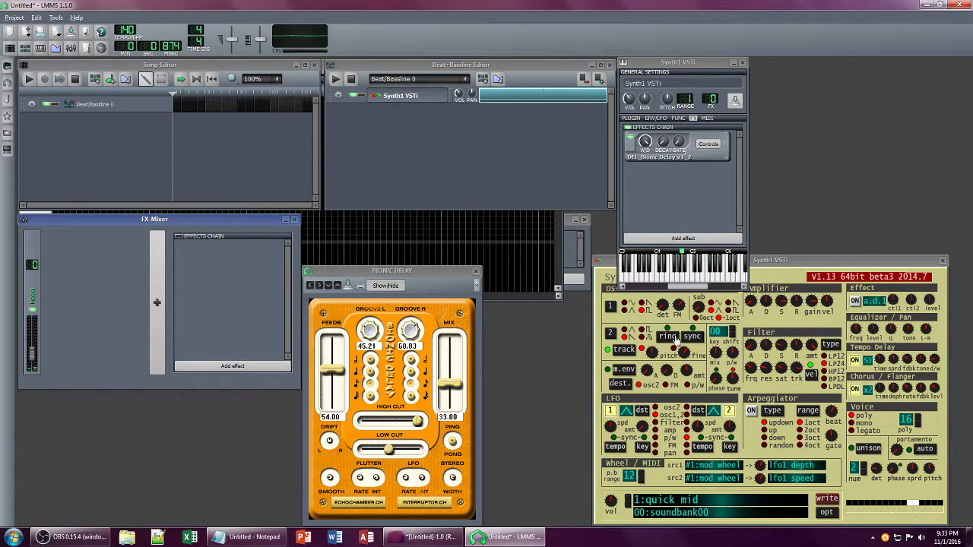
Step: Add the C* Eq effect to the Synth1 VSTi chain and adjust several of its frequency bands
click(696, 239)
text(eq)
key(Return)
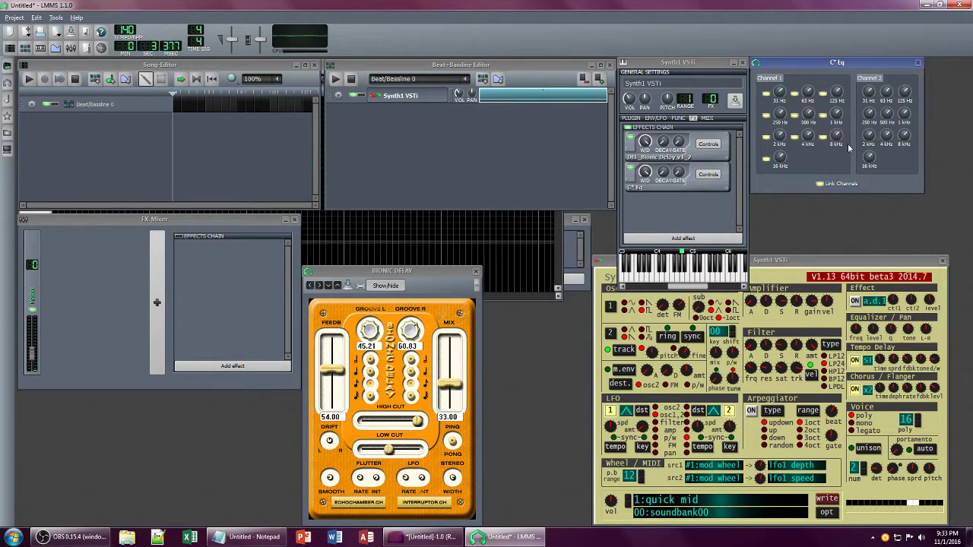
drag(837, 138, 807, 128)
drag(783, 162, 779, 143)
drag(836, 115, 782, 120)
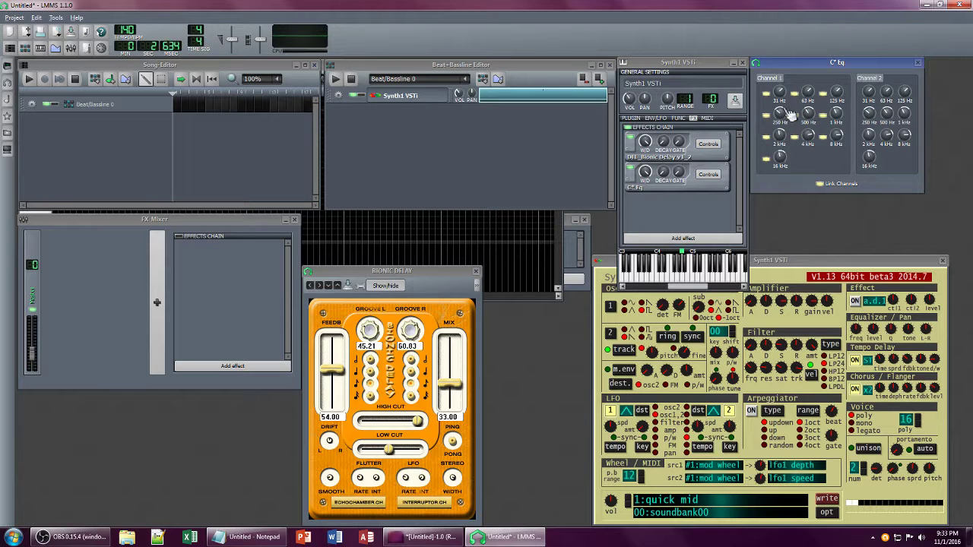
Step: Add the Calf Reverb LADSPA effect to the Synth1 VSTi effects chain
click(679, 241)
text(verb)
click(410, 164)
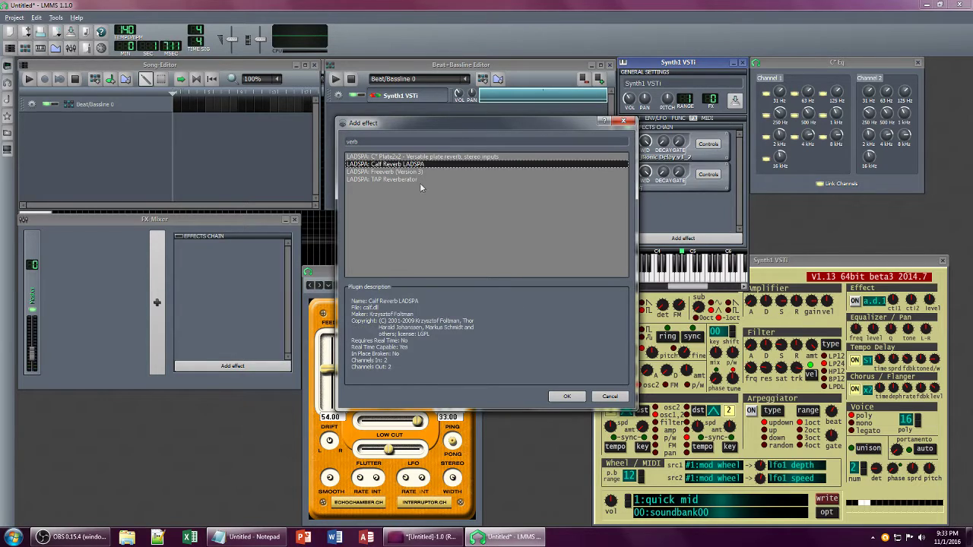
click(568, 397)
Step: Reorder the effects chain so that Bionic Delay sits below C* Eq and Calf Reverb
right_click(688, 156)
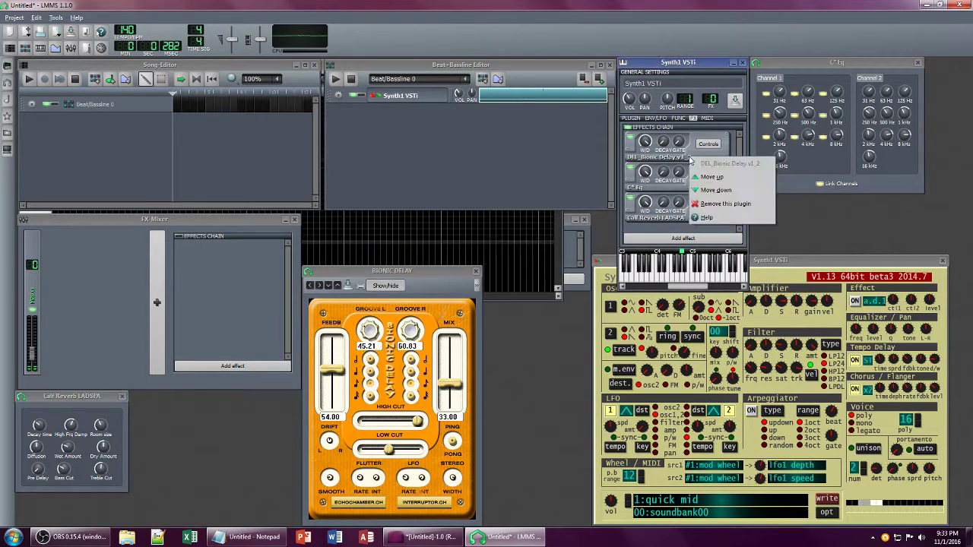
click(715, 190)
right_click(690, 176)
click(713, 210)
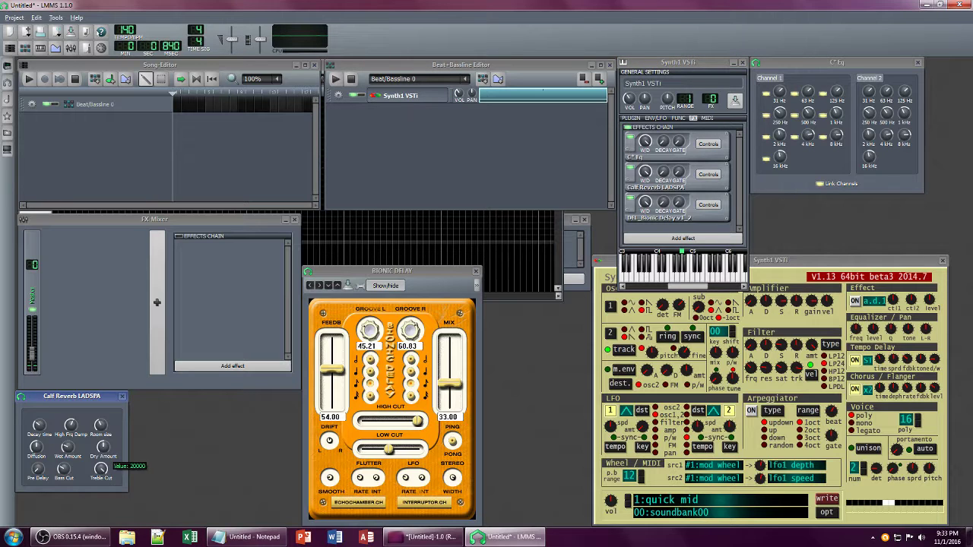
double_click(103, 453)
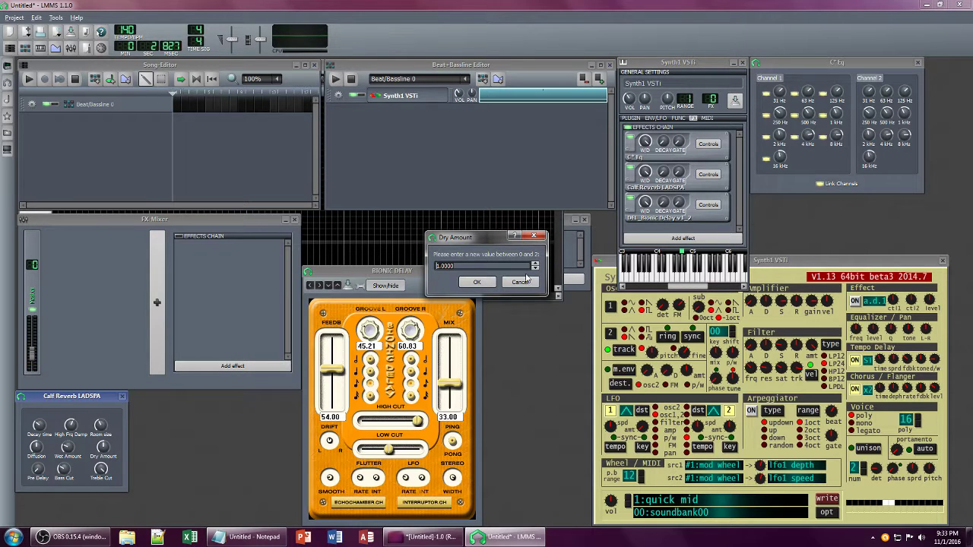
click(521, 281)
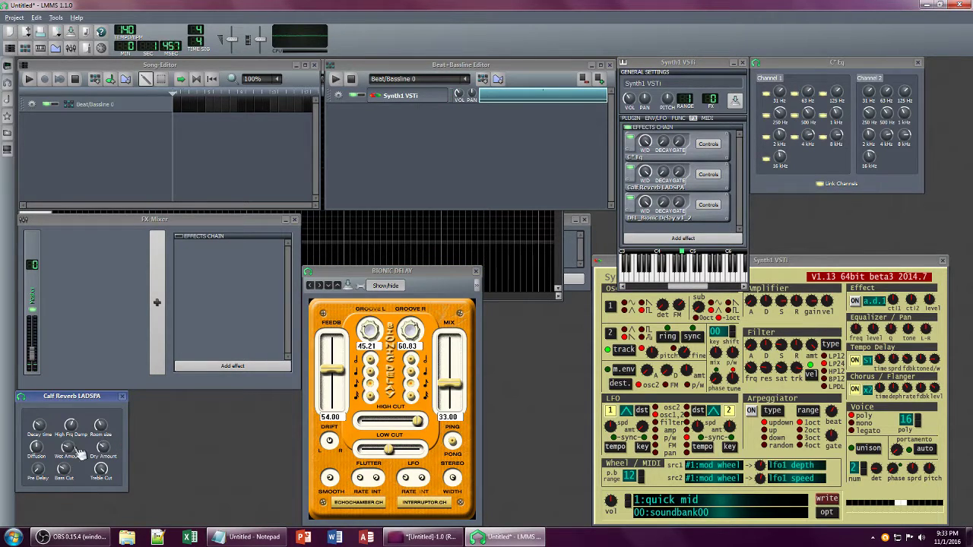
Step: Switch to Notepad, add a line beginning "there" below "sharpen the edges...", and minimize the window
key(alt+Tab)
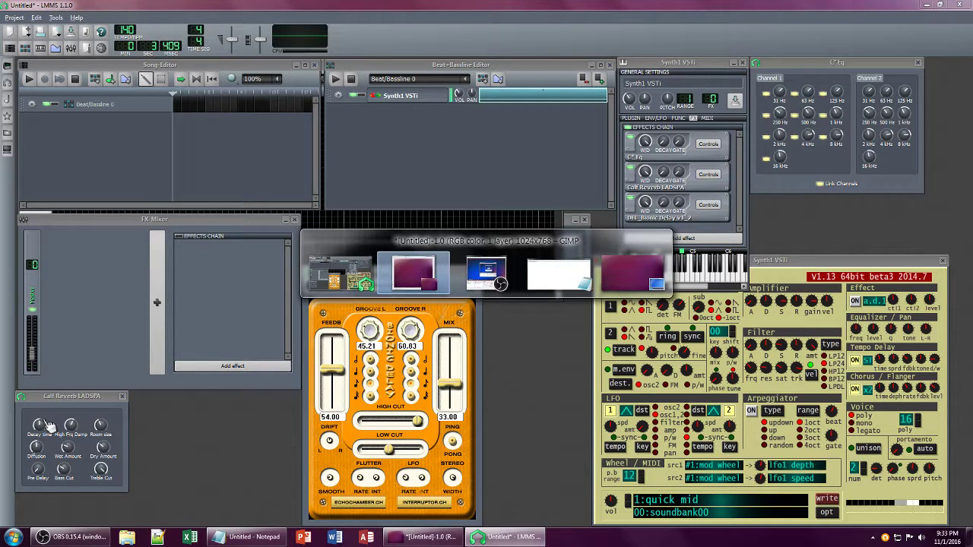
key(alt+Tab)
key(alt+Tab)
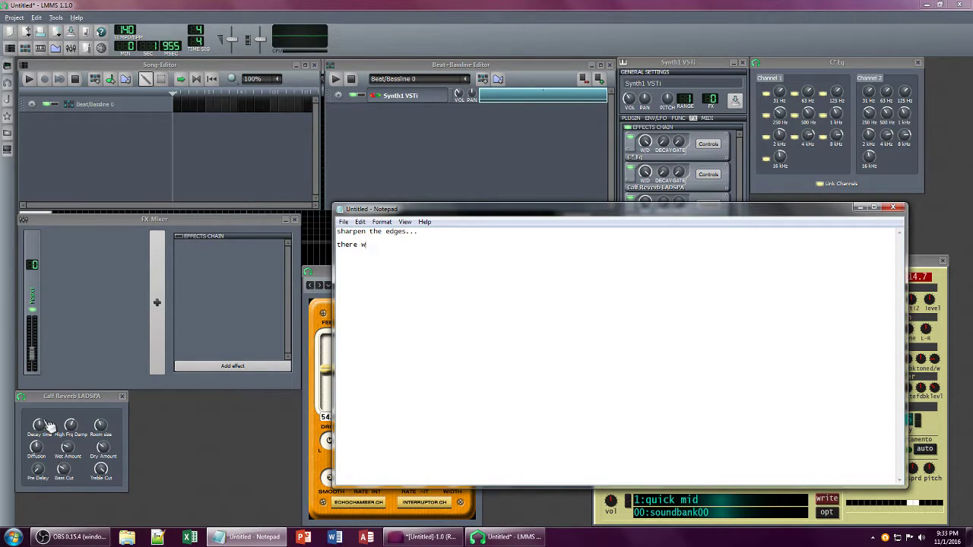
key(alt+space)
key(n)
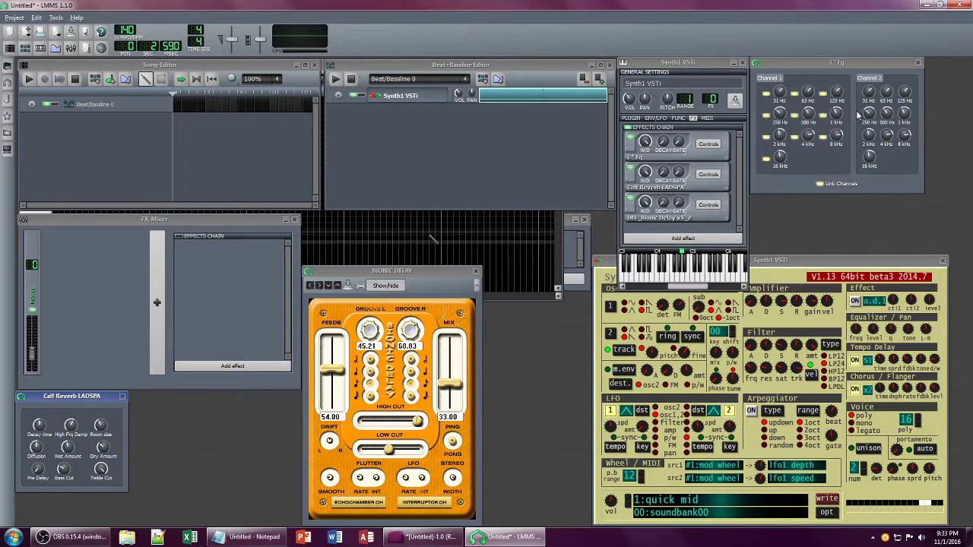
Step: Add the FIL_TAL-Filter VST effect to the Synth1 VSTi effects chain in LMMS
click(791, 140)
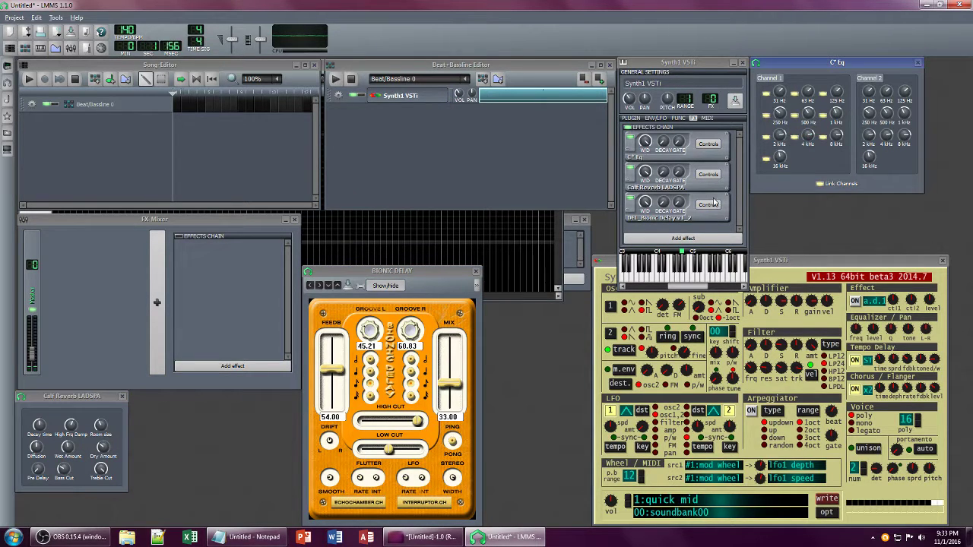
click(672, 240)
text(filt)
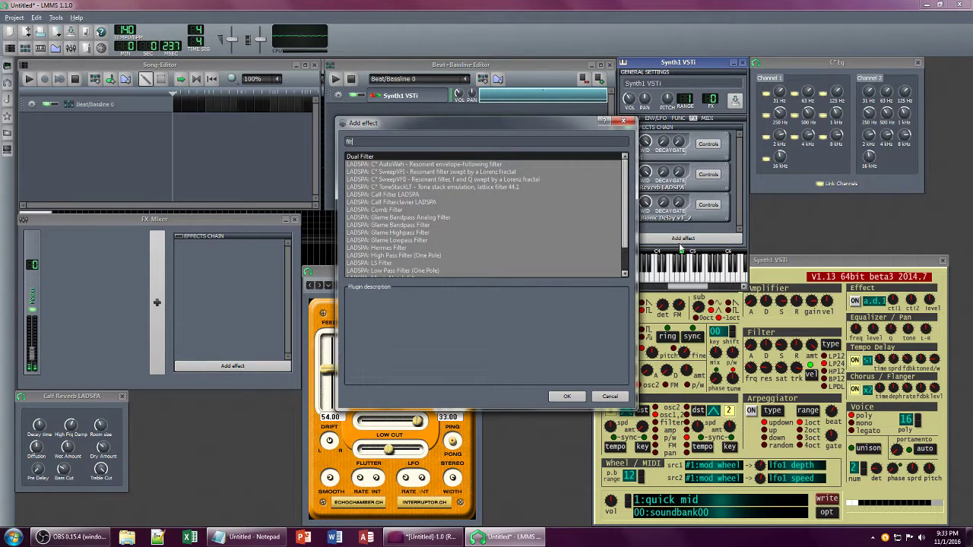
scroll(396, 188, down, 3)
click(387, 271)
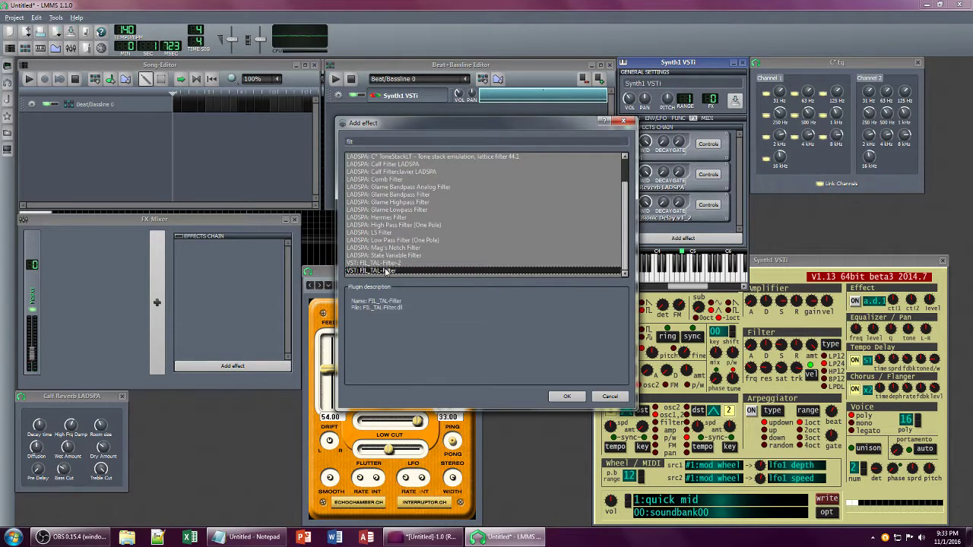
click(566, 396)
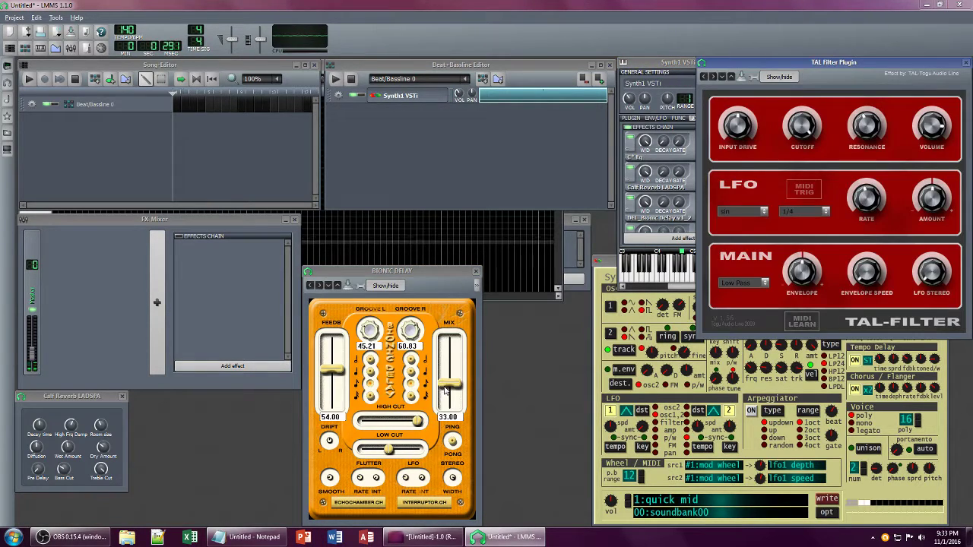
Step: Set Bionic Delay's mix to 43.00 and its right groove to 64.37
drag(447, 390, 445, 382)
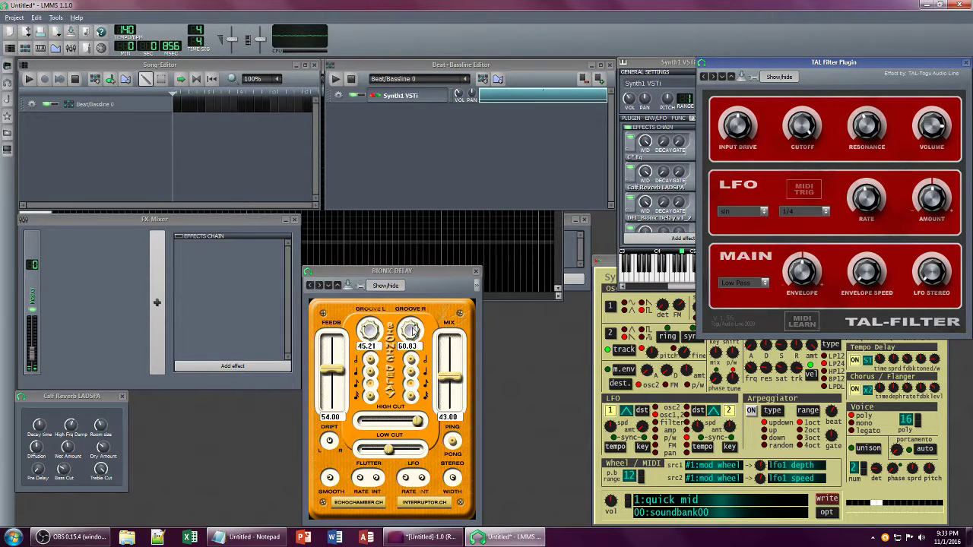
drag(412, 330, 415, 339)
drag(414, 340, 412, 325)
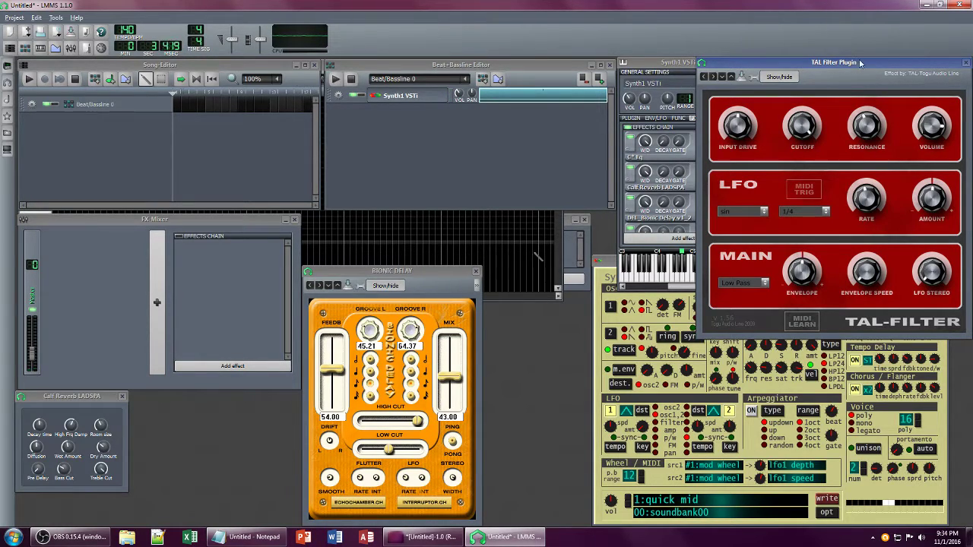
Step: Move the TAL-Filter window off the effects chain, lower the filter's wet/dry level and cutoff, and adjust its resonance
drag(861, 63, 534, 111)
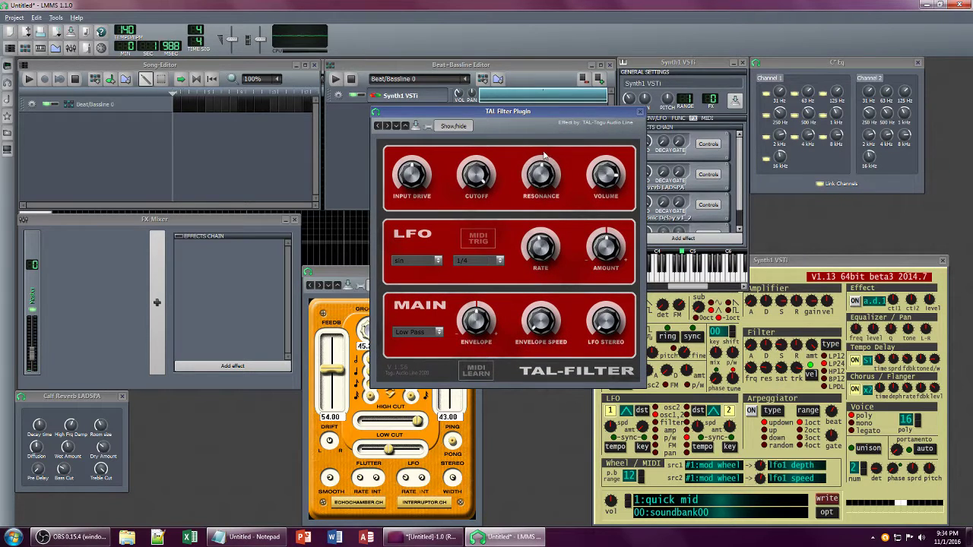
drag(738, 176, 741, 190)
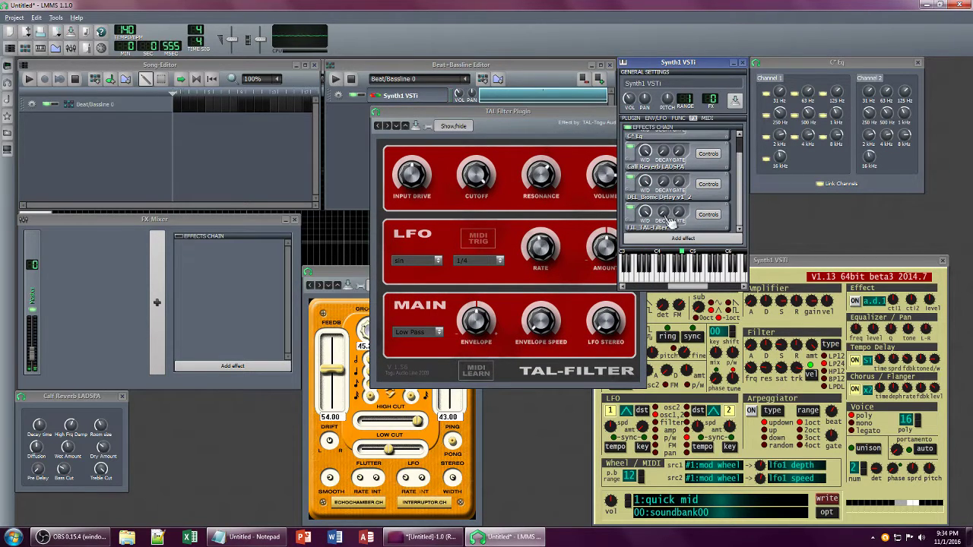
drag(646, 215, 646, 220)
drag(542, 180, 542, 173)
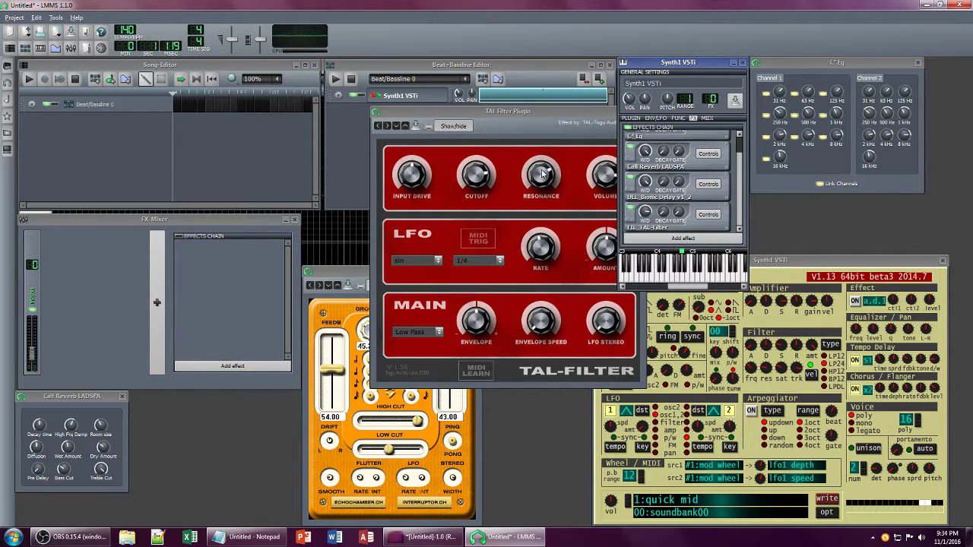
mouse_move(644, 212)
drag(486, 180, 486, 196)
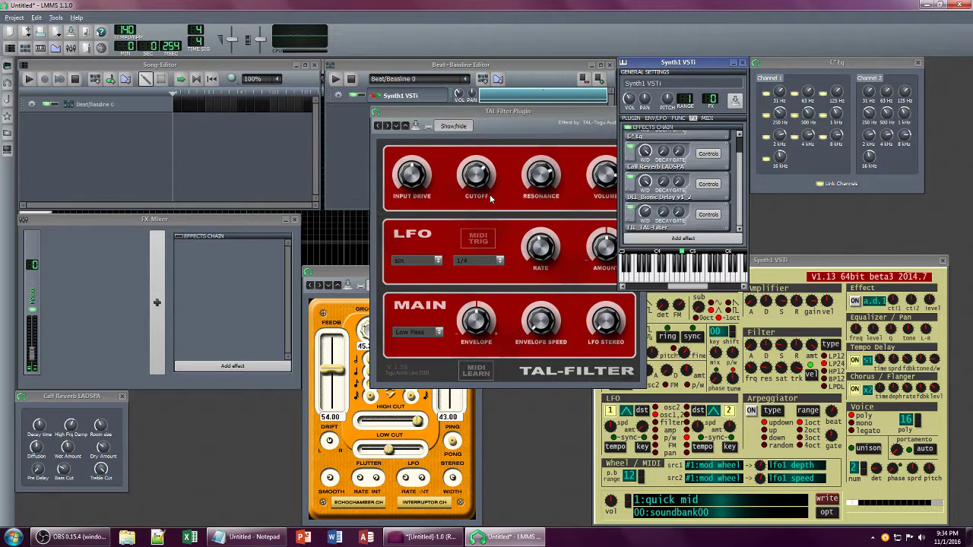
Step: Fine-tune Synth1's filter release and sub-oscillator level, and adjust the 2 kHz band in C* Eq
mouse_move(778, 369)
mouse_down()
mouse_move(776, 392)
mouse_move(777, 365)
mouse_move(810, 344)
mouse_move(796, 369)
mouse_up()
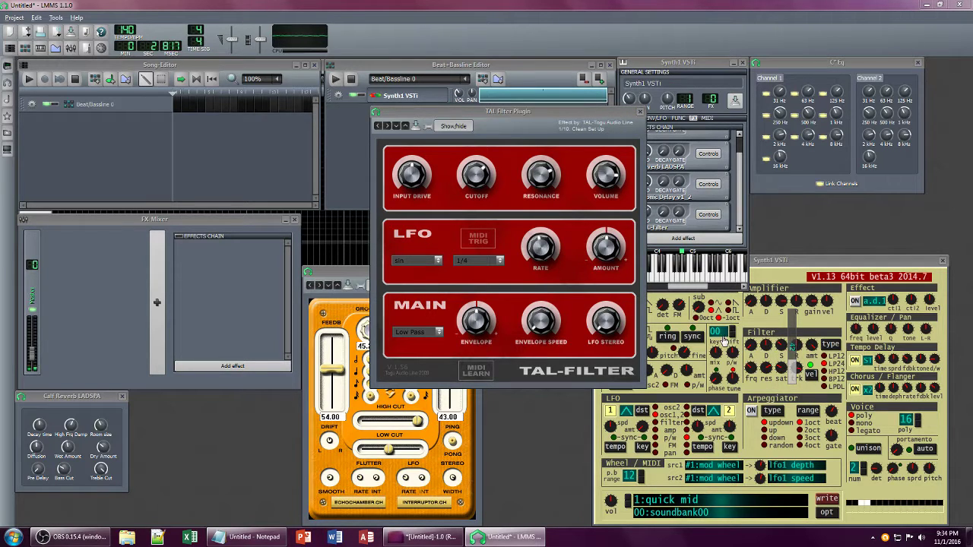
drag(693, 308, 695, 338)
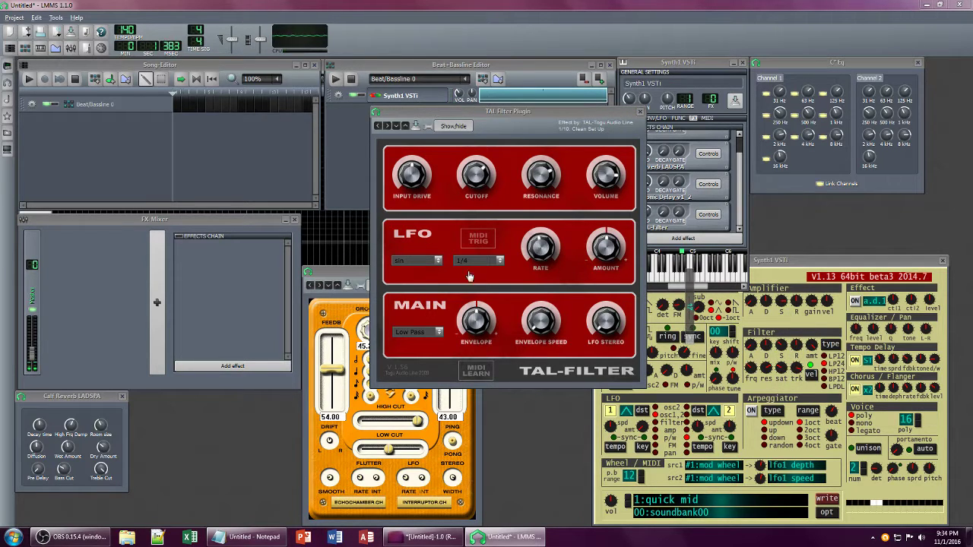
drag(779, 139, 787, 169)
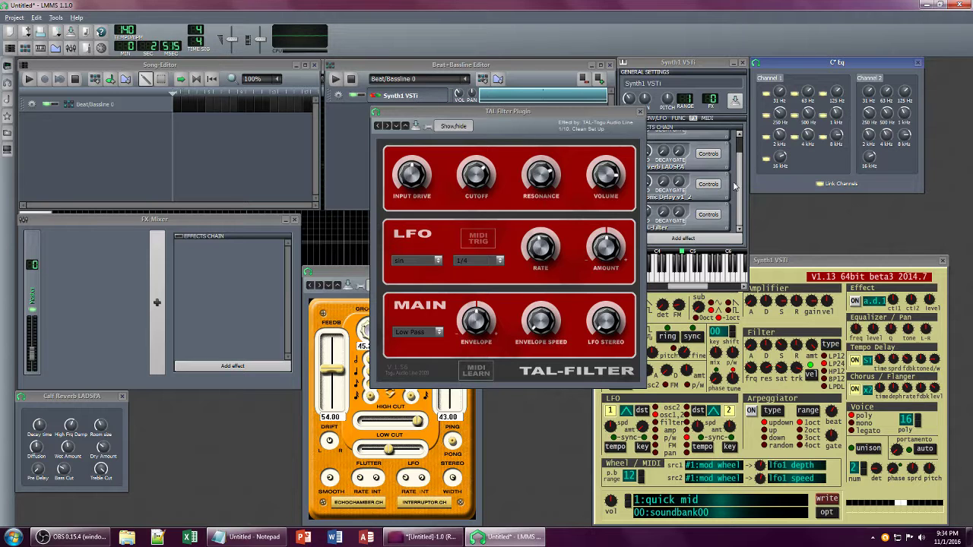
Step: Add a second FIL_TAL-Filter VST effect to the Synth1 effects chain, close the first filter's window and move the new one off the chain
click(683, 238)
text(filt)
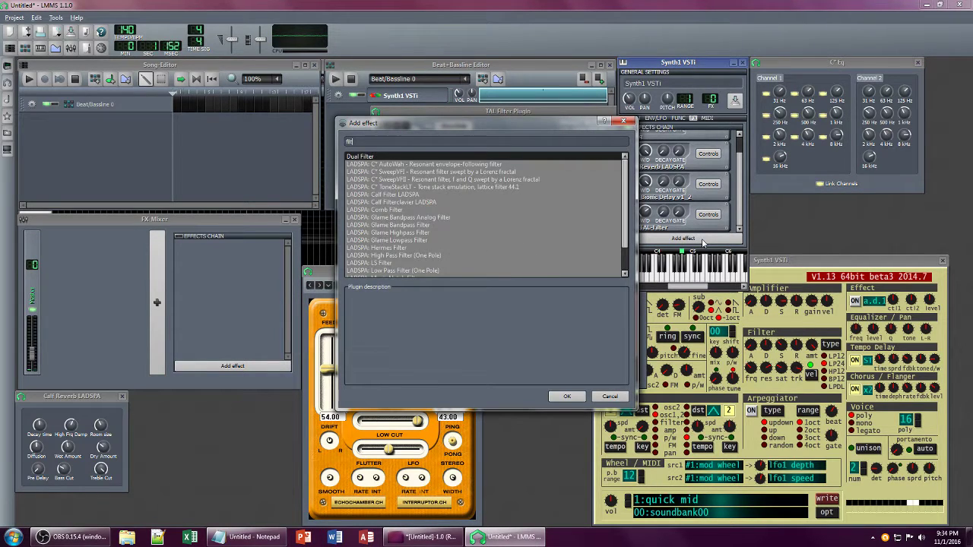
scroll(467, 190, down, 2)
click(392, 270)
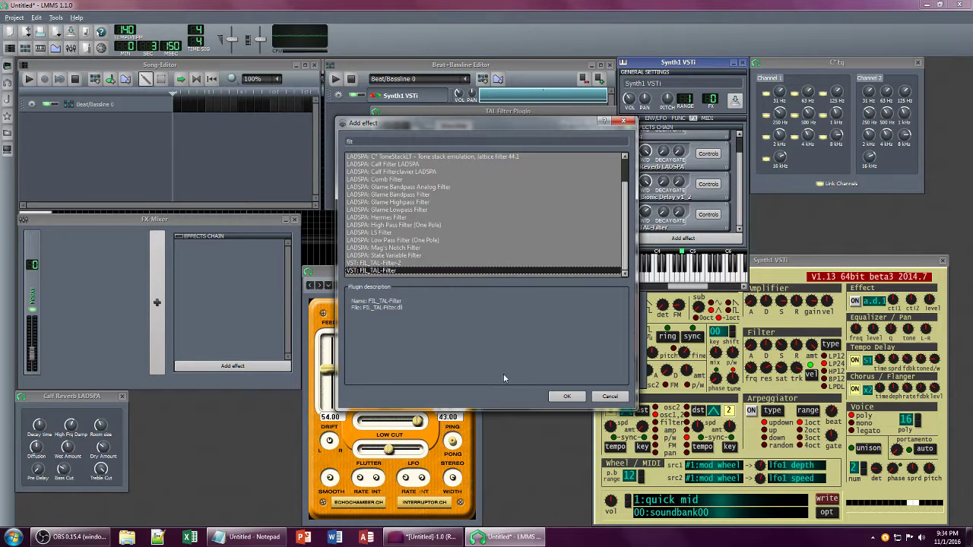
click(566, 396)
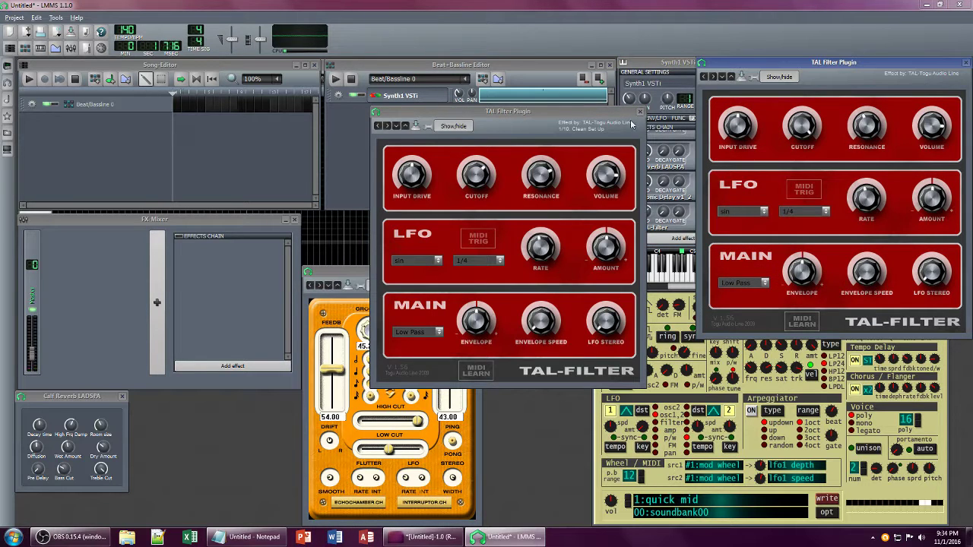
click(640, 111)
drag(877, 60, 431, 82)
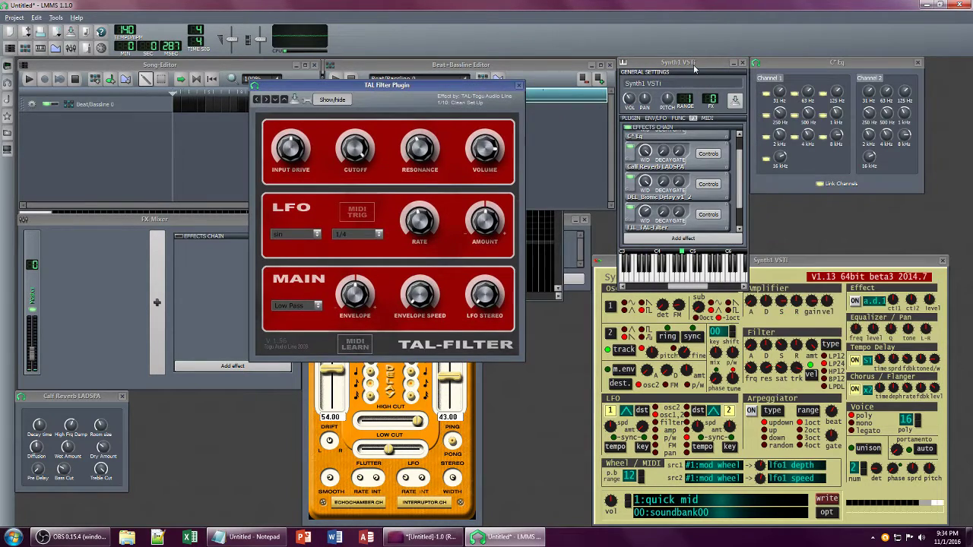
Step: Lower the newly added TAL-Filter's wet/dry level in the effects chain and reduce its cutoff
click(734, 194)
scroll(734, 194, down, 1)
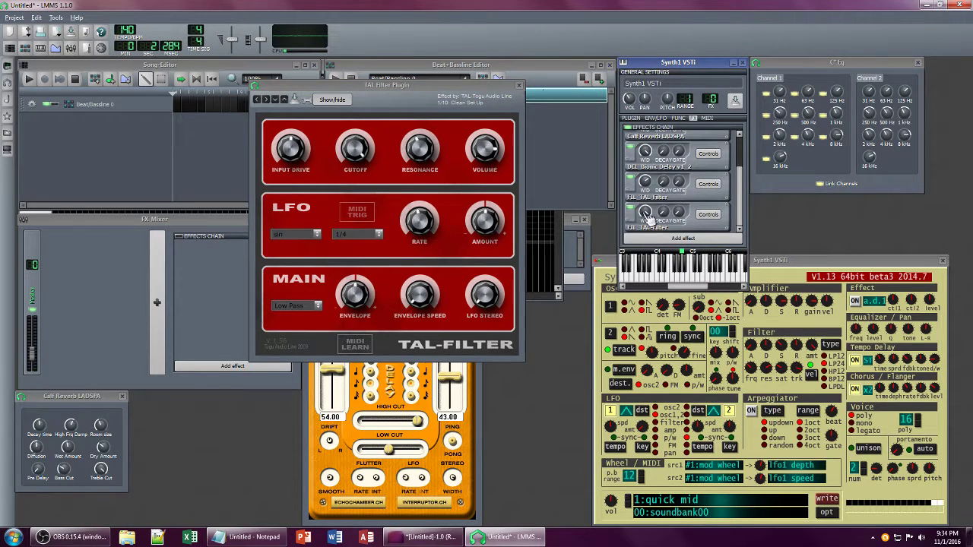
drag(355, 143, 370, 231)
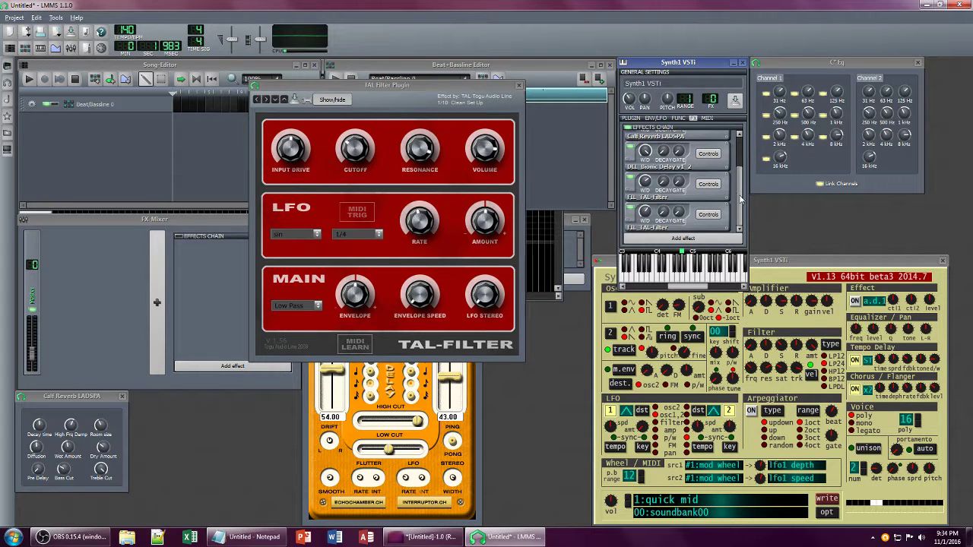
Step: Move the second TAL-Filter up three places in the effects chain so it sits directly before Calf Reverb
right_click(695, 214)
click(710, 221)
right_click(689, 193)
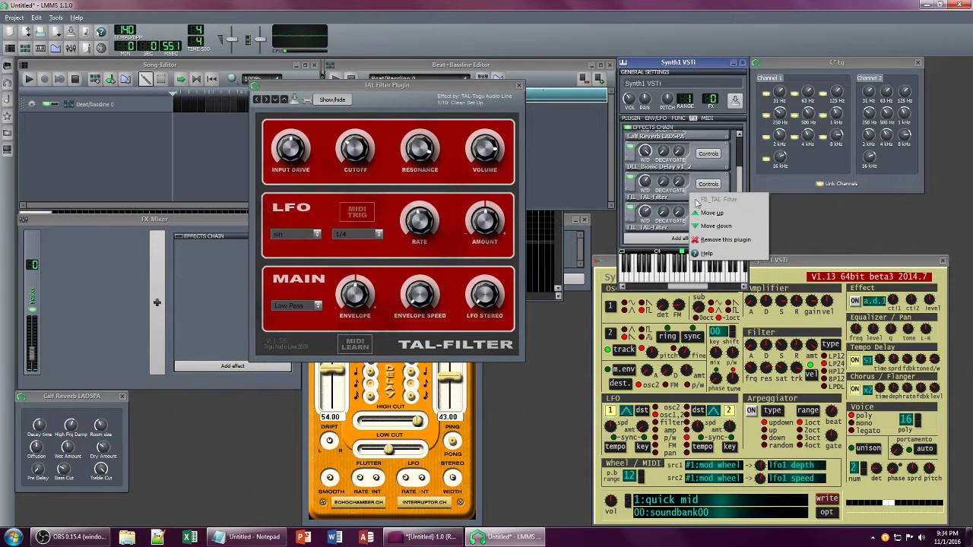
click(705, 202)
right_click(696, 167)
click(697, 182)
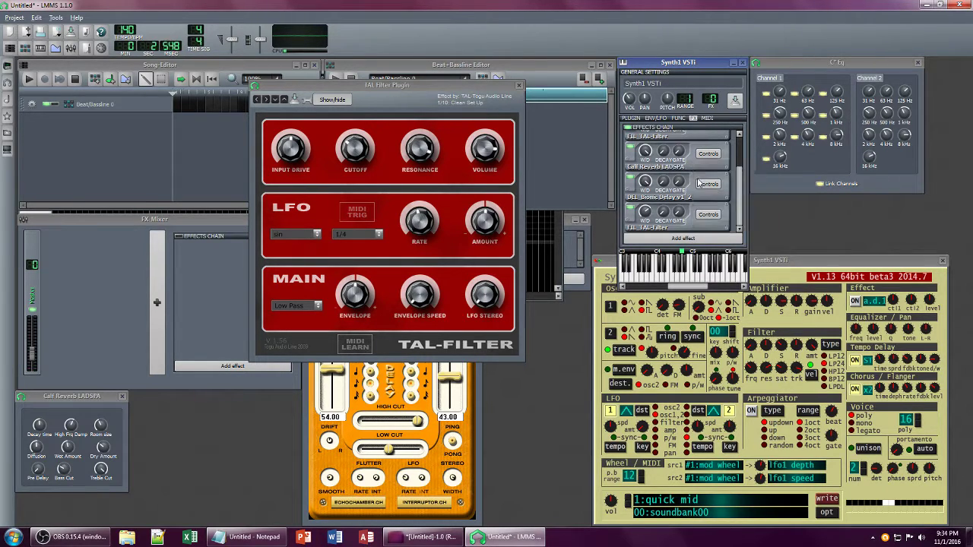
Step: Switch the moved TAL-Filter to Band Pass, adjust its wet/dry level, resonance and cutoff, and fine-tune Synth1's own filter
drag(738, 179, 738, 161)
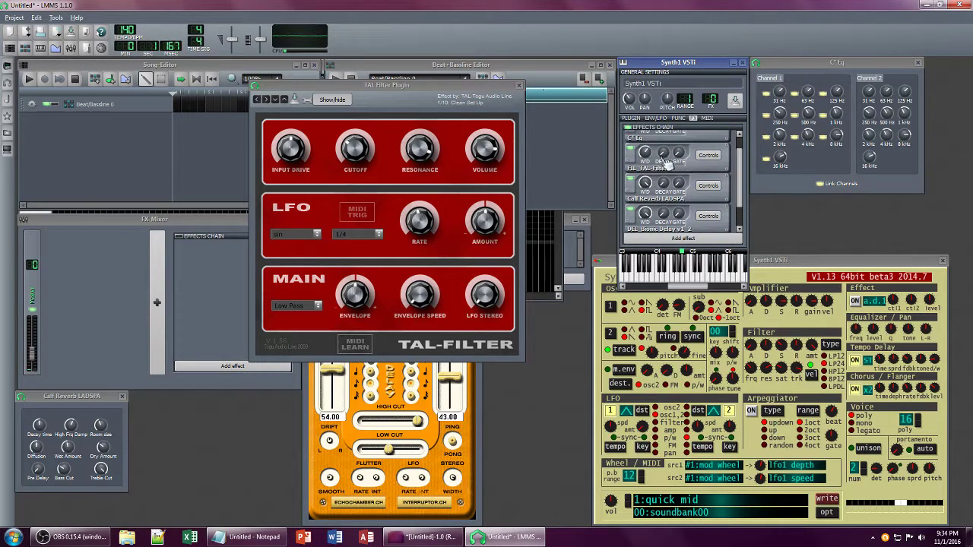
drag(648, 154, 647, 152)
click(310, 305)
click(300, 336)
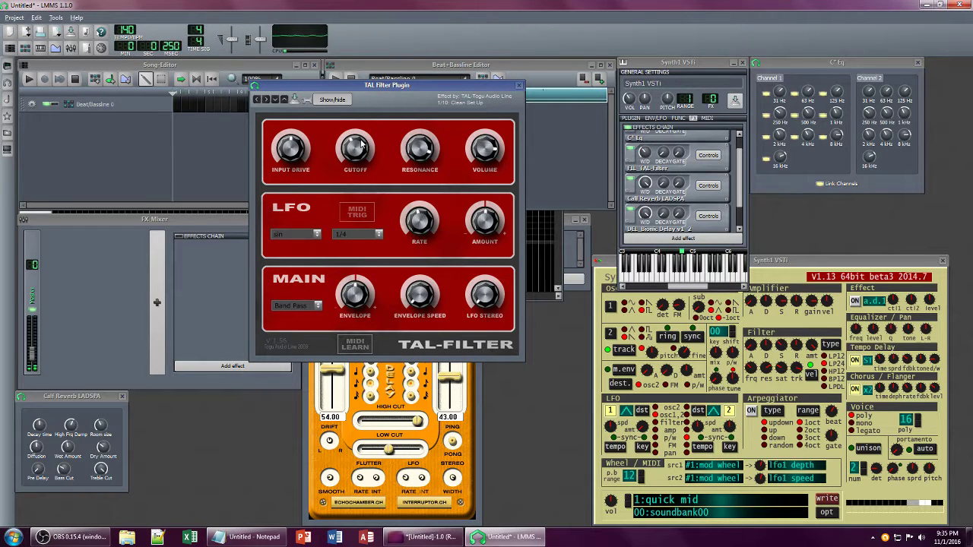
drag(431, 153, 423, 187)
drag(358, 157, 358, 138)
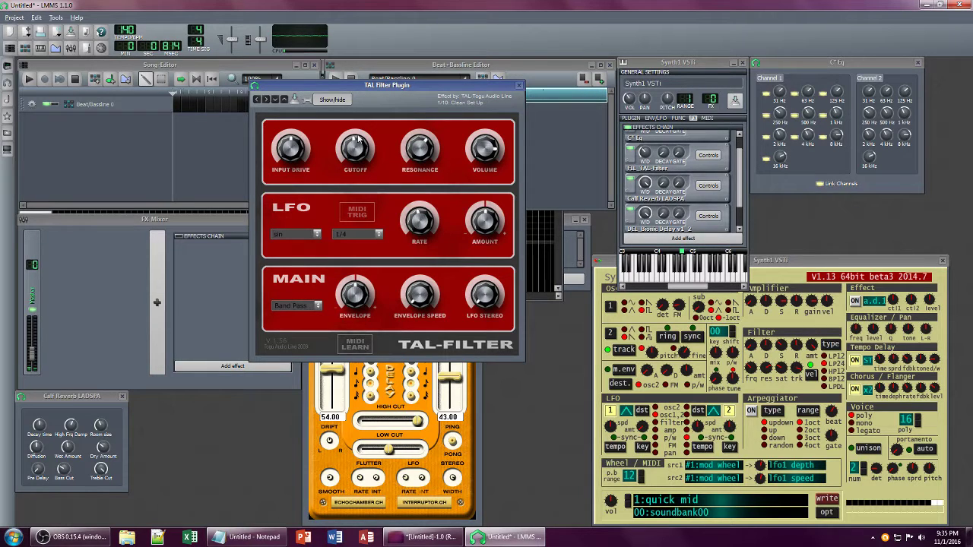
mouse_move(767, 371)
mouse_down()
mouse_move(779, 350)
mouse_move(782, 390)
mouse_move(783, 371)
mouse_up()
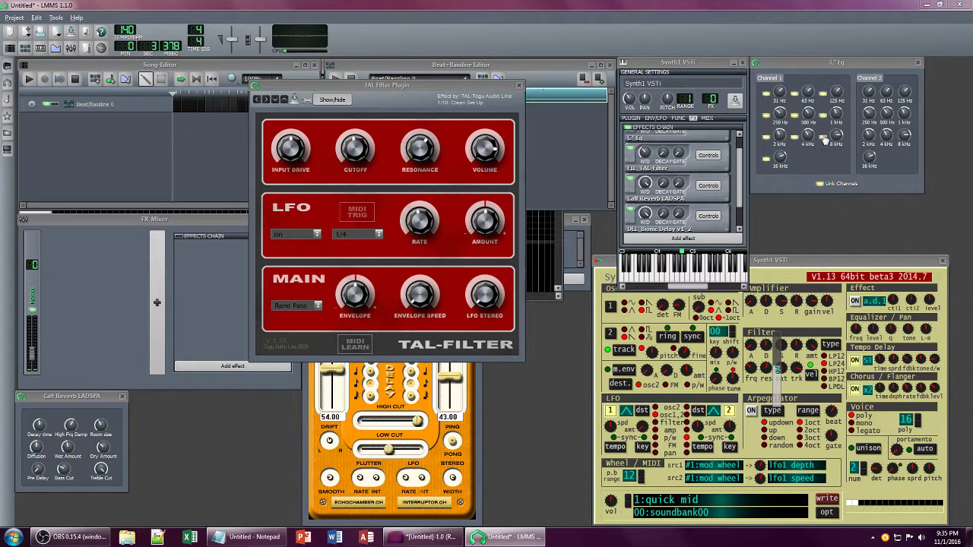
Step: Add sustained F5 and G5 notes to the Synth1 pattern during playback and remove the trial A5 note
double_click(534, 97)
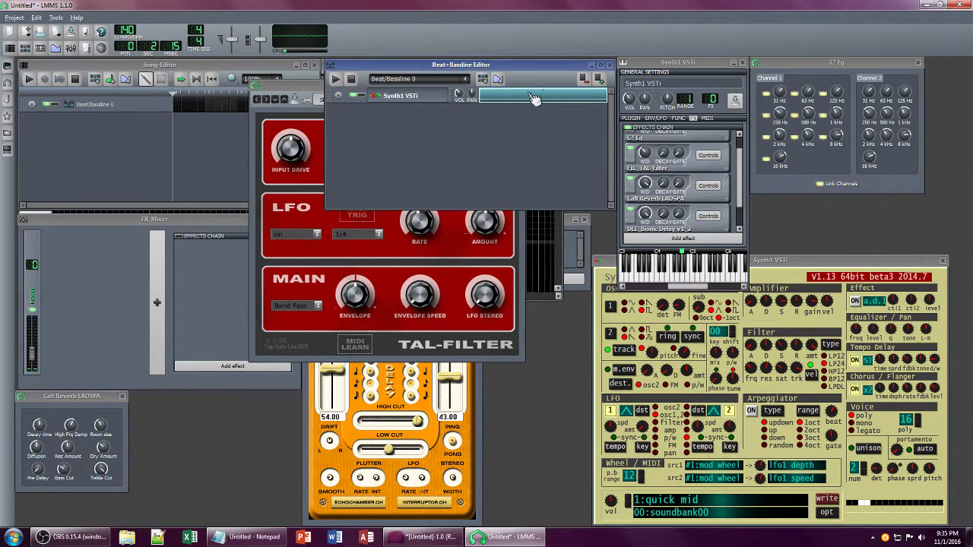
key(space)
scroll(53, 132, up, 2)
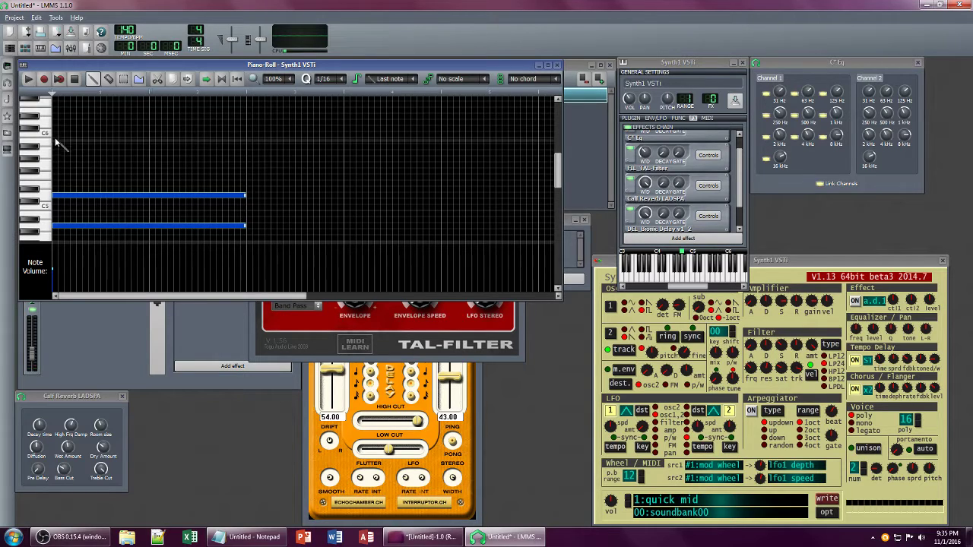
key(space)
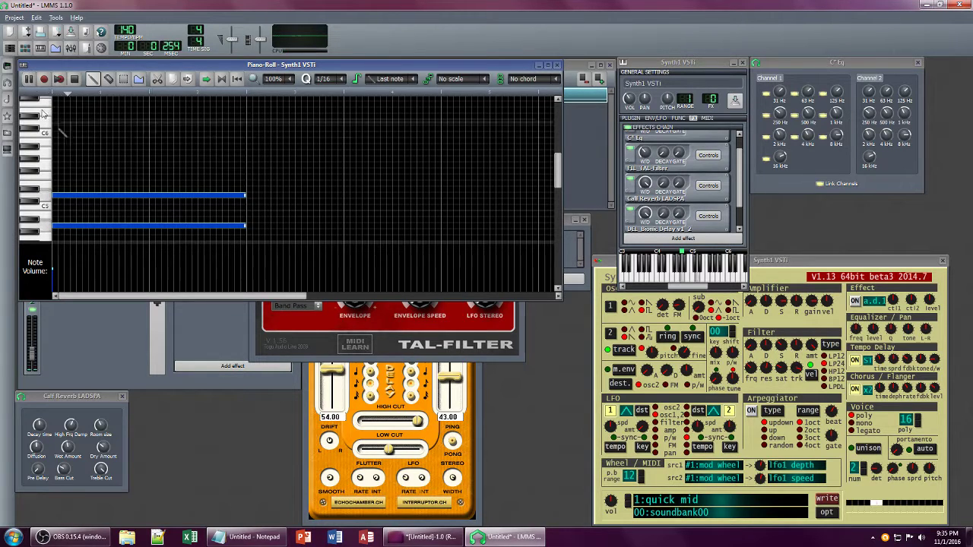
click(55, 155)
click(56, 164)
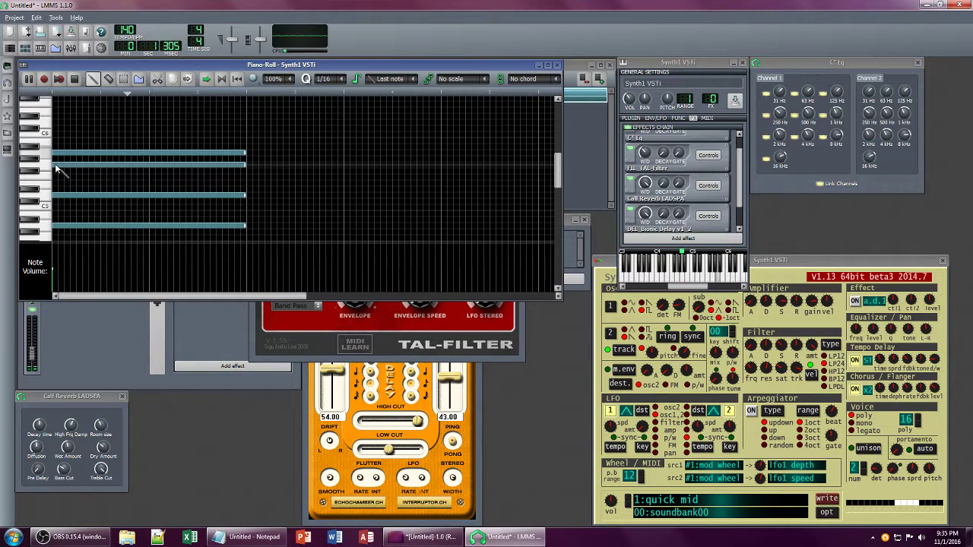
click(57, 164)
click(56, 176)
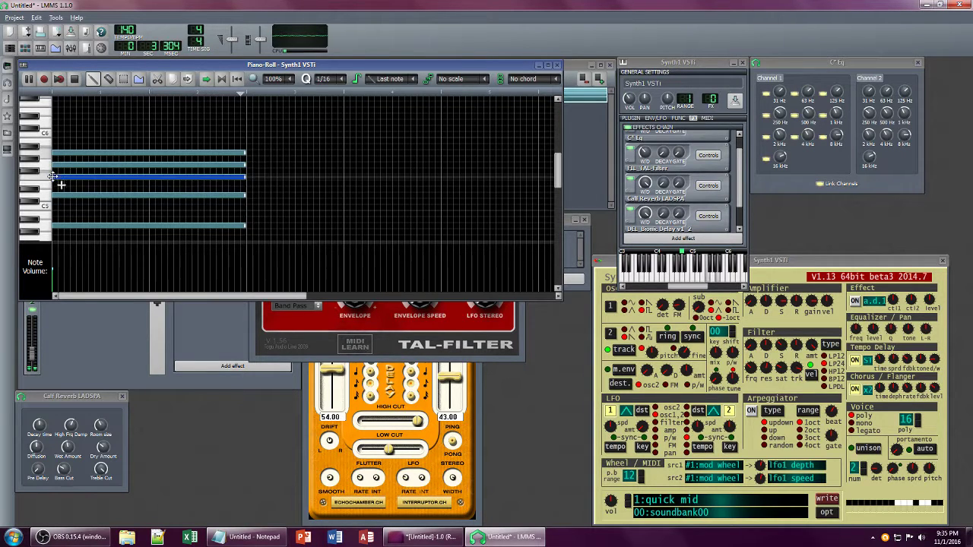
right_click(60, 153)
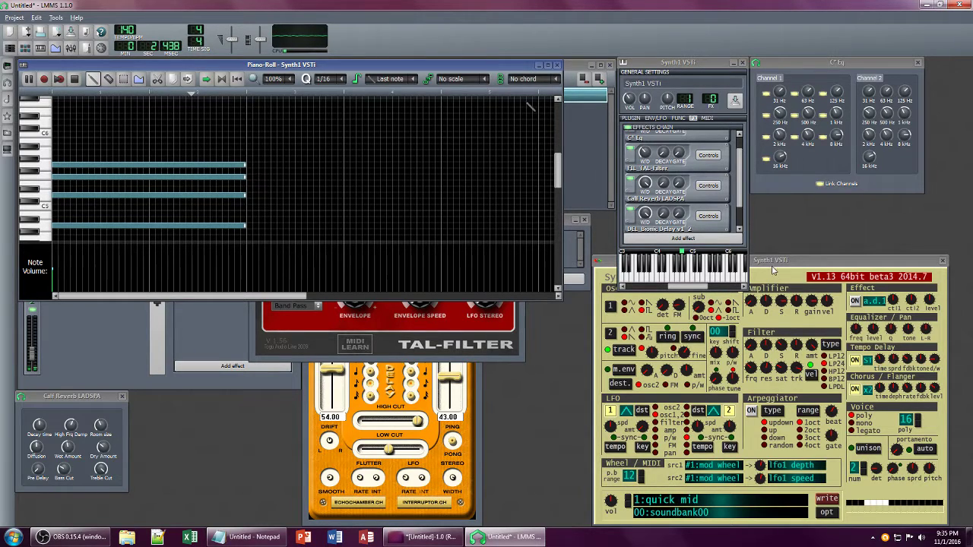
Step: Adjust Synth1's amplifier decay and its filter release and sustain
click(769, 272)
drag(760, 315, 761, 312)
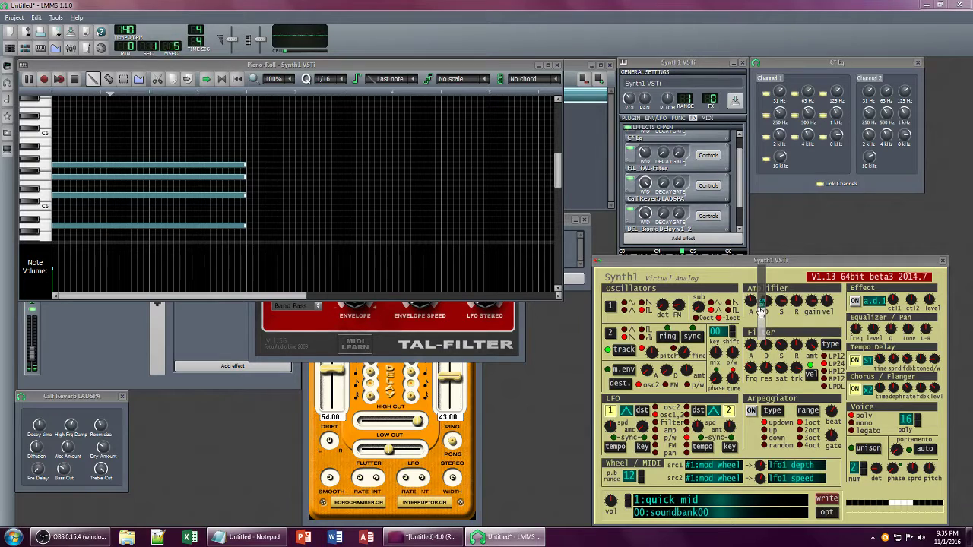
drag(795, 348, 794, 360)
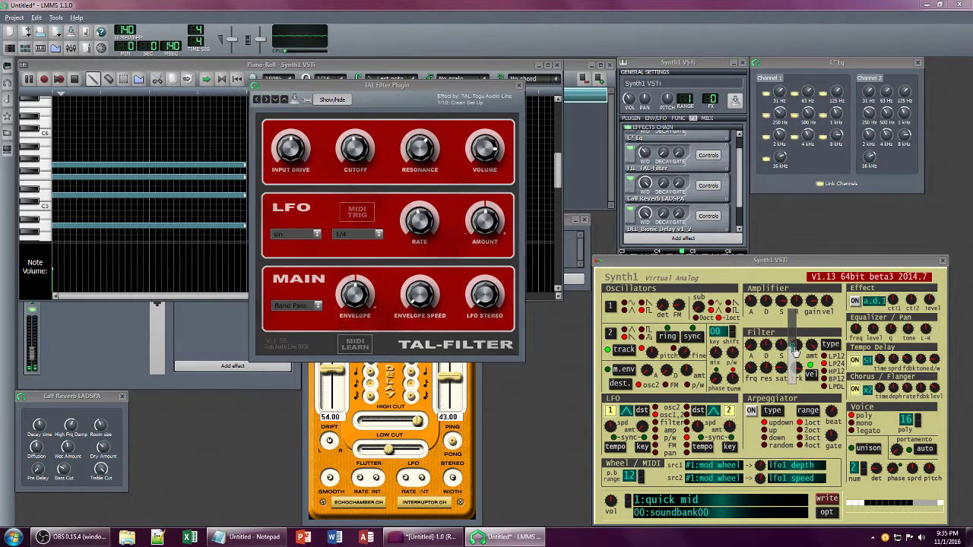
drag(795, 341, 783, 372)
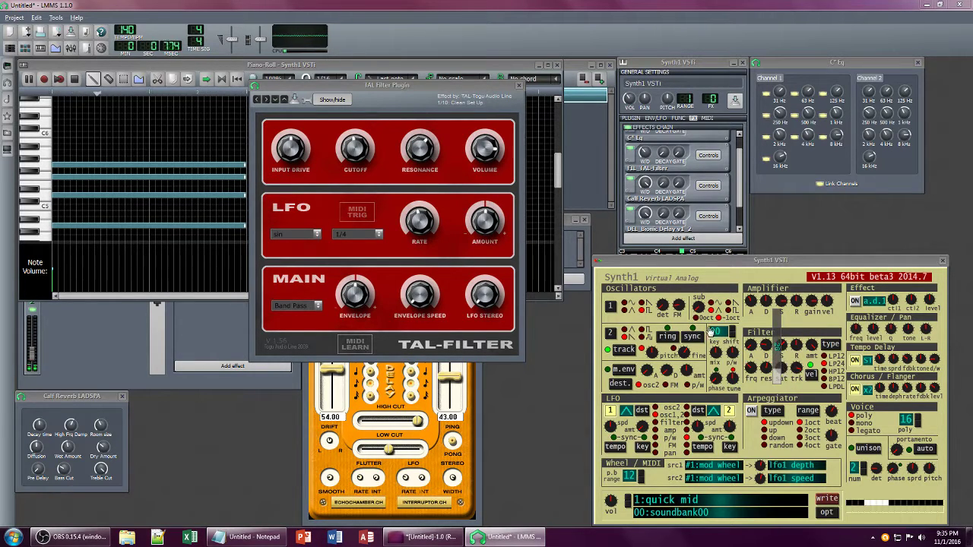
click(425, 149)
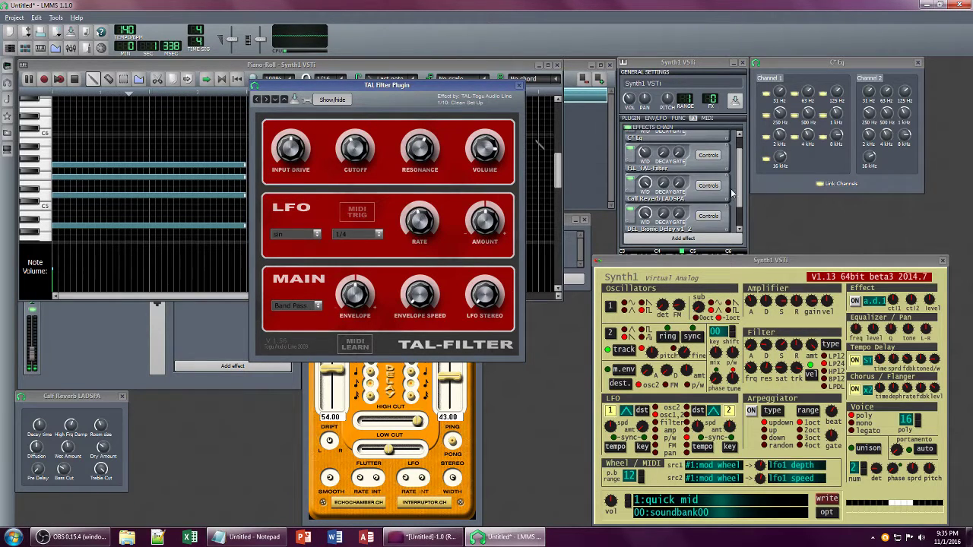
Step: Review the controls of the last TAL-Filter in the chain, close them and fine-tune Synth1's filter release
drag(739, 190, 742, 217)
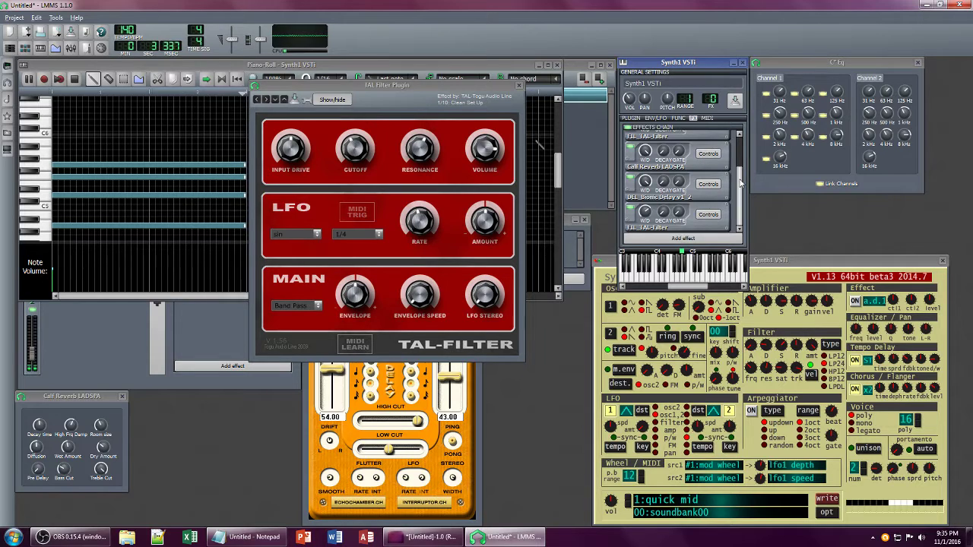
click(707, 214)
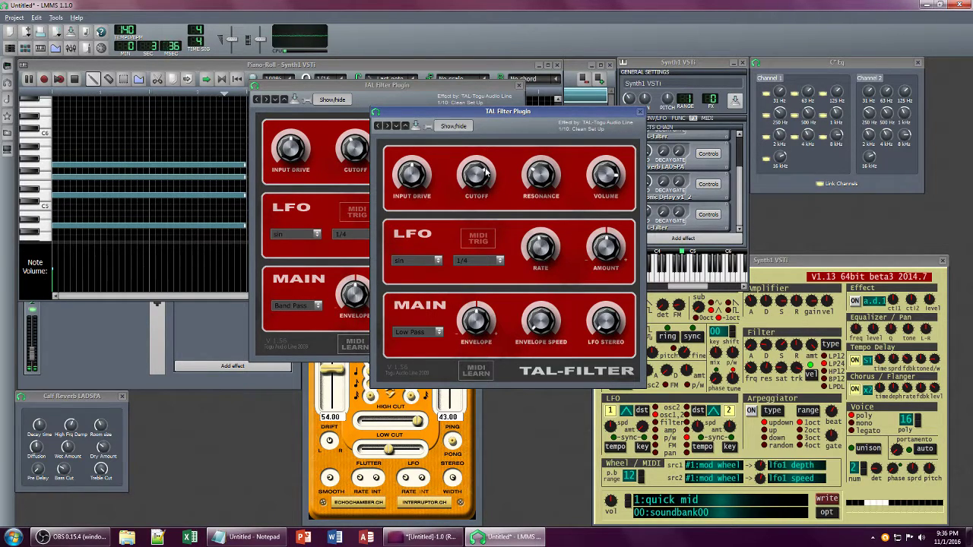
click(640, 111)
click(780, 157)
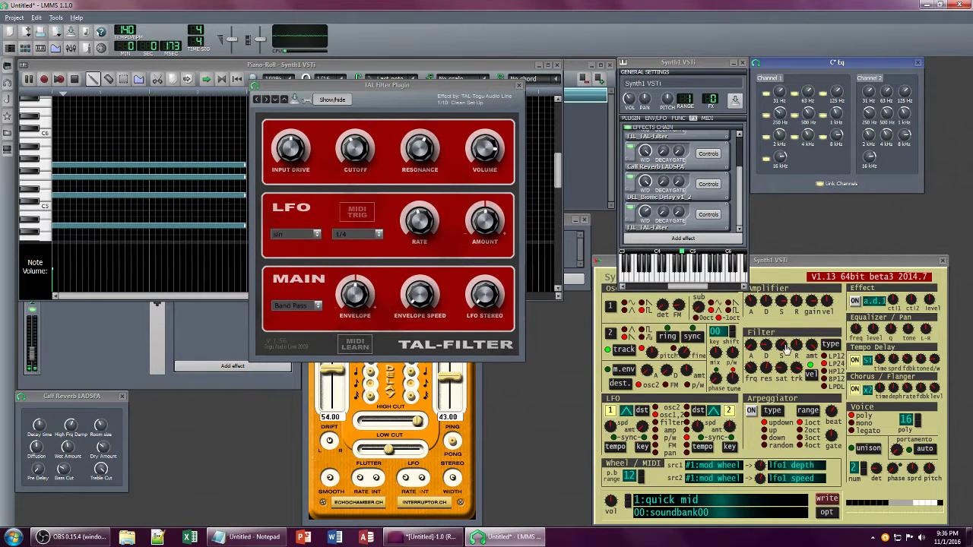
mouse_move(793, 346)
mouse_down()
mouse_move(793, 332)
mouse_move(793, 339)
mouse_up()
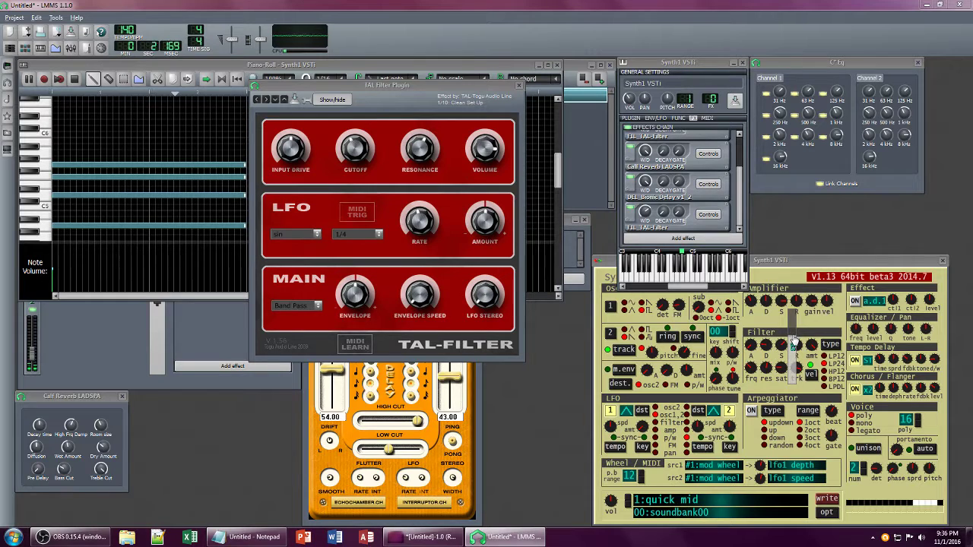
Step: Look at the painting in GIMP, return to LMMS and close the Synth1 piano roll
click(423, 536)
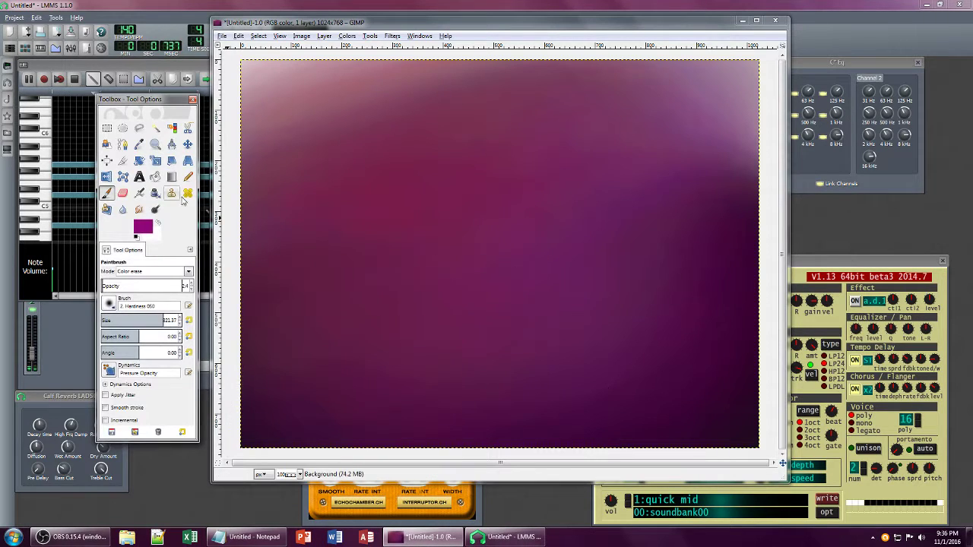
click(145, 67)
scroll(94, 132, up, 2)
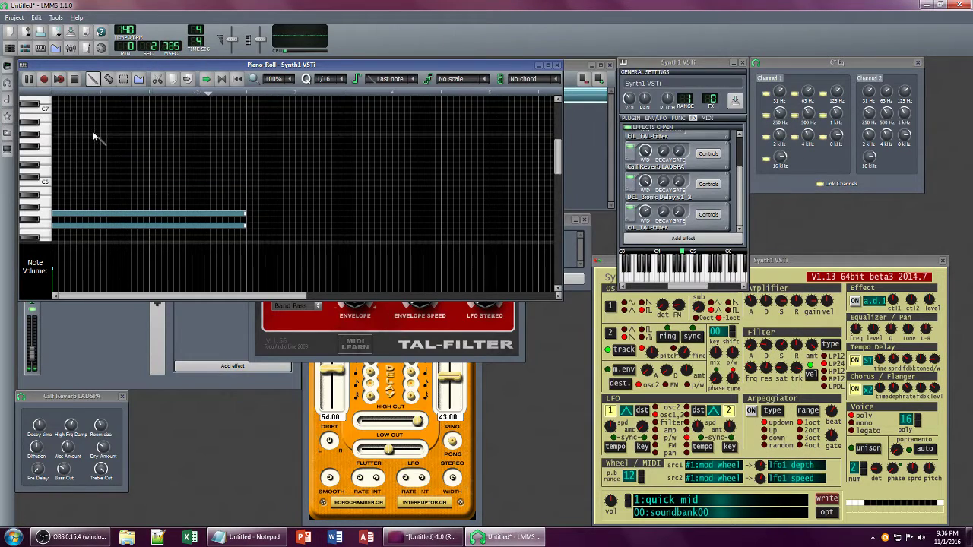
click(557, 65)
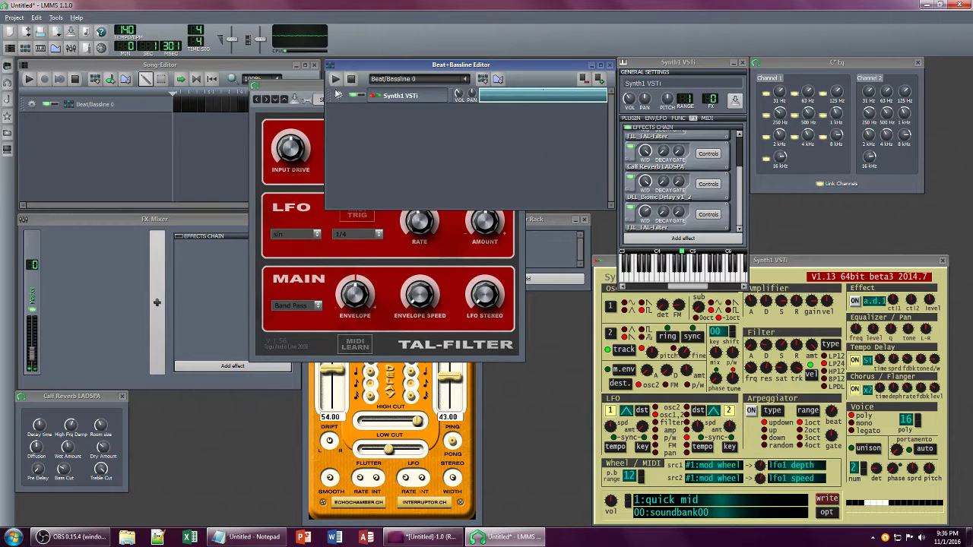
Step: Write "now add something else, i guess...with some movement let's say" in Notepad, clear the text and minimize Notepad
click(241, 537)
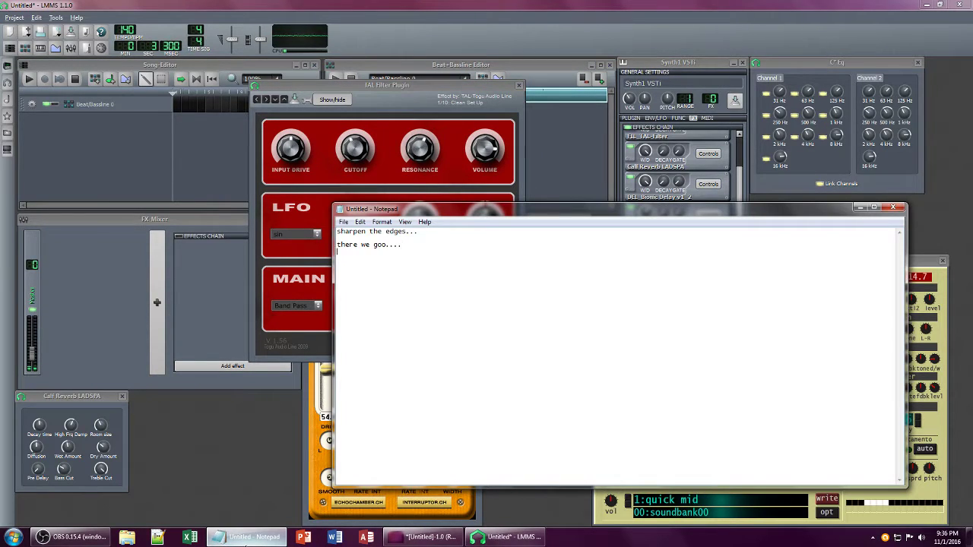
key(Return)
text(now add something else,)
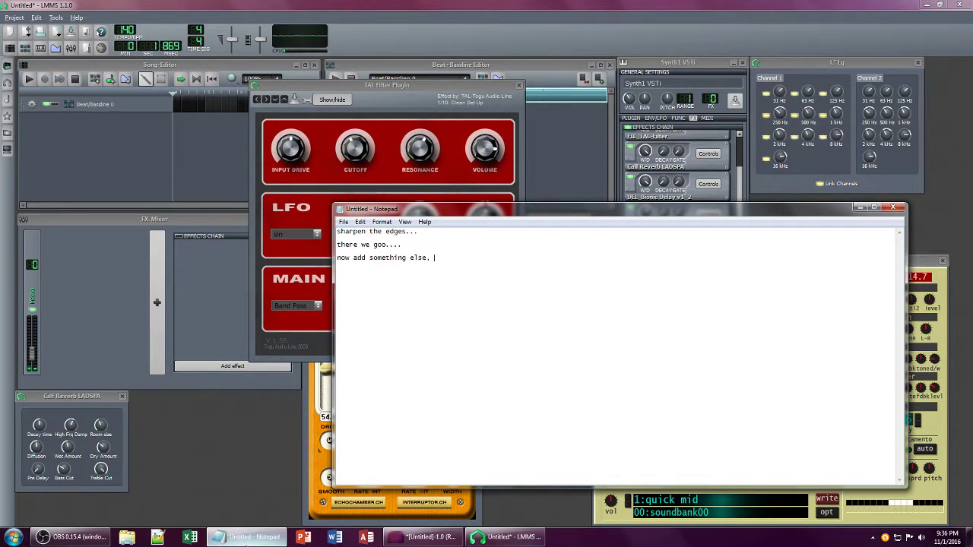
text(some movement let's say)
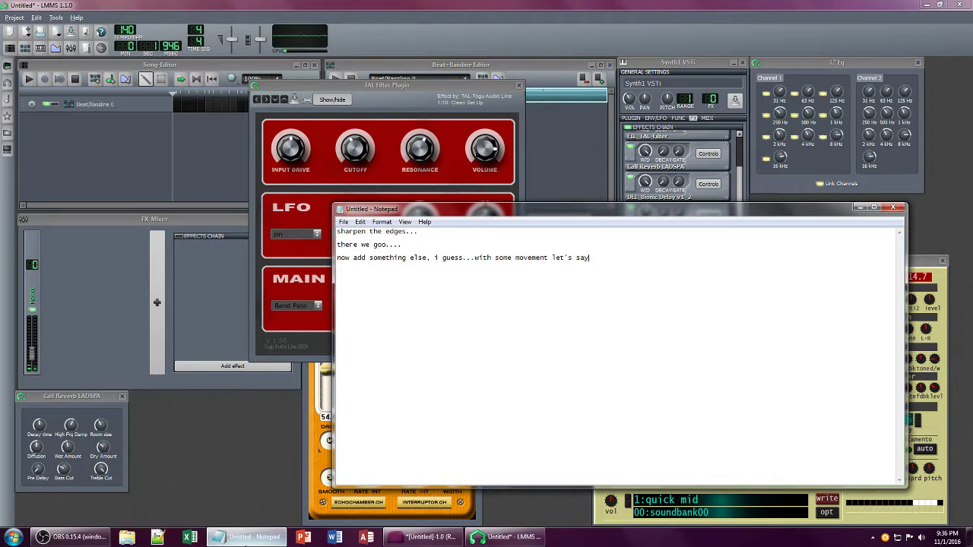
key(alt+space)
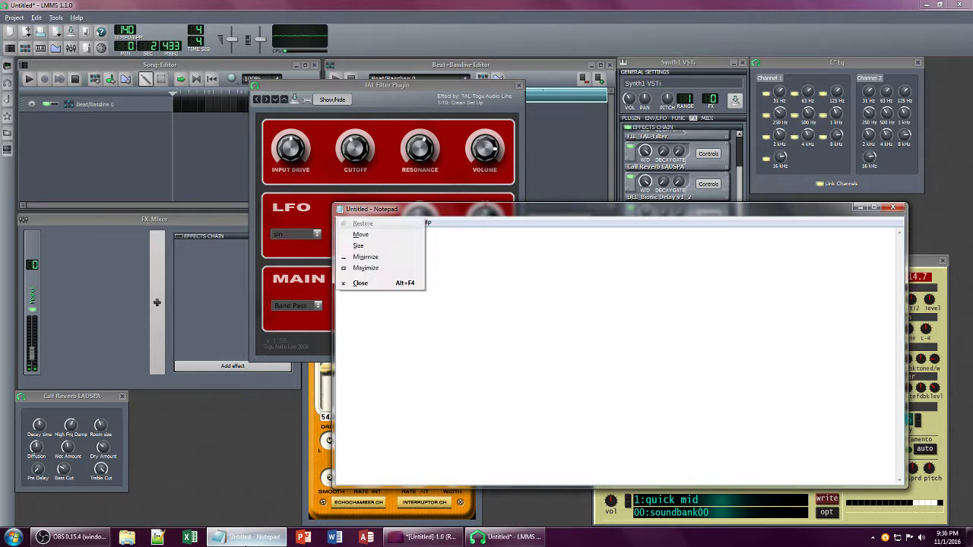
key(n)
Step: Close the TAL-Filter window, add a second beat/bassline and rename the two beat/basslines "one" and "two"
click(519, 85)
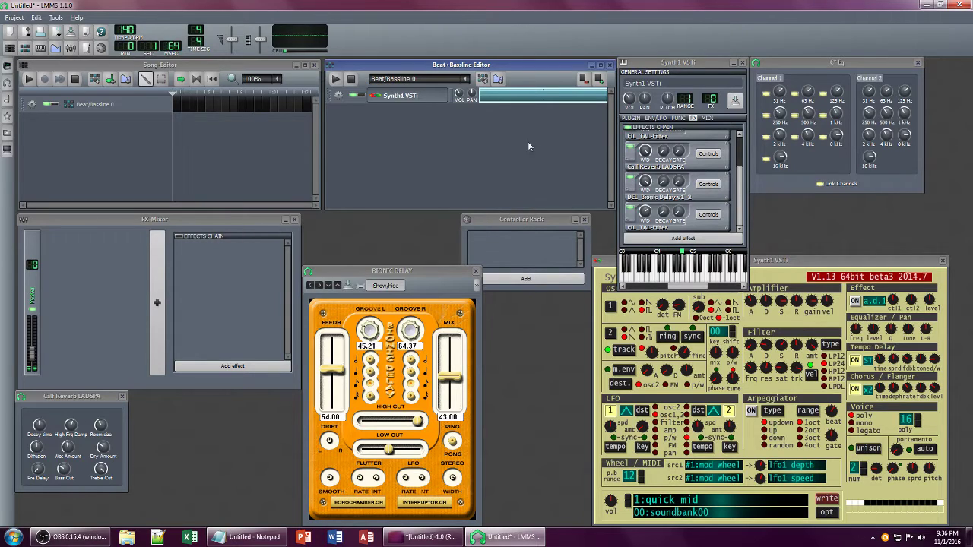
click(482, 78)
double_click(104, 107)
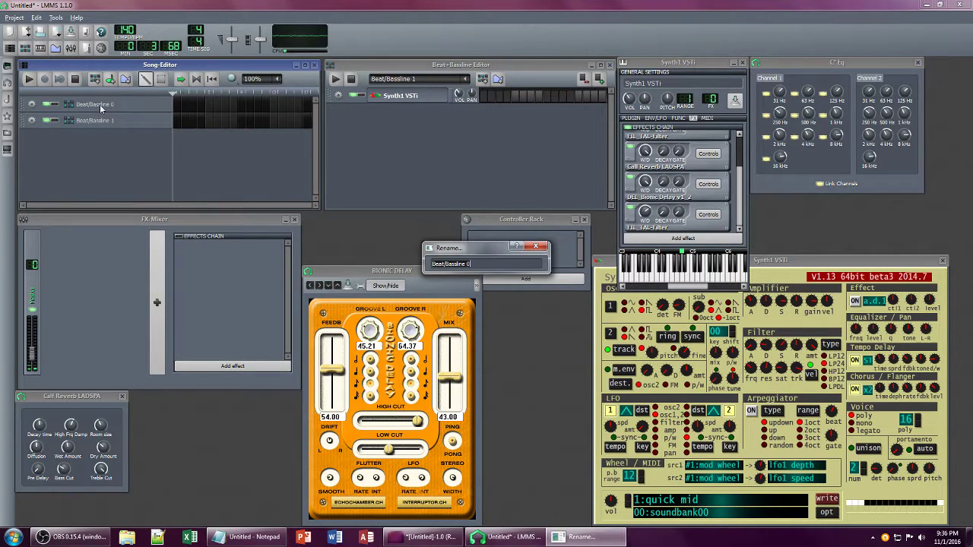
text(one)
key(Return)
double_click(104, 122)
text(two)
key(Return)
Step: Write "creative patch names ;)" in Notepad and minimize it
click(251, 537)
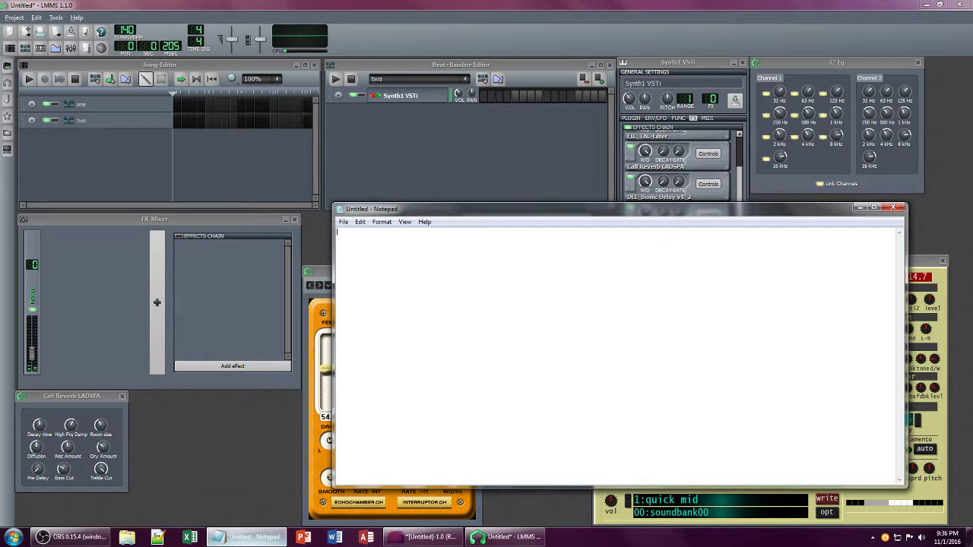
text(creative patch names ;))
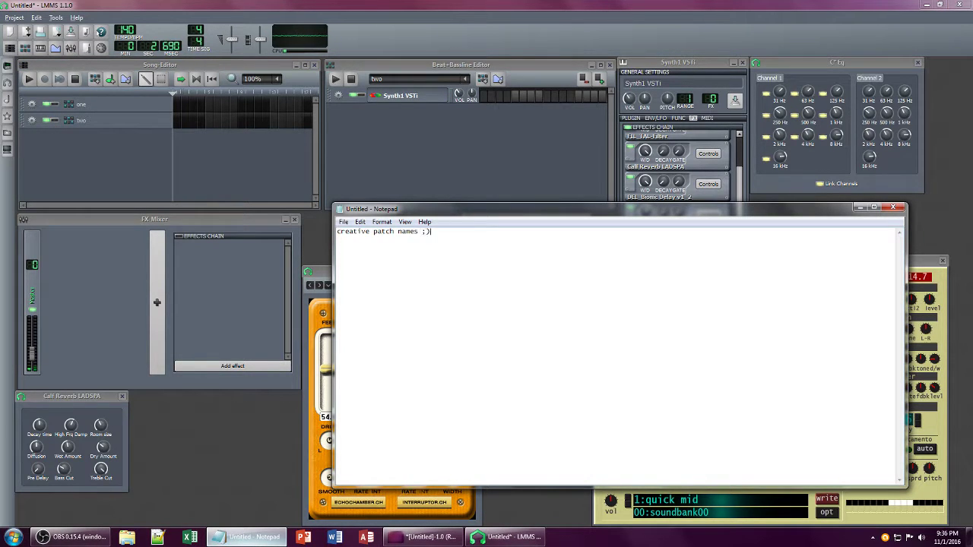
key(alt+space)
key(n)
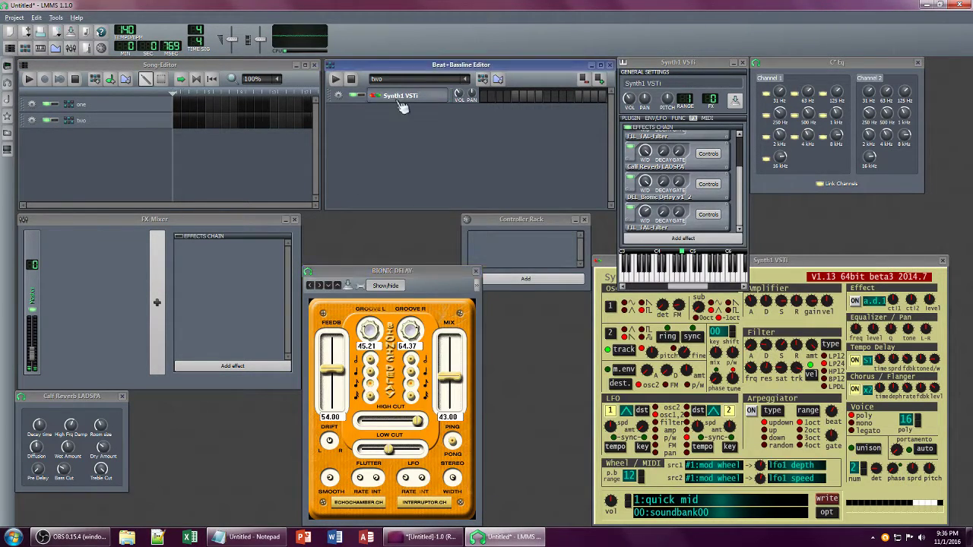
Step: Rename the Synth1 VSTi instrument track in the Beat+Bassline Editor as "one"
double_click(396, 100)
key(ctrl+a)
text(one)
key(Return)
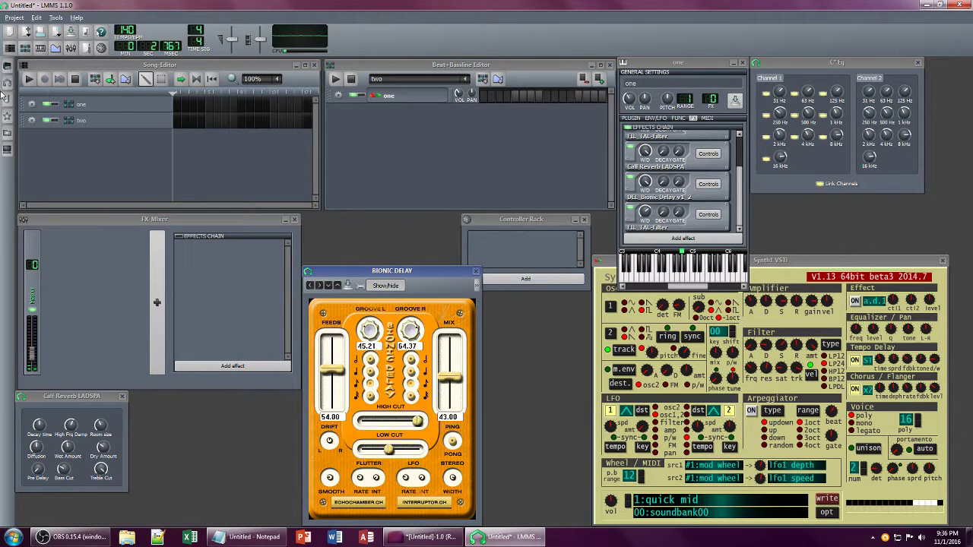
Step: Add a VeSTige instrument track to the Beat+Bassline Editor and name it "two"
click(7, 67)
drag(50, 343, 537, 113)
double_click(537, 113)
text(two)
key(Return)
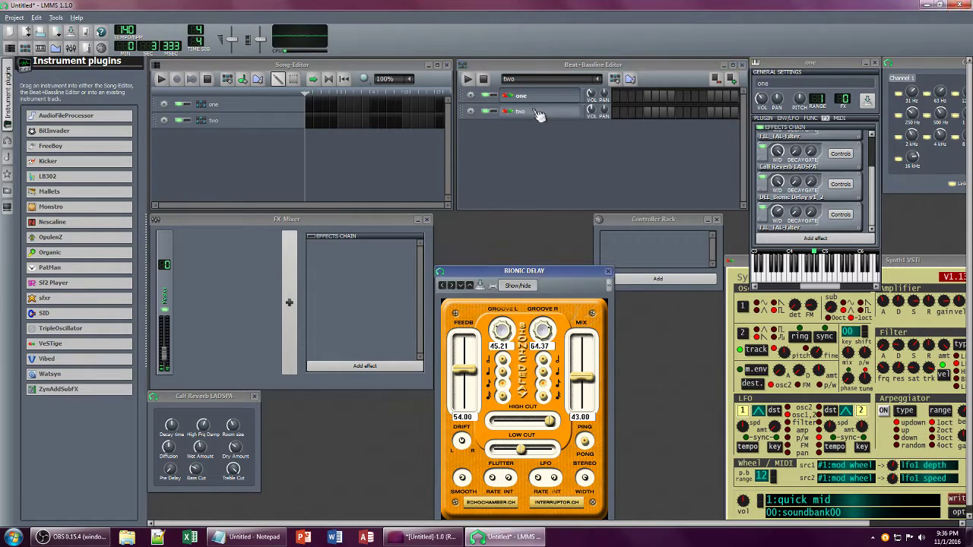
Step: Load the Synth1 VST plugin from the Synth1 folder into instrument track "two"
click(537, 112)
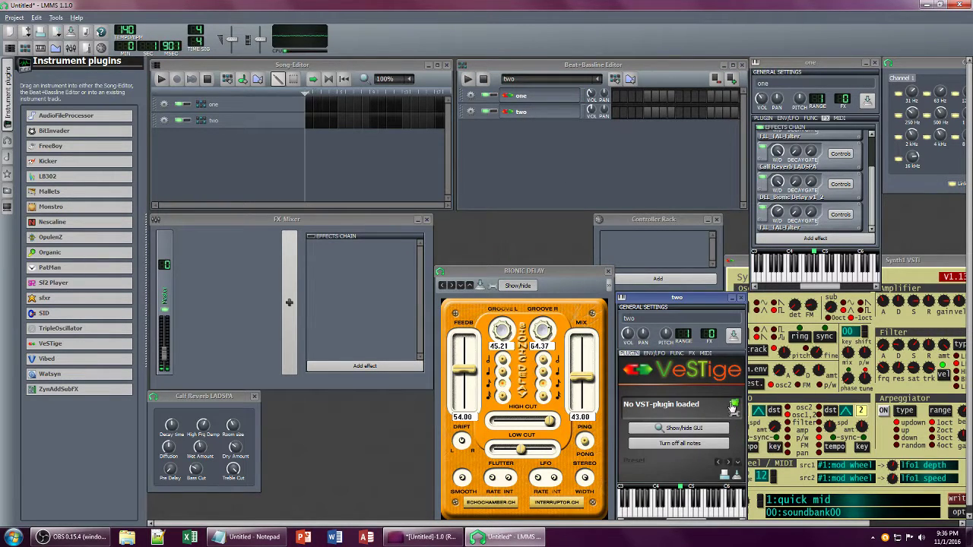
click(733, 406)
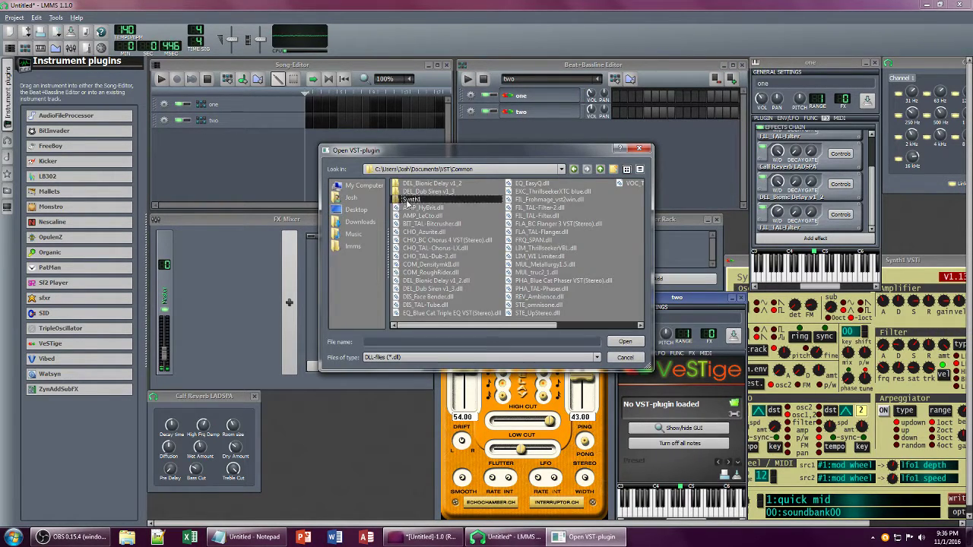
double_click(410, 200)
double_click(495, 208)
click(593, 146)
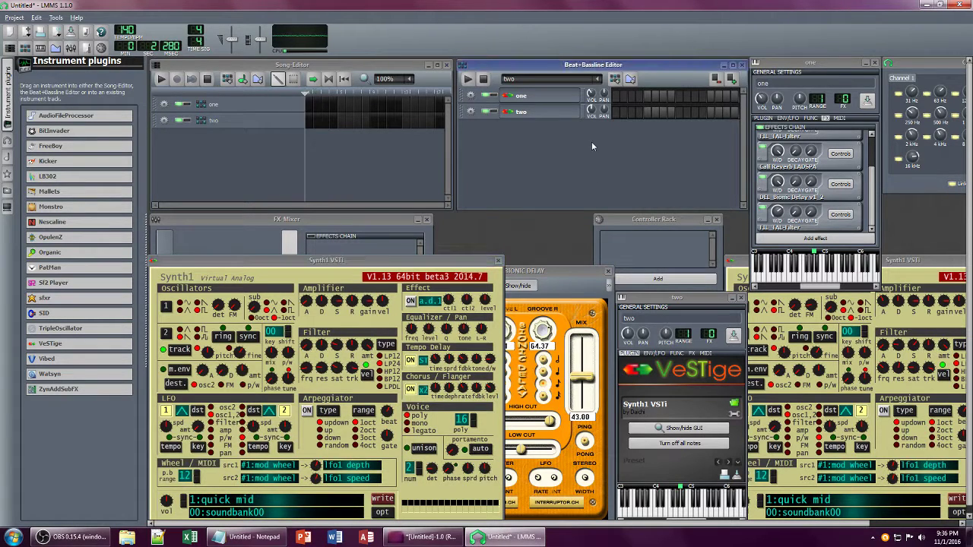
Step: Open track "two" in the piano roll below the Song-Editor, place a block of "one" in the first bar and play the song
right_click(640, 113)
click(668, 120)
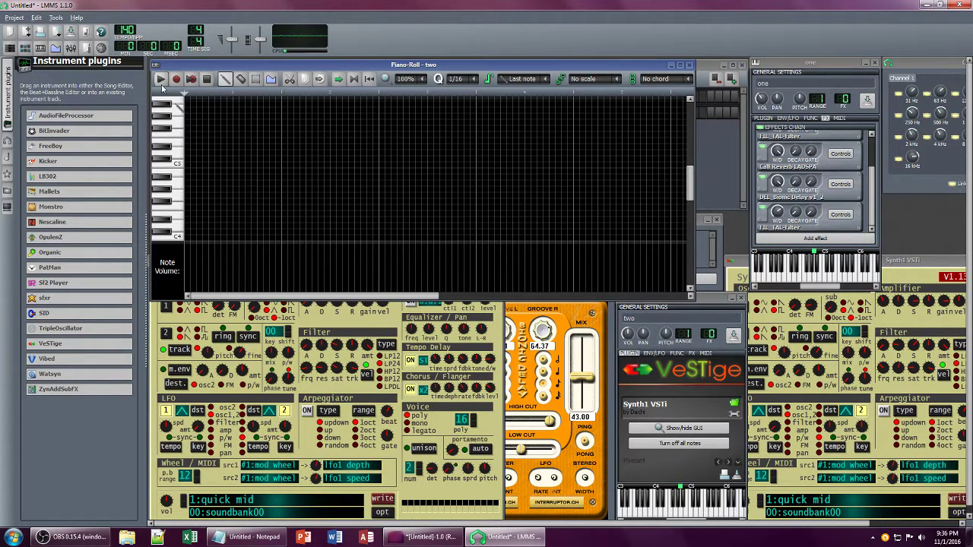
drag(202, 65, 229, 155)
click(308, 107)
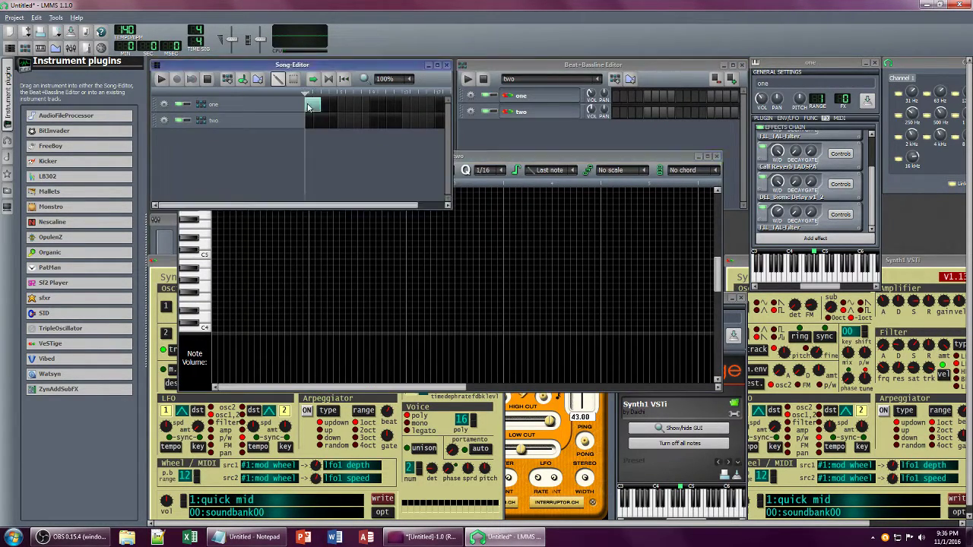
click(160, 79)
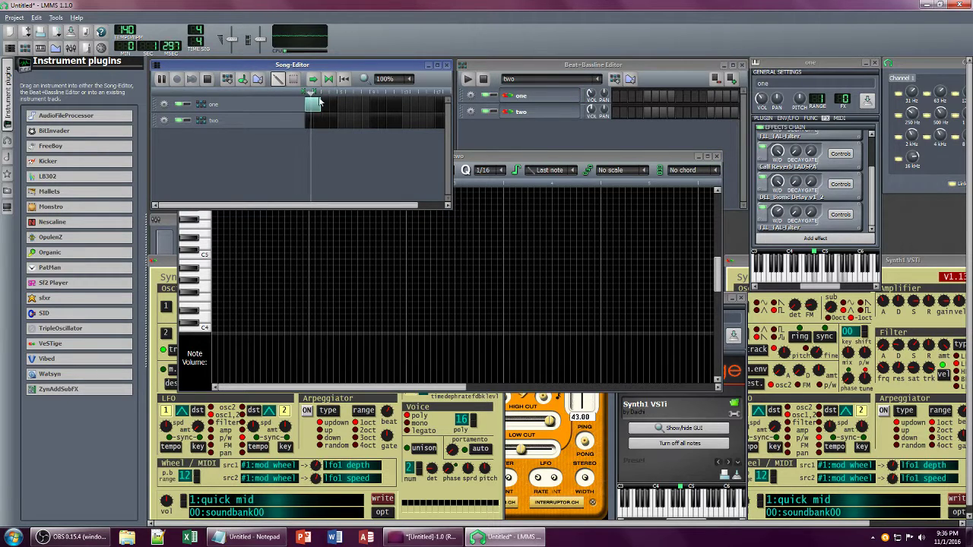
Step: Write "i hate you, don't die on me bro... :)" in Notepad, clear all its text and minimize it
click(247, 536)
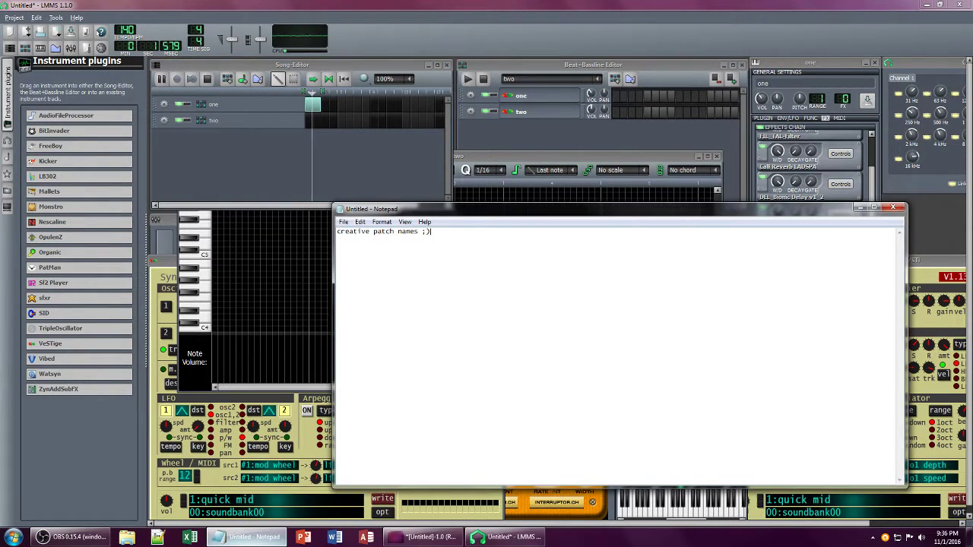
text(i hate you, )
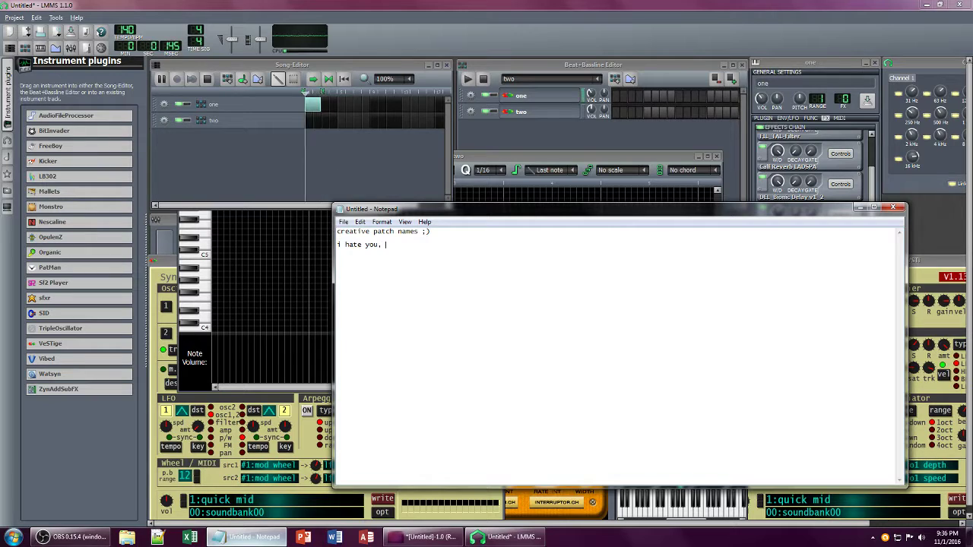
text(don't die on me br)
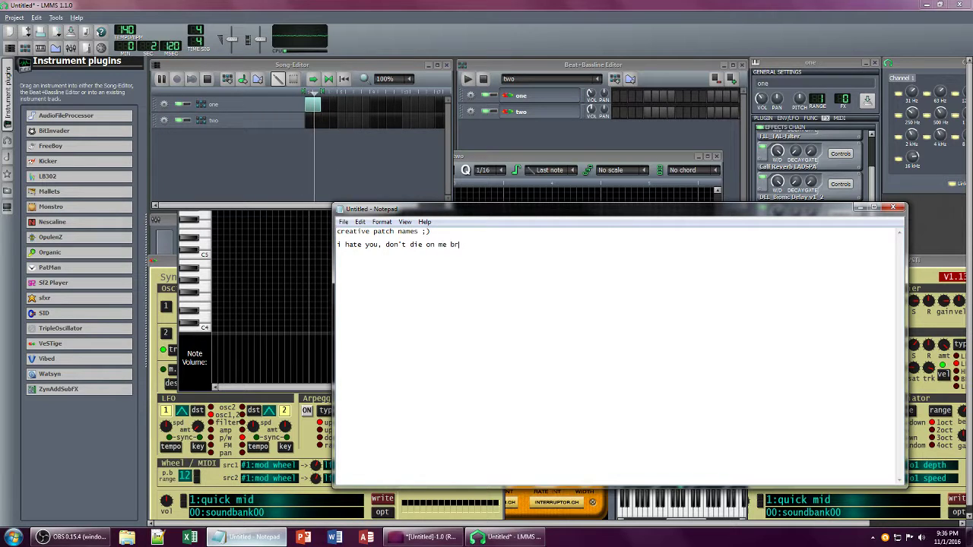
text(o... :))
key(ctrl+a)
key(BackSpace)
key(alt+space)
key(n)
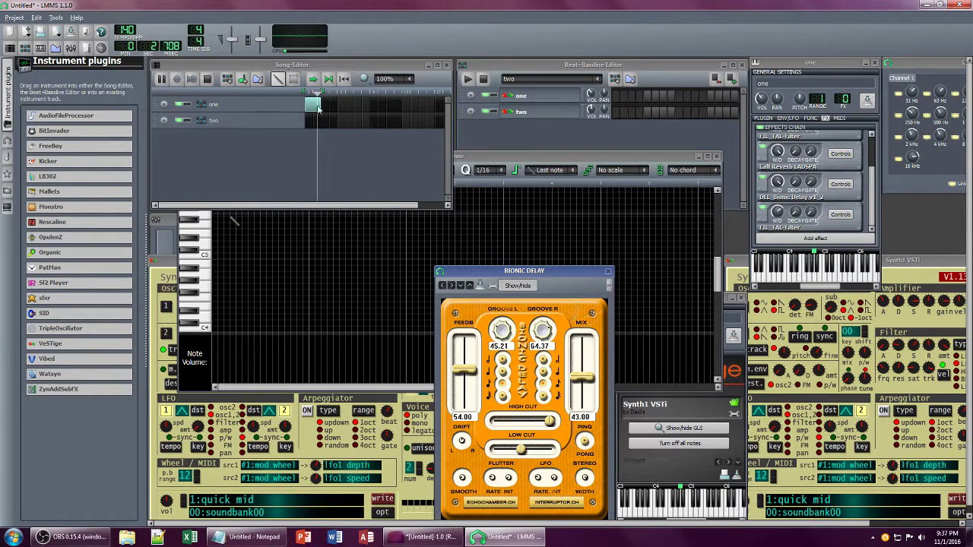
Step: Bring back the piano roll of track "two" and draw a one-bar C5 note at its start
click(302, 153)
right_click(661, 111)
click(673, 118)
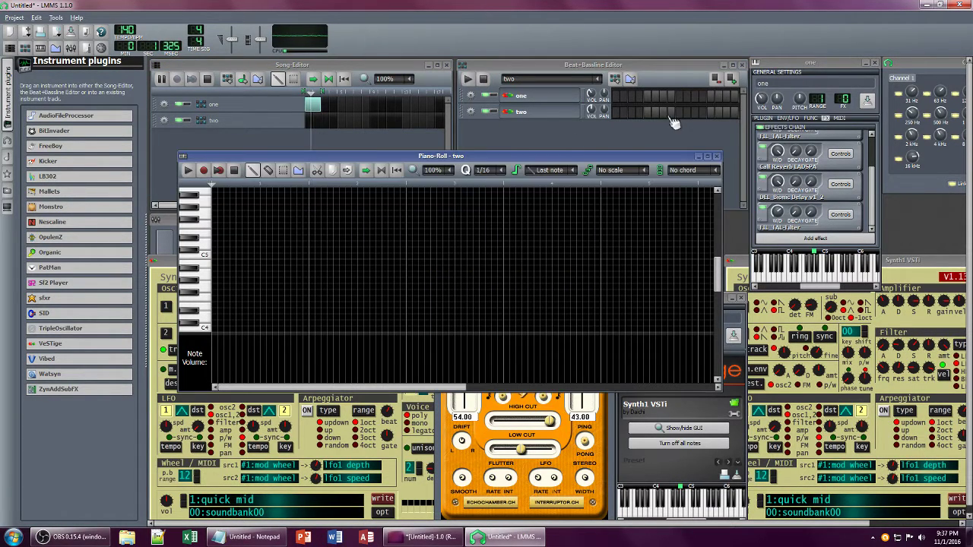
click(549, 139)
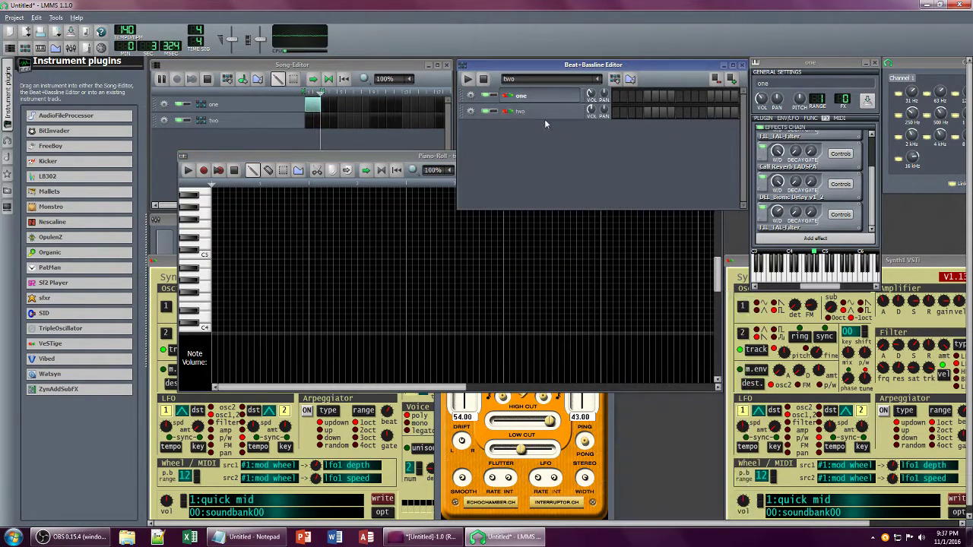
click(553, 112)
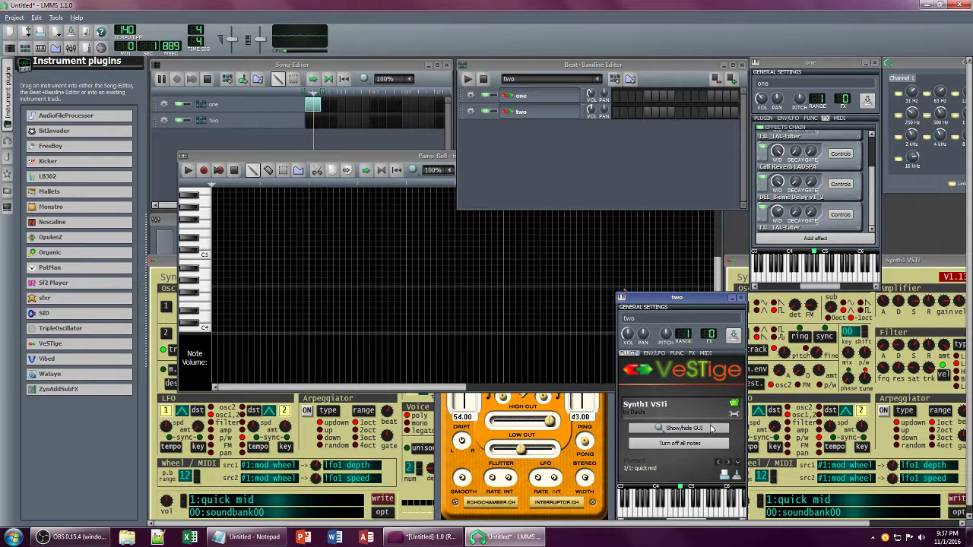
click(308, 169)
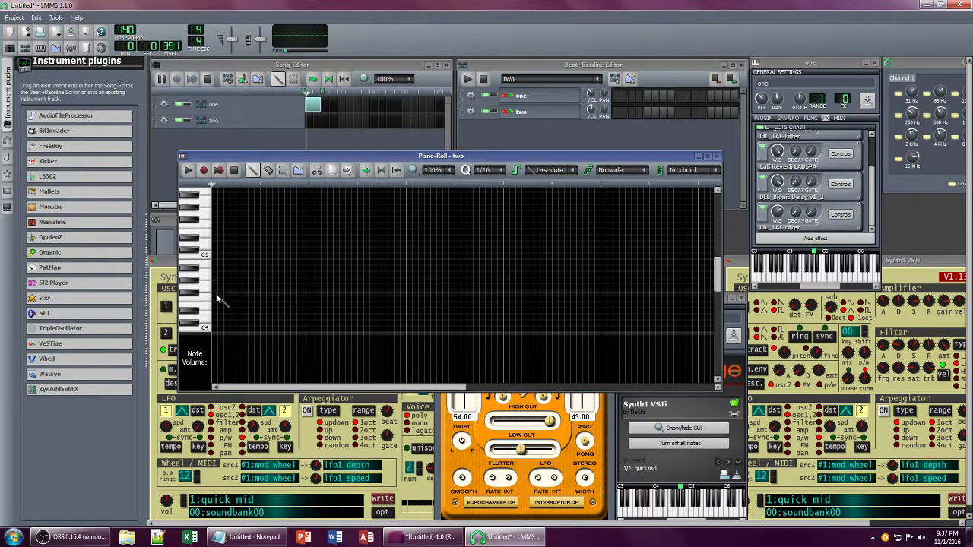
click(217, 257)
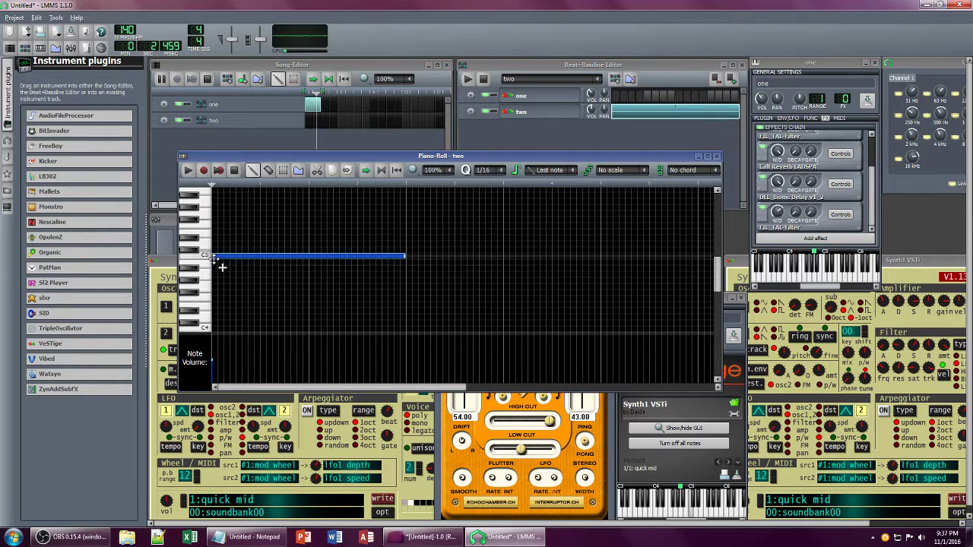
drag(408, 259, 307, 255)
Step: Try a block of "two" in the song's first bar, shorten the C5 note to a sixteenth and delete the block
click(311, 121)
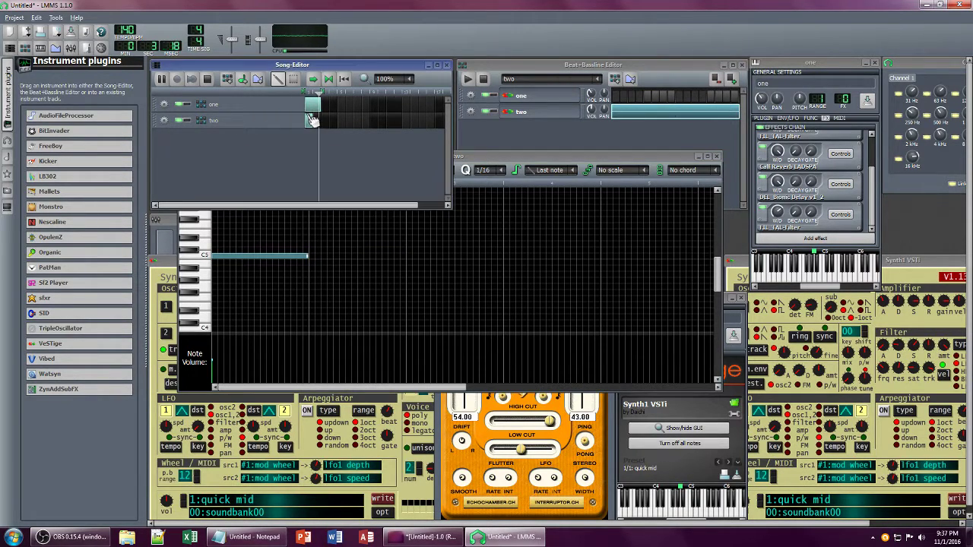
drag(312, 119, 322, 117)
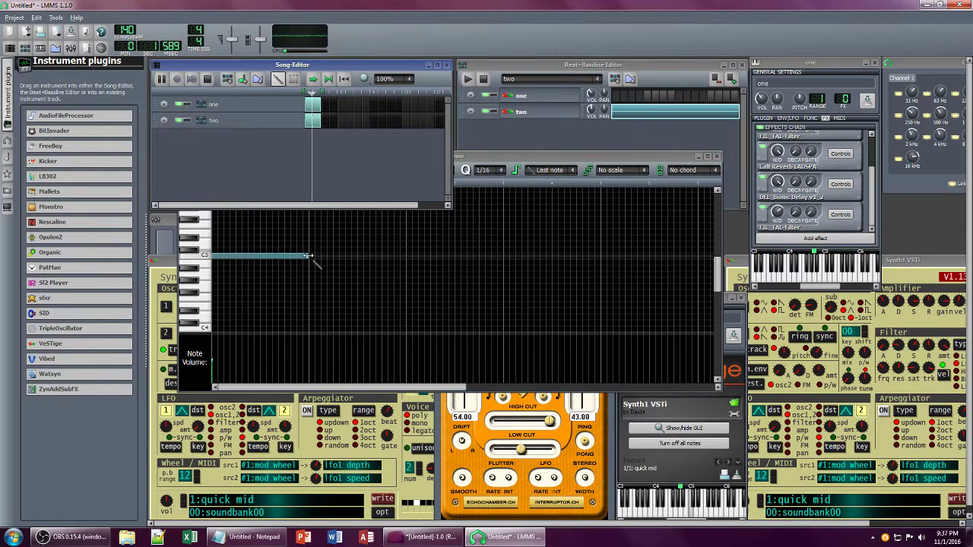
drag(314, 256, 214, 256)
right_click(312, 122)
click(324, 143)
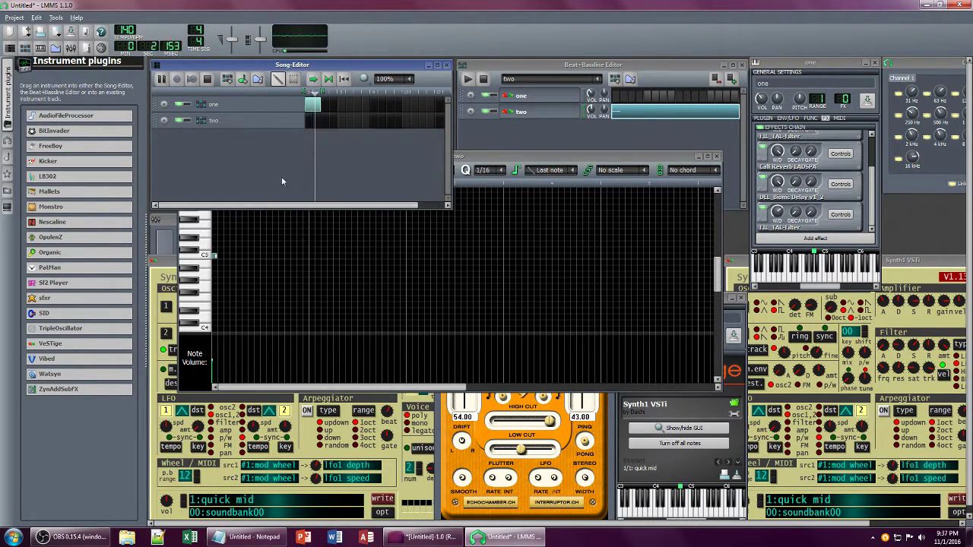
Step: Raise the opening sixteenth note of track "two" to D5 and add an A5 sixteenth right after it
click(217, 256)
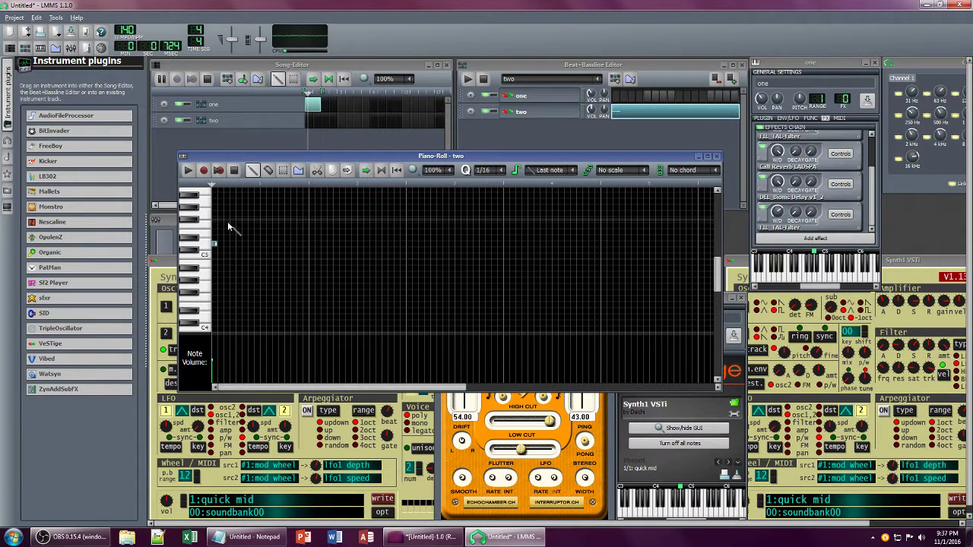
scroll(224, 231, up, 2)
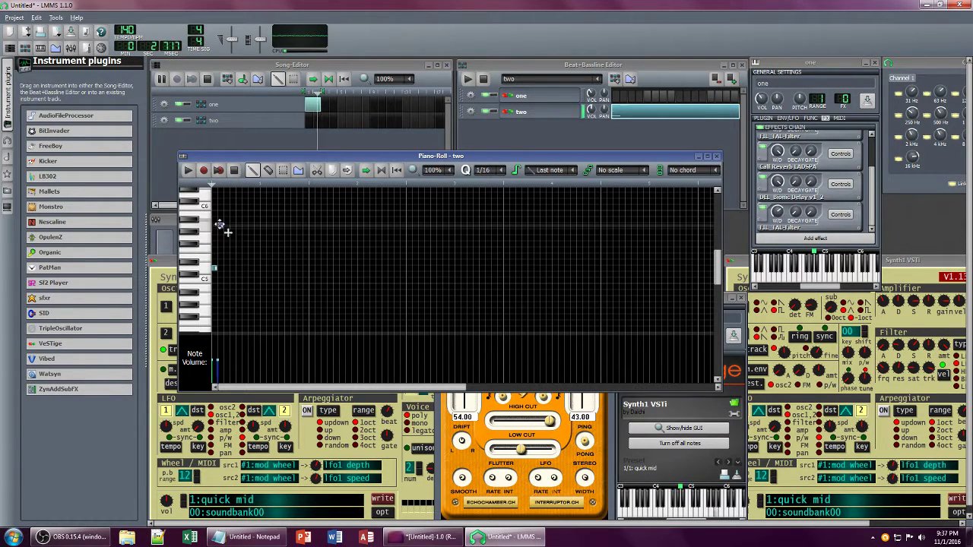
scroll(220, 228, up, 2)
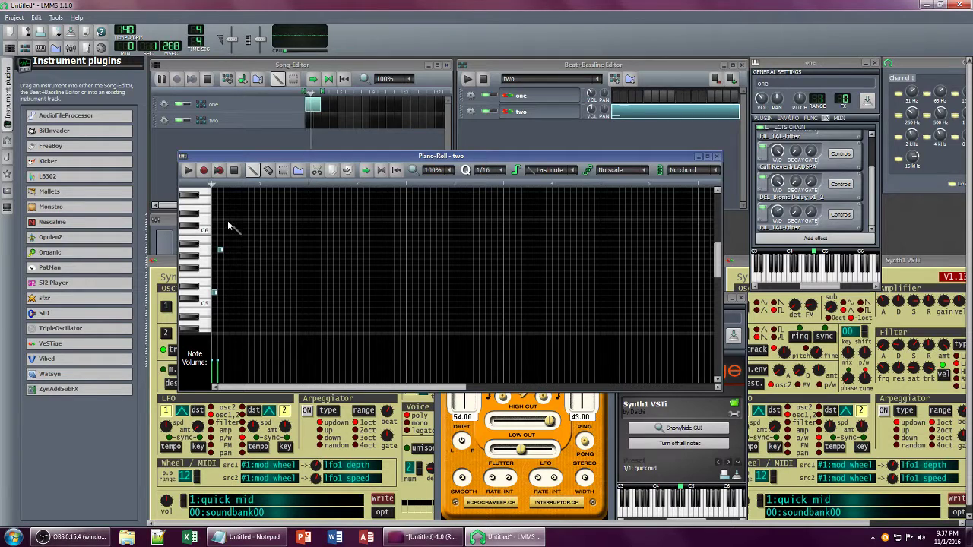
Step: Lower track "two"'s volume and continue its sixteenth-note sequence with D6, C6, A5, C6, F5 and A5
click(600, 111)
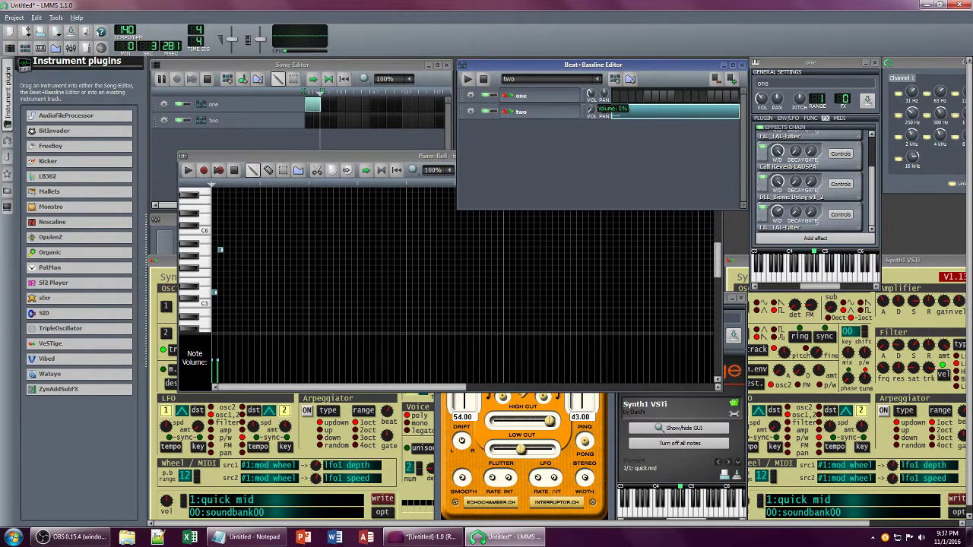
click(228, 219)
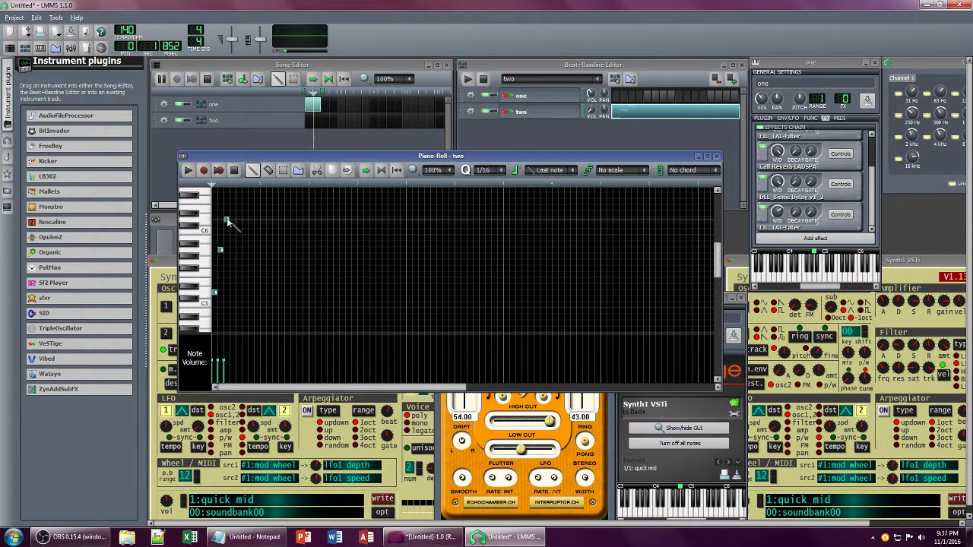
click(232, 230)
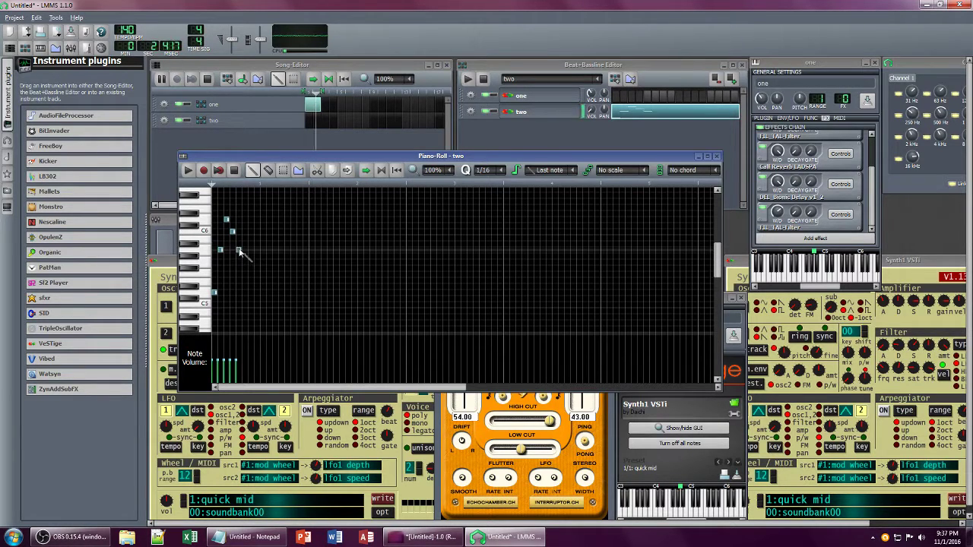
click(238, 251)
click(244, 231)
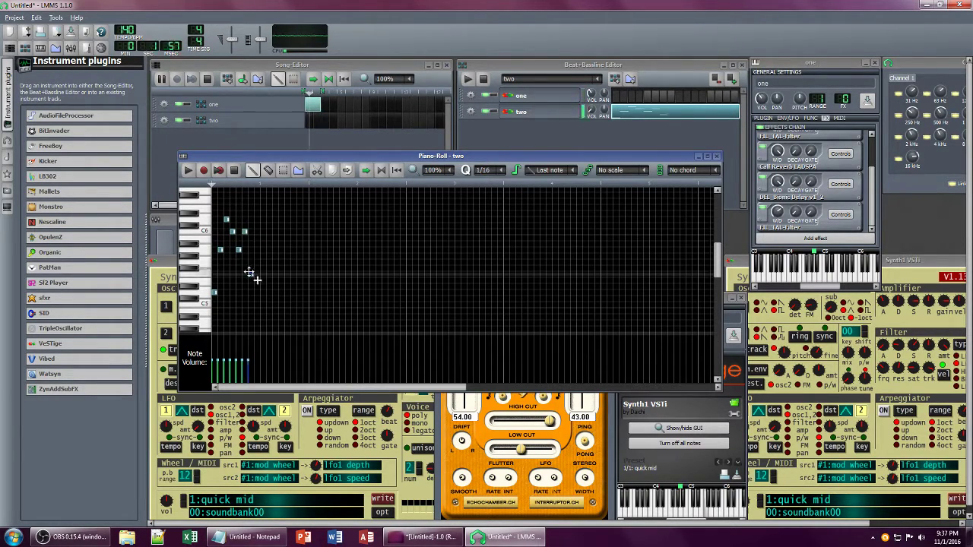
click(250, 273)
click(257, 250)
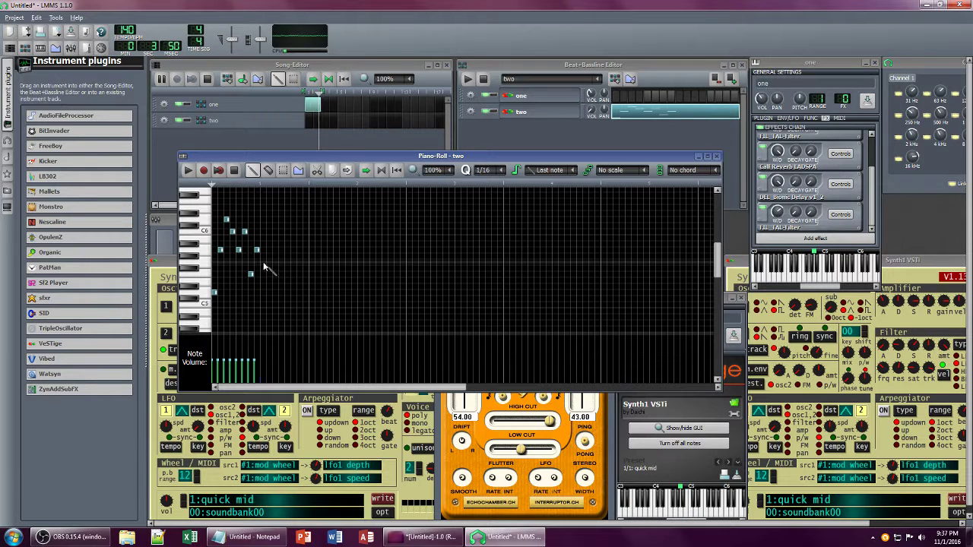
Step: Complete the one-bar sequence of track "two" with sixteenth notes G5, A5, C6, A5, A#5, C6, G5 and A#5
click(263, 261)
click(269, 250)
click(275, 231)
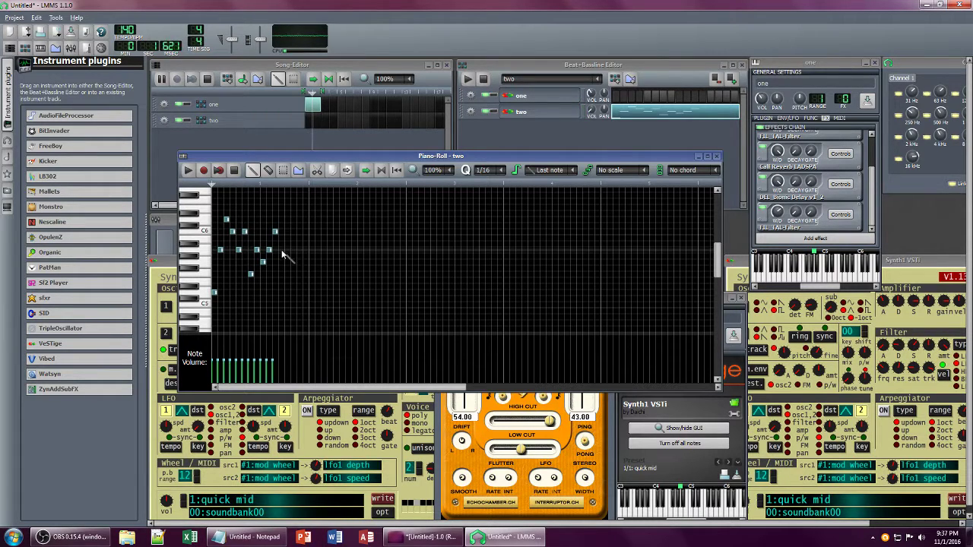
click(281, 250)
click(287, 243)
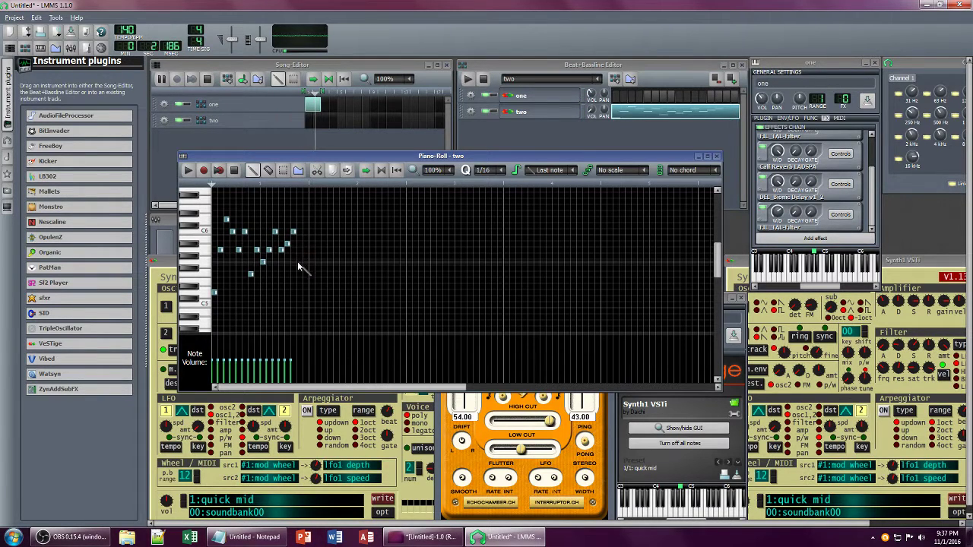
click(298, 262)
click(304, 244)
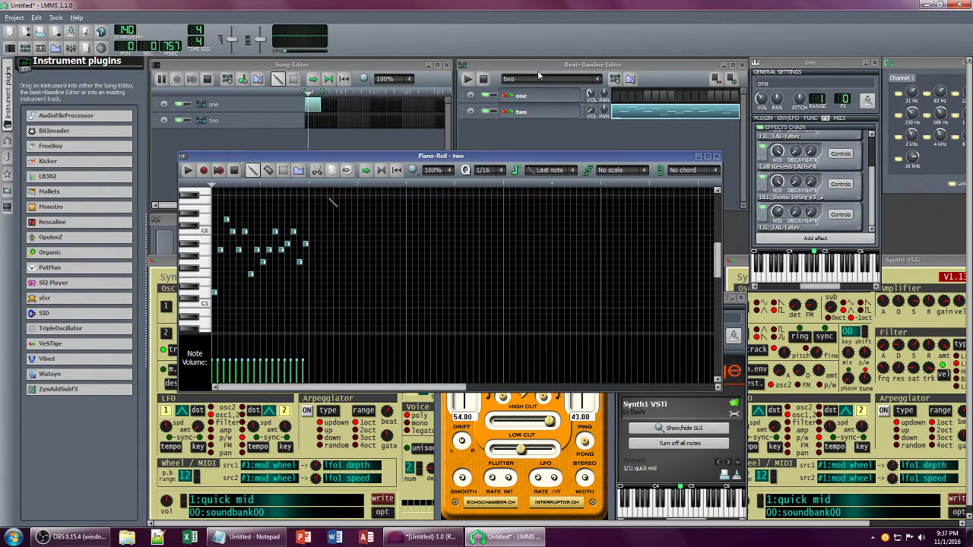
Step: Place a one-bar block of "two" at the start of the song and reduce the volume of track "two"
drag(590, 112, 591, 112)
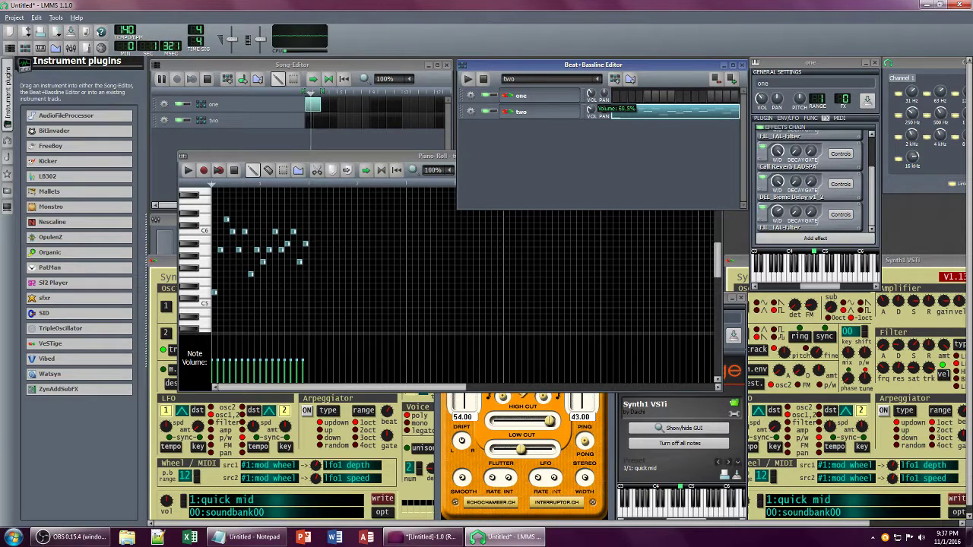
drag(591, 112, 592, 111)
click(308, 122)
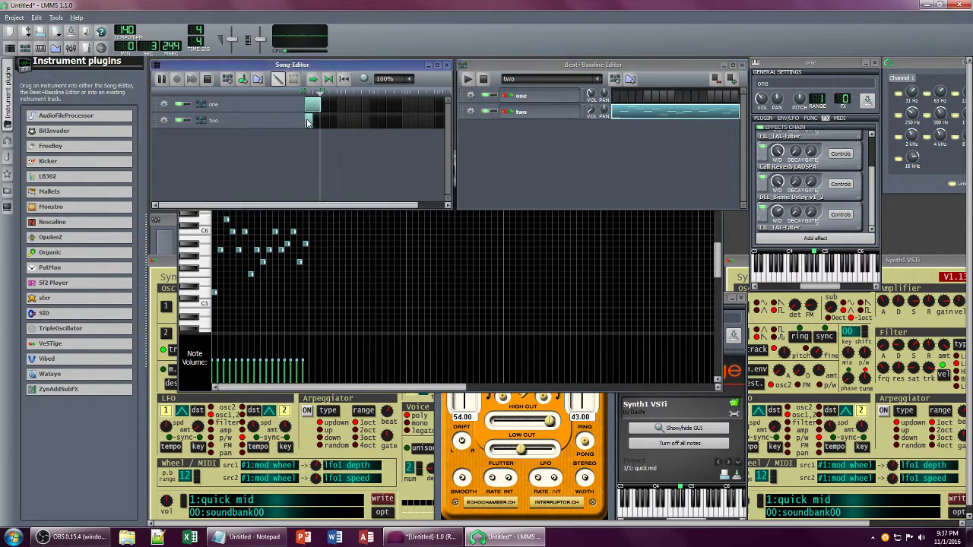
drag(308, 121, 320, 120)
click(590, 111)
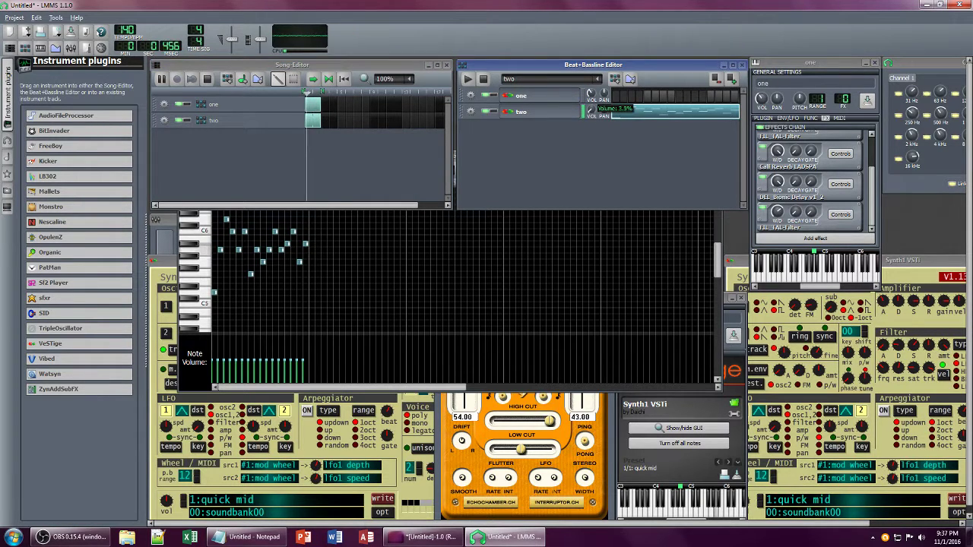
drag(590, 112, 591, 111)
Step: Open the Synth1 interface of track "two" and adjust its filter resonance, release and sustain
click(532, 112)
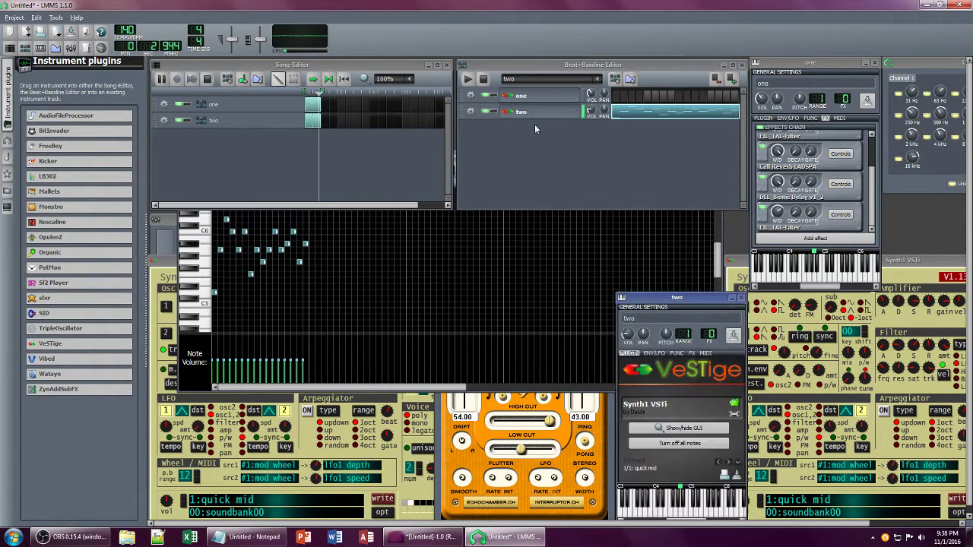
click(679, 428)
click(679, 429)
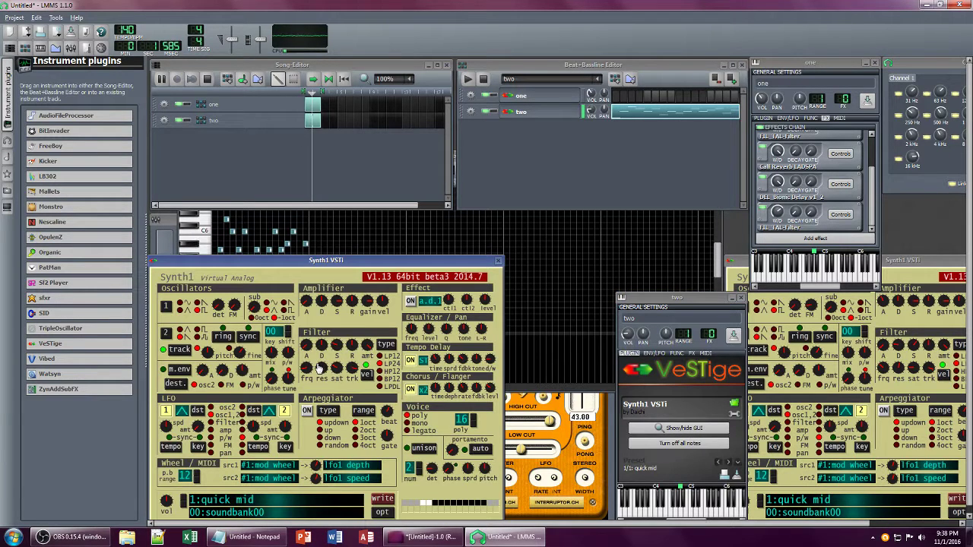
drag(319, 369, 320, 395)
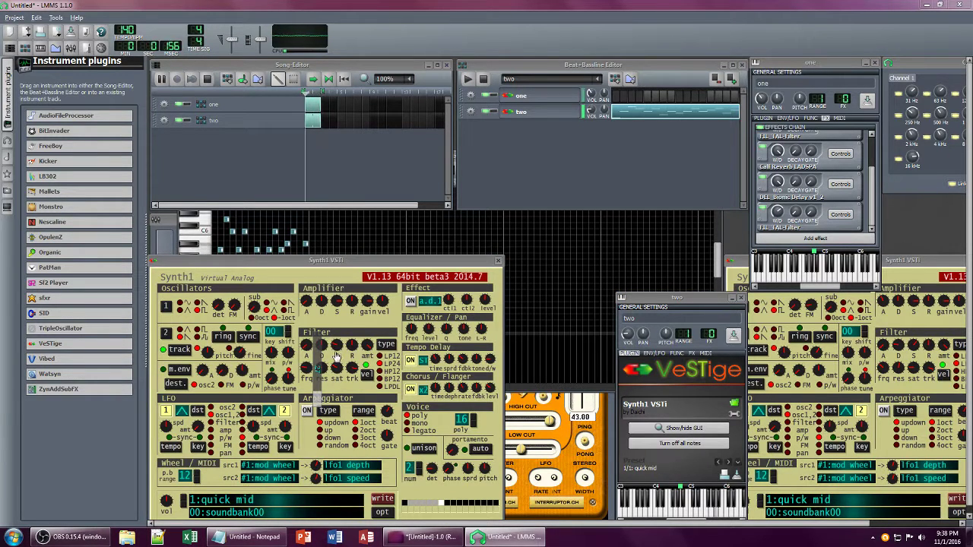
drag(351, 347, 352, 368)
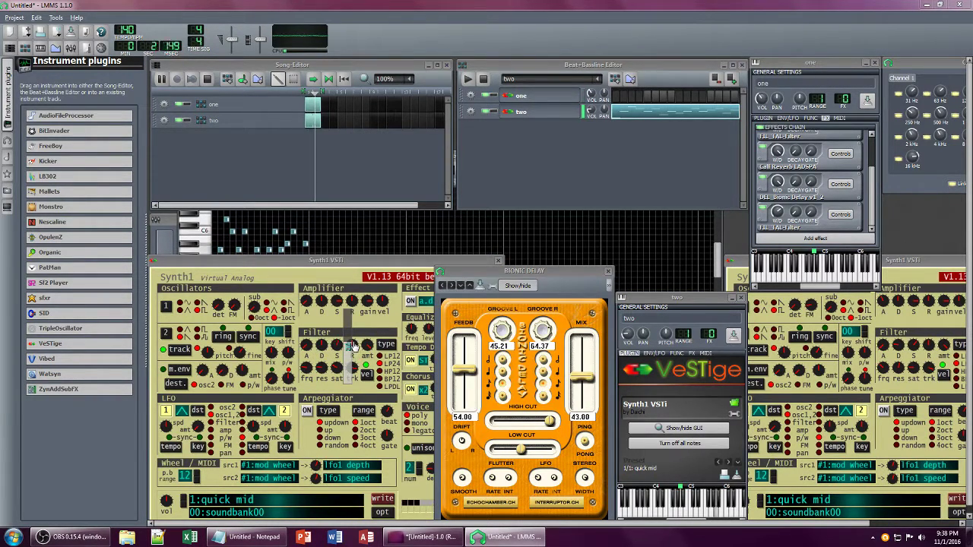
drag(336, 347, 333, 326)
Step: Close the Bionic Delay window and adjust the filter resonance and release in the Synth1 of track "one"
click(578, 269)
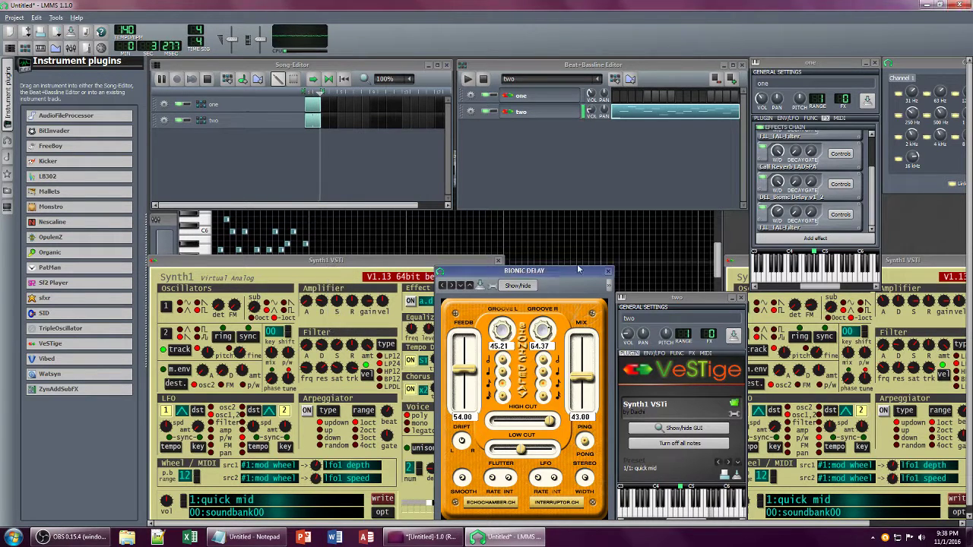
click(607, 270)
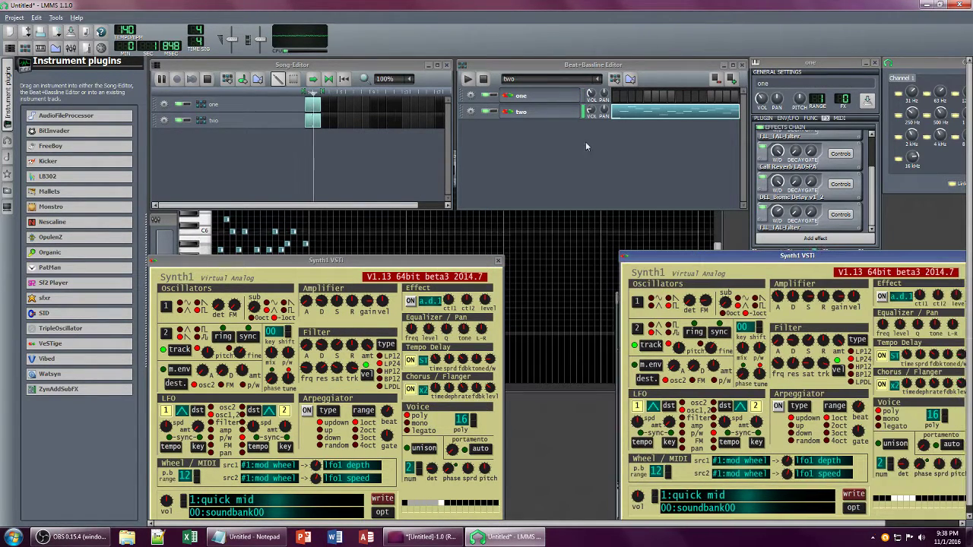
click(559, 98)
click(545, 100)
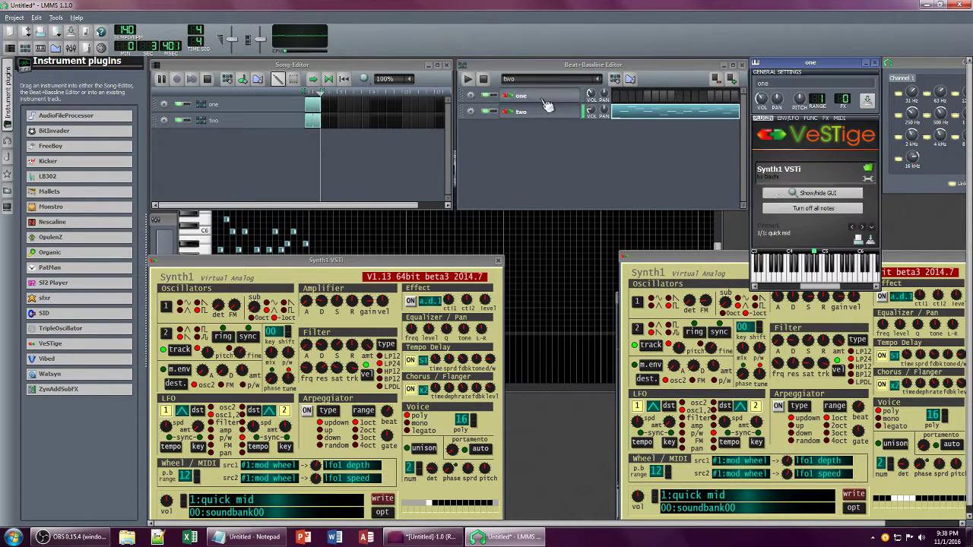
click(805, 193)
click(806, 194)
drag(789, 376, 798, 400)
drag(820, 343, 822, 335)
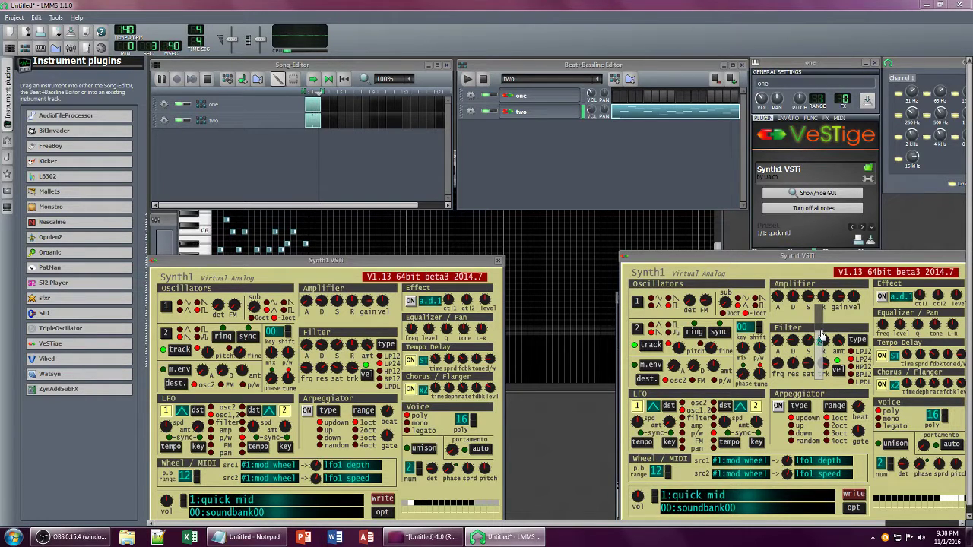
Step: Add the VST effect DEL_Bionic Delay v1_2 to the effects chain of track "two"
click(271, 189)
click(563, 117)
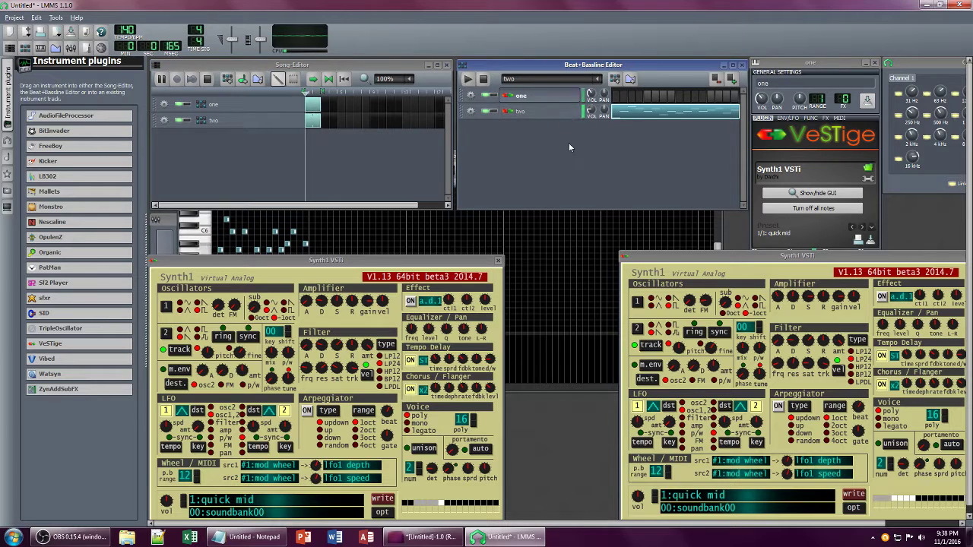
click(532, 111)
click(691, 354)
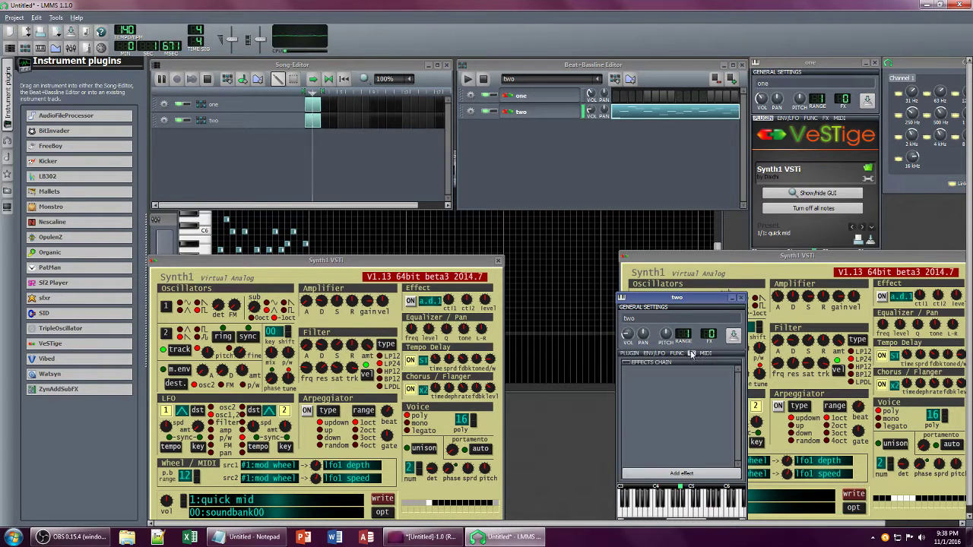
click(681, 473)
text(del)
scroll(410, 219, down, 3)
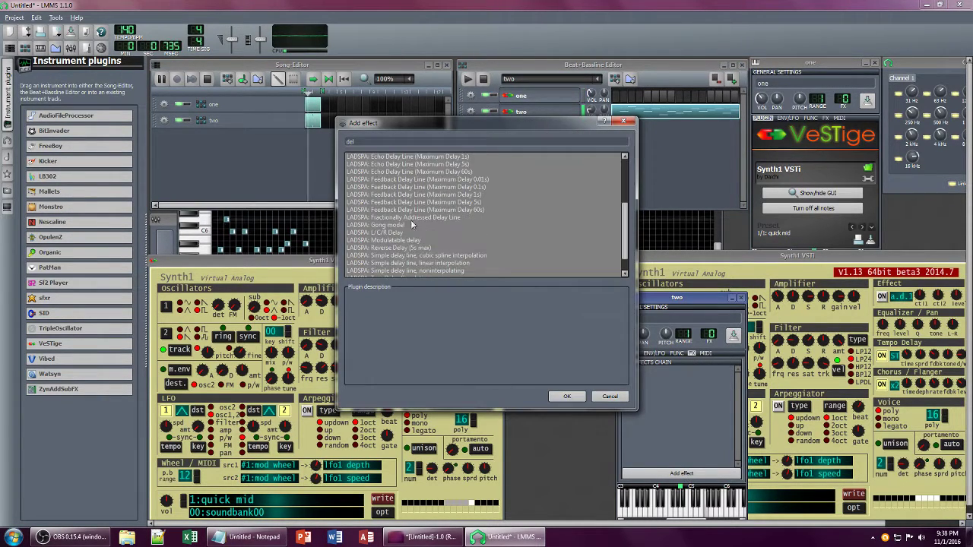
scroll(410, 219, down, 1)
click(392, 264)
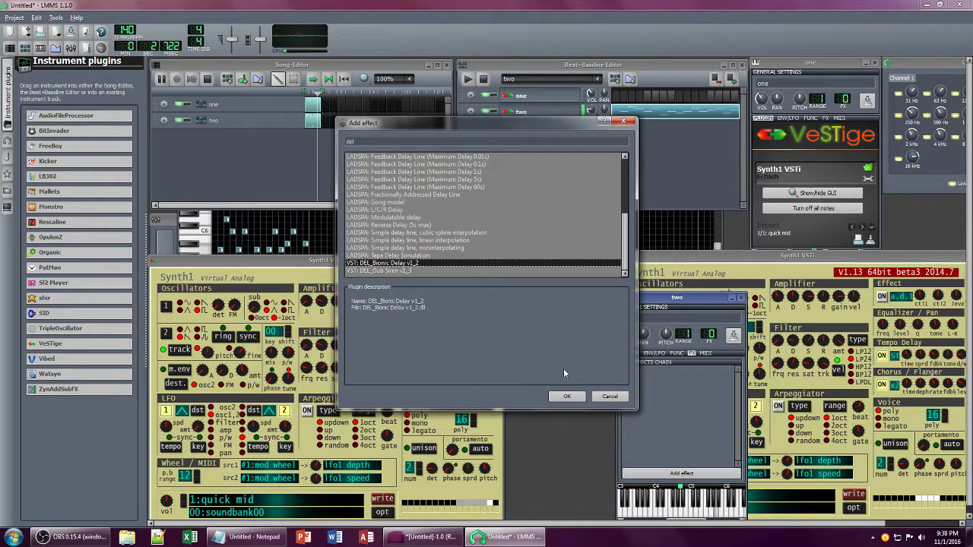
click(575, 395)
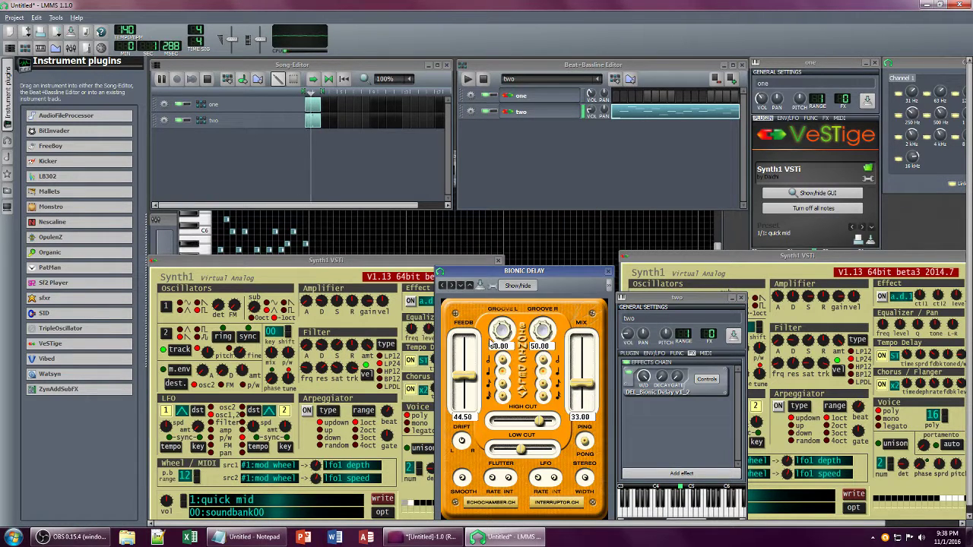
Step: Set the new Bionic Delay to 75.00 for both grooves, 50.50 mix and 52.00 feedback, with a higher high cut and lower low cut
drag(542, 330, 534, 248)
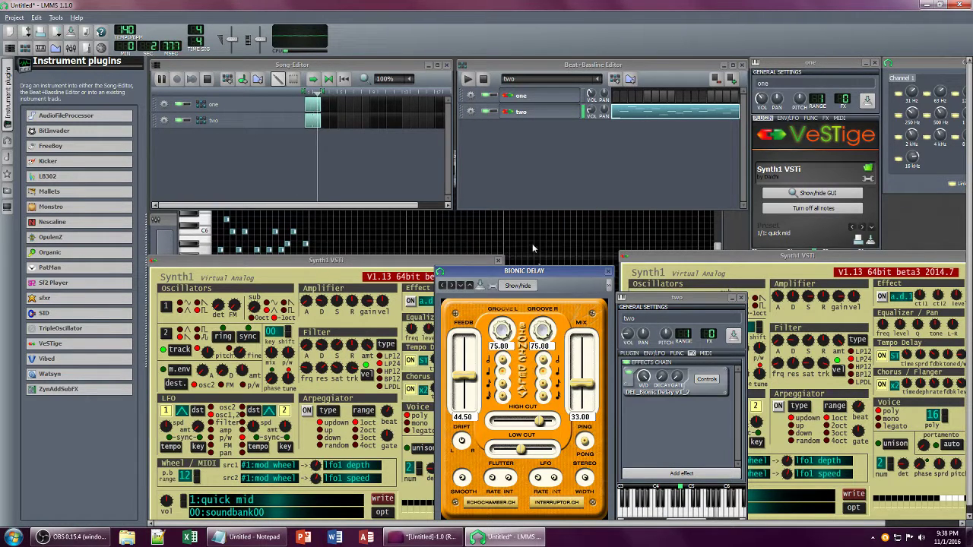
click(502, 383)
drag(580, 385, 577, 370)
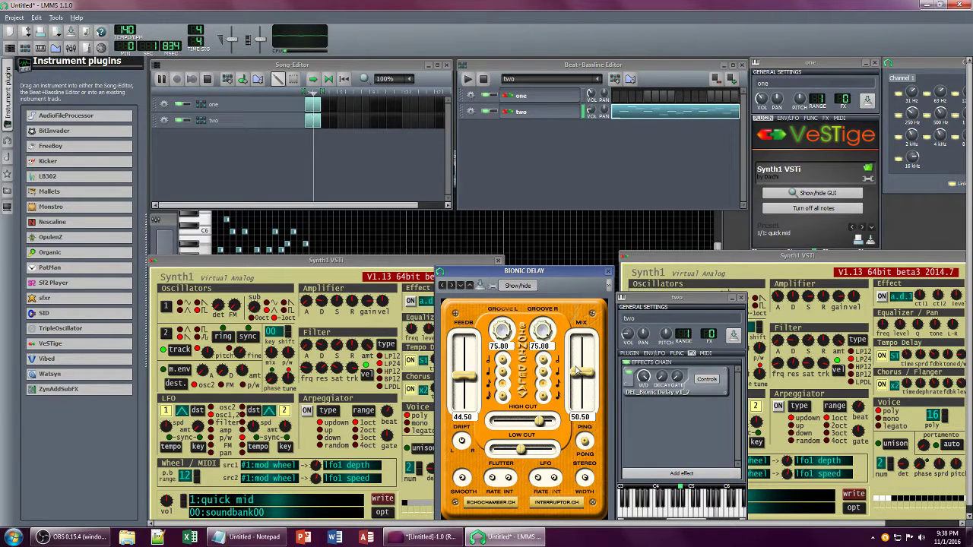
drag(473, 384, 472, 376)
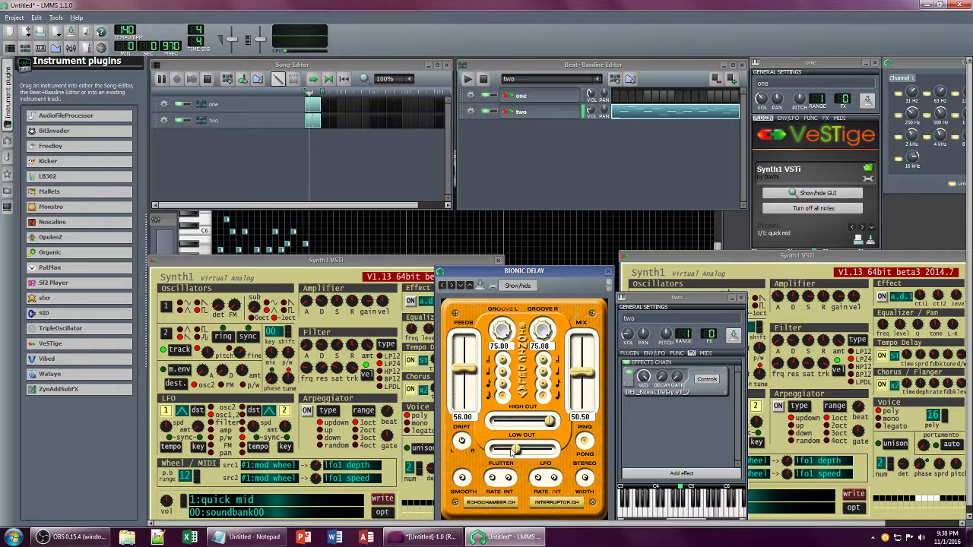
drag(472, 372, 475, 376)
Step: Adjust the filter release and sustain in the Synth1 of track "two" and lower its amplifier gain
drag(353, 303, 337, 322)
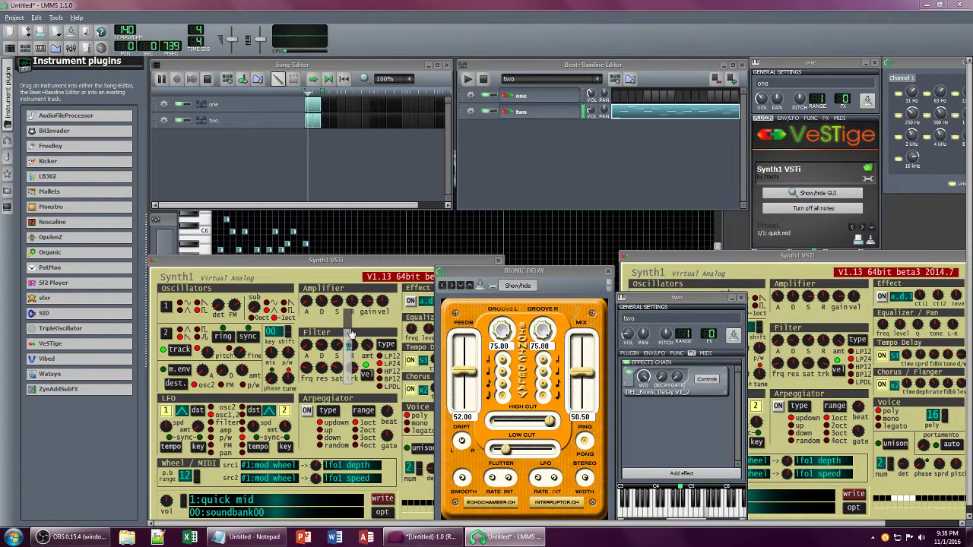
mouse_move(335, 367)
mouse_down()
mouse_move(339, 348)
mouse_move(338, 360)
mouse_up()
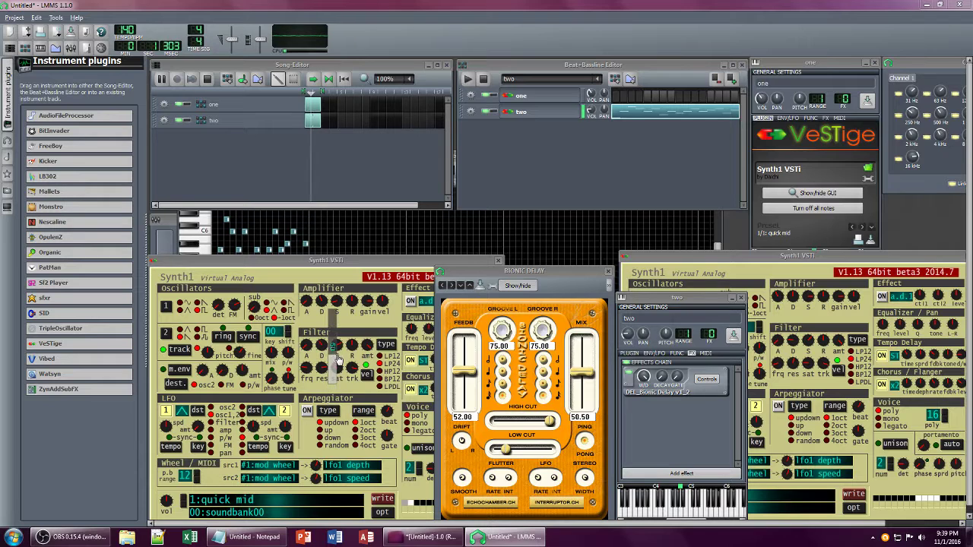
drag(368, 301, 370, 338)
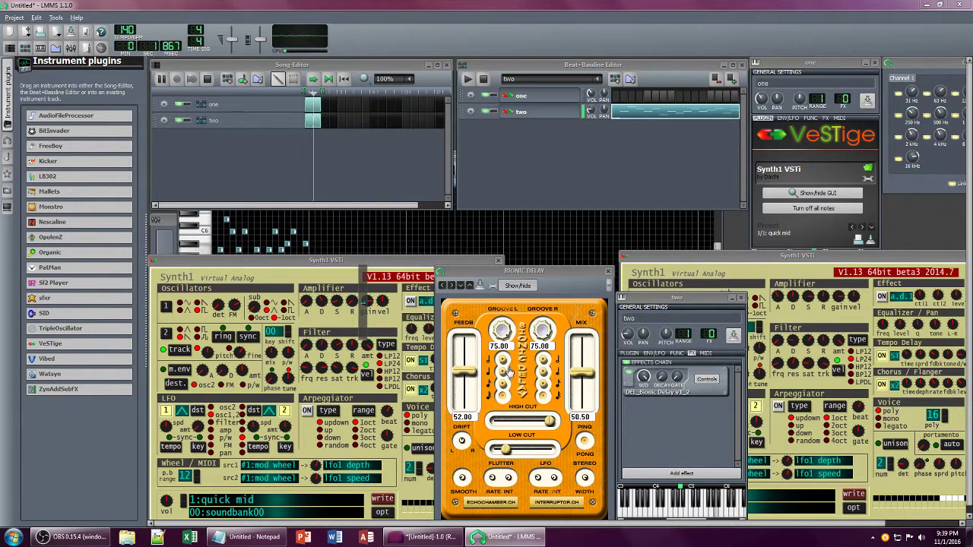
Step: Add the CHO_Azurite chorus to the effects chain of track "two" and switch it from mono to stereo
click(678, 300)
click(680, 473)
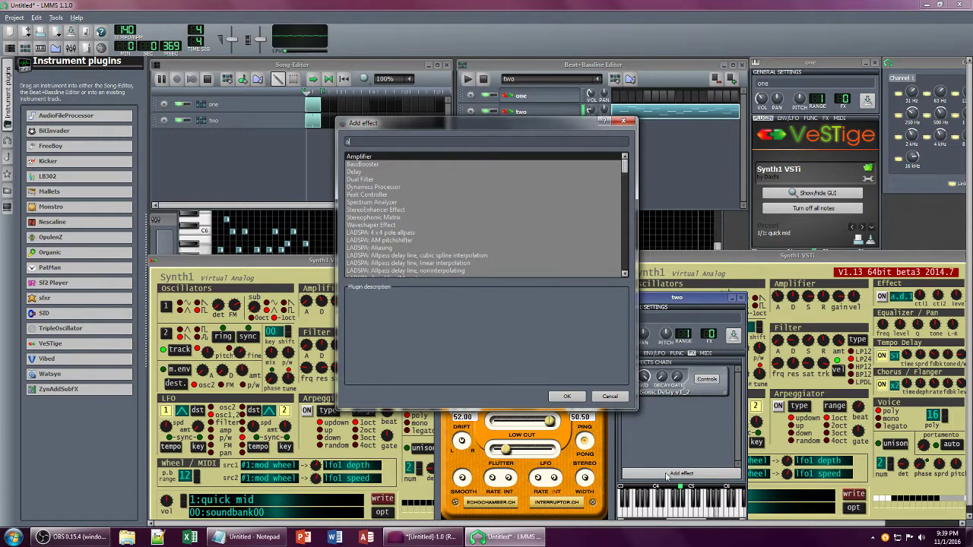
text(azu)
click(566, 396)
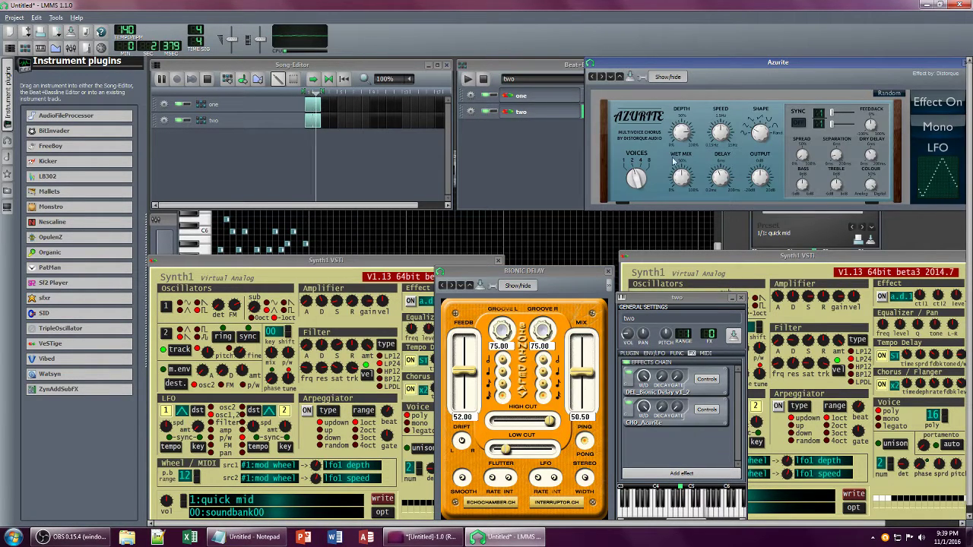
click(939, 129)
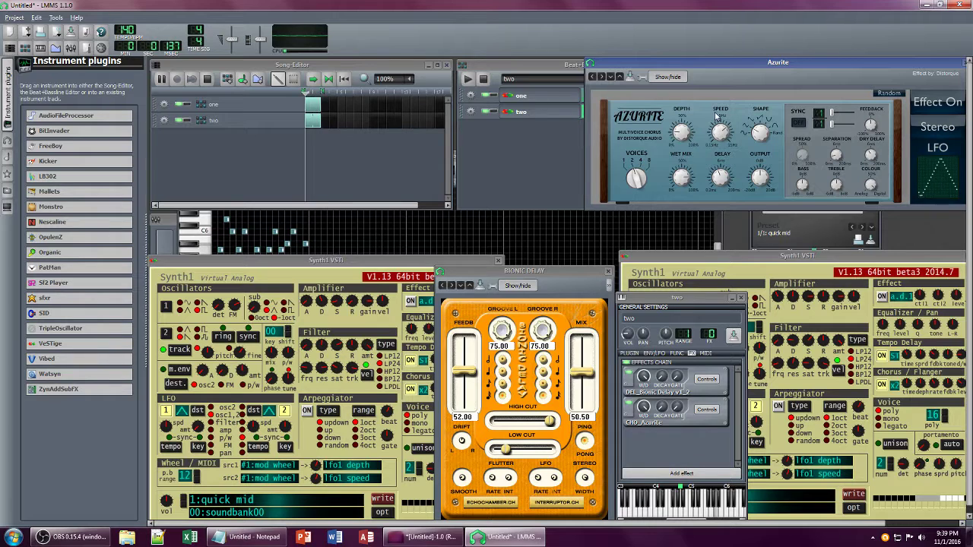
Step: Open the controls of the last TAL-Filter in the effects chain of track "one" to check its settings
click(502, 73)
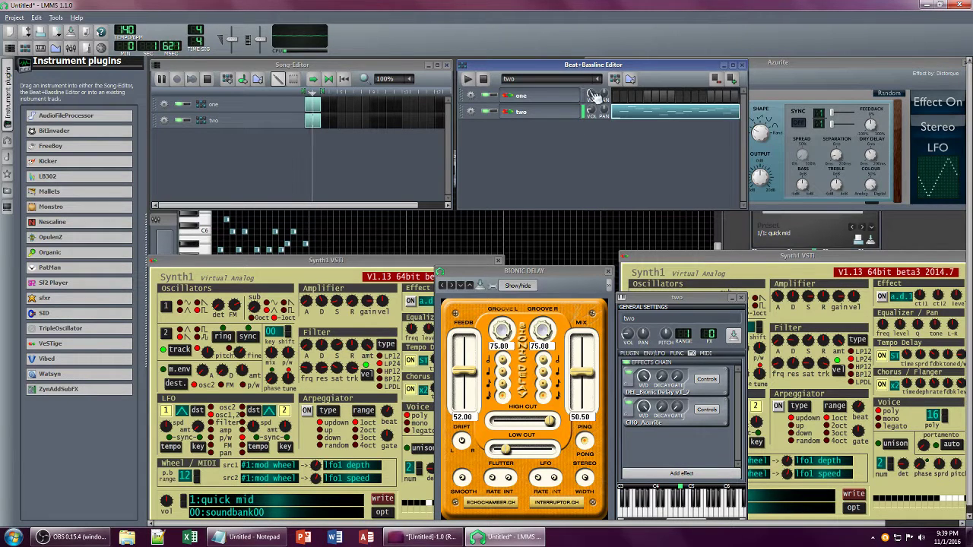
click(536, 95)
click(825, 118)
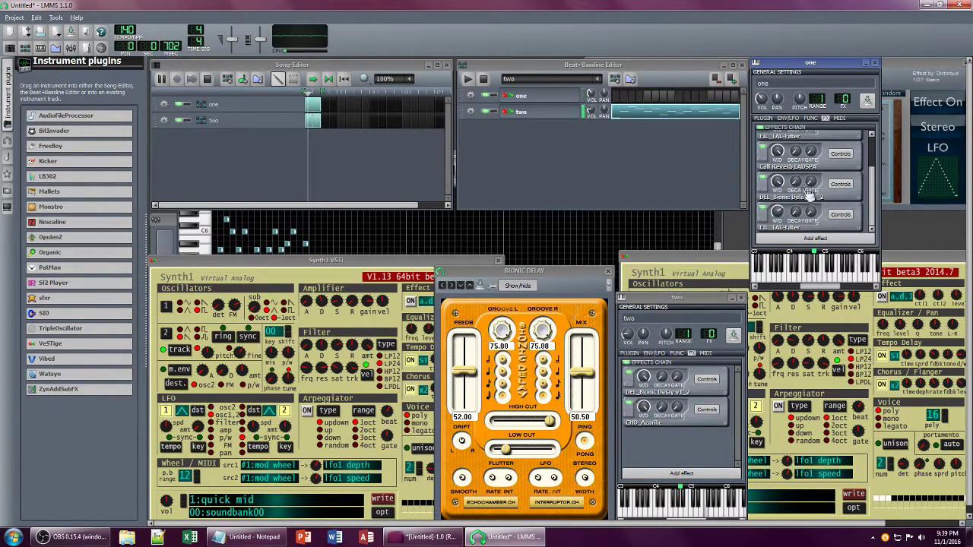
click(839, 216)
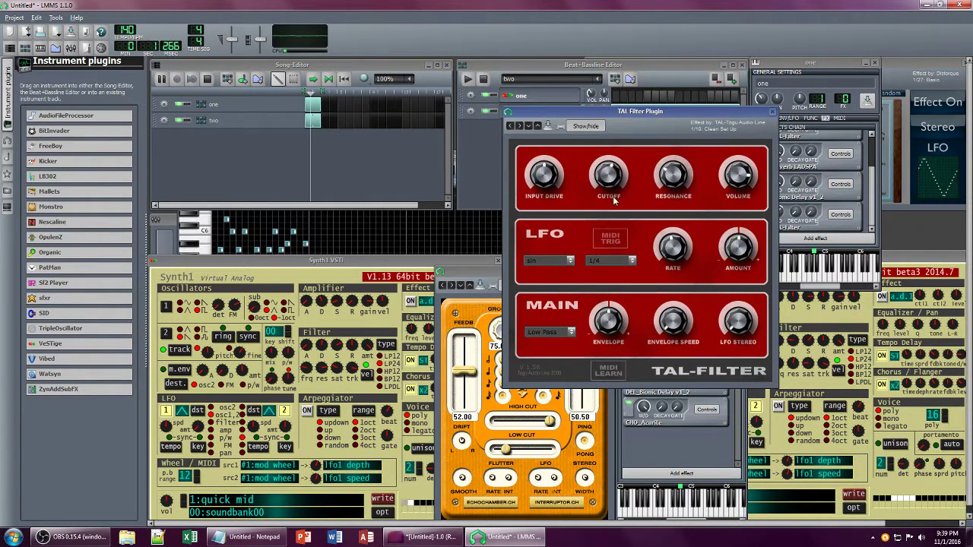
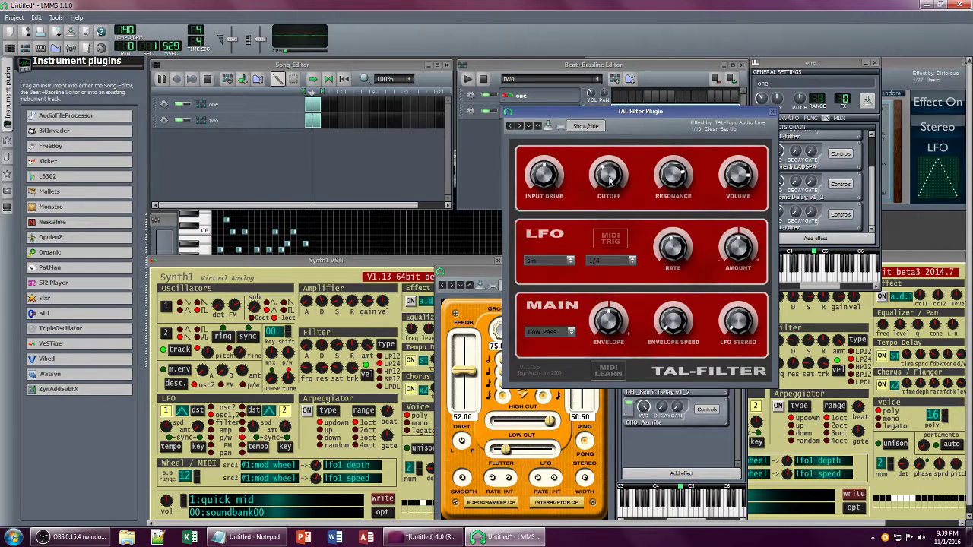
Step: Bring back the Synth1 of track "two" and fine-tune its filter release and sustain
click(380, 261)
mouse_move(352, 368)
mouse_down()
mouse_move(352, 387)
mouse_move(352, 364)
mouse_up()
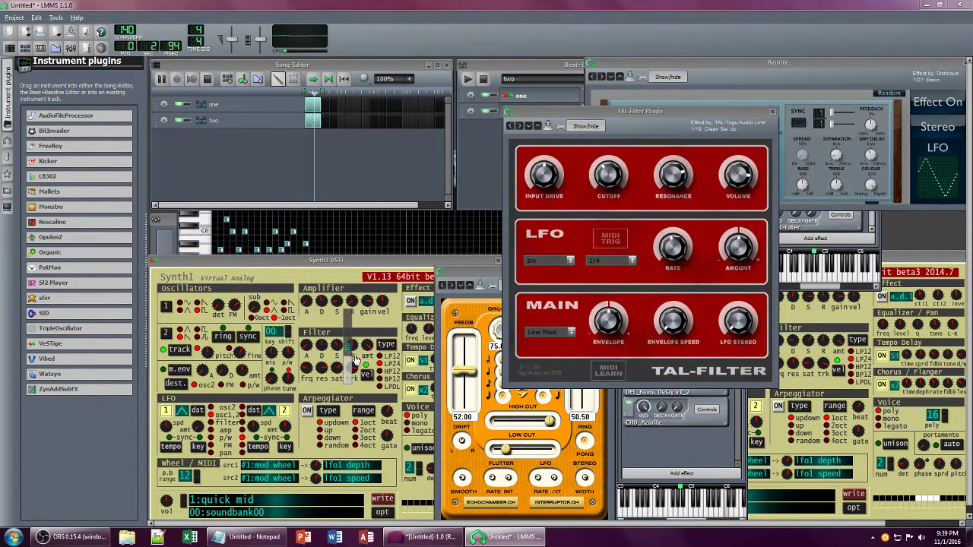
drag(324, 371, 337, 352)
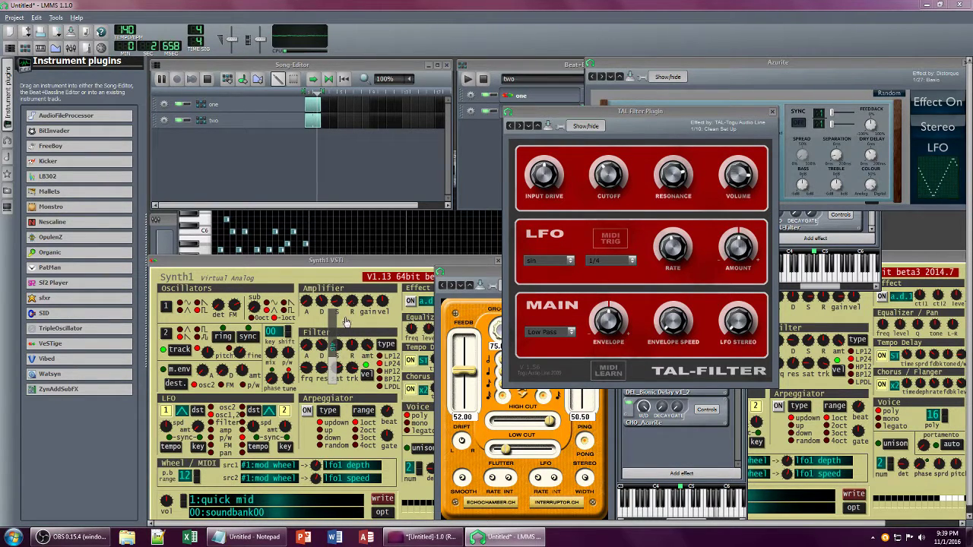
click(386, 271)
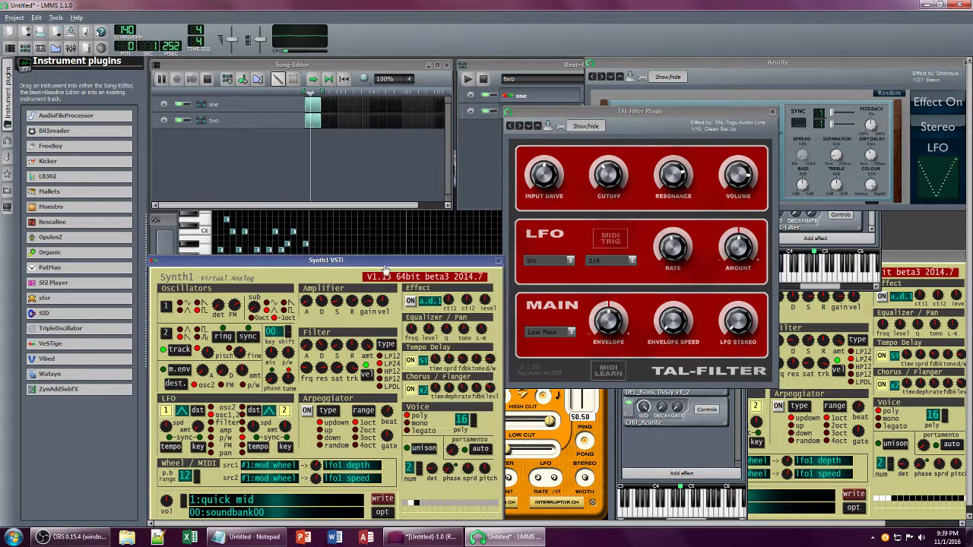
Step: Adjust the oscillator FM in the Synth1 of track "two" and close the TAL-Filter and Azurite windows
drag(234, 306, 249, 290)
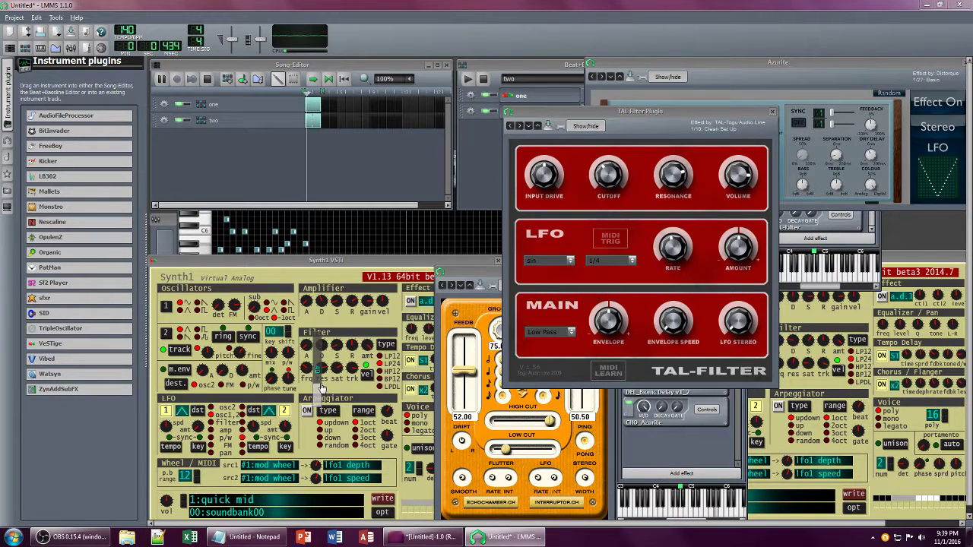
click(772, 111)
click(945, 67)
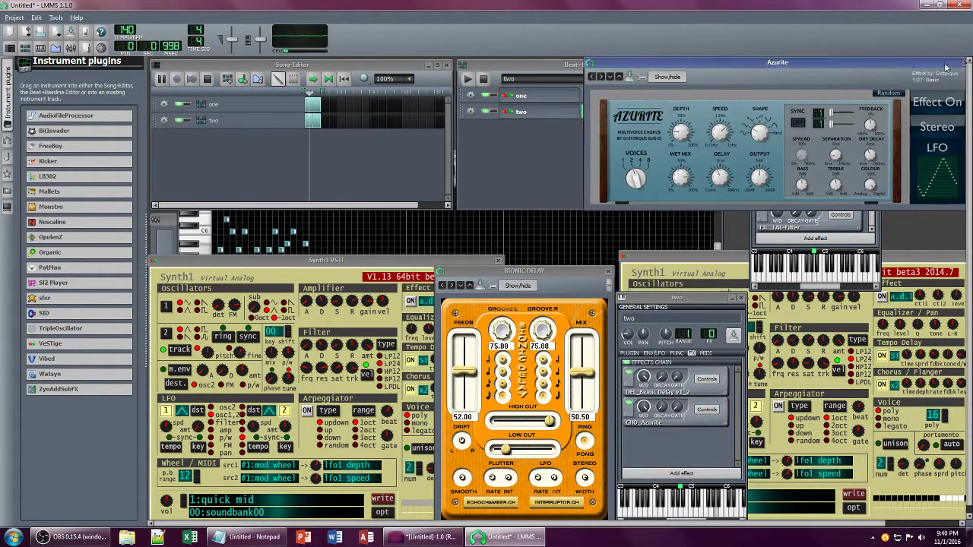
drag(945, 67, 902, 71)
click(922, 68)
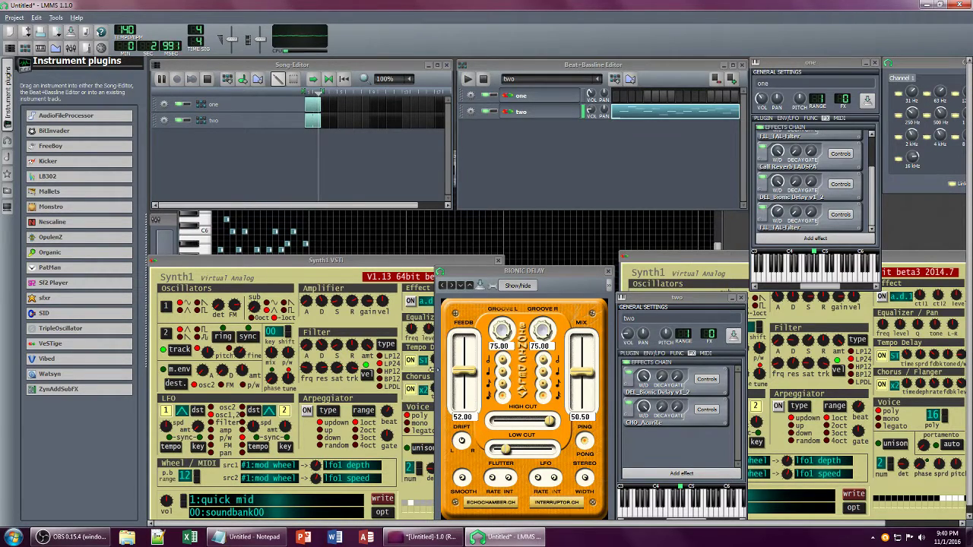
Step: Check in OBS that the recording is running and write "cool, i'm still recording, lol" in Notepad
click(60, 538)
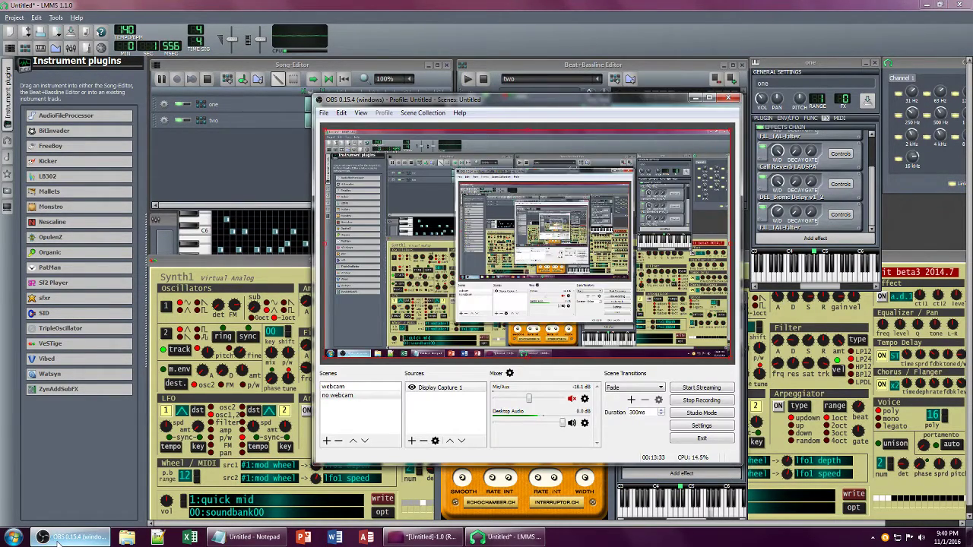
click(58, 540)
click(233, 539)
text(cool, i'm still recording, lol)
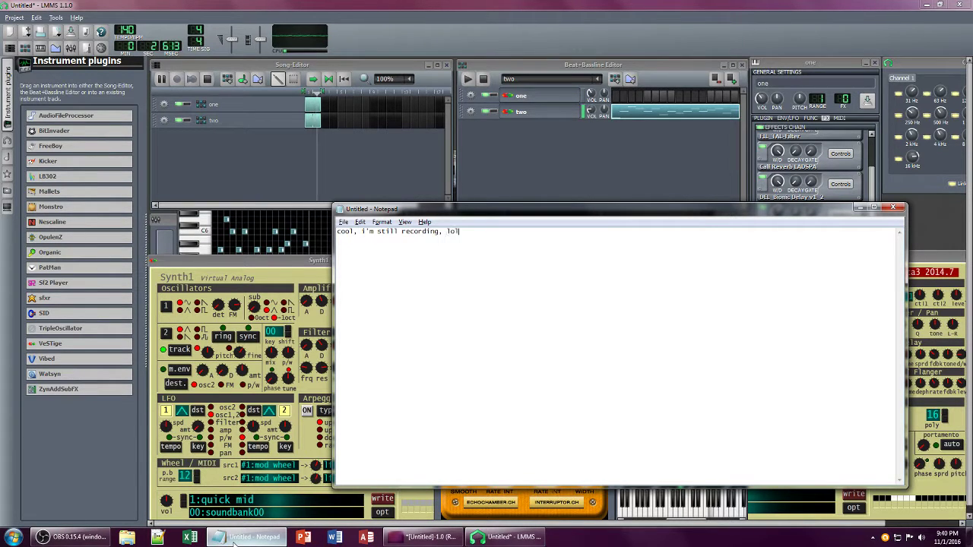
click(234, 539)
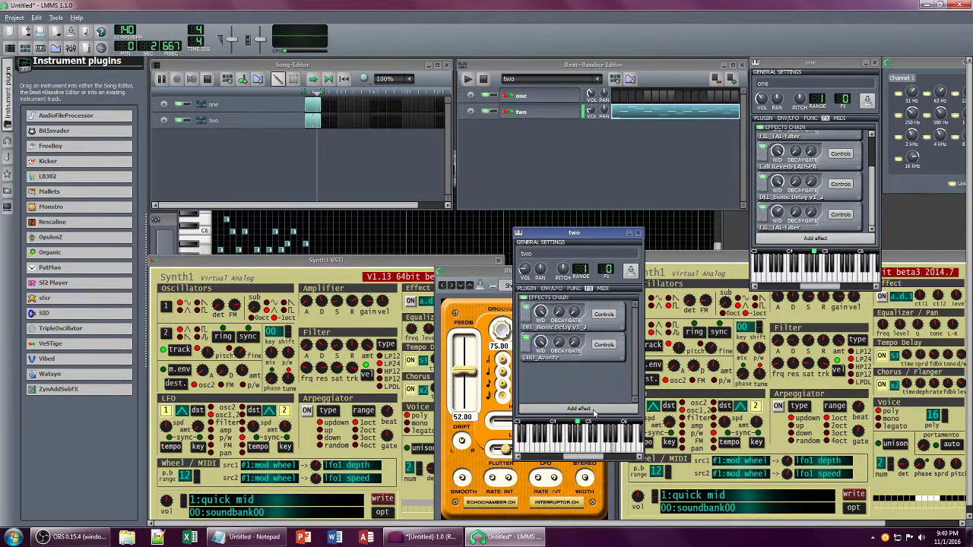
Step: Add the VST effect FIL_TAL-Filter to the effects chain of track "two"
click(578, 409)
text(filt)
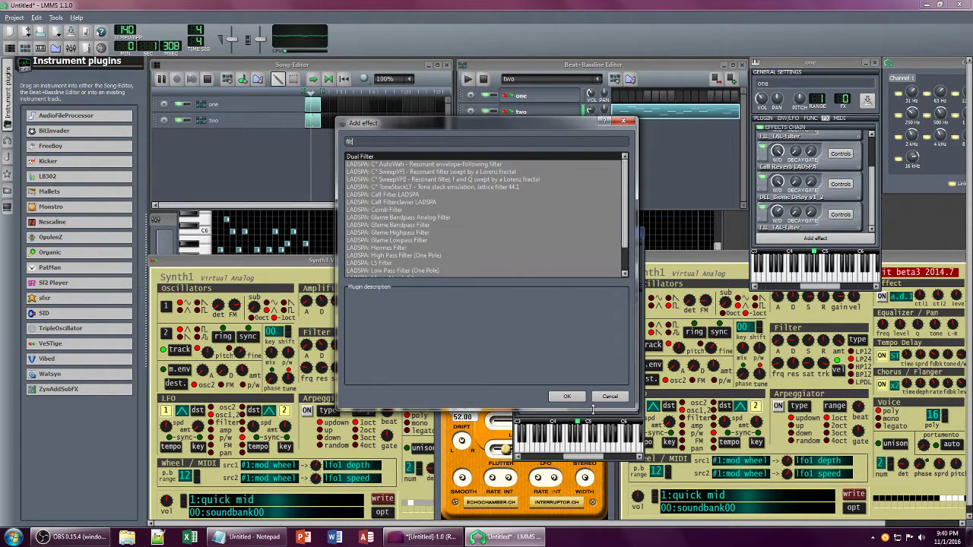
scroll(403, 228, down, 2)
click(396, 268)
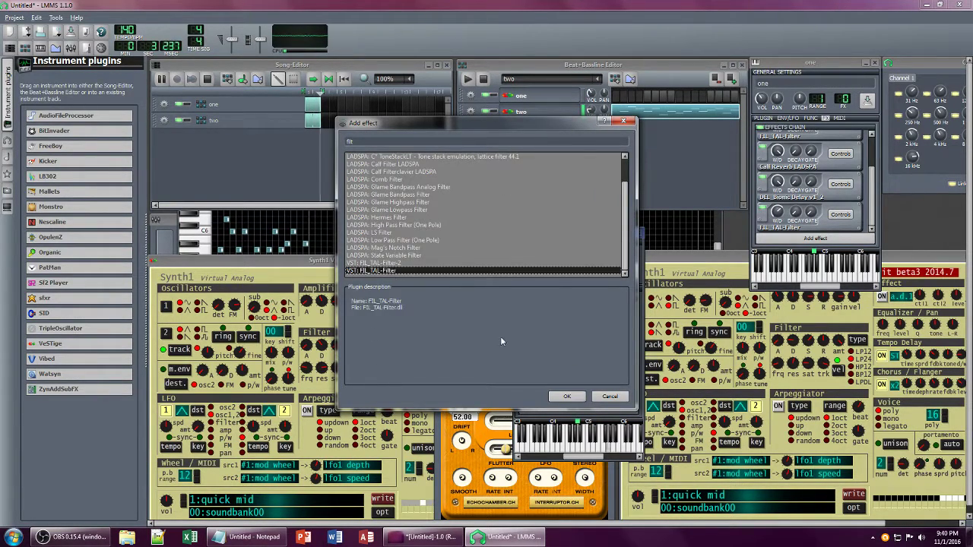
click(566, 396)
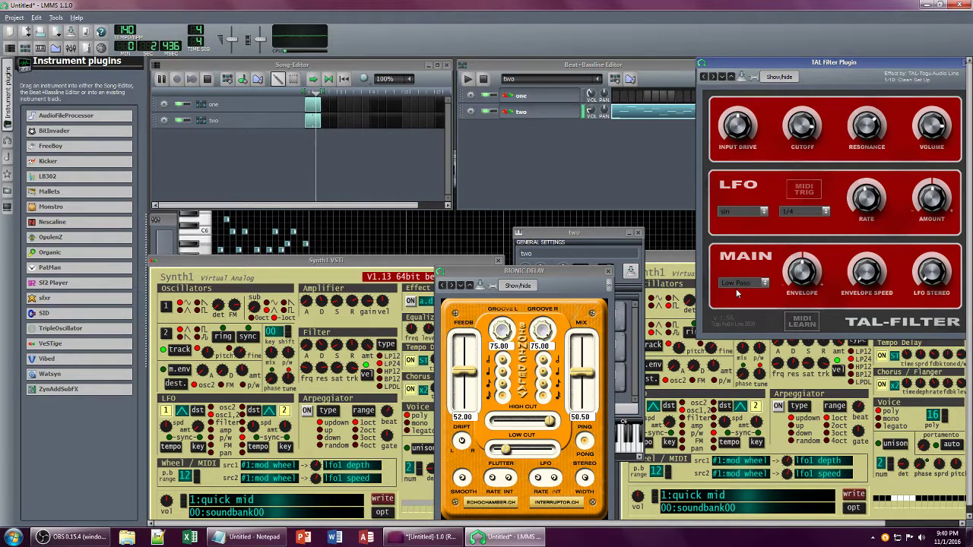
Step: Lower the TAL-Filter's wet level on track "two" to about 0.71 and reduce its Synth1's filter amount and release
click(573, 237)
drag(544, 373, 544, 385)
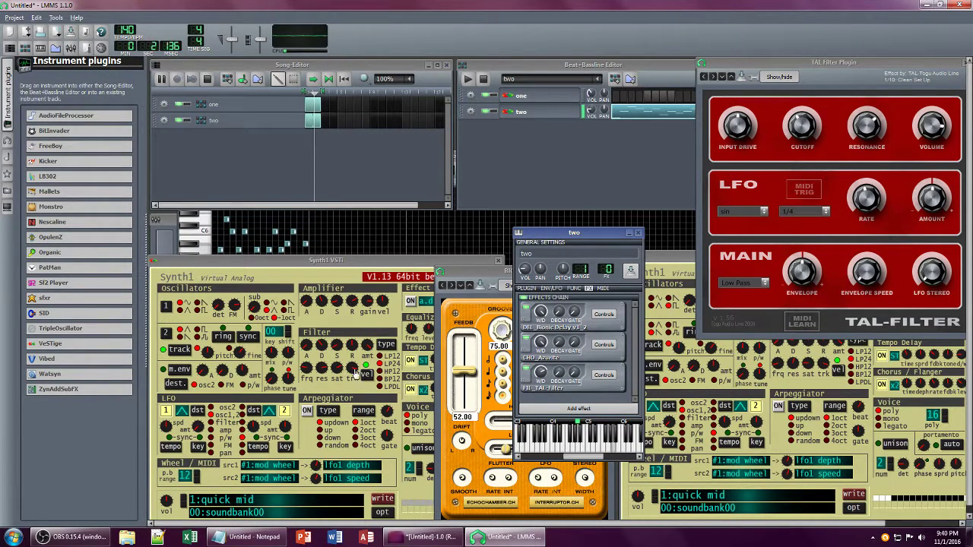
drag(366, 346, 365, 393)
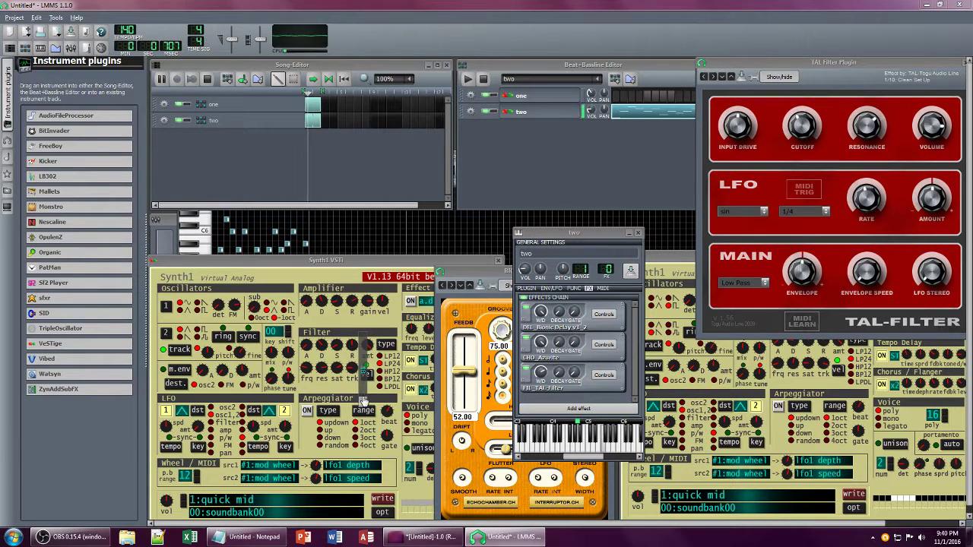
drag(351, 348, 352, 380)
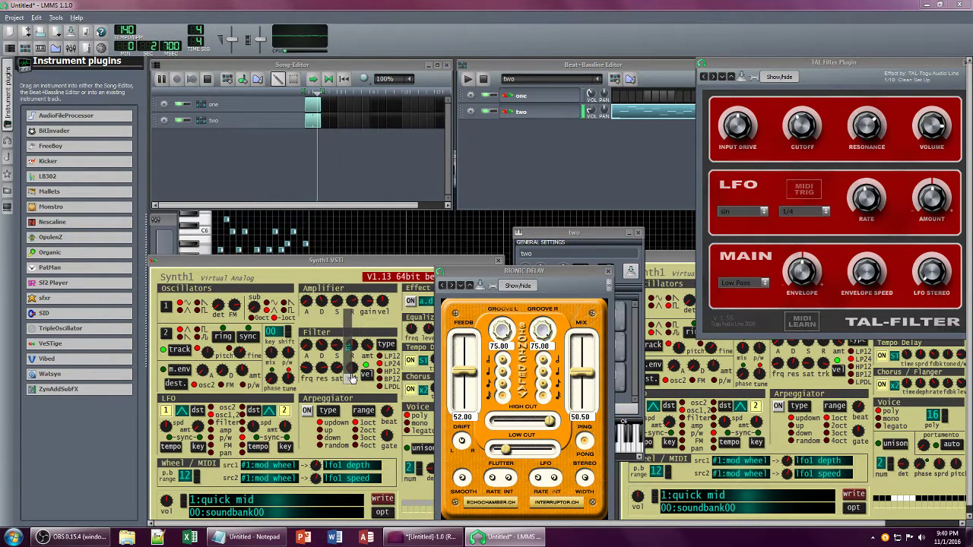
Step: Add the Calf Reverb LADSPA effect to the effects chain of track "two"
click(543, 262)
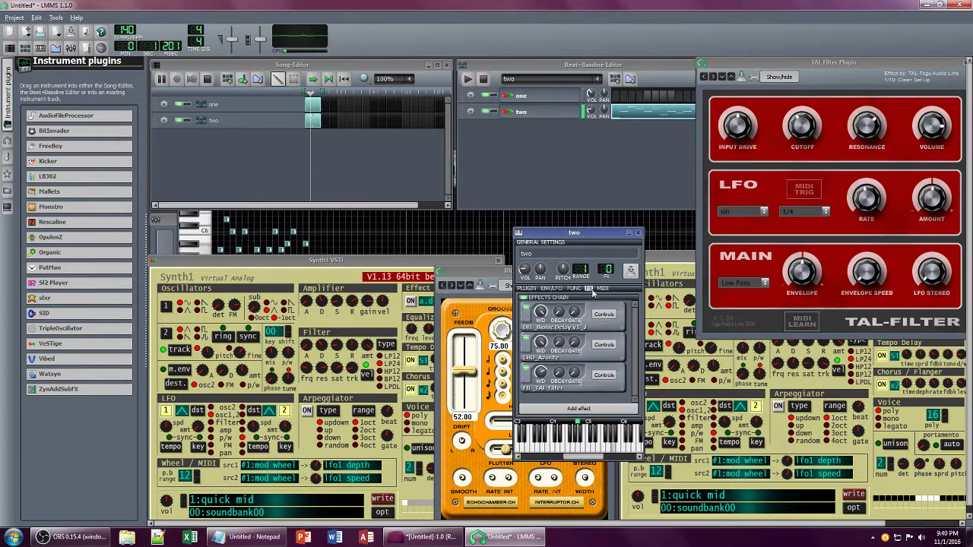
click(577, 409)
text(verb)
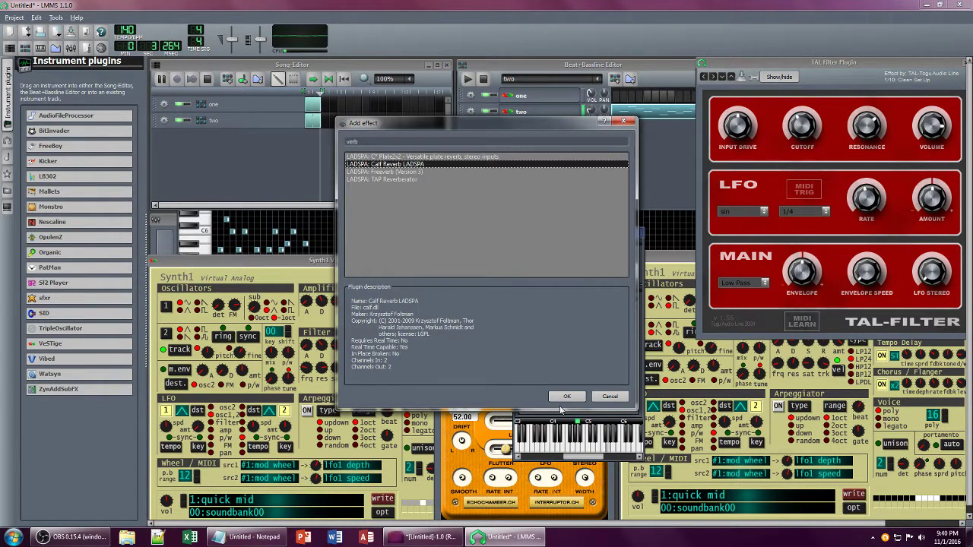
click(566, 397)
drag(700, 433, 380, 266)
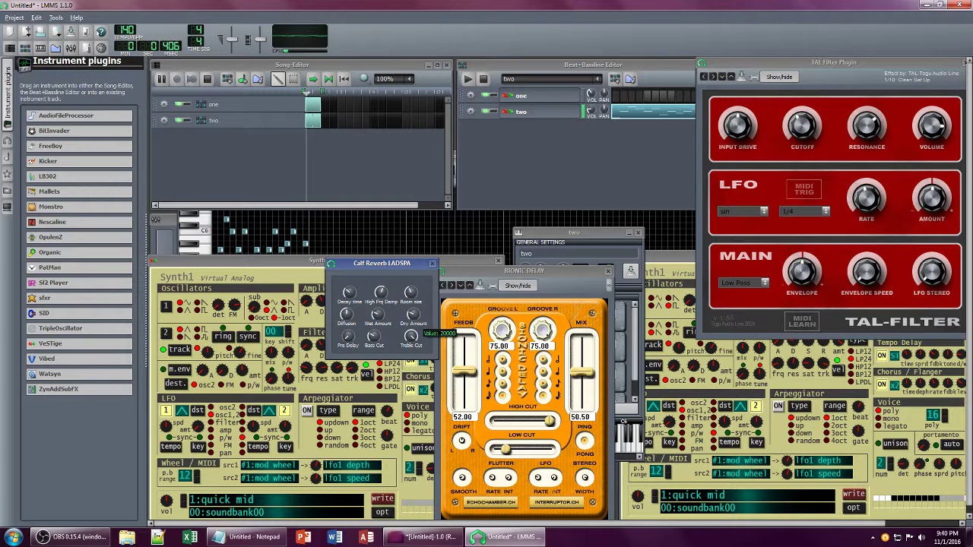
Step: Fine-tune the TAL-Filter's wet level and the Calf Reverb's wet and dry amounts on track "two"
click(588, 243)
click(423, 322)
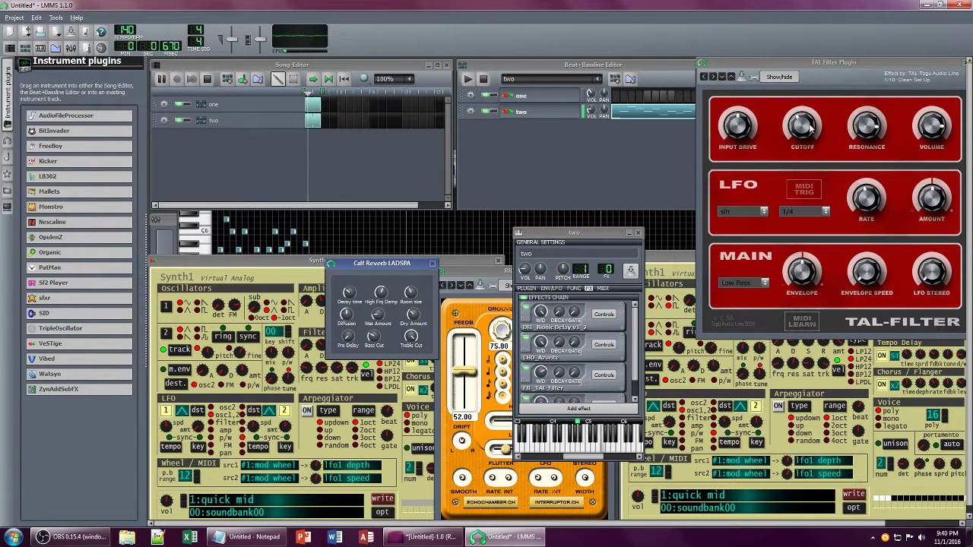
scroll(575, 380, down, 1)
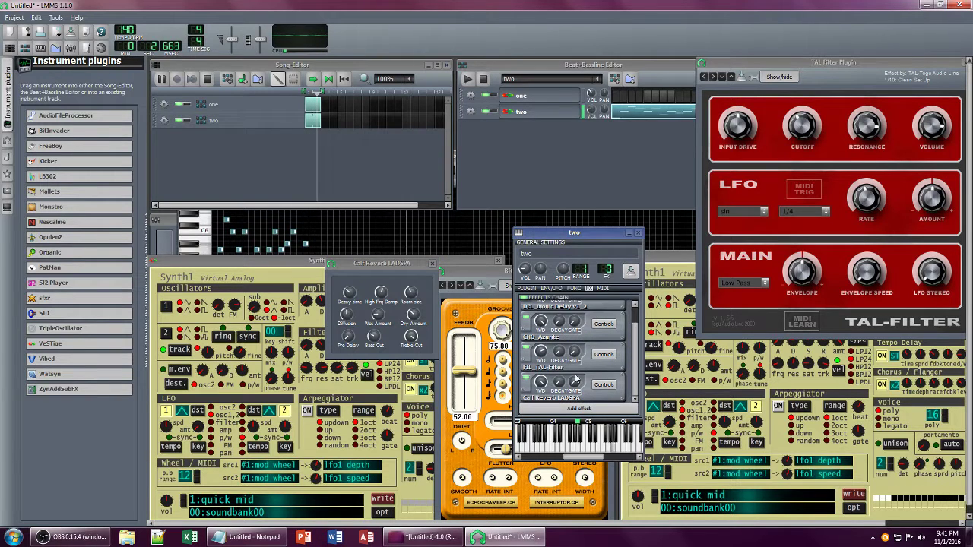
mouse_move(541, 350)
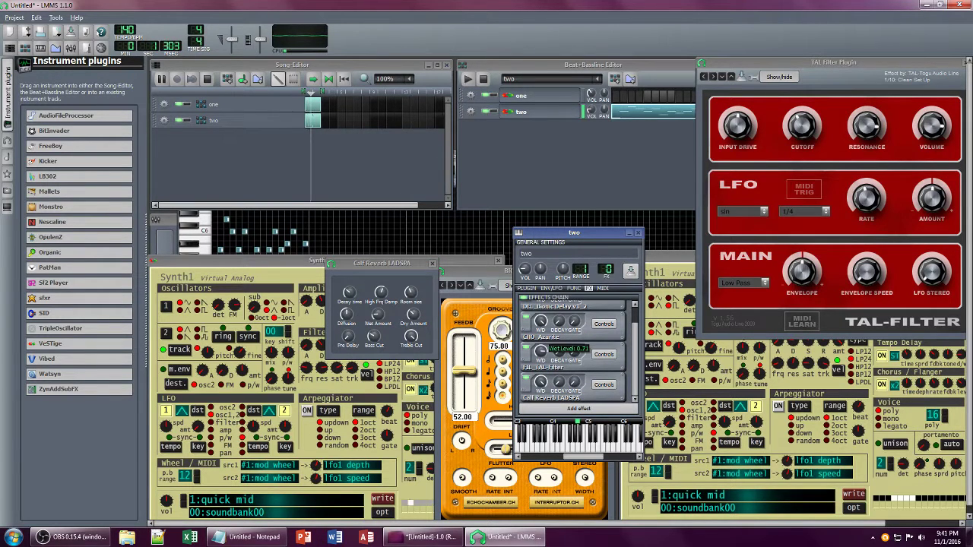
drag(540, 350, 541, 347)
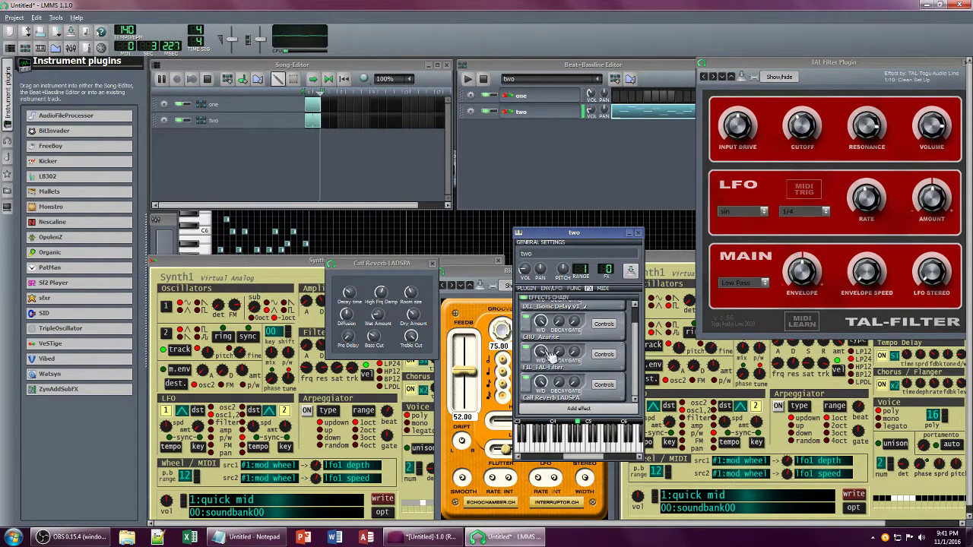
click(377, 315)
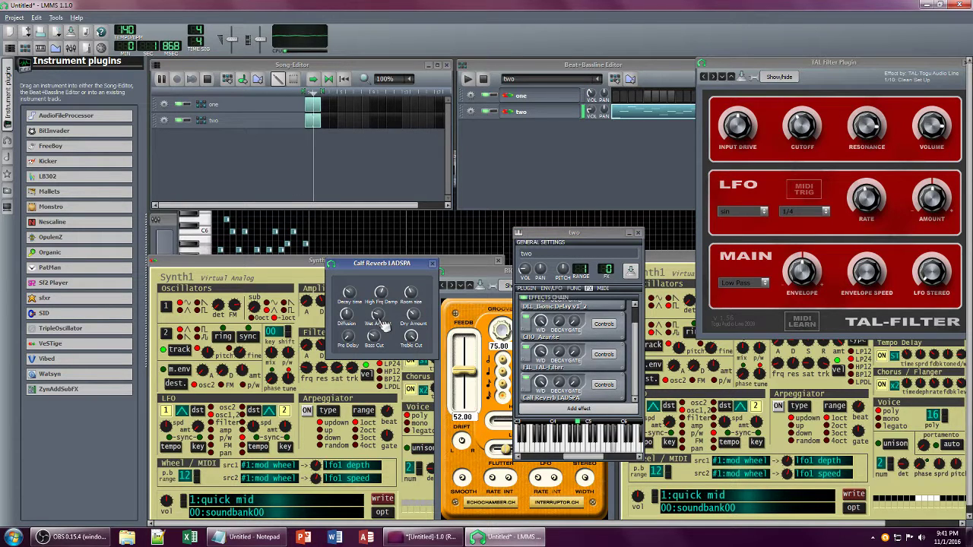
drag(381, 319, 381, 320)
click(416, 315)
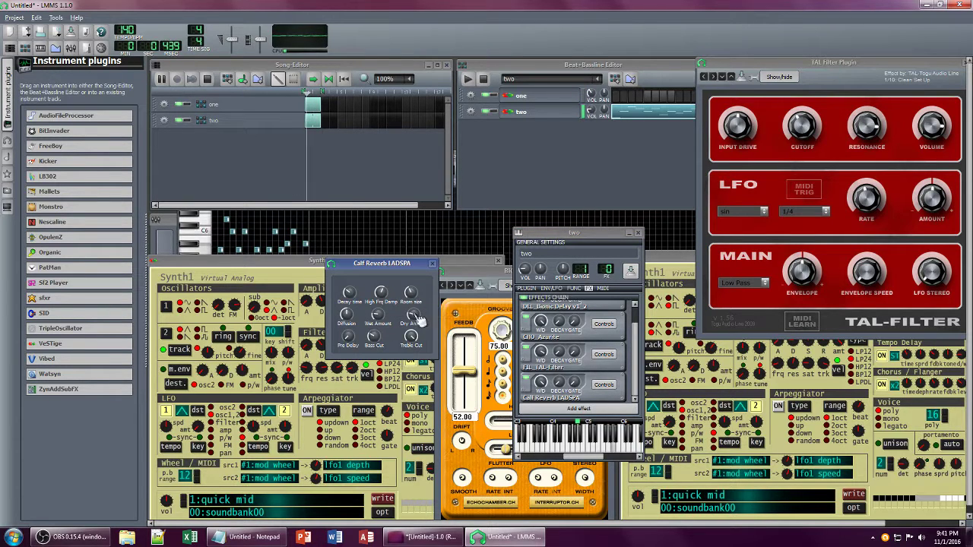
Step: Adjust the filter resonance and sub-oscillator level in the Synth1 of track "two"
click(289, 264)
drag(324, 373, 352, 382)
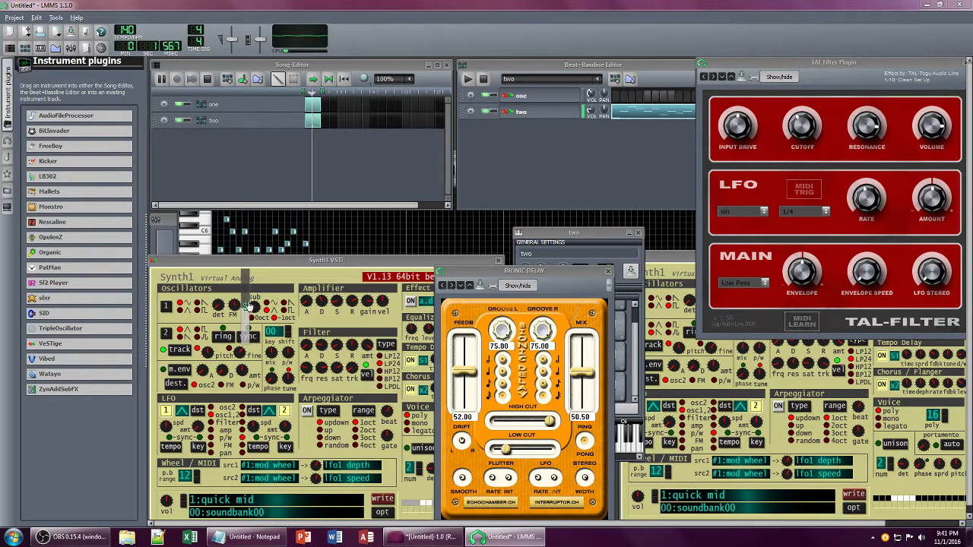
Step: Add the C* Eq 10-band equalizer to the effects chain of track "two" and place its controls over the Synth1
click(596, 242)
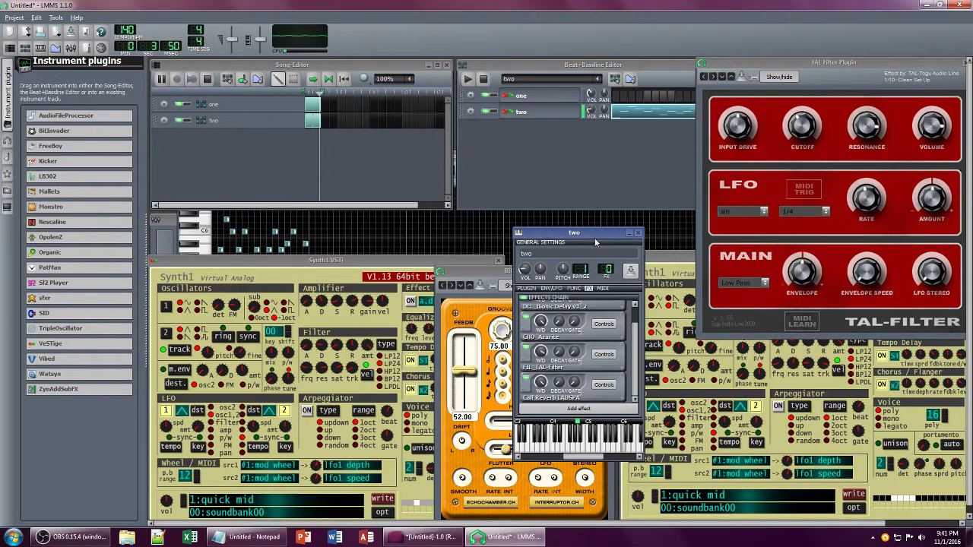
click(594, 408)
text(eq)
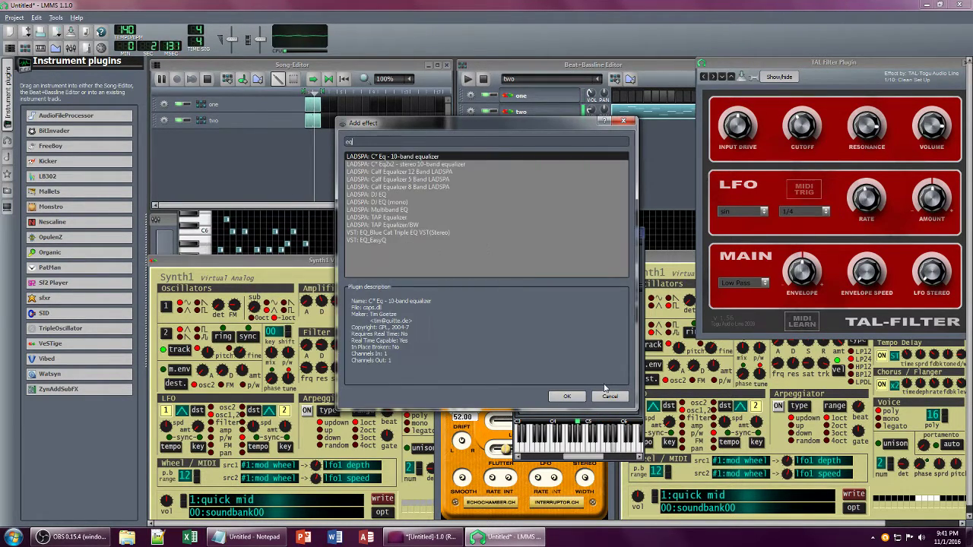
click(566, 396)
drag(800, 397, 325, 224)
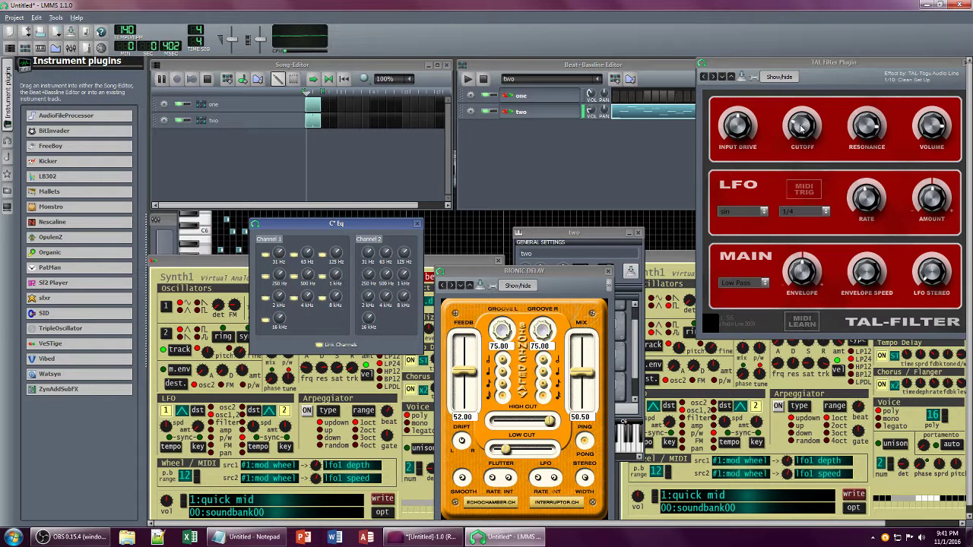
Step: Transpose all notes of the track "two" sequence down one octave in the Piano-Roll
click(552, 116)
double_click(643, 114)
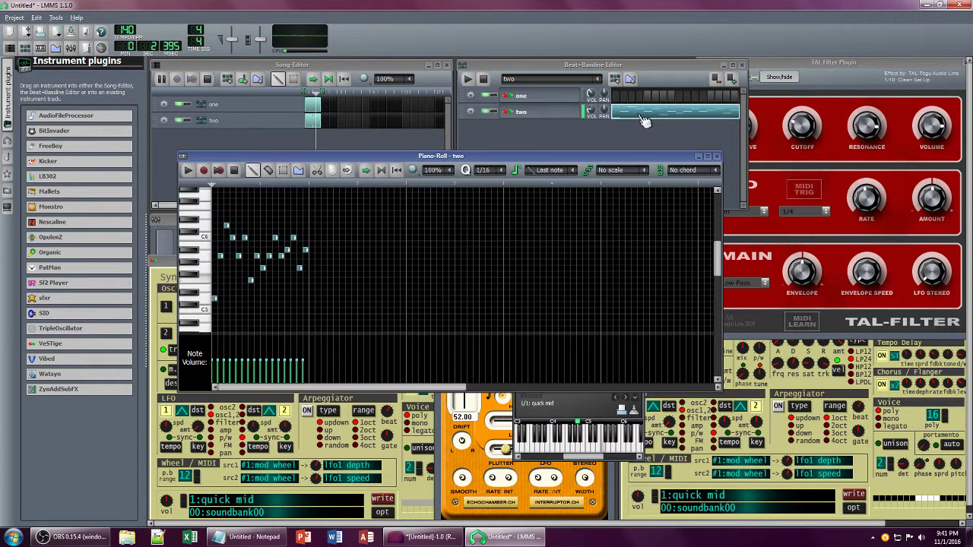
scroll(236, 266, down, 5)
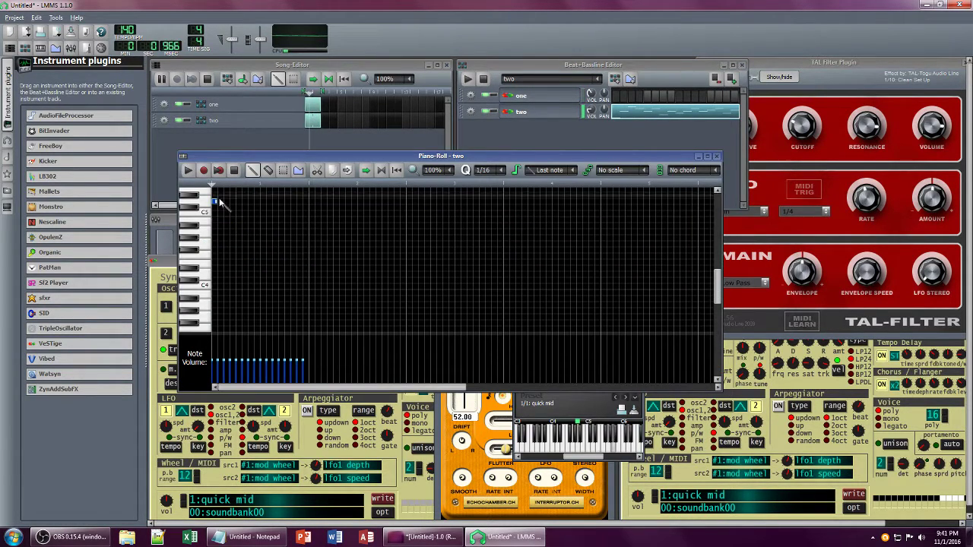
scroll(213, 236, up, 5)
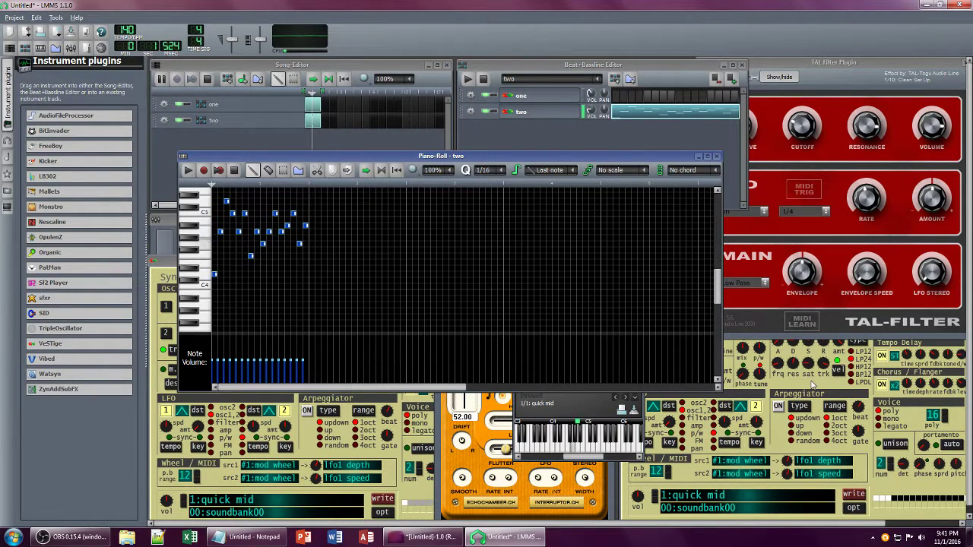
Step: Close the TAL-Filter, Bionic Delay and Piano-Roll windows to clear the workspace
click(820, 384)
click(900, 63)
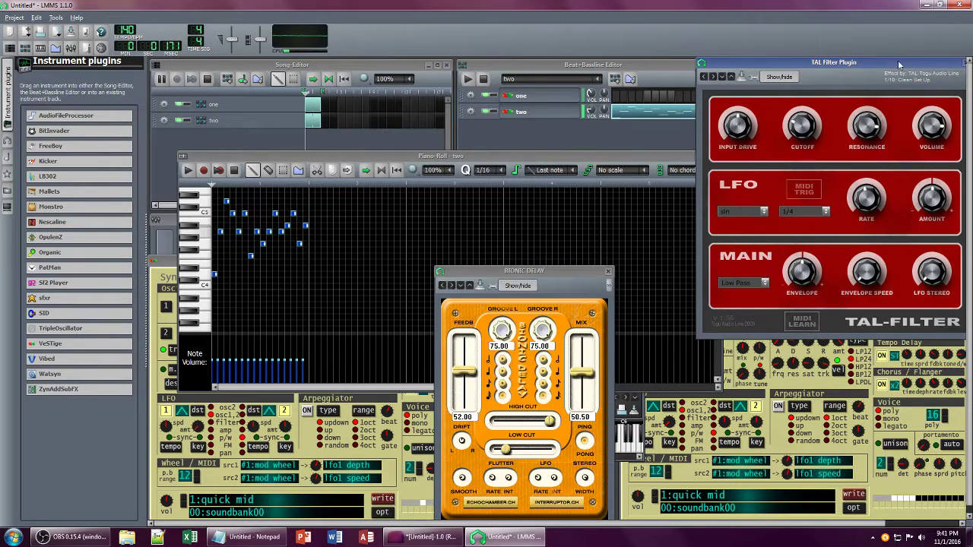
click(963, 63)
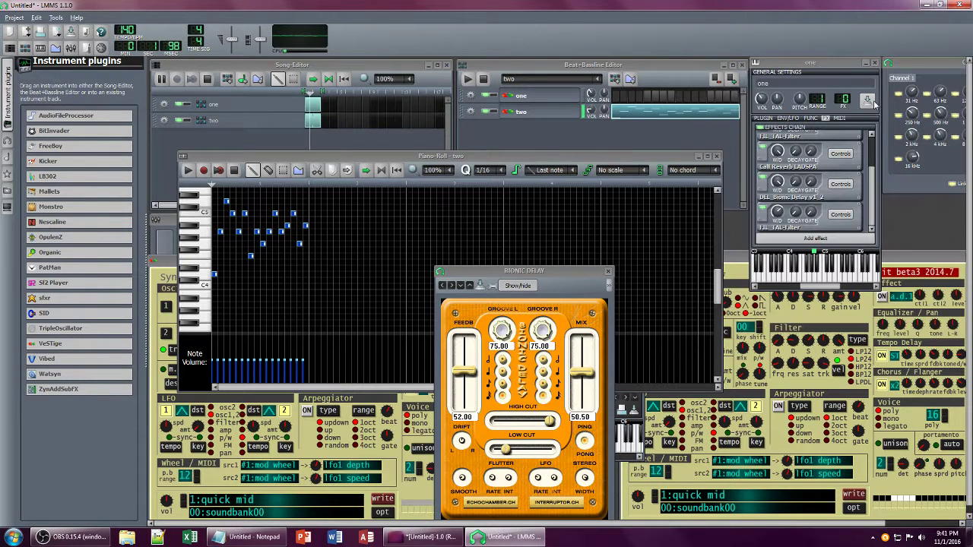
click(608, 271)
click(715, 156)
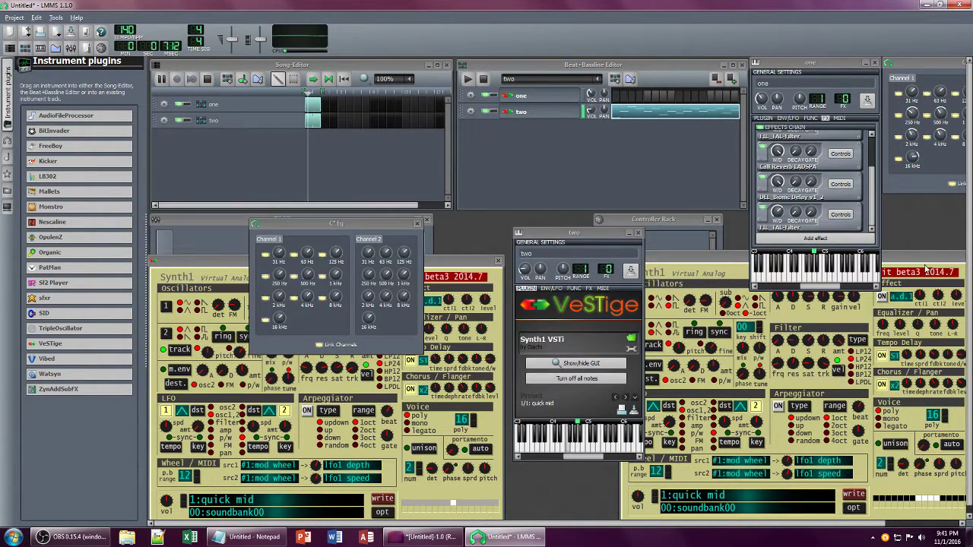
Step: Adjust the amplifier decay and filter resonance in the Synth1 of track "one" and close its window
drag(677, 257, 389, 216)
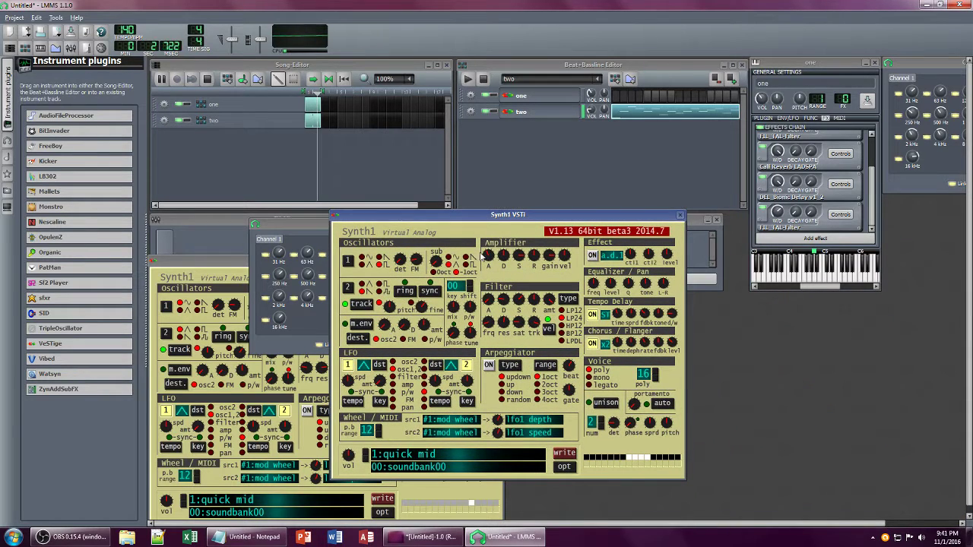
drag(500, 258, 501, 276)
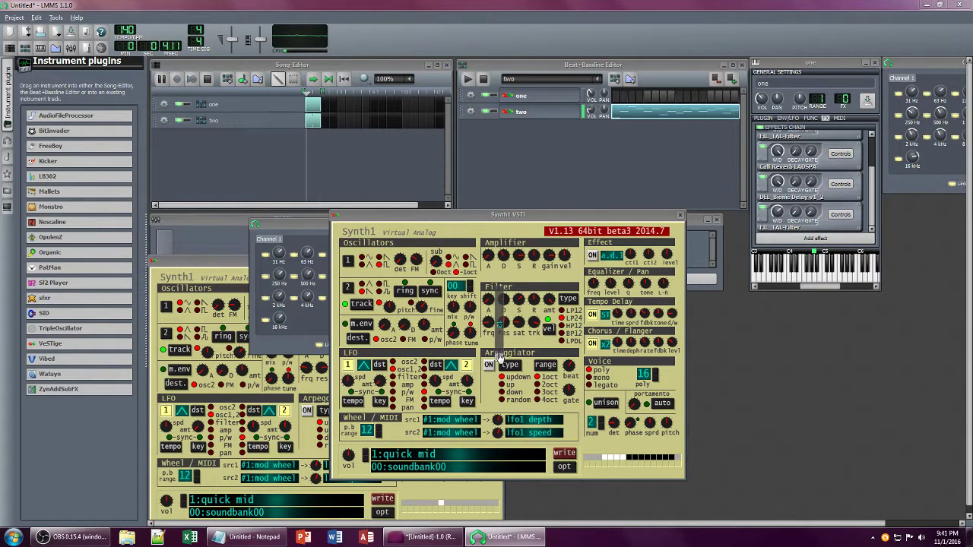
click(681, 216)
Step: Move the Synth1 of track "two" to the middle of the workspace and adjust its amplifier sustain
drag(233, 262, 459, 185)
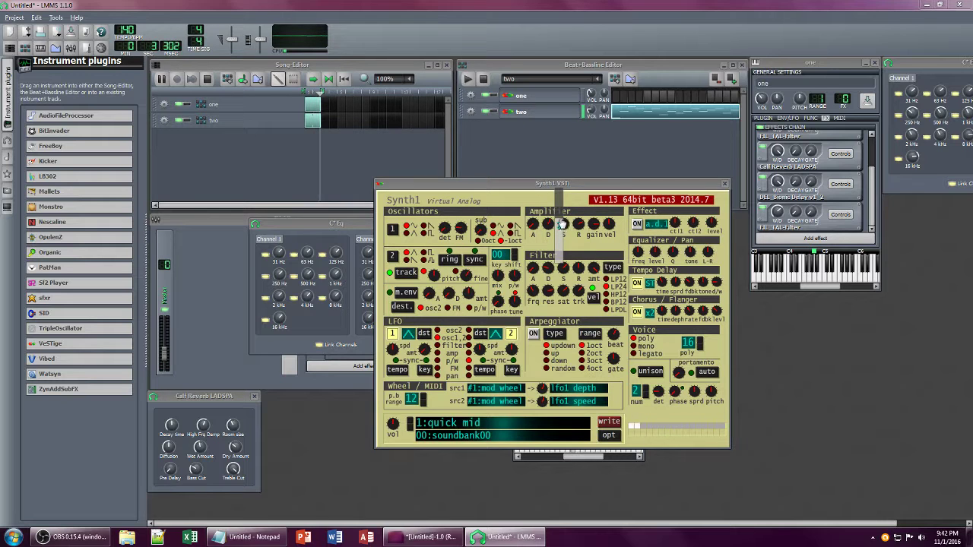
drag(561, 222, 560, 214)
click(547, 110)
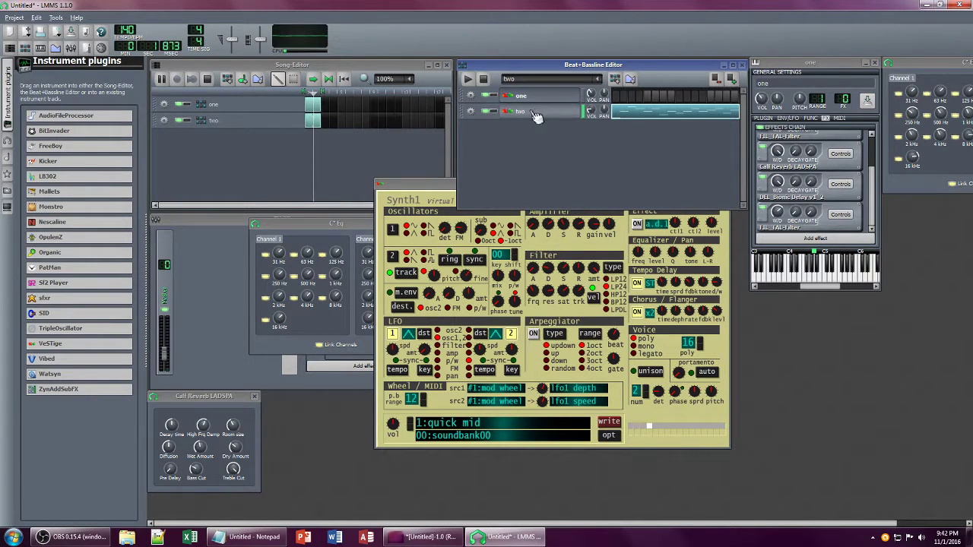
Step: Lower the wet levels of the TAL-Filter and Calf Reverb in the effects chain of track "two"
click(589, 288)
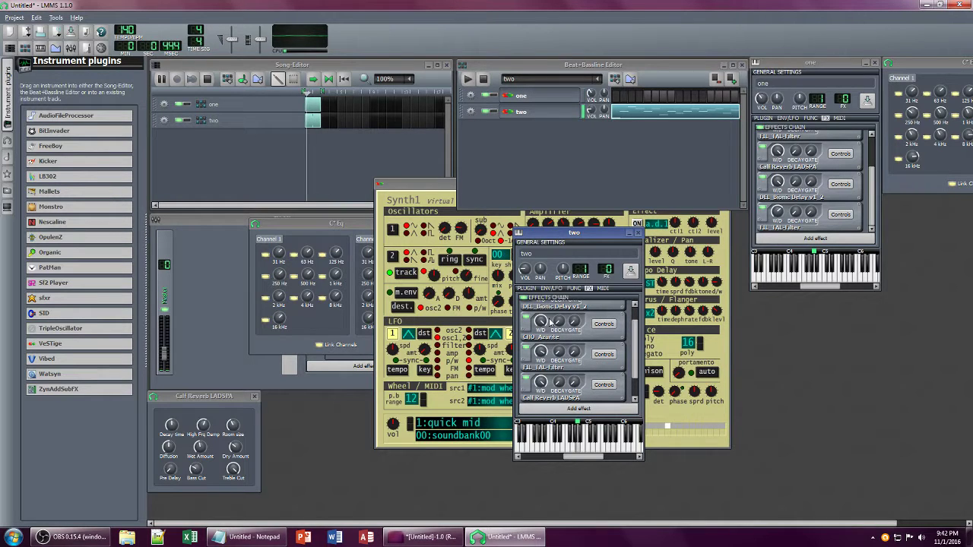
mouse_move(541, 353)
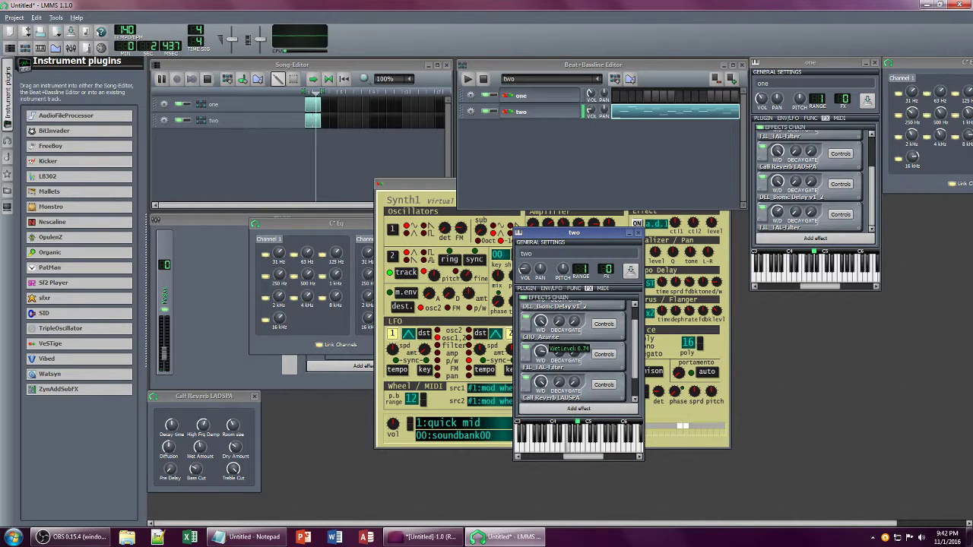
drag(541, 351, 542, 389)
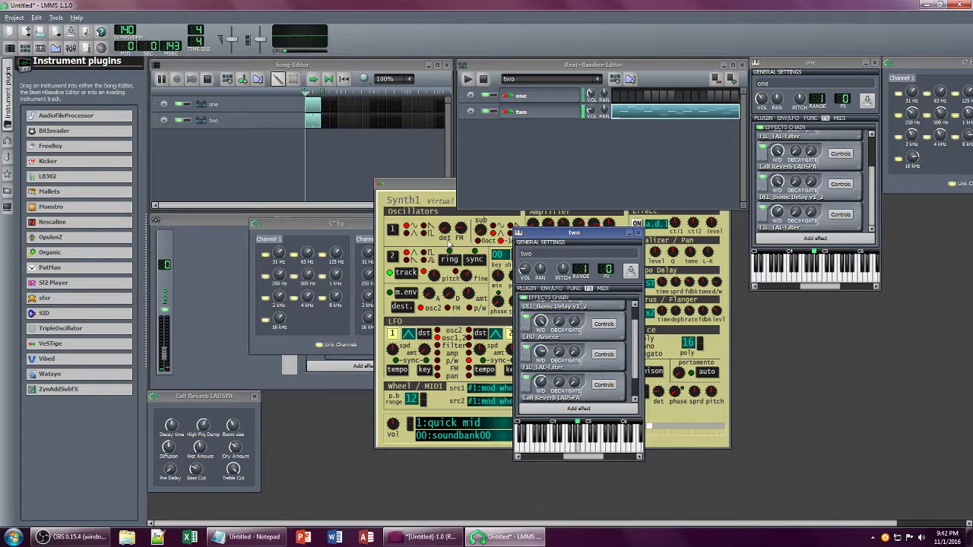
Step: Adjust the filter resonance and saturation in the Synth1 of track "two" and close its window
click(425, 236)
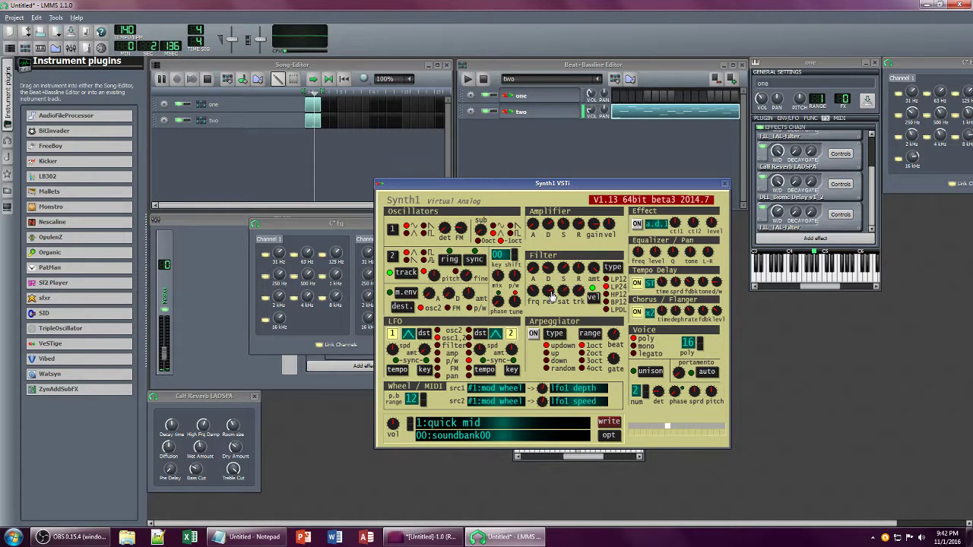
drag(559, 292, 593, 281)
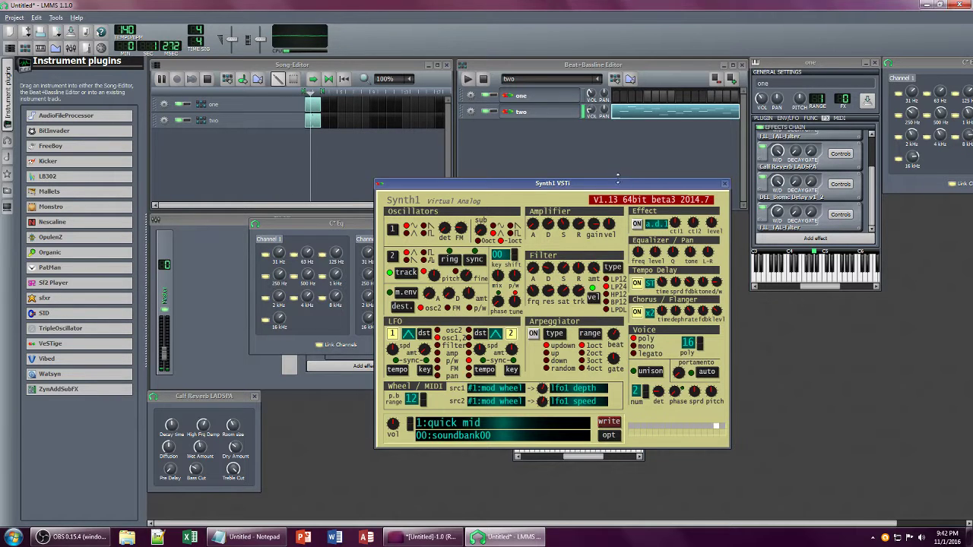
drag(640, 183, 418, 177)
click(500, 177)
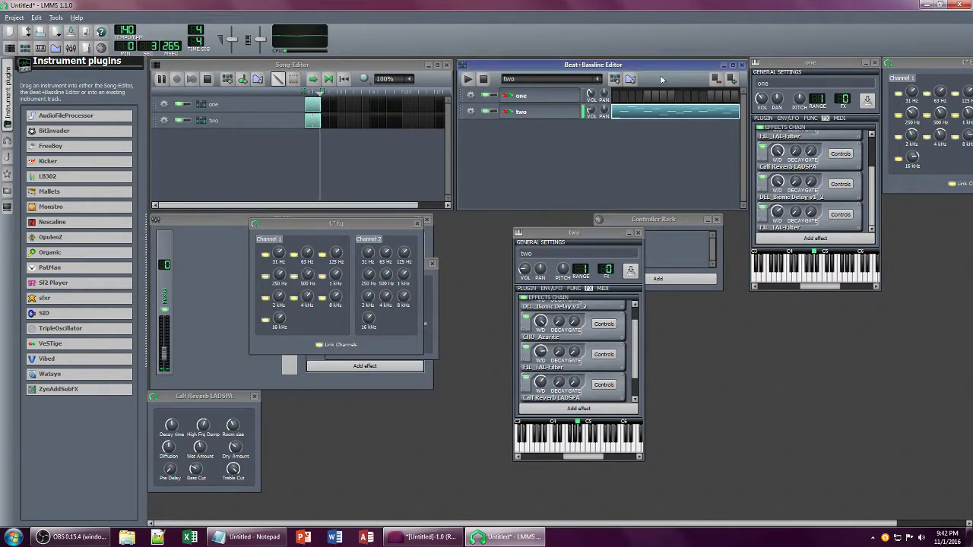
Step: Switch to Notepad, replace its text with "why not add more layers, heh" and minimize it
click(247, 536)
key(ctrl+a)
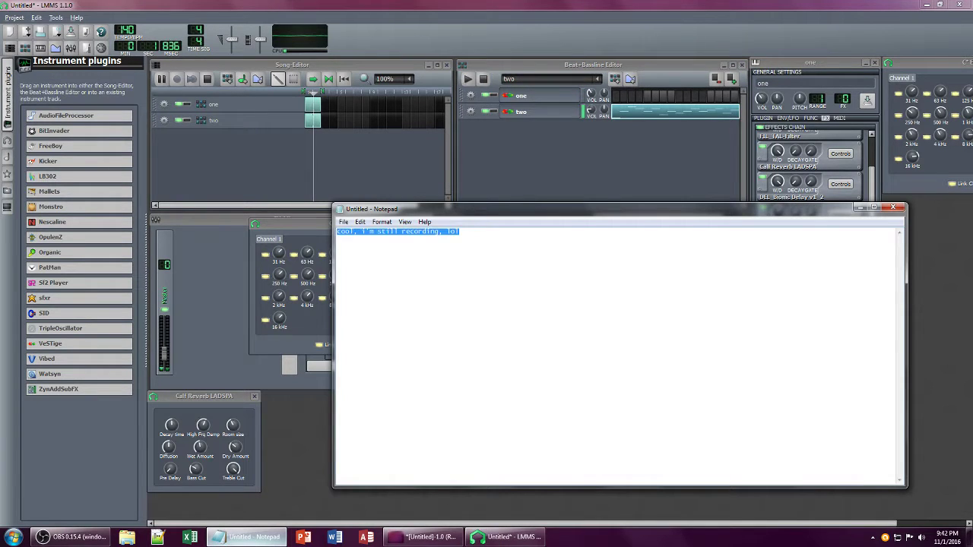
text(why not add more layers, heh)
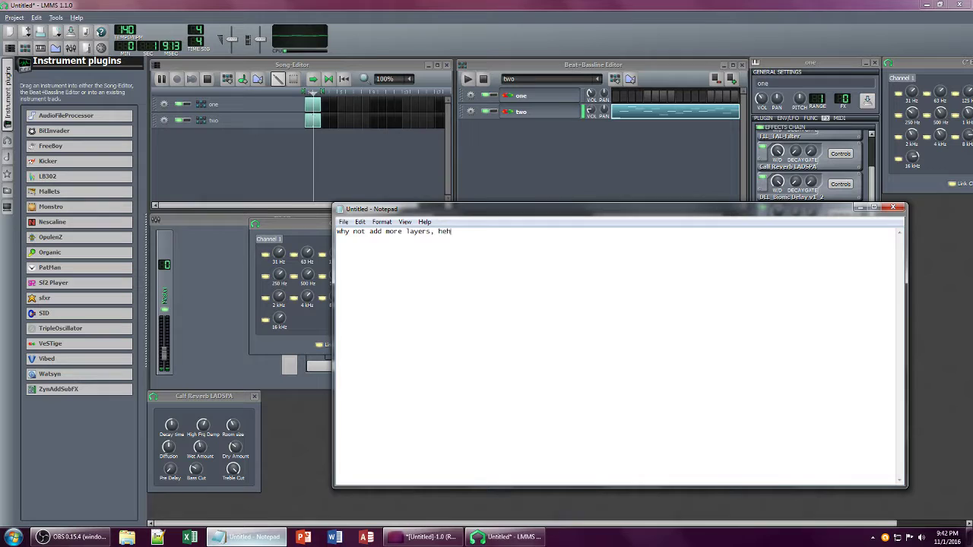
click(247, 536)
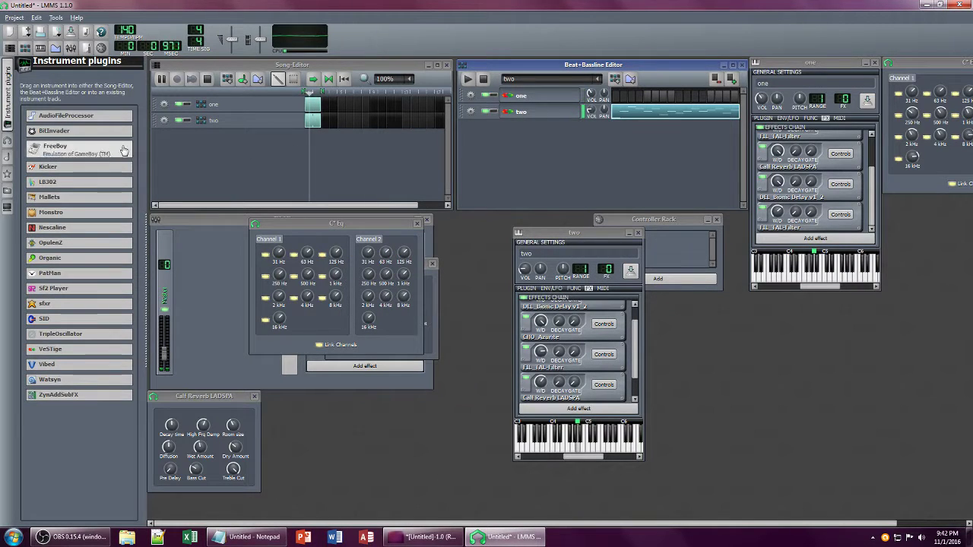
key(alt+Tab)
key(alt+space)
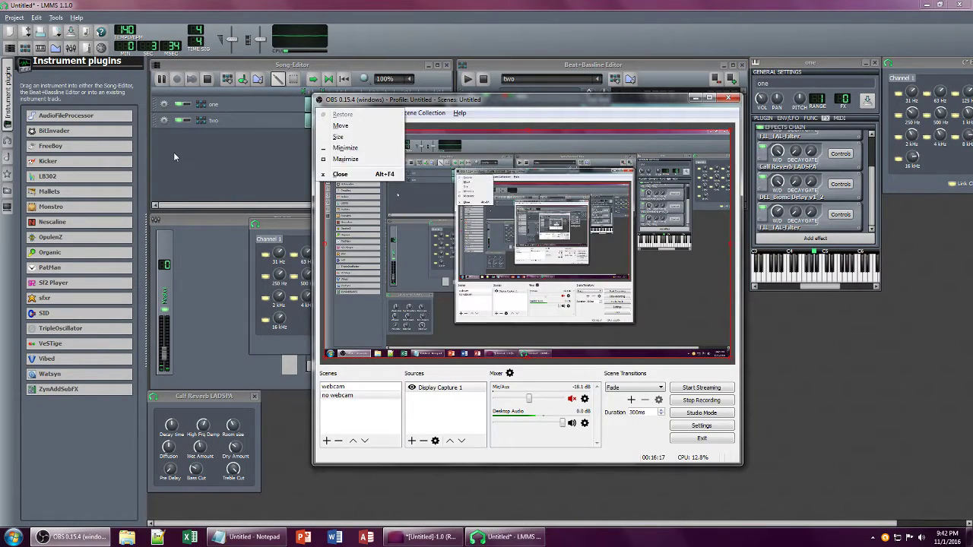
key(n)
Step: Add a new beat/bassline part to the song and rename it "three"
click(616, 80)
double_click(250, 140)
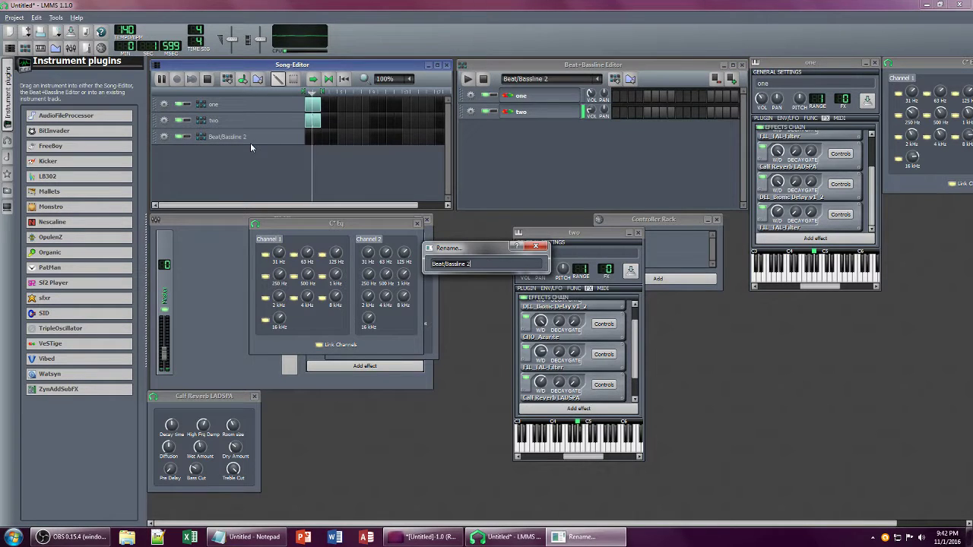
text(three)
key(Return)
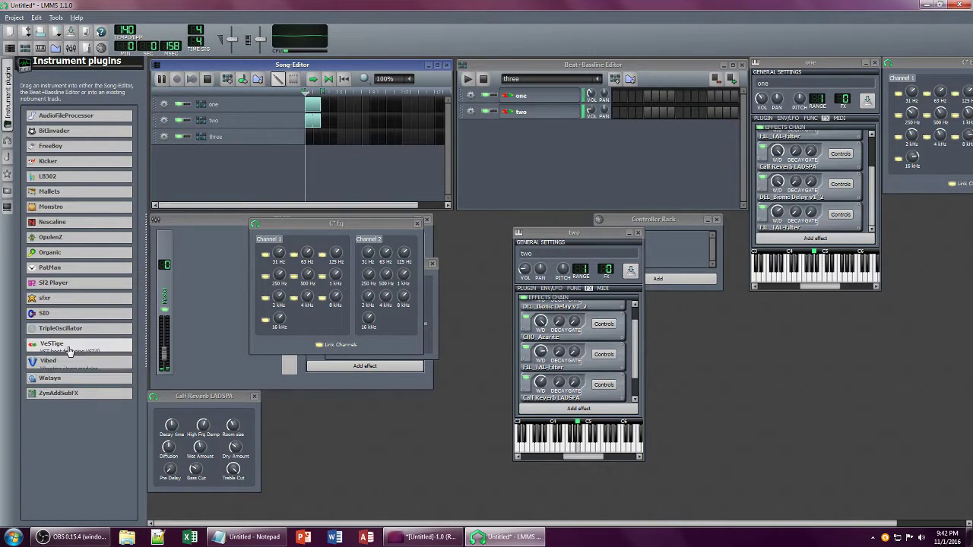
Step: Add a VeSTige instrument track to the Beat+Bassline Editor and rename it "three"
drag(60, 346, 550, 130)
double_click(544, 130)
text(three)
key(Return)
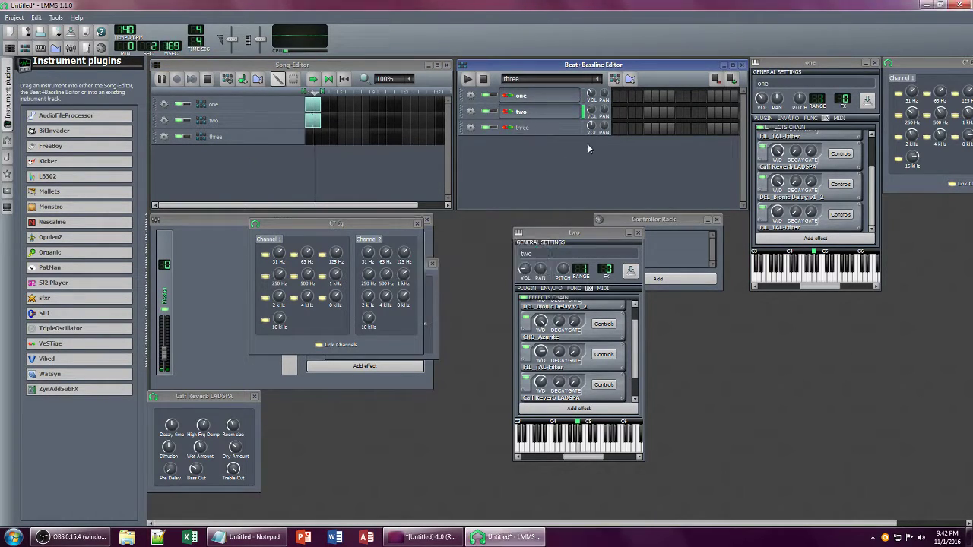
Step: In track "three"'s Piano-Roll, fill the first bar with eighth notes D5, G5, C6, A5, A#5, G5, A5 and C6
double_click(627, 134)
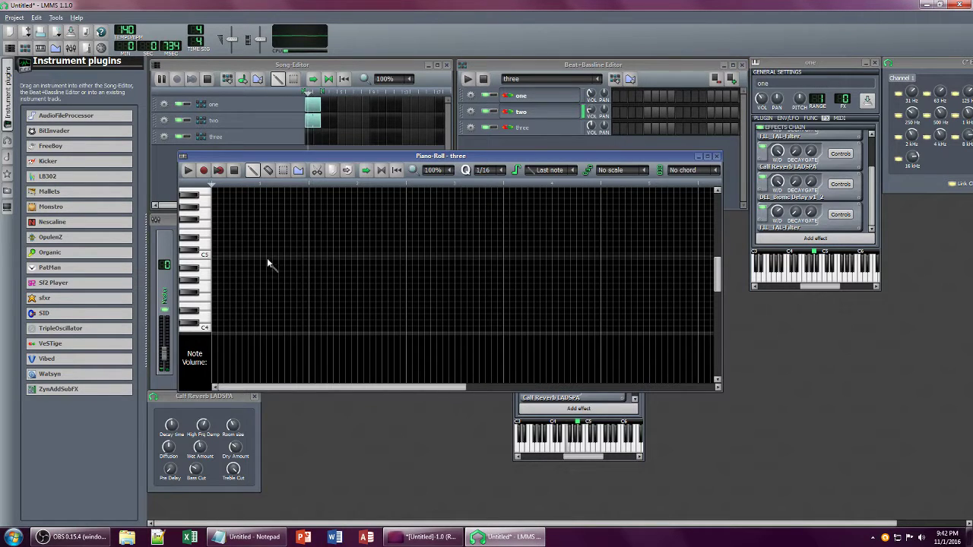
click(214, 243)
scroll(217, 243, up, 2)
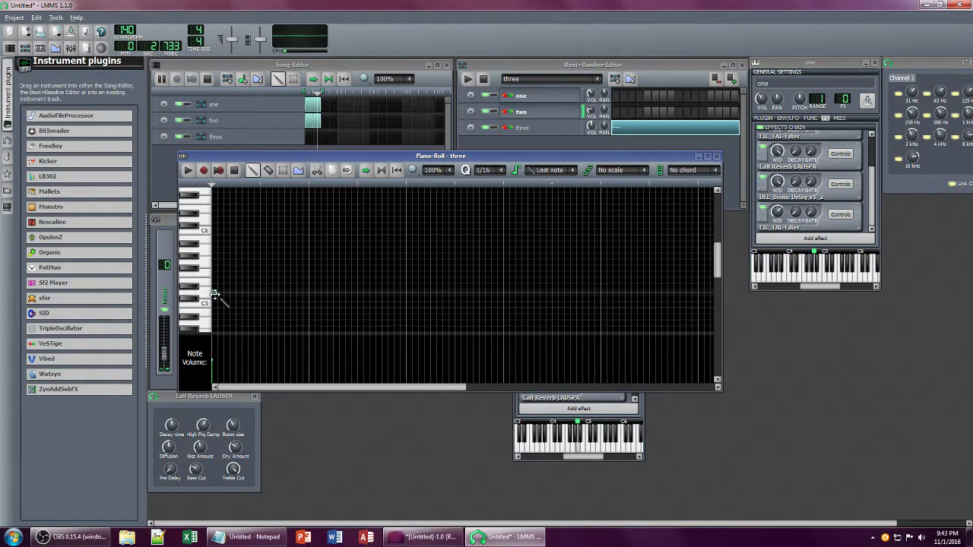
click(218, 294)
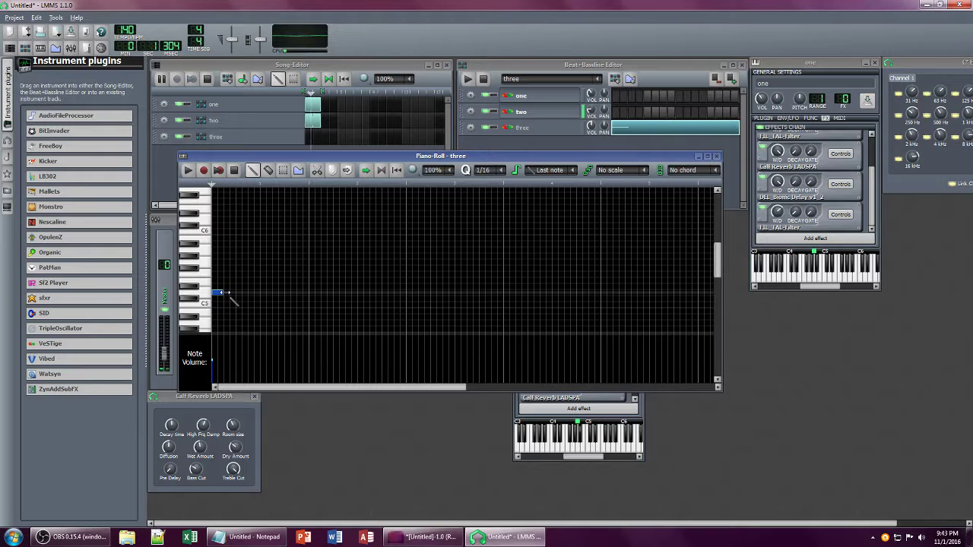
click(226, 263)
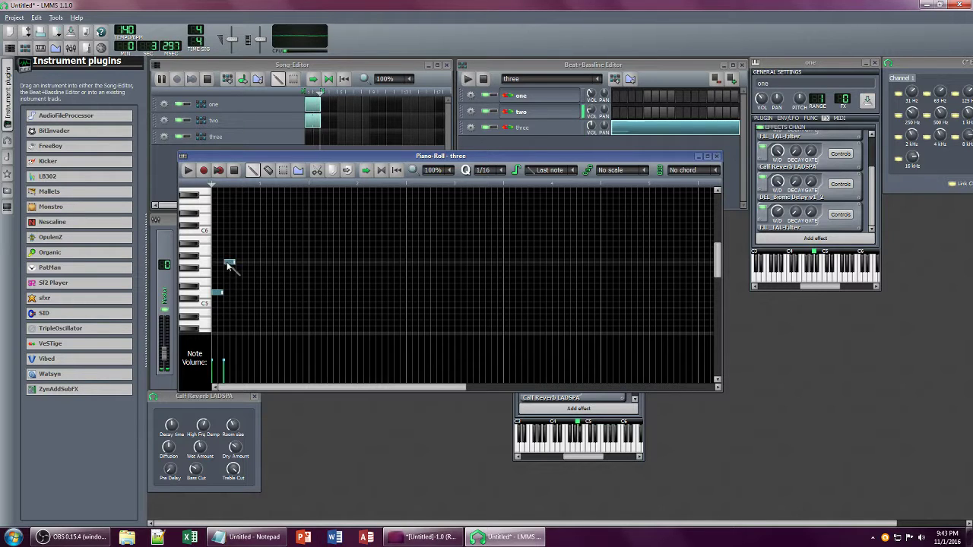
click(239, 232)
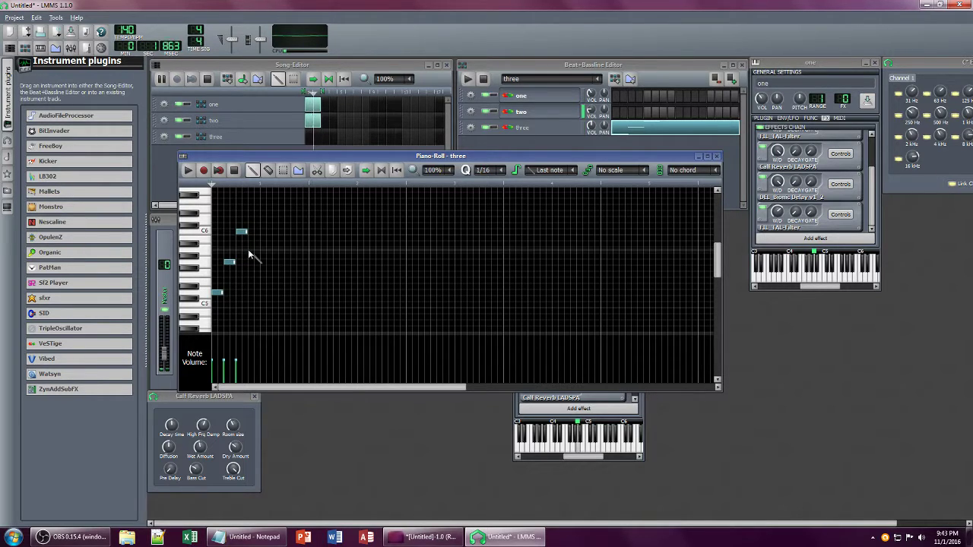
click(249, 249)
click(262, 244)
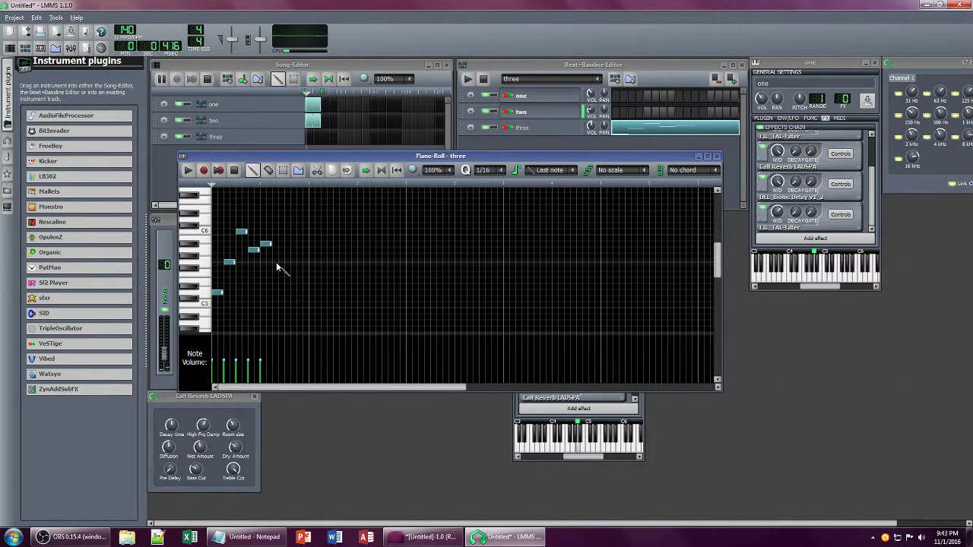
click(275, 263)
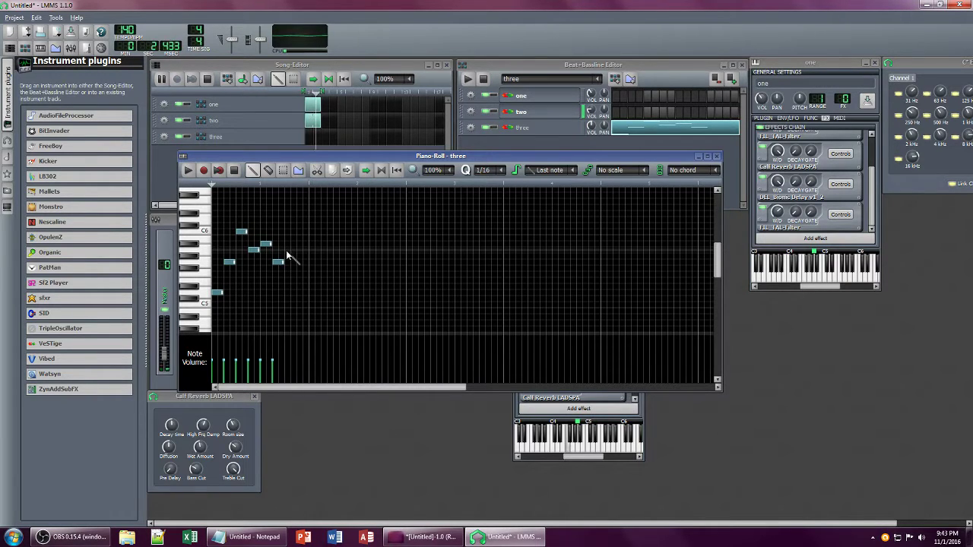
click(287, 251)
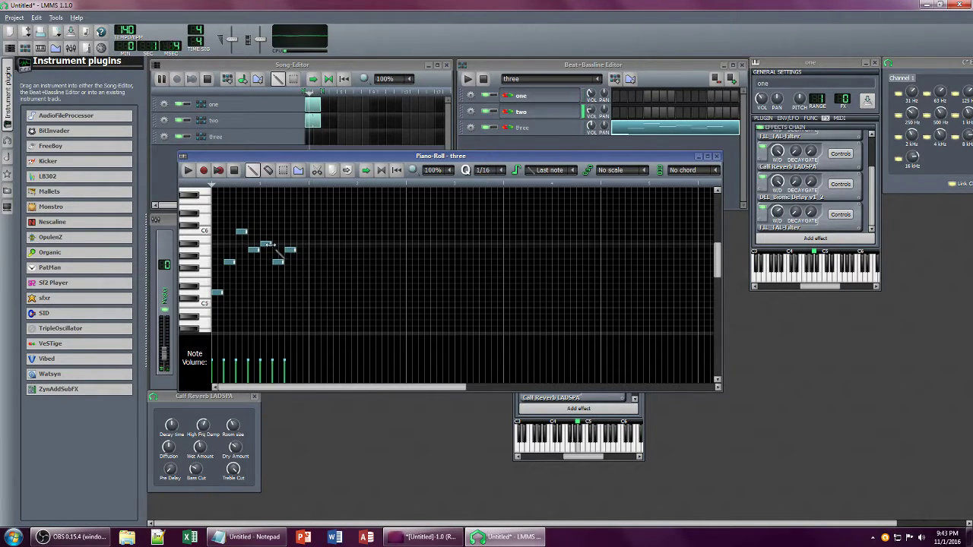
click(302, 231)
Step: Fill the second bar with eighth notes A#5, A5, A#5, G5, A#5, C6, D6 and A#5, and place part "three" at the song's start
click(312, 243)
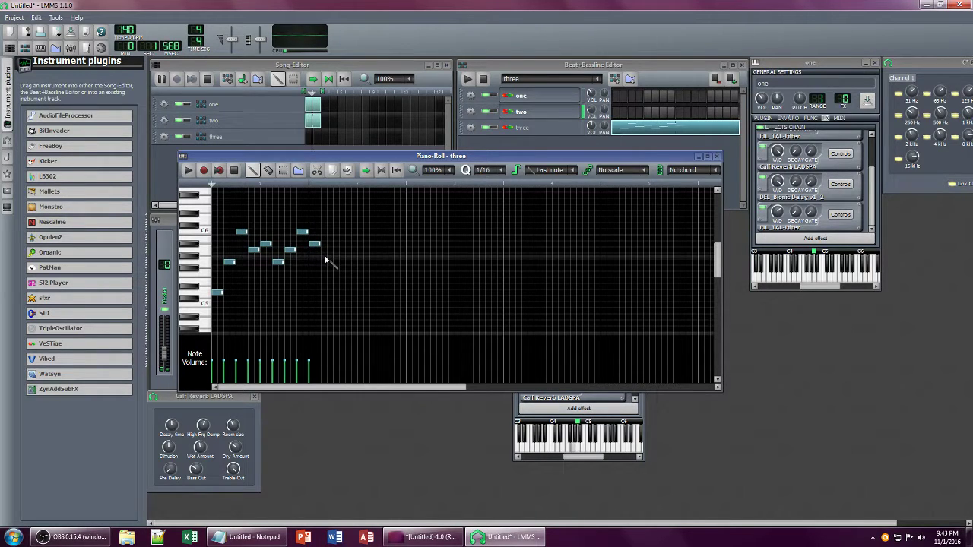
click(324, 250)
click(336, 244)
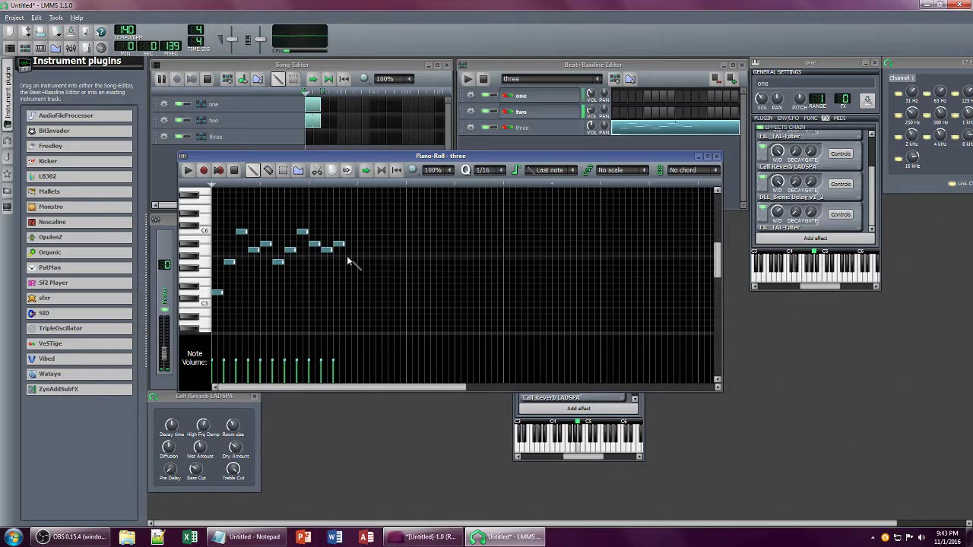
click(348, 262)
click(360, 243)
click(372, 231)
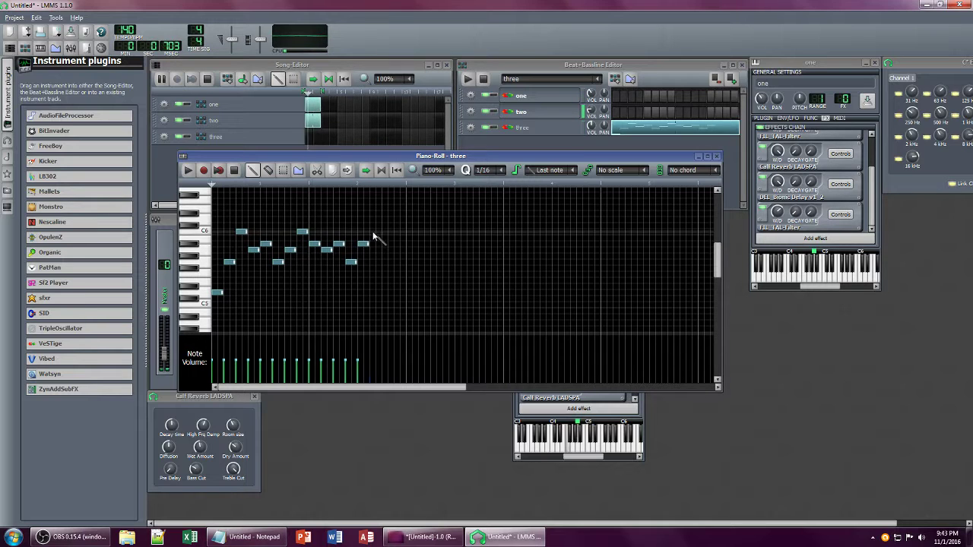
click(384, 219)
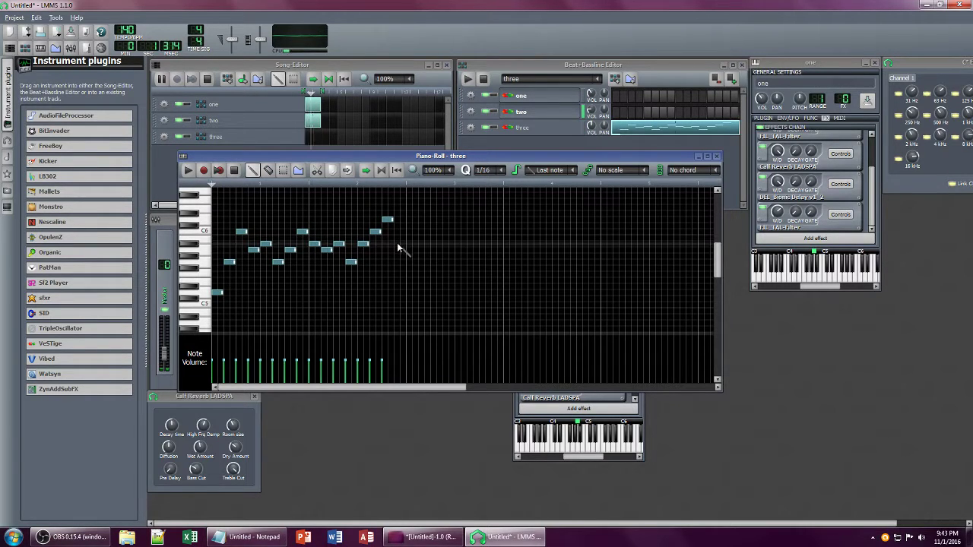
click(396, 244)
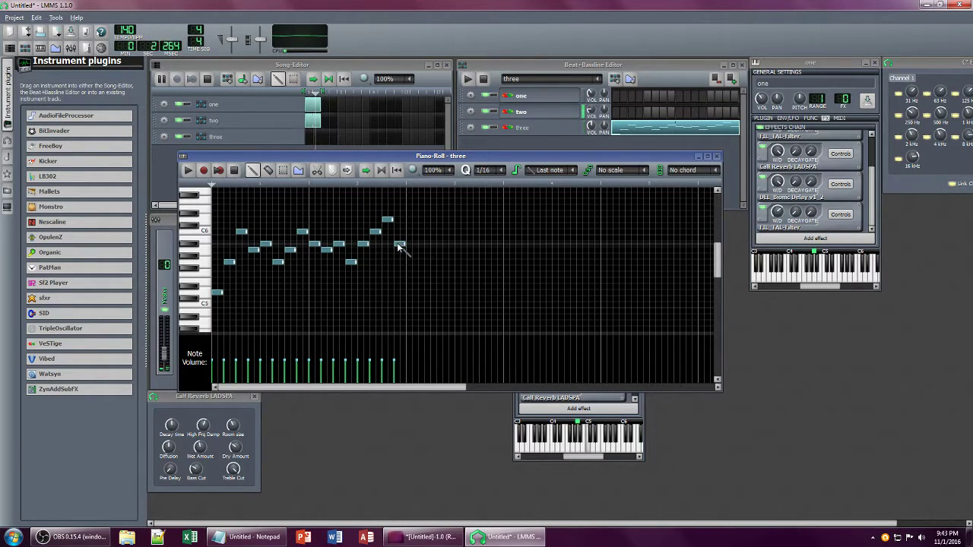
click(309, 140)
Step: Load Synth1 VST64.dll from the Instruments/Synths/Synth1 folder into the VeSTige of track "three"
click(563, 131)
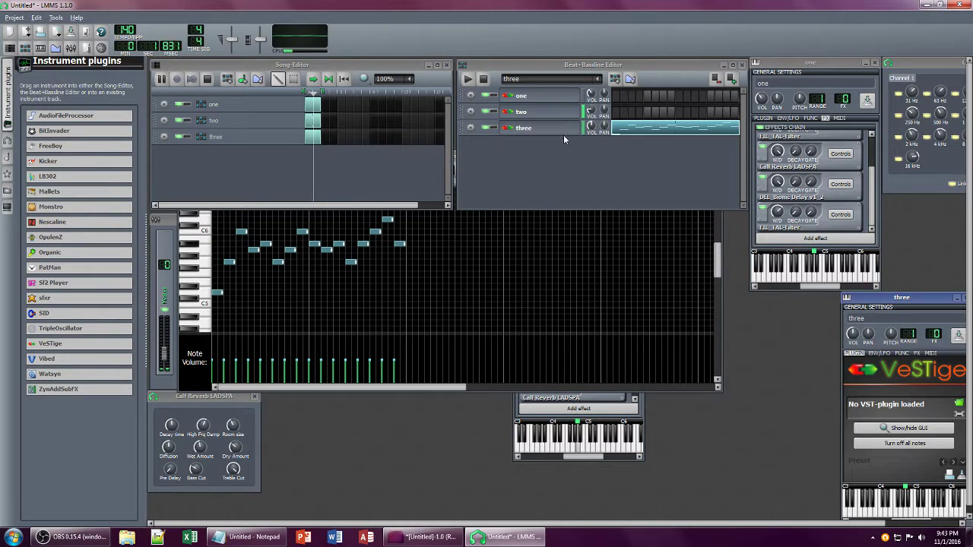
click(959, 403)
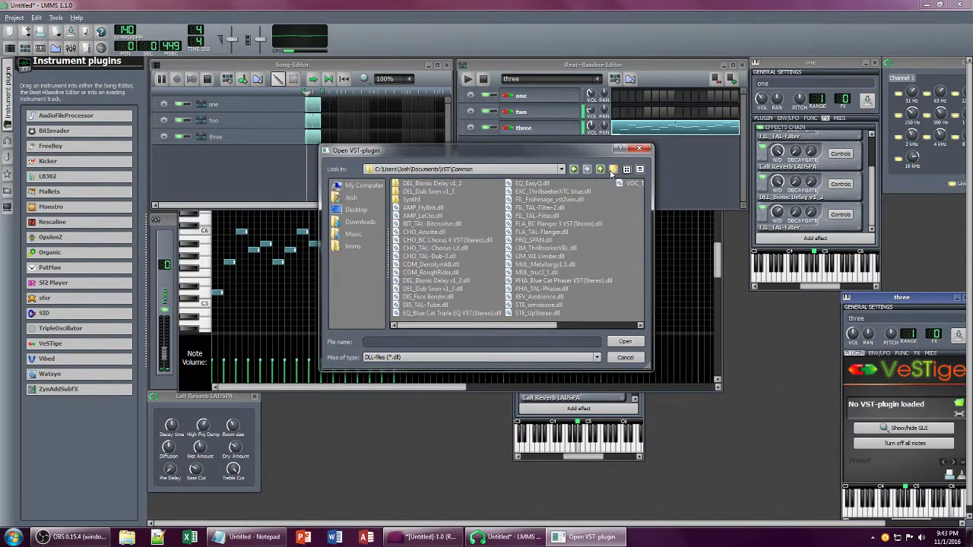
double_click(420, 200)
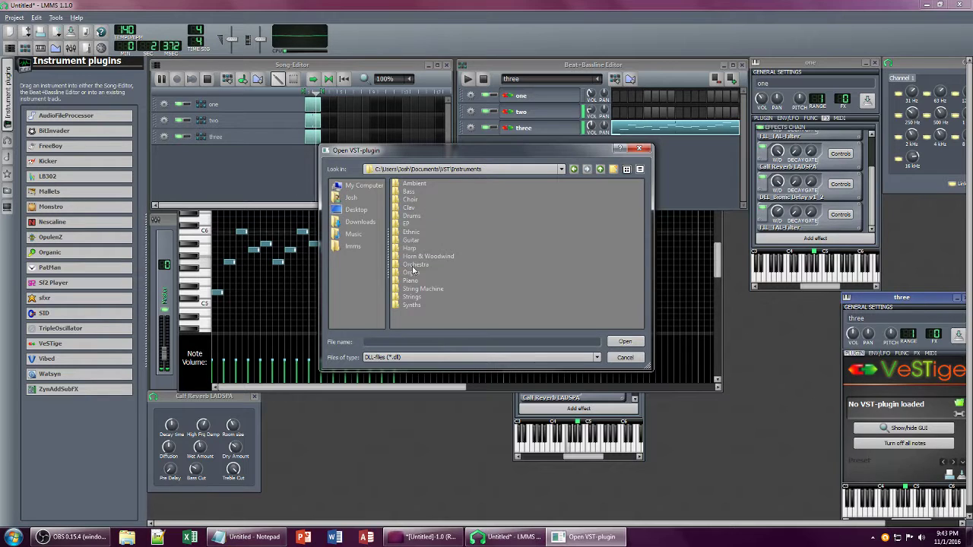
click(411, 305)
double_click(411, 305)
double_click(478, 185)
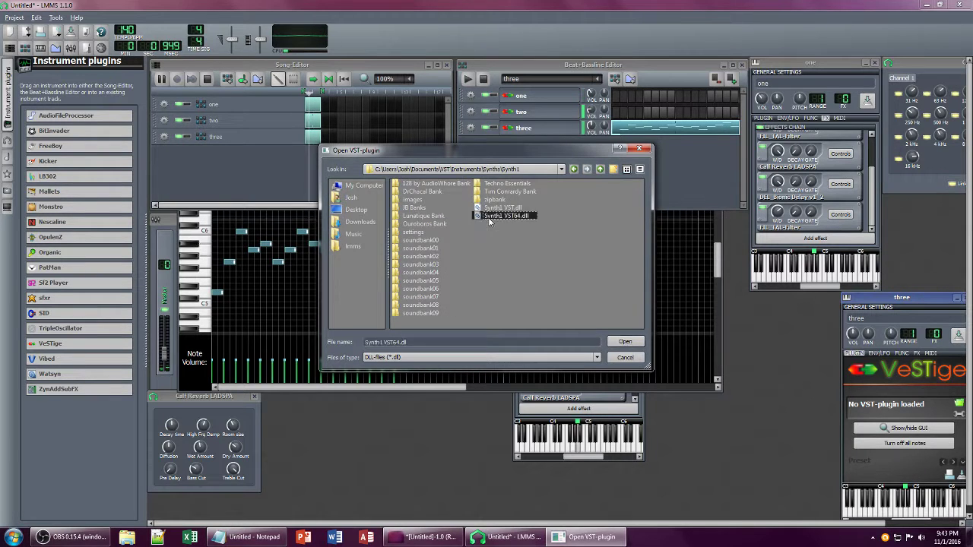
Step: Lower the volume of track "three" and adjust the filter resonance and filter envelope decay in its Synth1
click(590, 126)
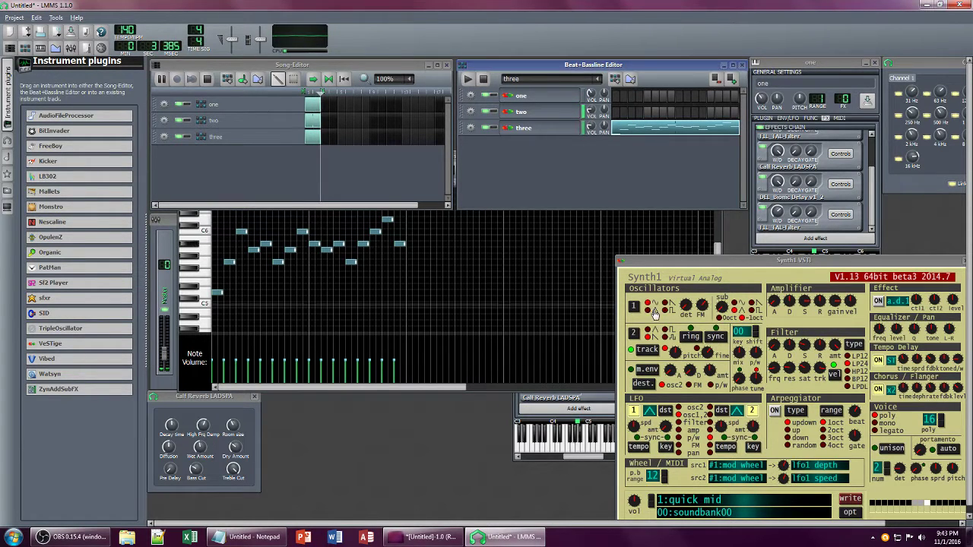
drag(788, 370, 819, 381)
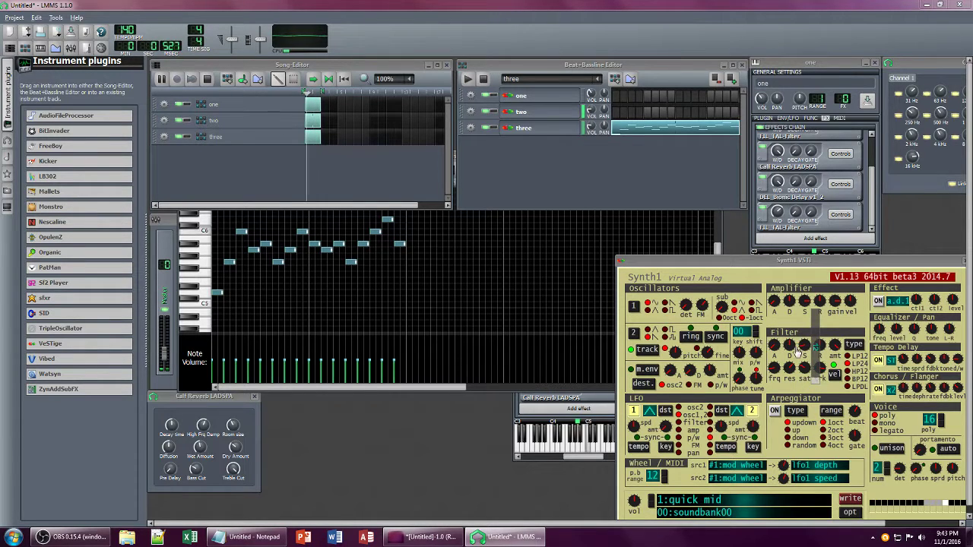
drag(791, 344, 805, 361)
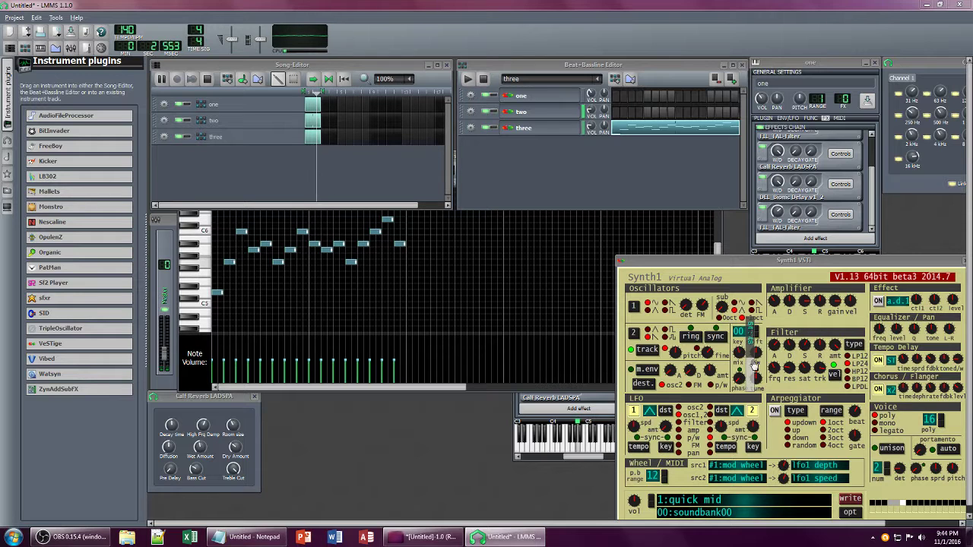
Step: Enable oscillator sync and adjust the filter release and saturation in the Synth1 of track "three"
click(715, 334)
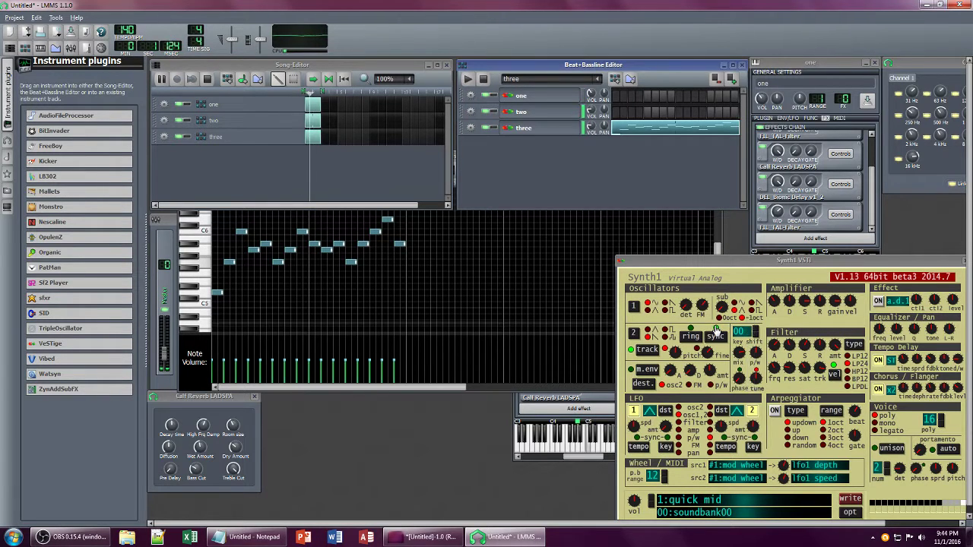
drag(818, 347, 818, 333)
drag(803, 372, 803, 371)
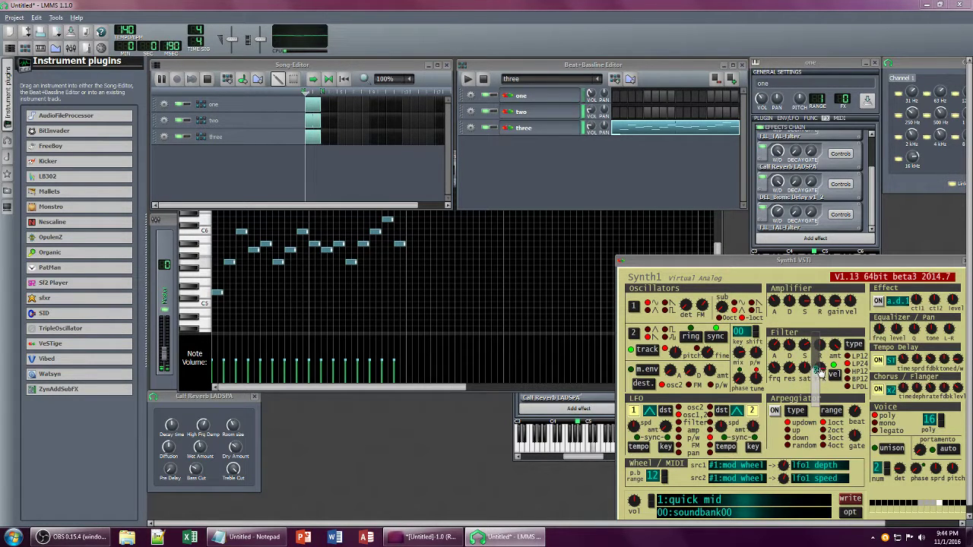
Step: Toggle oscillator ring modulation and adjust the amplifier decay in the Synth1 of track "three"
click(691, 337)
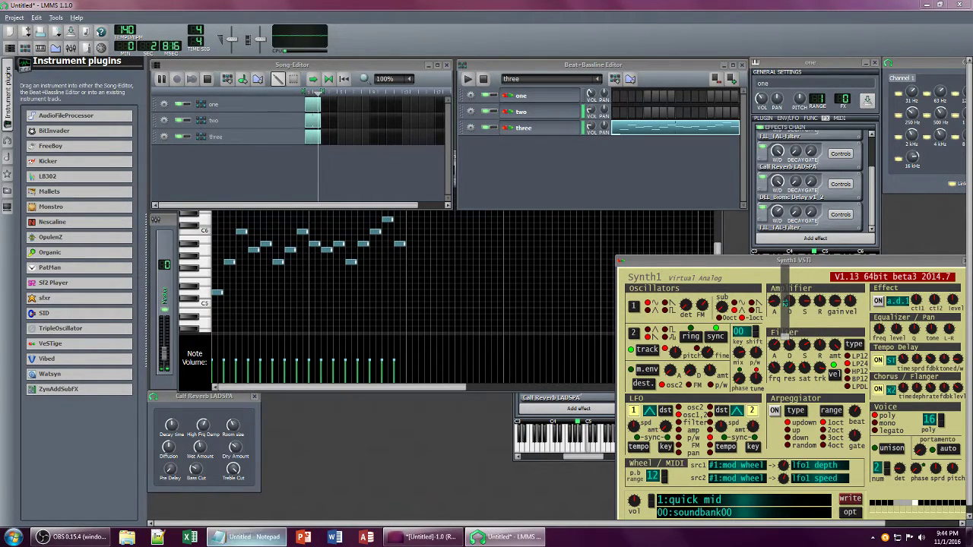
Step: Replace the Notepad note with "well, i didn't mean to do that, but that's way better than whatever it is that i was going to do, lol"
click(247, 536)
key(ctrl+a)
text(we l, i )
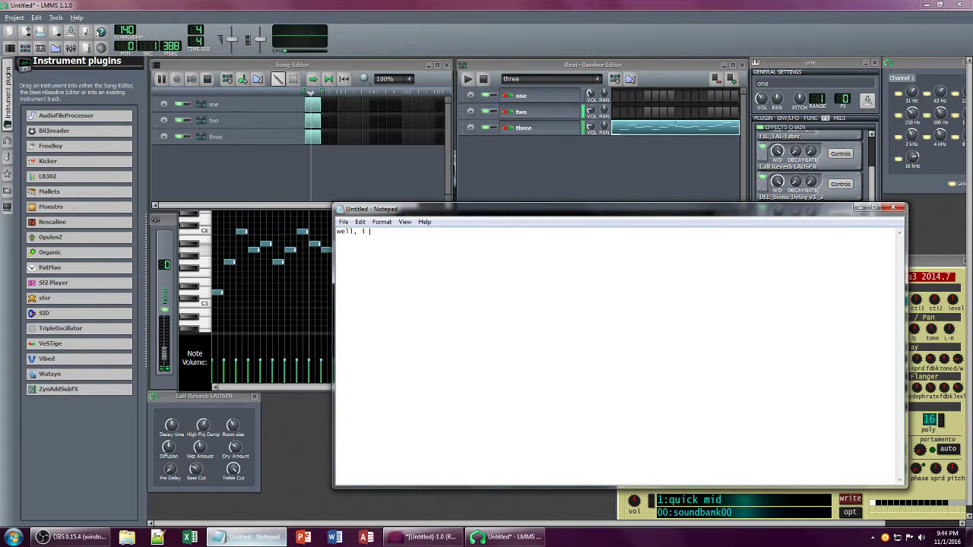
text(didn't mean to do that, but )
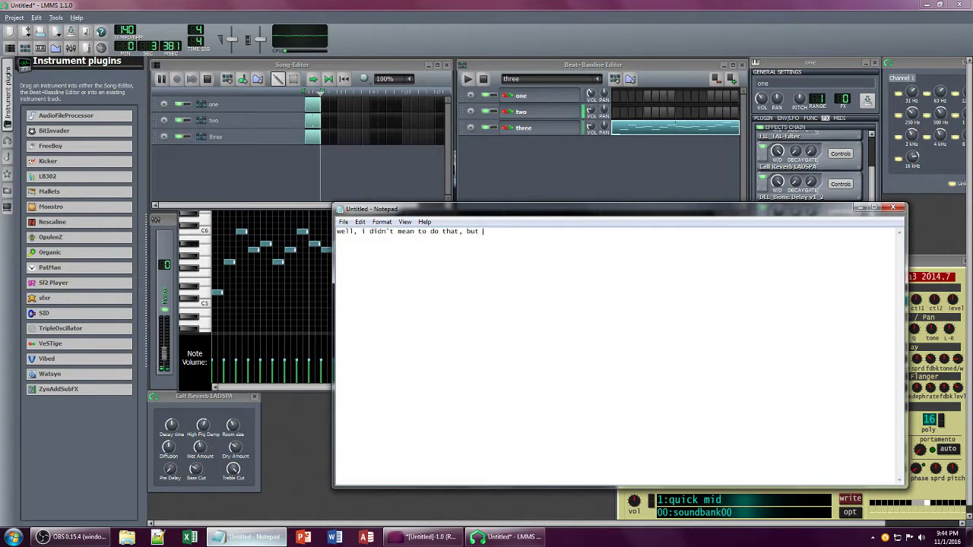
text(that's way bette)
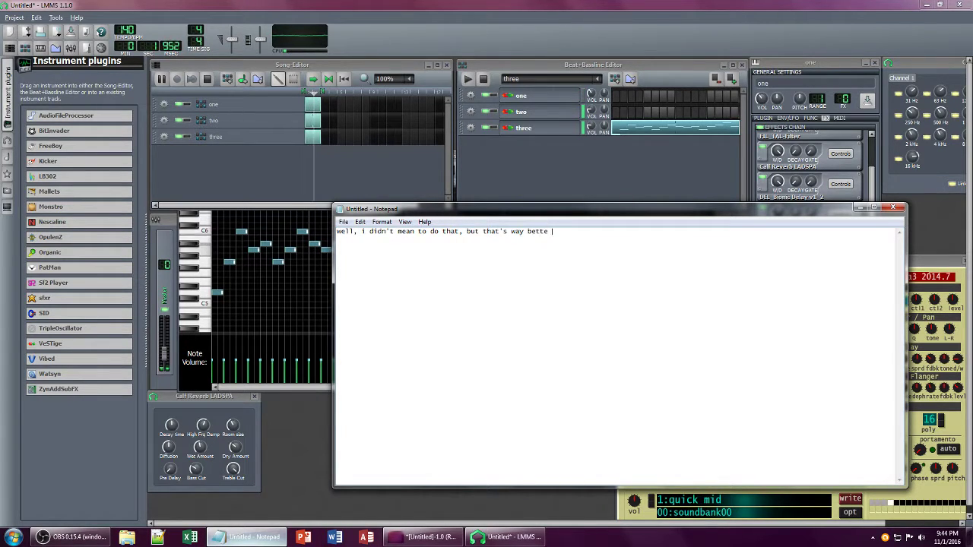
text(r than whateve)
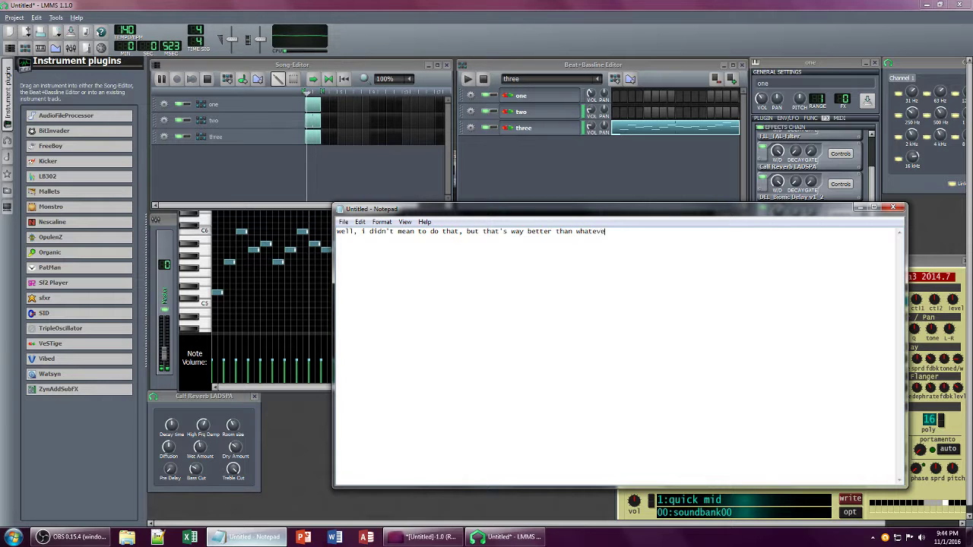
text(r it is that i was going to do)
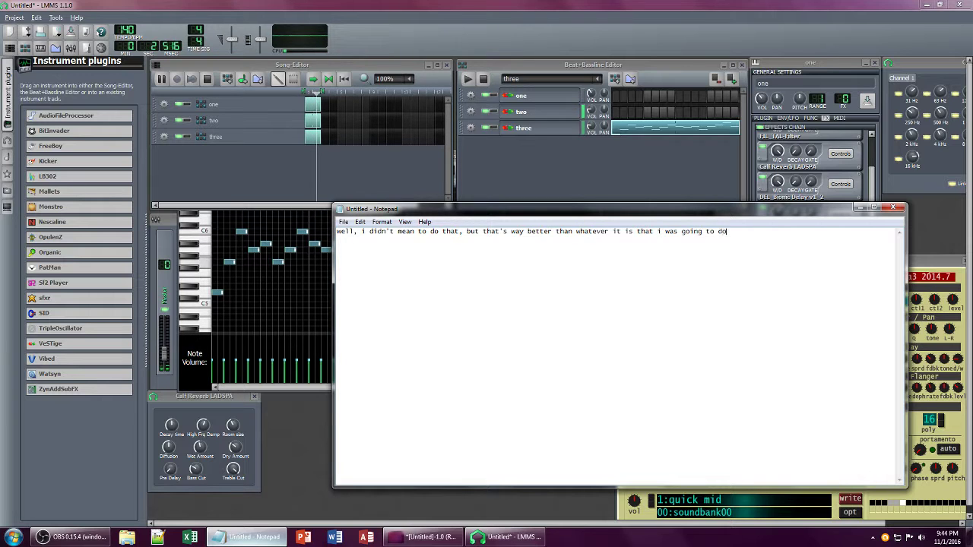
text(, lol)
click(577, 158)
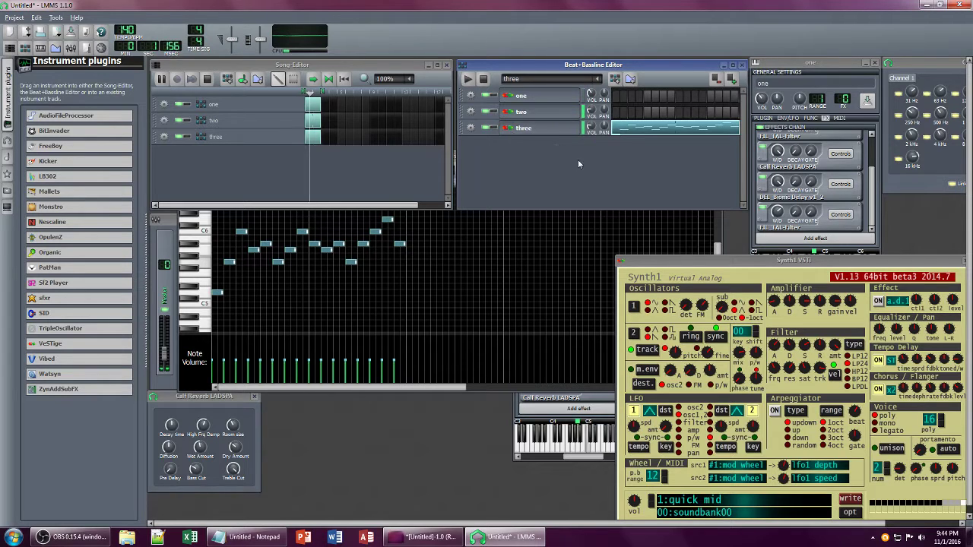
Step: Close the C* Eq window and reposition the Synth1 window of track "three" to clear the workspace
click(874, 62)
drag(917, 61, 760, 89)
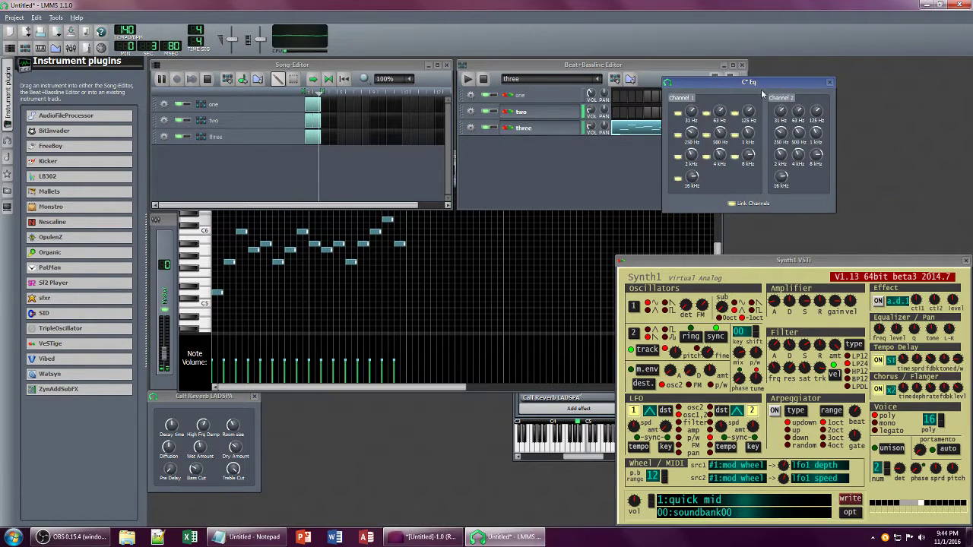
click(829, 82)
click(869, 266)
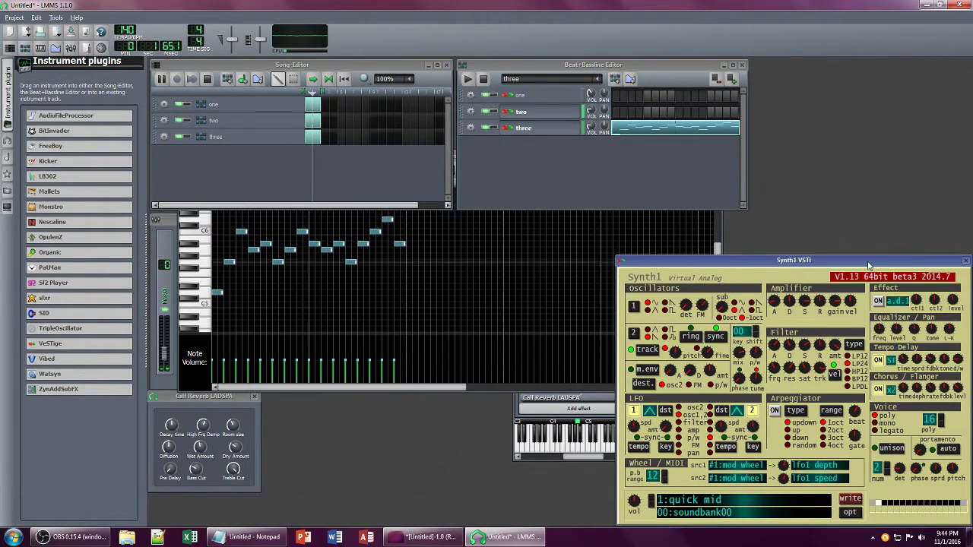
Step: Transpose all notes of the track "three" melody down one octave in the Piano-Roll
click(539, 131)
double_click(664, 131)
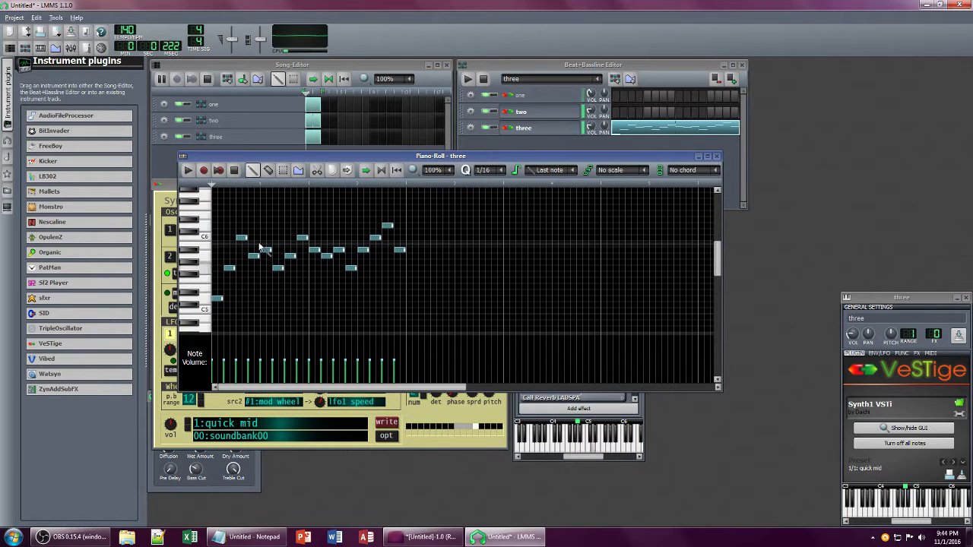
scroll(228, 239, down, 3)
key(ctrl+a)
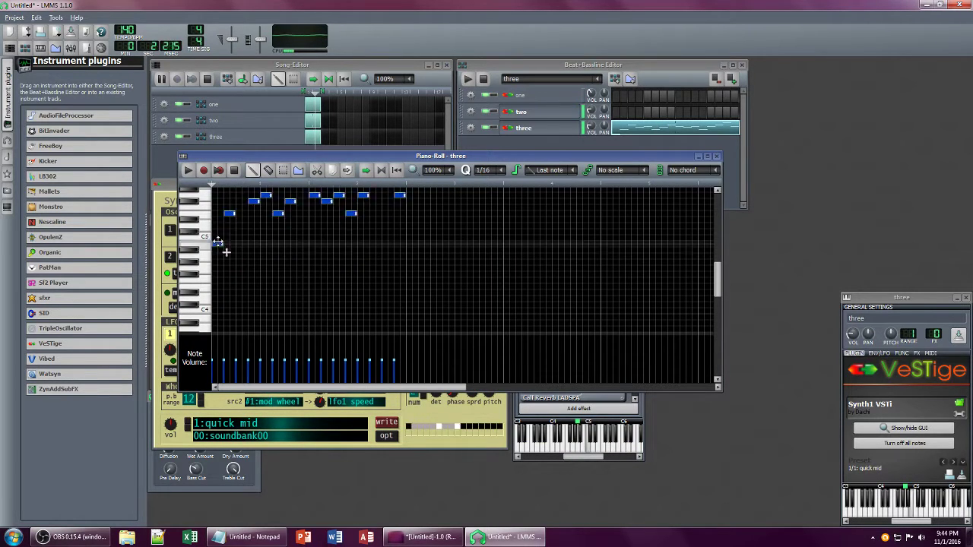
key(Down)
key(Down)
key(Down)
key(Down)
key(Down)
key(Down)
key(Down)
key(Down)
key(Down)
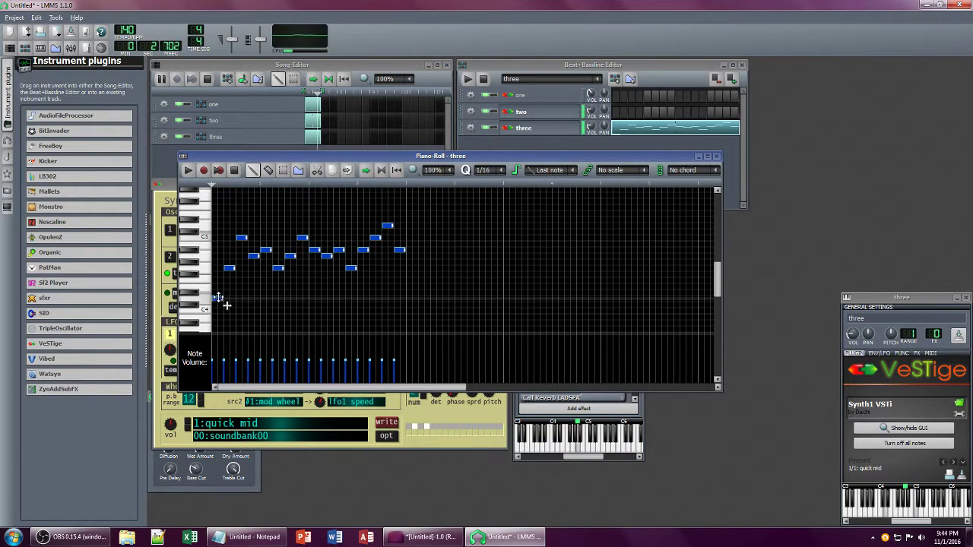
Step: Change the oscillator 2 waveform and adjust the filter resonance and key tracking in the Synth1 of track "three"
click(172, 186)
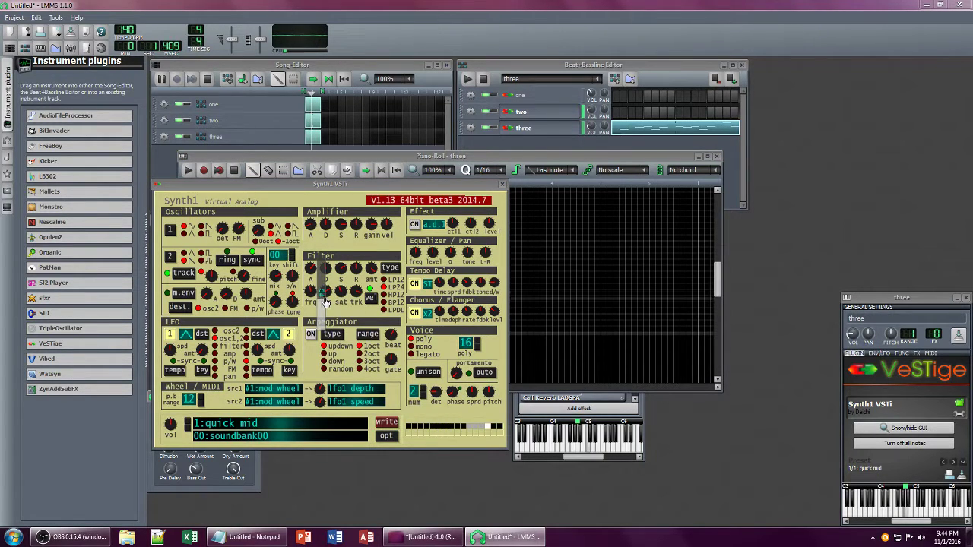
click(203, 254)
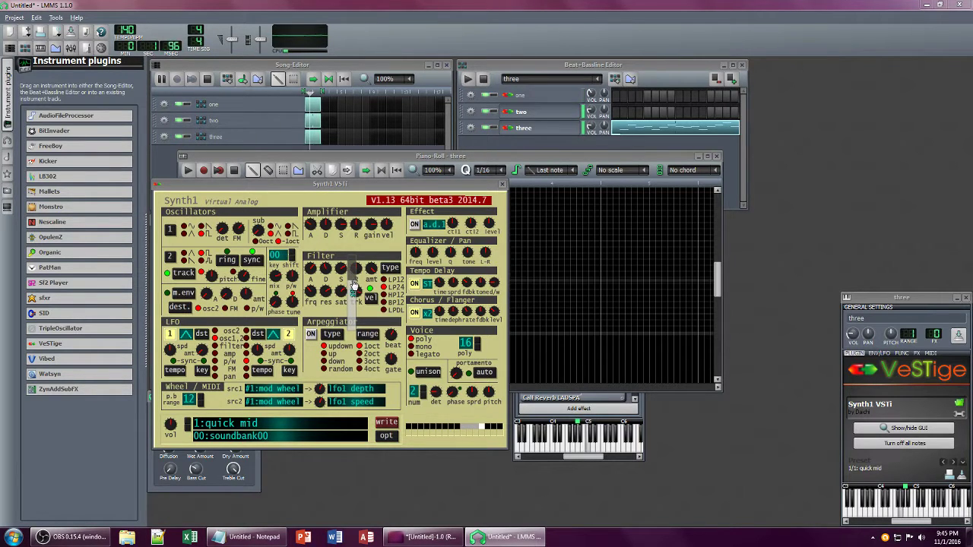
Step: Add the DIS_Face Bender effect to the effects chain of track "three" and switch it to Stereo
click(524, 129)
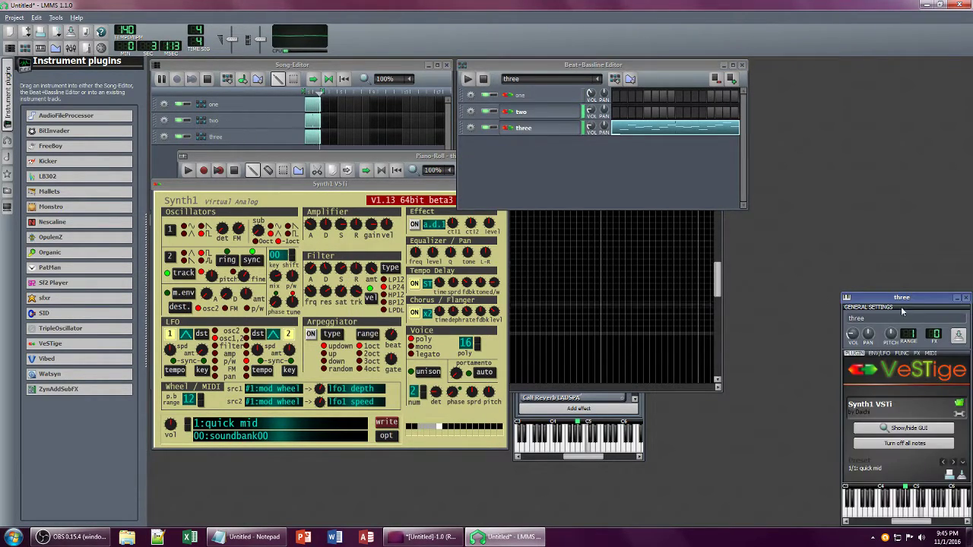
drag(901, 297, 494, 204)
click(510, 259)
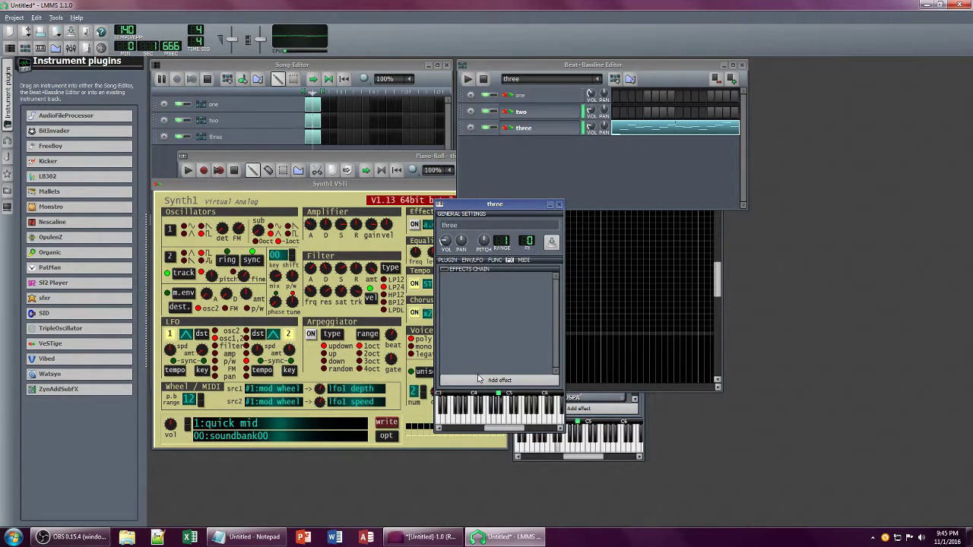
click(483, 379)
text(foce)
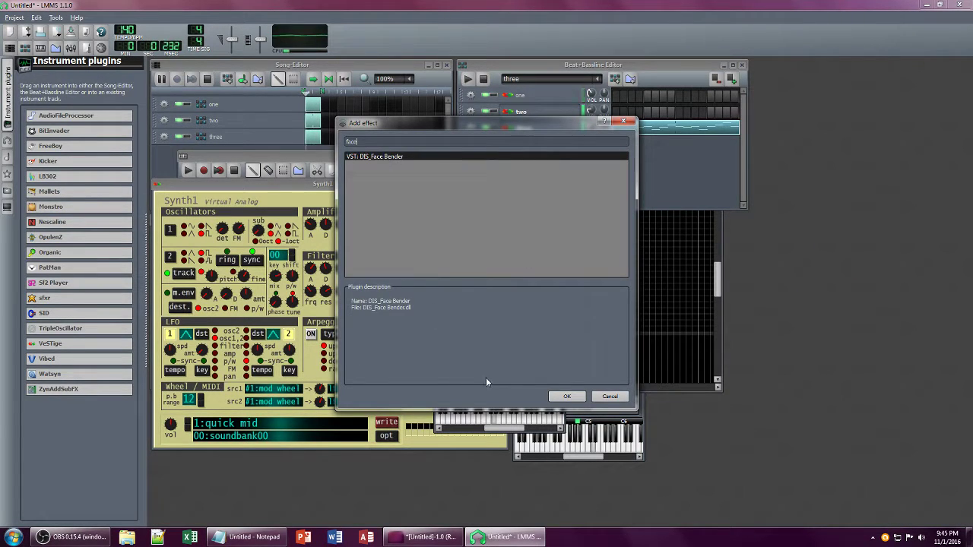
key(Return)
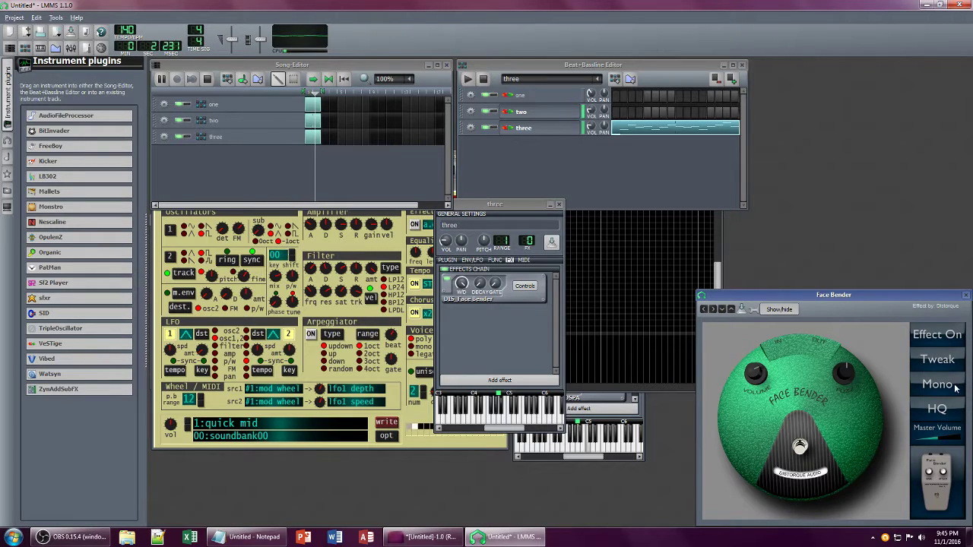
click(936, 384)
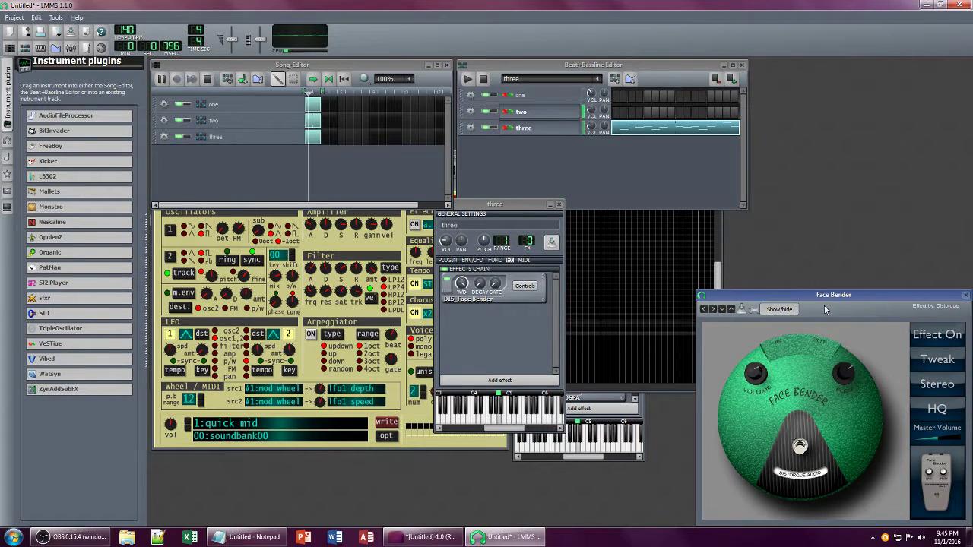
drag(839, 310, 720, 223)
Step: Set the Face Bender wet level to about 0.83 and adjust the filter key tracking and resonance in Synth1
click(458, 284)
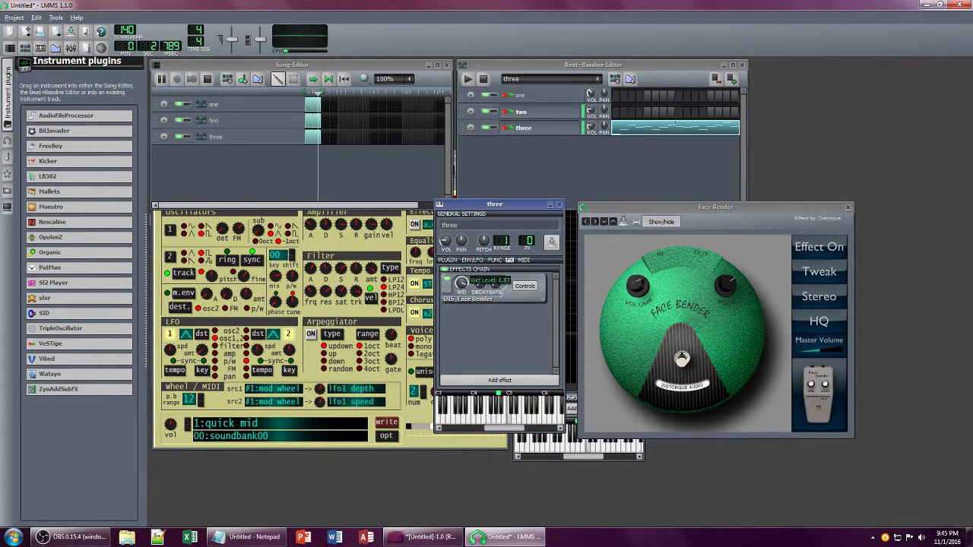
drag(356, 291, 352, 321)
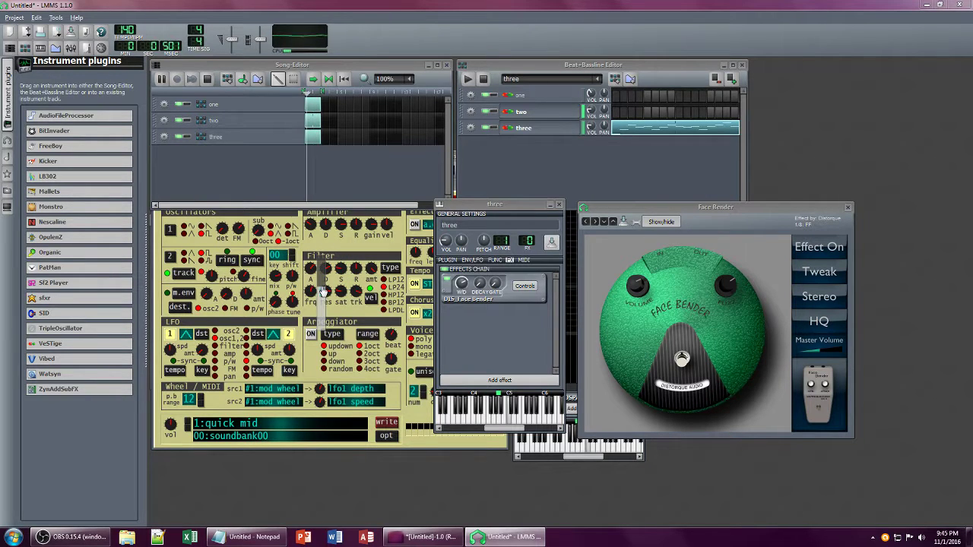
Step: Add the CHO_Azurite chorus to the effects chain of track "three", switch it to Stereo and close its window
click(488, 380)
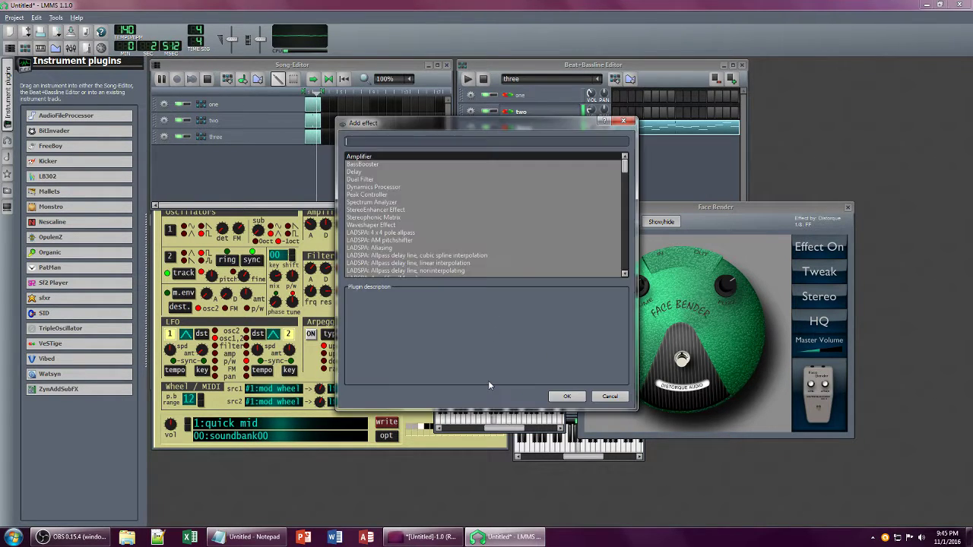
text(azu)
click(568, 397)
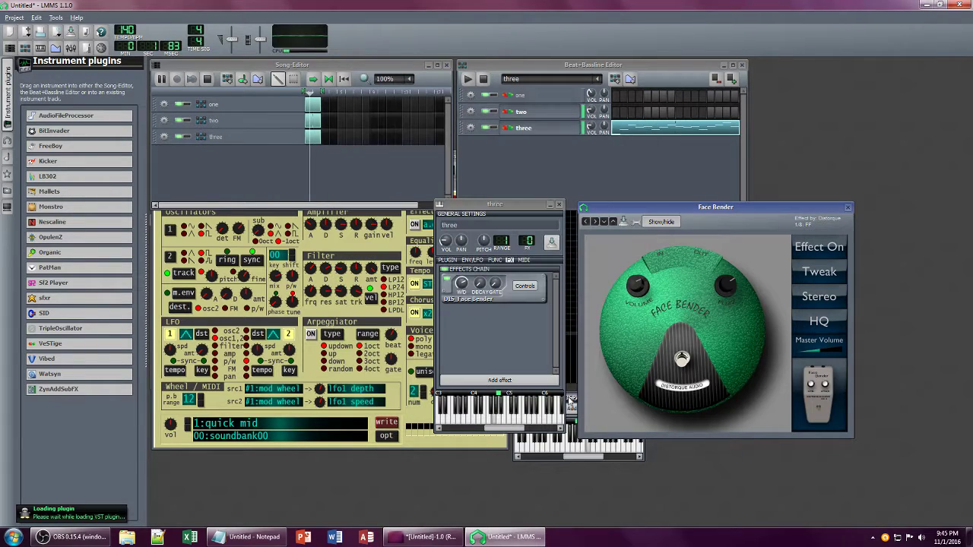
drag(718, 382, 390, 276)
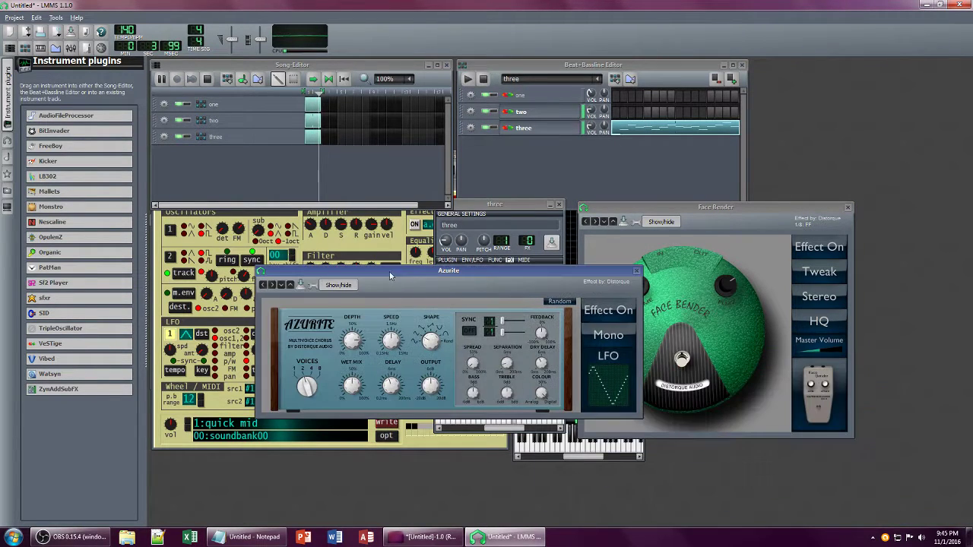
click(624, 339)
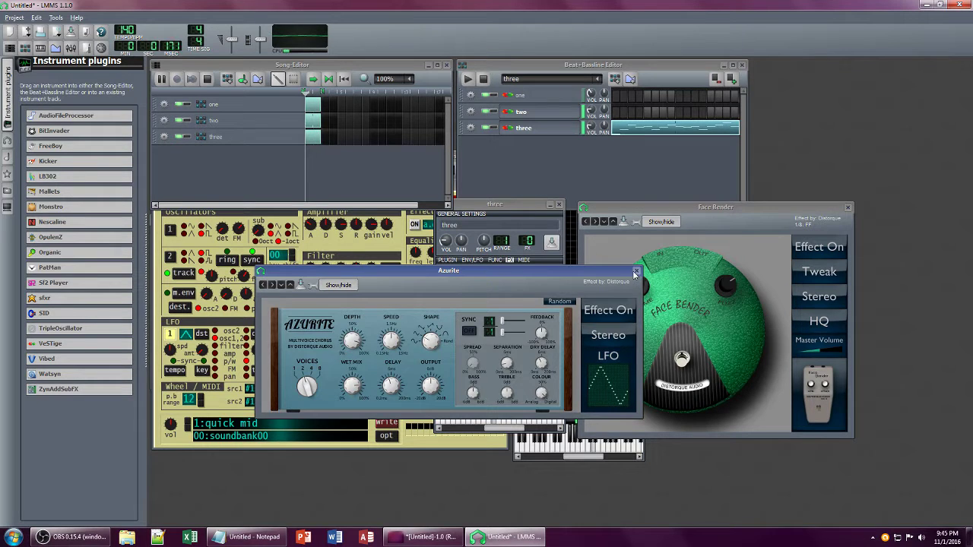
click(636, 272)
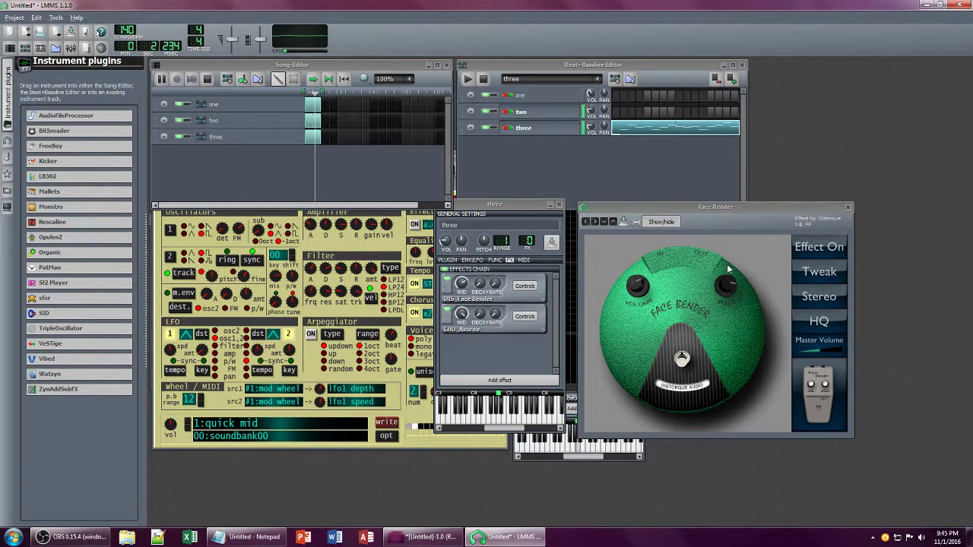
click(482, 379)
text(hyb)
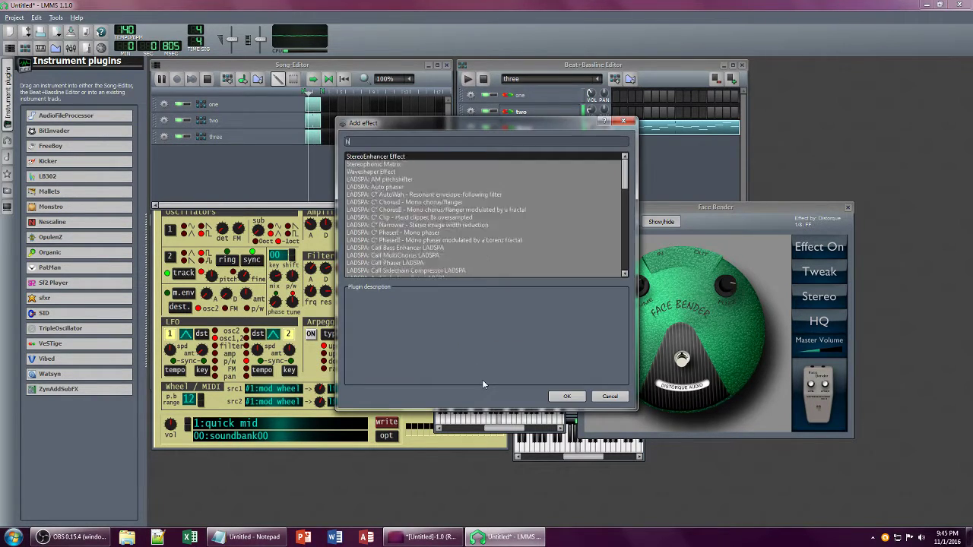
drag(476, 124, 722, 169)
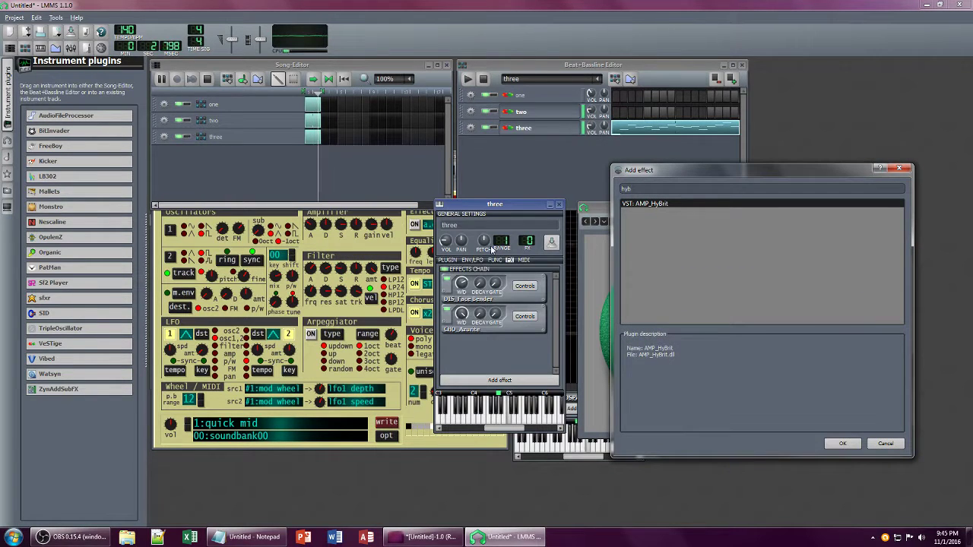
click(884, 443)
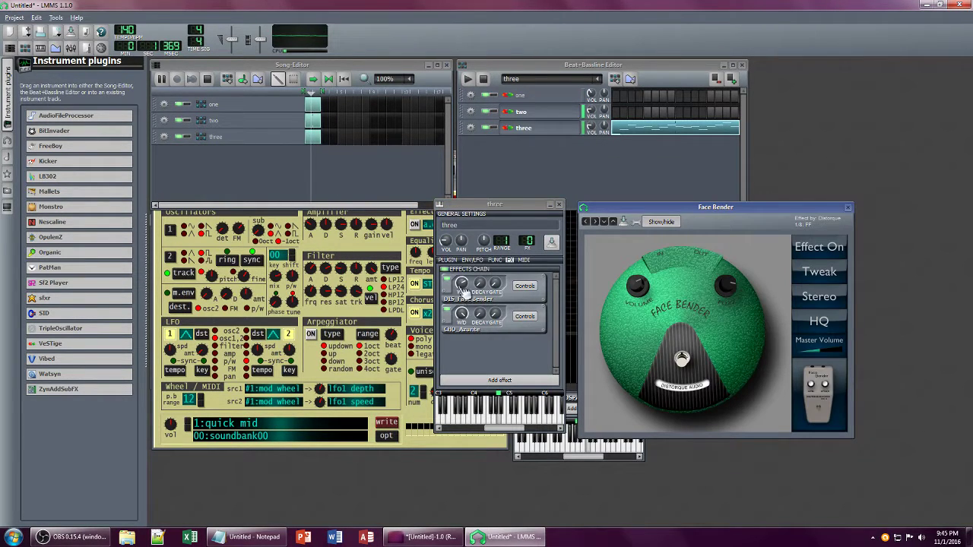
Step: Add the AMP_HyBrit VST effect to track three's effects chain and readjust the track's volume
drag(446, 241, 446, 246)
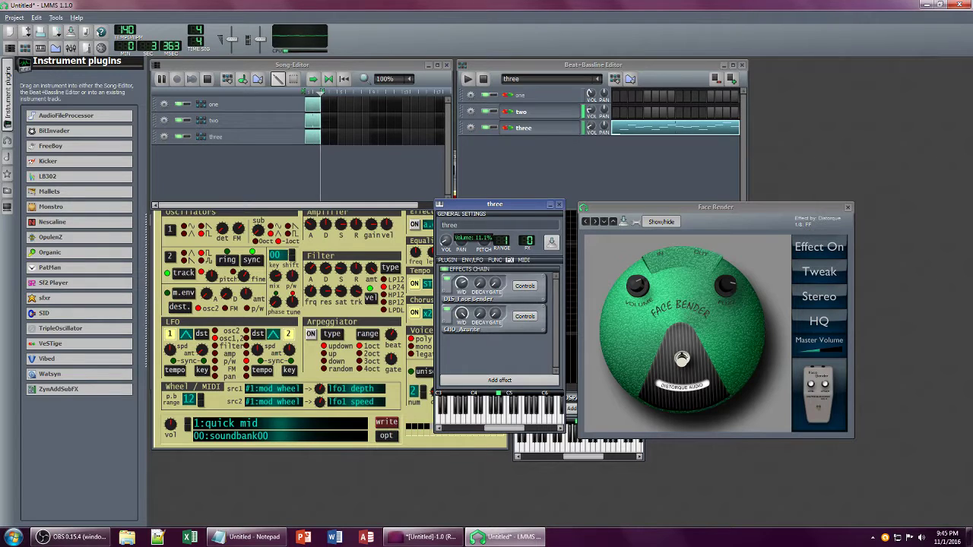
click(491, 383)
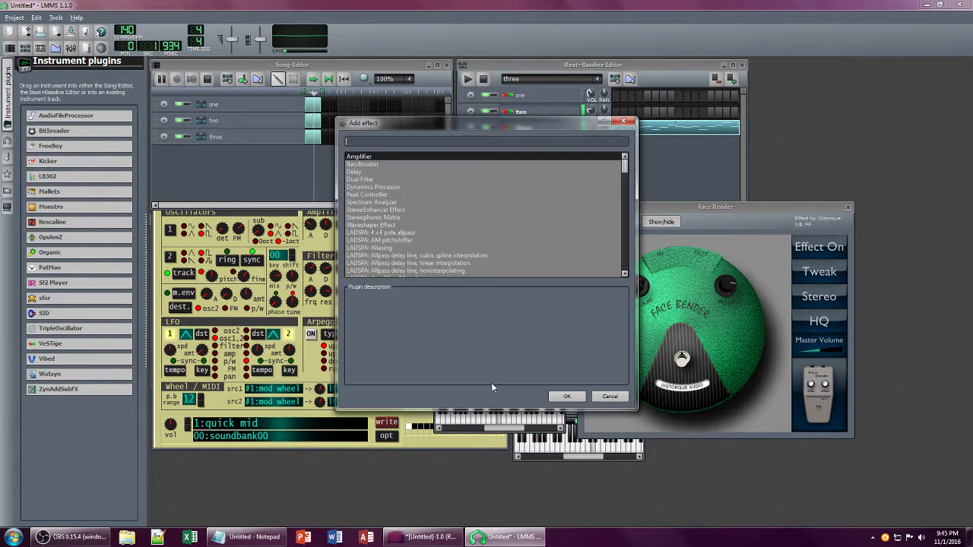
text(hyb)
click(567, 400)
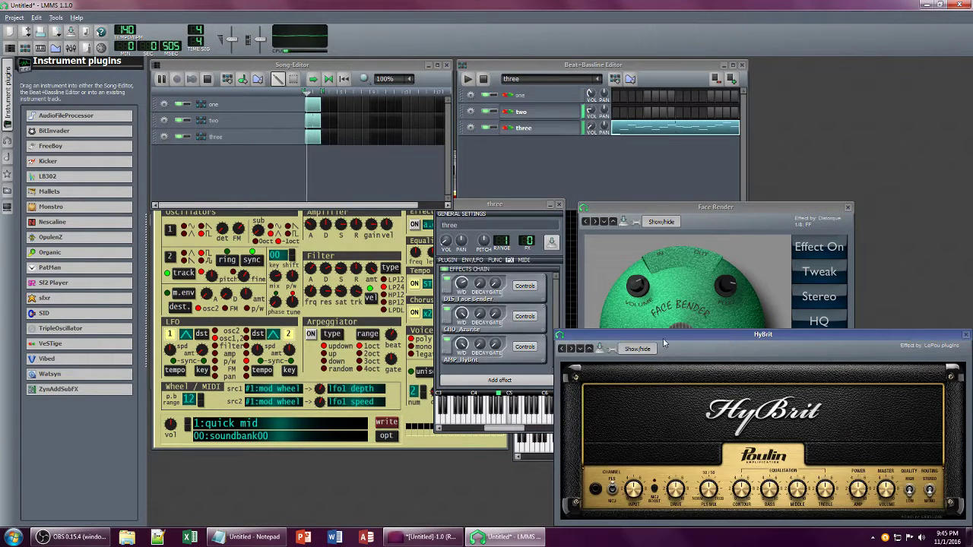
drag(446, 241, 445, 236)
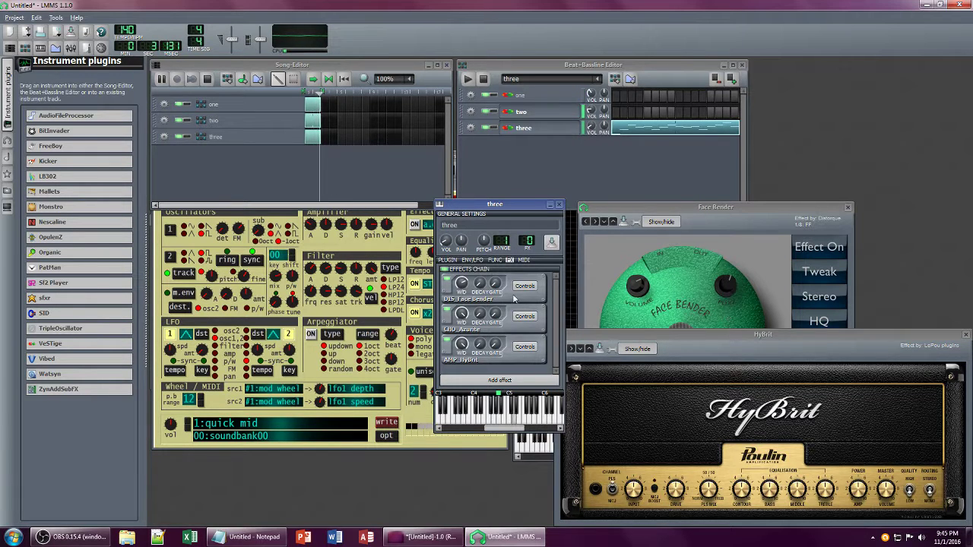
Step: Add the C* Eq effect to track three's chain and tweak the Azurite wet level and Synth1 filter
click(499, 380)
text(eq)
click(565, 397)
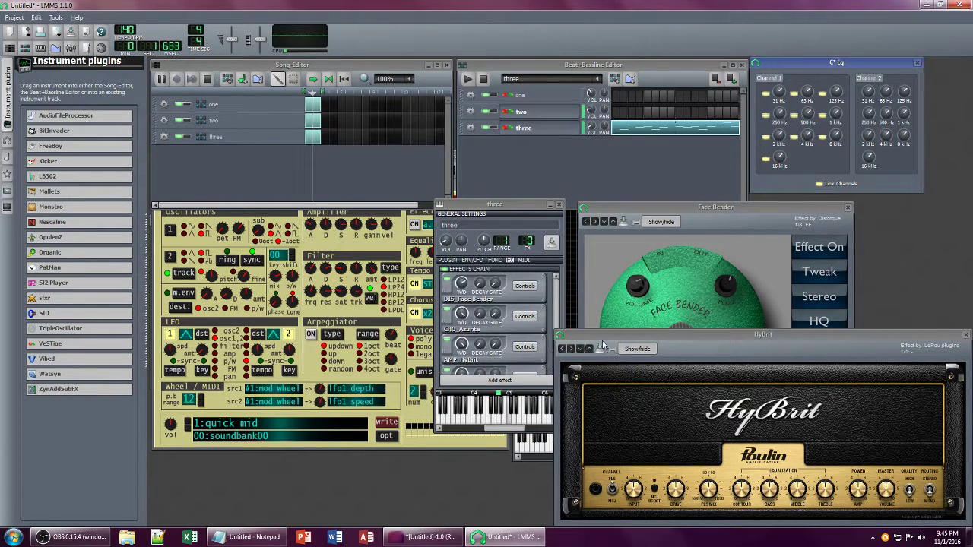
click(471, 315)
click(314, 292)
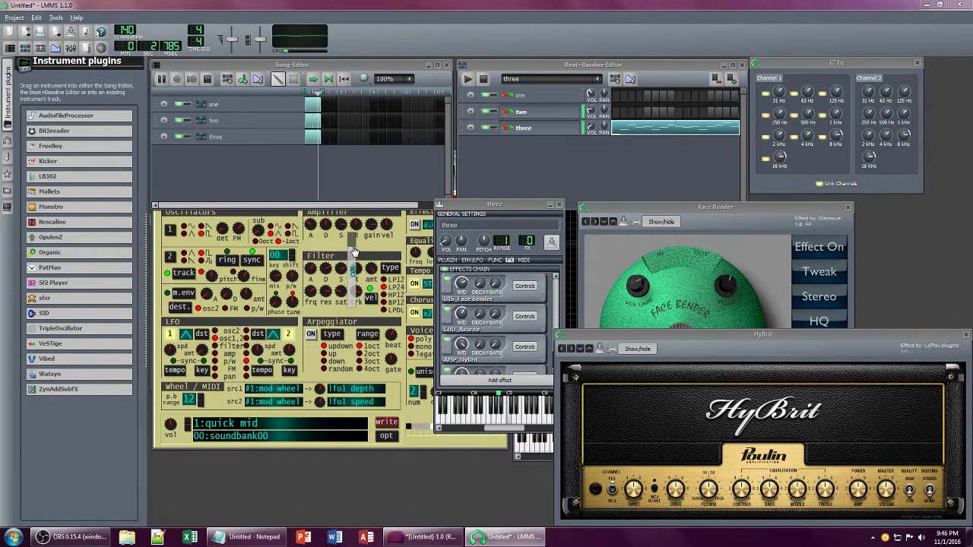
Step: Add the Calf Reverb LADSPA effect to track three's chain and adjust its decay time and treble cut
scroll(557, 311, down, 3)
click(499, 380)
text(verb)
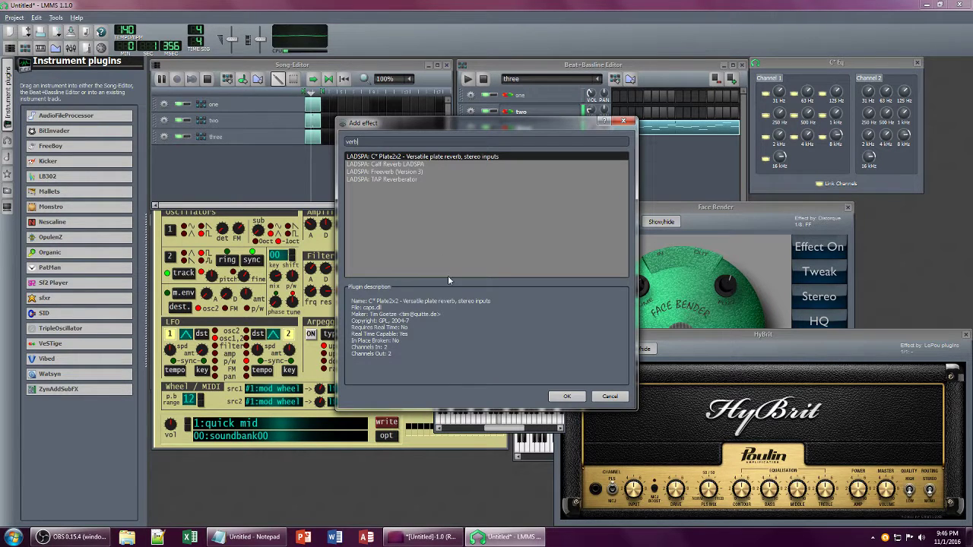
click(417, 164)
click(566, 395)
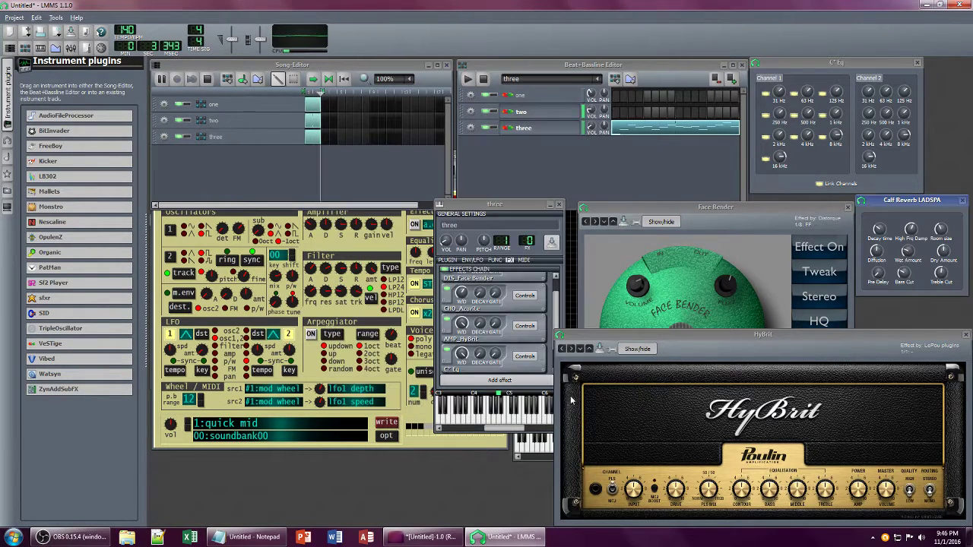
drag(943, 271, 943, 273)
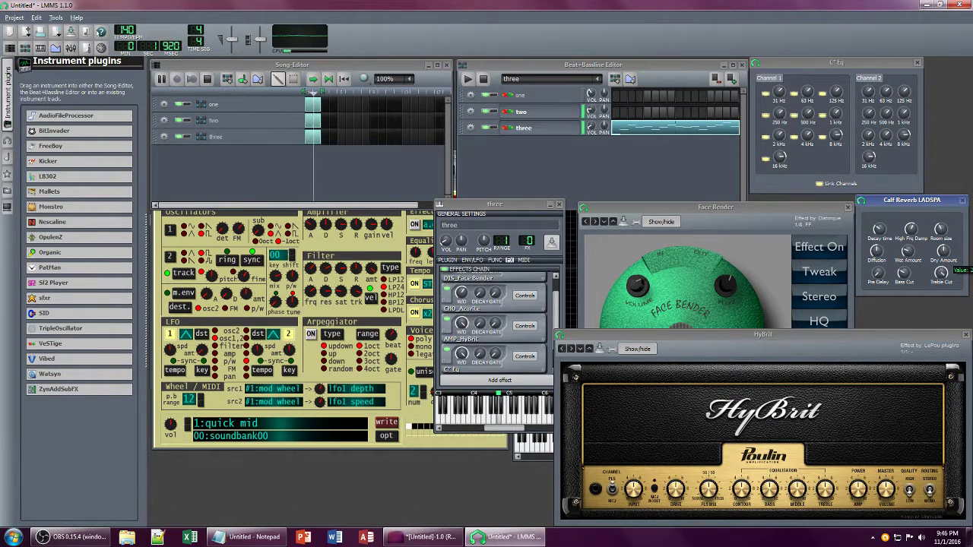
mouse_move(878, 228)
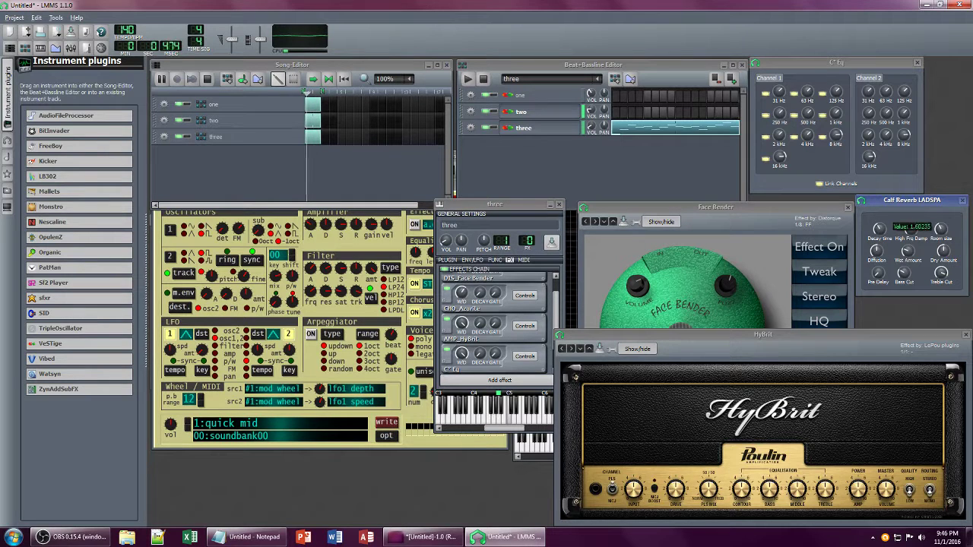
mouse_move(942, 255)
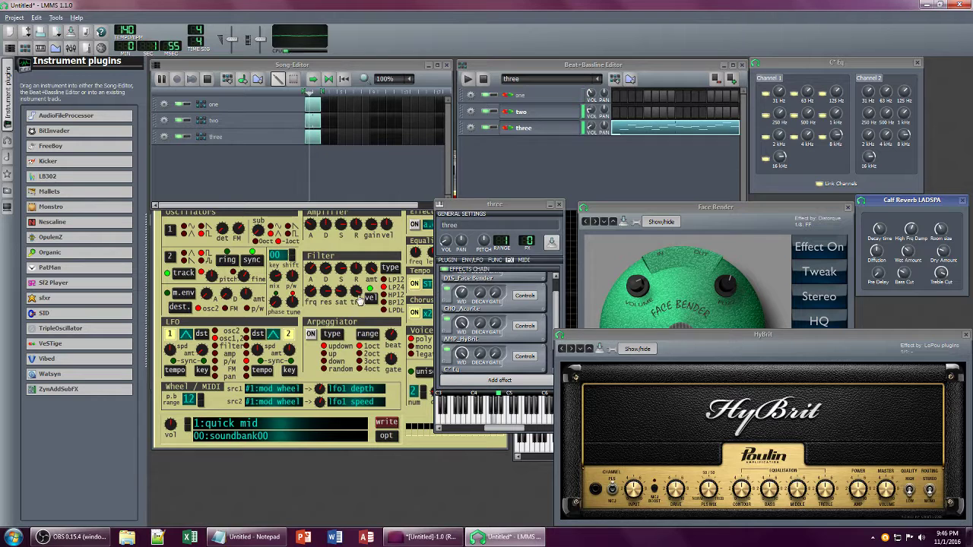
Step: Tweak the Synth1 filter's envelope and resonance settings
click(345, 270)
click(324, 273)
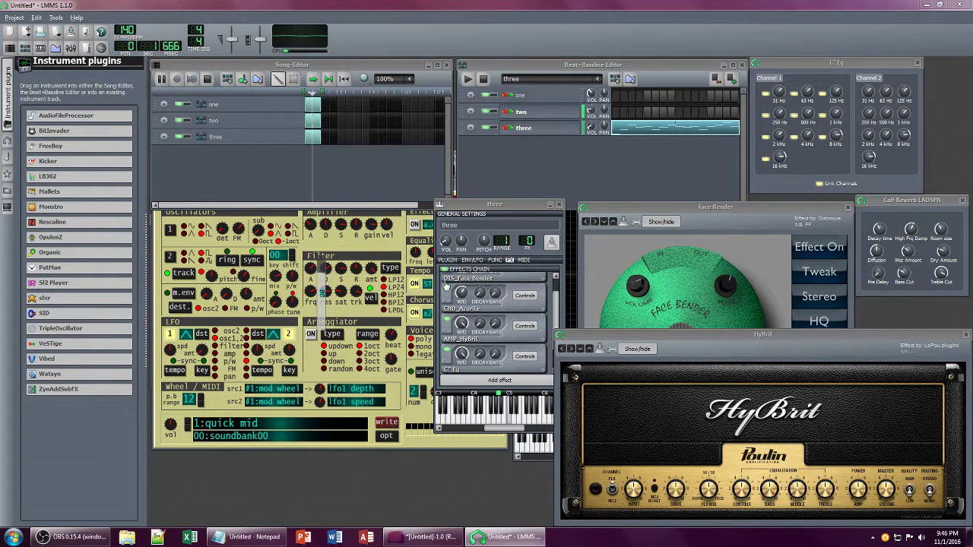
click(541, 374)
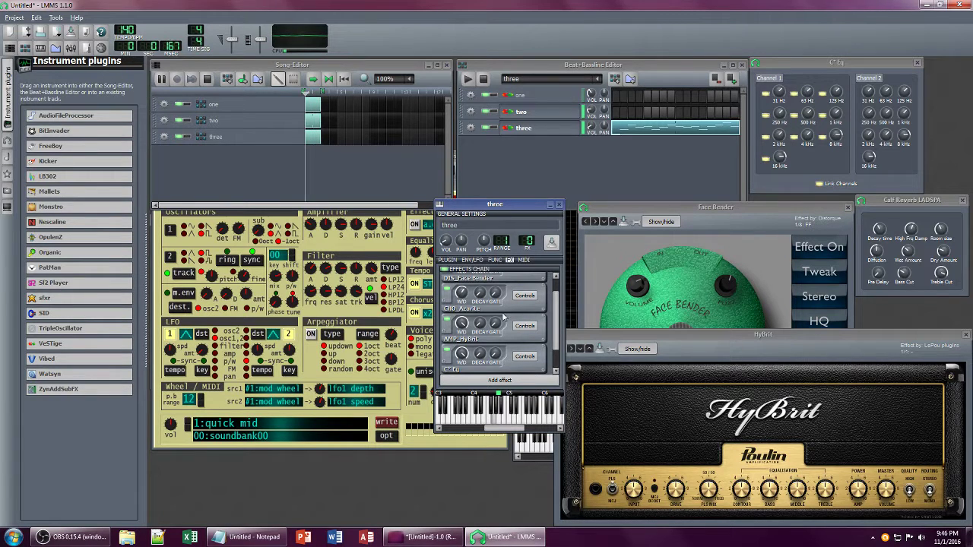
Step: Show the Azurite chorus controls and adjust the effect's wet level in track three's chain
click(526, 294)
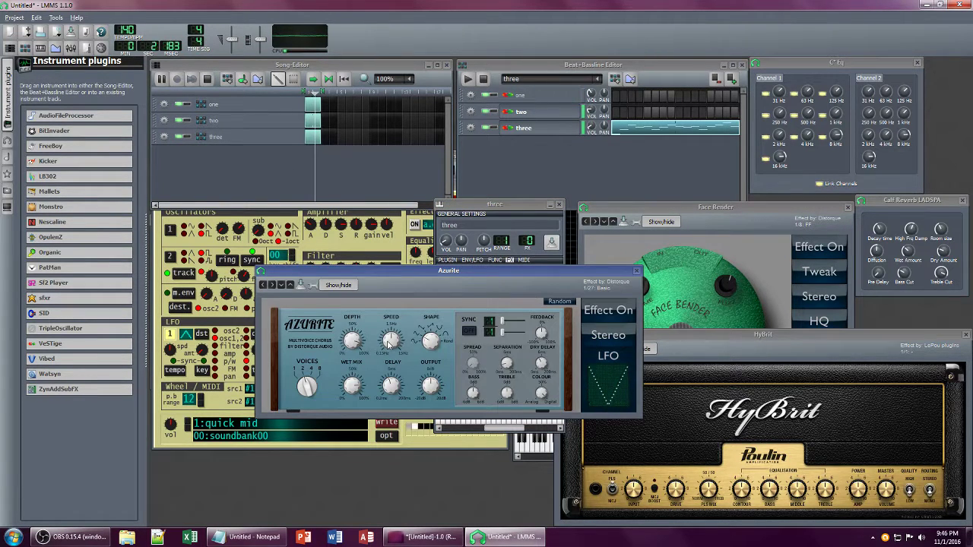
click(510, 214)
drag(461, 291, 453, 306)
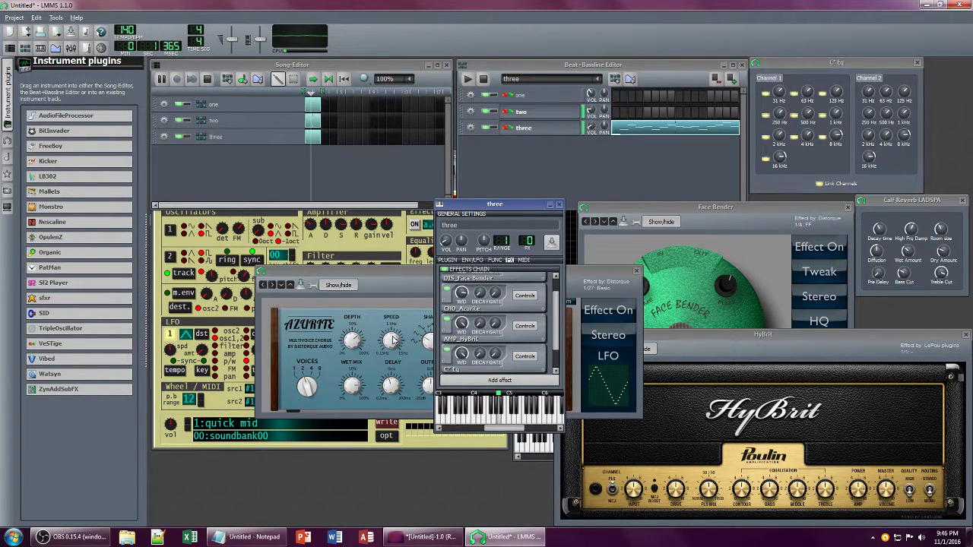
Step: Move the CHO_Azurite effect down two places in track three's chain, below C* Eq
right_click(515, 311)
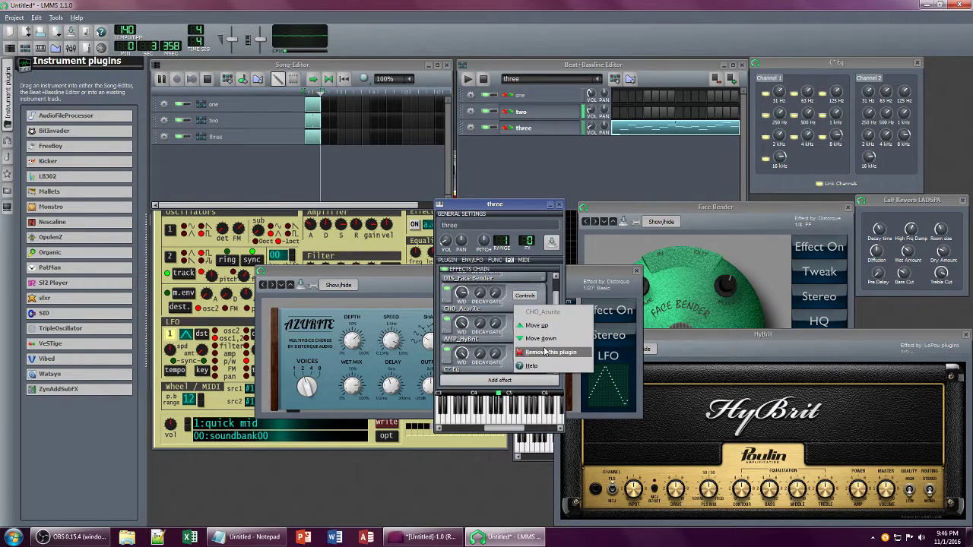
click(542, 334)
right_click(512, 342)
click(529, 368)
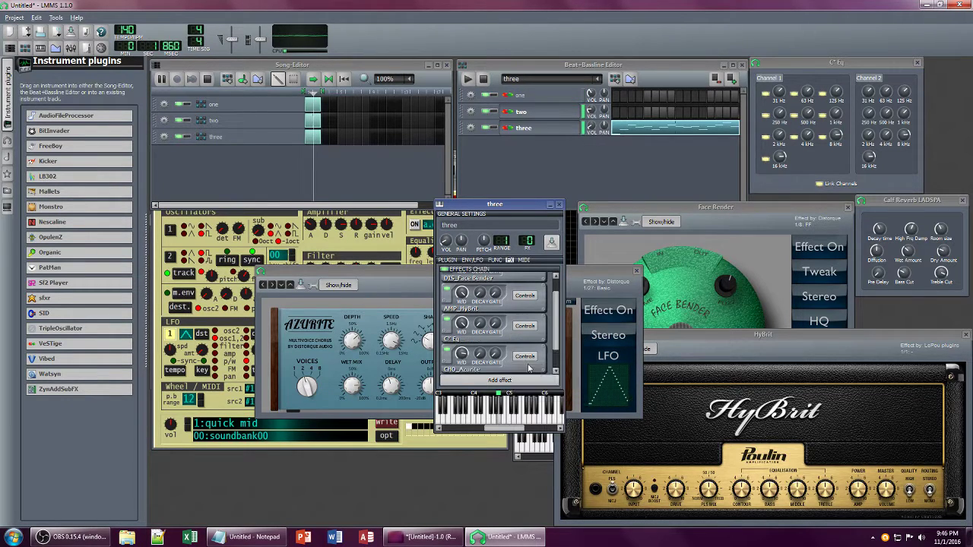
Step: Rebalance the wet levels of track three's Azurite and HyBrit effects, setting HyBrit to about 0.74
click(593, 282)
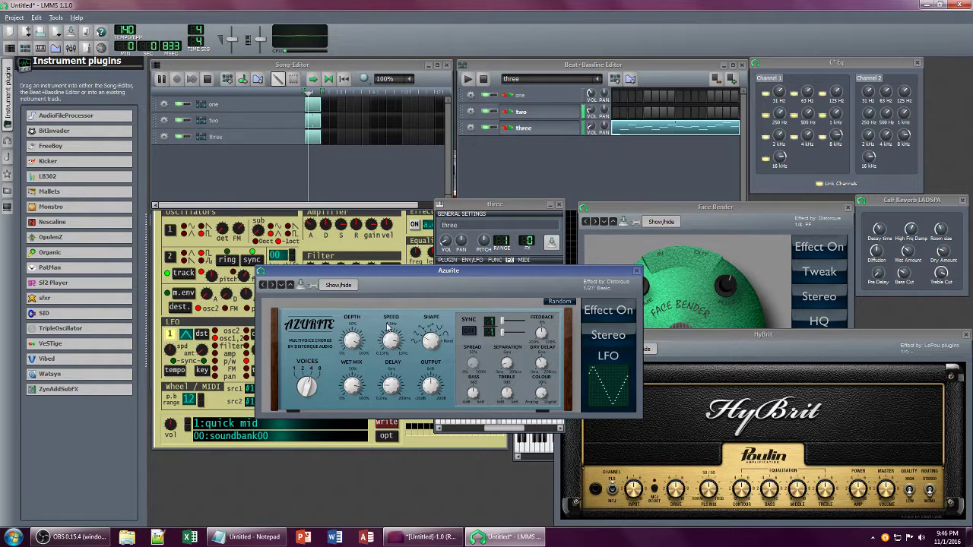
click(501, 207)
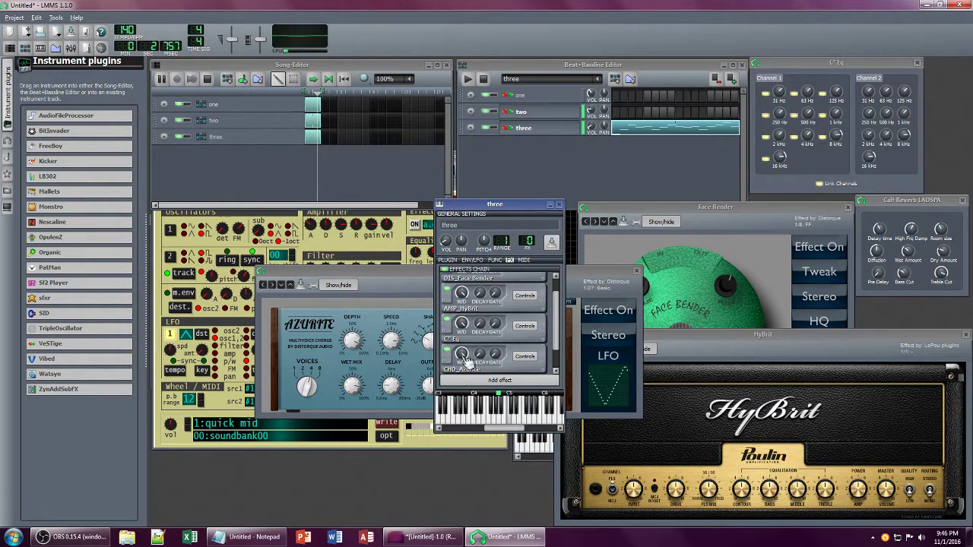
mouse_move(464, 297)
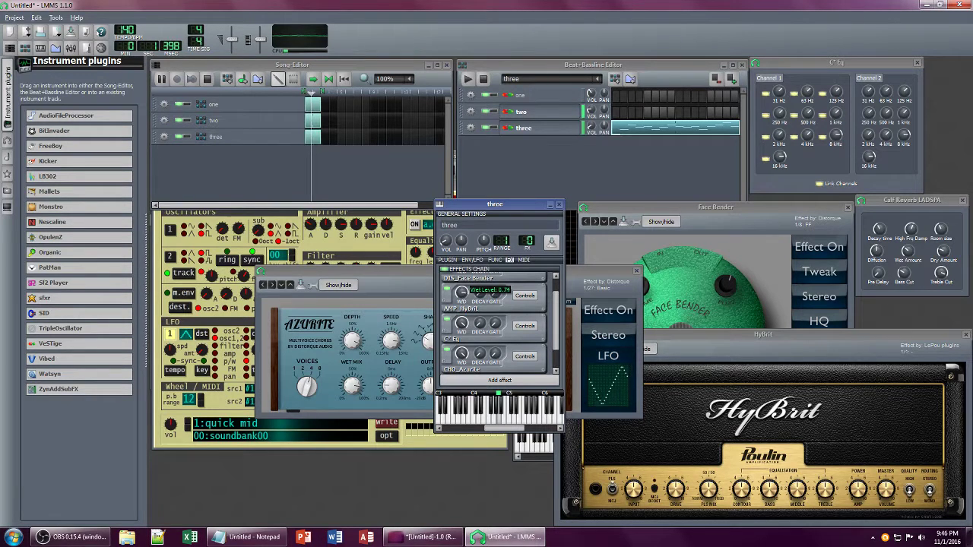
click(584, 275)
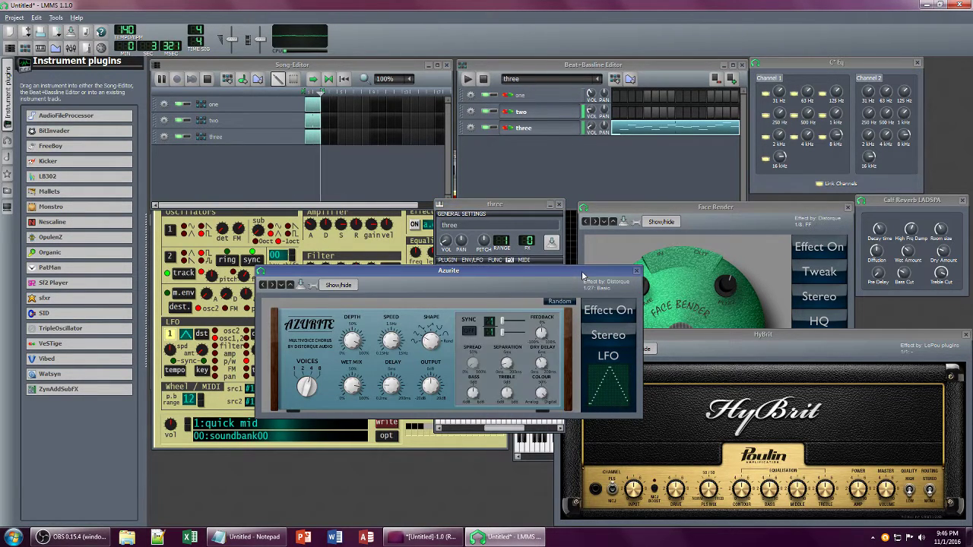
click(951, 258)
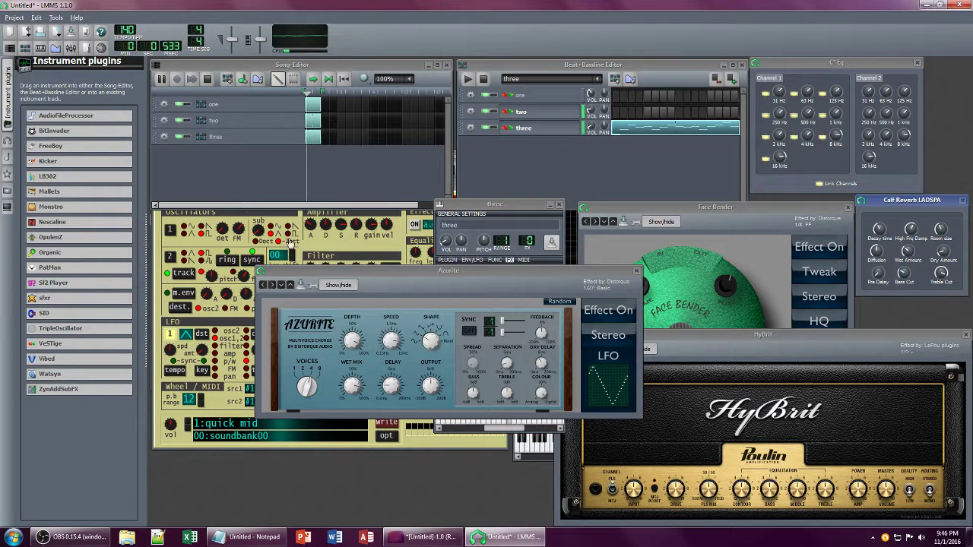
Step: Close the Azurite, Face Bender, C* Eq, HyBrit and Calf Reverb effect windows
click(583, 164)
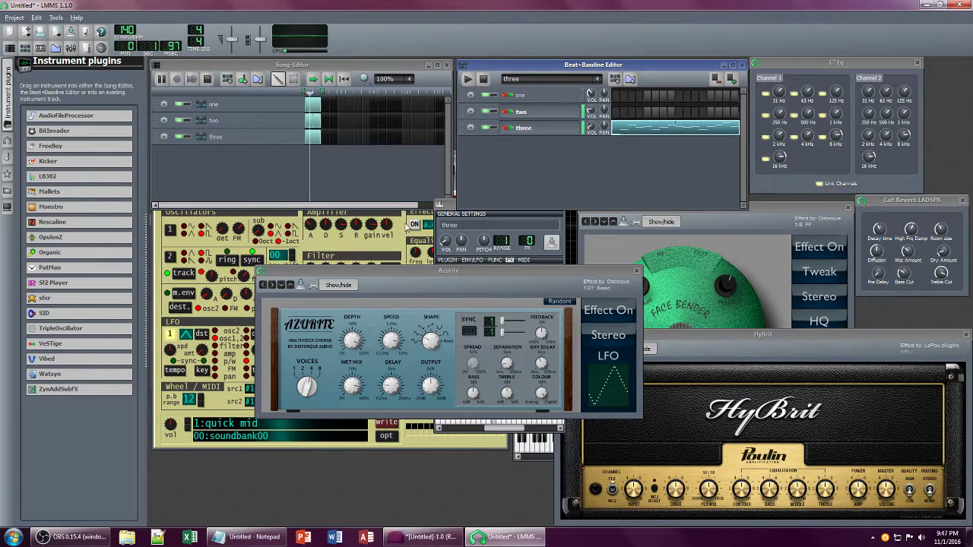
click(637, 271)
click(827, 212)
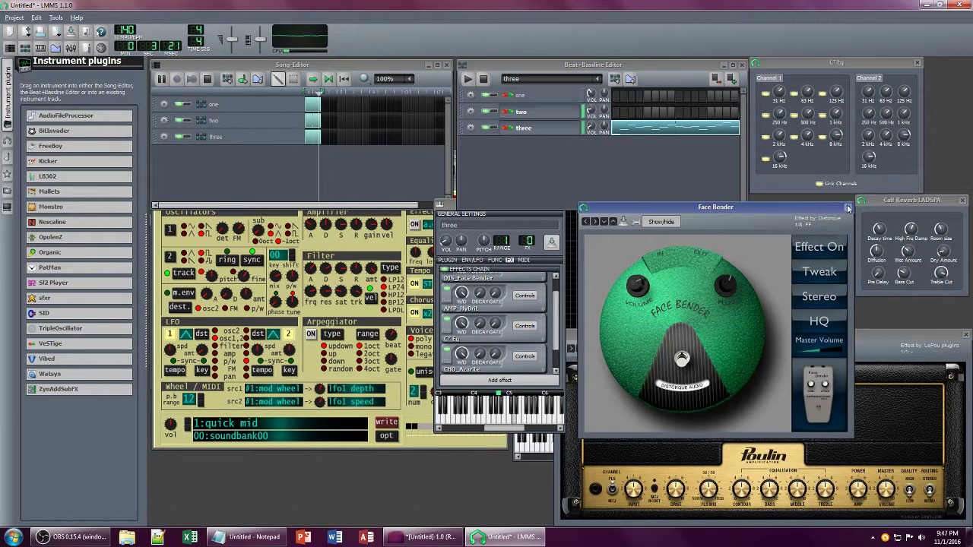
click(847, 207)
click(916, 62)
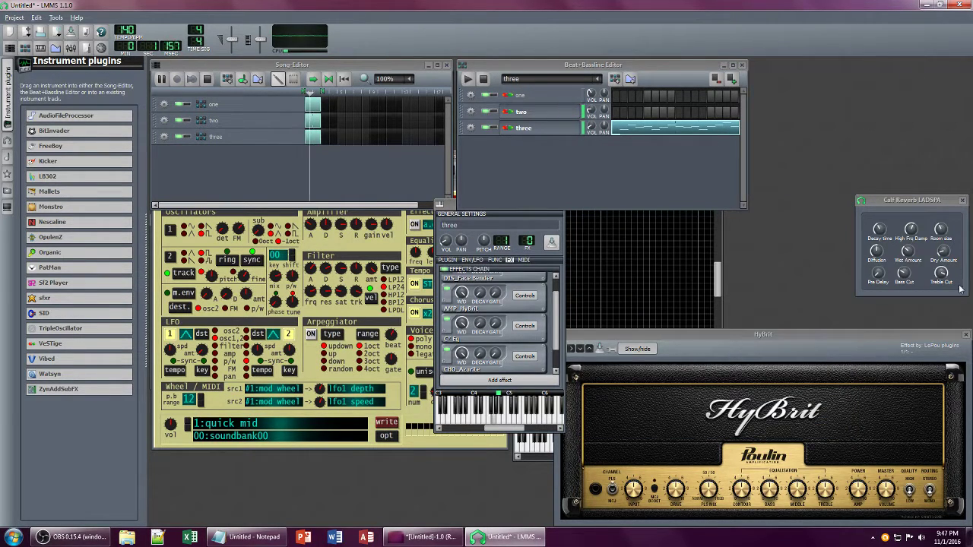
click(966, 334)
click(962, 200)
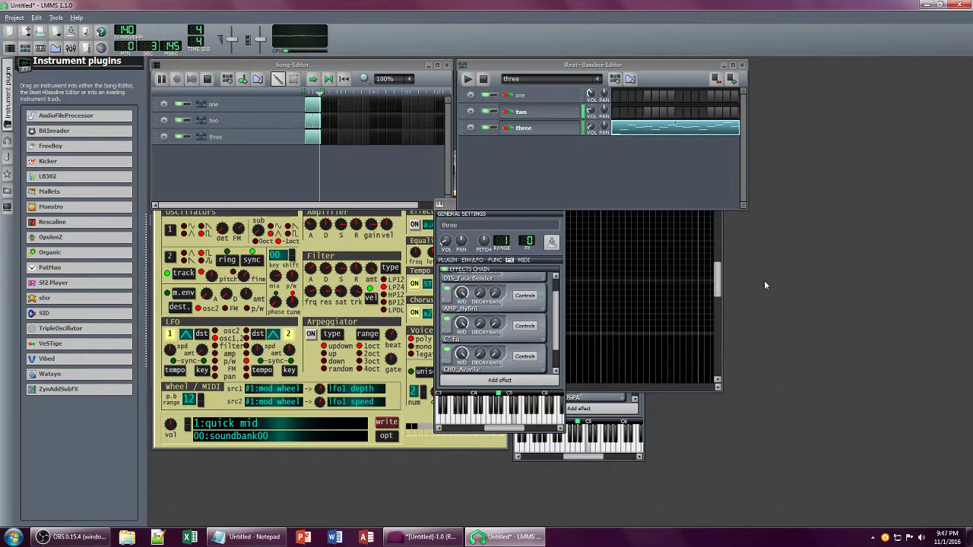
Step: Close the piano roll, the track three and track two instrument windows, and the Controller Rack
click(715, 277)
click(718, 157)
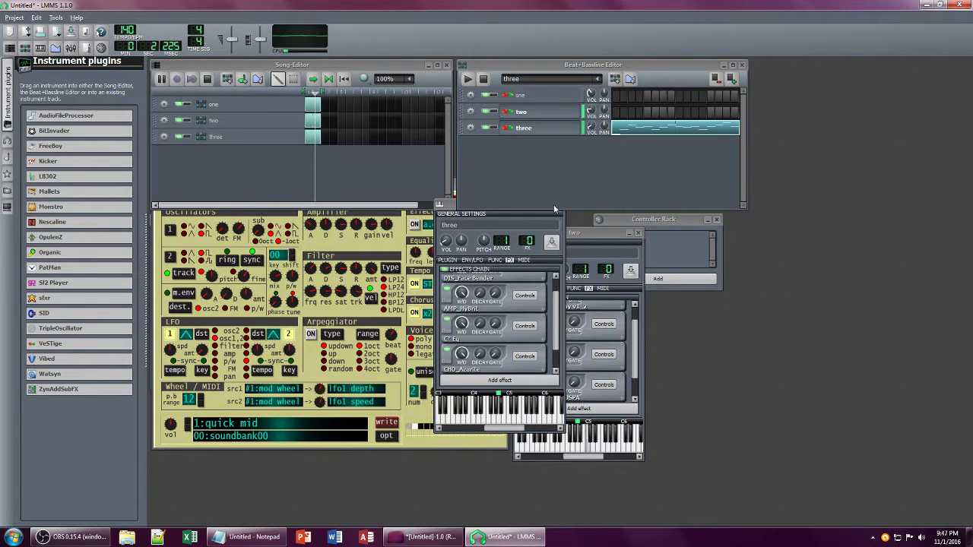
click(560, 205)
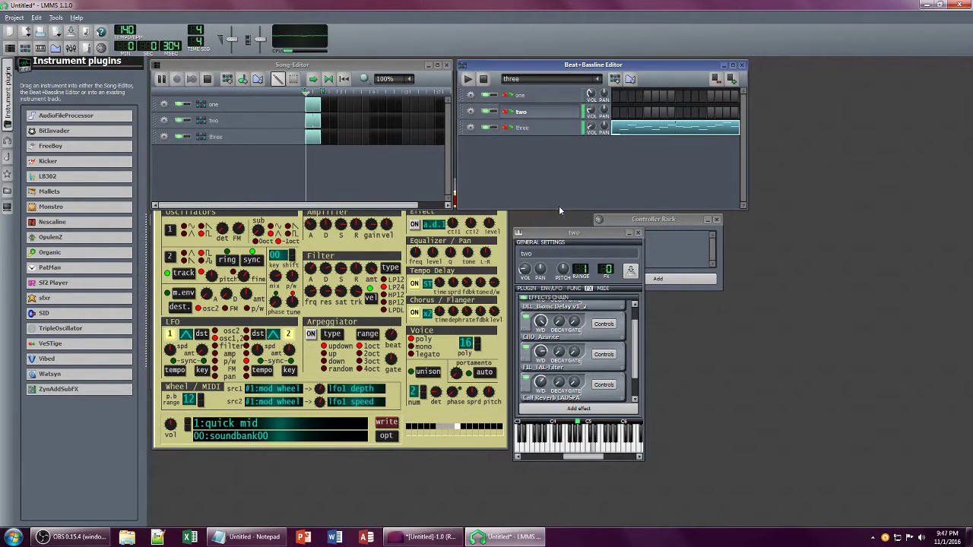
click(639, 233)
click(716, 219)
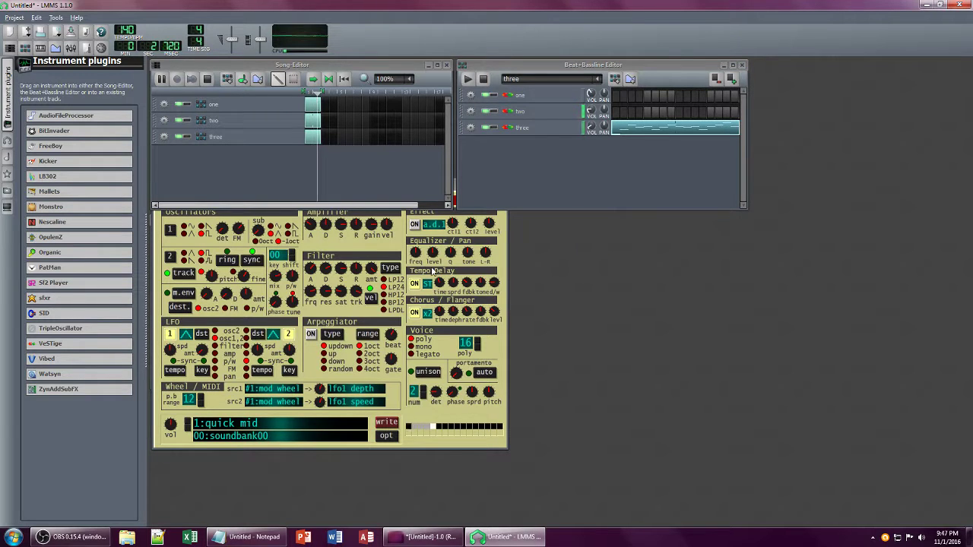
Step: Rearrange the editor and synth windows to uncover Synth1, and adjust its amplifier gain and filter resonance
drag(509, 63, 652, 113)
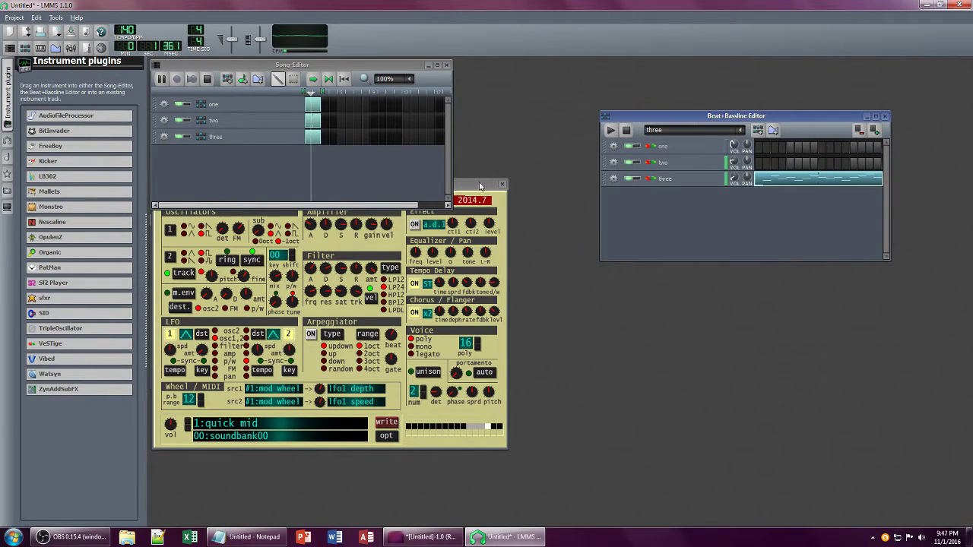
drag(480, 185, 585, 217)
drag(462, 264, 476, 245)
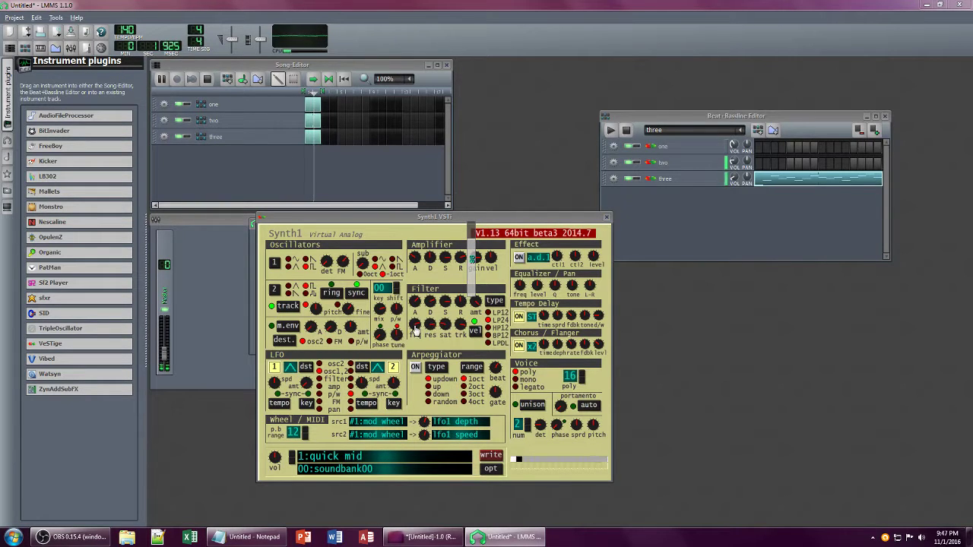
drag(430, 325, 429, 303)
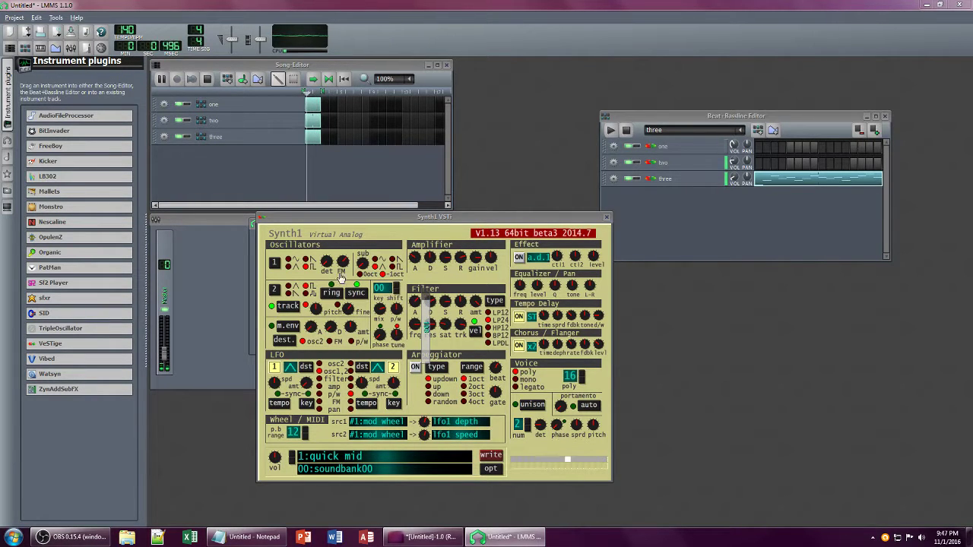
Step: Adjust Synth1's oscillator FM and mix, and switch oscillator 2 to the pulse waveform
drag(348, 262, 356, 246)
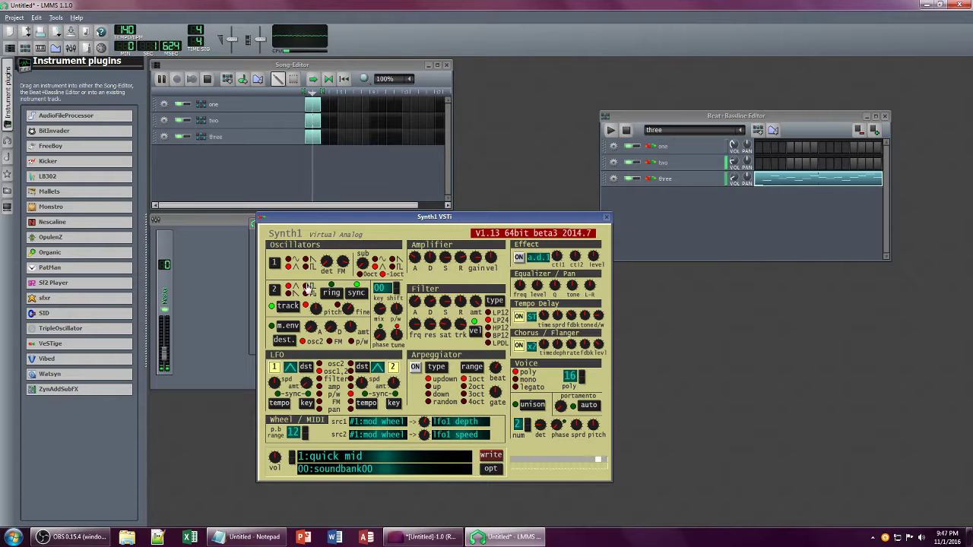
drag(379, 307, 395, 278)
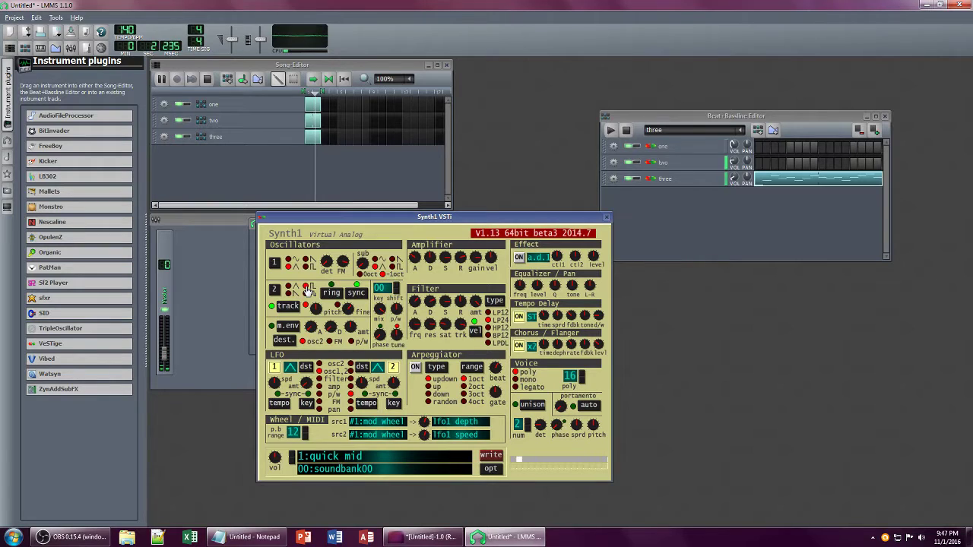
Step: Switch to Notepad, write a short comment, and return to the Beat+Bassline Editor in LMMS
click(254, 538)
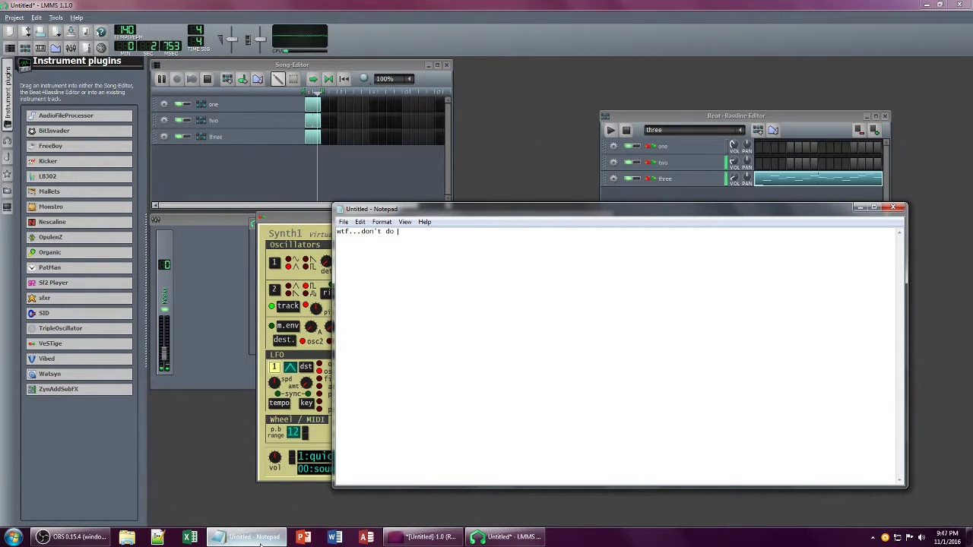
key(alt+space)
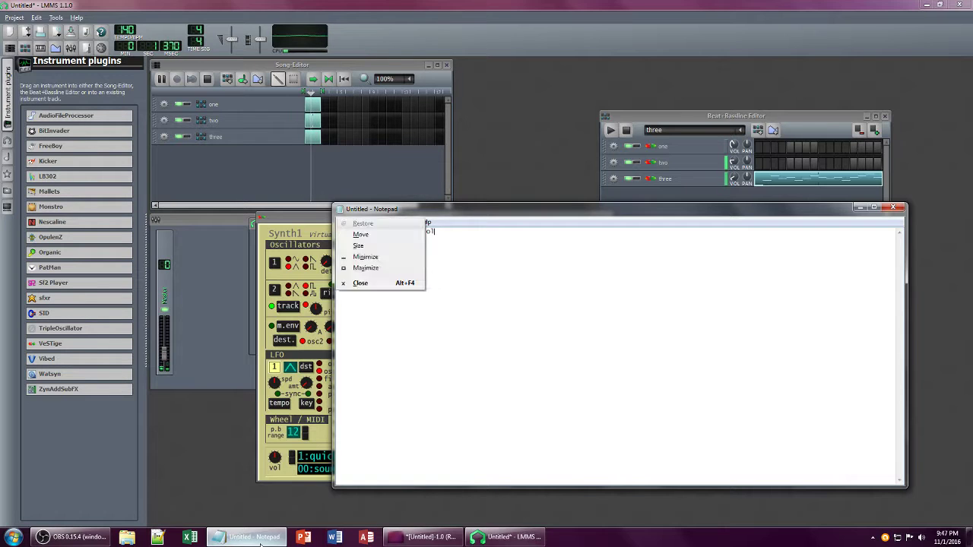
key(n)
click(707, 217)
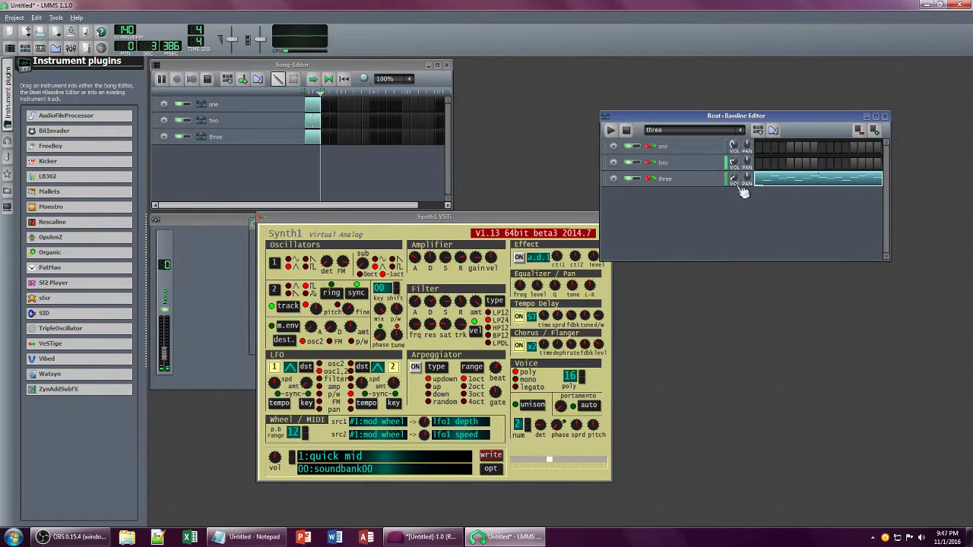
Step: Adjust Synth1's filter frequency and tracking
click(415, 325)
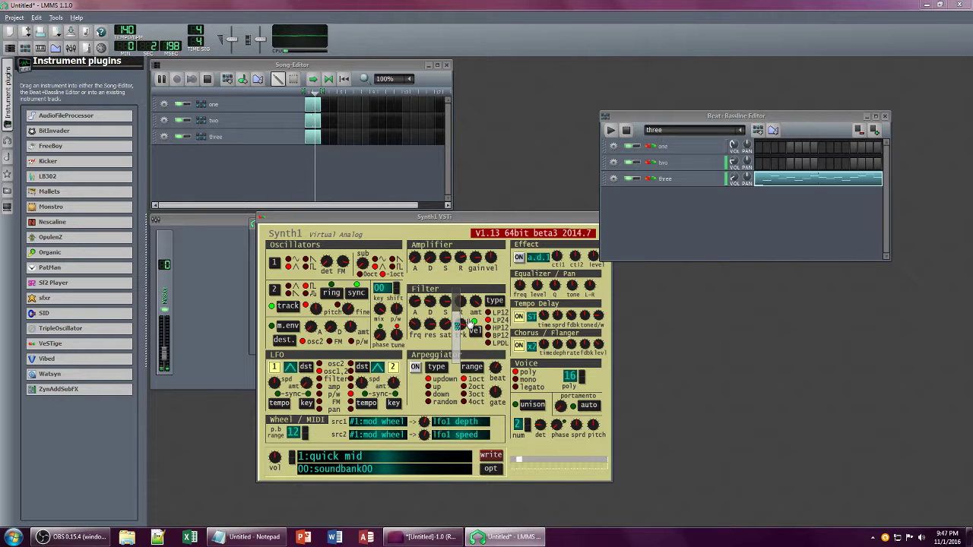
click(716, 193)
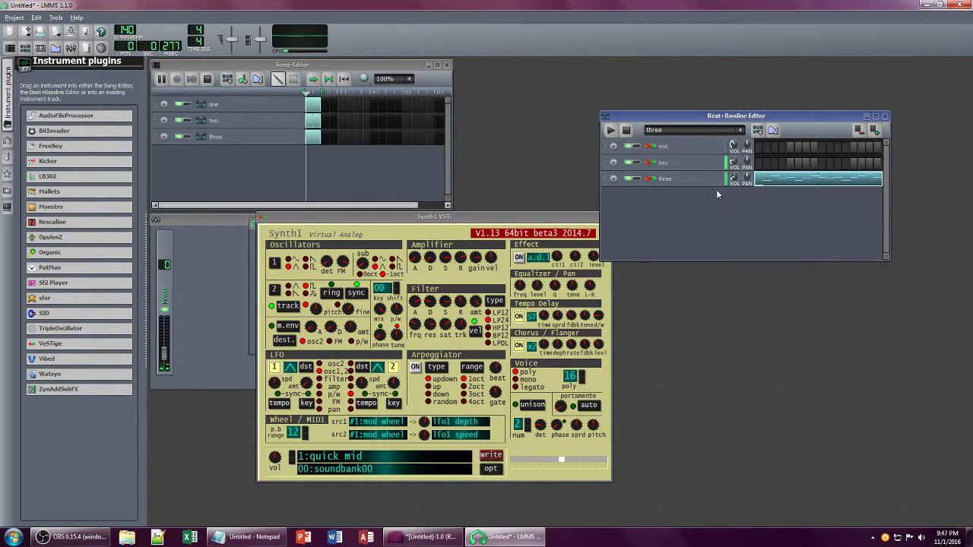
Step: Open track three's pattern in the piano roll, move Synth1 above it, and adjust Synth1's a.d.1 effect controls
click(769, 181)
drag(579, 158, 564, 251)
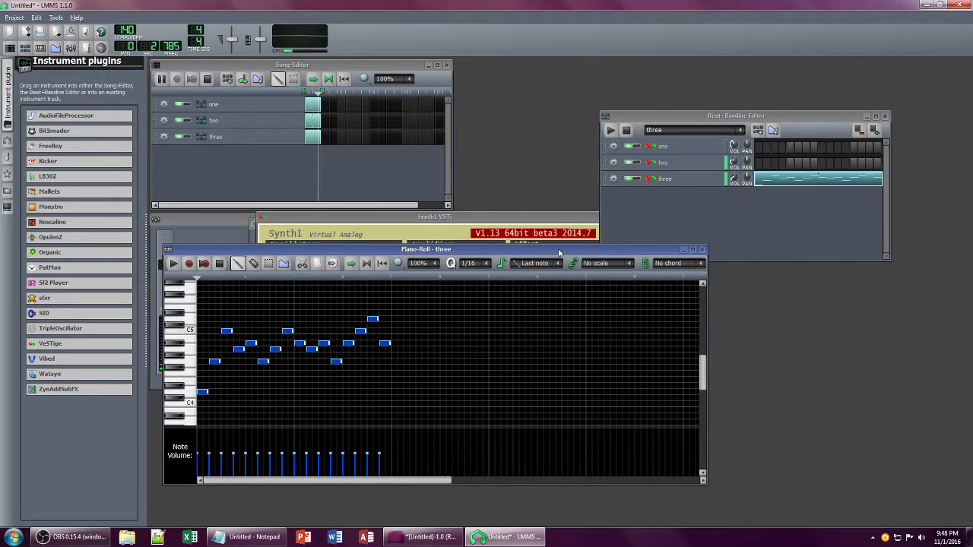
drag(461, 217, 499, 129)
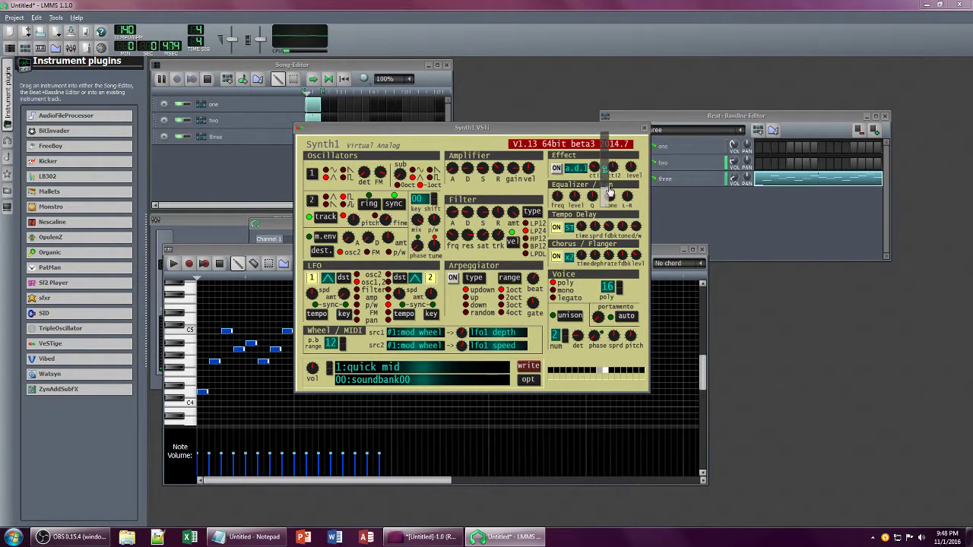
mouse_move(597, 169)
mouse_down()
mouse_move(605, 208)
mouse_move(608, 178)
mouse_move(628, 163)
mouse_move(610, 166)
mouse_up()
Step: Open track three's effects chain and lower the wet level of the Calf Reverb effect
click(728, 179)
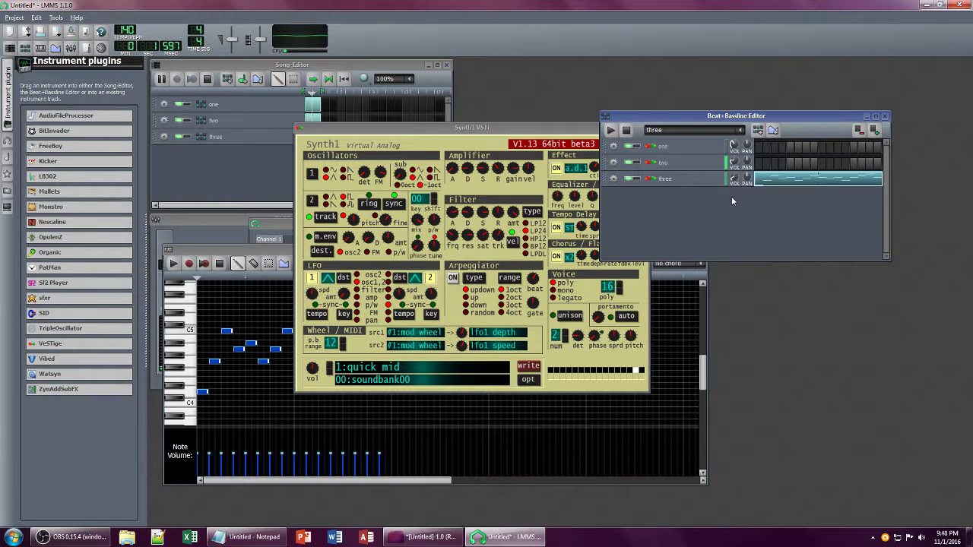
click(712, 181)
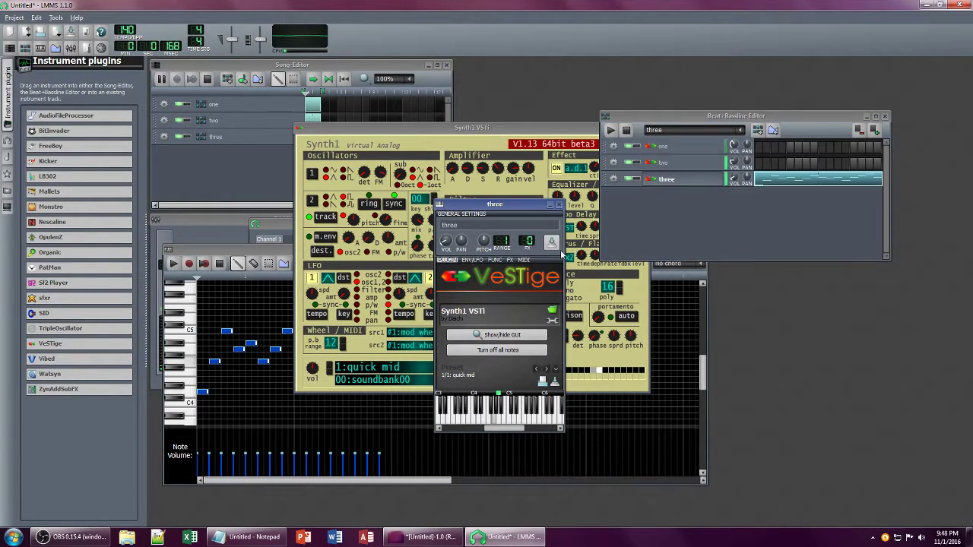
click(510, 260)
scroll(557, 322, down, 2)
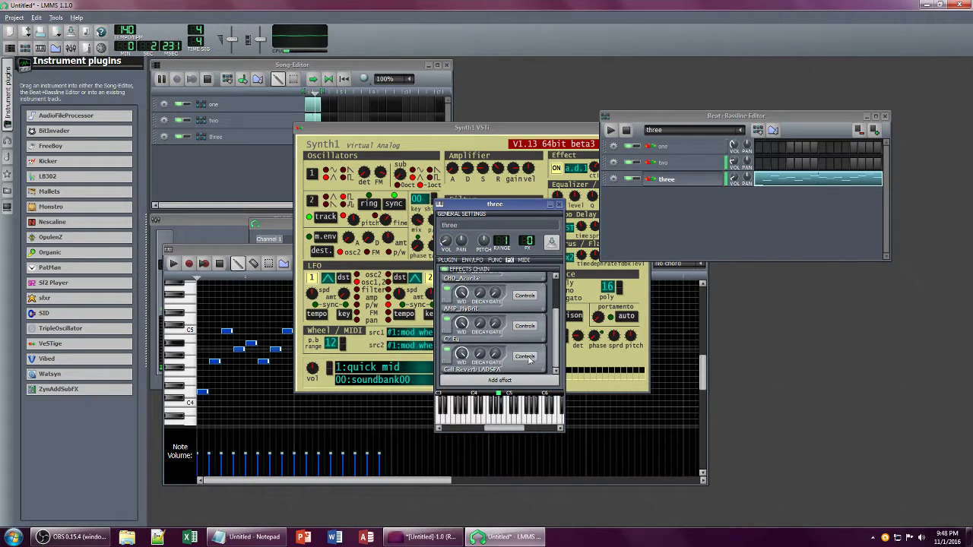
drag(462, 353, 462, 368)
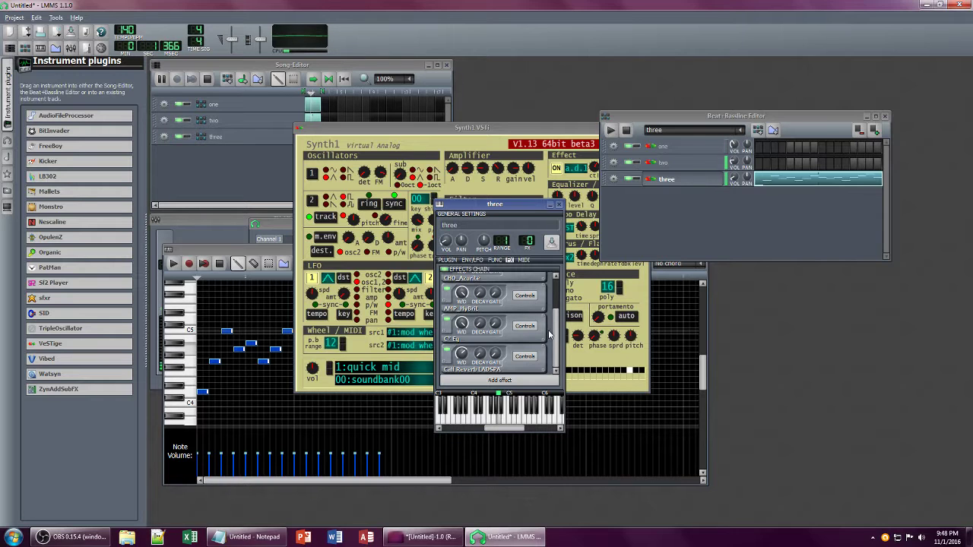
Step: Rebalance the wet levels of track three's Face Bender, Azurite and HyBrit effects
scroll(557, 332, up, 1)
scroll(557, 333, up, 2)
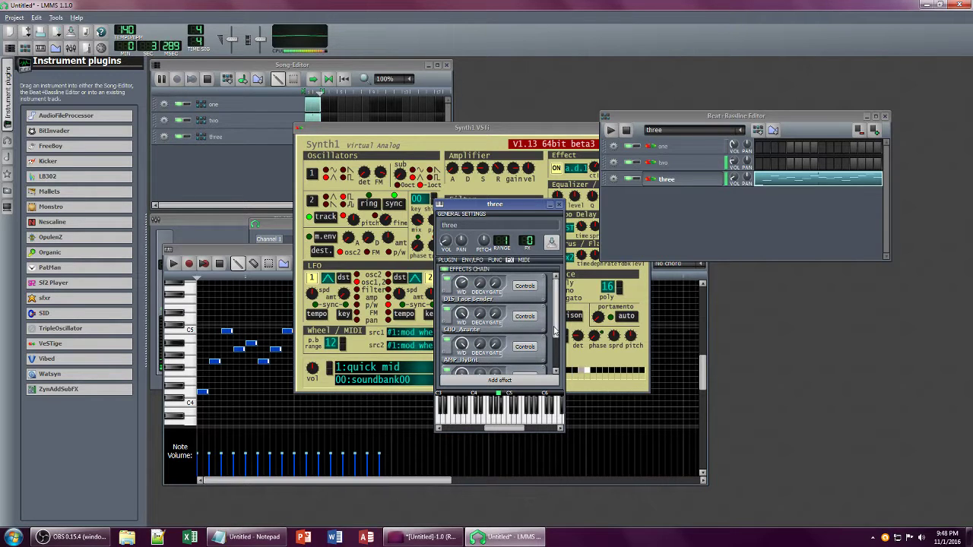
drag(462, 283, 462, 285)
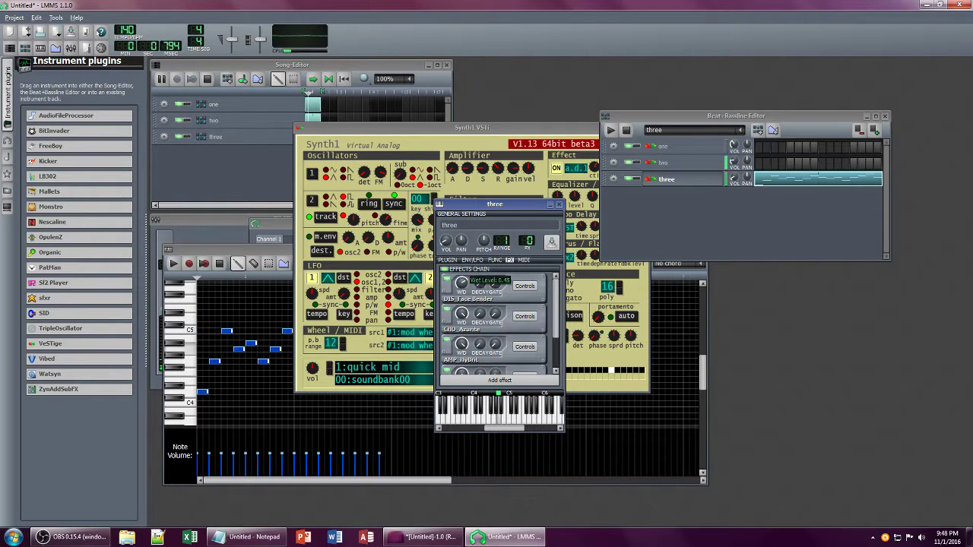
click(461, 313)
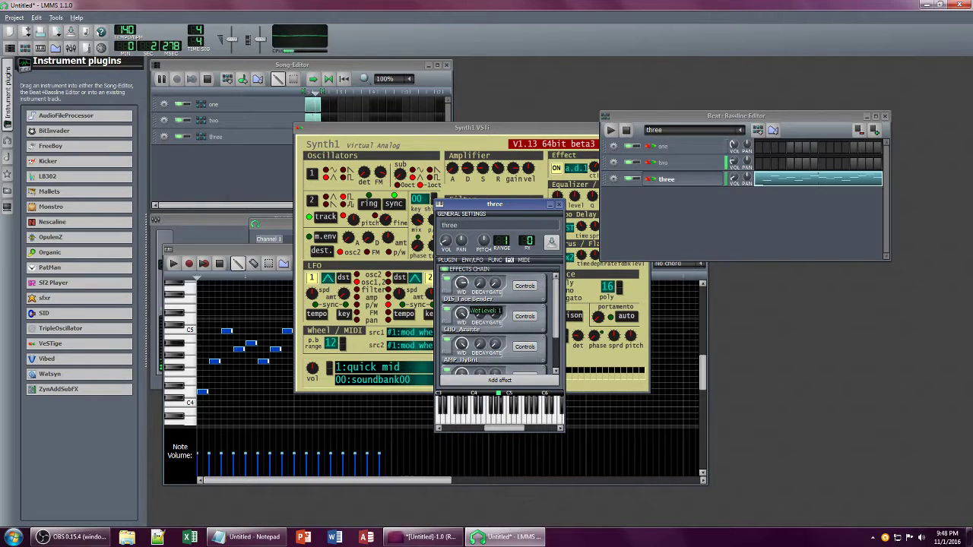
click(461, 343)
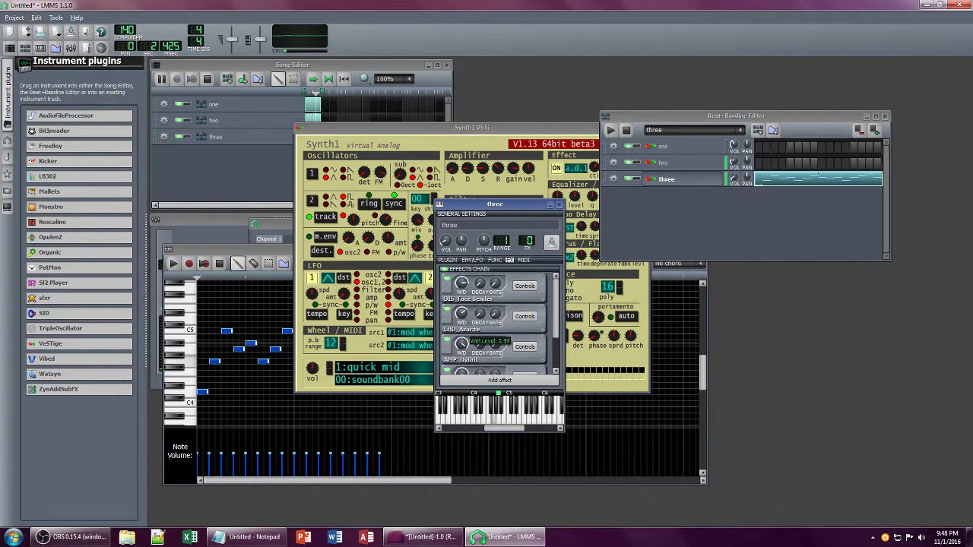
Step: Open the HyBrit effect's control window and move it over the piano roll
click(524, 347)
drag(726, 337, 383, 226)
Step: Switch to Notepad, replace the existing comment with a new one, and return to LMMS
click(272, 541)
key(ctrl+a)
text(u)
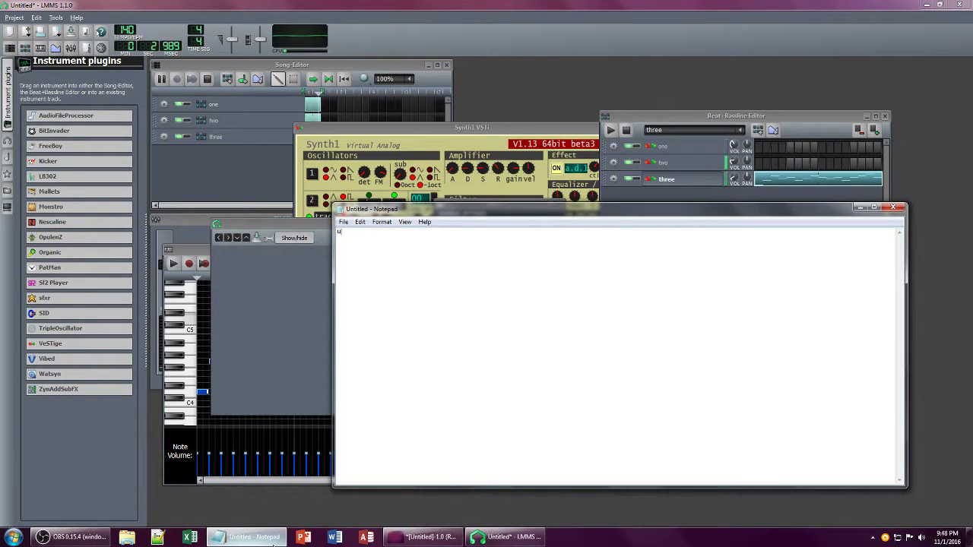
click(274, 541)
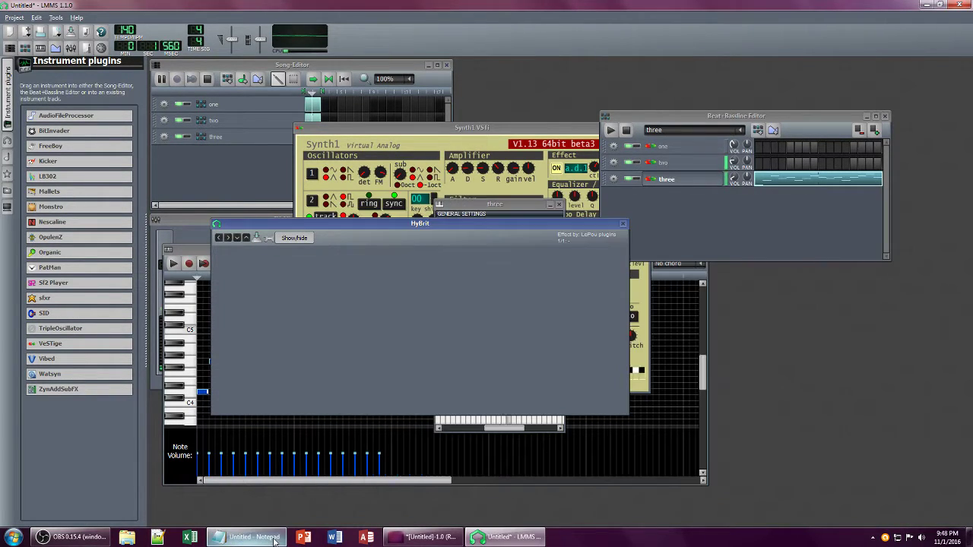
Step: Move track three's instrument window clear of Synth1, and open HyBrit's VST parameter control over the piano roll
click(623, 223)
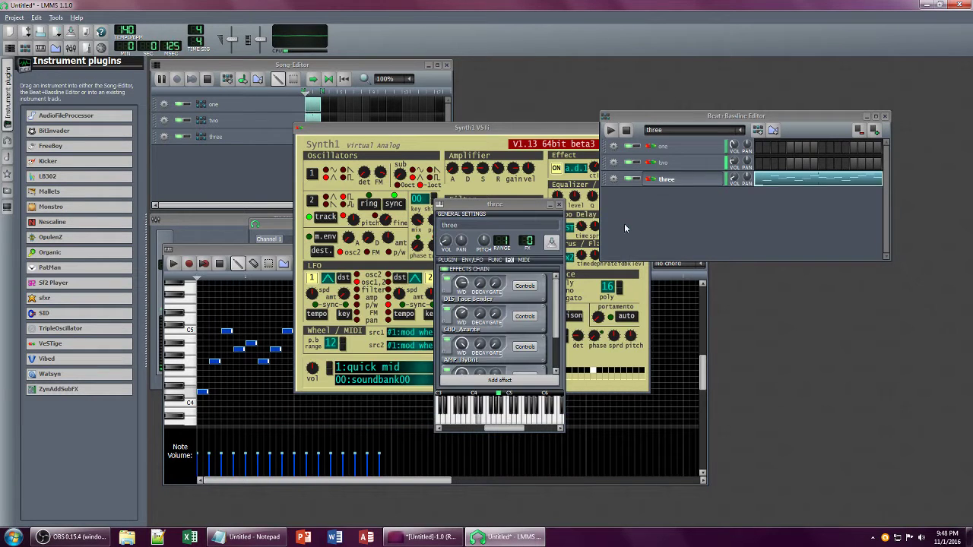
drag(467, 204, 677, 198)
click(739, 342)
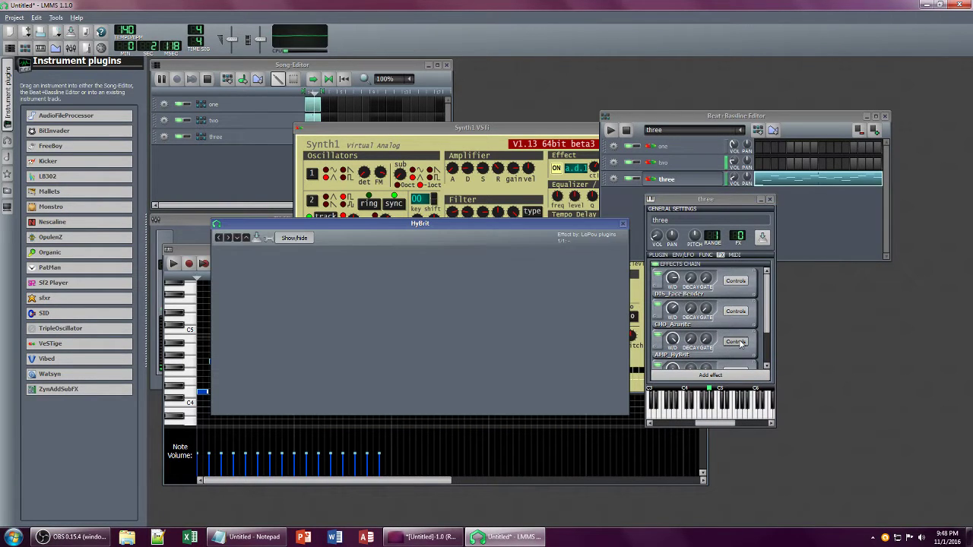
click(257, 237)
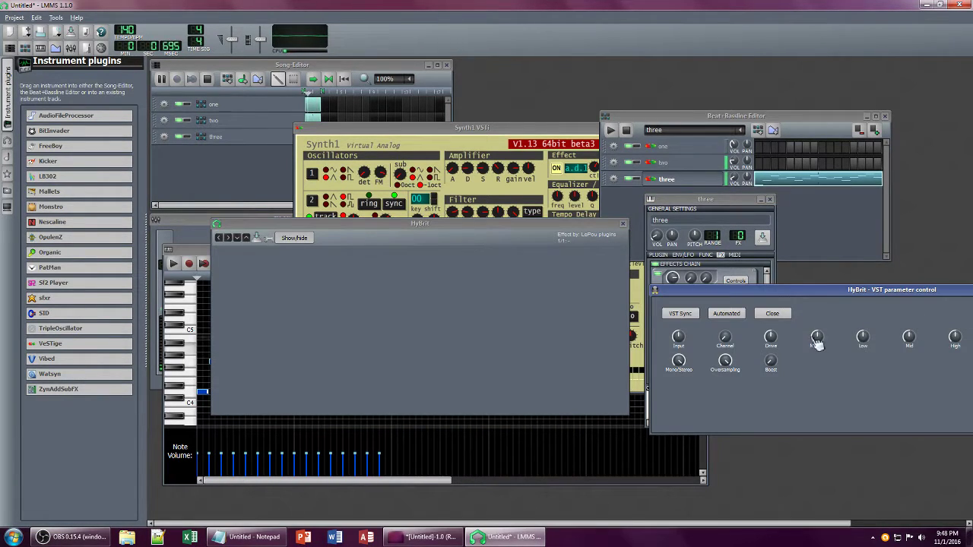
drag(785, 296, 367, 299)
Step: Raise HyBrit's Drive, High and Mid parameters
click(352, 340)
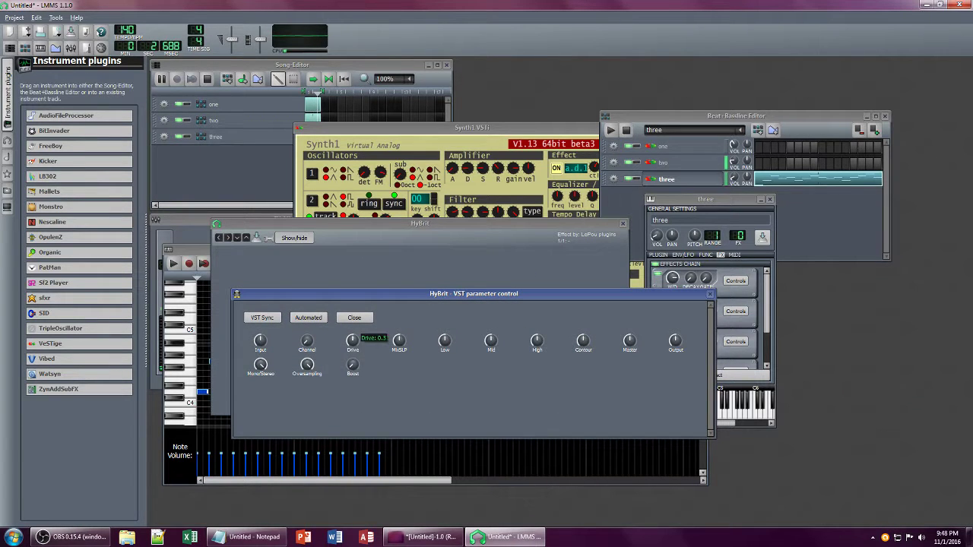
click(537, 340)
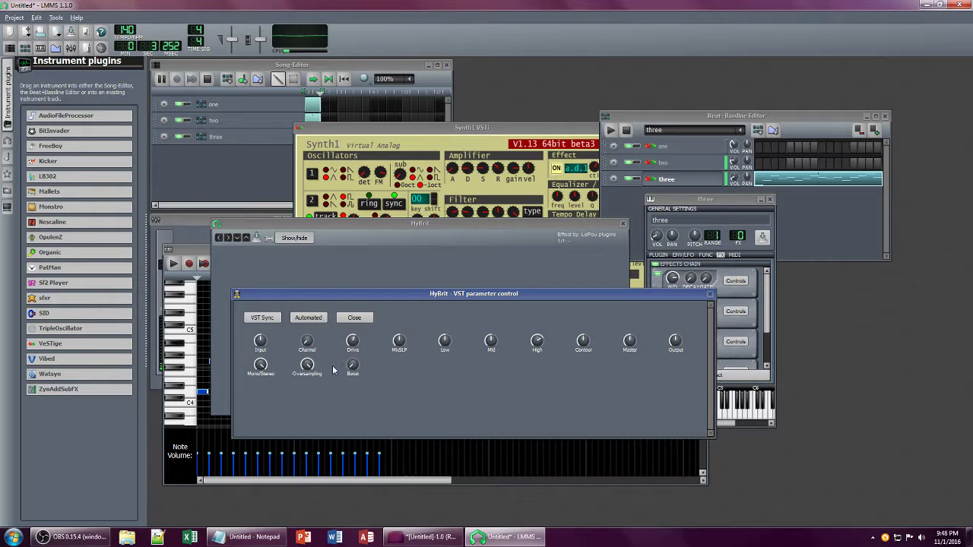
click(537, 340)
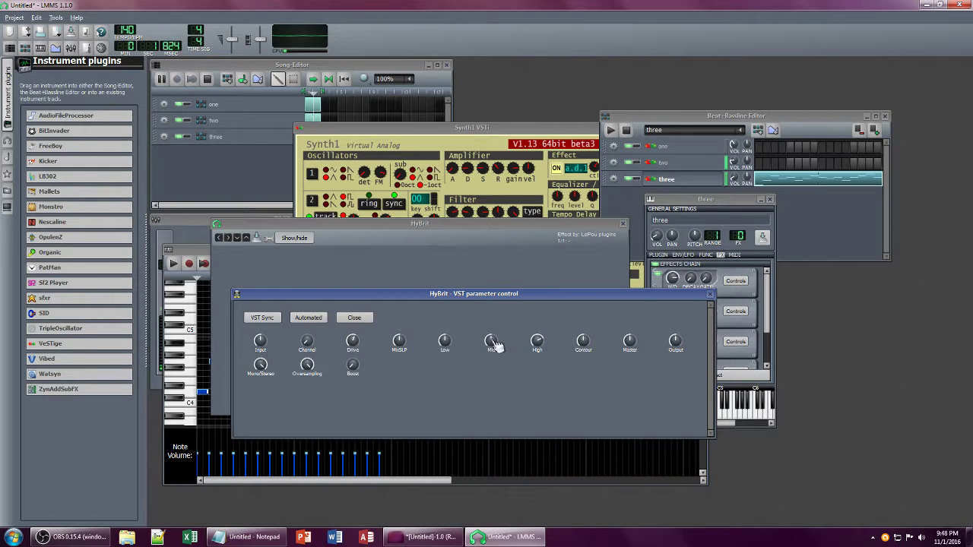
drag(491, 342, 491, 324)
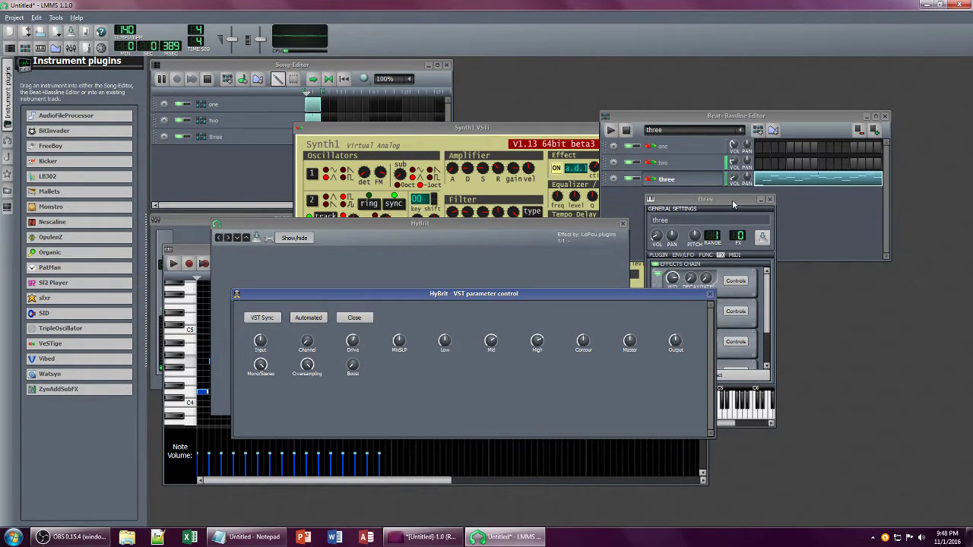
Step: Bring Synth1 to the front, adjust its filter tracking, and close HyBrit's VST parameter control
drag(750, 200, 466, 200)
click(529, 184)
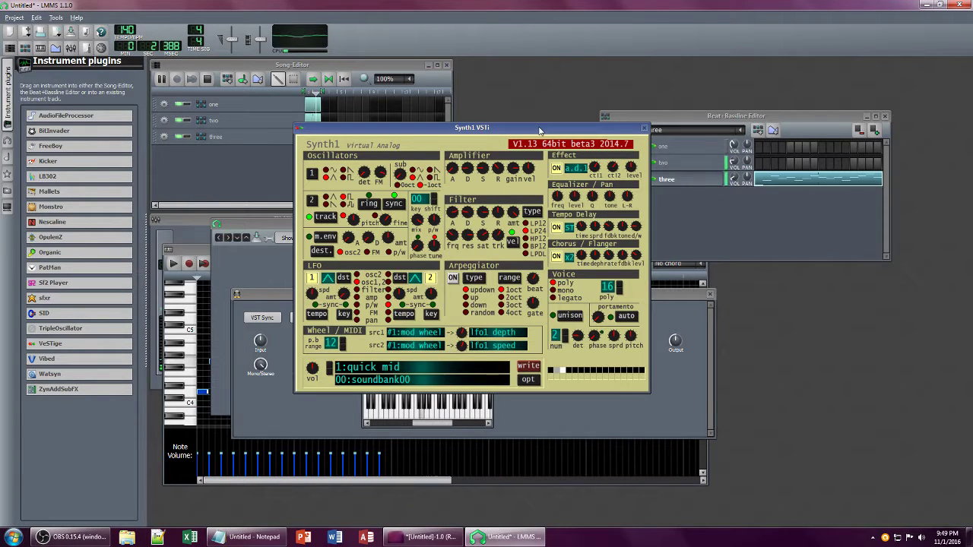
click(495, 216)
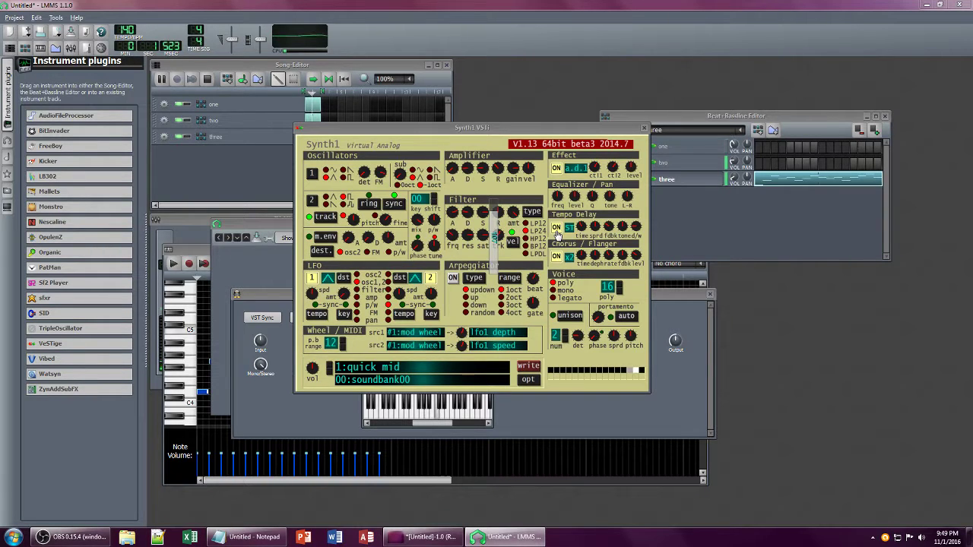
click(696, 294)
click(709, 294)
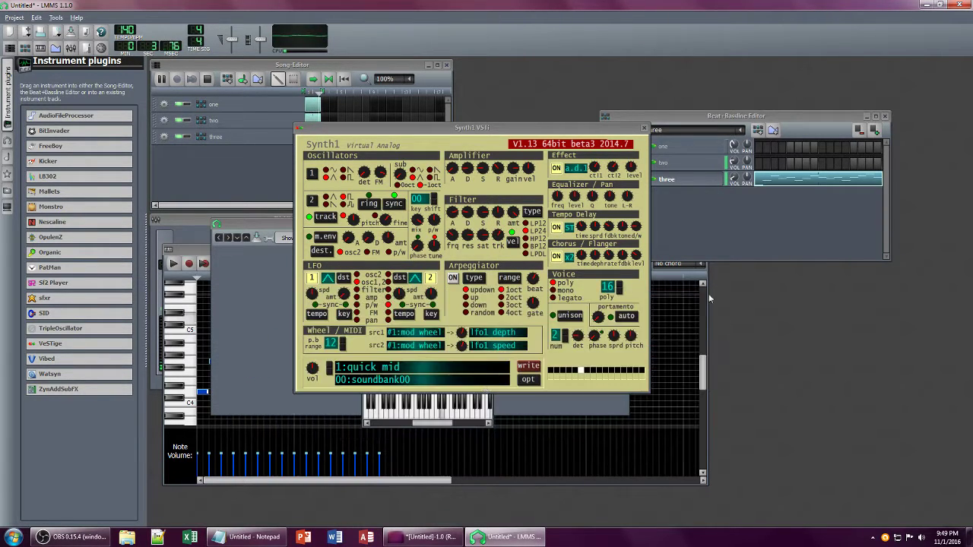
Step: Raise Azurite's wet level on track three and adjust its Speed in the VST parameter control
click(443, 420)
mouse_move(391, 309)
mouse_down()
mouse_move(390, 325)
mouse_move(389, 298)
mouse_up()
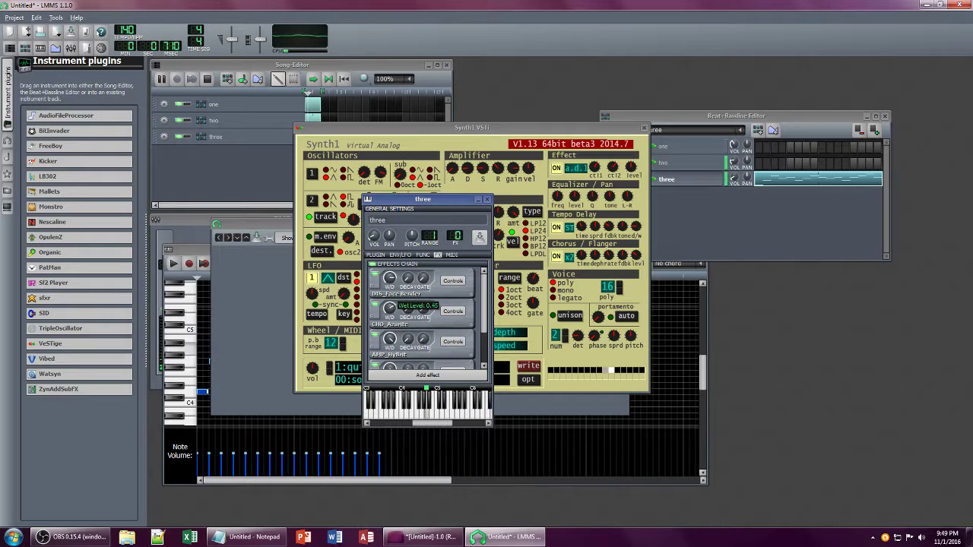
click(452, 311)
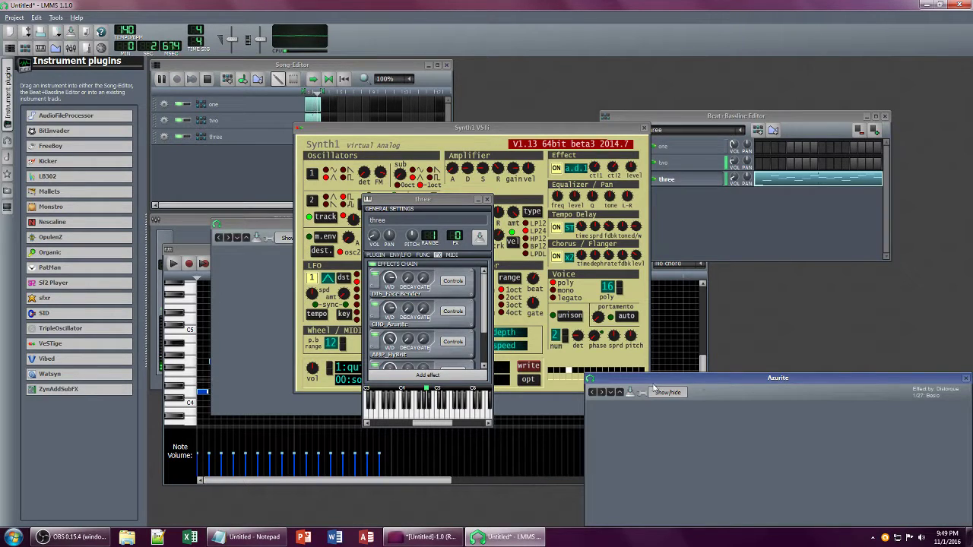
click(639, 393)
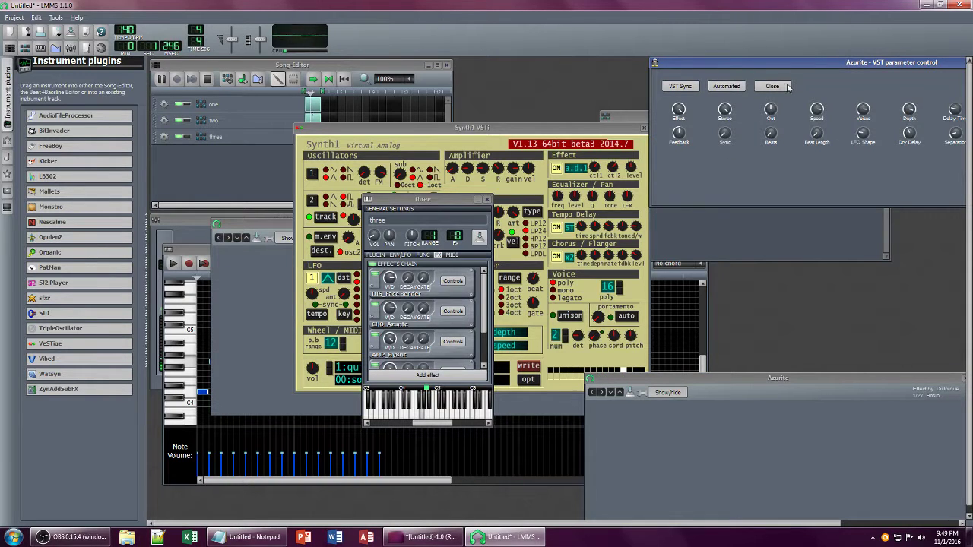
drag(839, 63, 567, 102)
drag(543, 151, 550, 152)
Step: Move Azurite's VST parameter control fully into view and add the VST effect DEL_Bionic Delay v1_2 to track three's effects chain
click(370, 213)
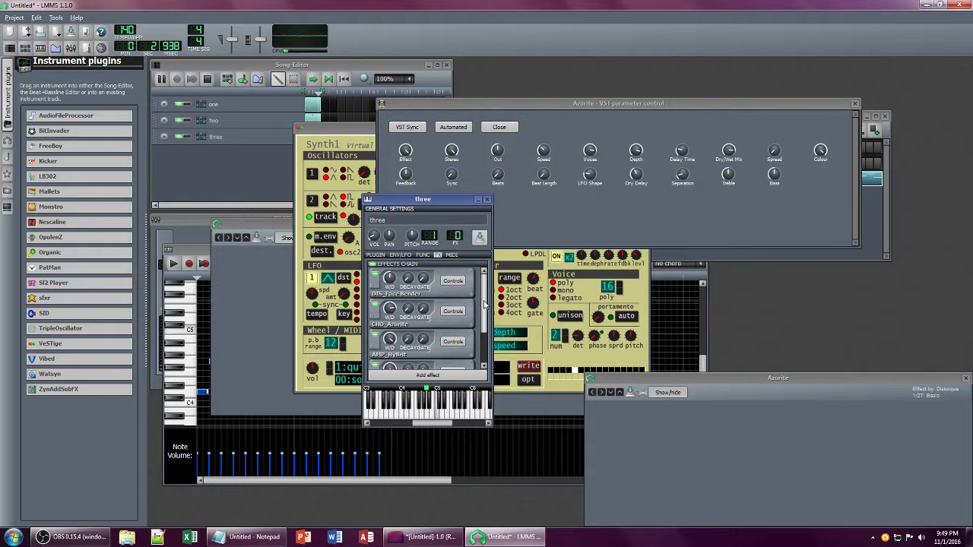
scroll(395, 326, down, 2)
click(428, 376)
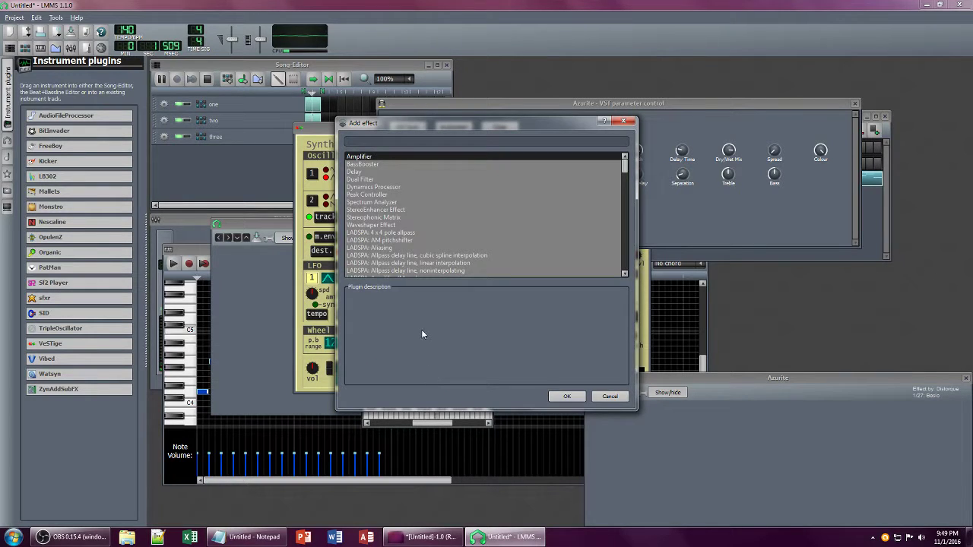
text(del)
scroll(456, 220, down, 5)
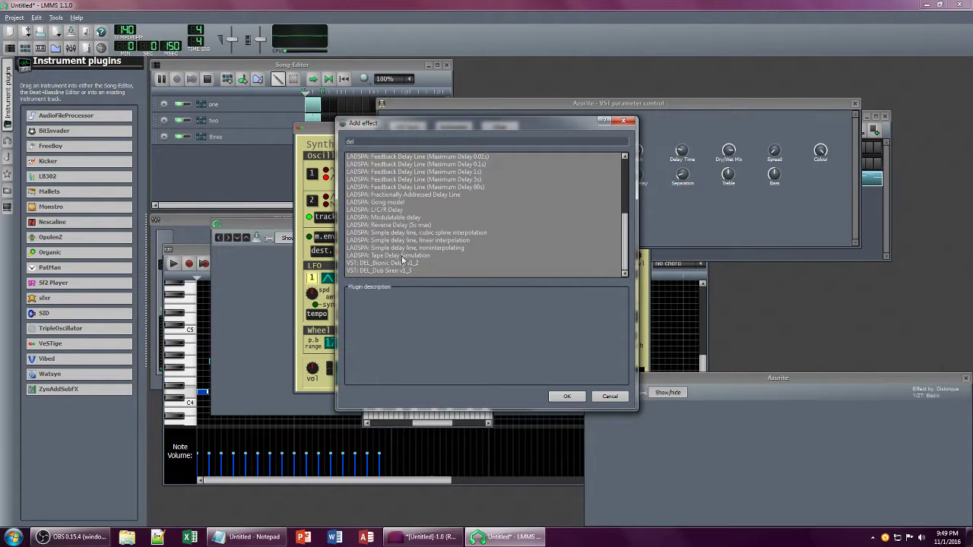
click(382, 263)
click(565, 396)
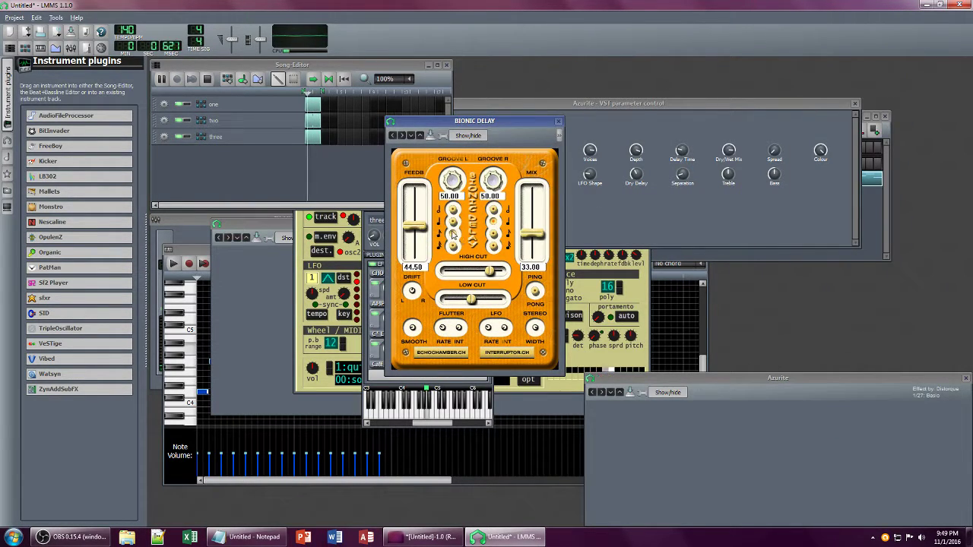
Step: Set Bionic Delay's Groove L and Groove R to 75.00 and Feedb to 12.50, toggle Ping Pong, and raise High Cut
click(491, 183)
click(453, 183)
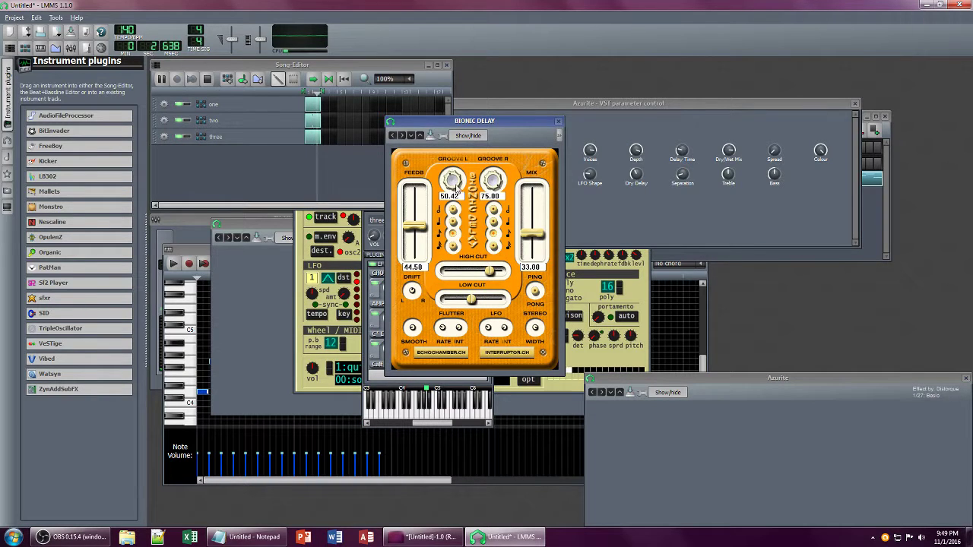
click(534, 295)
drag(490, 271, 503, 271)
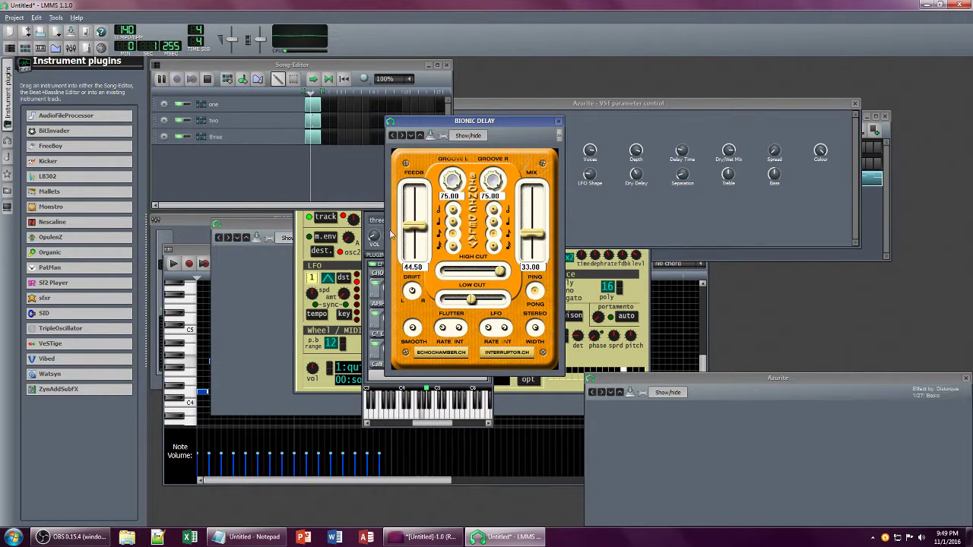
drag(411, 226, 291, 229)
Step: Bring track three's instrument window to the front and adjust the DIS_Face Bender wet level in its effects chain
click(363, 222)
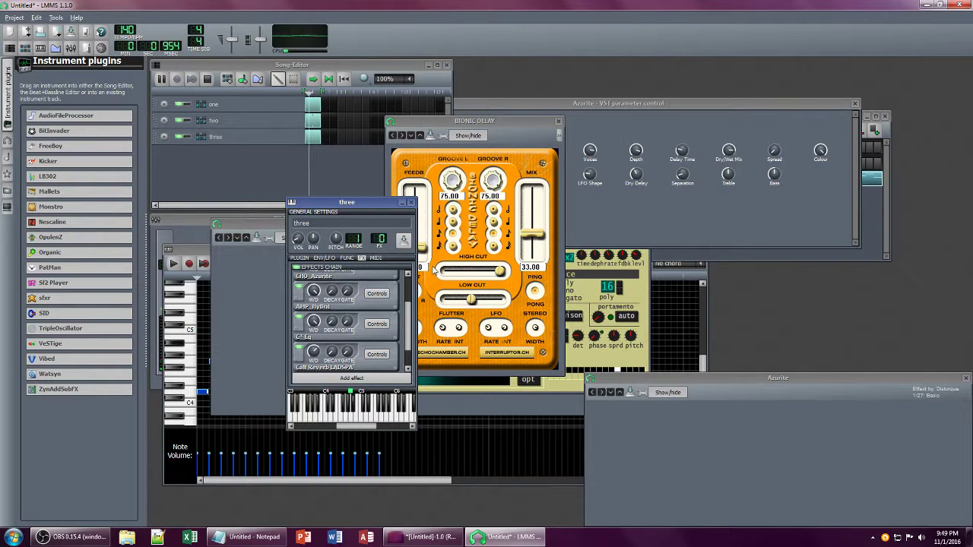
scroll(409, 330, up, 2)
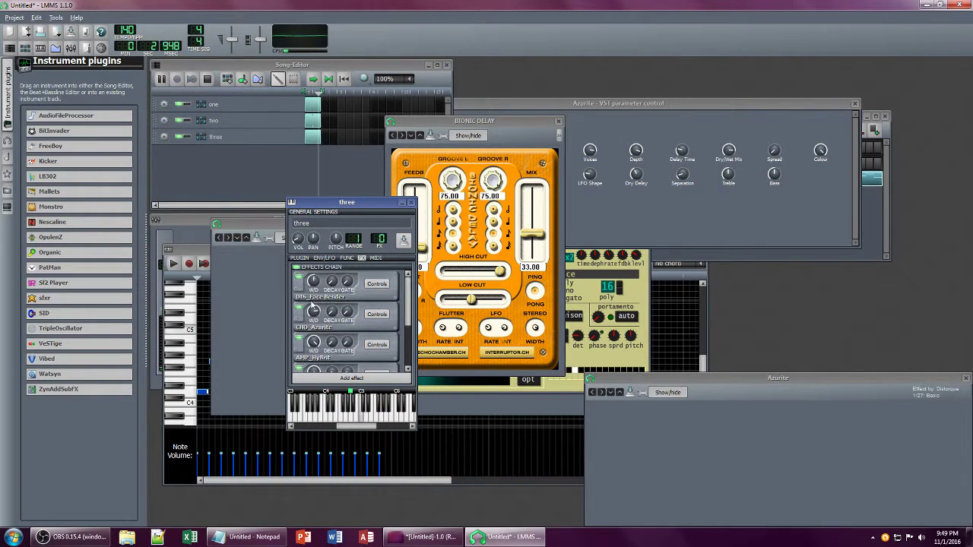
drag(313, 280, 313, 269)
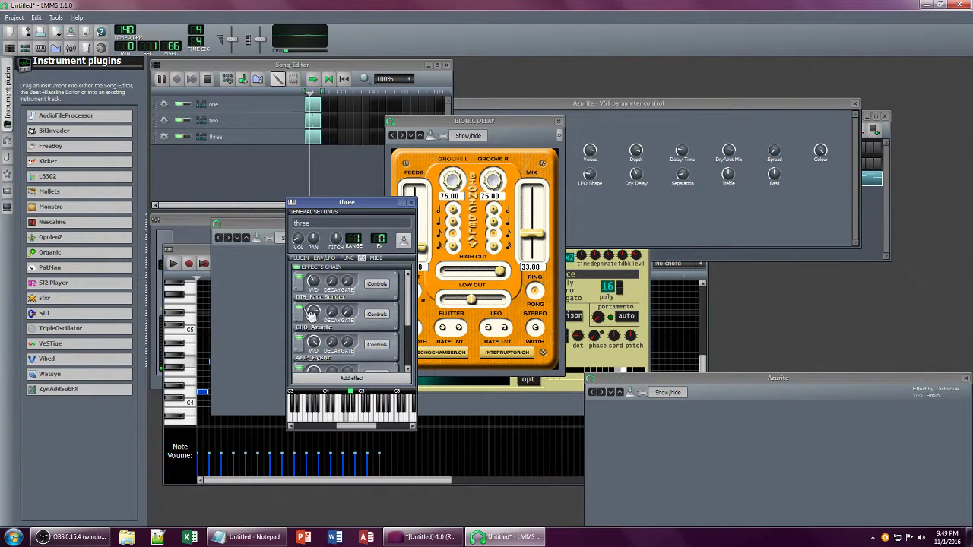
Step: Place the Synth1 and Bionic Delay windows side by side, and close Azurite's effect window
click(644, 269)
drag(490, 180, 502, 194)
click(475, 120)
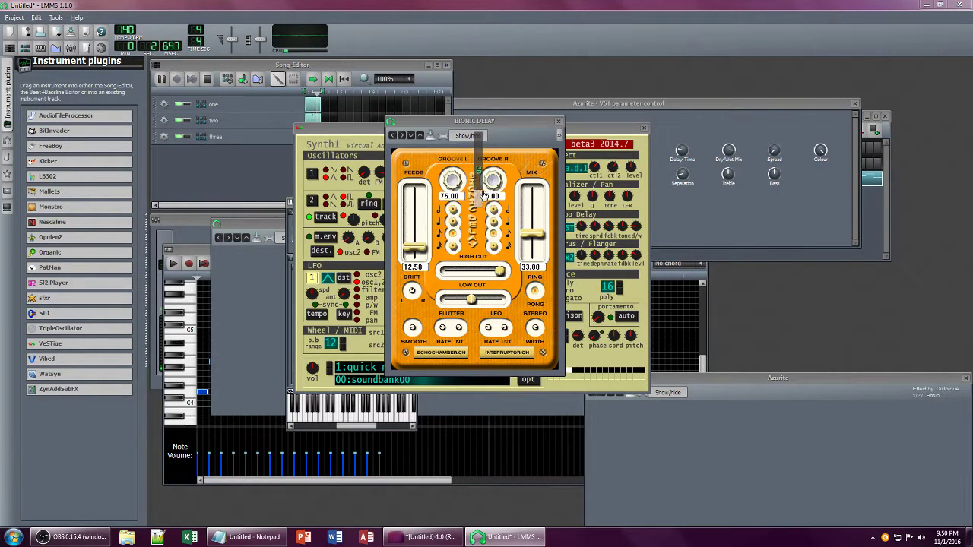
drag(588, 136, 464, 179)
click(481, 124)
drag(481, 124, 611, 124)
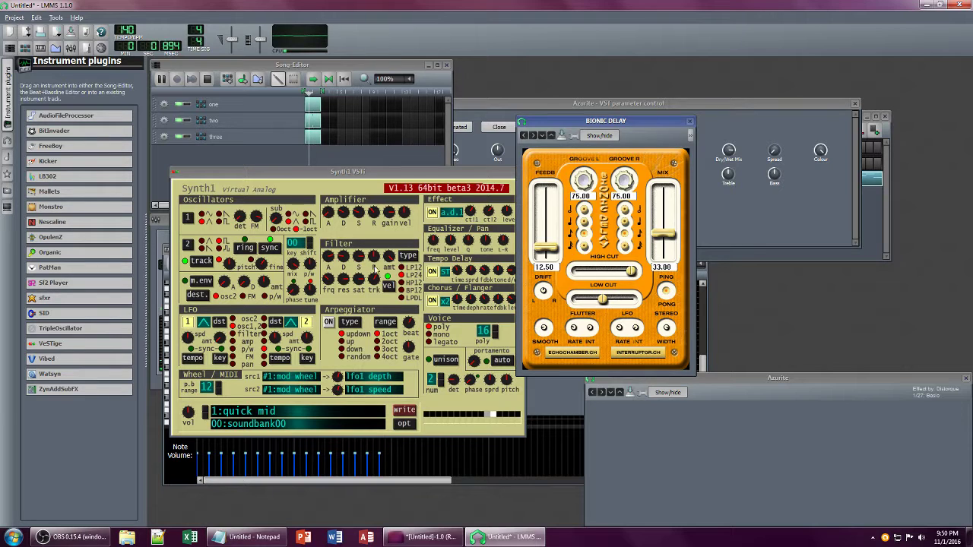
drag(585, 117, 693, 142)
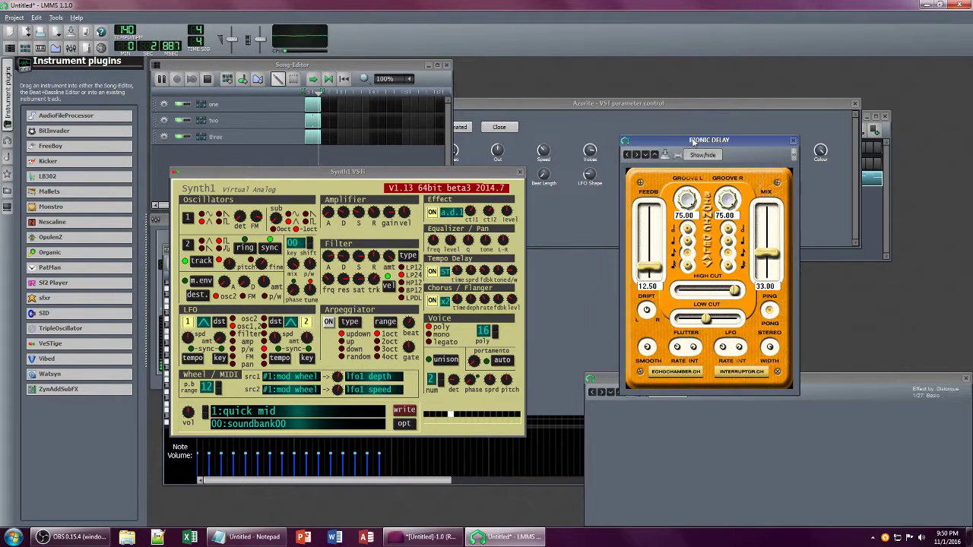
click(965, 380)
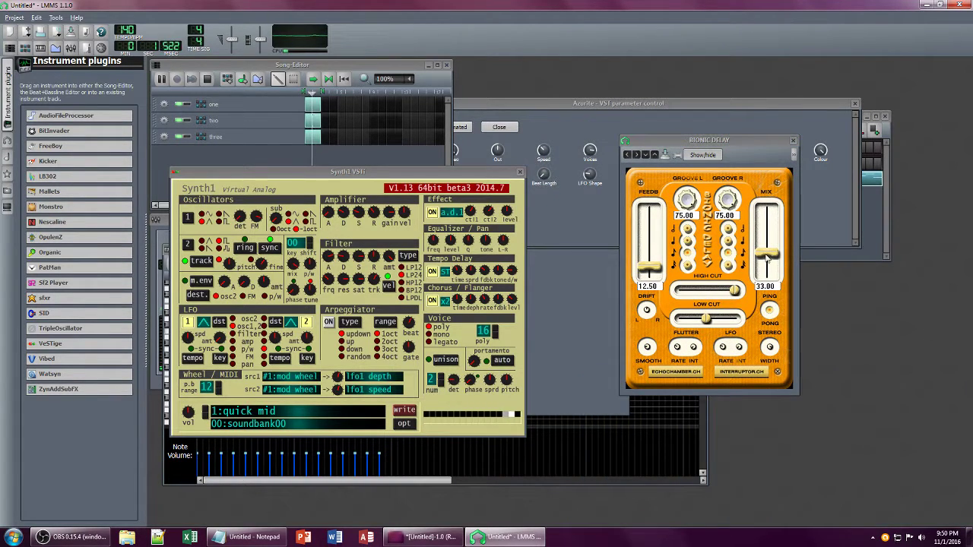
Step: Move Synth1 lower and adjust oscillator 1's waveform, the oscillator p/w and the filter resonance
drag(482, 177, 495, 218)
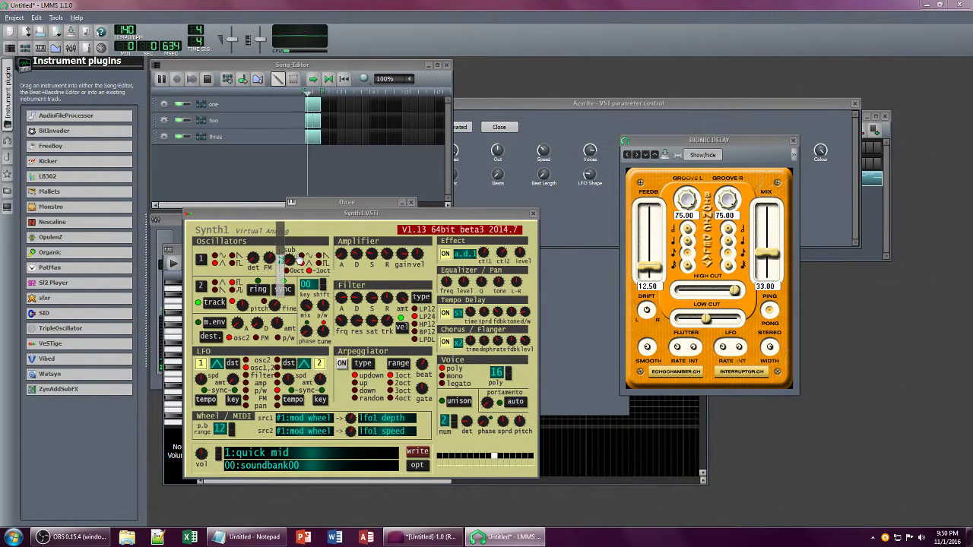
click(217, 259)
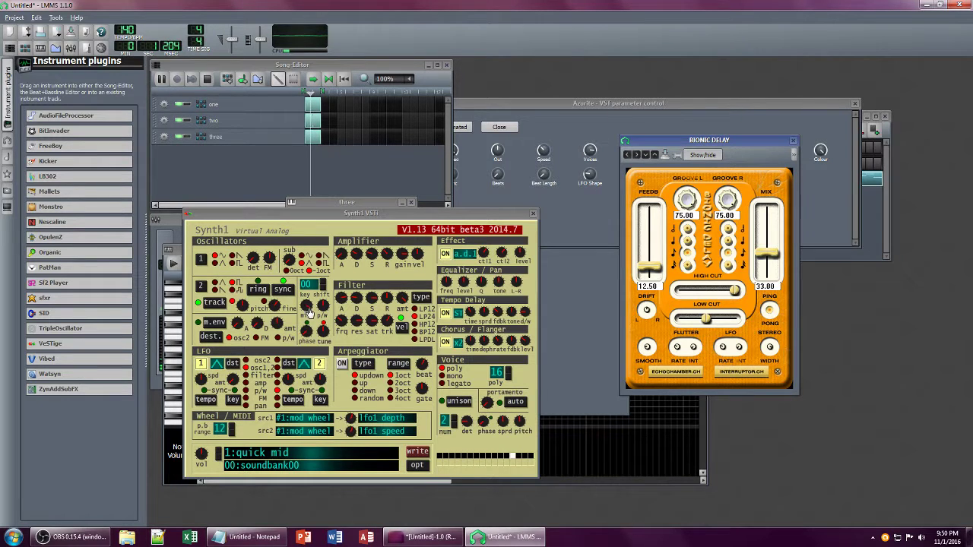
drag(321, 306, 320, 292)
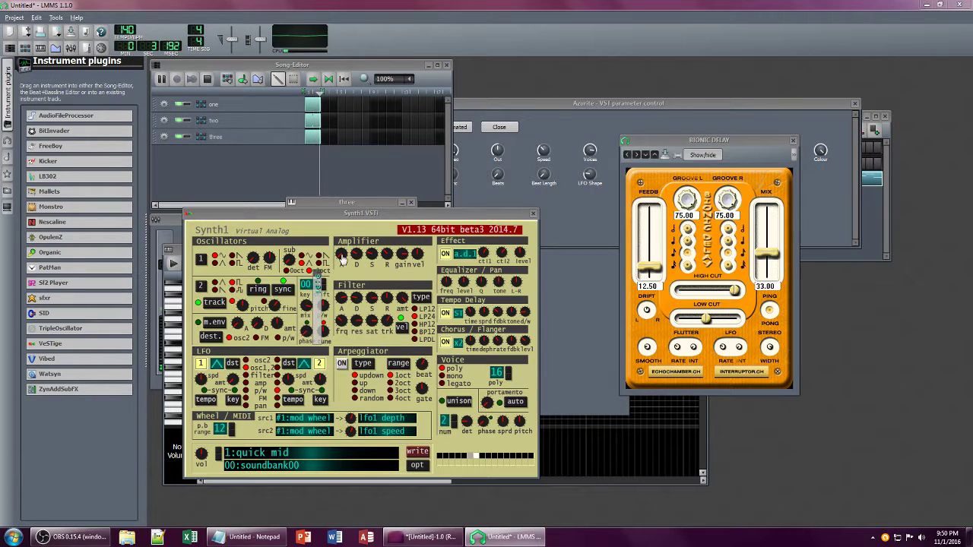
drag(387, 320, 356, 324)
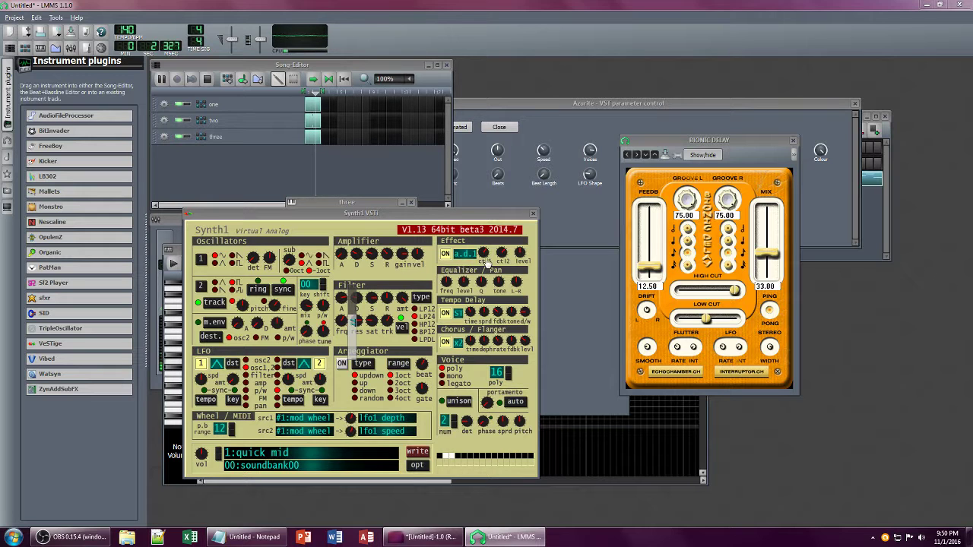
Step: Adjust ctl2 and level in Synth1's Effect section, along with the filter's tracking and envelope amount
drag(488, 259, 499, 264)
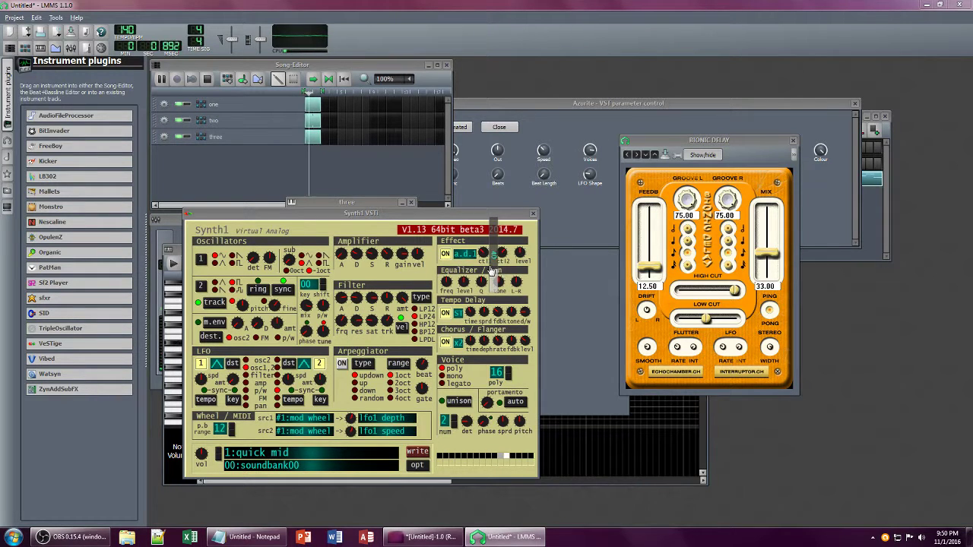
drag(356, 298, 390, 332)
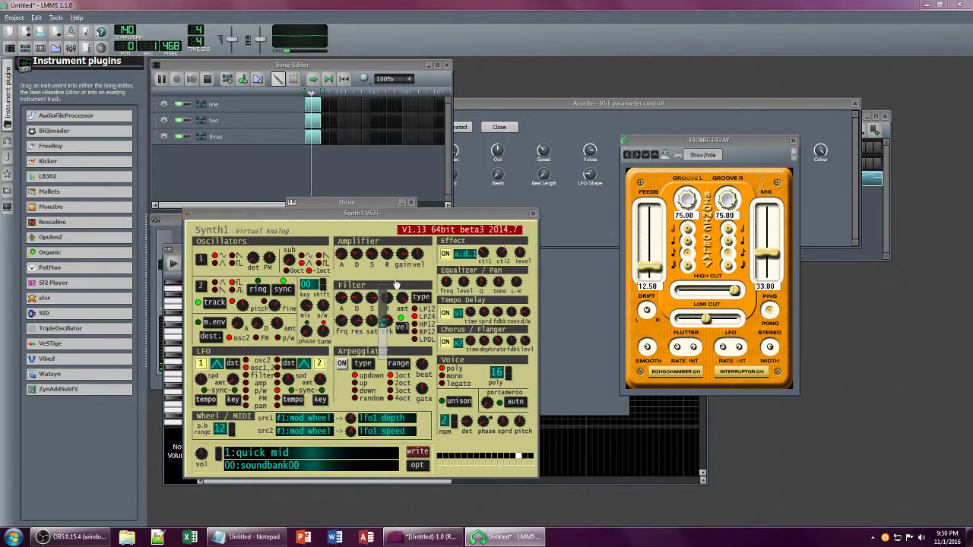
drag(402, 297, 402, 312)
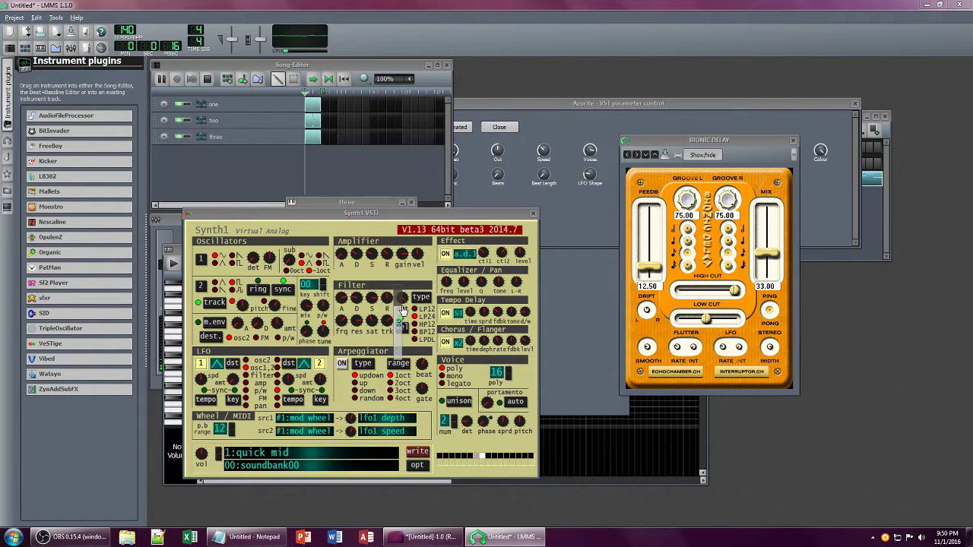
drag(519, 254, 526, 266)
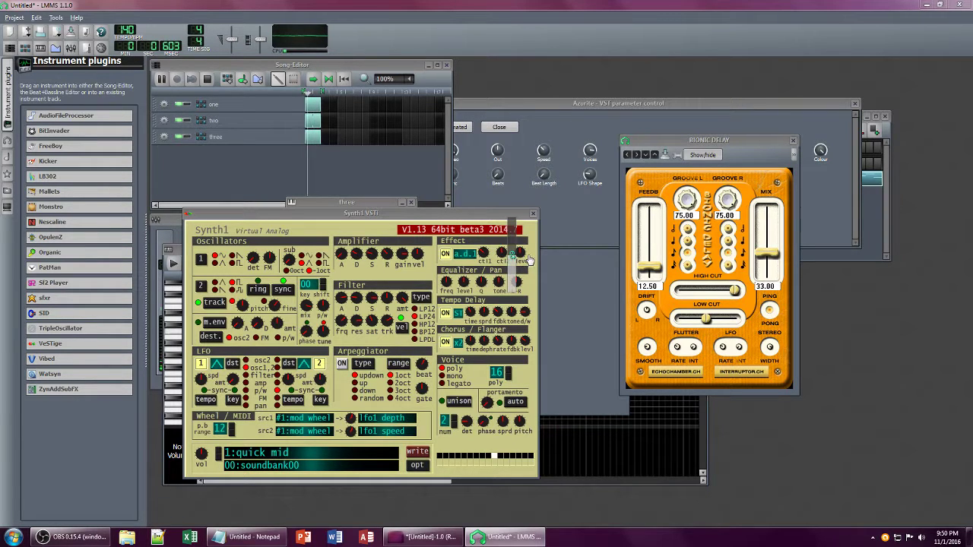
Step: Set Bionic Delay's Mix to 41.50, lower its Low Cut, and close the open effect windows and Azurite's VST parameter control
drag(768, 256, 768, 251)
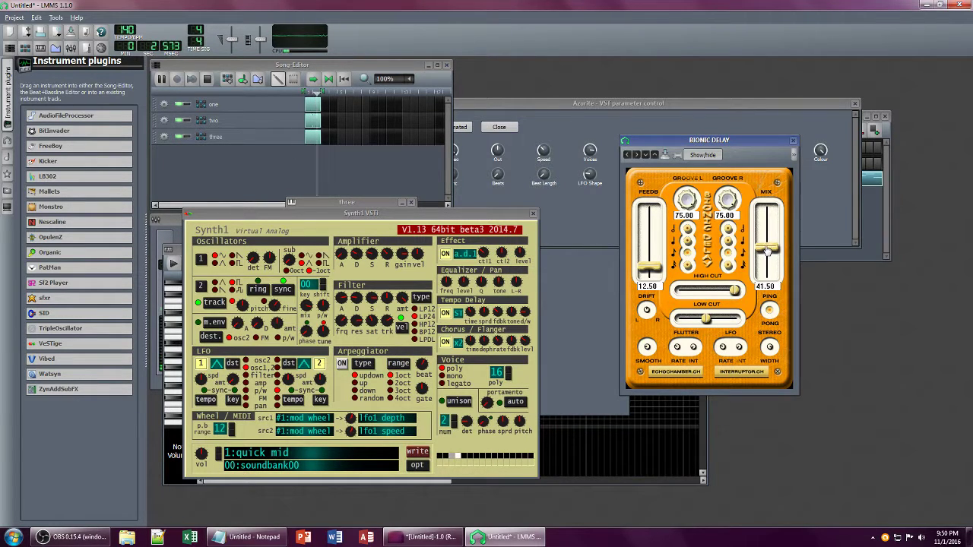
mouse_move(706, 322)
mouse_down()
mouse_move(681, 324)
mouse_move(690, 325)
mouse_up()
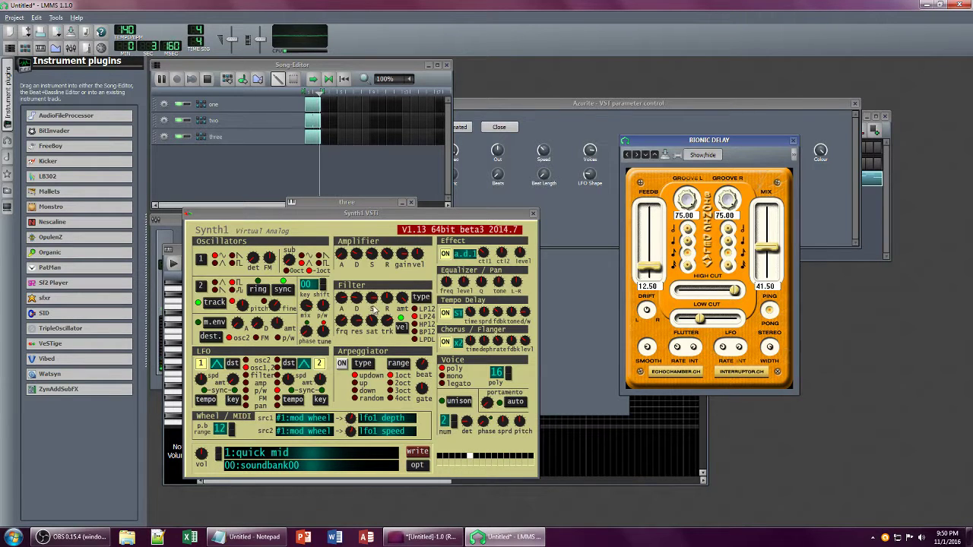
click(793, 139)
click(854, 103)
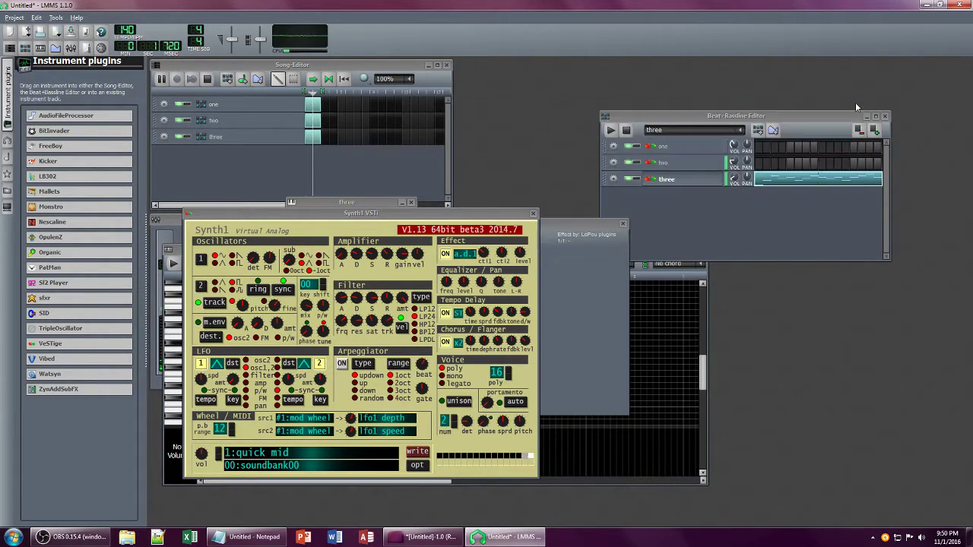
click(622, 225)
Step: Switch to Notepad, replace its text with a note beginning "brighten the", and return to LMMS
click(251, 537)
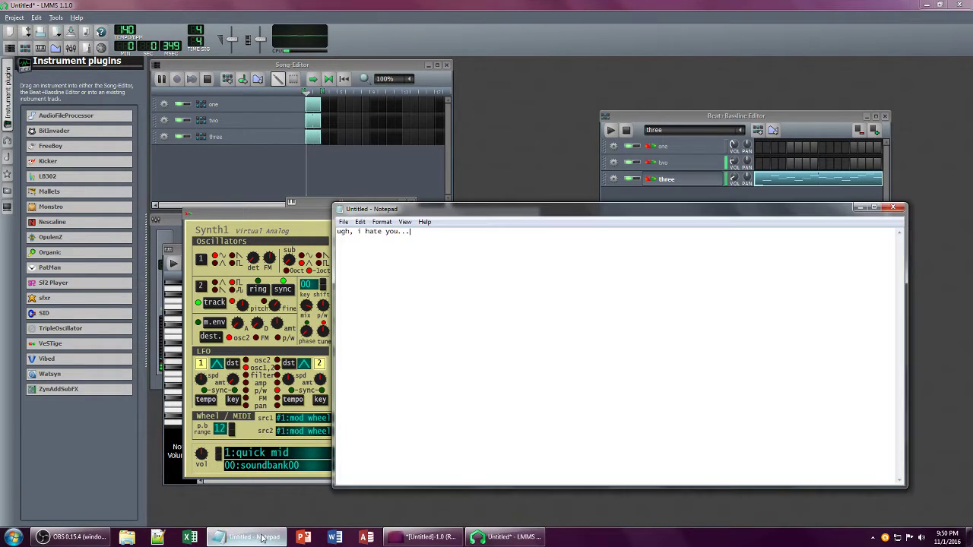
key(ctrl+a)
text(brigh)
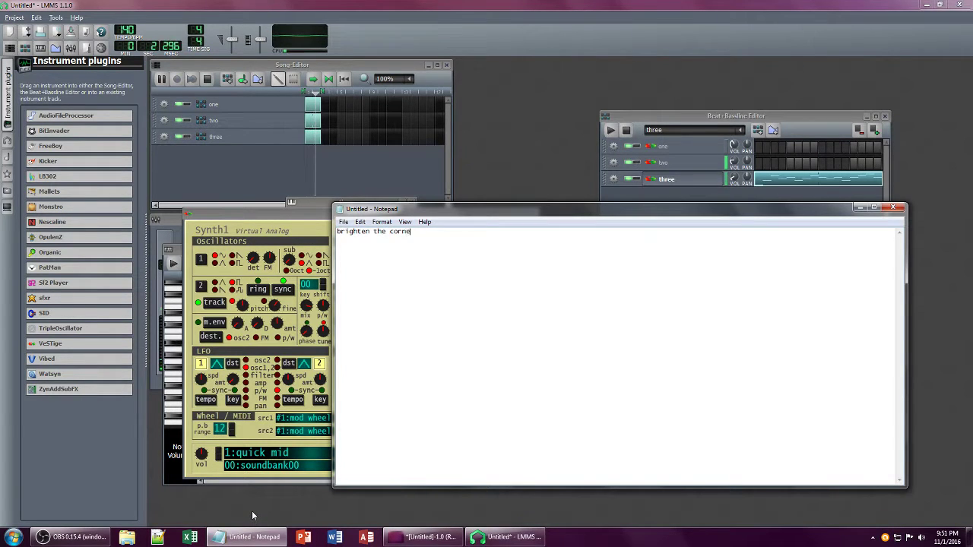
click(251, 511)
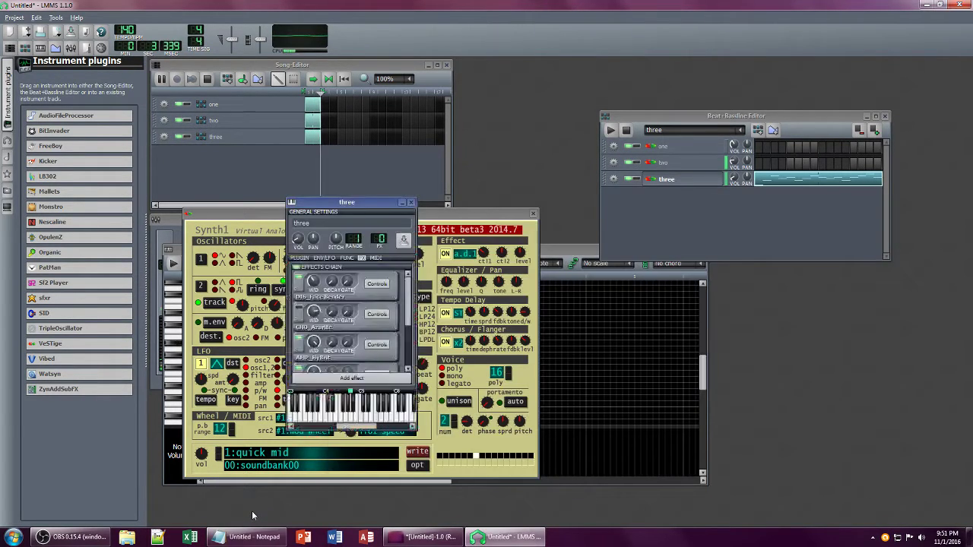
Step: Open track one's Synth1 interface and the TAL-Filter controls from its effects chain
click(665, 146)
click(811, 193)
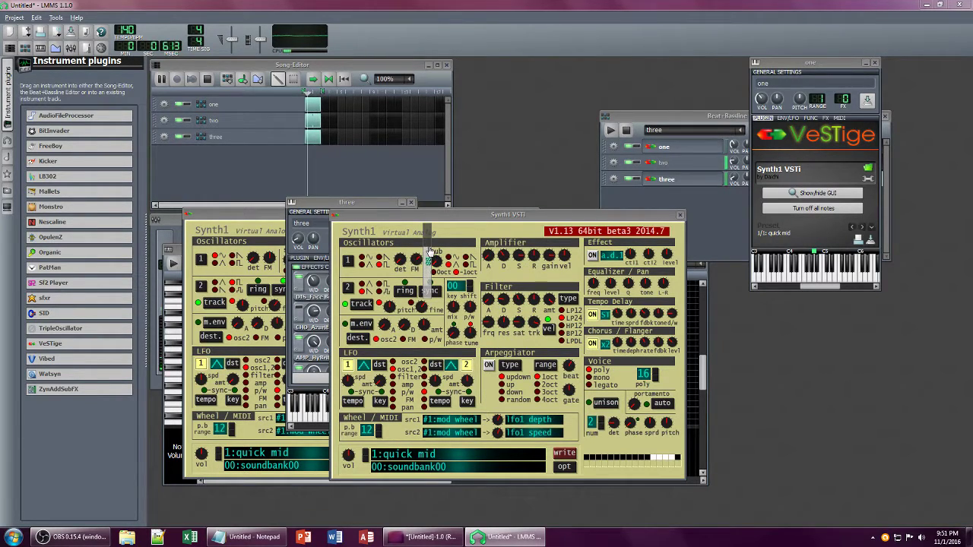
click(825, 119)
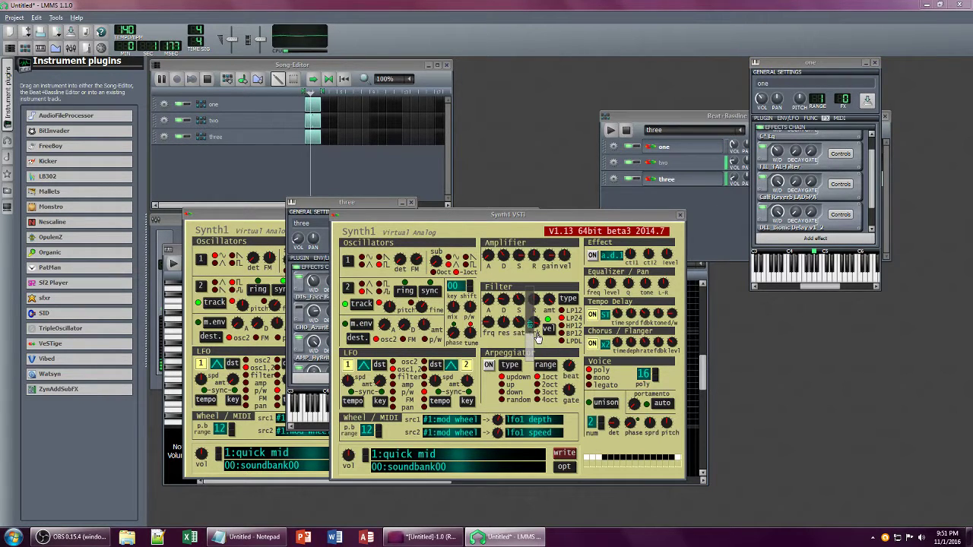
scroll(832, 177, up, 2)
click(840, 173)
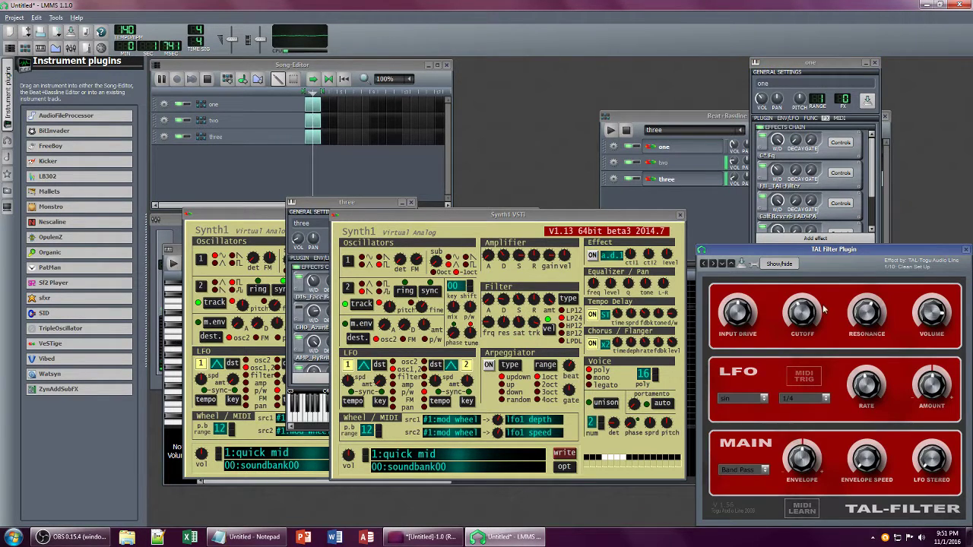
Step: Adjust TAL-Filter's Resonance, Cutoff and wet level on track one, and bring that track's Synth1 to the front
drag(862, 299, 861, 290)
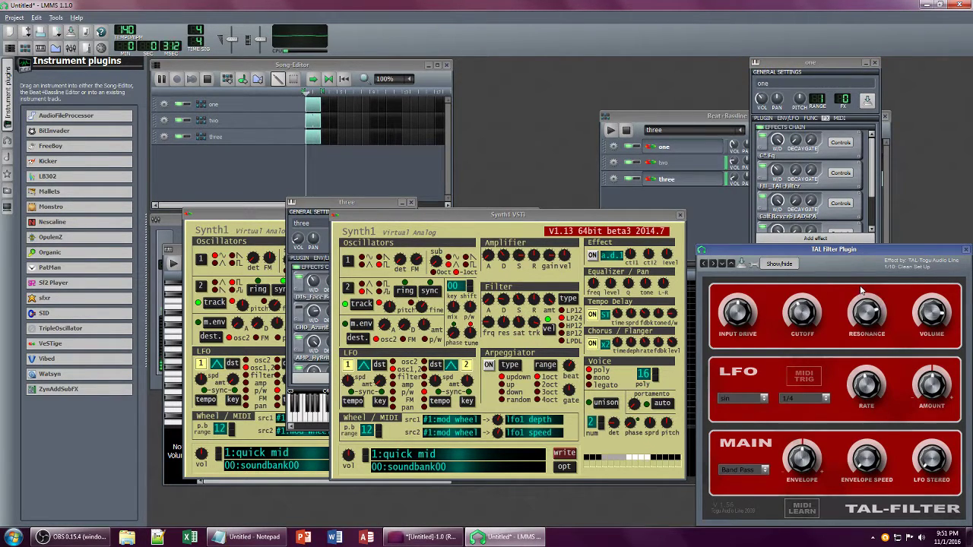
click(776, 170)
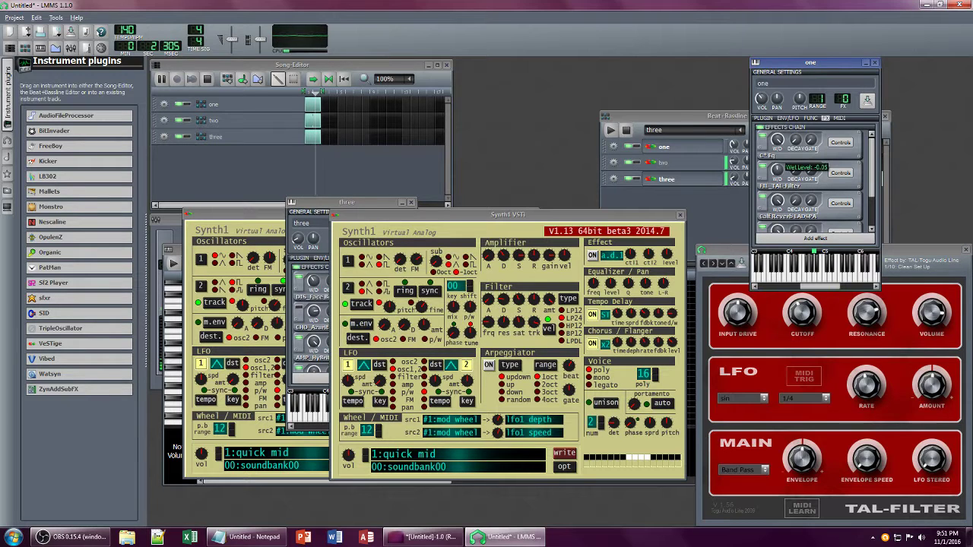
mouse_move(781, 176)
mouse_down()
mouse_move(781, 188)
mouse_move(788, 183)
mouse_up()
drag(805, 317, 804, 321)
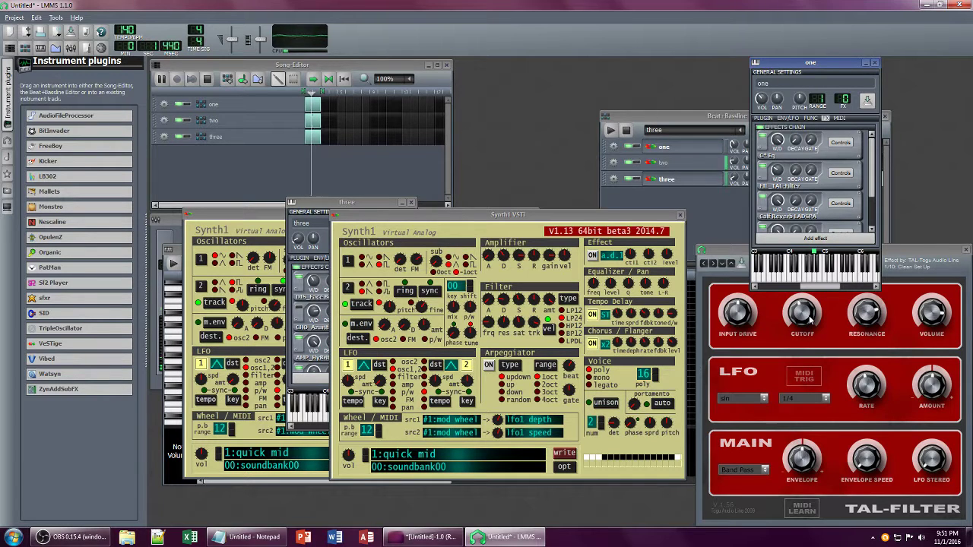
click(921, 250)
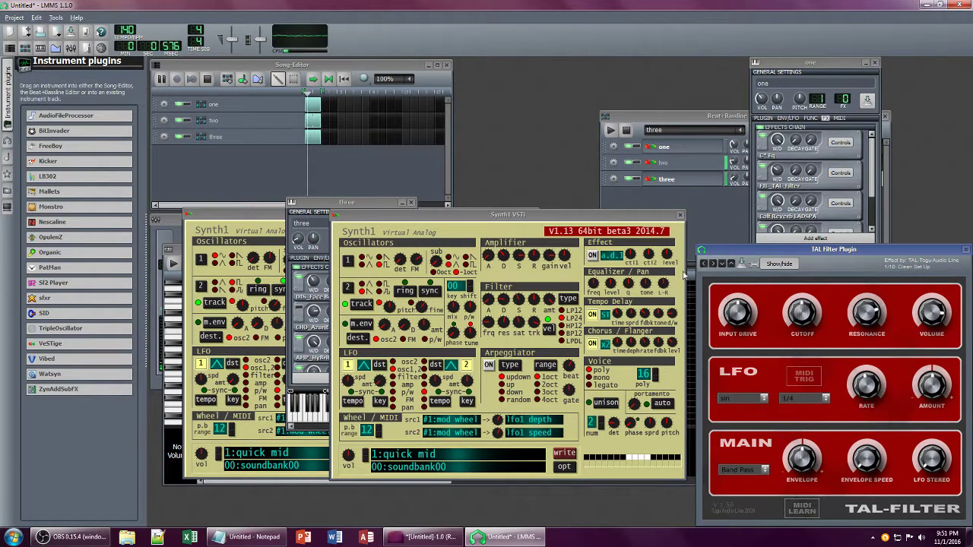
click(619, 217)
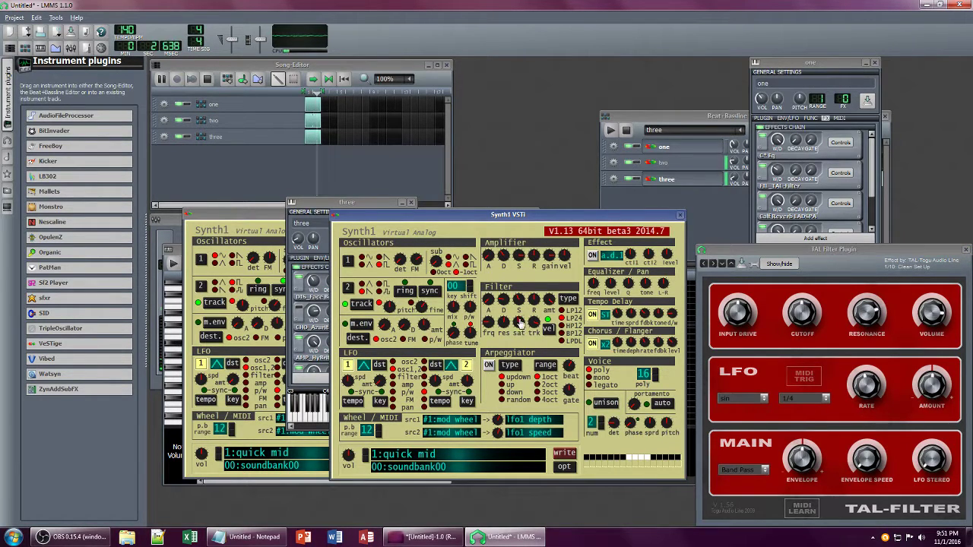
Step: Adjust the filter release and sub oscillator level in track one's Synth1, and close its window and TAL-Filter's
drag(531, 303, 536, 307)
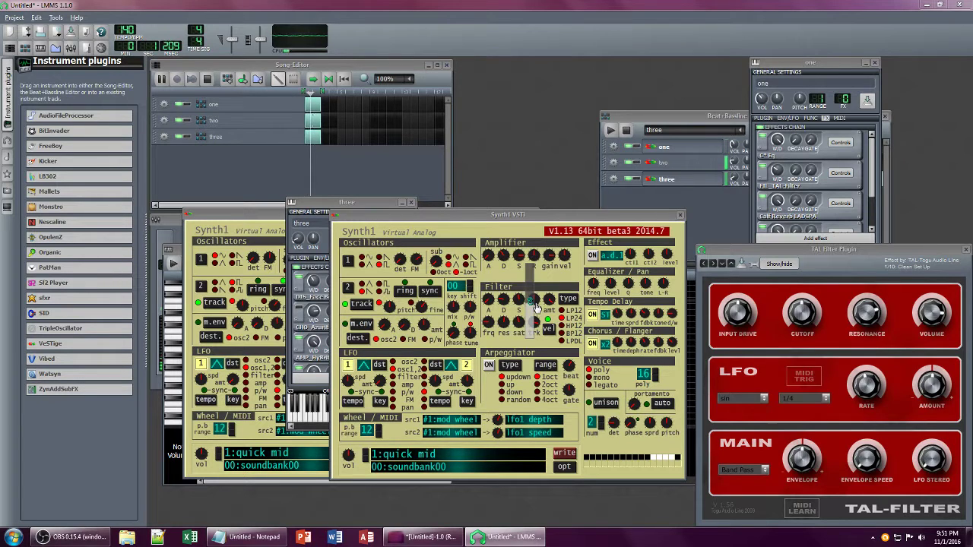
drag(431, 263, 439, 287)
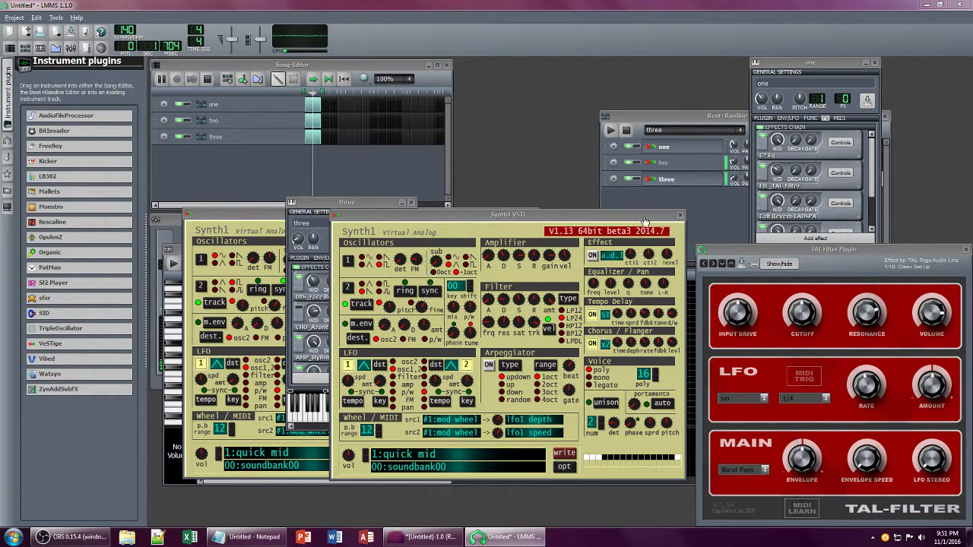
click(679, 214)
click(965, 249)
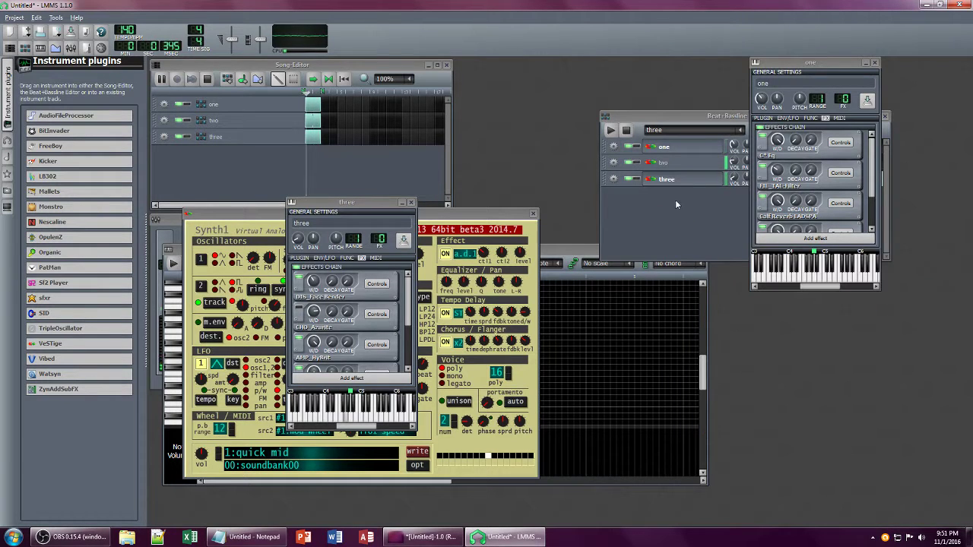
Step: Bring track three's Synth1 to the front and reposition the track three window over its edge
click(572, 249)
drag(354, 201, 626, 210)
click(511, 218)
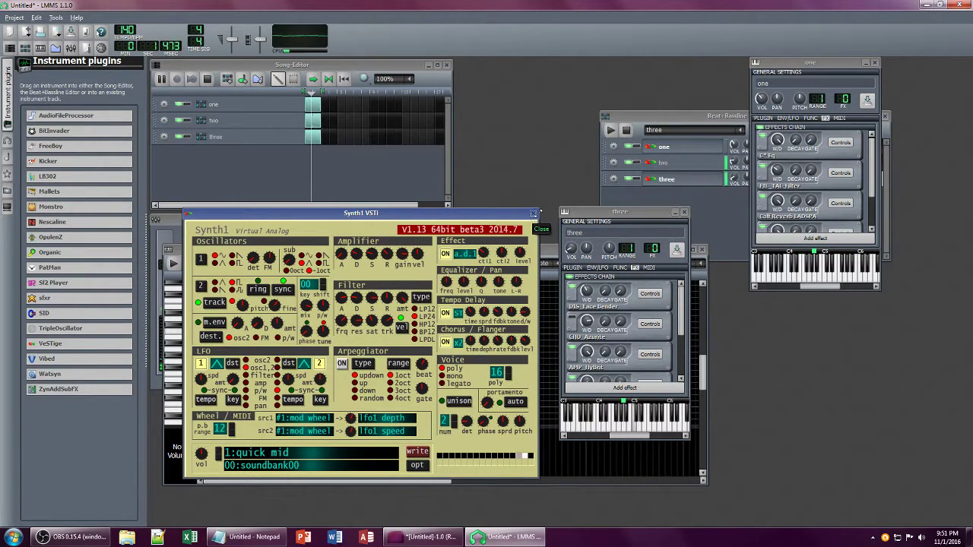
drag(636, 213, 511, 212)
Step: Adjust track three's volume, the wet level of its first effect, and the filter amount in its Synth1
drag(449, 250, 448, 243)
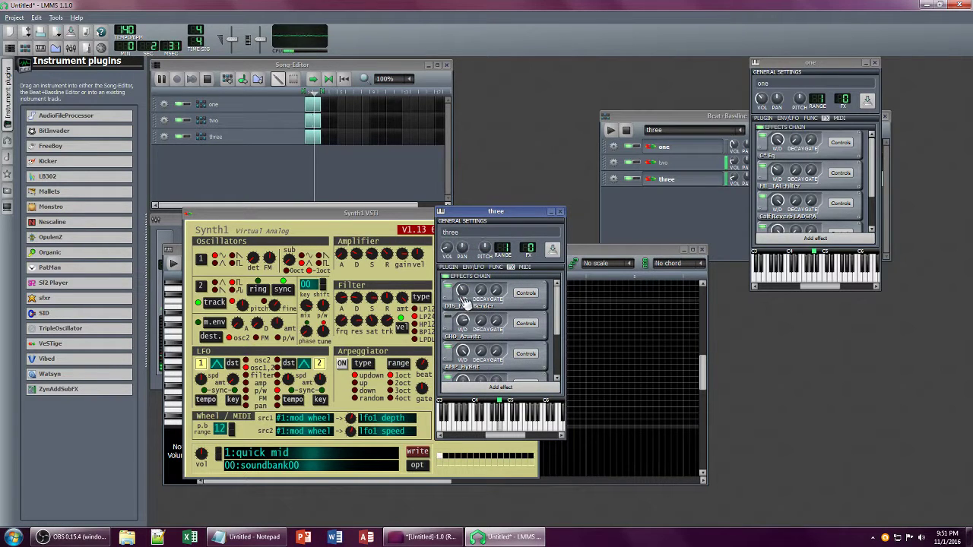
drag(463, 293, 462, 295)
drag(402, 298, 402, 347)
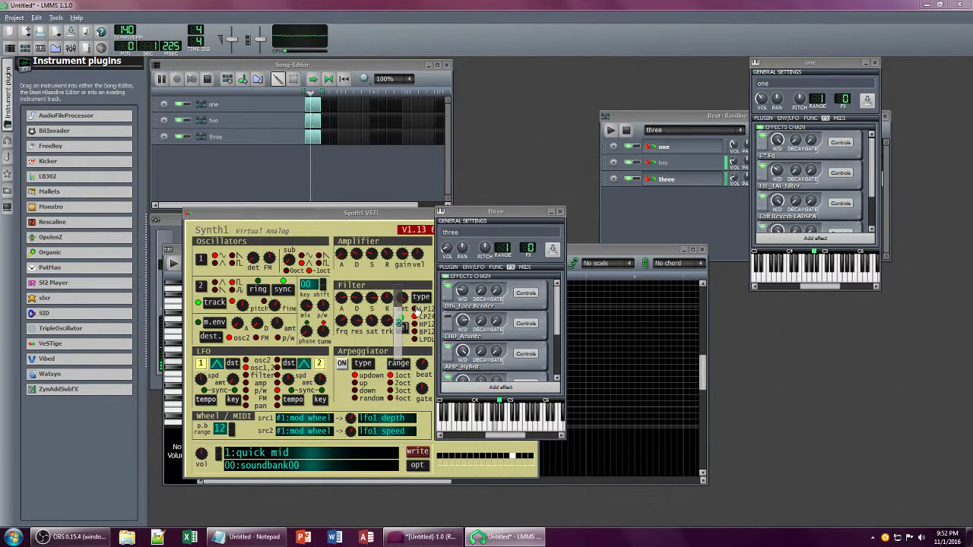
Step: Reopen track three's Synth1 interface and adjust its filter resonance, filter envelope and effect level
click(449, 269)
click(498, 342)
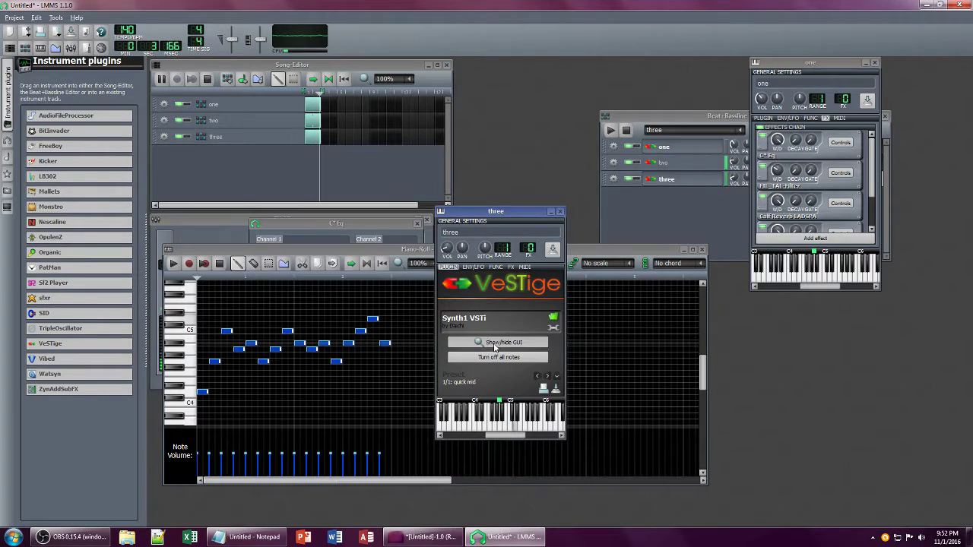
click(498, 342)
drag(516, 254, 516, 264)
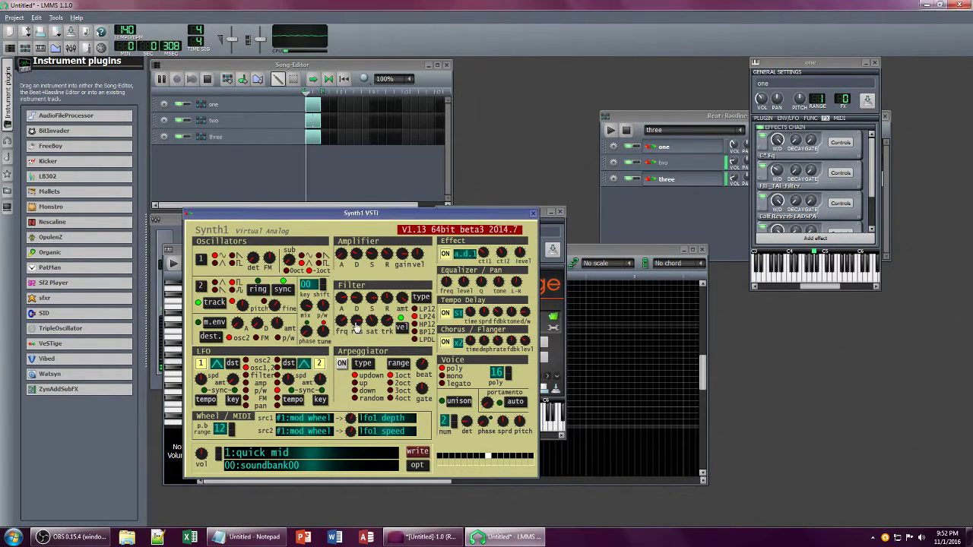
drag(386, 297, 386, 274)
drag(371, 298, 347, 336)
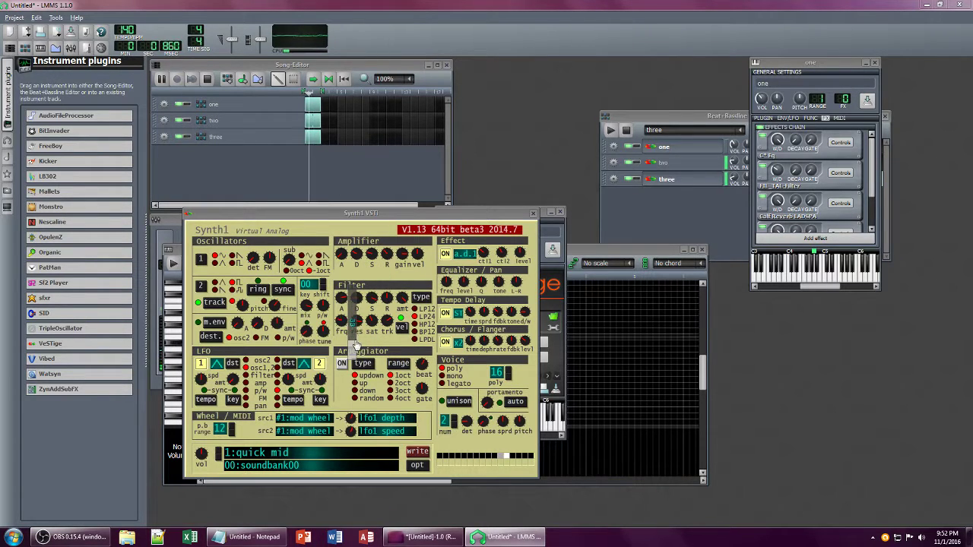
drag(387, 297, 376, 316)
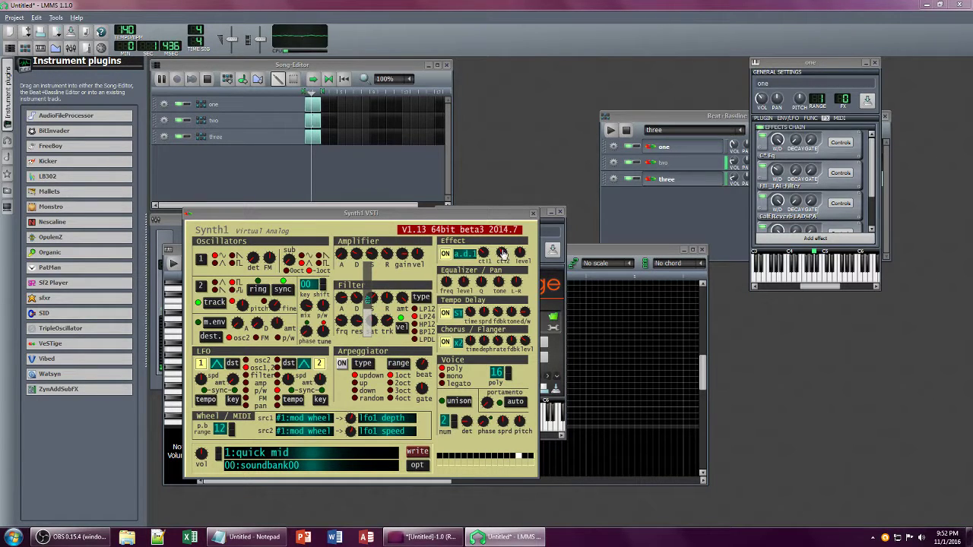
drag(519, 262, 517, 249)
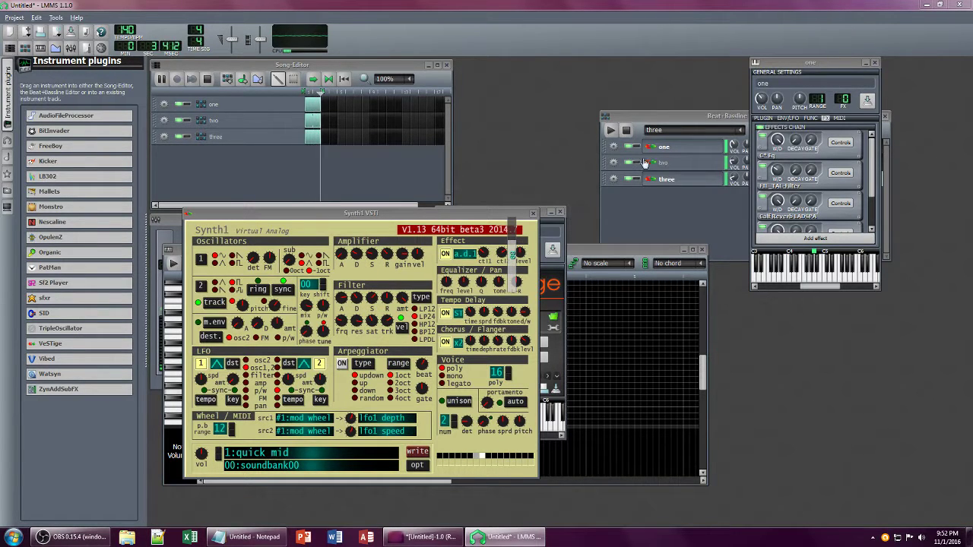
Step: Move the Beat+Bassline Editor clear of track one's window and open track one's Synth1 interface
click(728, 118)
drag(728, 119, 632, 119)
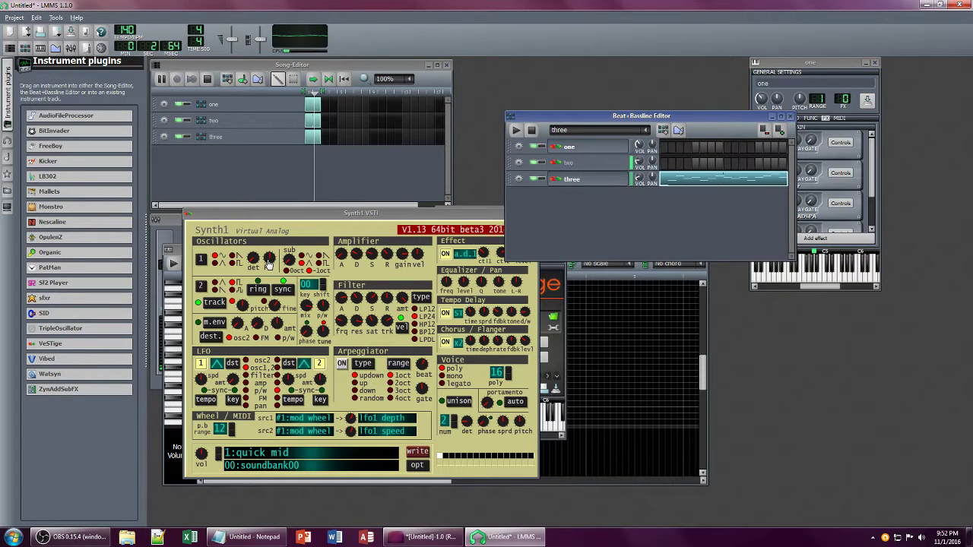
click(806, 63)
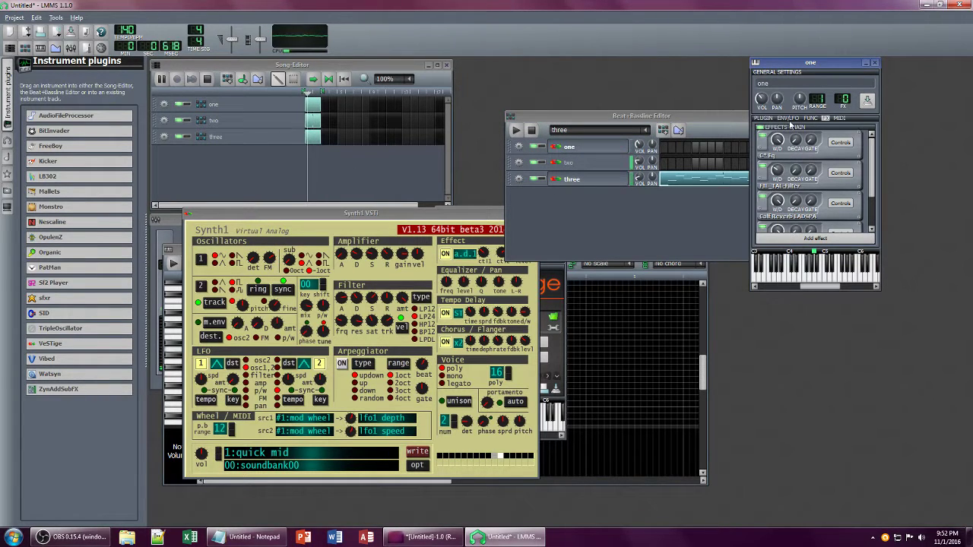
click(763, 118)
click(795, 194)
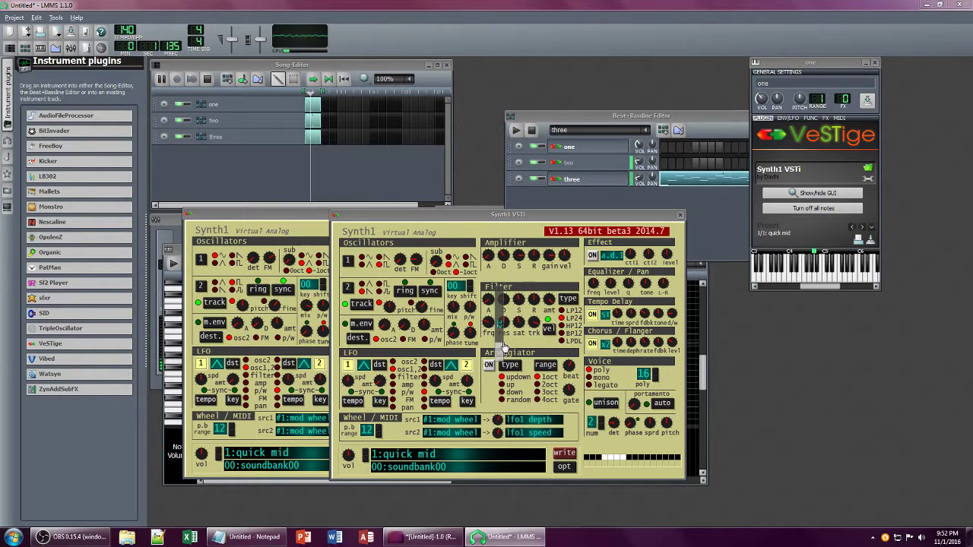
Step: Open track one's effects chain, adjust Calf Reverb's wet level, and set the last TAL-Filter's wet level to about 0.21
click(827, 116)
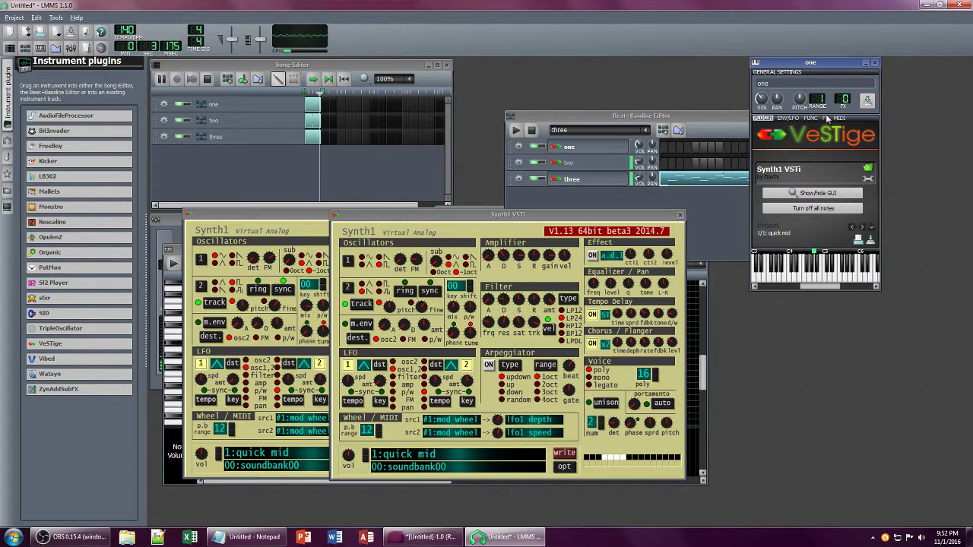
click(826, 116)
mouse_move(777, 200)
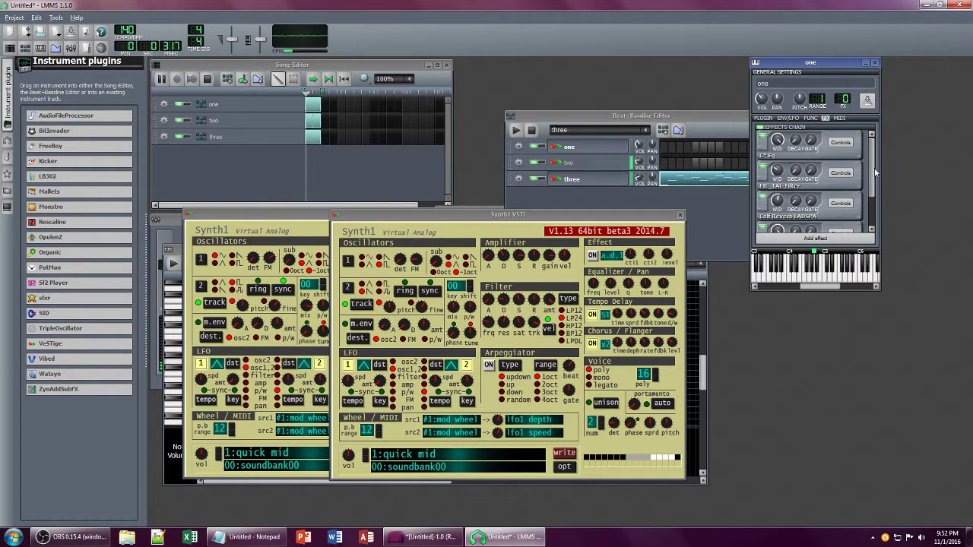
scroll(794, 212, down, 2)
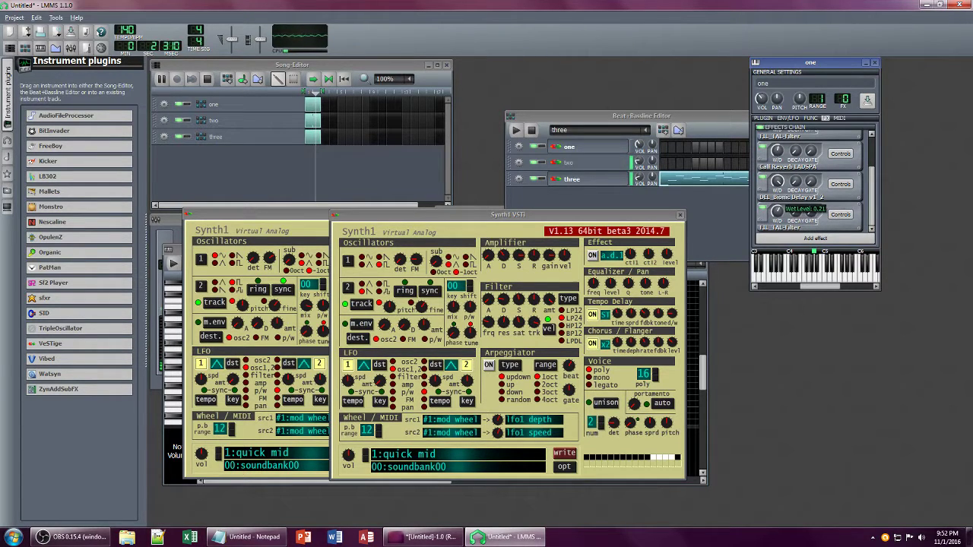
Step: Adjust the sub level and oscillator 1 waveform in track one's Synth1, and raise the last TAL-Filter's and Calf Reverb's wet levels
drag(417, 261, 431, 284)
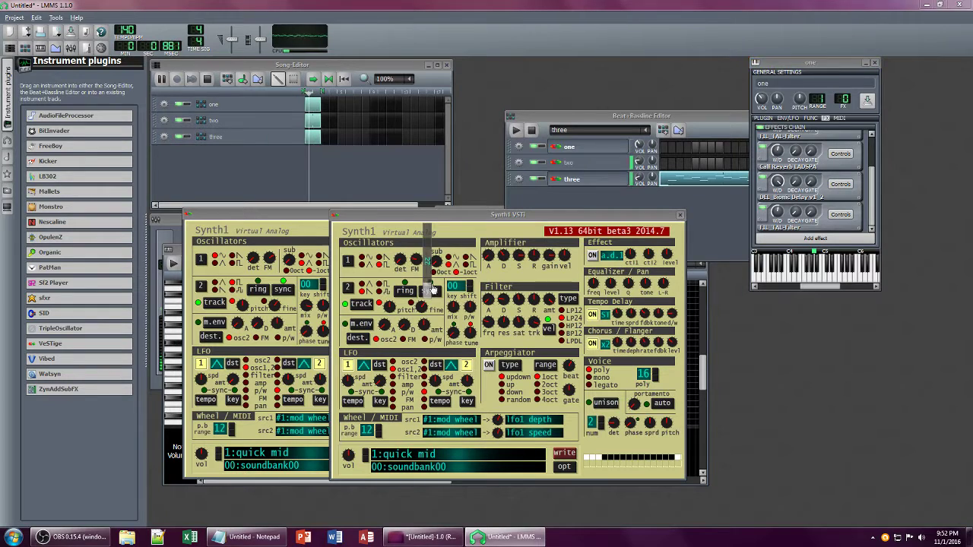
click(363, 266)
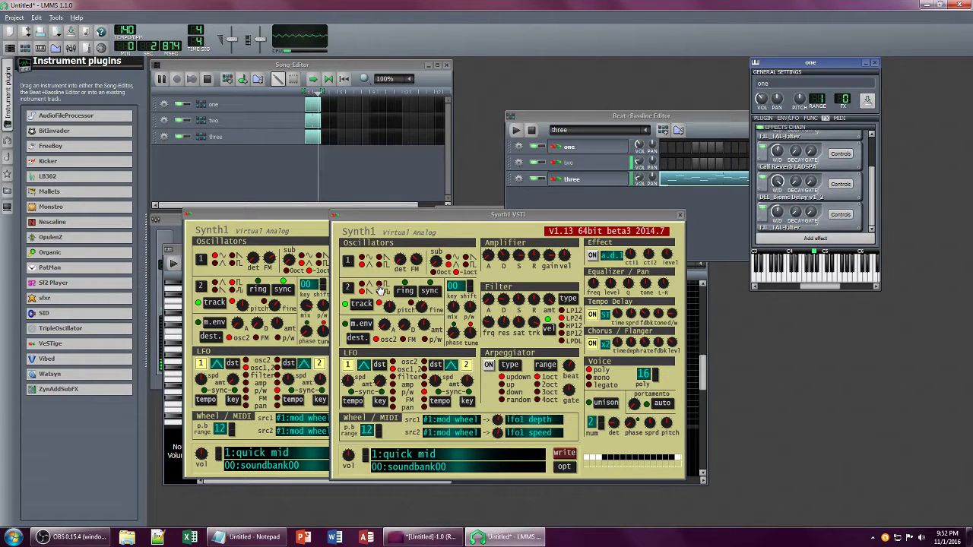
drag(778, 212, 778, 212)
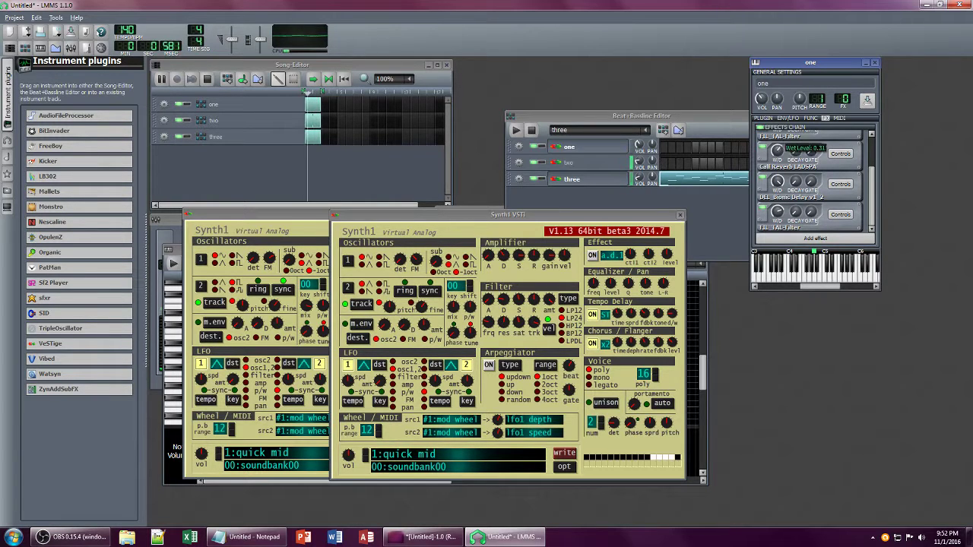
Step: Open track one's C* Eq controls to adjust the upper frequency bands, and tweak the Synth1 filter's tracking and resonance
drag(871, 192, 870, 176)
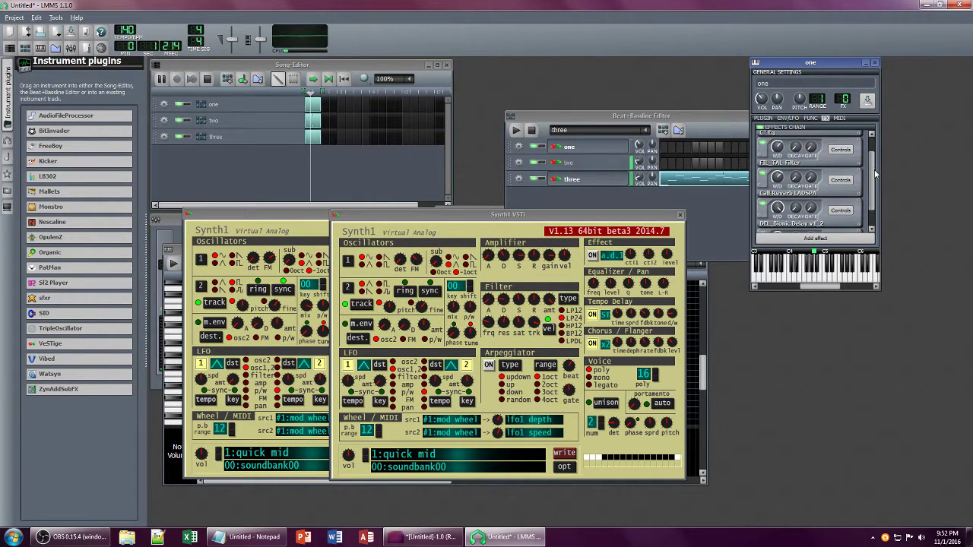
drag(875, 175, 874, 158)
click(841, 144)
drag(767, 345, 742, 342)
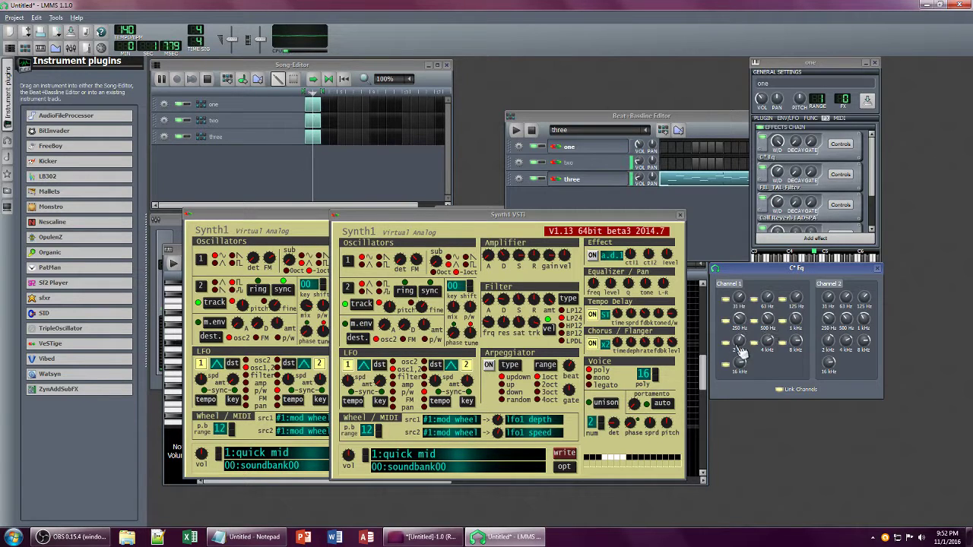
drag(533, 323, 533, 319)
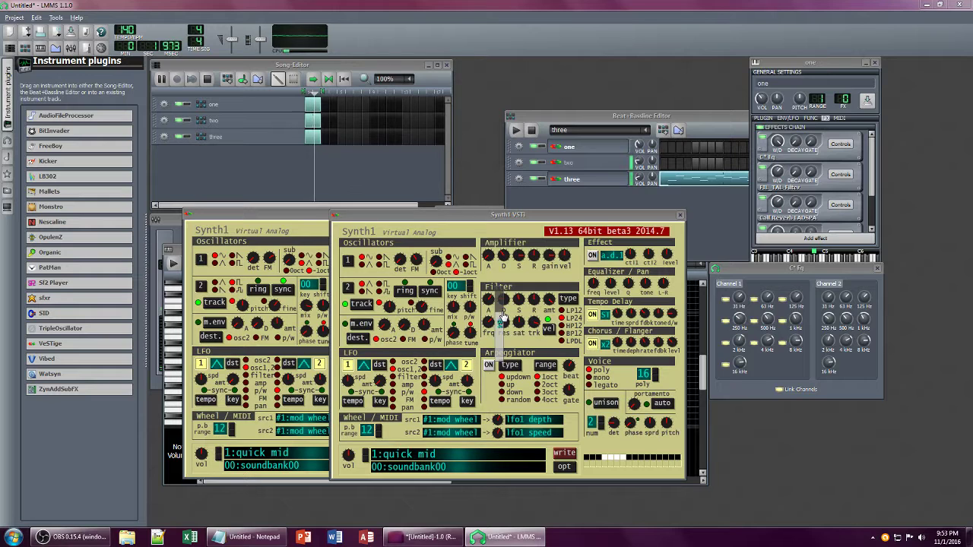
Step: Set the first TAL-Filter's wet level on track one to 0.38 and adjust Resonance and Cutoff in its controls
click(776, 173)
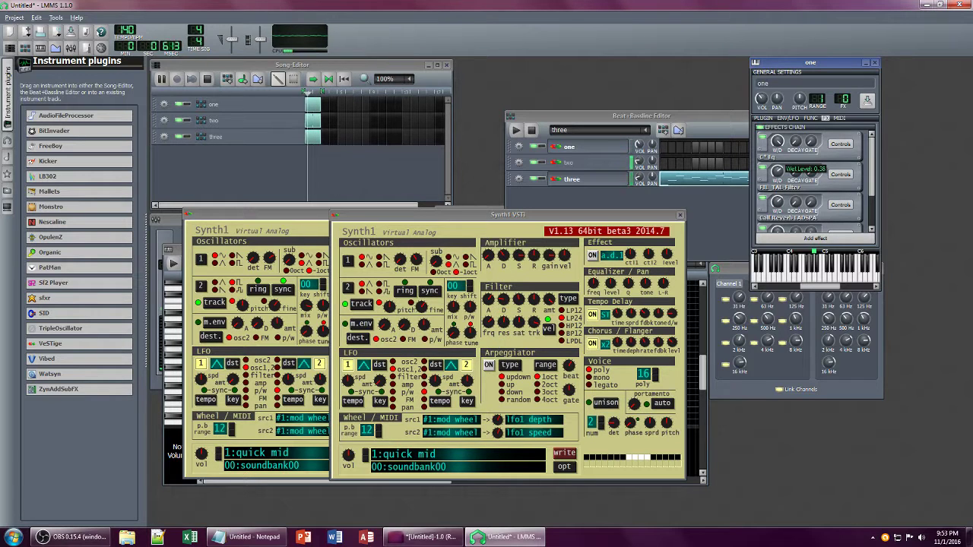
click(839, 174)
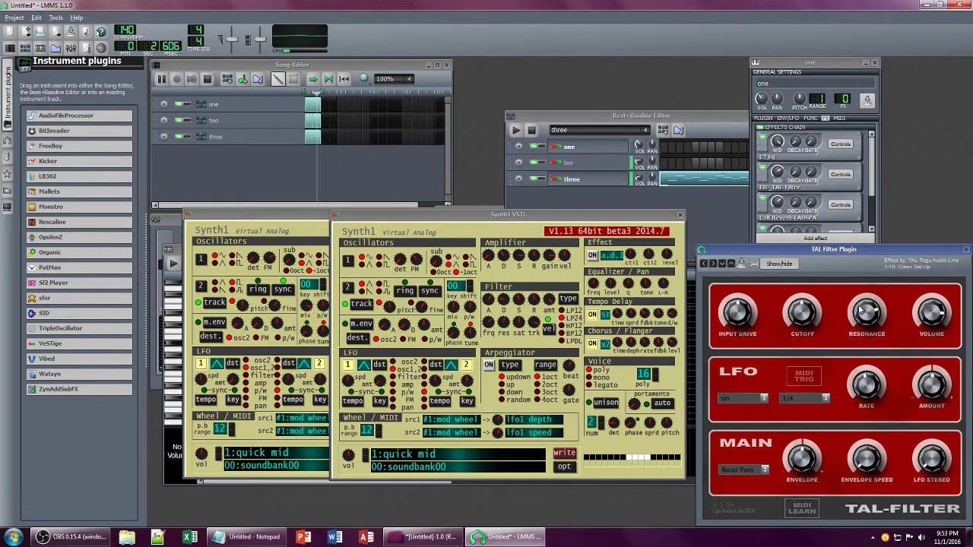
drag(861, 309, 862, 353)
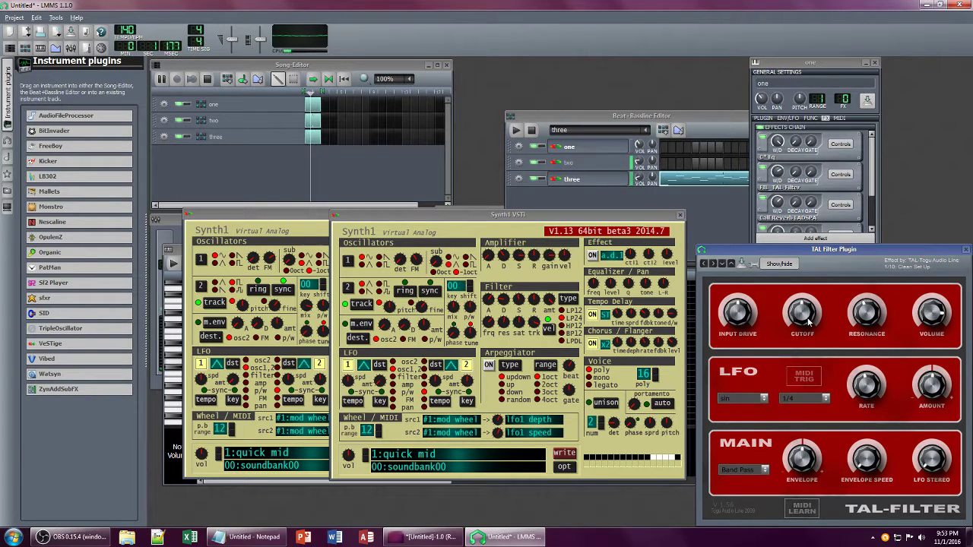
drag(807, 318, 855, 291)
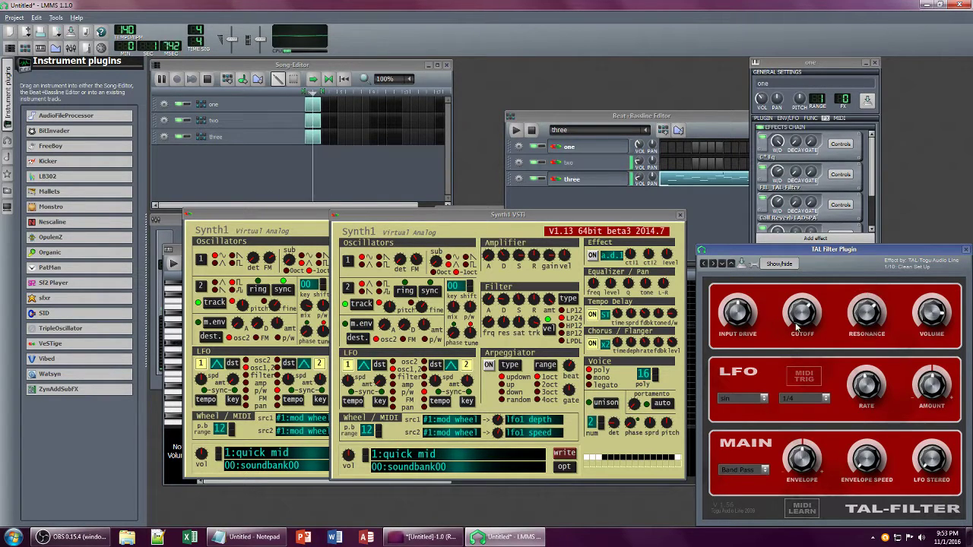
Step: Raise the first TAL-Filter's wet level above 0.44 and its Cutoff, and adjust the filter release in track one's Synth1
click(777, 172)
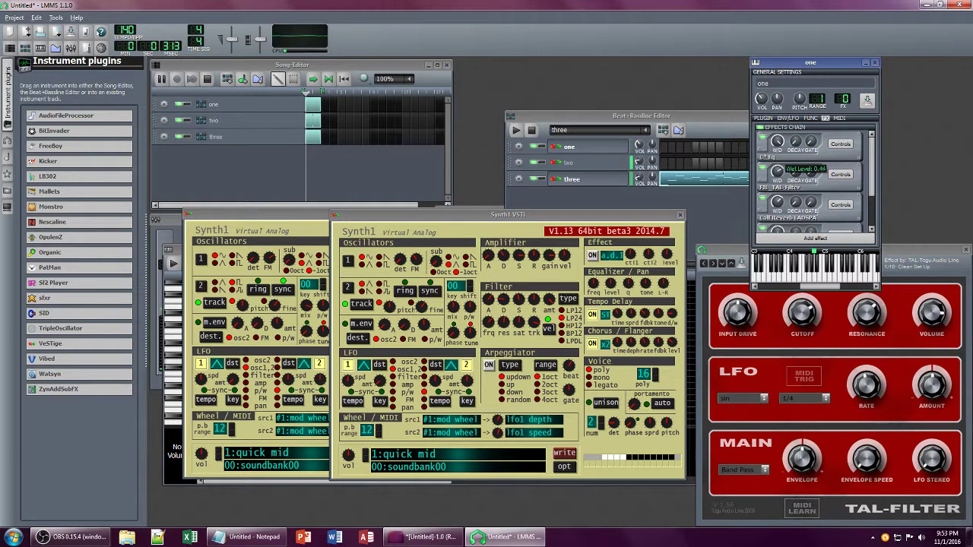
drag(778, 173, 778, 164)
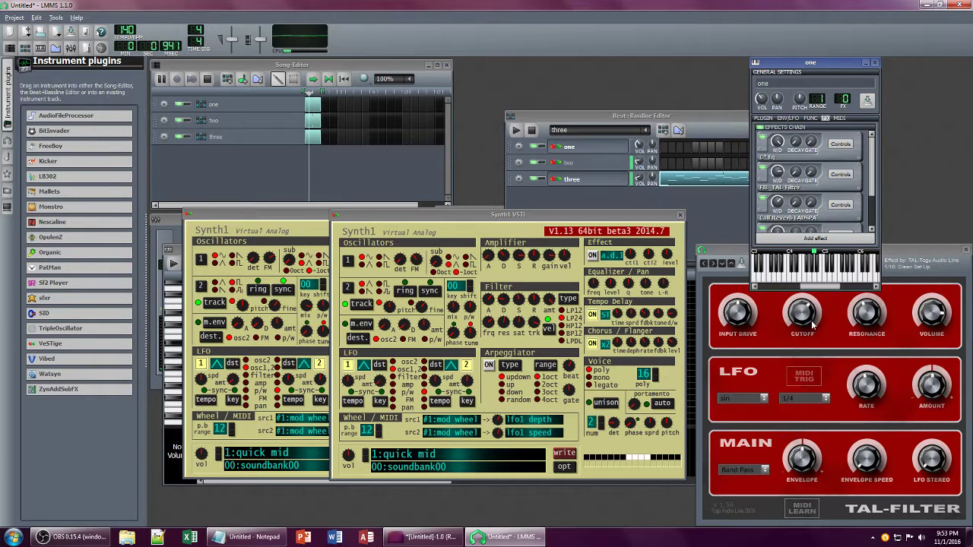
drag(811, 321, 813, 327)
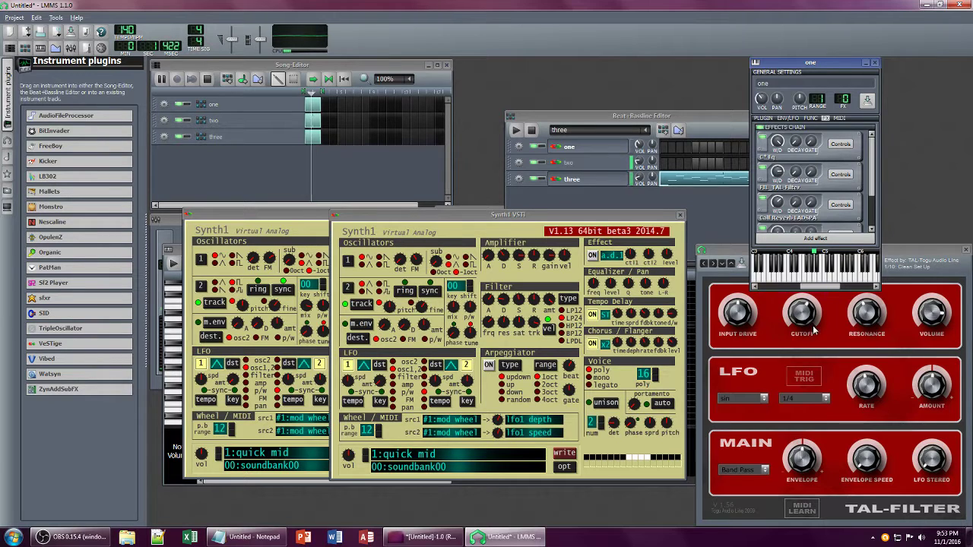
click(532, 323)
click(533, 301)
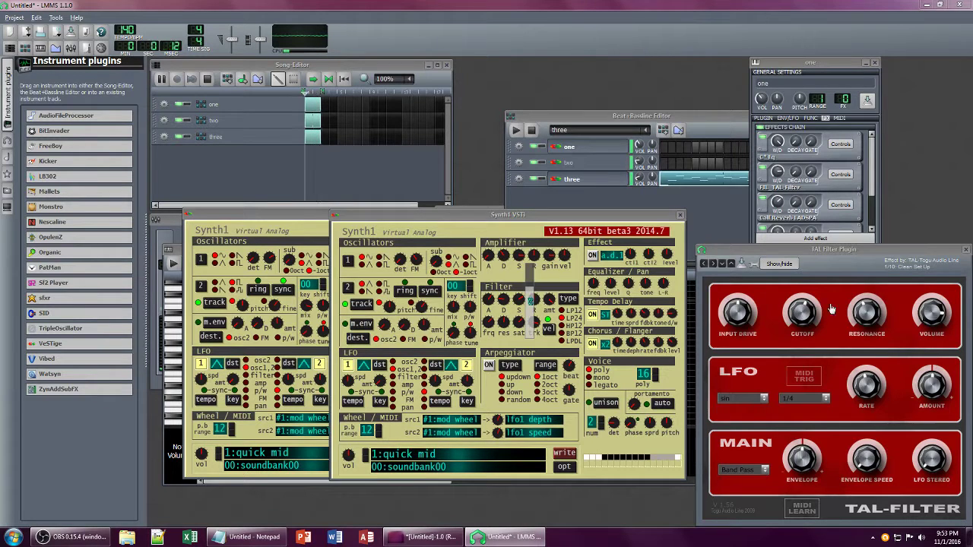
Step: Open track one's Calf Reverb controls, adjust its decay time and high-frequency damping, and tweak the effect's wet level
click(856, 287)
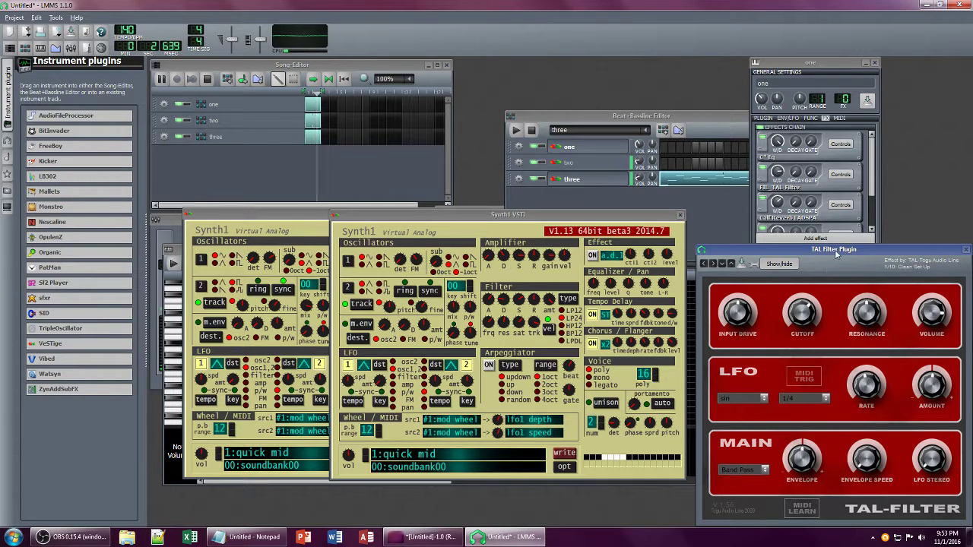
drag(835, 250, 586, 183)
scroll(863, 158, down, 2)
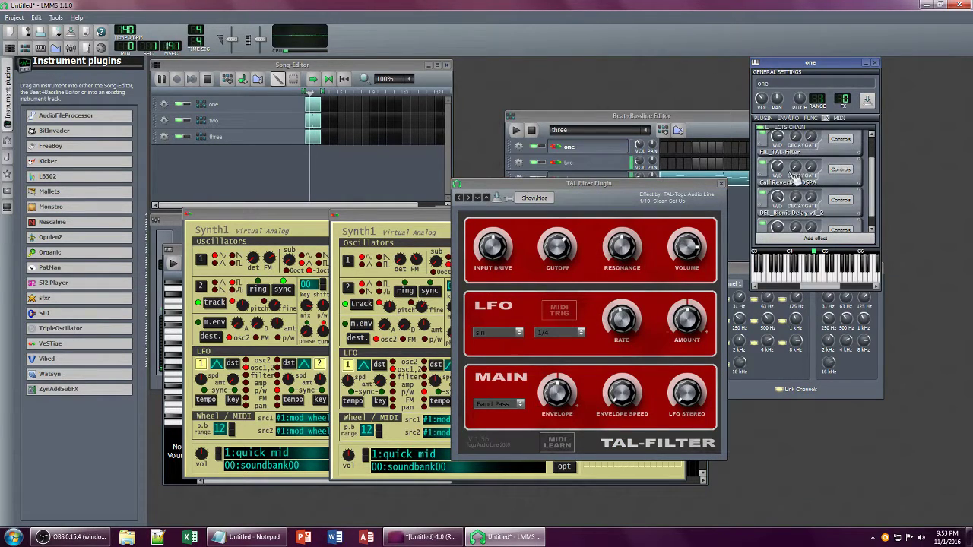
click(838, 170)
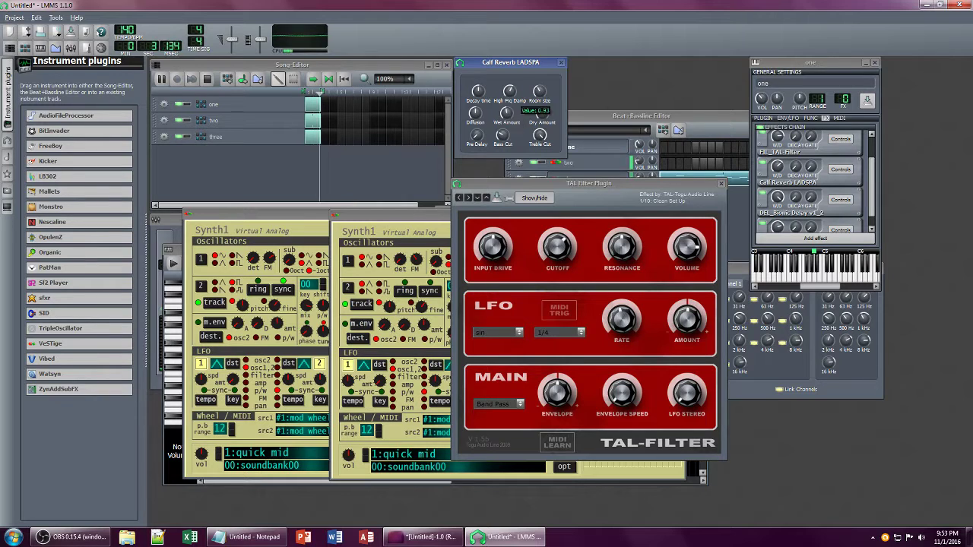
click(477, 91)
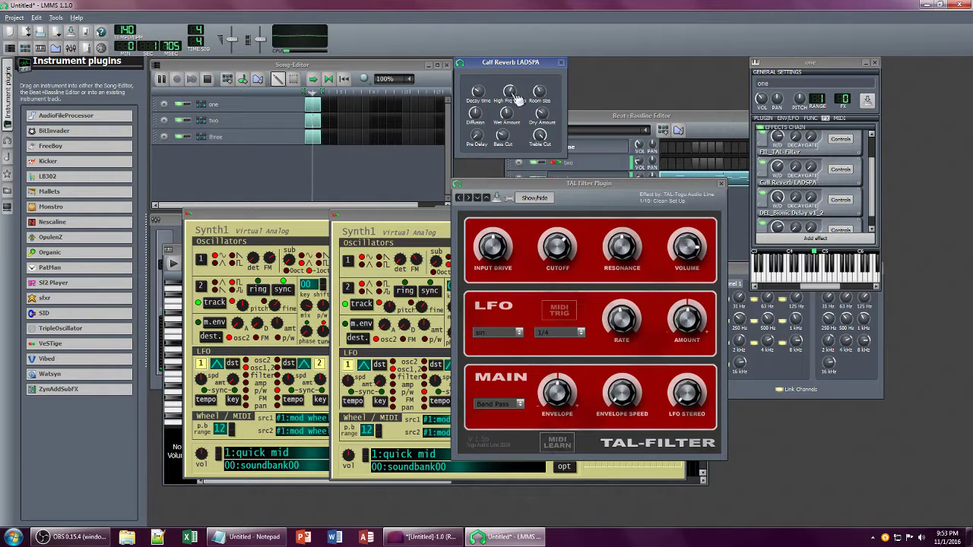
drag(510, 92, 513, 114)
click(778, 168)
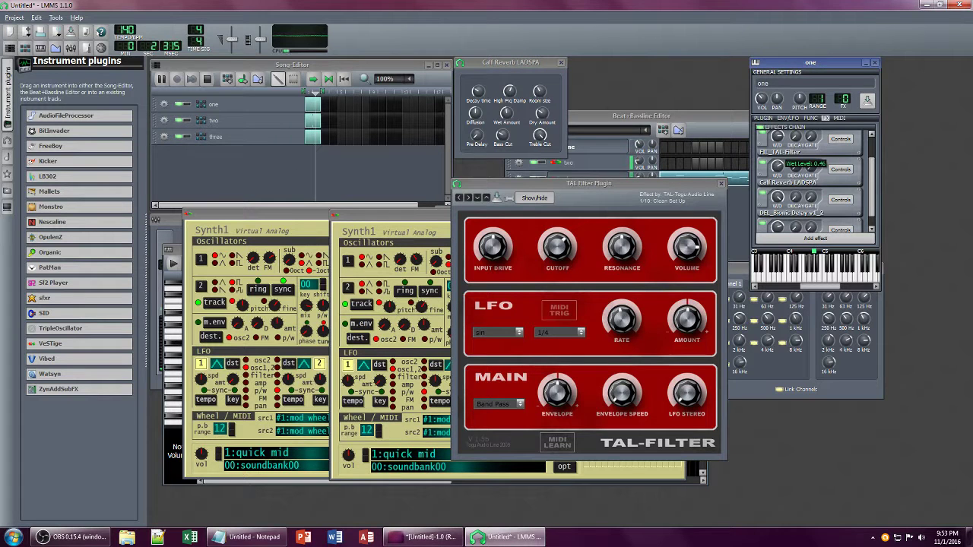
Step: Switch from the first TAL-Filter's controls to the last TAL-Filter's on track one, and adjust its Cutoff and wet level
click(424, 255)
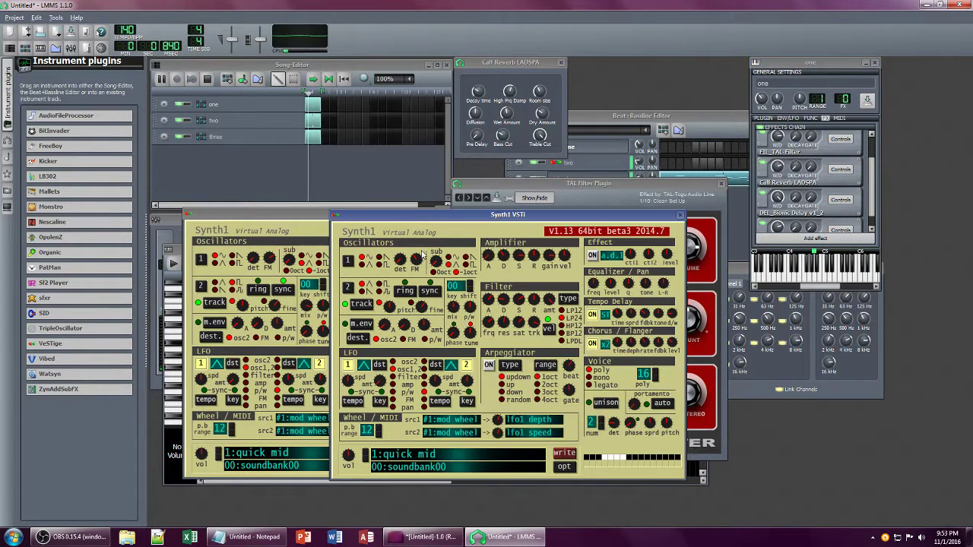
click(666, 184)
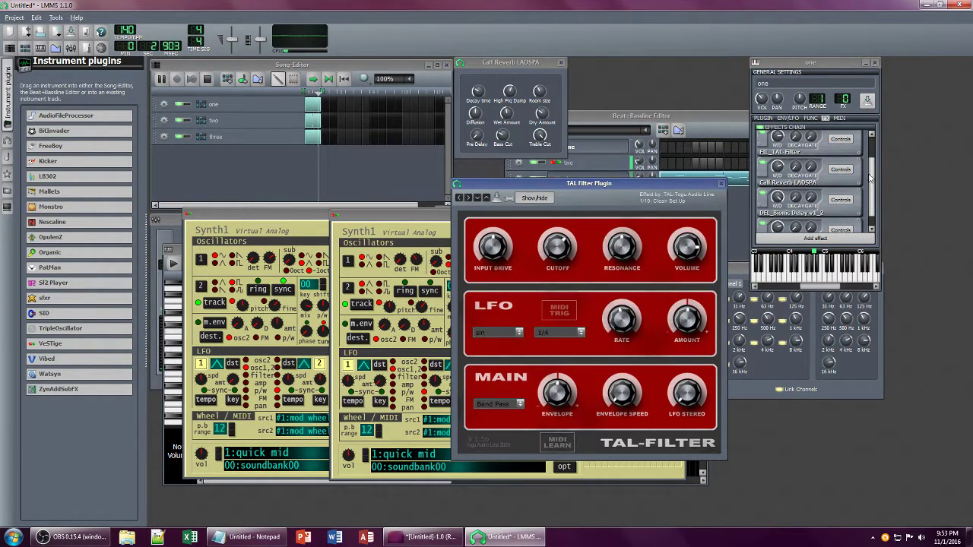
scroll(842, 177, up, 1)
click(840, 175)
click(841, 176)
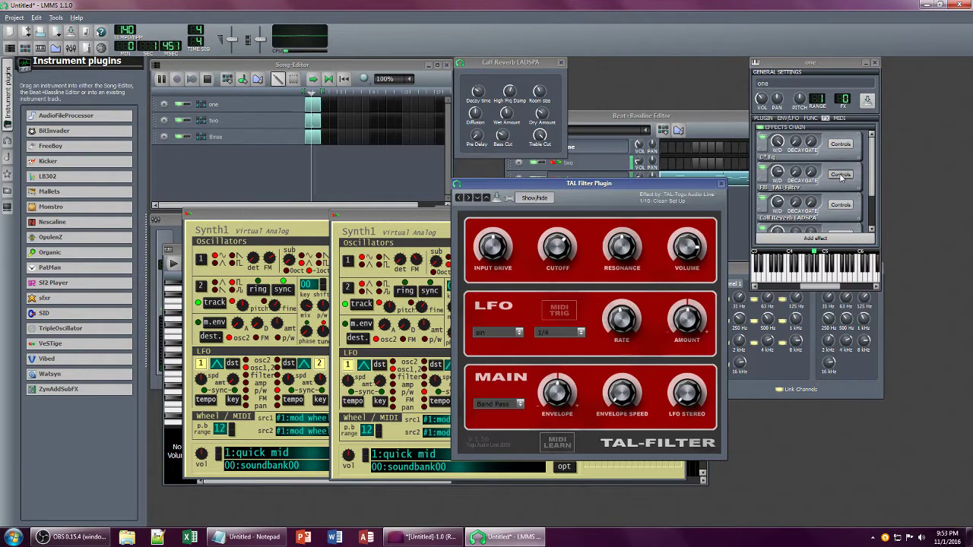
click(841, 175)
scroll(873, 196, down, 2)
click(841, 214)
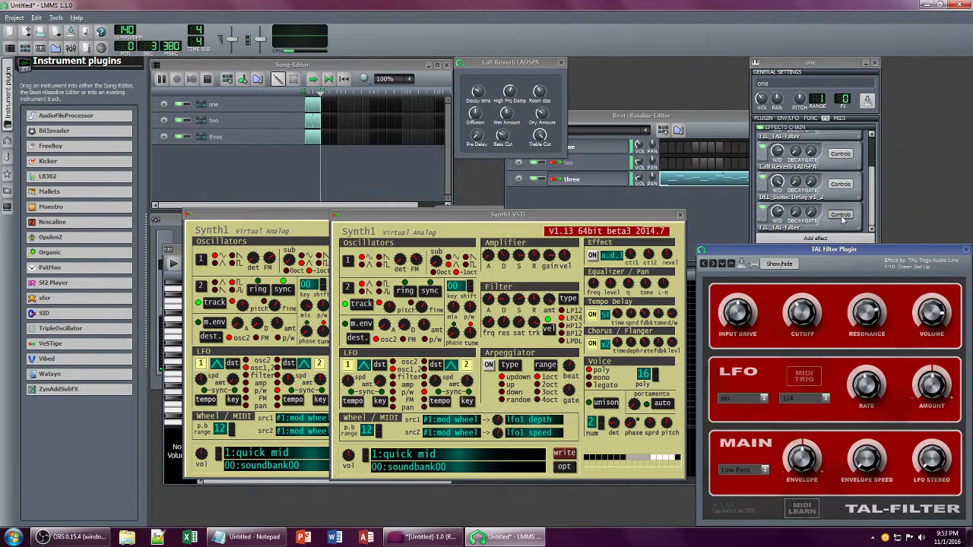
drag(800, 306, 800, 313)
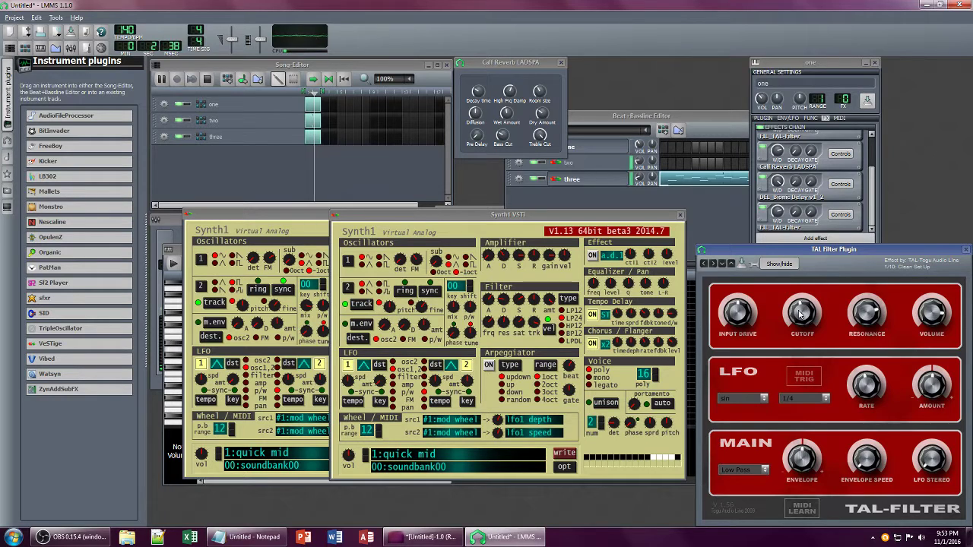
click(777, 211)
drag(780, 216, 783, 218)
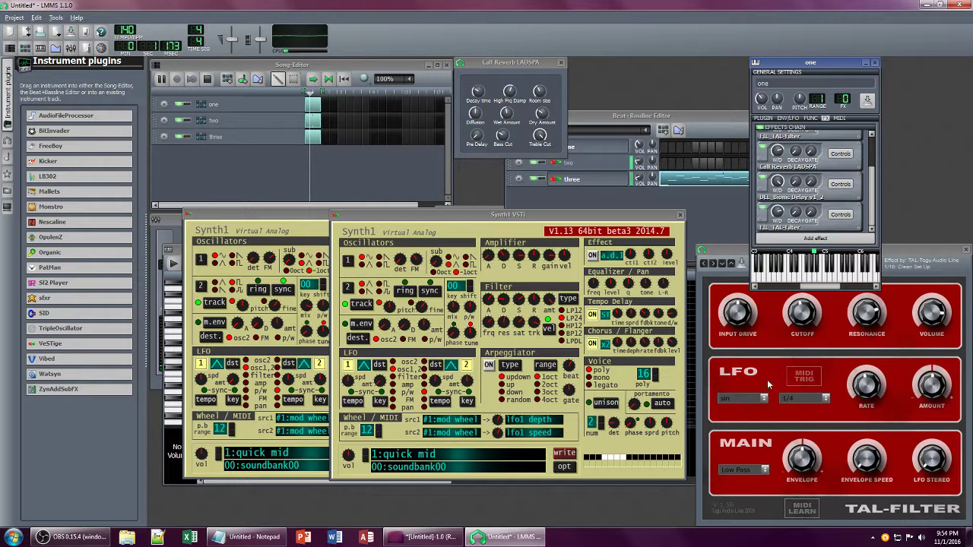
Step: Set the last TAL-Filter's main mode to Band Pass, lower its Resonance, and adjust its wet level
click(764, 470)
click(748, 420)
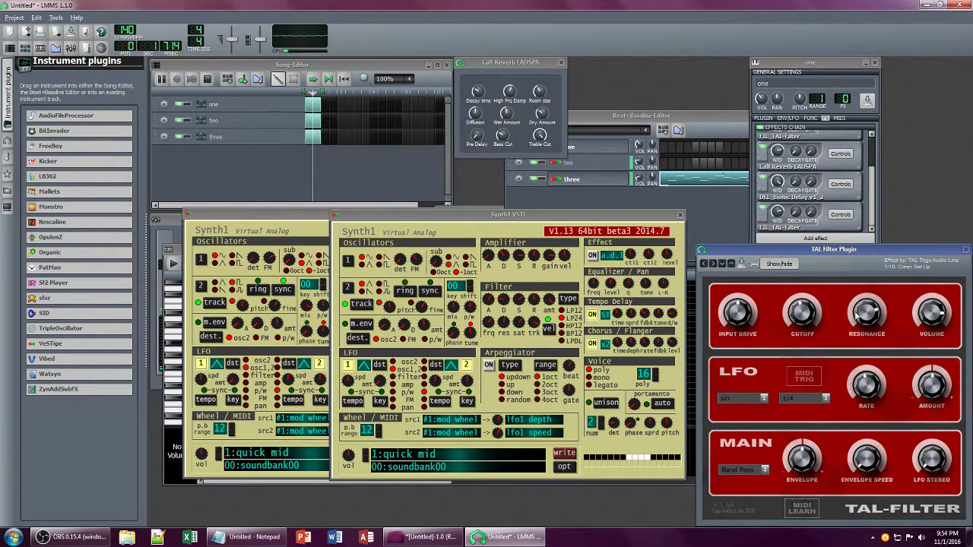
drag(857, 313, 856, 306)
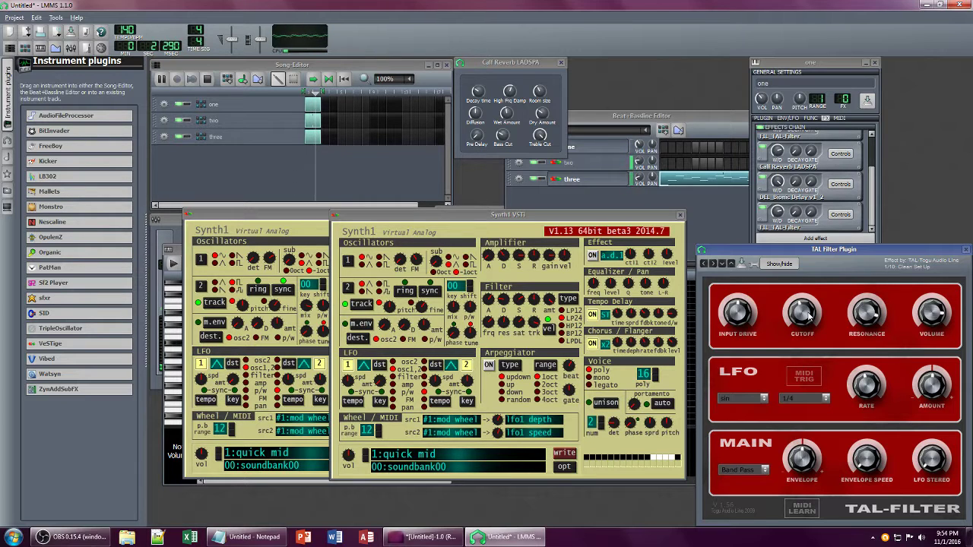
drag(862, 310, 860, 328)
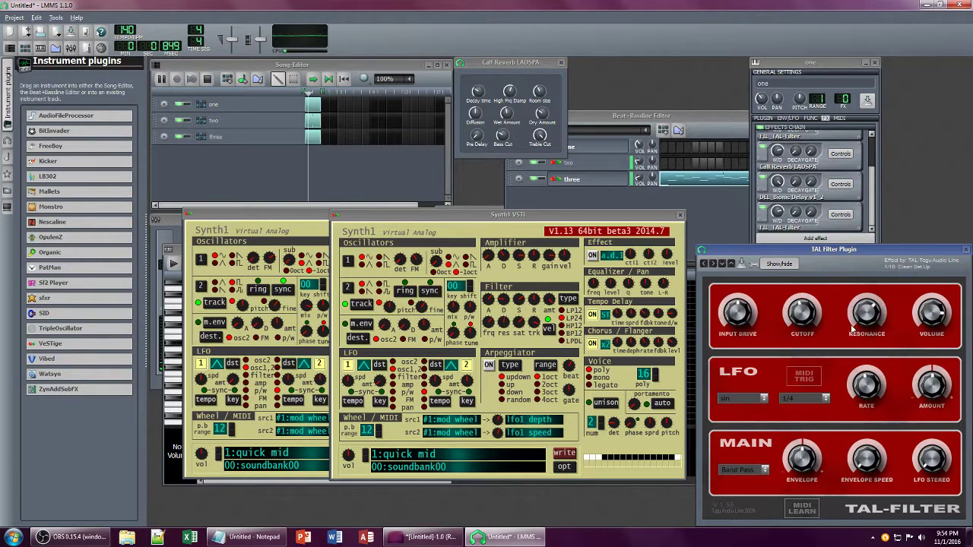
click(777, 212)
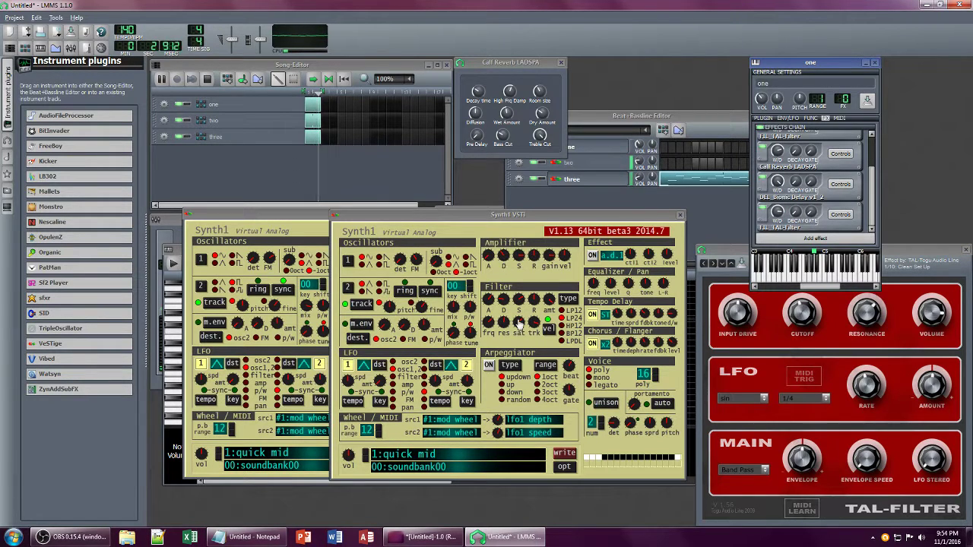
Step: Adjust the filter saturation, resonance and release in track one's Synth1, and lower the Calf Reverb's wet level
mouse_move(515, 323)
mouse_down()
mouse_move(520, 302)
mouse_move(501, 307)
mouse_move(505, 330)
mouse_up()
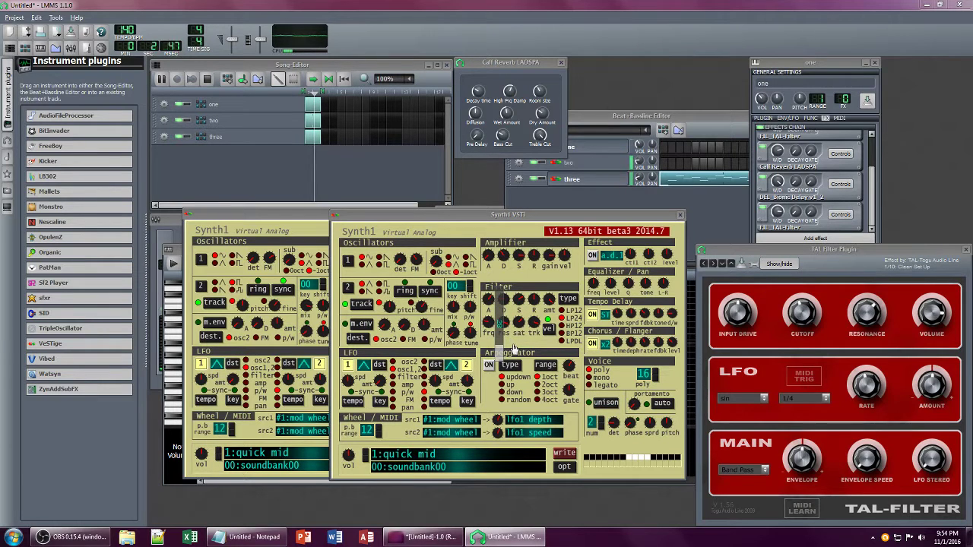
drag(534, 301, 536, 315)
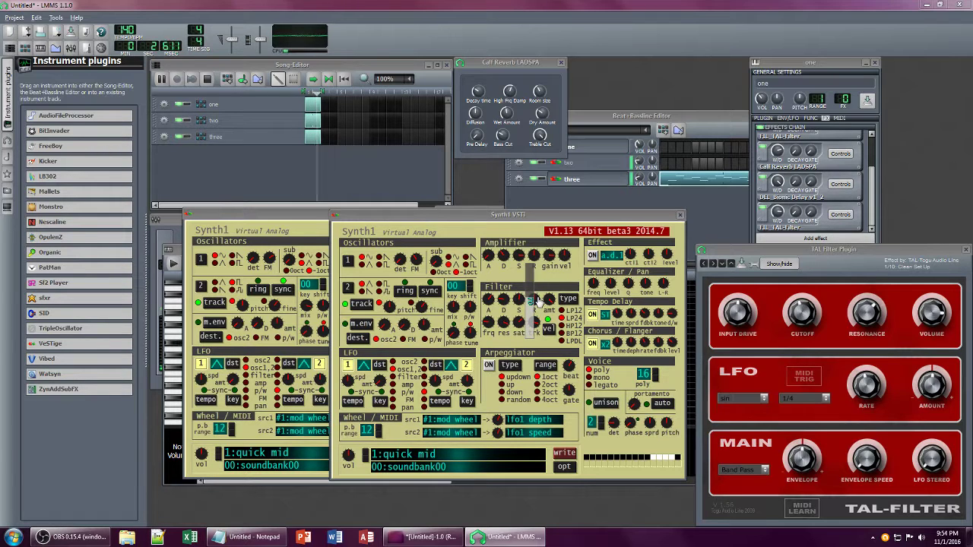
click(777, 152)
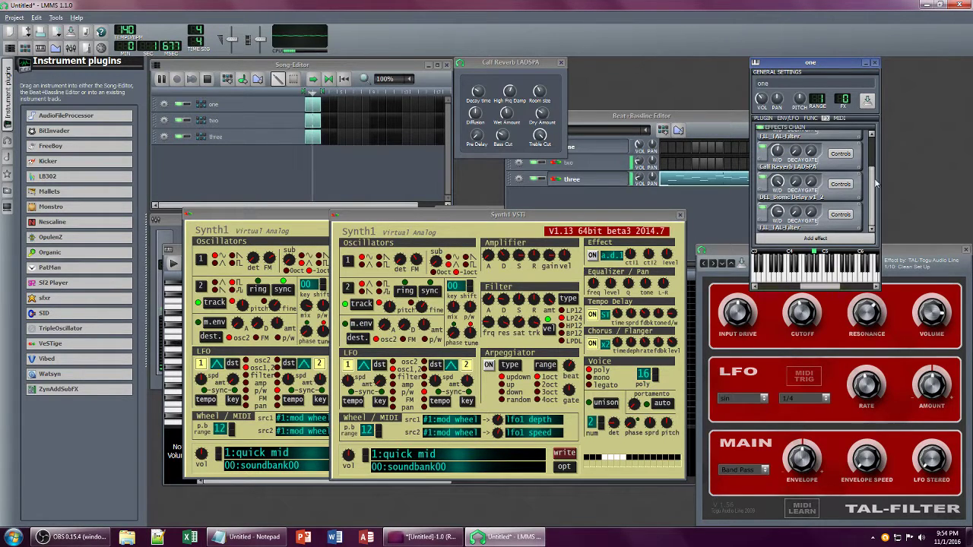
Step: Tweak the filter envelope's attack and decay, the oscillator FM and sub levels, and the filter tracking in track one's Synth1
drag(489, 304, 503, 288)
drag(417, 262, 437, 281)
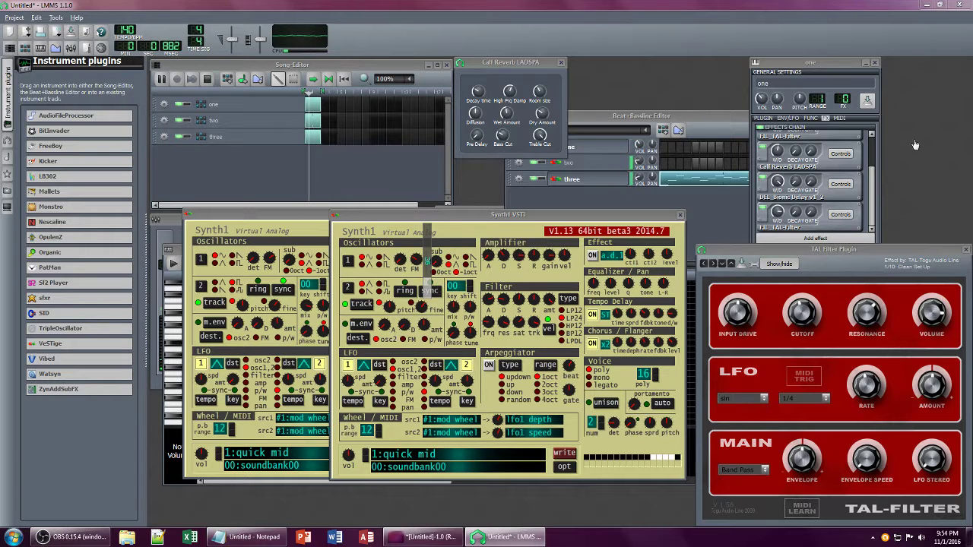
drag(875, 183, 870, 158)
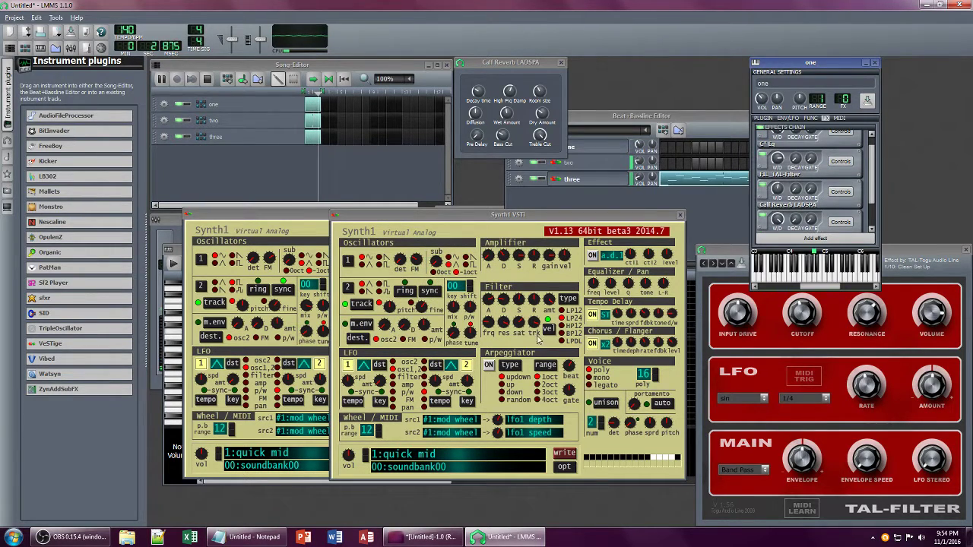
drag(537, 339, 536, 361)
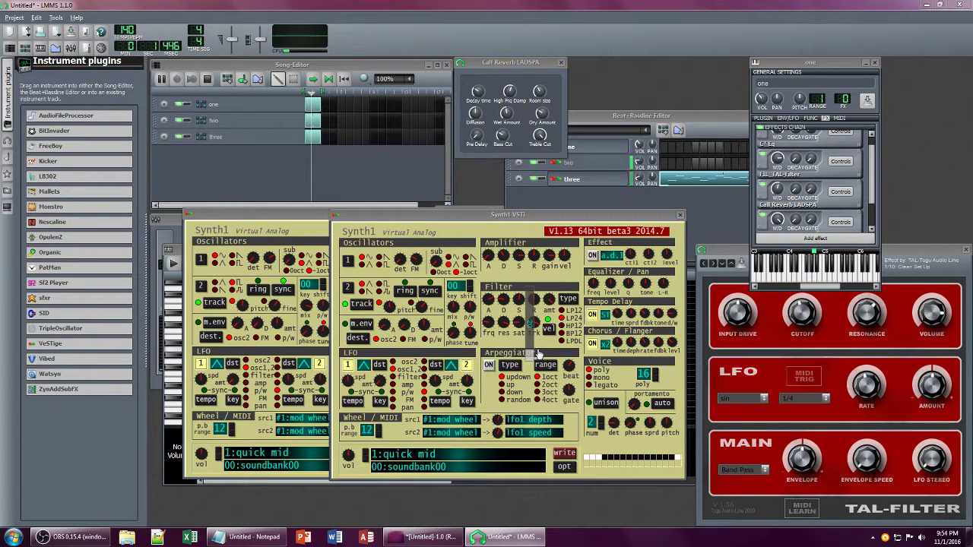
Step: Move the last TAL-Filter's window over the Synth1 windows and close the C* Eq controls
drag(922, 255, 483, 249)
click(865, 364)
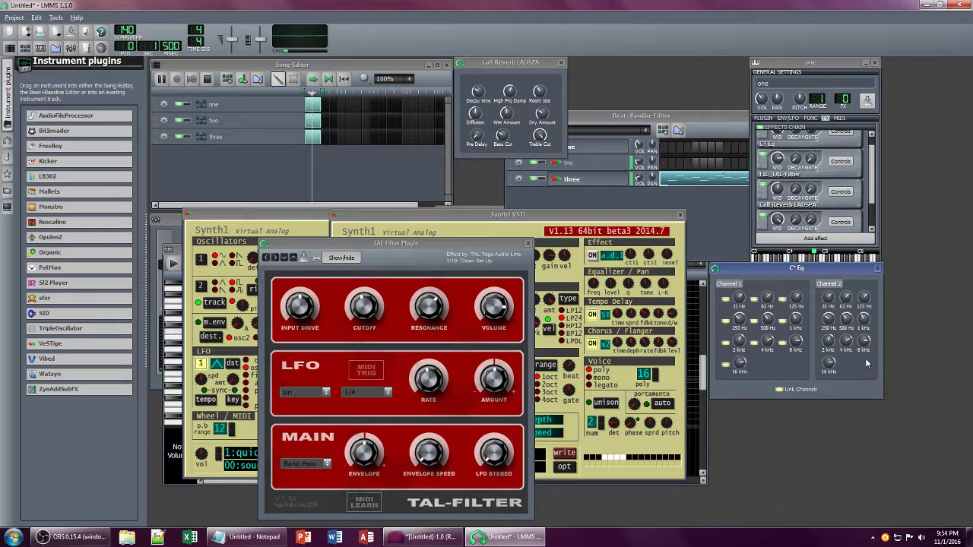
click(878, 270)
Step: Adjust the filter resonance and saturation and the filter envelope's attack and decay in track one's Synth1
click(611, 220)
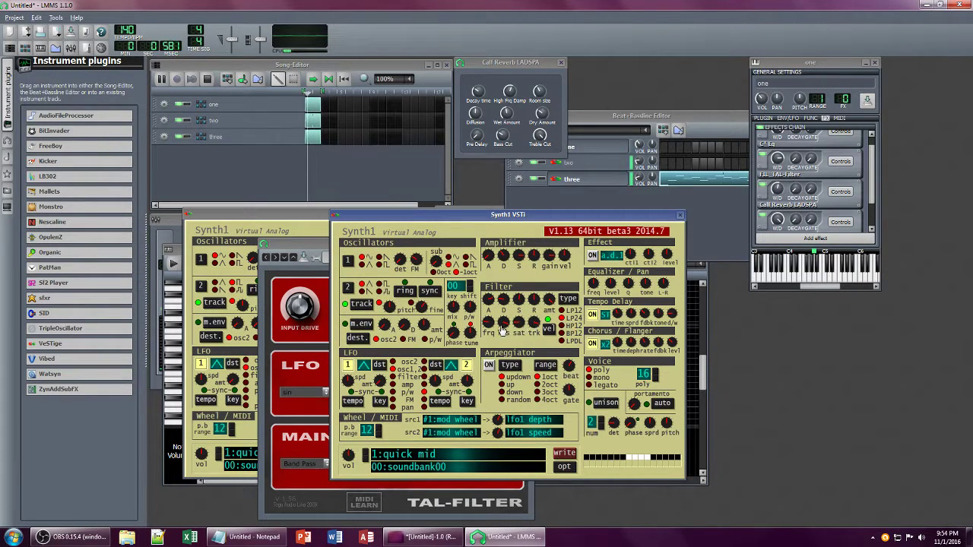
drag(502, 331, 520, 298)
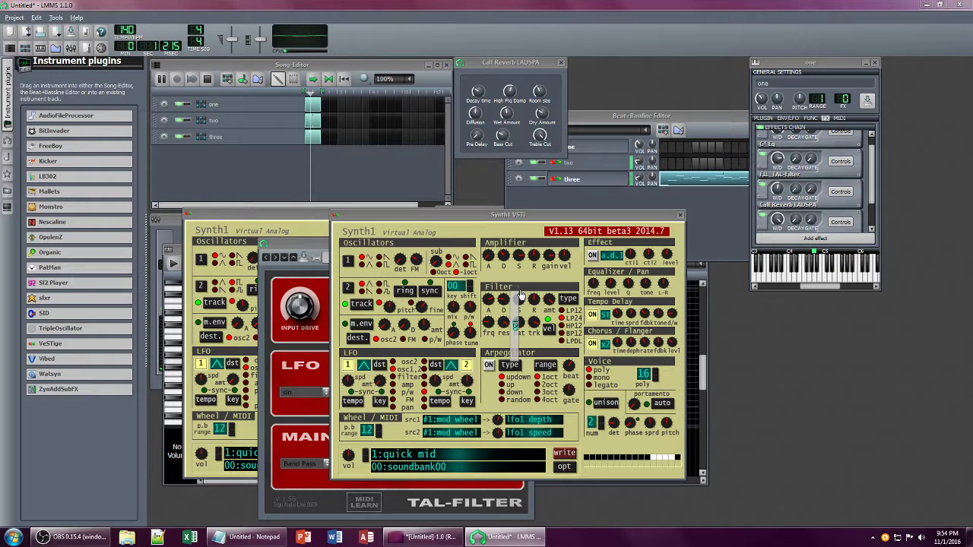
click(313, 245)
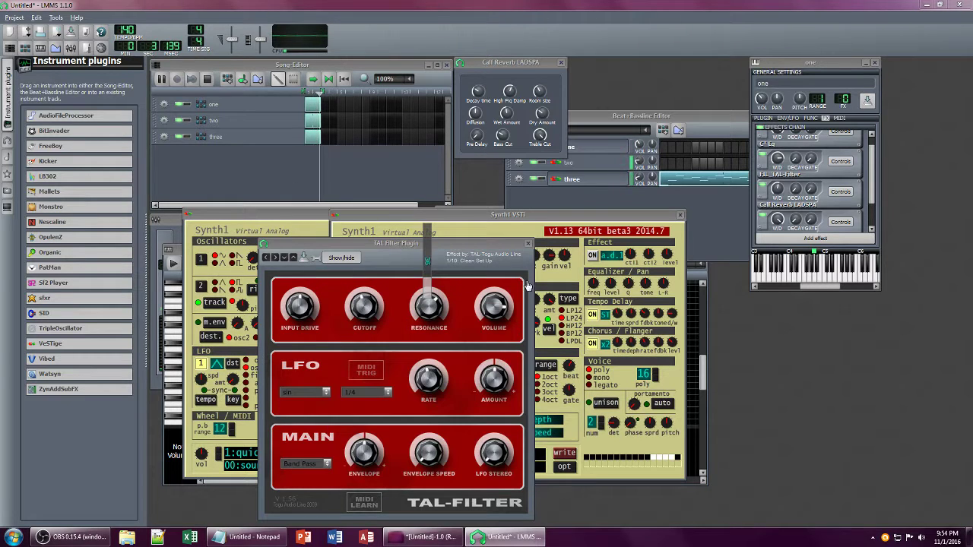
click(527, 224)
drag(489, 301, 503, 288)
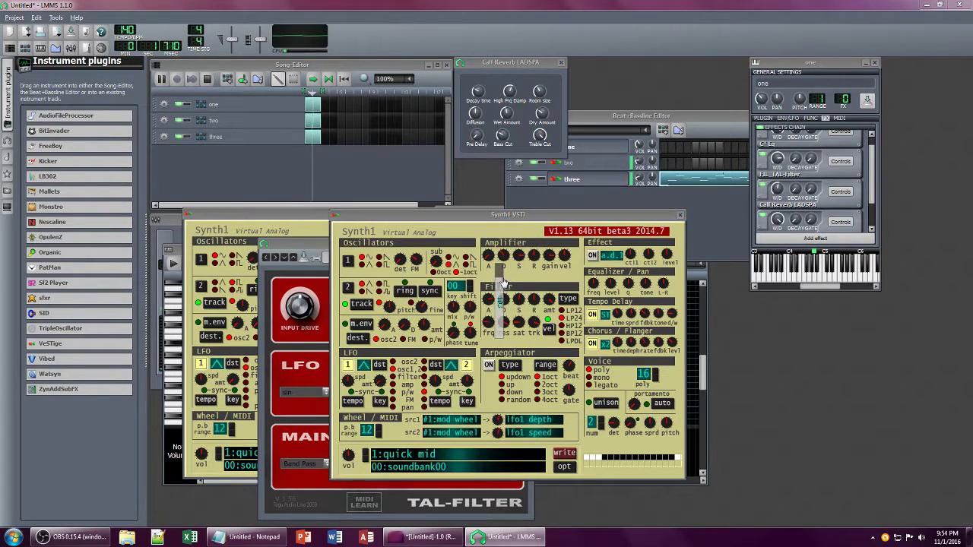
Step: Close the last TAL-Filter's controls, then open the first TAL-Filter's on track one and raise its Resonance
click(517, 493)
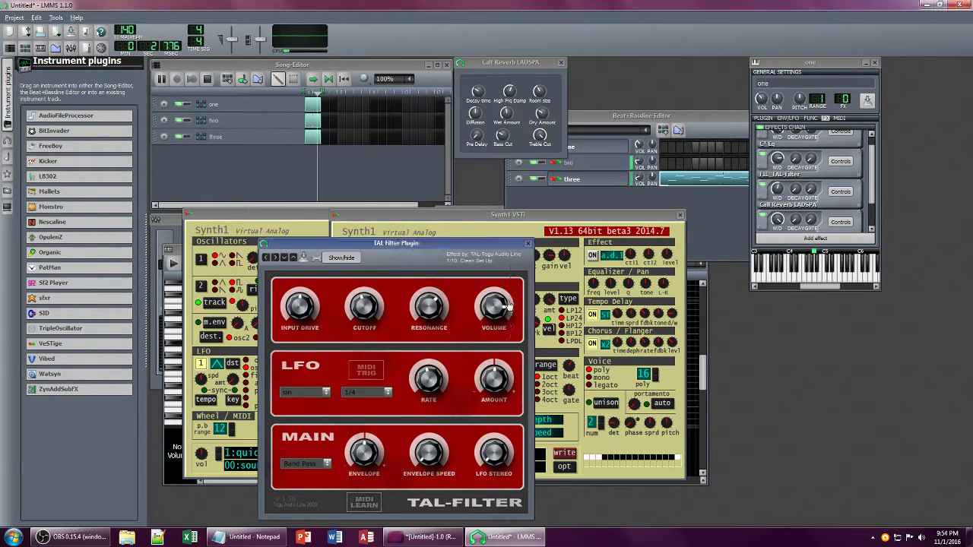
click(526, 246)
click(841, 162)
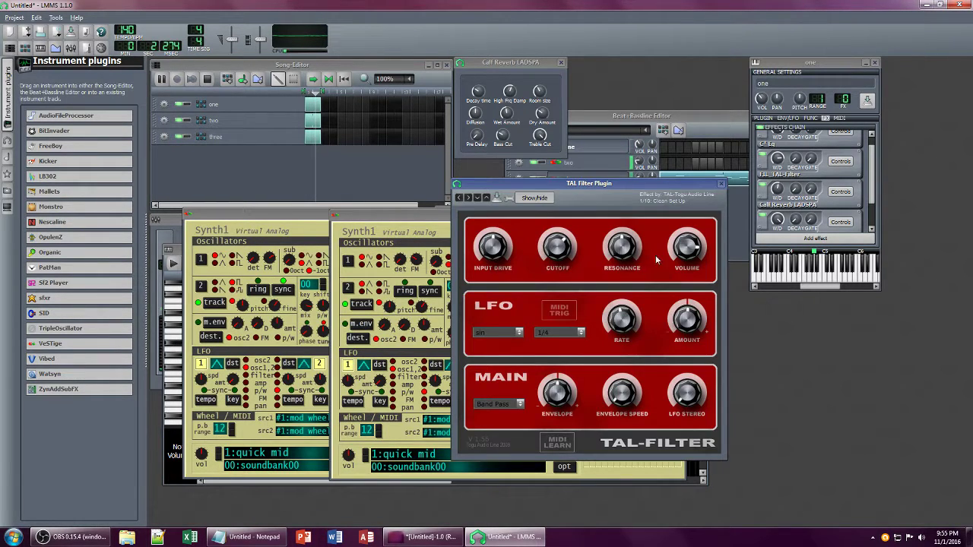
drag(615, 257, 611, 219)
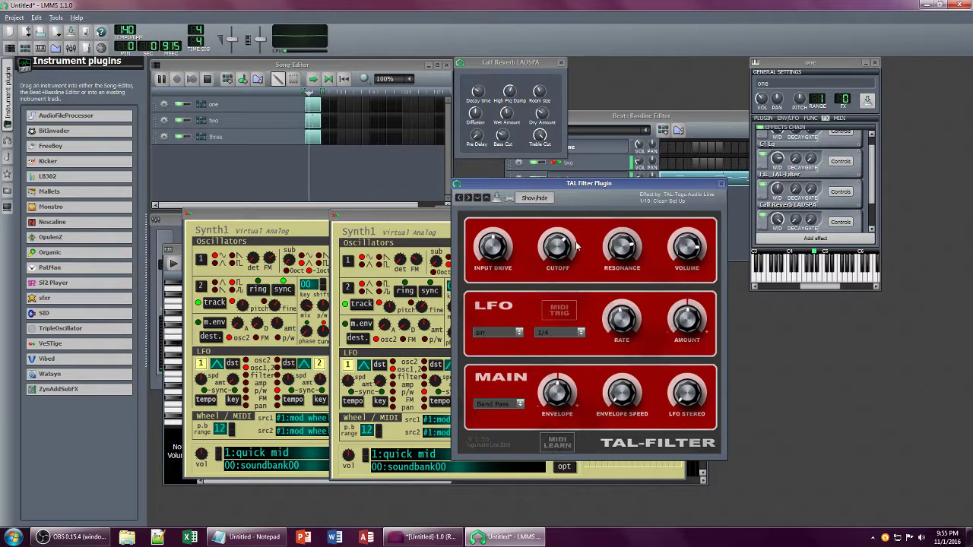
Step: Close the other Synth1, the first TAL-Filter's controls and track one's window, and move the remaining Synth1 over the piano roll
click(289, 217)
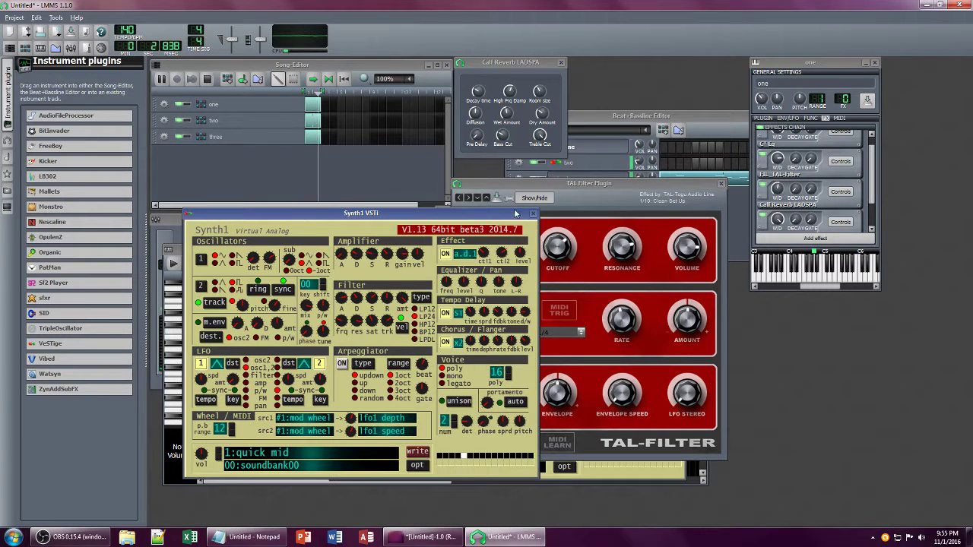
click(535, 215)
drag(590, 184, 677, 202)
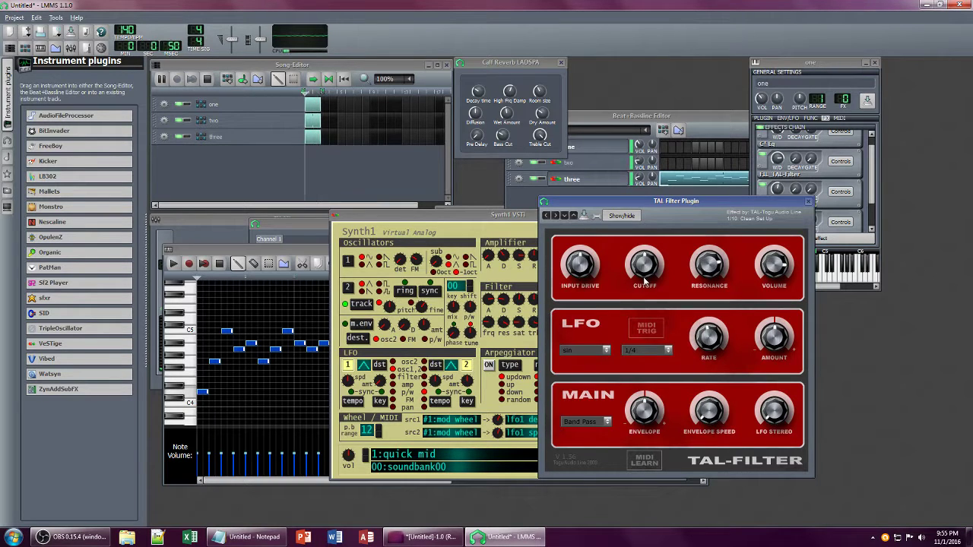
drag(468, 217, 355, 222)
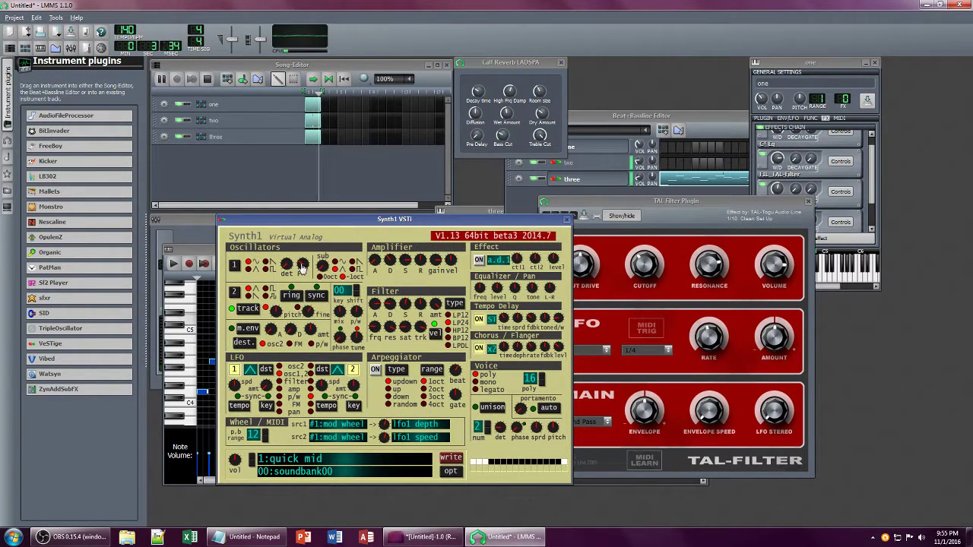
click(808, 202)
click(876, 63)
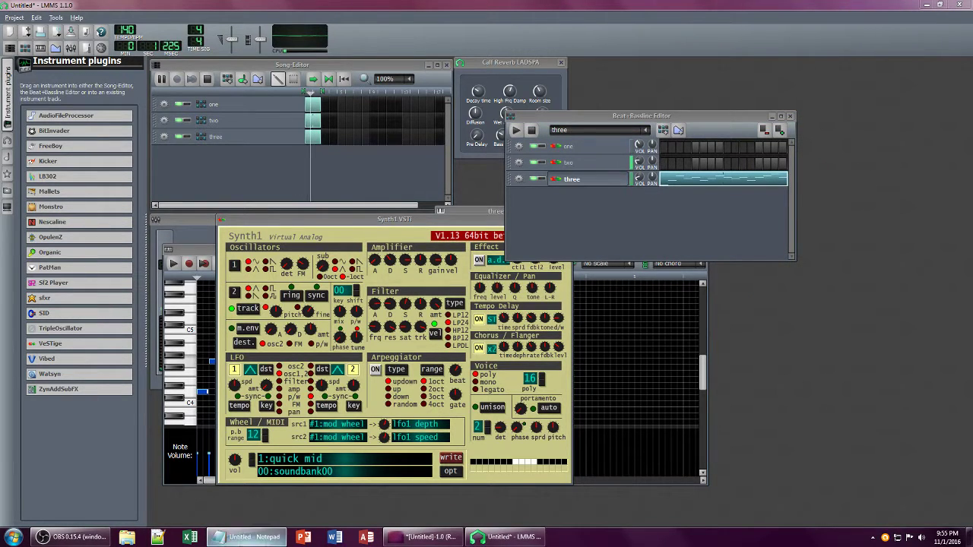
Step: Switch to Notepad, replace its text with "i forgot about two," and return to LMMS
click(247, 536)
key(ctrl+a)
text(ii forgot about two,)
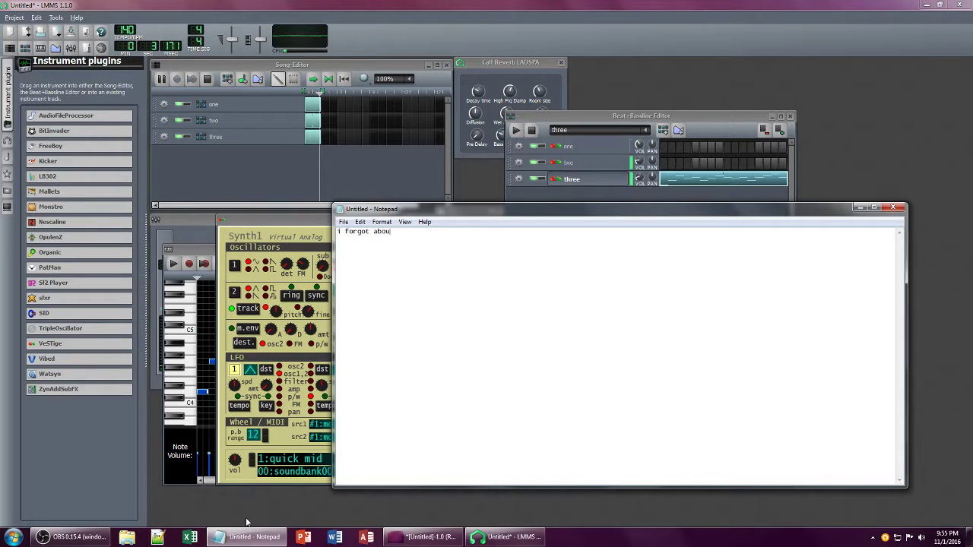
click(250, 537)
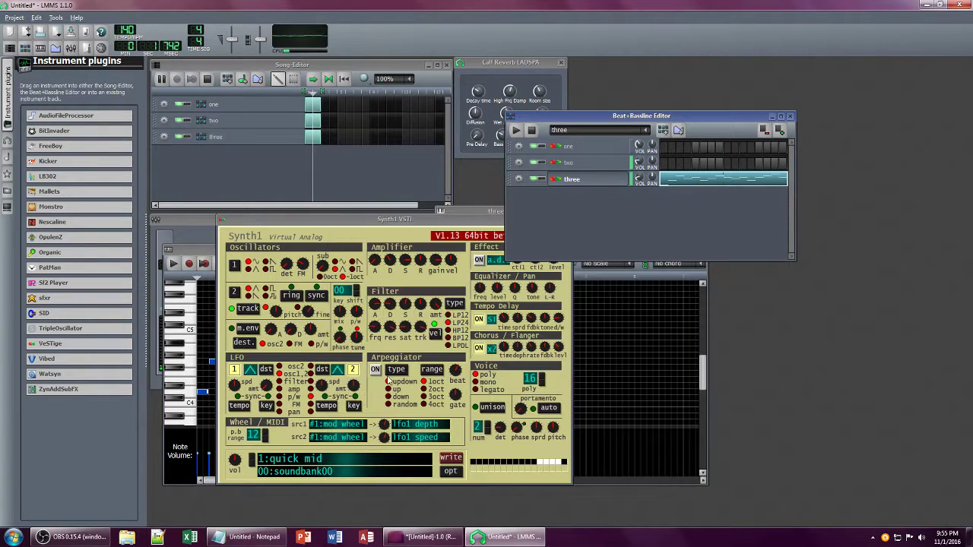
Step: Open track two's window and close the open Synth1, reverb, piano roll, C* Eq and mixer windows
click(569, 161)
click(576, 363)
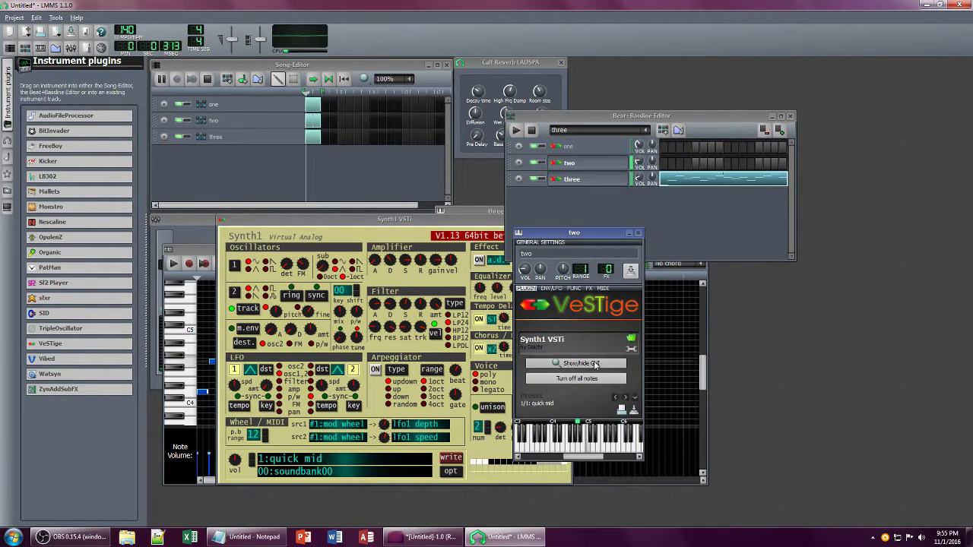
click(565, 219)
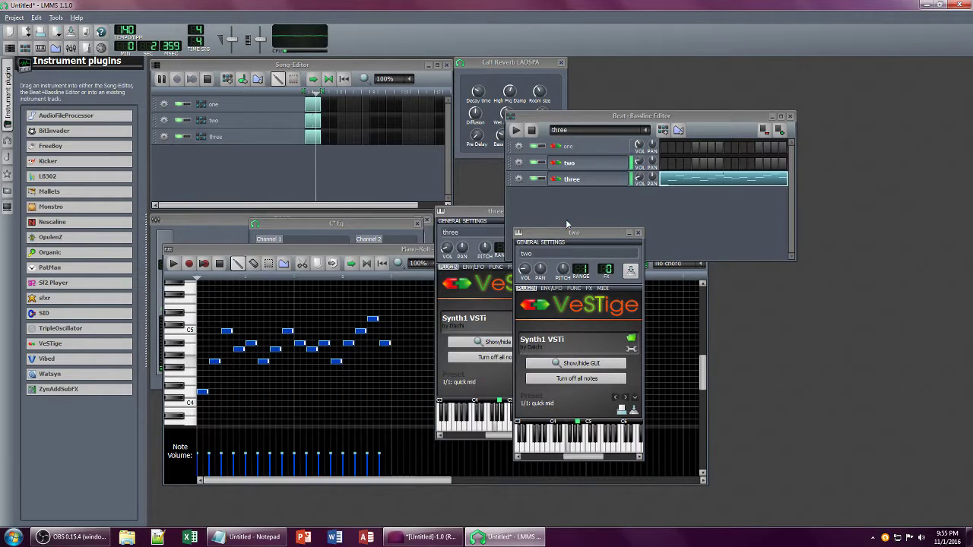
click(424, 251)
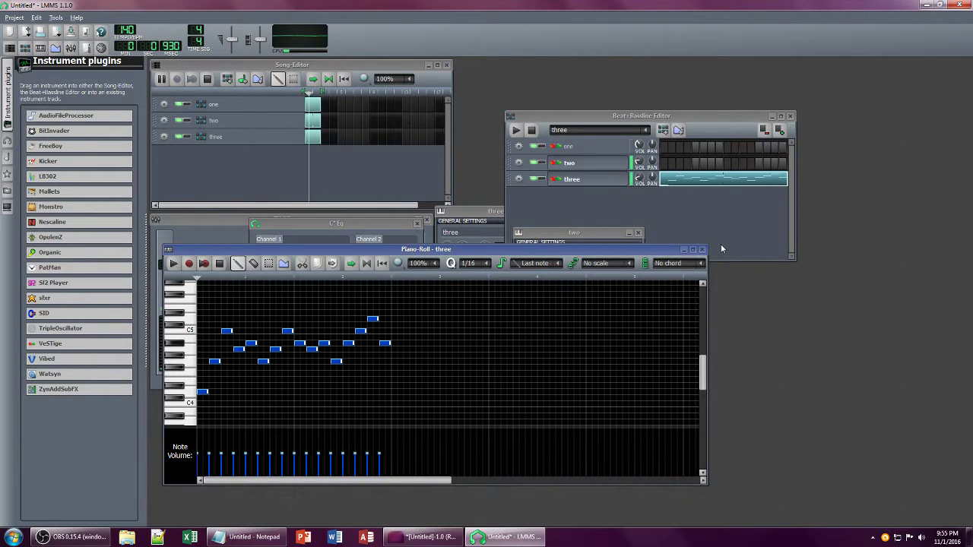
click(701, 249)
click(493, 229)
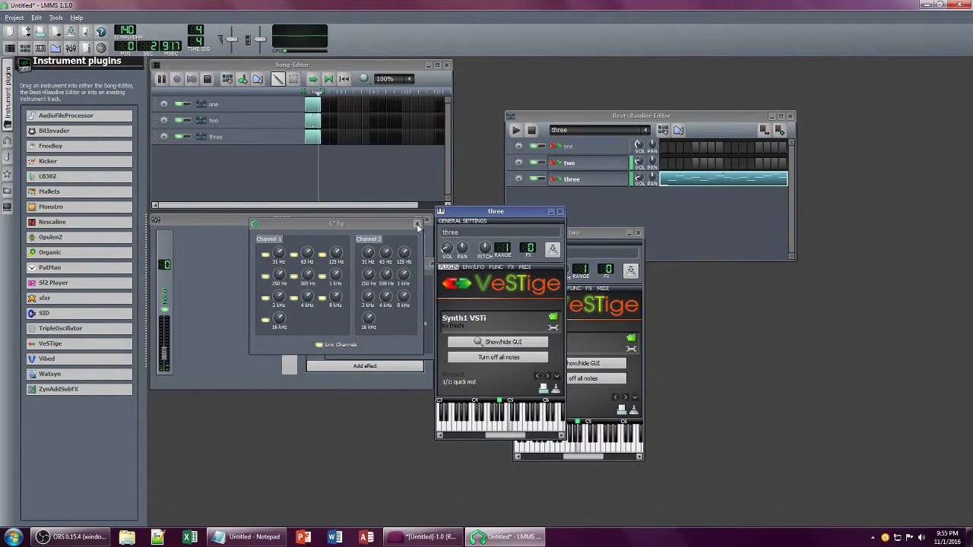
click(417, 224)
click(427, 220)
click(431, 265)
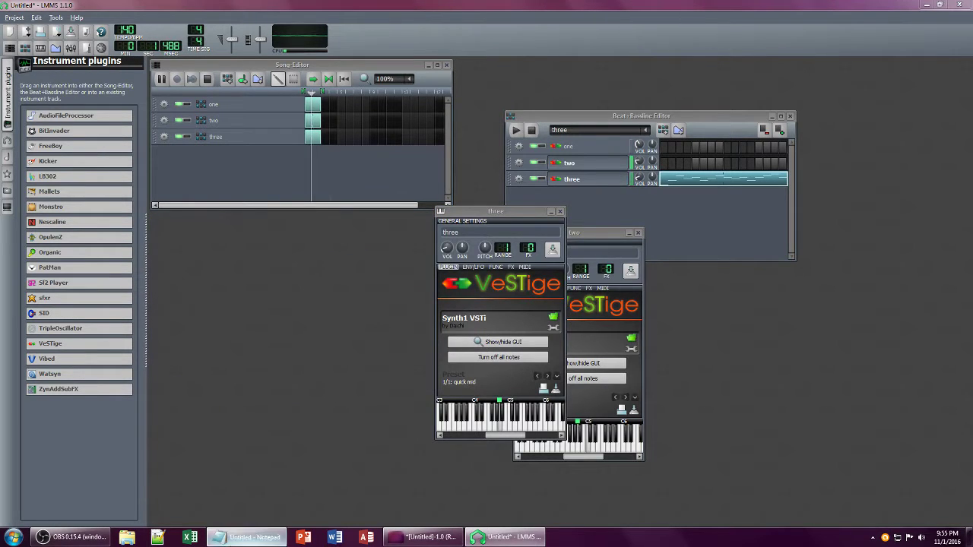
Step: Switch to Notepad, replace its text with "what are you even doing two?" and "do you lift, bruh?", and return to LMMS
click(236, 535)
text(what are you even doing two?)
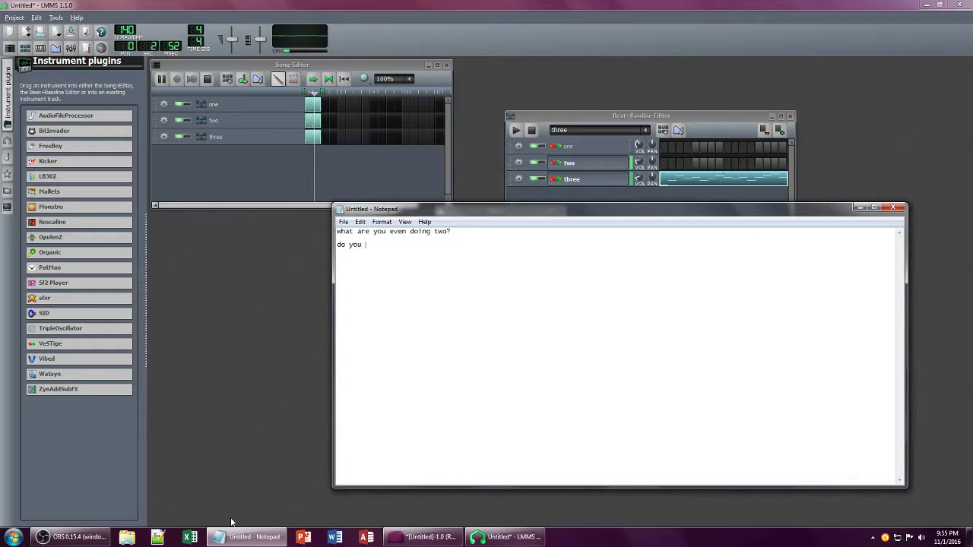
click(234, 533)
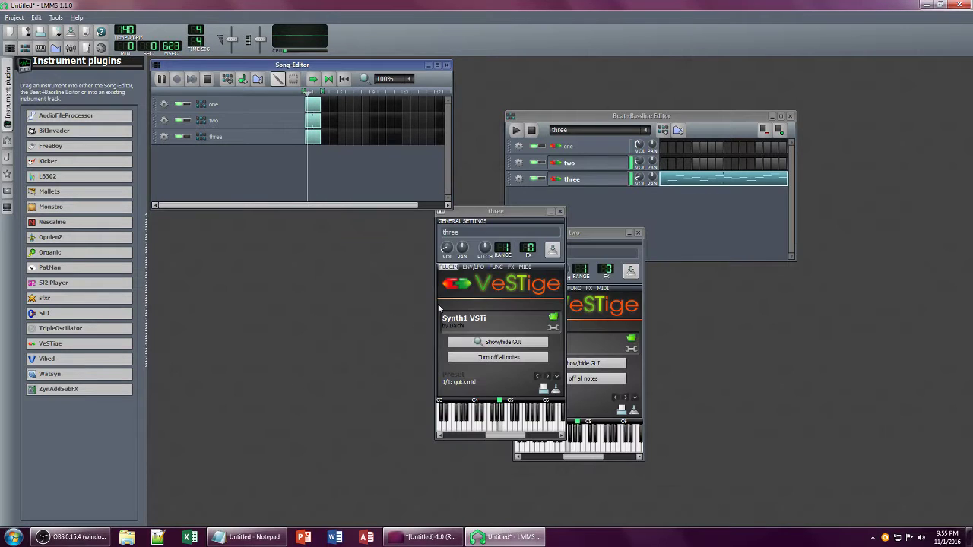
Step: Move the windows of tracks three and two off the Beat+Bassline Editor and switch the editor to pattern two
drag(489, 212, 376, 213)
drag(544, 231, 411, 220)
click(595, 208)
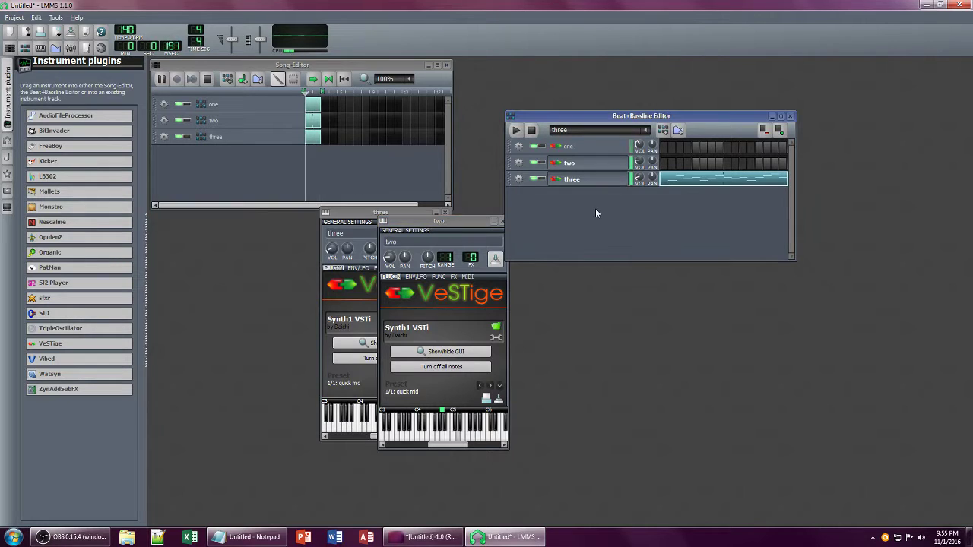
click(645, 130)
click(601, 155)
Step: Open track two's Synth1 and its pattern in the piano roll, moving the piano roll off most of the synth
click(590, 166)
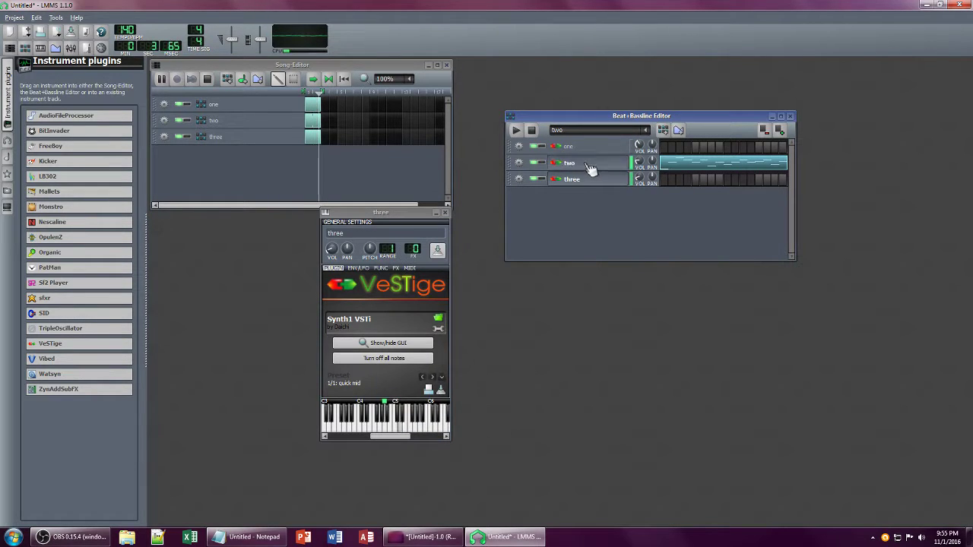
click(590, 165)
click(465, 348)
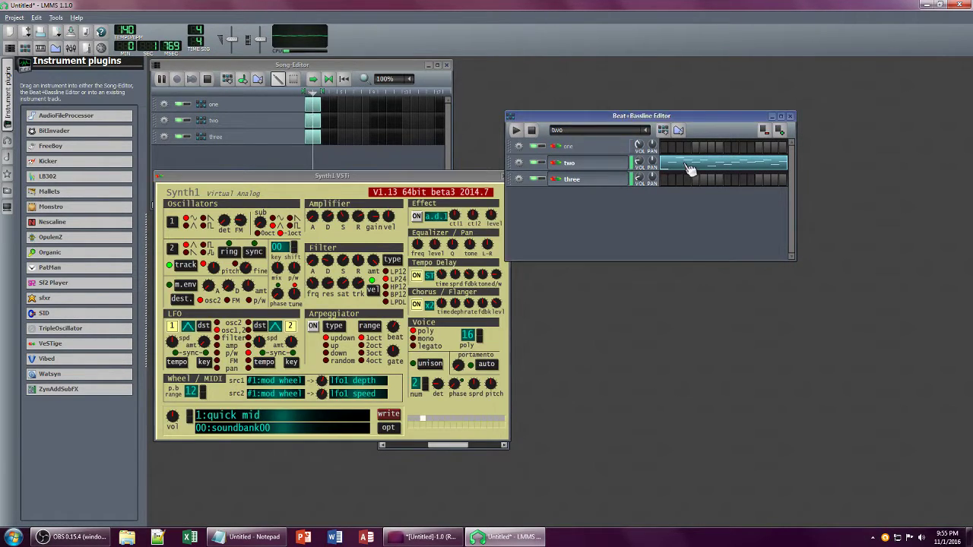
double_click(690, 164)
drag(214, 251, 449, 244)
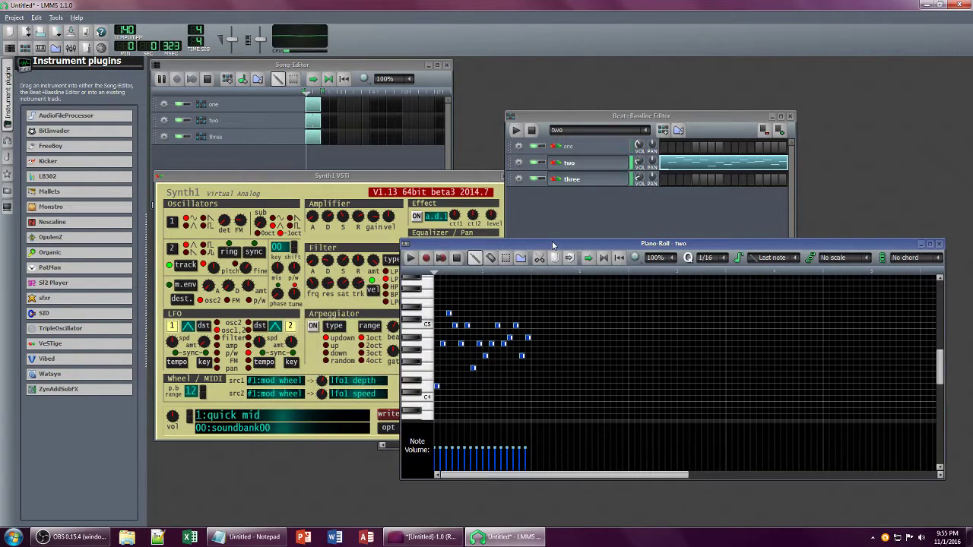
Step: Raise track two's volume and adjust the filter knobs in its Synth1
drag(639, 163, 638, 149)
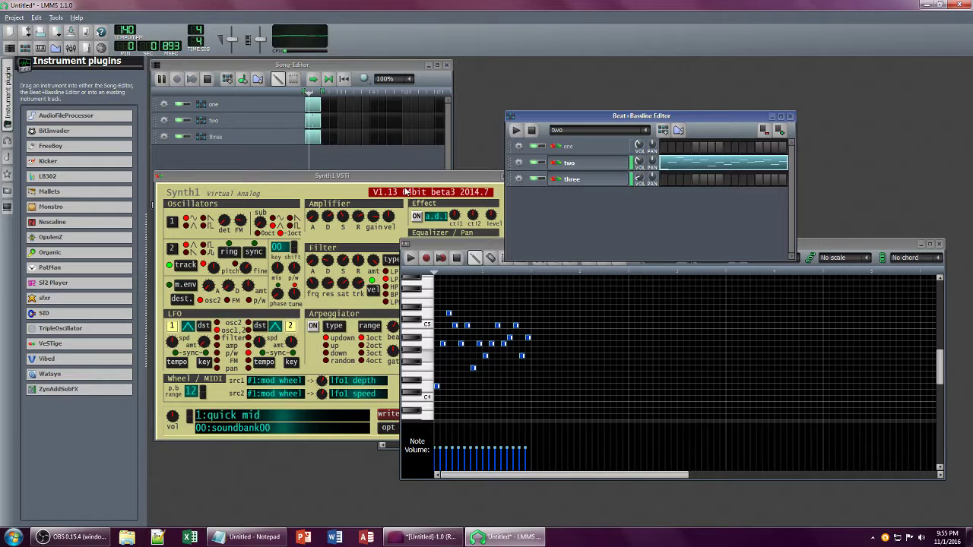
click(314, 293)
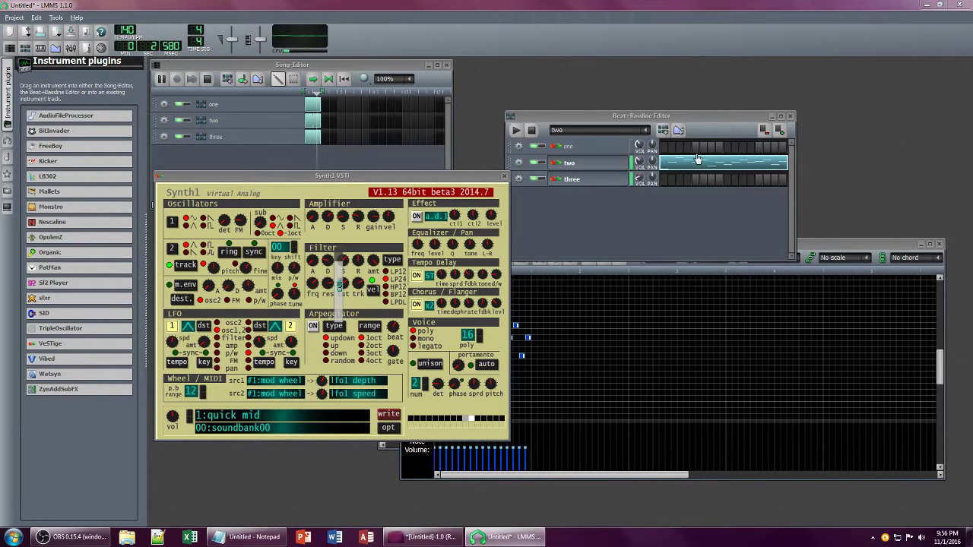
Step: Lower the Calf Reverb's W/D in track two's effects chain and adjust the sub oscillator level in its Synth1
click(569, 162)
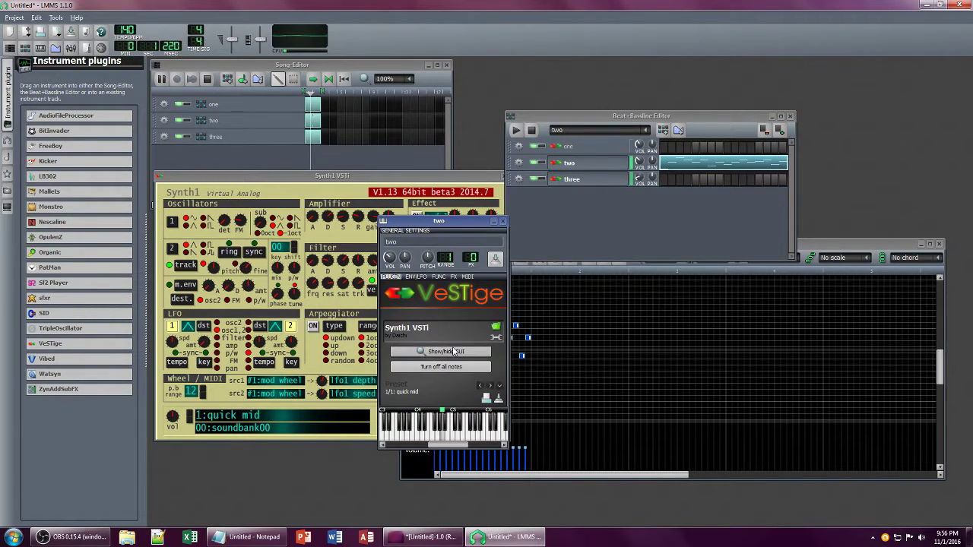
click(453, 276)
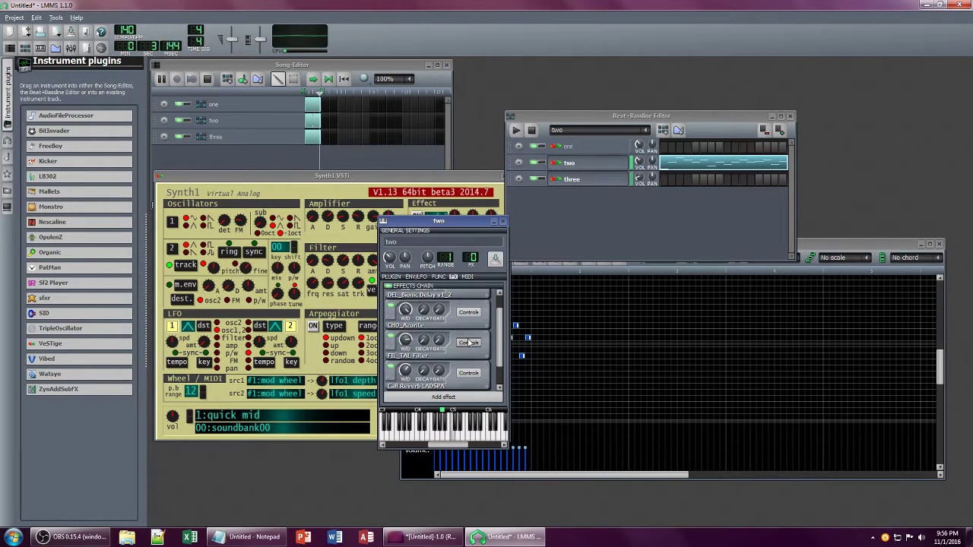
drag(406, 371, 406, 387)
drag(243, 223, 268, 225)
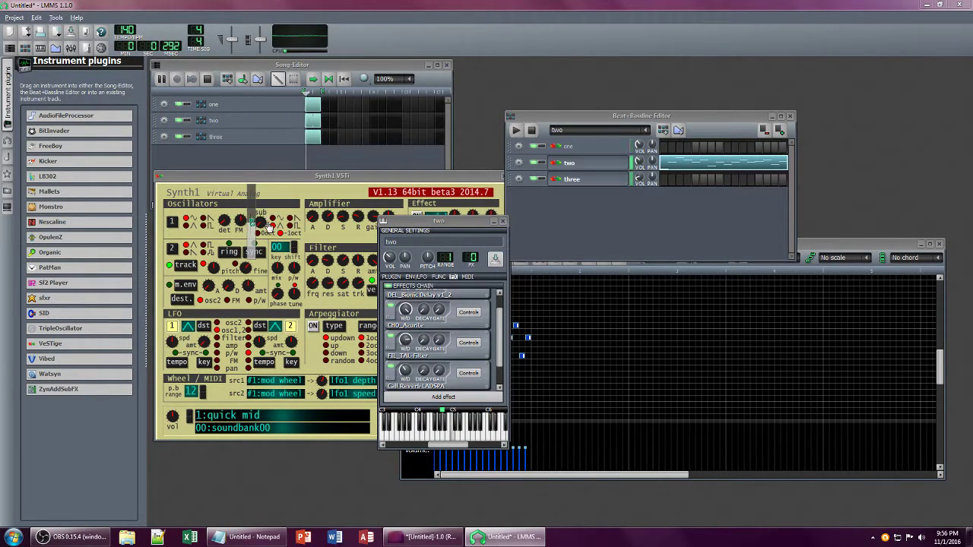
Step: Switch to Notepad, replace its text with "oh, that's what you're doing...gotcha" and "we cool", and return to LMMS
click(271, 529)
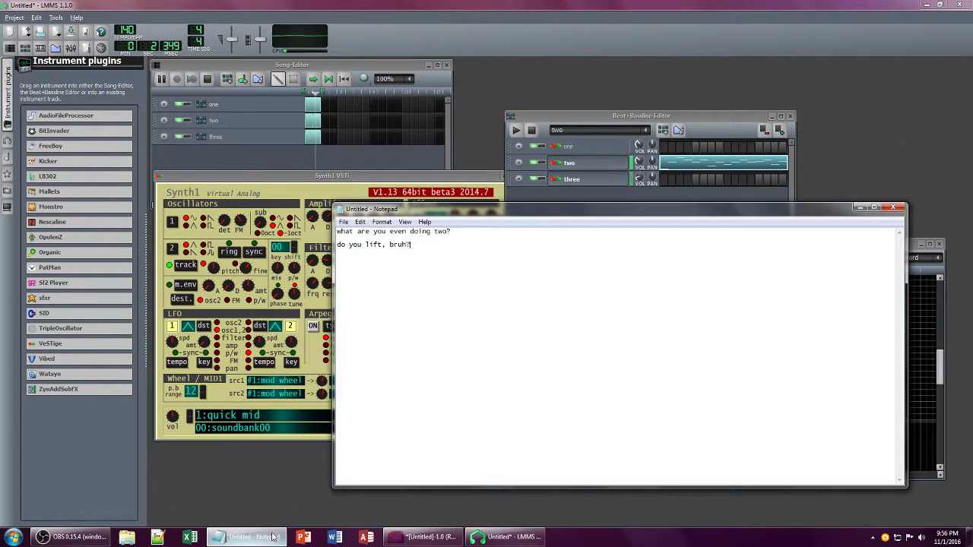
key(ctrl+a)
text(oh,)
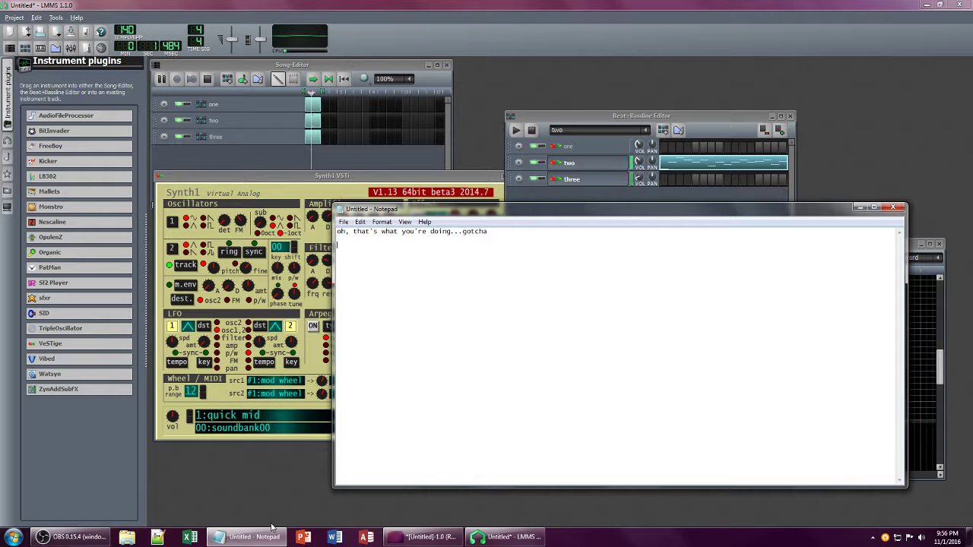
click(271, 528)
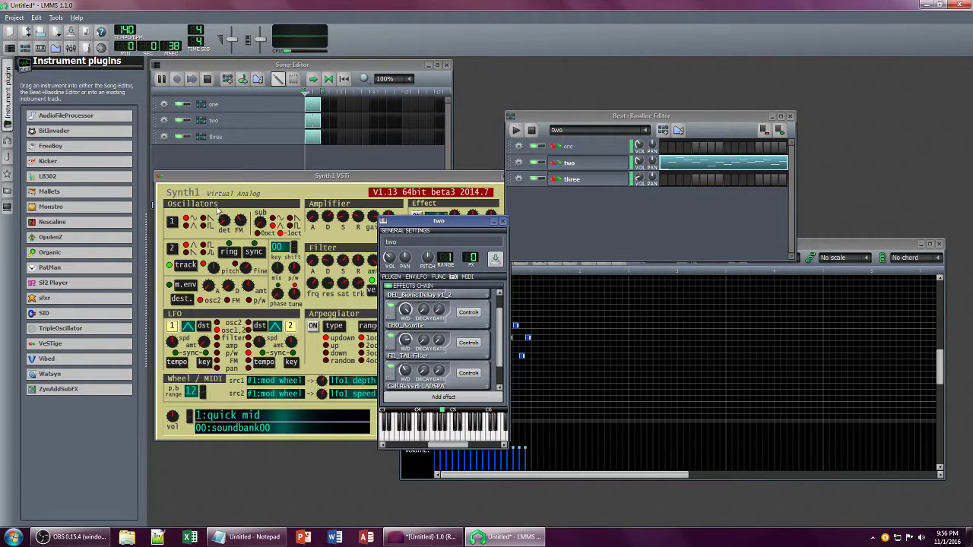
Step: Adjust the amplifier release in track two's Synth1 and the TAL-Filter's W/D in its effects chain
click(212, 183)
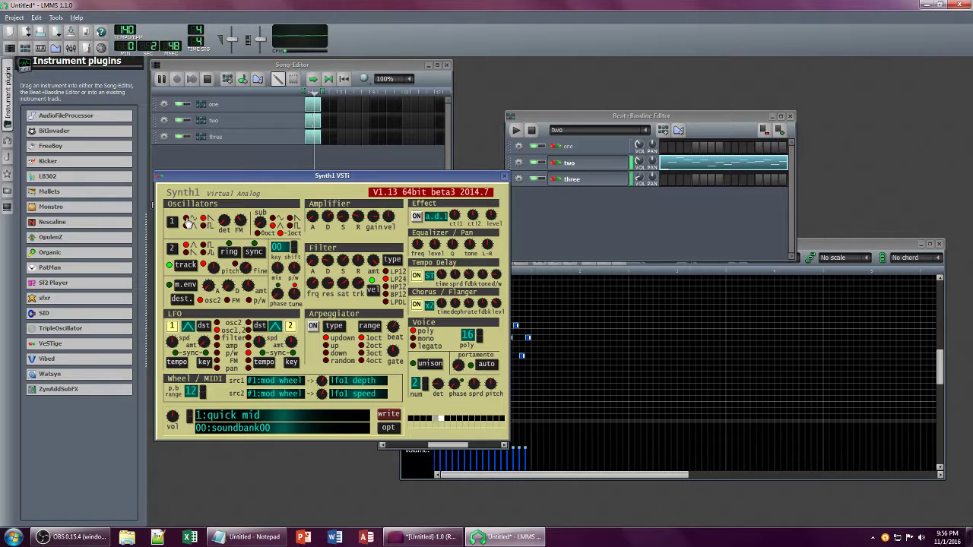
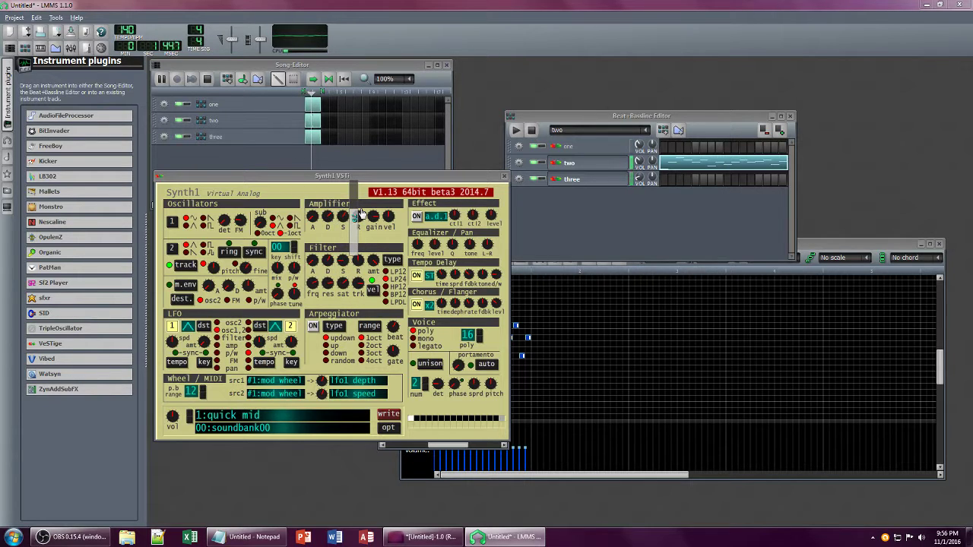
click(632, 231)
click(606, 165)
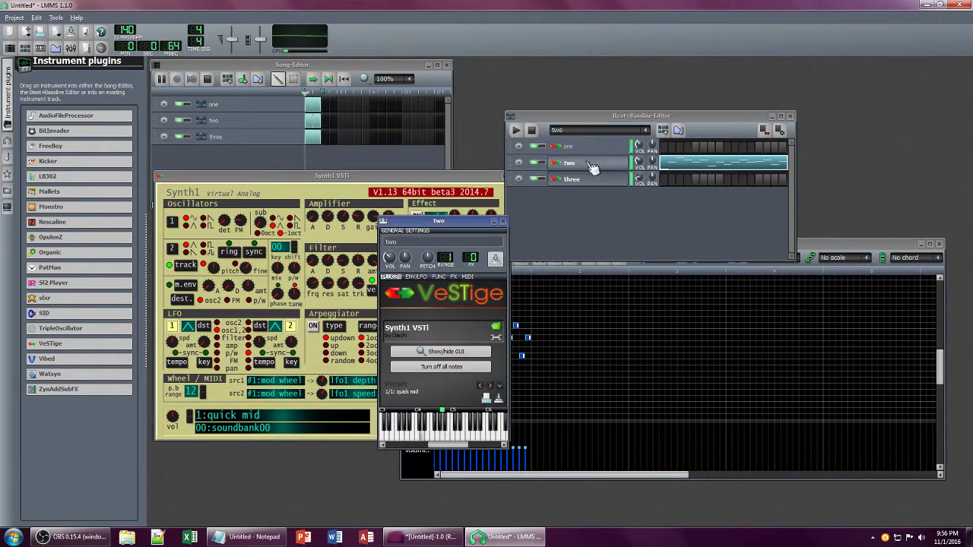
click(453, 276)
scroll(502, 322, up, 2)
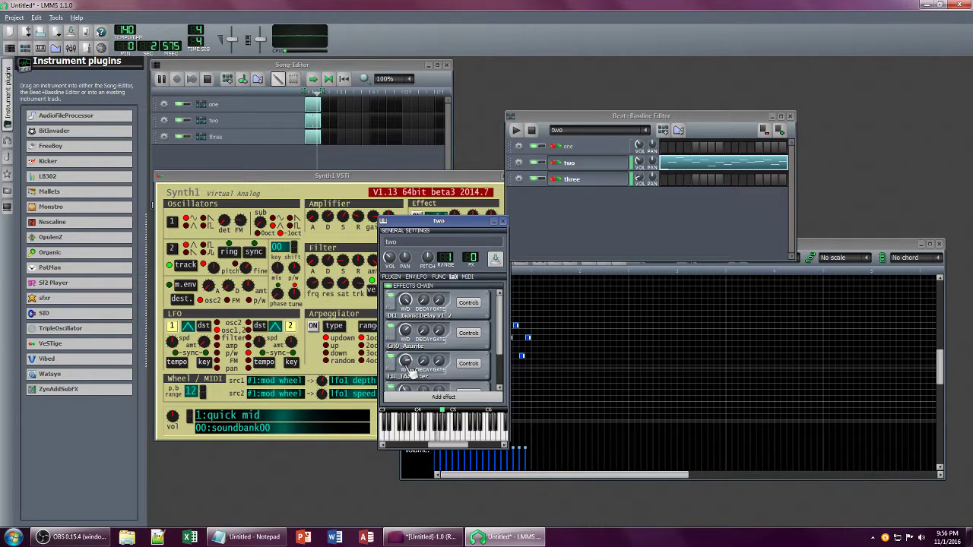
mouse_move(405, 360)
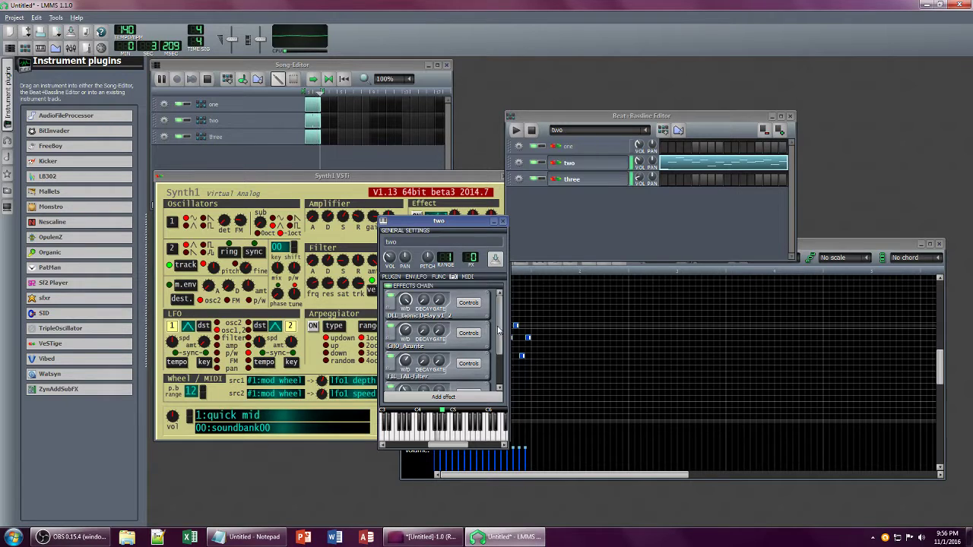
Step: Open the C* Eq and TAL-Filter controls from track two's effects chain, placing the C* Eq over the Song-Editor
drag(499, 331, 503, 368)
click(473, 374)
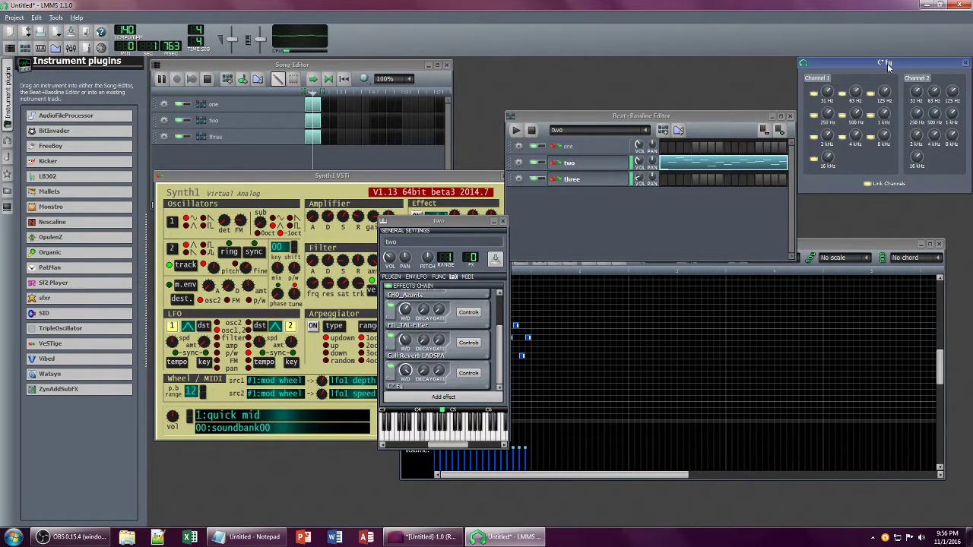
drag(887, 63, 281, 125)
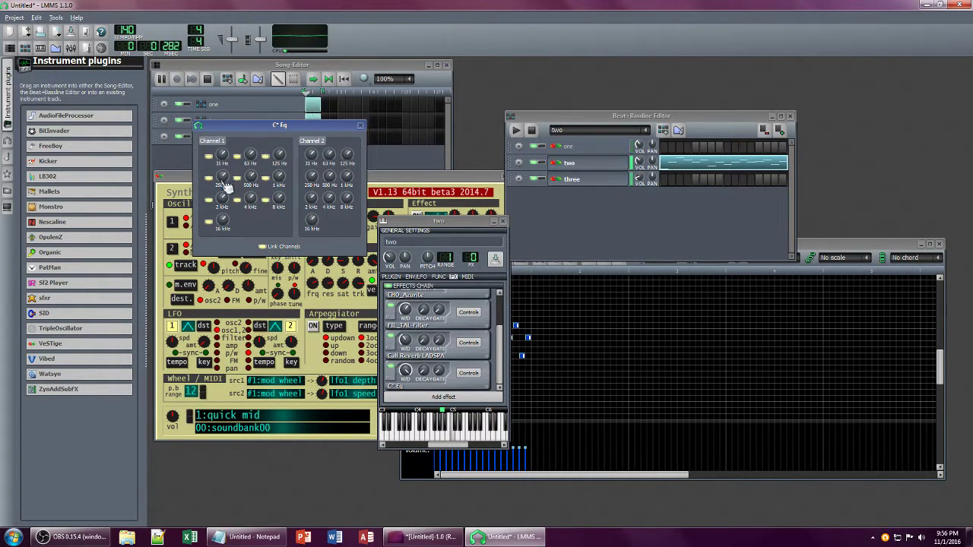
click(468, 312)
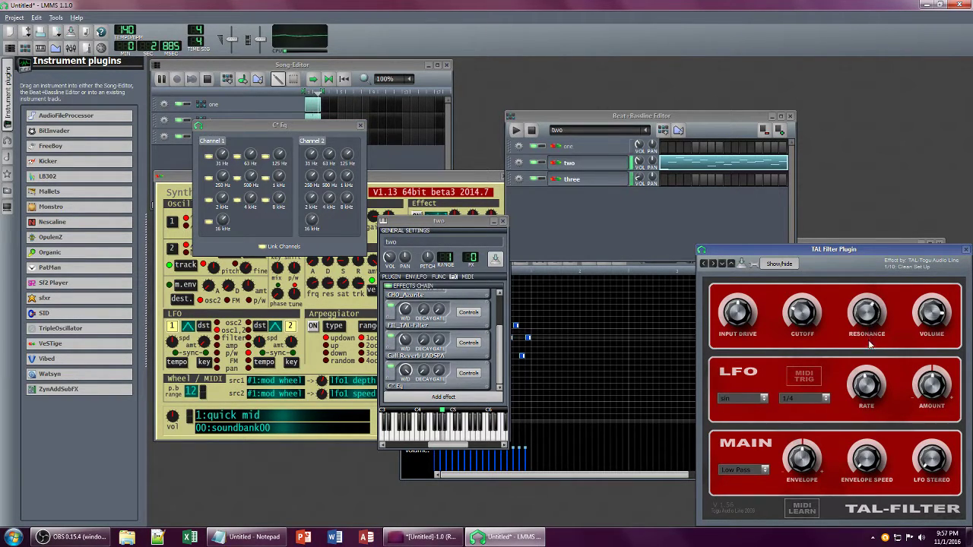
Step: Adjust the filter envelope's sustain in track two's Synth1 and move the TAL-Filter window next to the synth
click(408, 180)
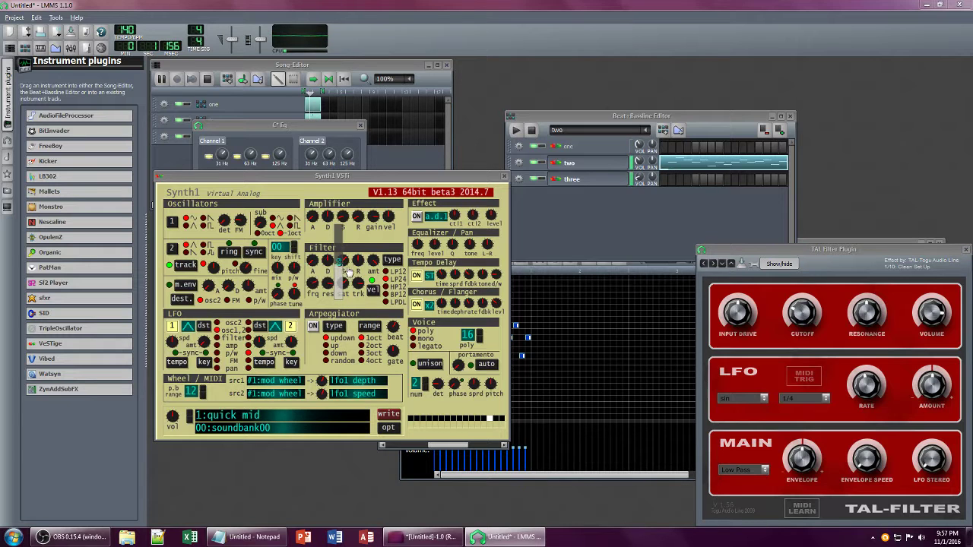
click(875, 248)
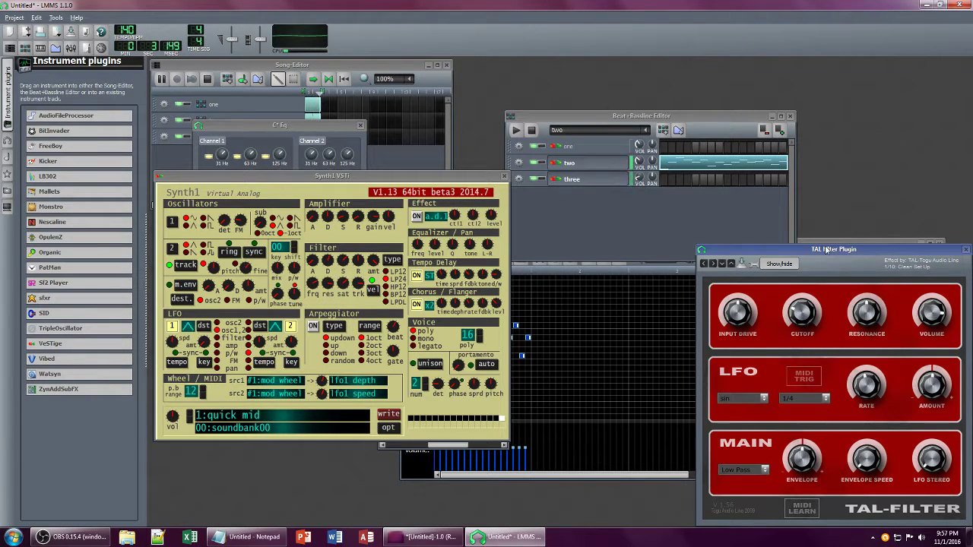
drag(833, 248, 593, 254)
Step: Reopen track two's effects chain and open the Bionic Delay's controls
click(577, 163)
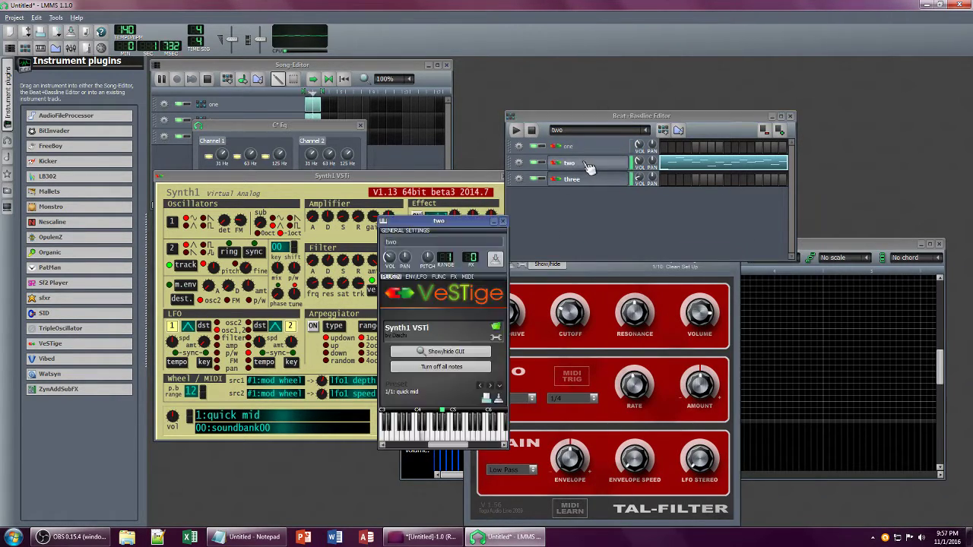
click(454, 277)
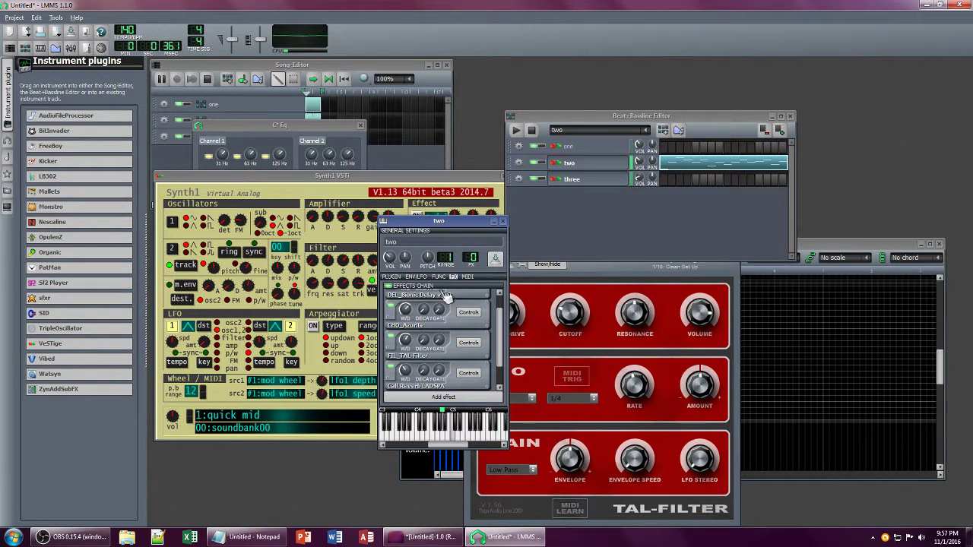
scroll(501, 332, up, 1)
click(471, 331)
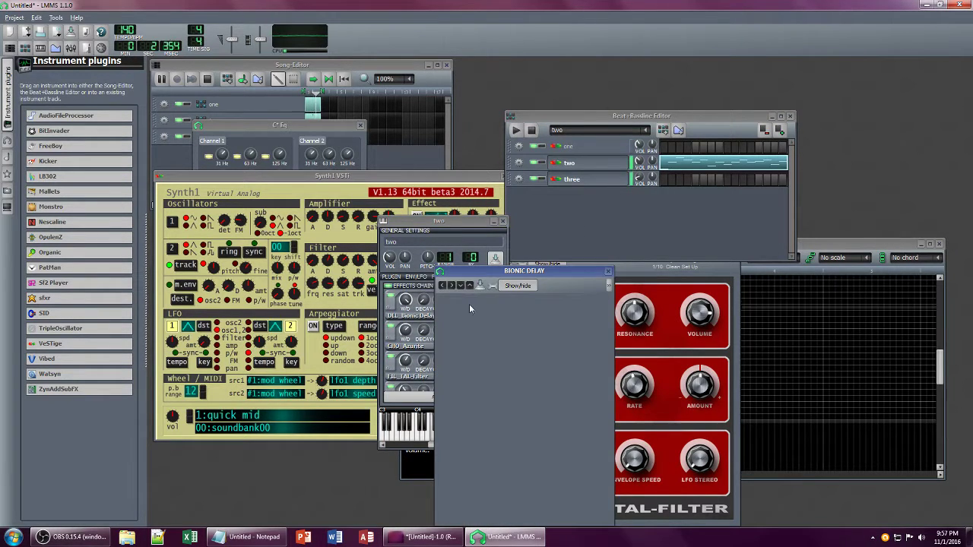
Step: Switch to Notepad and replace its text with "fuuuuuuuuuuuuuuuu"
click(245, 535)
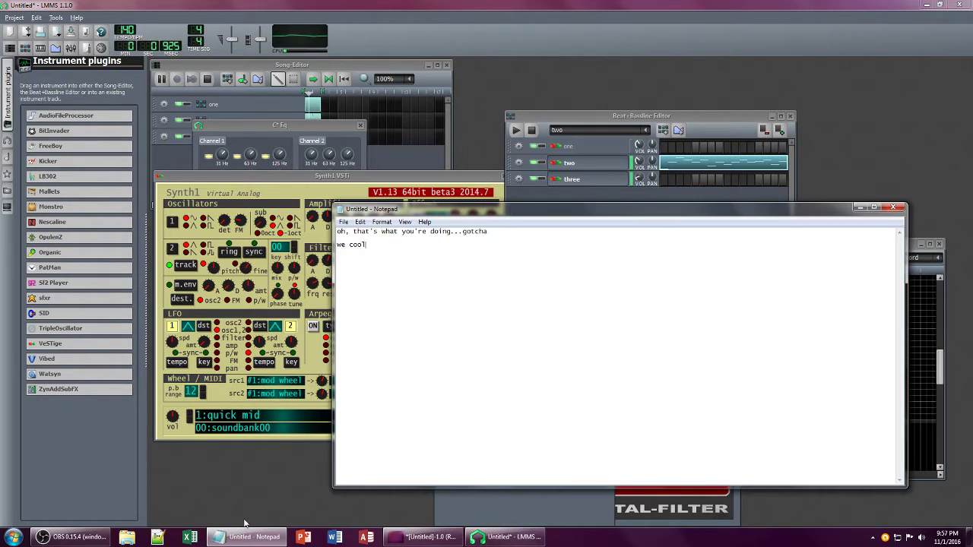
key(ctrl+a)
key(ctrl+s)
text(u)
key(Escape)
key(Escape)
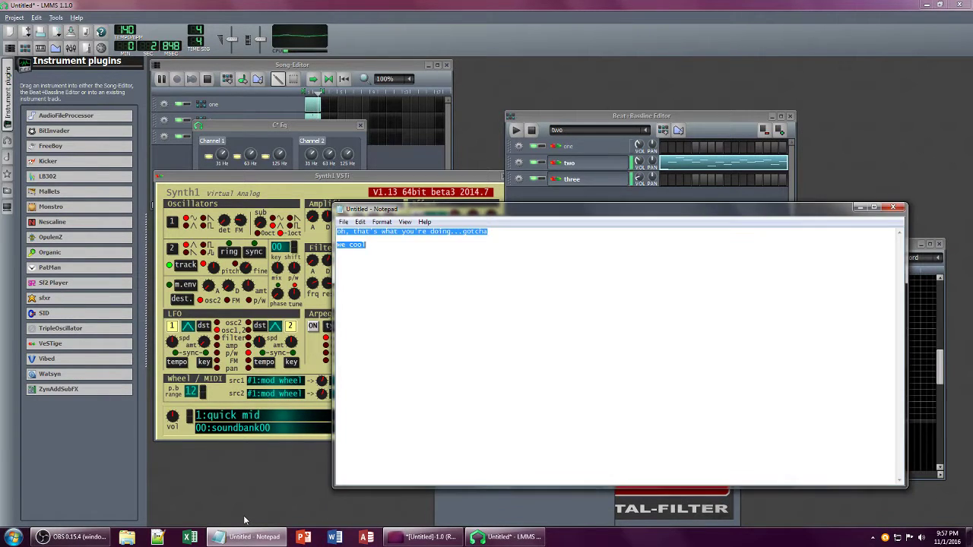
text(fuuuuuuuuuuuuuuuu)
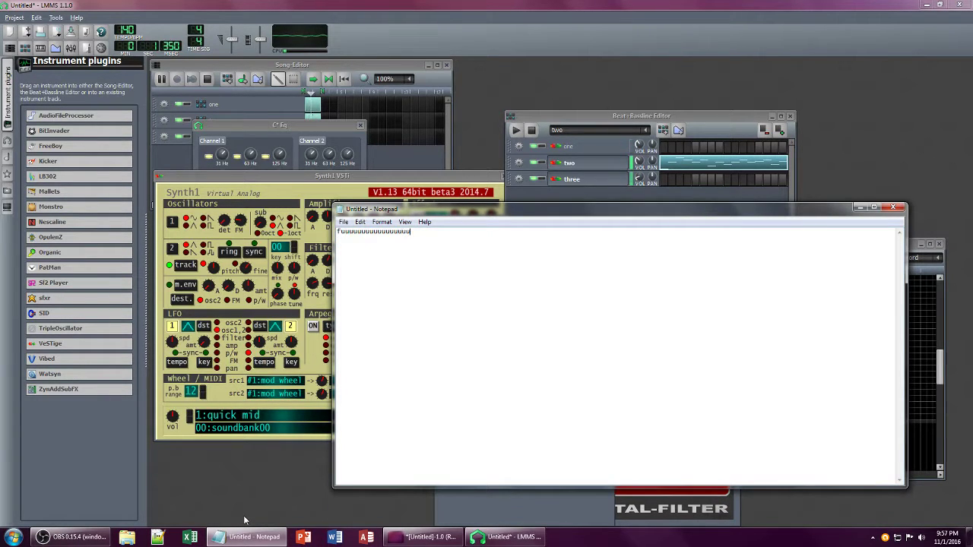
Step: Return to LMMS, close the blank Bionic Delay window and add another Bionic Delay effect to track two's chain
key(alt+space)
key(n)
click(459, 270)
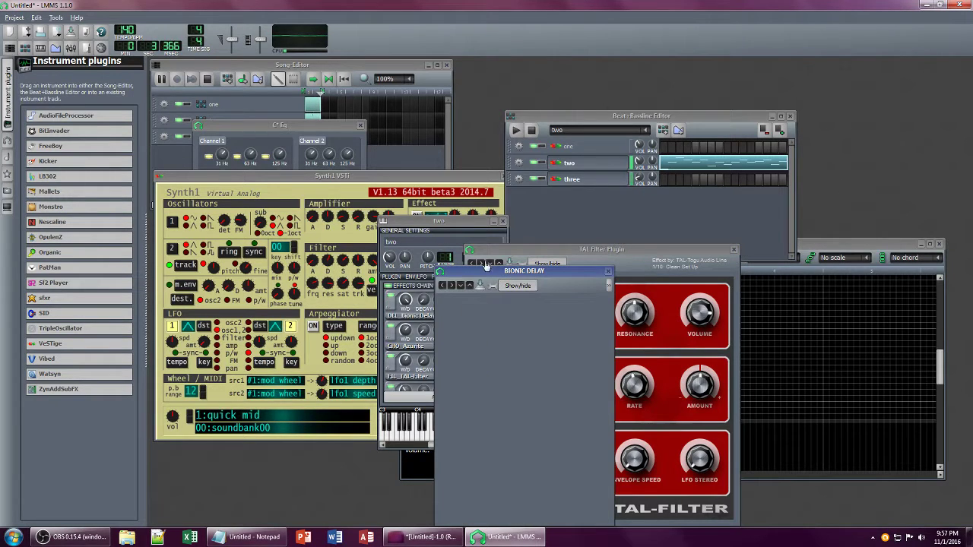
click(607, 271)
click(412, 394)
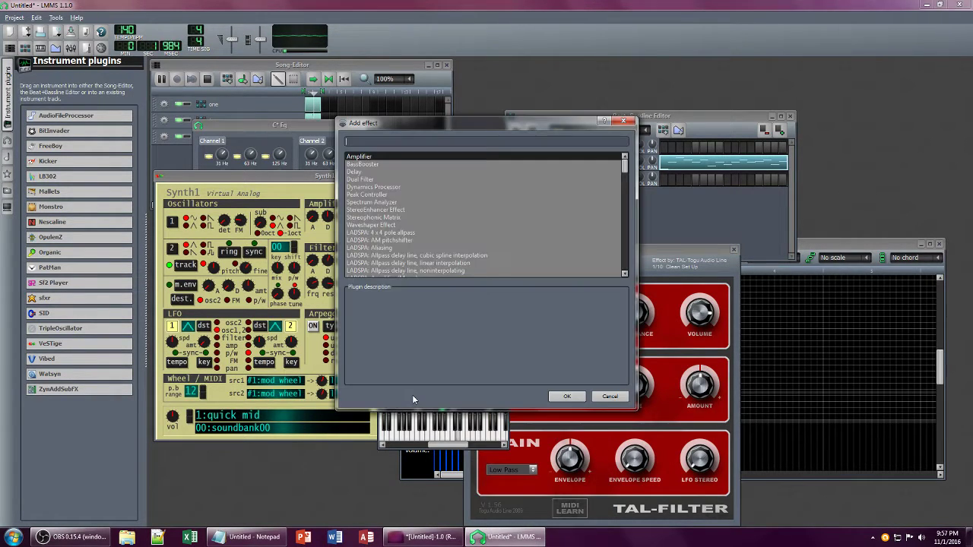
text(bionic)
click(566, 396)
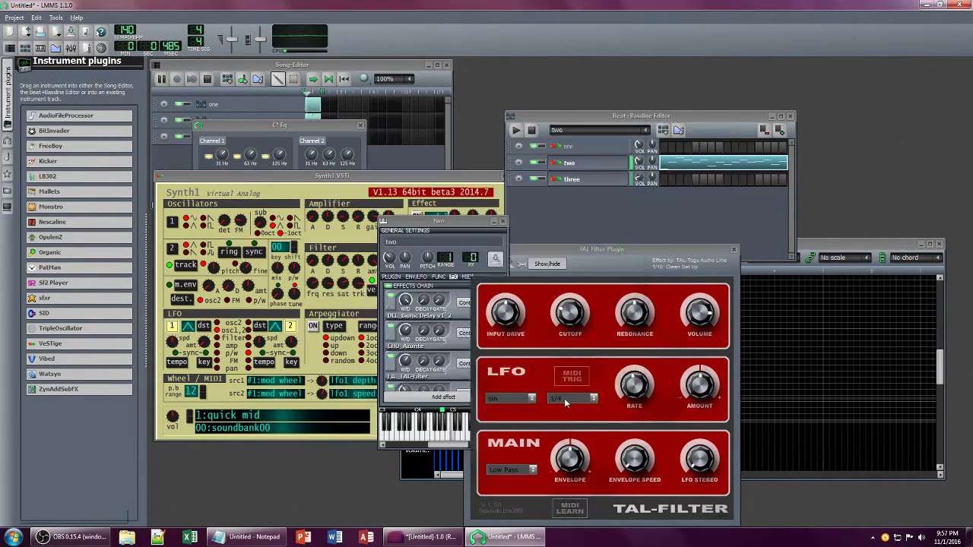
Step: Switch to Notepad and replace its text with "you're replaceable bro" and, on a separate line, "don't forget that..."
click(243, 536)
key(ctrl+a)
text(y)
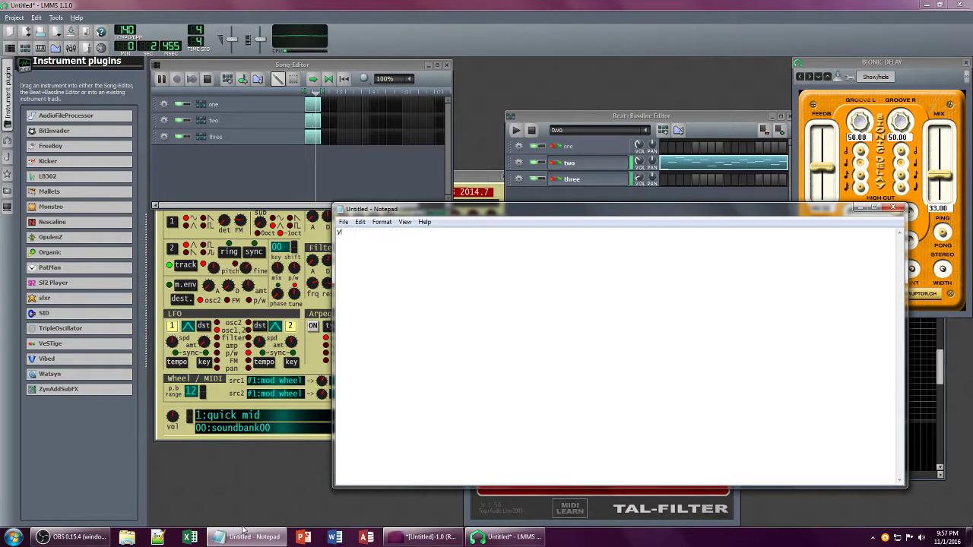
text(ou're replaceable bro)
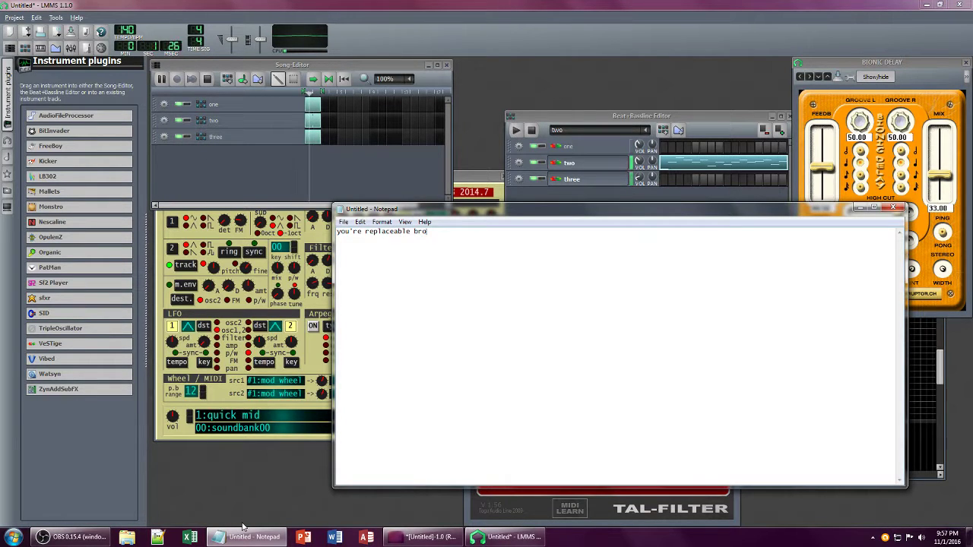
text(  don't forget that...)
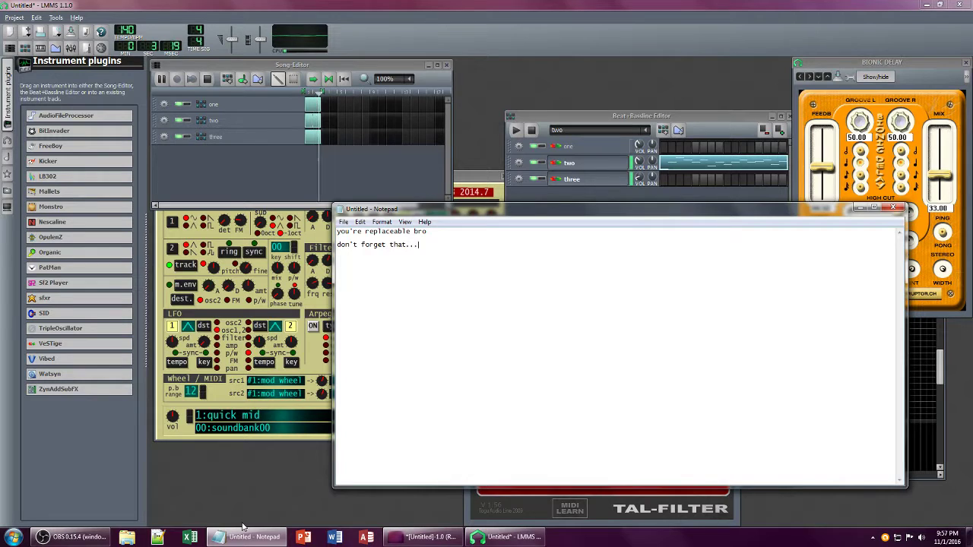
Step: Return to LMMS and set the new Bionic Delay's feedback to 59.50, groove L to 45.83 and groove R to 58.33
click(245, 535)
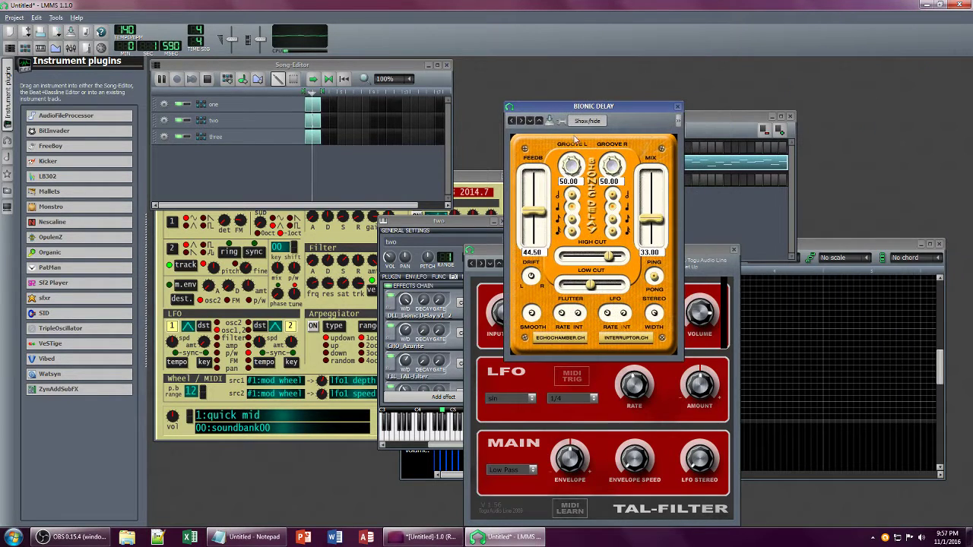
drag(544, 217, 541, 201)
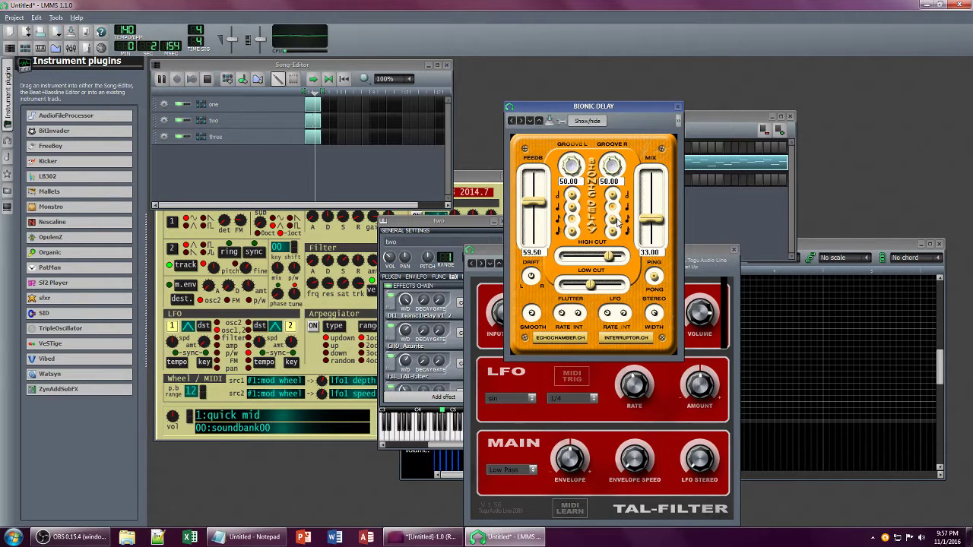
drag(612, 175, 564, 178)
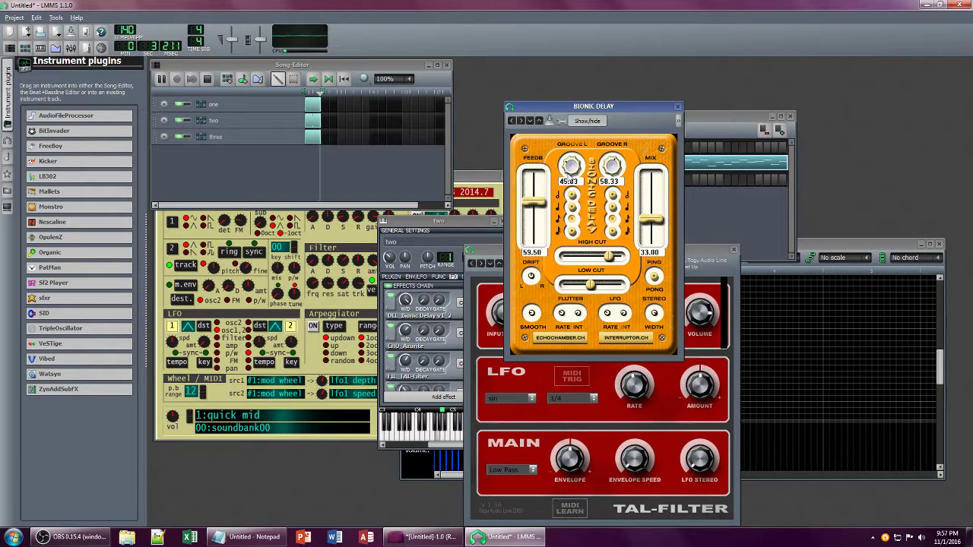
Step: Adjust the amplifier gain, sub oscillator level, and filter envelope decay and release in track two's Synth1
click(476, 184)
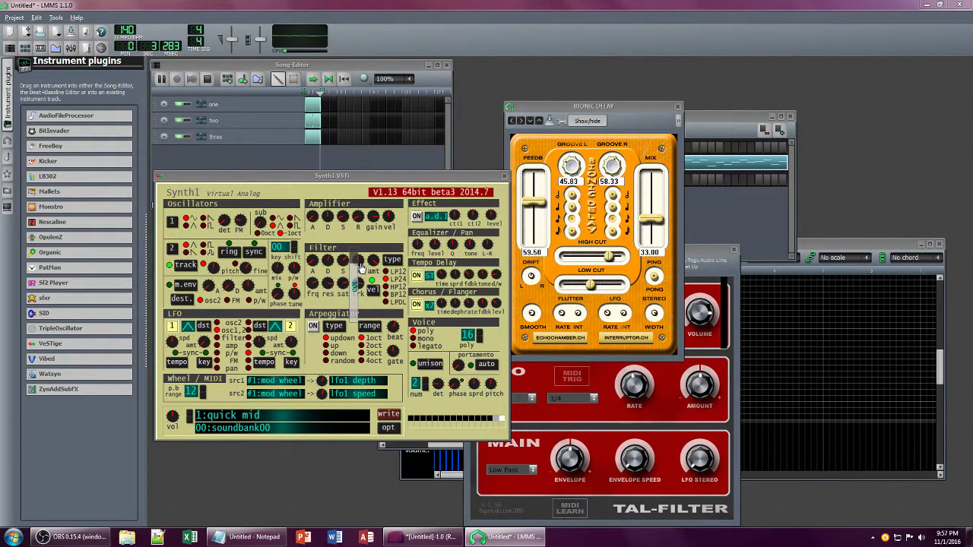
drag(373, 218, 374, 253)
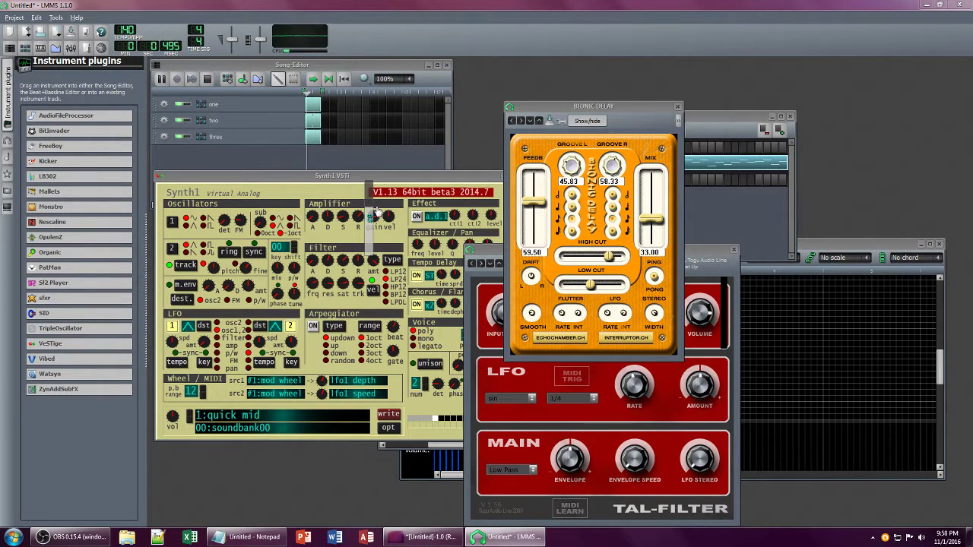
drag(240, 222, 256, 246)
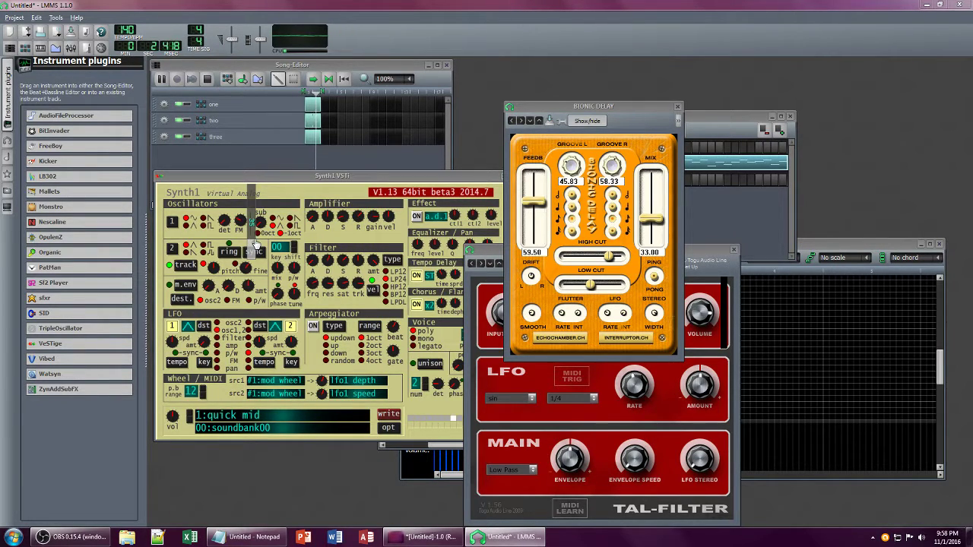
drag(371, 219, 375, 230)
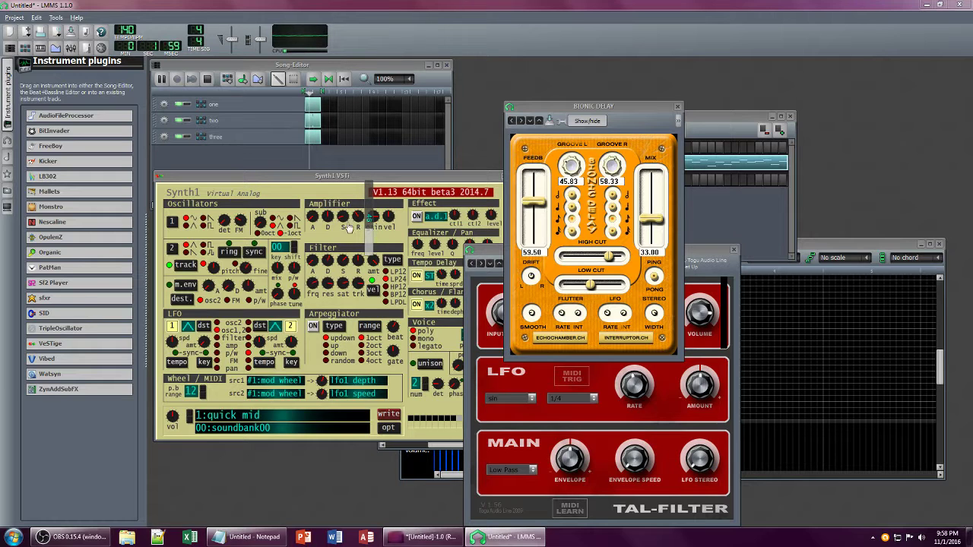
drag(328, 261, 327, 290)
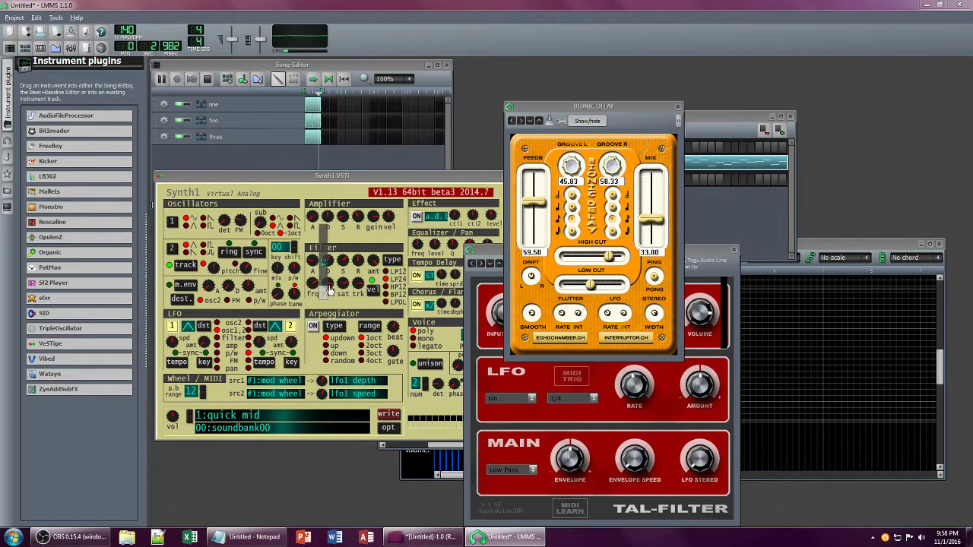
Step: Set the Bionic Delay's mix to 51.50 and move the TAL-Filter window over the Synth1 window
click(585, 108)
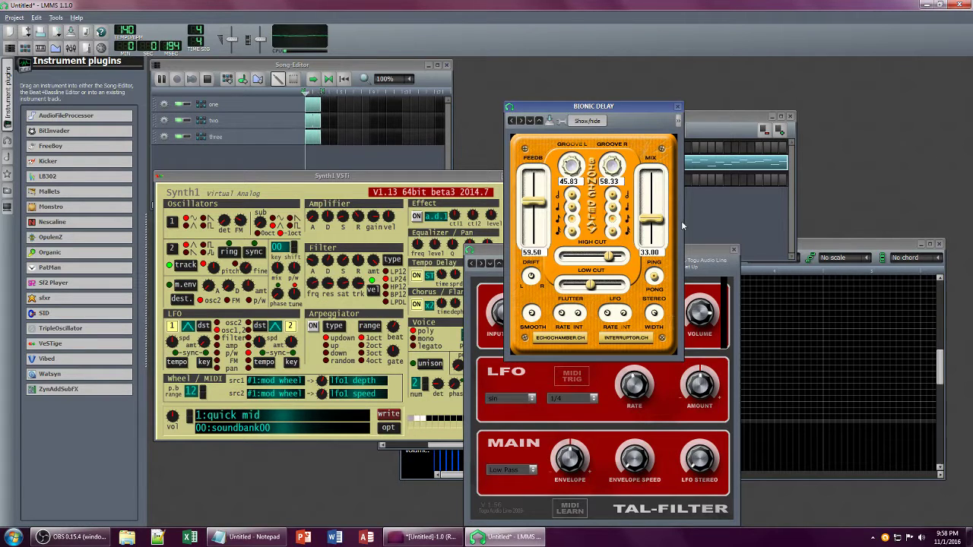
drag(659, 222, 662, 207)
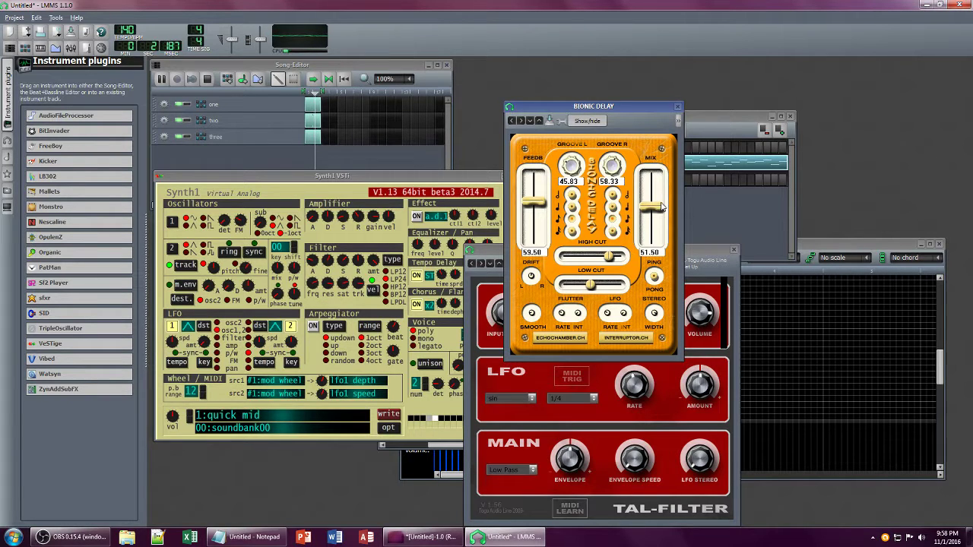
click(696, 250)
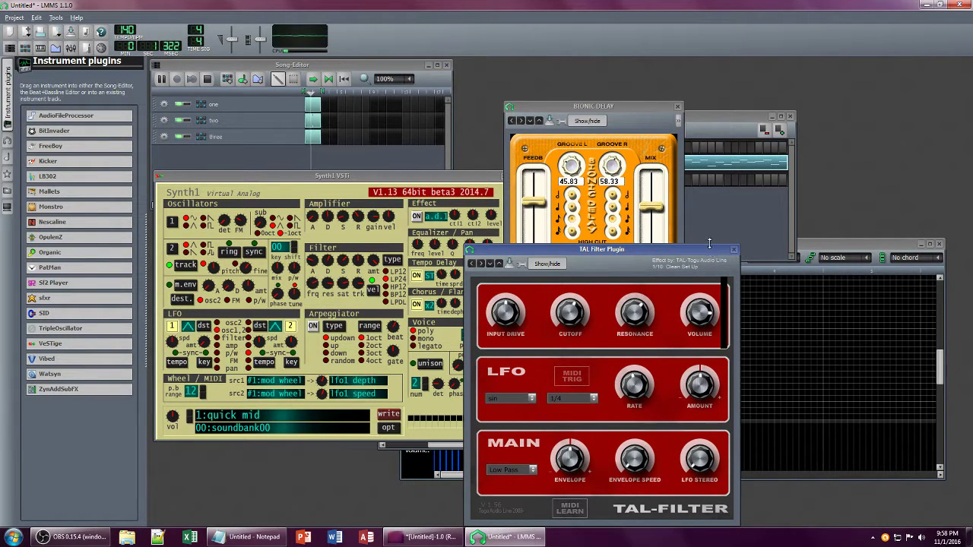
drag(714, 251, 418, 223)
Step: Open track two's instrument window from the Beat+Bassline Editor and place it beside the Bionic Delay
click(752, 117)
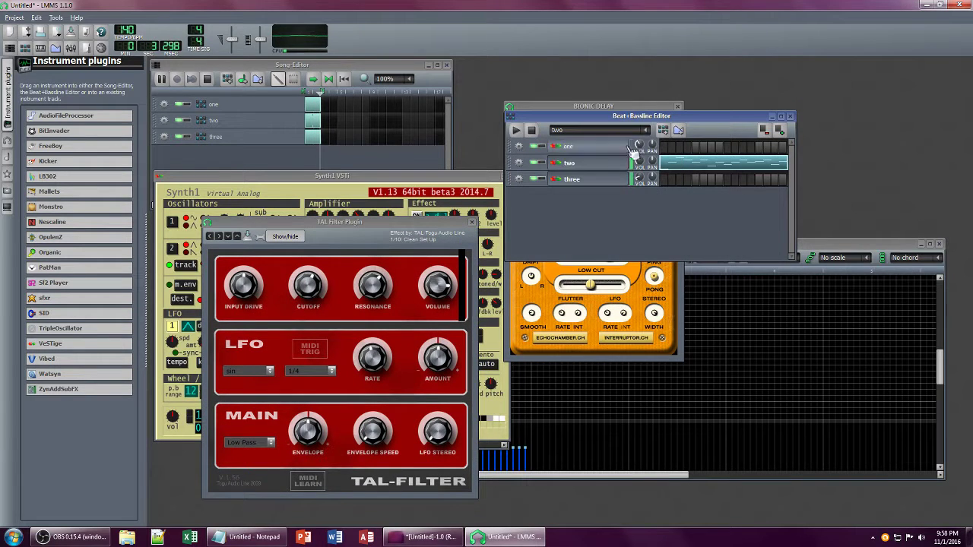
click(569, 163)
drag(466, 220, 777, 232)
Step: Switch to Notepad, replace its text with "yeah, put in some work...i like it" and return to LMMS
click(225, 536)
key(ctrl+a)
key(BackSpace)
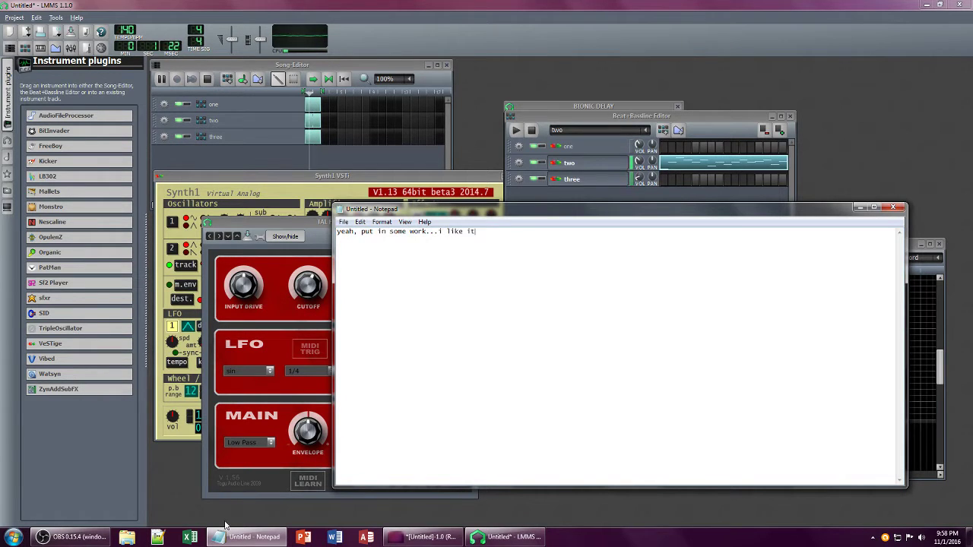
click(225, 535)
Step: Set the Calf Reverb's wet level to 0.41 in track two's effects chain and adjust the C* Eq's 4 kHz and 8 kHz bands
click(783, 290)
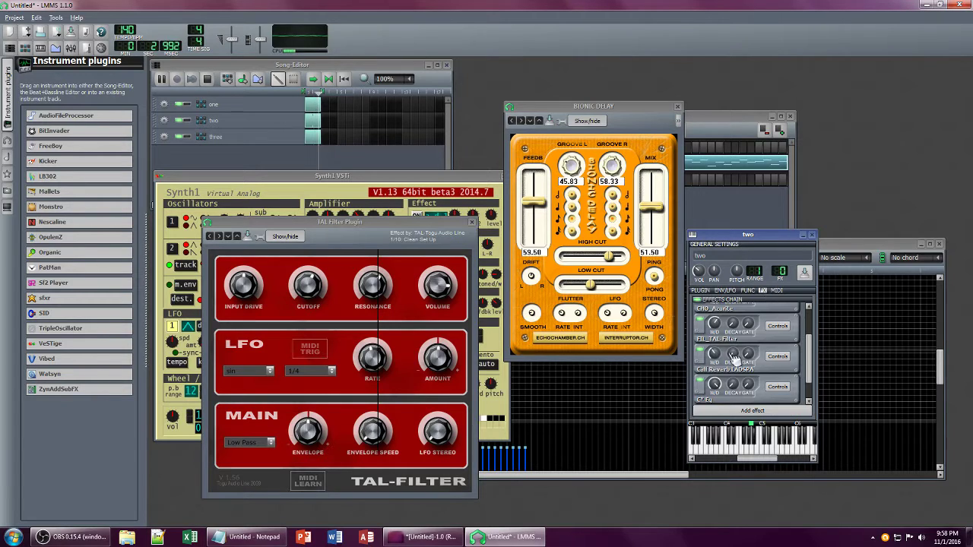
drag(715, 355, 715, 347)
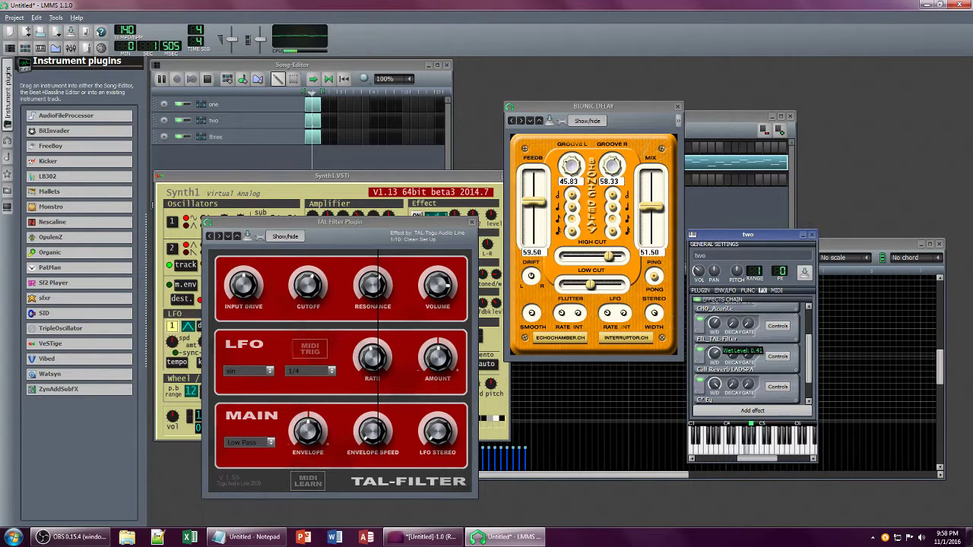
click(778, 387)
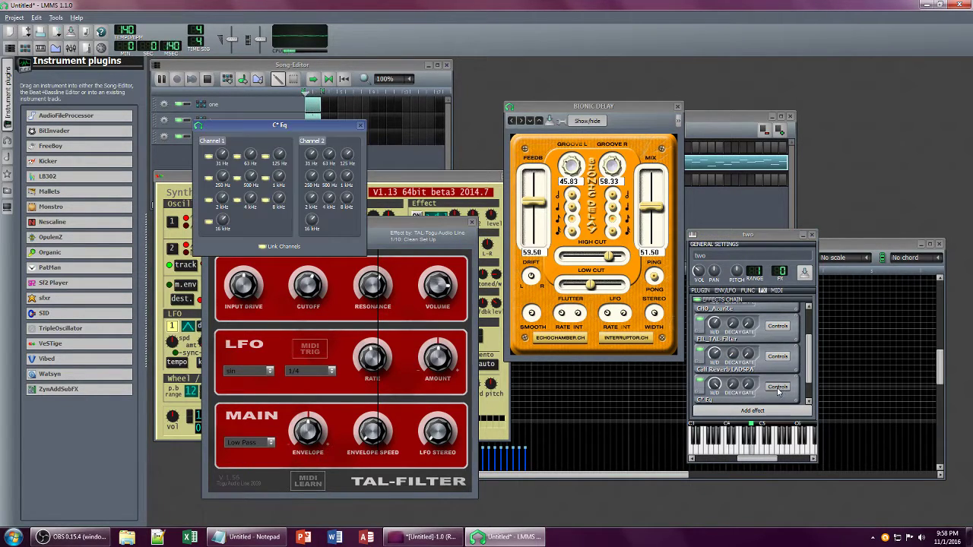
drag(280, 198, 279, 202)
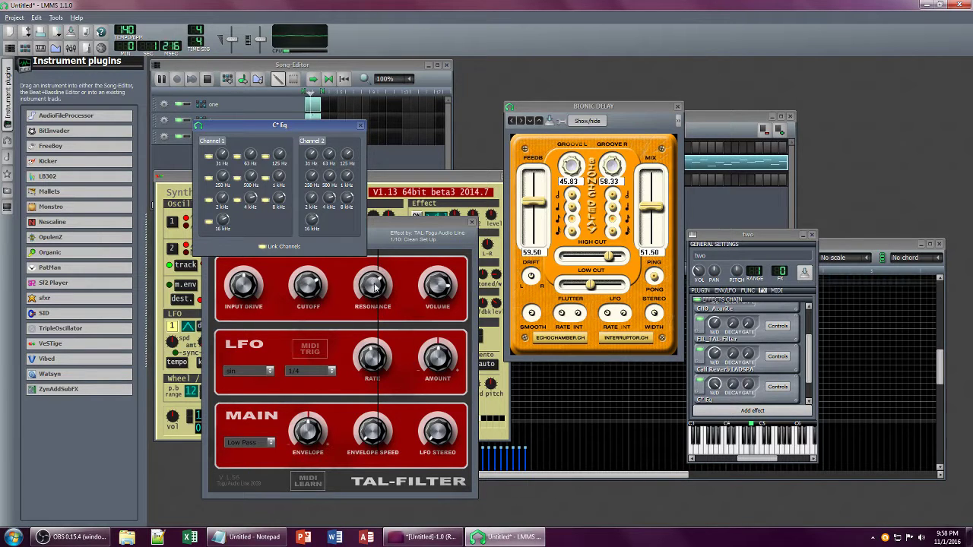
Step: Close the TAL-Filter, C* Eq, track two and Bionic Delay windows
click(392, 230)
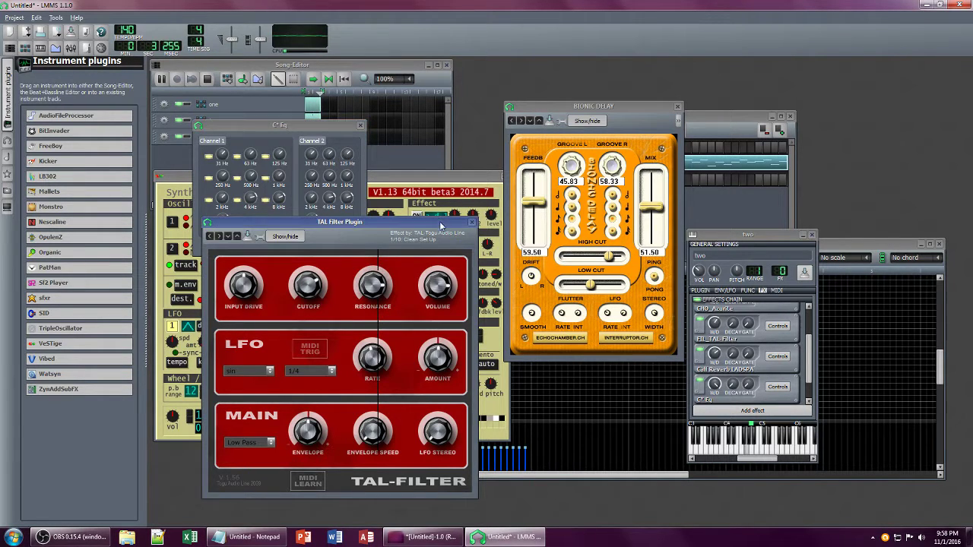
click(726, 326)
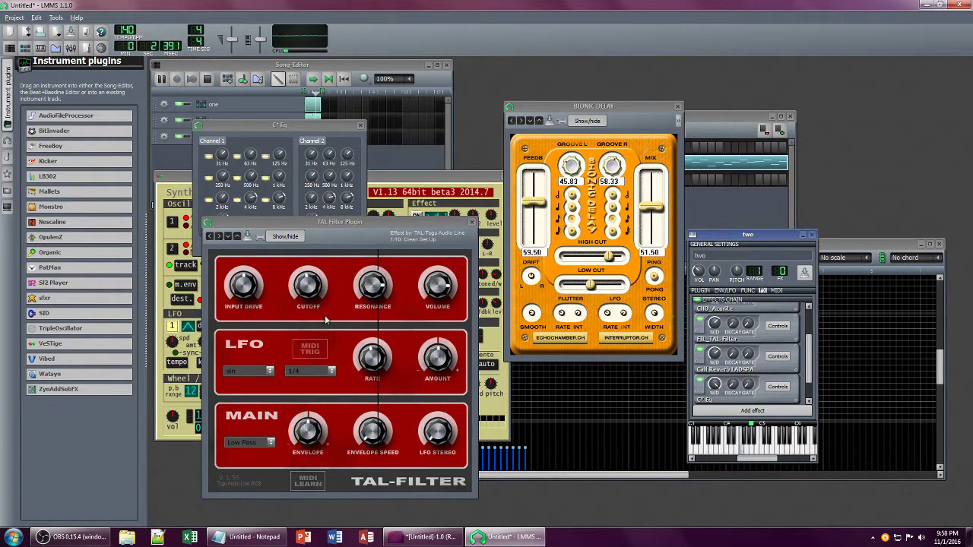
click(467, 224)
click(470, 223)
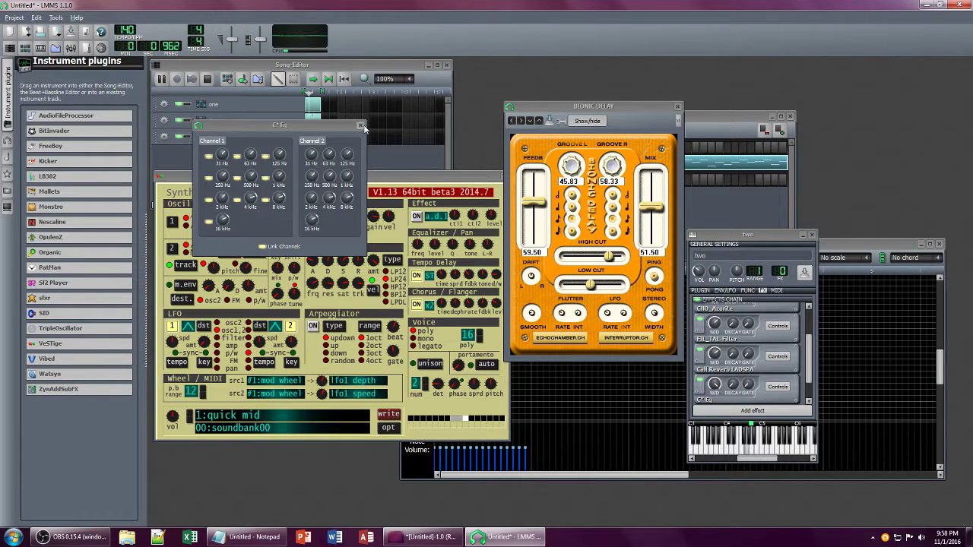
click(361, 126)
click(810, 234)
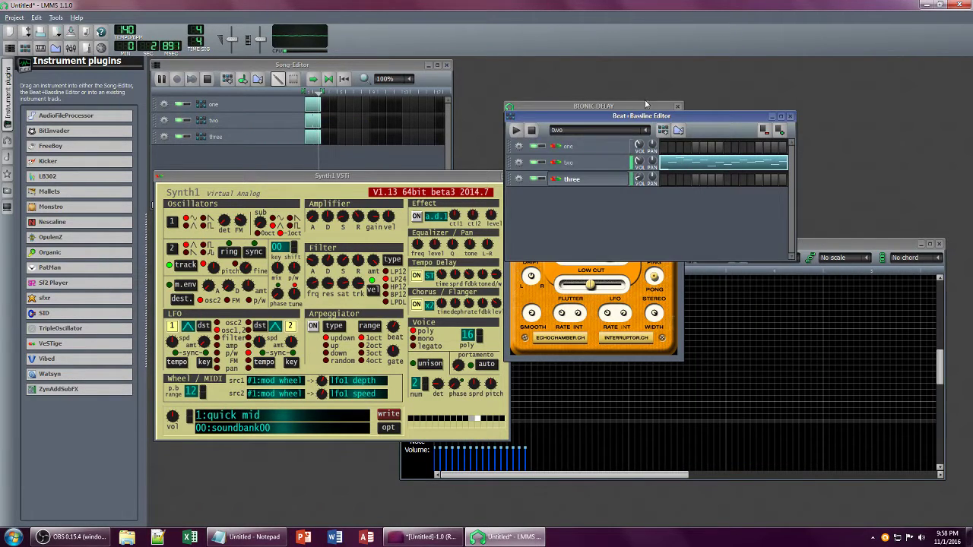
click(646, 104)
click(677, 106)
Step: Reopen track two's effects chain and add a second VST FIL_TAL-Filter effect
click(568, 163)
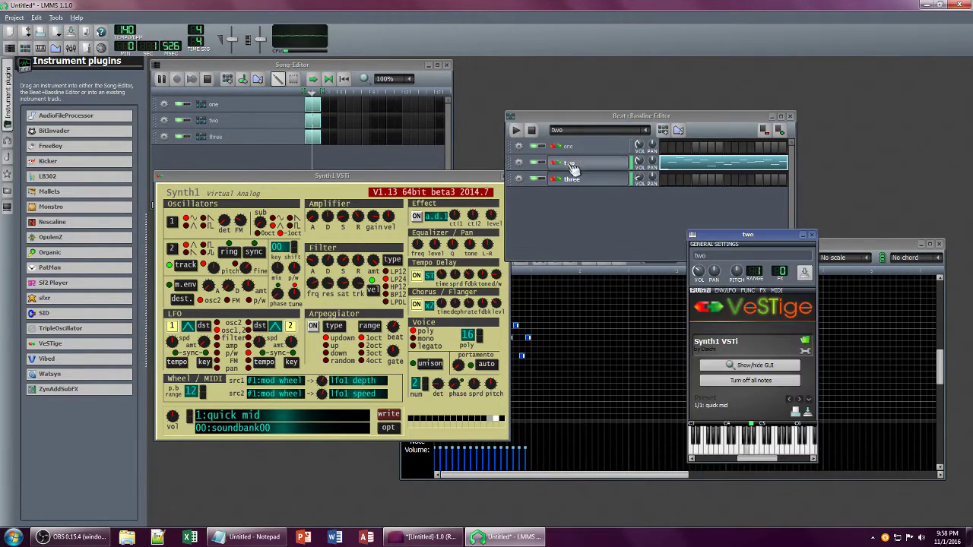
click(762, 290)
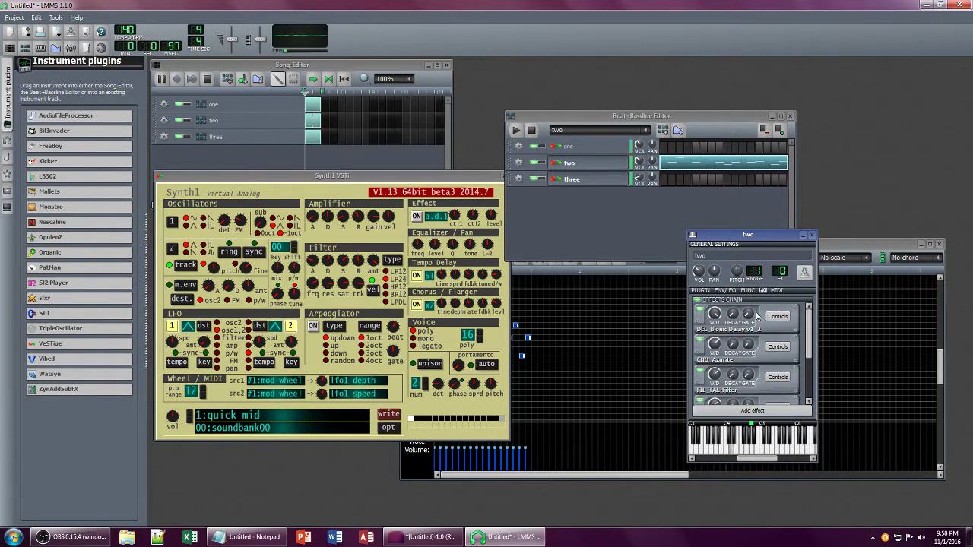
click(752, 411)
text(filt)
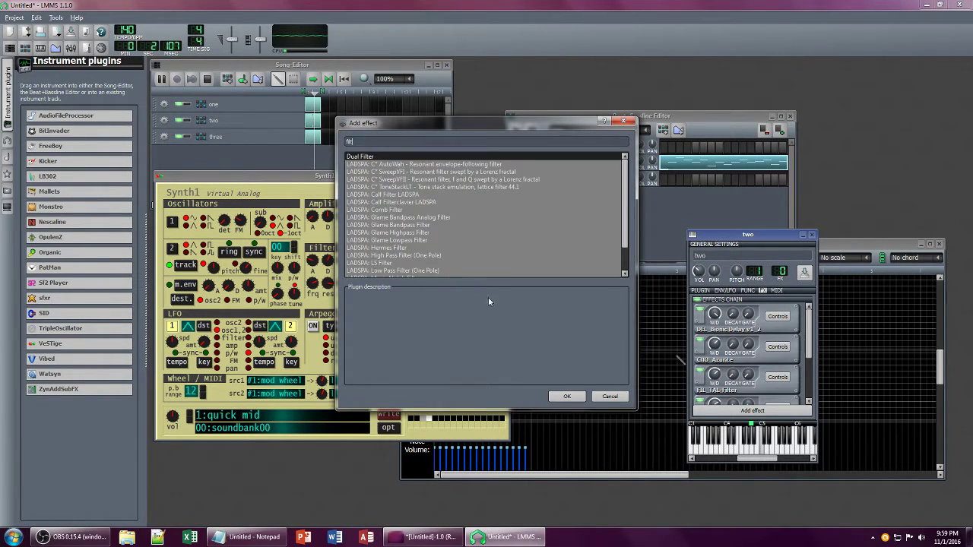
scroll(418, 221, down, 2)
click(390, 271)
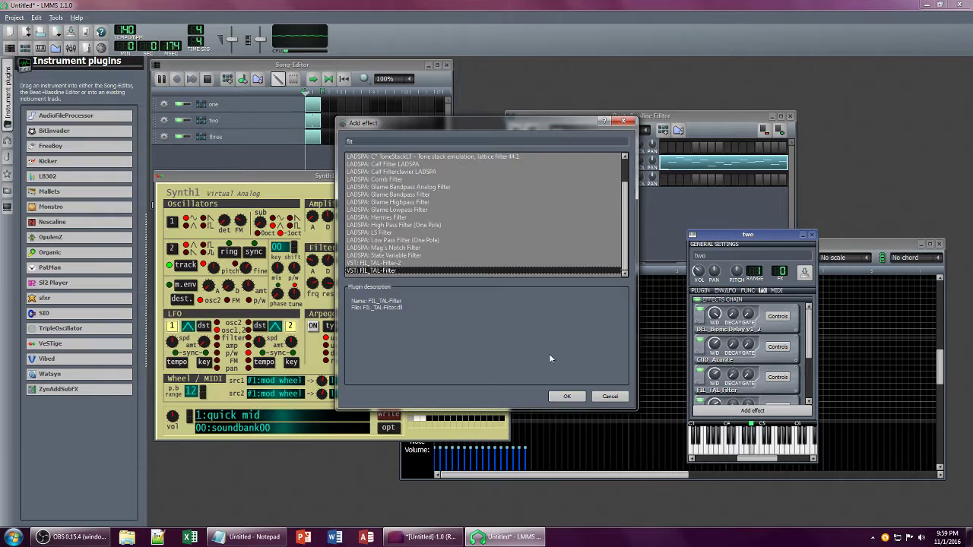
click(569, 398)
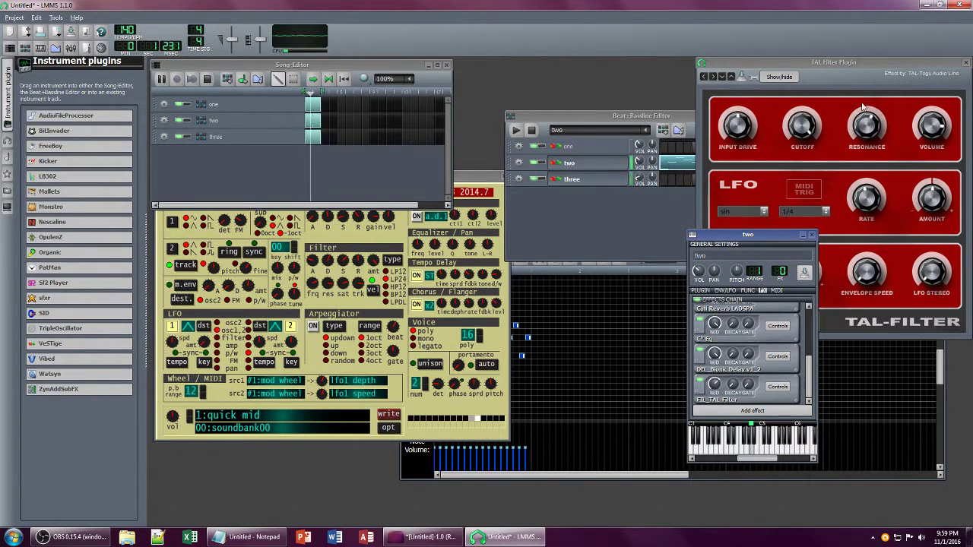
Step: Move the new TAL-Filter's window next to the Song-Editor and set its filter type to Band Pass
click(846, 65)
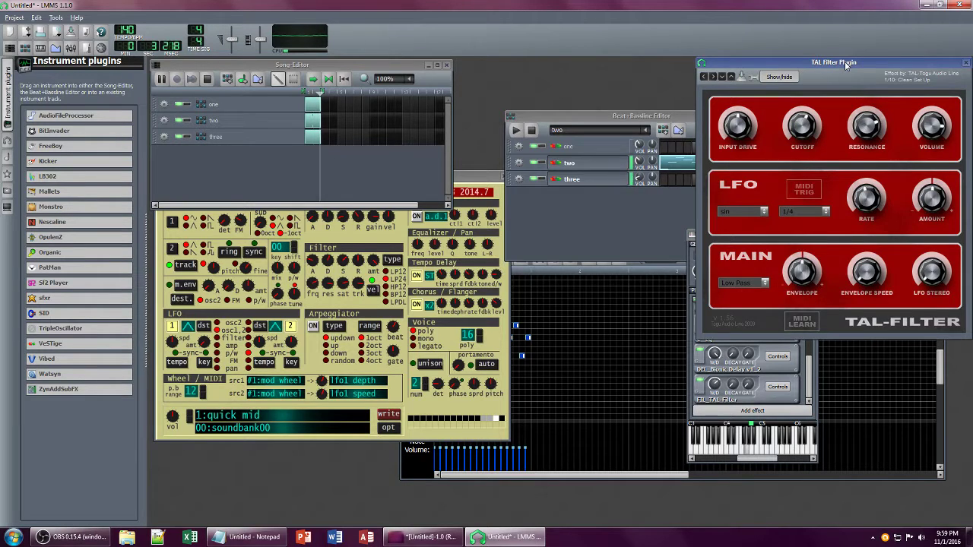
drag(845, 65, 523, 66)
click(421, 283)
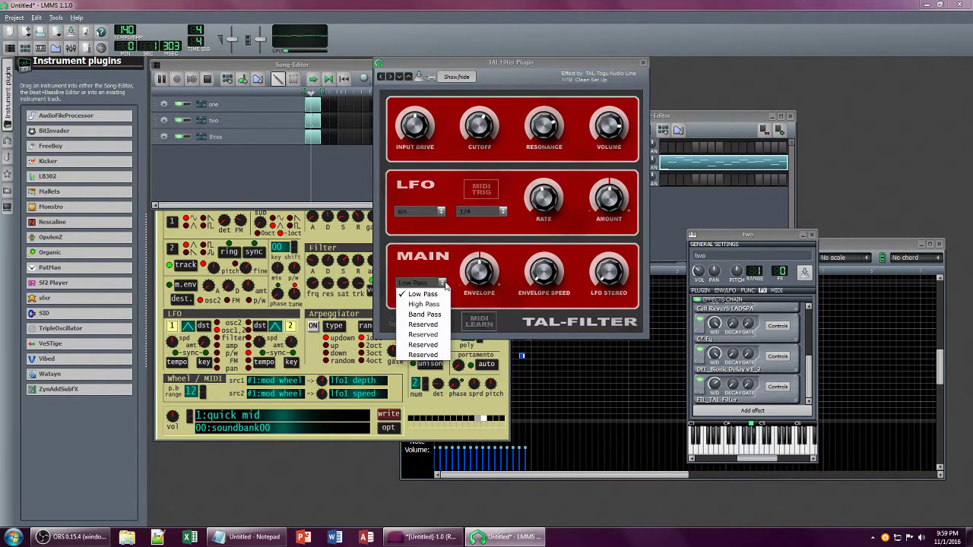
click(422, 315)
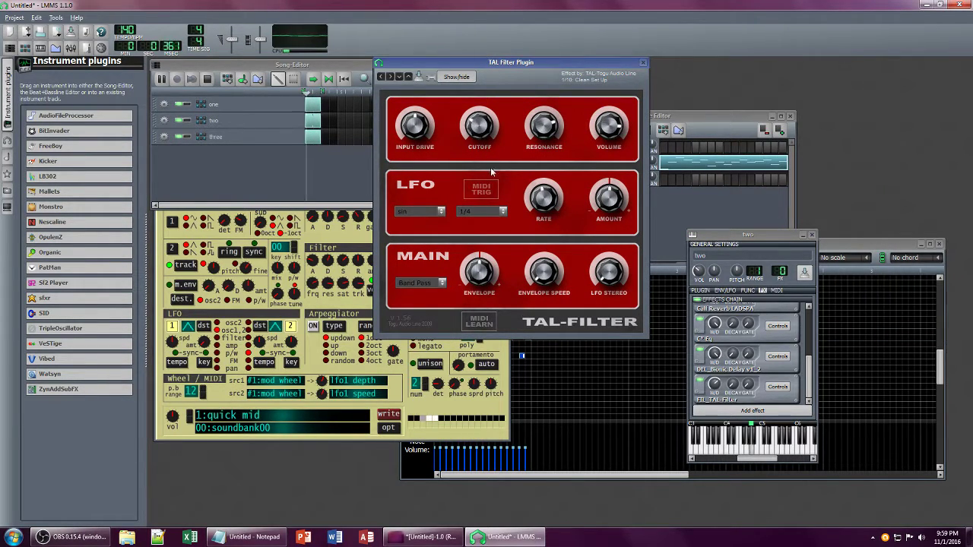
Step: Adjust the wet level of the newly added TAL-Filter in track two's effects chain and tweak its cutoff and resonance
click(714, 384)
drag(714, 384, 714, 377)
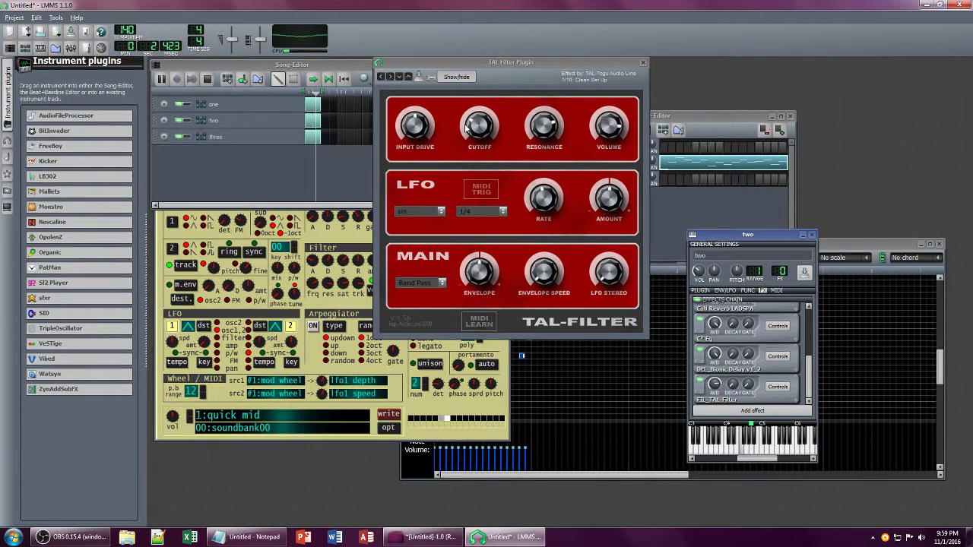
drag(535, 123, 550, 208)
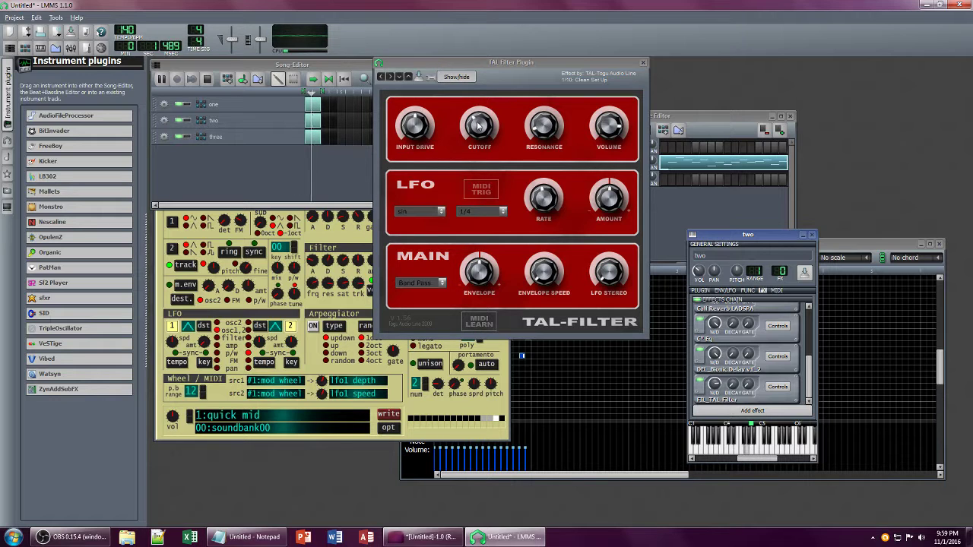
Step: Bring the Synth1 window forward to tweak its amplifier settings and close the TAL-Filter window
click(680, 211)
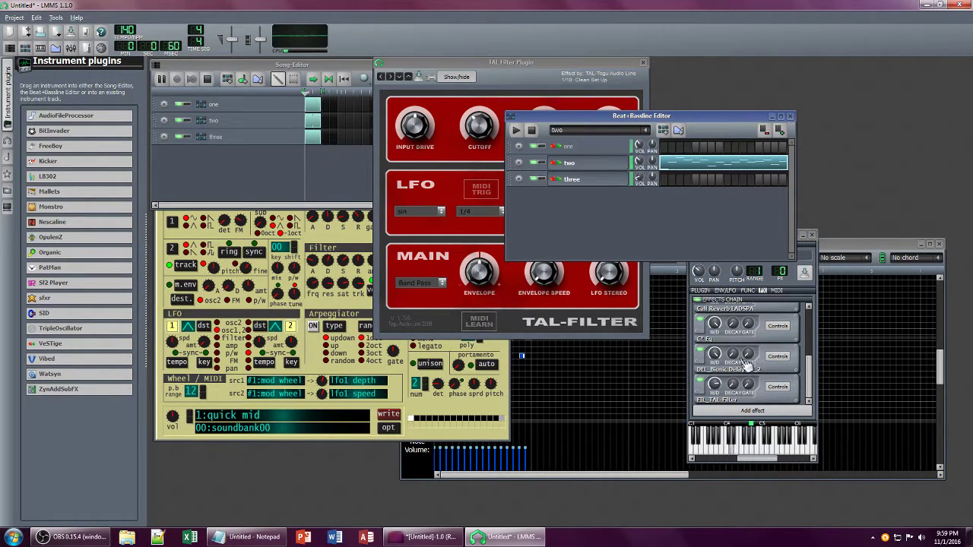
click(810, 373)
drag(810, 373, 810, 354)
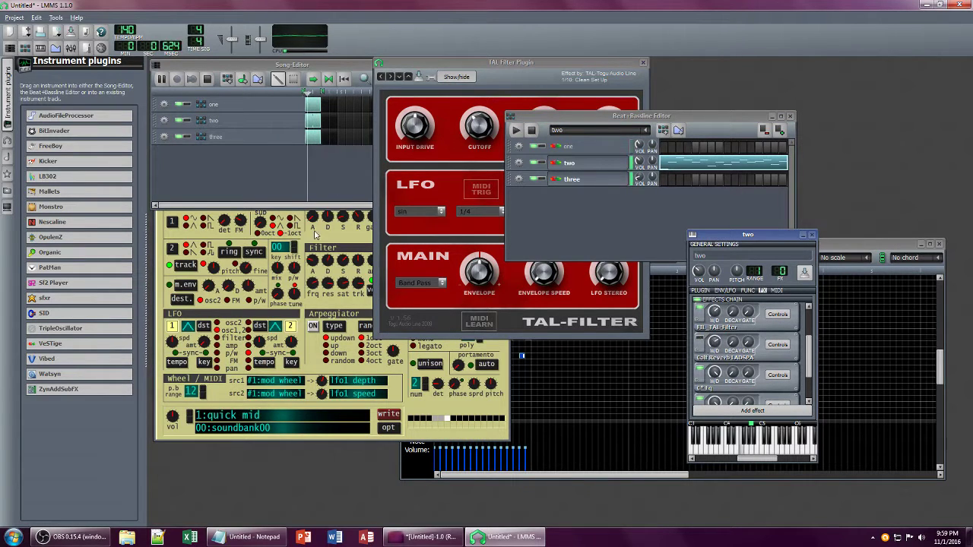
click(409, 438)
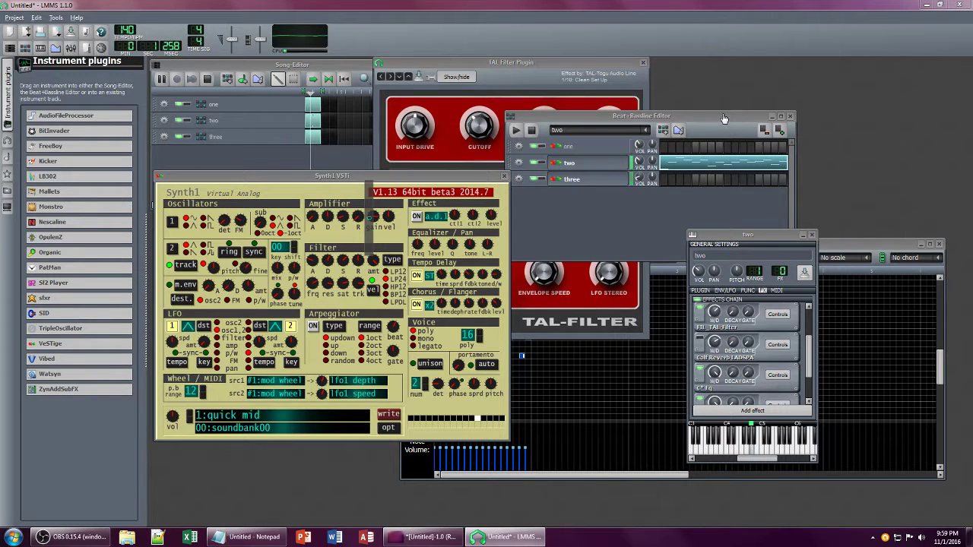
click(647, 184)
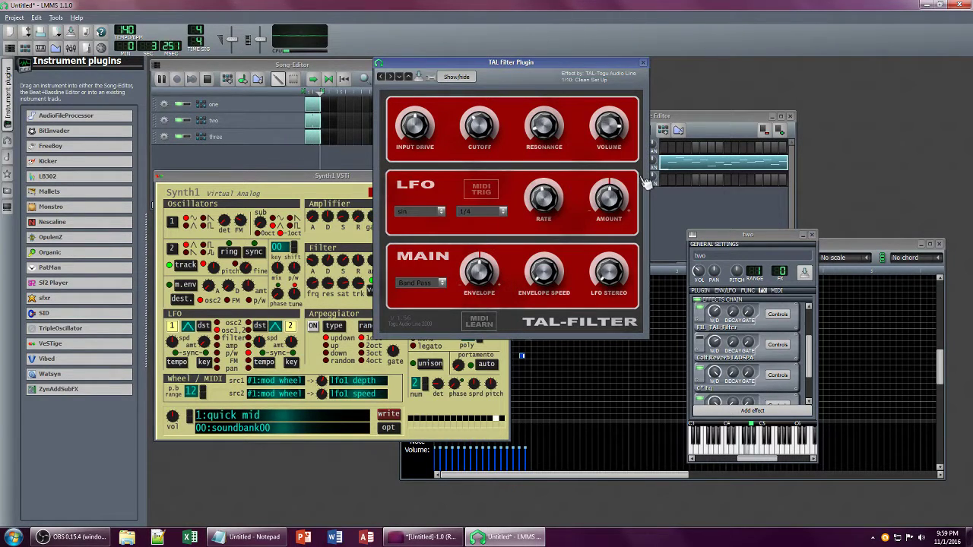
click(643, 63)
Step: Check track one's effects chain, lower track one's volume in the Beat+Bassline Editor and close track one's window
click(606, 147)
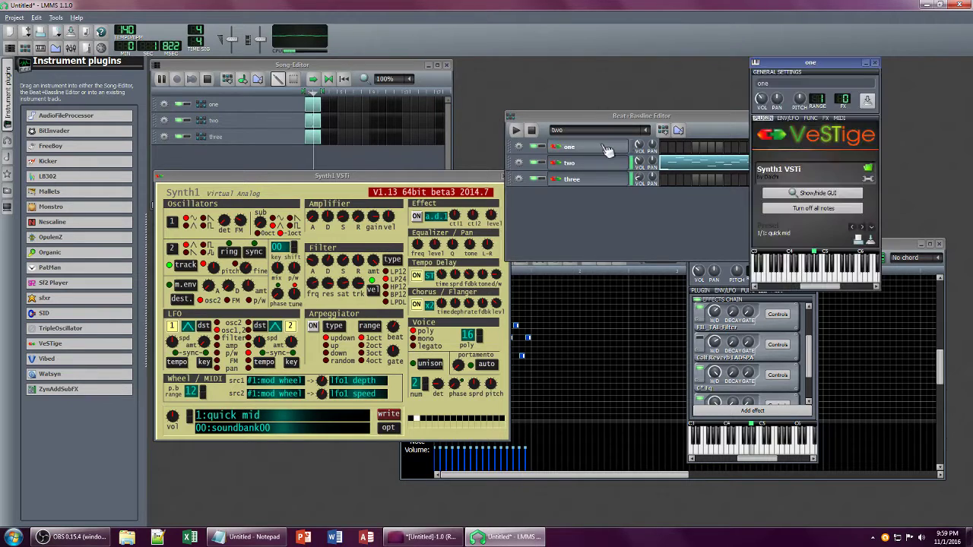
click(825, 119)
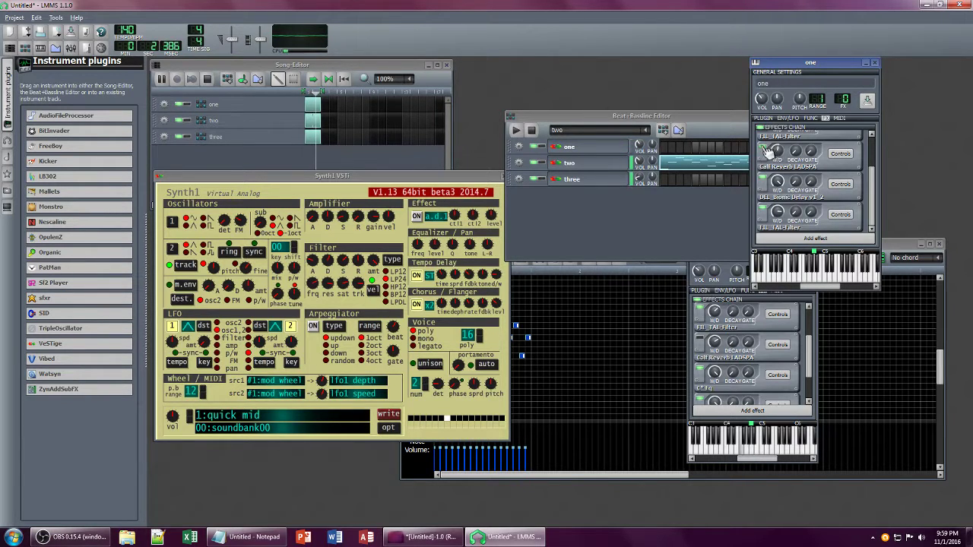
click(763, 118)
click(637, 144)
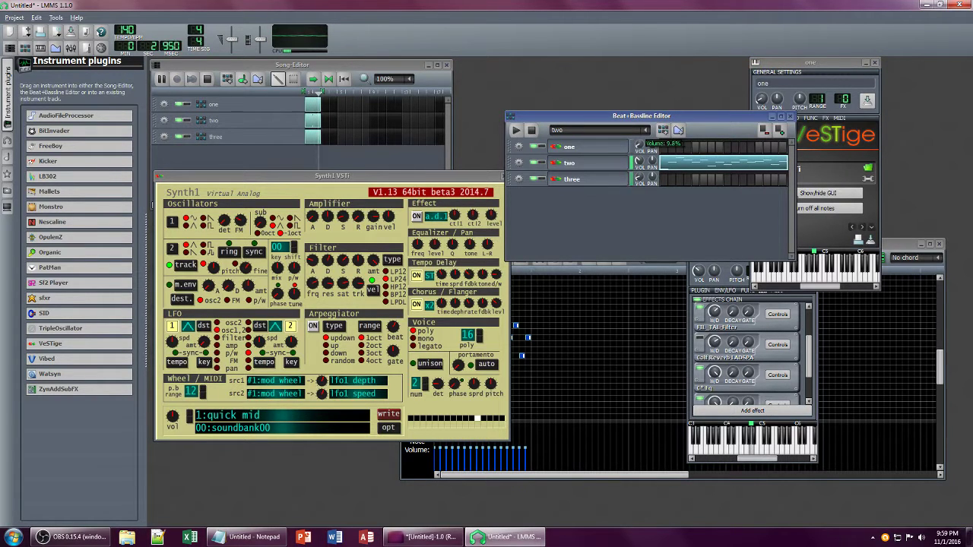
drag(639, 146, 640, 185)
drag(638, 144, 637, 167)
click(378, 182)
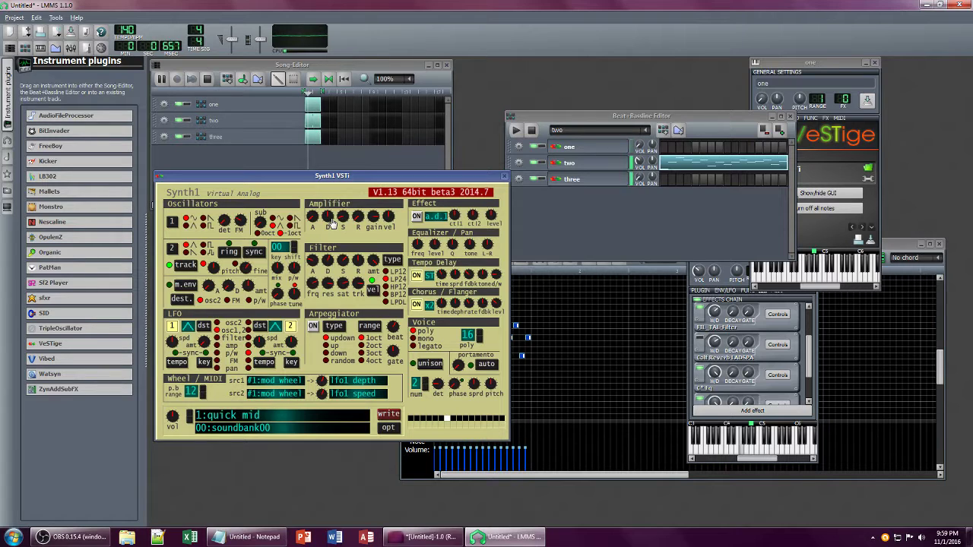
click(874, 62)
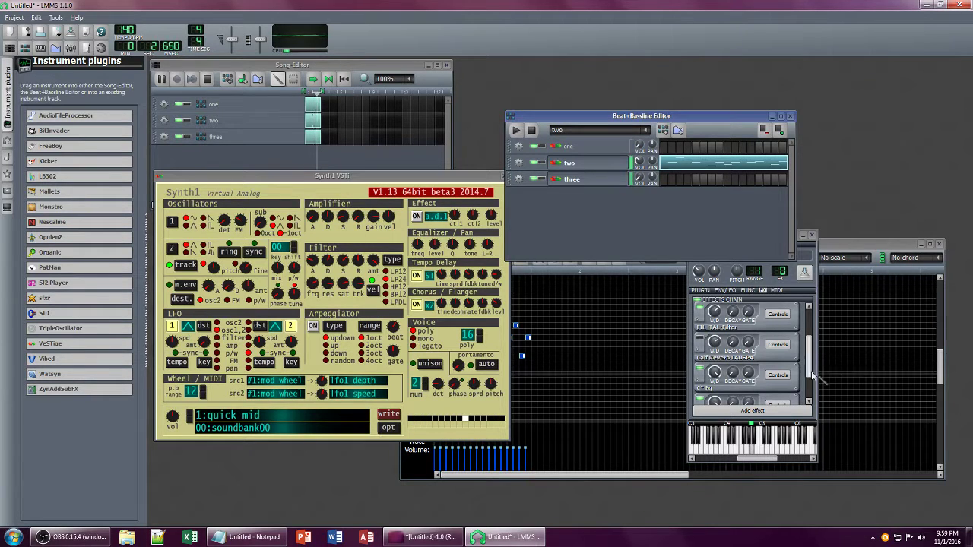
Step: Remove the first Bionic Delay from the start of track two's effects chain
scroll(809, 344, up, 2)
mouse_move(714, 315)
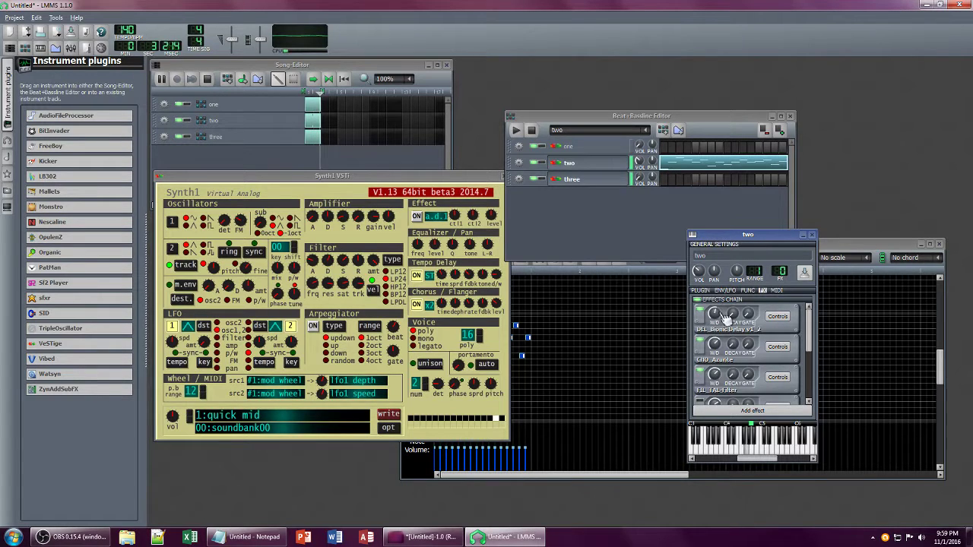
drag(726, 318, 726, 342)
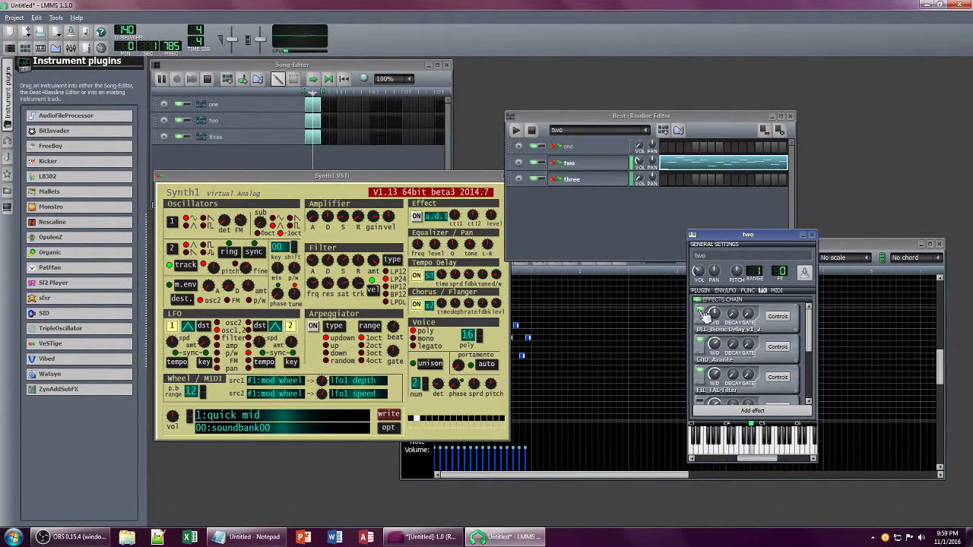
right_click(764, 322)
click(798, 372)
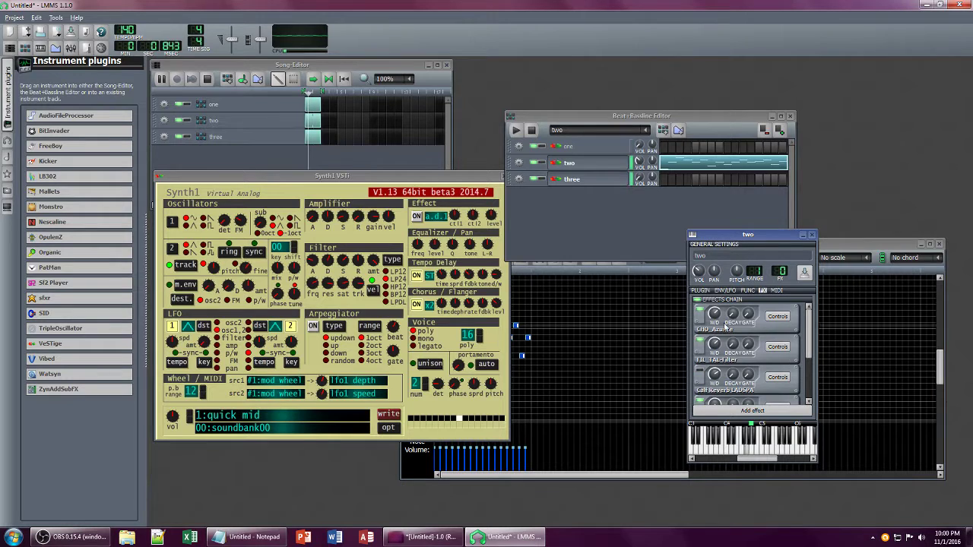
Step: View the Azurite chorus's VST parameter control in track two's effects chain and close both Azurite windows
click(778, 316)
click(595, 82)
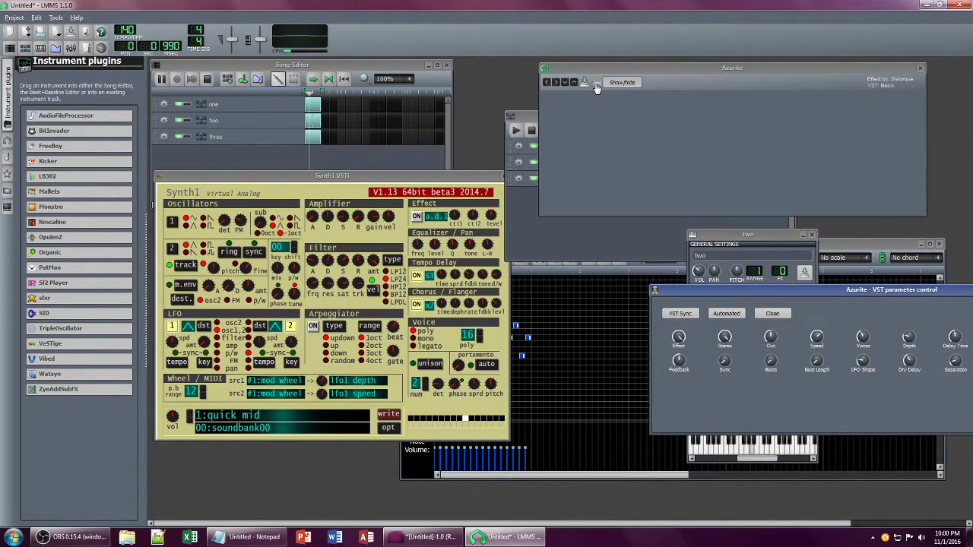
drag(946, 290, 715, 276)
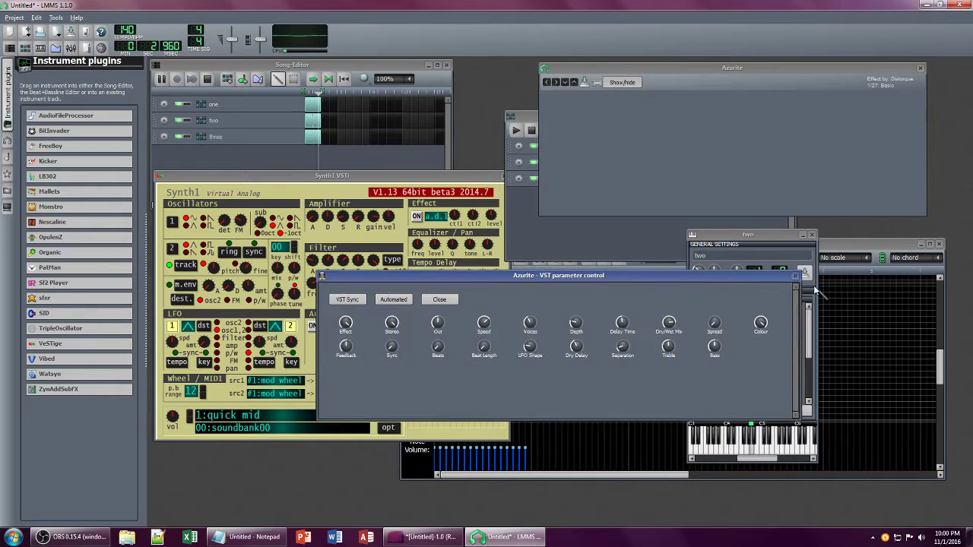
click(806, 274)
click(920, 67)
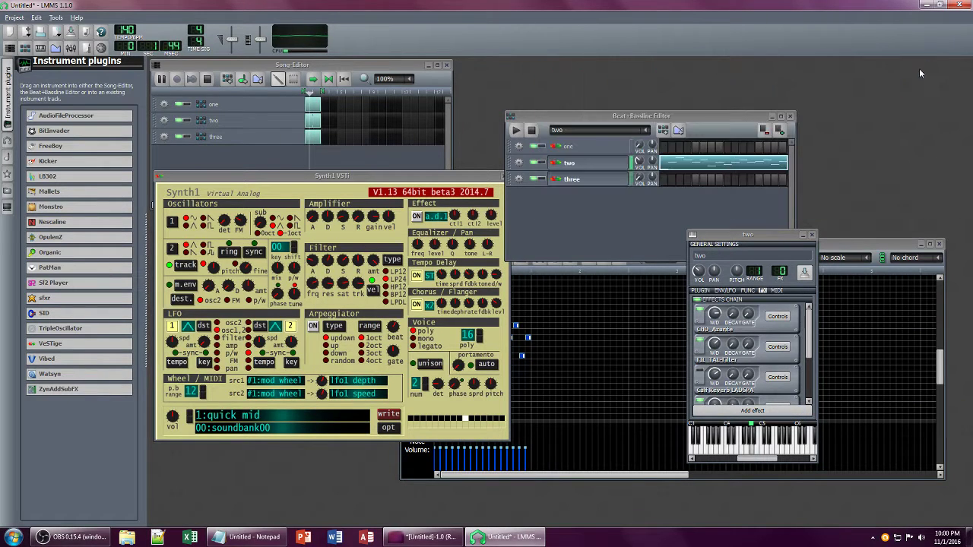
Step: Tweak Synth1's filter settings and set the first TAL-Filter's wet level to 0.77 in track two's effects chain
click(658, 118)
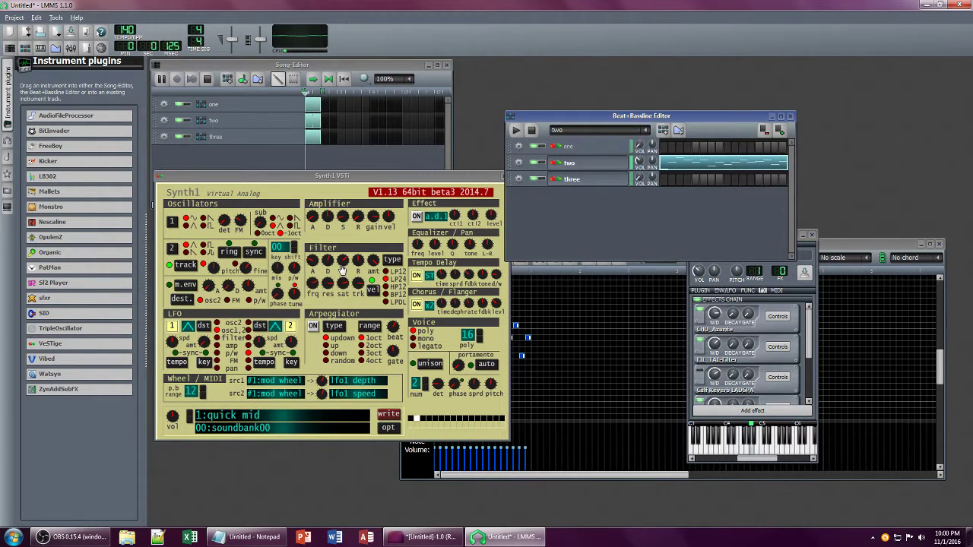
drag(357, 259, 357, 250)
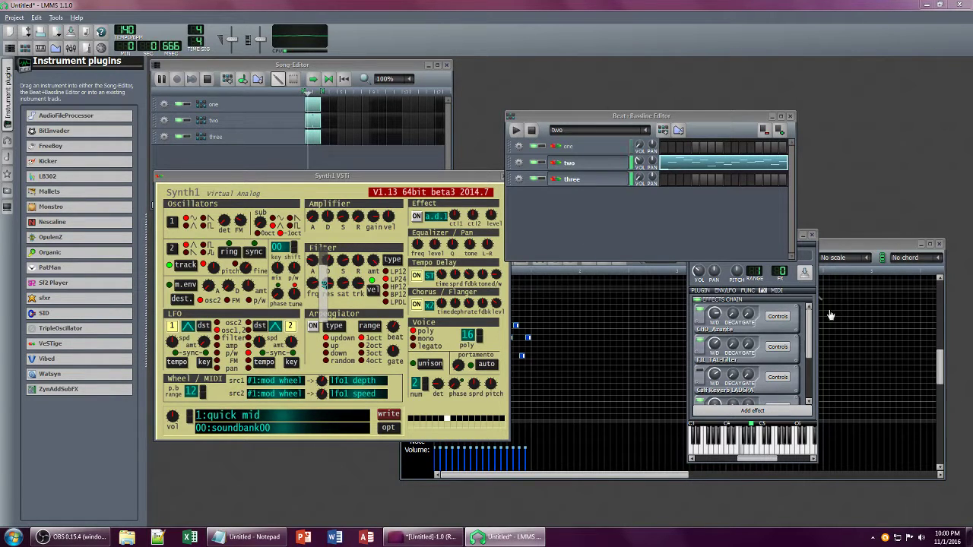
click(811, 327)
drag(716, 346, 716, 342)
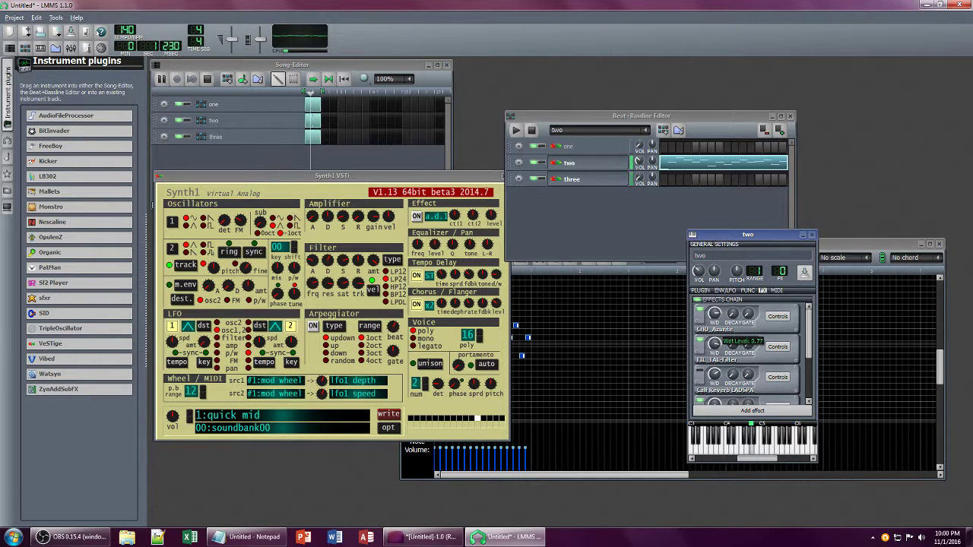
Step: Open the first TAL-Filter's VST parameter control, adjust its resonance and set its cutoff to 0.58
click(776, 347)
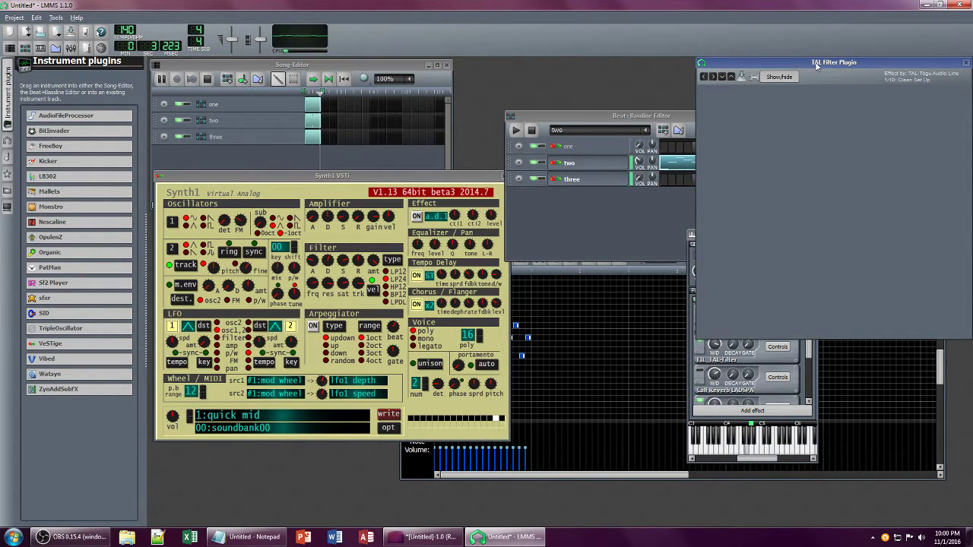
click(435, 89)
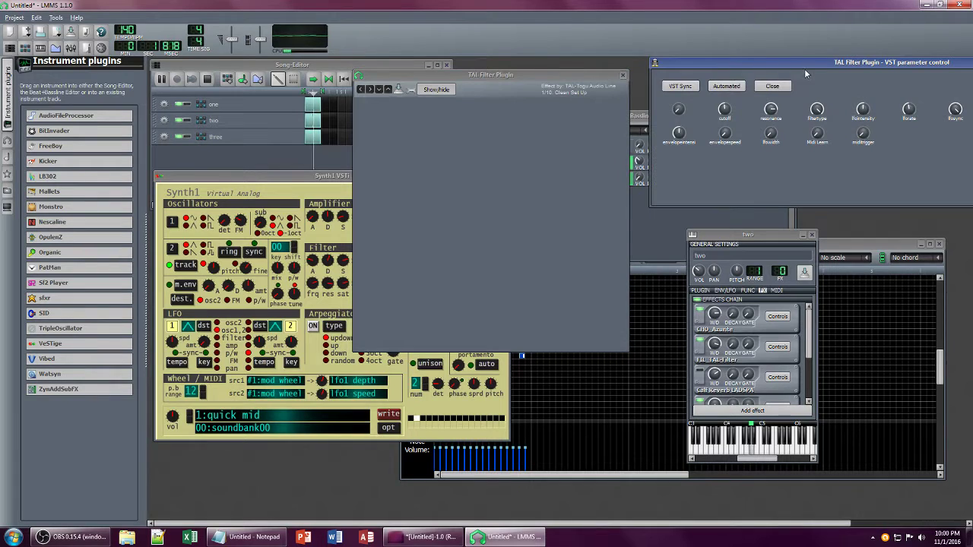
drag(531, 107, 452, 122)
click(370, 173)
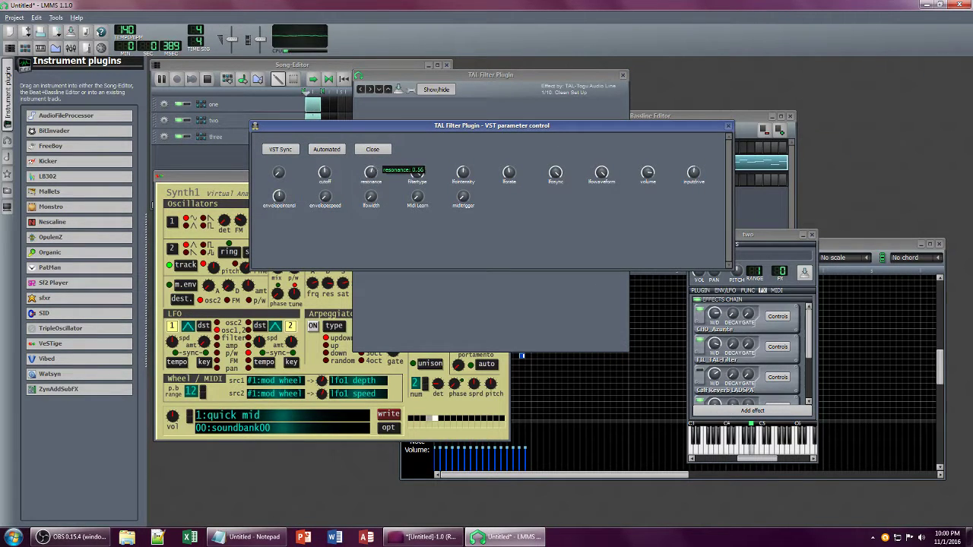
drag(371, 173, 327, 172)
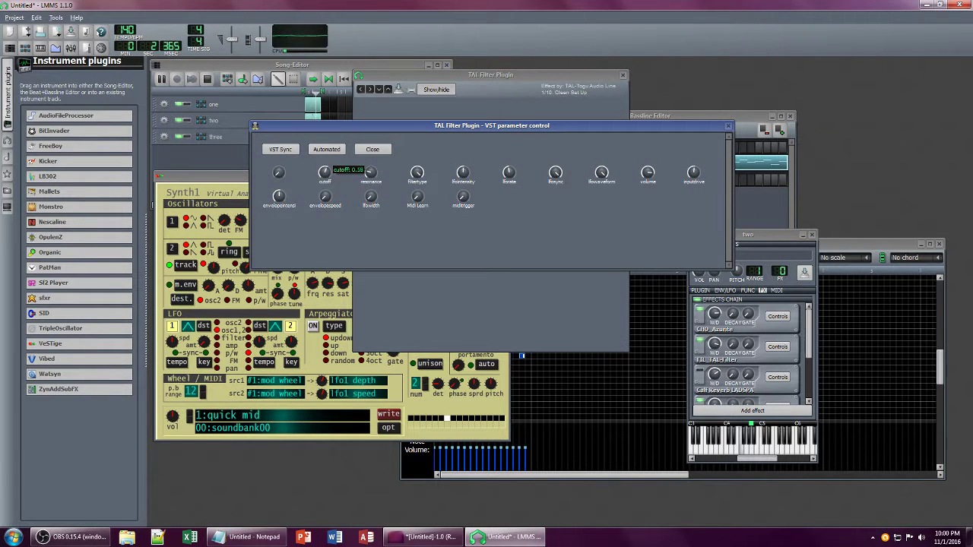
Step: Tweak Synth1's amplifier and oscillator settings and close the TAL-Filter's VST parameter control
click(237, 177)
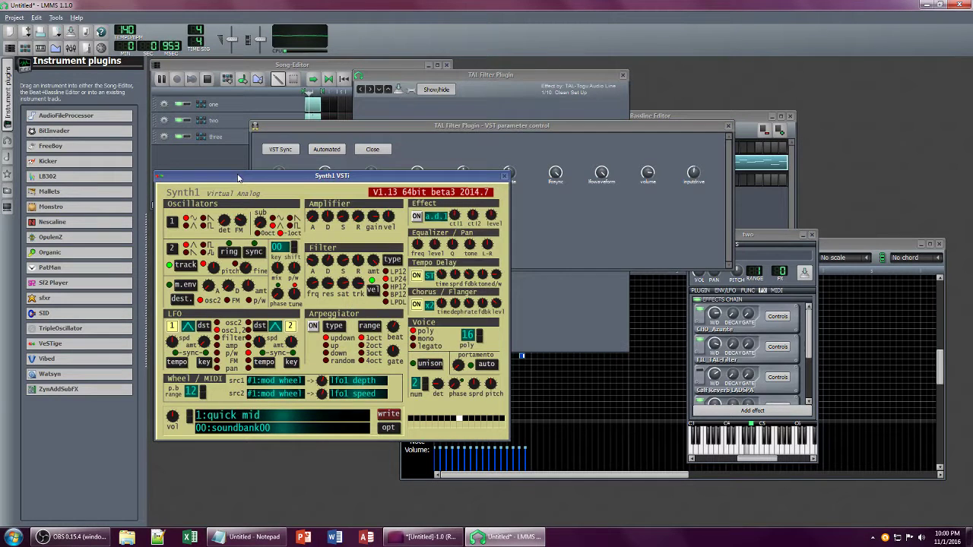
drag(327, 220, 348, 244)
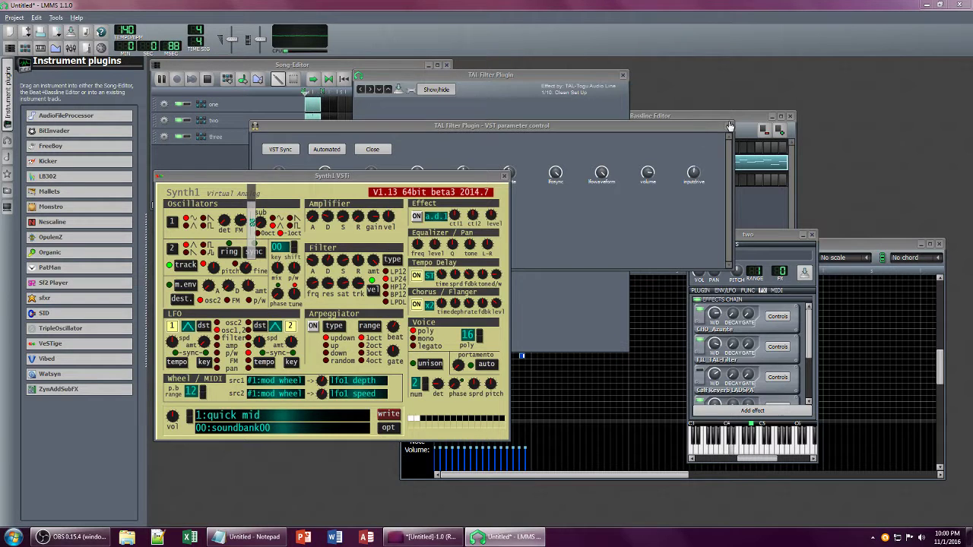
click(730, 126)
click(729, 126)
Step: Lower the remaining Bionic Delay's wet level and set the second TAL-Filter's wet level to 0.47 in track two's effects chain
scroll(754, 392, down, 3)
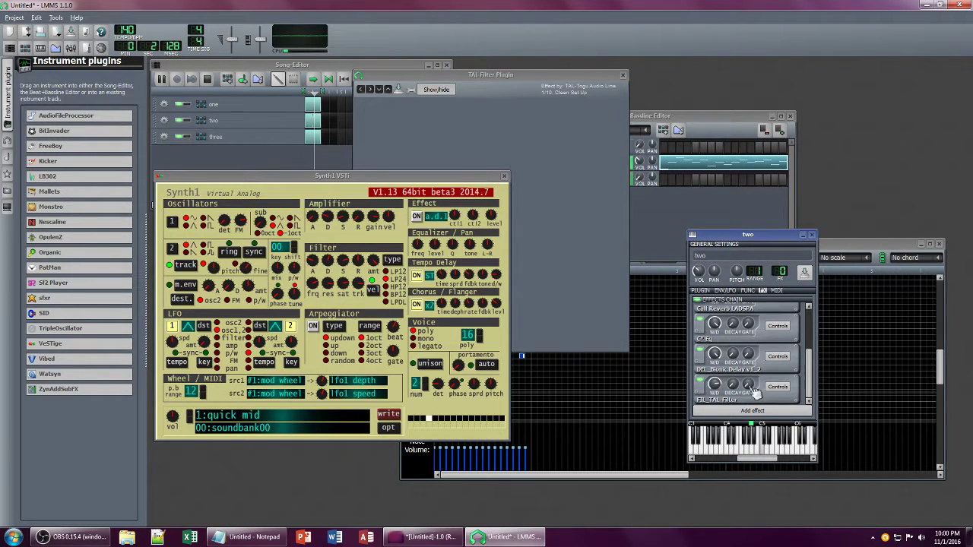
click(714, 353)
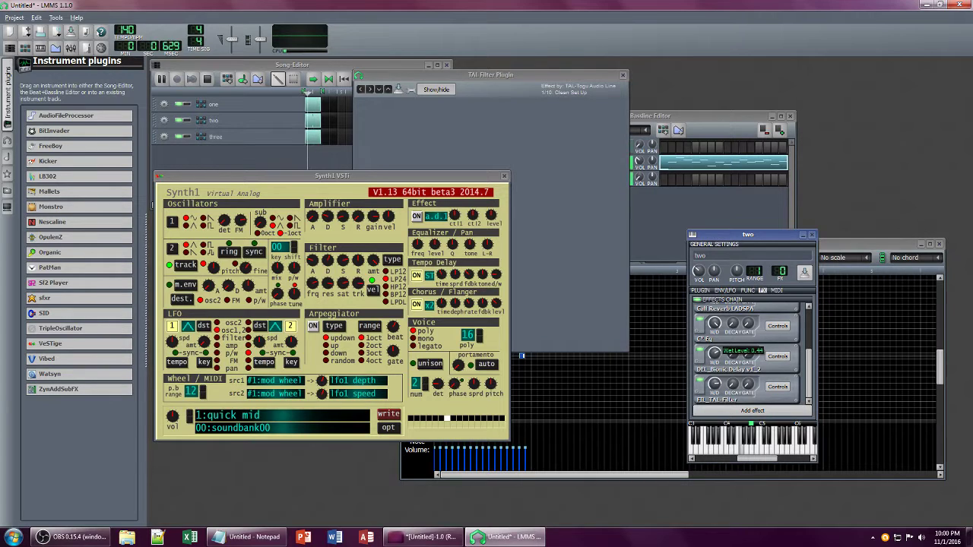
drag(714, 354, 717, 359)
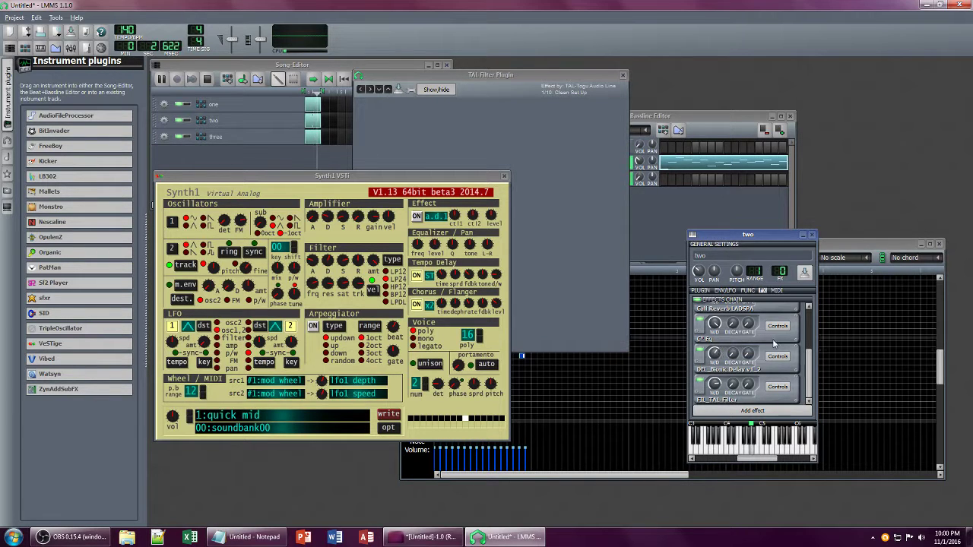
click(714, 384)
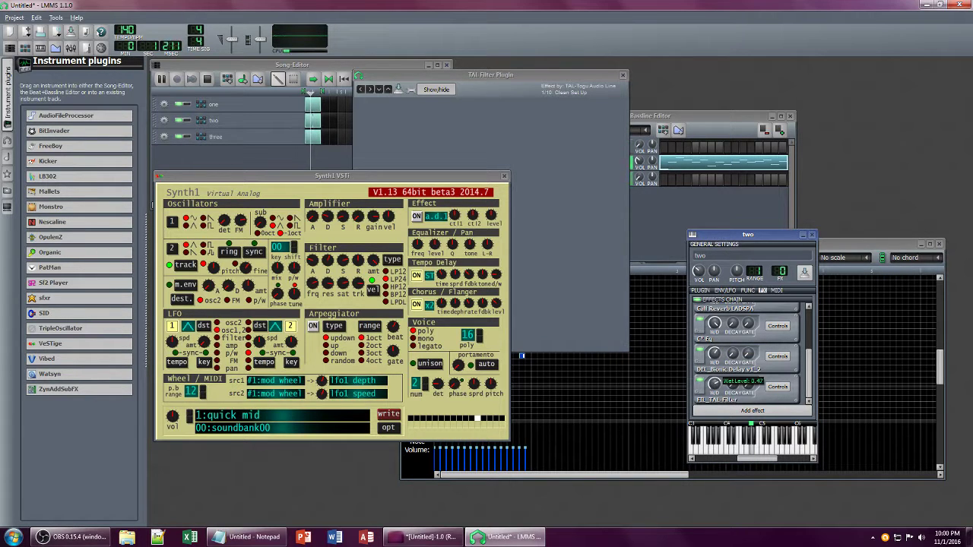
Step: Open the Bionic Delay of track two, set its feedback to 17.00 and its mix to 63.00
drag(807, 365, 806, 348)
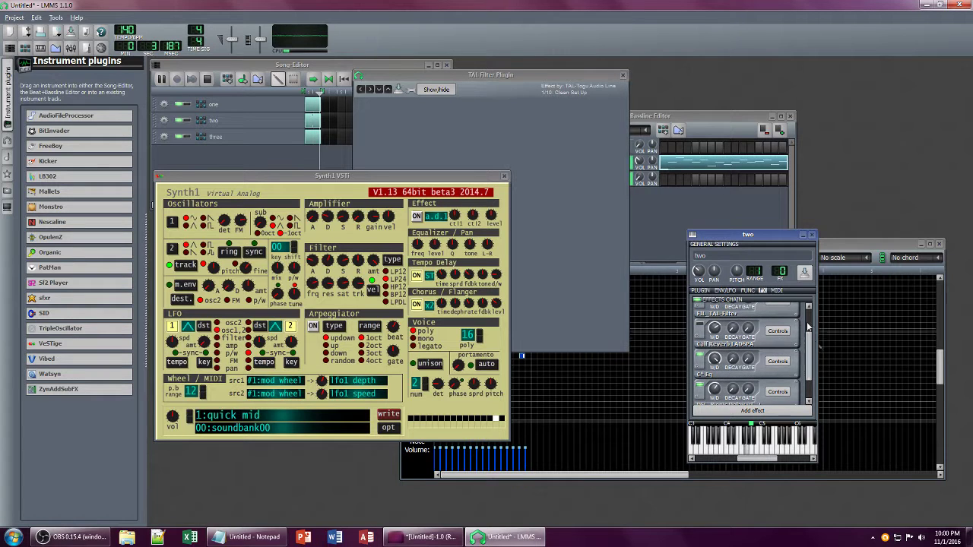
scroll(806, 348, down, 2)
click(775, 356)
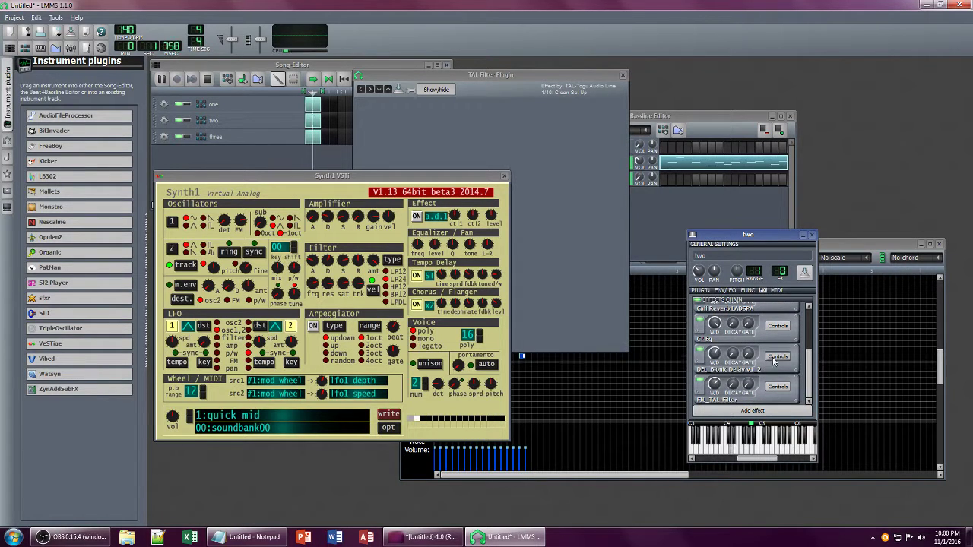
drag(536, 209, 548, 249)
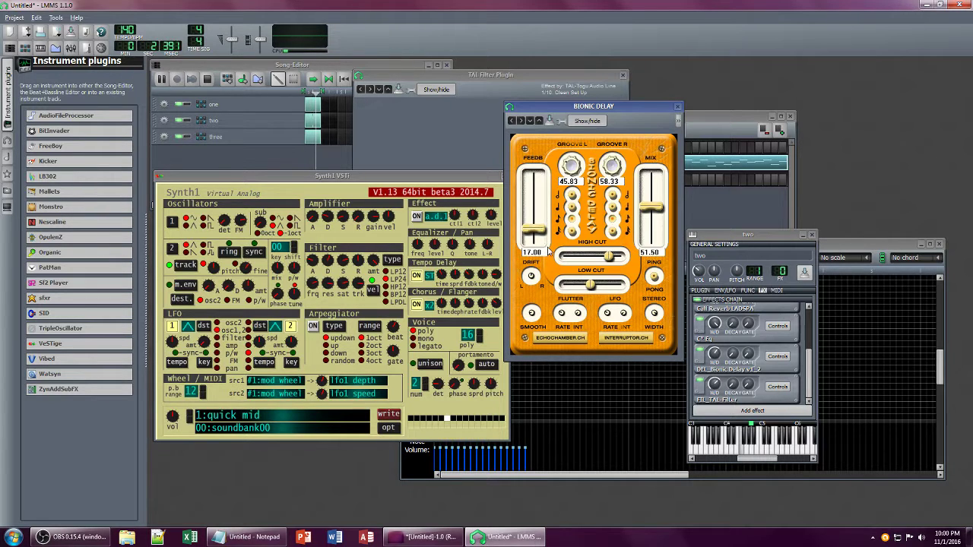
drag(645, 215, 651, 200)
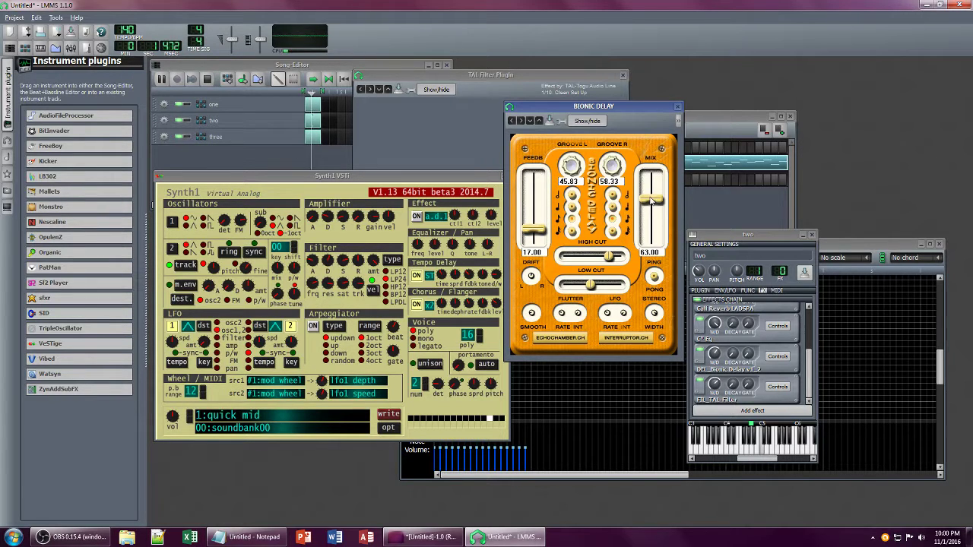
click(714, 353)
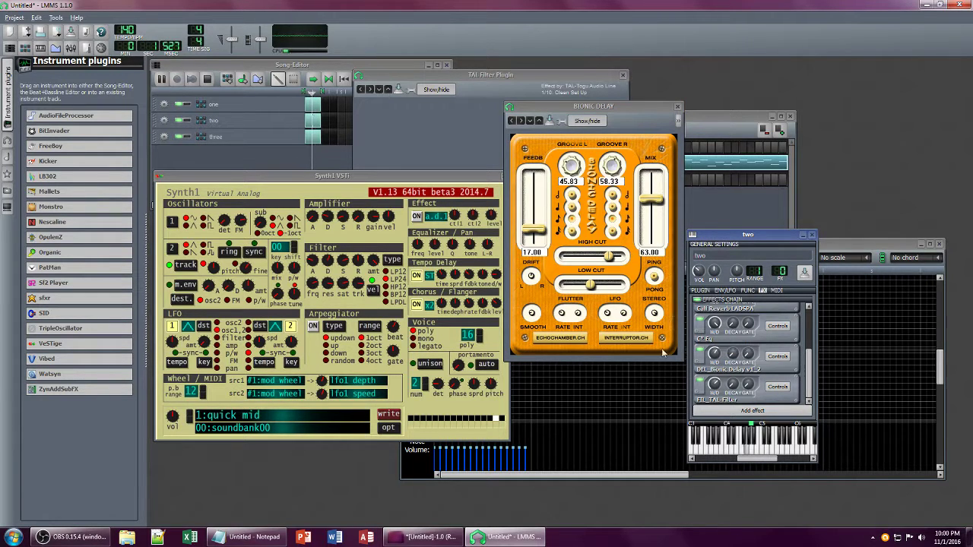
Step: Tweak Synth1's filter, then open and enable the Calf Reverb LADSPA in track two's effects chain and adjust its wet level
mouse_move(339, 285)
mouse_down()
mouse_move(340, 265)
mouse_move(342, 276)
mouse_up()
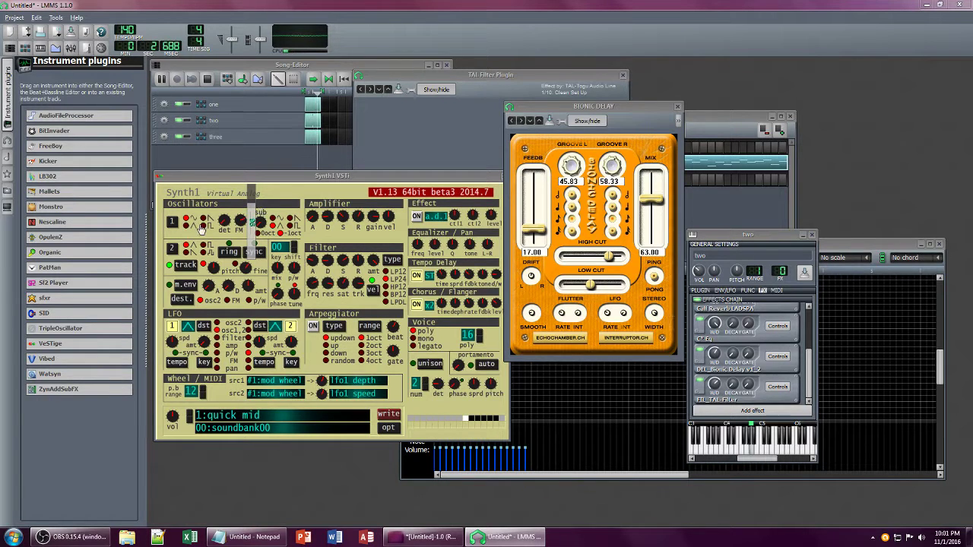
click(755, 241)
scroll(781, 347, up, 2)
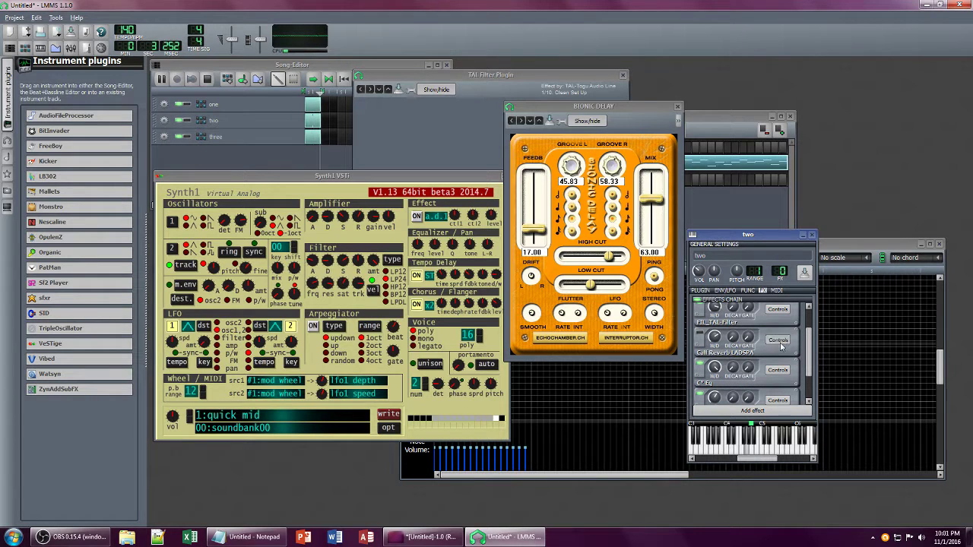
click(779, 341)
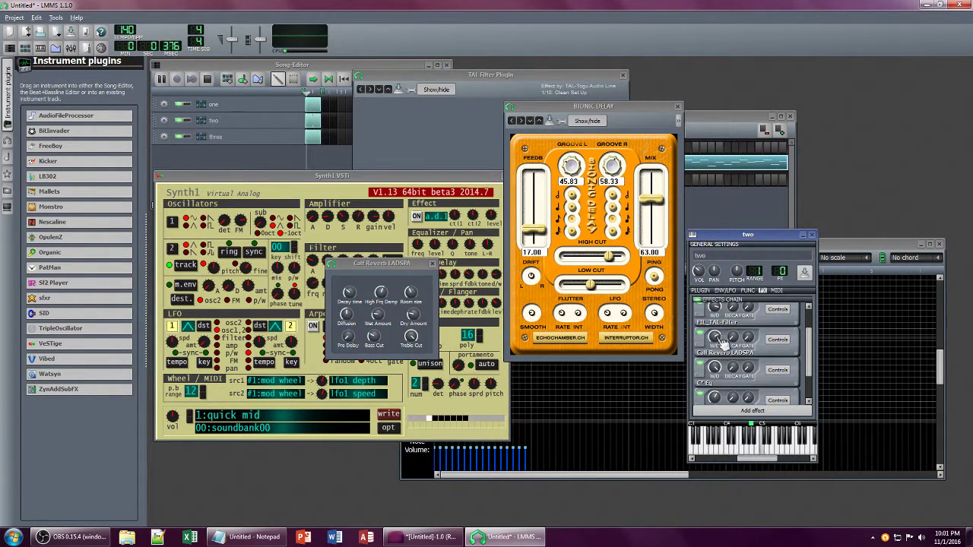
scroll(725, 345, up, 1)
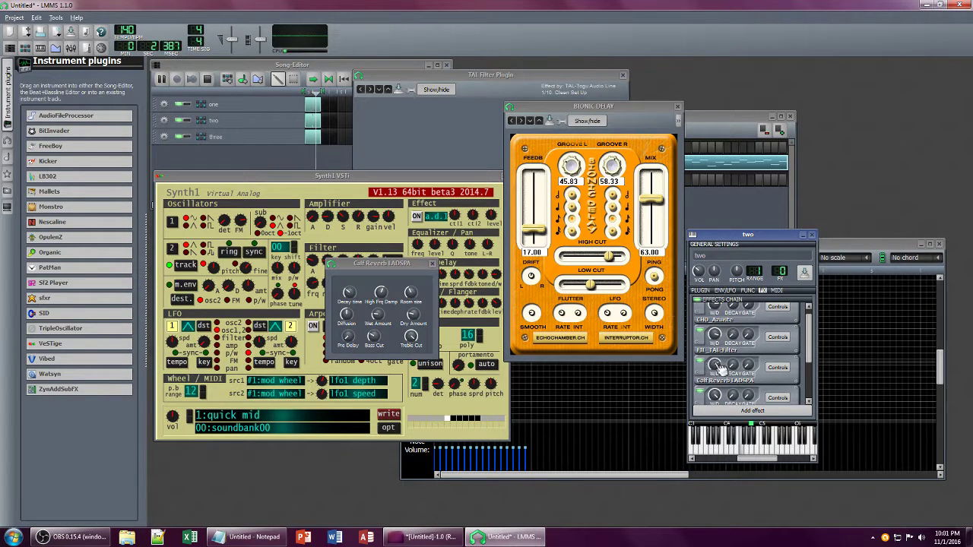
drag(719, 366, 720, 383)
Step: Adjust the filter knobs of track two's Synth1 and close the TAL-Filter Plugin window
click(408, 179)
drag(358, 283, 358, 248)
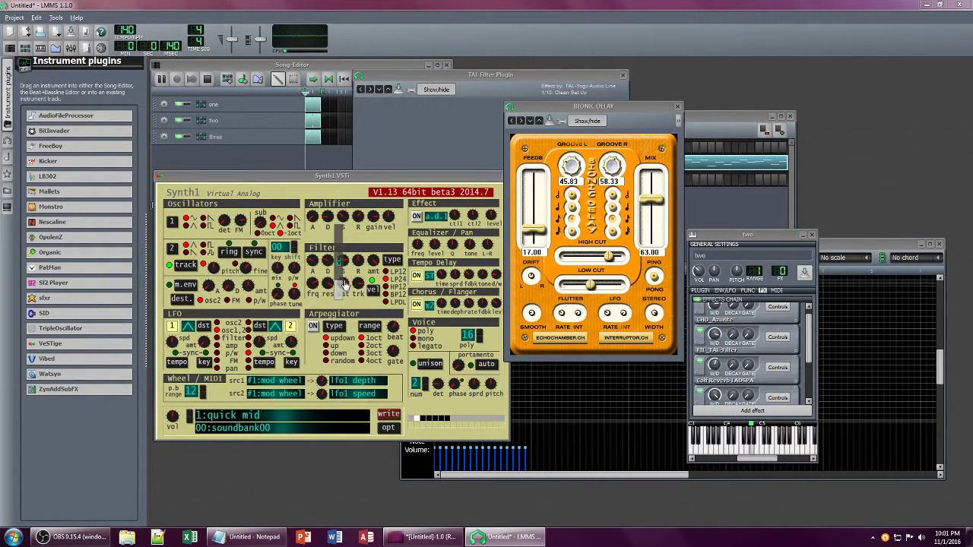
click(422, 136)
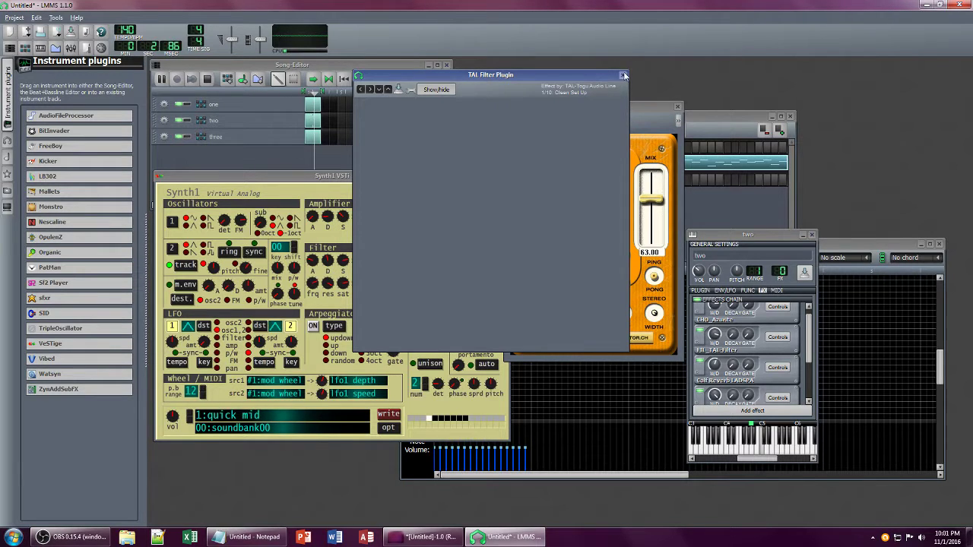
click(623, 75)
Step: Adjust track one's volume in the Beat+Bassline Editor and close the Bionic Delay, track two and Piano-Roll windows
click(700, 114)
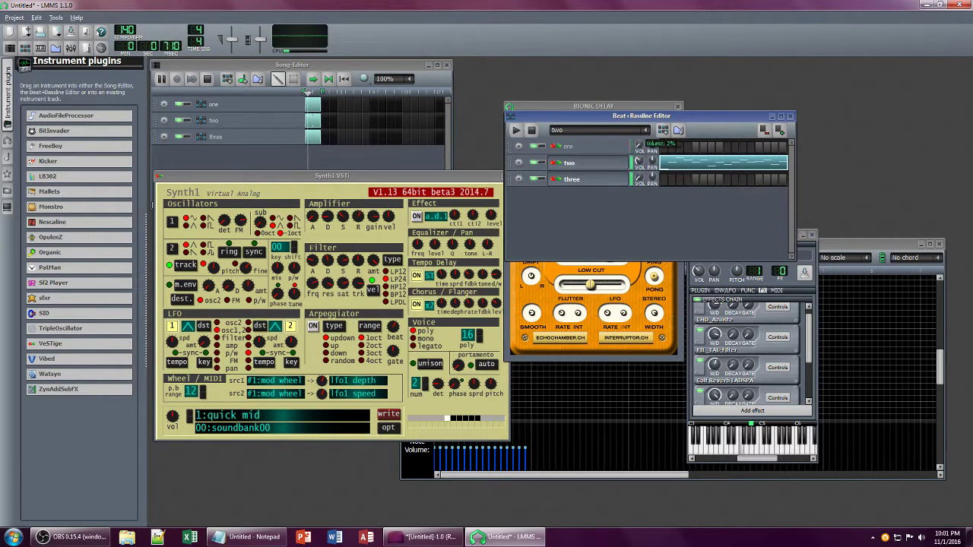
drag(638, 145, 638, 137)
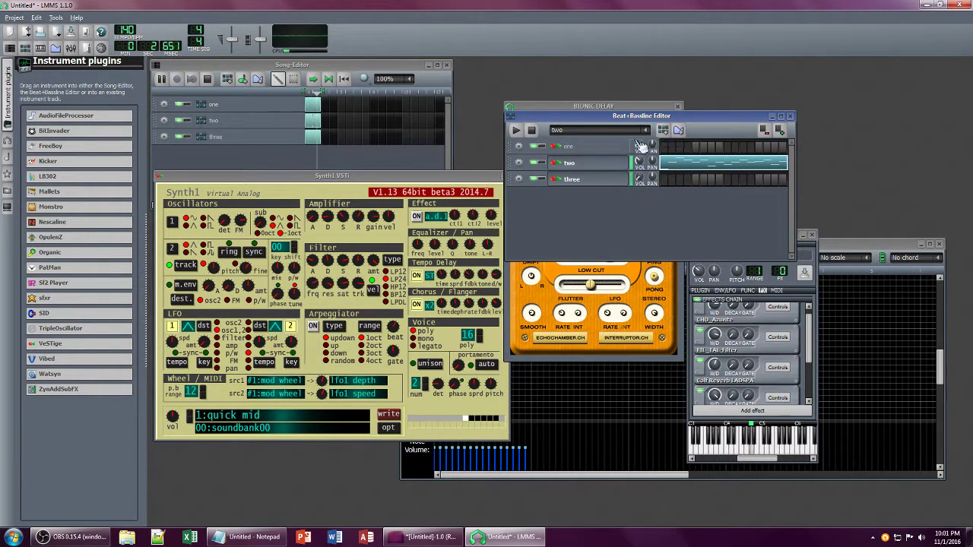
click(636, 106)
click(677, 106)
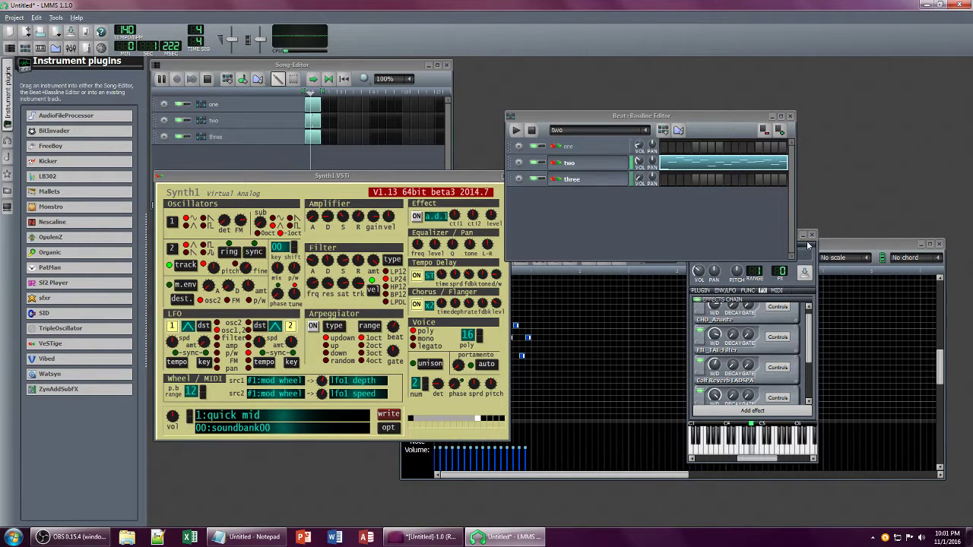
click(813, 235)
click(939, 244)
Step: Open track one's Synth1 interface and adjust its filter tracking and filter release
click(569, 146)
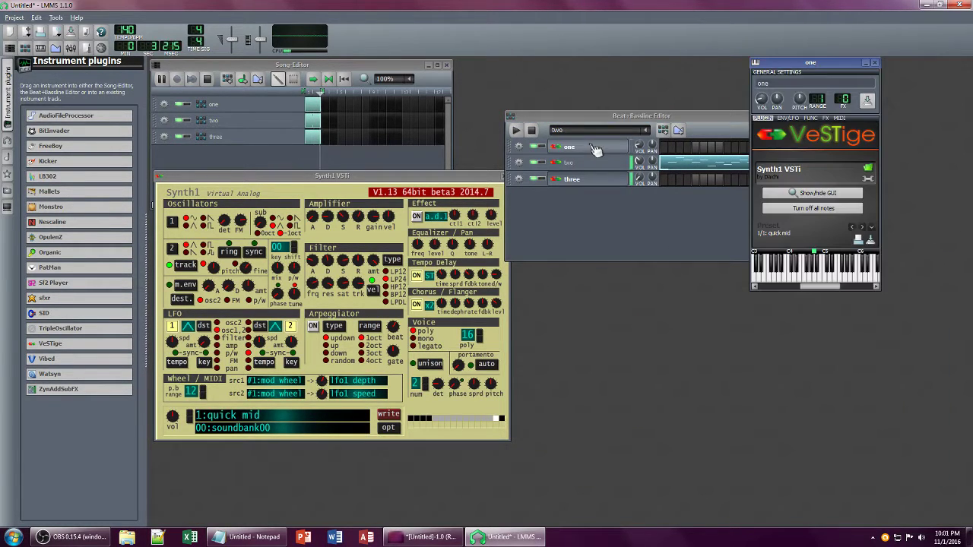
click(813, 193)
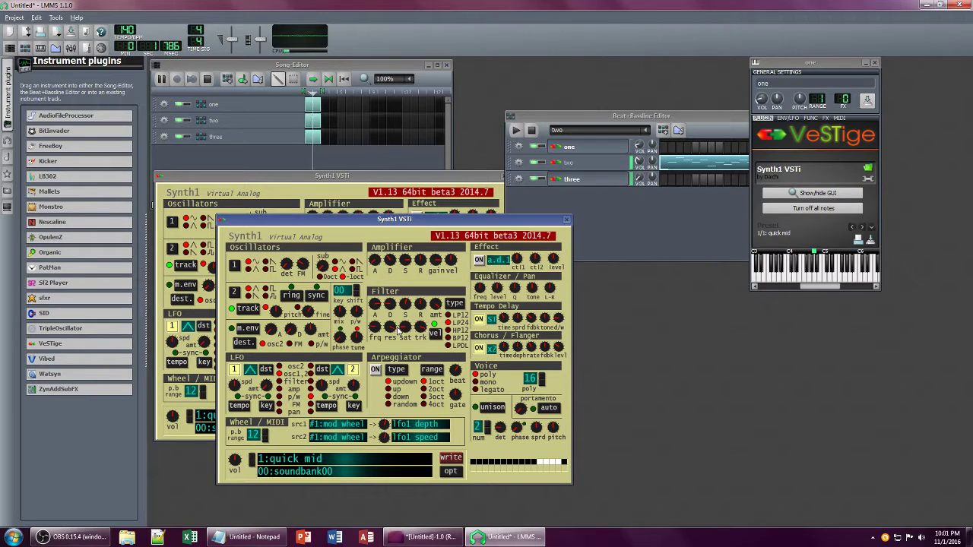
mouse_move(419, 327)
mouse_down()
mouse_move(418, 357)
mouse_move(416, 323)
mouse_up()
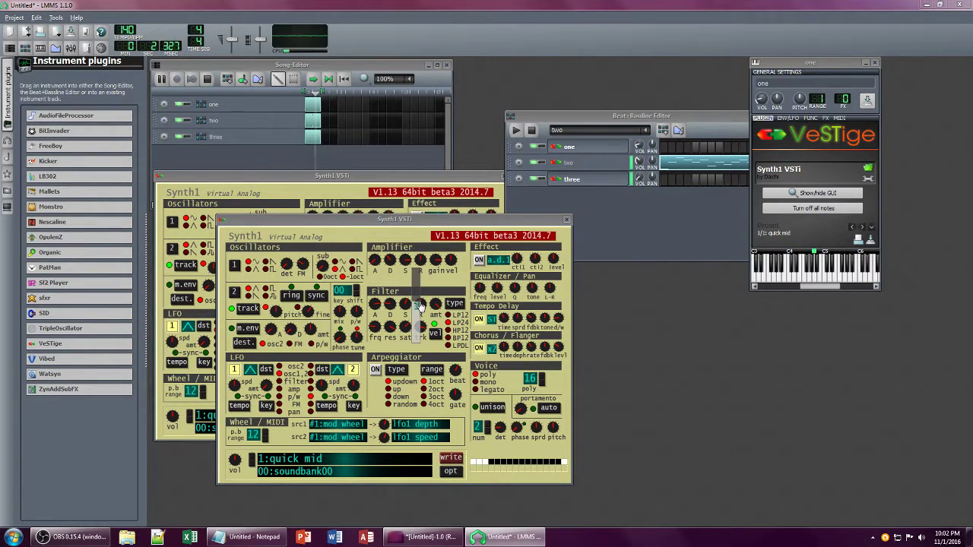
drag(420, 302, 421, 295)
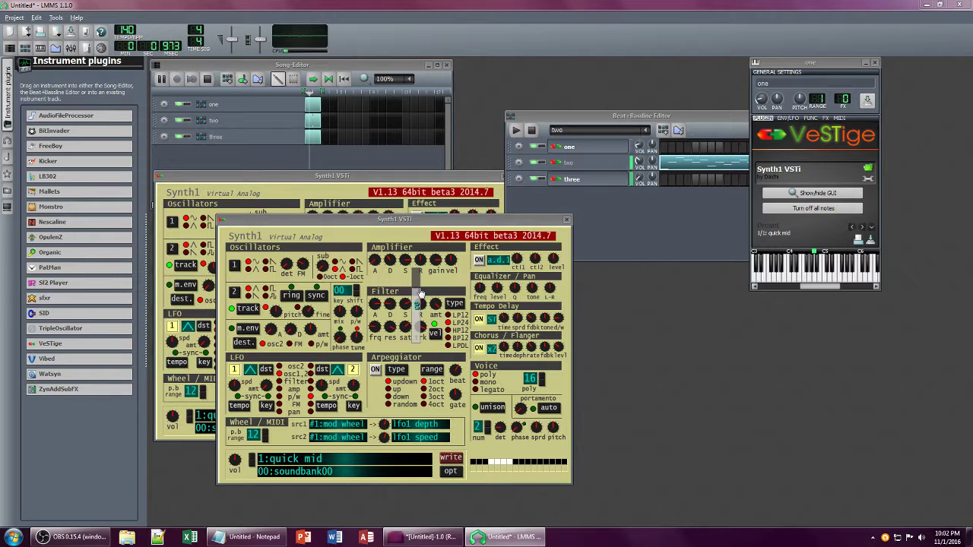
Step: Add the AMP_HyBrit VST effect to track one's effects chain
click(827, 119)
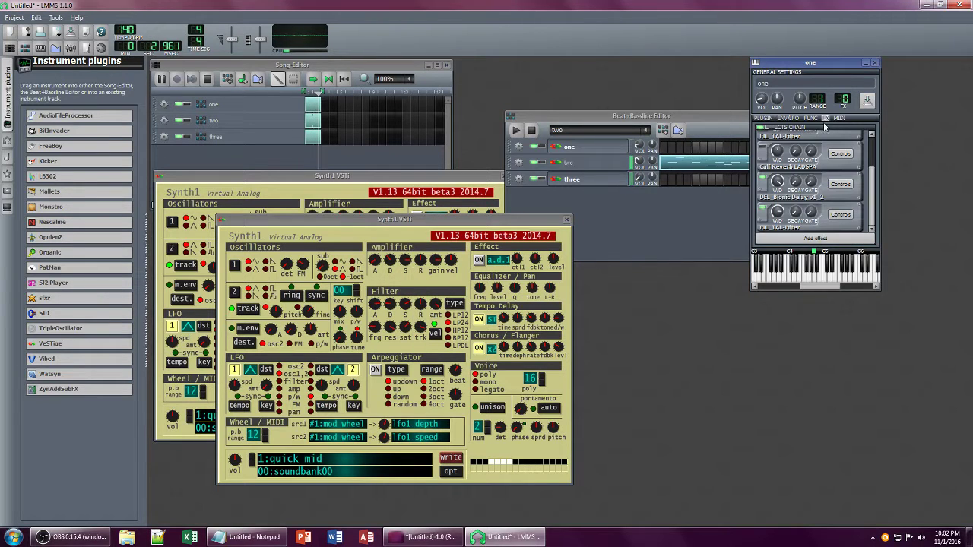
click(790, 238)
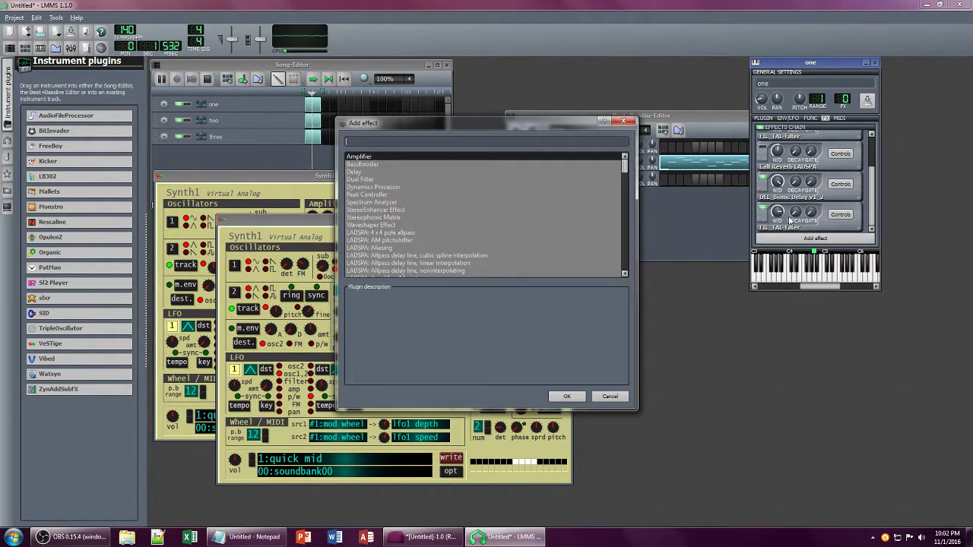
click(609, 396)
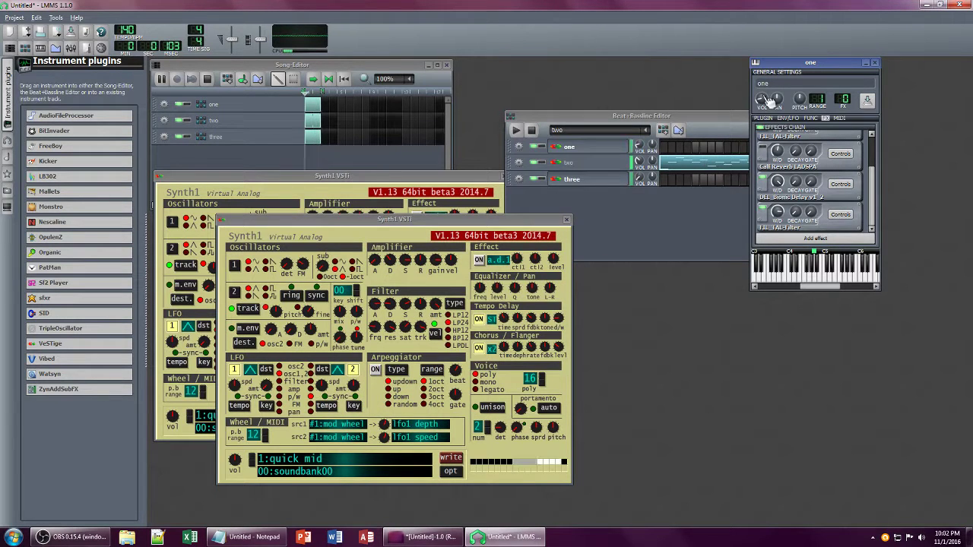
click(804, 240)
text(hyb)
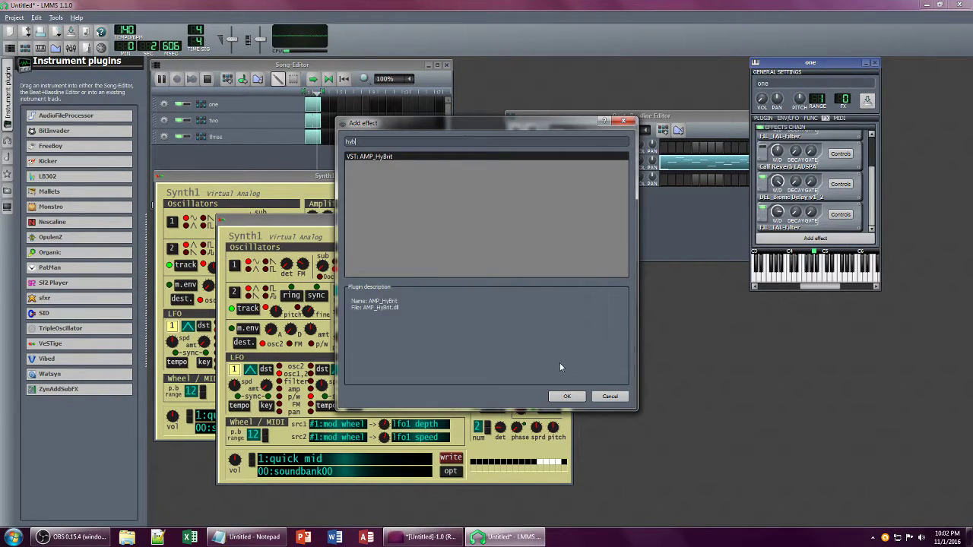
click(567, 396)
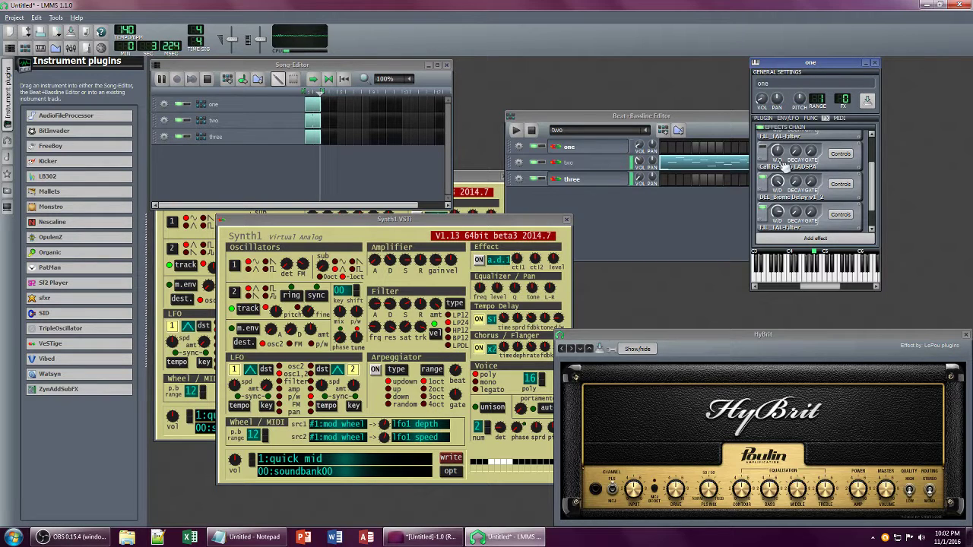
Step: Adjust the AMP_HyBrit wet level and amp settings, and set track one's volume to 19.4%
scroll(790, 221, down, 1)
drag(778, 212, 777, 234)
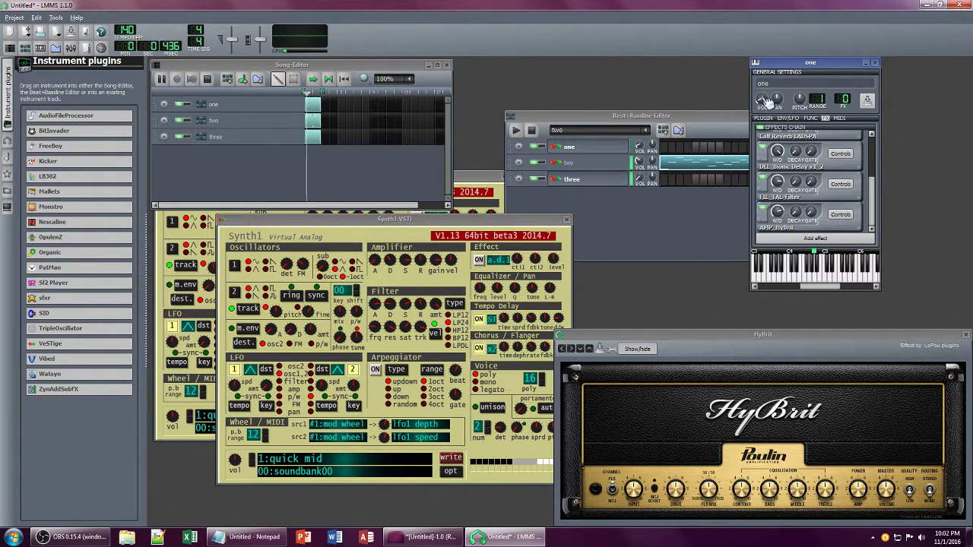
drag(762, 100, 762, 89)
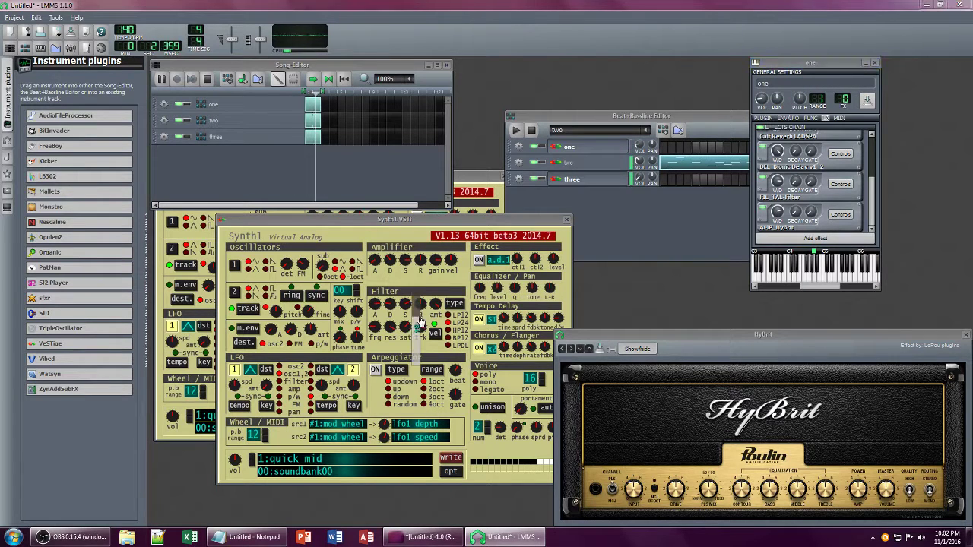
click(612, 491)
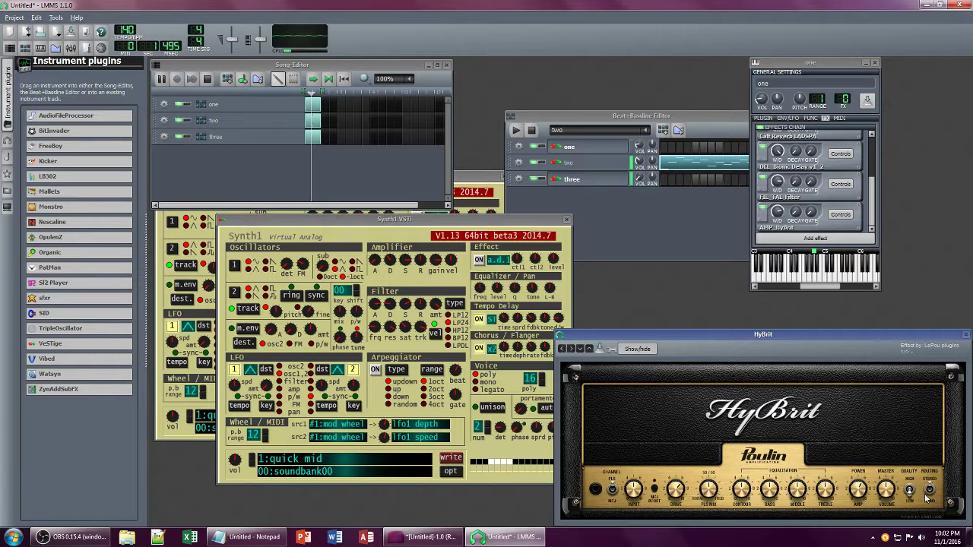
click(773, 101)
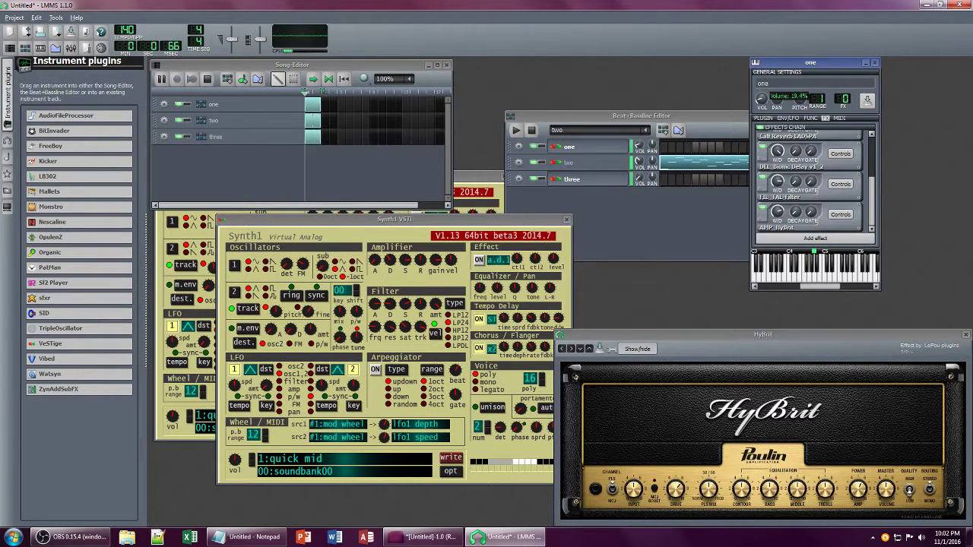
Step: Tweak the filter and oscillator knobs of track one's Synth1
drag(873, 201, 668, 245)
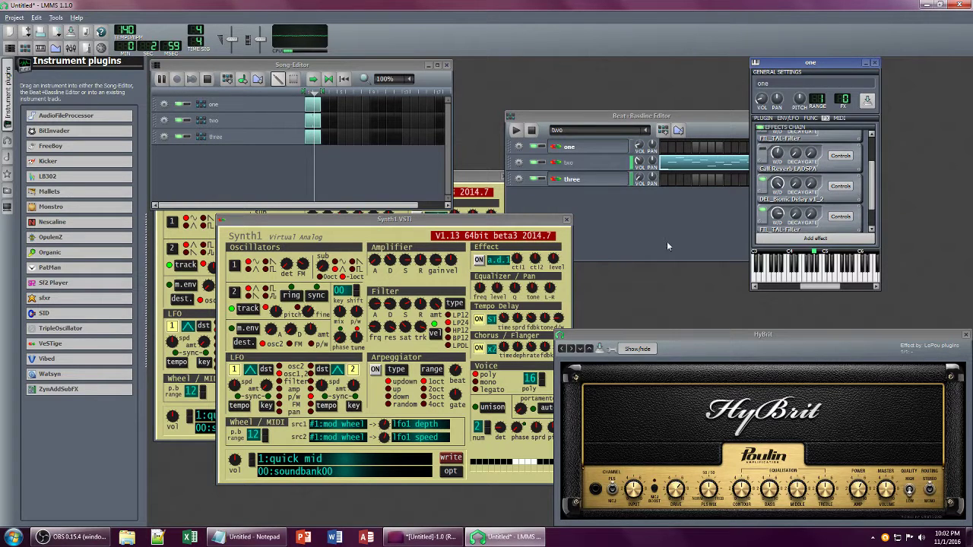
mouse_move(403, 330)
mouse_down()
mouse_move(403, 345)
mouse_move(389, 341)
mouse_up()
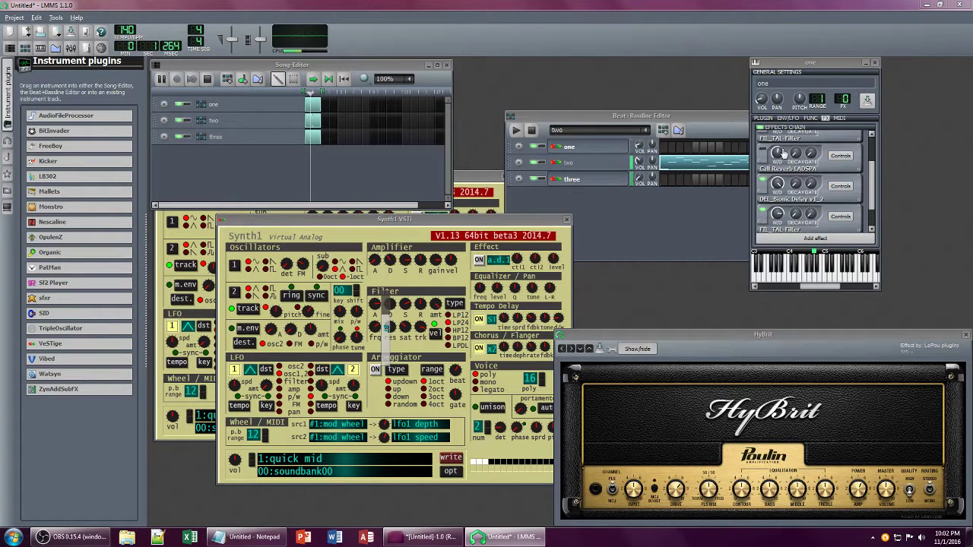
click(856, 174)
scroll(844, 198, down, 1)
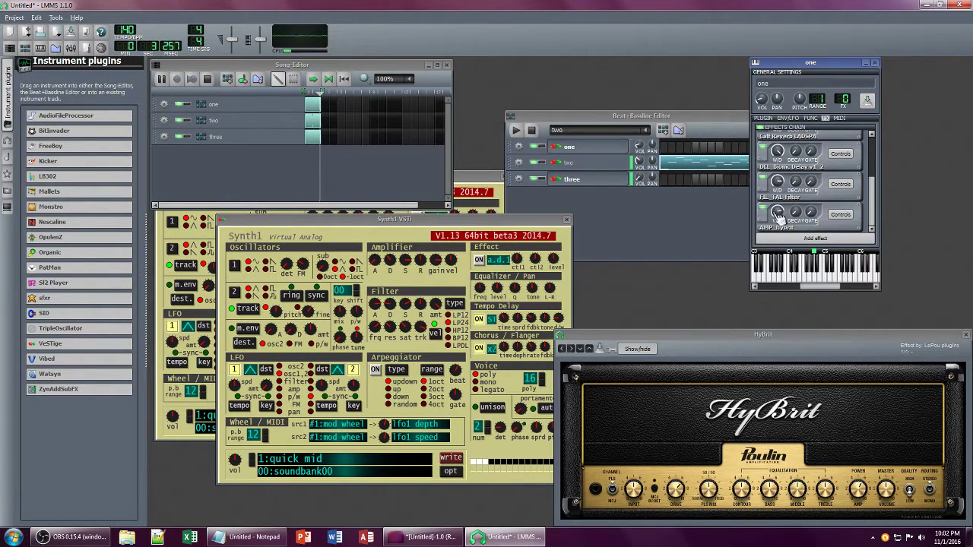
drag(416, 330, 420, 340)
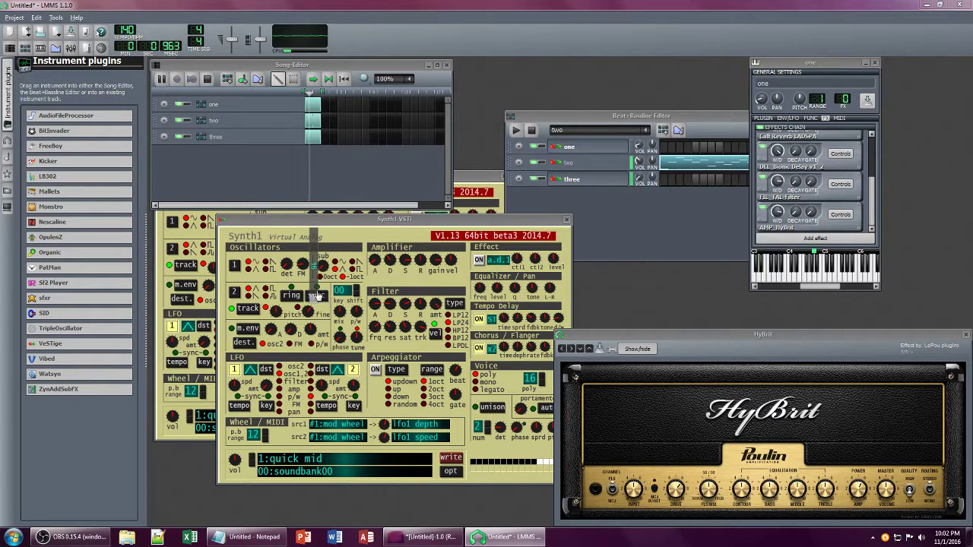
Step: Adjust the wet levels of the second TAL-Filter and the C* Eq in track one's effects chain
click(767, 100)
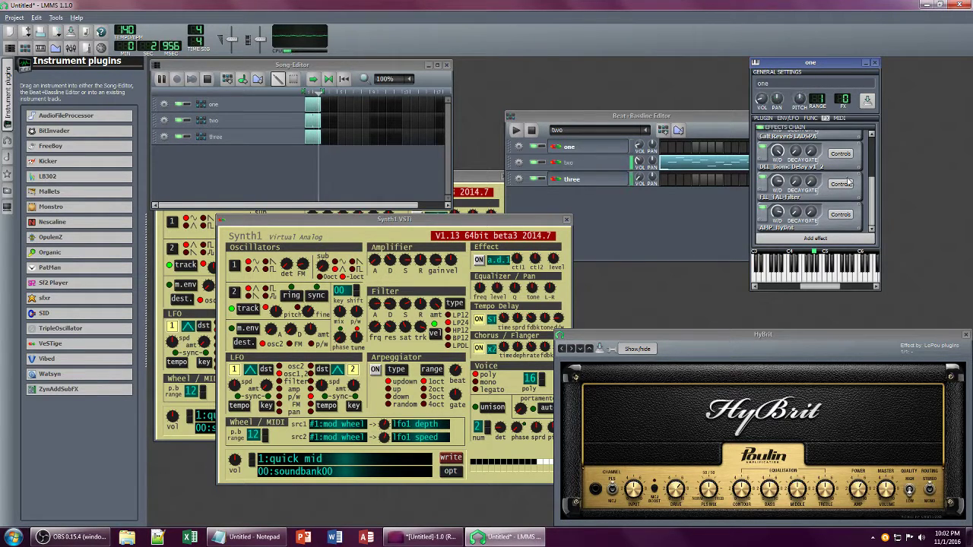
click(777, 186)
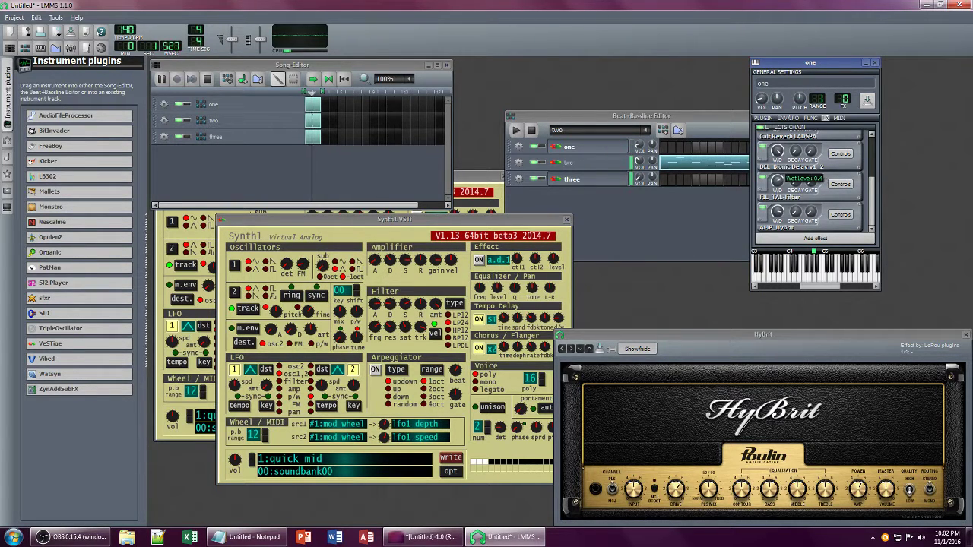
drag(777, 186, 777, 188)
drag(870, 197, 871, 151)
click(777, 142)
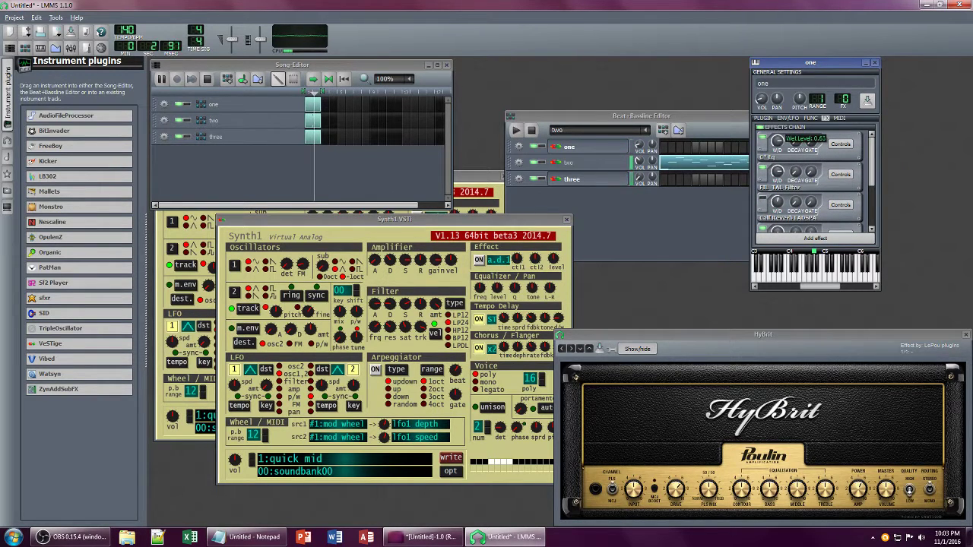
drag(776, 141, 779, 146)
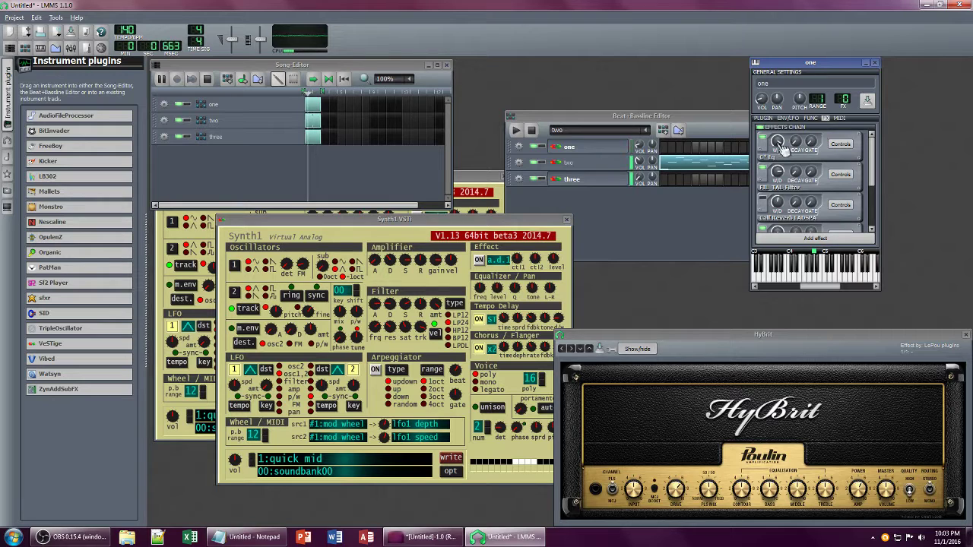
Step: Switch the Beat+Bassline Editor to pattern one and open track one's notes in the Piano-Roll around C4
click(679, 134)
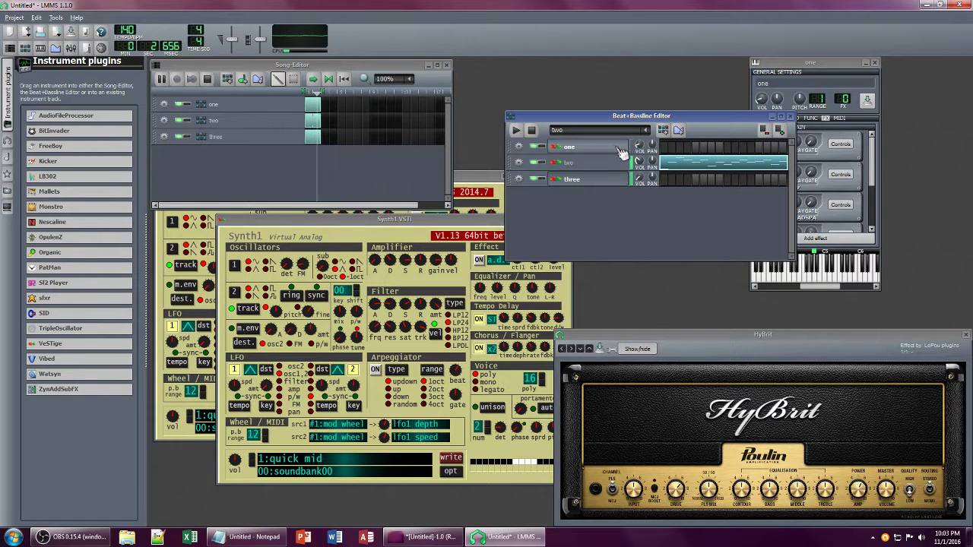
scroll(633, 133, down, 1)
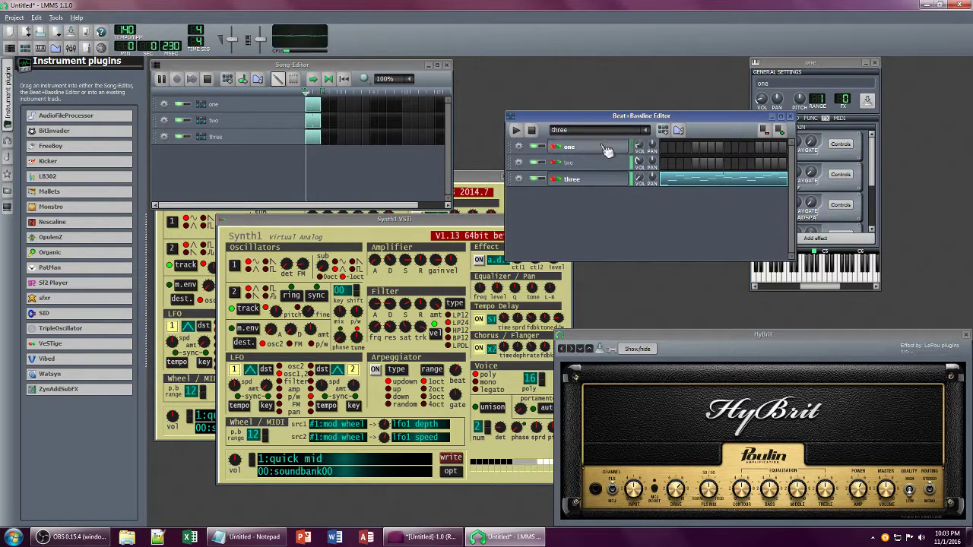
click(644, 132)
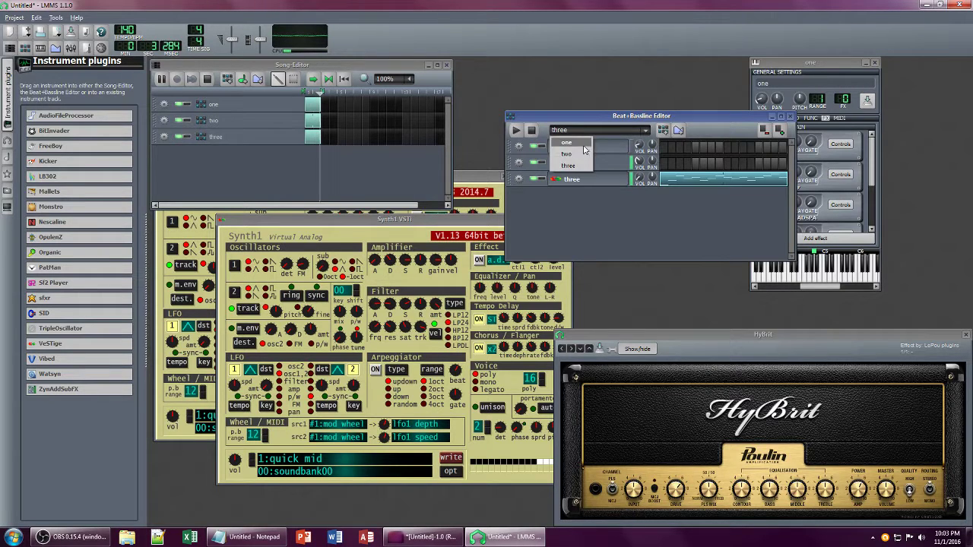
click(581, 144)
double_click(676, 150)
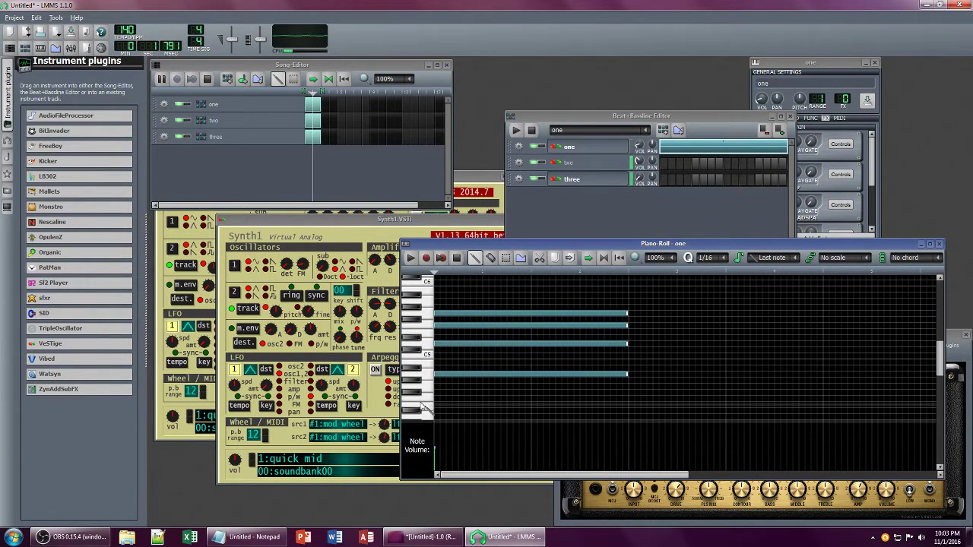
scroll(441, 401, down, 2)
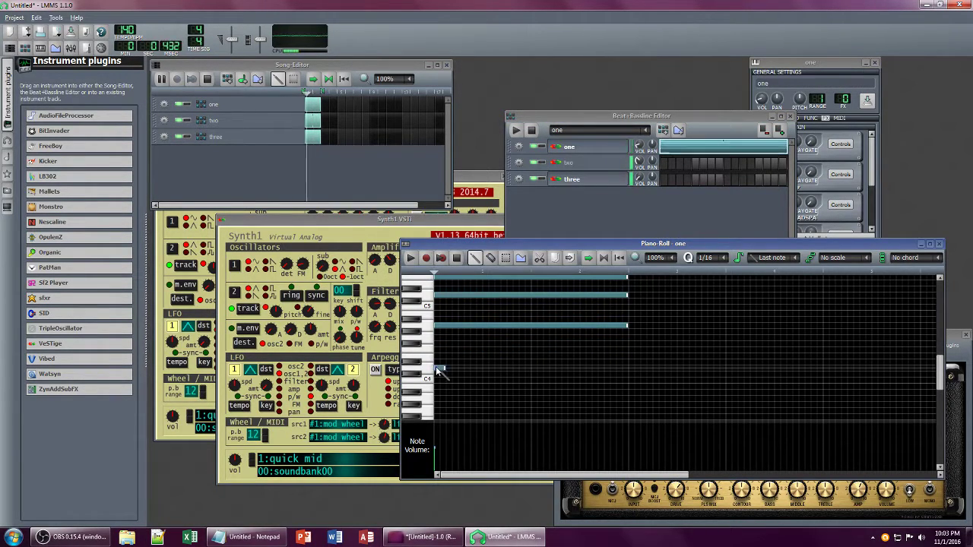
Step: Extend the short low note just above C4 in track one's Piano-Roll to the same length as the other chord notes
drag(443, 368, 630, 369)
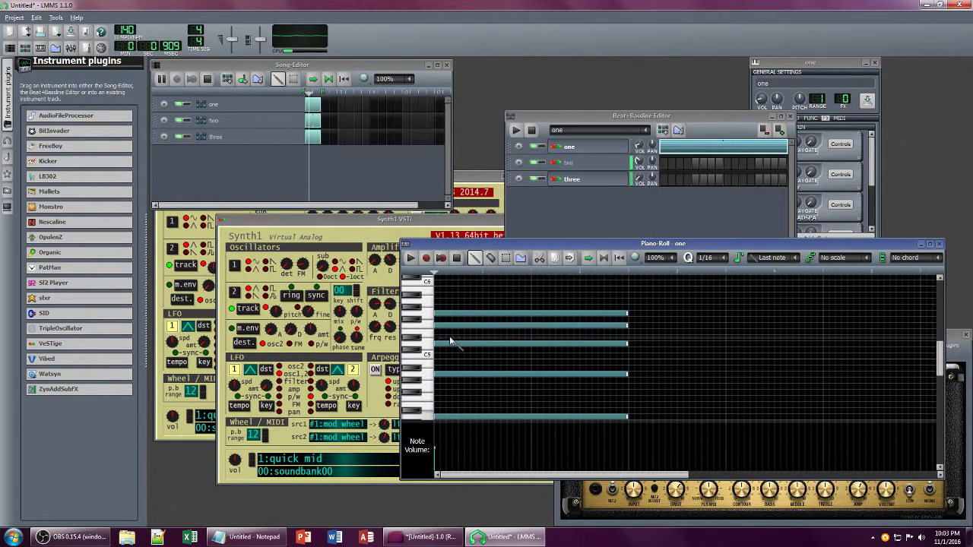
scroll(448, 308, up, 1)
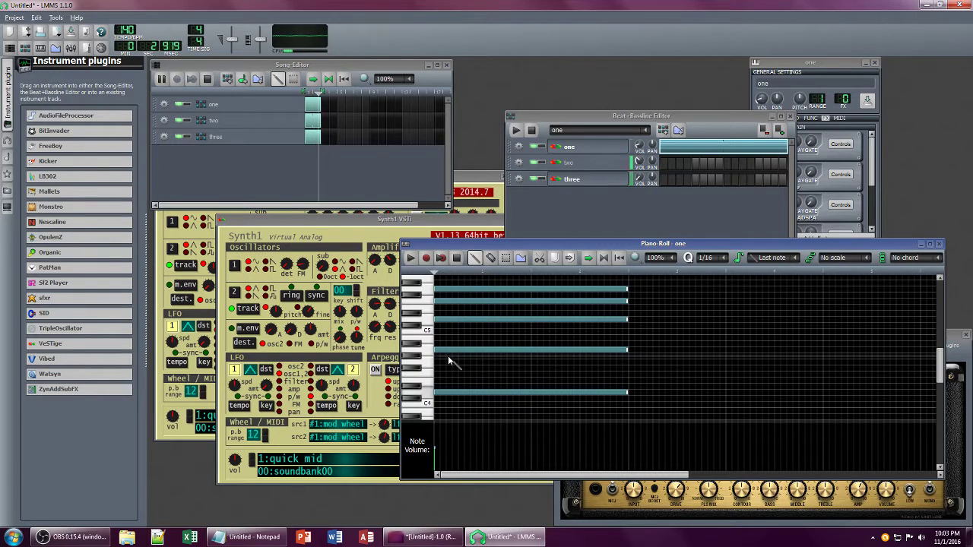
drag(656, 243, 507, 239)
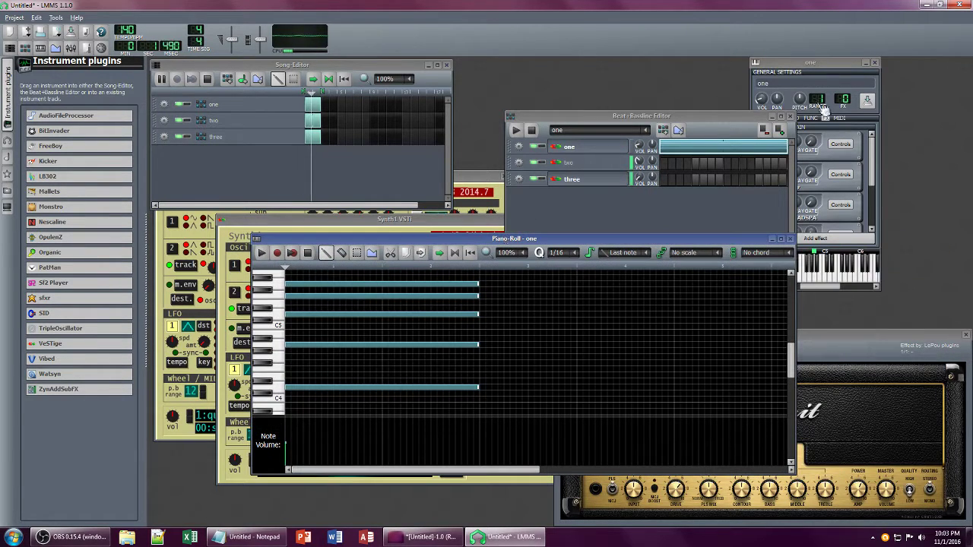
Step: Bring track one's effects chain to the front and close the overlapping Synth1 windows
drag(864, 157, 880, 203)
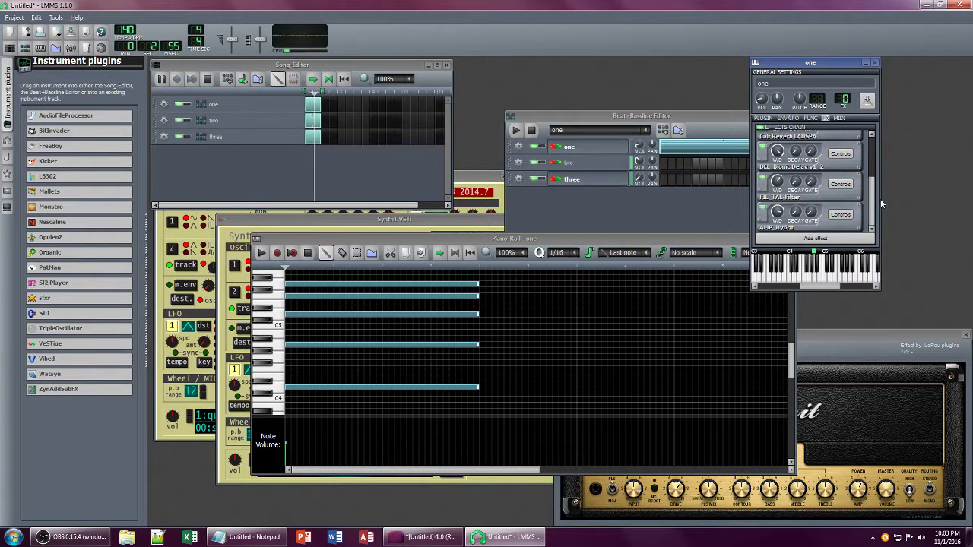
click(471, 221)
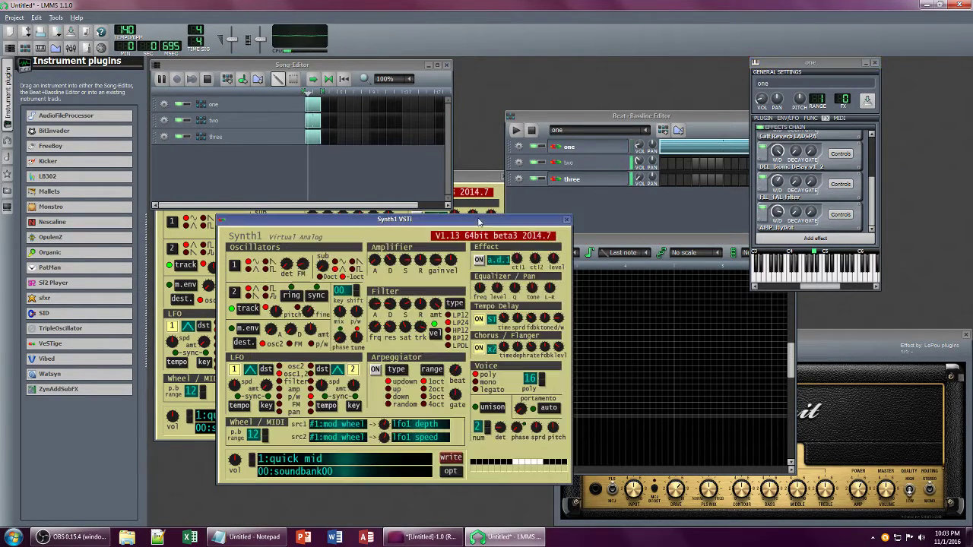
click(500, 179)
click(504, 176)
click(566, 220)
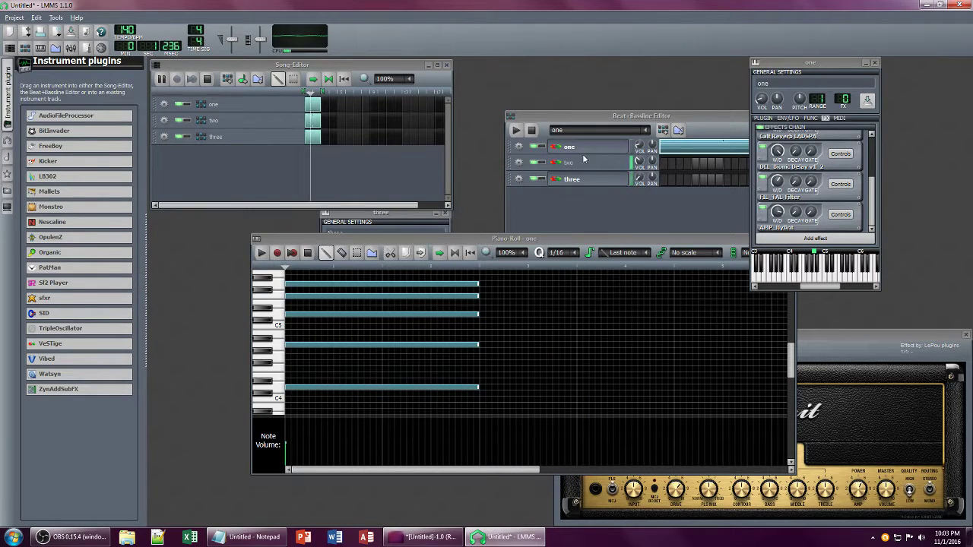
Step: Close the HyBrit amp window and reopen track one's Synth1 interface
double_click(683, 152)
click(604, 149)
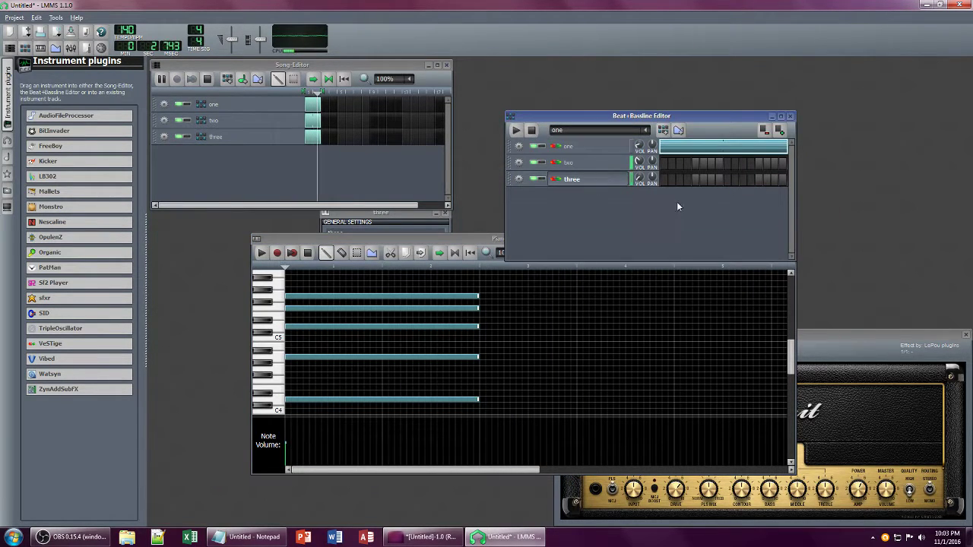
click(608, 147)
click(964, 335)
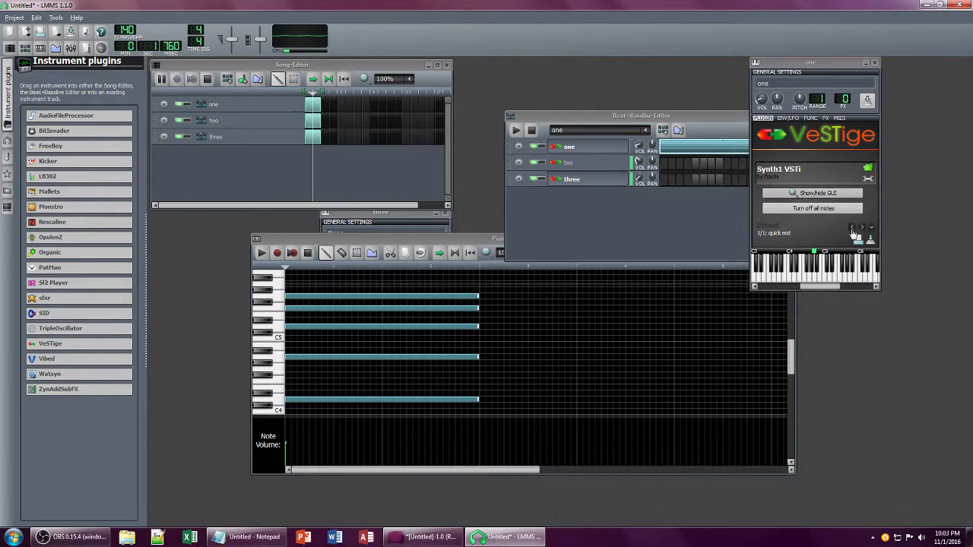
click(817, 193)
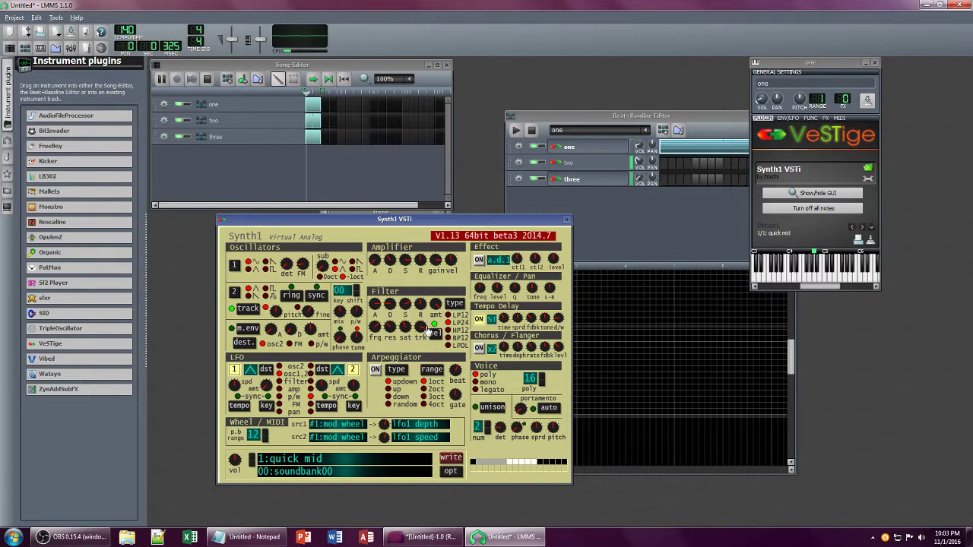
Step: Tweak the filter frequency, amplifier sustain and oscillator knobs of track one's Synth1
drag(374, 328, 394, 344)
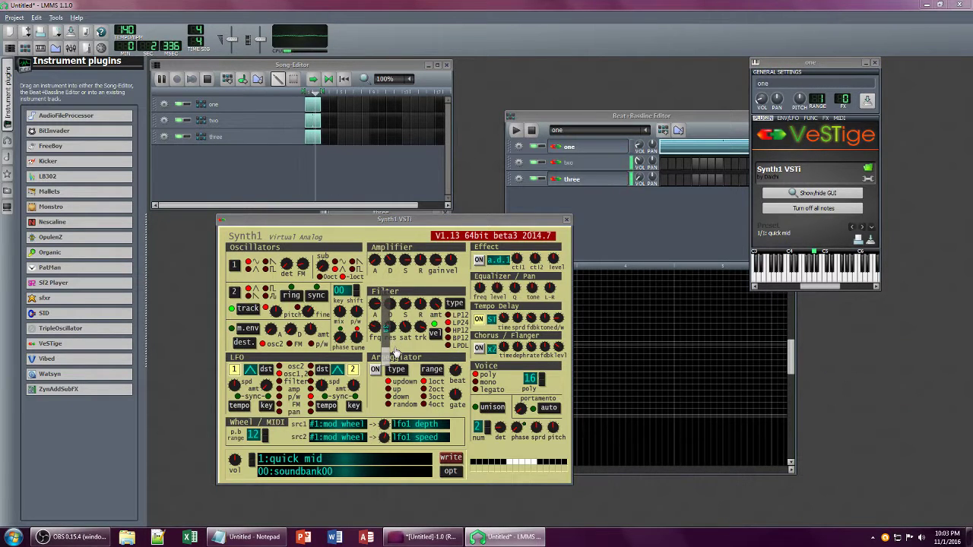
drag(405, 264, 427, 271)
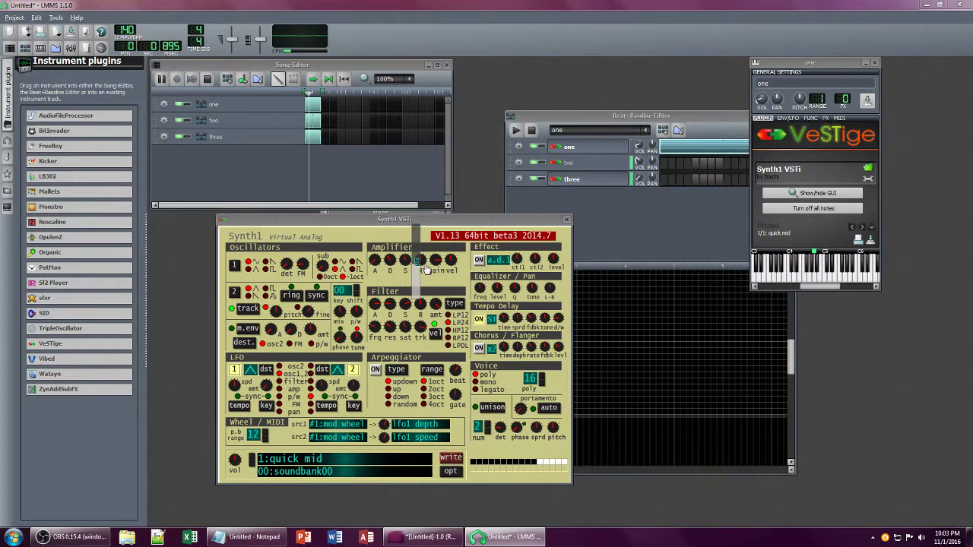
click(315, 262)
Step: Set track two's volume to 20.9% and adjust track one's volume in the Beat+Bassline Editor
click(638, 161)
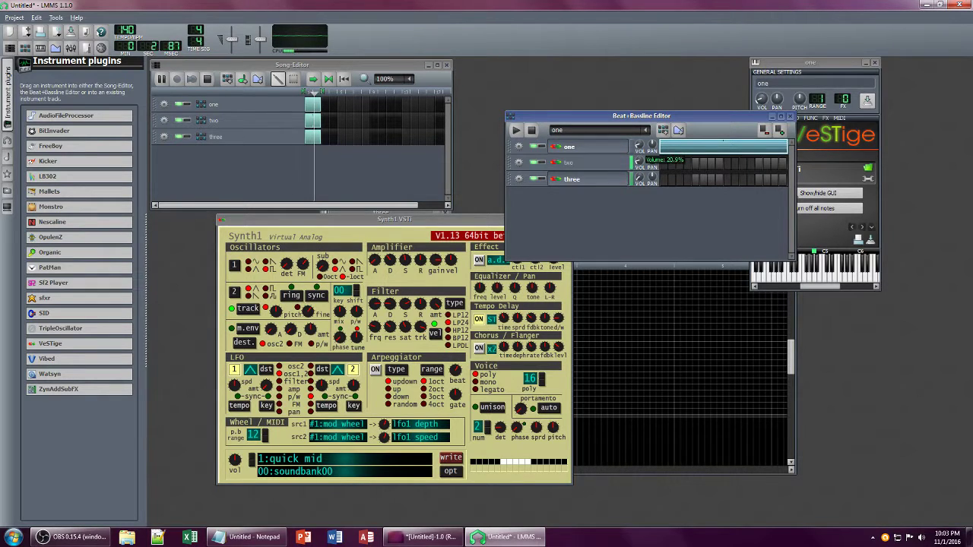
drag(638, 146, 639, 148)
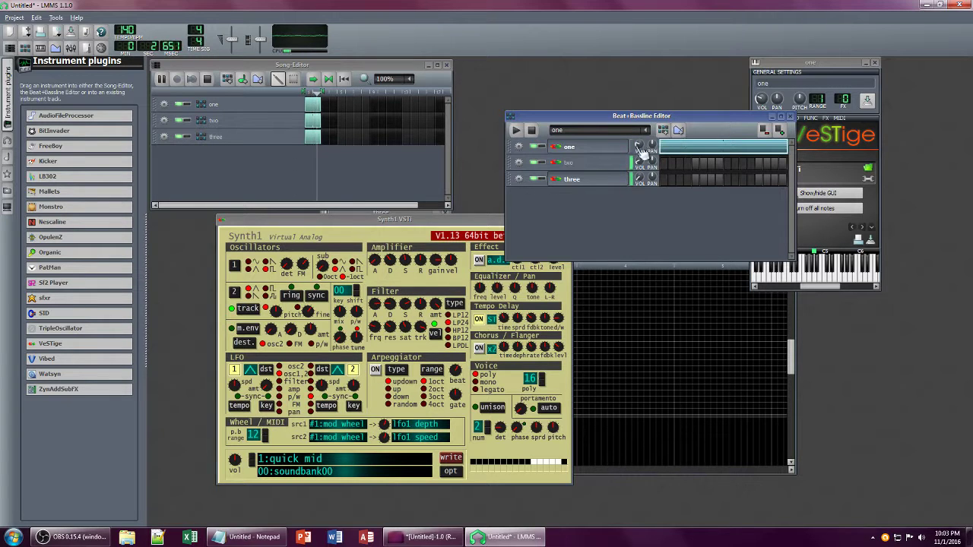
Step: Move track one's instrument window beside its Synth1 and readjust the synth's filter frequency and oscillator knobs
drag(822, 69, 626, 94)
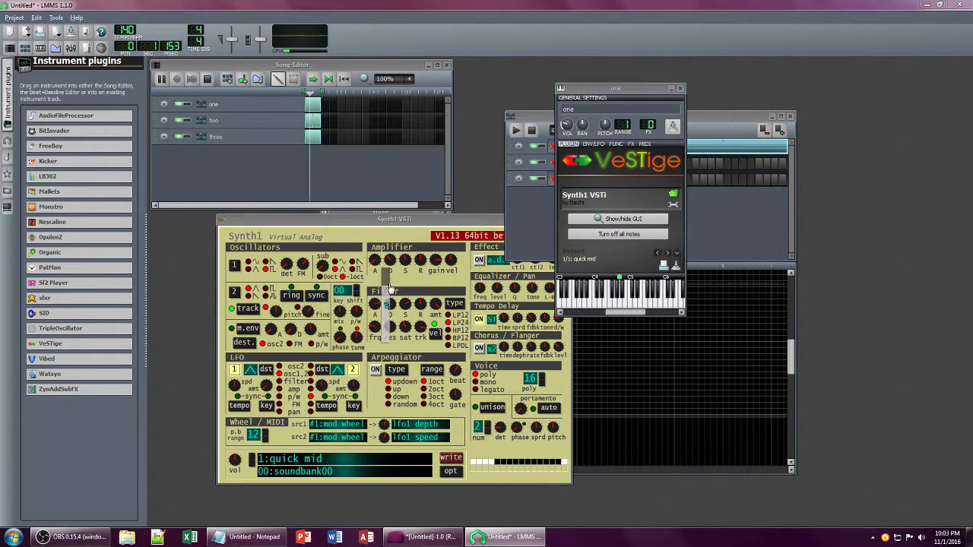
drag(390, 324, 396, 343)
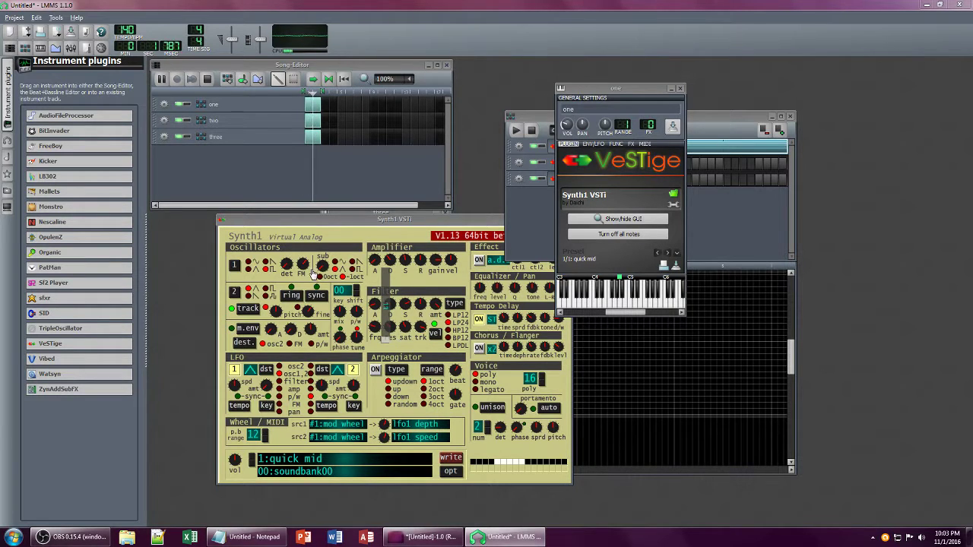
drag(320, 265, 320, 264)
Step: Set the first TAL-Filter's wet level to 0.55 in track one's effects chain and adjust the C* Eq's 16 kHz band
click(631, 144)
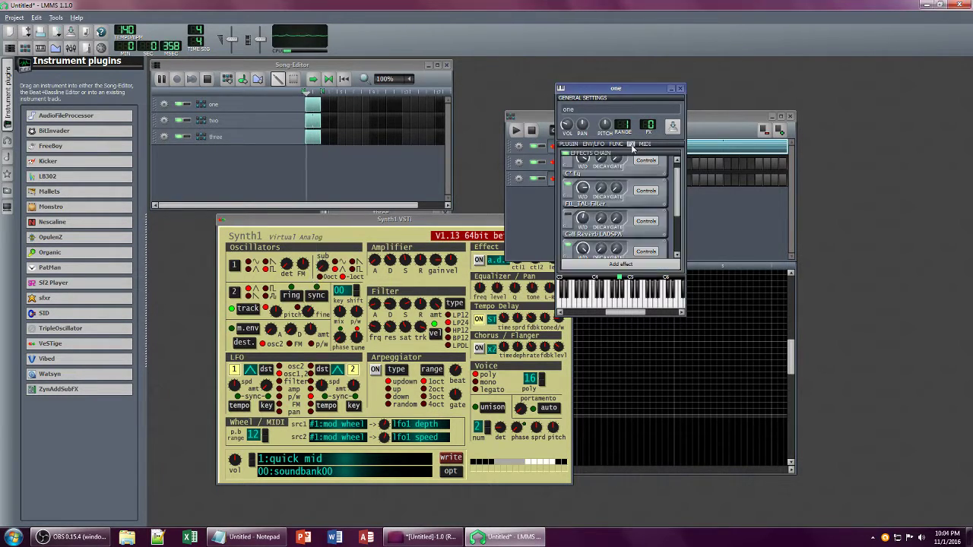
click(588, 189)
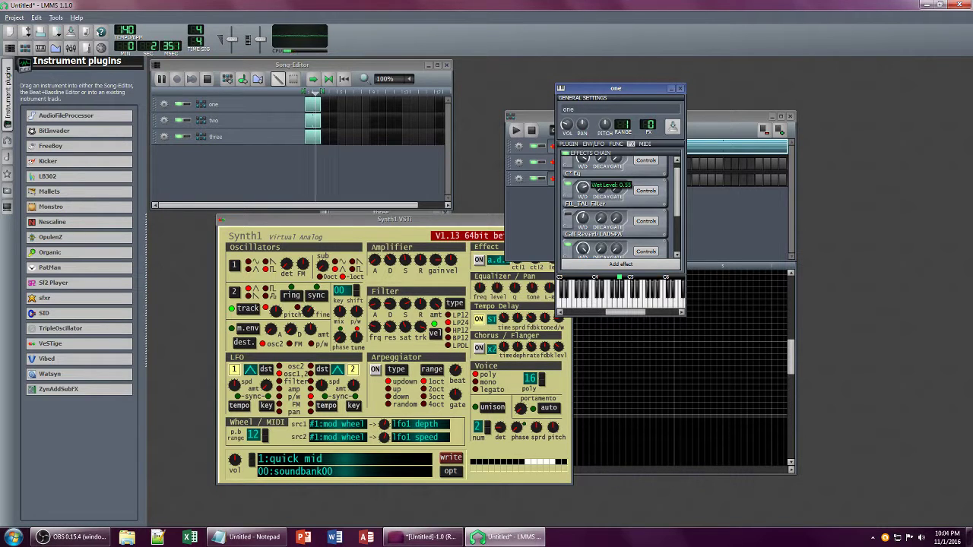
drag(677, 186, 677, 174)
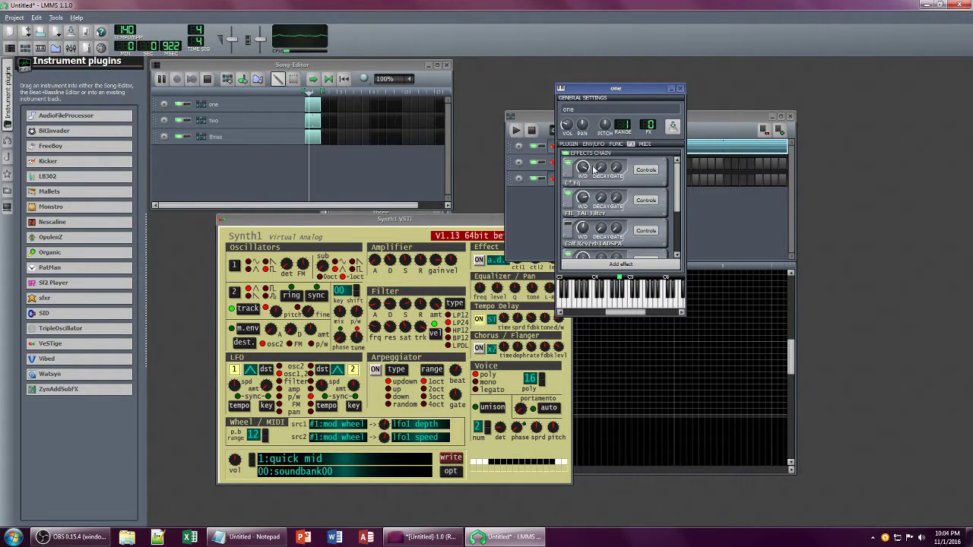
click(644, 170)
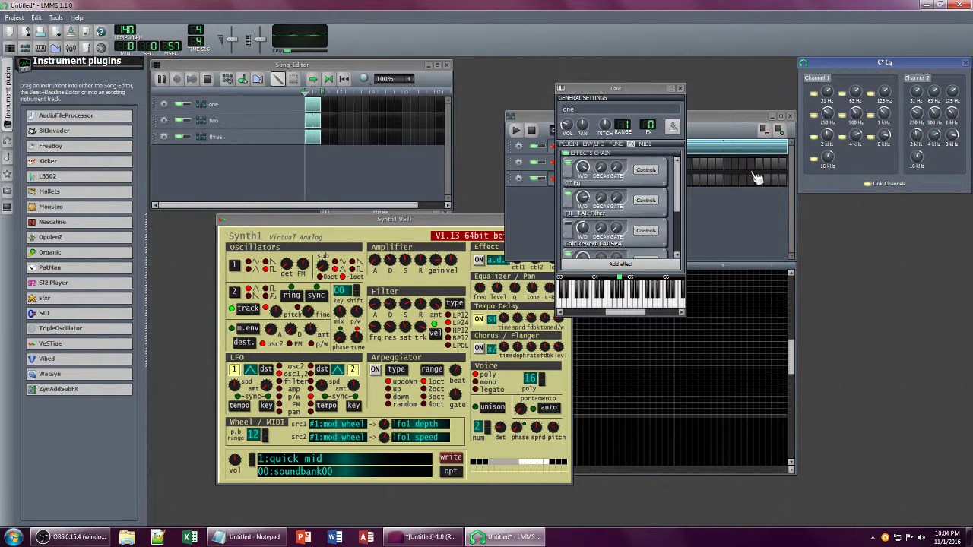
drag(829, 157, 838, 151)
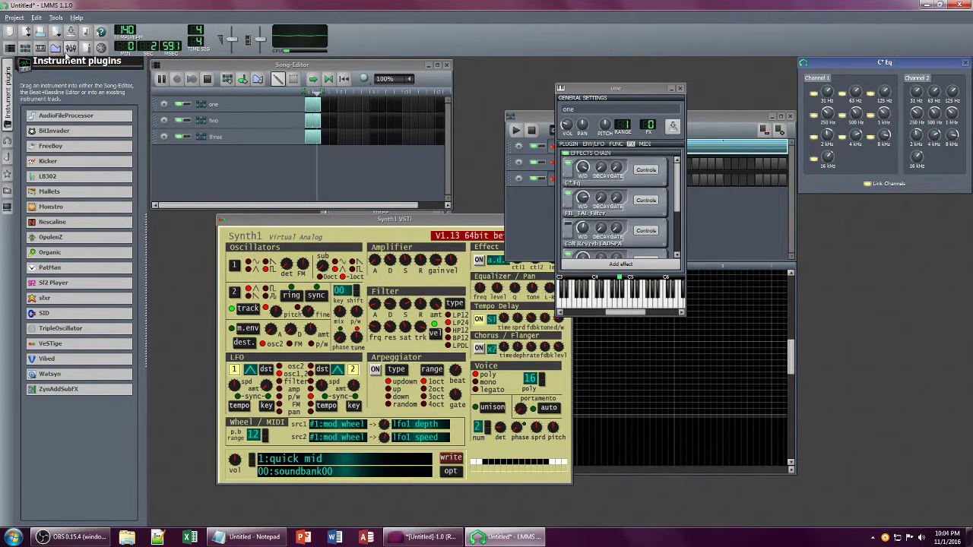
Step: Set the FX-Mixer's master volume to 63% and close the mixer
click(71, 47)
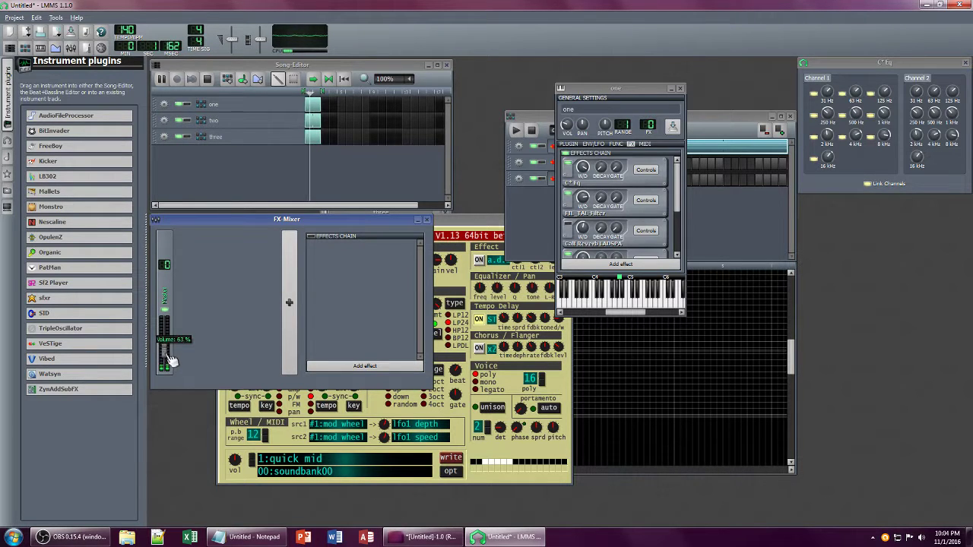
click(427, 221)
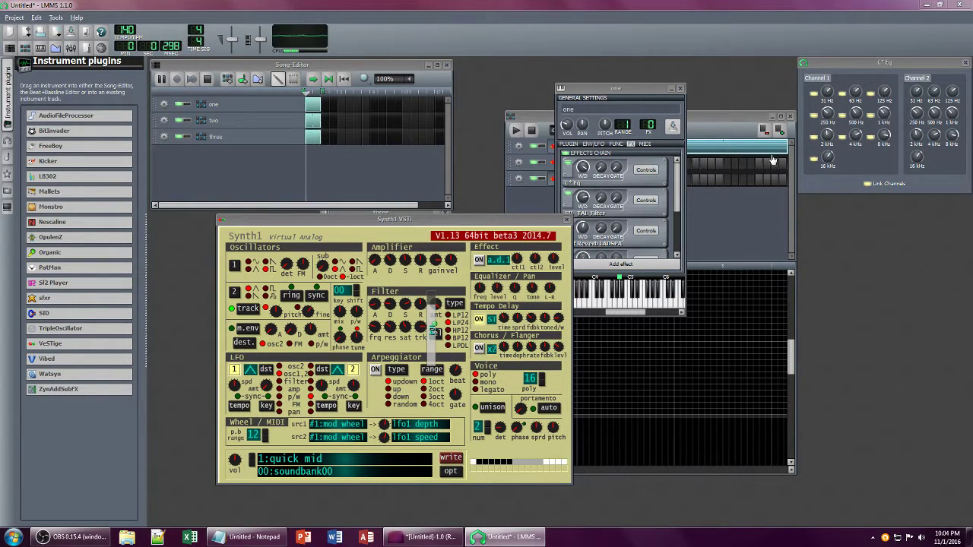
click(660, 264)
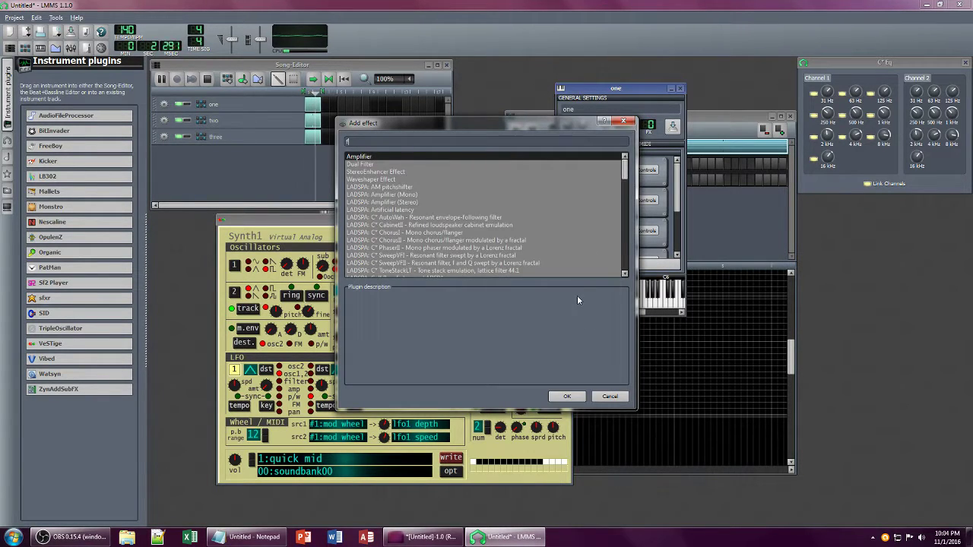
text(filt)
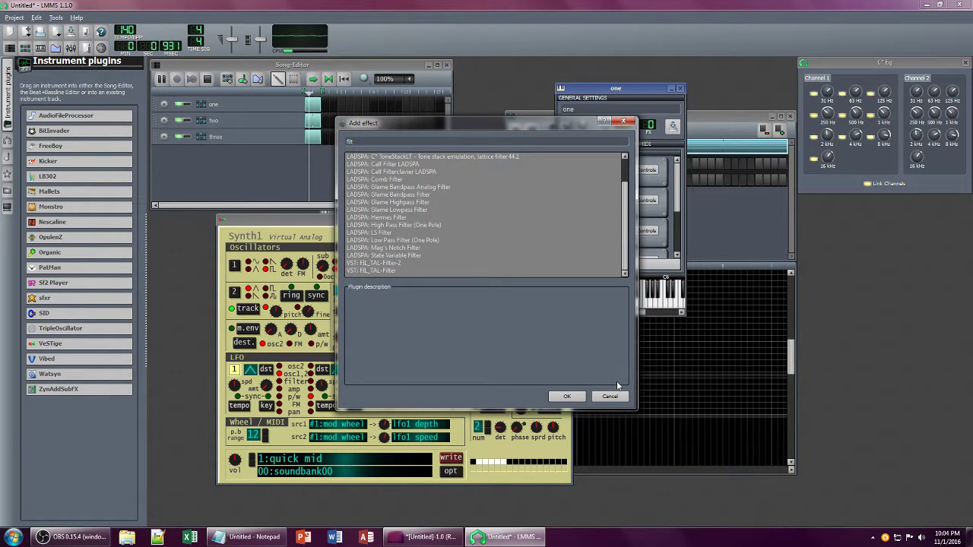
double_click(376, 270)
Step: Open the AMP_HyBrit controls from track one's effects chain and move the amp window clear of the chain
scroll(681, 232, down, 2)
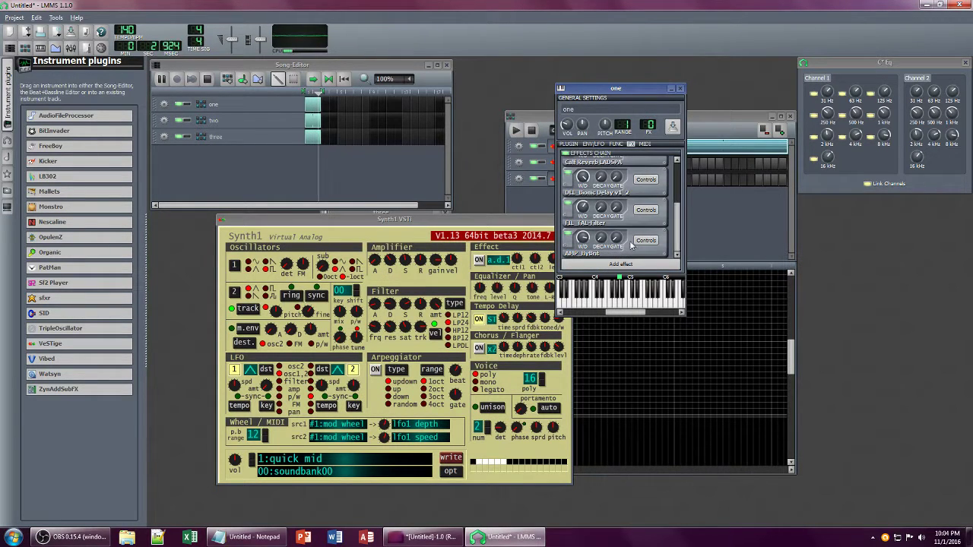
click(646, 243)
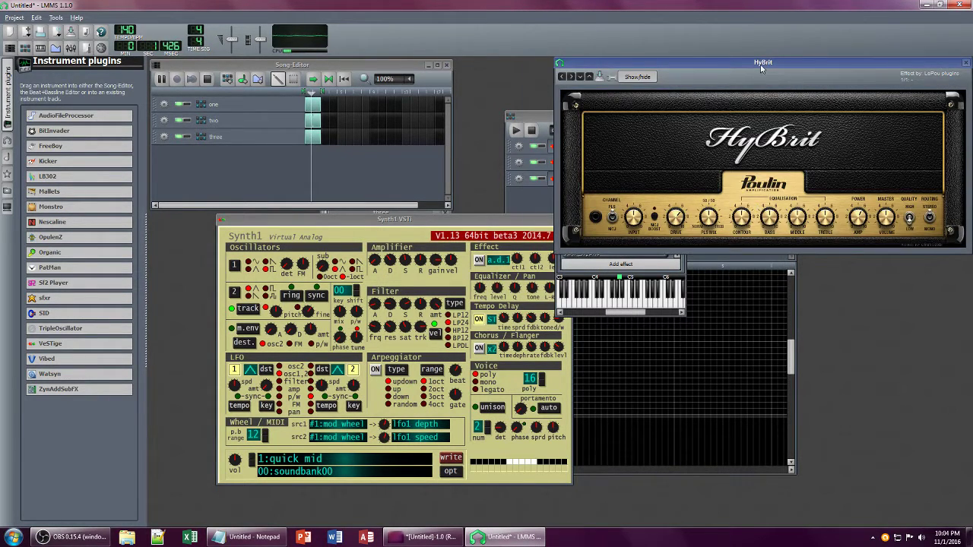
drag(761, 68, 396, 167)
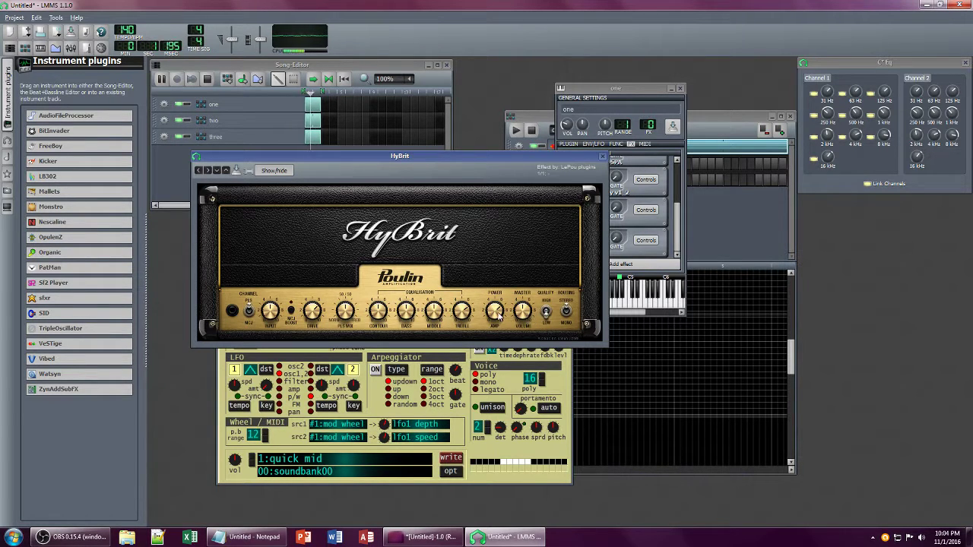
drag(677, 233, 677, 222)
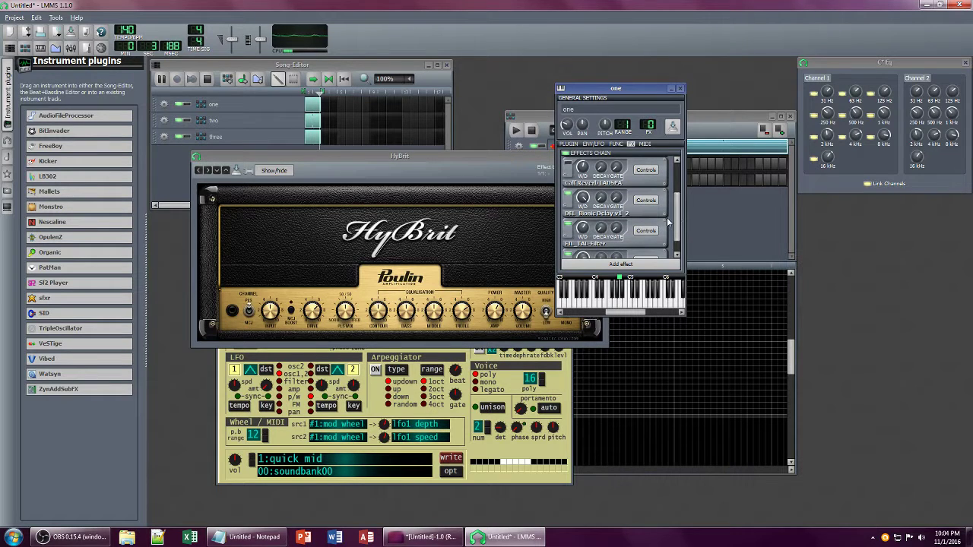
Step: Open the controls of the TAL-Filter that follows Bionic Delay in instrument one's effects chain
click(646, 232)
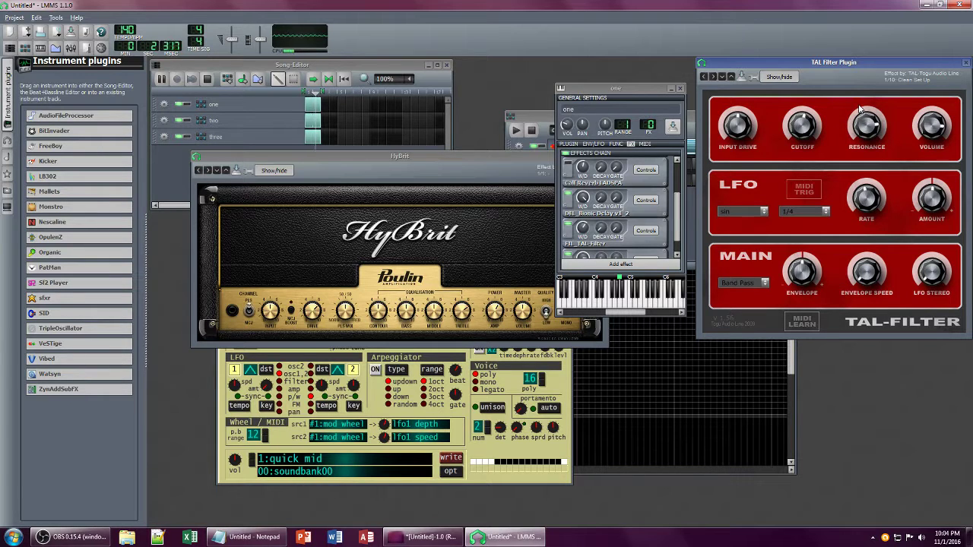
Step: Switch to Notepad, replace the existing note with "enjoy the squeal", and return to LMMS
click(264, 540)
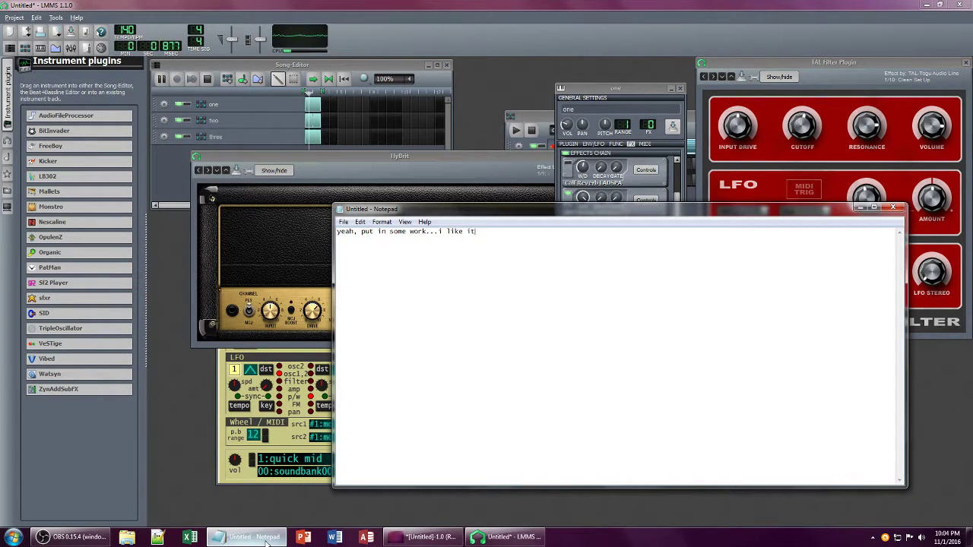
key(ctrl+a)
text(enjoy)
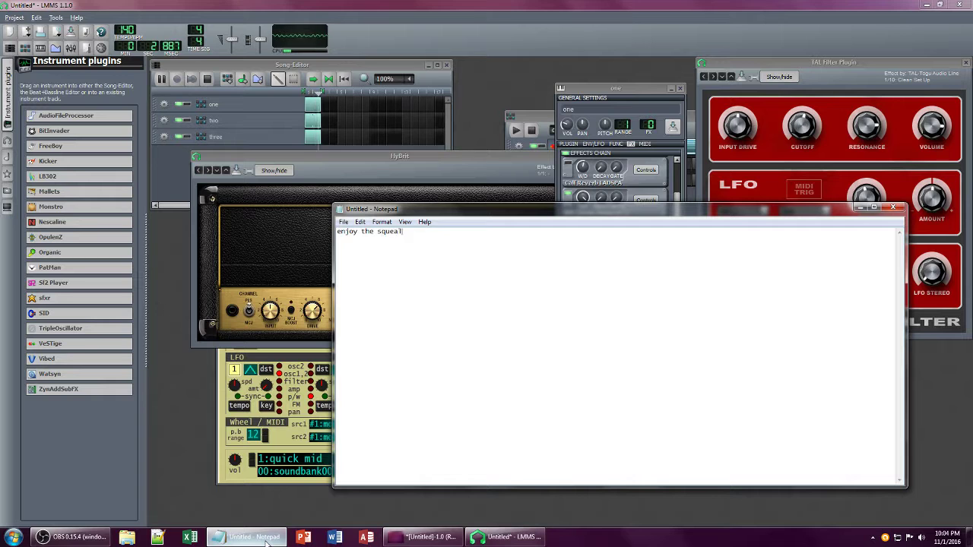
click(264, 541)
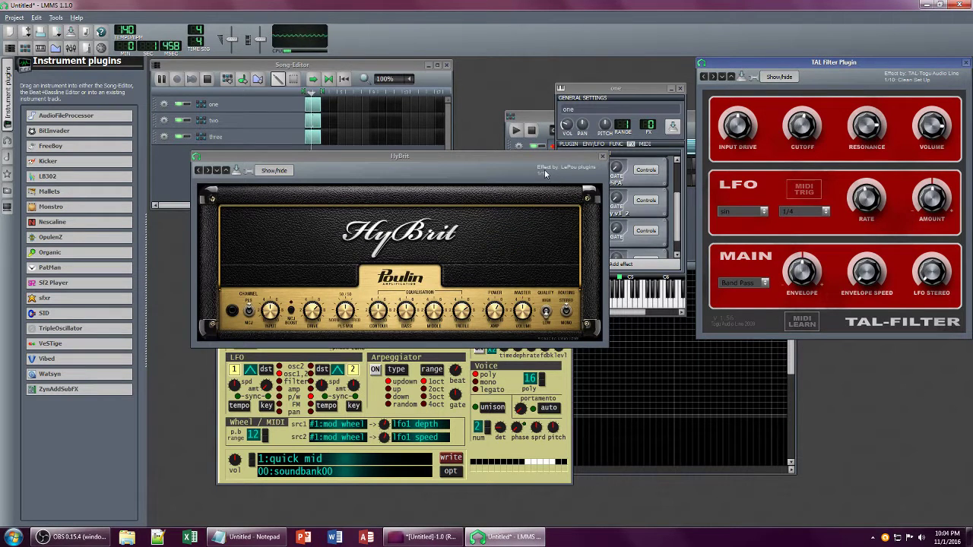
Step: Adjust the saturation in Synth1's filter section and close the HyBrit amplifier window
click(614, 90)
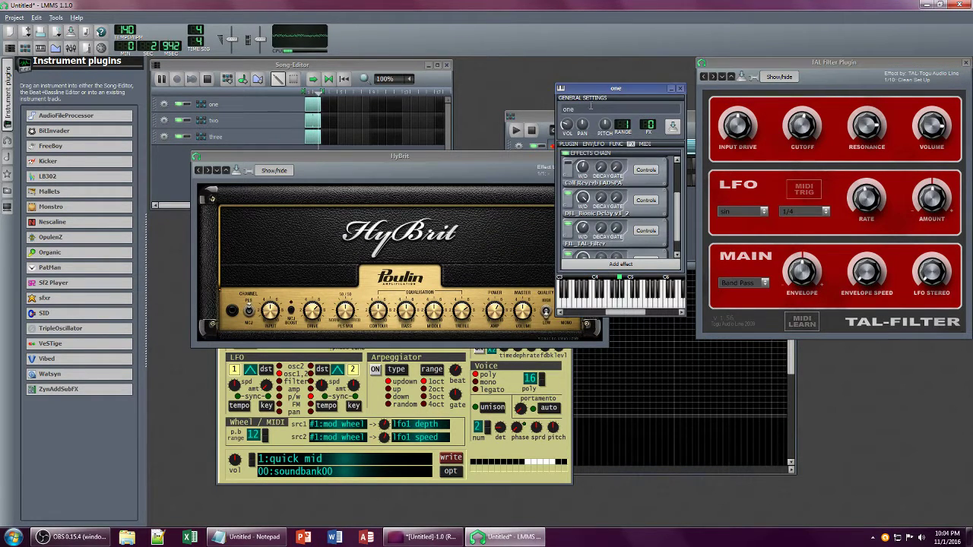
click(572, 408)
drag(418, 305, 419, 283)
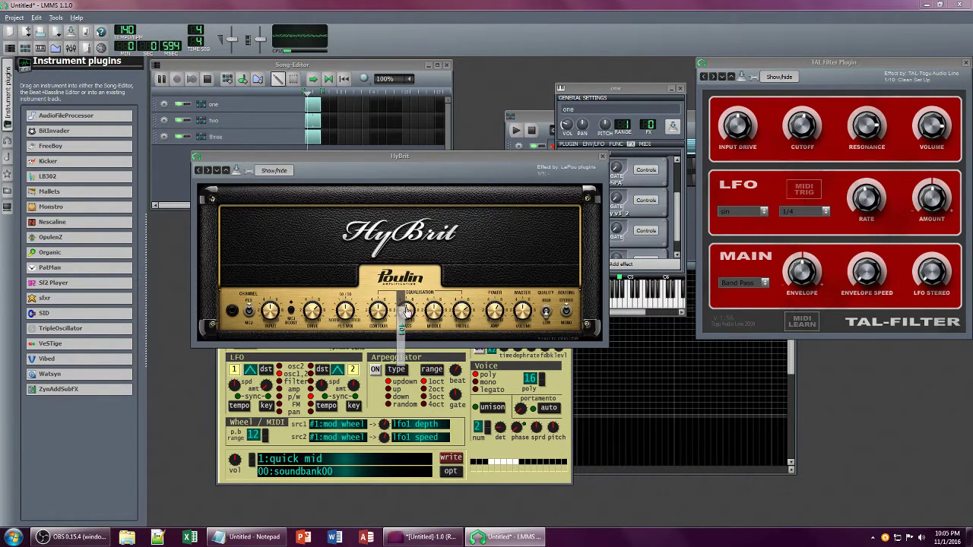
click(604, 158)
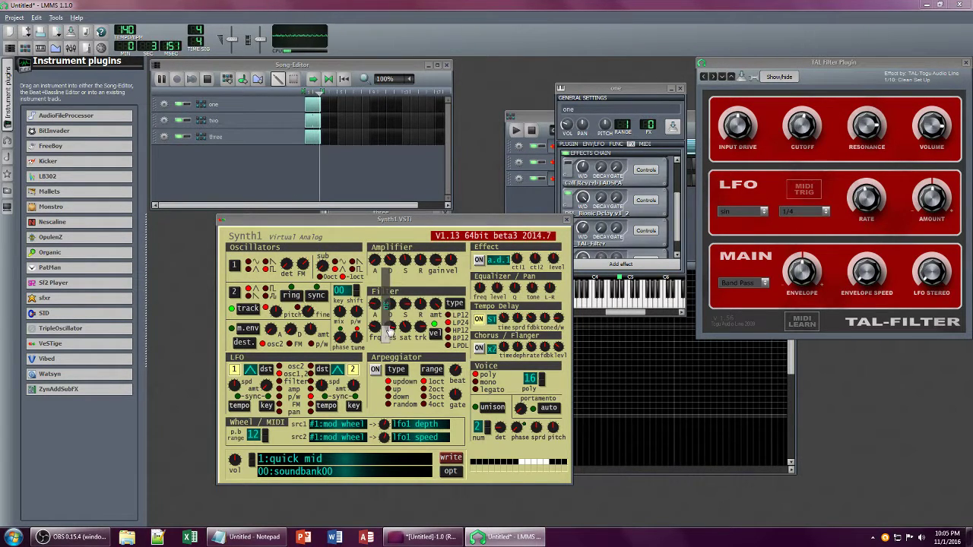
Step: Adjust the decay in Synth1's filter and amplifier sections, and tweak the sub-oscillator level
drag(389, 322, 389, 318)
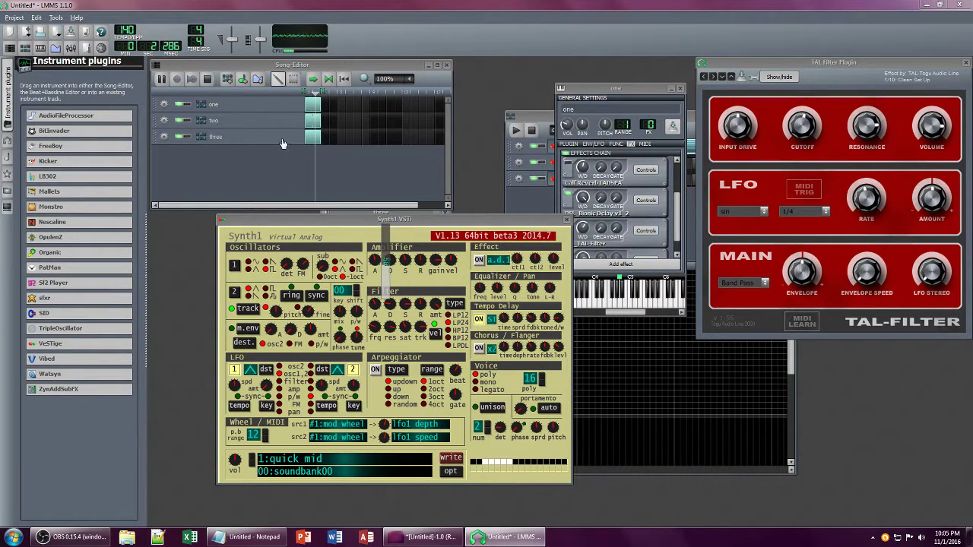
click(545, 122)
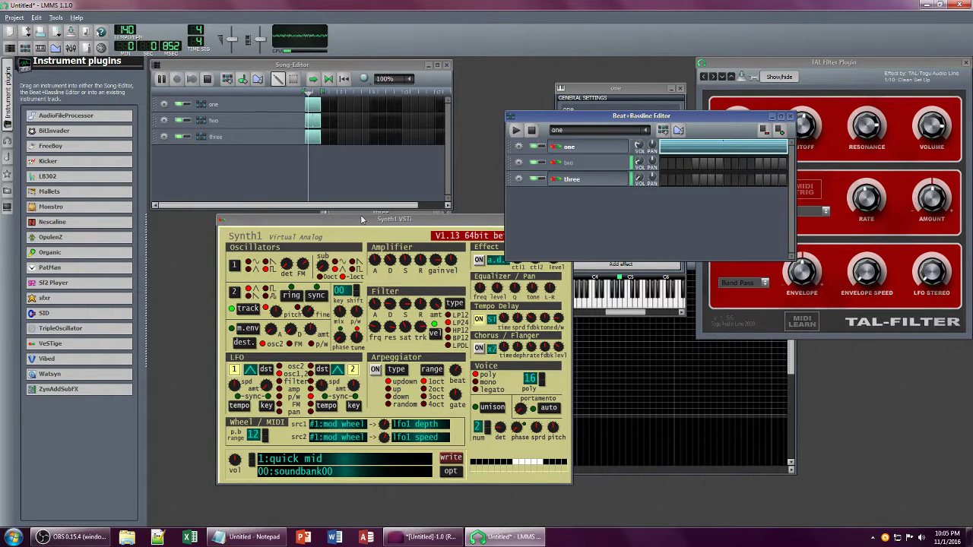
drag(308, 266, 319, 258)
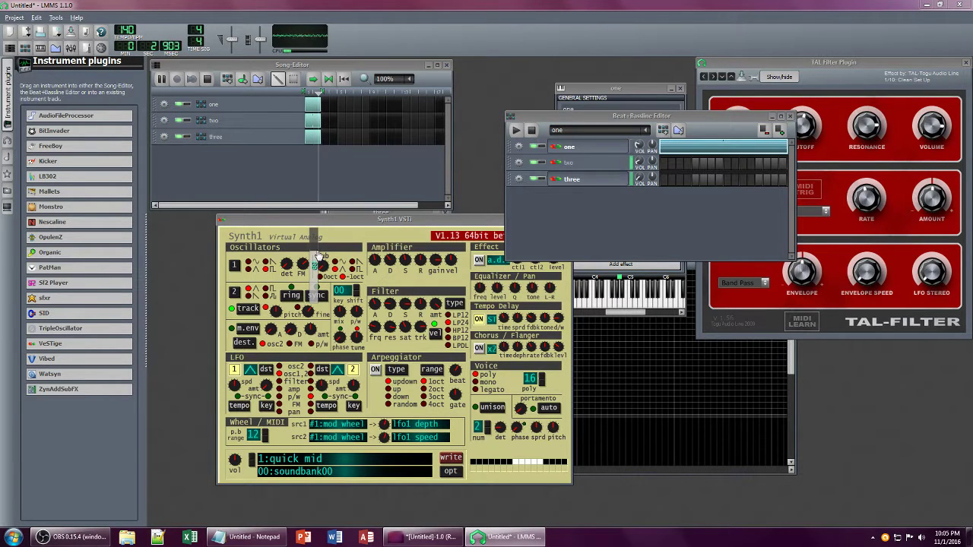
Step: Move the TAL Filter and C* Eq windows closer to the other editors and tweak Synth1's filter saturation
drag(880, 76, 752, 174)
drag(408, 327, 419, 359)
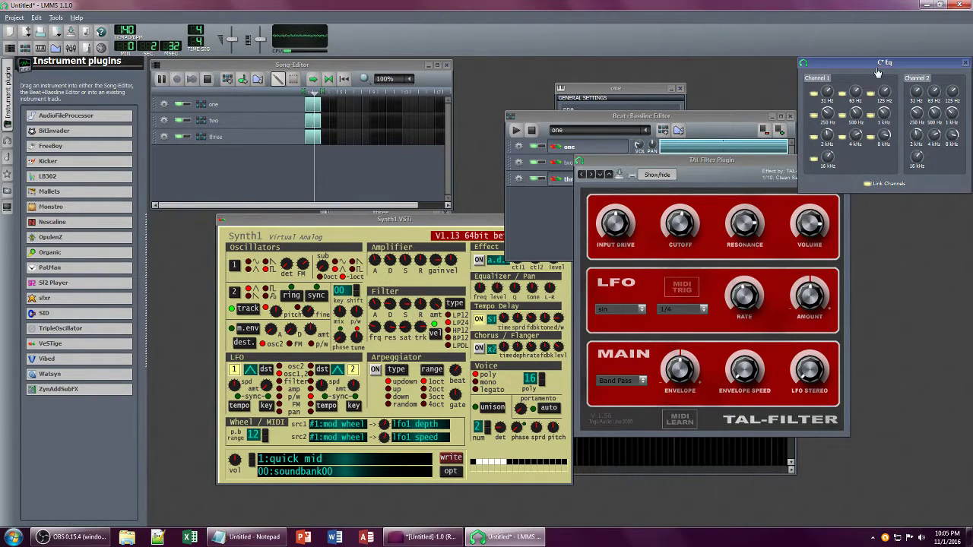
drag(875, 65, 712, 97)
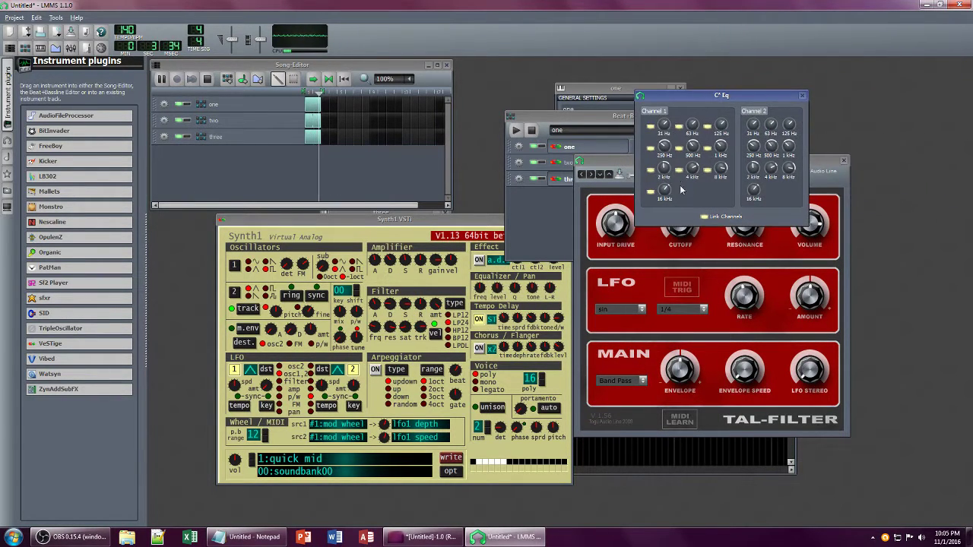
Step: Adjust the resonance in TAL-Filter and the volume of track one in the Beat+Bassline Editor
click(829, 163)
drag(743, 226, 739, 237)
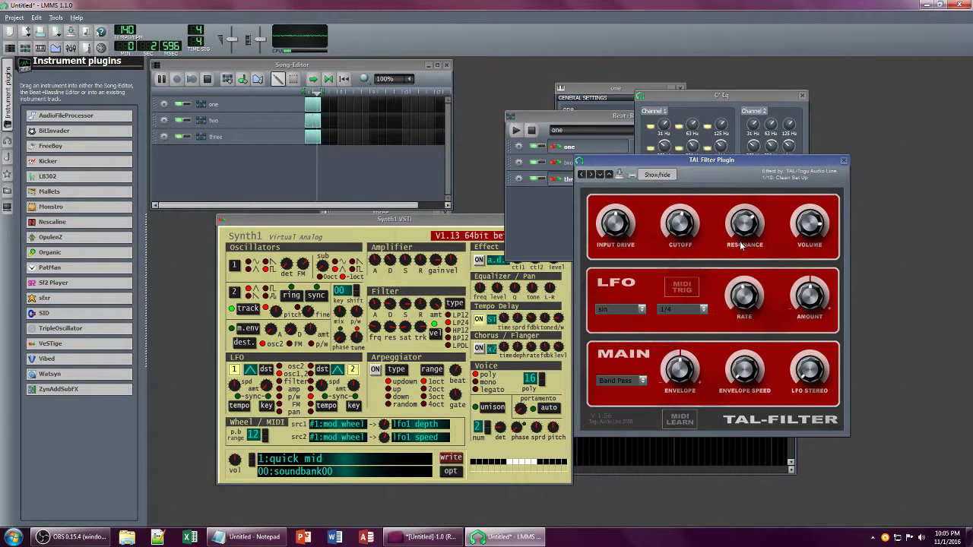
click(369, 222)
click(569, 136)
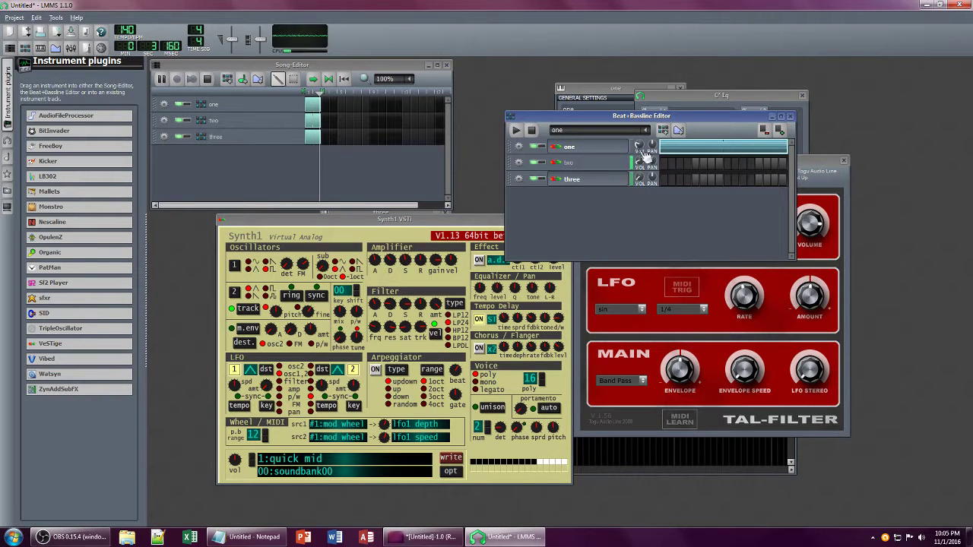
drag(637, 145, 637, 147)
Step: Reopen the instrument window of track one with its effects chain showing
click(802, 163)
click(573, 150)
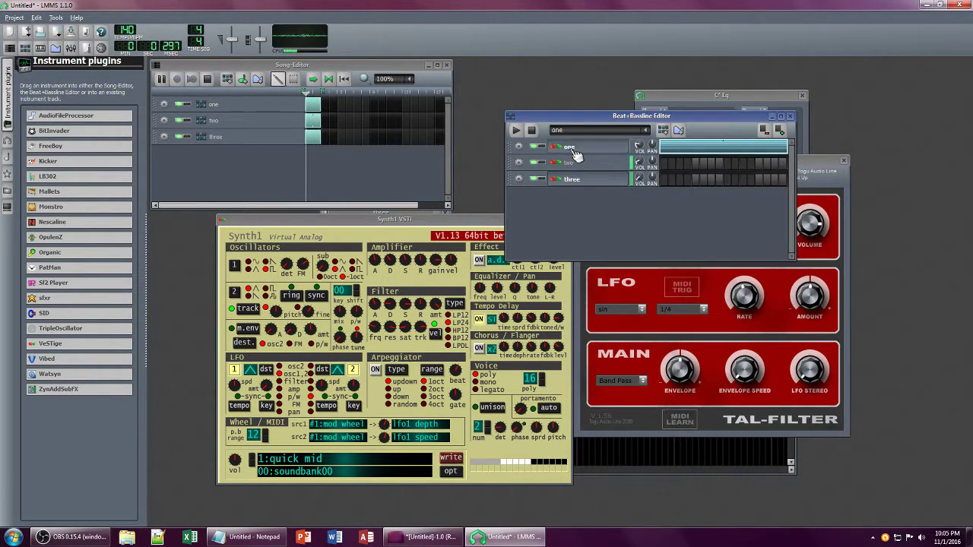
click(574, 150)
click(631, 145)
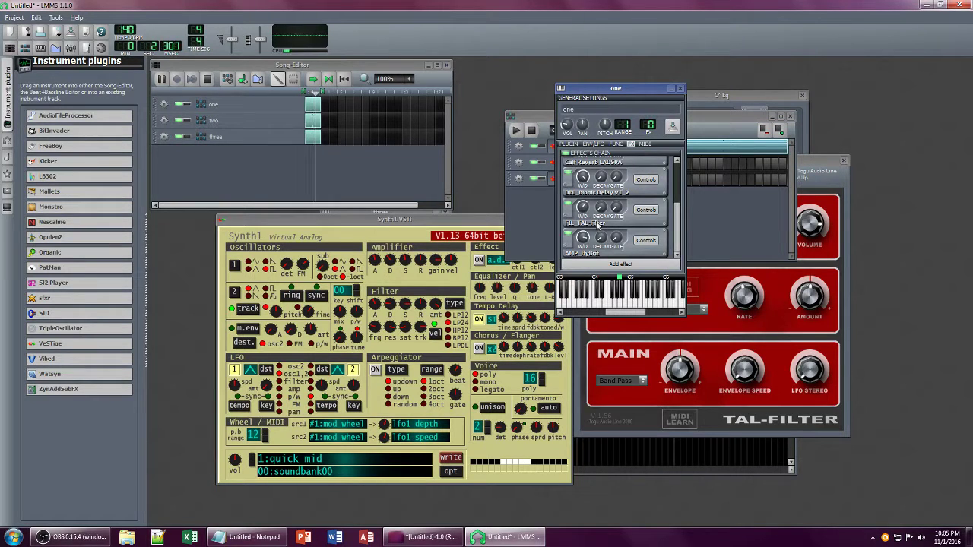
mouse_move(582, 238)
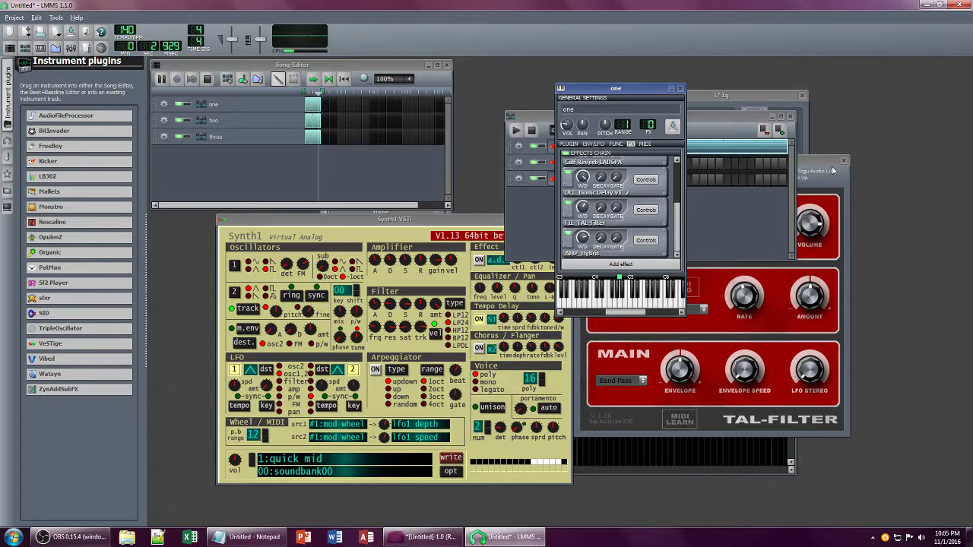
Step: Move the TAL Filter and instrument one windows apart and adjust the wet/dry level of the TAL-Filter before HyBrit
drag(818, 160, 882, 162)
drag(617, 89, 453, 137)
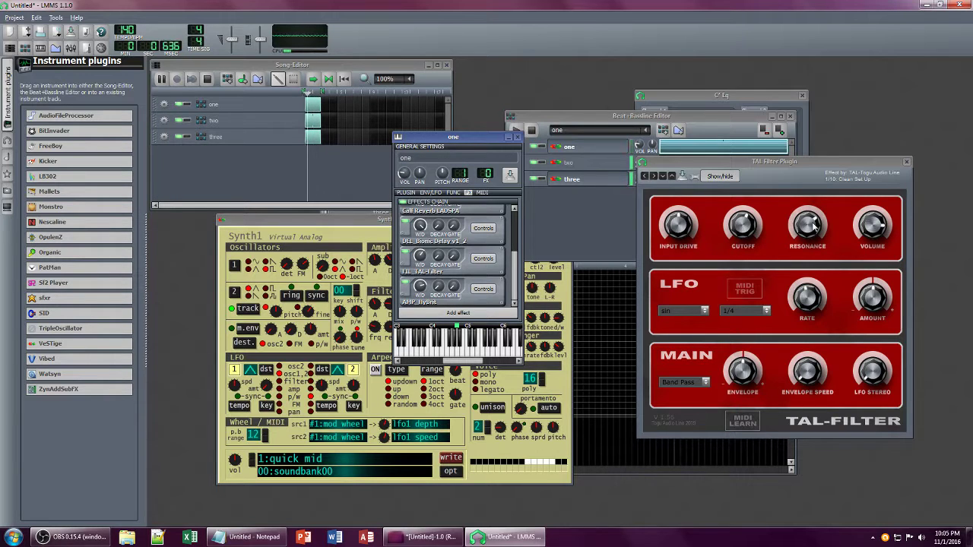
drag(422, 256, 418, 256)
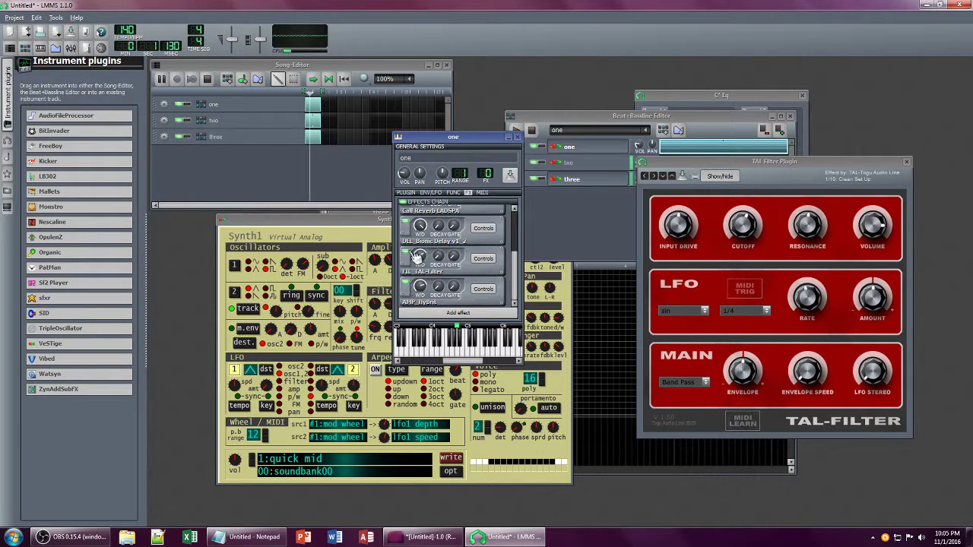
Step: Adjust the filter tracking and the amplifier release in Synth1
click(359, 220)
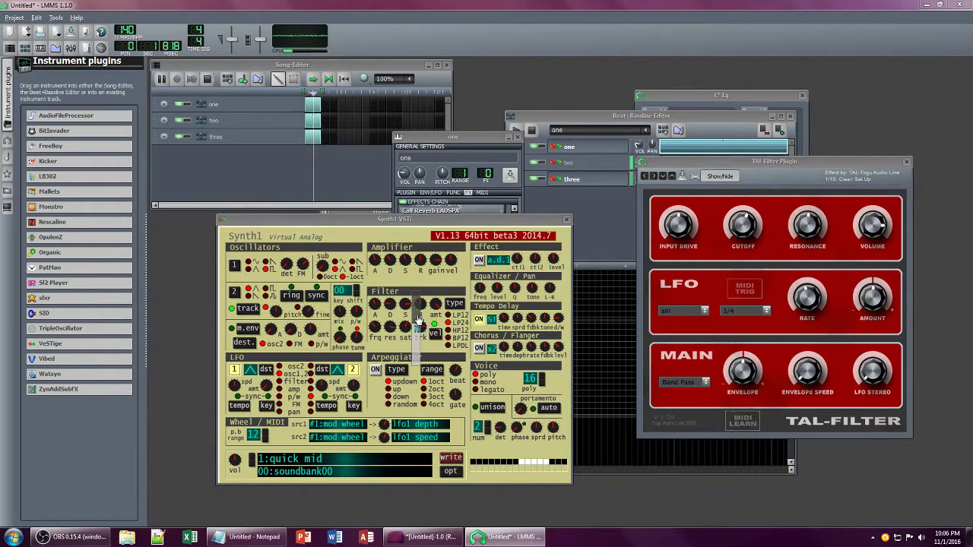
click(405, 175)
click(373, 220)
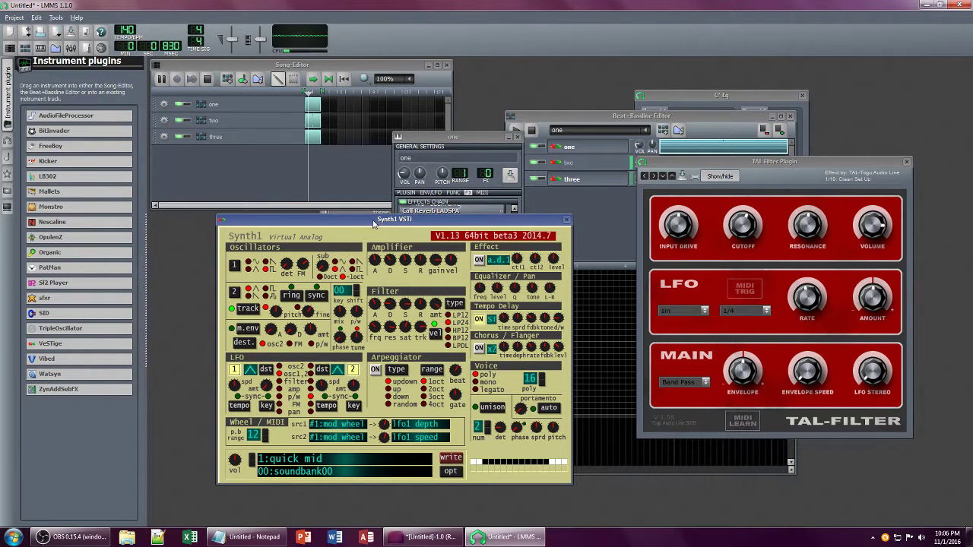
drag(421, 264, 420, 267)
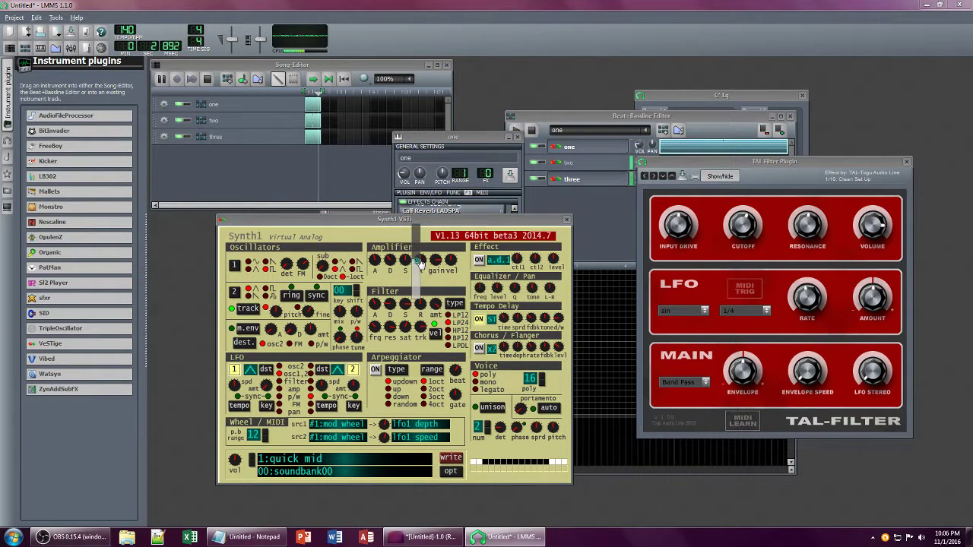
Step: Fine-tune the TAL-Filter's resonance and raise its wet/dry level in instrument one's effects chain
click(818, 223)
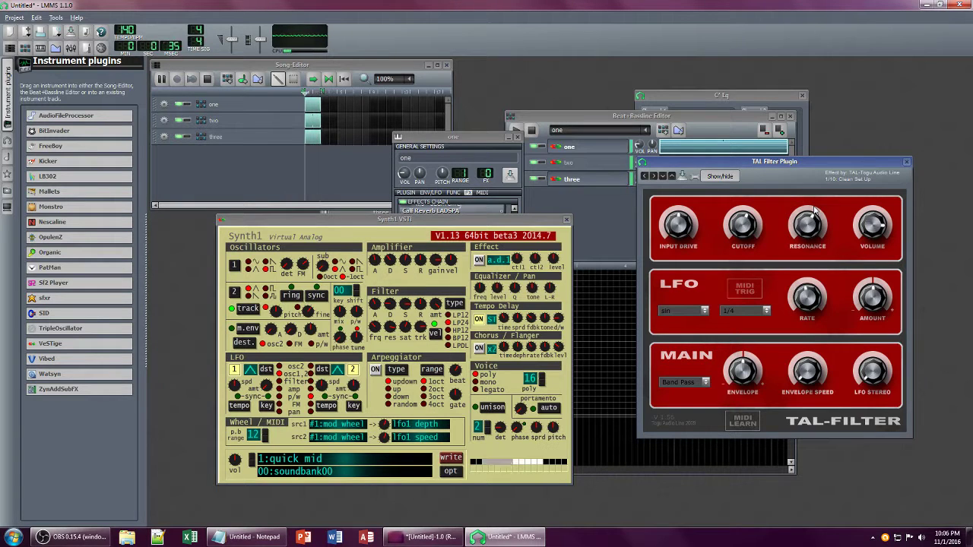
mouse_move(814, 208)
mouse_down()
mouse_move(817, 198)
mouse_move(817, 208)
mouse_up()
click(460, 141)
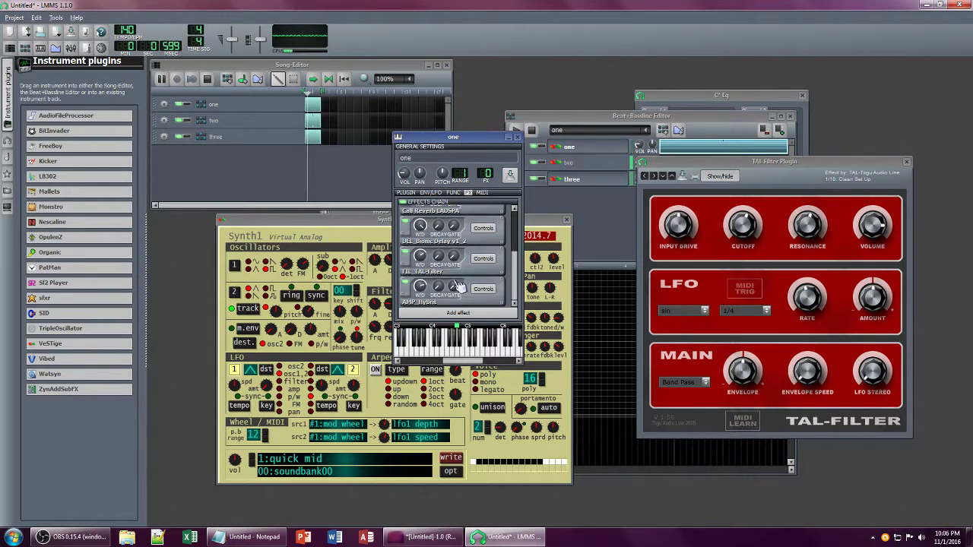
mouse_move(423, 259)
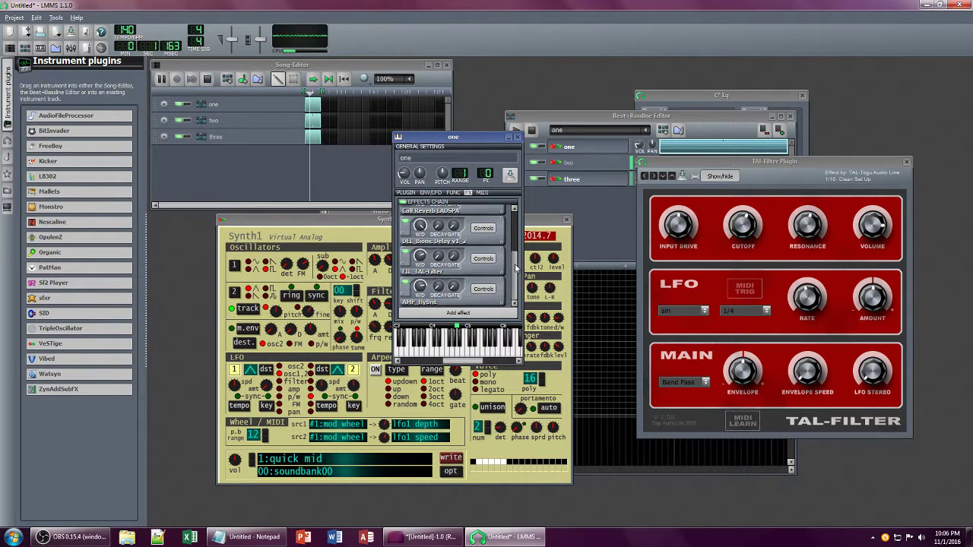
Step: Raise the Calf Reverb effect's wet/dry level, open its controls and adjust the Wet Amount
drag(514, 264, 513, 247)
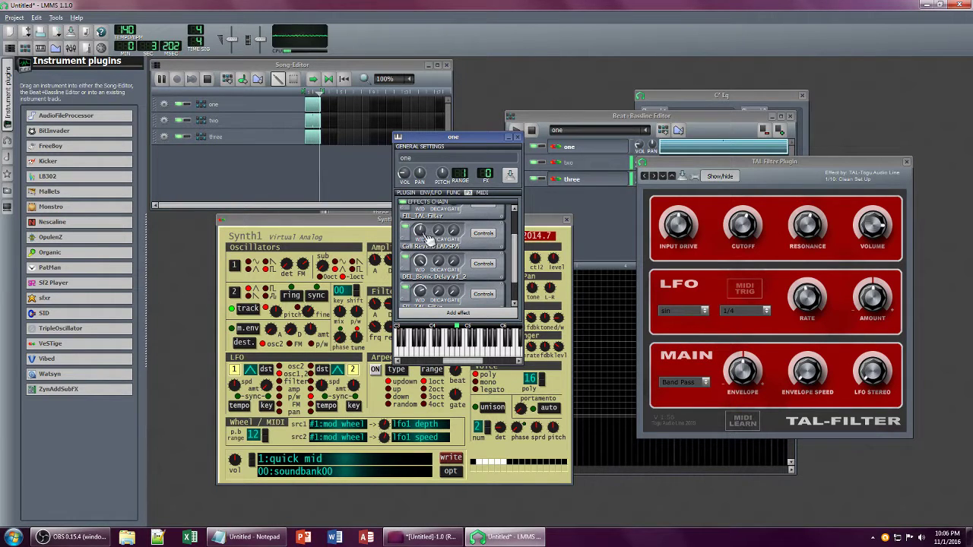
mouse_move(421, 232)
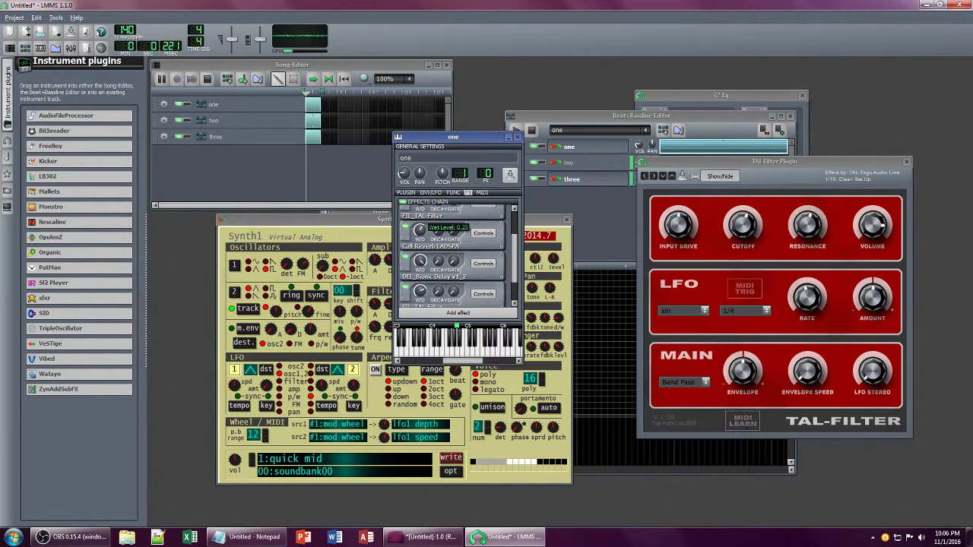
click(483, 233)
drag(885, 115, 851, 112)
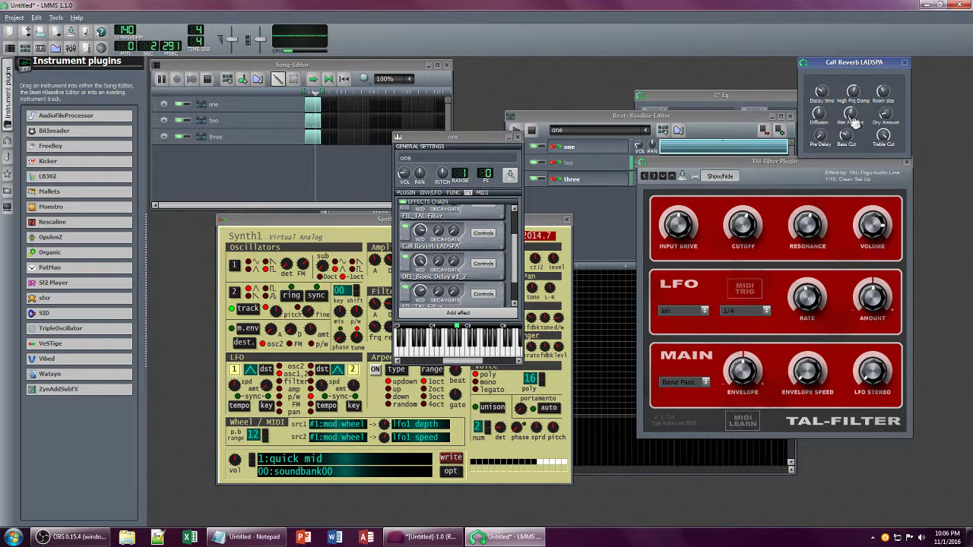
Step: Adjust Synth1's sub-oscillator level and the wet/dry level of the TAL-Filter preceding Calf Reverb in instrument one
click(379, 222)
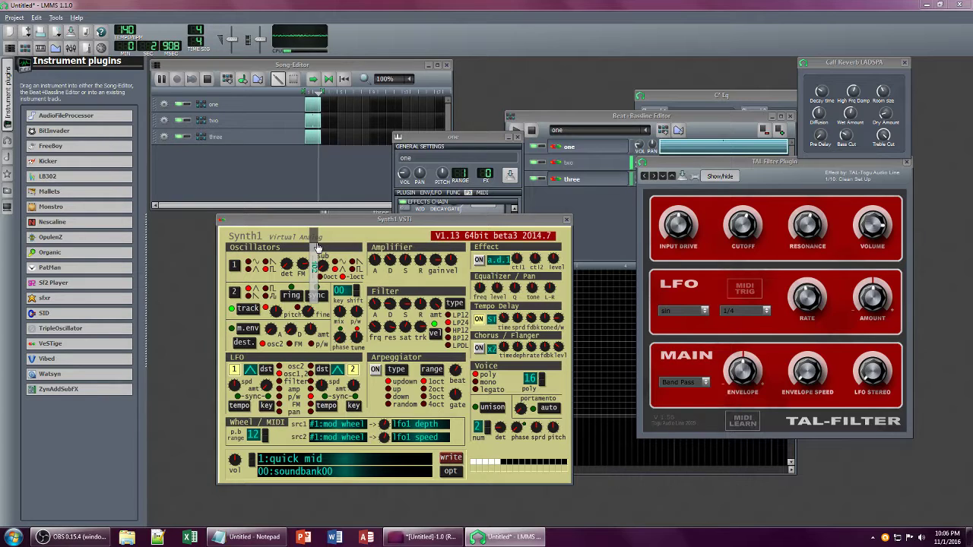
click(478, 150)
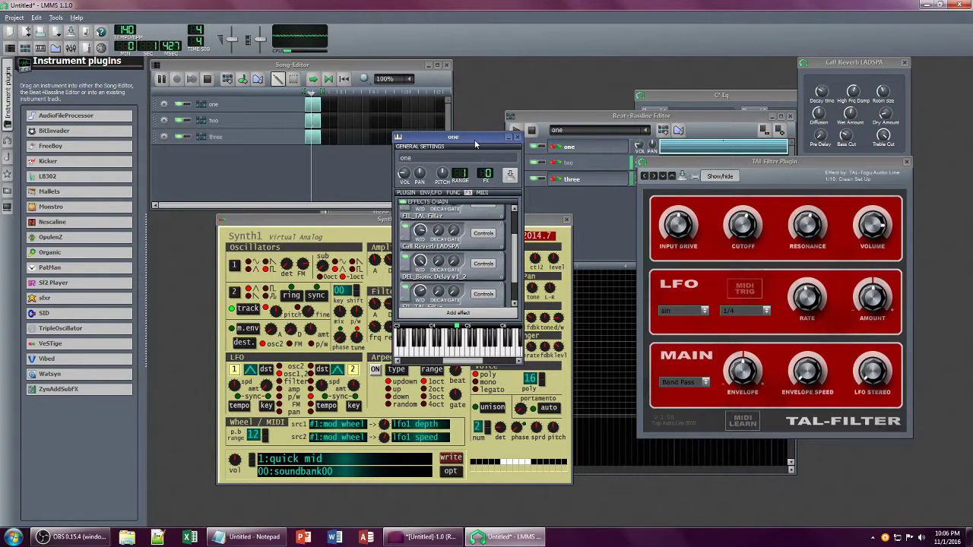
scroll(514, 249, up, 2)
click(484, 232)
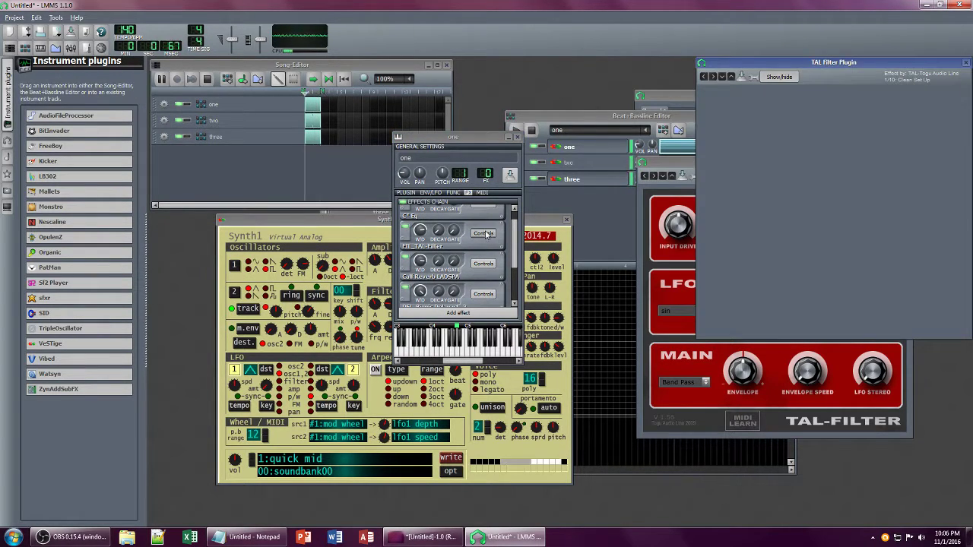
click(966, 63)
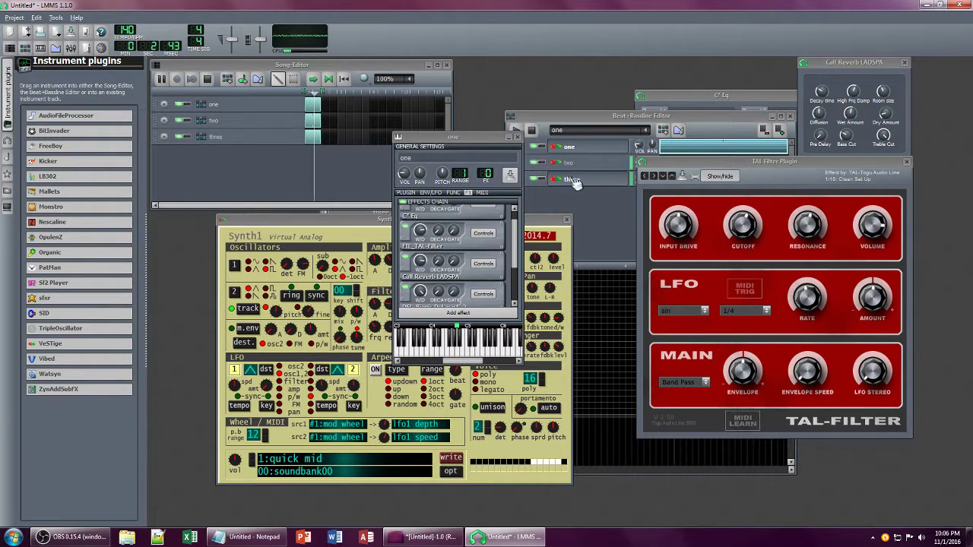
click(423, 232)
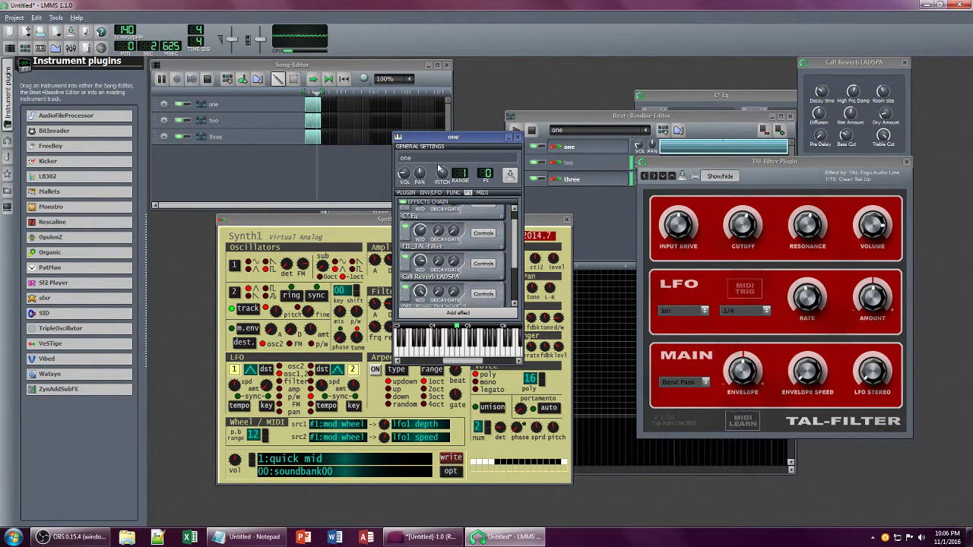
Step: Set Calf Reverb's Dry Amount to 1.1125 and readjust the wet/dry level of the TAL-Filter preceding it
click(884, 113)
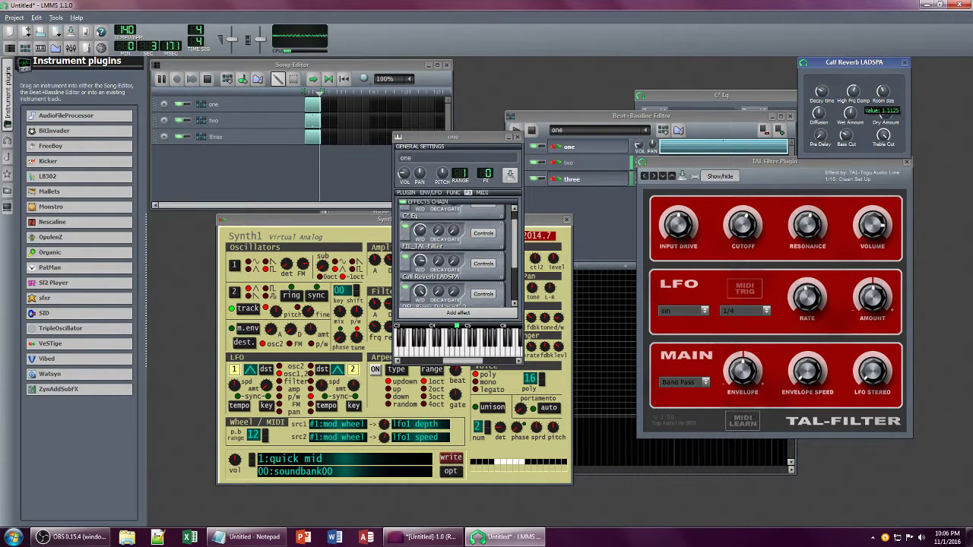
drag(421, 232, 419, 233)
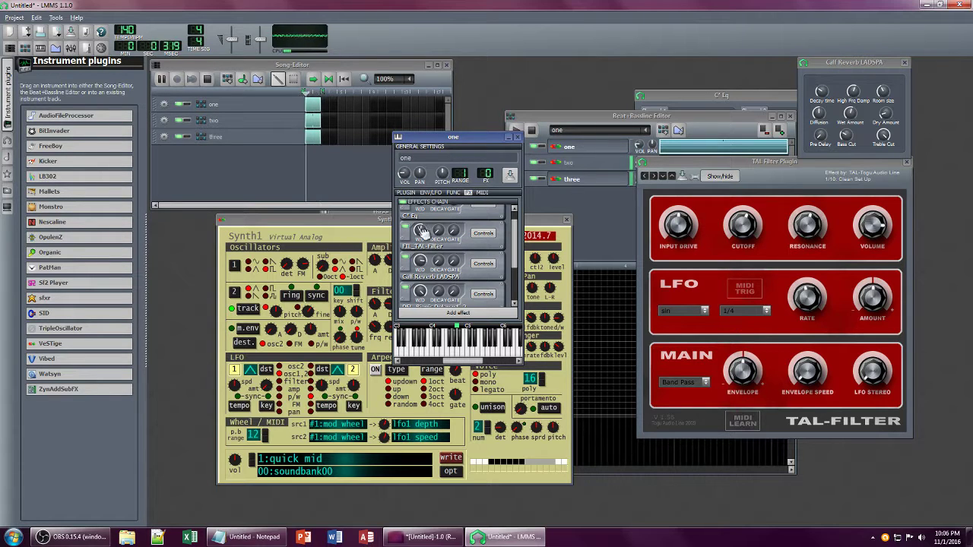
Step: Adjust instrument one's volume and remove the TAL-Filter that precedes Calf Reverb from its effects chain
drag(404, 174, 404, 176)
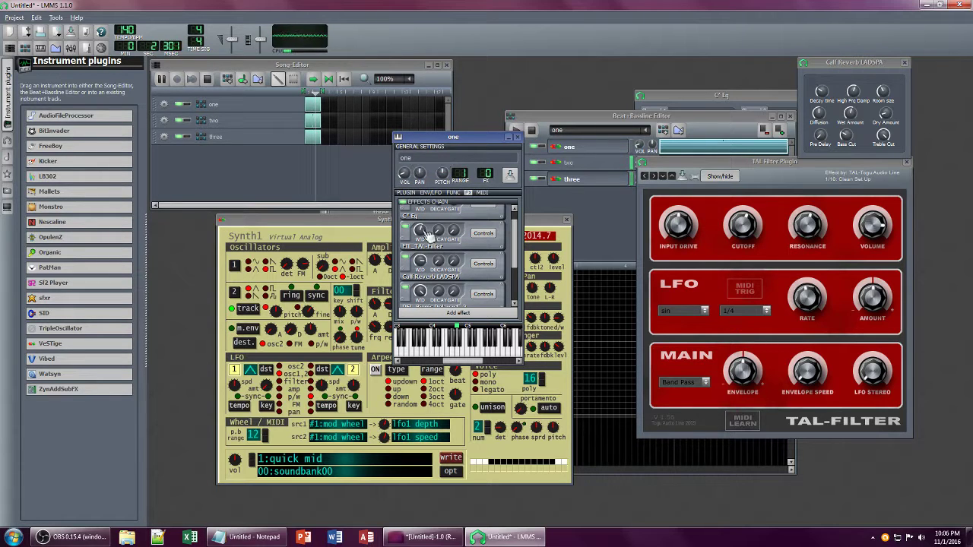
drag(422, 231, 423, 233)
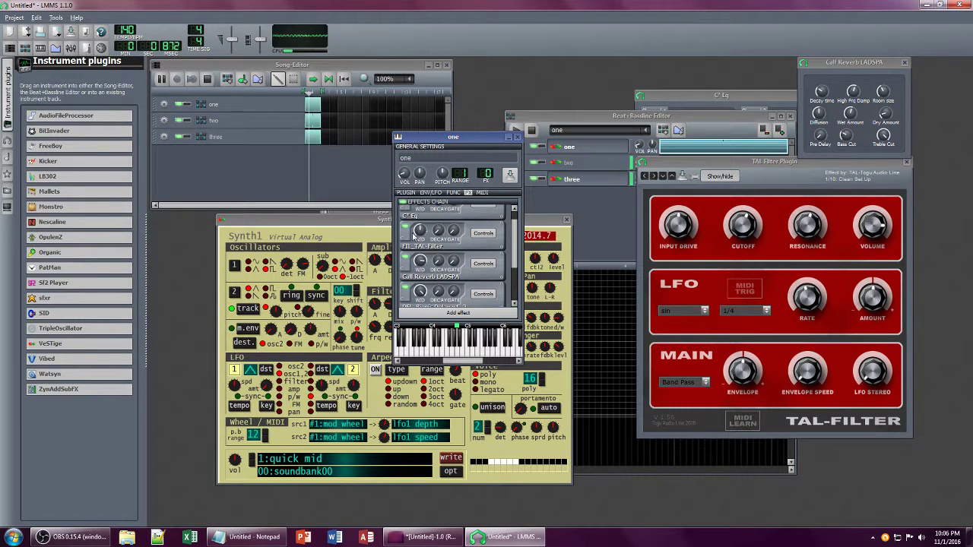
right_click(475, 242)
click(510, 266)
scroll(513, 260, up, 1)
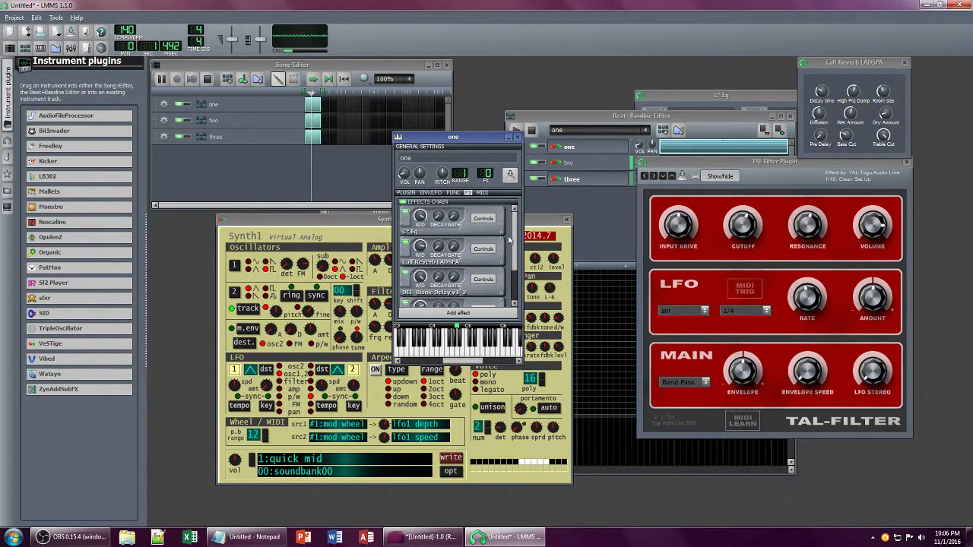
Step: Open the controls of instrument one's C* Eq and readjust the resonance of the remaining TAL-Filter
click(482, 219)
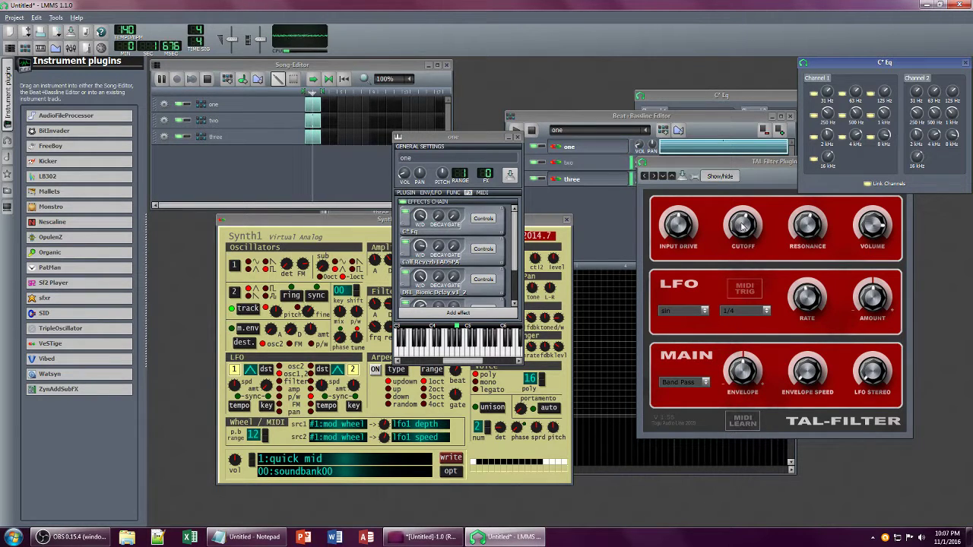
drag(799, 220, 809, 277)
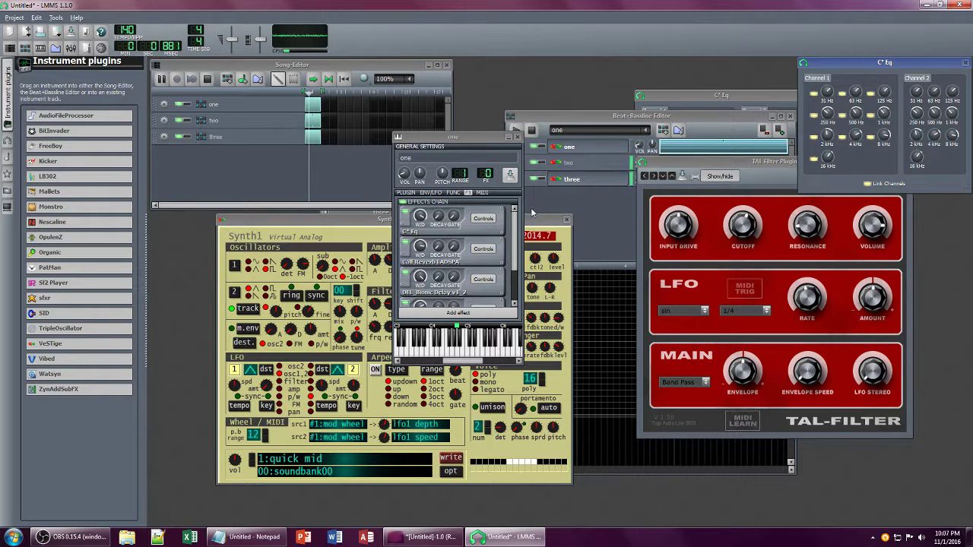
Step: Open instrument one's pattern in the Piano-Roll and delete the F5 note from the chord
double_click(690, 149)
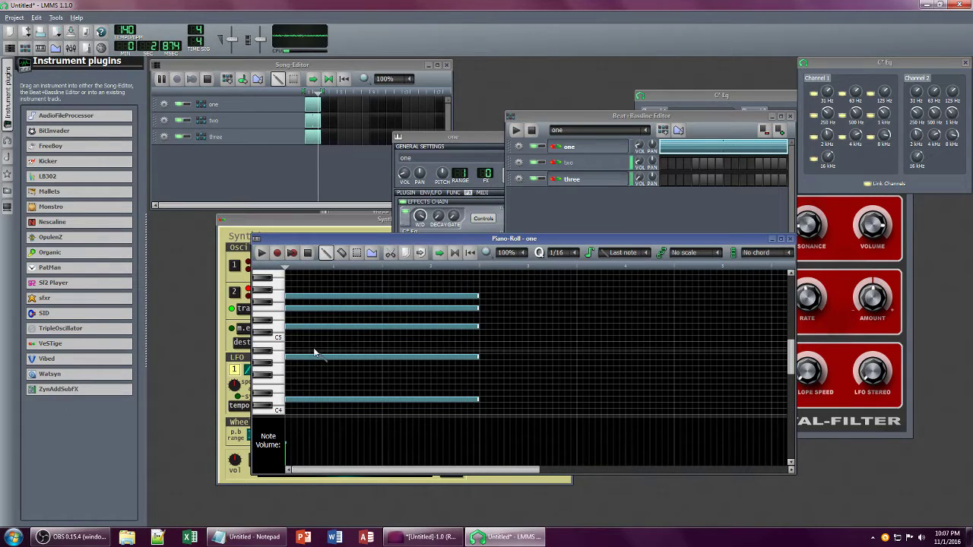
right_click(306, 309)
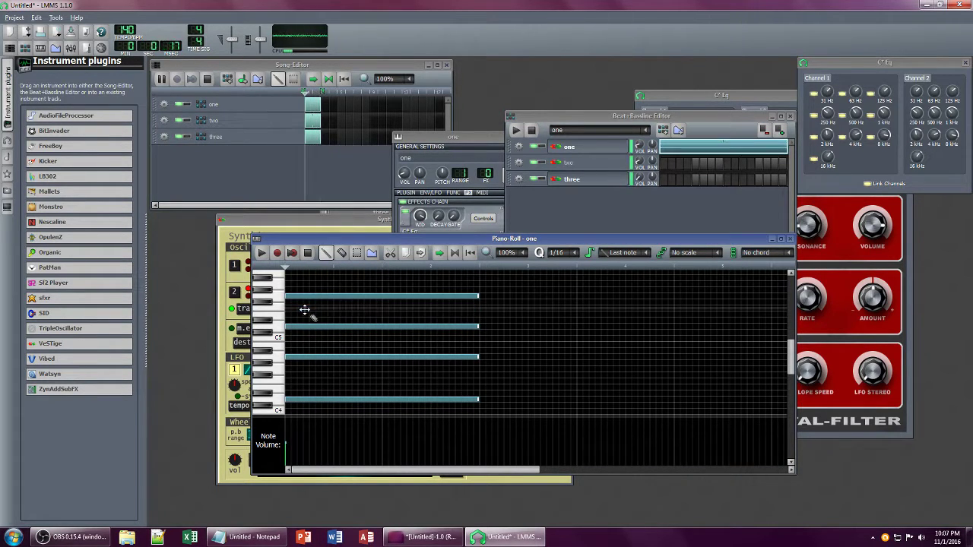
click(299, 358)
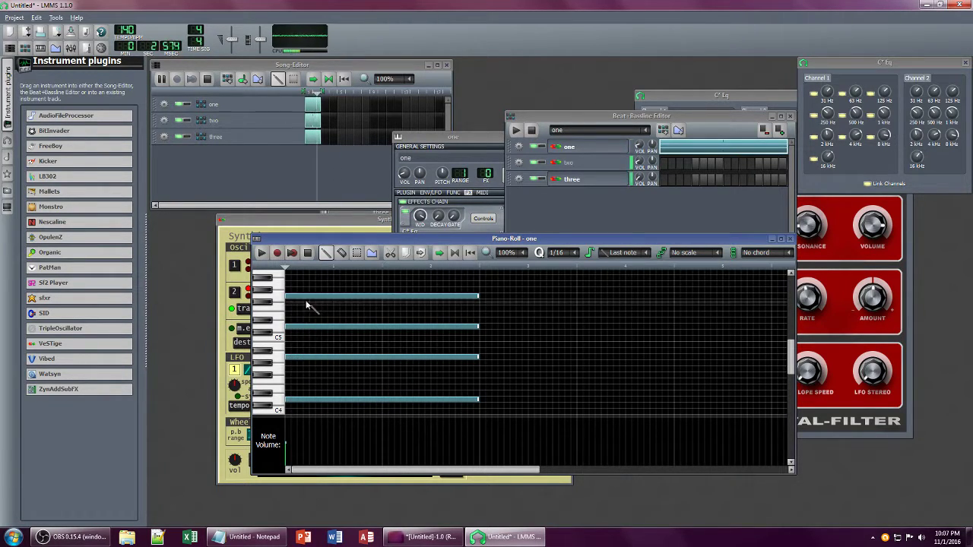
Step: Add C6 and D6 notes at the start of instrument one's pattern, matching the length of the other chord notes
scroll(304, 305, up, 1)
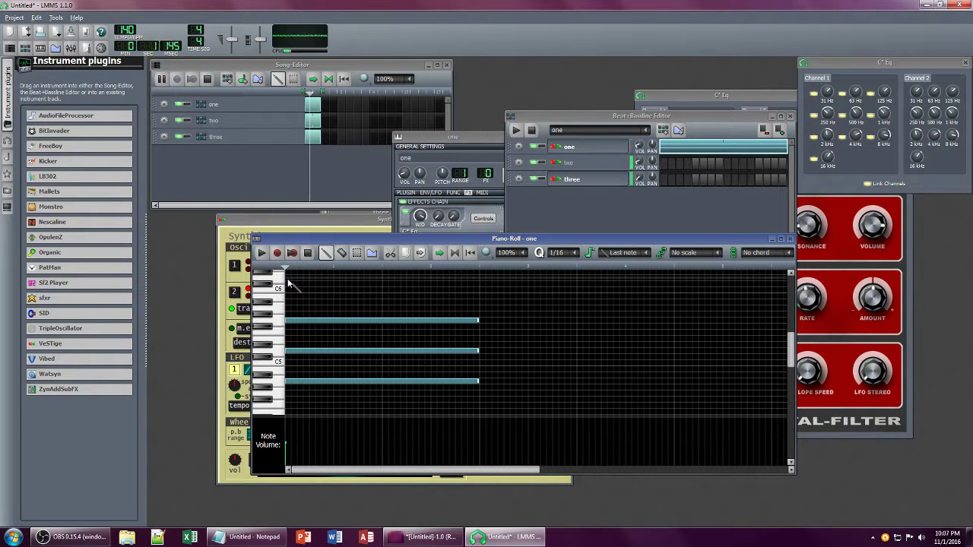
click(288, 279)
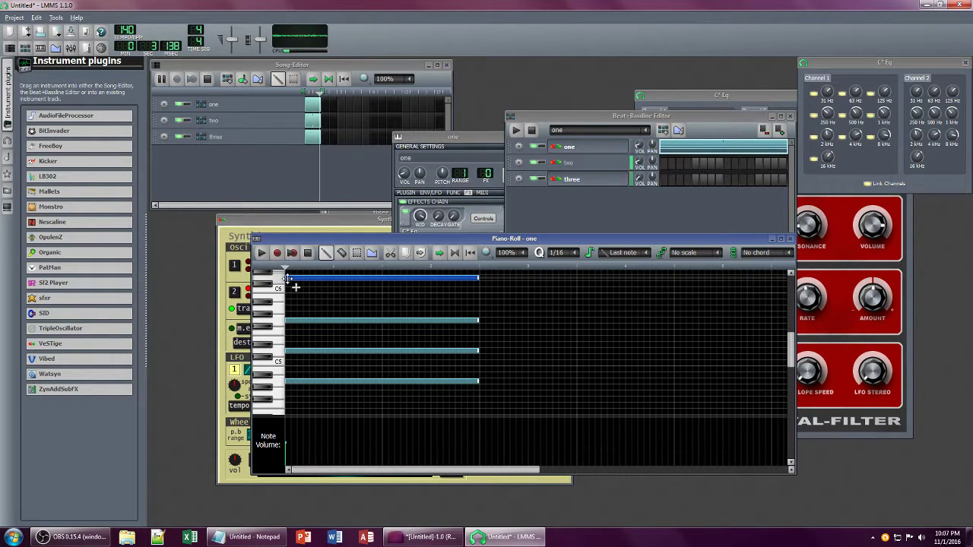
drag(288, 279, 289, 288)
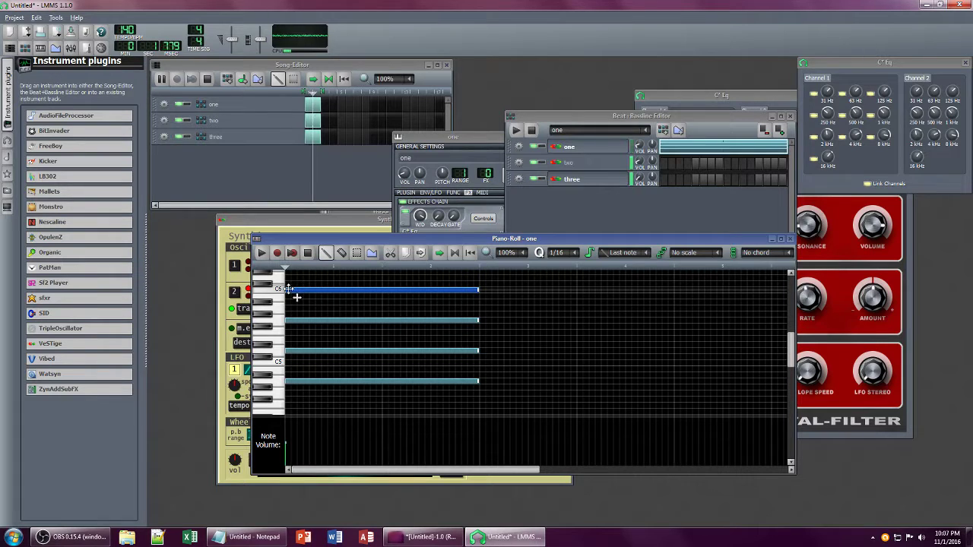
click(288, 279)
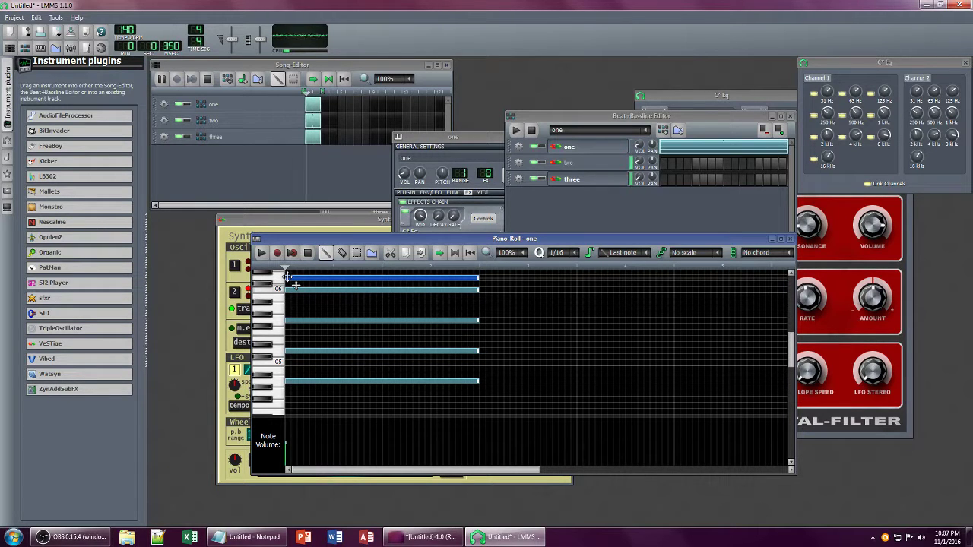
Step: Adjust the resonance and tracking of Synth1's filter and bring the TAL-Filter window back into view
click(332, 221)
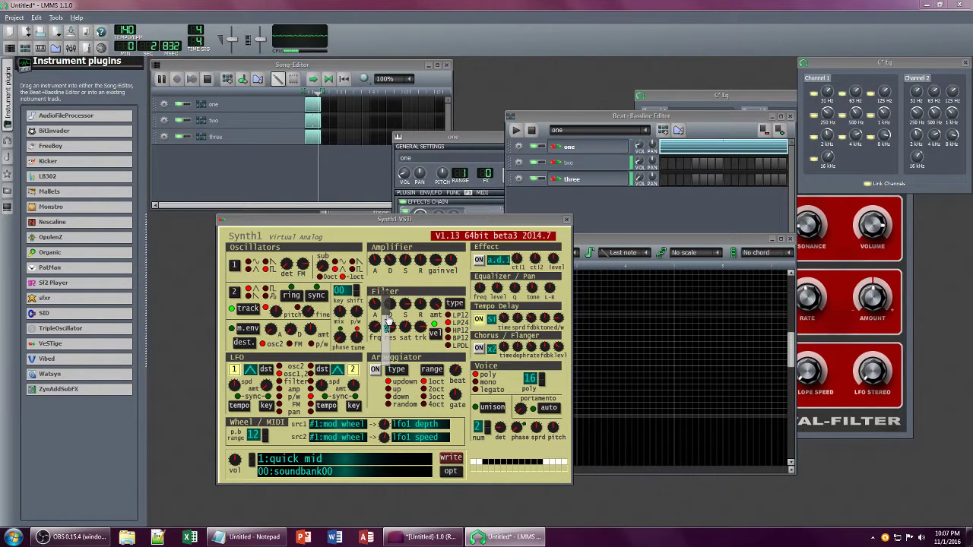
click(842, 338)
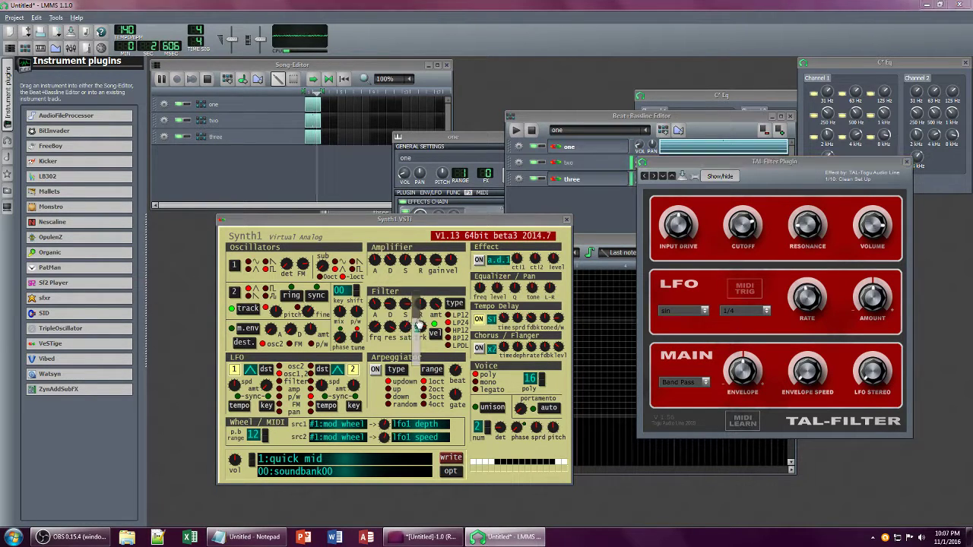
Step: Show instrument one's effects chain and close the open TAL-Filter, C* Eq and Calf Reverb control windows
click(600, 161)
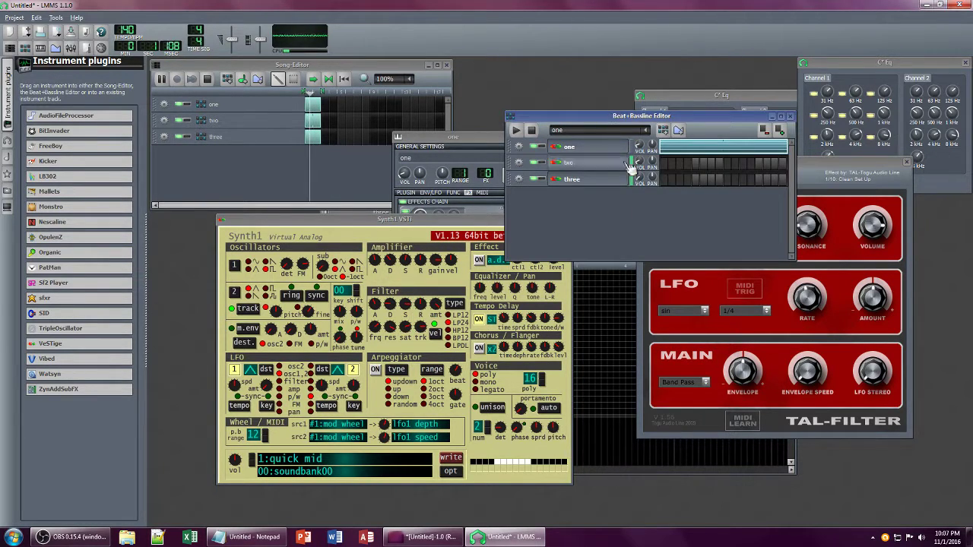
click(599, 151)
click(468, 193)
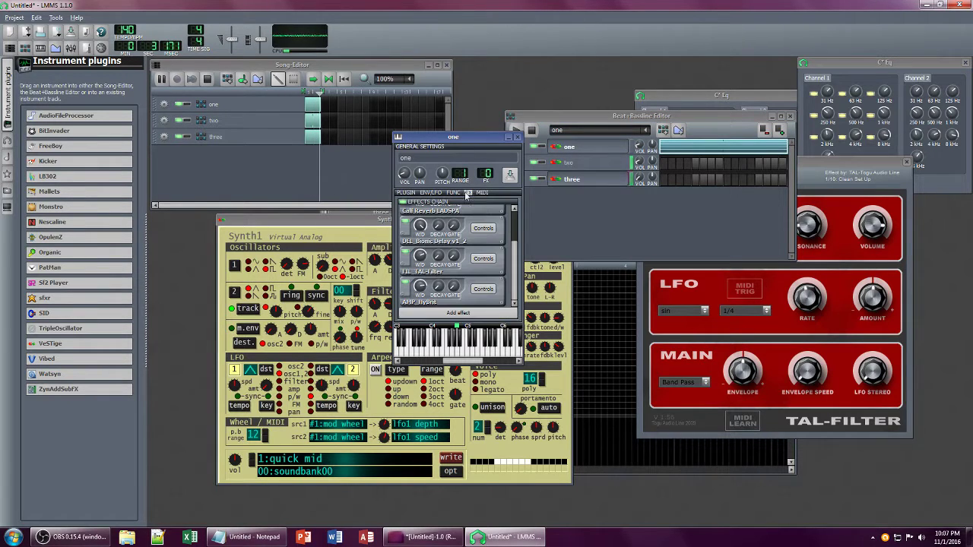
click(904, 163)
click(905, 163)
click(965, 62)
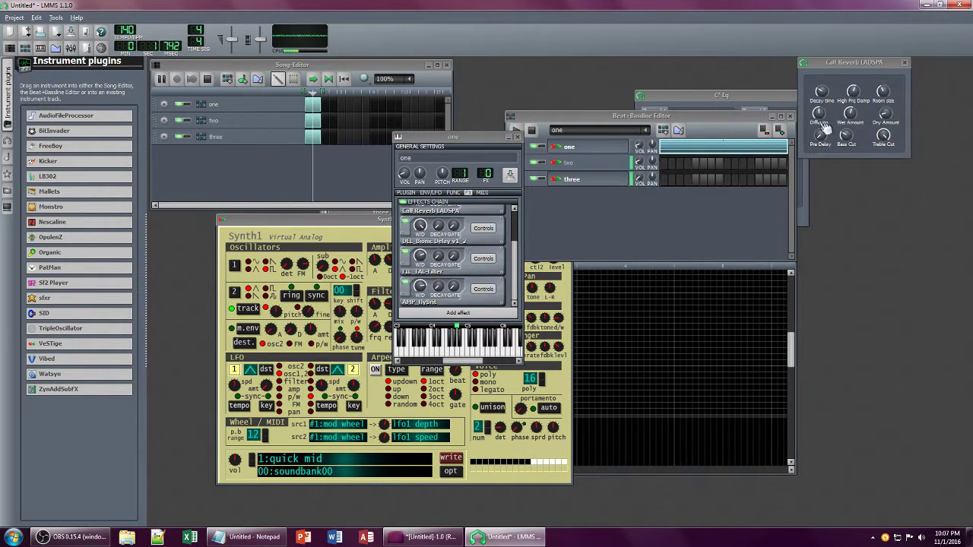
click(903, 65)
click(807, 96)
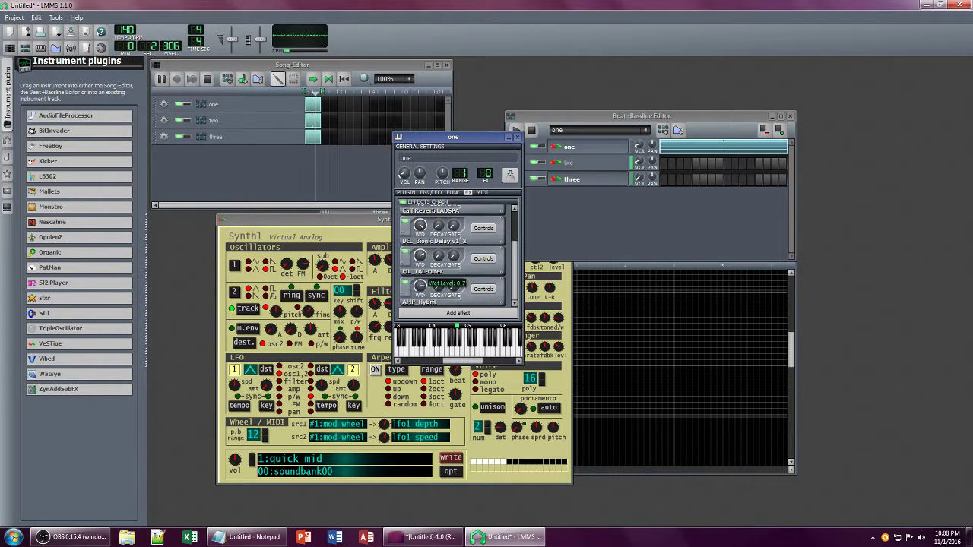
Step: Open the HyBrit effect's controls and move its window away from the song editor
click(491, 290)
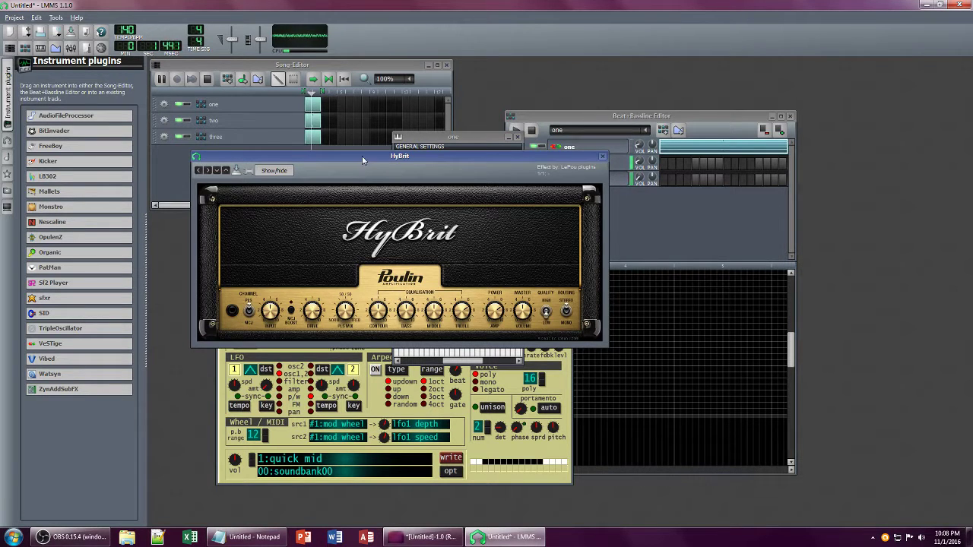
drag(361, 156, 557, 211)
Step: Switch to Notepad, replace its text with "hell yeah..." and return to LMMS
click(255, 537)
key(ctrl+a)
text(he)
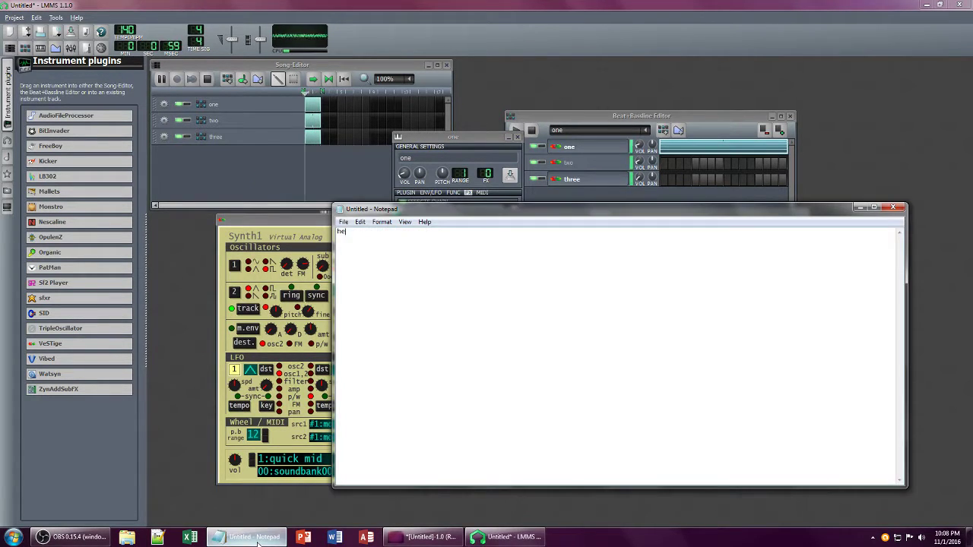
text(ll yeah)
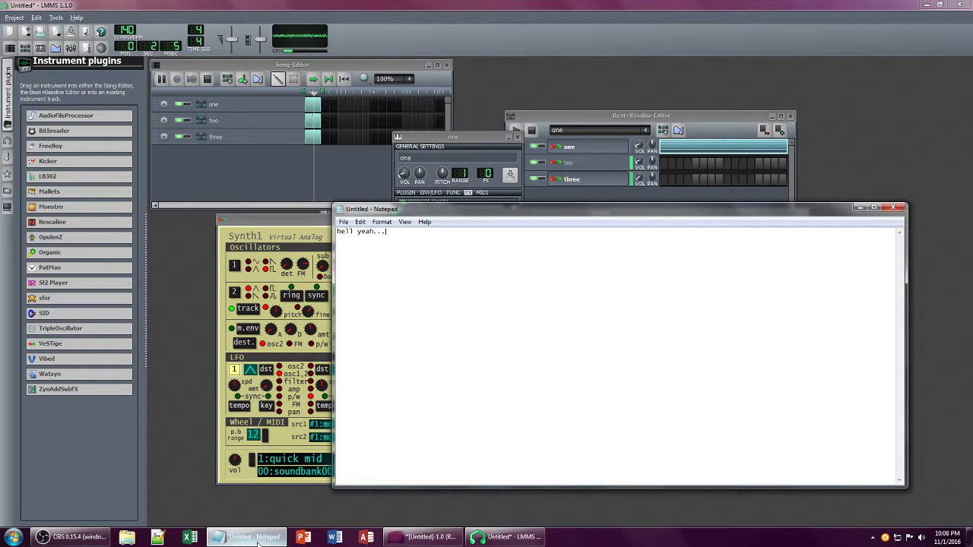
text(...)
click(255, 537)
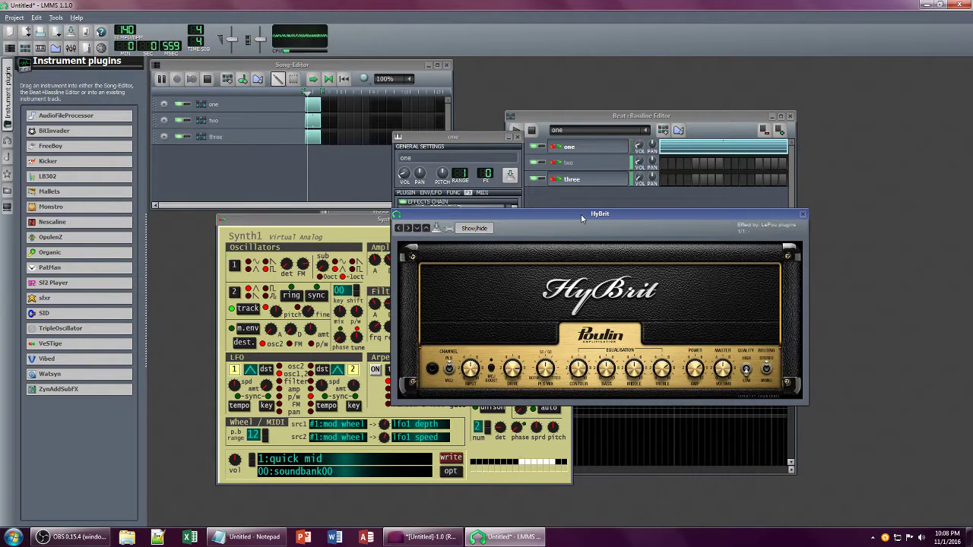
Step: Move the HyBrit window aside and readjust the TAL-Filter's wet/dry level and instrument one's volume
drag(581, 219, 639, 232)
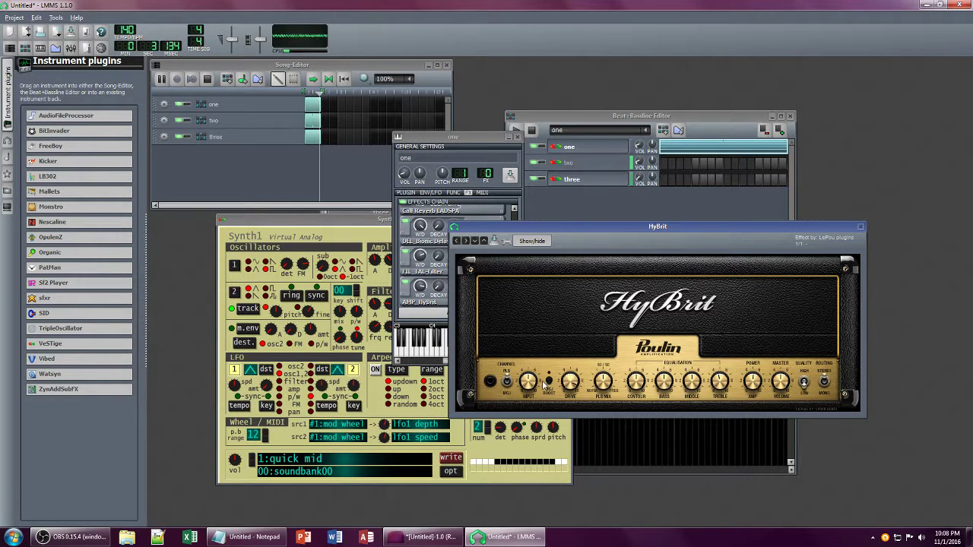
click(449, 140)
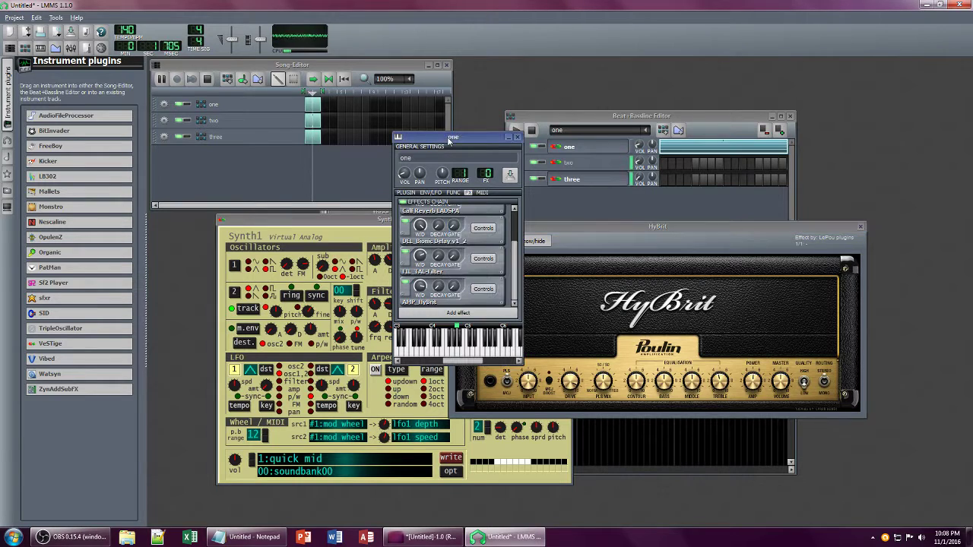
click(460, 312)
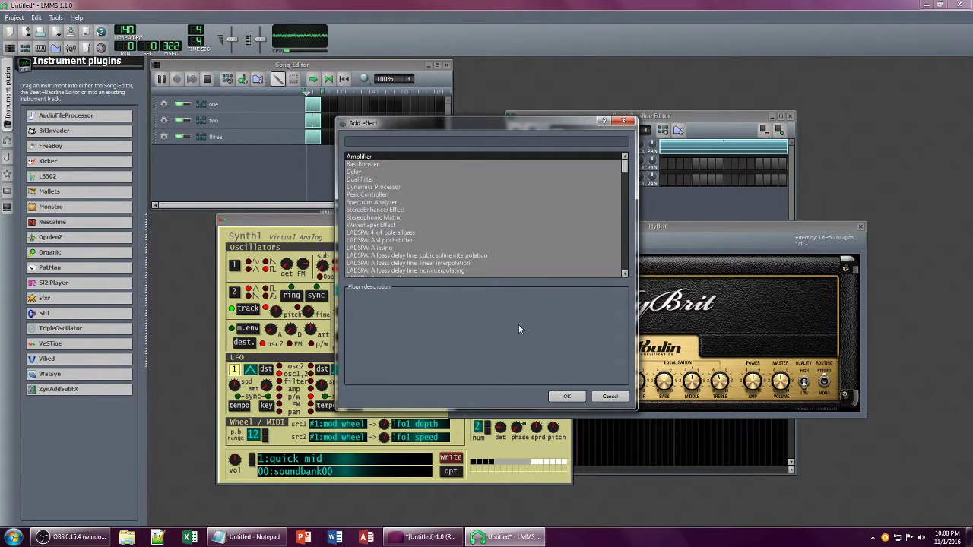
key(Escape)
click(422, 258)
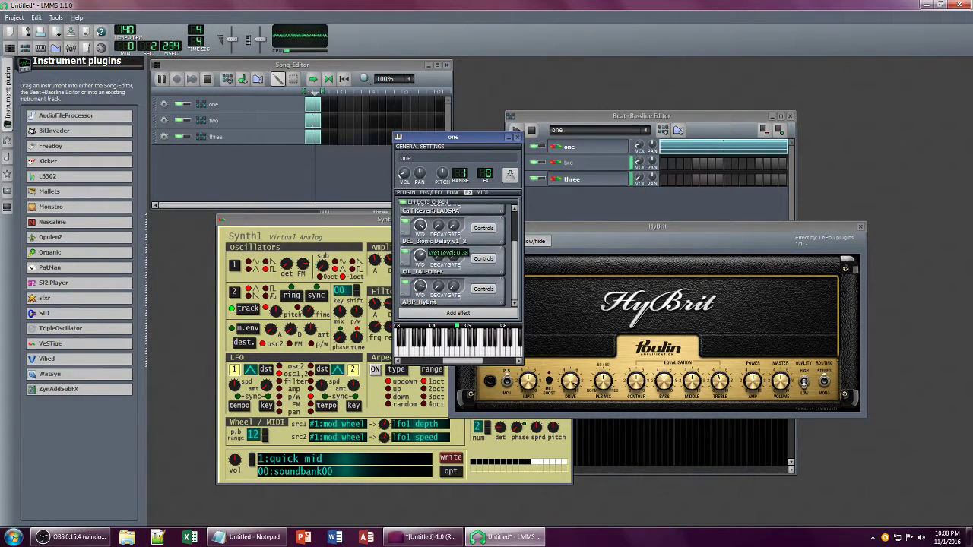
drag(423, 258, 422, 260)
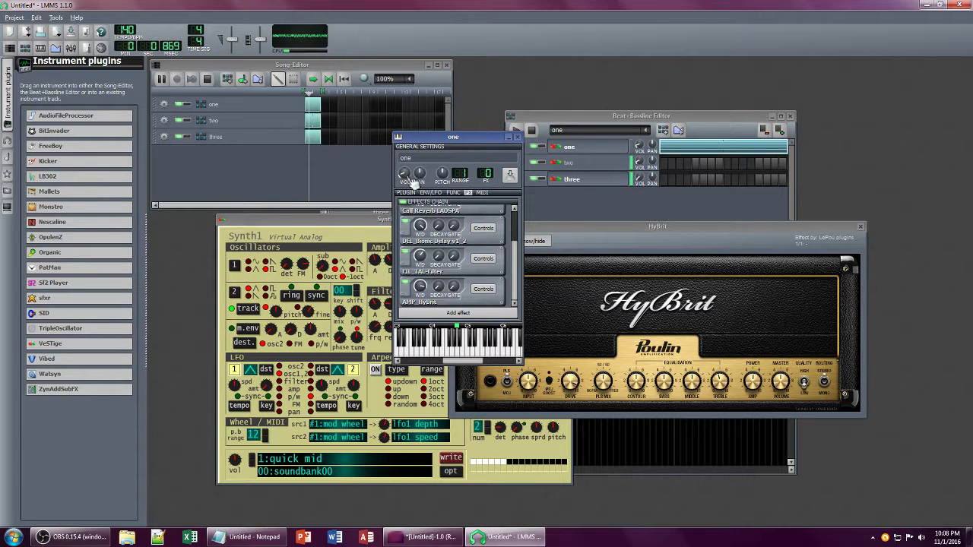
drag(407, 175, 407, 174)
Step: Add the LADSPA C* Eq - 10-band equalizer to instrument one and adjust its 500 Hz and 1, 2, 8 and 16 kHz bands
click(440, 314)
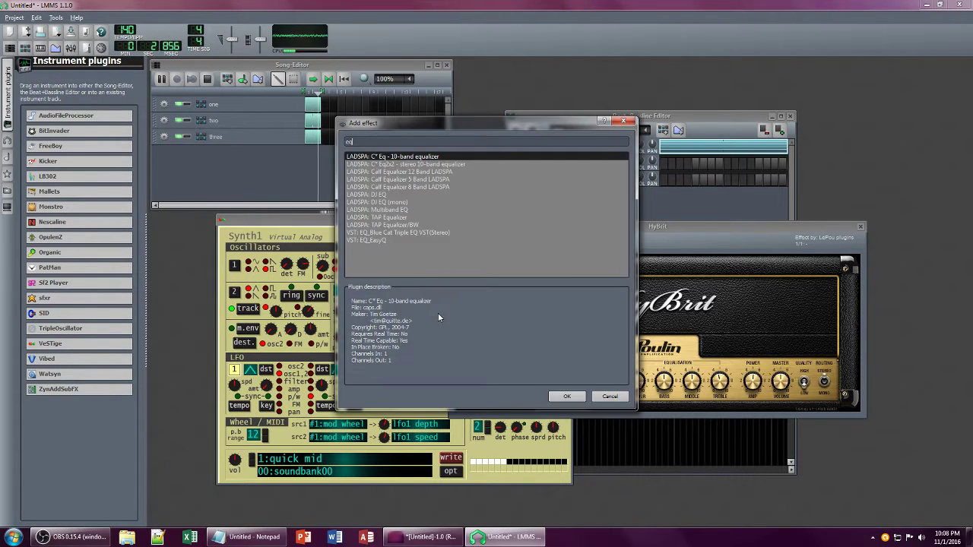
click(571, 396)
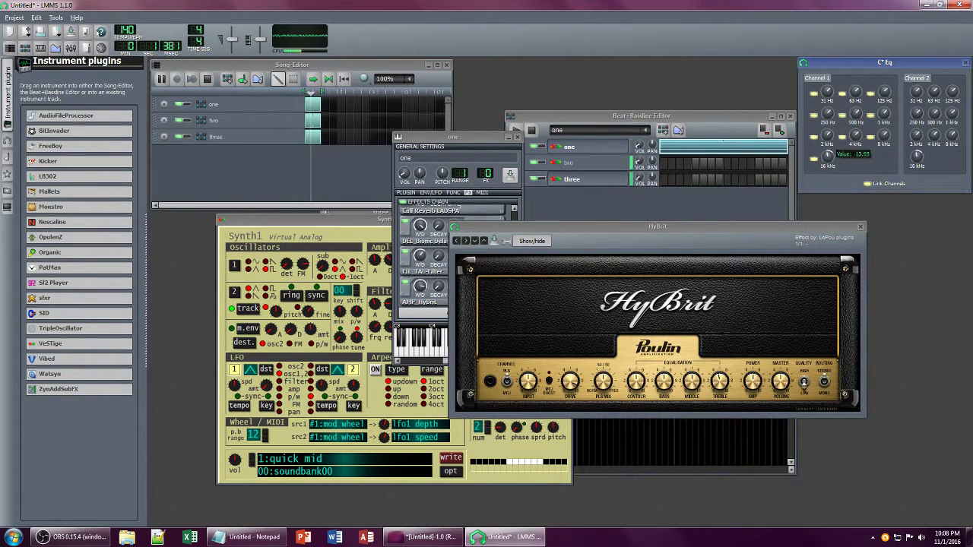
mouse_move(885, 134)
drag(884, 135, 856, 126)
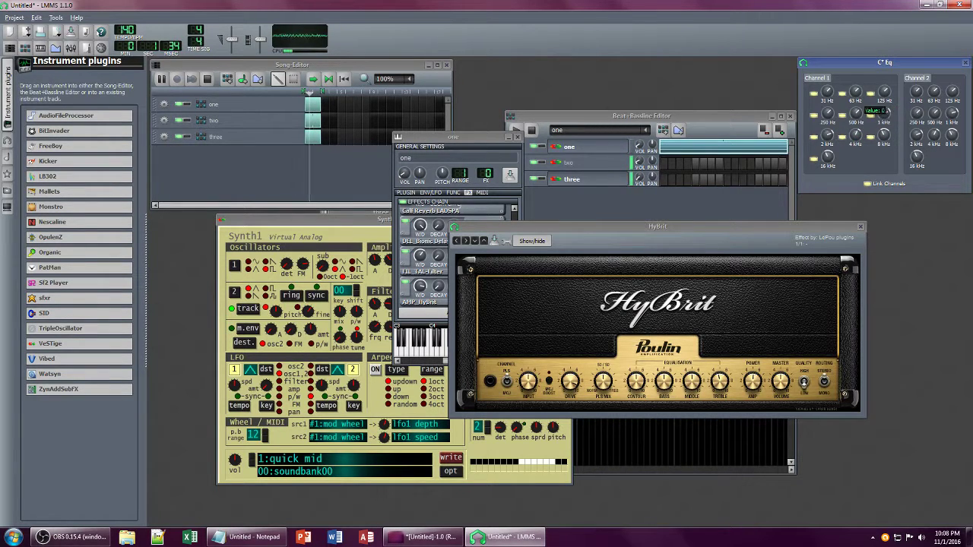
drag(856, 114, 856, 114)
drag(884, 114, 884, 112)
drag(831, 136, 831, 133)
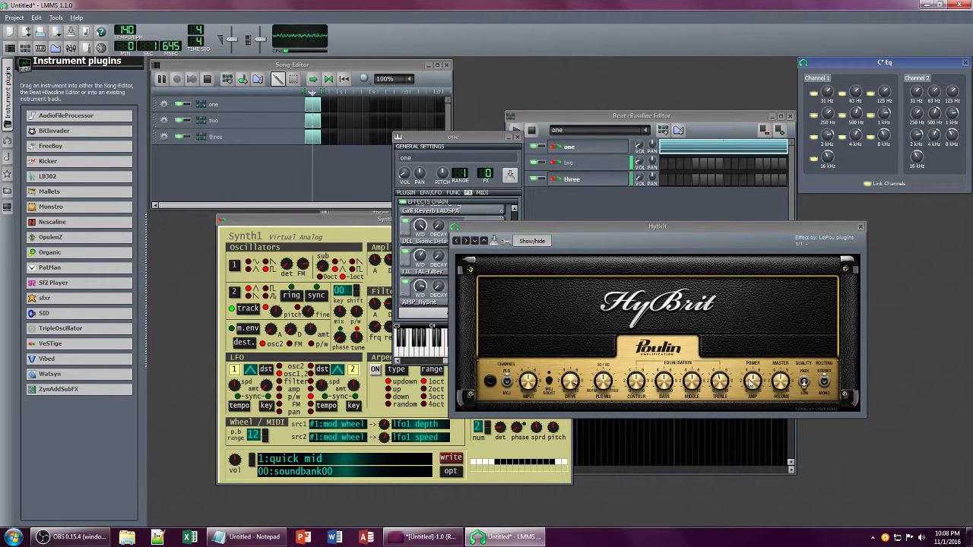
Step: Raise instrument one's volume to about 36%
click(400, 263)
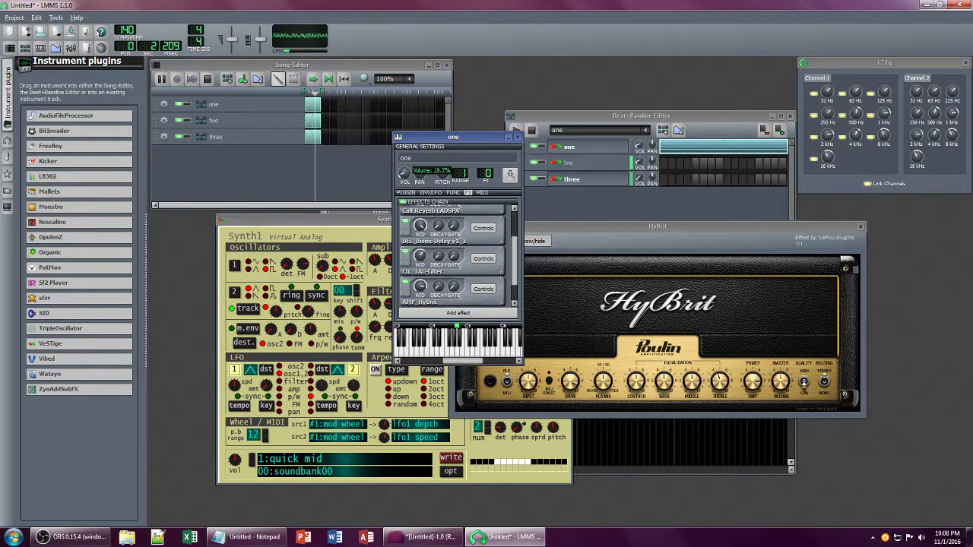
drag(404, 174, 404, 172)
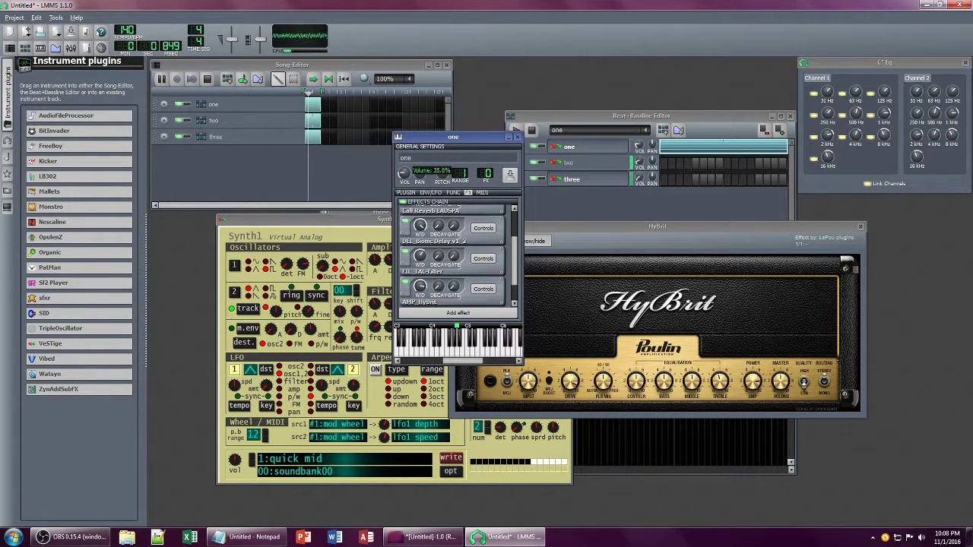
Step: Bring Synth1 to the front and readjust its filter's saturation and resonance
click(372, 220)
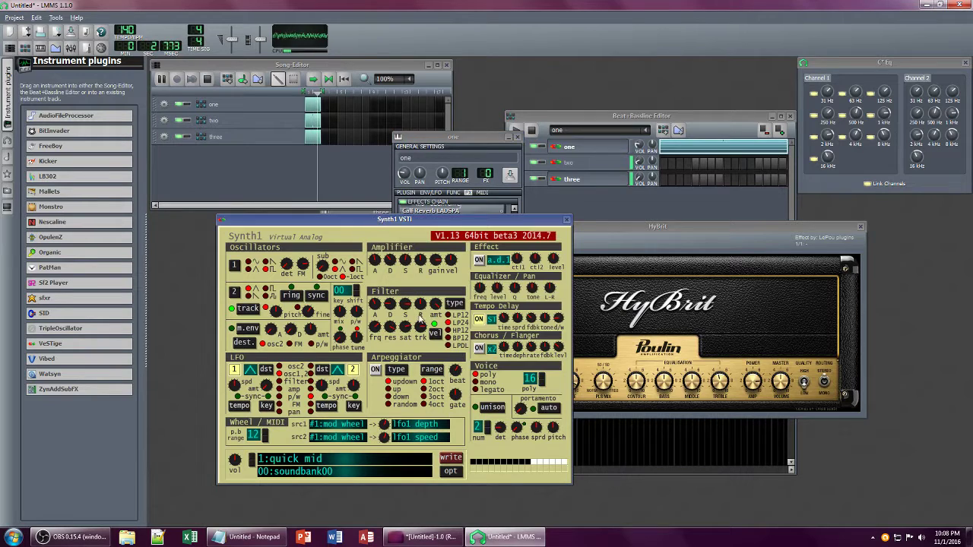
drag(406, 335, 423, 296)
drag(406, 329, 420, 313)
drag(374, 334, 394, 322)
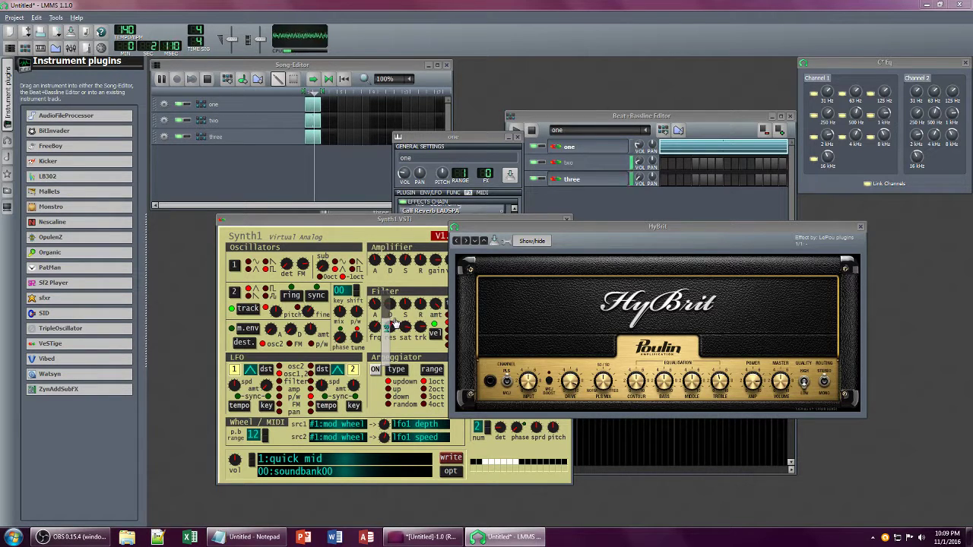
Step: Readjust the 8 kHz band of instrument one's C* Eq
click(884, 135)
drag(884, 139, 884, 134)
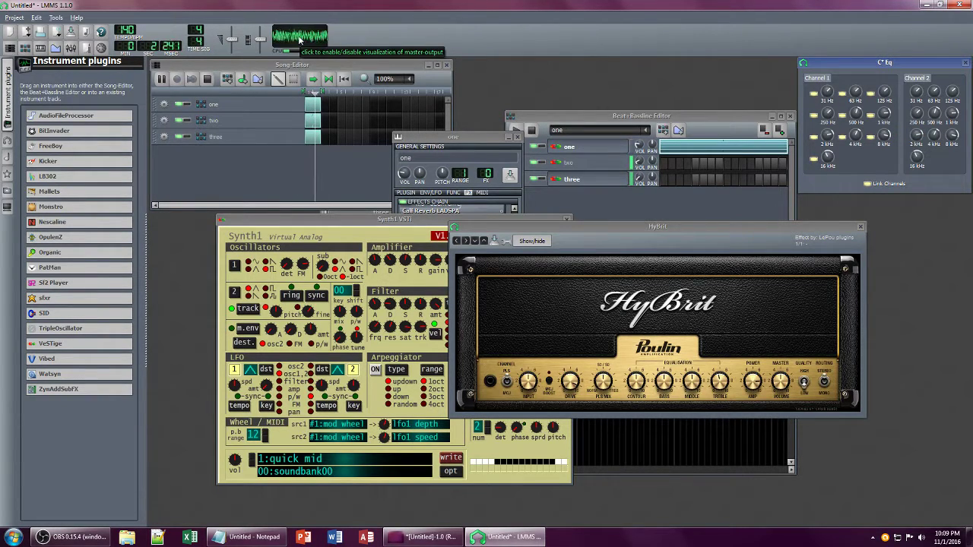
Step: Switch to Notepad, replace the note with "heh, look at that oscilloscope" and "like a cicada crying in pain :p", and minimize it
key(alt+Tab)
key(alt+Tab)
key(alt+Tab)
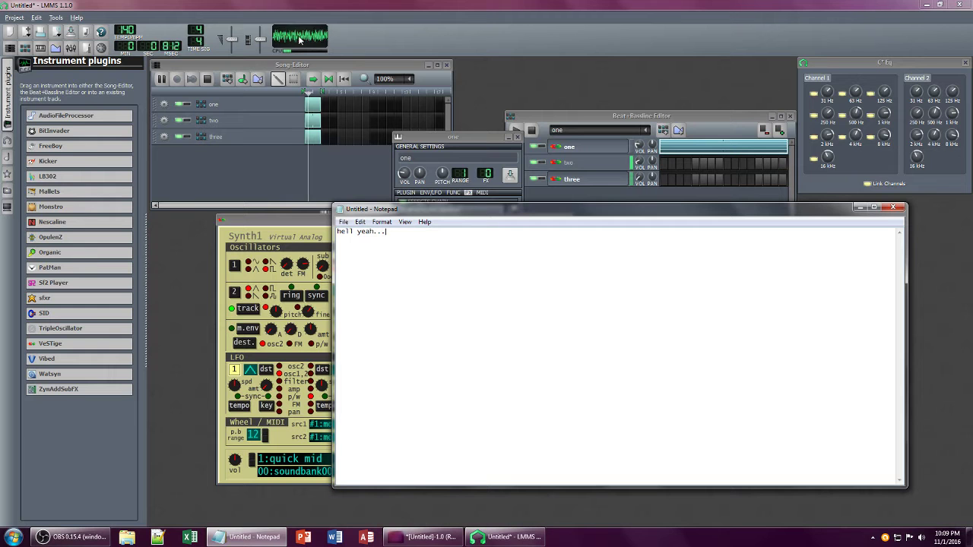
key(ctrl+a)
text(heh, look )
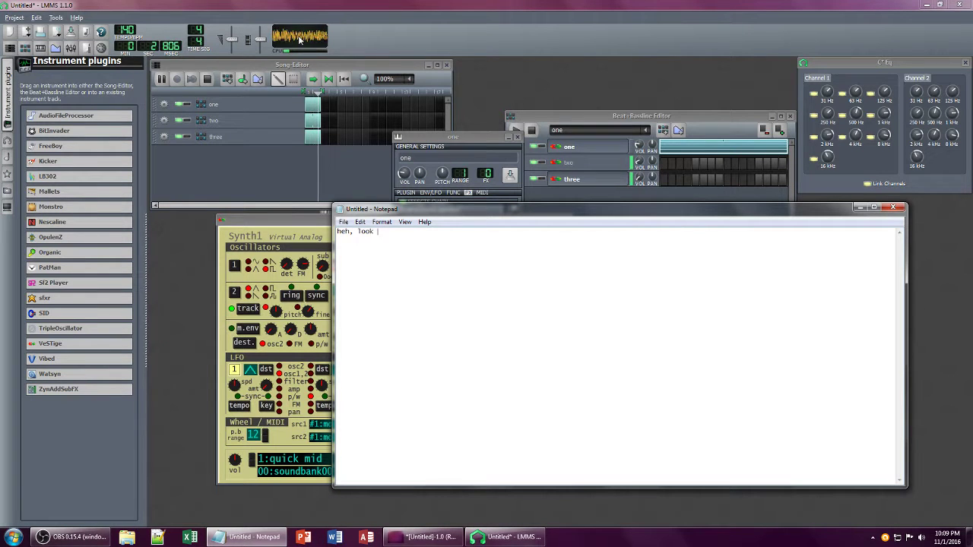
text(at that oscilloscope)
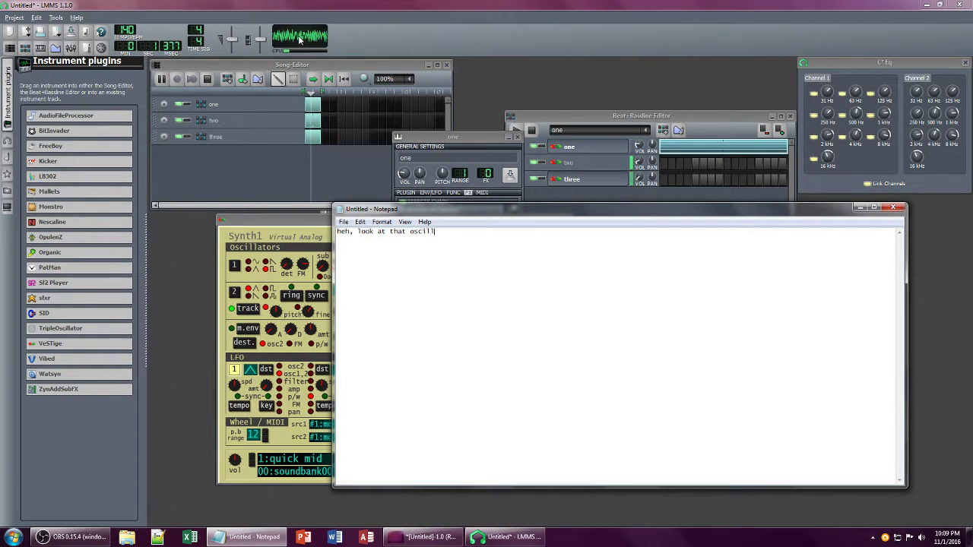
key(Return)
text(like a)
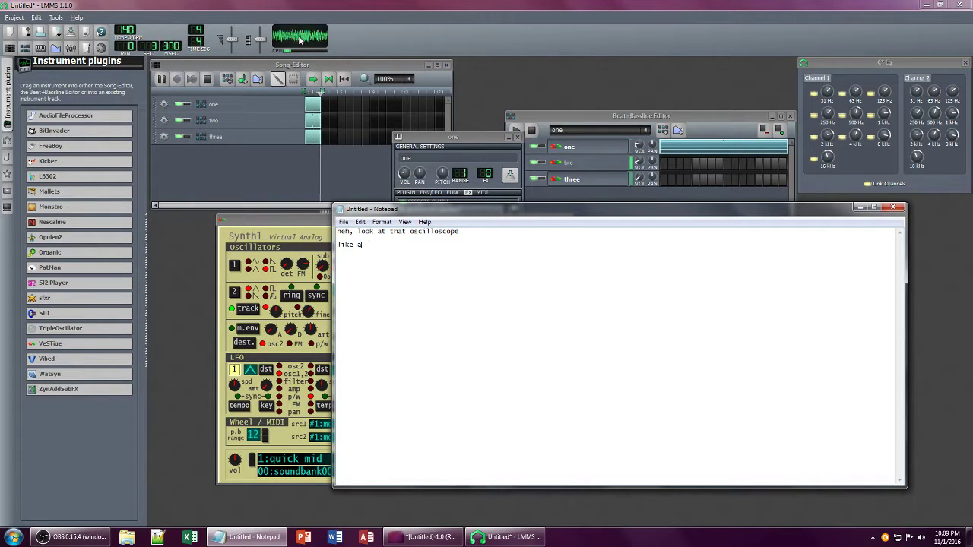
text( cicada cryi)
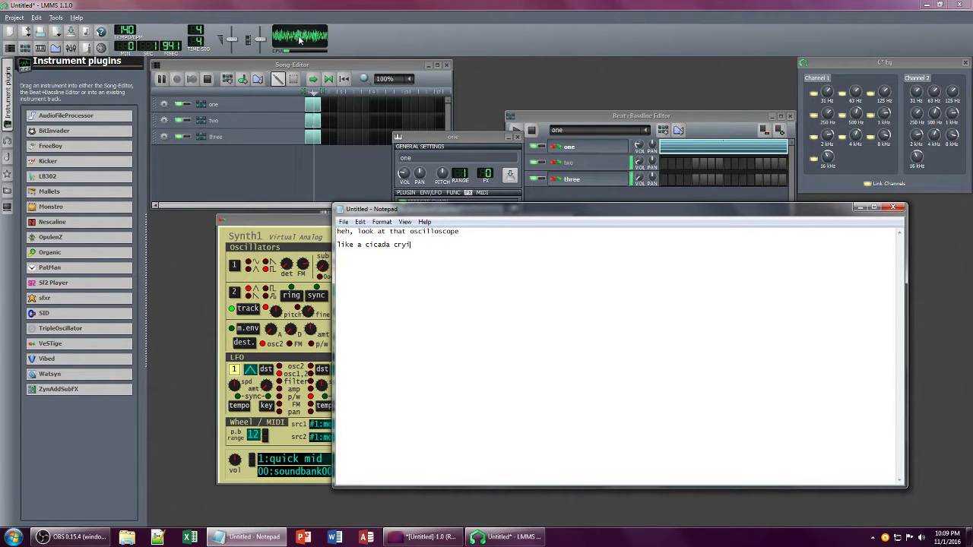
text(ng in pain :p)
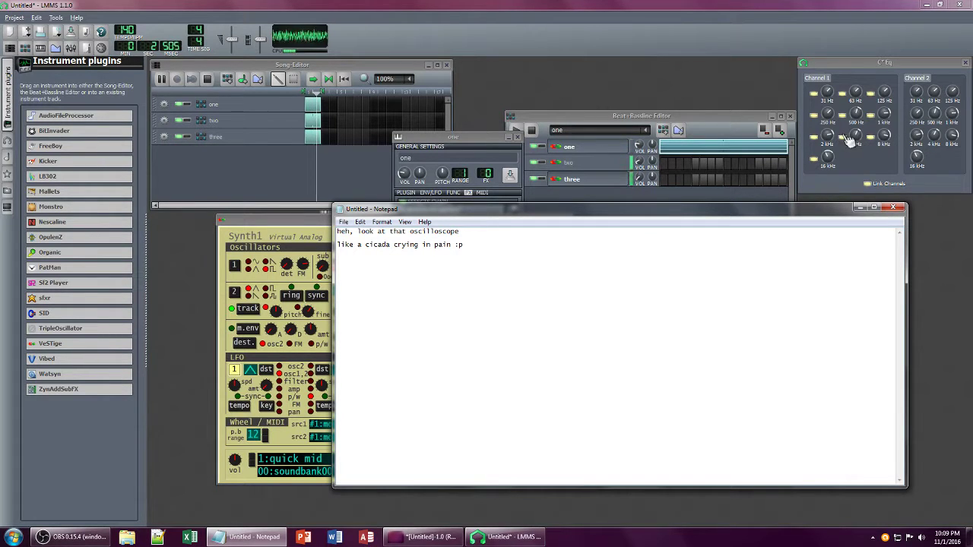
key(alt+space)
key(n)
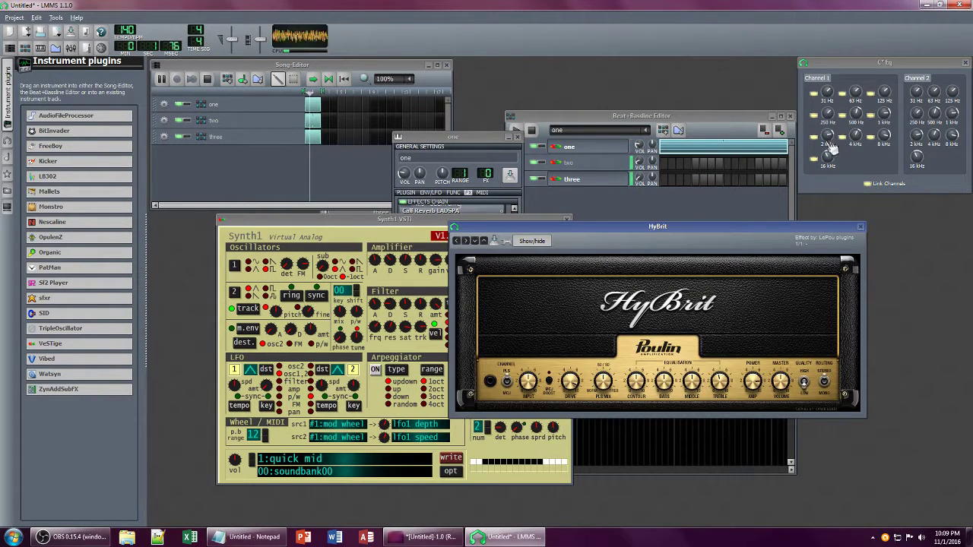
Step: Fine-tune the C* Eq's 8 kHz band and the saturation and resonance of Synth1's filter for instrument one
click(876, 131)
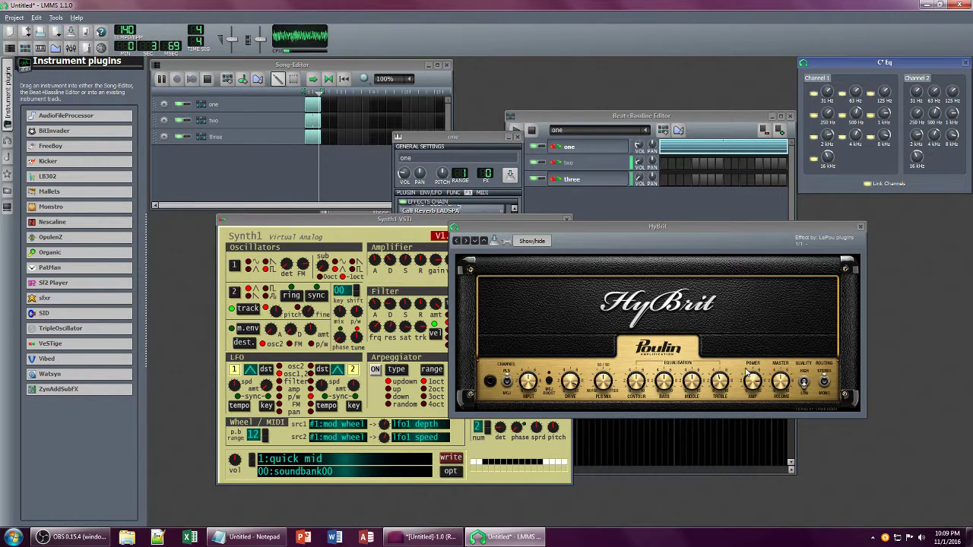
click(405, 325)
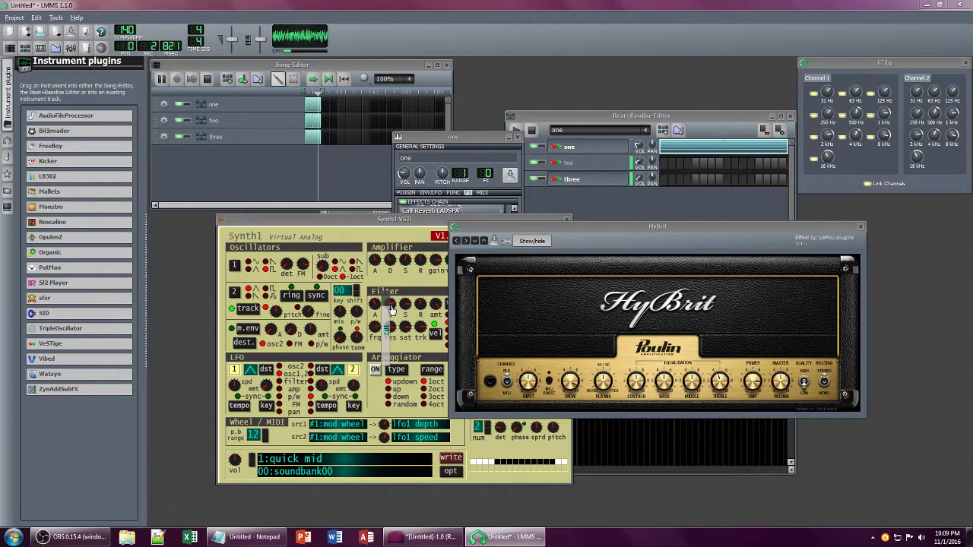
Step: Open instrument one's TAL-Filter controls and set that effect's wet level to about 0.38
click(486, 141)
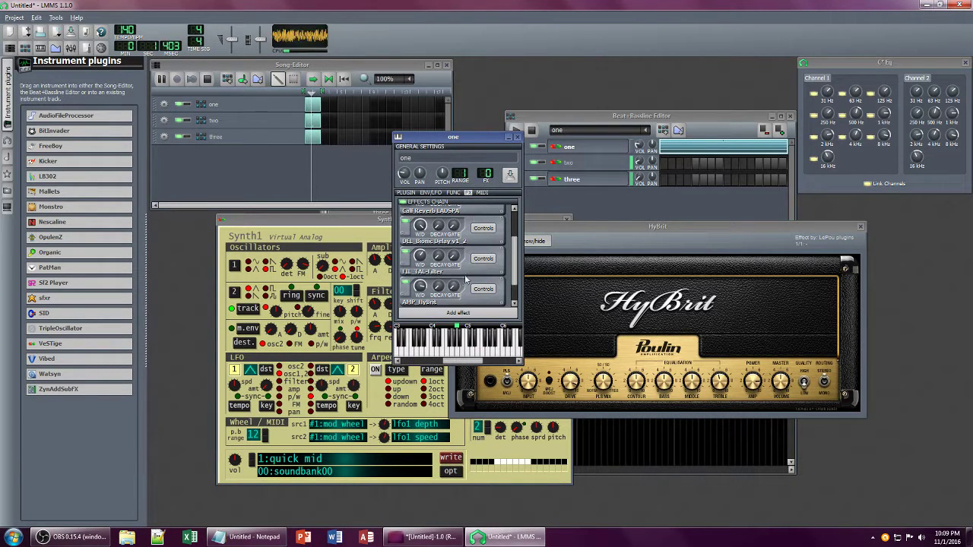
click(483, 258)
drag(801, 229, 798, 143)
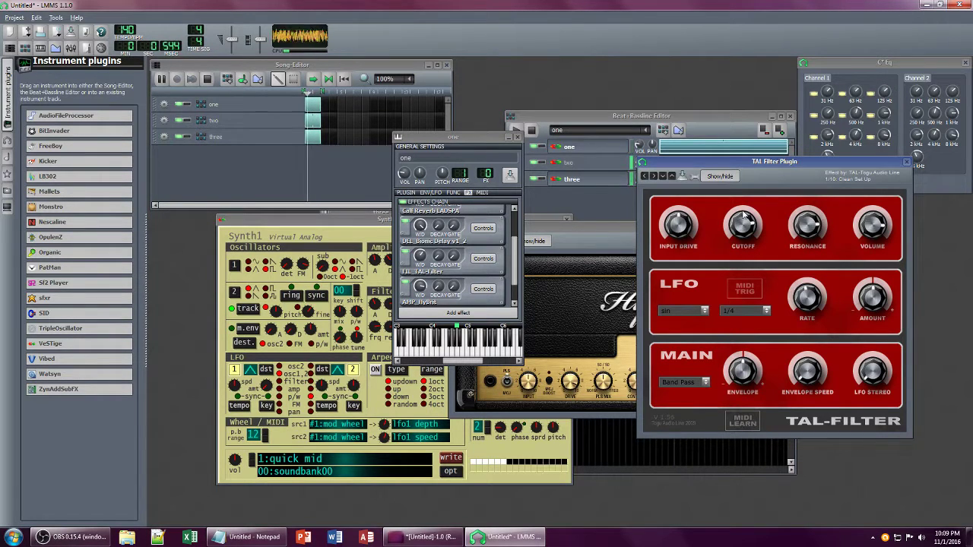
click(420, 256)
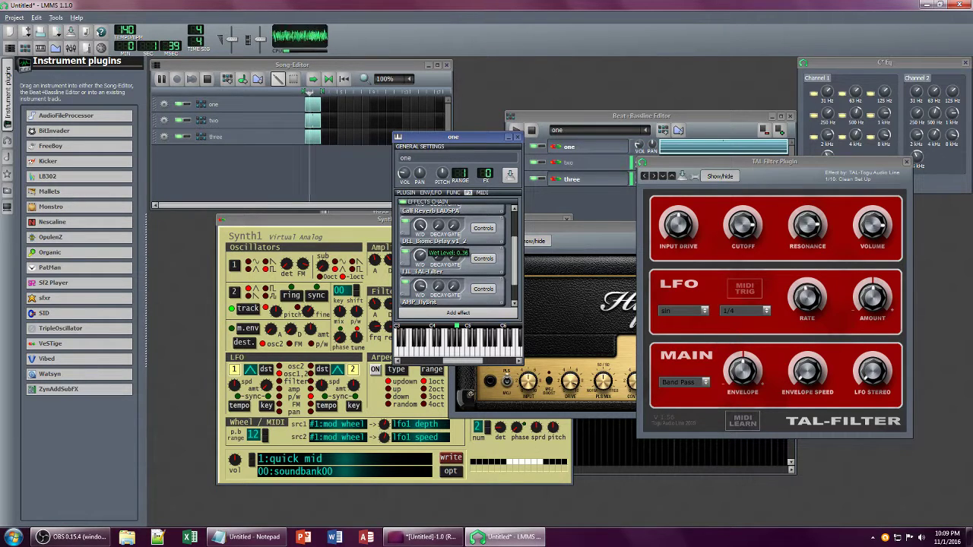
Step: Lower the wet level of instrument one's HyBrit effect to about 0
click(421, 292)
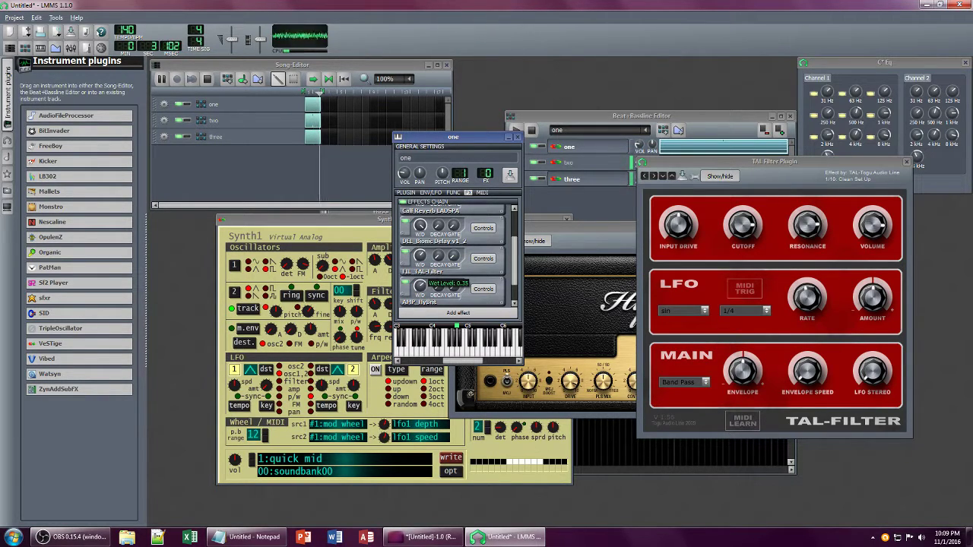
drag(420, 286, 420, 300)
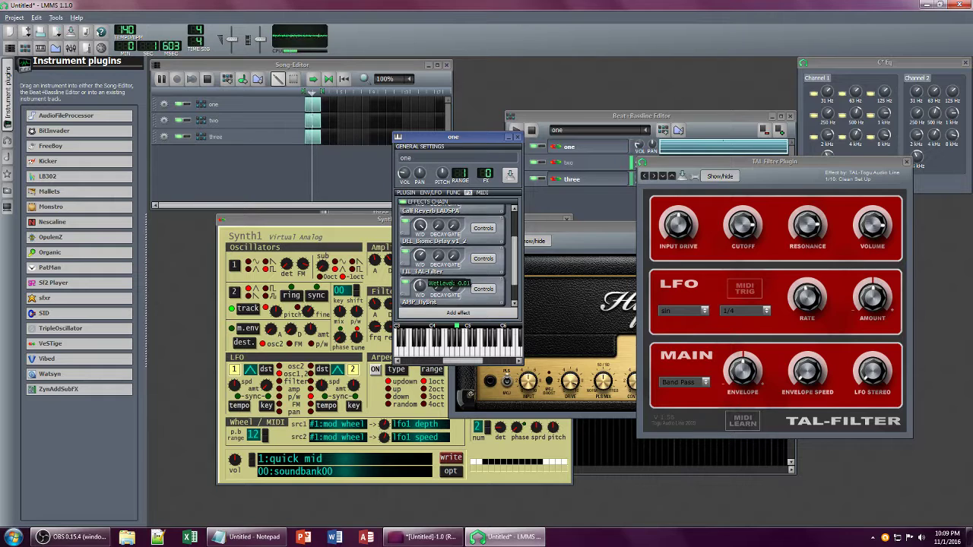
drag(421, 291, 420, 290)
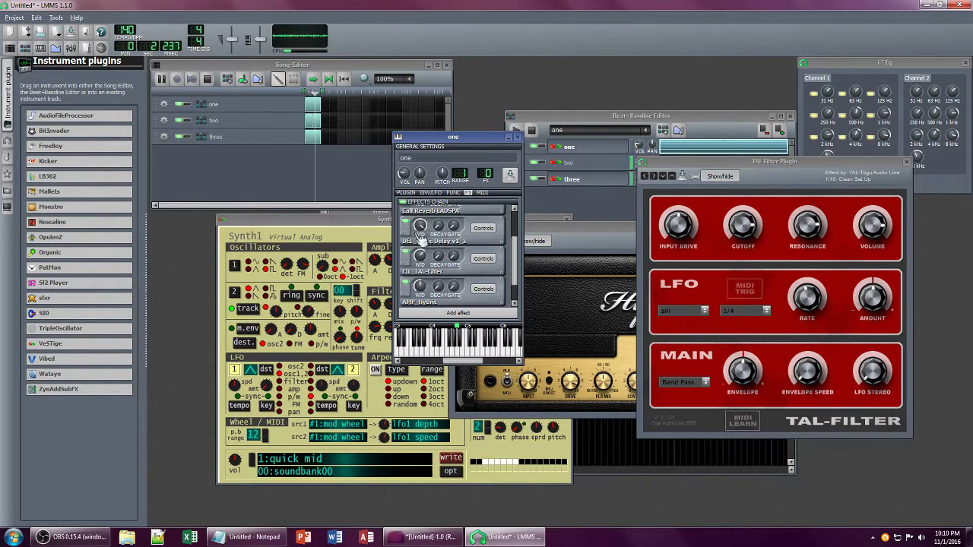
Step: Set the C* Eq's 8 kHz band to about 9.36 and readjust Synth1's amplifier release, sustain and decay
click(374, 225)
click(883, 136)
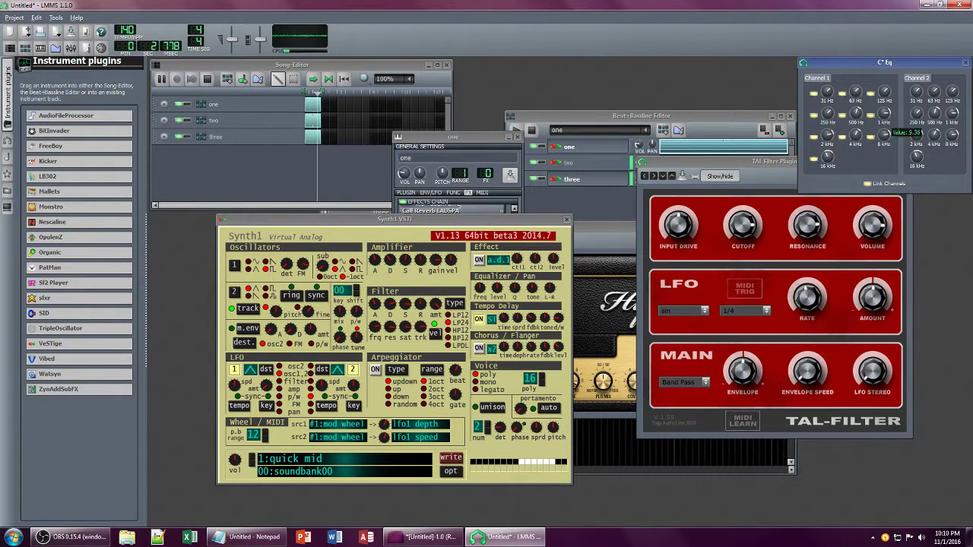
click(419, 262)
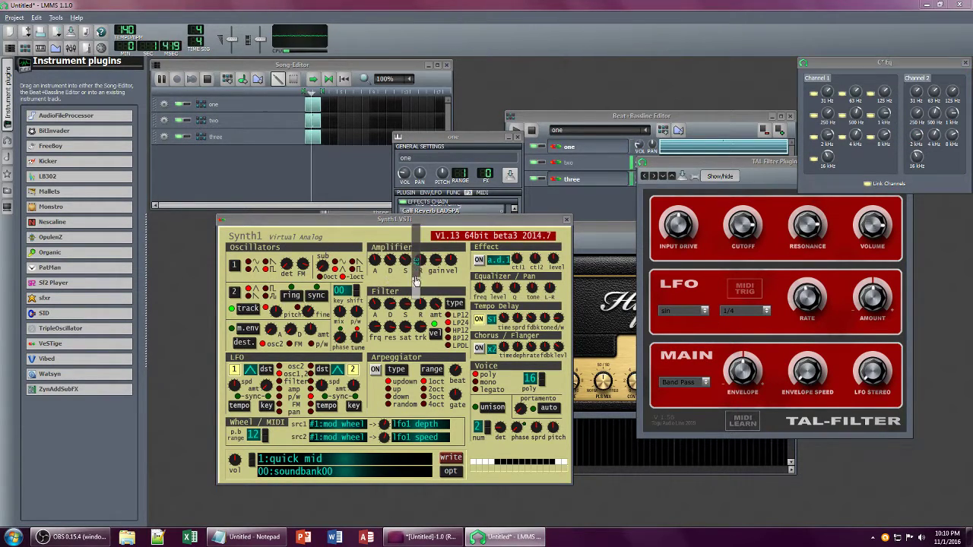
drag(405, 262, 406, 272)
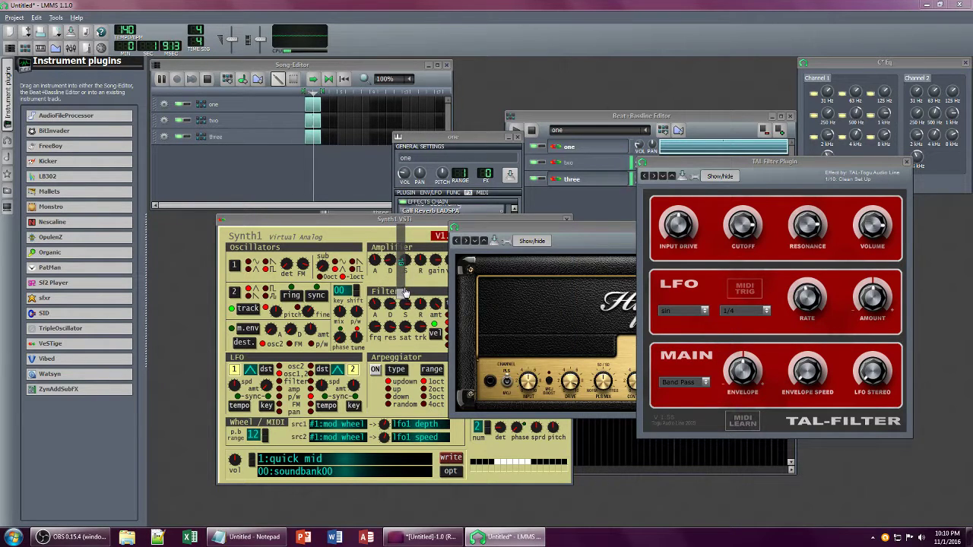
drag(390, 263, 391, 279)
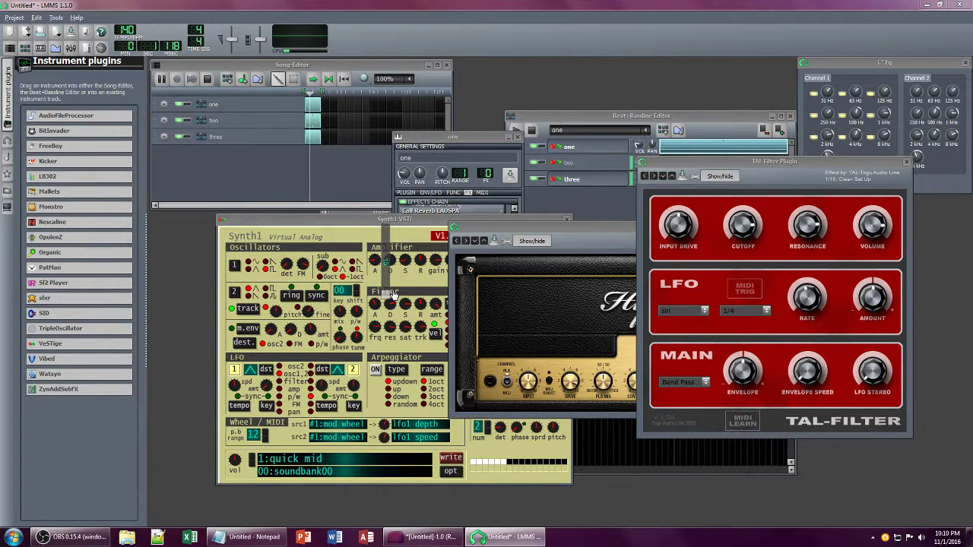
Step: Switch the Beat+Bassline Editor to pattern two and open instrument two's notes and its Synth1 window
click(608, 120)
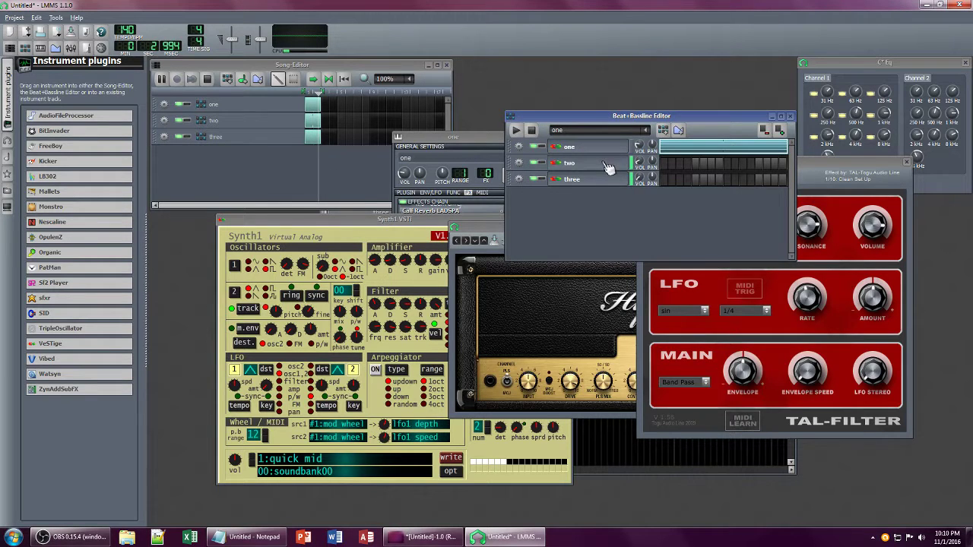
click(608, 162)
click(600, 164)
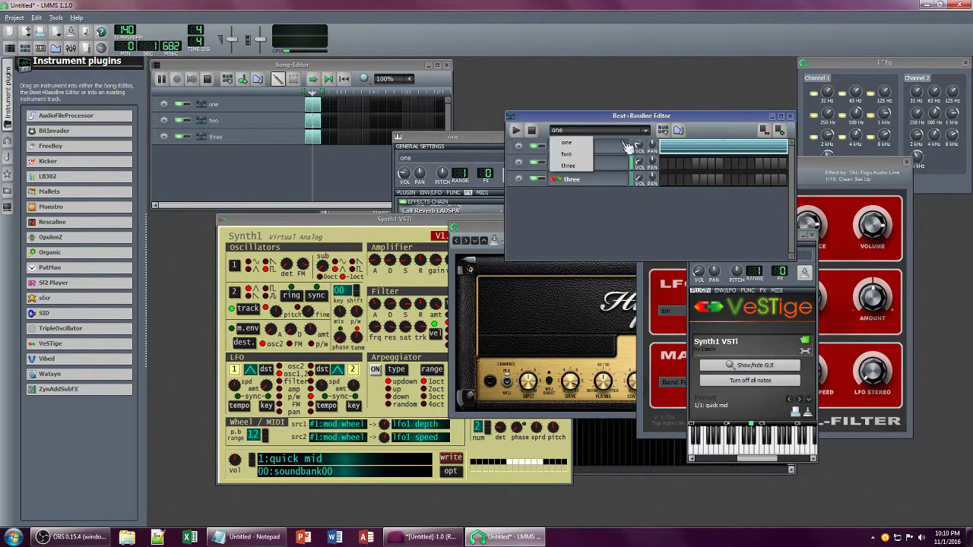
click(600, 169)
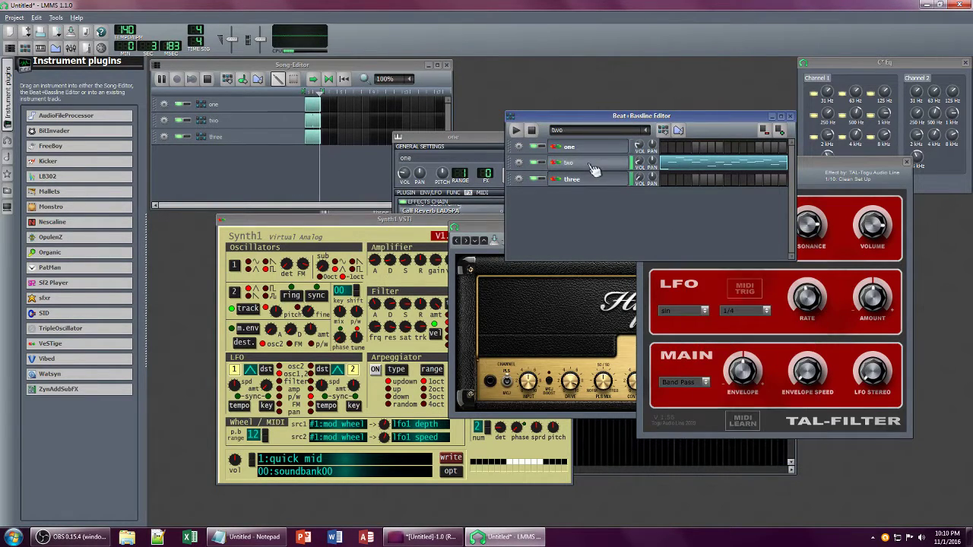
double_click(673, 167)
click(606, 172)
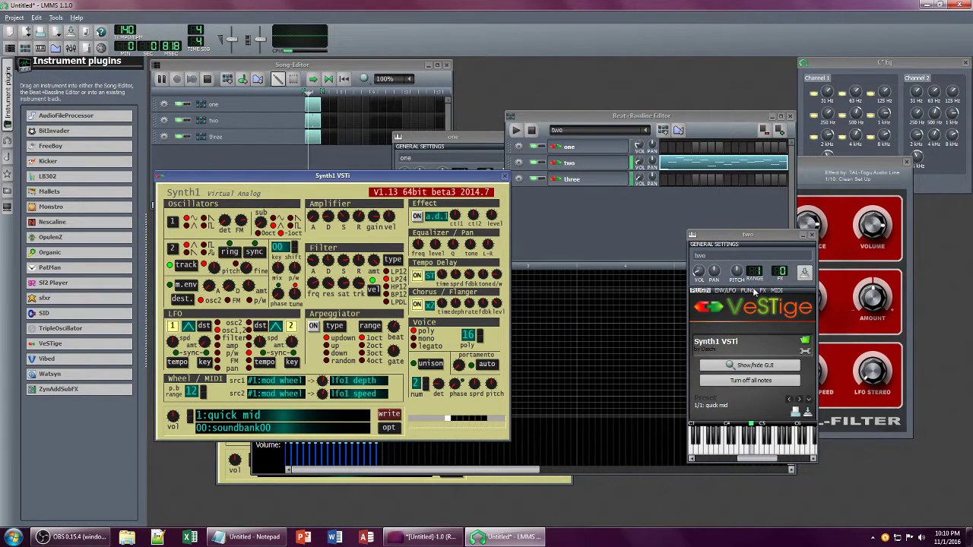
Step: Readjust instrument two's volume and the saturation of its Synth1 filter
click(699, 272)
drag(700, 272, 699, 247)
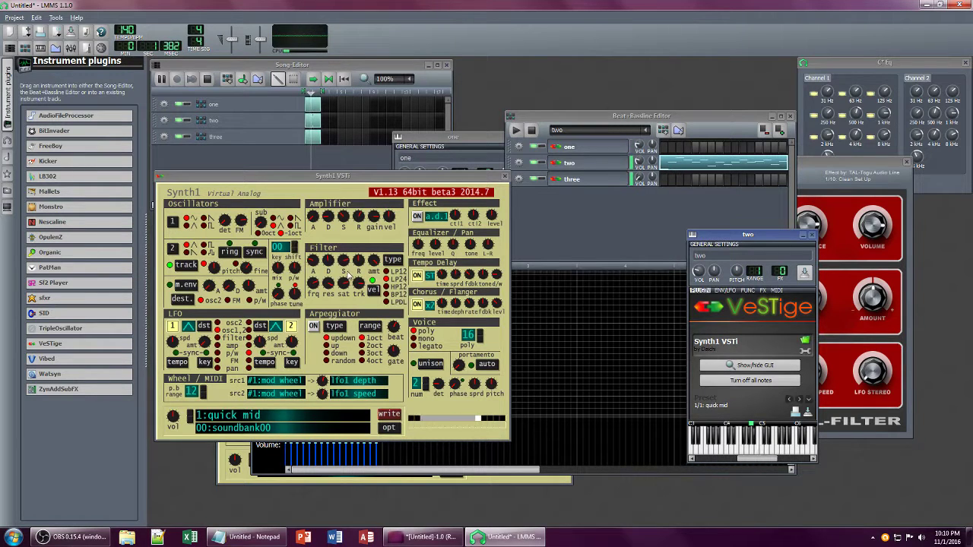
drag(341, 284, 345, 270)
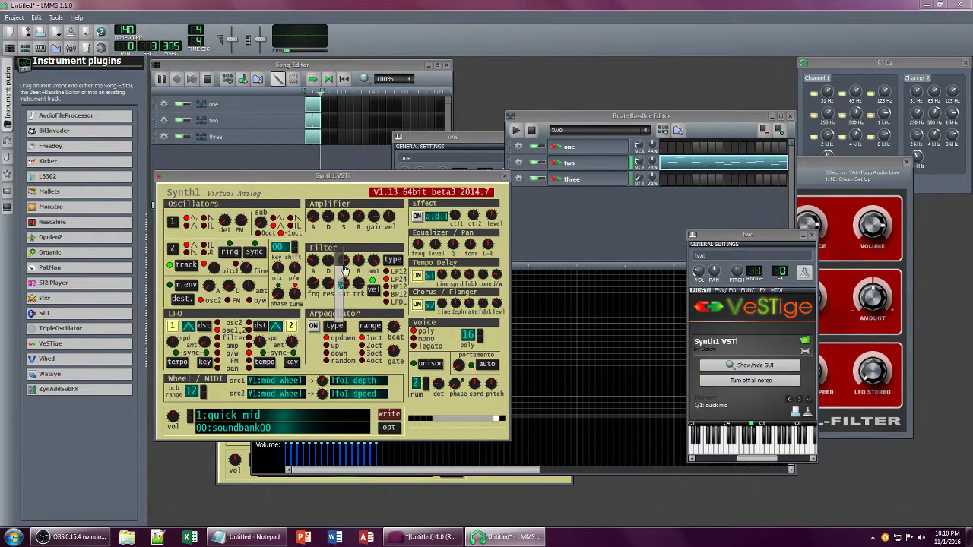
Step: Close instrument one's TAL-Filter and HyBrit windows
click(763, 291)
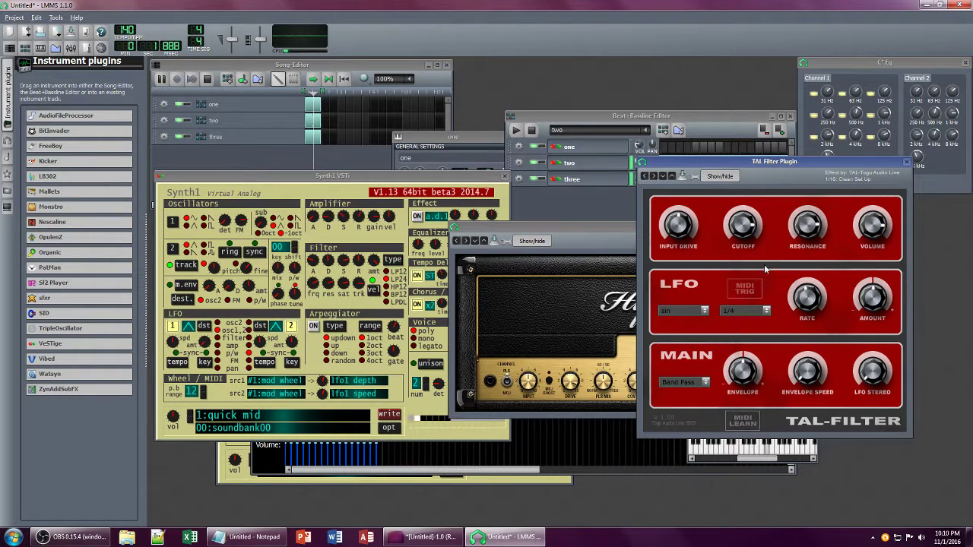
click(907, 164)
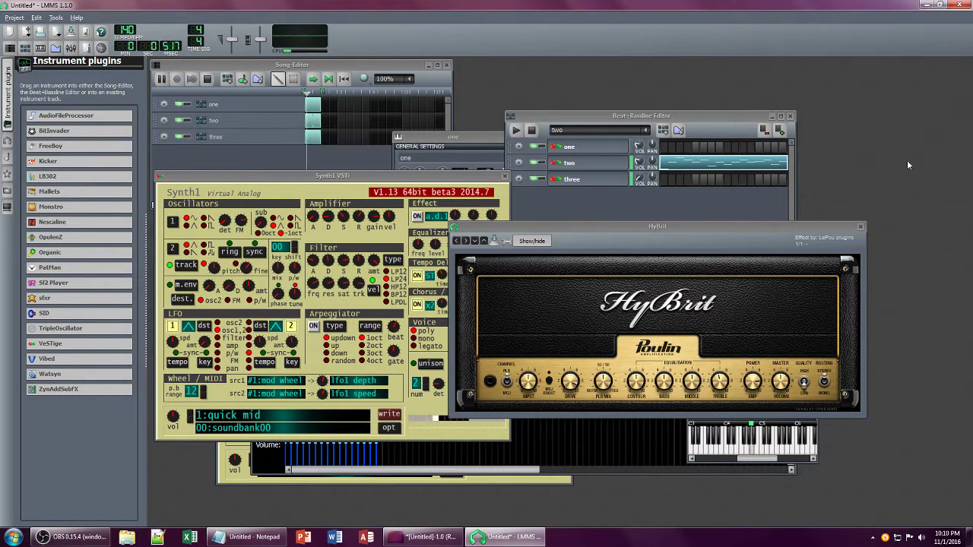
click(860, 228)
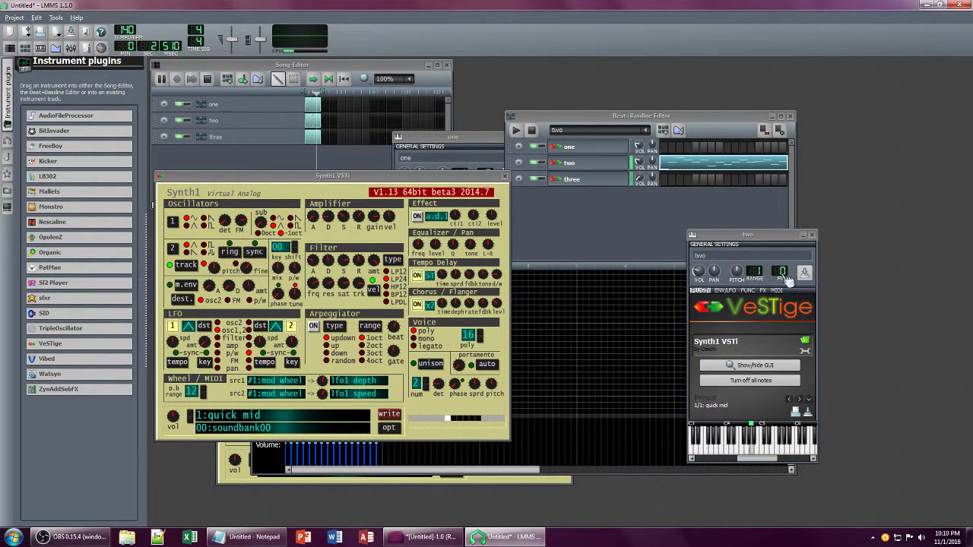
Step: Show instrument two's effects chain, open Azurite's controls and readjust the Calf Reverb's wet level
click(762, 290)
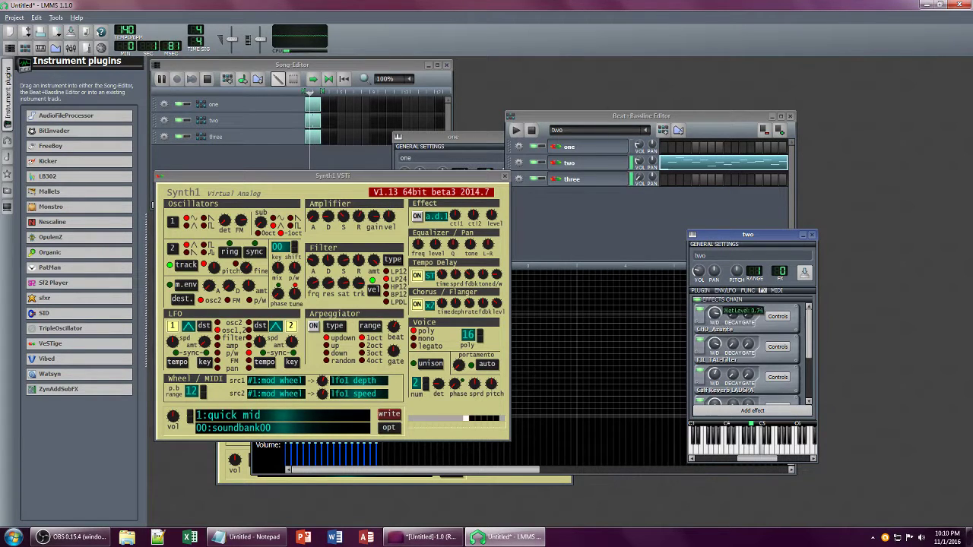
click(777, 316)
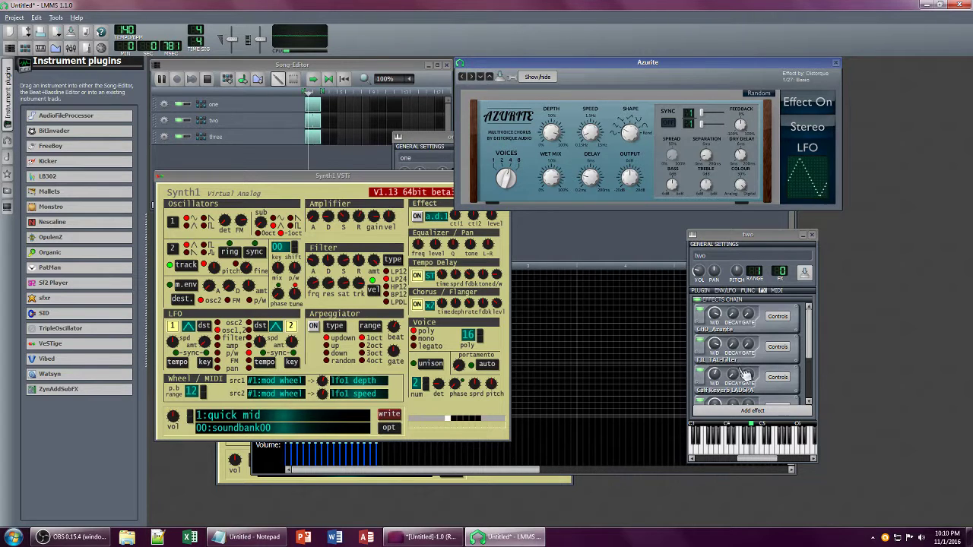
drag(715, 376, 715, 368)
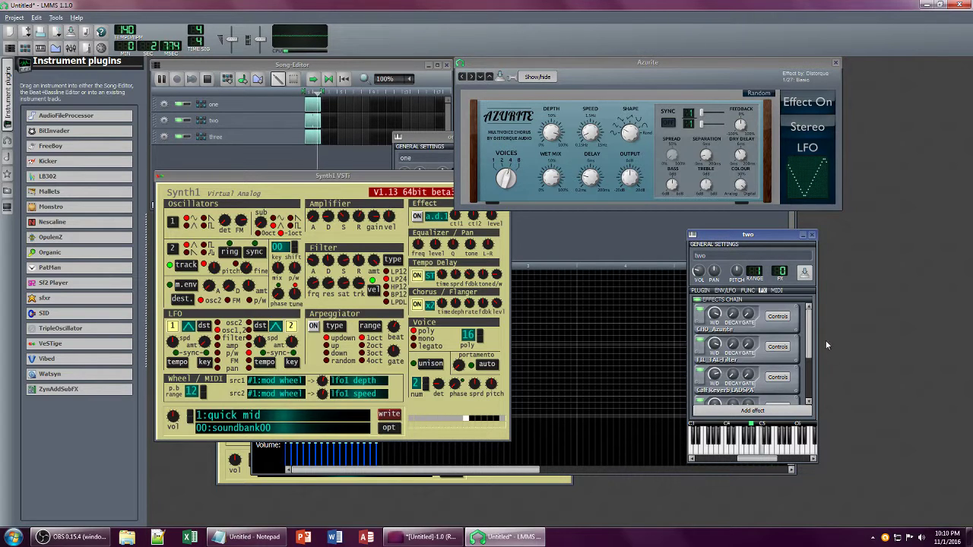
Step: Open instrument two's Bionic Delay controls and set that effect's wet level to about 0.66
scroll(806, 369, down, 3)
click(777, 366)
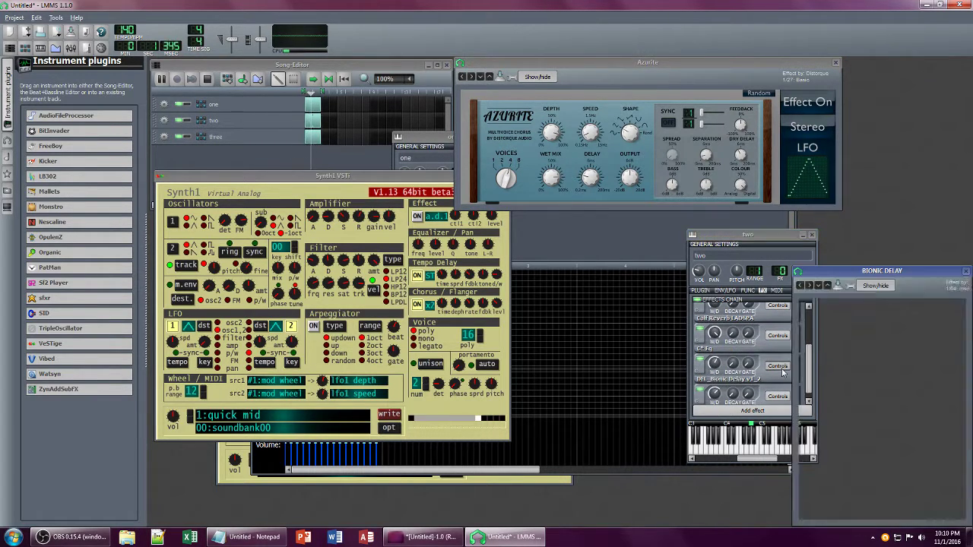
click(714, 363)
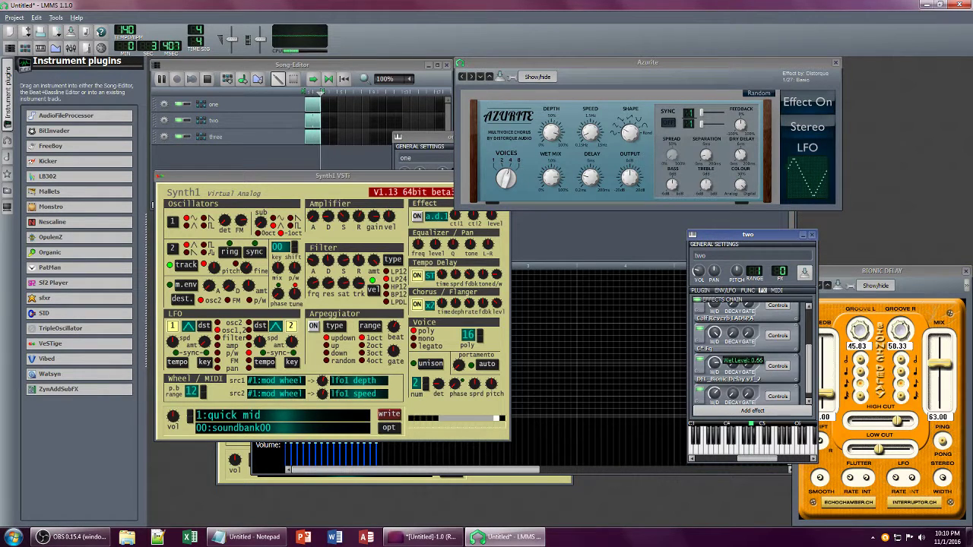
drag(714, 363, 714, 361)
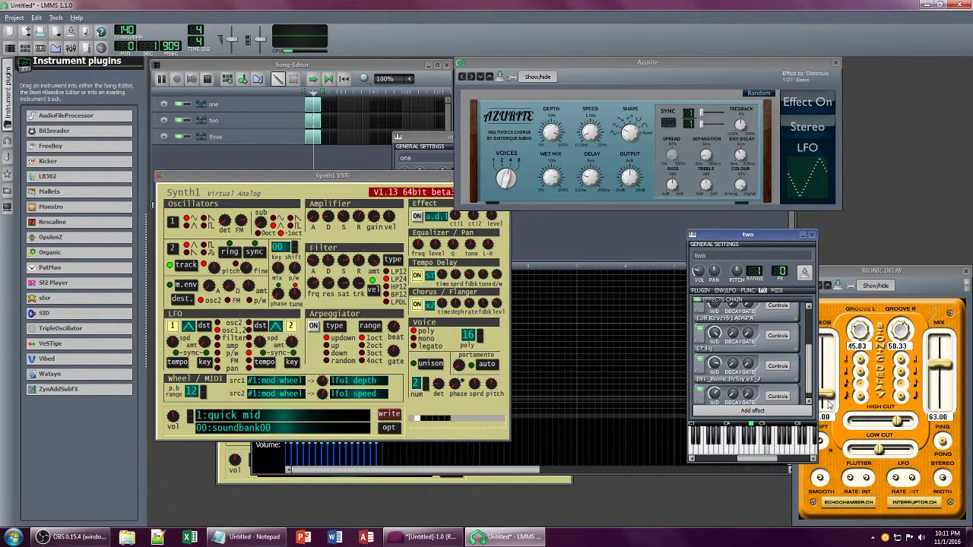
Step: Set the Bionic Delay's feedback to 50 and close its window
drag(826, 395, 825, 352)
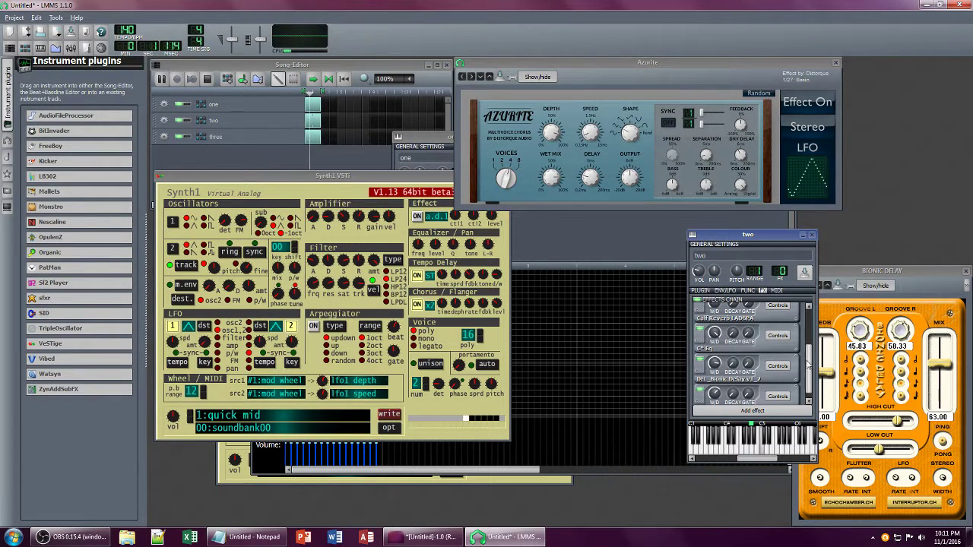
scroll(723, 345, up, 1)
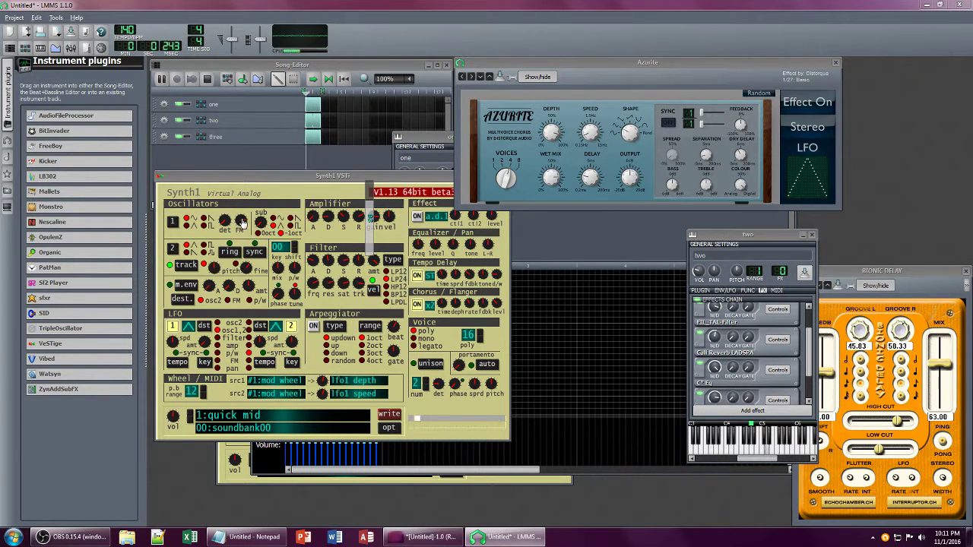
click(897, 294)
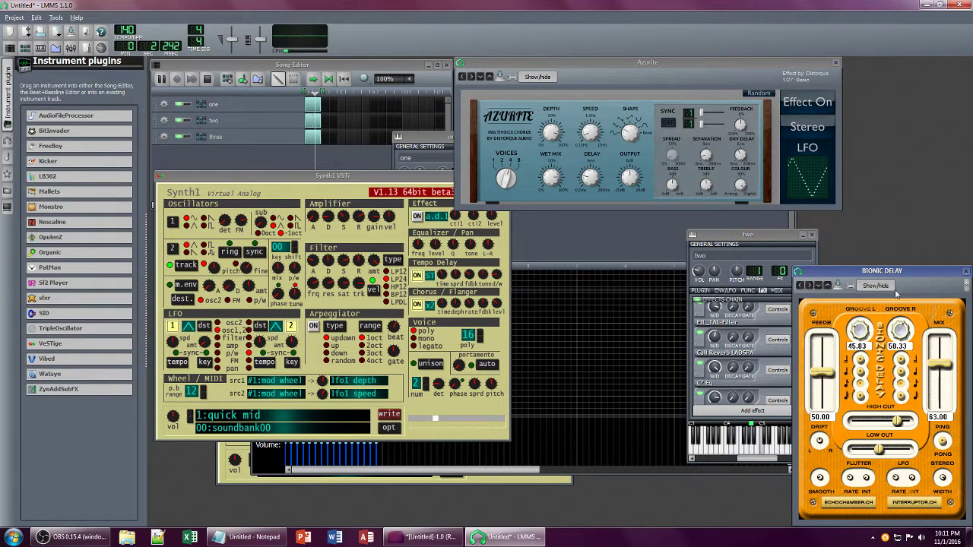
click(966, 271)
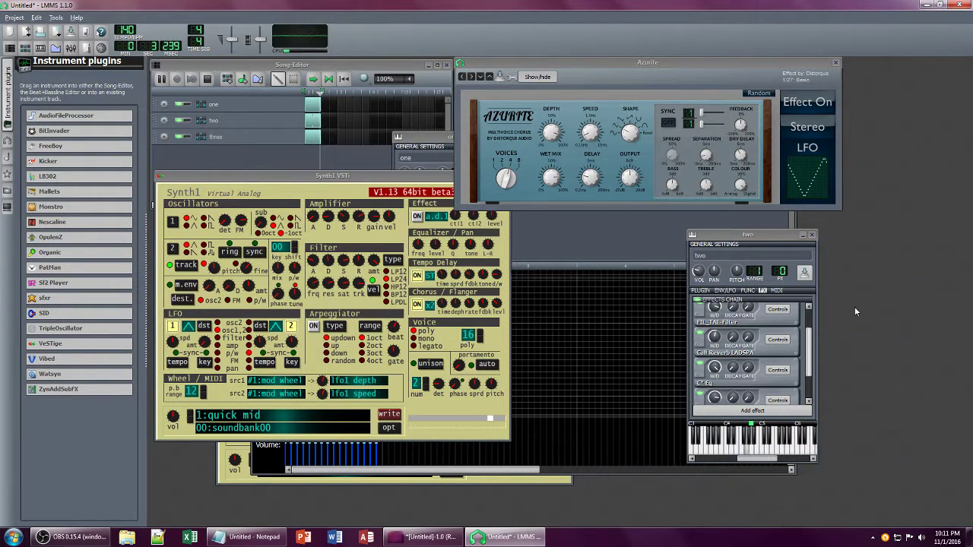
Step: Open the controls of both TAL-Filters in instrument two's effects chain and place their windows over Synth1
click(779, 309)
drag(841, 248, 443, 203)
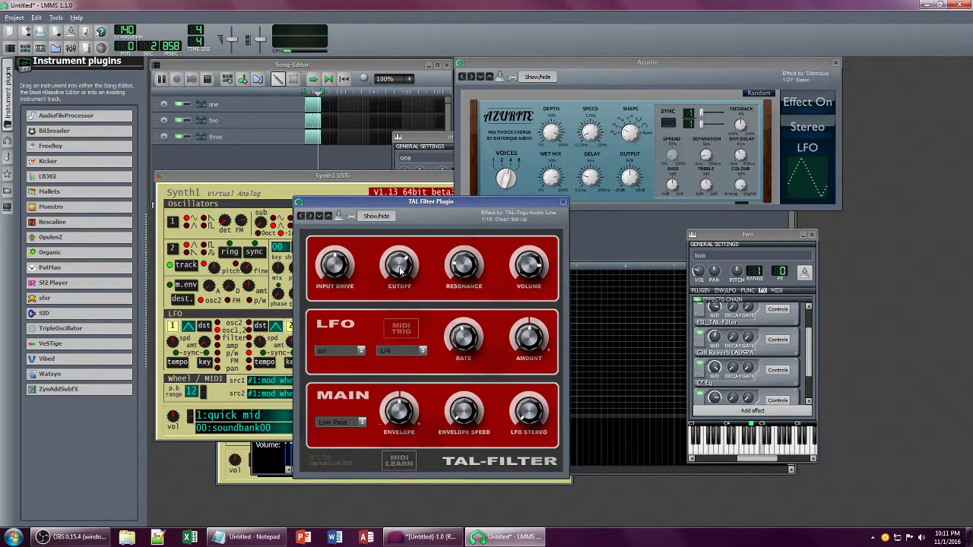
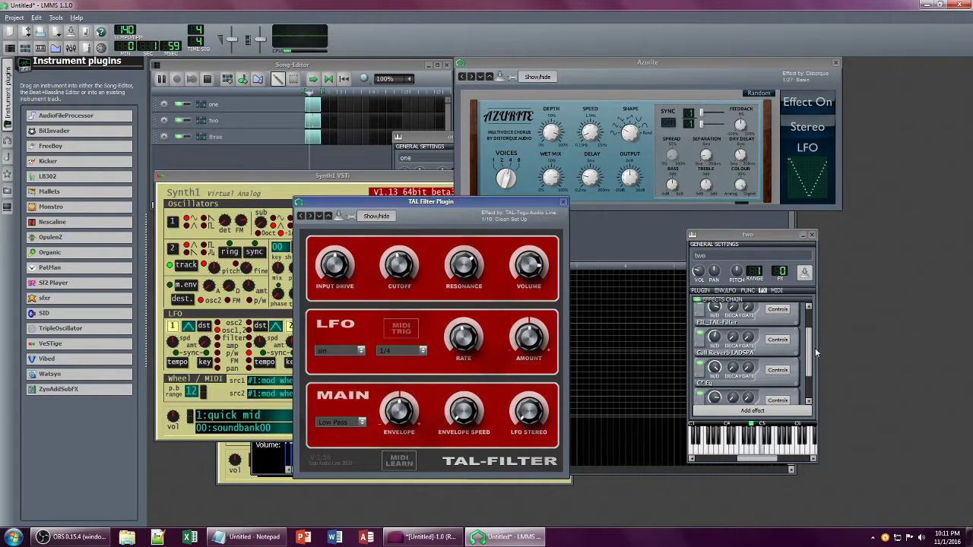
drag(808, 353, 808, 377)
click(776, 387)
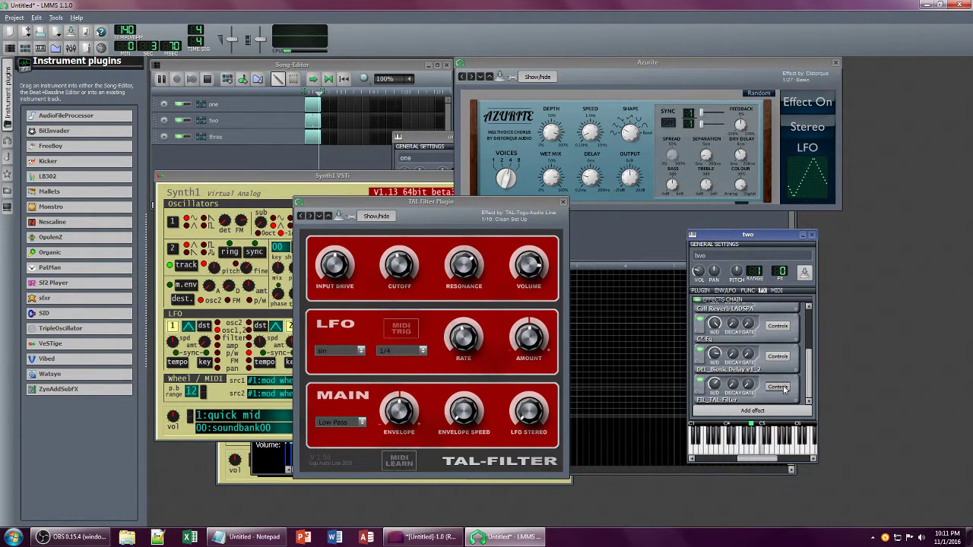
drag(823, 251, 460, 162)
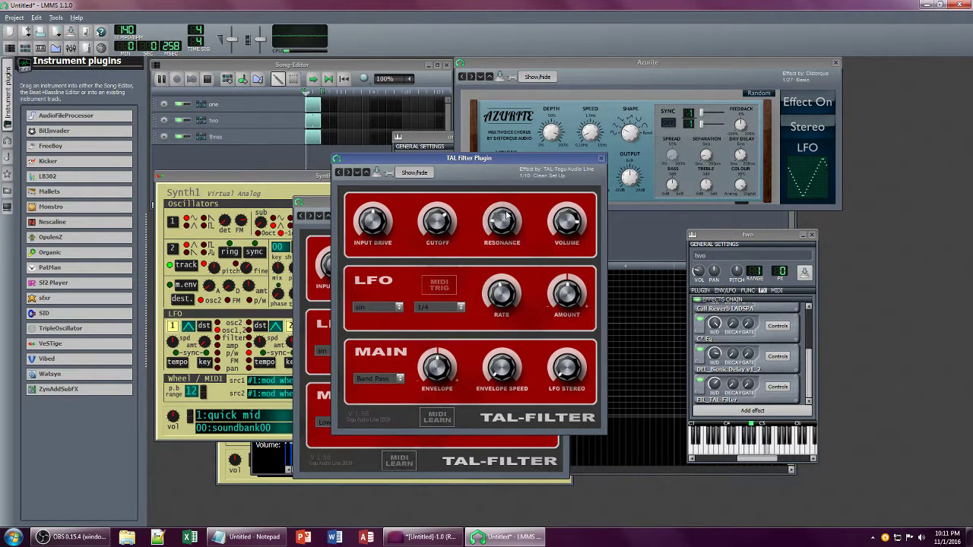
Step: Readjust the wet level of the last TAL-Filter and set the first TAL-Filter's wet level to about 0.63
drag(710, 383, 710, 396)
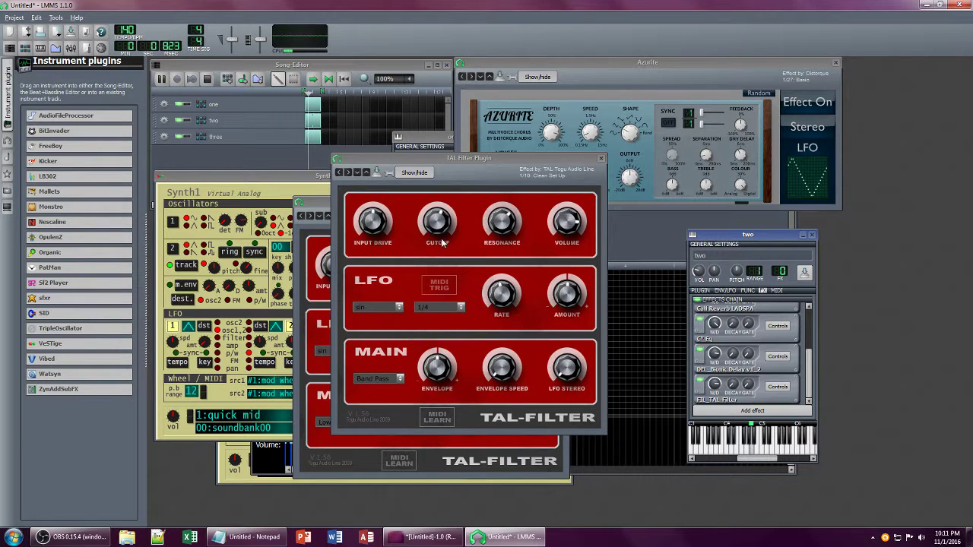
click(324, 211)
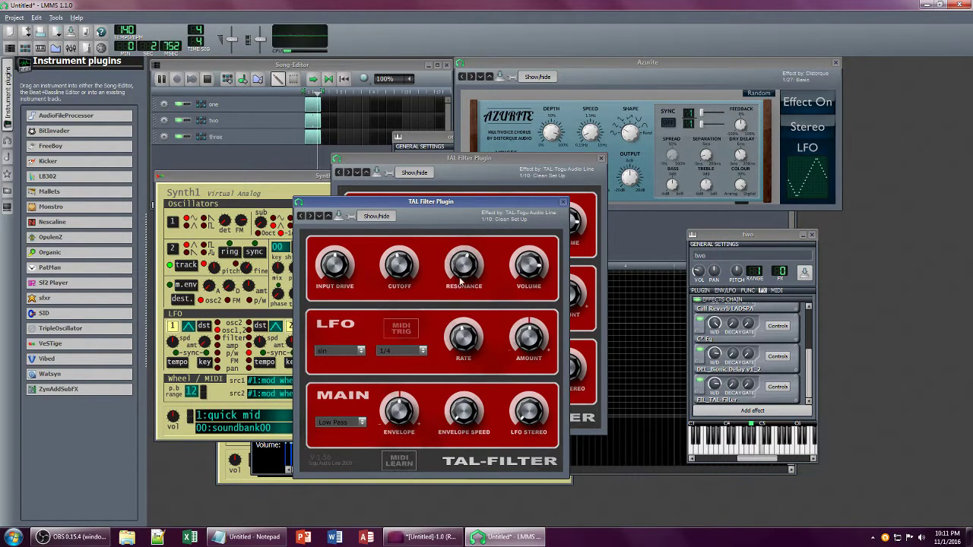
scroll(764, 347, up, 5)
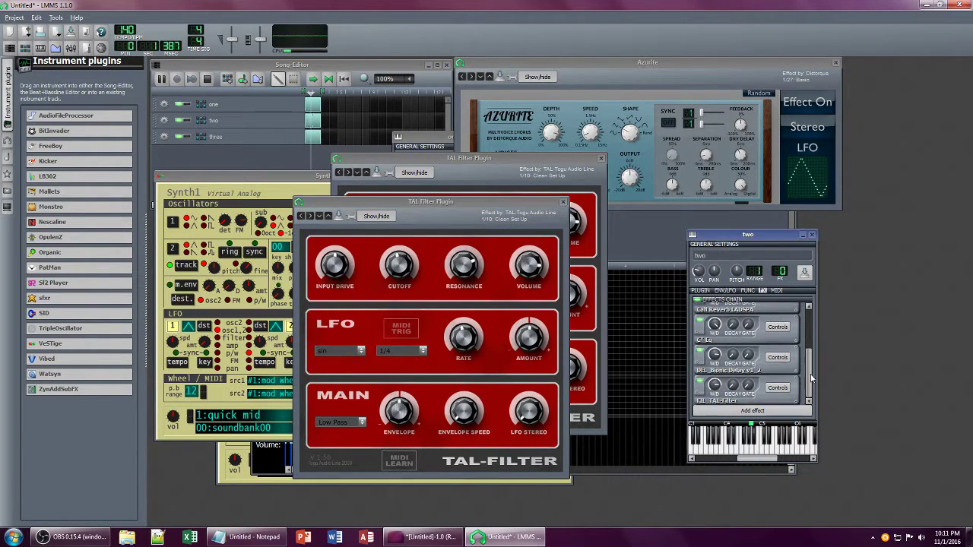
click(715, 339)
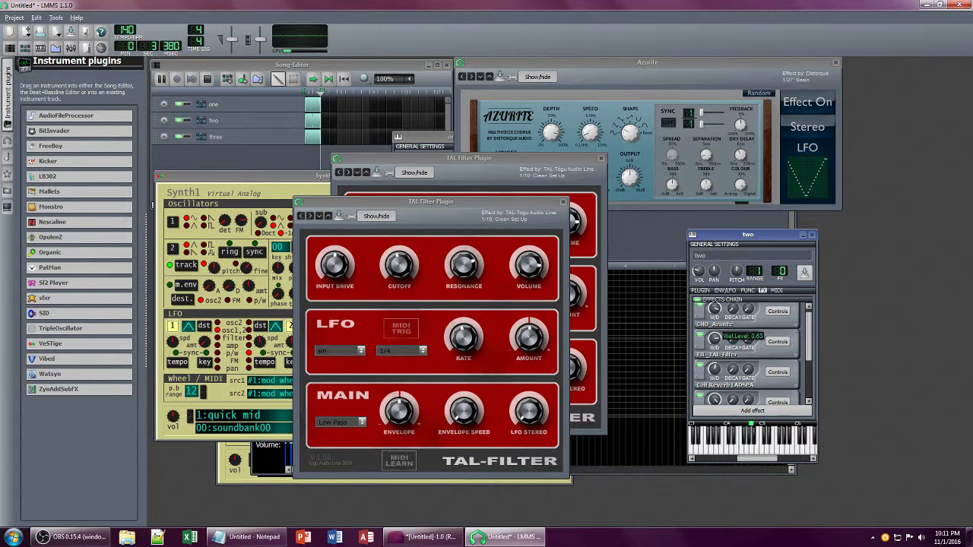
Step: Readjust the Calf Reverb's wet level and the resonance of instrument two's Synth1 filter
click(287, 178)
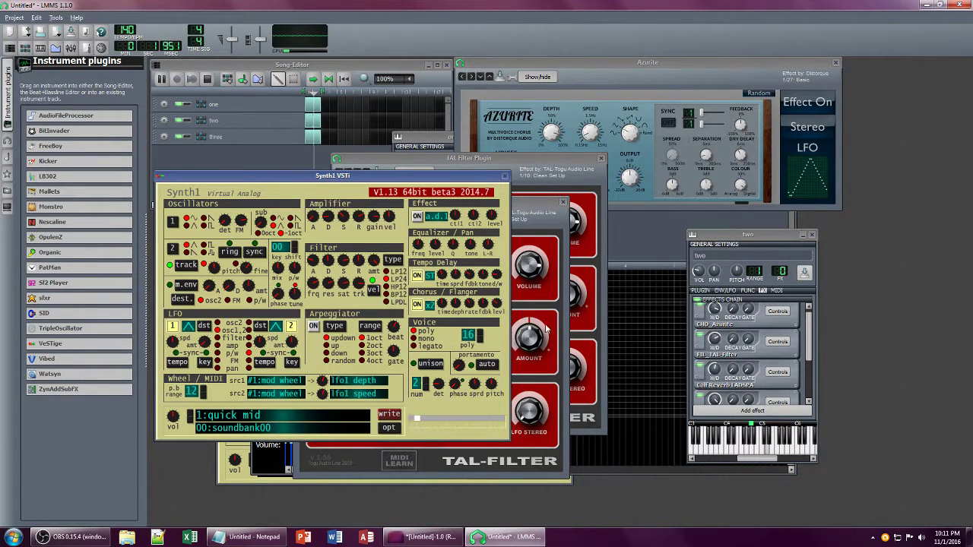
drag(716, 371, 716, 382)
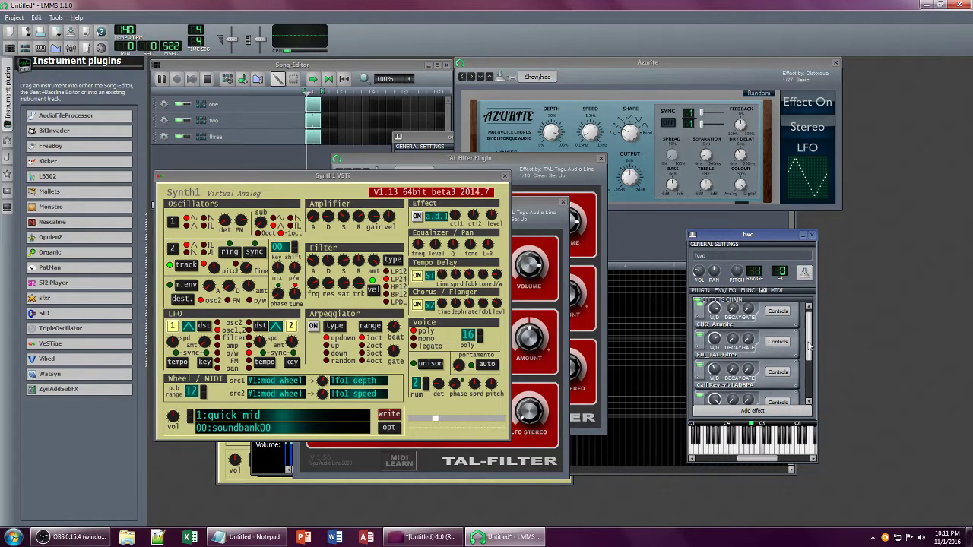
drag(808, 345, 808, 368)
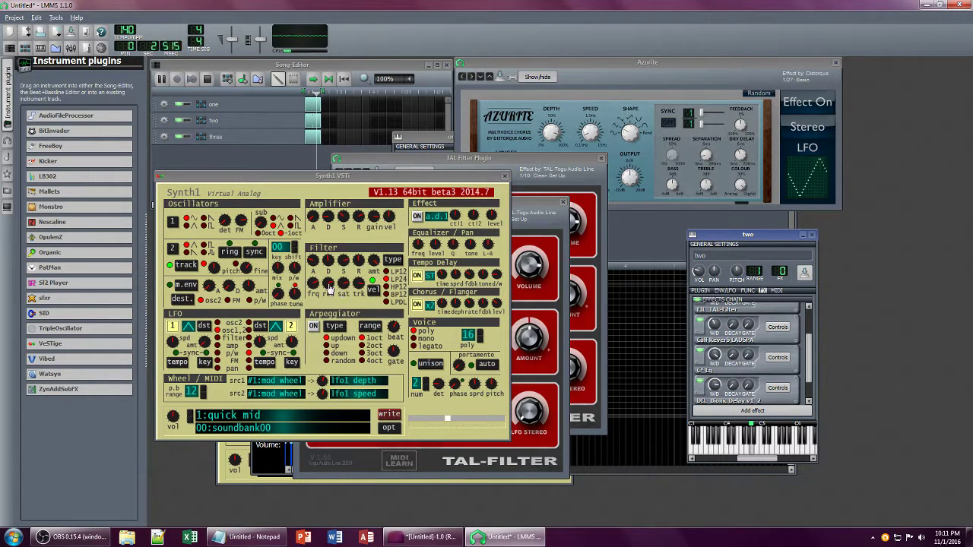
drag(330, 286, 357, 259)
Step: Close both TAL-Filter windows, then open the C* Eq controls and readjust the 16 kHz and 500 Hz bands
click(563, 203)
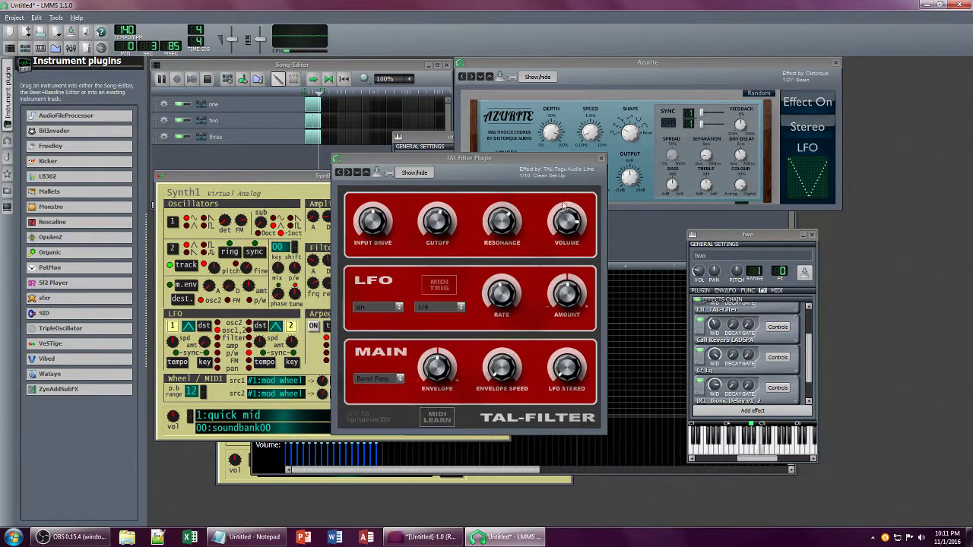
click(600, 159)
click(777, 357)
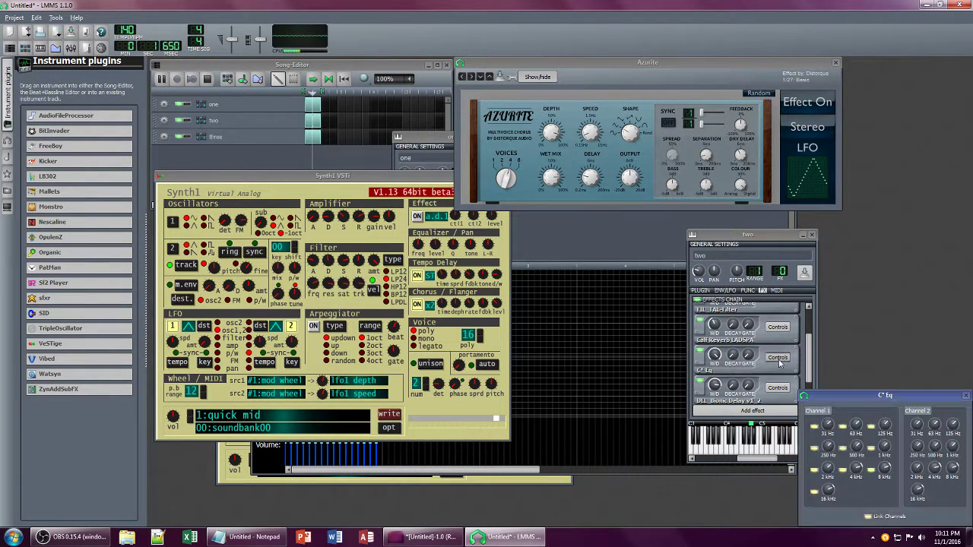
drag(886, 396, 441, 222)
drag(384, 303, 384, 317)
drag(411, 263, 439, 250)
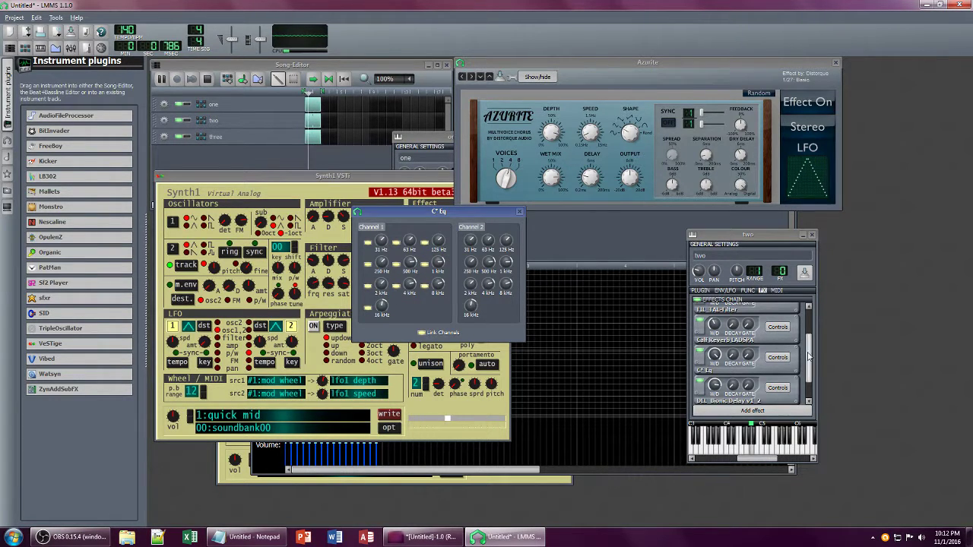
Step: Readjust the sustain, release and gain of Synth1's amplifier and the resonance of its filter
scroll(808, 357, up, 3)
click(344, 206)
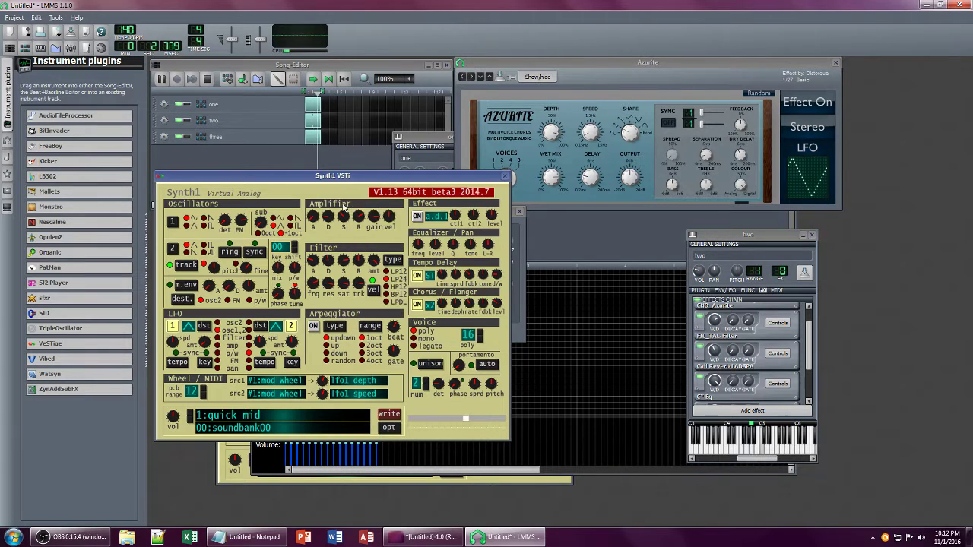
mouse_move(338, 223)
mouse_down()
mouse_move(344, 250)
mouse_move(344, 223)
mouse_up()
mouse_move(358, 221)
mouse_down()
mouse_move(358, 231)
mouse_move(359, 220)
mouse_up()
mouse_move(373, 217)
mouse_down()
mouse_move(381, 245)
mouse_move(359, 212)
mouse_up()
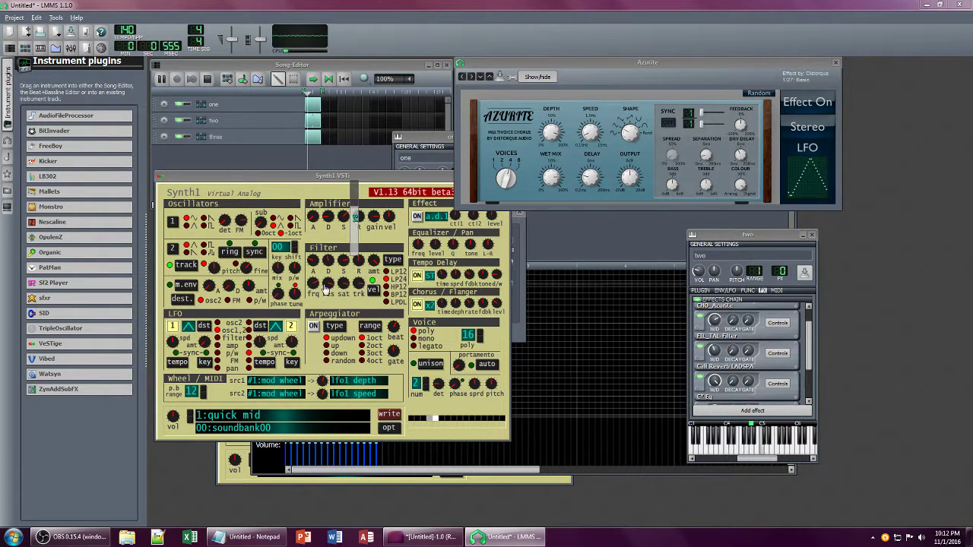
drag(327, 287, 344, 270)
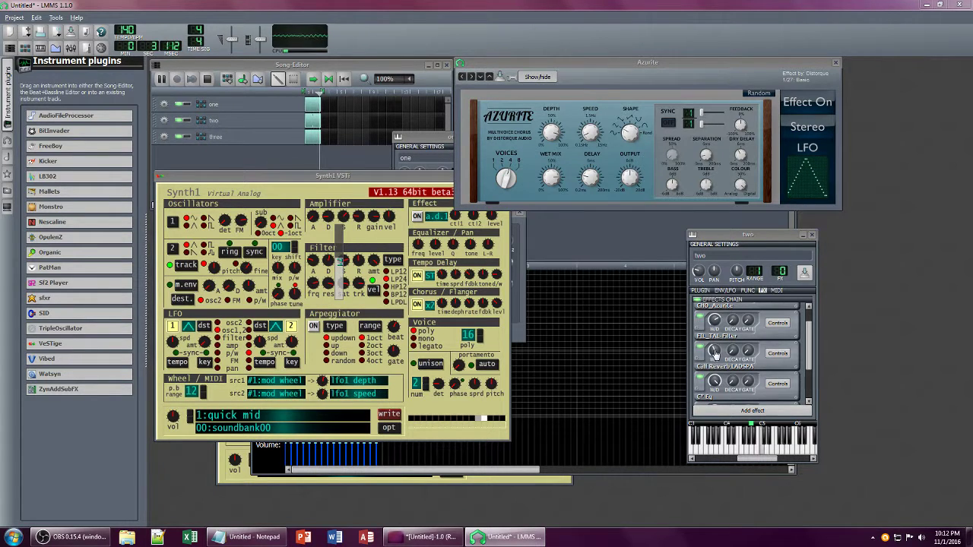
Step: Readjust the Calf Reverb's wet level and set the Bionic Delay's wet level to about 0.32
drag(715, 358, 714, 354)
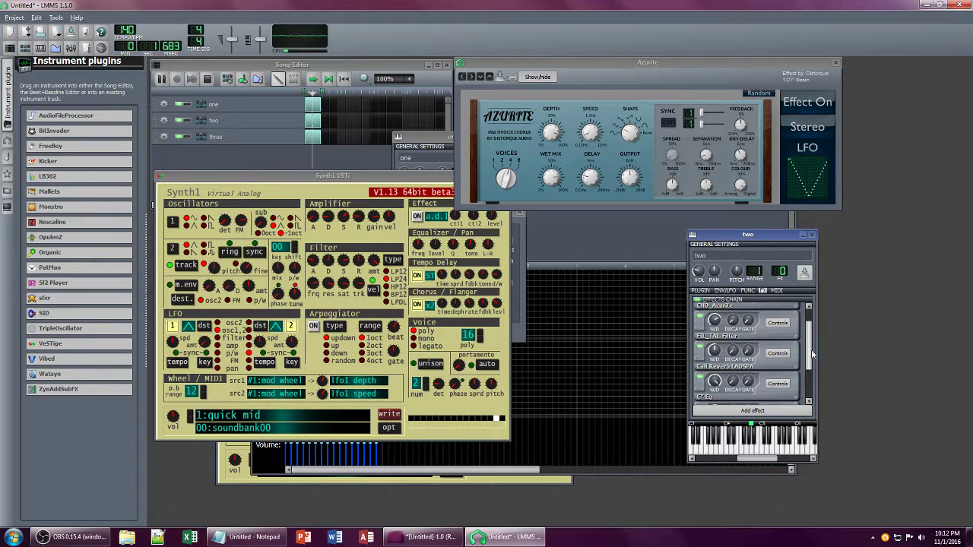
drag(810, 344, 814, 386)
click(714, 353)
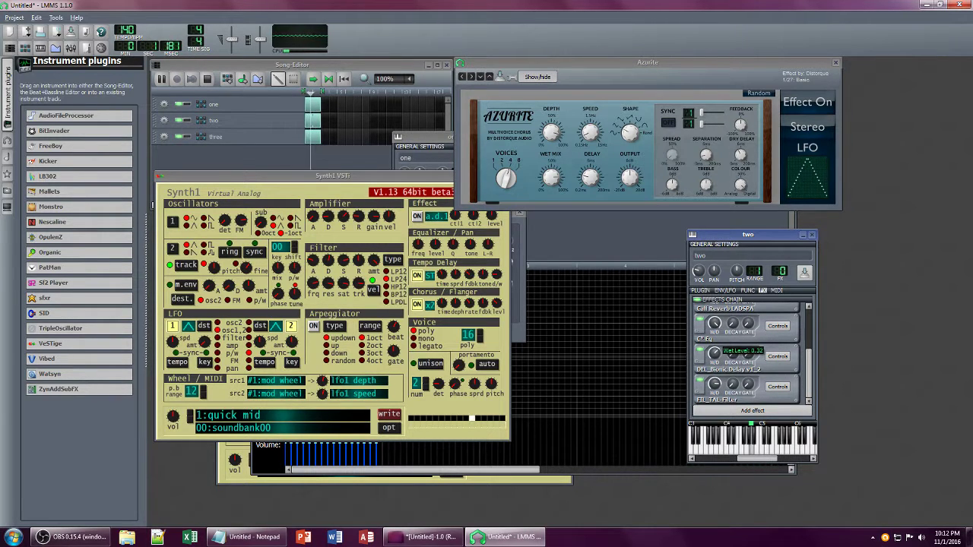
Step: Close the Azurite window and readjust instrument one's volume in the Beat+Bassline Editor
click(835, 63)
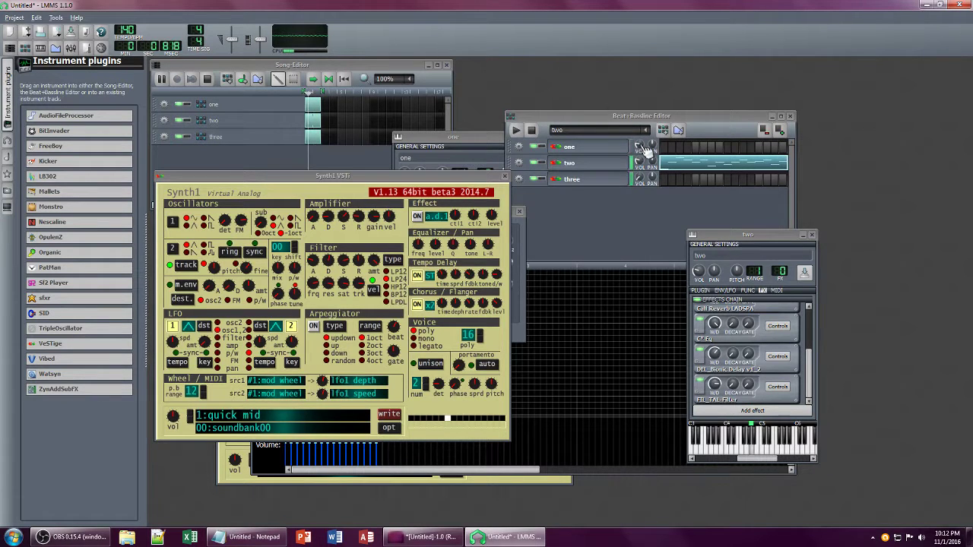
click(639, 145)
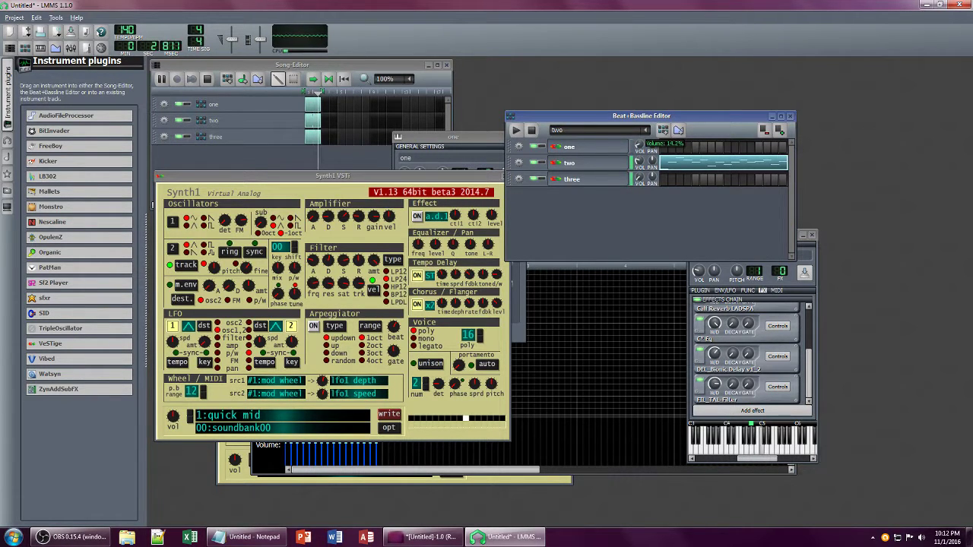
drag(638, 145, 638, 146)
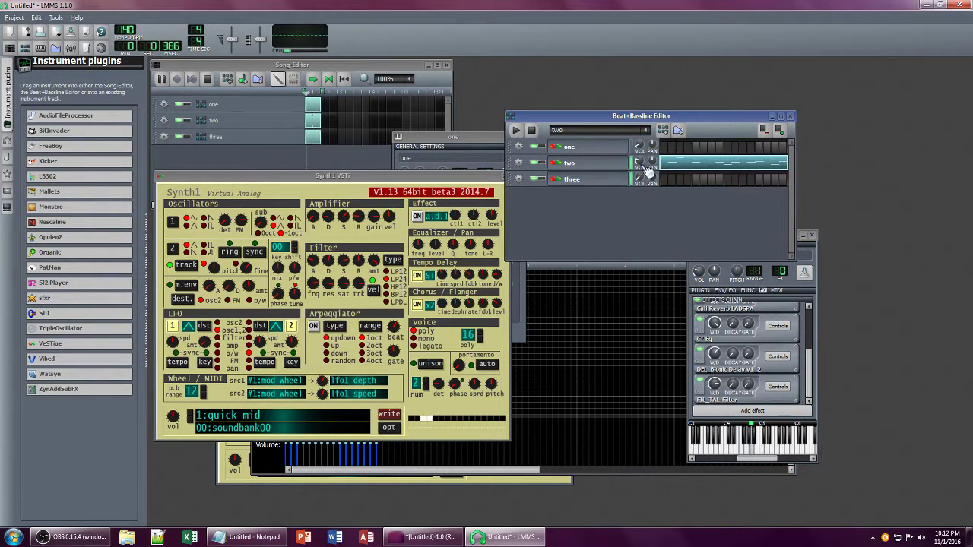
Step: Open the last TAL-Filter's controls and readjust the release and sustain of Synth1's filter envelope
click(777, 386)
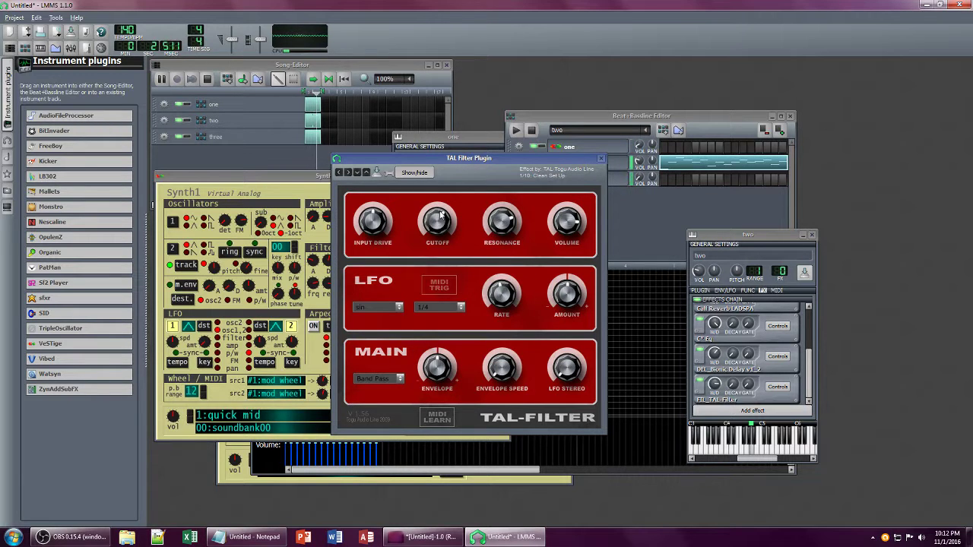
click(283, 185)
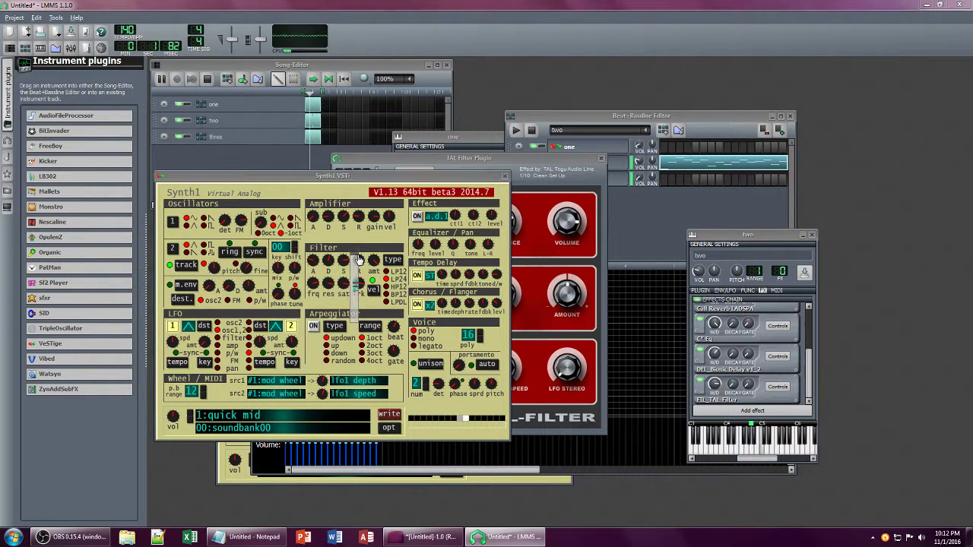
mouse_move(359, 260)
mouse_down()
mouse_move(359, 280)
mouse_move(358, 267)
mouse_up()
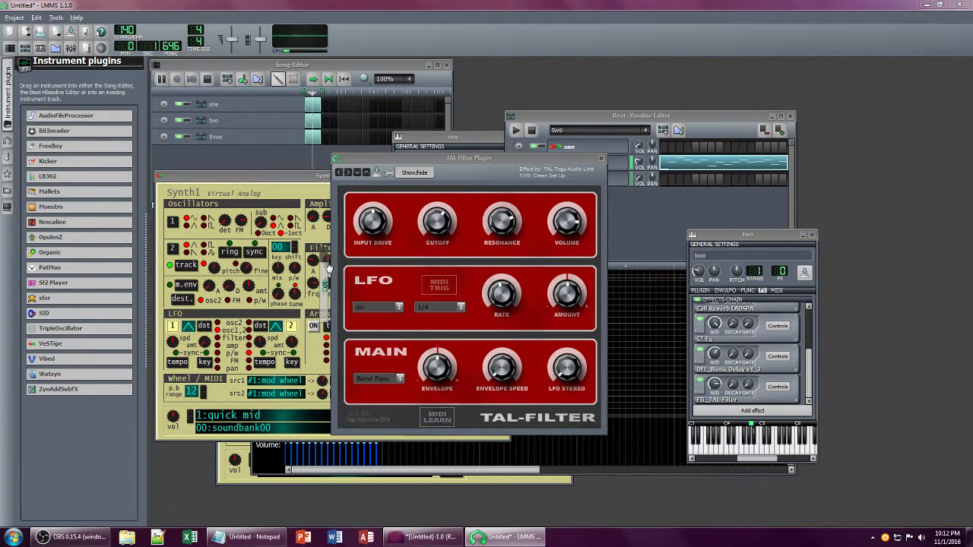
click(326, 304)
drag(358, 261, 358, 246)
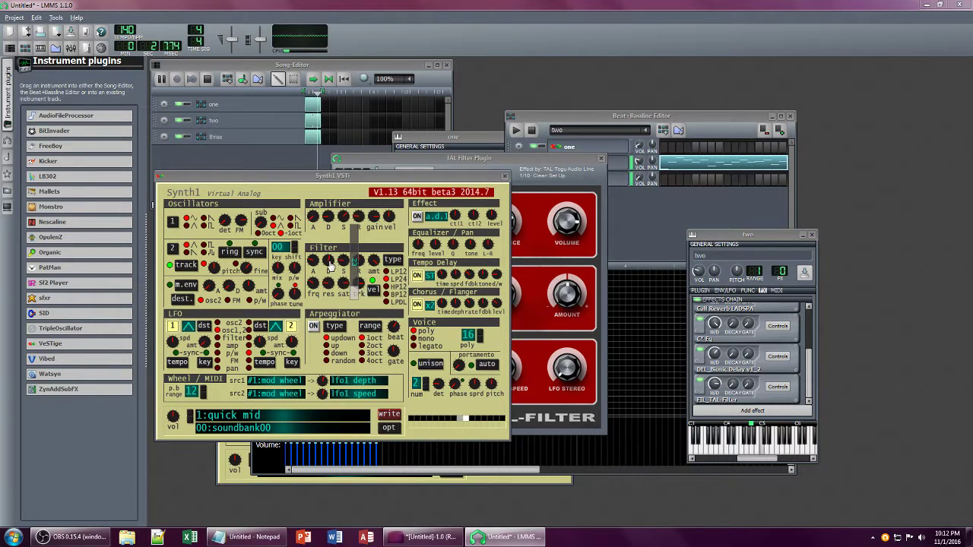
click(342, 260)
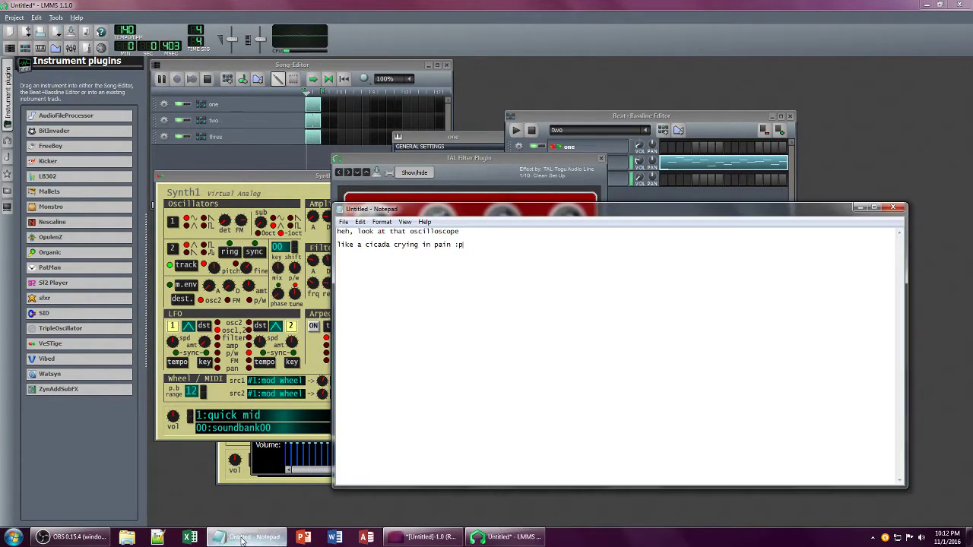
Step: Switch to Notepad, replace the note with "ohhhhh yup" and minimize the window
click(251, 537)
text(ohhhhh yup)
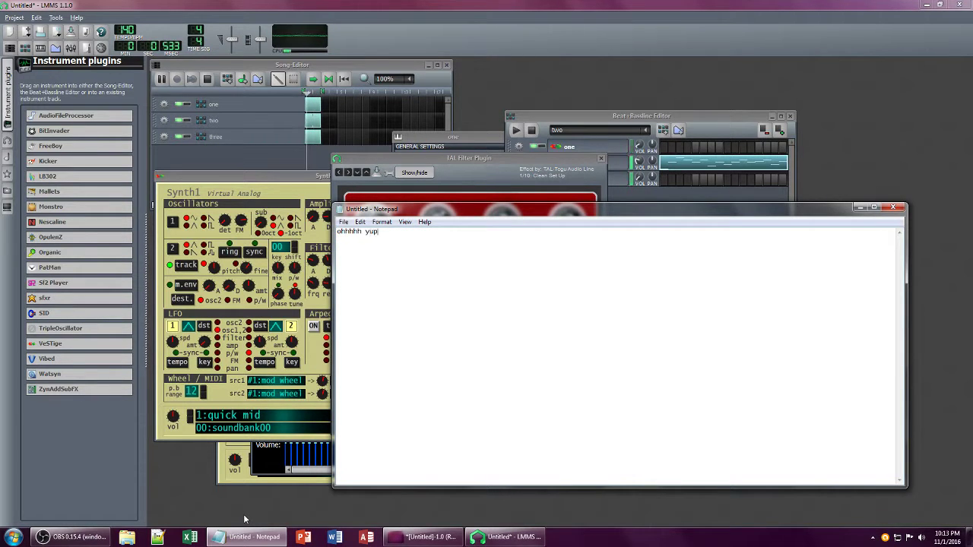
click(244, 519)
Step: Readjust instrument two's Synth1 filter settings and the release of its amplifier envelope
click(310, 181)
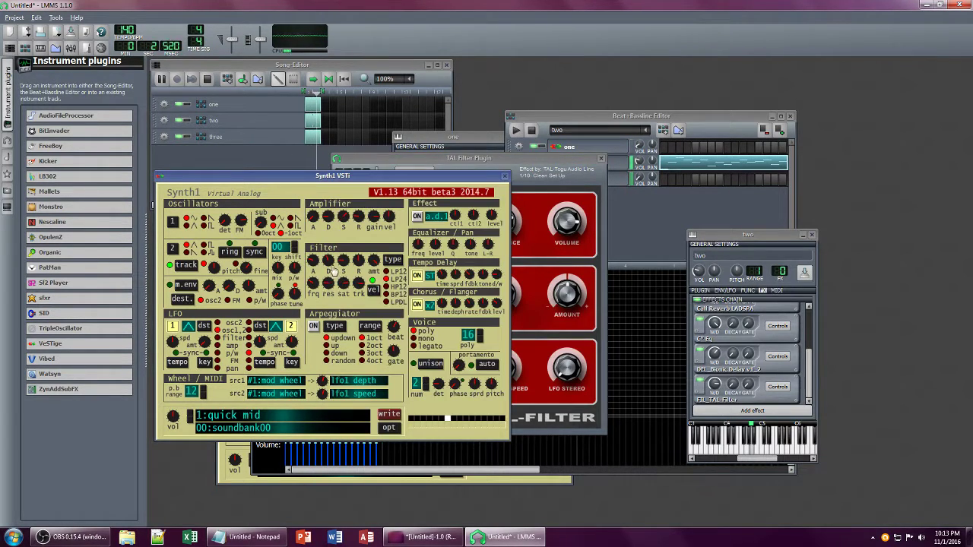
drag(339, 266, 358, 294)
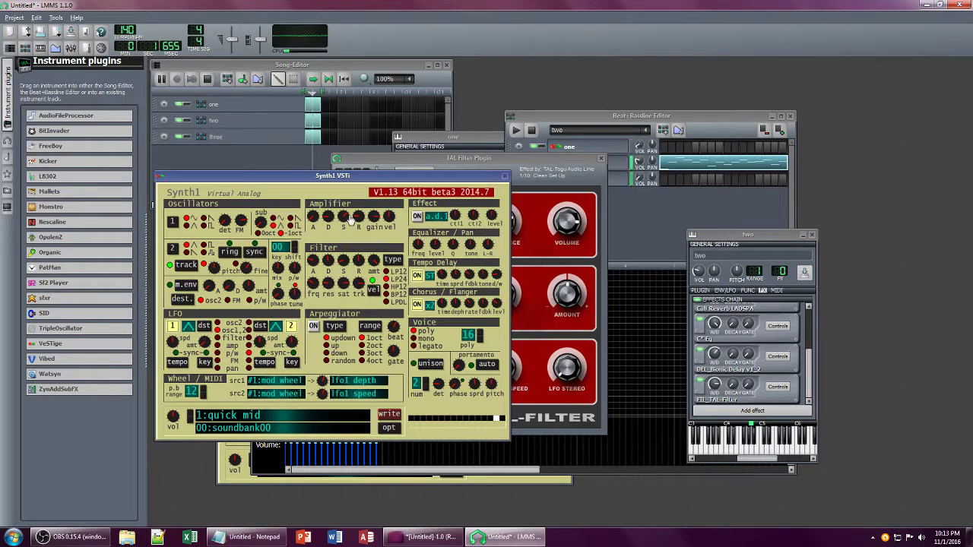
drag(356, 220, 345, 252)
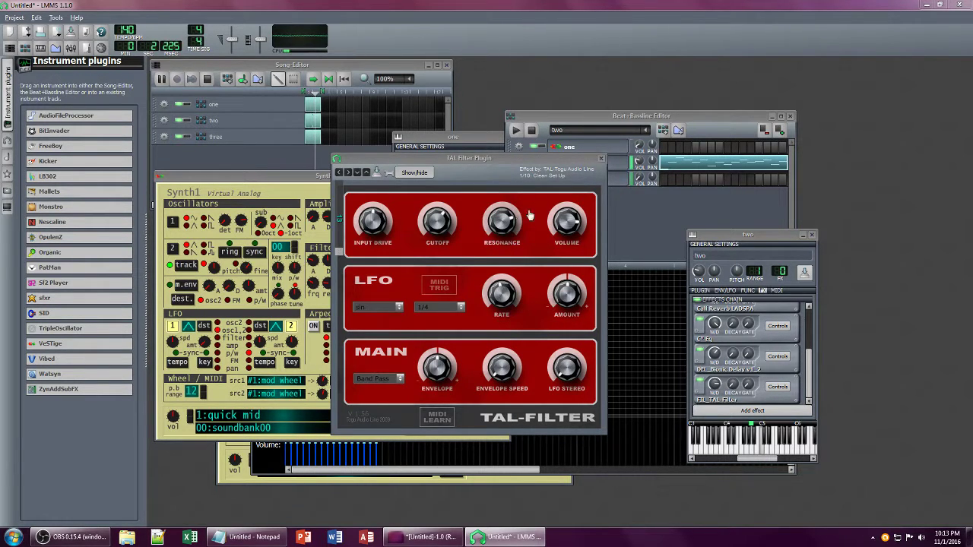
Step: Readjust the resonance and cutoff of instrument two's TAL-Filter
drag(505, 222, 495, 214)
drag(440, 238, 444, 226)
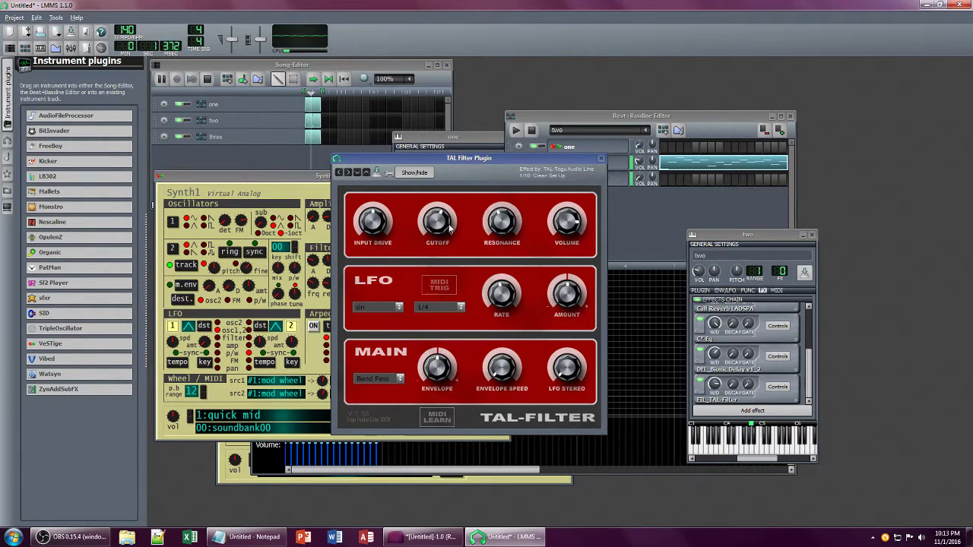
Step: Switch the Beat+Bassline Editor to pattern three and set instrument three's volume to 26%
click(638, 118)
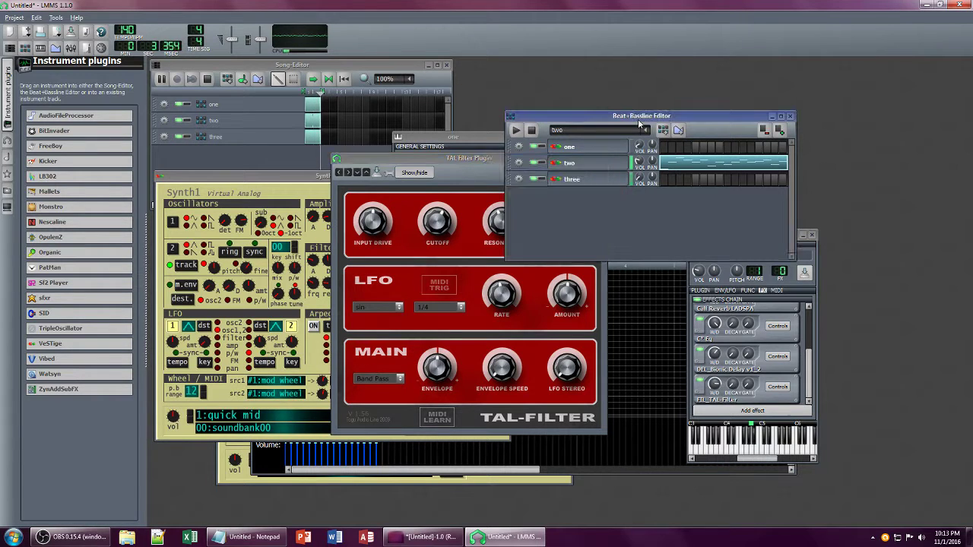
click(646, 131)
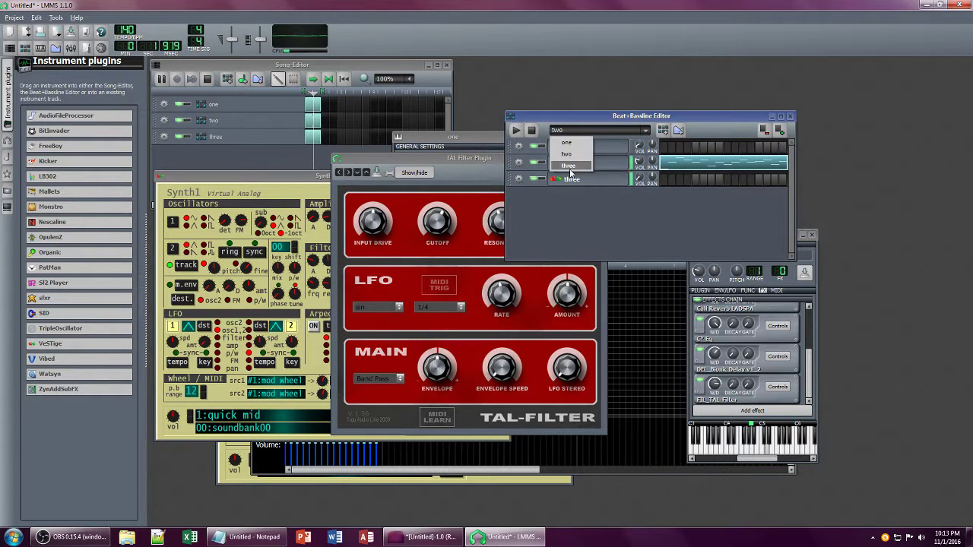
click(574, 167)
drag(638, 176, 638, 172)
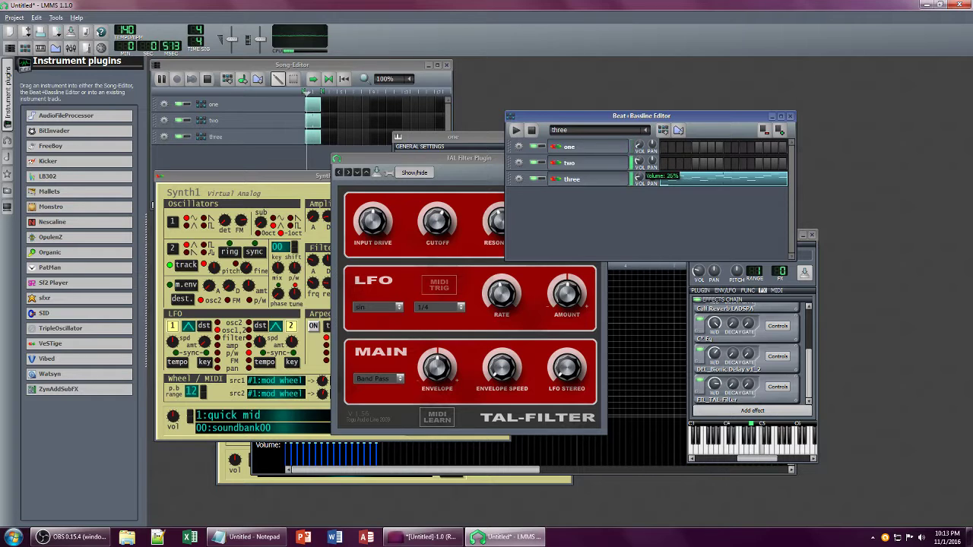
Step: Close instrument two's windows, open instrument three's Synth1 interface and move it clear of the instrument window
click(811, 235)
click(591, 182)
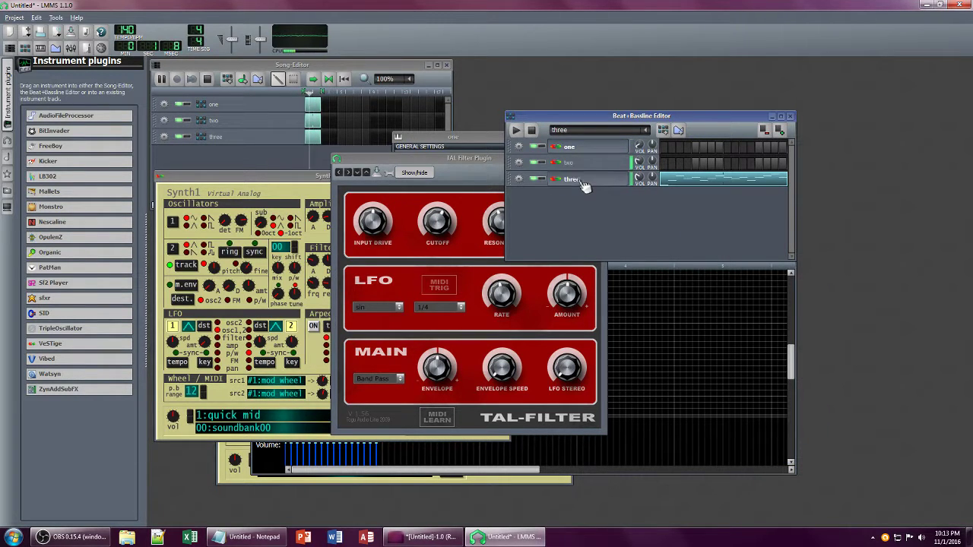
click(484, 179)
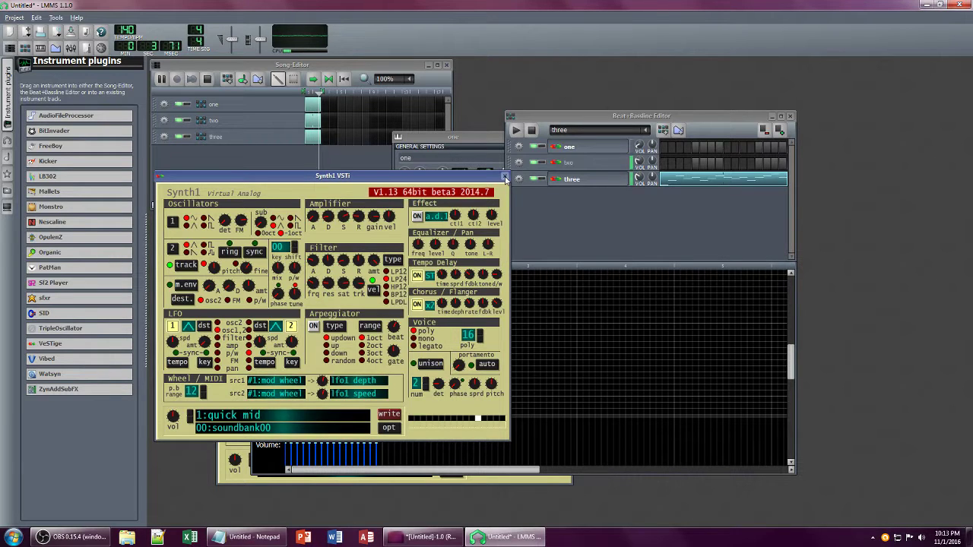
click(504, 177)
click(399, 344)
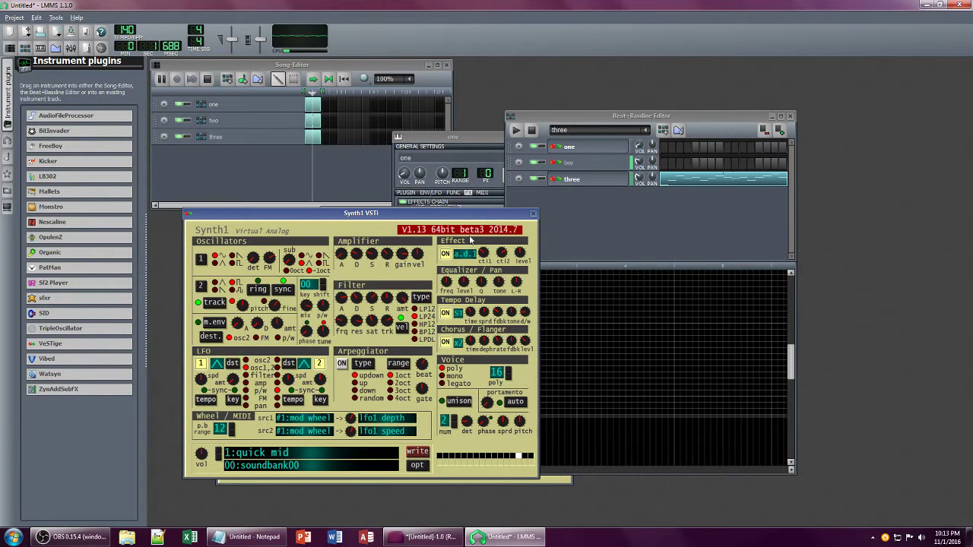
drag(477, 221, 746, 177)
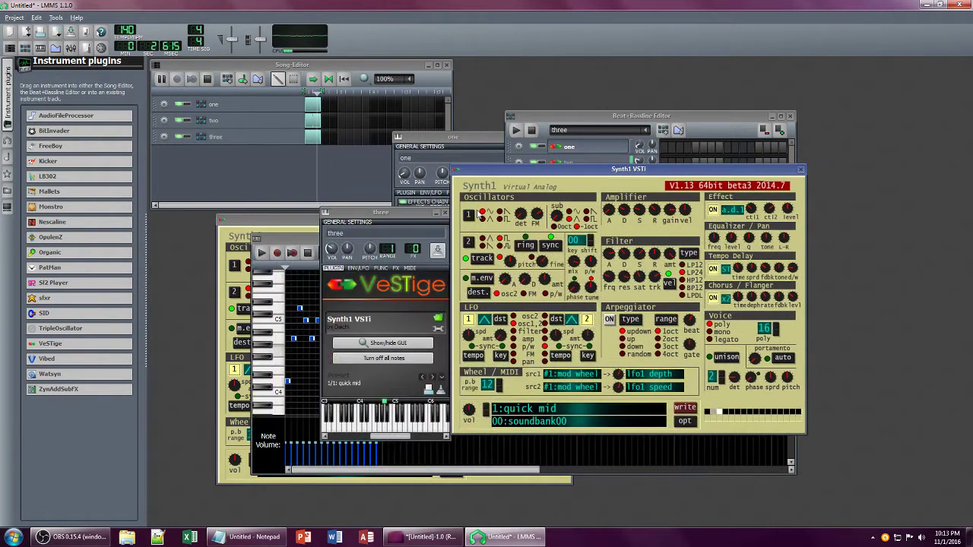
Step: Readjust instrument three's Synth1 filter resonance and the wet levels of AMP_HyBrit (0.71) and Face Bender in its effects chain
click(397, 266)
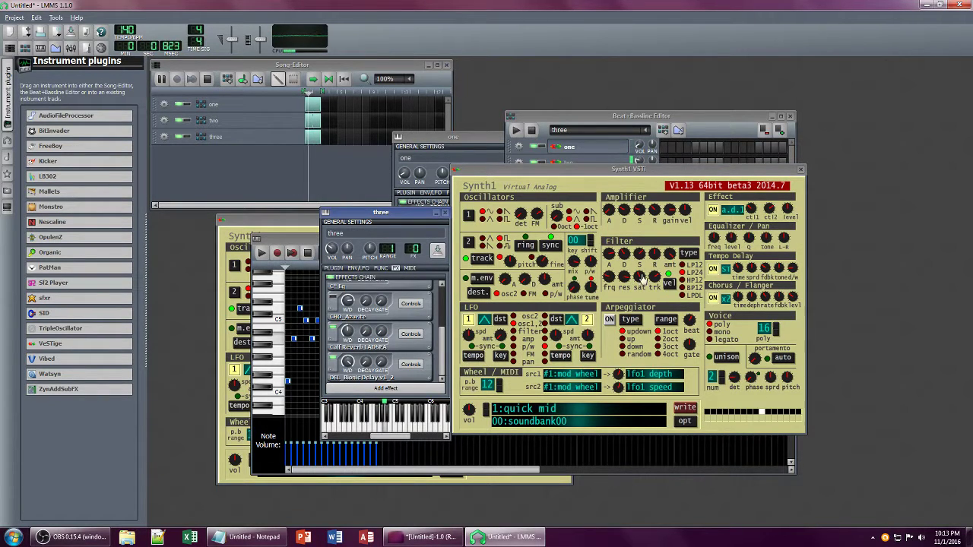
drag(623, 283, 624, 280)
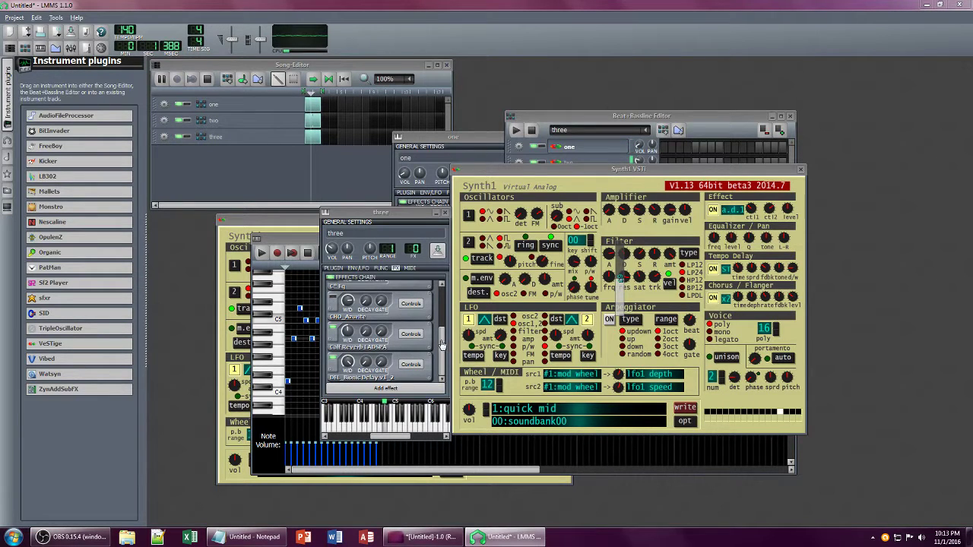
drag(442, 342, 445, 301)
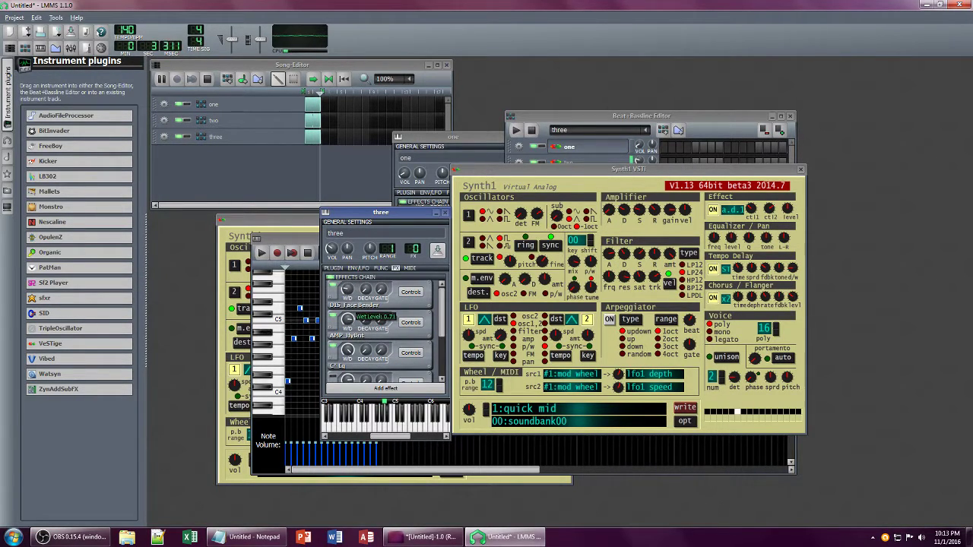
click(348, 289)
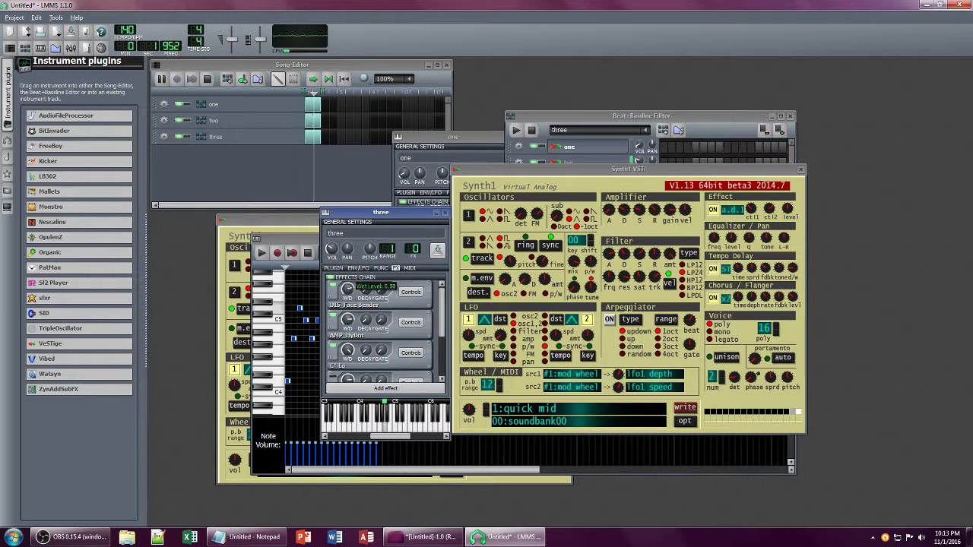
Step: Open the HyBrit amplifier's controls and readjust the wet level of instrument three's Bionic Delay
click(410, 322)
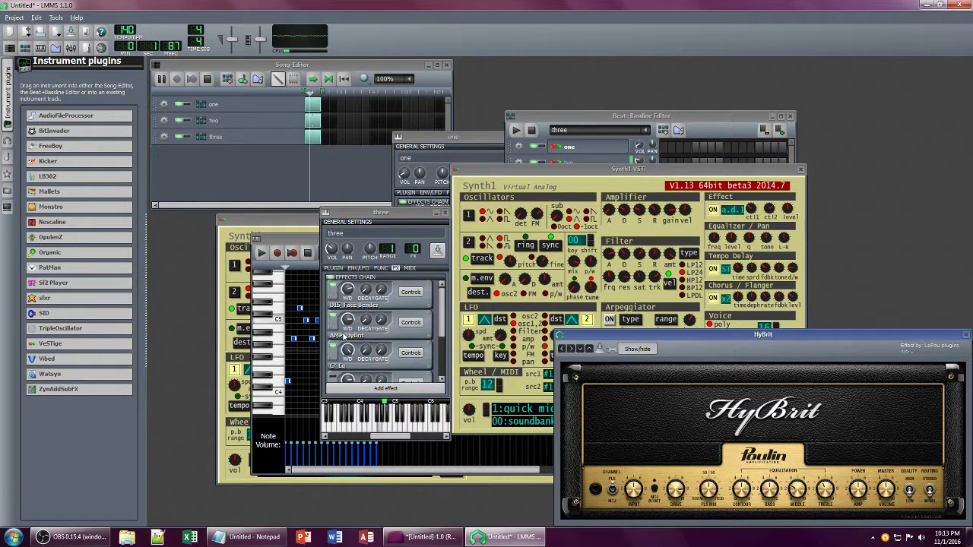
drag(443, 322, 449, 365)
drag(349, 366, 349, 377)
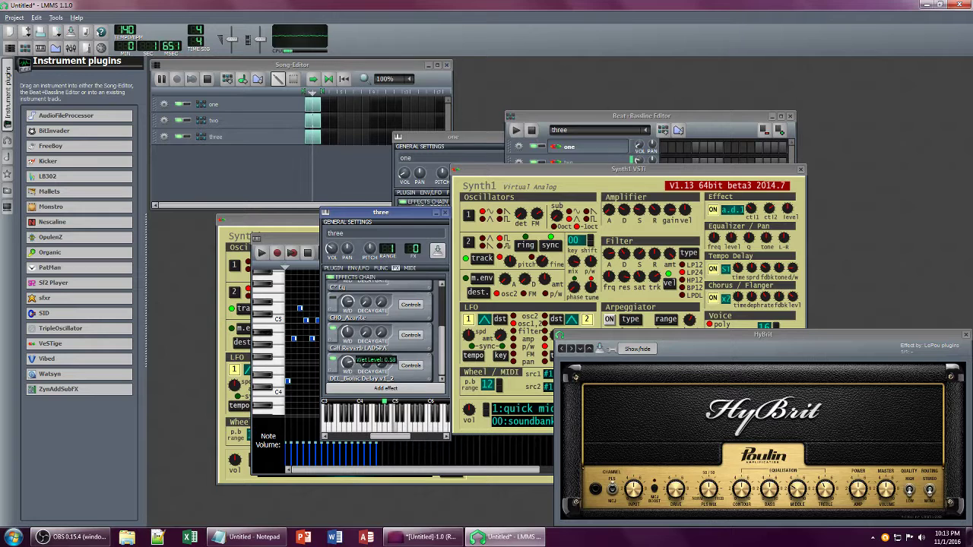
Step: Switch off the tempo delay and chorus in instrument three's Synth1 and readjust its effect level and filter tracking
drag(380, 213, 319, 195)
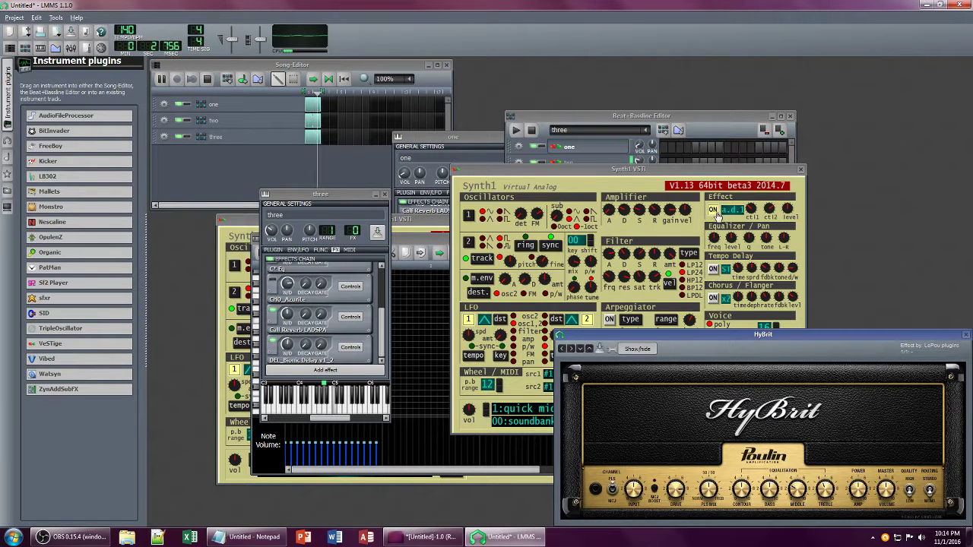
drag(773, 211, 785, 221)
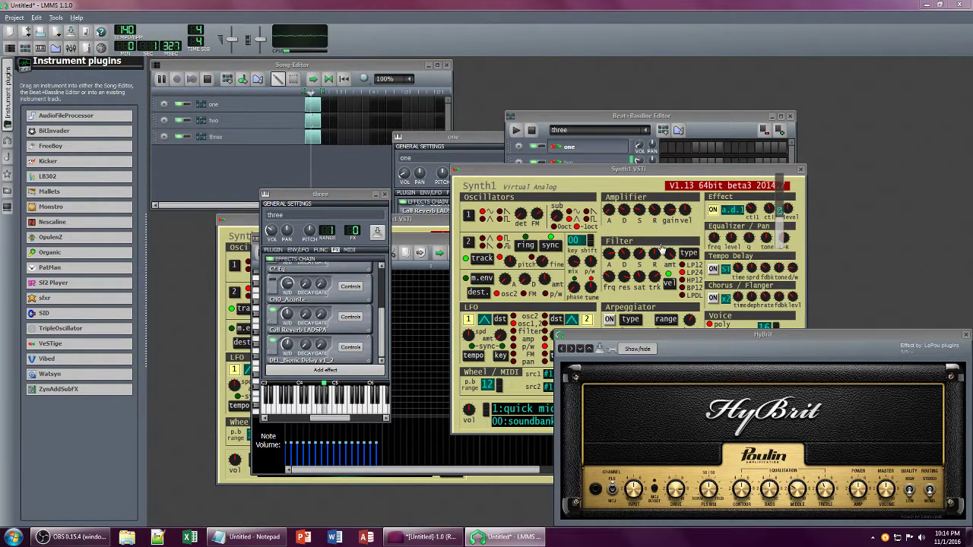
drag(644, 278, 652, 268)
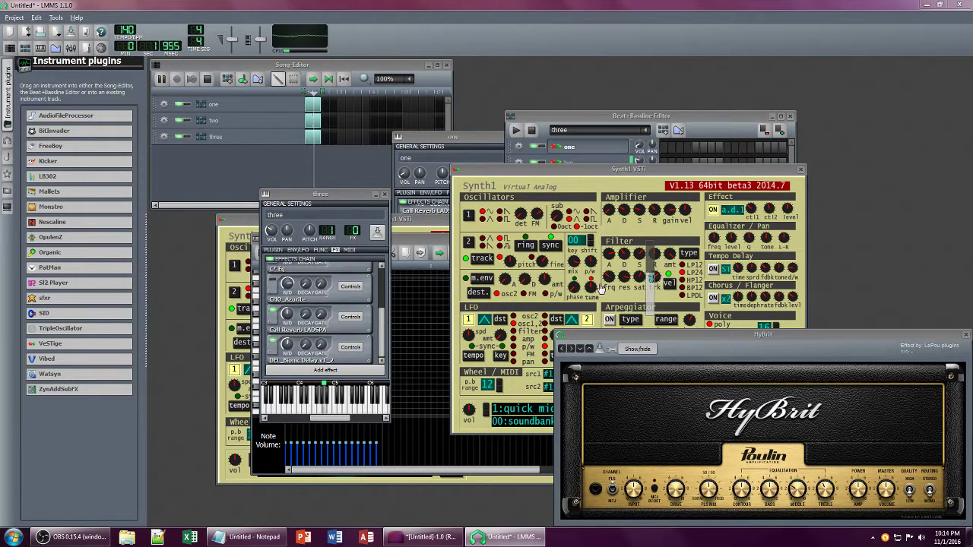
Step: Bypass the Bionic Delay in instrument three's effects chain and readjust the Face Bender's wet level
click(279, 317)
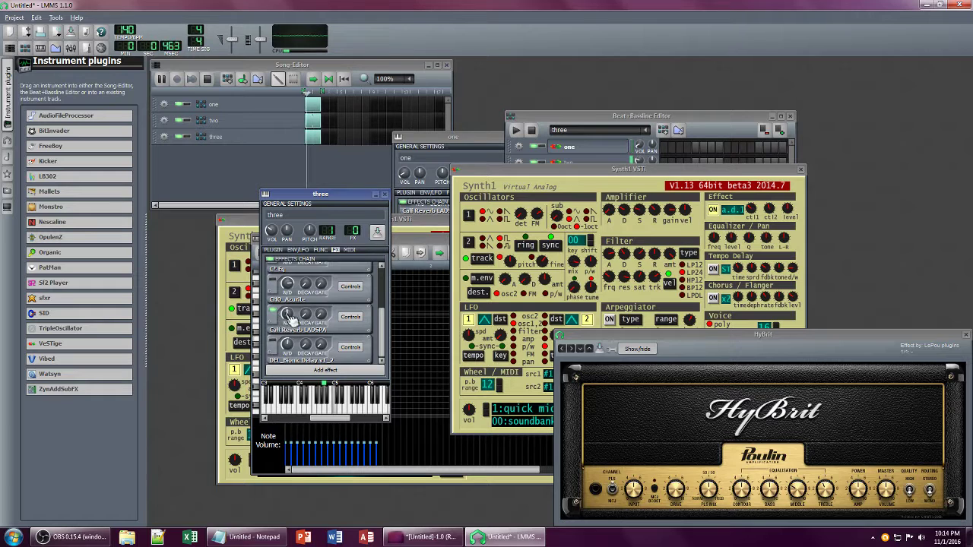
scroll(286, 304, up, 3)
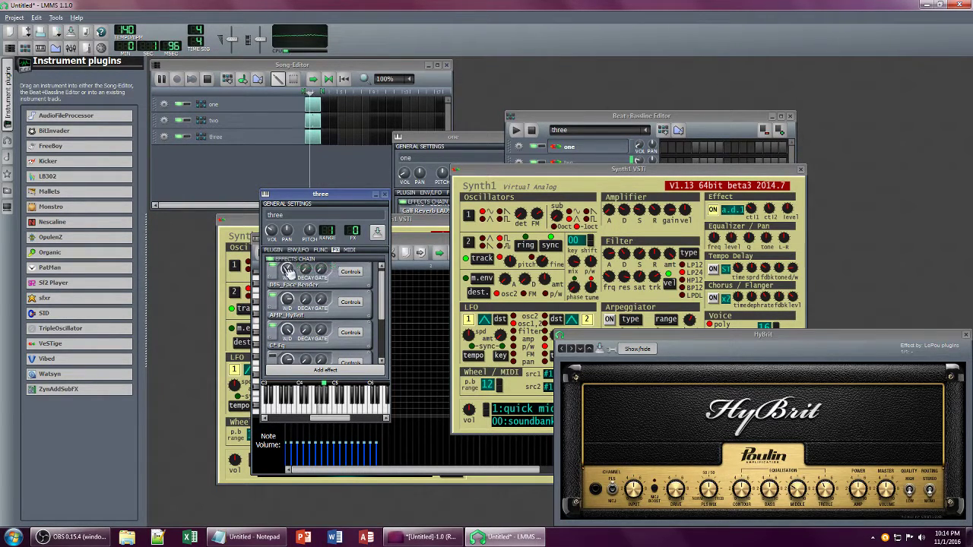
Step: Transpose all notes in pattern two's Piano-Roll up by about an octave
click(410, 242)
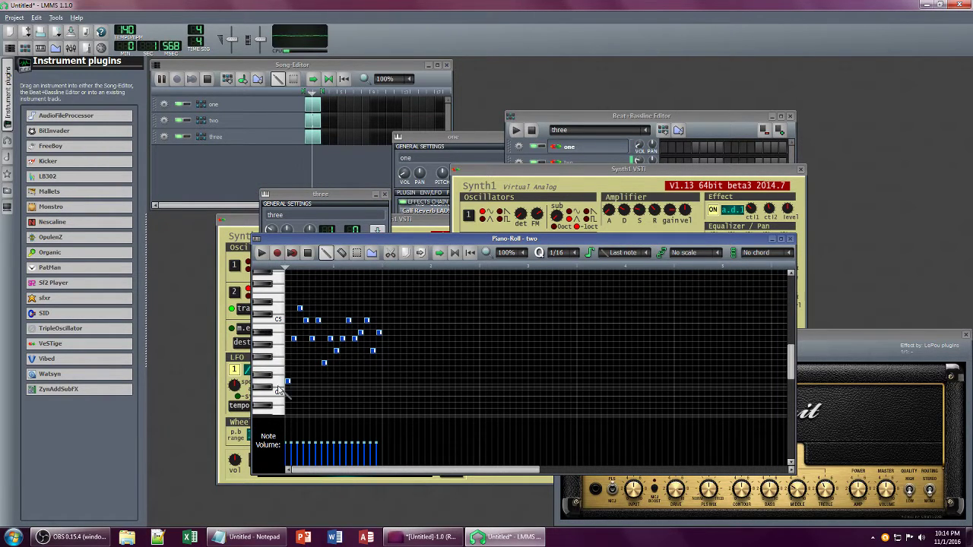
drag(286, 381, 287, 312)
scroll(304, 343, up, 2)
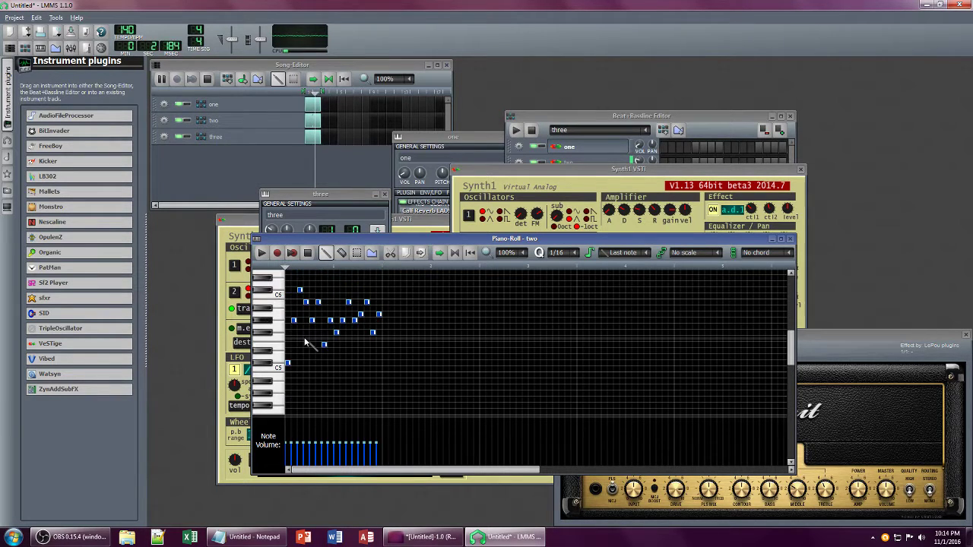
Step: Close the instrument three and HyBrit windows, and reopen instrument three from the Beat+Bassline Editor
click(351, 196)
click(385, 197)
click(697, 190)
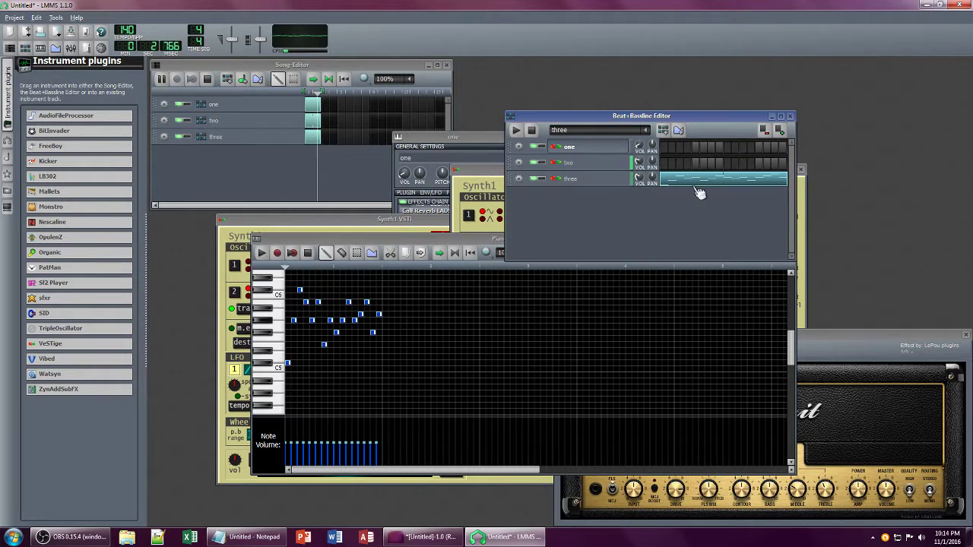
click(963, 335)
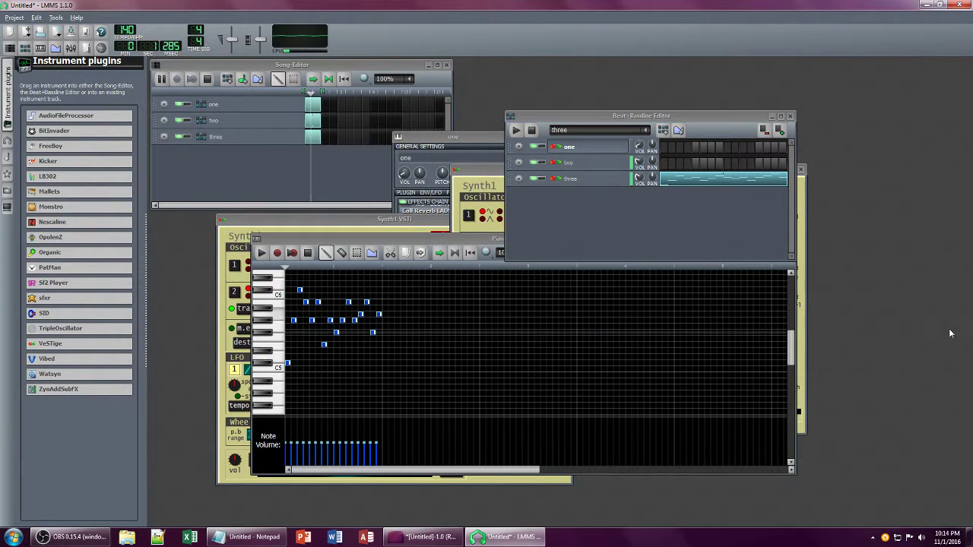
click(572, 179)
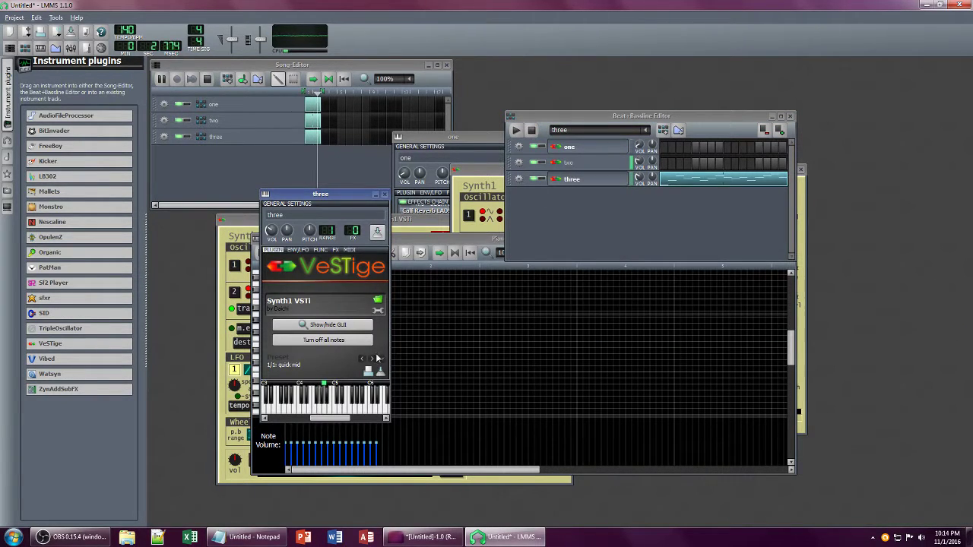
Step: Switch to Notepad, replace the note with "welll..sure" and minimize the window
click(270, 535)
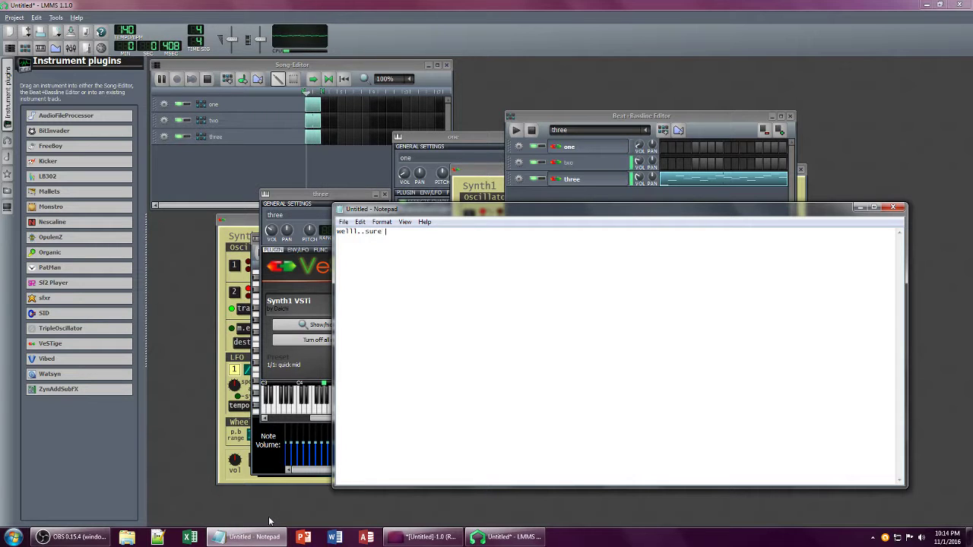
text(t)
key(alt+space)
key(n)
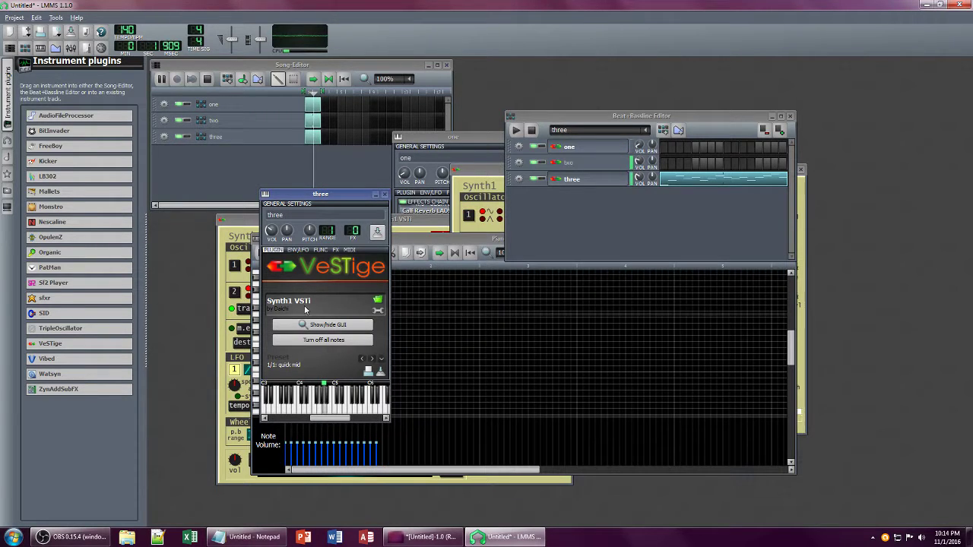
Step: Reopen instrument three's Synth1 interface, readjust its effect level and close the interface
click(336, 251)
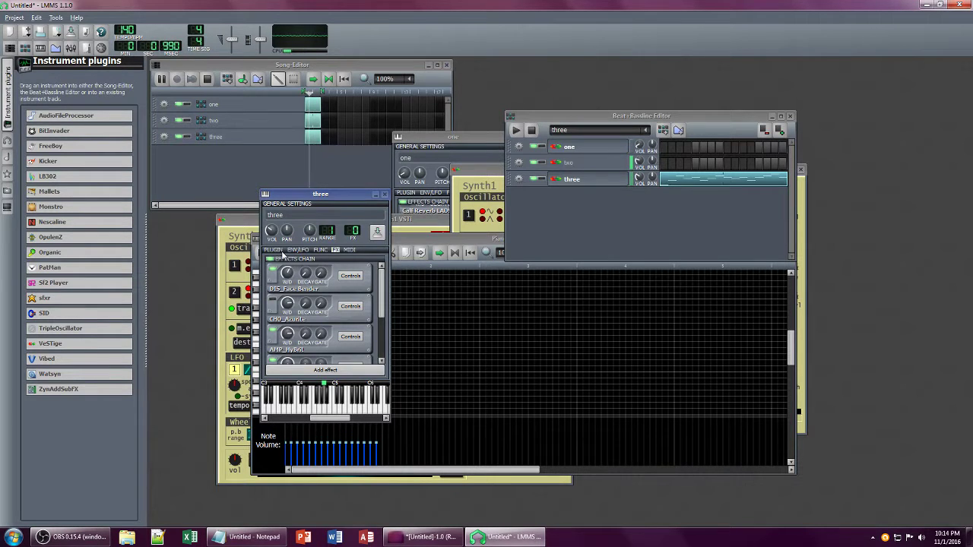
click(273, 250)
click(319, 323)
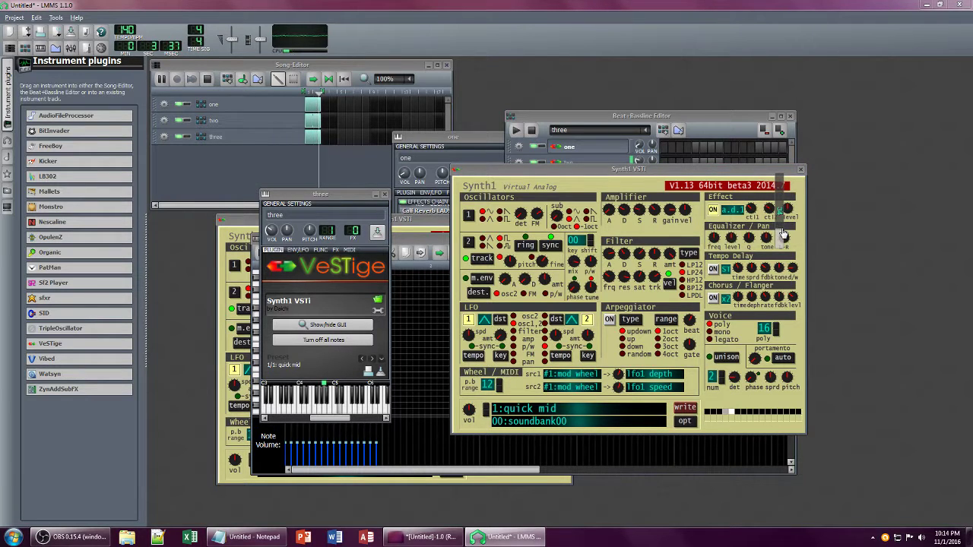
click(800, 169)
Step: Open instrument two's window and set instrument three's volume to 34.3% in the Beat+Bassline Editor
click(615, 164)
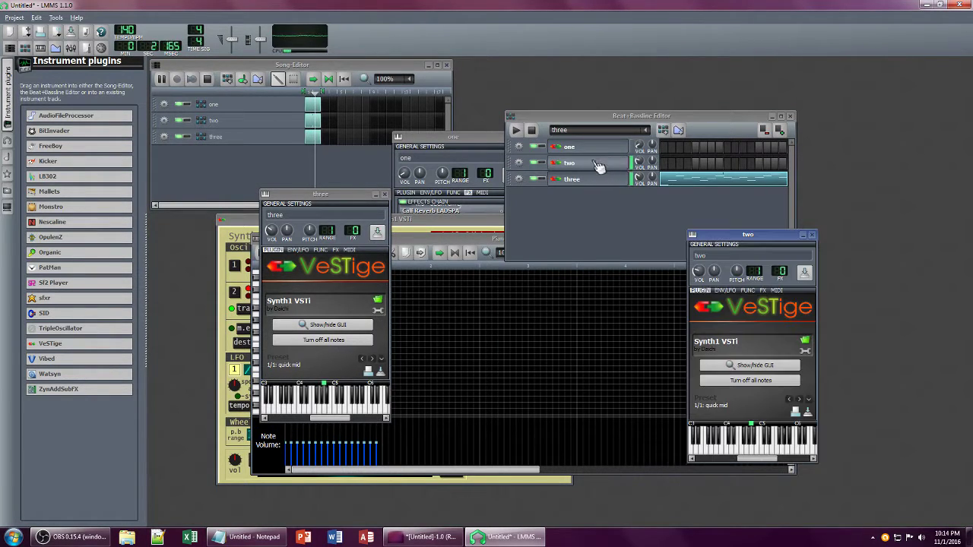
click(642, 180)
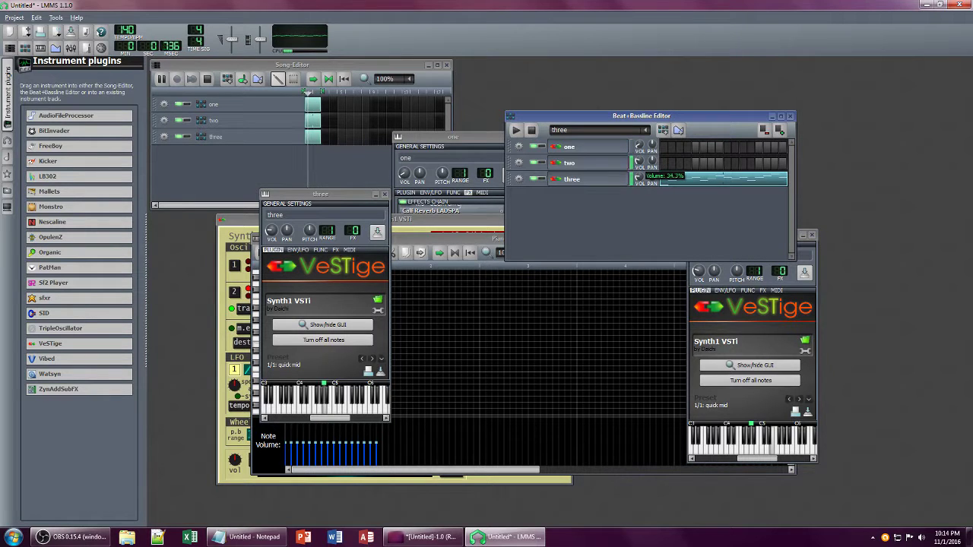
Step: Open instrument two's Synth1 interface and readjust its filter tracking, filter saturation and sub-oscillator level
click(600, 162)
click(600, 163)
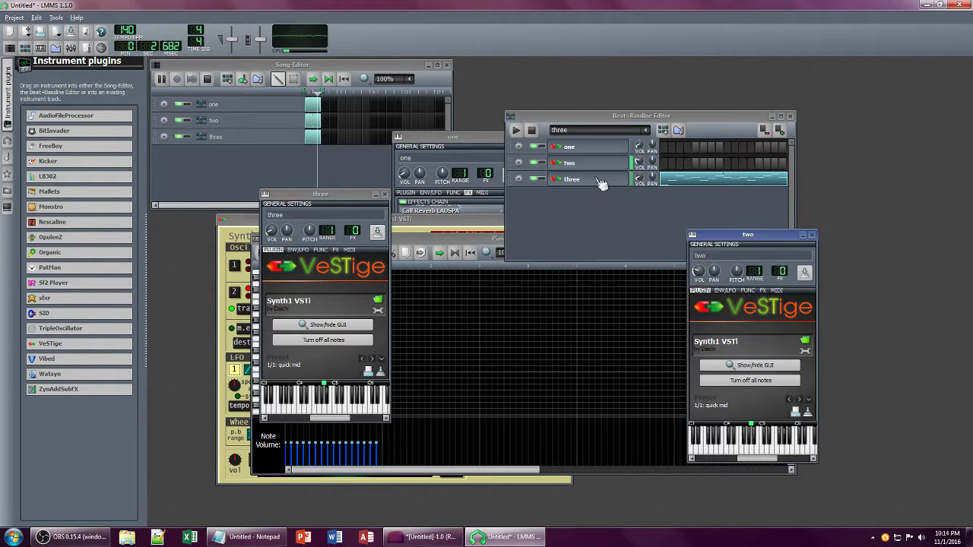
click(747, 290)
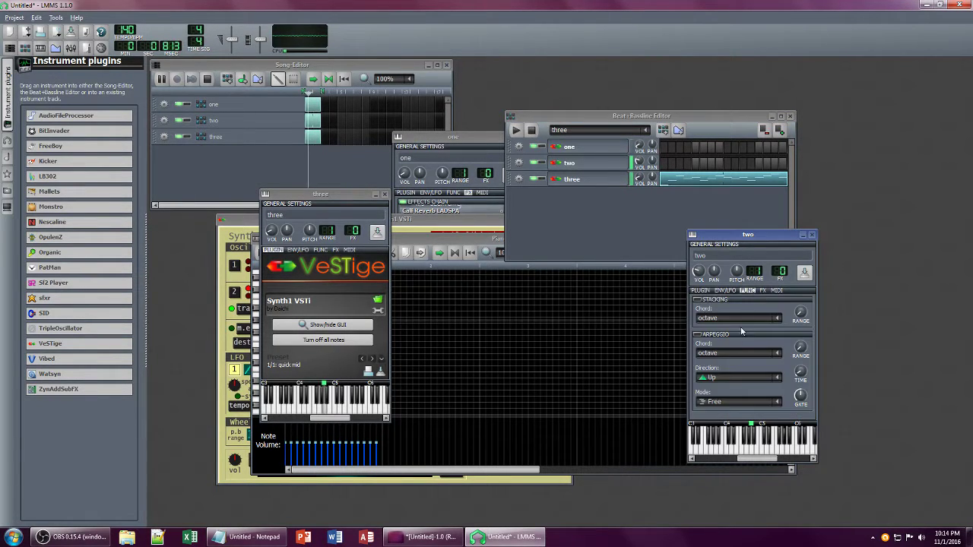
click(700, 290)
click(743, 366)
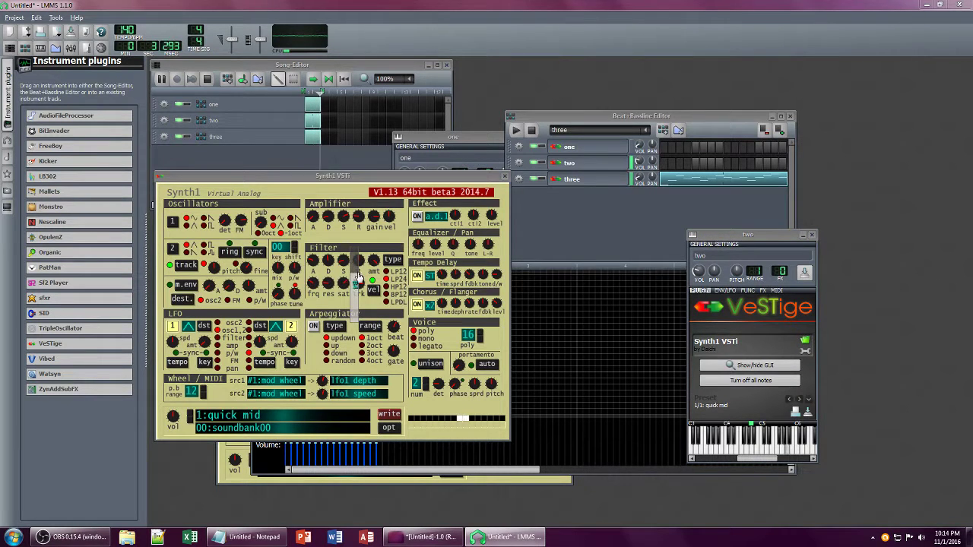
drag(360, 294, 336, 268)
drag(343, 263, 353, 314)
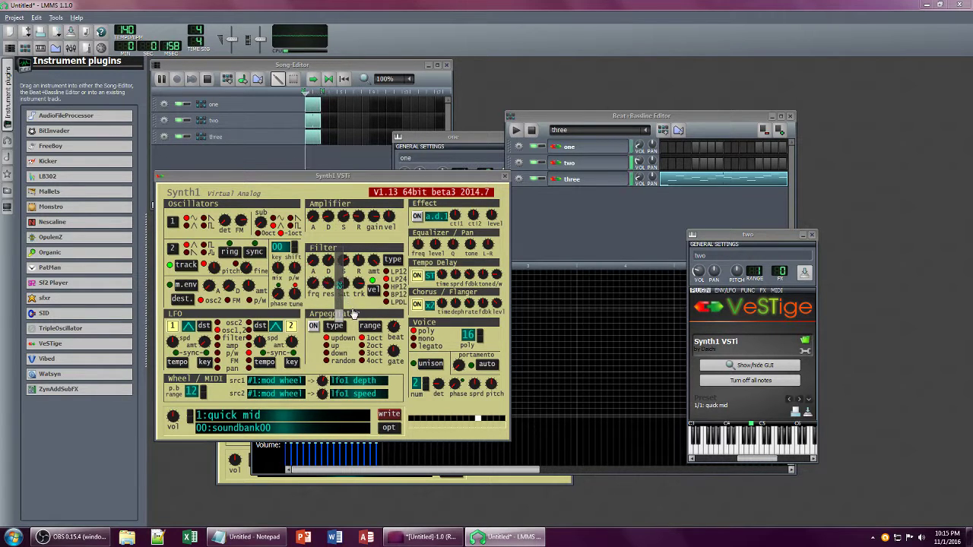
drag(259, 221, 268, 216)
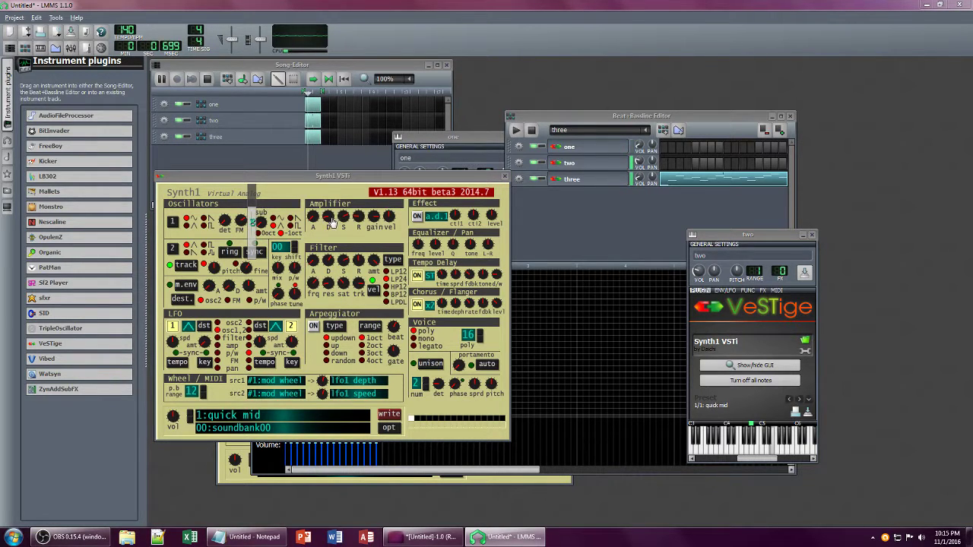
Step: Readjust the amplifier sustain of instrument two's Synth1 and open the first TAL-Filter's controls from the instrument's effects chain
drag(343, 217, 342, 241)
click(762, 291)
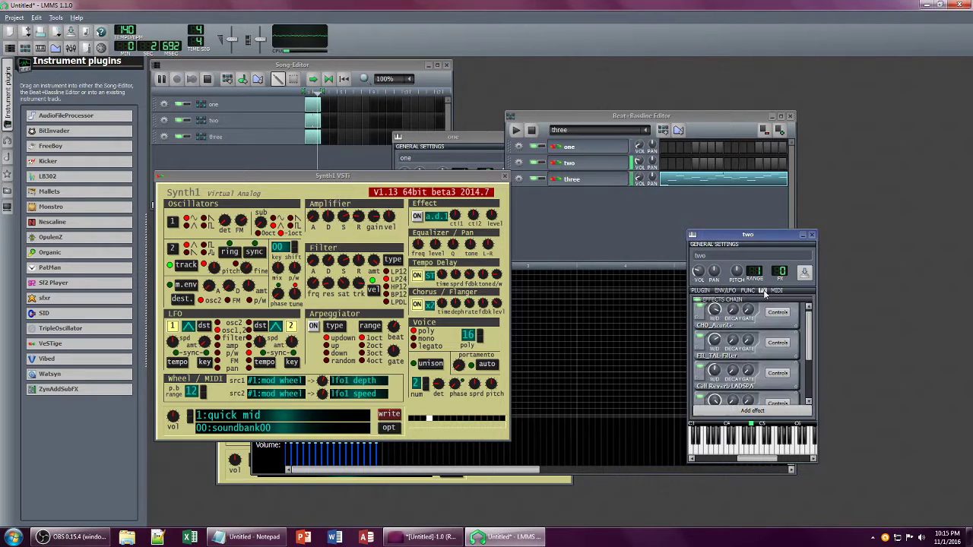
mouse_move(715, 342)
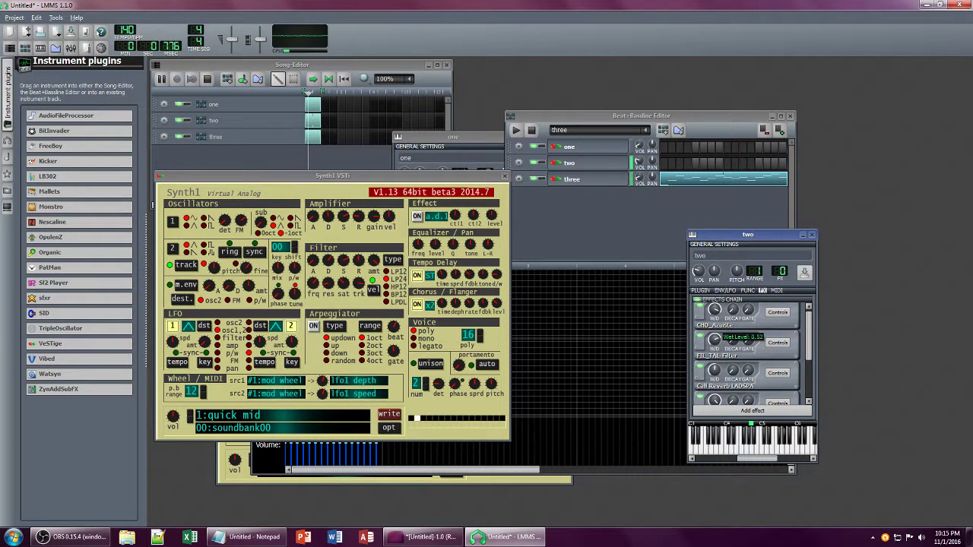
click(778, 342)
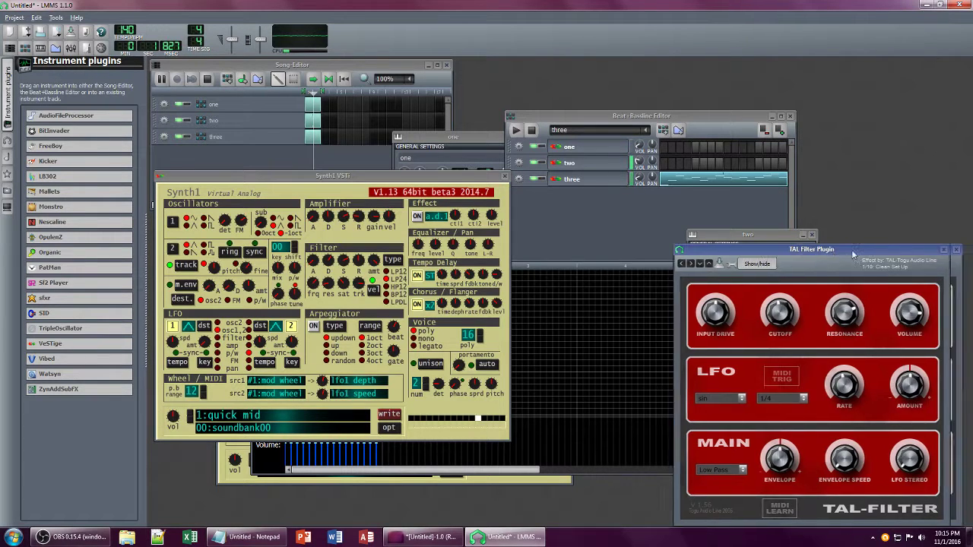
drag(806, 249, 483, 229)
Step: Look at the Calf Reverb controls in instrument two's effects chain and adjust the 16 kHz band of the C* Eq
click(723, 374)
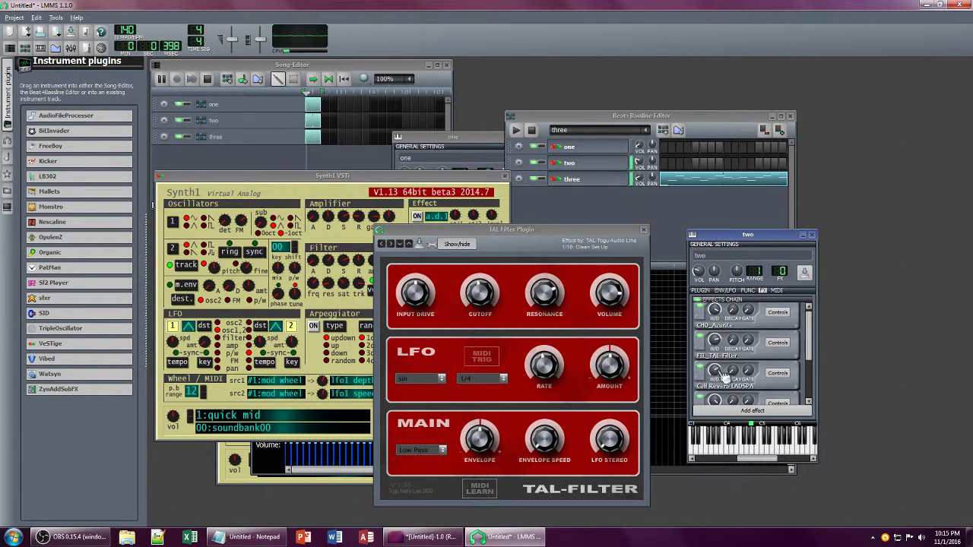
drag(809, 346, 809, 387)
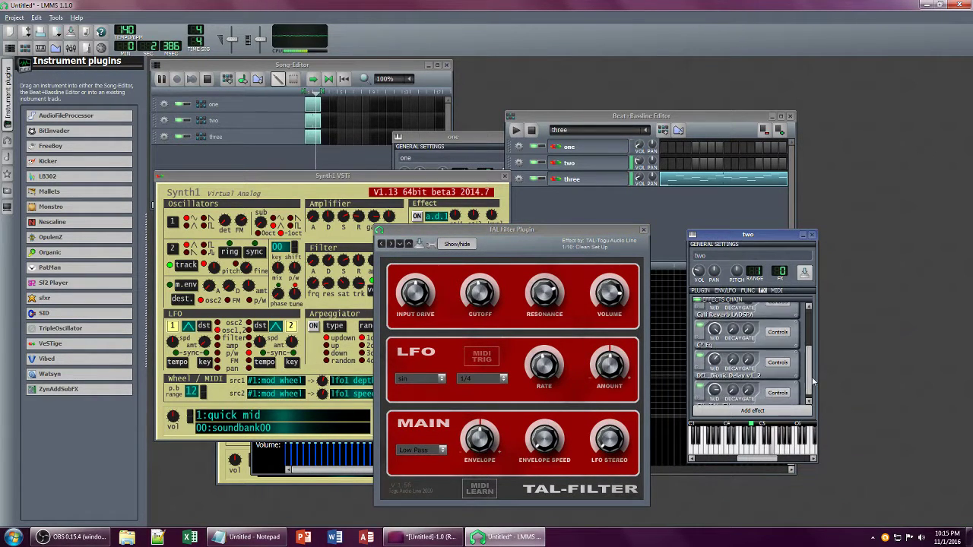
click(774, 307)
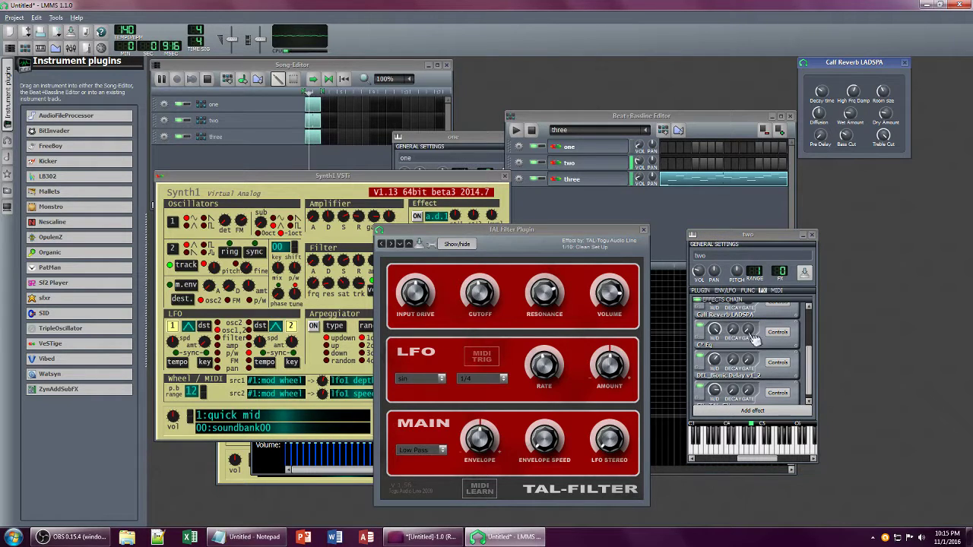
click(768, 333)
drag(830, 157, 830, 152)
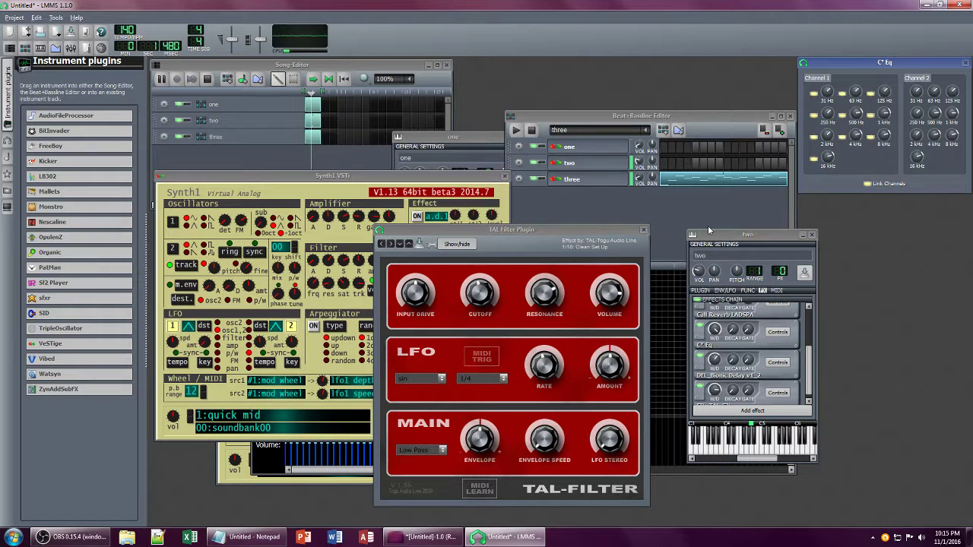
Step: Readjust instrument three's volume in the Beat+Bassline Editor and move the editor over the Synth1 and TAL-Filter windows
click(642, 148)
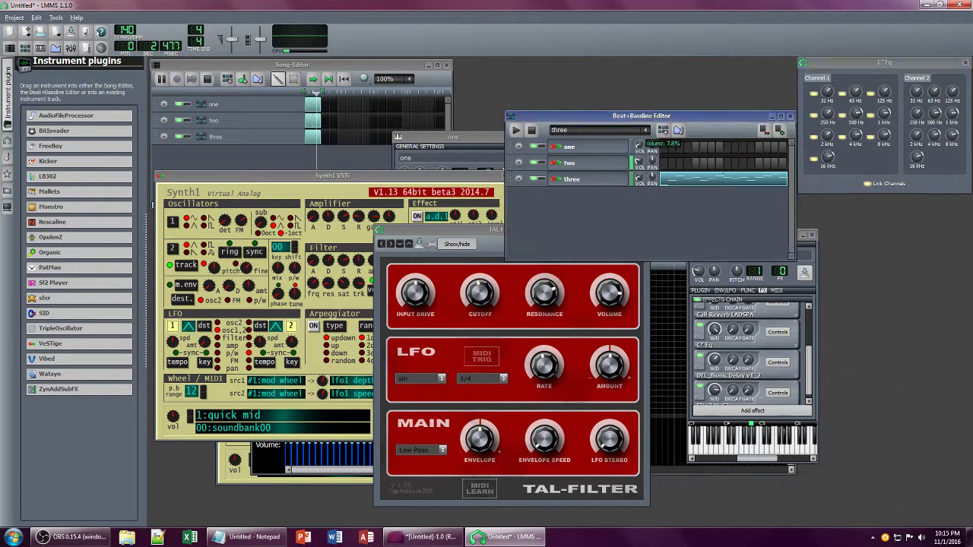
click(637, 178)
drag(639, 178, 644, 185)
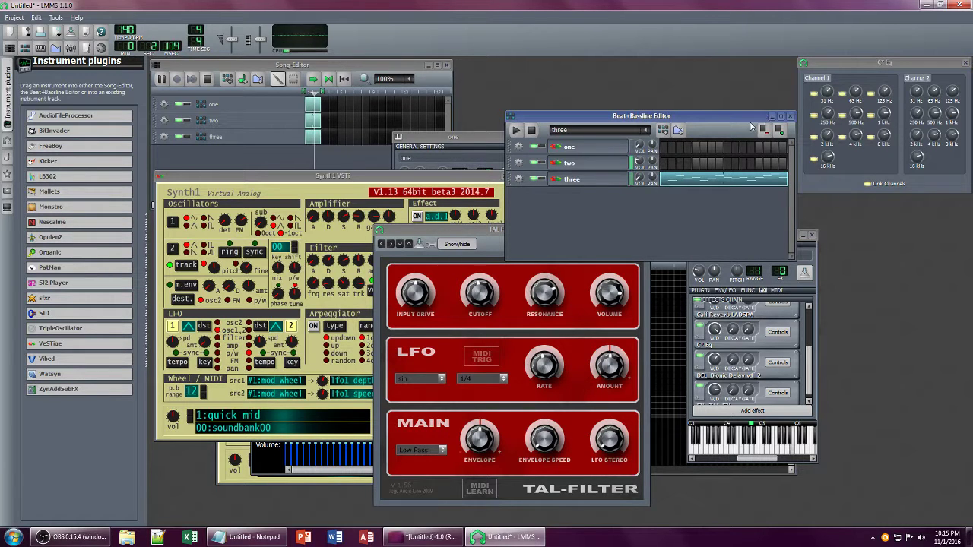
drag(748, 119, 566, 144)
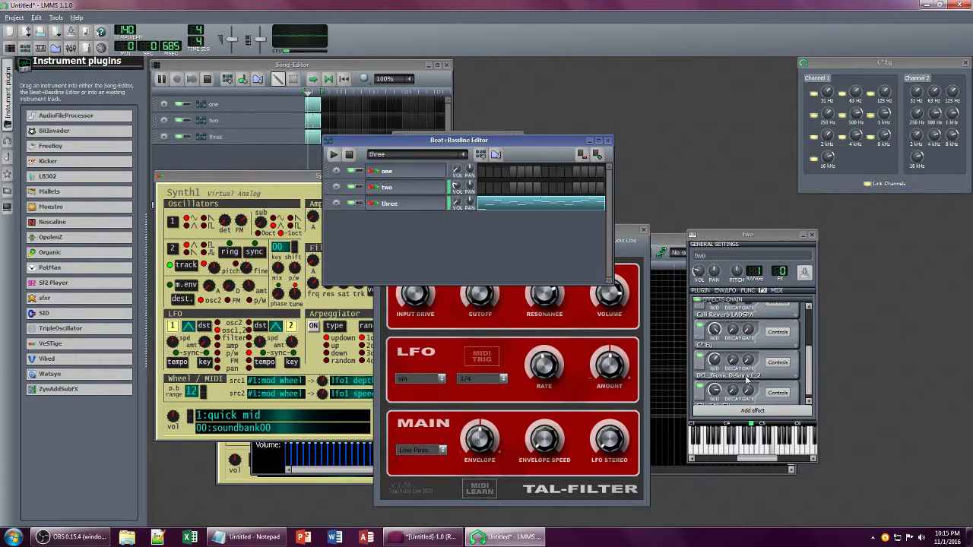
Step: Open instrument two's Bionic Delay controls and readjust the filter envelope in its Synth1 interface
click(777, 362)
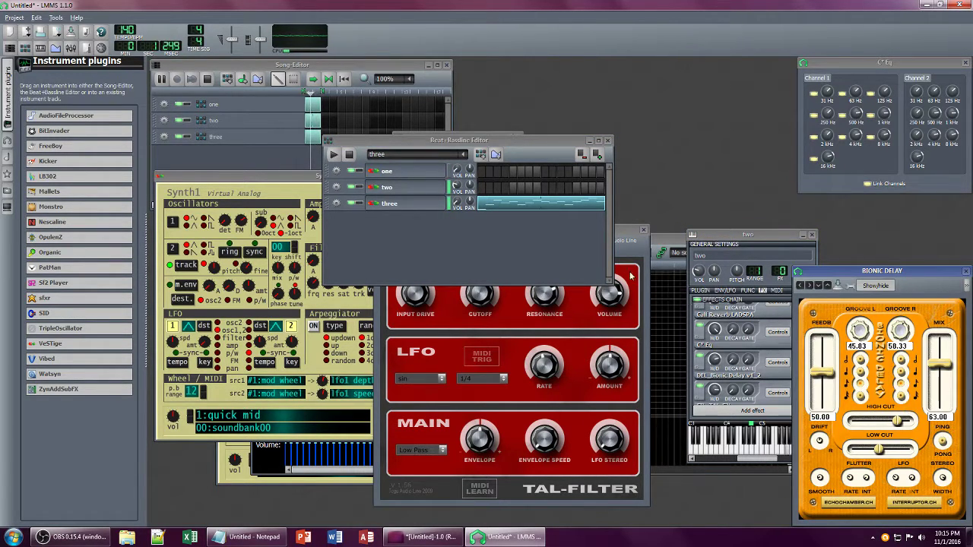
click(285, 181)
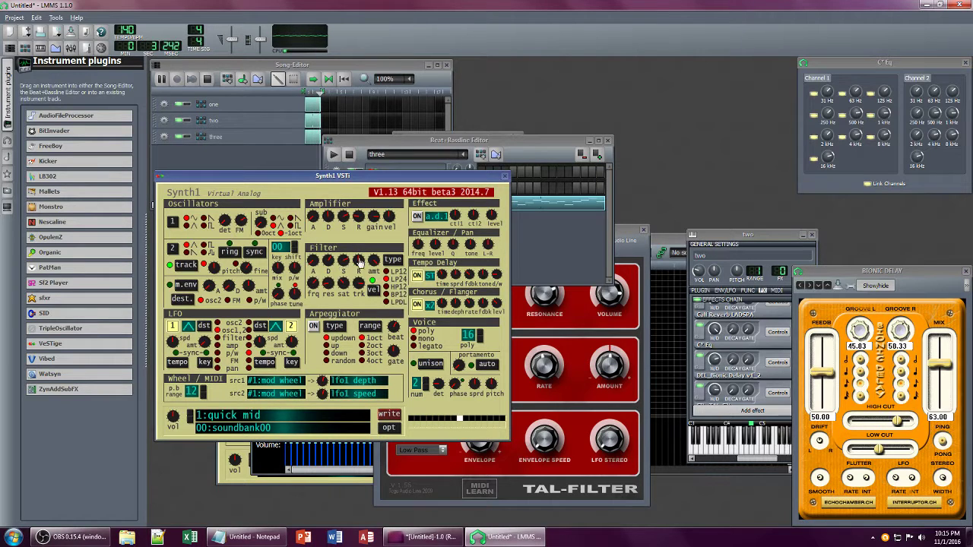
drag(362, 270, 332, 265)
drag(344, 260, 345, 259)
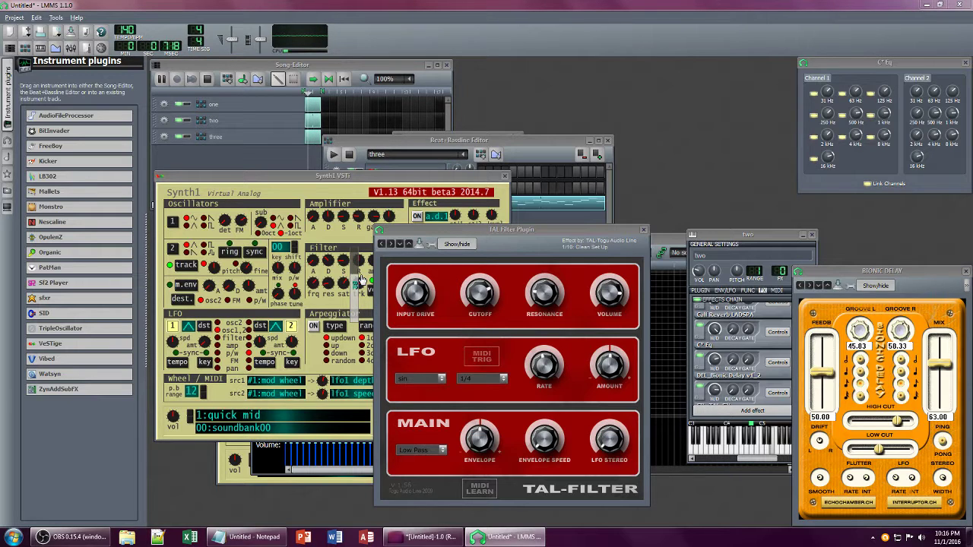
Step: Close the TAL-Filter controls and add the DIS_Face Bender effect to instrument two's effects chain
click(544, 234)
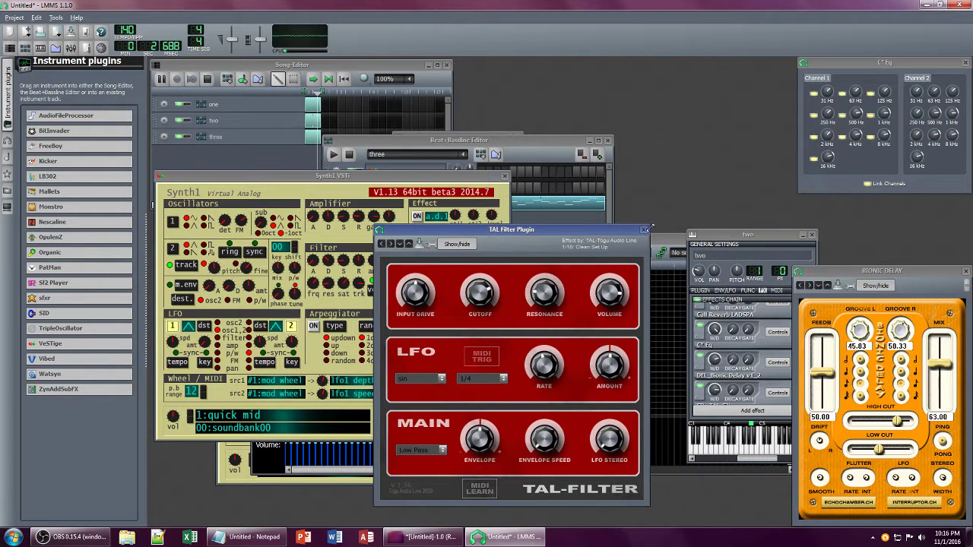
click(645, 229)
drag(719, 239, 512, 195)
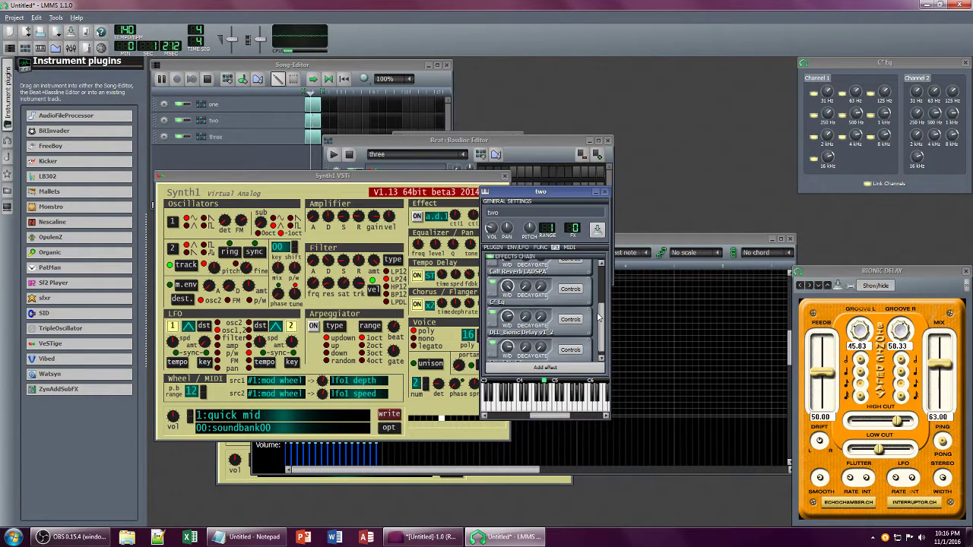
scroll(605, 335, down, 2)
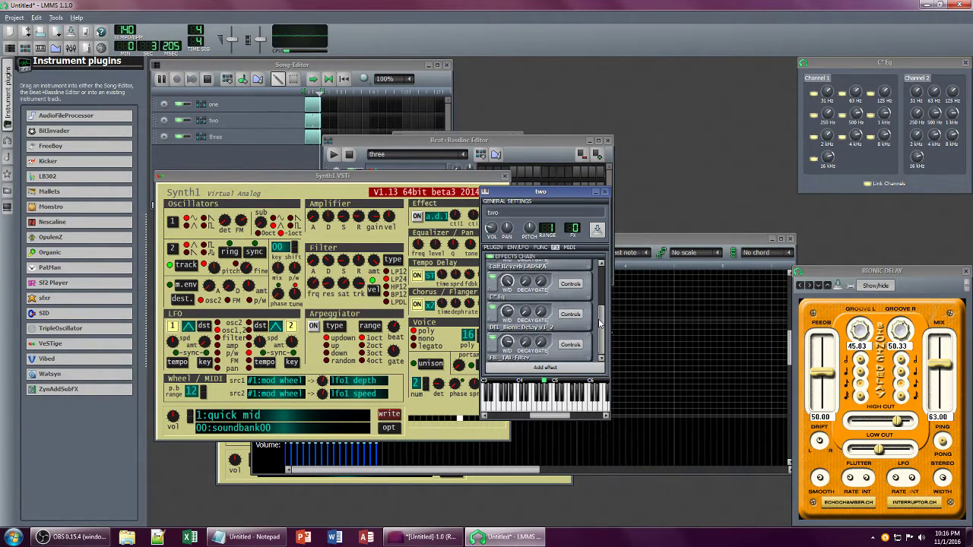
click(545, 368)
text(fac)
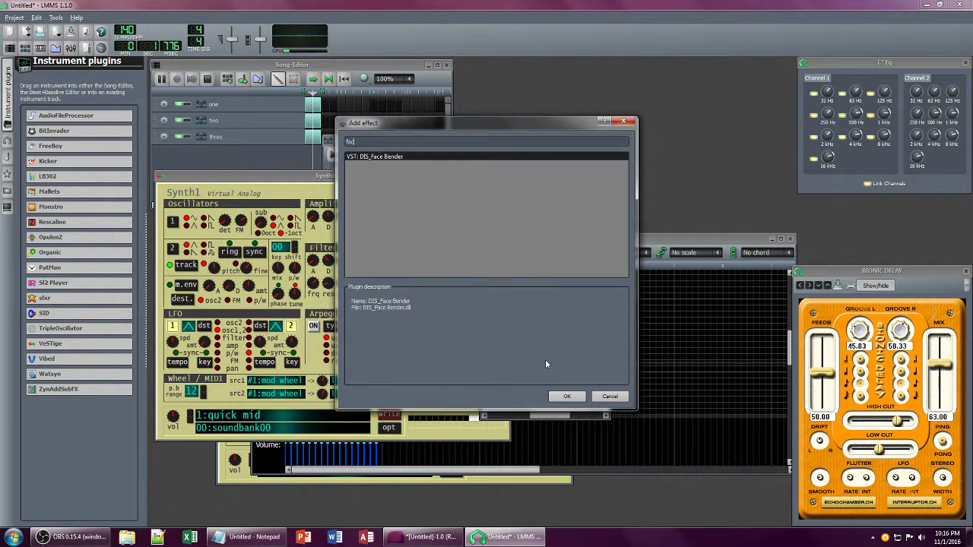
key(Return)
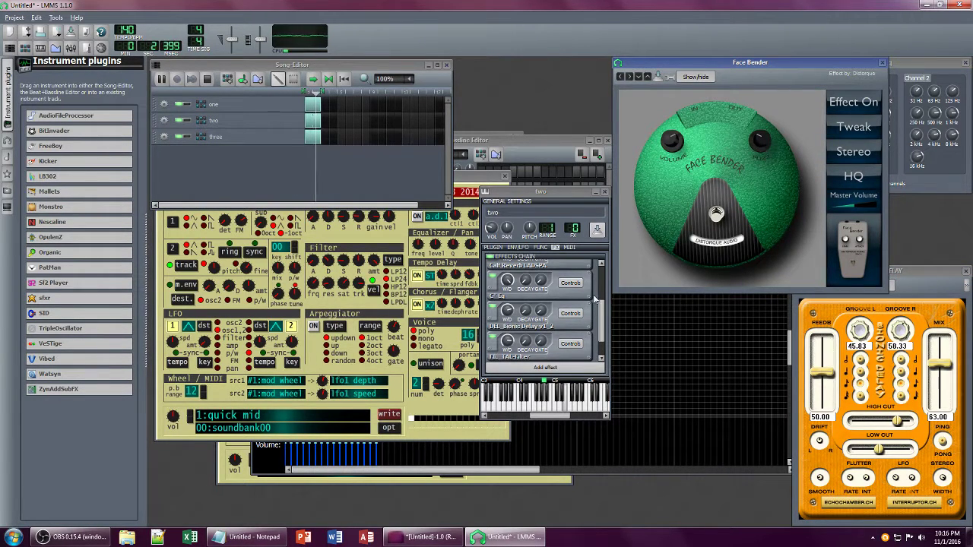
Step: Readjust the amplifier sustain in instrument two's Synth1 interface and the fuzz amount of the Face Bender
mouse_move(600, 320)
mouse_down()
mouse_move(600, 307)
mouse_move(604, 332)
mouse_up()
click(493, 277)
mouse_move(508, 313)
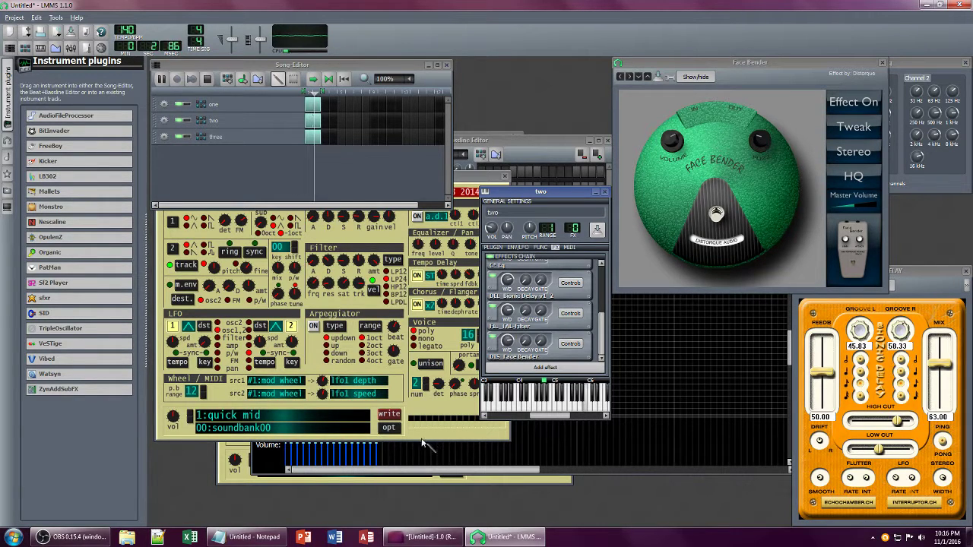
click(461, 189)
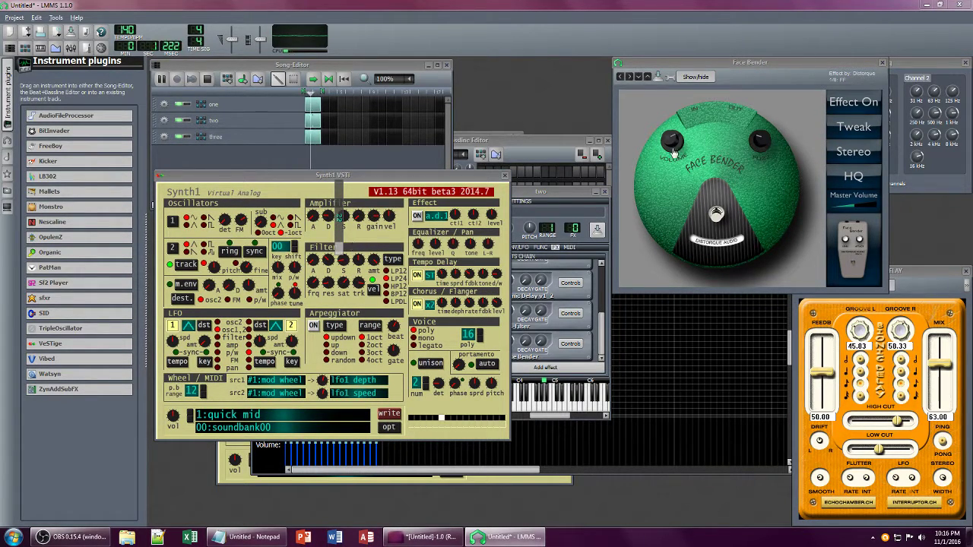
click(763, 144)
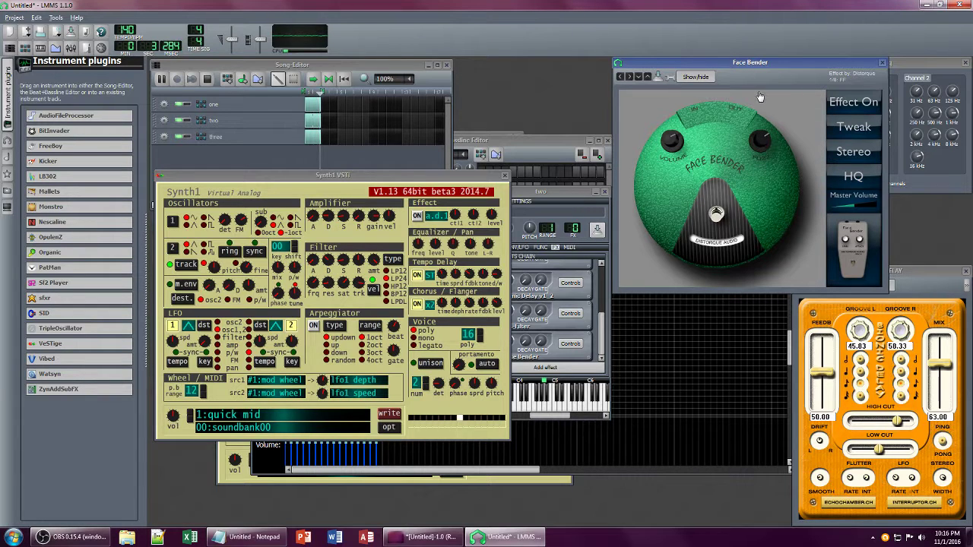
Step: Lower the Bionic Delay's wet level in instrument two's effects chain and readjust oscillator one's FM in Synth1
click(557, 194)
mouse_move(507, 280)
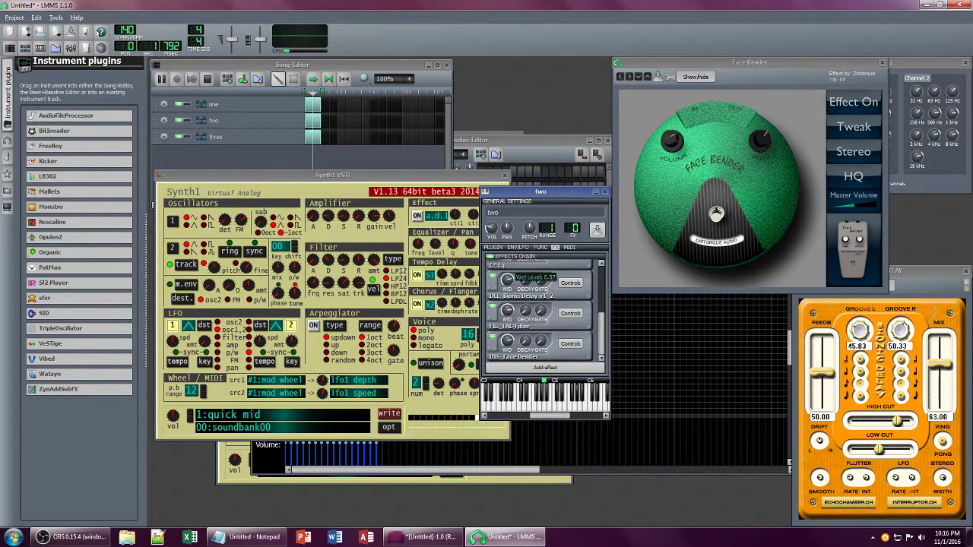
drag(508, 282, 509, 286)
click(221, 241)
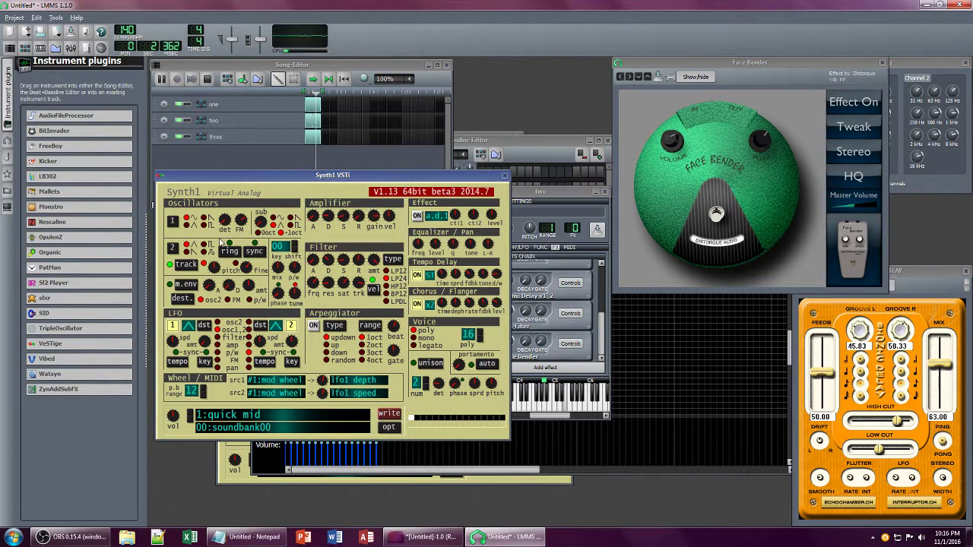
drag(242, 221, 232, 210)
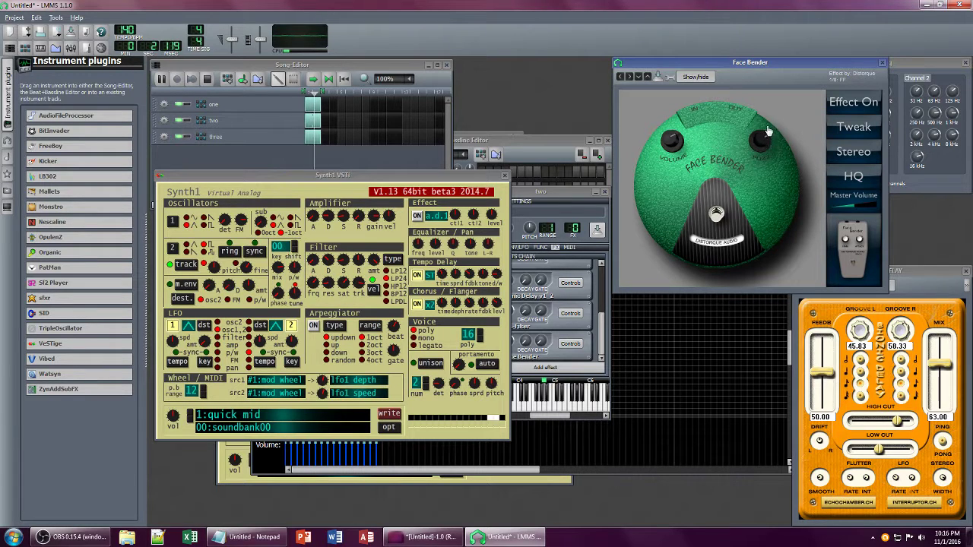
Step: Open the lower TAL-Filter in instrument two's chain, readjust its cutoff and resonance, and set its LFO rate to 1/16
click(544, 191)
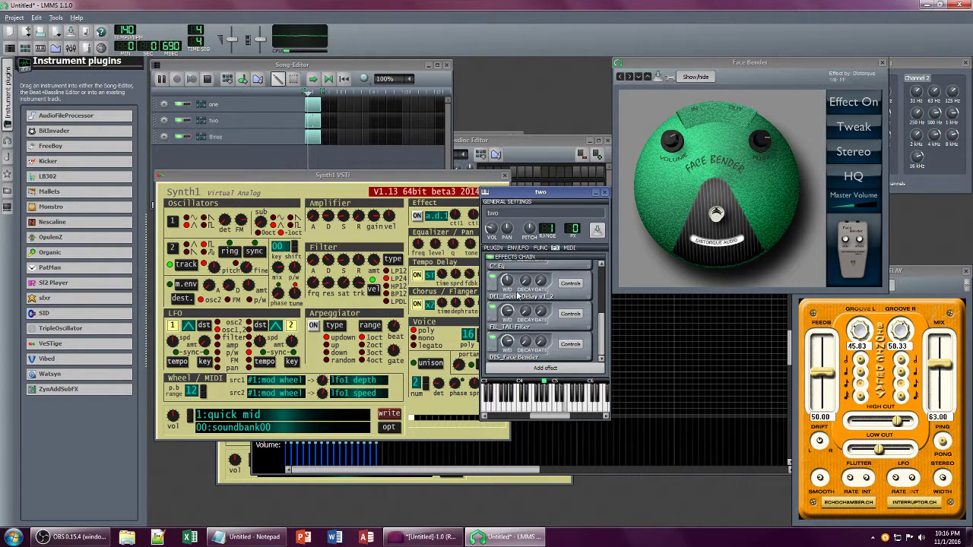
click(570, 313)
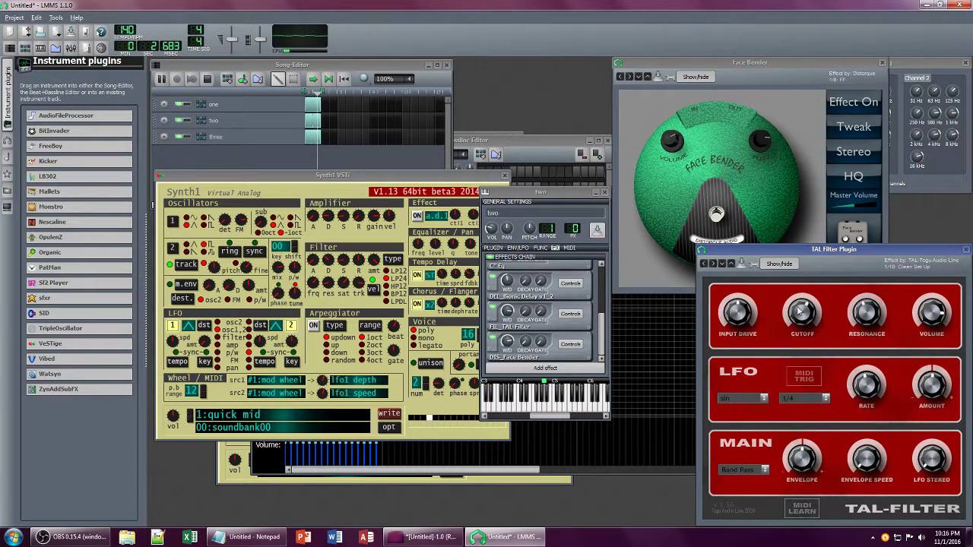
drag(798, 311, 798, 298)
drag(864, 313, 864, 259)
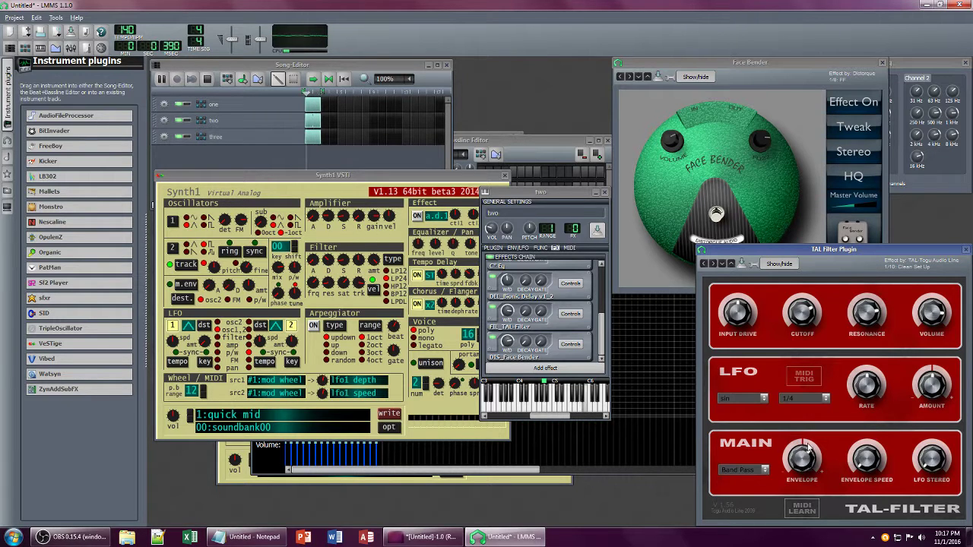
click(804, 397)
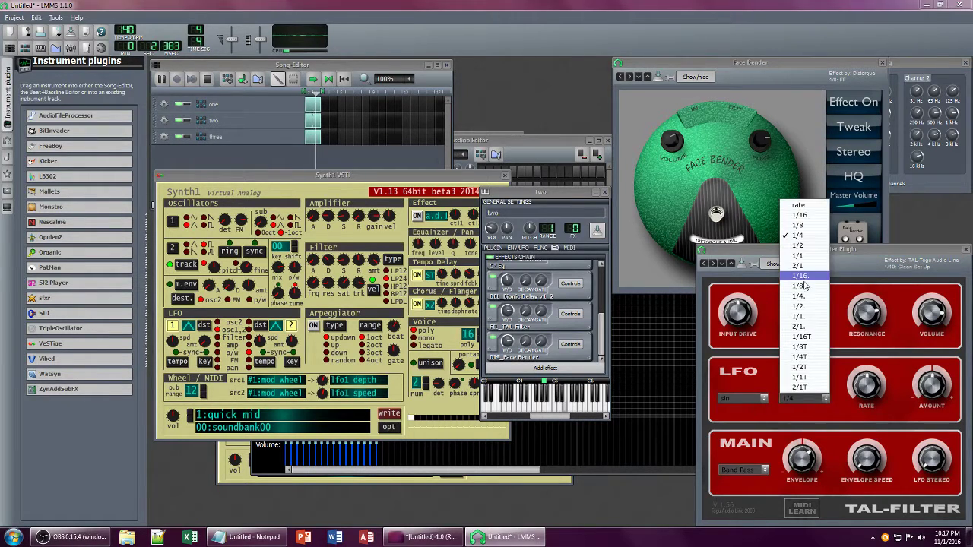
click(806, 217)
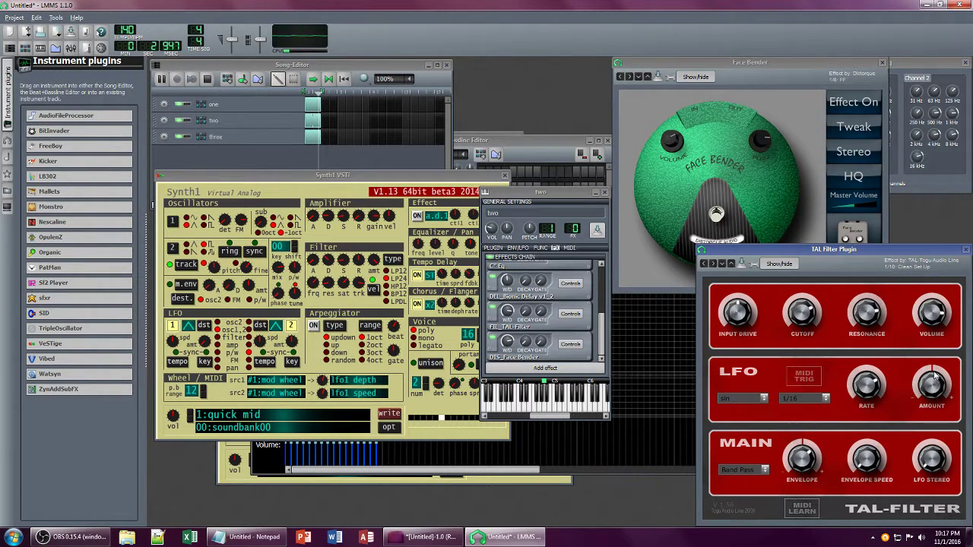
Step: Move the TAL-Filter window beside the Synth1 interface and fine-tune the filter's resonance and cutoff
drag(836, 249, 619, 160)
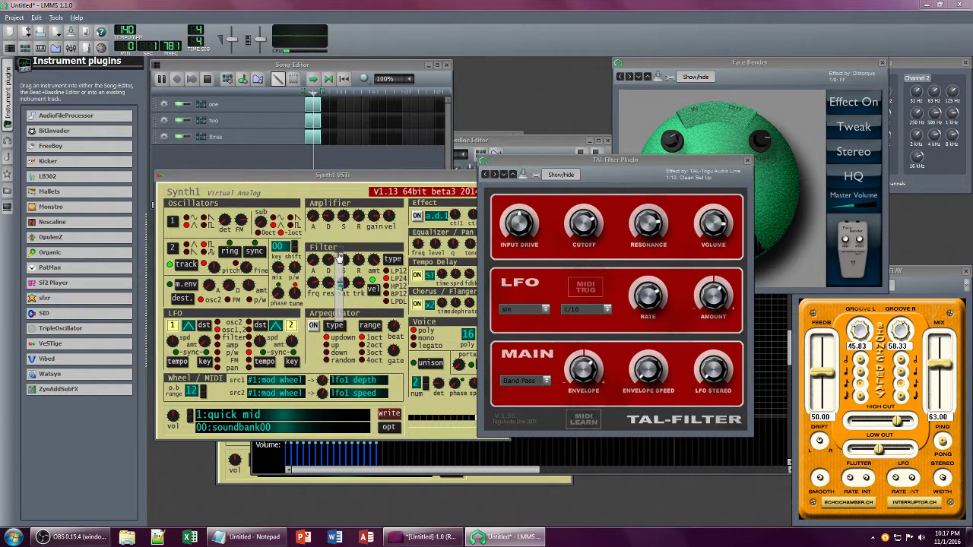
click(642, 223)
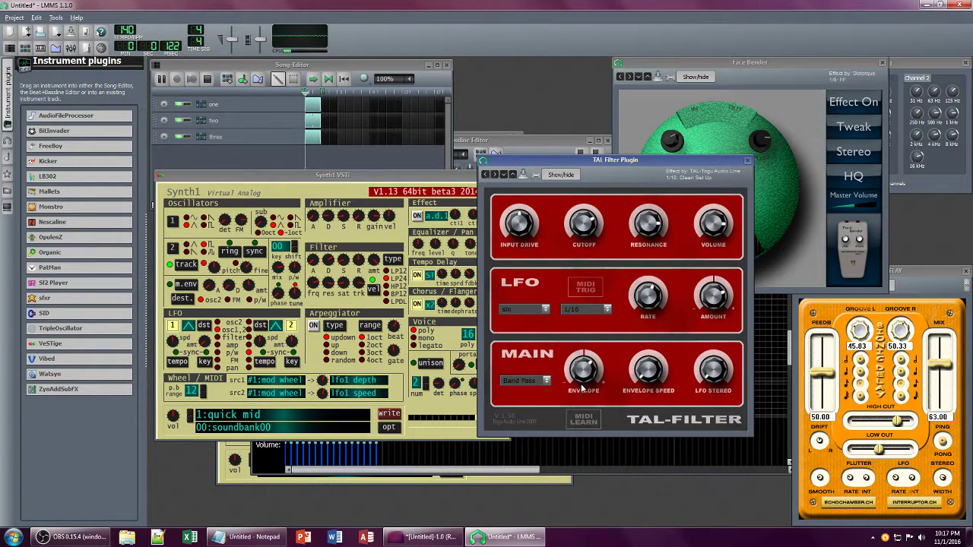
drag(584, 228, 608, 222)
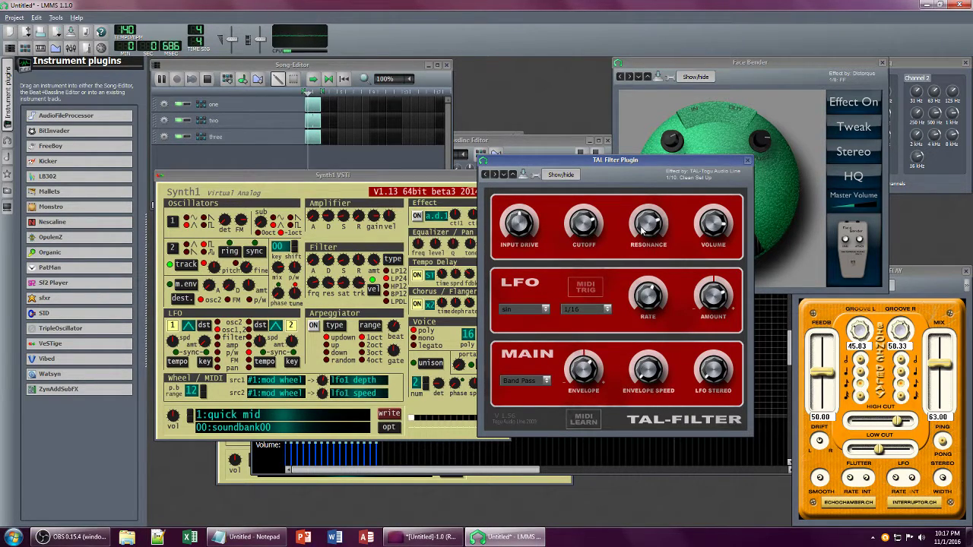
Step: Close instrument one's window and instrument two's Synth1 interface, and open instrument three's window from the Beat+Bassline Editor
click(545, 141)
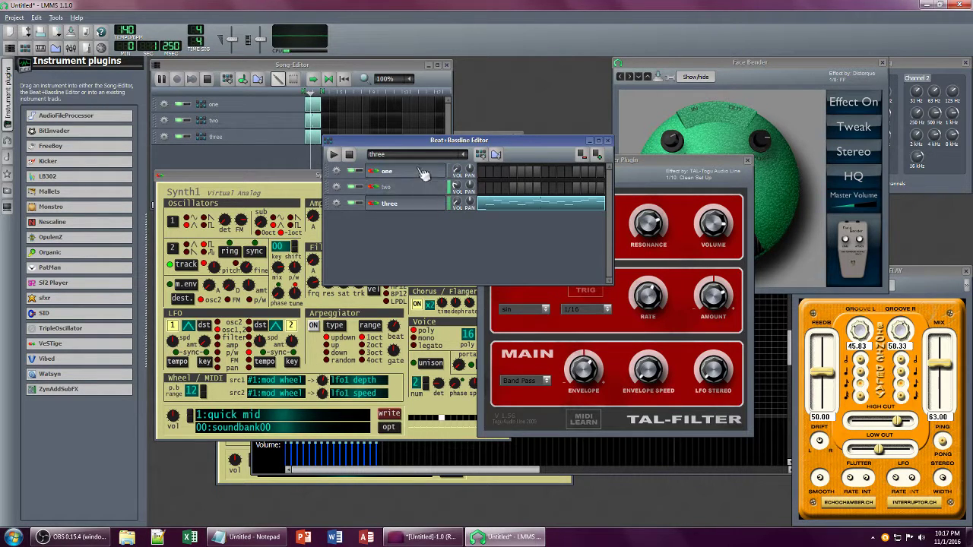
click(387, 171)
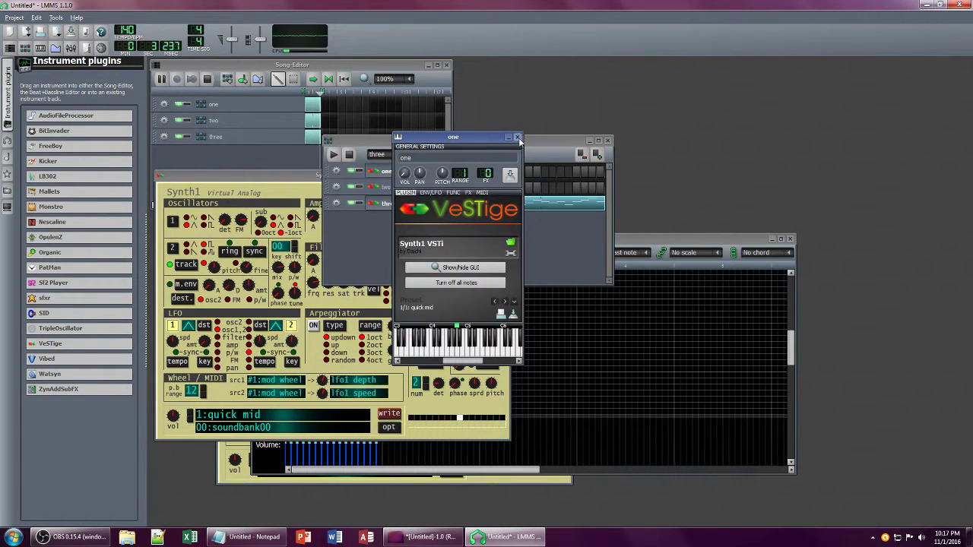
click(517, 137)
click(487, 184)
click(505, 177)
click(389, 203)
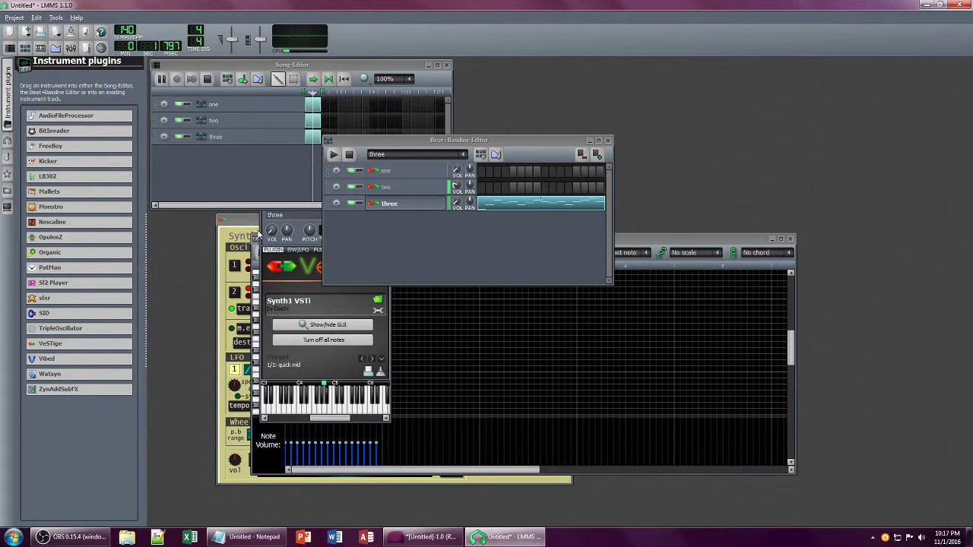
Step: Switch the Beat+Bassline Editor to pattern one and reopen instrument three's window
click(567, 219)
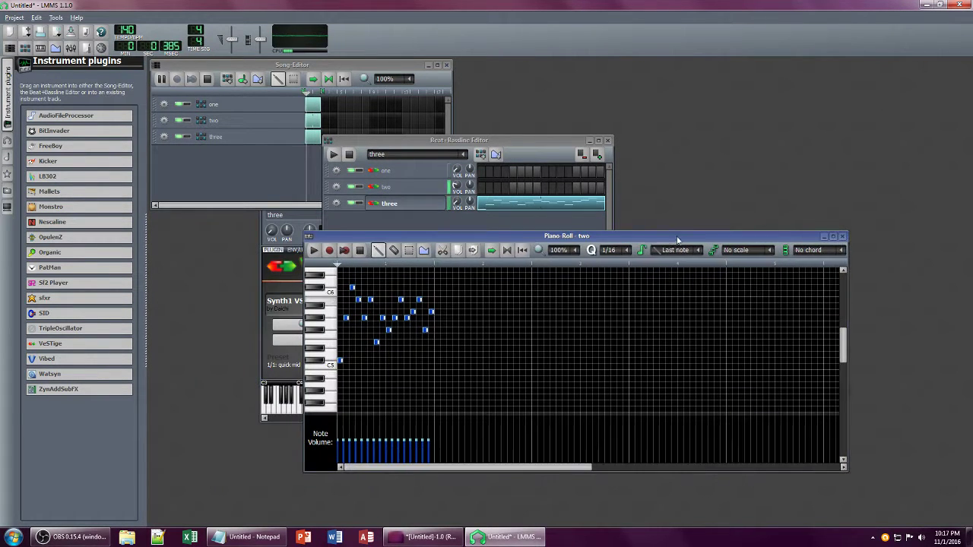
click(264, 240)
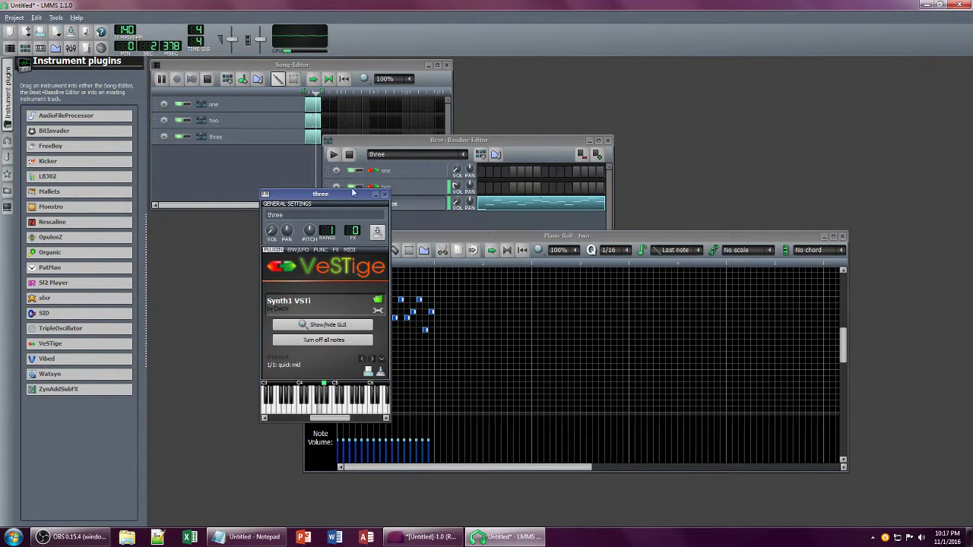
click(385, 195)
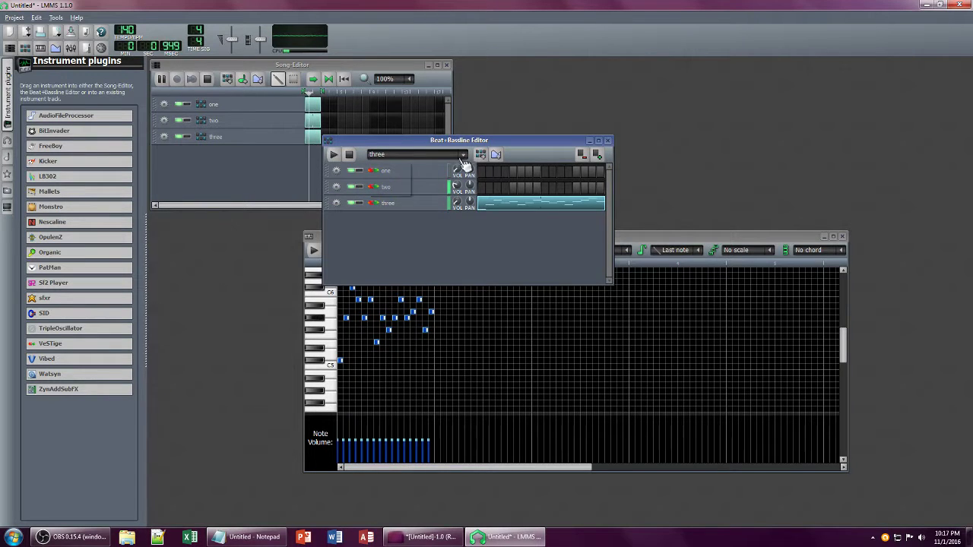
click(459, 155)
click(388, 165)
click(424, 208)
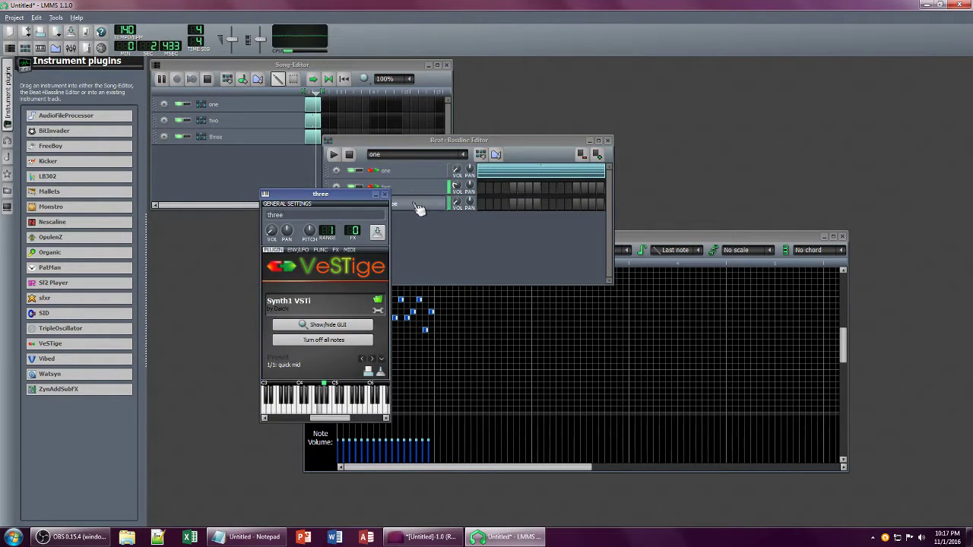
Step: Enable CHO_Azurite in instrument three's effects chain and open its controls
click(334, 250)
scroll(357, 327, up, 1)
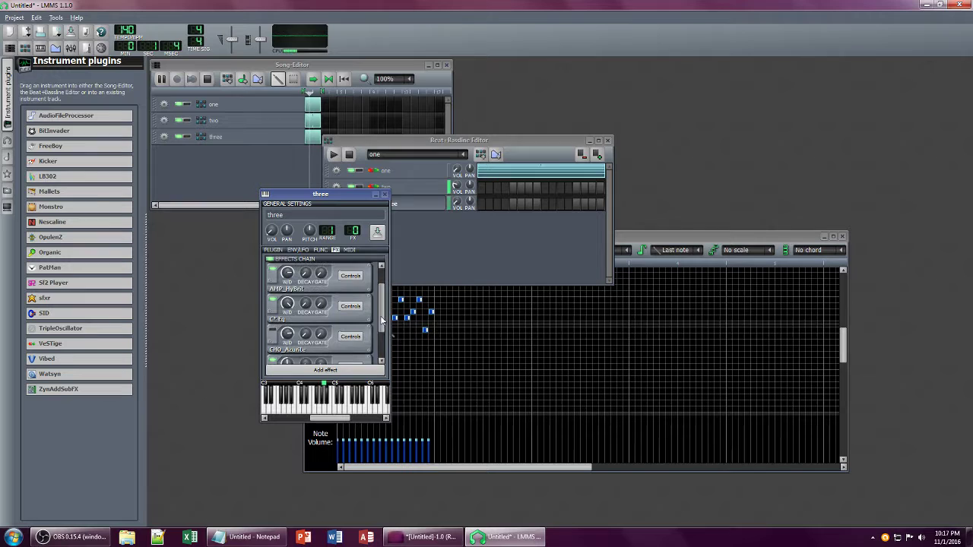
click(339, 335)
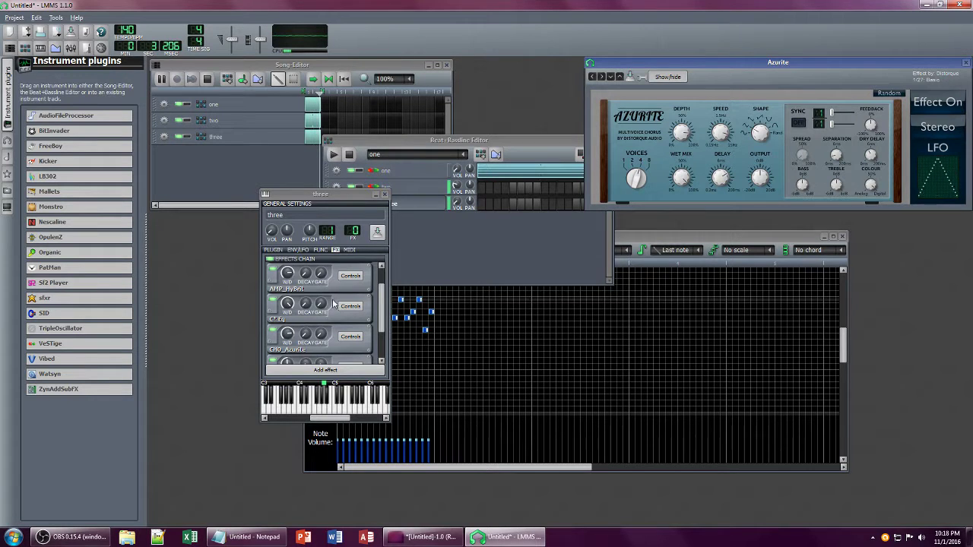
Step: Open instrument three's Synth1 interface, readjust the effect section's ctl1 and ctl2 settings, and close the interface
click(272, 249)
click(301, 325)
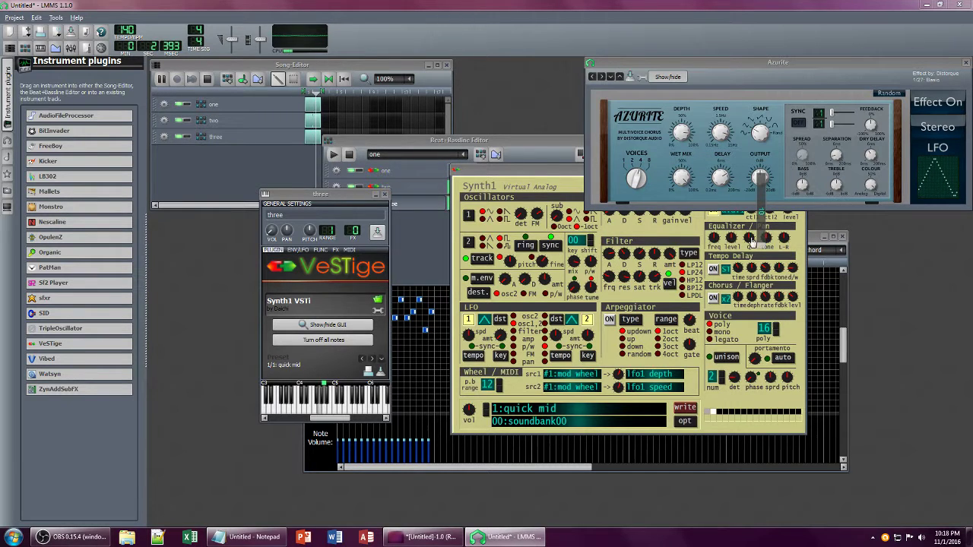
click(549, 172)
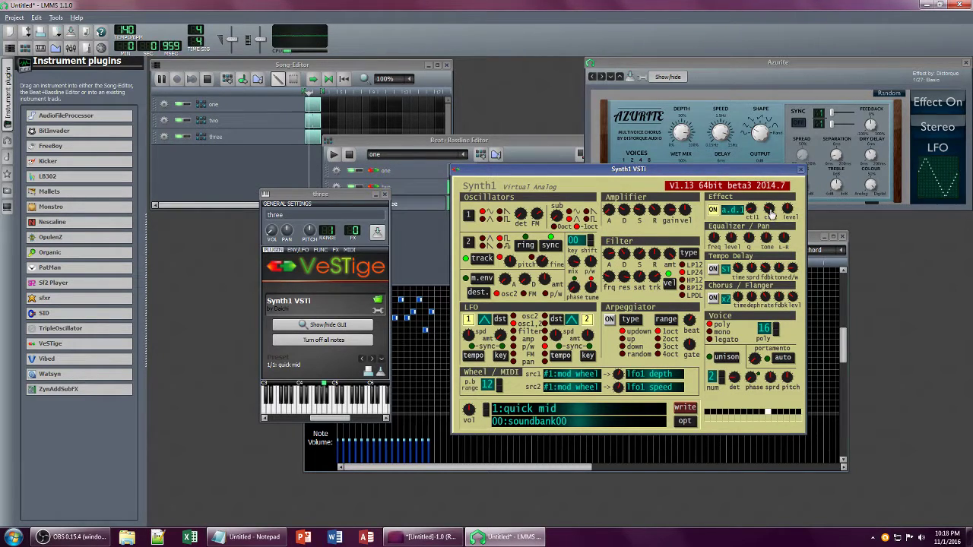
drag(771, 214, 784, 243)
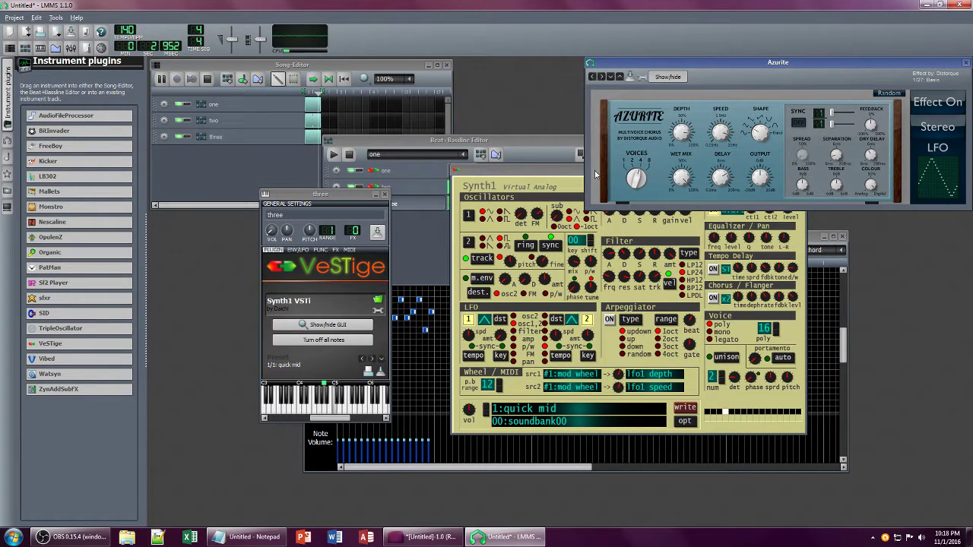
click(561, 171)
click(799, 173)
Step: Switch the Beat+Bassline Editor to pattern two and readjust the lower TAL-Filter's wet level in instrument two's effects chain
click(521, 139)
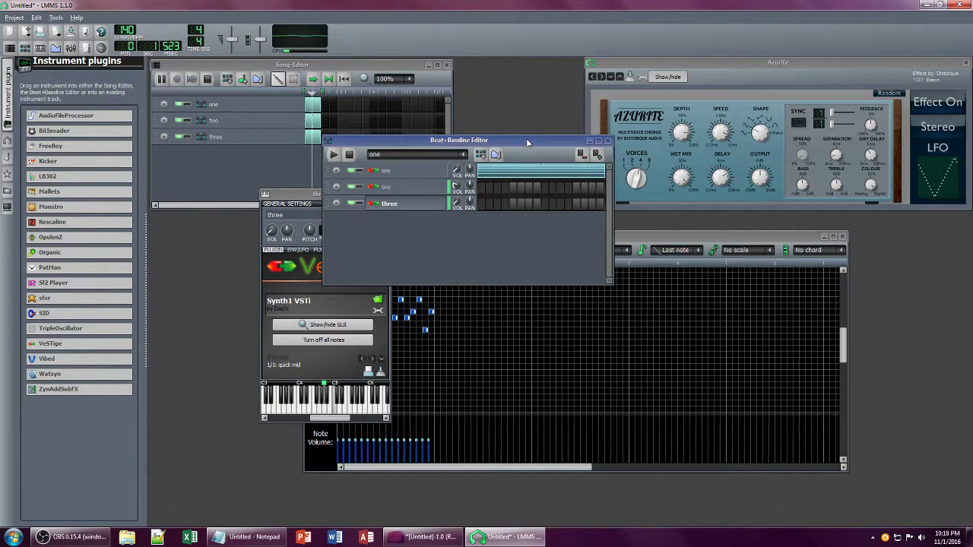
click(459, 156)
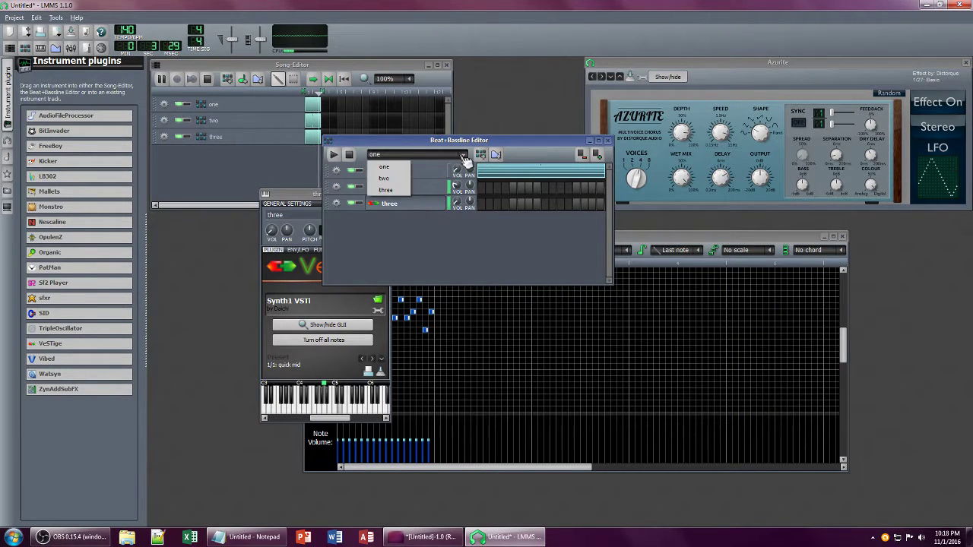
click(414, 183)
click(409, 190)
click(555, 248)
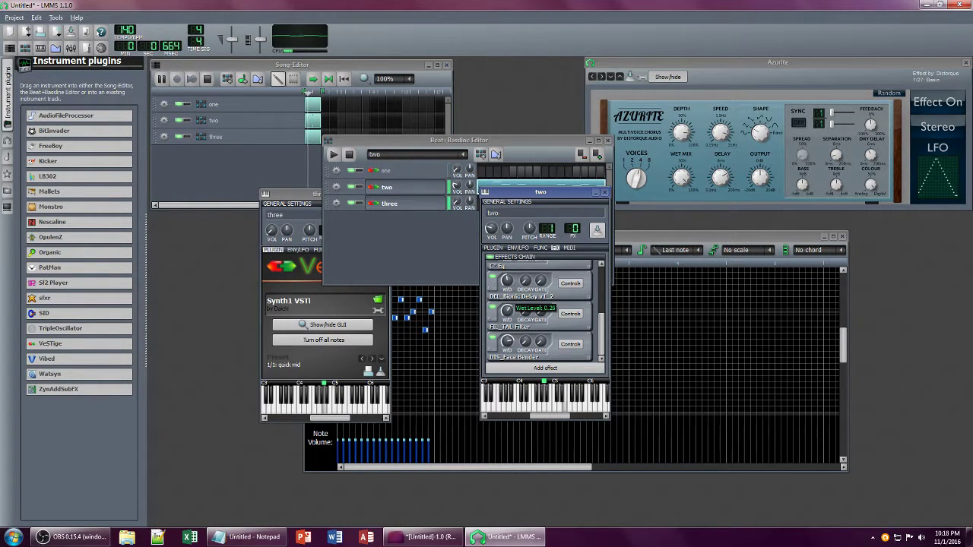
mouse_move(508, 340)
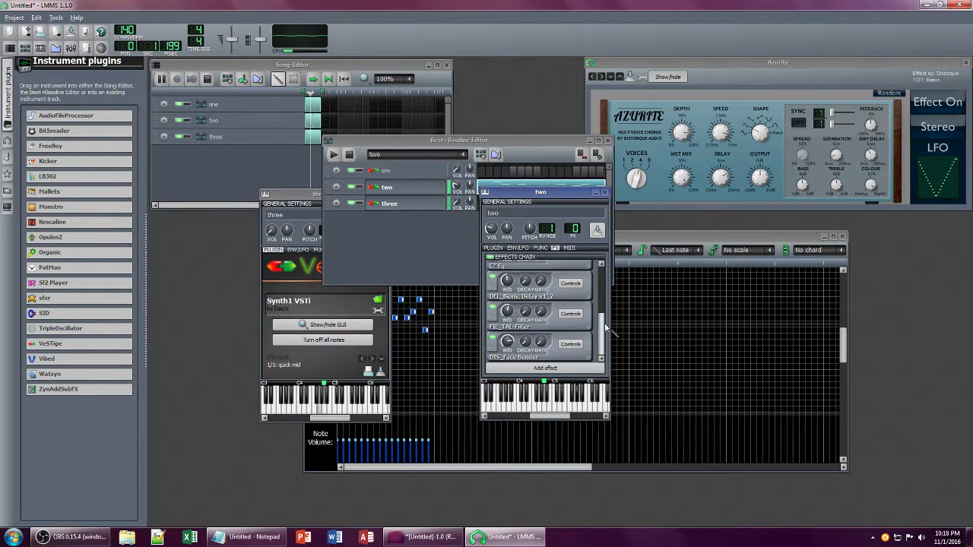
scroll(606, 327, up, 3)
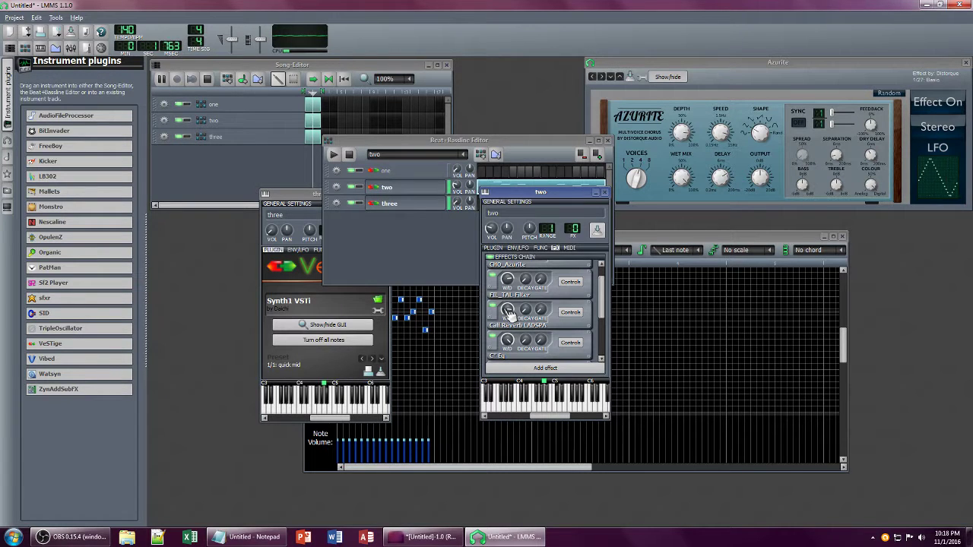
Step: Close the windows of instruments three and one and return the Beat+Bassline Editor to pattern one
click(304, 194)
click(384, 195)
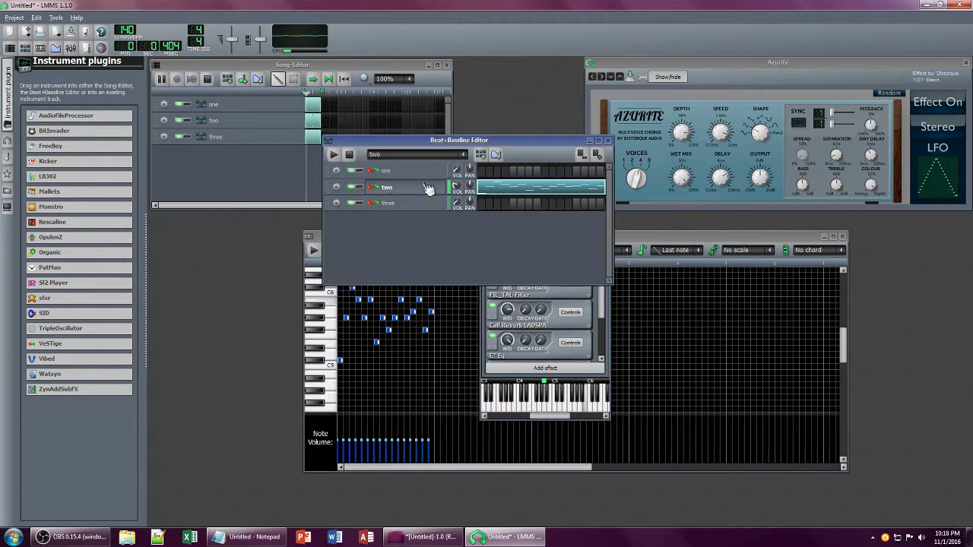
click(411, 171)
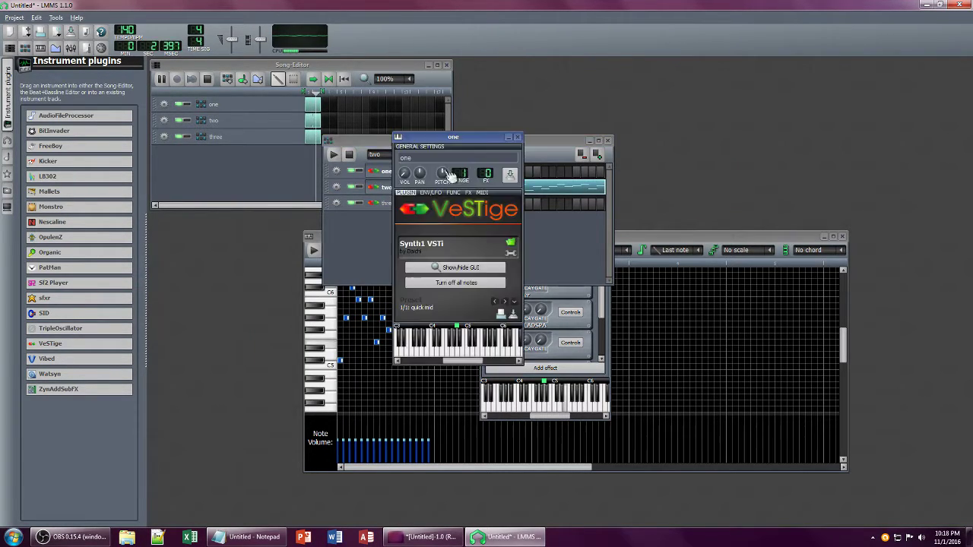
click(517, 137)
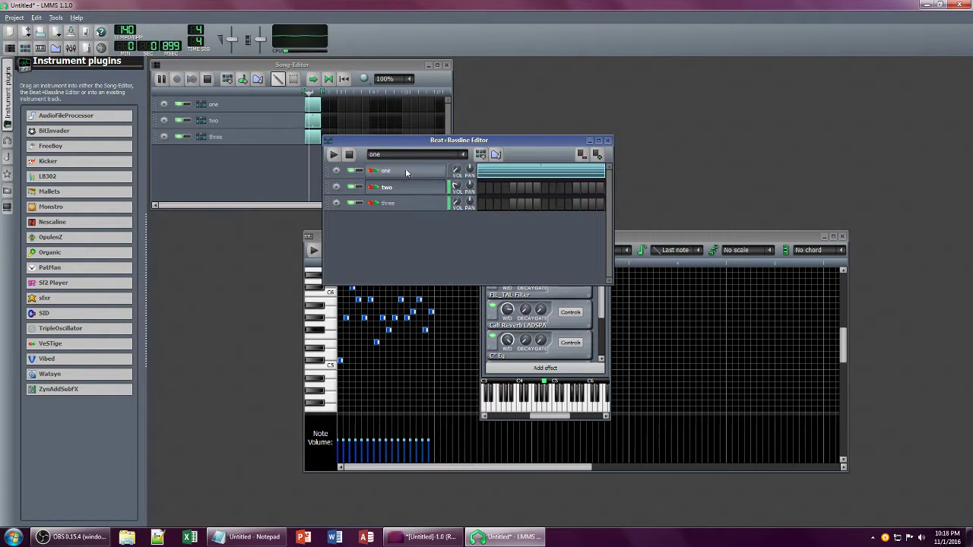
Step: Select all of instrument one's chord notes in the Piano-Roll and move them down one semitone
click(516, 174)
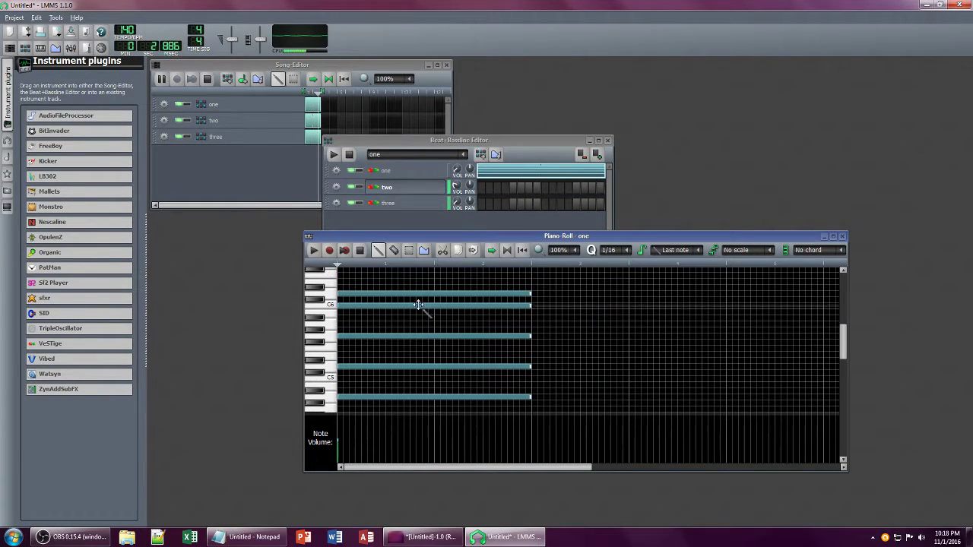
key(ctrl+a)
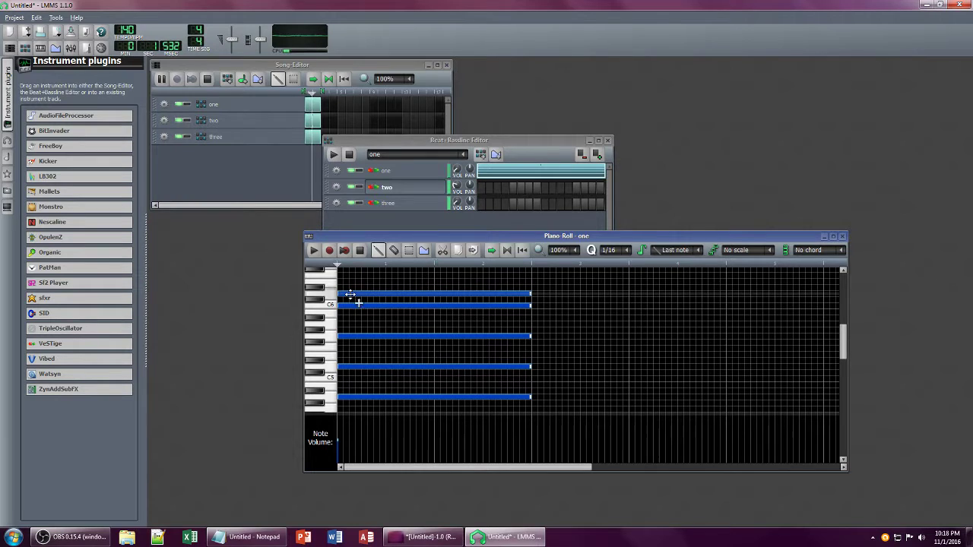
drag(349, 294, 353, 302)
Step: Set instrument one's volume to about 18% in the Beat+Bassline Editor
click(430, 159)
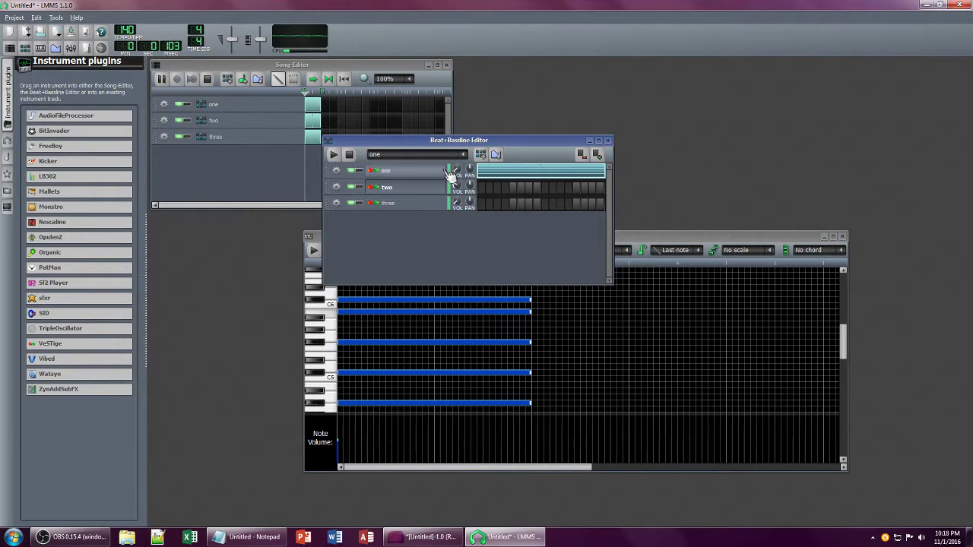
drag(450, 173, 451, 213)
drag(455, 170, 455, 159)
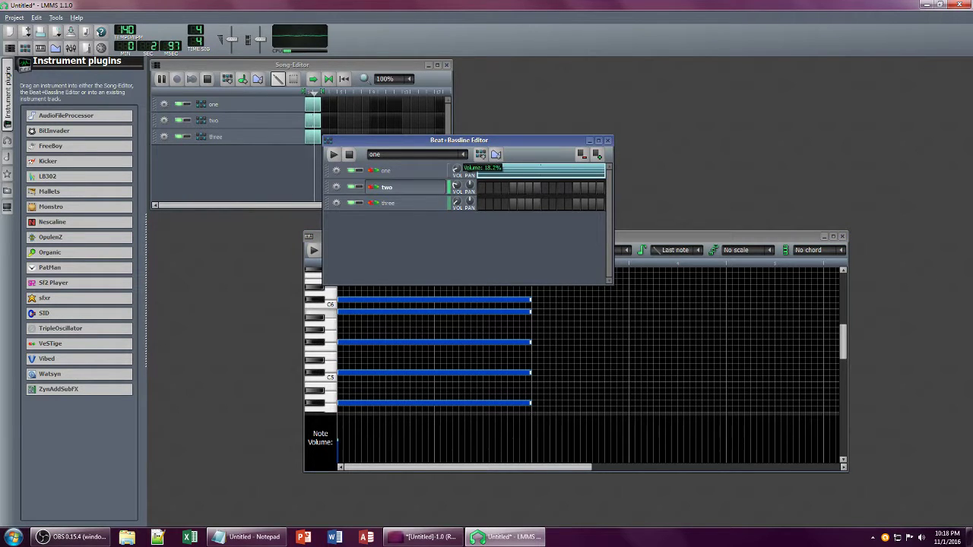
Step: Readjust the filter frequency in instrument one's Synth1 interface and bring up the instrument's effects chain
click(414, 172)
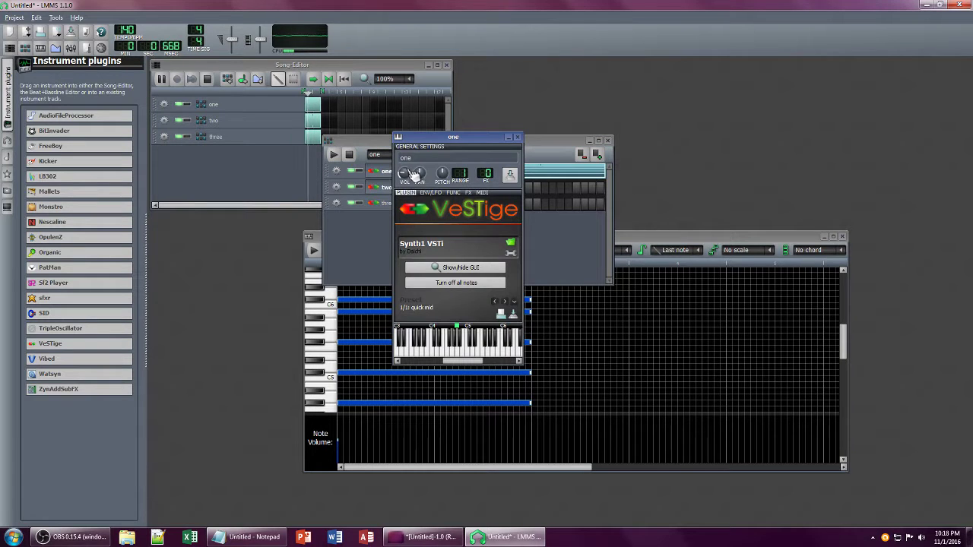
click(460, 267)
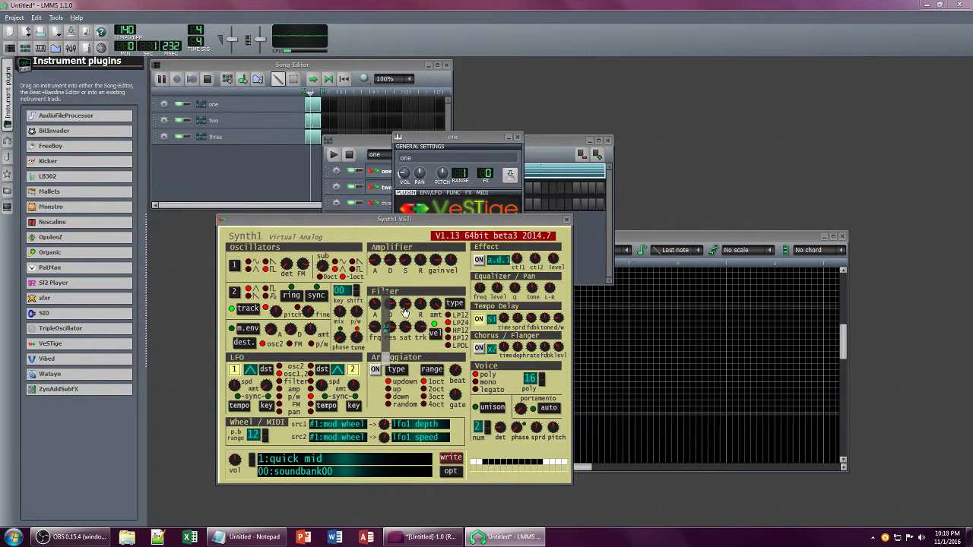
click(458, 143)
click(468, 193)
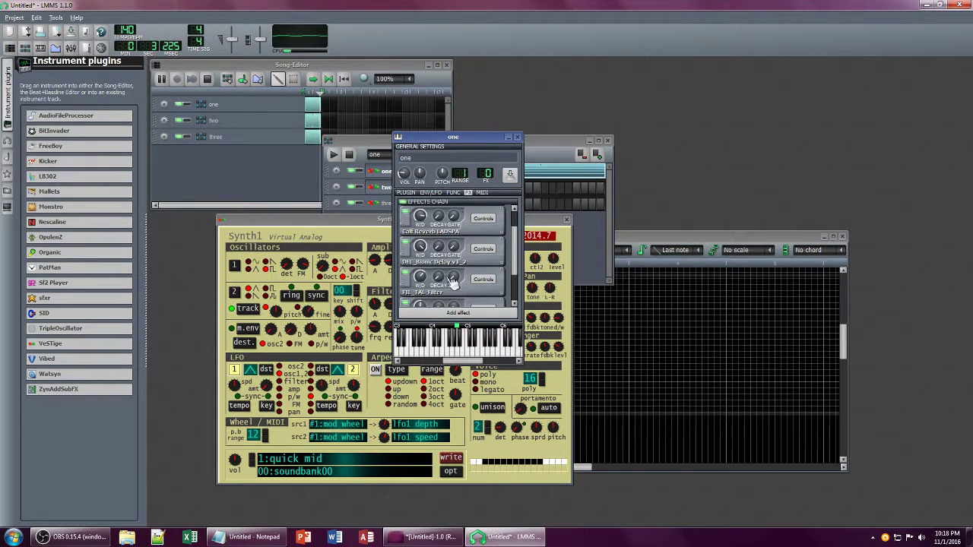
Step: Readjust instrument two's volume in the Beat+Bassline Editor and move the editor clear of instrument one's window
click(557, 140)
drag(461, 189, 461, 201)
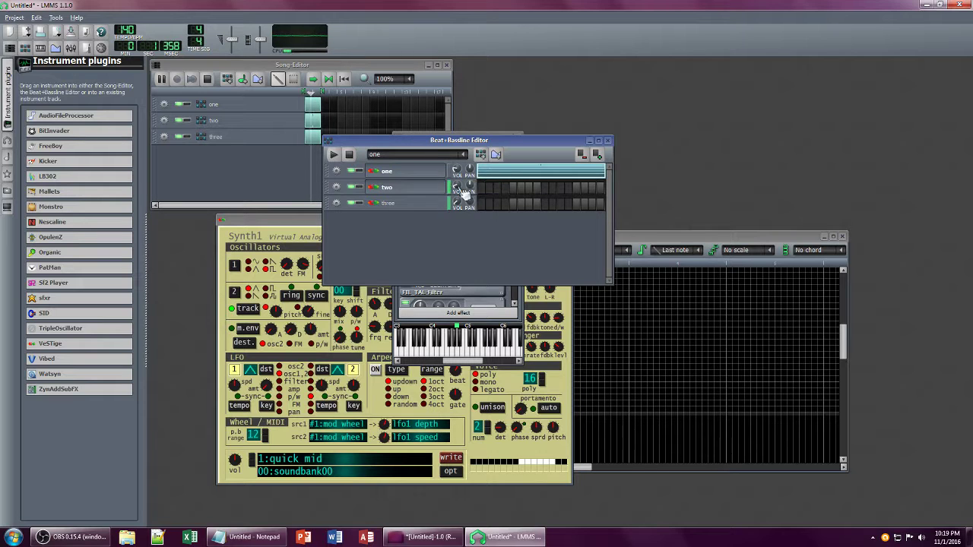
drag(443, 143, 410, 173)
Step: Readjust the wet levels of AMP_Hybrit and the TAL-Filter in instrument one's effects chain and open the TAL-Filter's controls
click(443, 137)
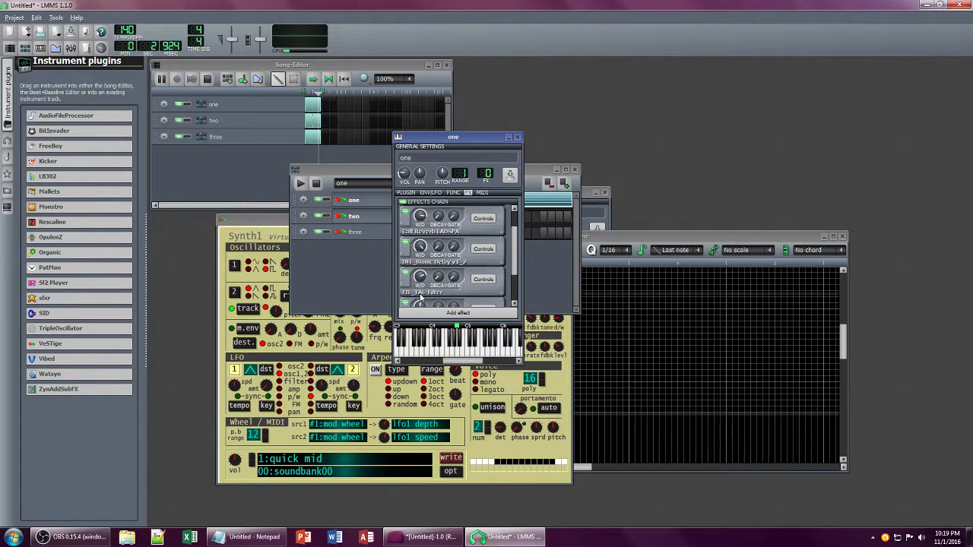
scroll(422, 289, down, 2)
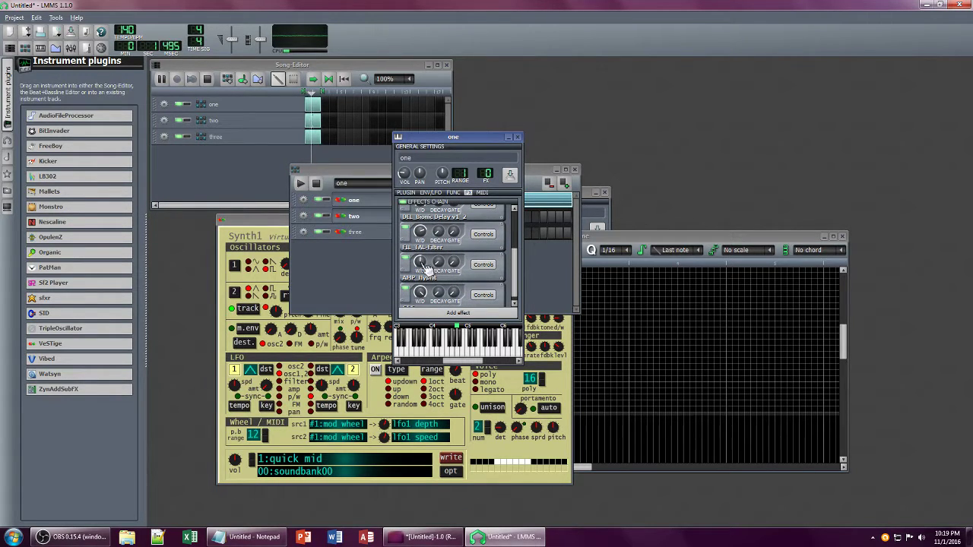
drag(424, 264, 424, 288)
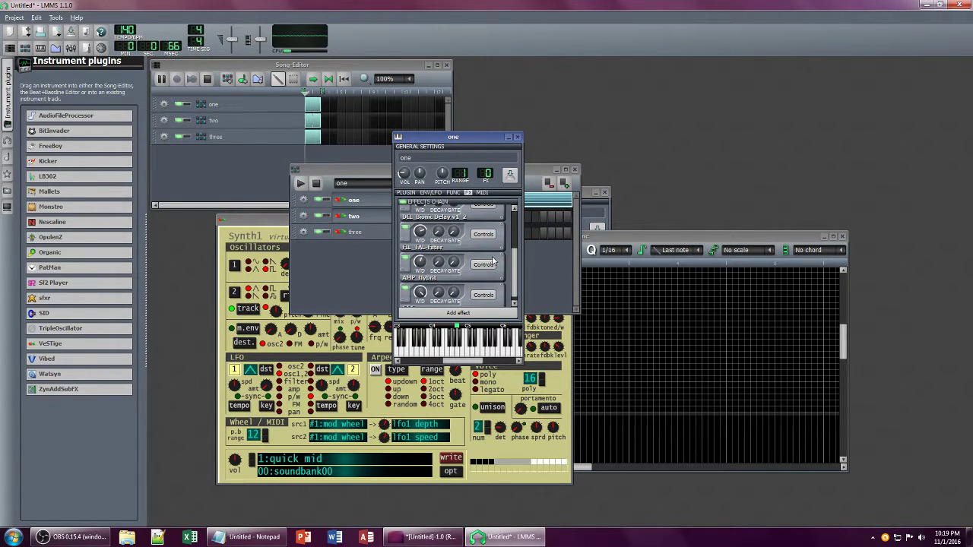
drag(424, 230, 419, 253)
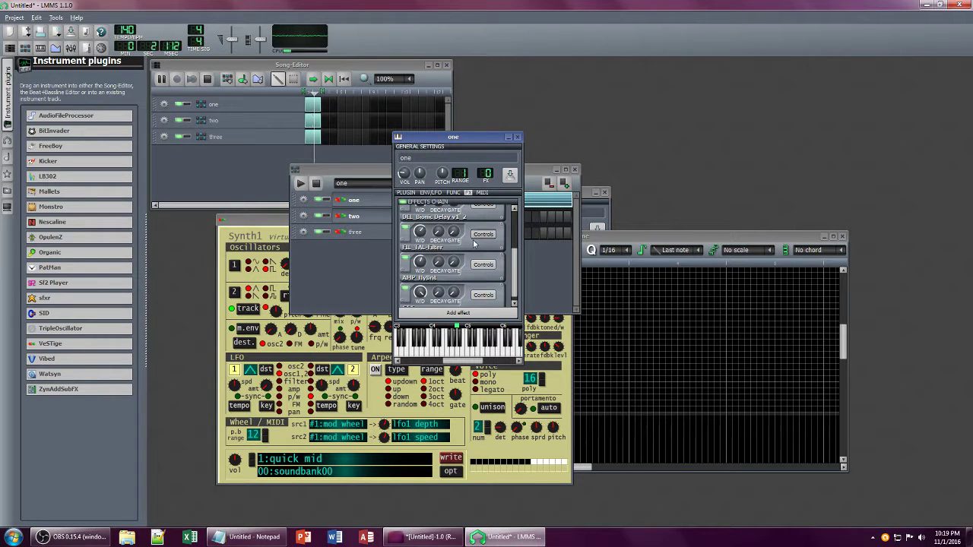
click(483, 234)
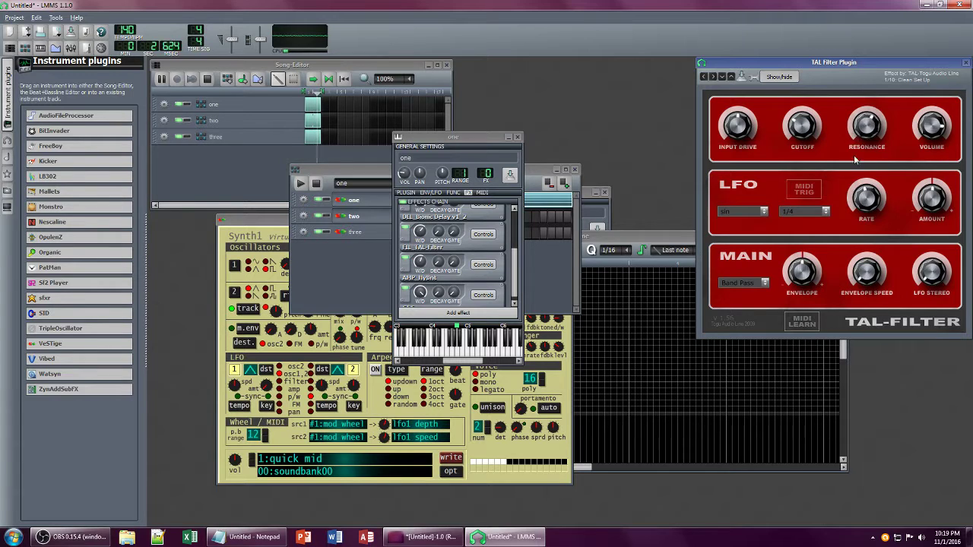
Step: Open instrument two's Synth1 interface and readjust its filter settings and oscillator one's FM
click(536, 177)
click(397, 219)
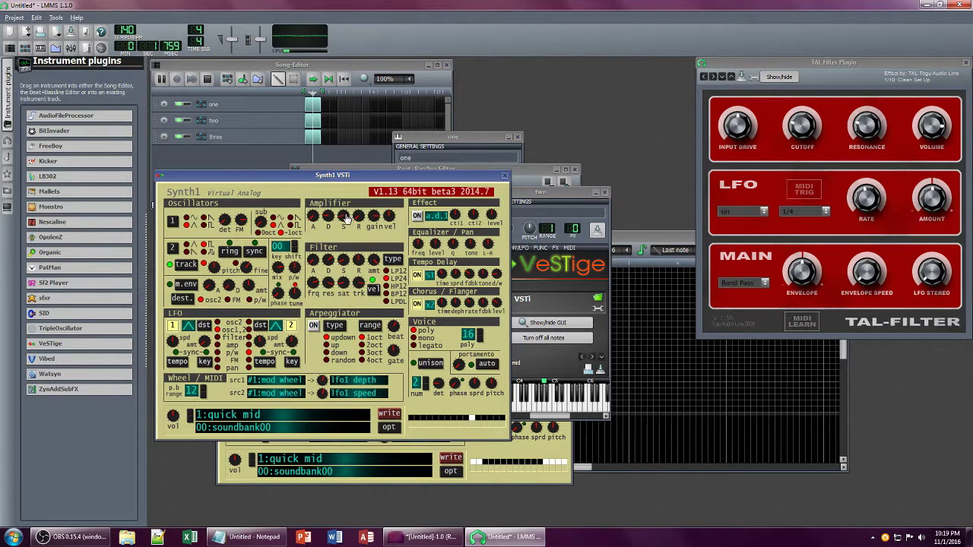
drag(342, 262, 332, 287)
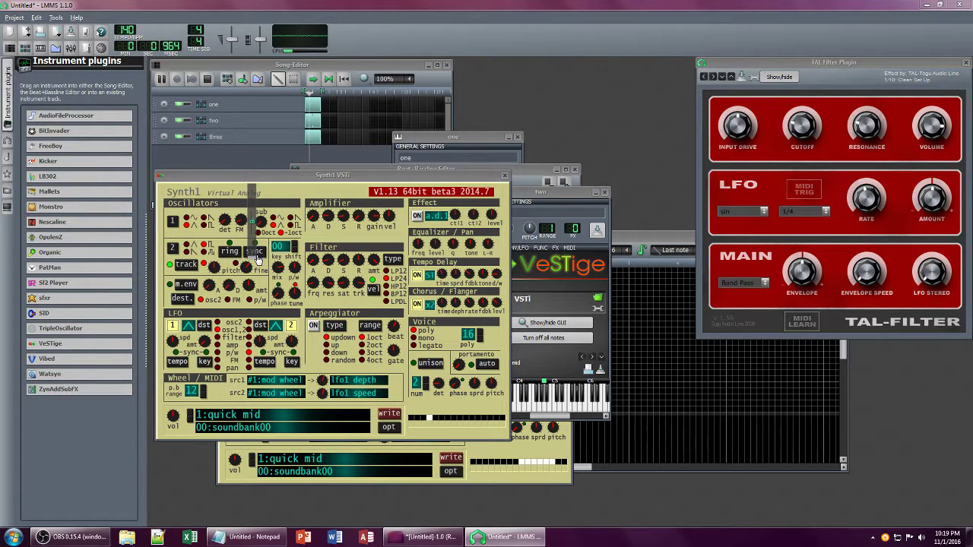
Step: Set instrument two's volume to 11% and switch from its window to instrument one's window
click(532, 199)
drag(494, 232, 494, 232)
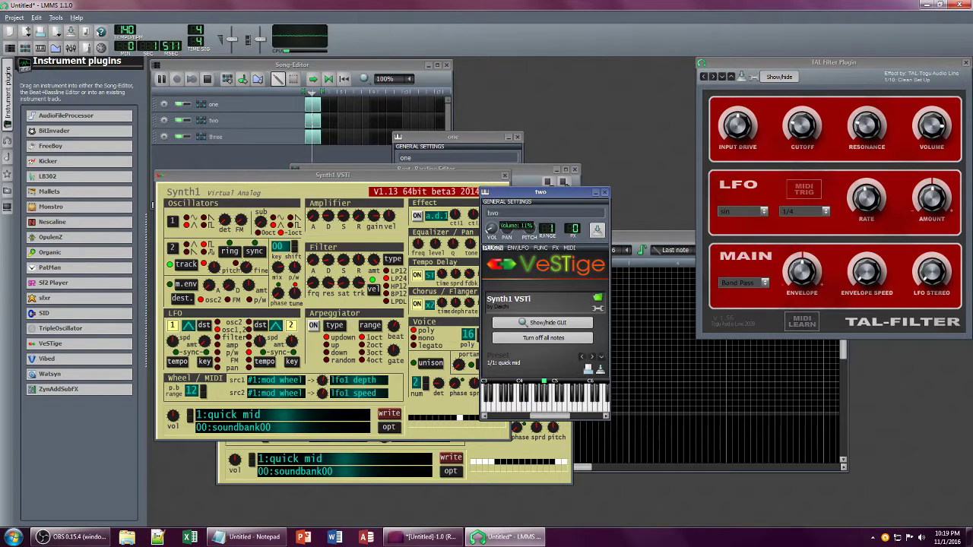
click(605, 192)
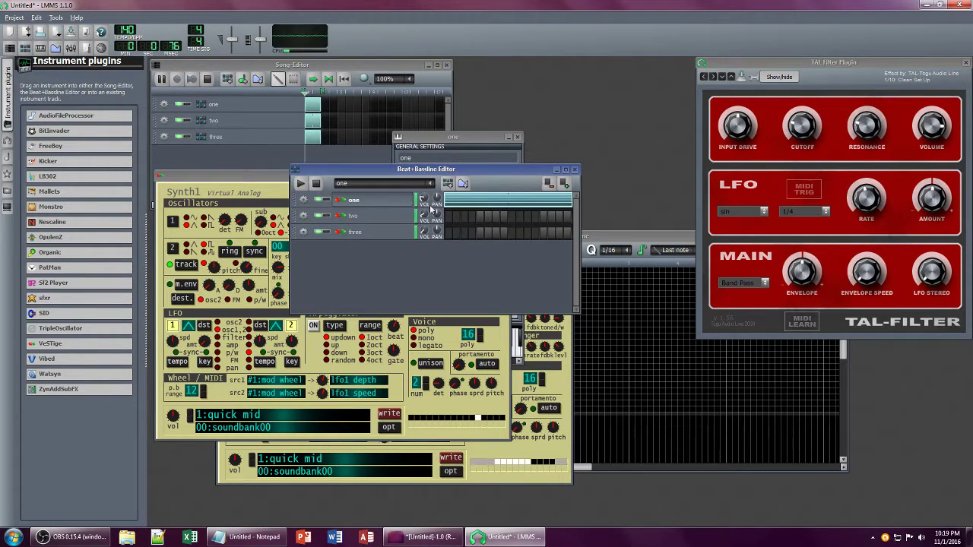
click(393, 203)
click(392, 204)
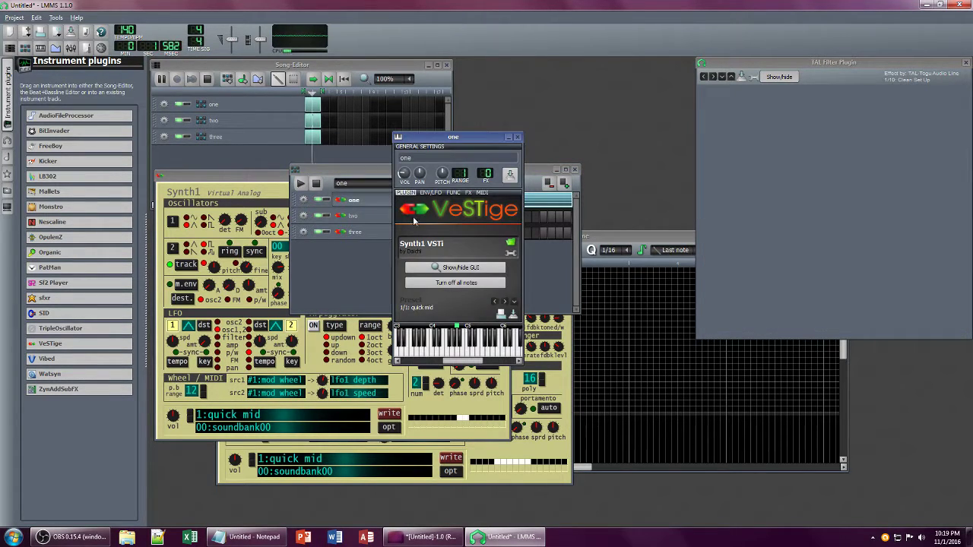
Step: Reopen the TAL-Filter's controls from instrument one's effects chain and move them beside the Synth1 interface
click(965, 63)
click(470, 192)
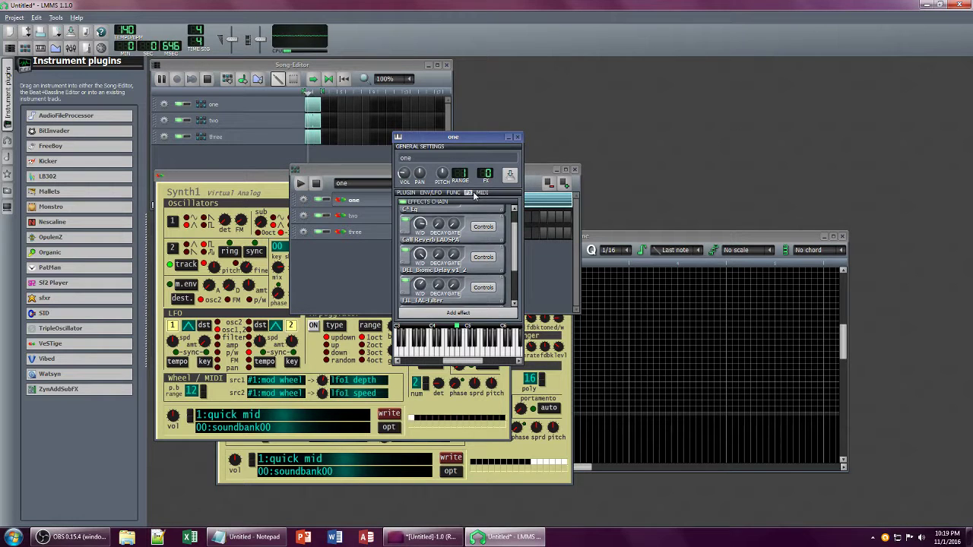
click(484, 287)
drag(818, 248, 453, 145)
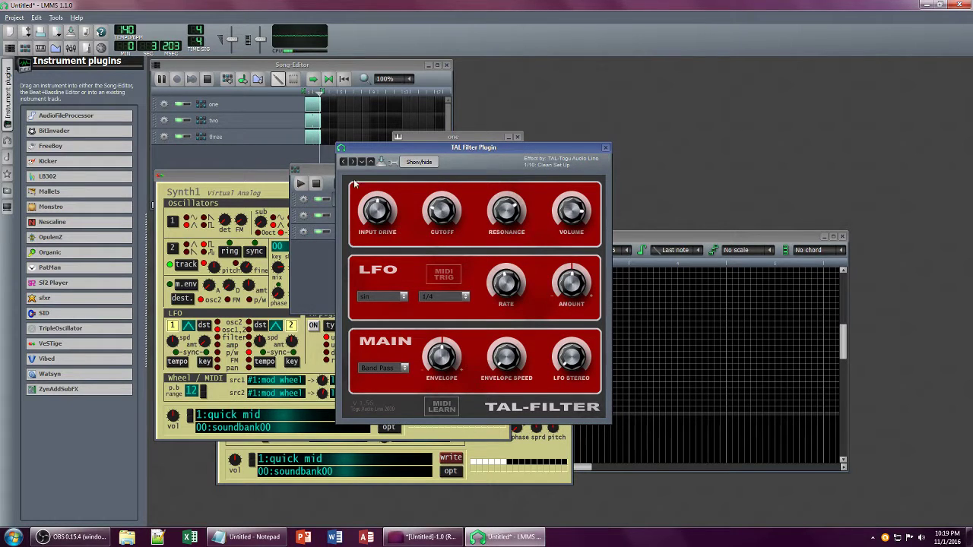
Step: Readjust the filter settings in instrument two's Synth1, close that interface and move the TAL-Filter's controls clear of instrument one's window
click(266, 180)
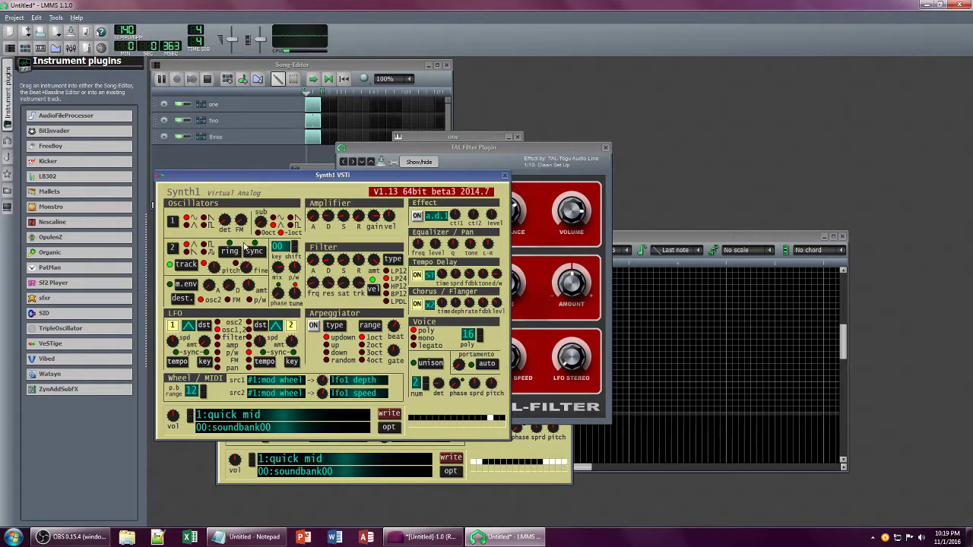
drag(354, 285, 332, 323)
click(309, 180)
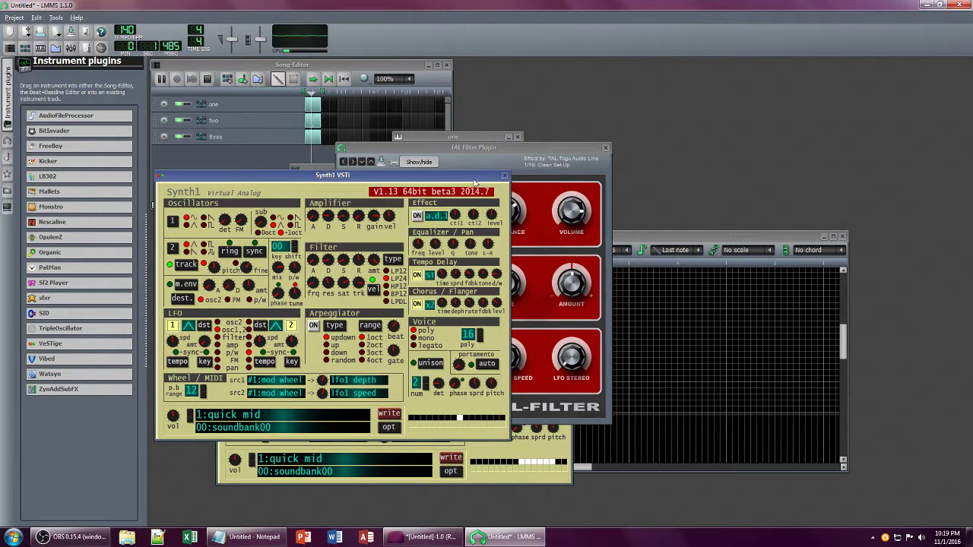
click(503, 177)
drag(466, 148, 651, 154)
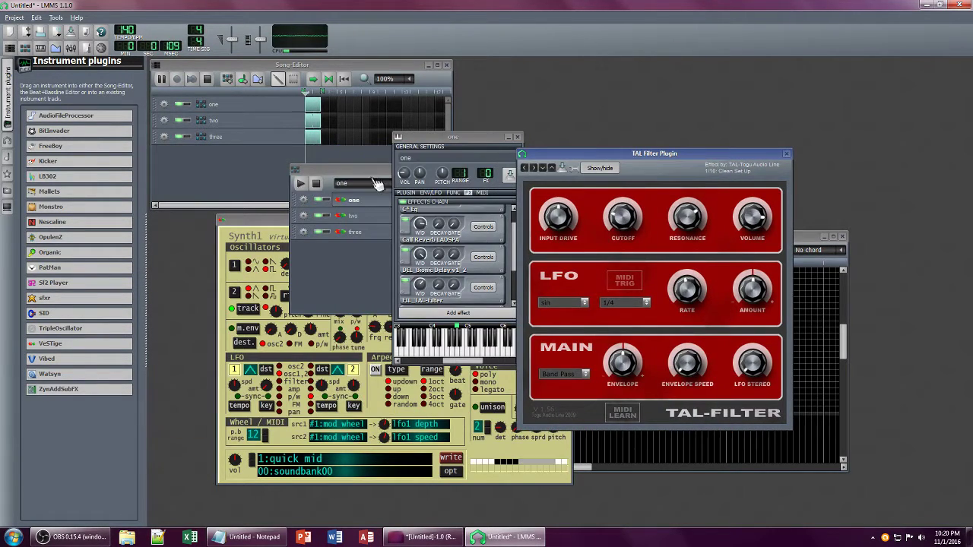
Step: Readjust instrument two's volume in the Beat+Bassline Editor, close the TAL-Filter's controls and bring up instrument one's Synth1 interface
click(394, 193)
drag(425, 215, 426, 219)
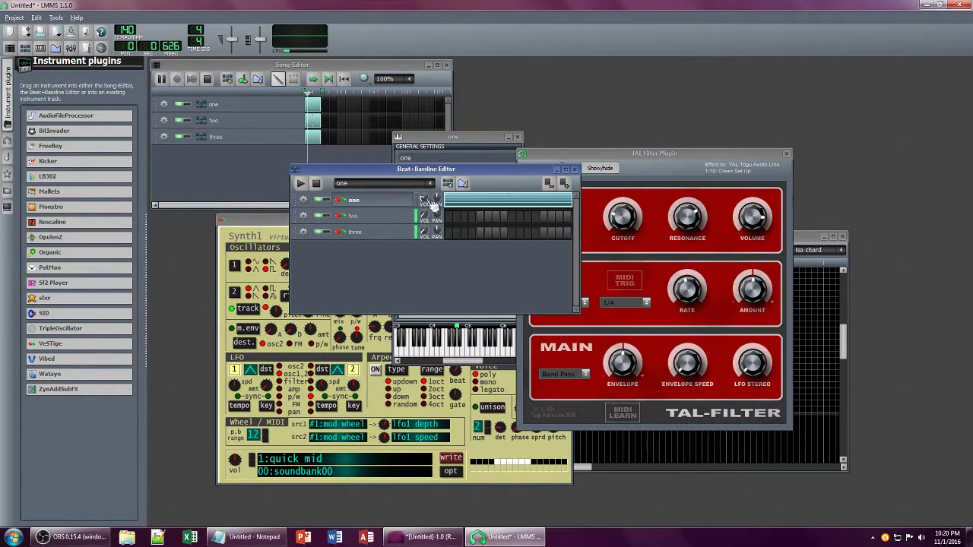
click(386, 201)
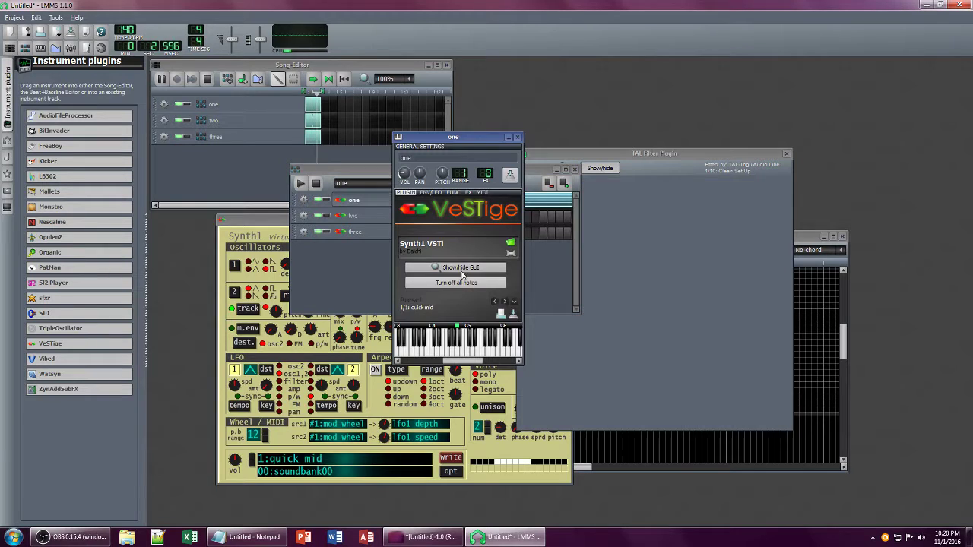
click(454, 267)
click(786, 155)
click(454, 268)
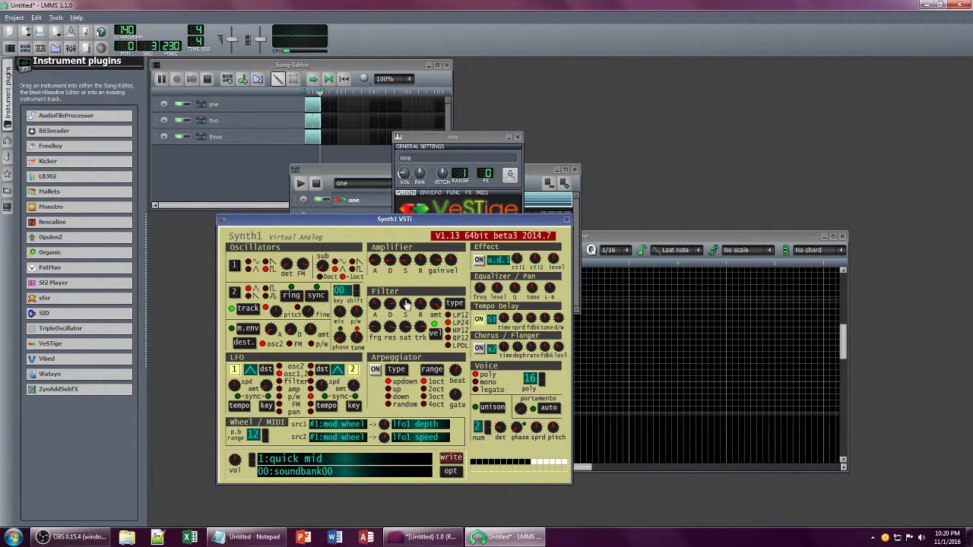
Step: Lower the Calf Reverb's wet level in instrument one's effects chain
click(461, 137)
click(466, 192)
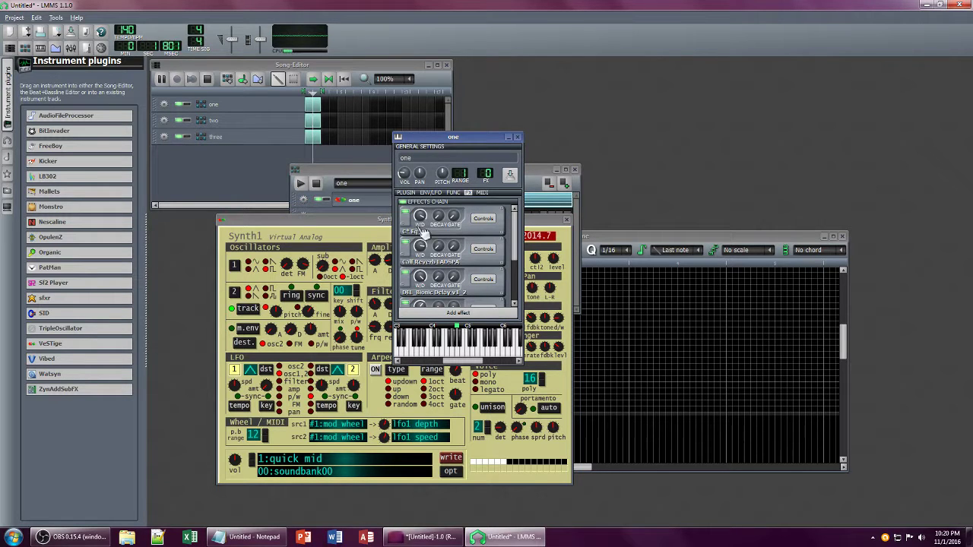
mouse_move(421, 245)
drag(421, 245, 420, 253)
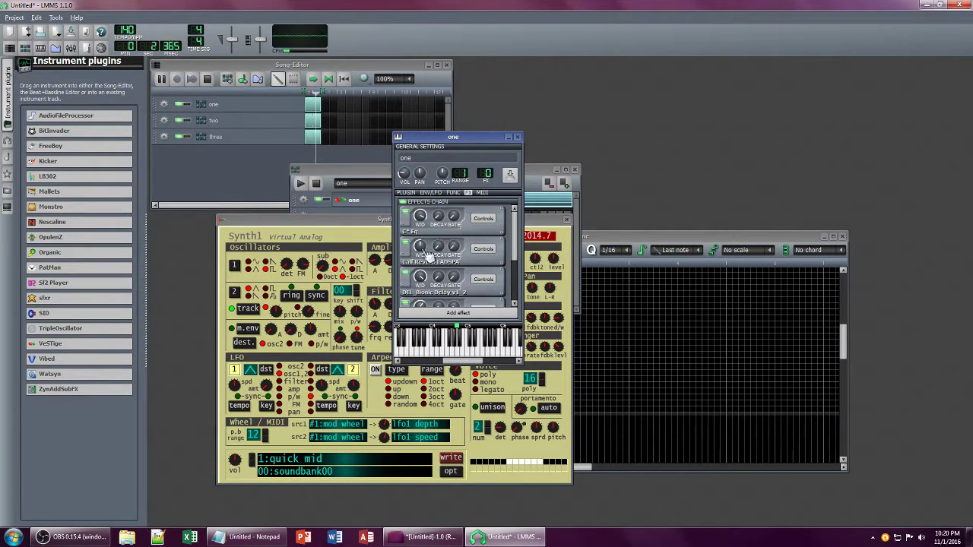
Step: Check the TAL-Filter's controls, lower the wet level of instrument one's last equalizer and readjust Synth1's oscillator settings
scroll(459, 271, down, 3)
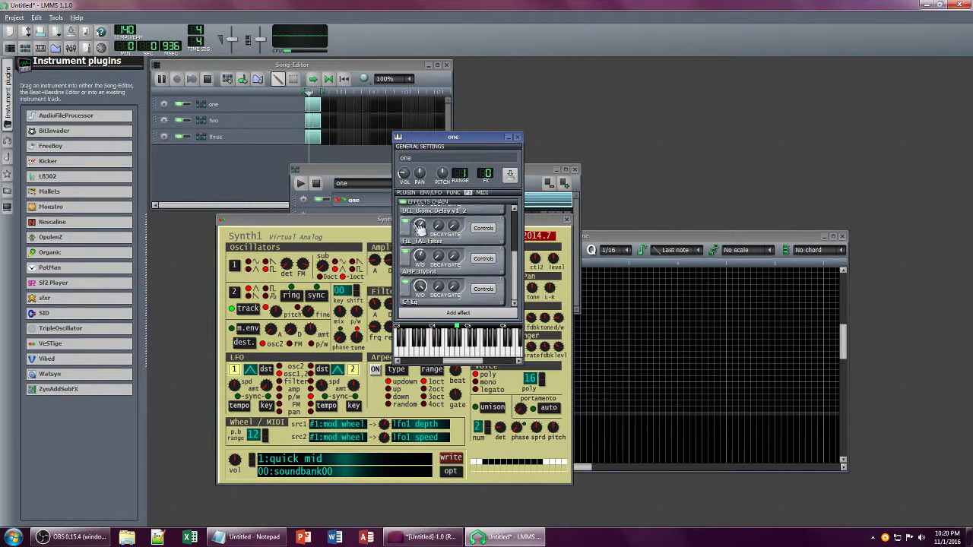
click(484, 228)
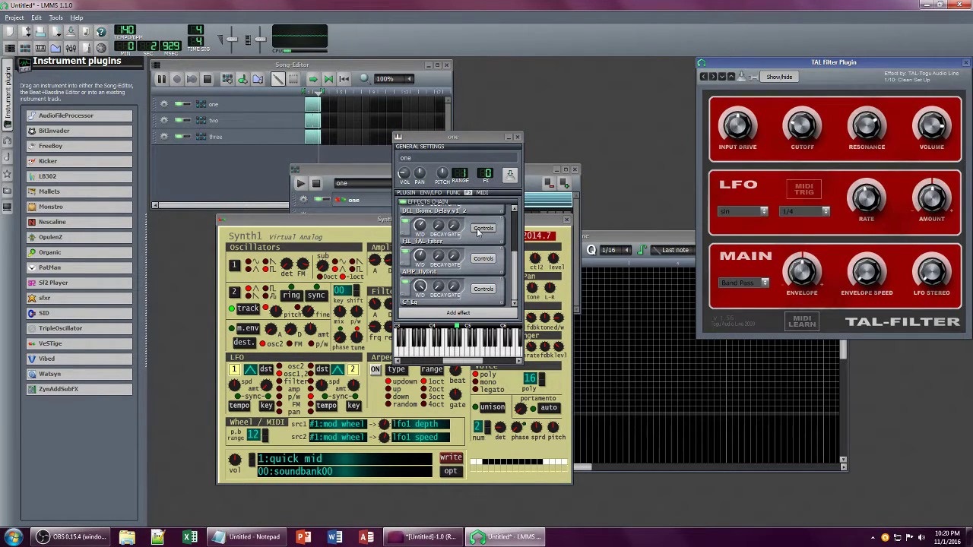
click(420, 286)
drag(421, 287, 421, 292)
drag(303, 266, 320, 289)
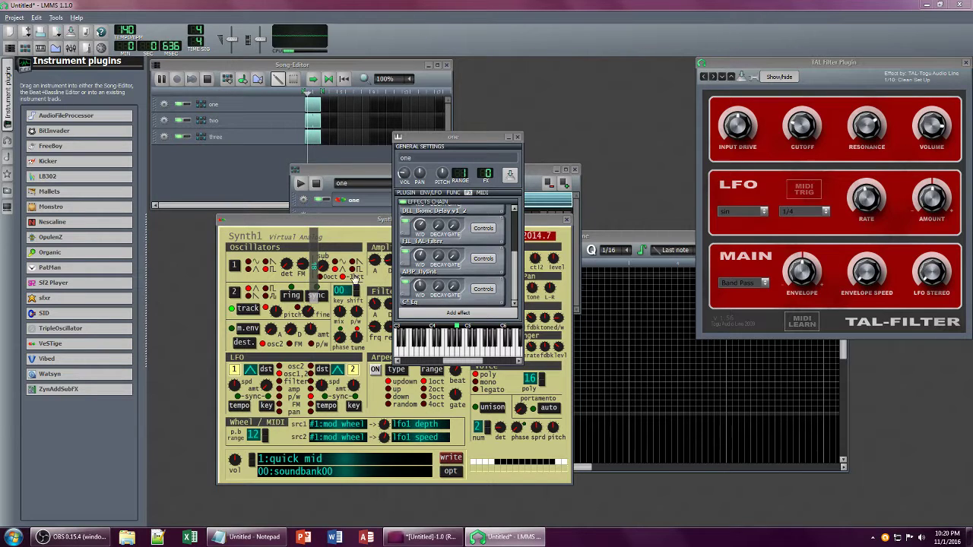
click(966, 64)
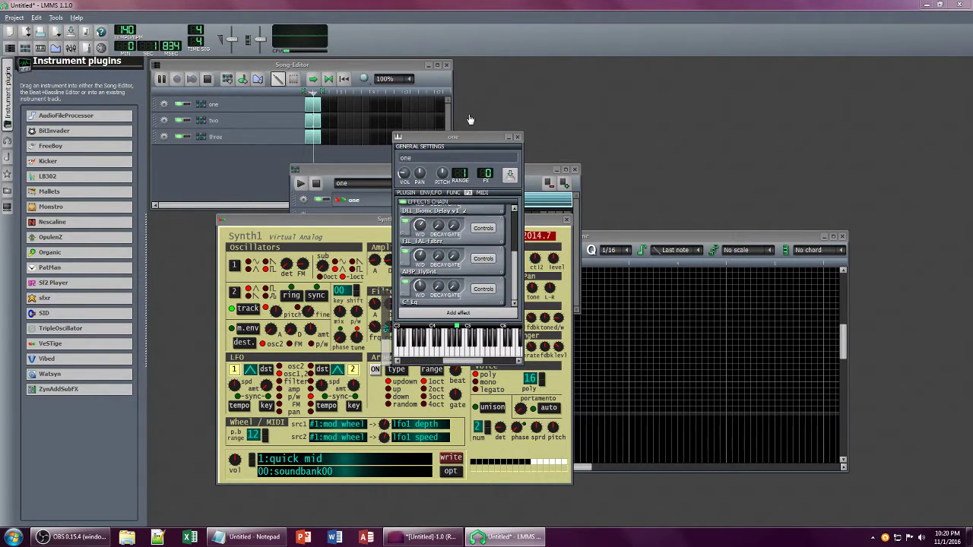
Step: Move instrument one's window clear of Synth1 and readjust the wet levels of AMP_Hybrit and the Bionic Delay
drag(460, 138, 664, 145)
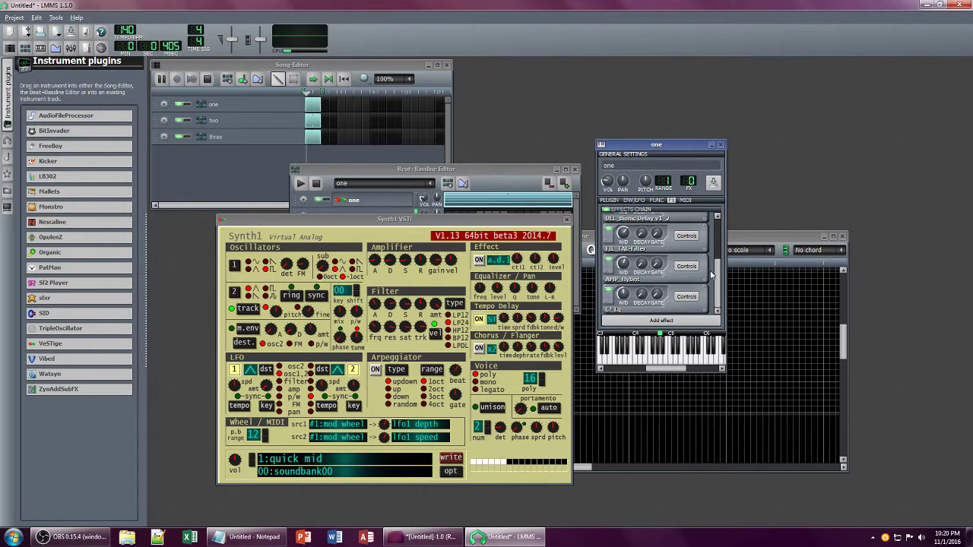
scroll(712, 275, up, 2)
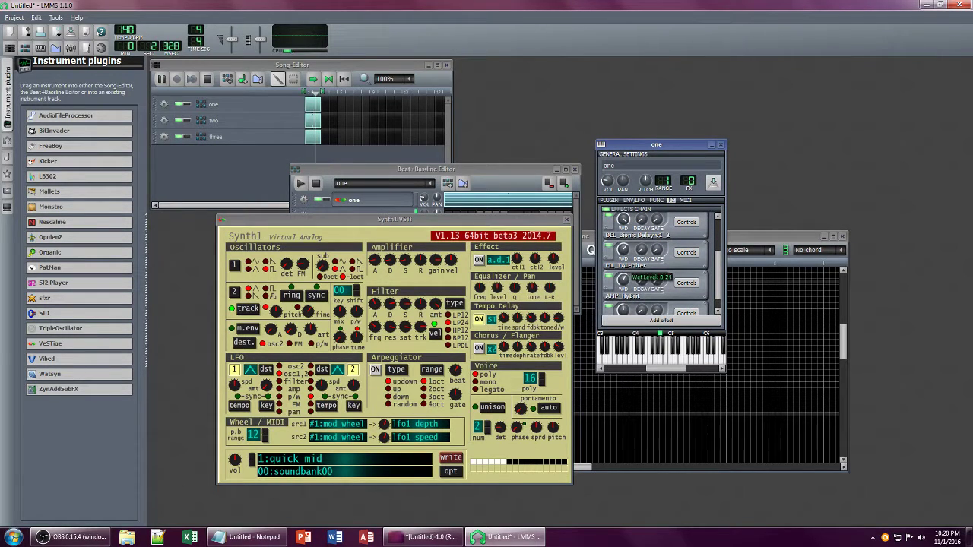
drag(623, 280, 624, 276)
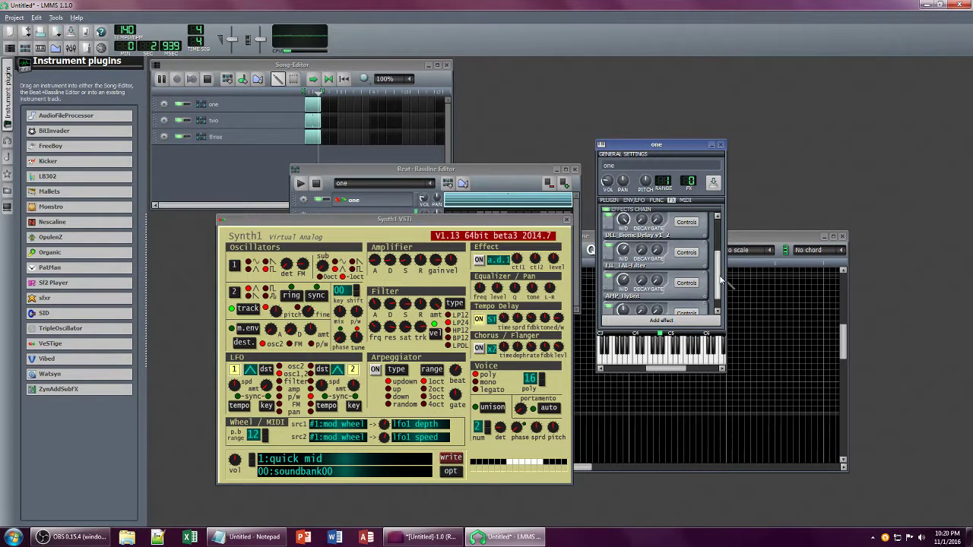
drag(720, 283, 716, 255)
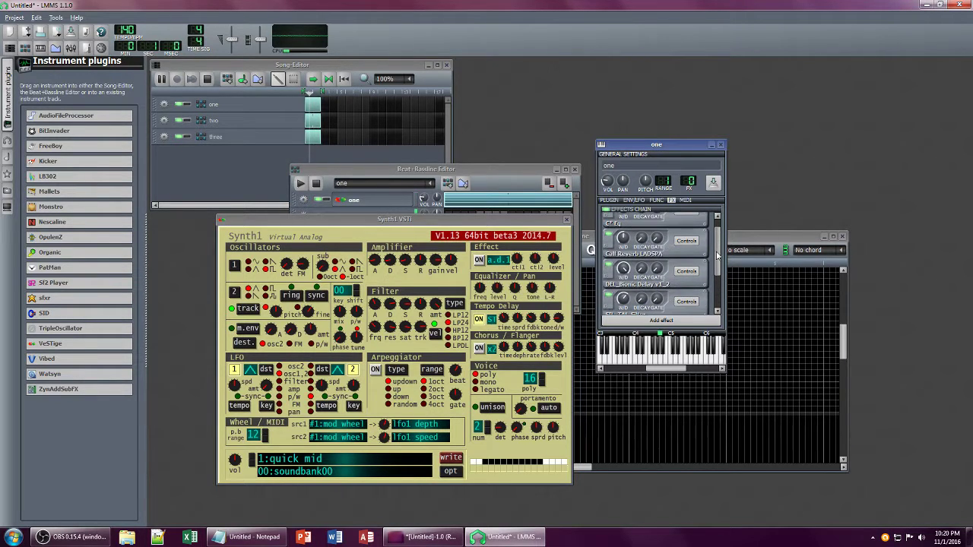
click(626, 268)
drag(626, 268, 626, 273)
Step: Readjust Synth1's filter release and raise the Calf Reverb's wet level in instrument one's effects chain, fine-tuning the reverb's own controls
click(420, 306)
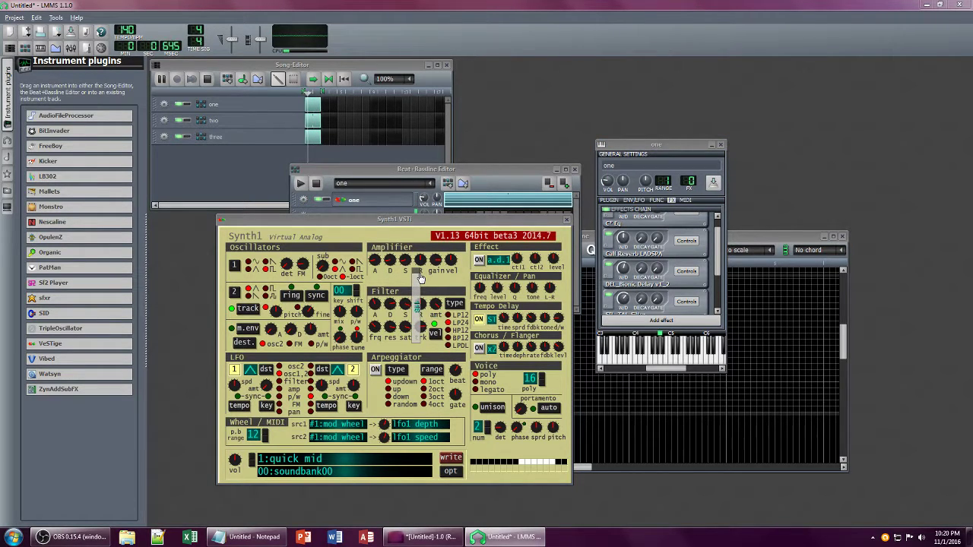
drag(719, 250, 719, 251)
drag(623, 238, 623, 223)
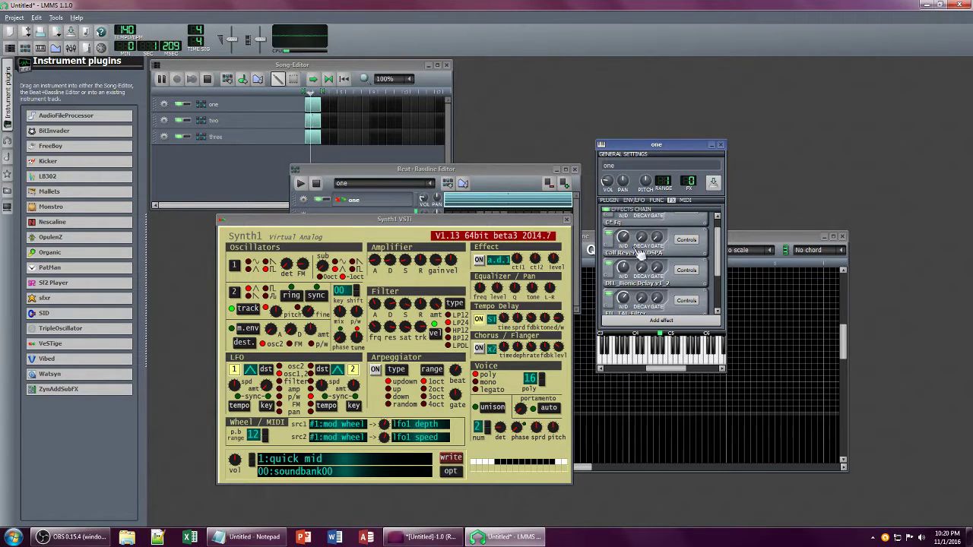
click(684, 240)
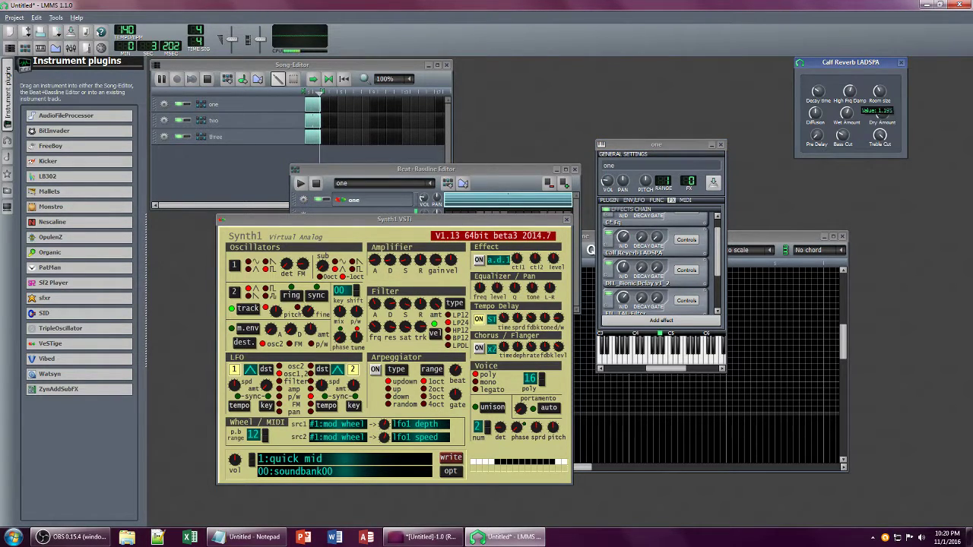
drag(822, 95, 822, 77)
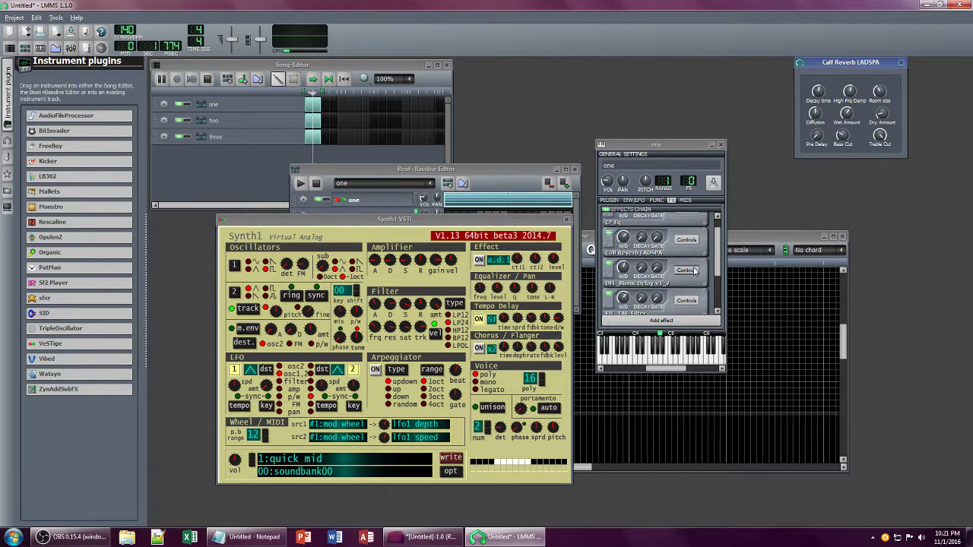
drag(624, 239, 624, 225)
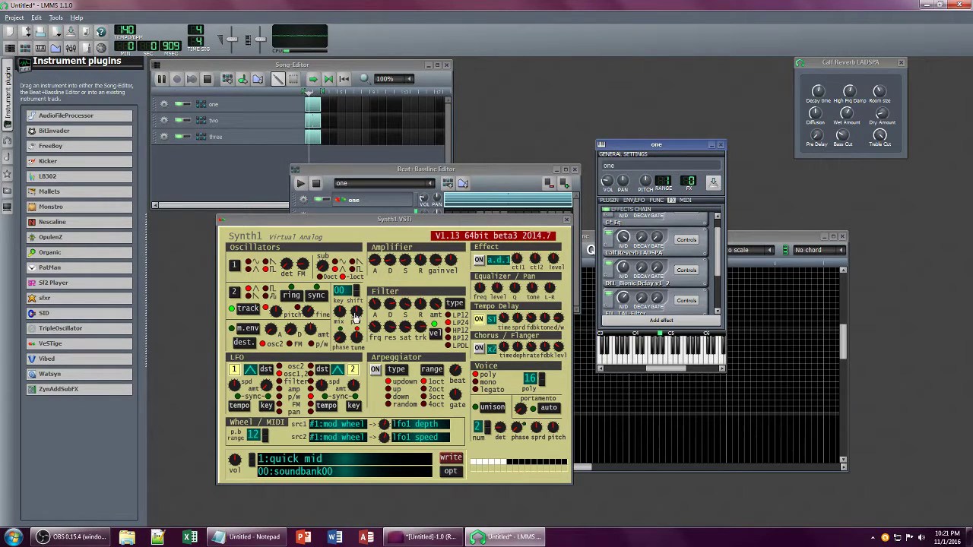
Step: Readjust the filter frequency, resonance and envelope, the amplifier decay and the sub oscillator in instrument one's Synth1
drag(376, 331, 392, 340)
mouse_move(420, 306)
mouse_down()
mouse_move(420, 293)
mouse_move(422, 334)
mouse_move(406, 298)
mouse_up()
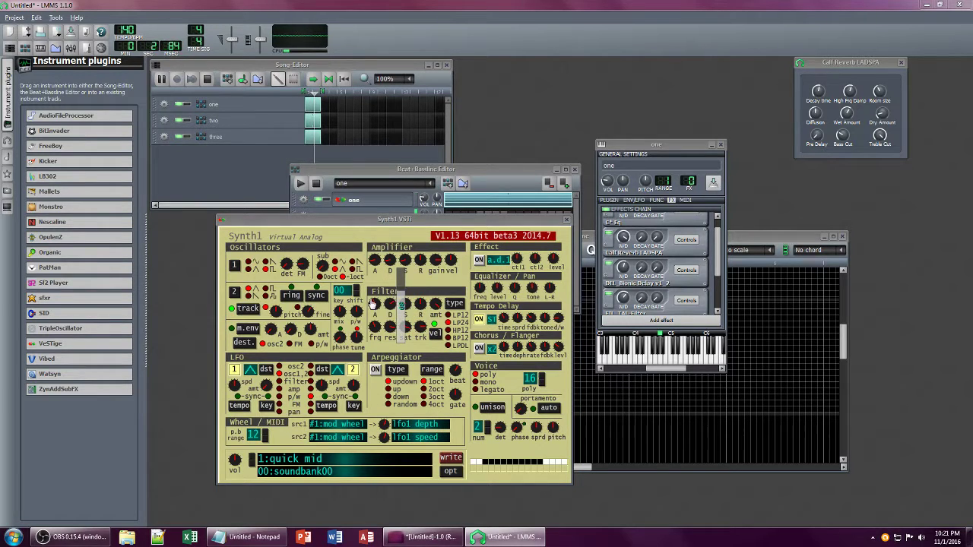
click(420, 312)
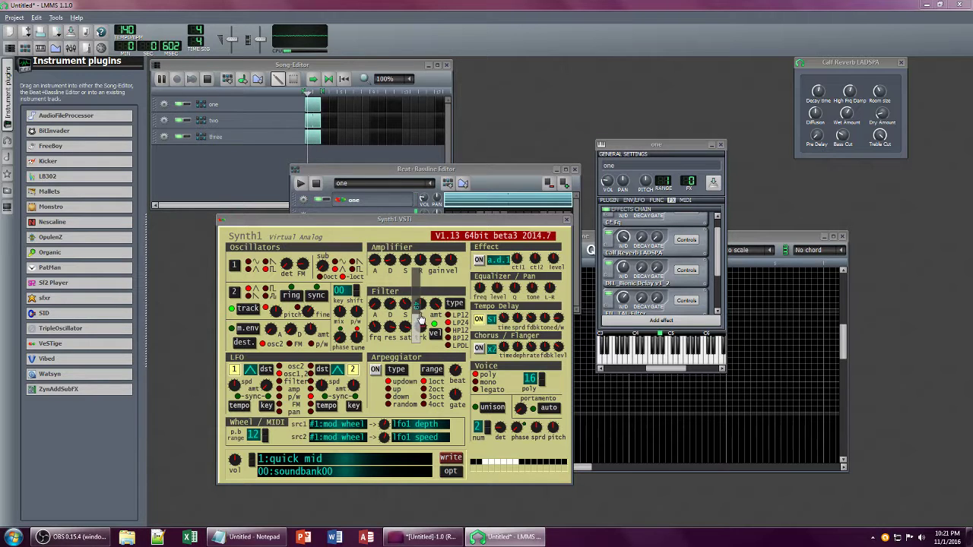
click(394, 308)
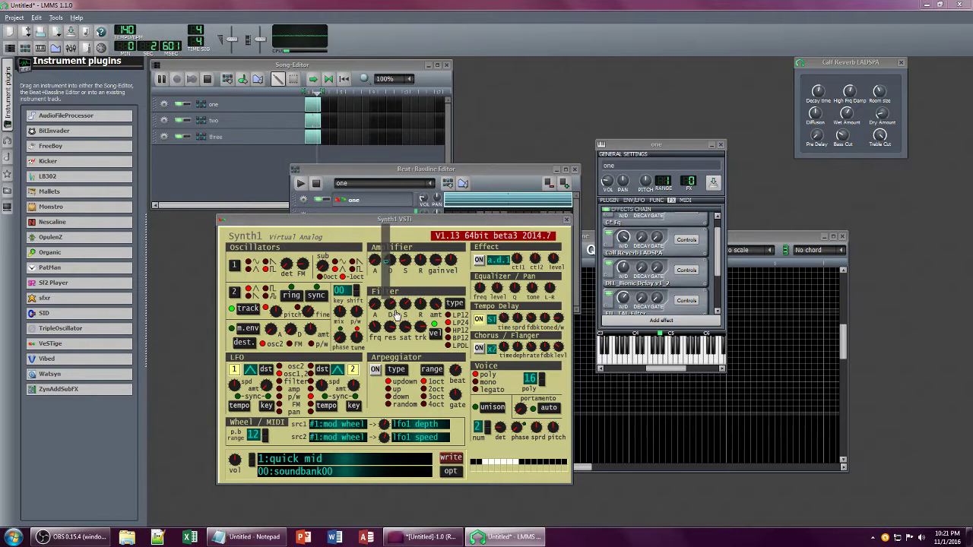
click(321, 268)
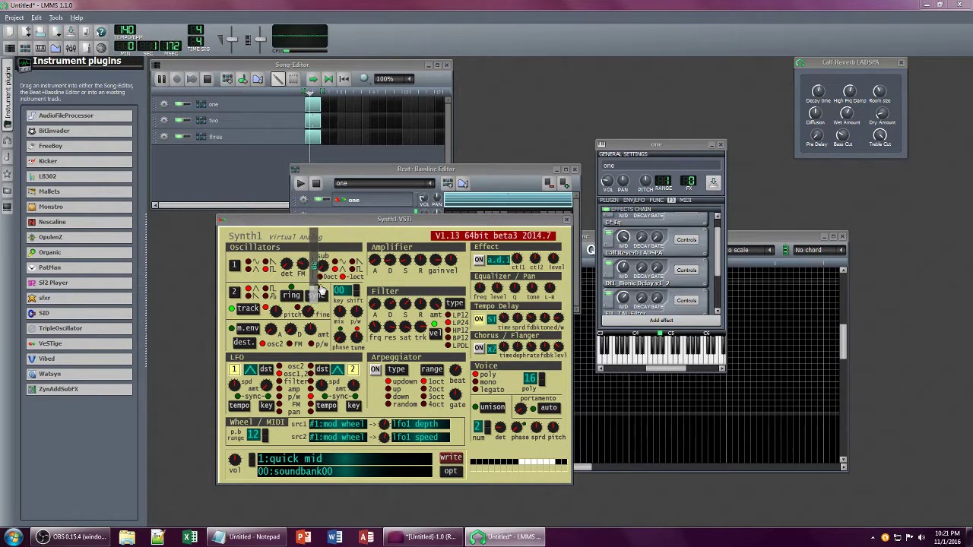
click(716, 253)
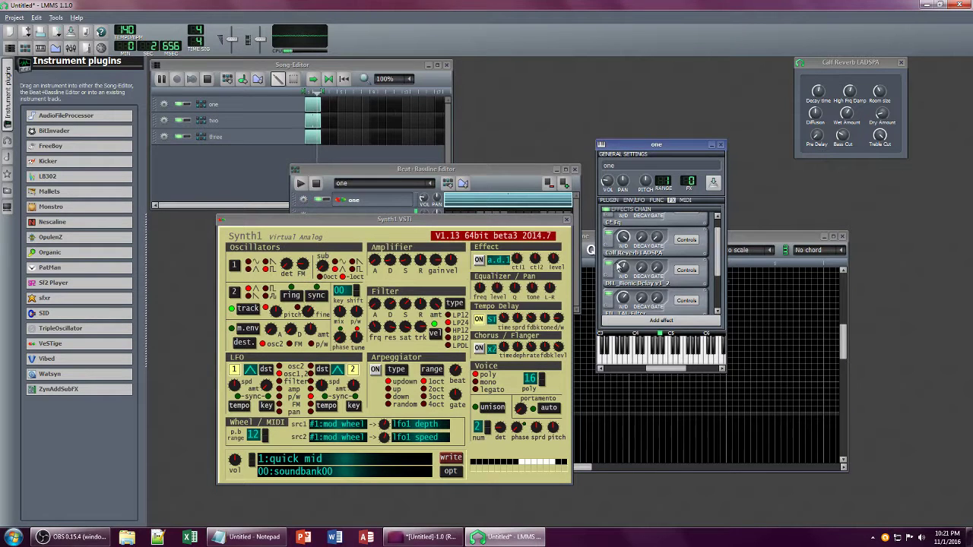
click(390, 306)
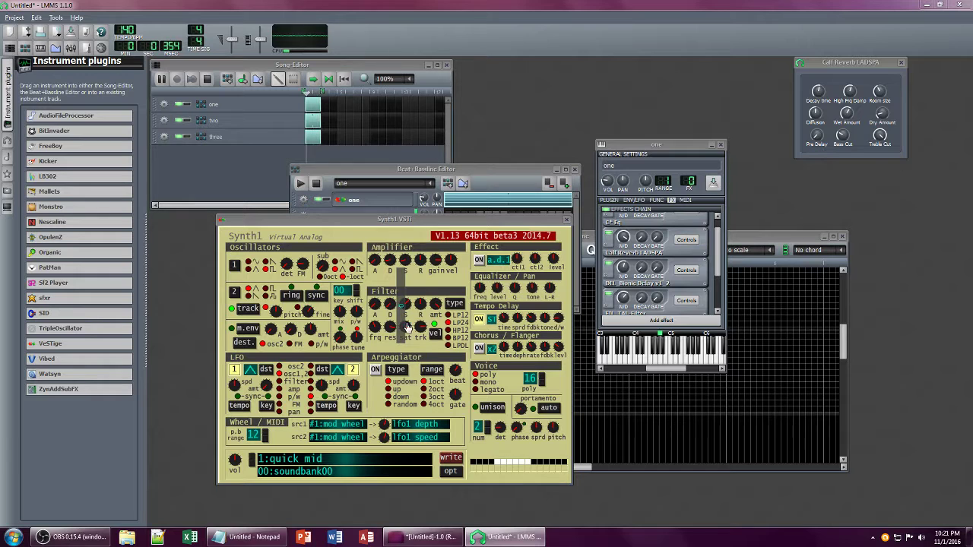
drag(378, 329, 389, 337)
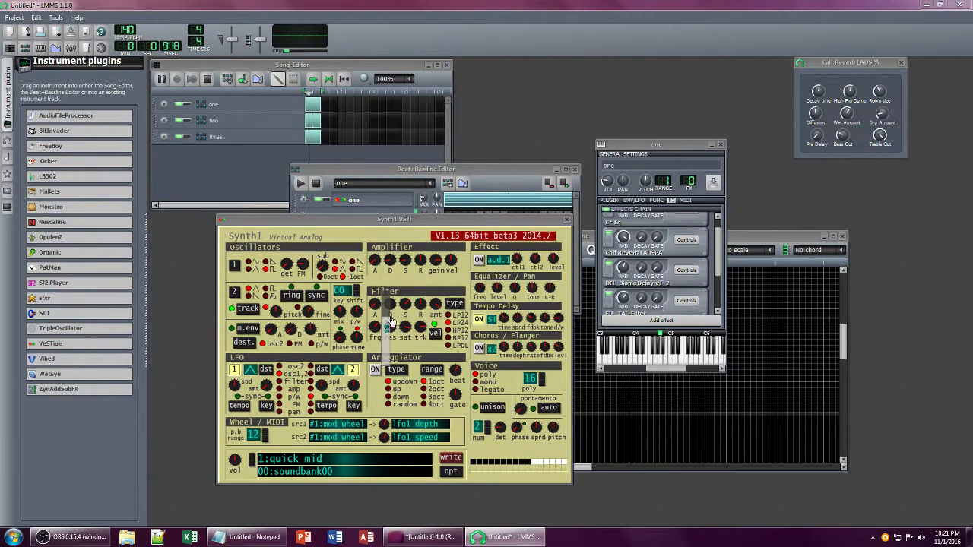
Step: Lower the Calf Reverb's wet level, reopen the TAL-Filter's controls and move instrument one's window clear of them
click(623, 237)
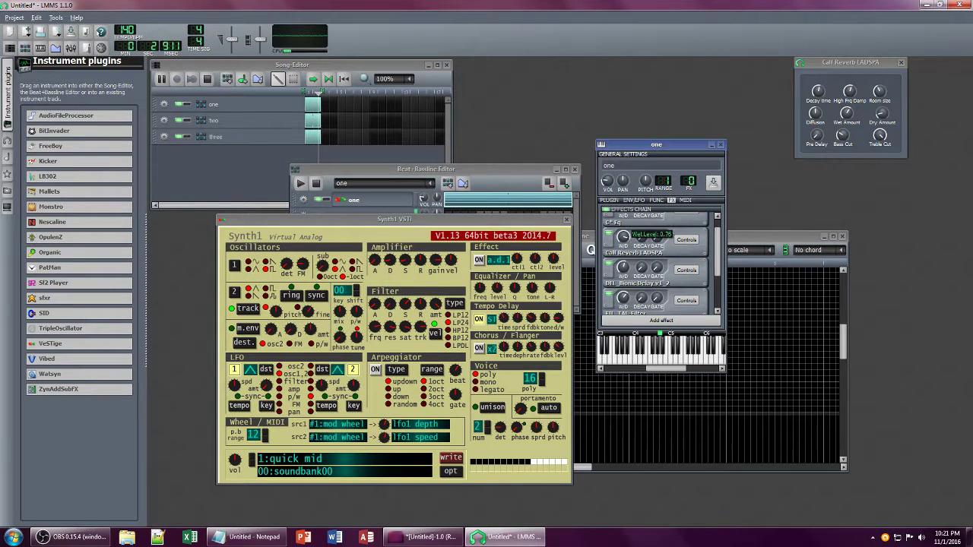
drag(623, 237, 623, 254)
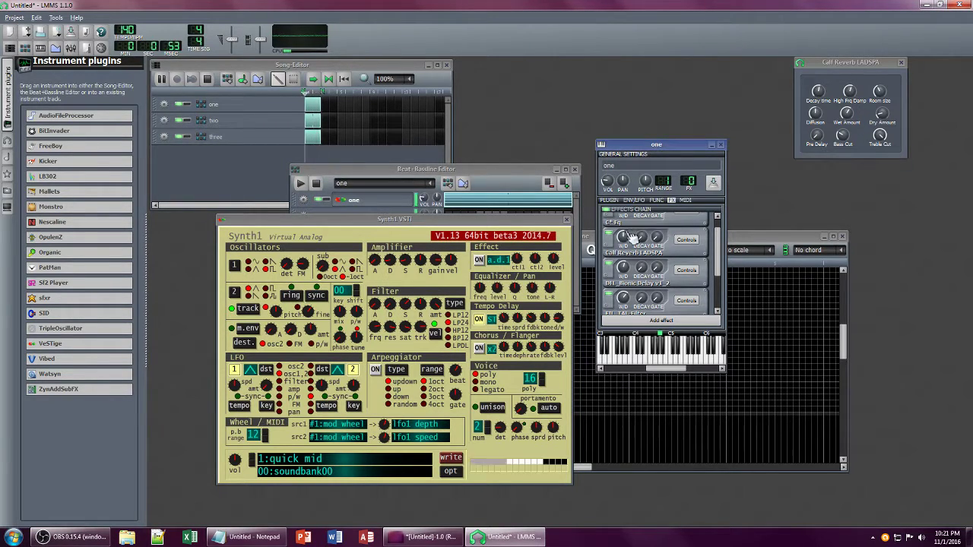
scroll(715, 275, down, 2)
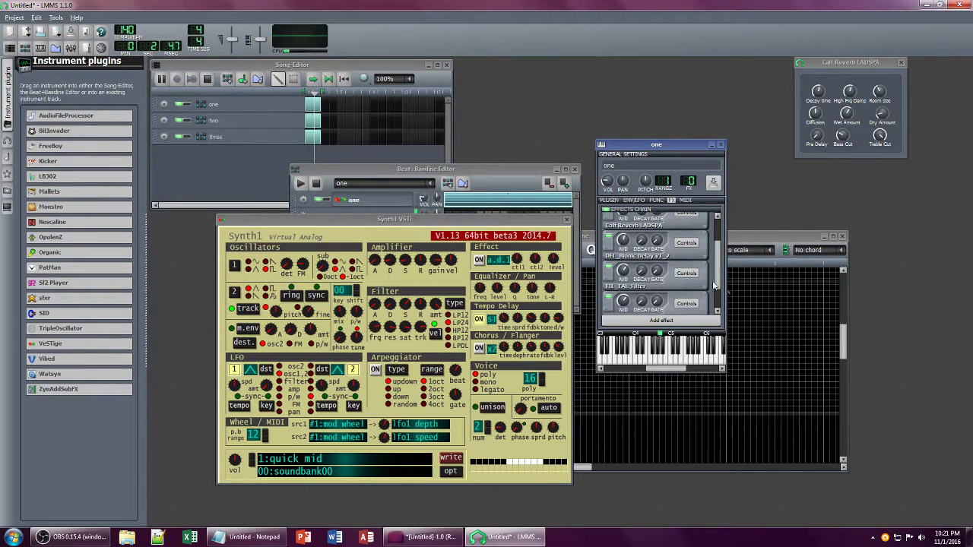
click(686, 303)
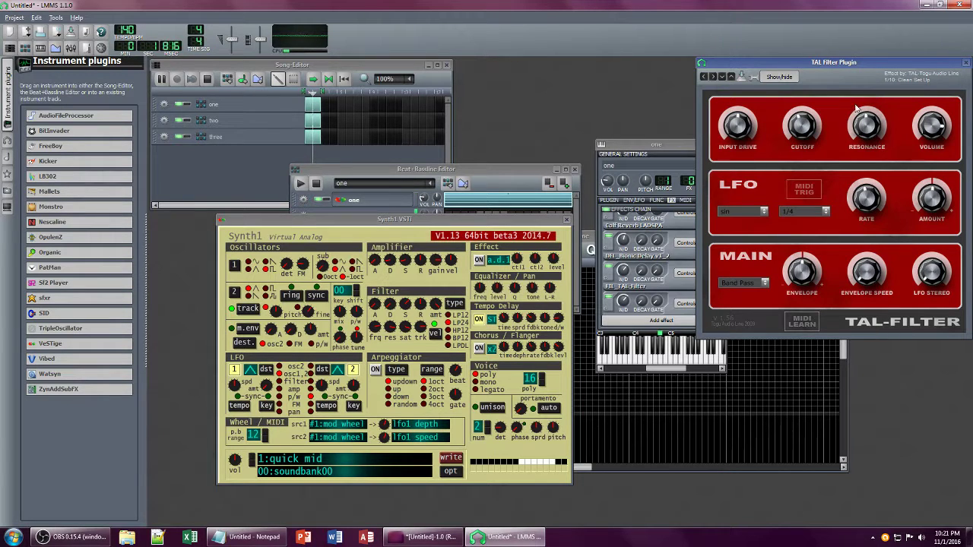
drag(659, 143, 622, 154)
scroll(680, 247, up, 2)
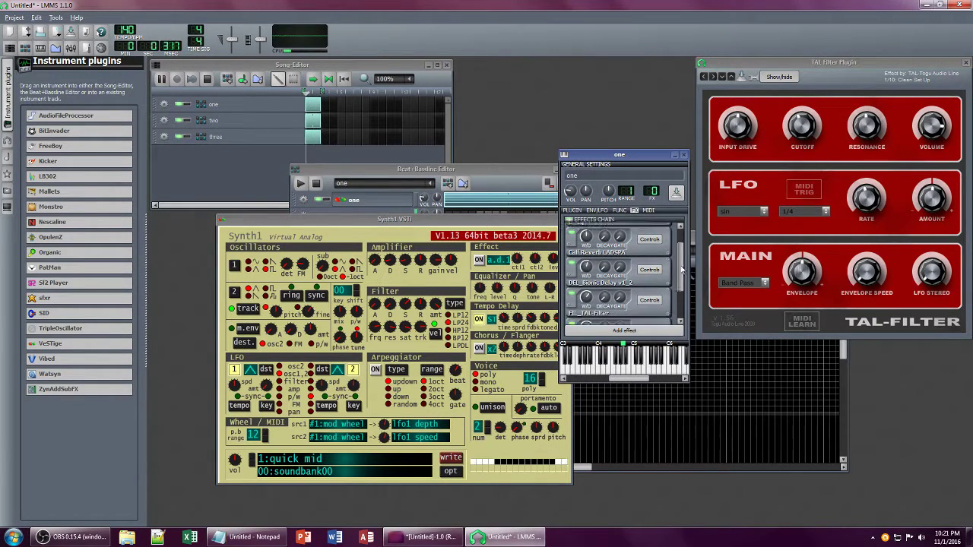
Step: Open the first C* Eq's controls from instrument one's effects chain and readjust its 2 kHz band
click(649, 236)
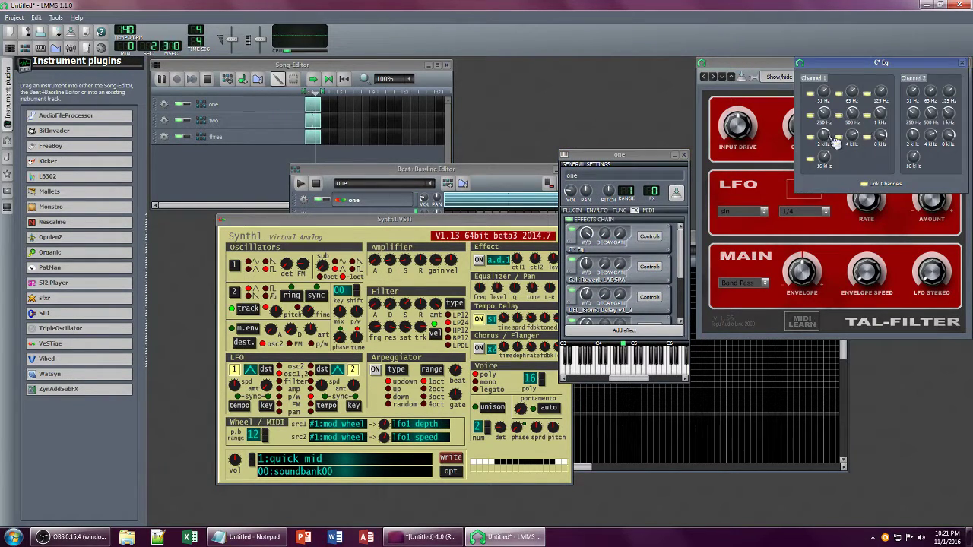
drag(823, 136, 827, 108)
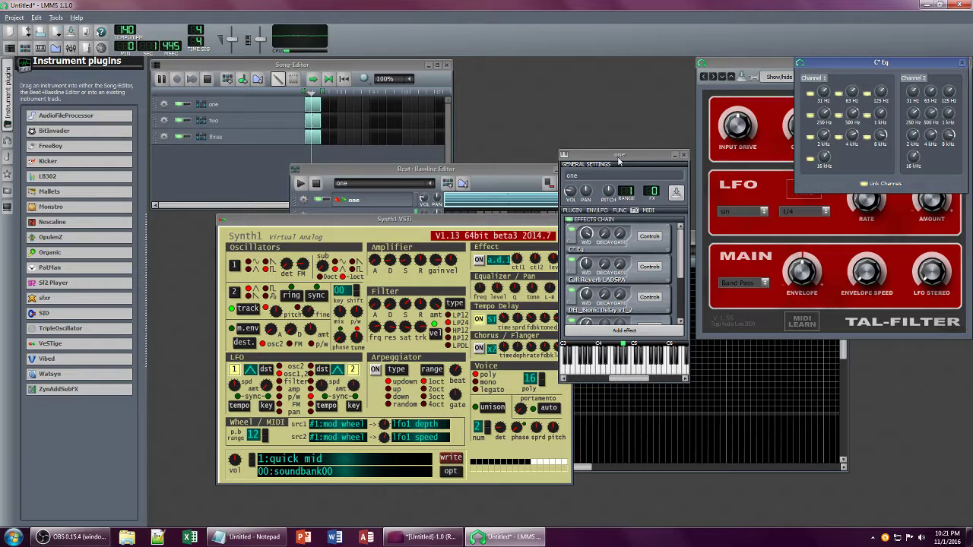
Step: Add C#3 and C#2 notes below the existing chord in instrument one's pattern, matching the chord's length
click(497, 169)
double_click(495, 200)
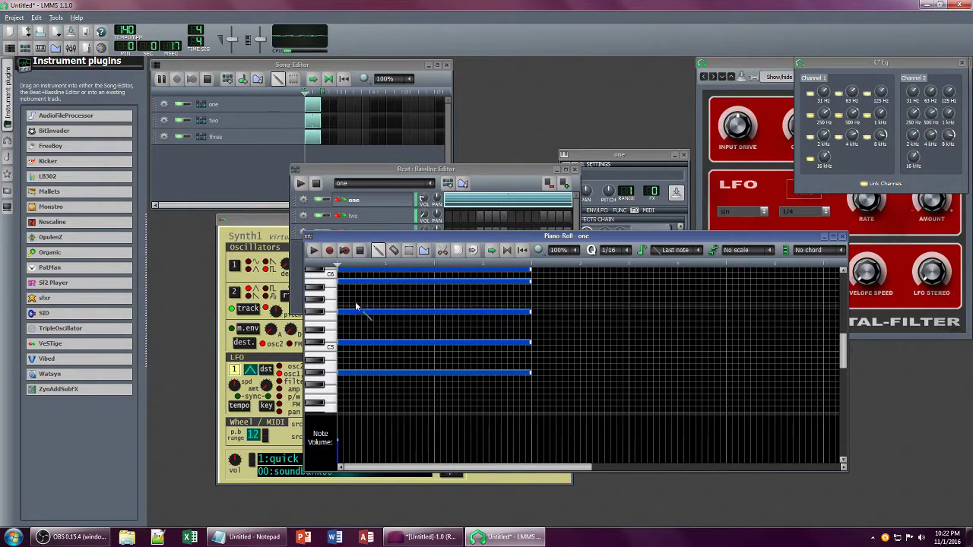
scroll(356, 306, down, 5)
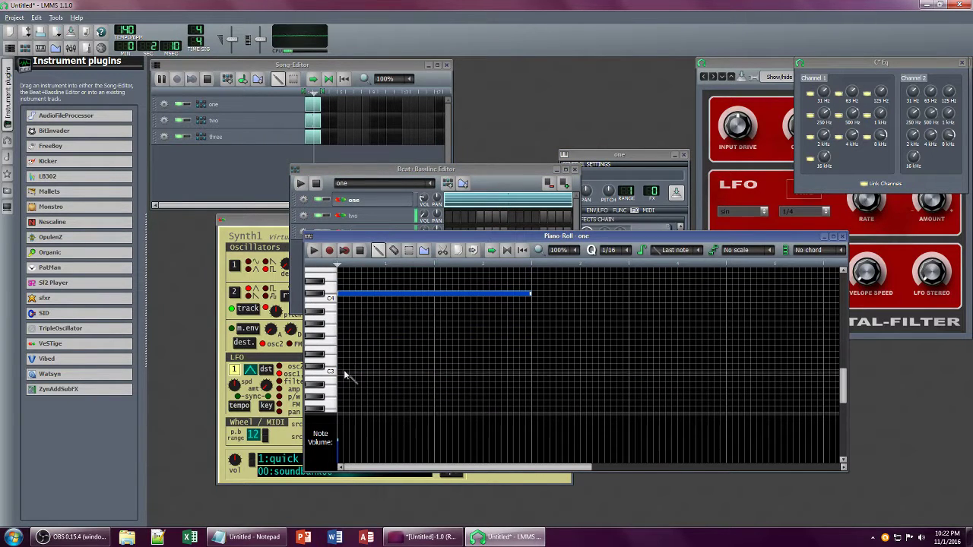
click(341, 368)
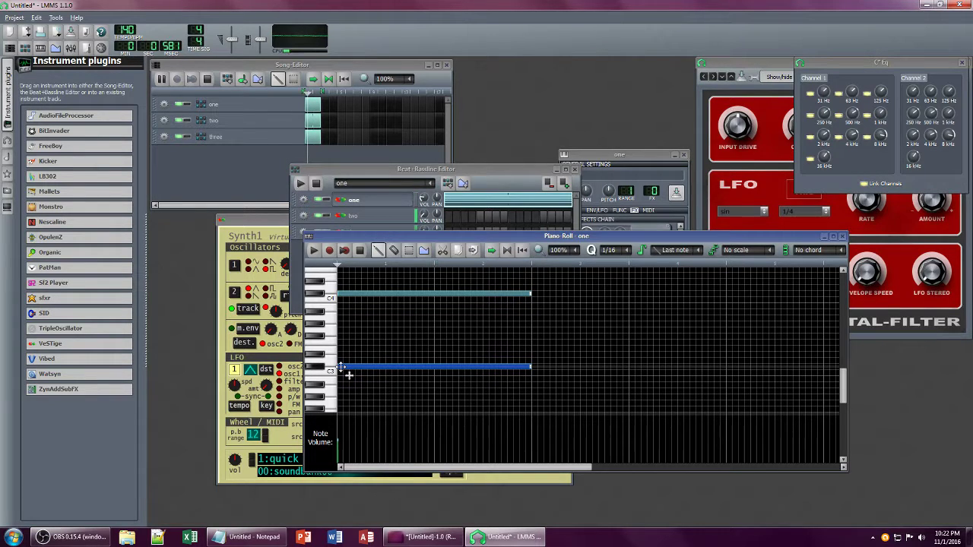
scroll(341, 370, down, 3)
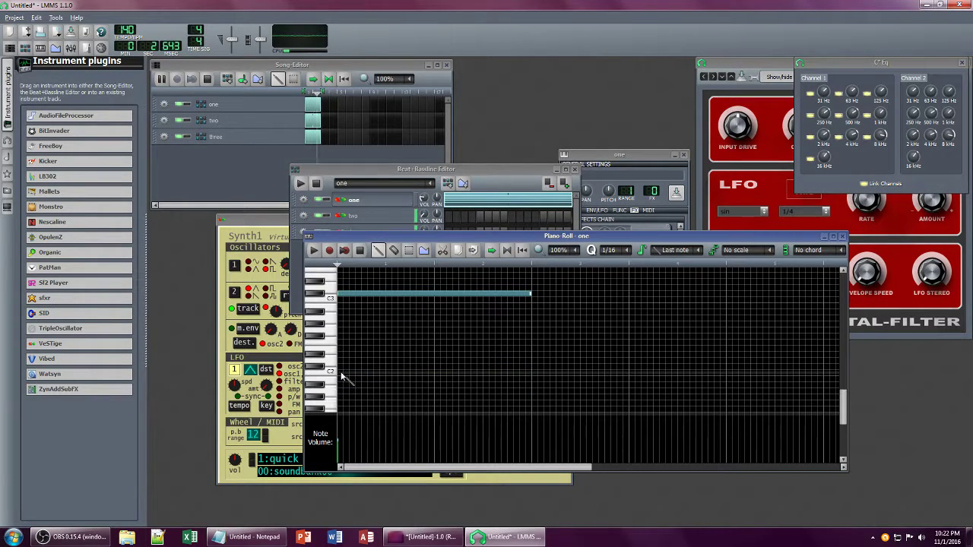
click(340, 366)
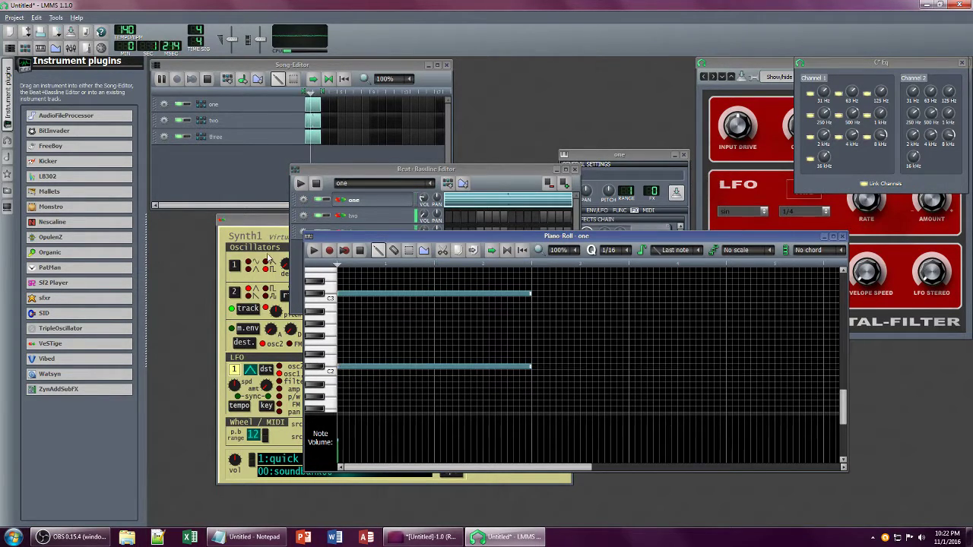
Step: Bring Synth1 back to the front and readjust the 8 kHz, 4 kHz and 16 kHz bands of the C* Eq
click(267, 254)
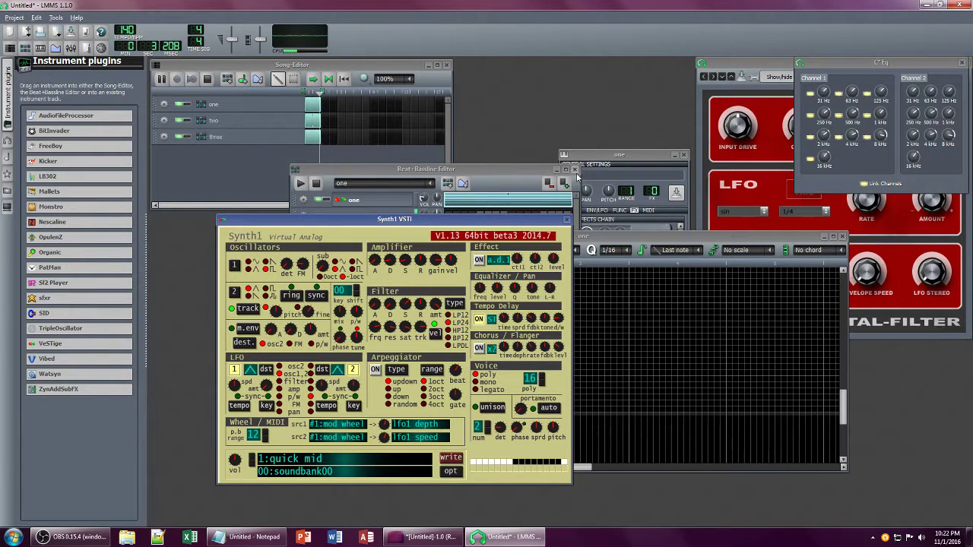
click(881, 138)
drag(882, 137, 853, 142)
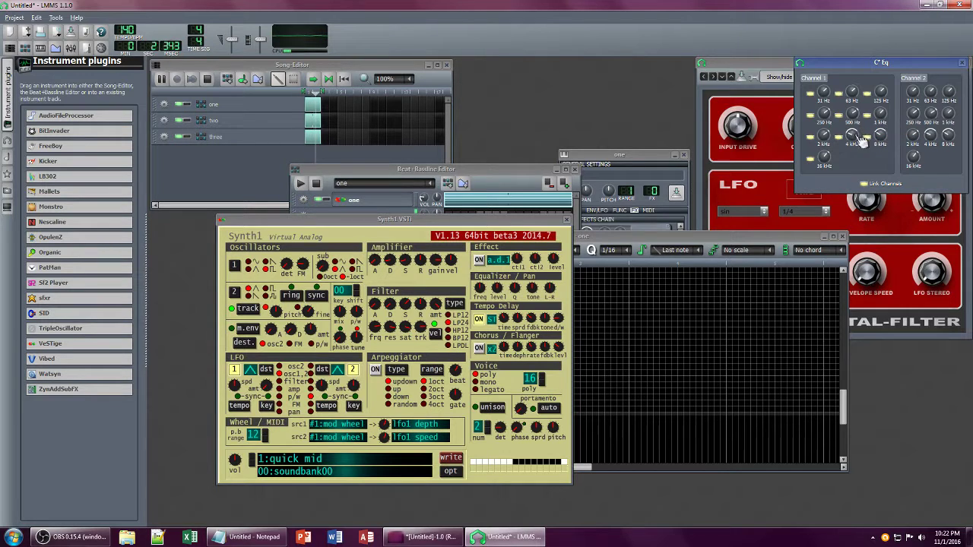
click(824, 156)
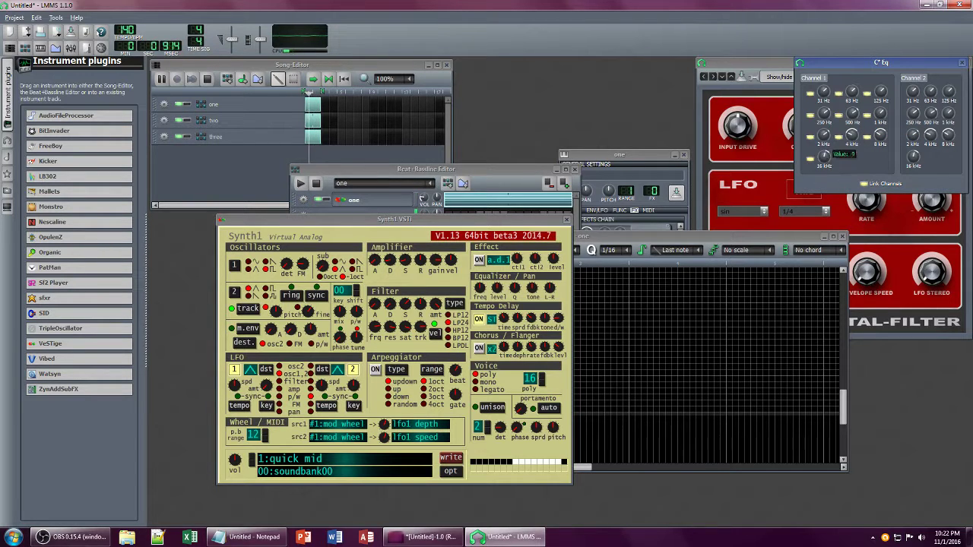
drag(824, 156, 824, 157)
Step: Bring the TAL-Filter's controls forward and readjust its cutoff and resonance
click(783, 79)
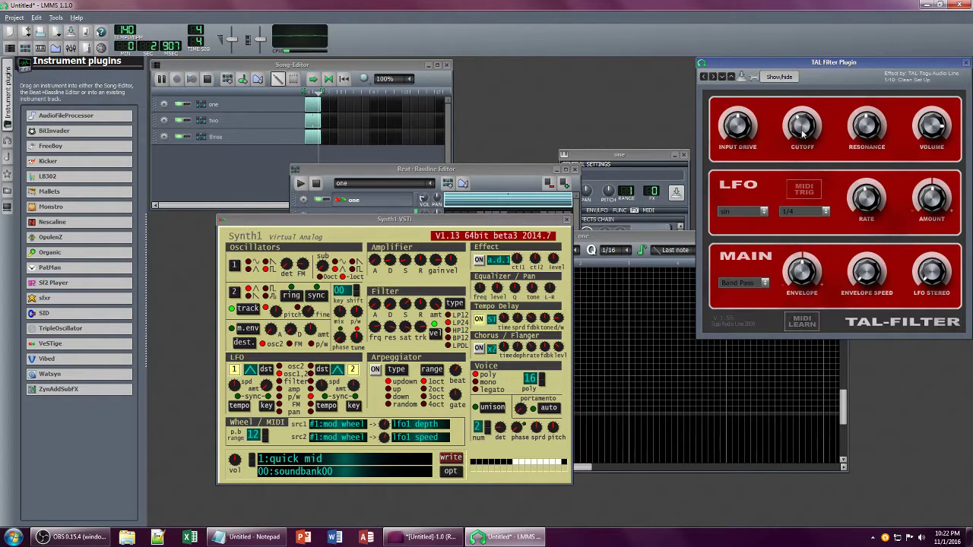
drag(802, 149, 800, 142)
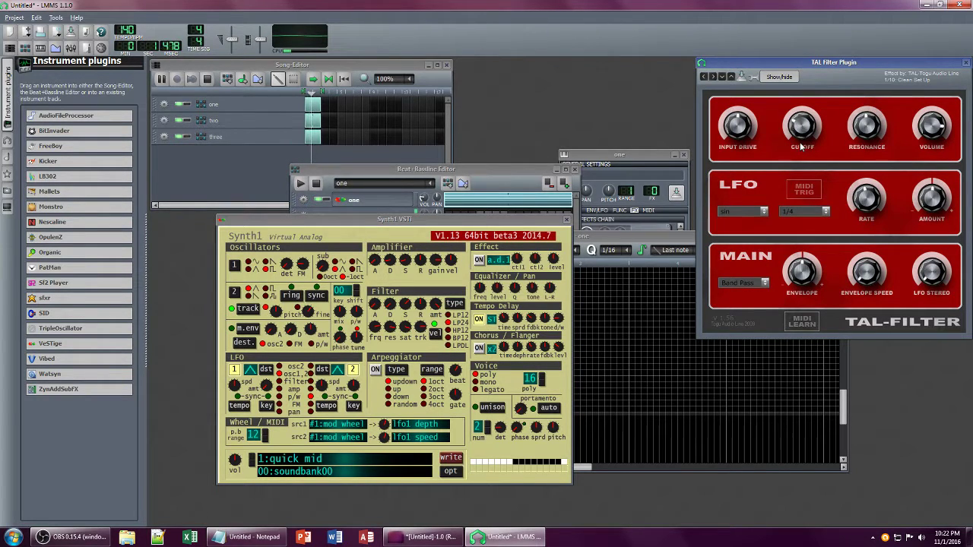
mouse_move(867, 123)
mouse_down()
mouse_move(863, 90)
mouse_move(862, 122)
mouse_up()
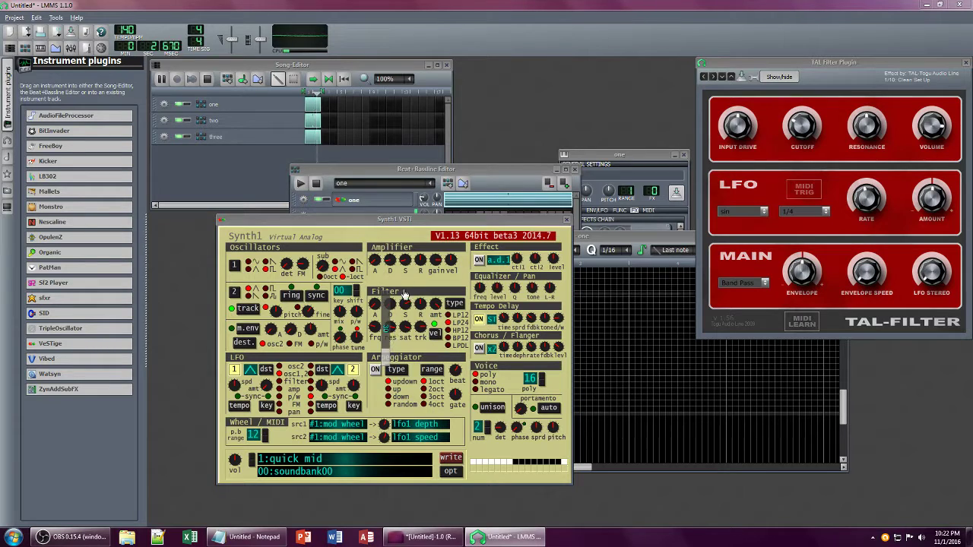
Step: Readjust the filter saturation and sustain, the amplifier release and the sub oscillator level in instrument one's Synth1
mouse_move(405, 338)
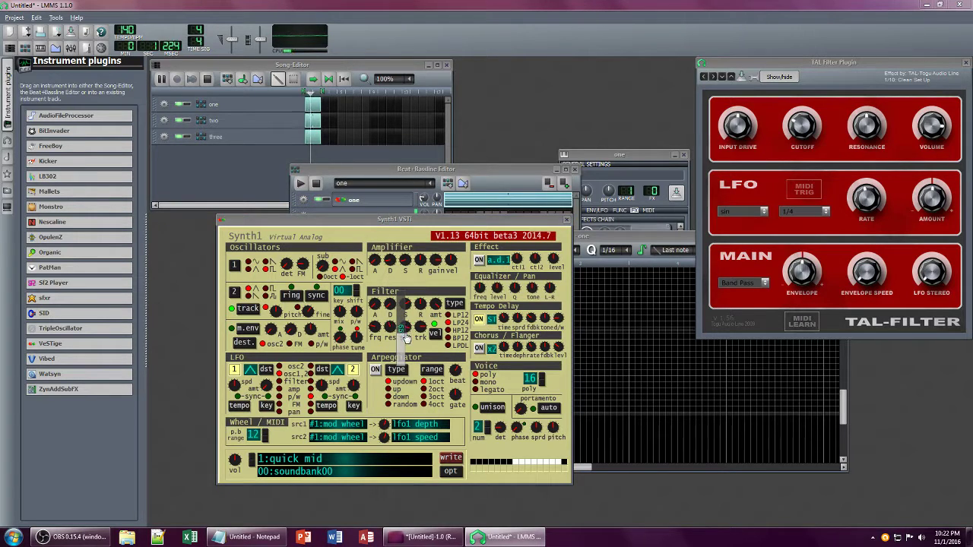
mouse_move(407, 338)
mouse_down()
mouse_move(401, 316)
mouse_move(402, 340)
mouse_move(400, 324)
mouse_up()
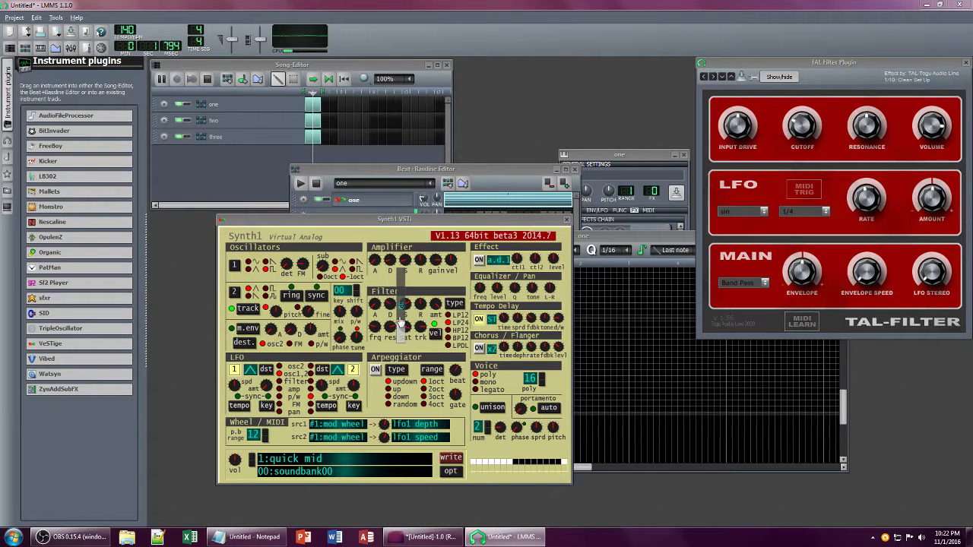
drag(416, 263, 419, 294)
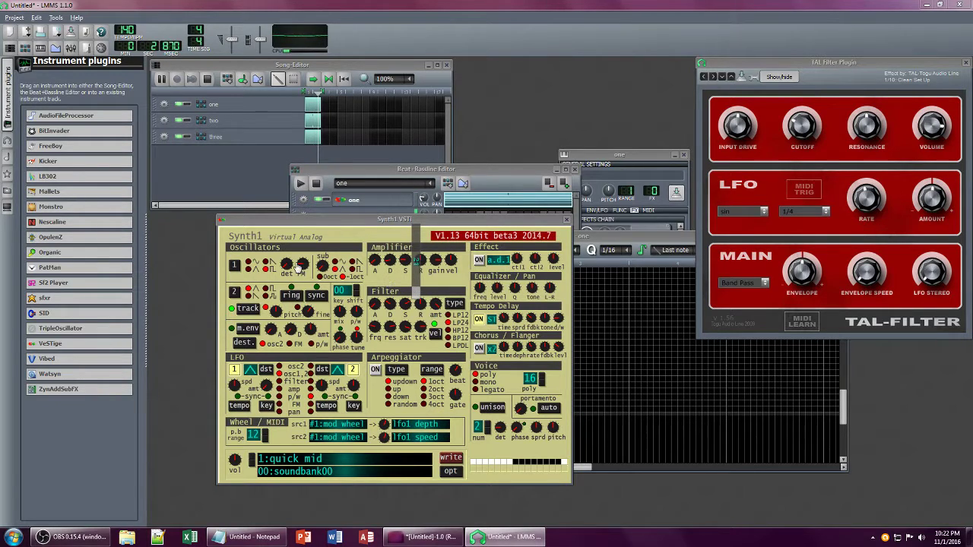
mouse_move(320, 265)
mouse_down()
mouse_move(317, 294)
mouse_move(317, 268)
mouse_up()
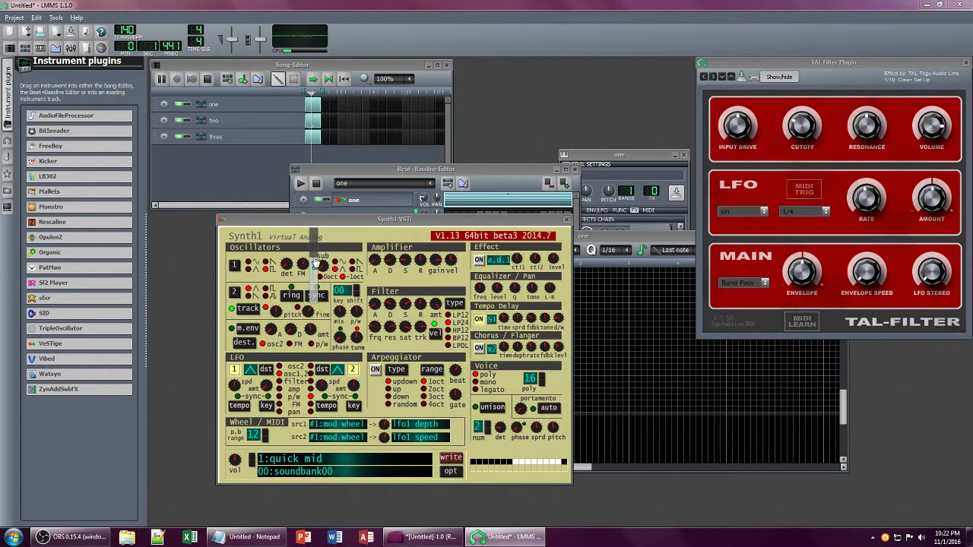
Step: Fine-tune the TAL-Filter's resonance and bring instrument one's effects chain to the front
click(867, 70)
drag(871, 118, 868, 134)
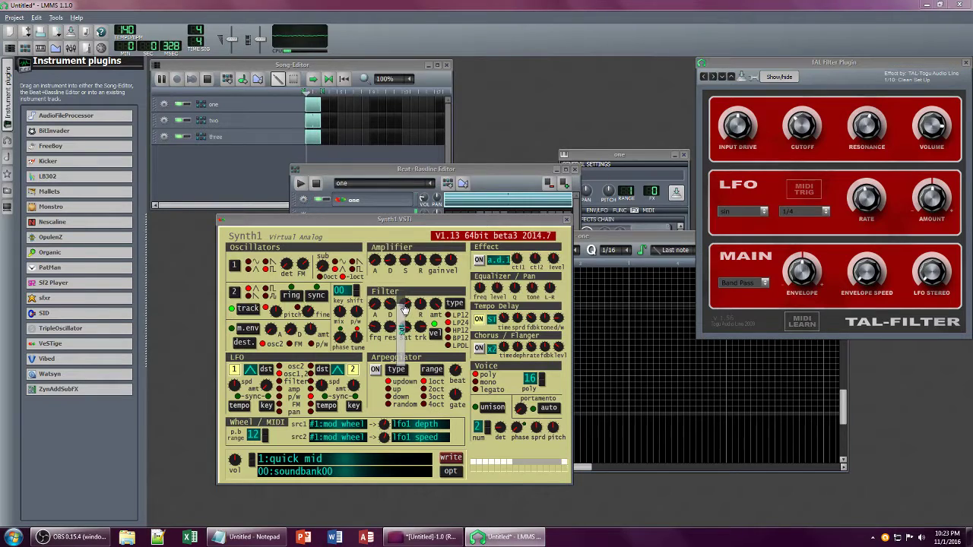
click(658, 161)
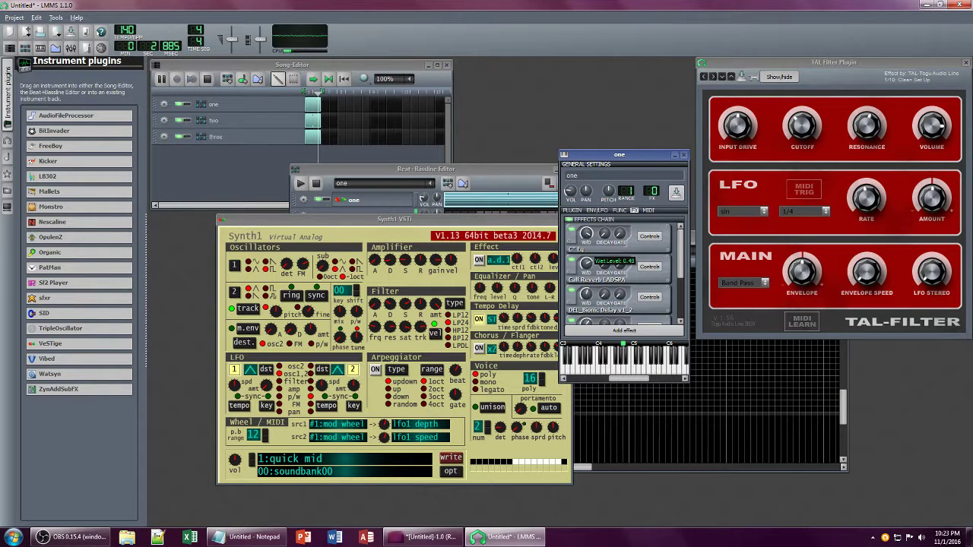
Step: Open the Bionic Delay's controls, raise its feedback to 62.50 and readjust the Calf Reverb's wet level
scroll(681, 261, down, 1)
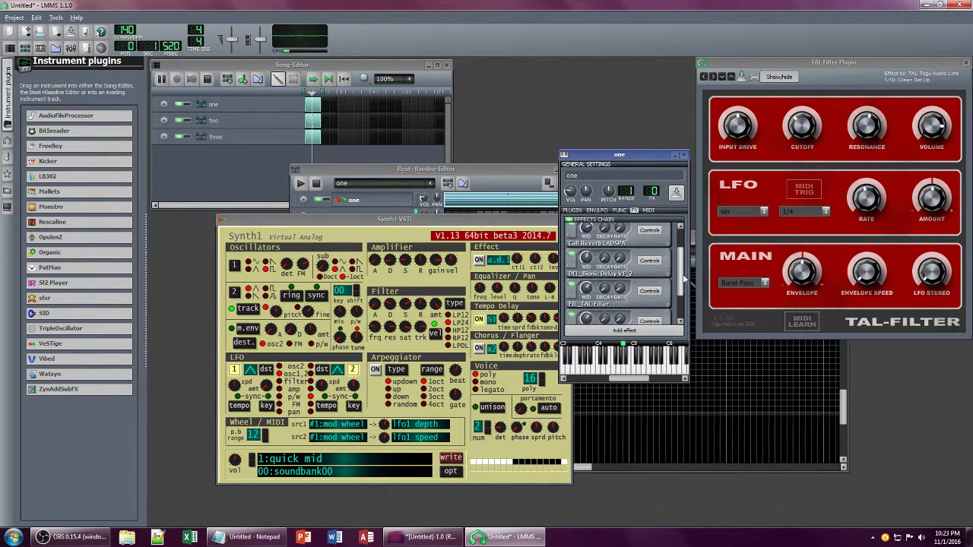
click(649, 260)
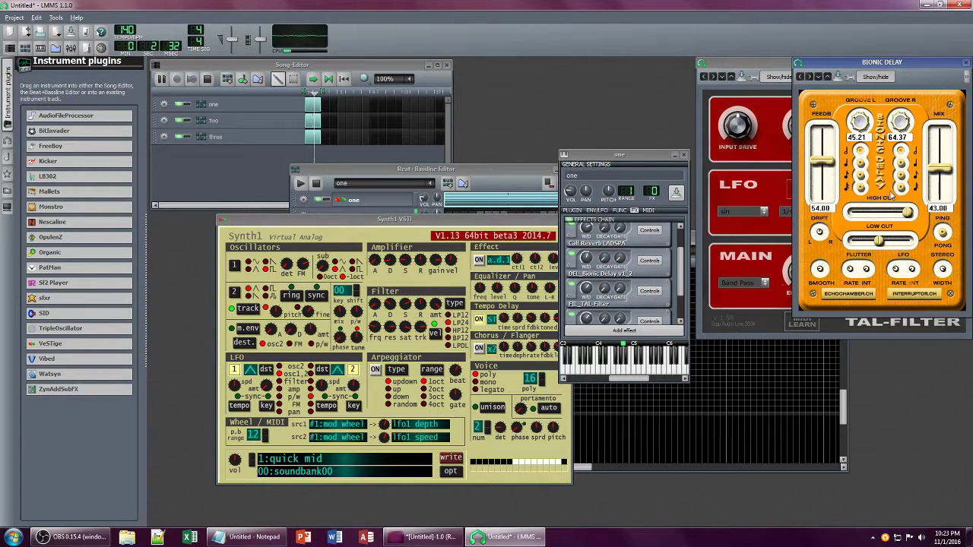
drag(824, 166, 822, 162)
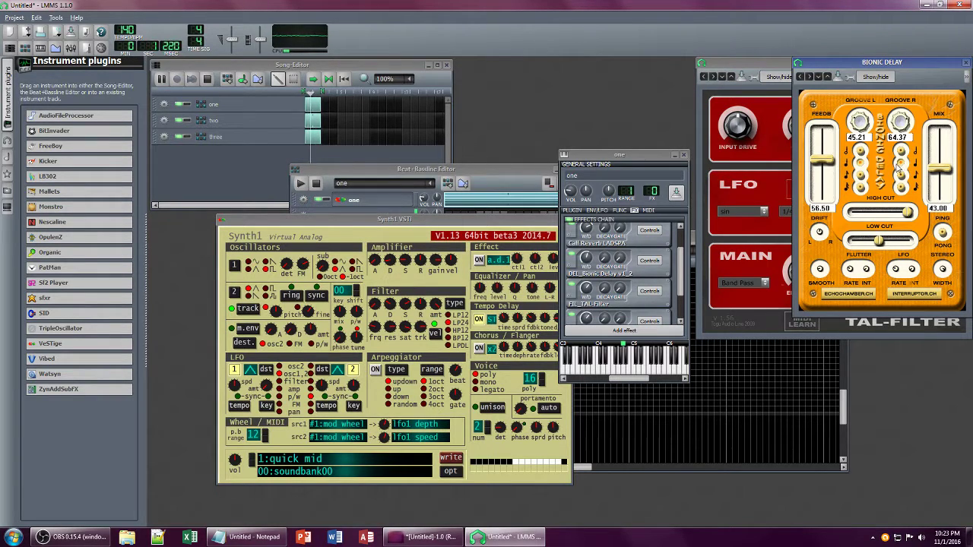
drag(680, 270, 680, 250)
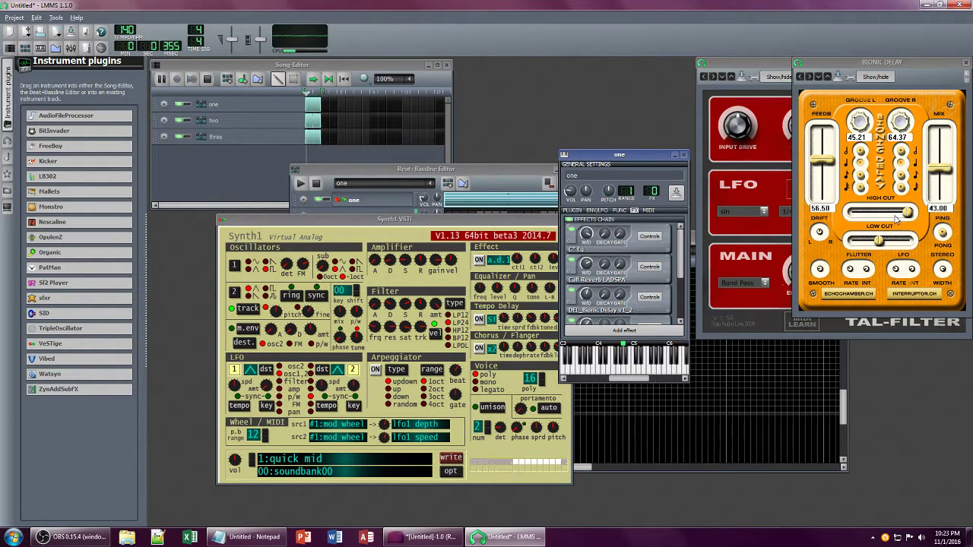
mouse_move(586, 265)
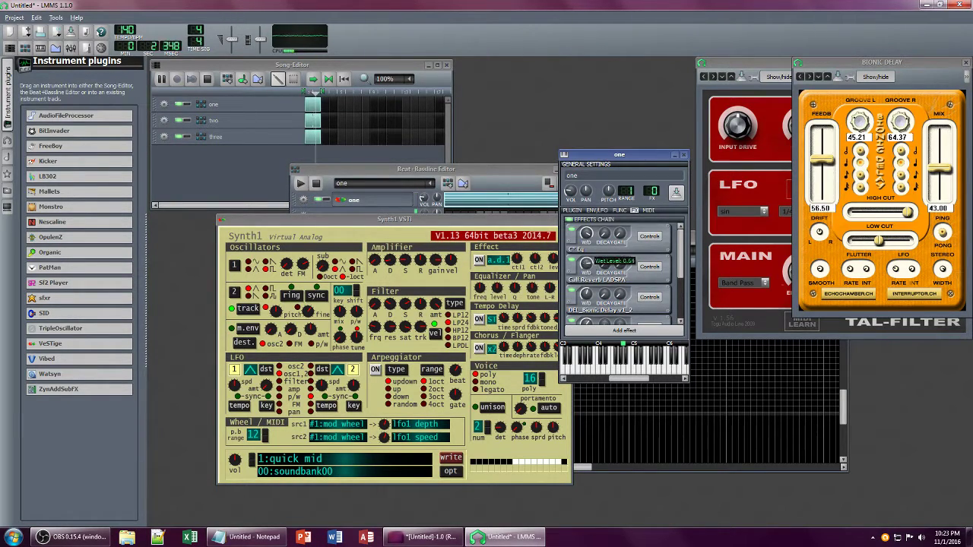
drag(821, 163, 819, 160)
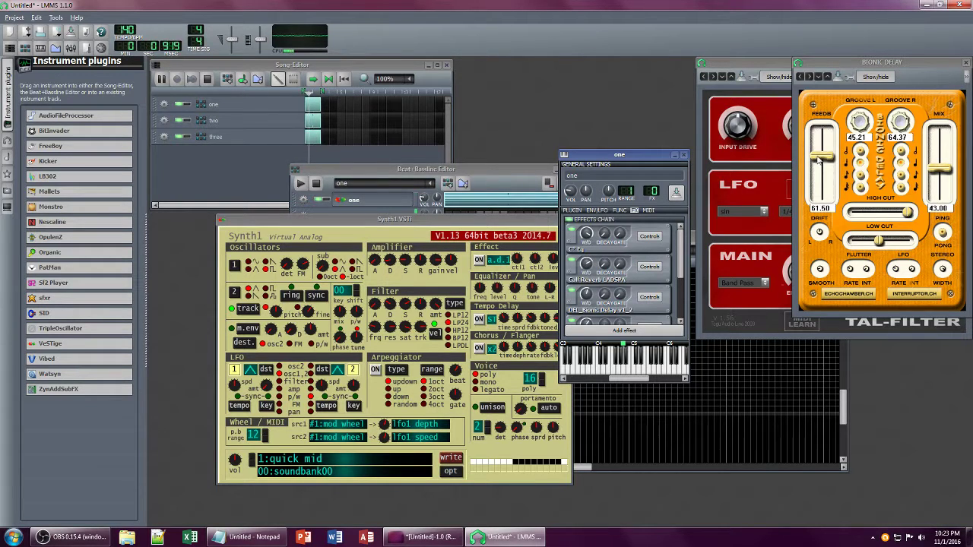
Step: Reopen the C* Eq's controls and raise its 16 kHz and 8 kHz bands
click(651, 237)
drag(826, 158, 826, 143)
drag(880, 136, 880, 122)
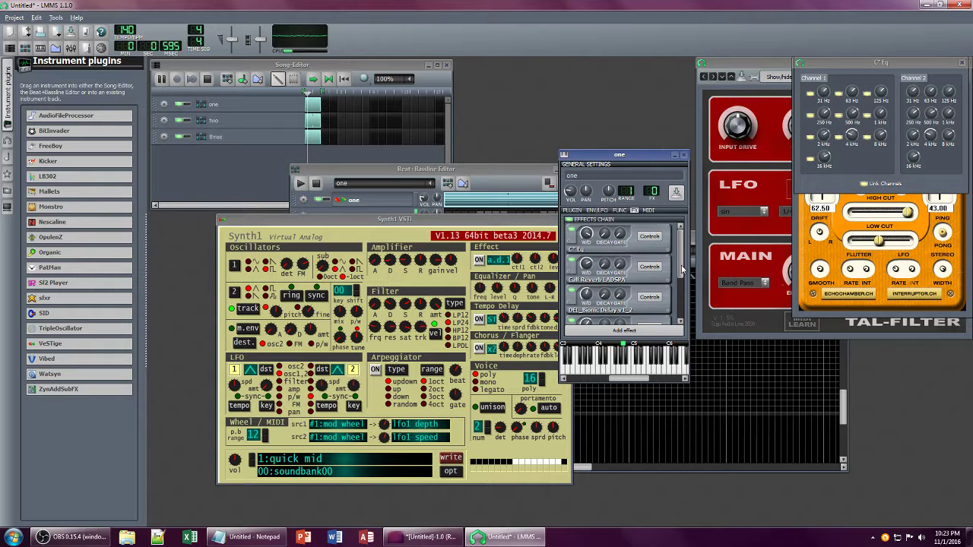
Step: Move the Bionic Delay window over Synth1 and set its feedback to 54.00 and its mix to 65.50
click(794, 243)
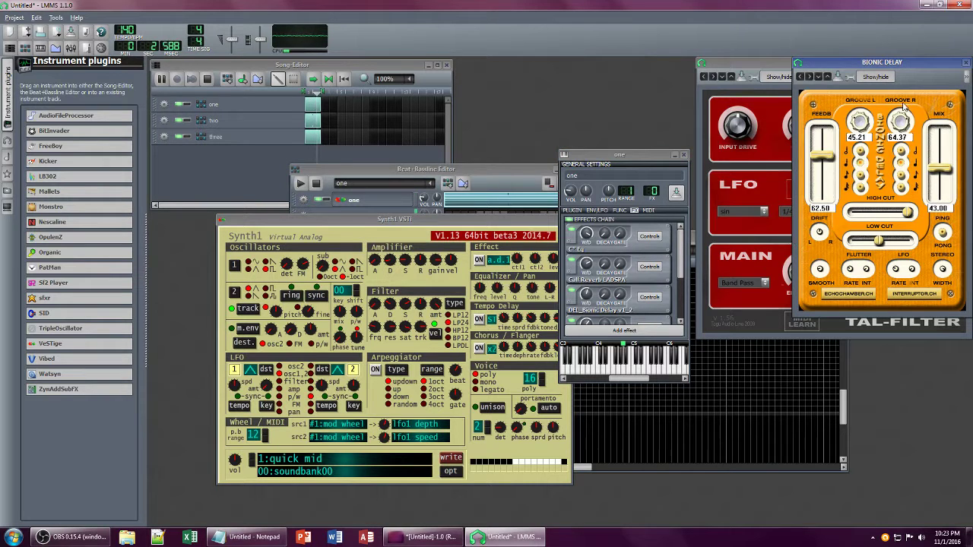
drag(899, 64, 397, 207)
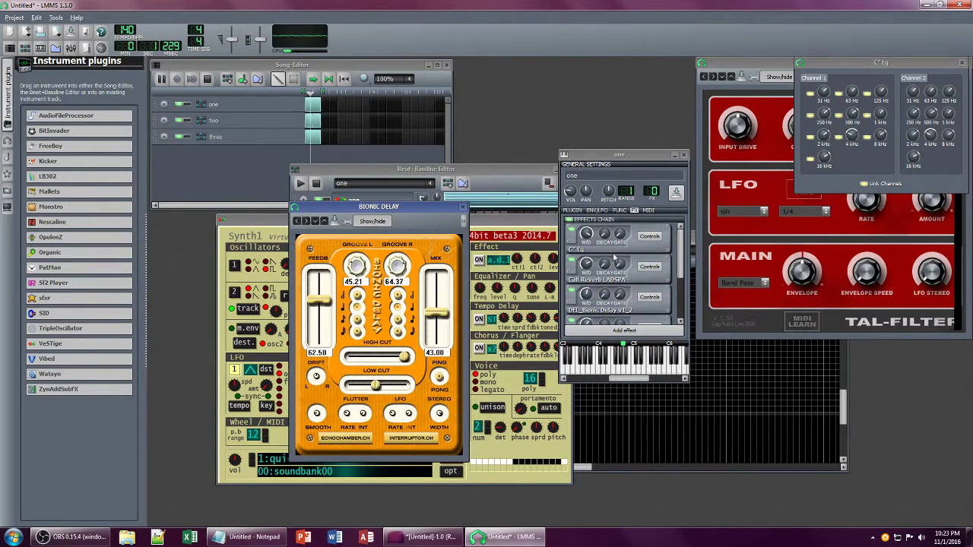
scroll(672, 278, down, 3)
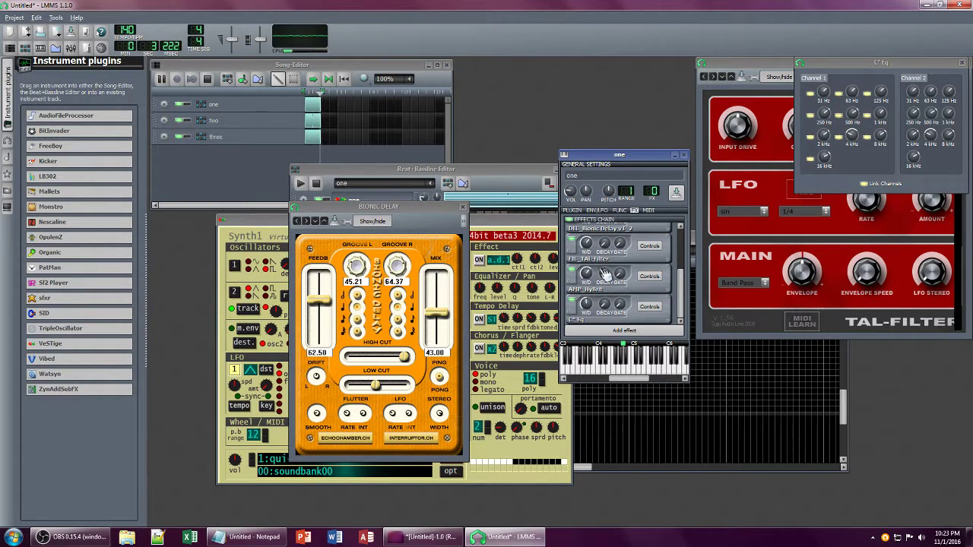
drag(319, 306, 329, 312)
drag(428, 313, 431, 291)
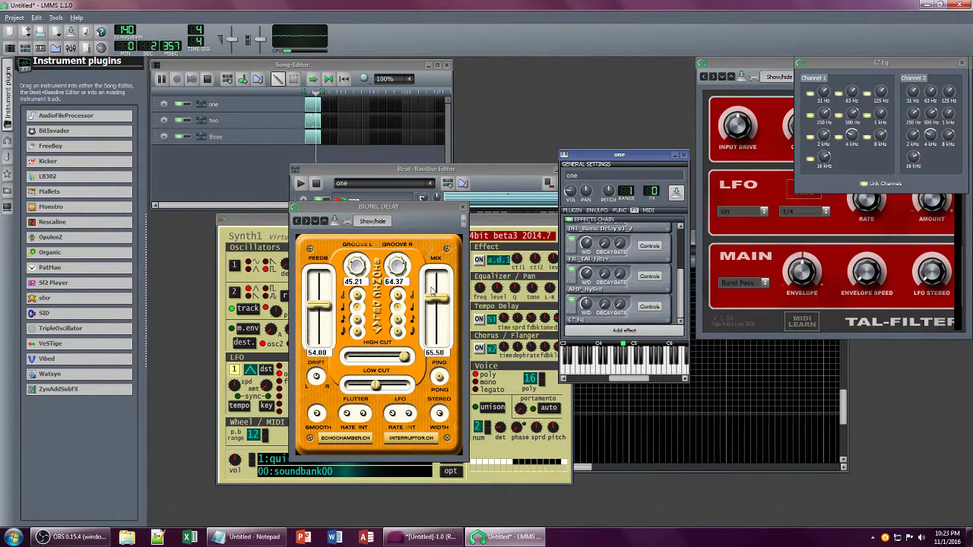
Step: Lower the Bionic Delay's low cut to its minimum and set both Groove L and Groove R to 75.00
drag(375, 385, 311, 383)
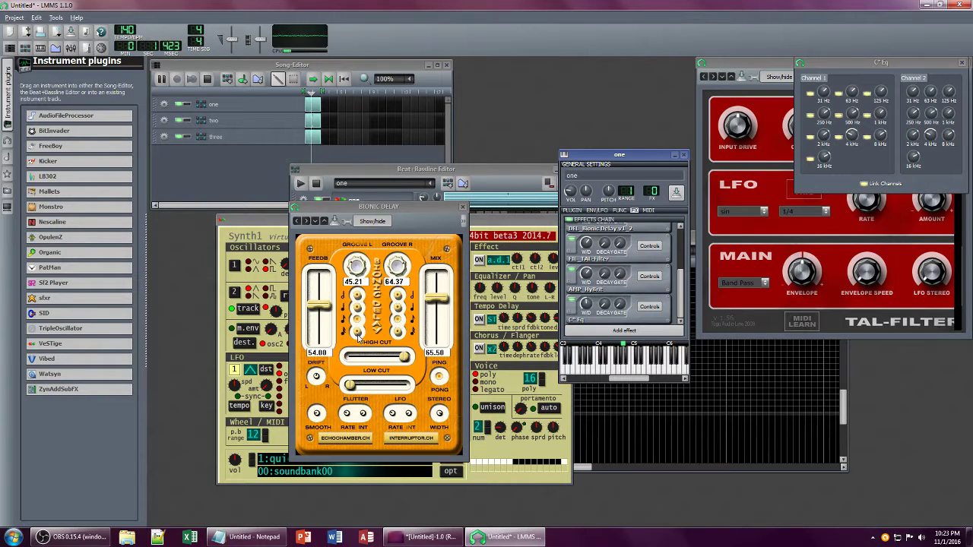
drag(365, 268, 345, 173)
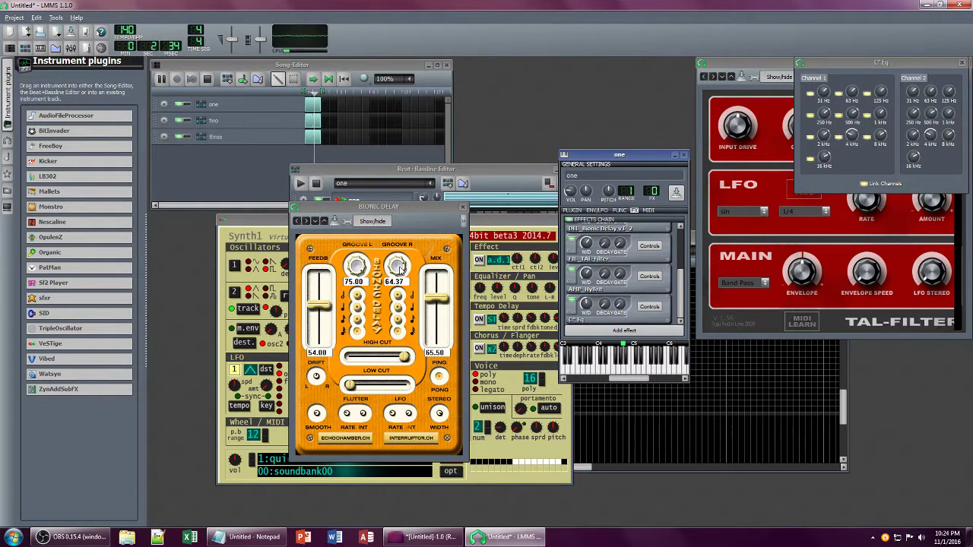
drag(400, 268, 399, 228)
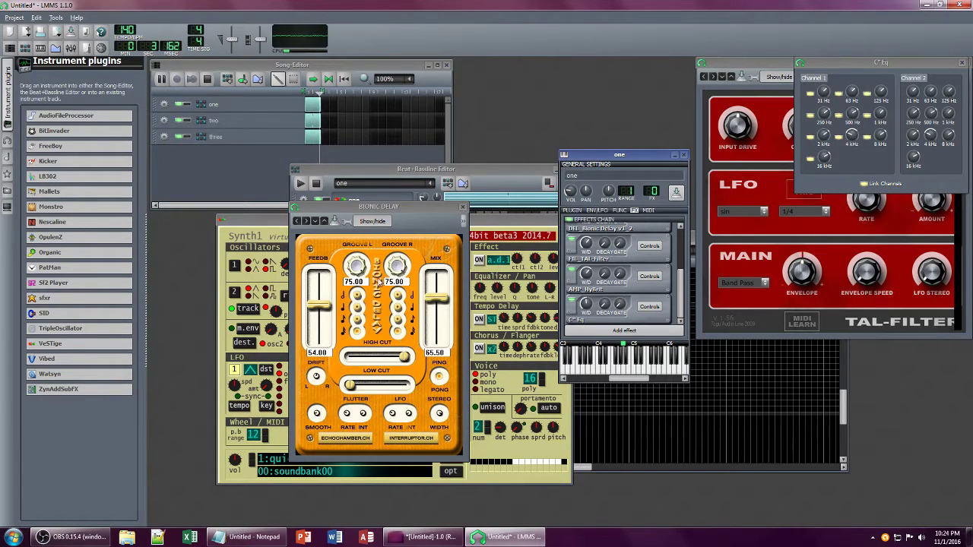
Step: Bring Synth1 back in front of the Bionic Delay and readjust the wet levels of the TAL-Filter and AMP_HyBrit
click(483, 225)
click(587, 245)
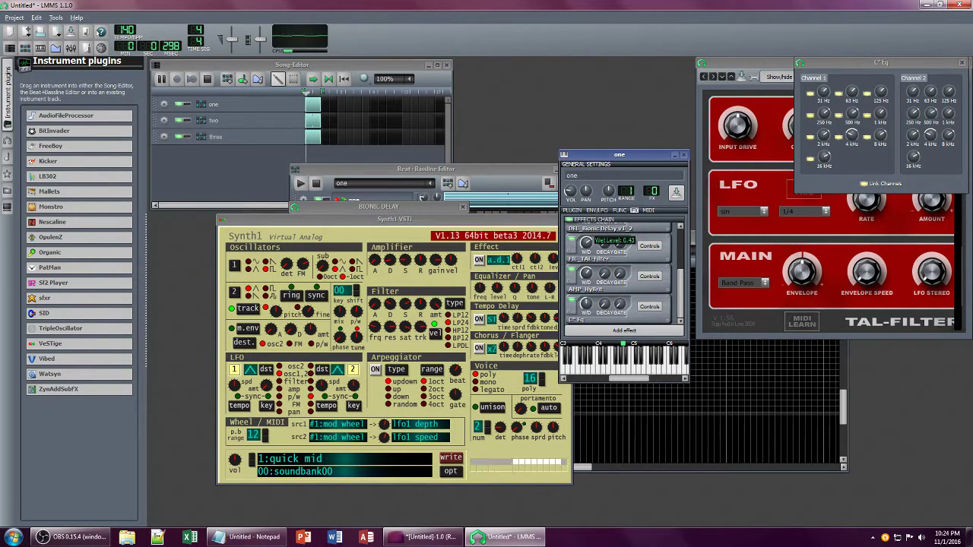
click(588, 274)
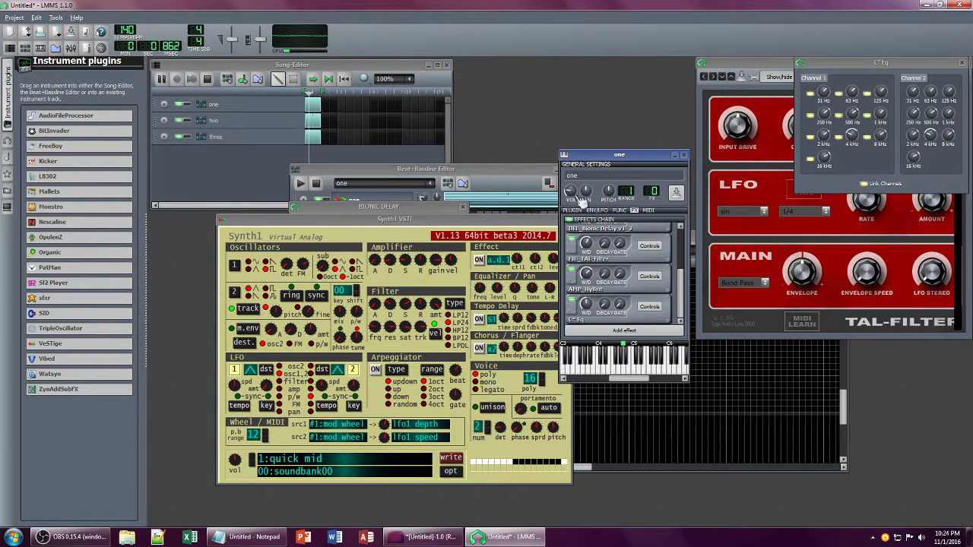
Step: Reopen the C* Eq's controls and fine-tune its 16 kHz and 4 kHz bands along with its wet level
click(648, 307)
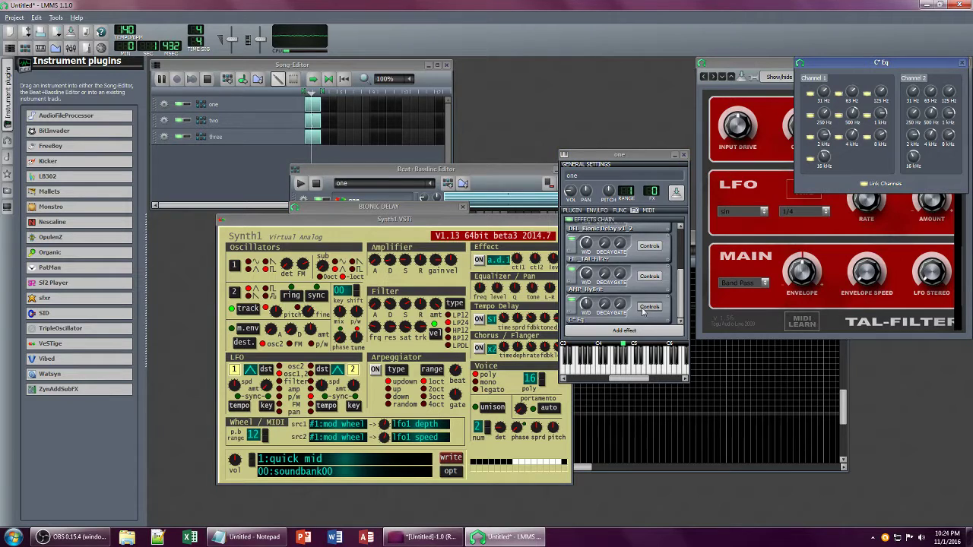
click(646, 307)
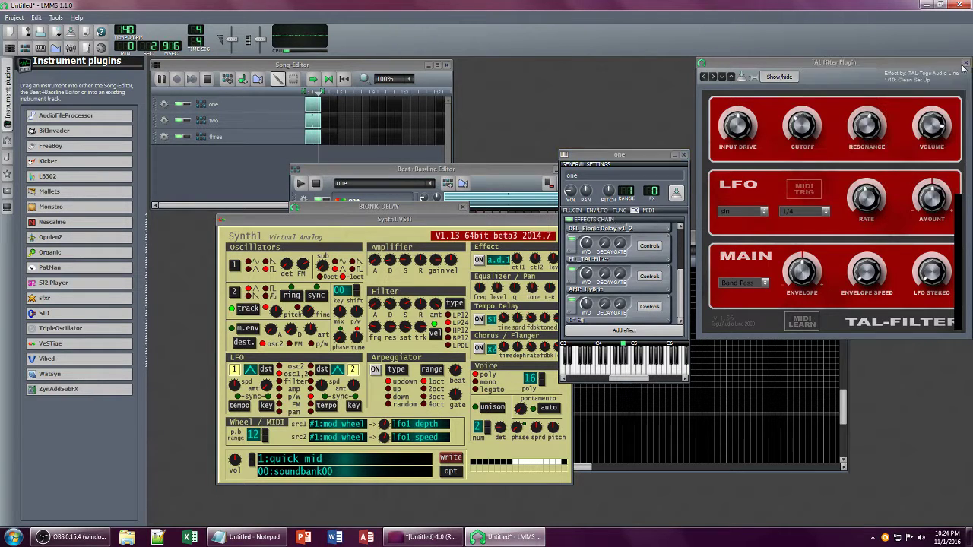
click(646, 307)
drag(818, 171, 817, 180)
click(585, 304)
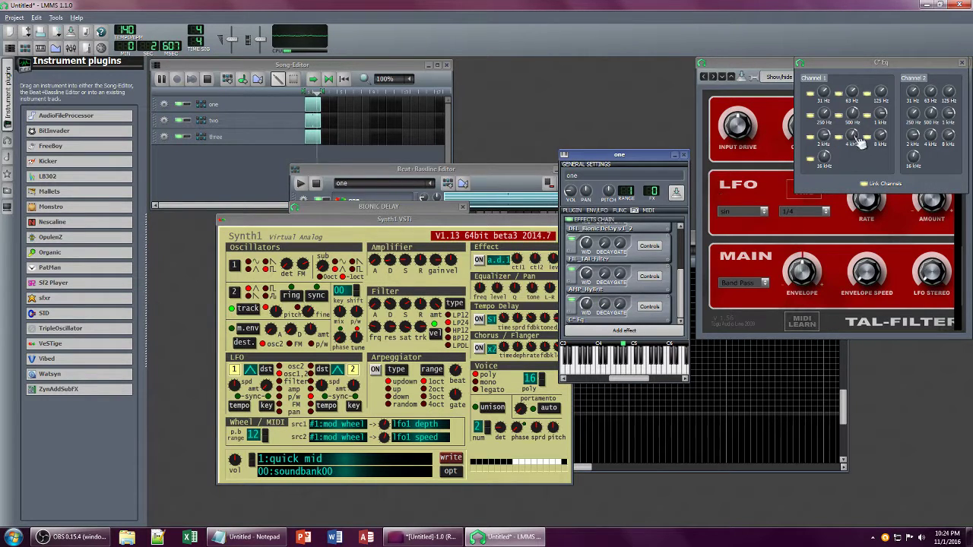
drag(852, 135, 855, 136)
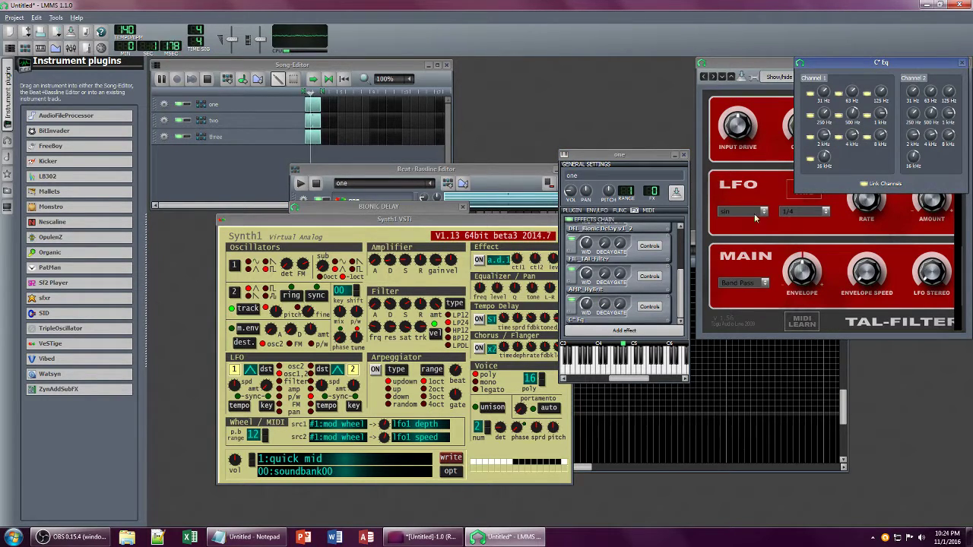
Step: Fine-tune instrument one's Calf Reverb wet level and overall volume, and readjust Synth1's filter section
scroll(677, 248, down, 3)
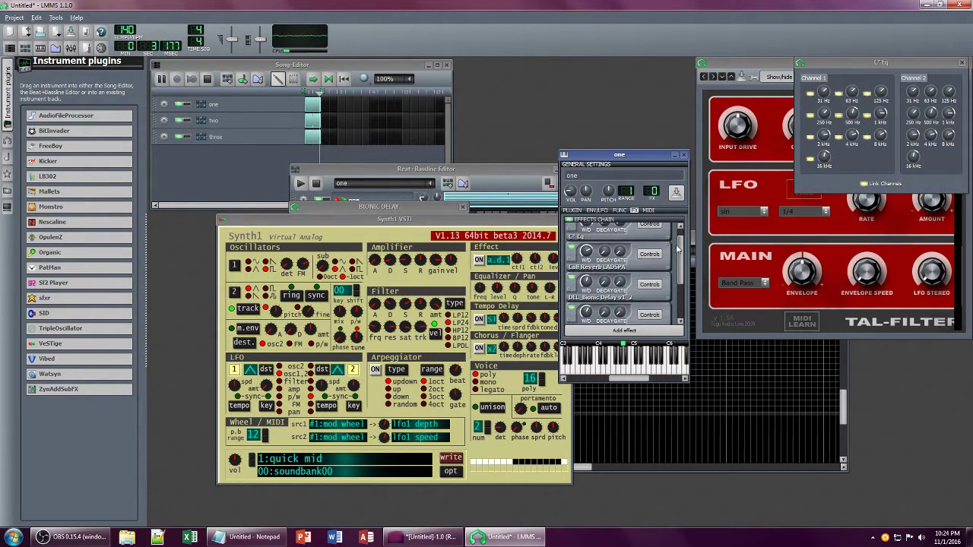
drag(585, 251, 585, 252)
drag(571, 192, 571, 188)
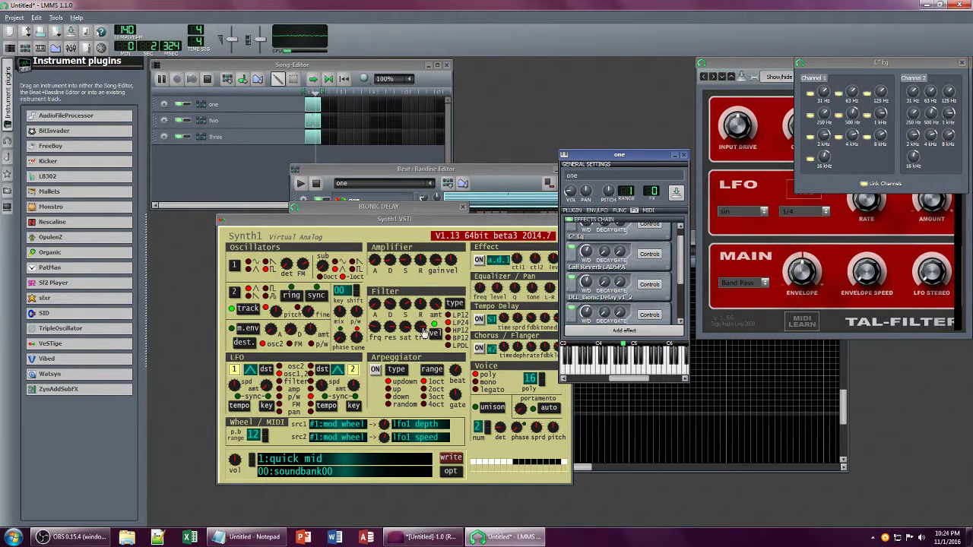
drag(395, 332, 321, 278)
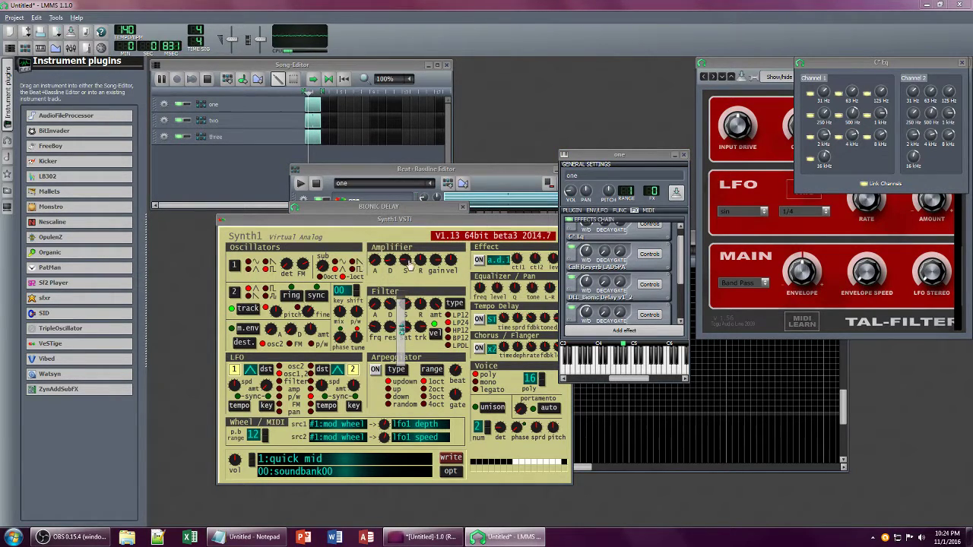
Step: Readjust the Bionic Delay's wet level in the effects chain and set its mix to 75.50 and its feedback to 49.50
click(630, 166)
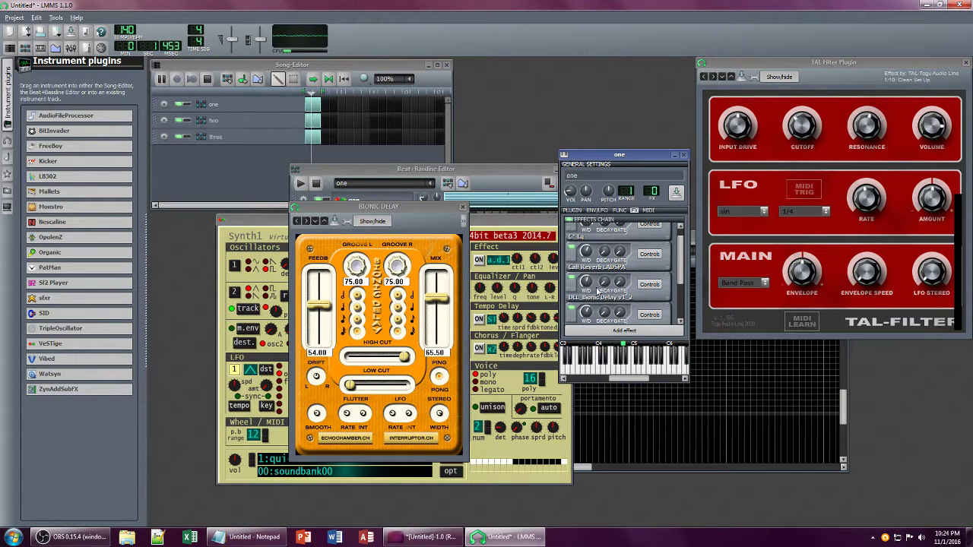
drag(586, 282, 586, 282)
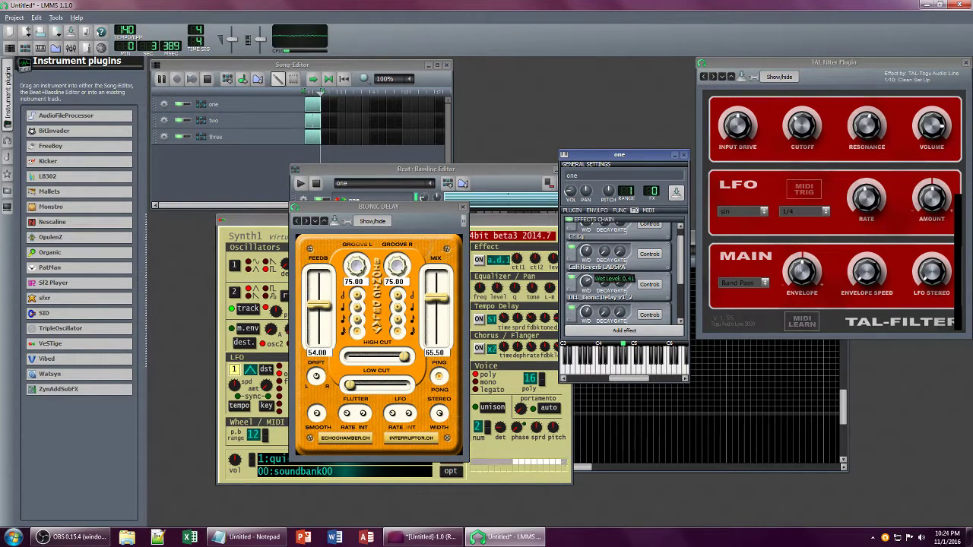
drag(320, 306, 322, 320)
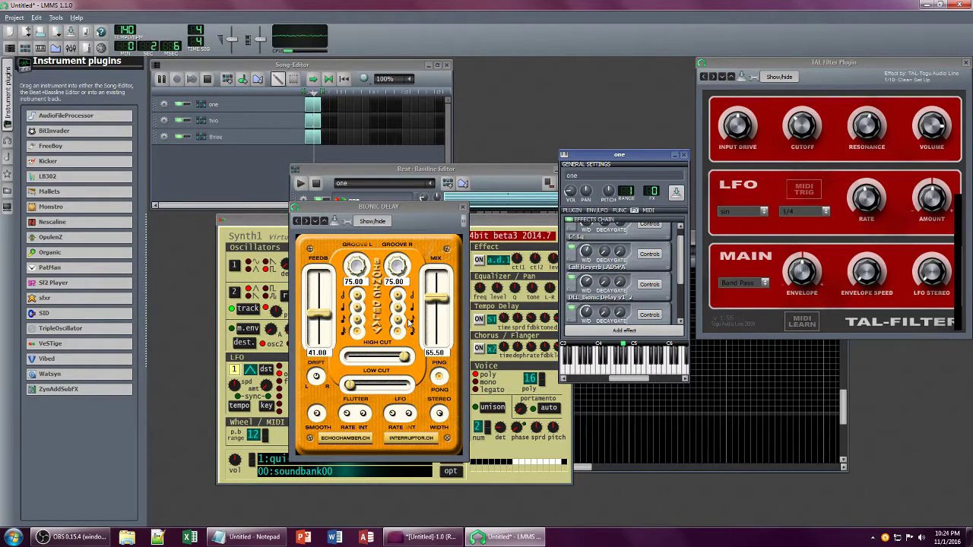
drag(586, 281, 585, 262)
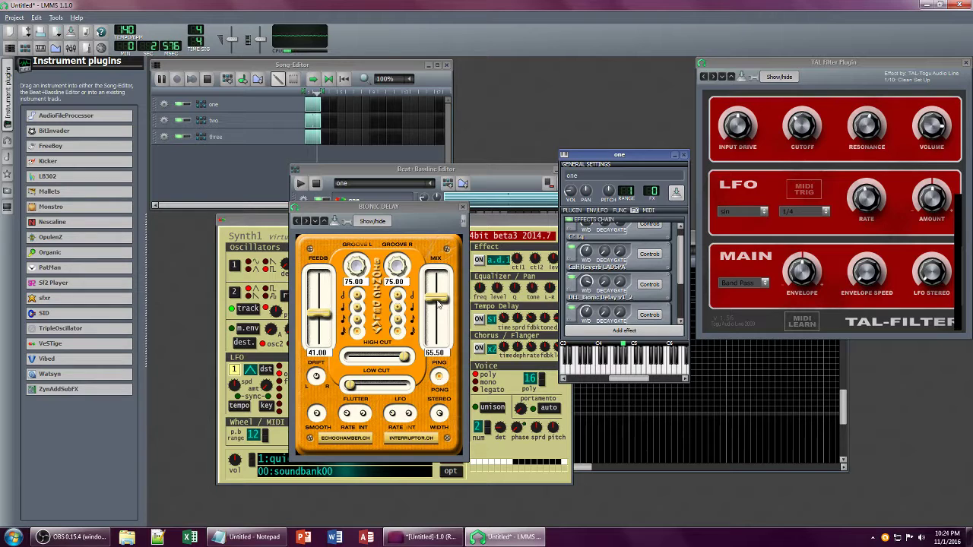
drag(438, 303, 438, 296)
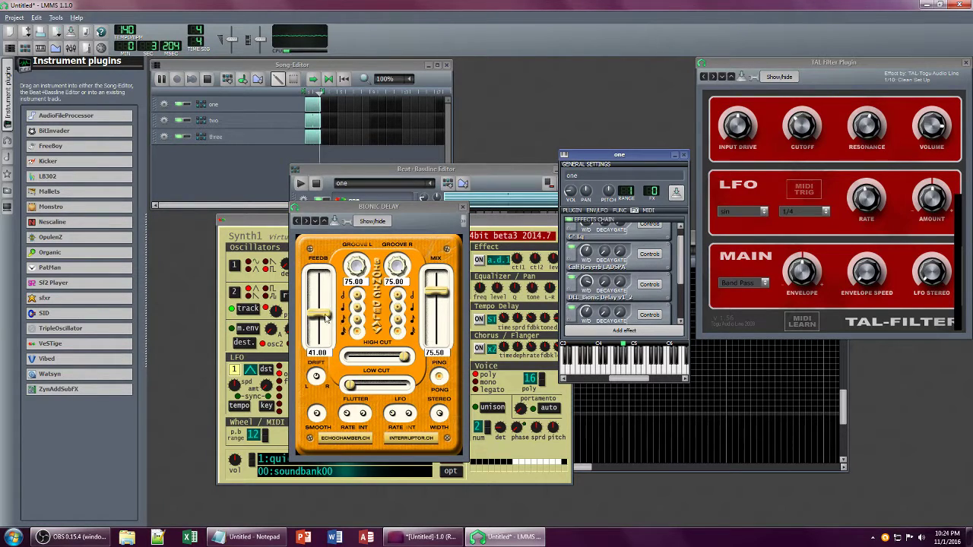
drag(326, 316, 331, 306)
Step: Switch the Beat+Bassline Editor to beat two, open instrument two's pattern in the Piano-Roll and delete all its notes
click(546, 173)
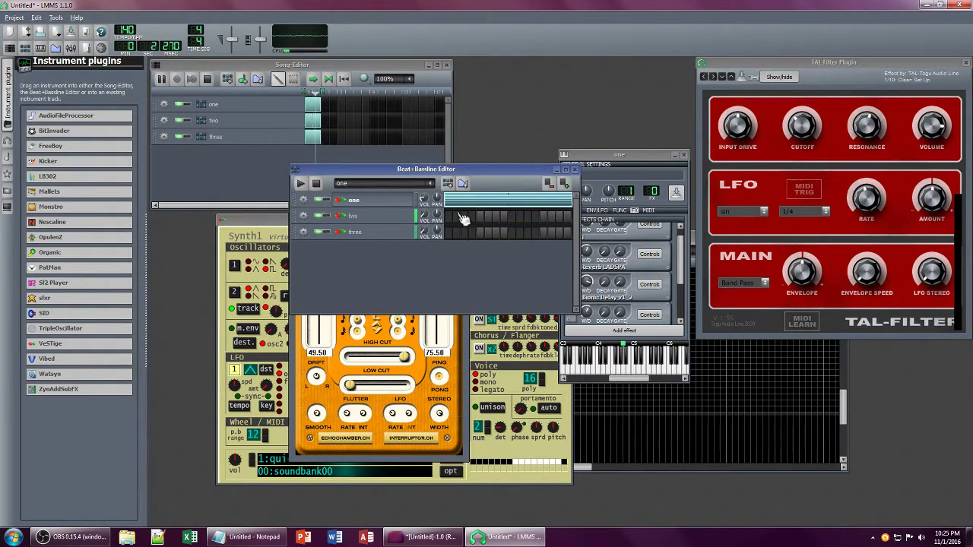
click(431, 183)
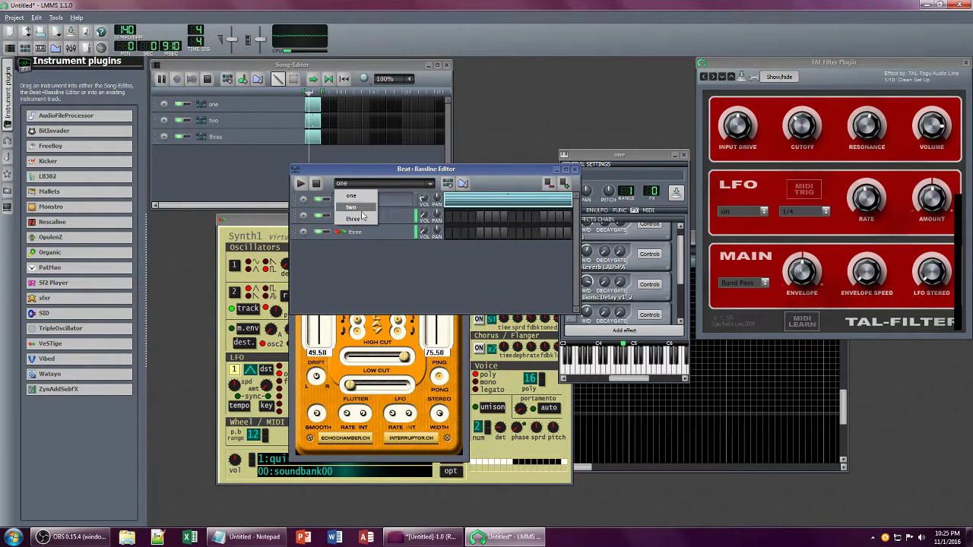
click(354, 207)
double_click(487, 219)
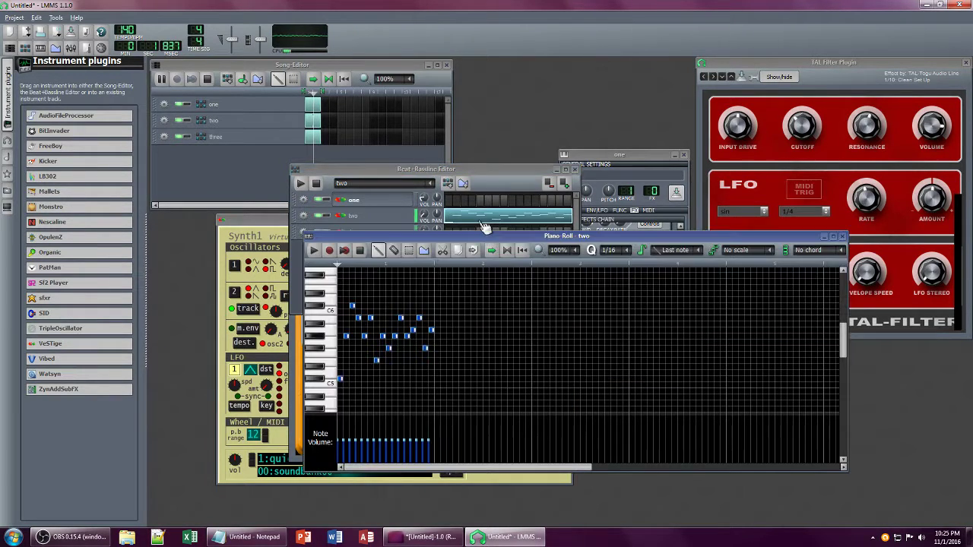
key(Delete)
click(342, 379)
right_click(358, 378)
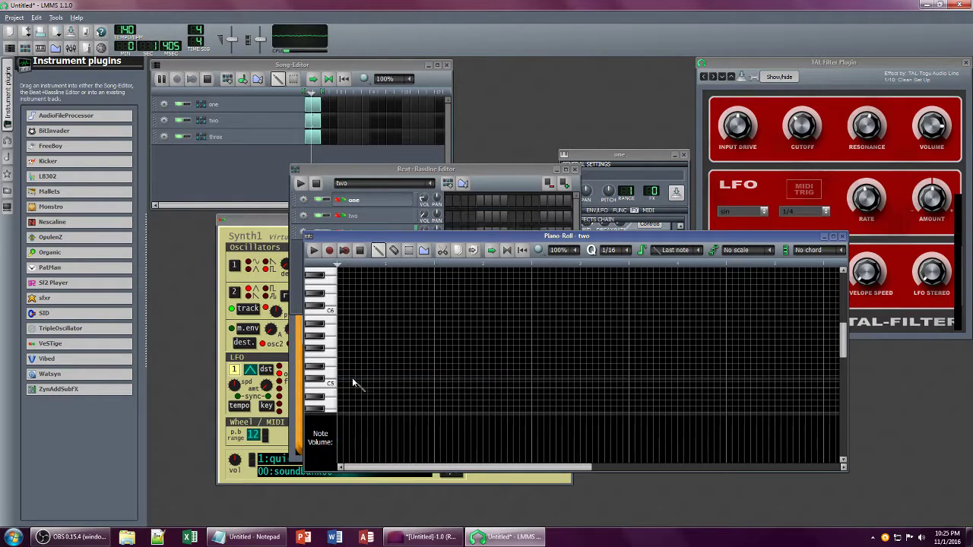
Step: Place four eighth-length notes one beat apart across the first bar of pattern two, all on the row just above C5
click(343, 379)
drag(529, 379, 344, 382)
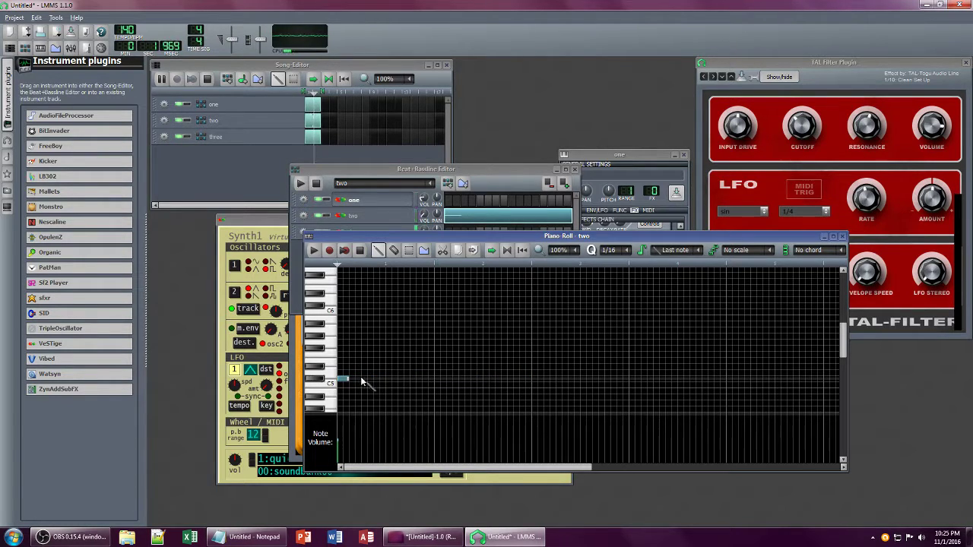
click(364, 379)
click(396, 380)
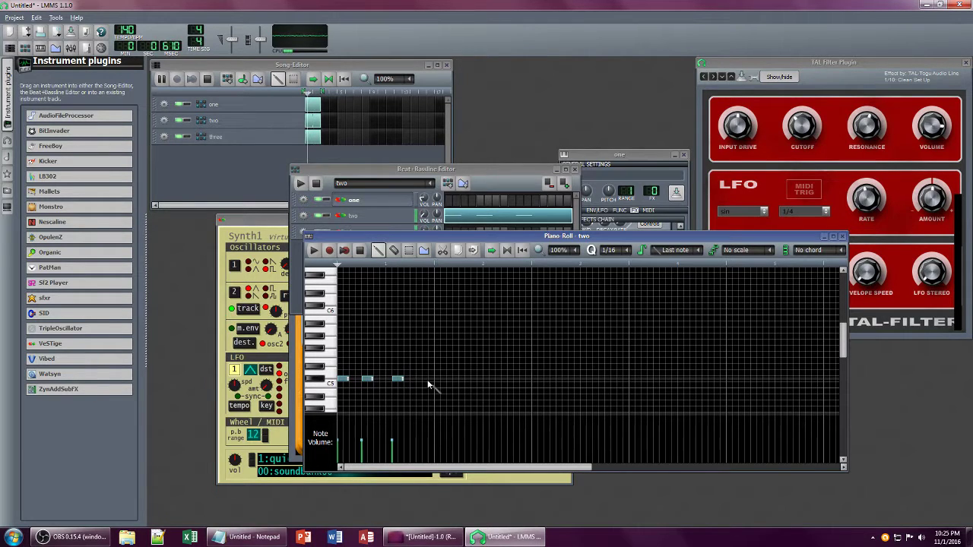
click(367, 379)
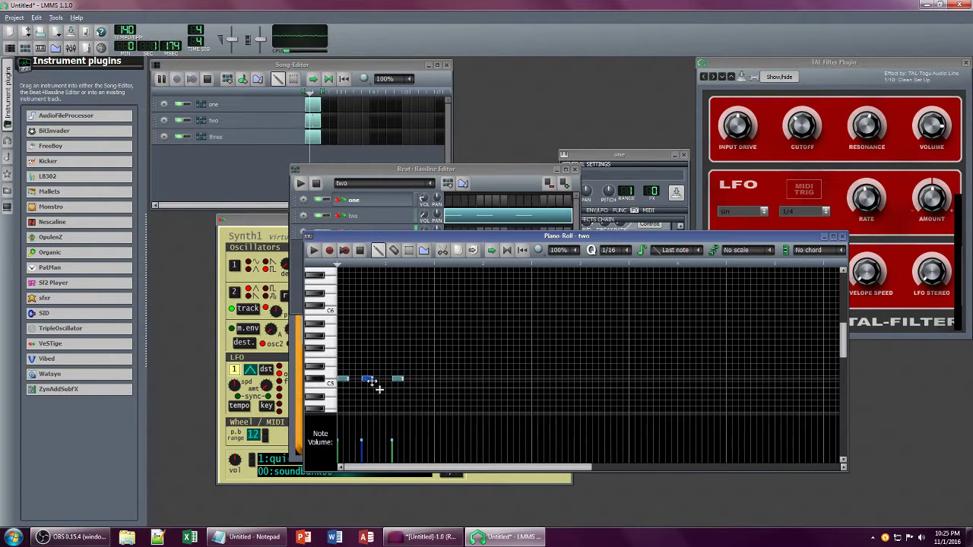
drag(400, 378, 394, 378)
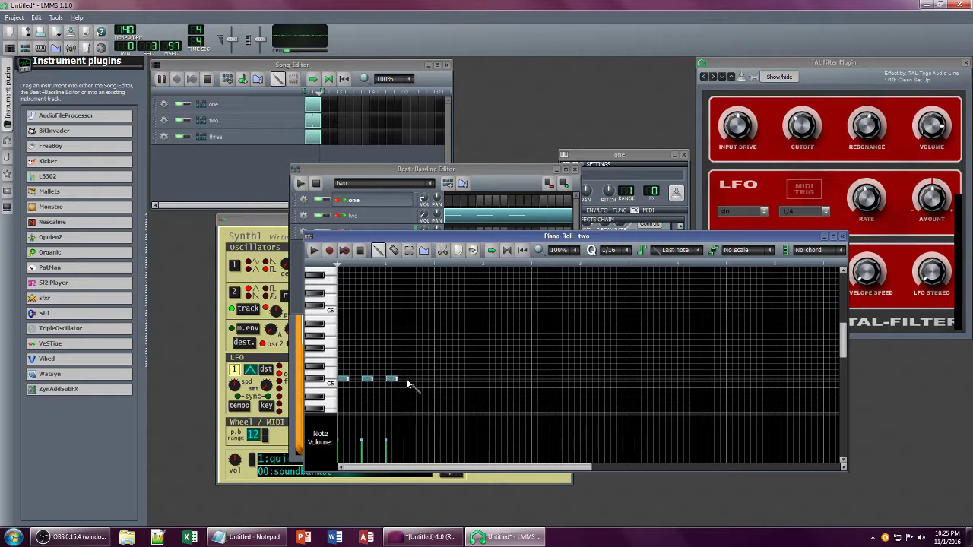
click(465, 172)
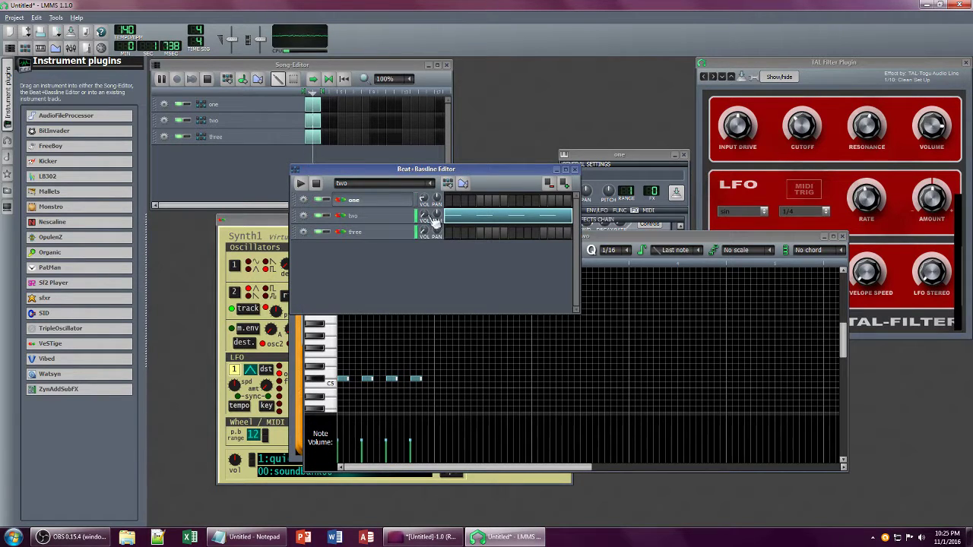
Step: Lower track two's volume to about 15.7% and adjust the filter resonance in its Synth1 instrument
drag(431, 218, 432, 244)
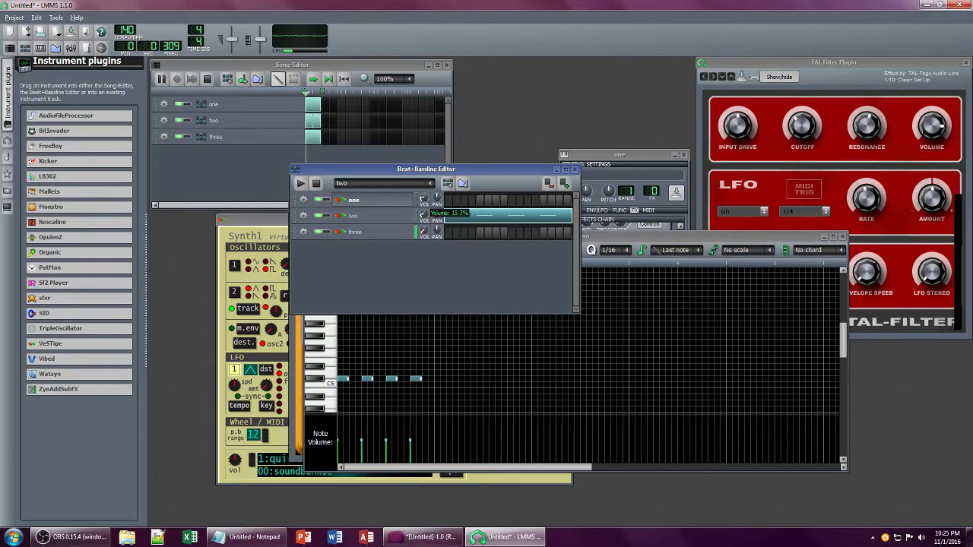
click(353, 215)
click(557, 324)
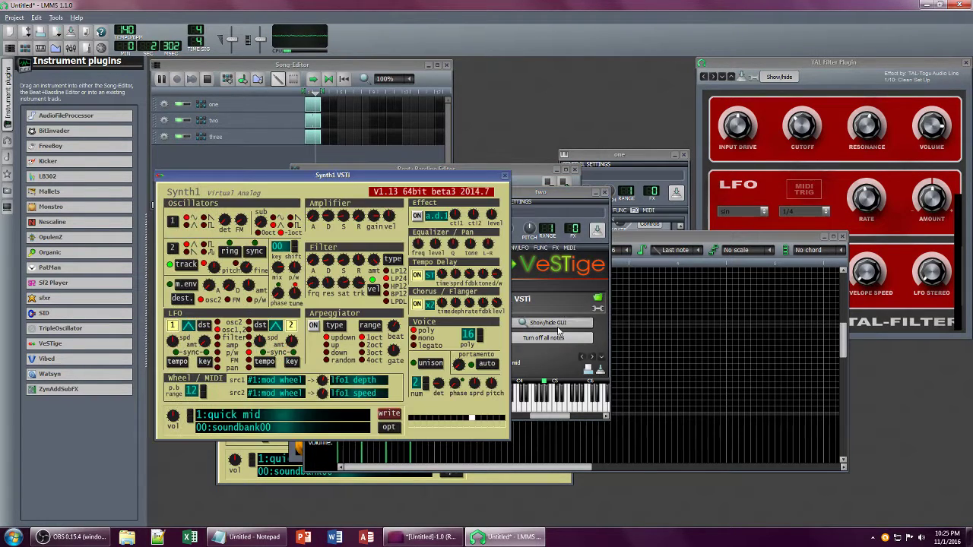
mouse_move(328, 285)
mouse_down()
mouse_move(327, 315)
mouse_move(328, 289)
mouse_up()
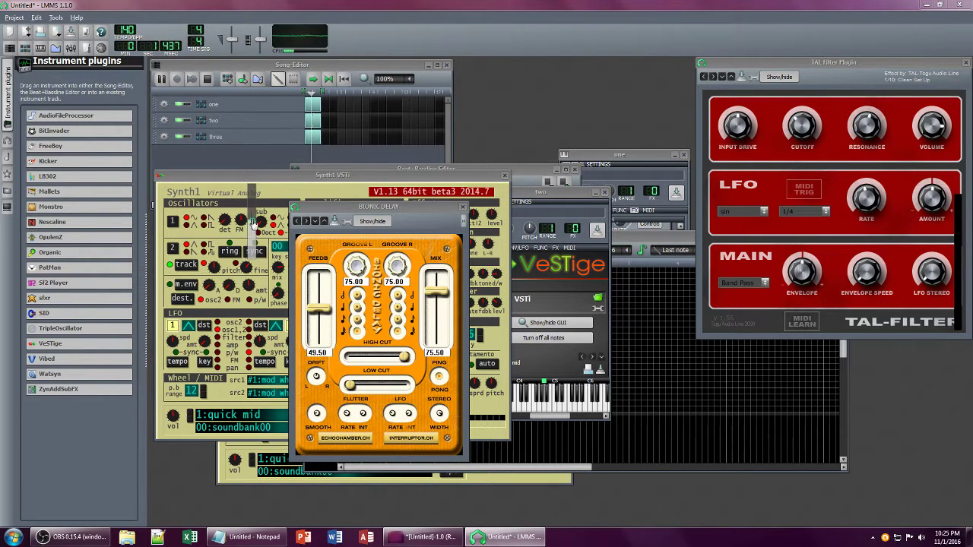
Step: Close the Bionic Delay and TAL Filter windows and bring up track two's effects chain
click(462, 207)
click(965, 63)
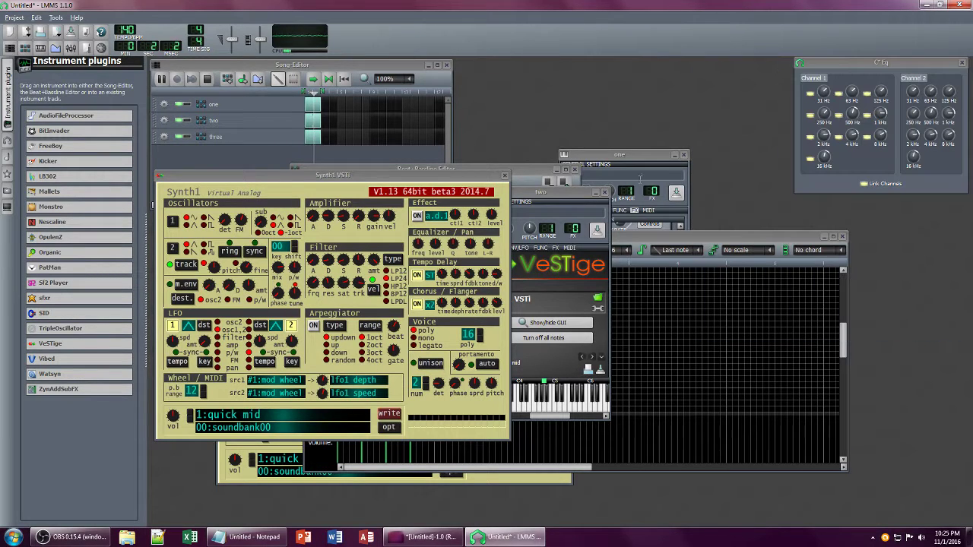
click(571, 190)
click(554, 250)
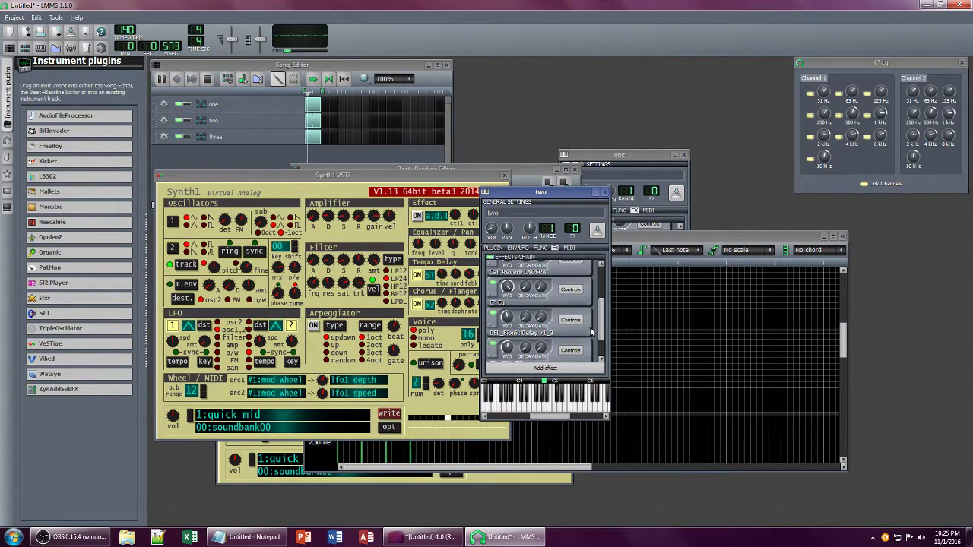
Step: Adjust the wet level of the first TAL-Filter in track two's effects chain to about 0.49
scroll(590, 326, up, 3)
click(509, 285)
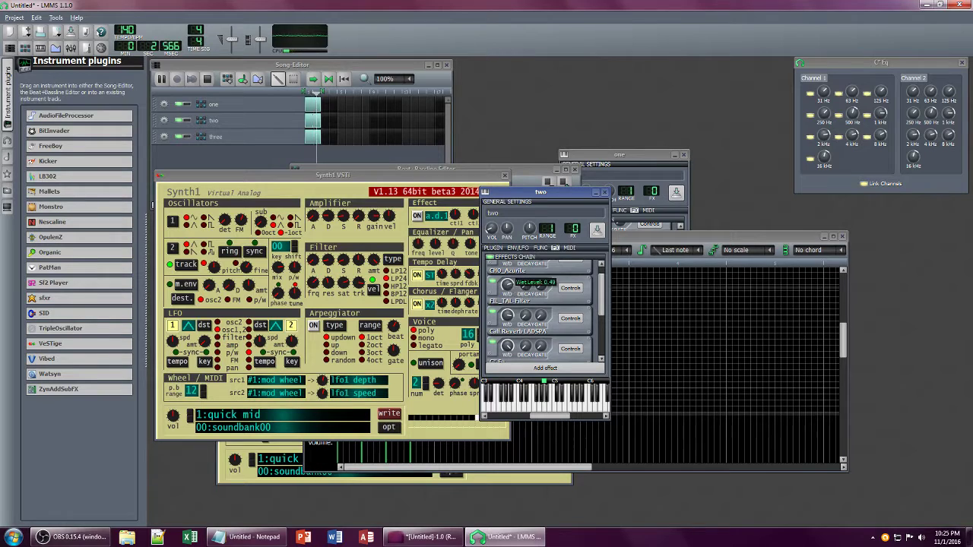
drag(508, 285, 509, 288)
drag(602, 289, 601, 278)
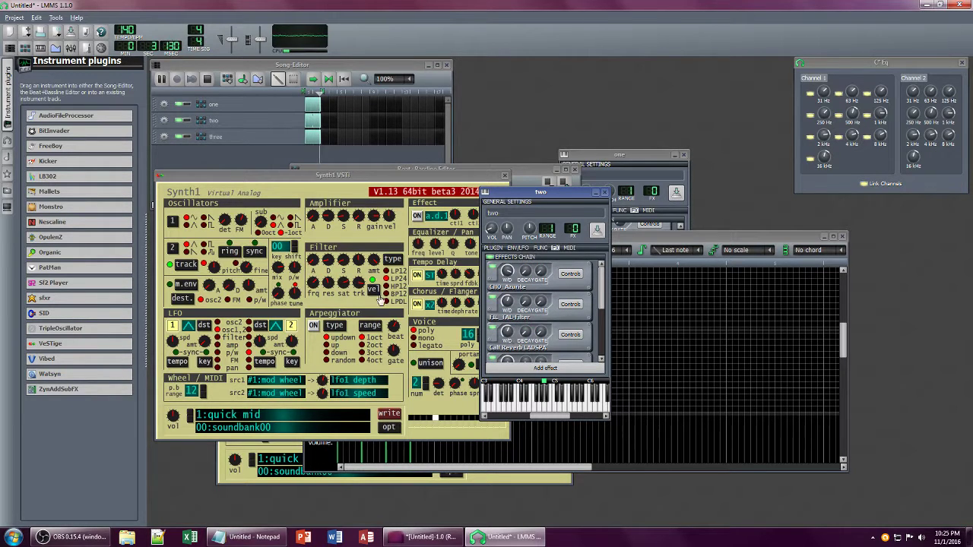
Step: Adjust the filter sustain and resonance of track two's Synth1 instrument
drag(345, 262, 365, 248)
drag(331, 284, 358, 271)
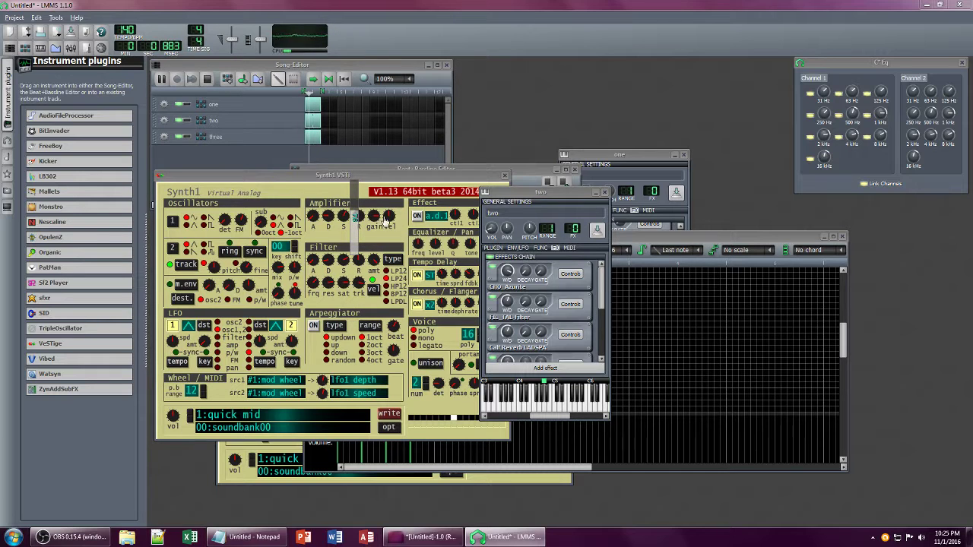
Step: Show the controls of track two's first TAL-Filter and readjust its wet level
click(570, 304)
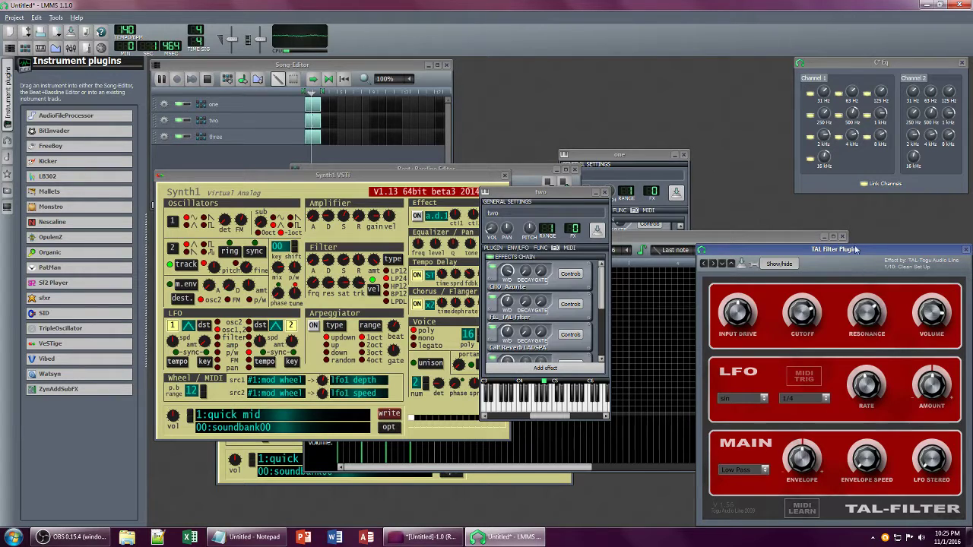
click(509, 304)
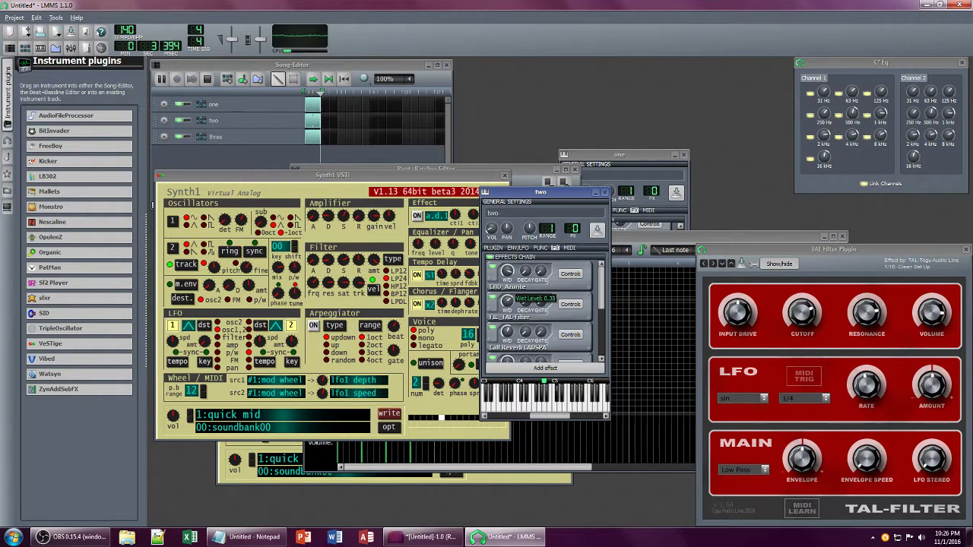
drag(508, 302, 507, 298)
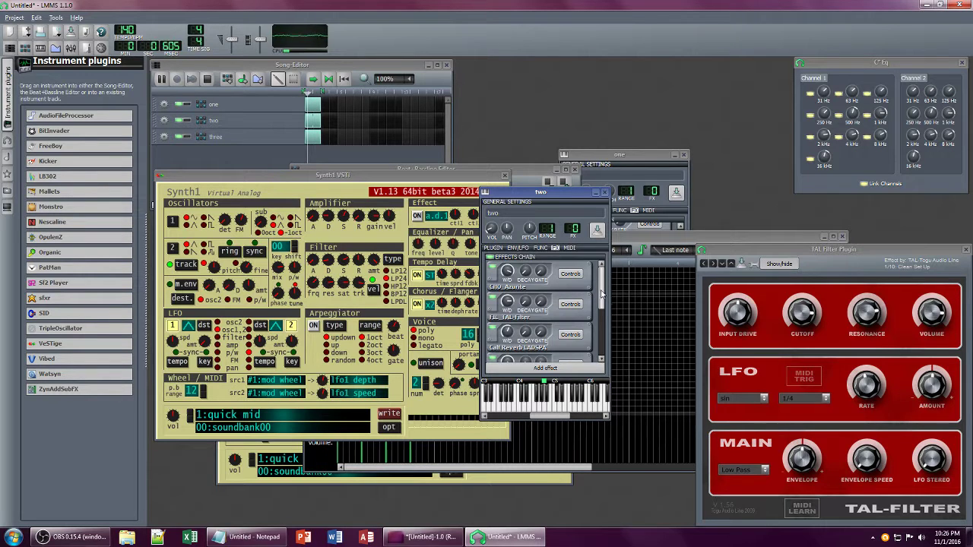
Step: Check the second TAL-Filter's controls in track two's effects chain and set the LFO rate of the low-pass TAL Filter to 1/16
drag(601, 295, 612, 336)
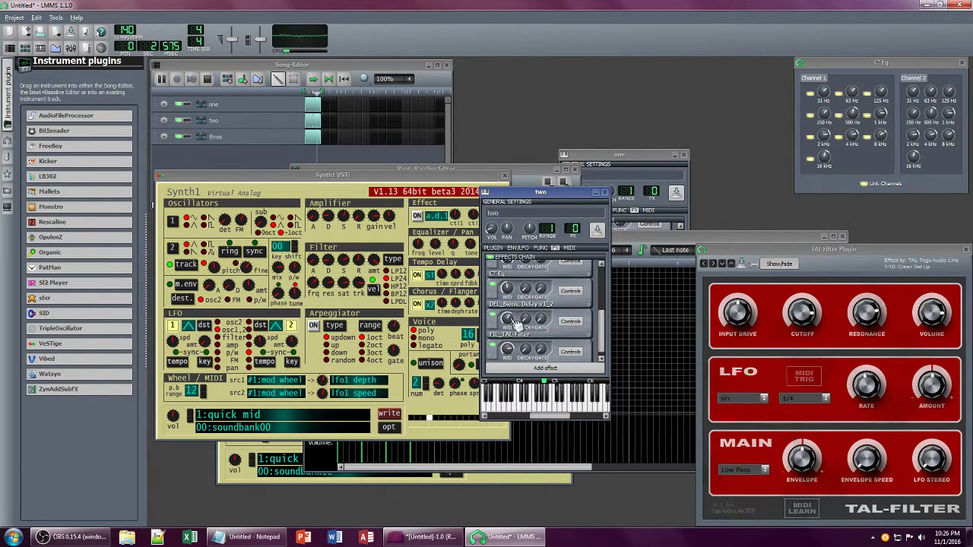
click(571, 322)
click(571, 322)
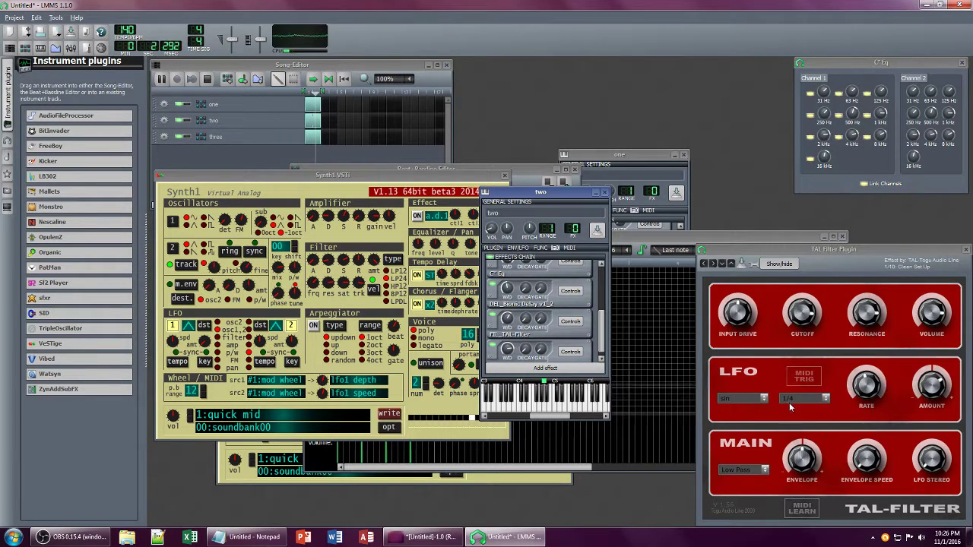
click(826, 399)
click(817, 258)
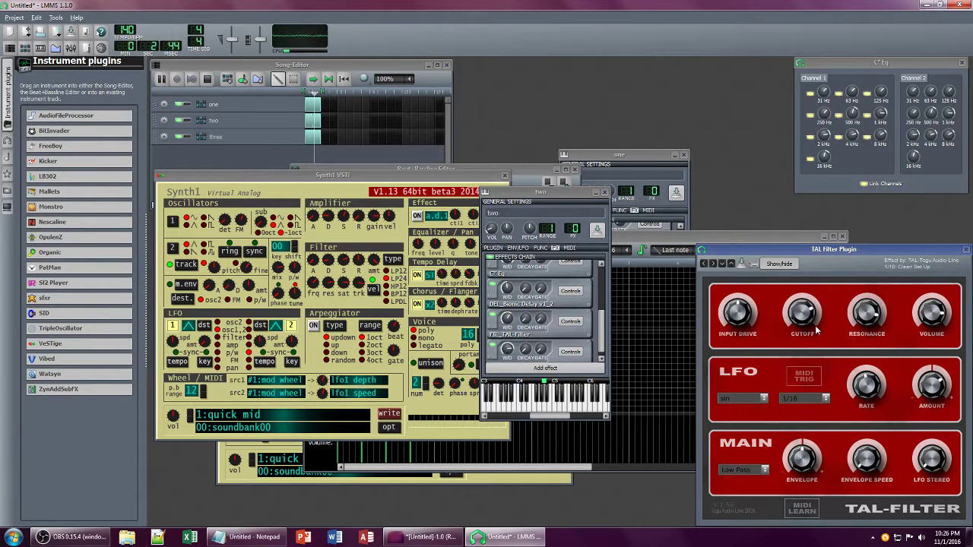
Step: Adjust the LFO amount and the envelope of the low-pass TAL Filter
drag(935, 386, 935, 394)
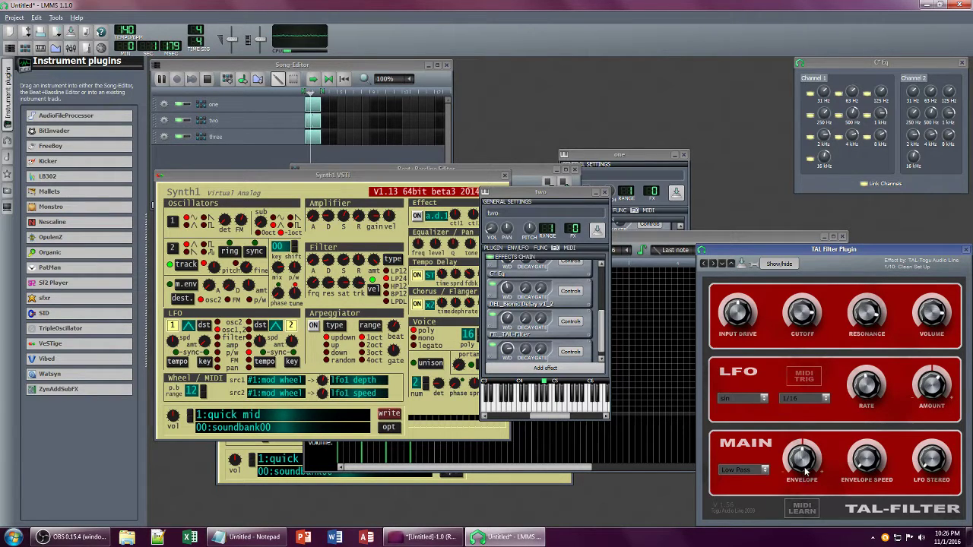
drag(805, 469, 804, 483)
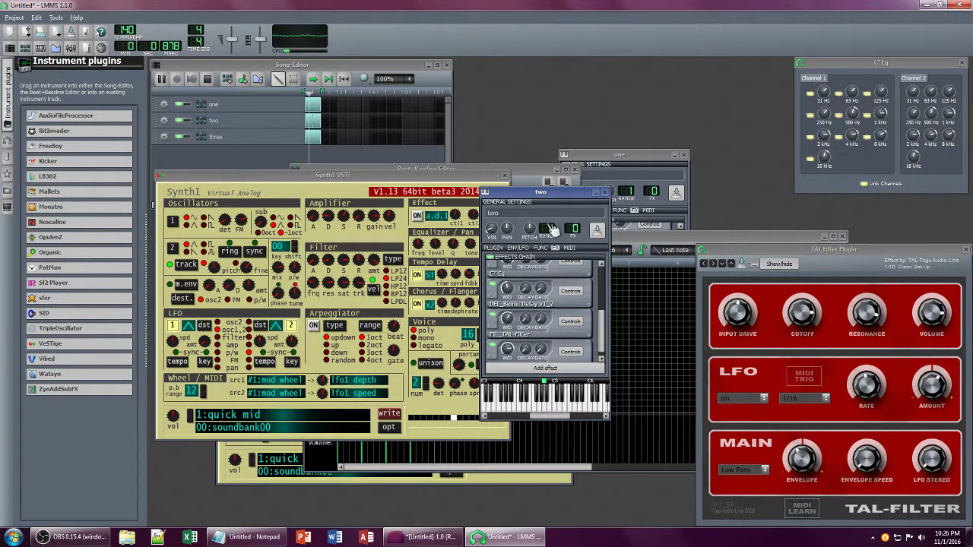
Step: Add four off-beat notes to track two's piano roll, one octave below and between the existing notes, and bring Synth1 forward
click(622, 155)
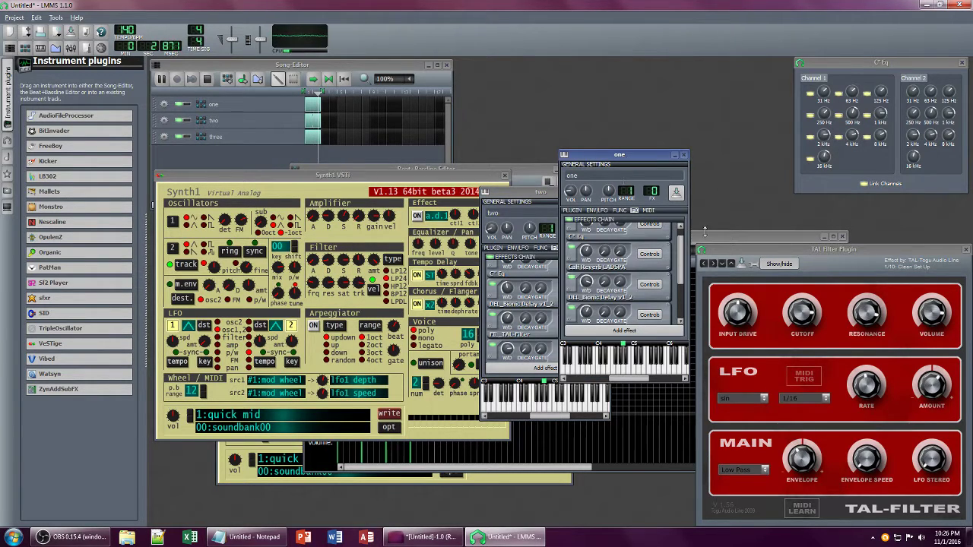
click(701, 238)
scroll(343, 367, down, 4)
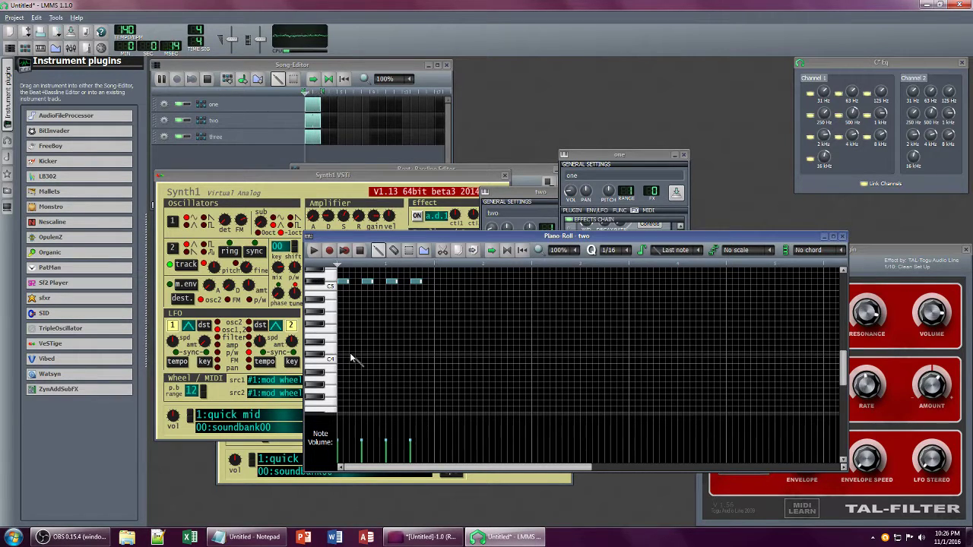
click(351, 355)
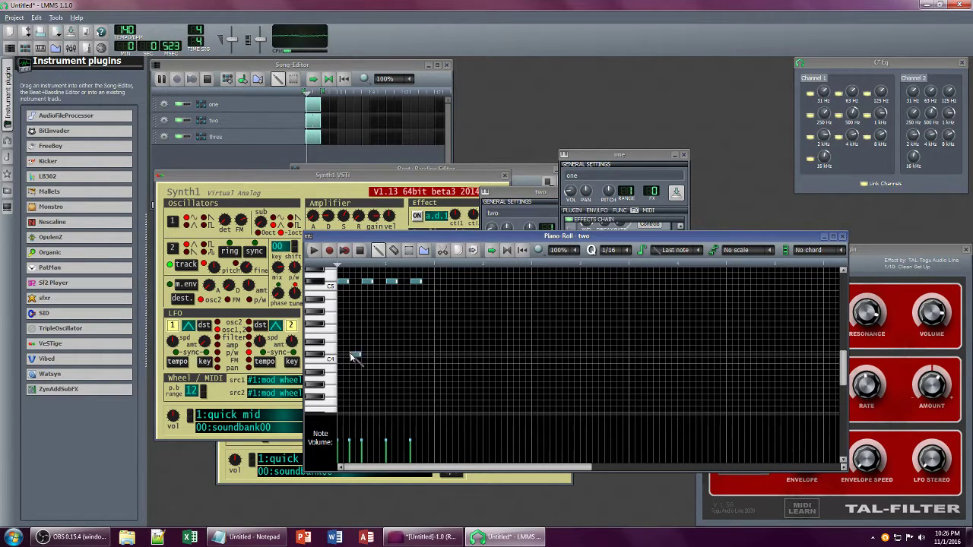
click(400, 355)
click(423, 354)
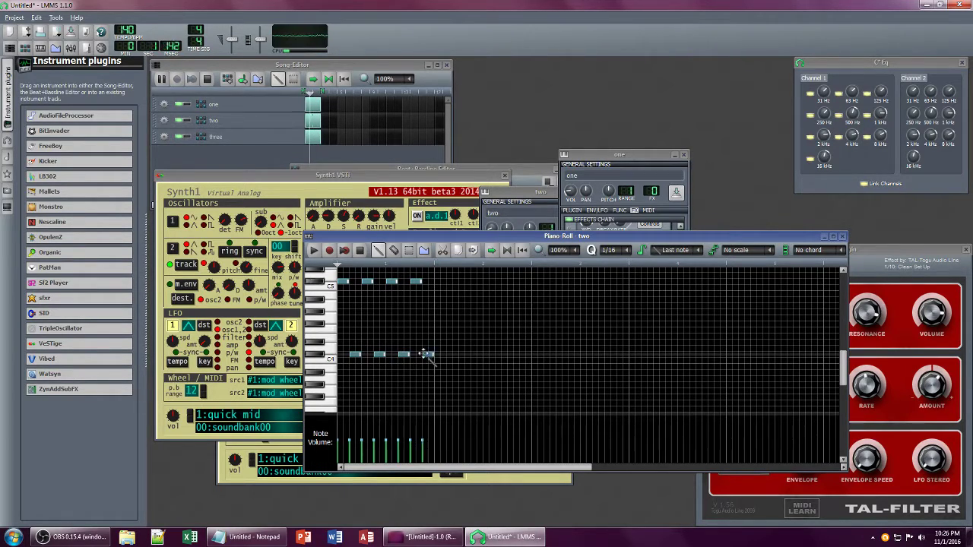
click(400, 182)
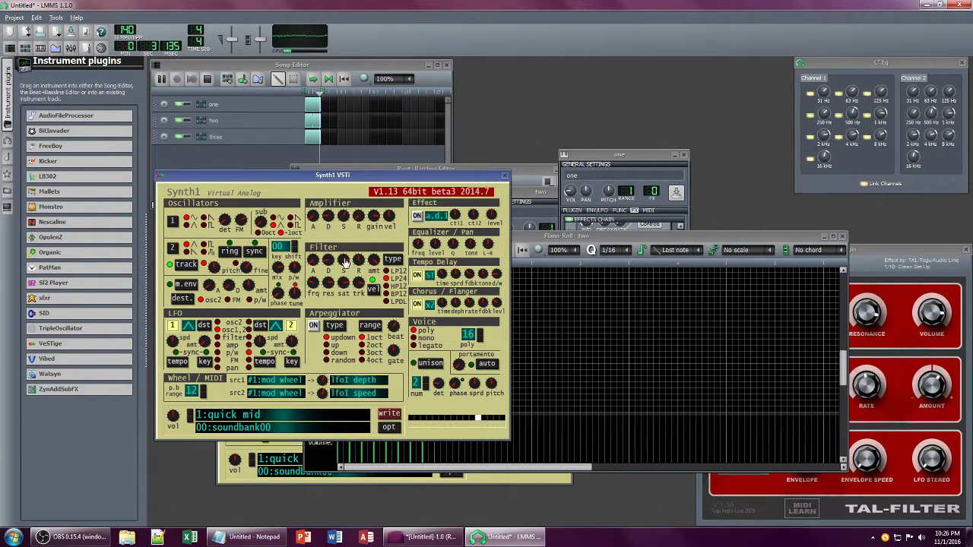
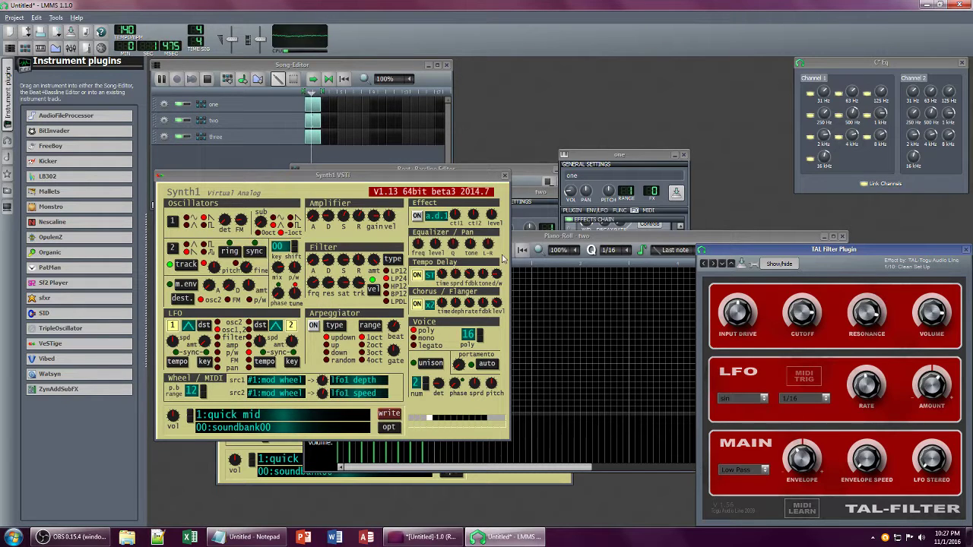
Step: Add four on-beat melody notes to track two, placed three, three, five and two semitones above the existing upper notes
click(564, 237)
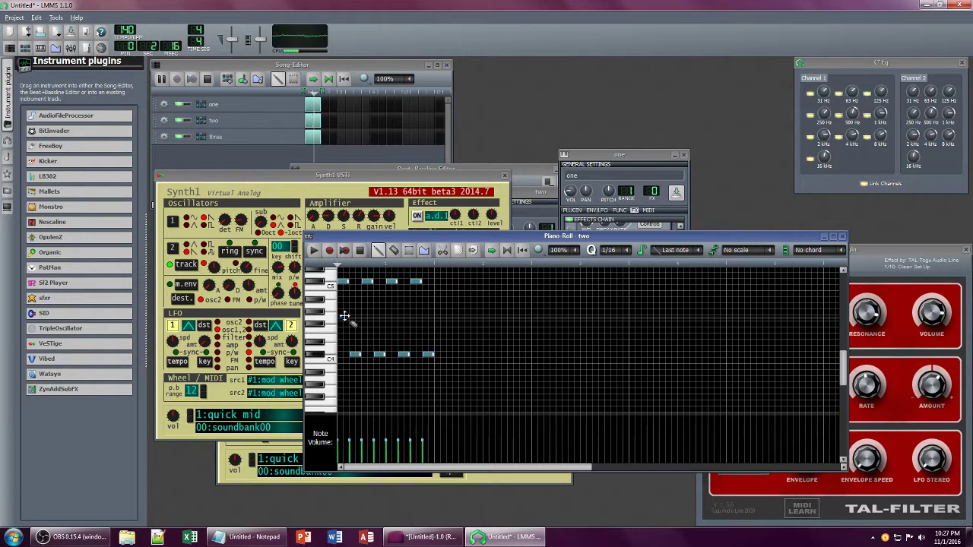
scroll(346, 324, up, 3)
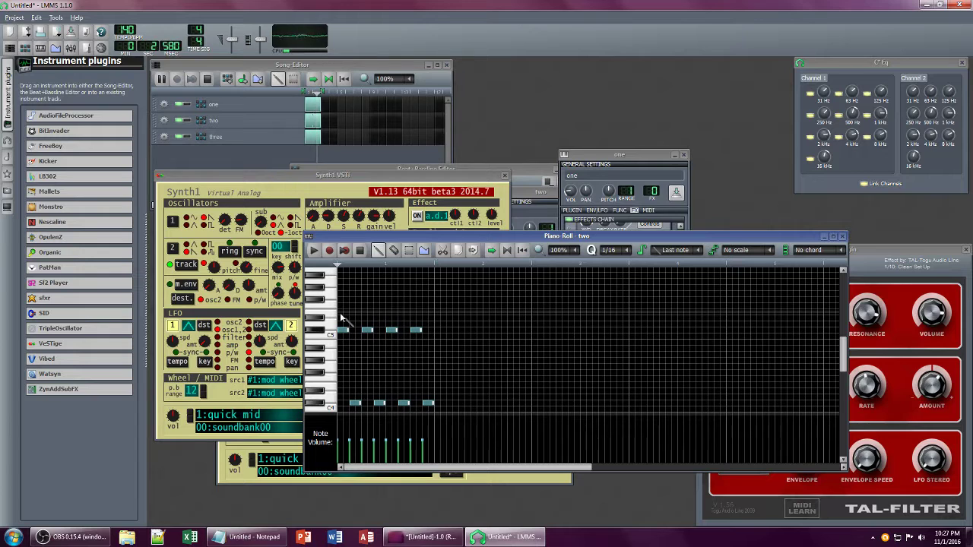
click(342, 312)
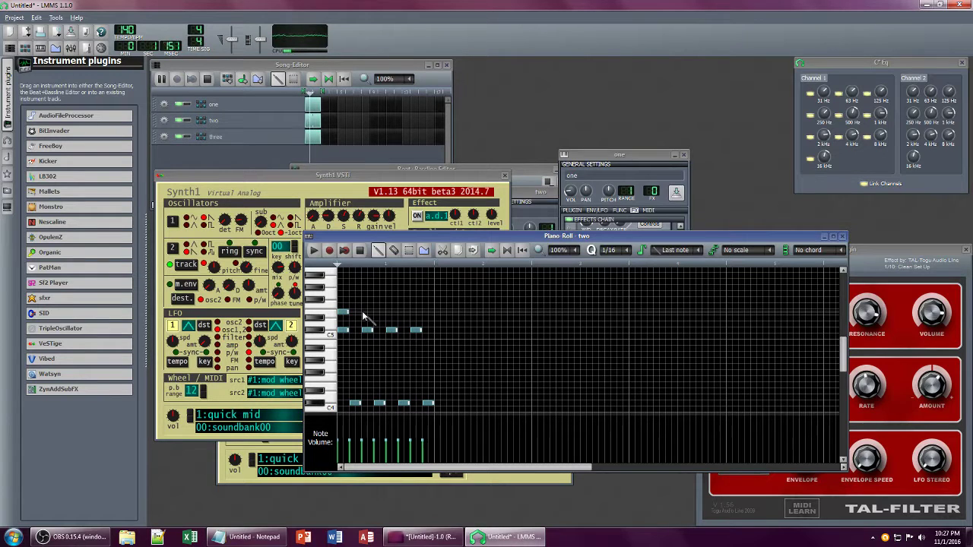
click(366, 312)
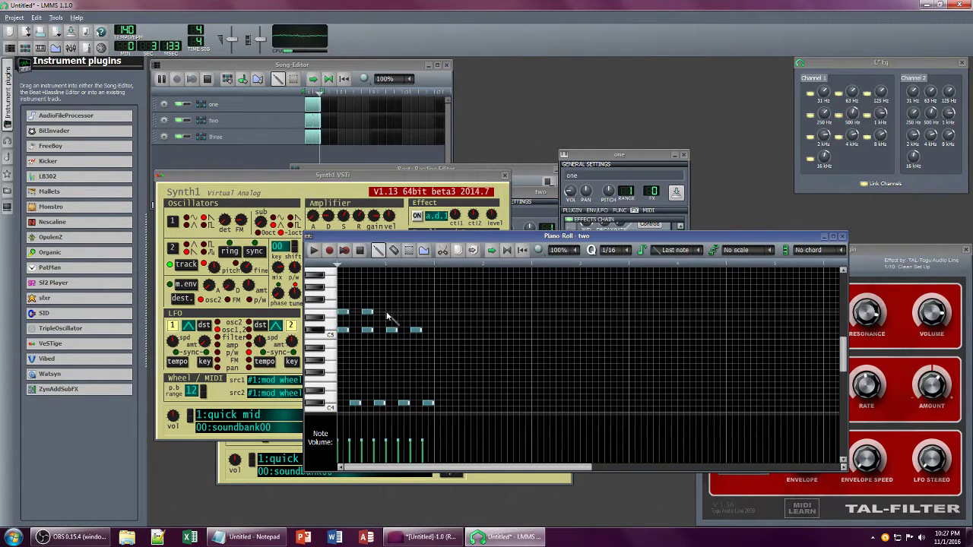
click(391, 312)
drag(391, 312, 390, 300)
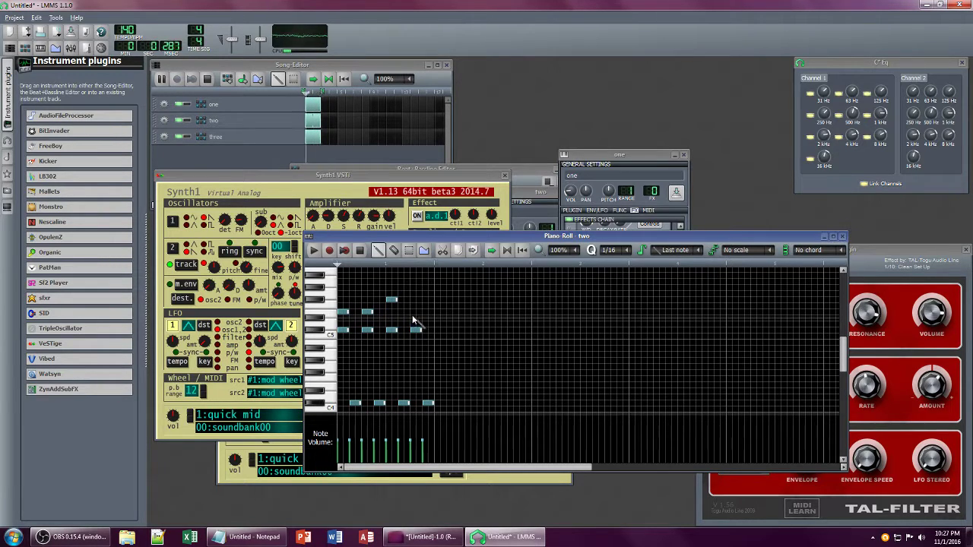
Step: Fine-tune the amplifier gain and filter key tracking of track two's Synth1 while comparing with the TAL Filter settings
click(372, 216)
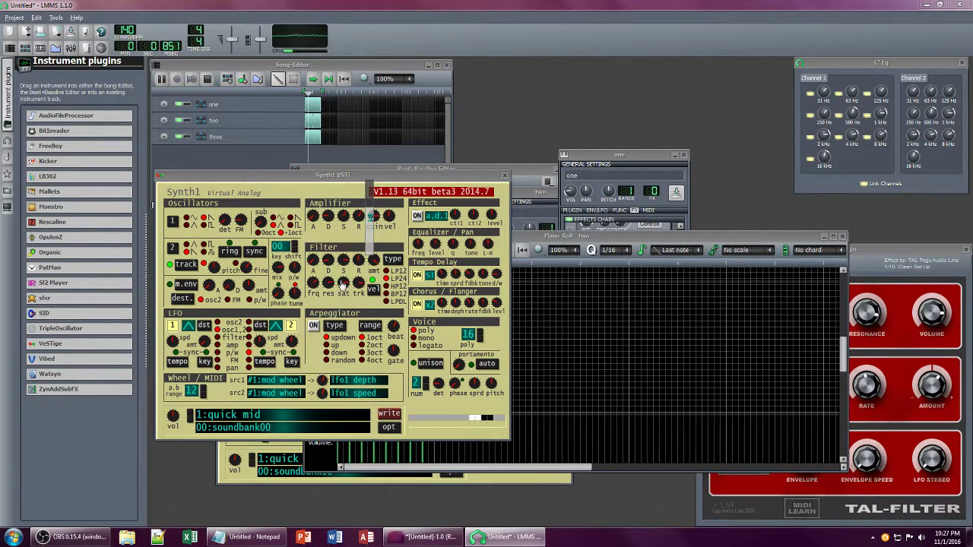
click(550, 238)
click(586, 163)
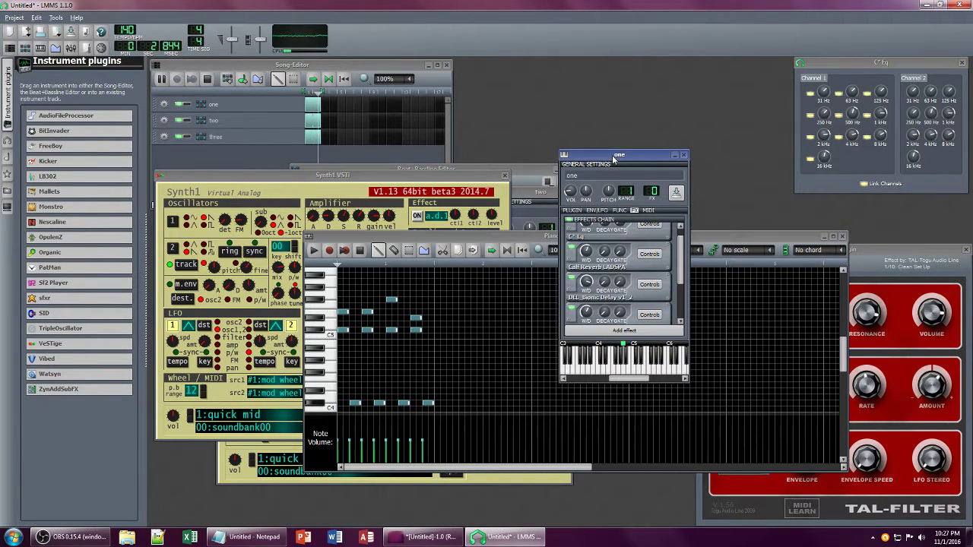
click(882, 282)
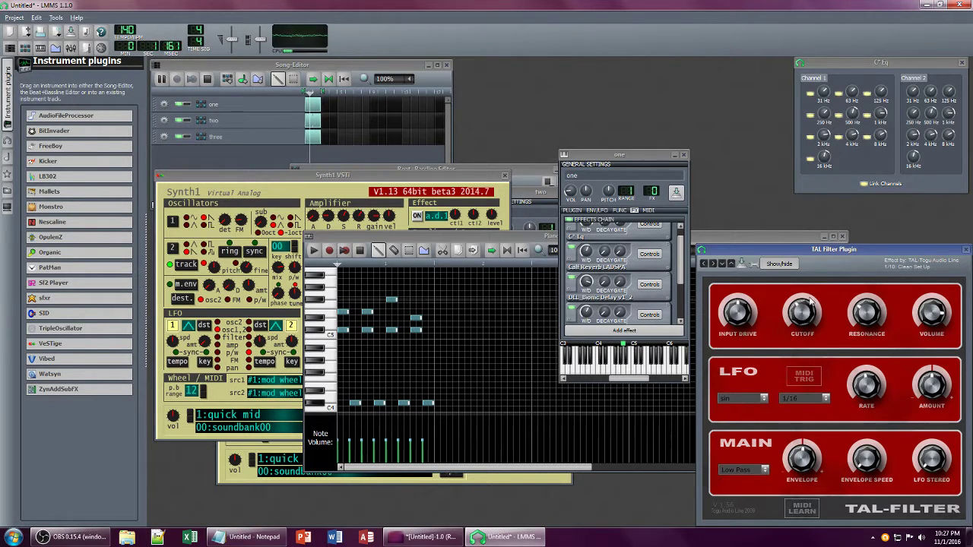
click(417, 175)
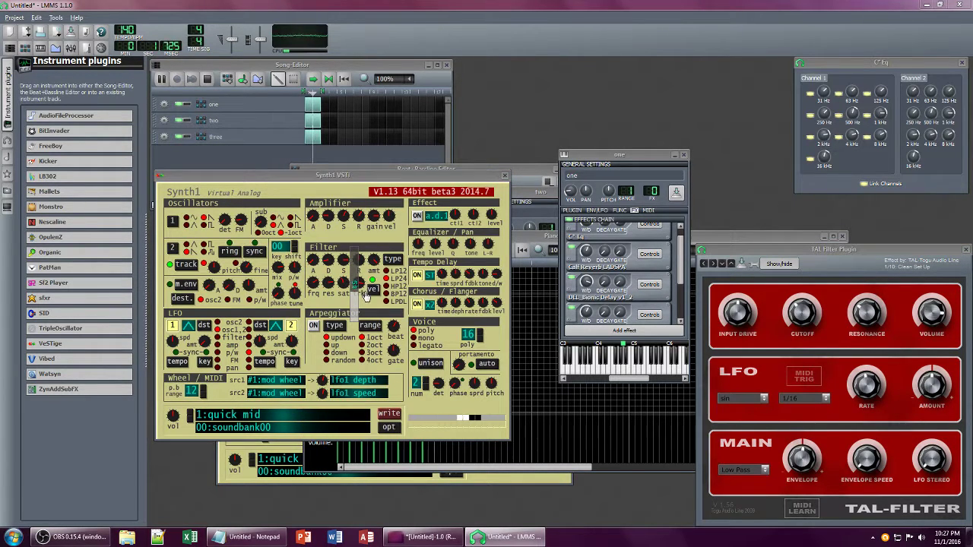
Step: Lower track one's TAL-Filter wet level to about 0.26 and close the track one and TAL Filter windows
click(682, 270)
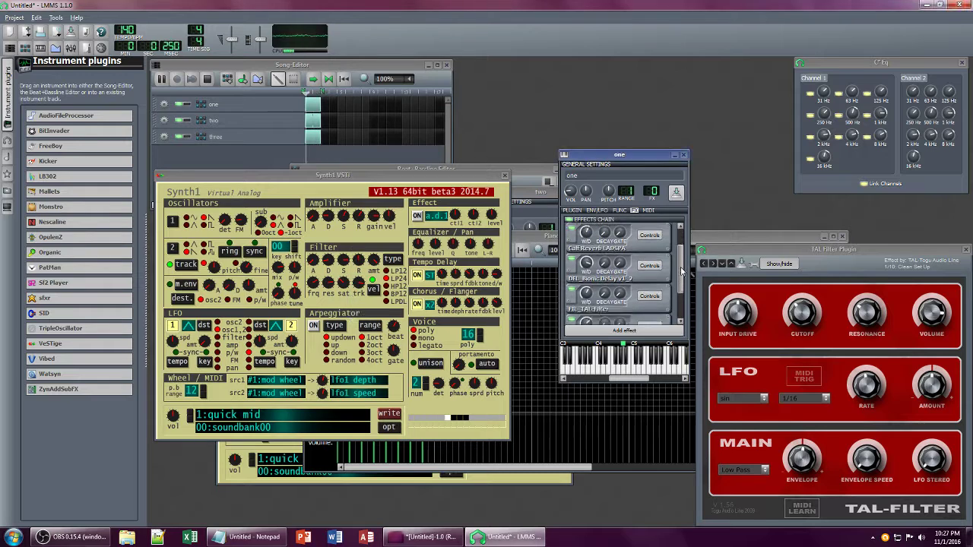
click(682, 271)
click(586, 268)
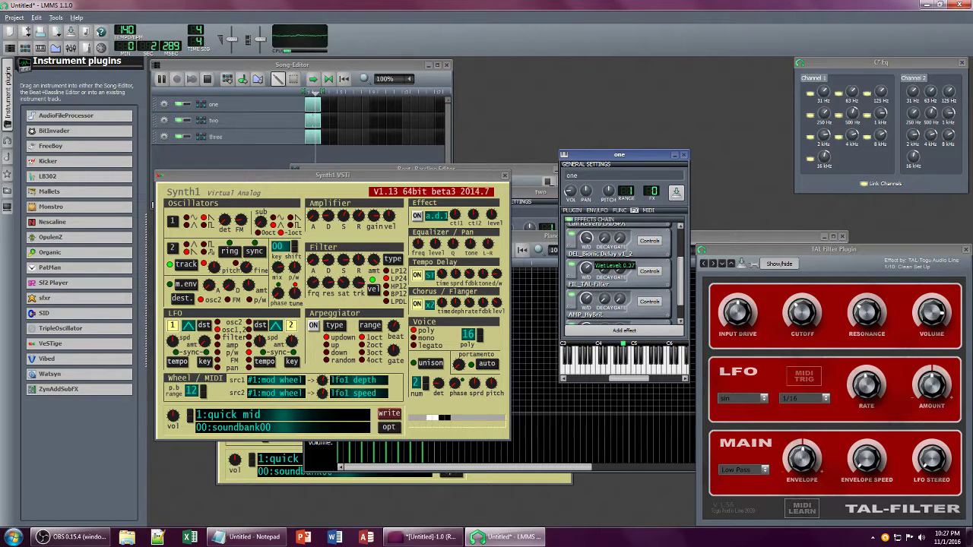
drag(586, 268, 586, 276)
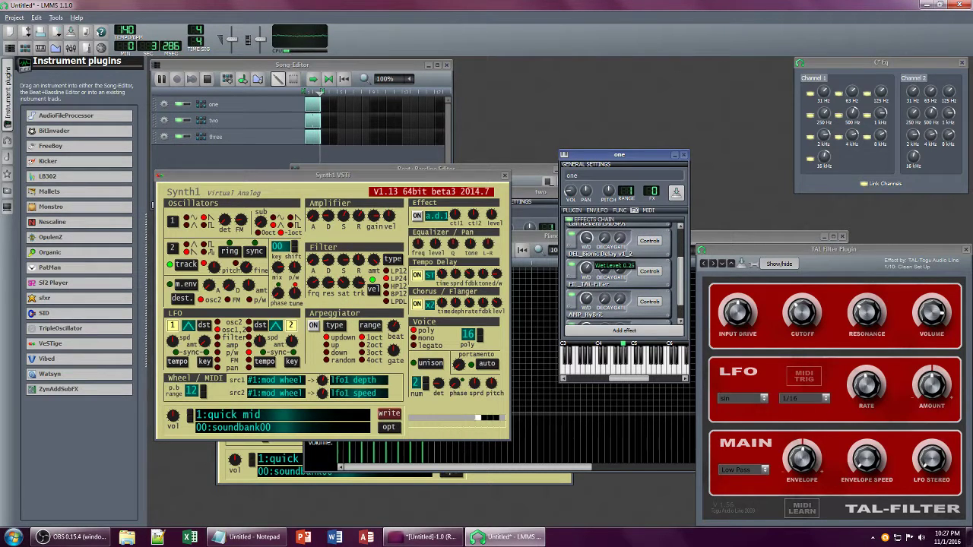
click(683, 155)
click(966, 251)
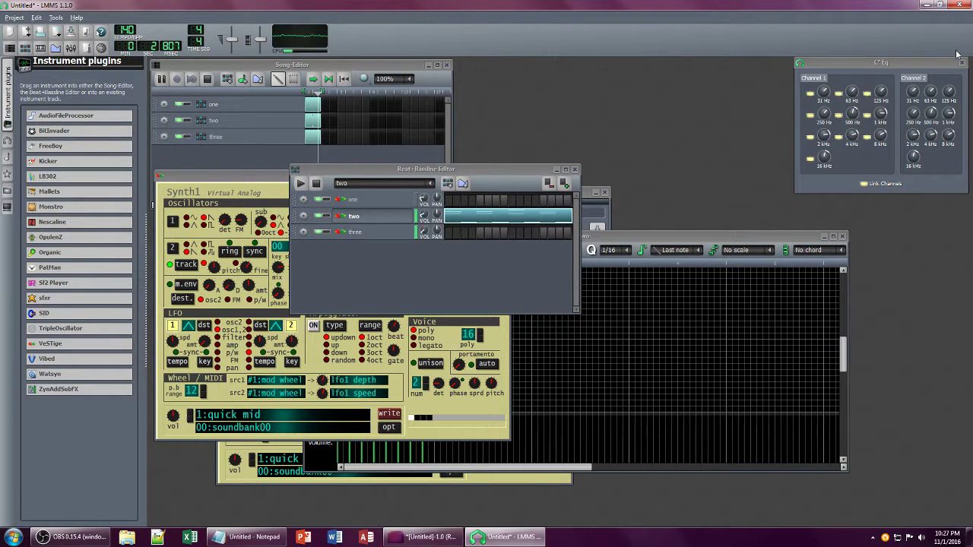
Step: Close the C* Eq, front Synth1 and Calf Reverb windows
click(961, 62)
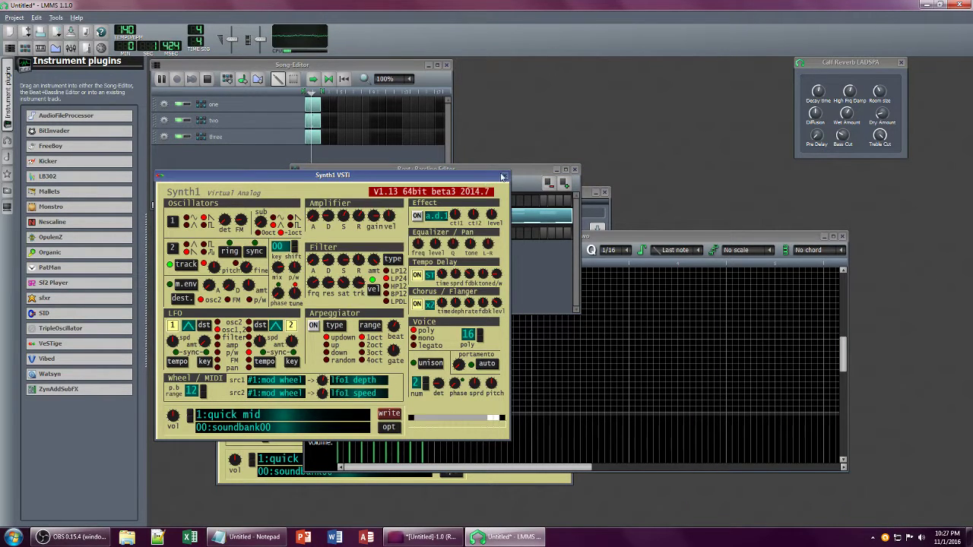
click(502, 176)
click(900, 63)
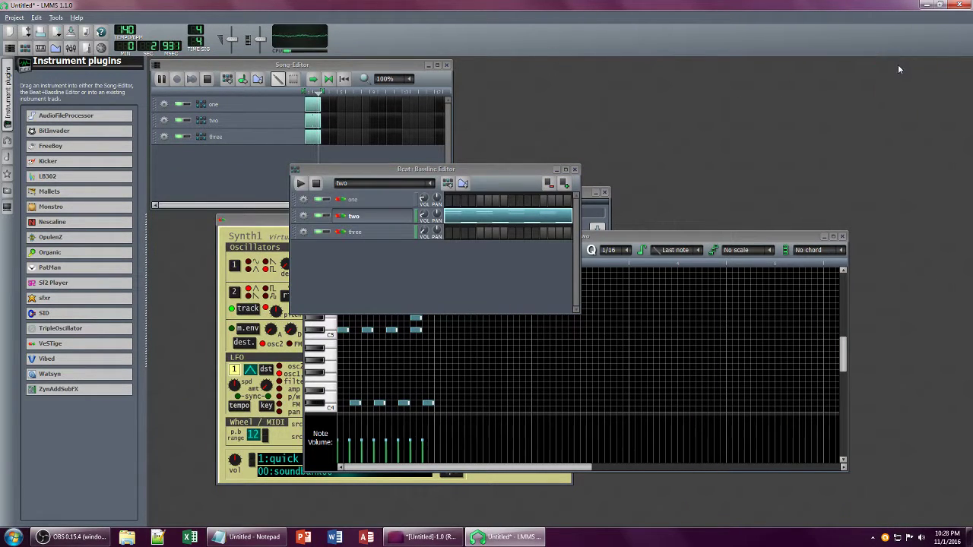
Step: Raise the filter envelope release of track one's Synth1 slightly and close the synth and track windows
click(352, 199)
click(601, 284)
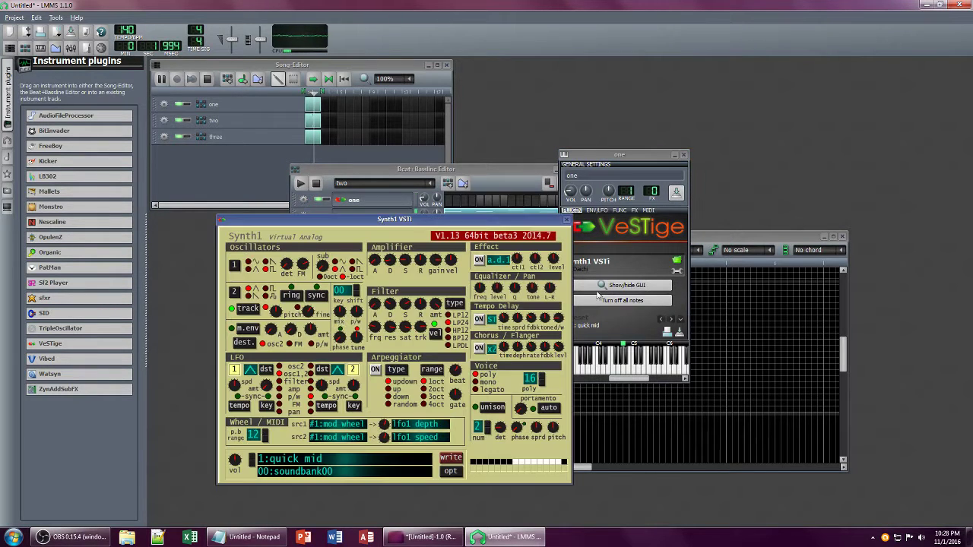
drag(421, 305, 420, 289)
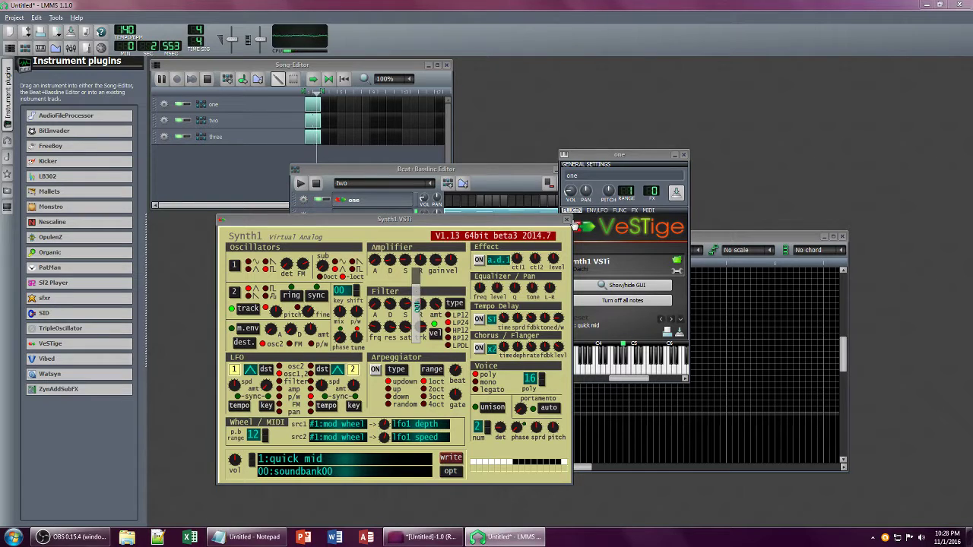
click(566, 220)
click(683, 156)
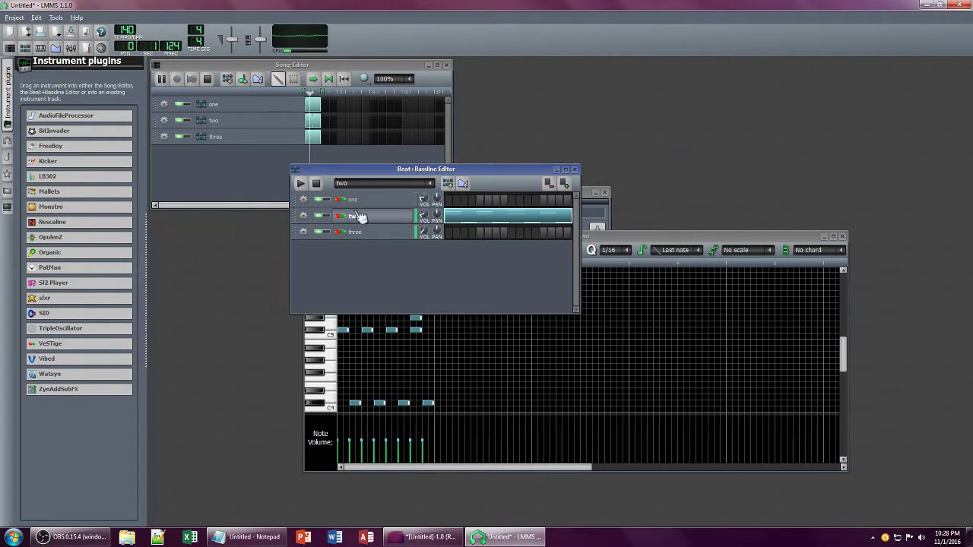
Step: Close the piano roll, bring up track one's instrument window and move it to the empty workspace area
click(846, 235)
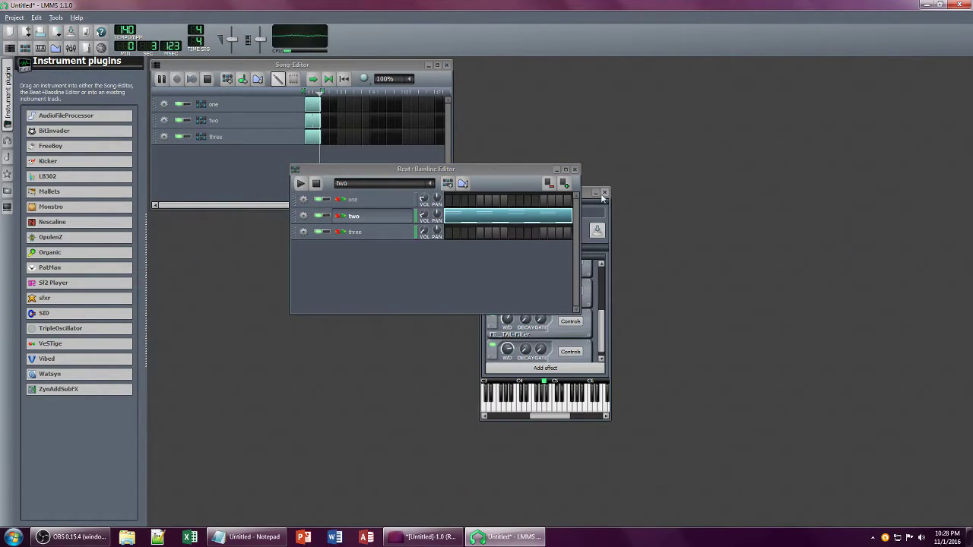
click(605, 192)
click(394, 219)
click(395, 205)
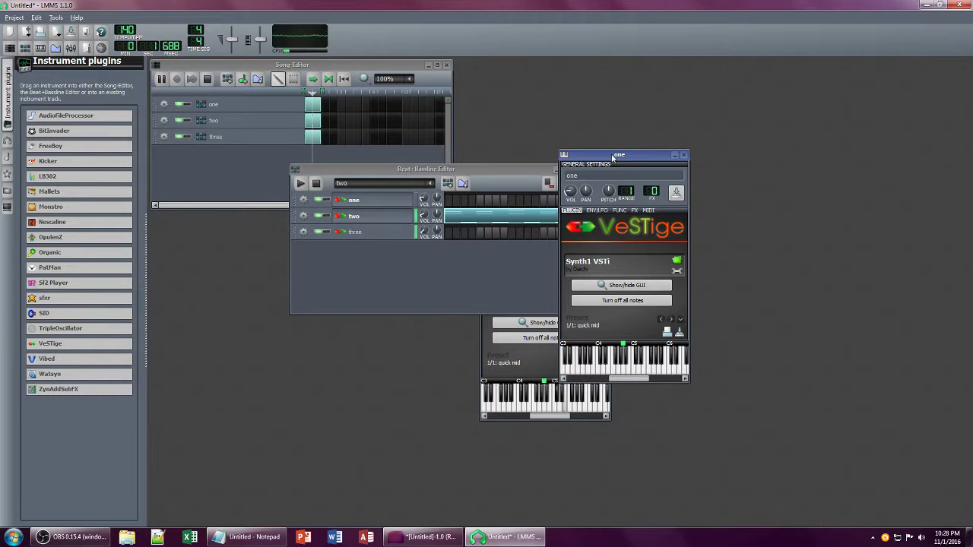
drag(612, 153, 757, 190)
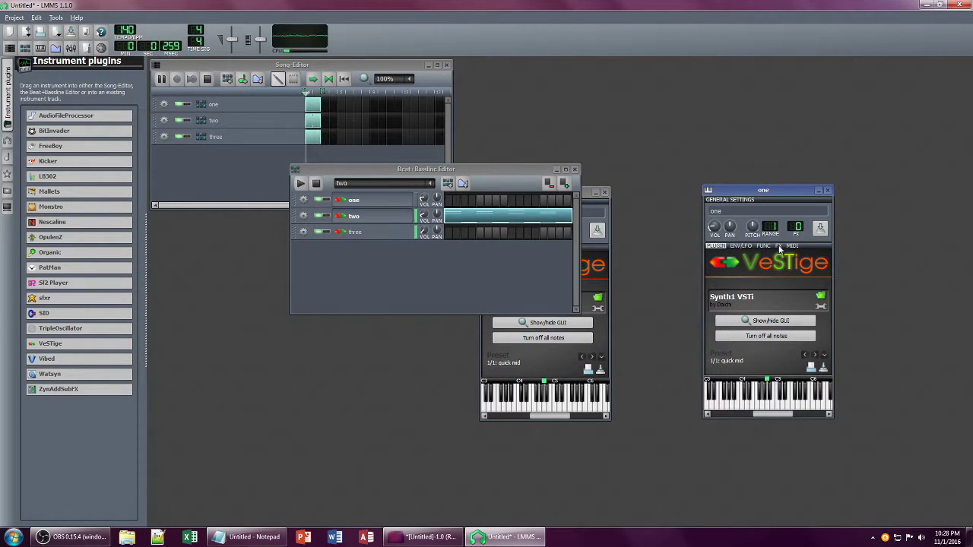
Step: Check the TAL-Filter controls in track one's effects chain and close the plugin window
click(779, 247)
click(793, 342)
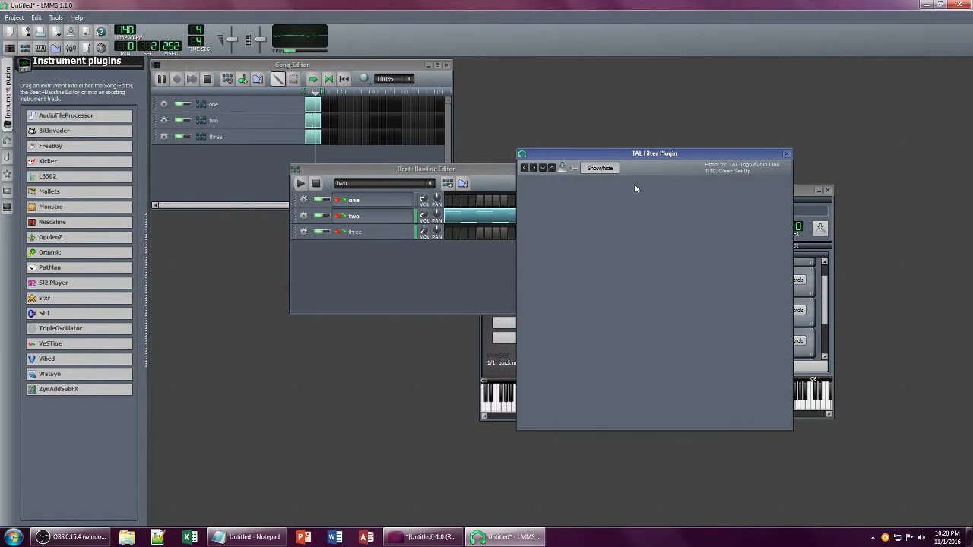
click(786, 154)
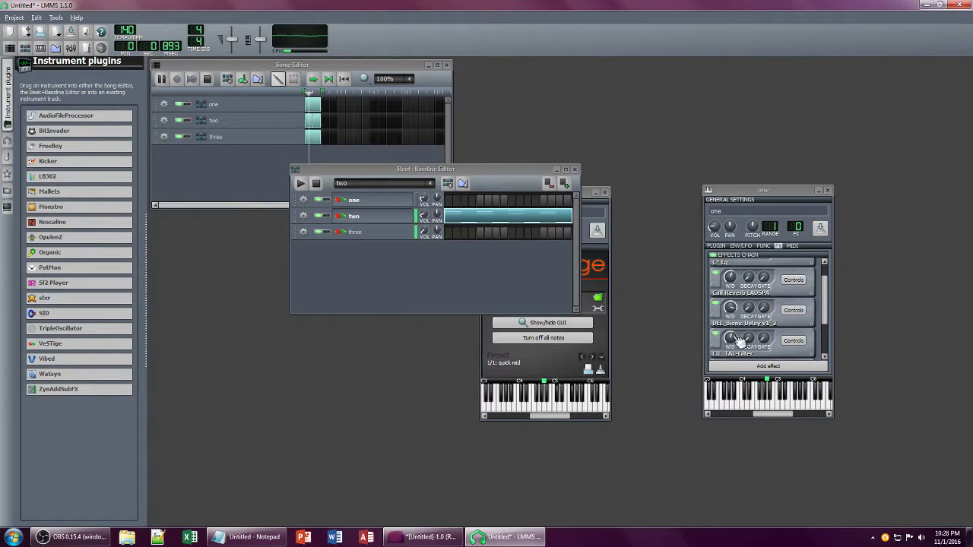
Step: Try a different TAL-Filter wet level, and remove the filter from track one's effects chain
click(729, 336)
drag(730, 337, 738, 342)
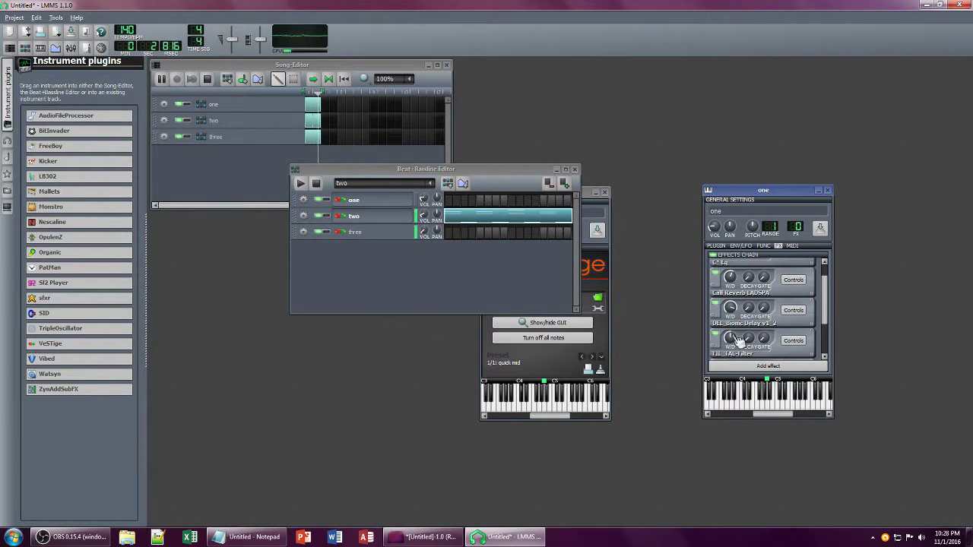
right_click(774, 354)
click(802, 399)
Step: Find the TAL-Filter effect with the search text "filt", add it to track one's effects chain and fine-tune its wet level
click(763, 365)
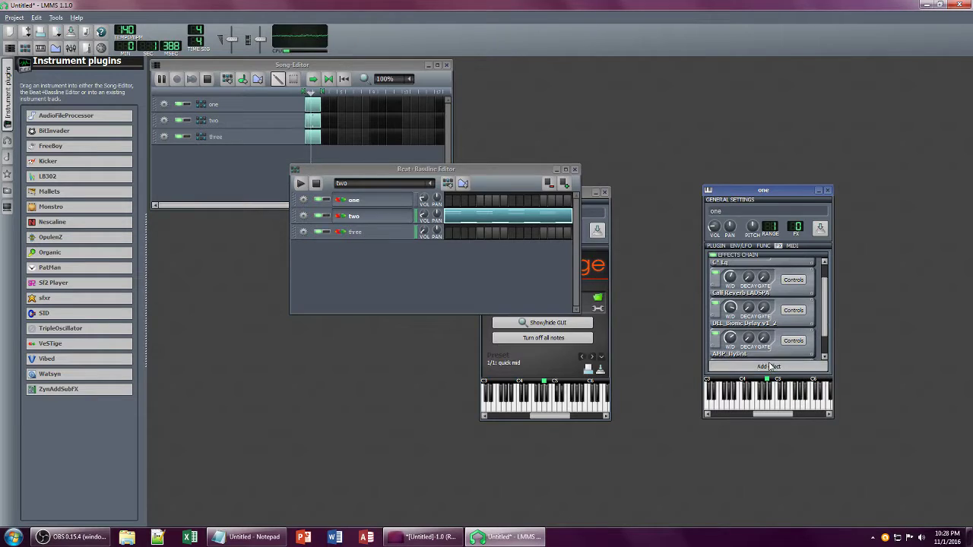
text(filt)
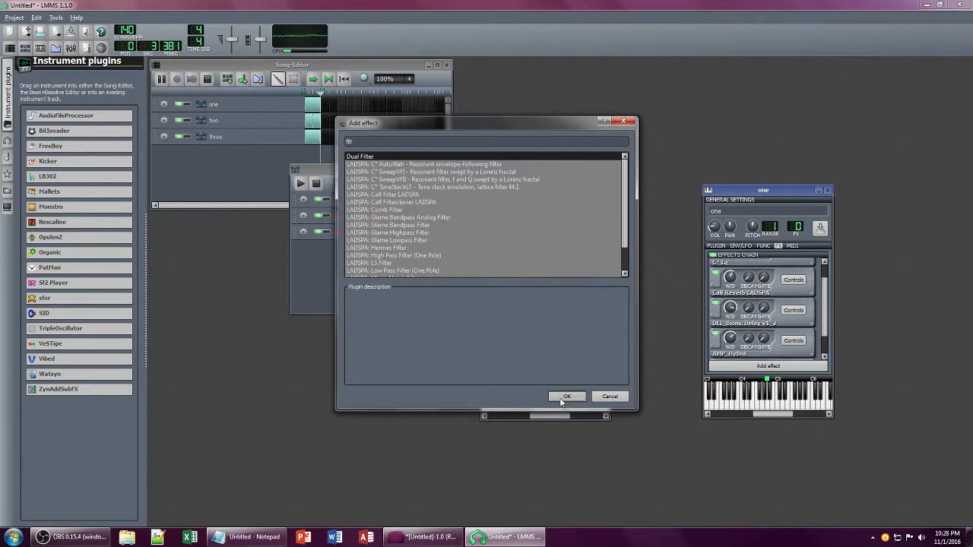
scroll(426, 244, down, 2)
double_click(390, 270)
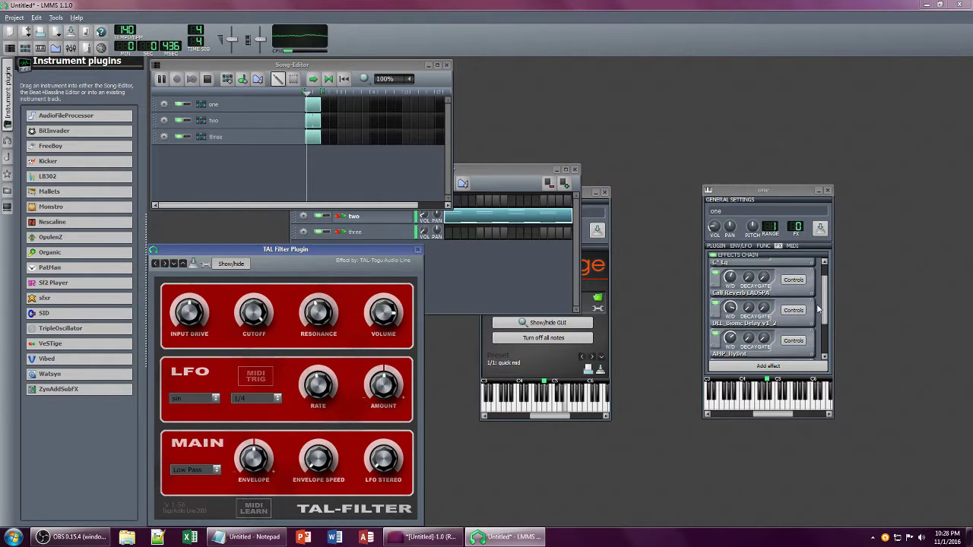
scroll(724, 347, down, 2)
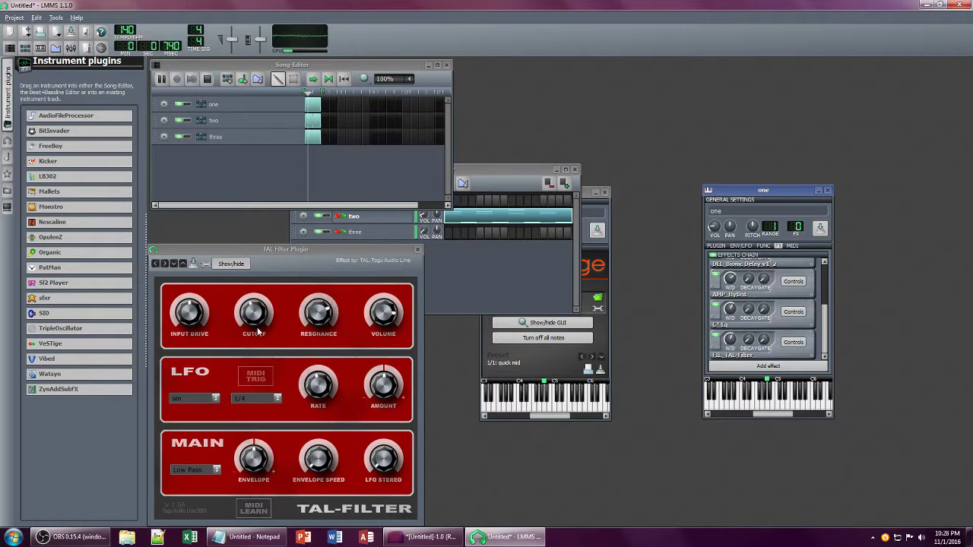
drag(730, 341, 731, 339)
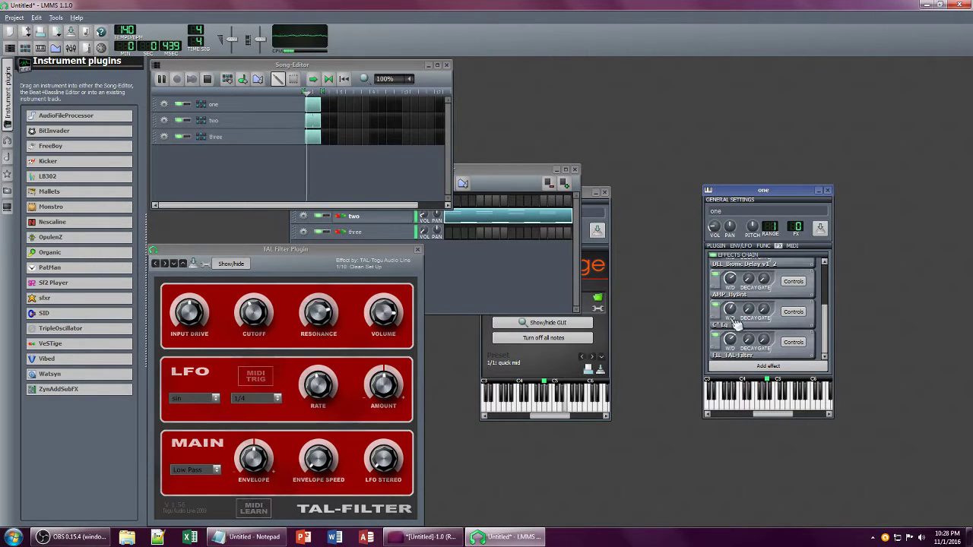
Step: Check the wet level and controls of track one's AMP_Hybrit effect and close the HyBrit window
click(731, 279)
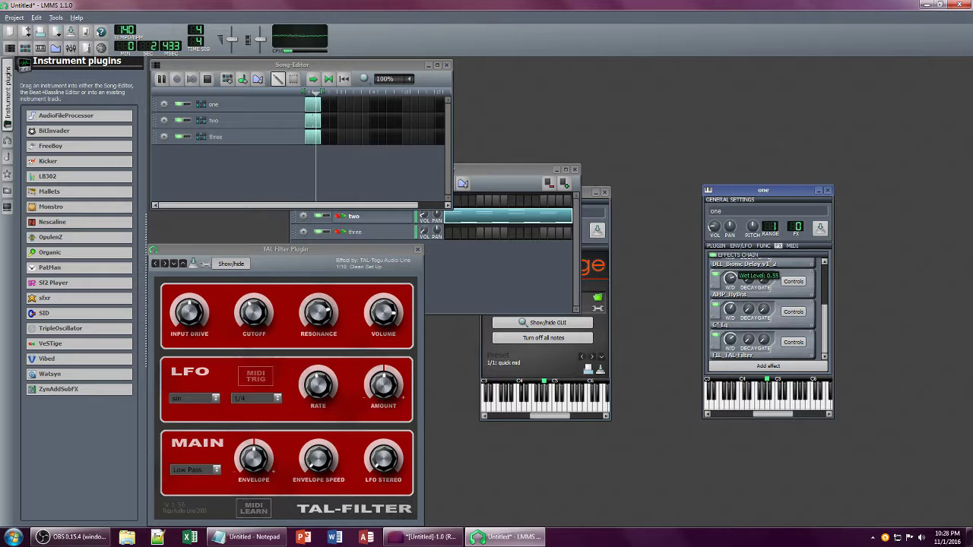
click(787, 284)
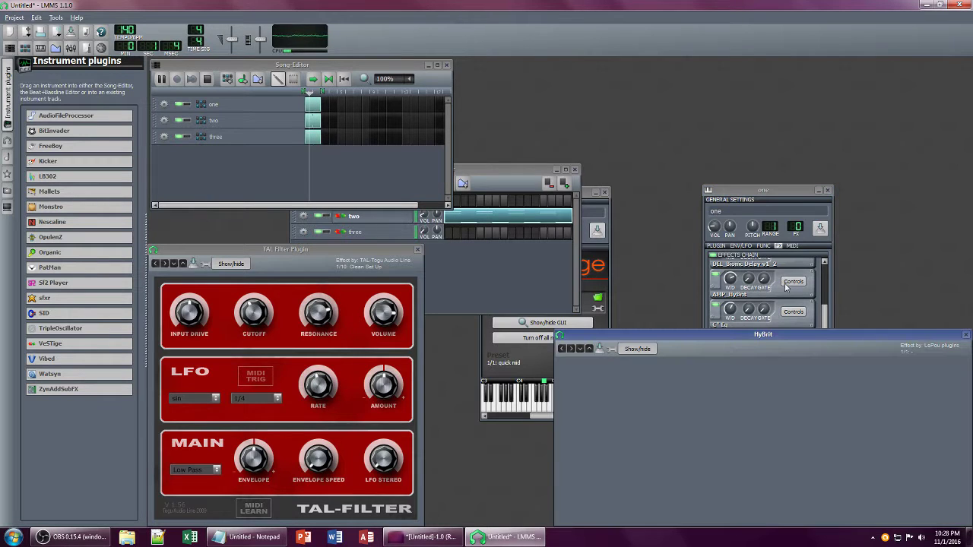
drag(780, 342, 540, 298)
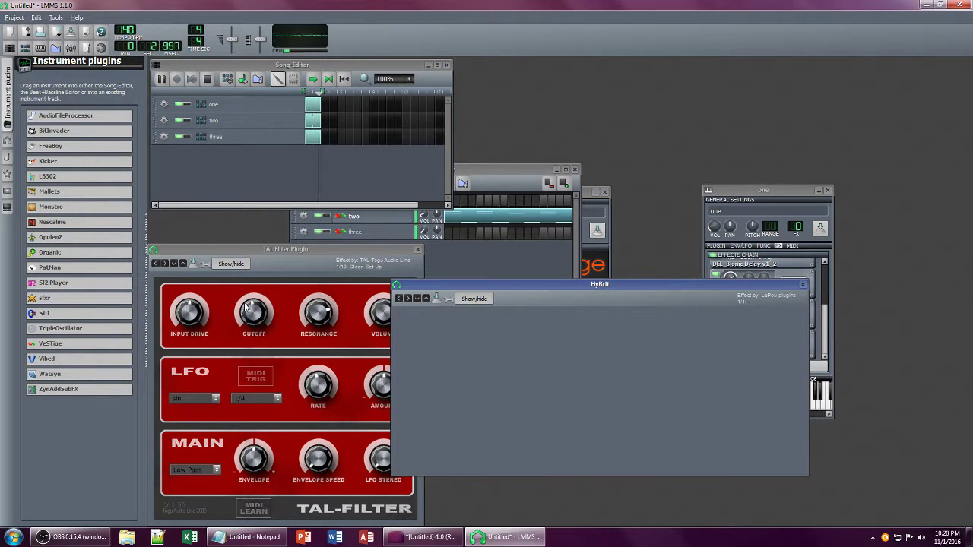
click(802, 286)
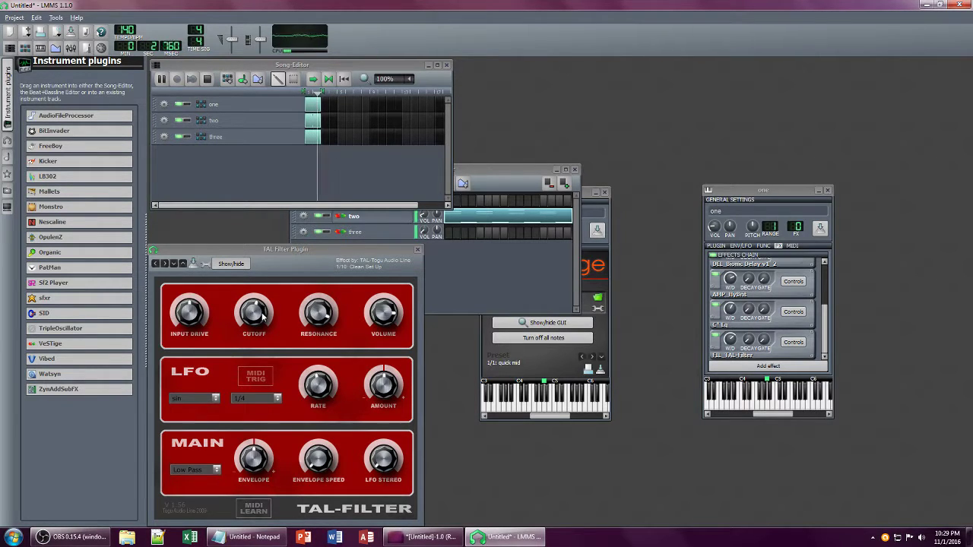
Step: Close the track one, TAL Filter and track two windows, leaving the Beat+Bassline Editor in front
click(510, 171)
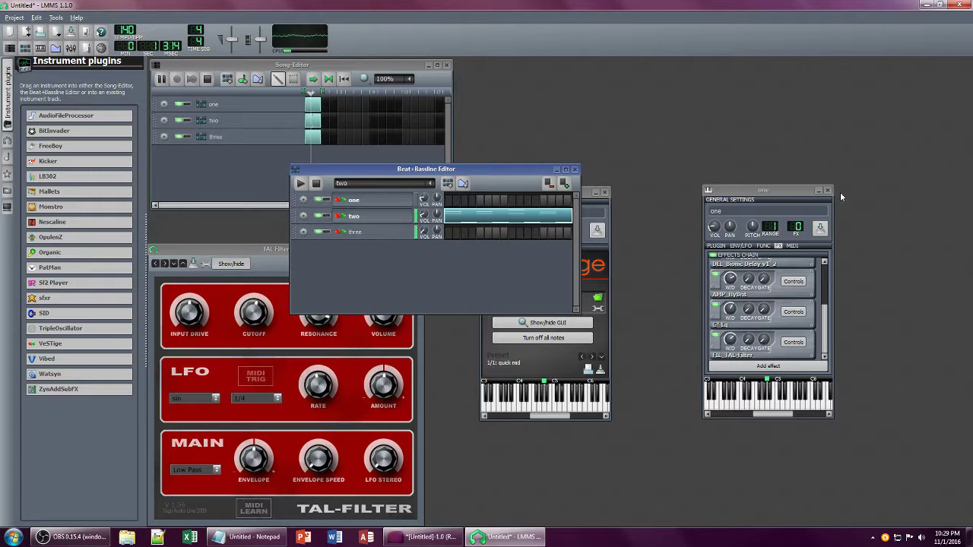
click(827, 191)
click(243, 248)
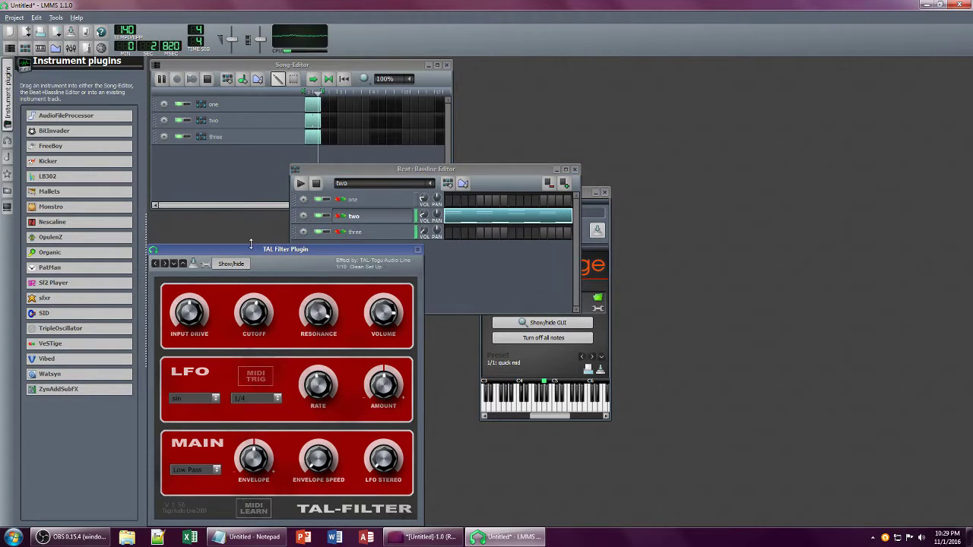
click(417, 250)
click(605, 193)
click(398, 218)
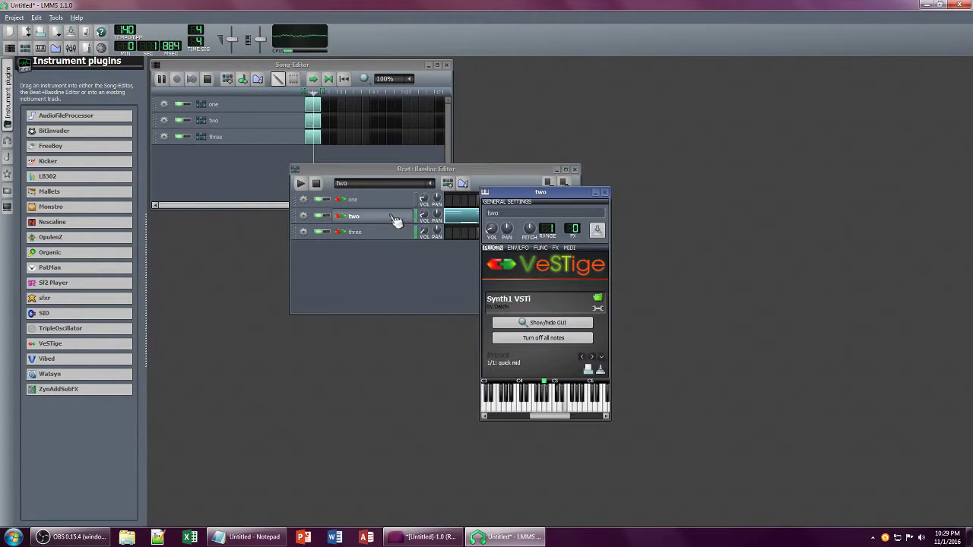
click(605, 193)
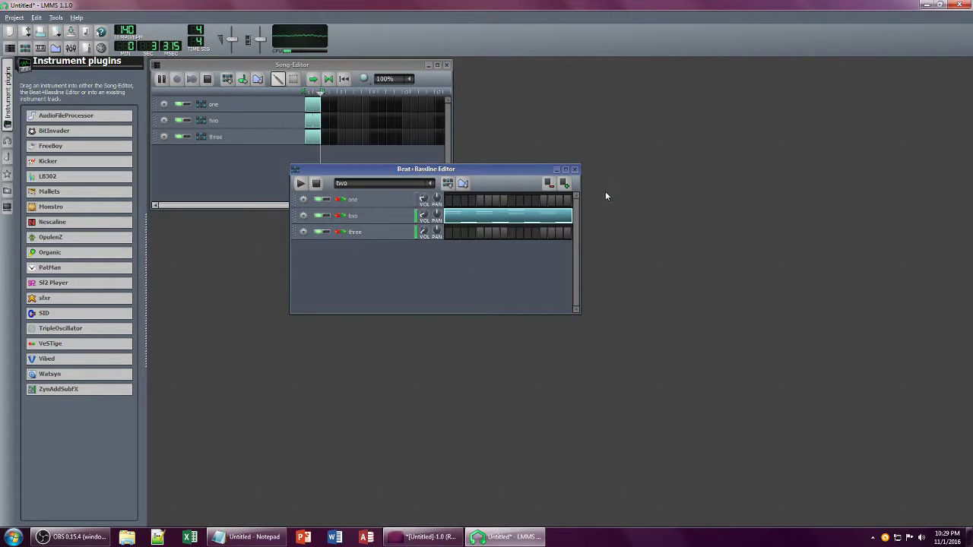
Step: Raise the first two upper melody notes in track two's piano roll by one semitone
double_click(467, 218)
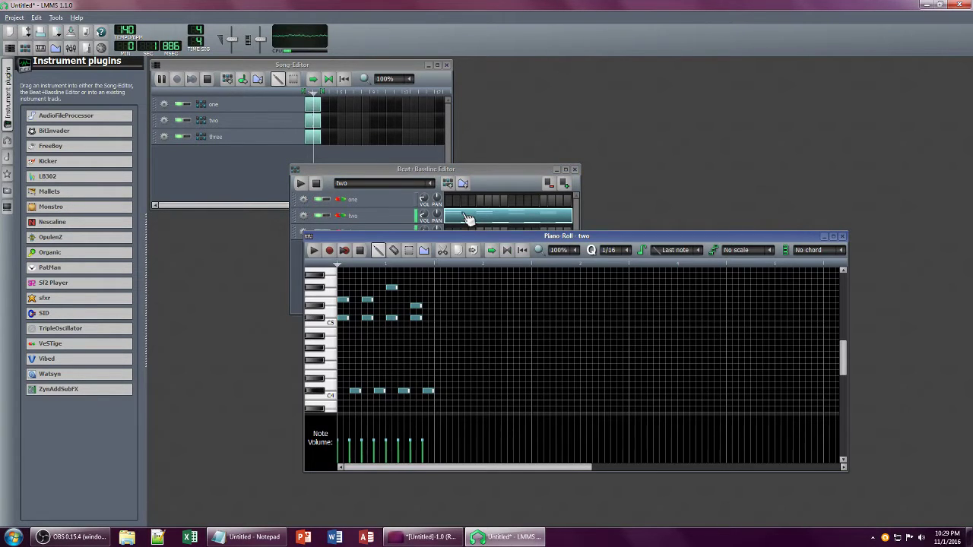
click(342, 299)
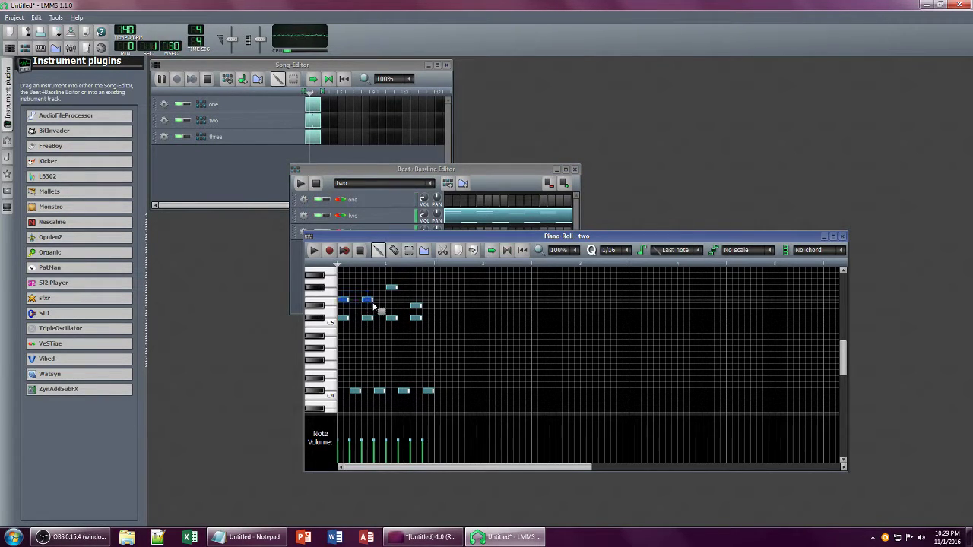
drag(368, 299, 368, 293)
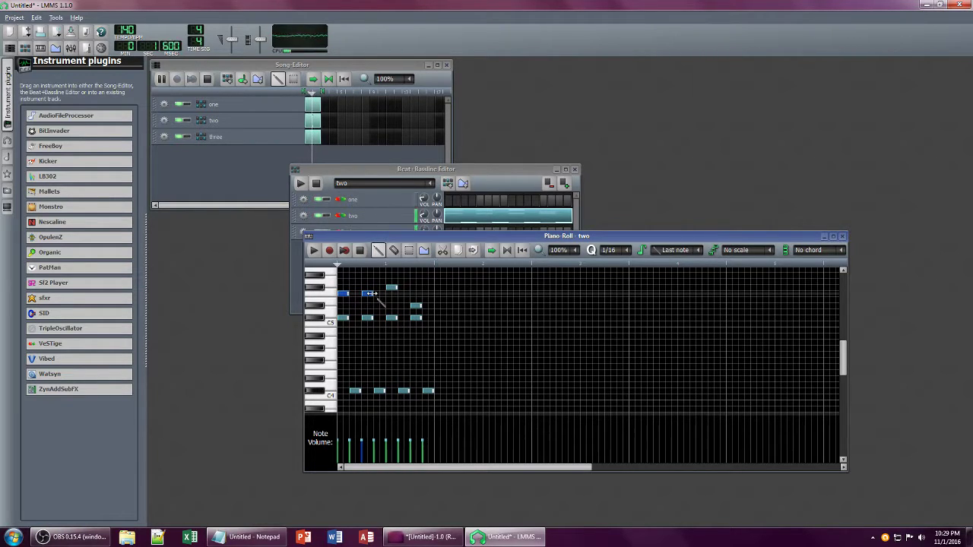
Step: Switch the Beat+Bassline Editor to pattern one and open track one's notes in the piano roll
click(505, 166)
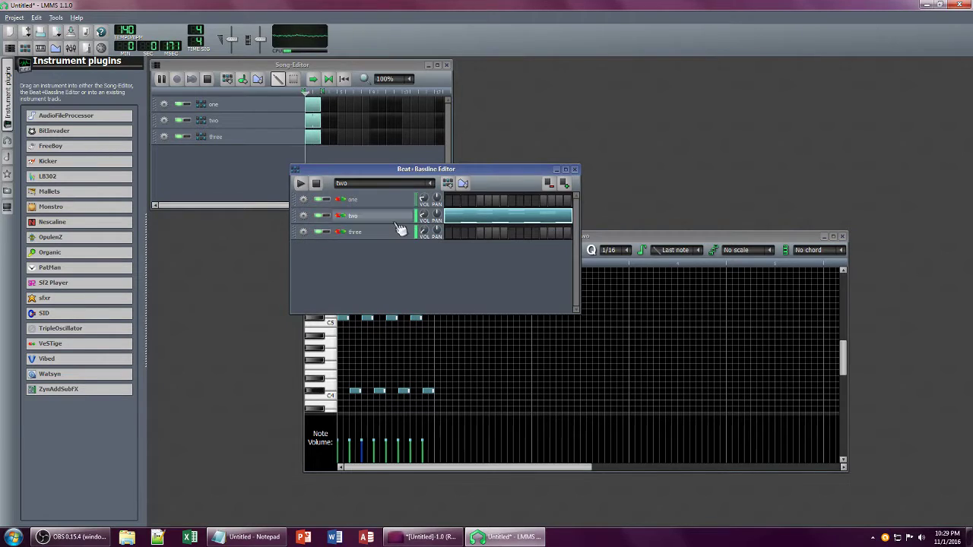
click(387, 219)
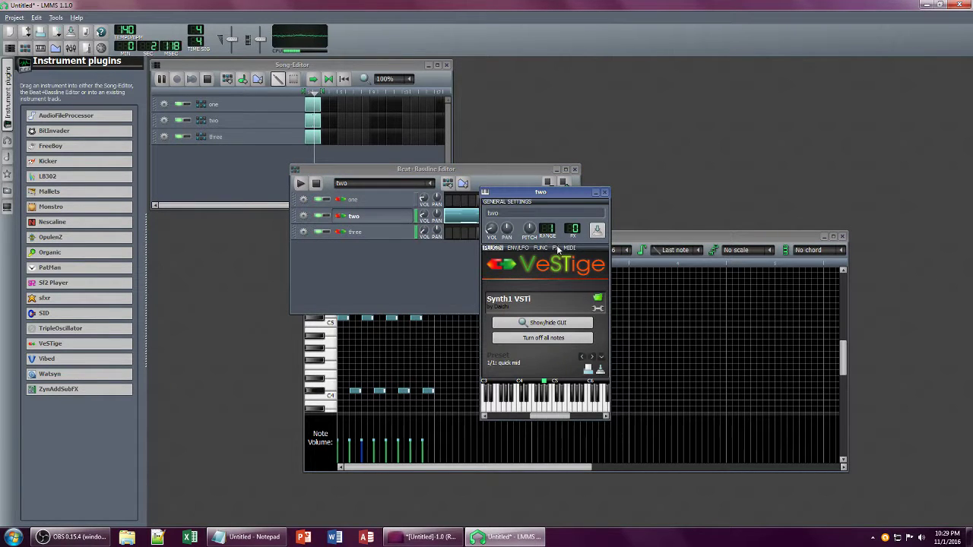
click(627, 237)
click(494, 188)
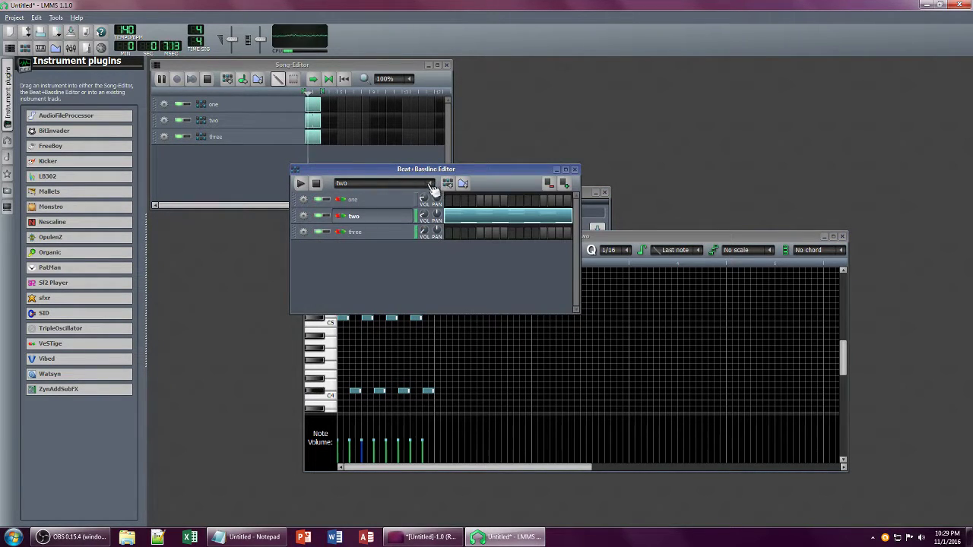
click(430, 183)
click(363, 225)
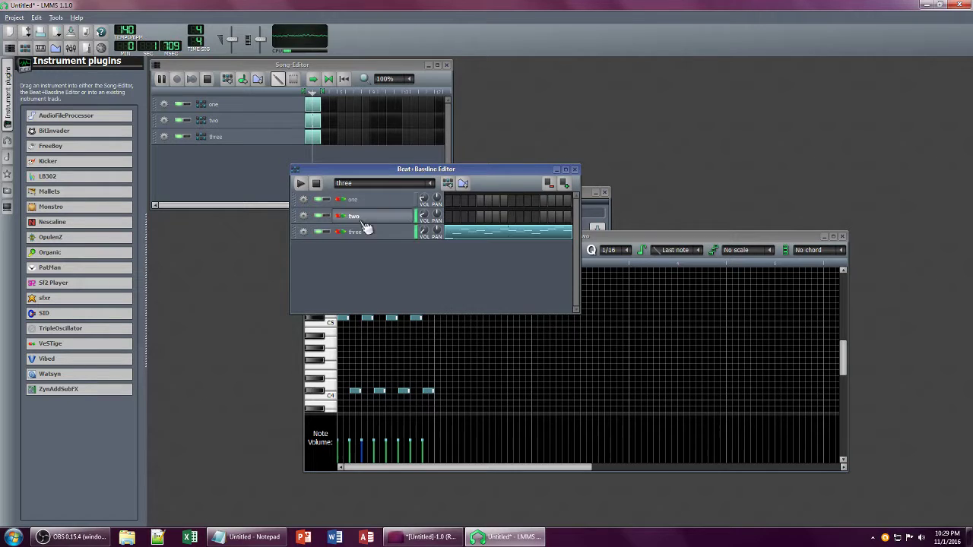
click(430, 183)
click(376, 198)
double_click(491, 202)
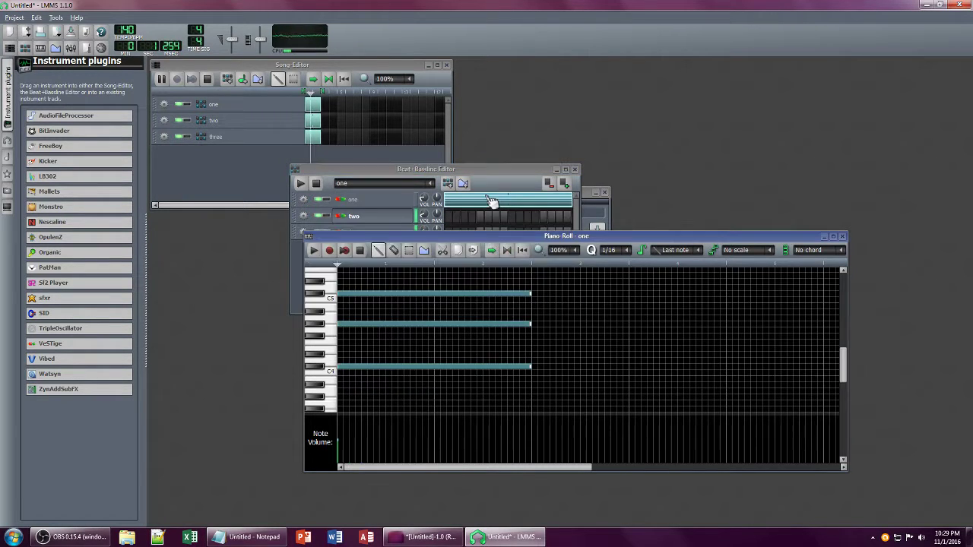
Step: Add a sustained note one octave above track one's highest chord note, as long as the existing chord notes
scroll(359, 316, up, 3)
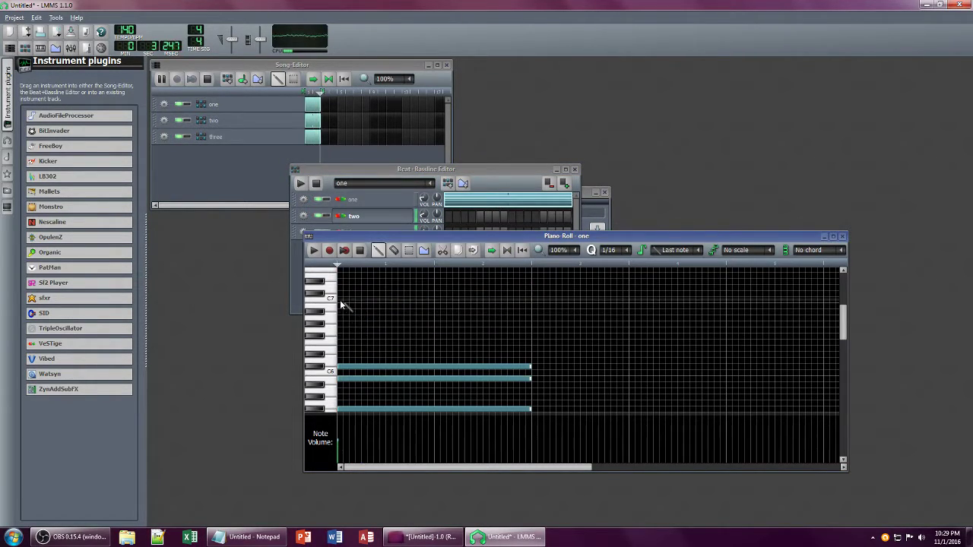
click(342, 294)
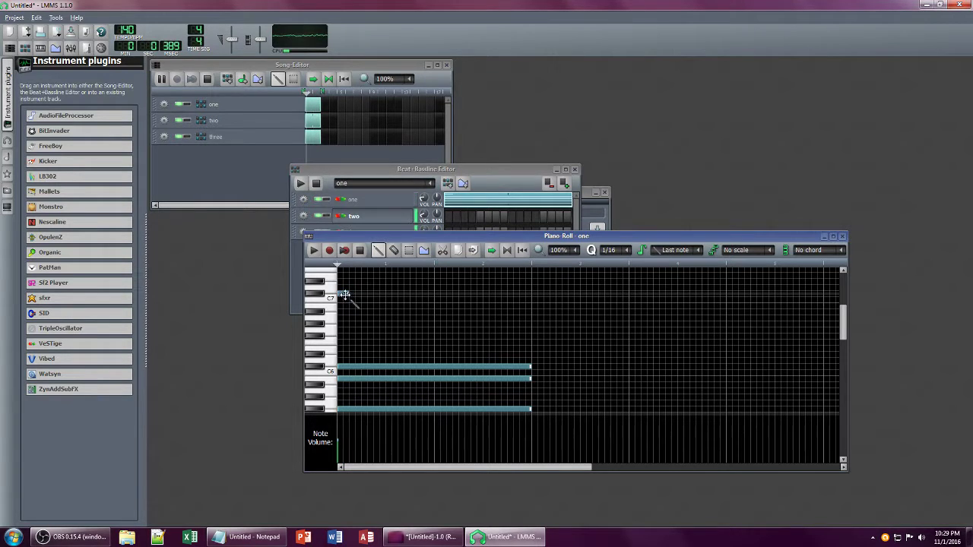
drag(350, 294, 524, 294)
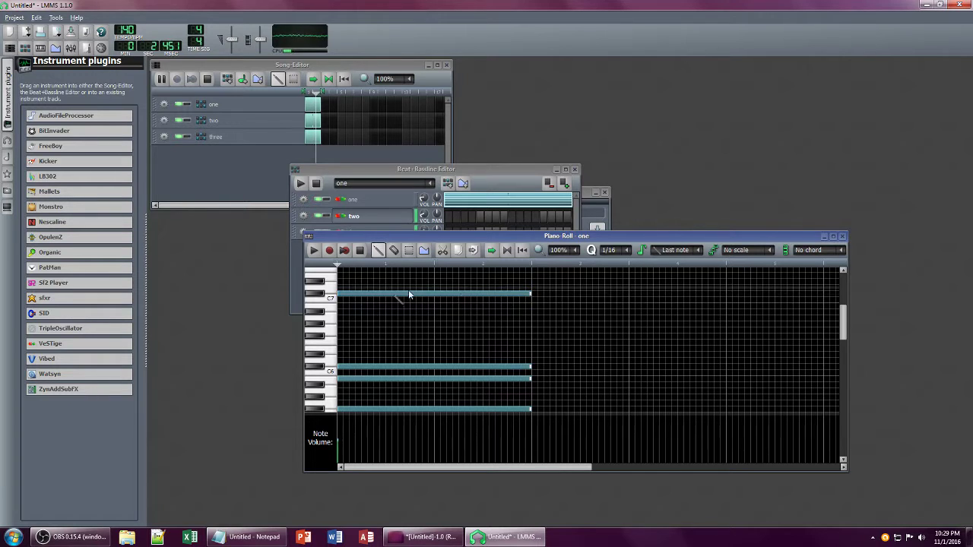
Step: Open track one's instrument window and add a sustained G#7 note above its highest C#7 note, as long as the other chord notes
scroll(352, 298, up, 2)
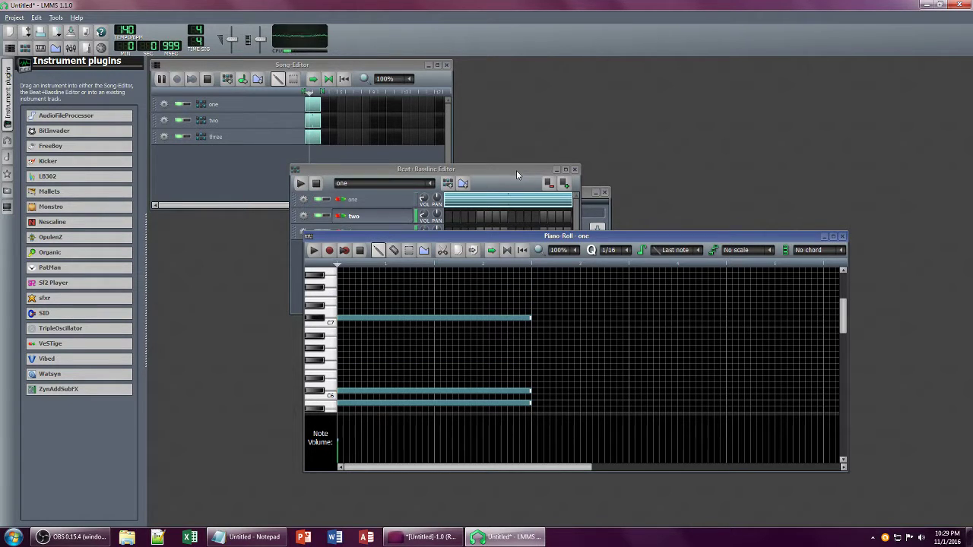
click(516, 171)
click(353, 200)
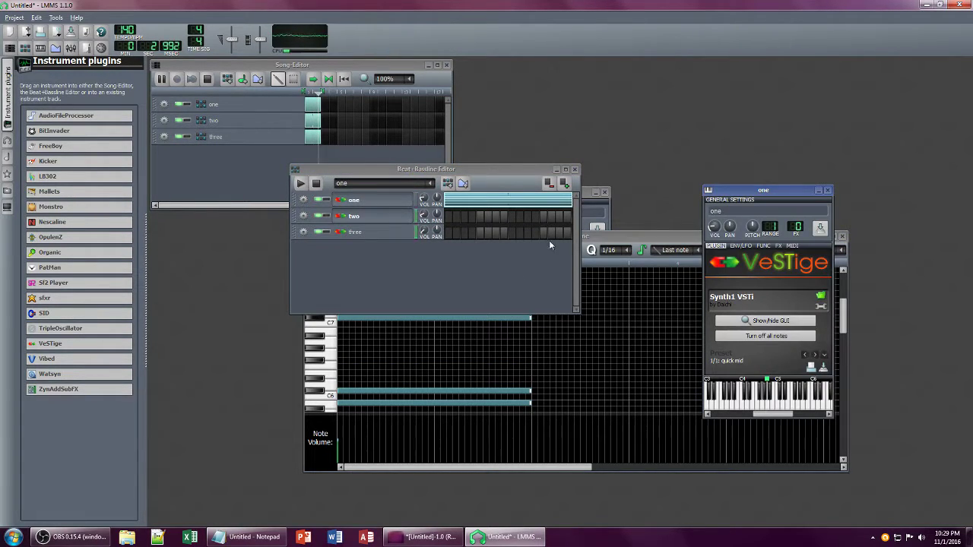
click(317, 318)
scroll(327, 304, up, 2)
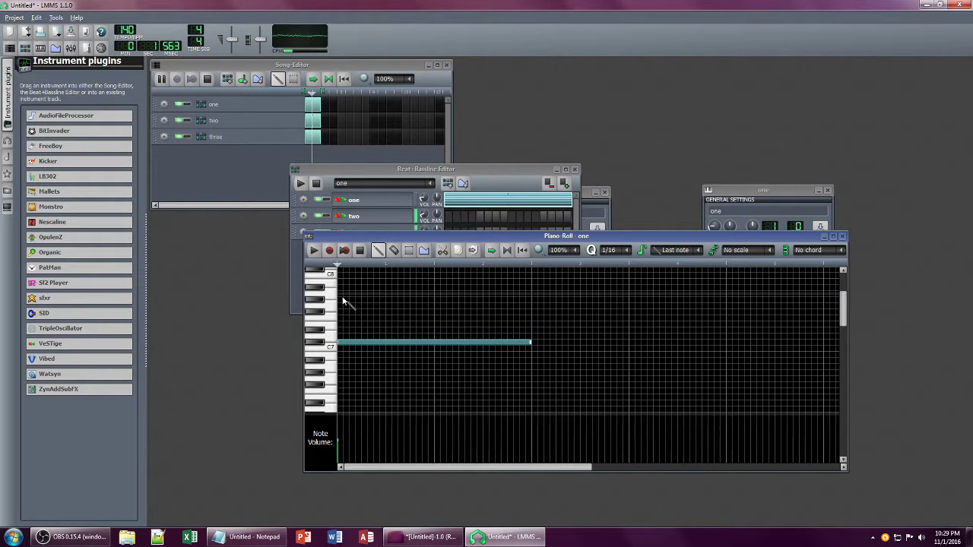
click(340, 300)
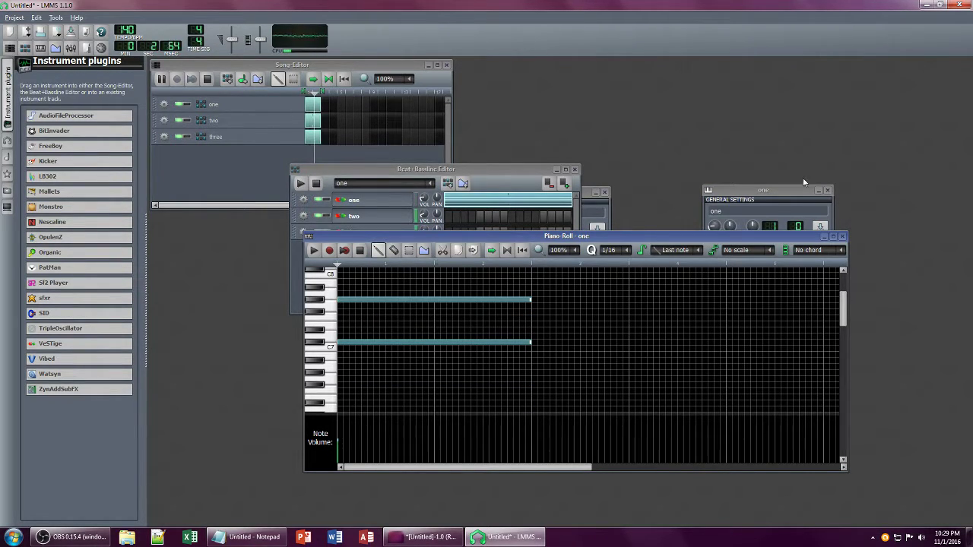
Step: Open the C* Eq that follows AMP_HyBrit in track one's effects chain and adjust its high-frequency bands
drag(796, 190, 581, 156)
click(562, 212)
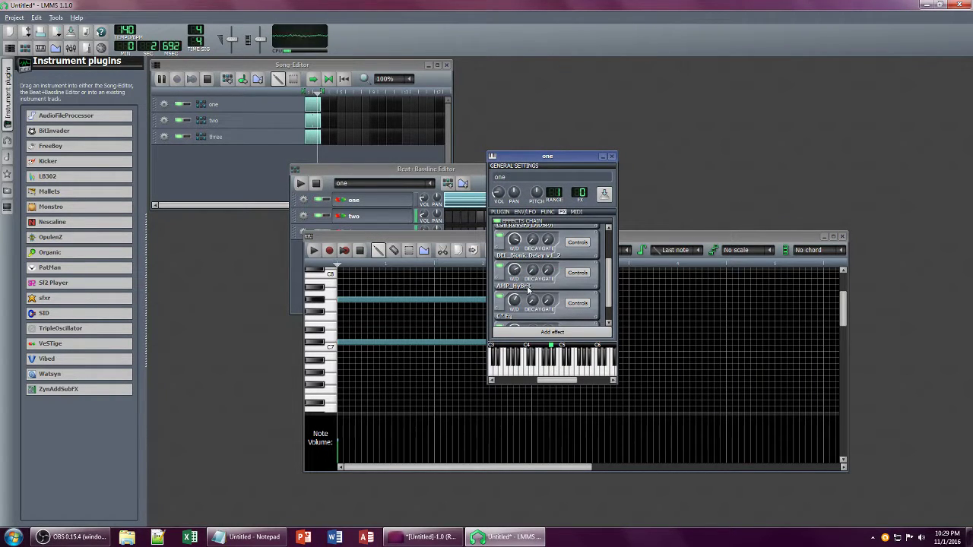
click(577, 303)
drag(642, 155, 650, 163)
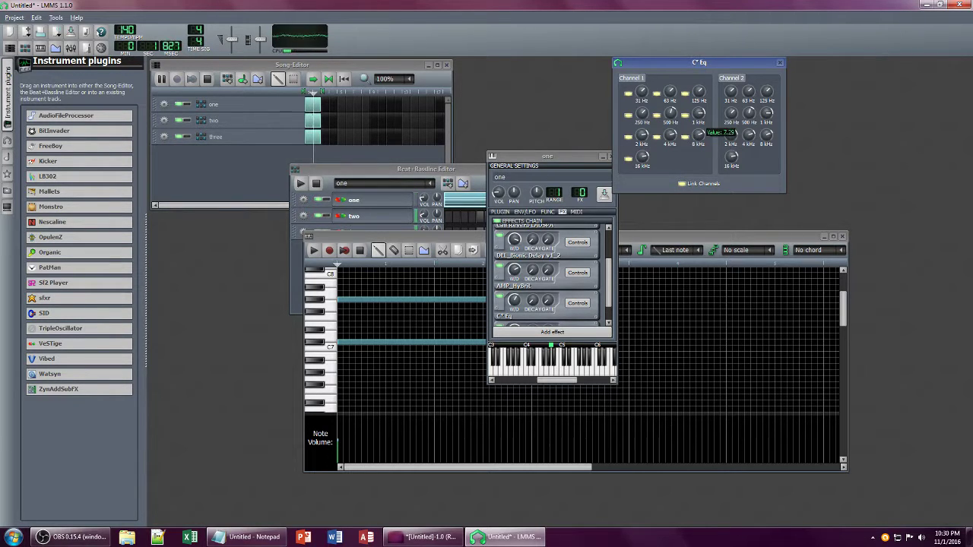
Step: Open track one's Calf Reverb controls, adjust the dry amount and raise the reverb's wet level in the effects chain
drag(608, 282, 607, 258)
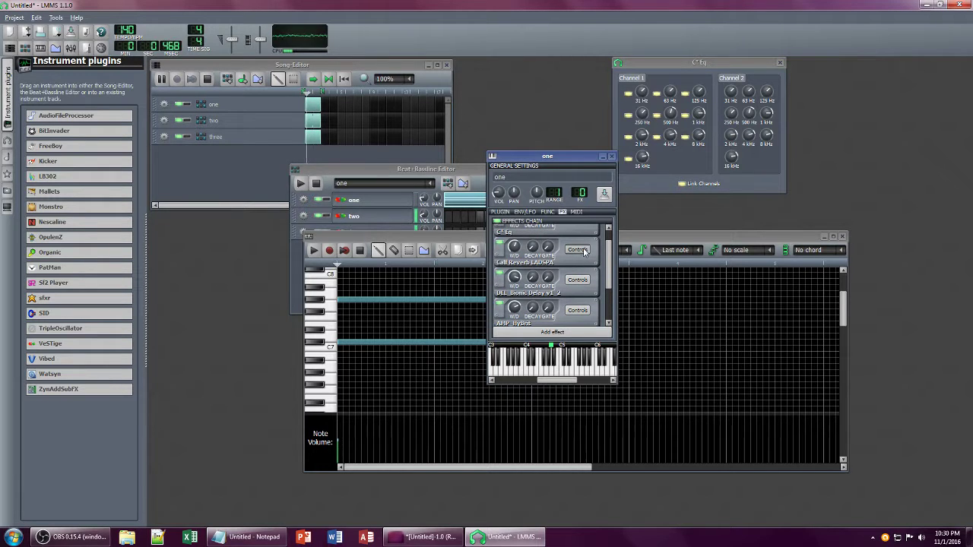
click(579, 249)
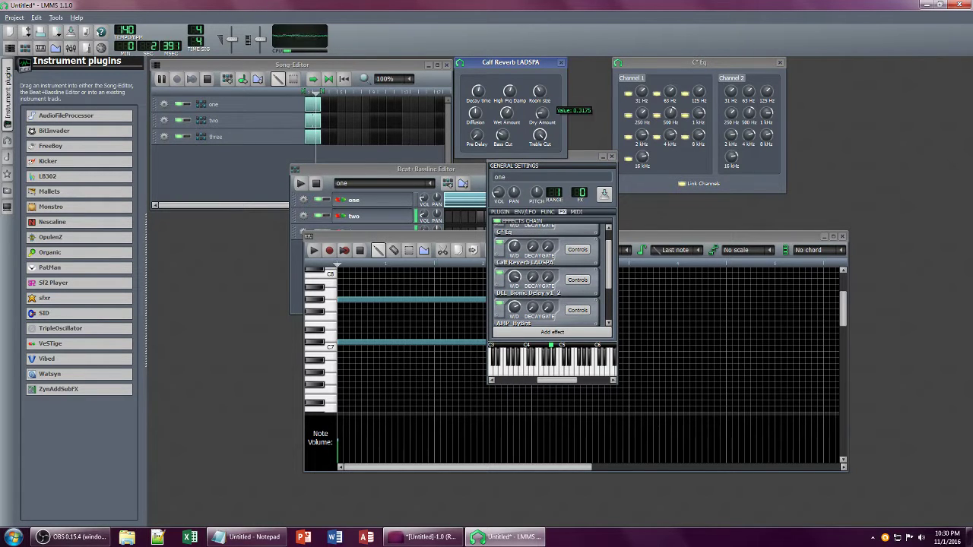
drag(514, 246, 518, 241)
drag(608, 260, 607, 242)
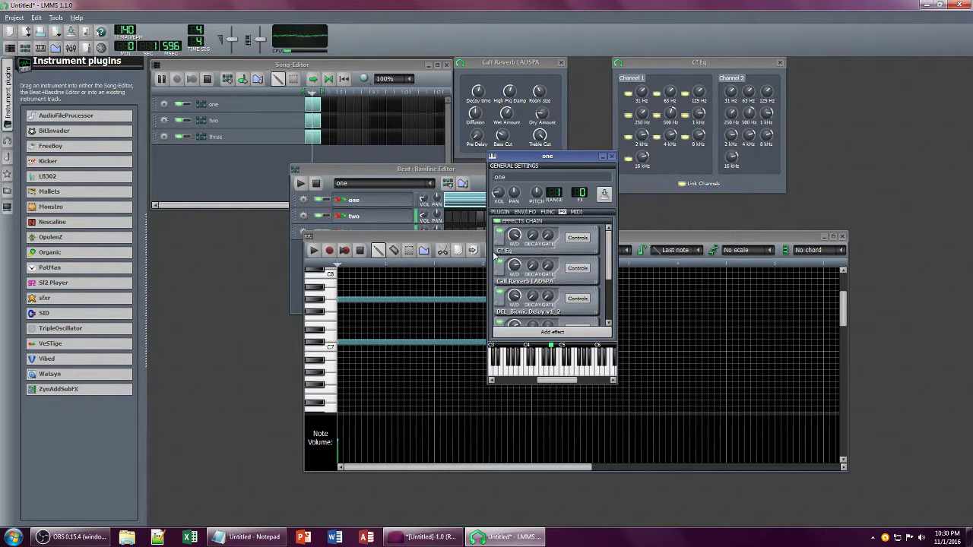
Step: Show track one's Synth1 interface and open the TAL-Filter controls from its effects chain
click(500, 211)
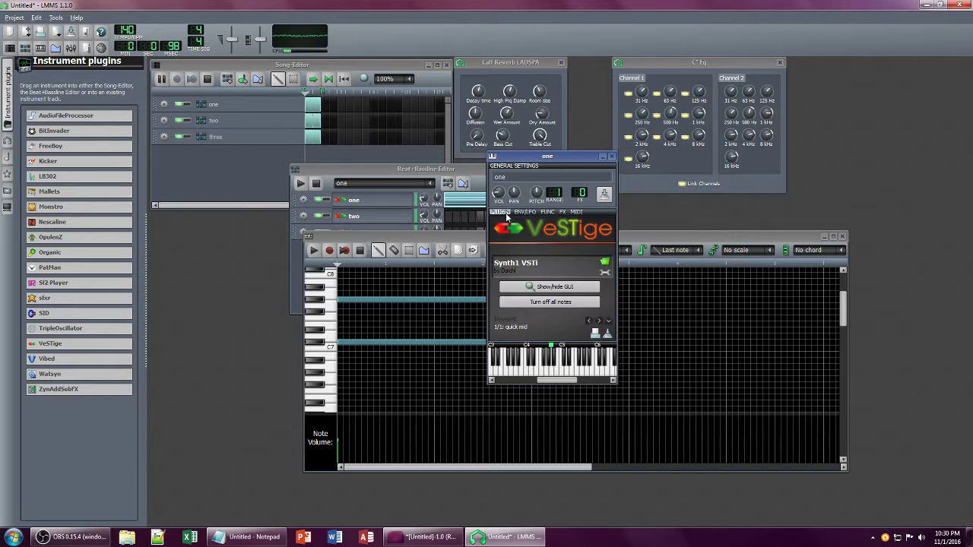
click(540, 287)
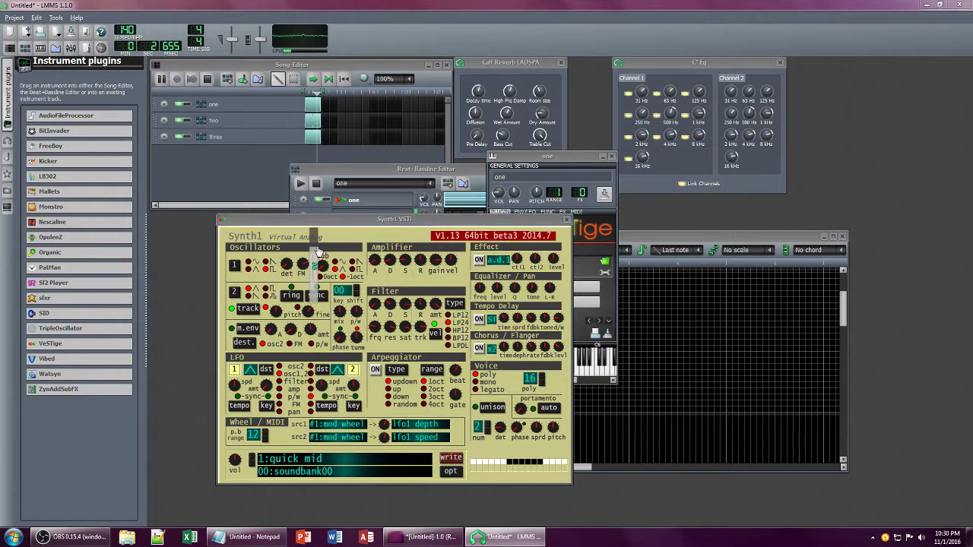
click(585, 221)
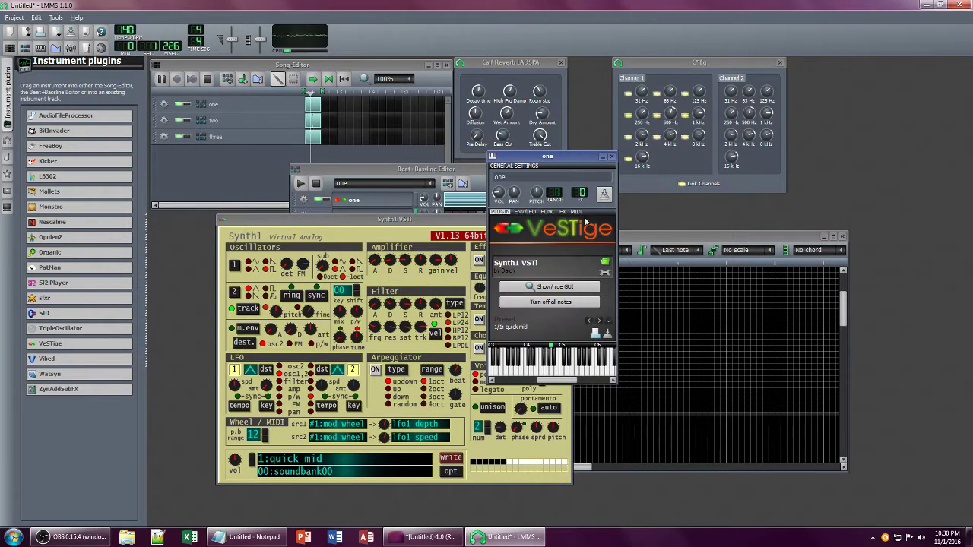
click(563, 212)
scroll(562, 281, down, 3)
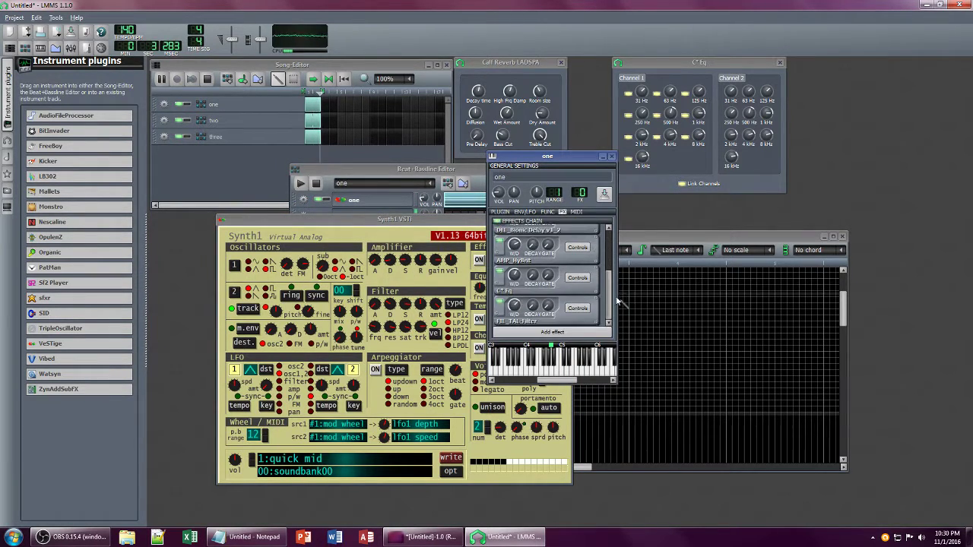
click(577, 308)
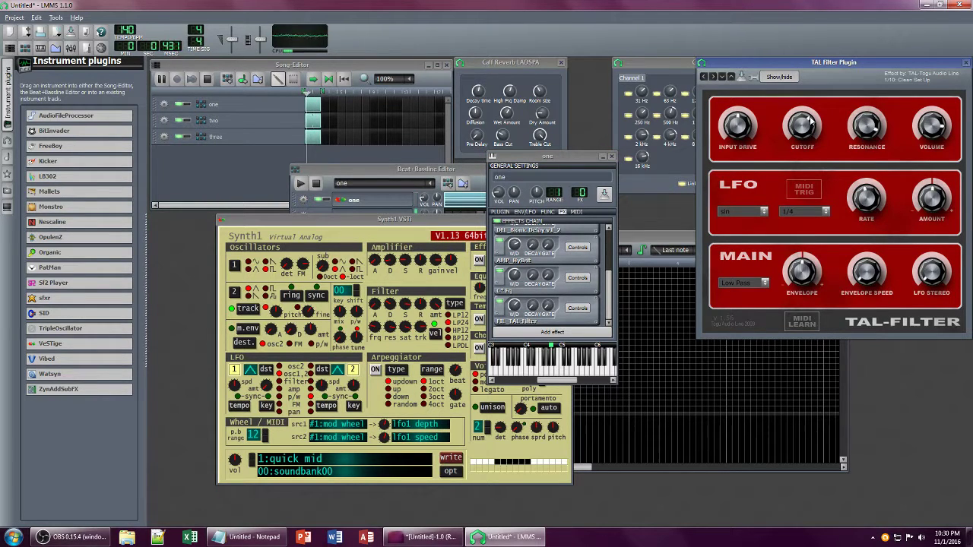
Step: Raise the wet level of track one's AMP_HyBrit effect and lower the release of Synth1's amplifier
click(515, 245)
drag(515, 246, 515, 239)
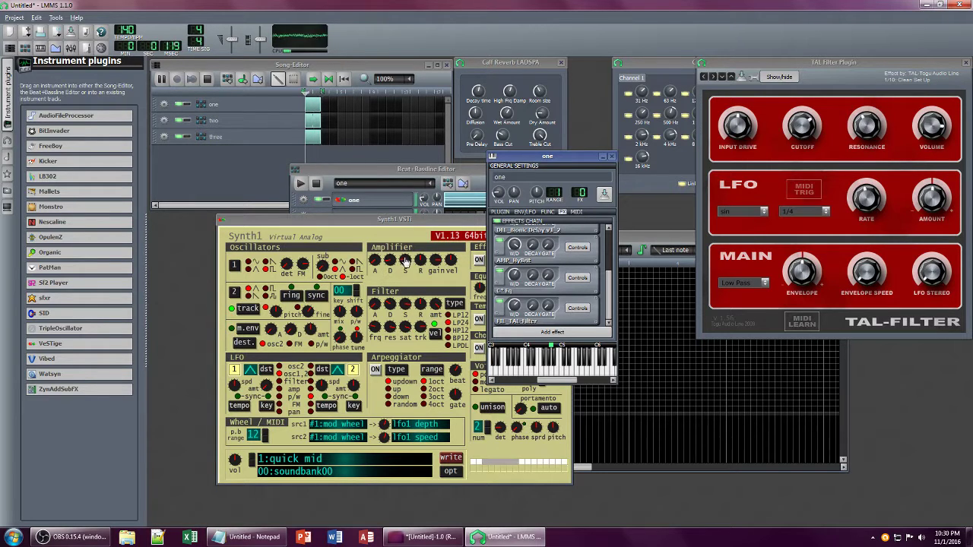
drag(419, 262, 426, 283)
Step: Raise the resonance of track one's TAL-Filter and nudge its cutoff slightly
click(866, 135)
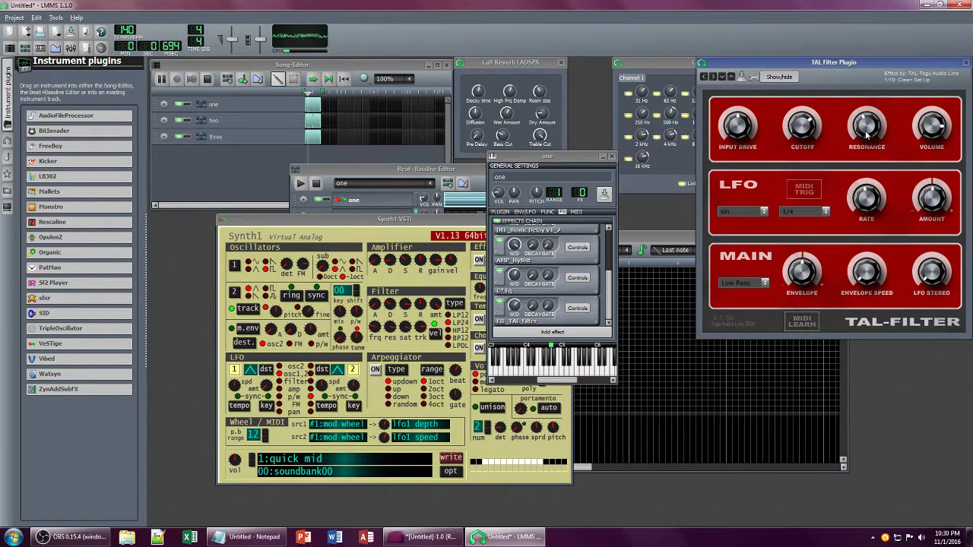
drag(864, 121, 861, 98)
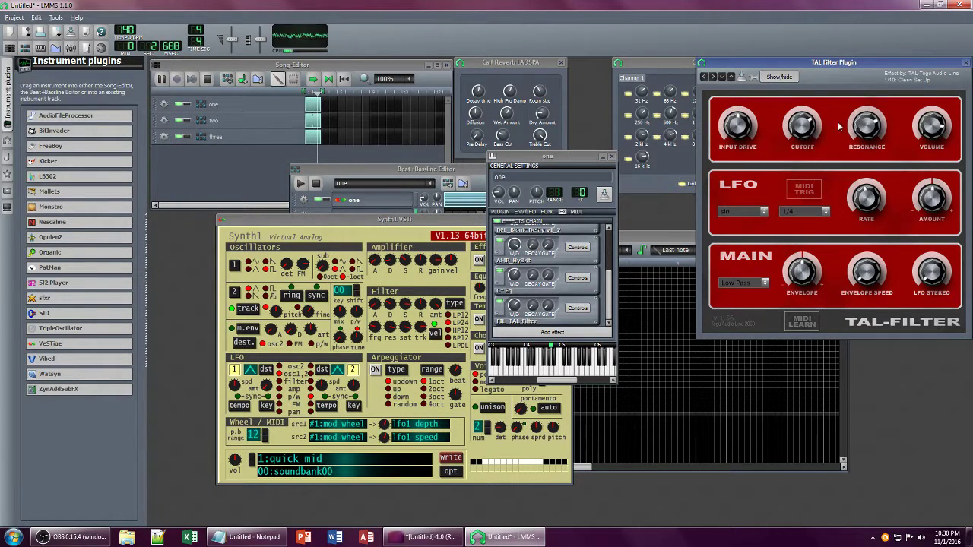
drag(807, 124, 807, 122)
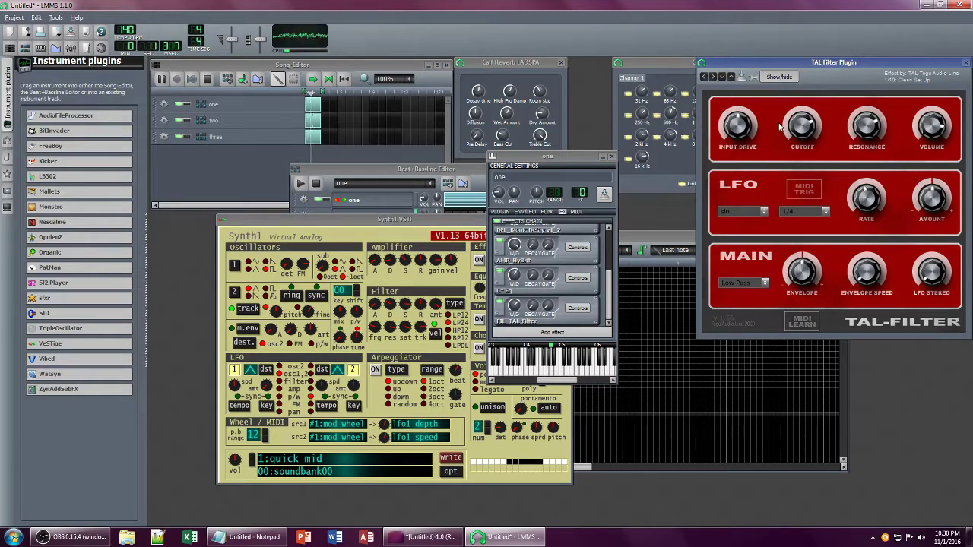
Step: Switch the Beat+Bassline Editor to pattern two and open track two's notes in the piano roll
click(566, 161)
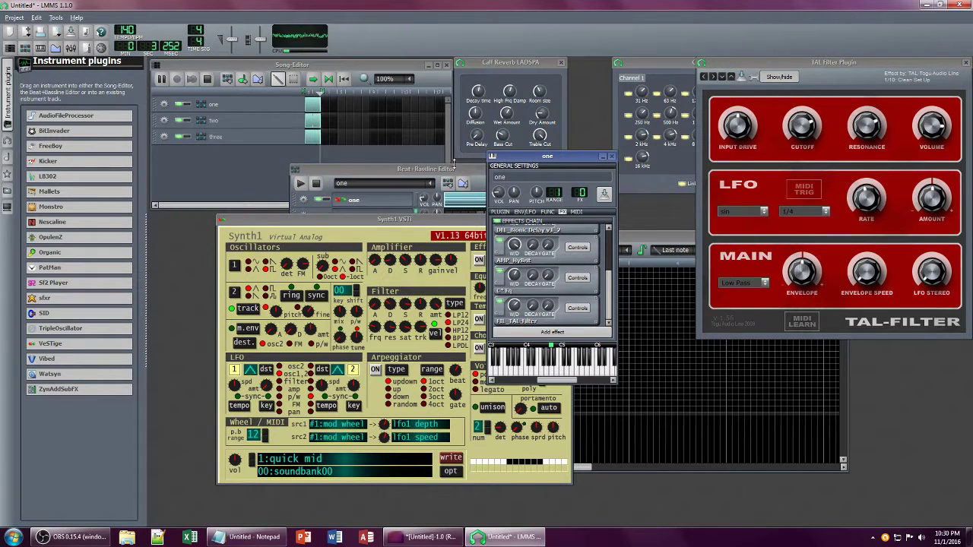
click(454, 164)
click(430, 183)
click(353, 207)
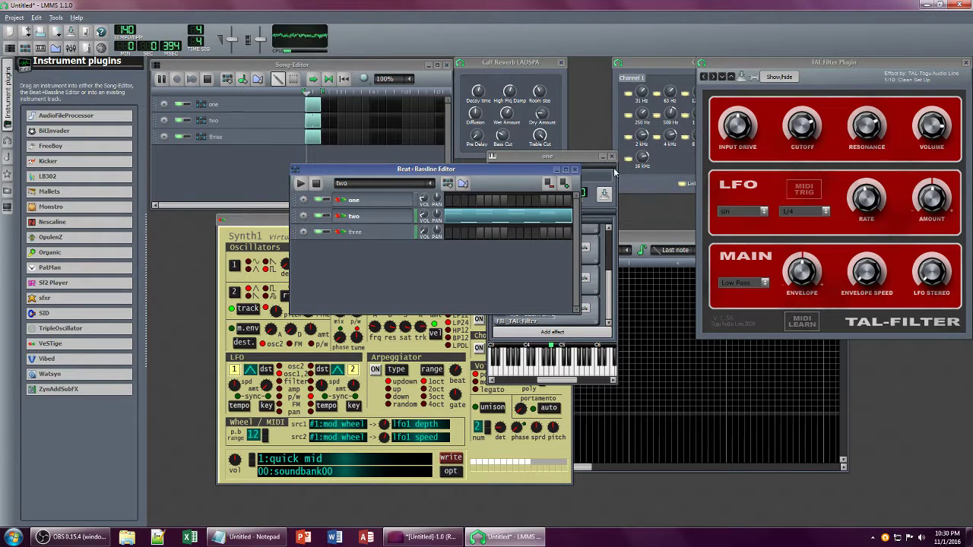
double_click(490, 222)
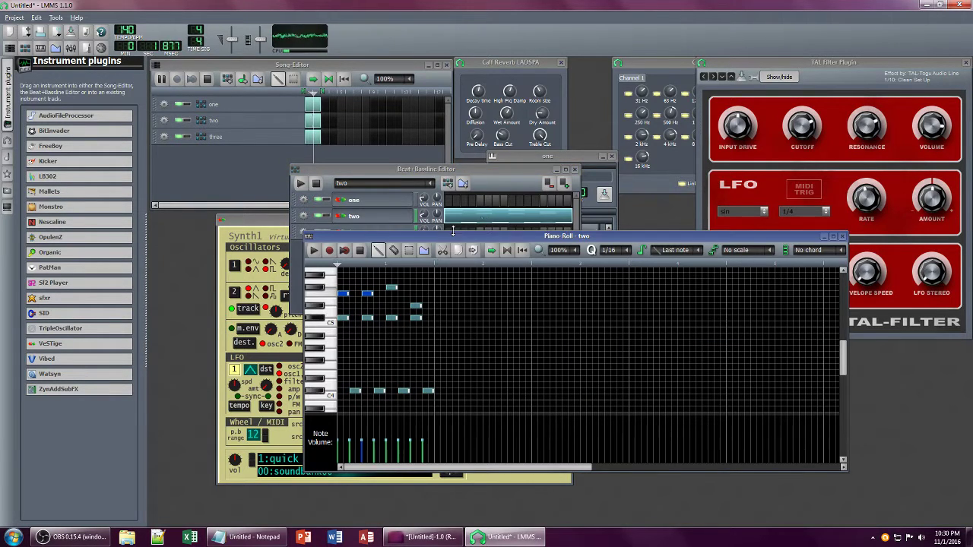
Step: Check the TAL-Filter controls in track two's effects chain and remove the FIL_TAL-Filter effect from it
click(411, 220)
click(554, 248)
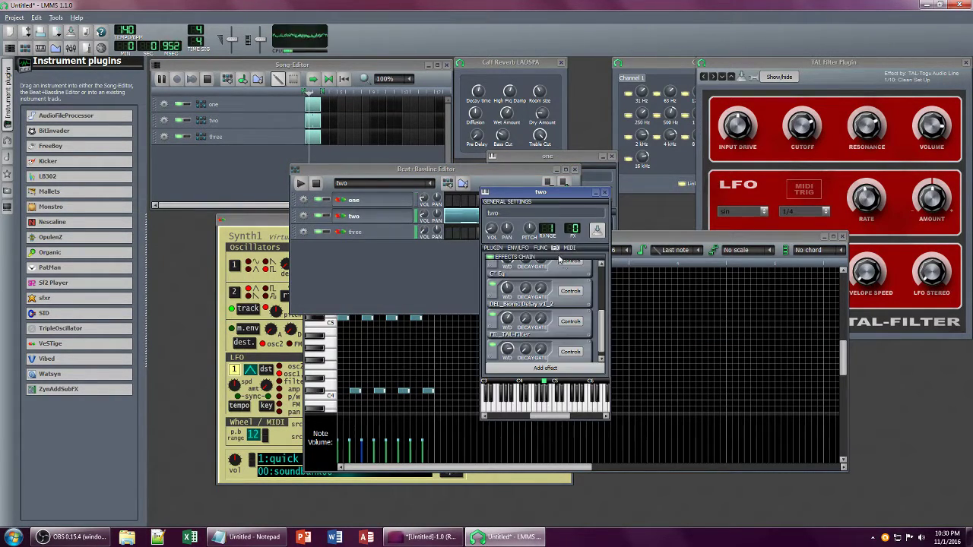
click(570, 351)
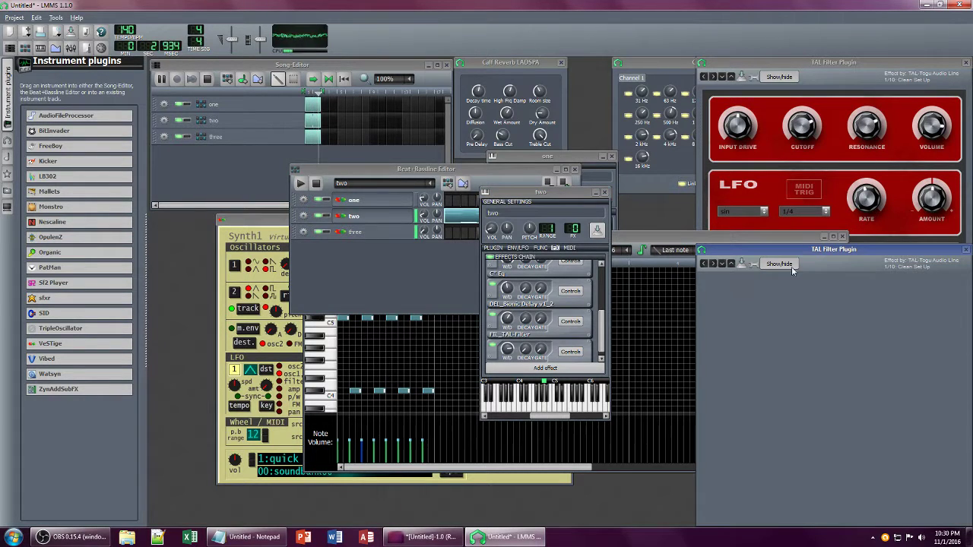
click(965, 249)
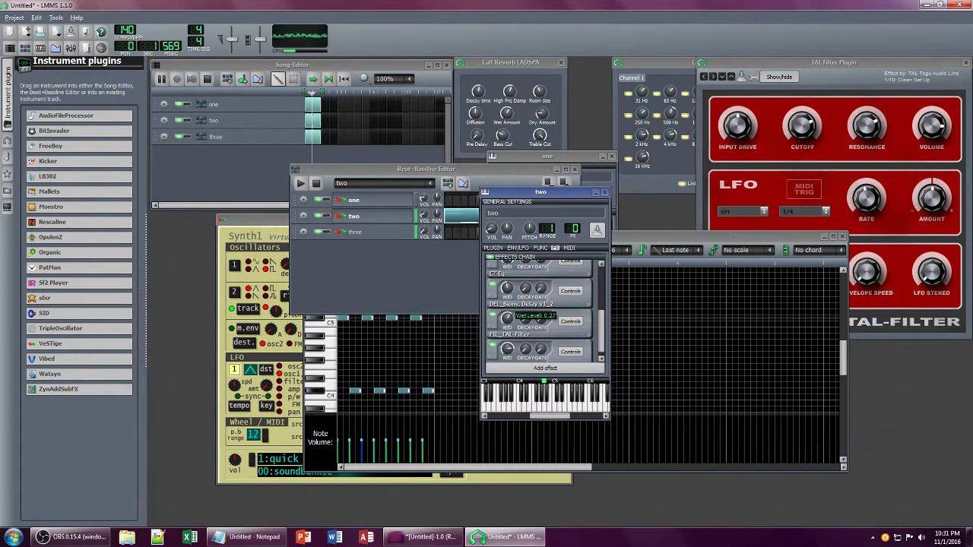
right_click(560, 335)
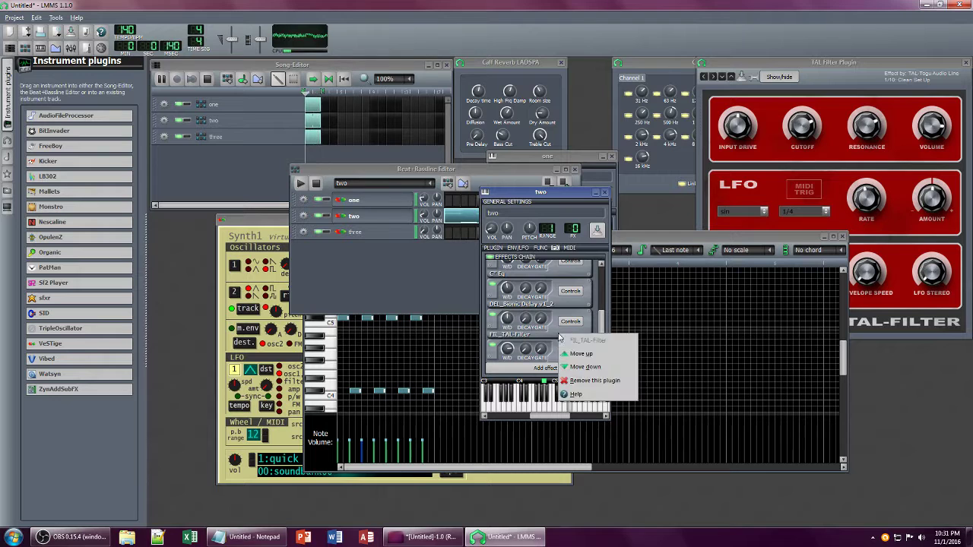
click(587, 378)
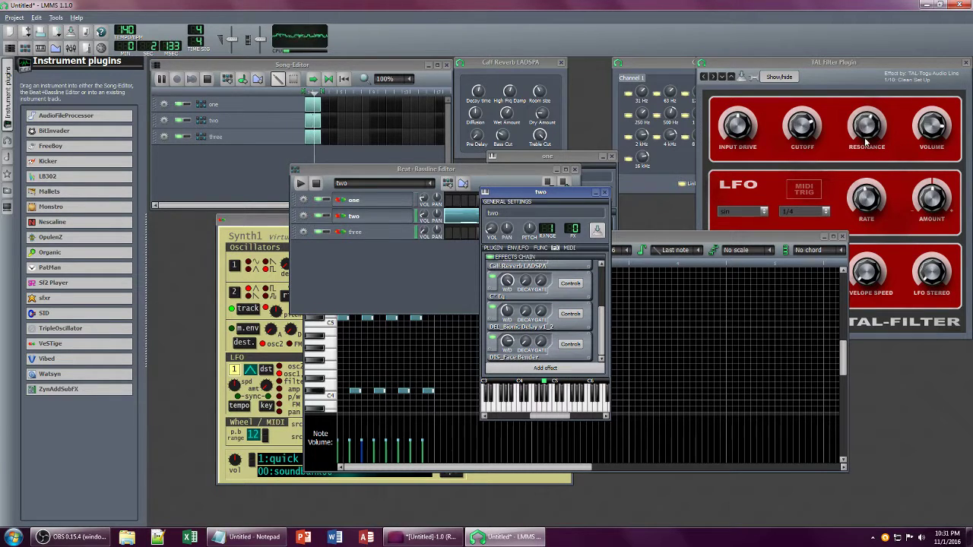
Step: Lower the resonance and cutoff of track one's TAL-Filter and adjust track one's volume in the Beat+Bassline Editor
drag(868, 126, 859, 130)
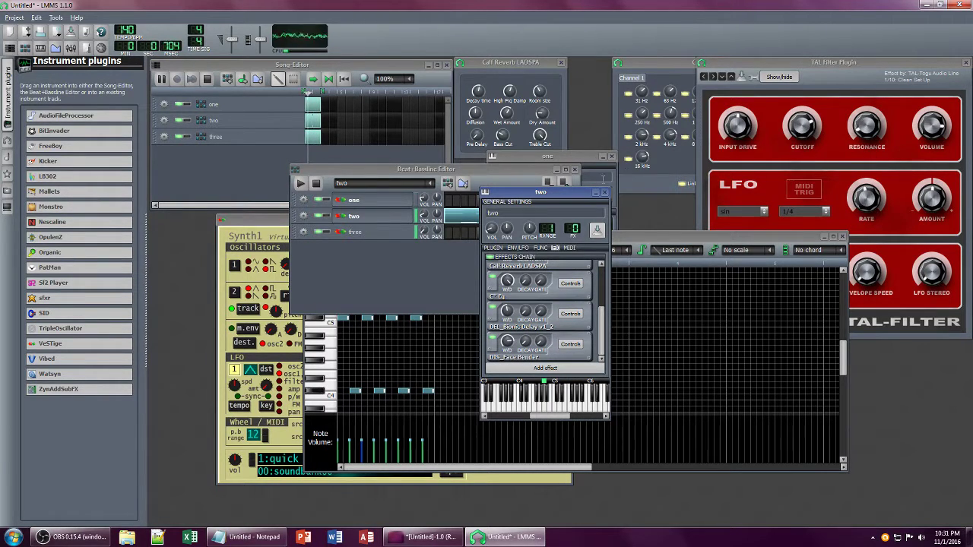
click(422, 199)
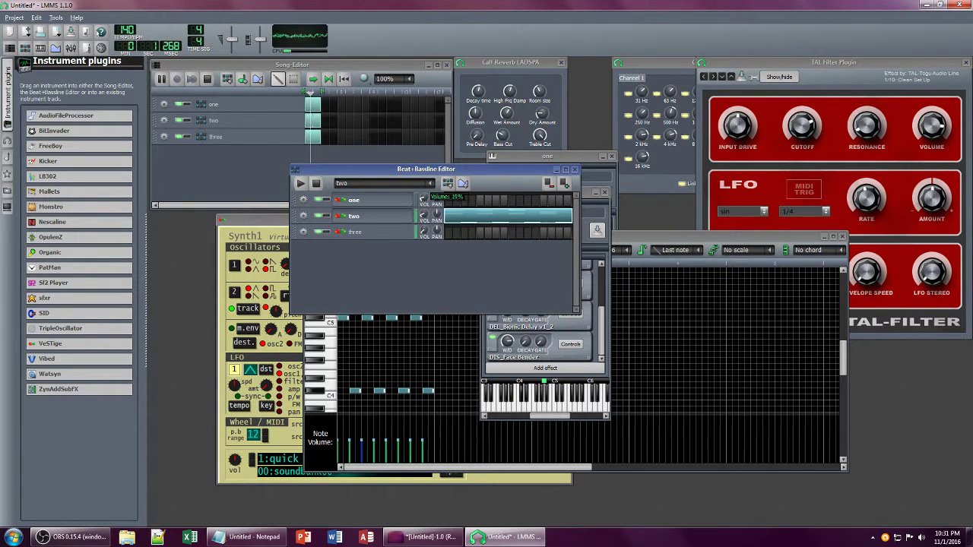
drag(424, 199, 426, 200)
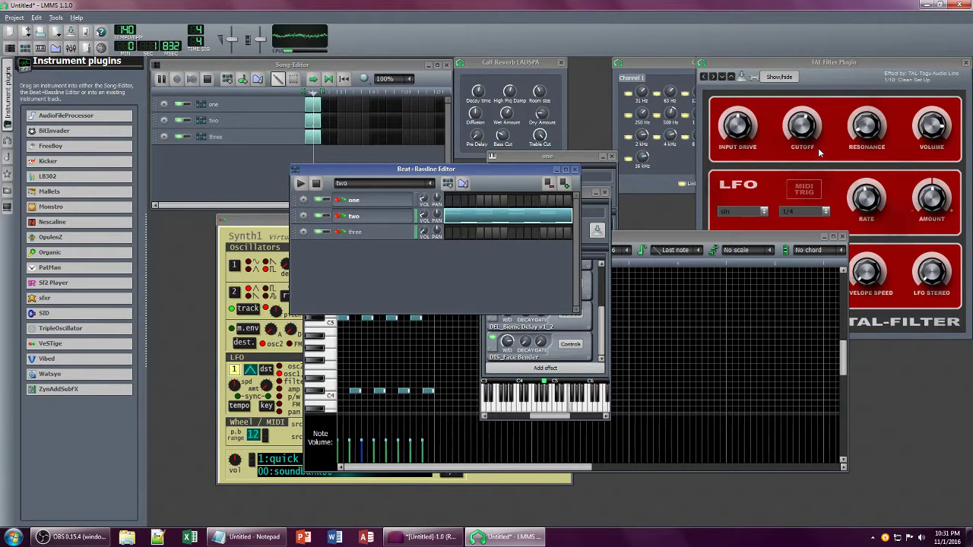
drag(818, 148, 819, 175)
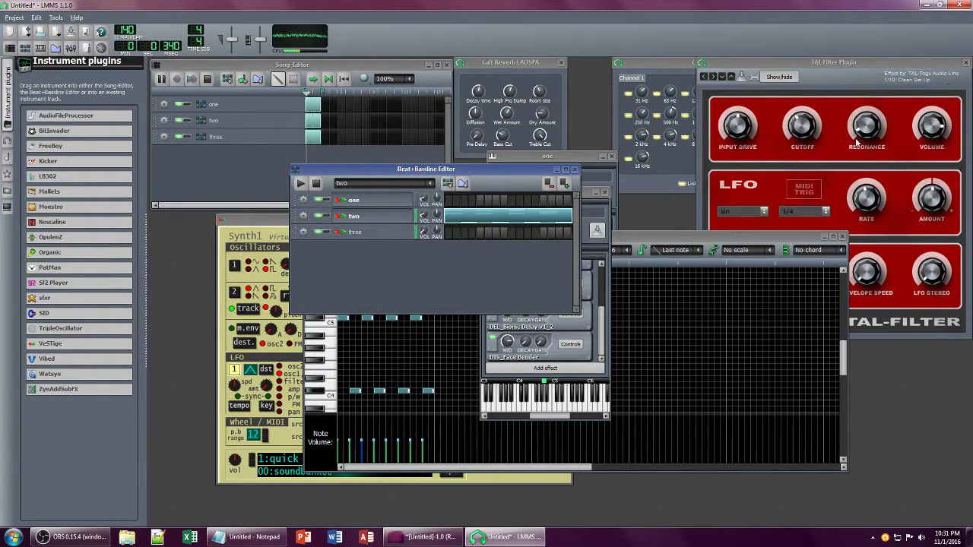
Step: Close the effect control windows, both instrument windows, the piano roll and the Synth1 interface
click(965, 63)
click(766, 67)
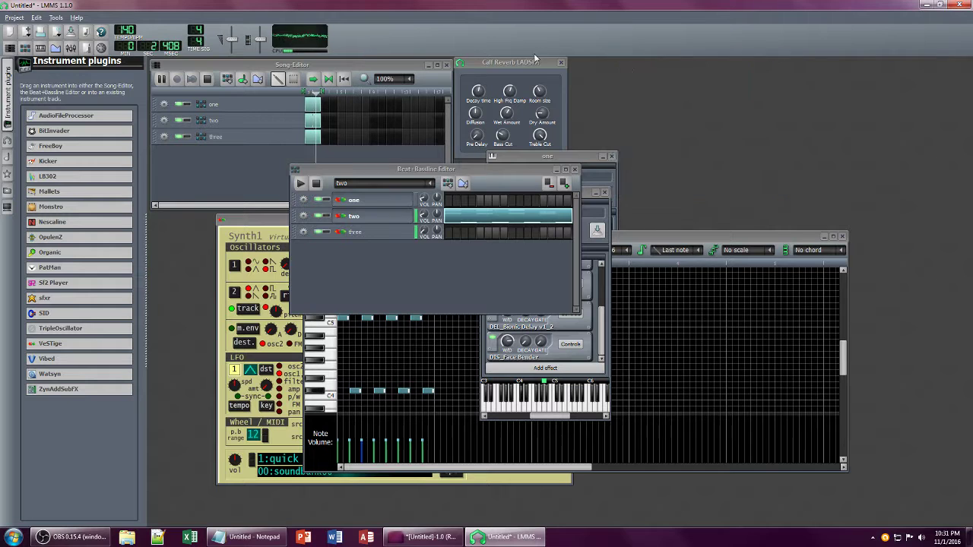
click(560, 62)
click(596, 156)
click(611, 157)
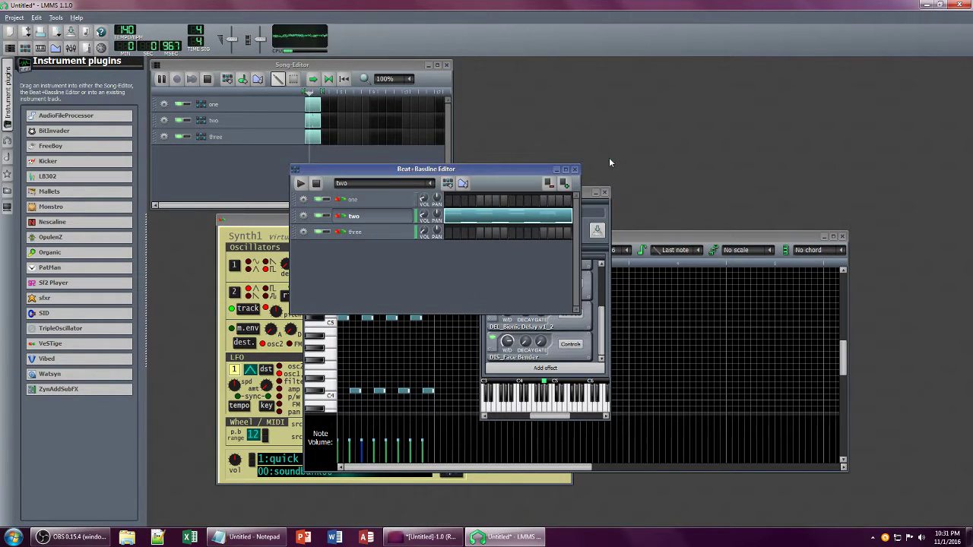
click(841, 236)
click(604, 192)
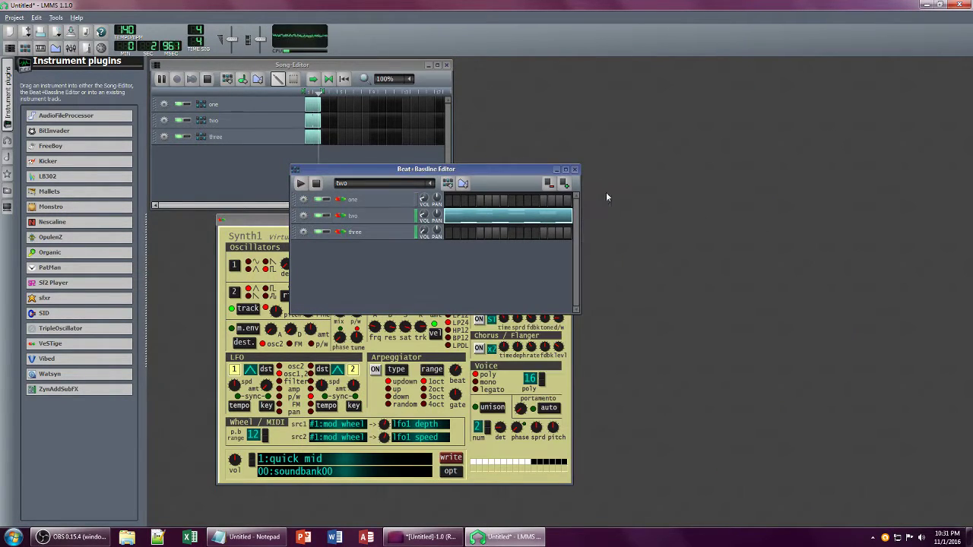
click(571, 358)
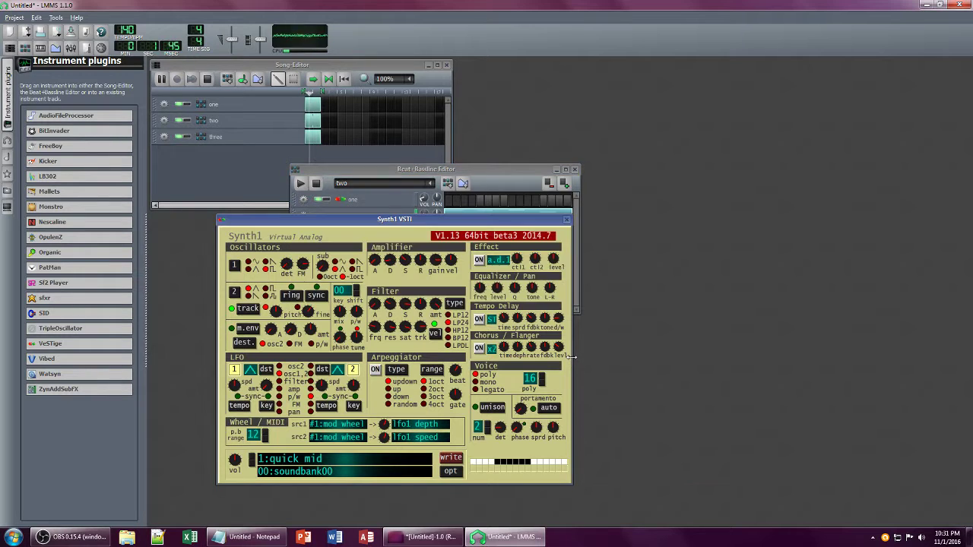
click(566, 220)
Step: Raise the high cut and lower the low cut of the Bionic Delay in track two's effects chain
drag(473, 169, 516, 247)
click(446, 296)
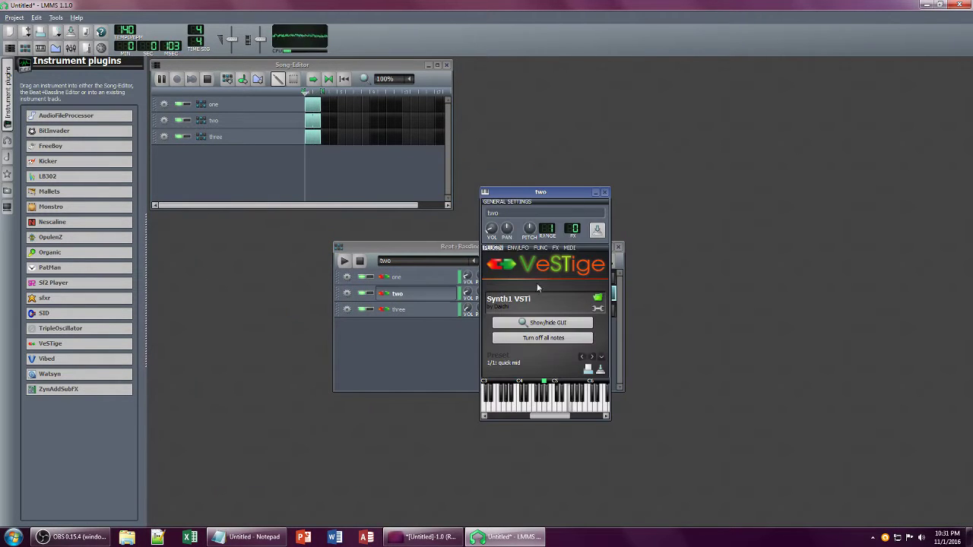
click(556, 248)
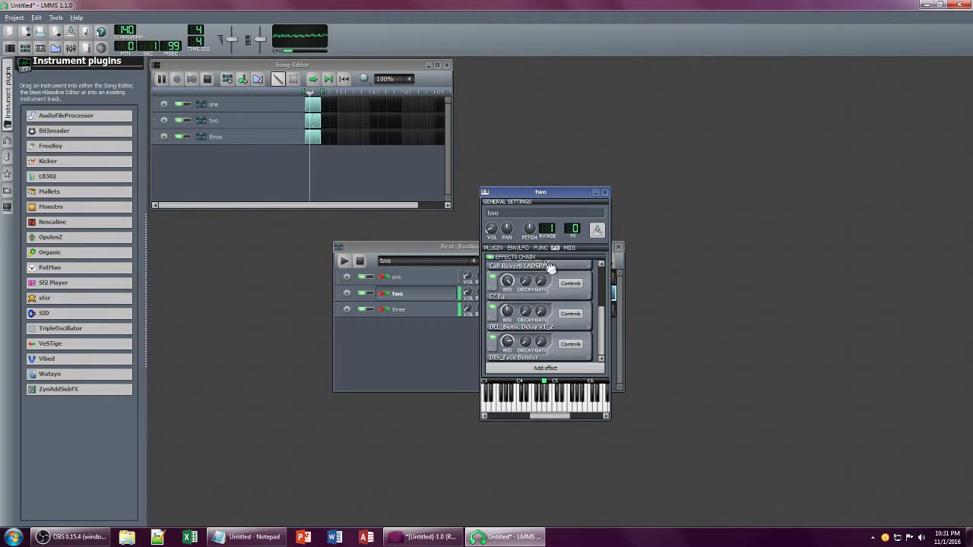
click(570, 314)
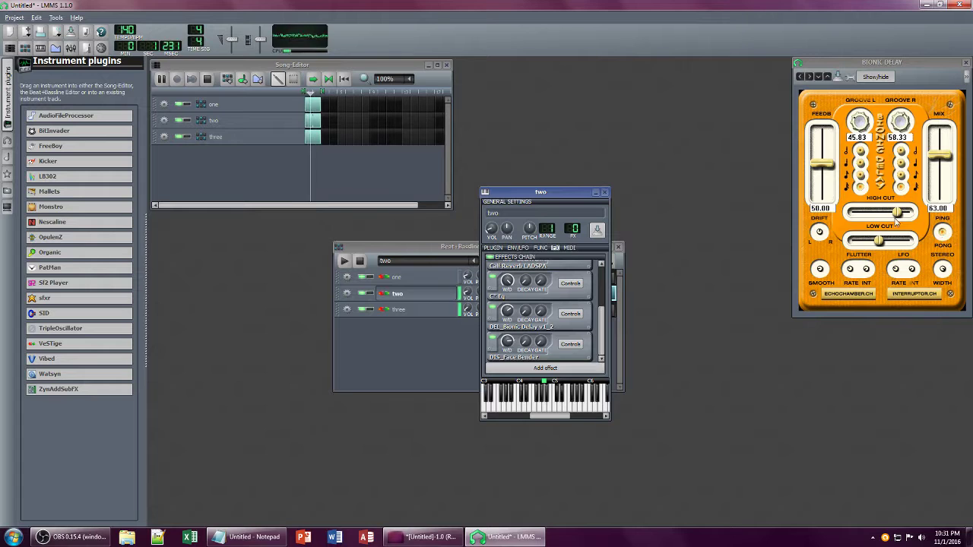
drag(875, 241, 836, 240)
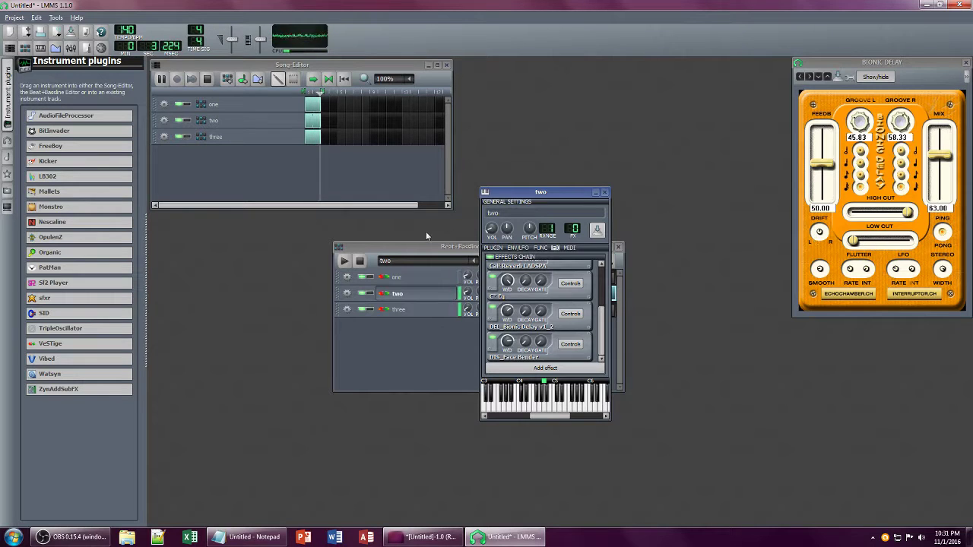
Step: Set track two's volume to about 42% and adjust track one's volume in the Beat+Bassline Editor
mouse_move(492, 231)
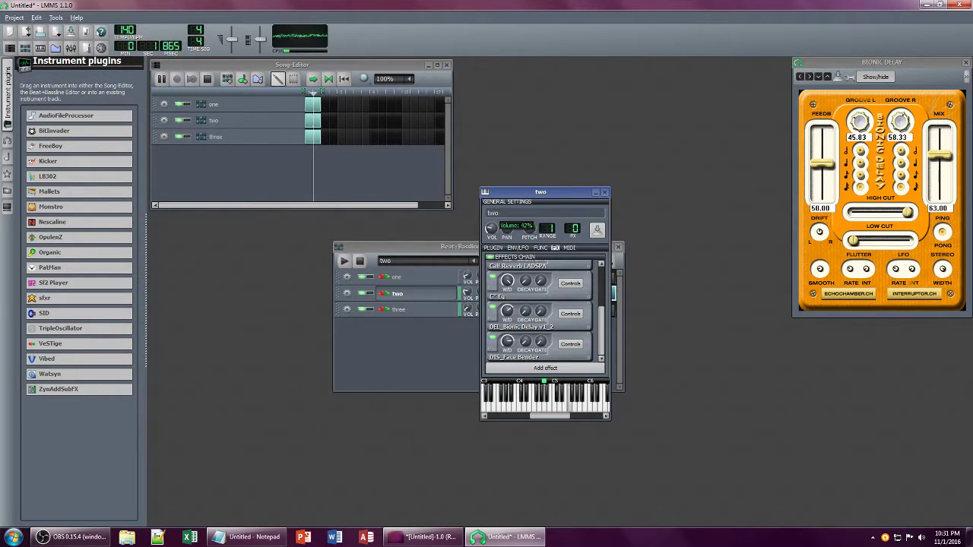
click(466, 249)
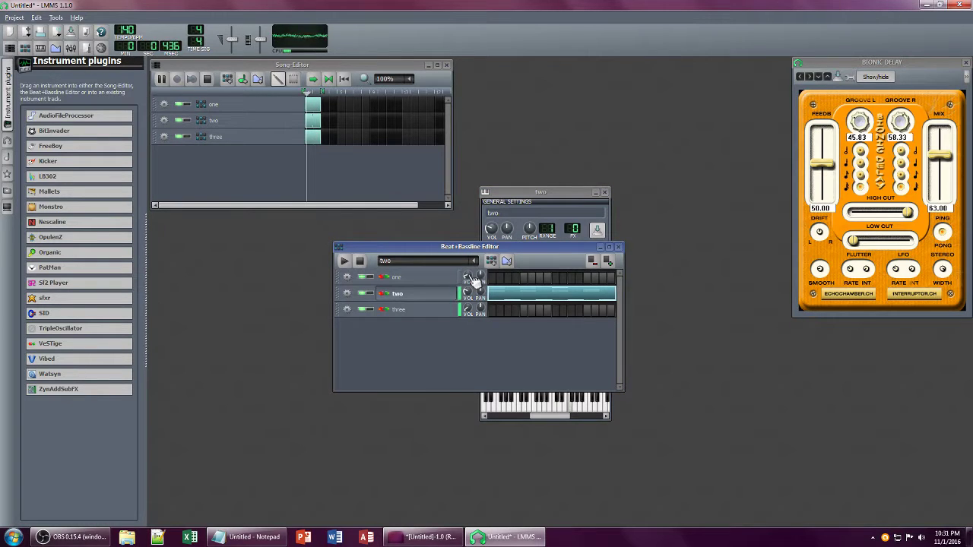
click(468, 278)
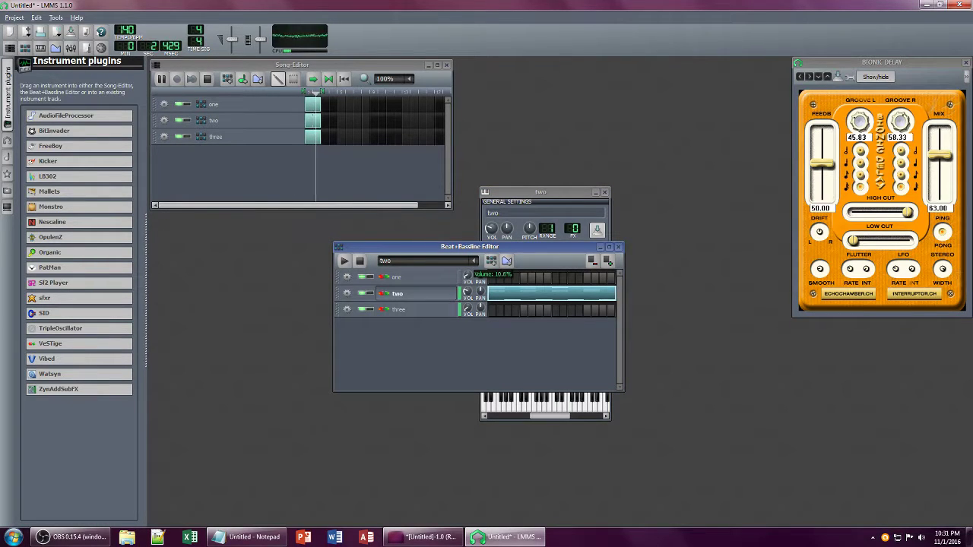
drag(471, 276, 470, 279)
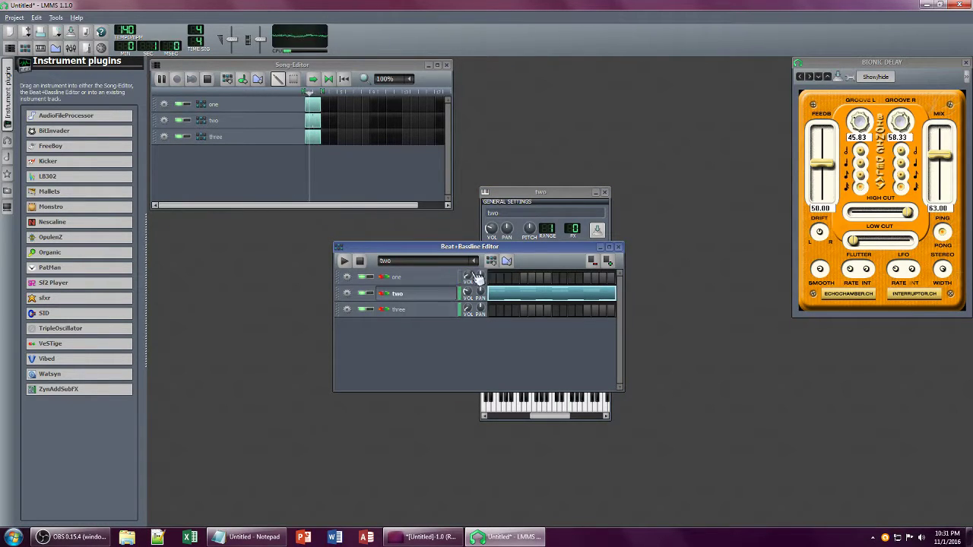
Step: Move the Beat+Bassline Editor and track two's window apart and adjust the wet level of its Calf Reverb
drag(502, 250, 387, 284)
drag(576, 187, 657, 196)
scroll(685, 321, down, 3)
click(591, 292)
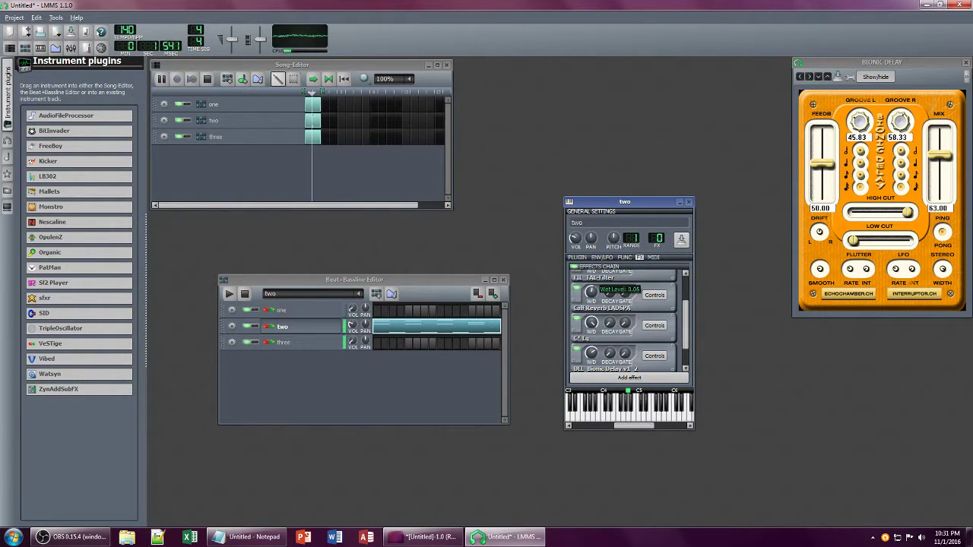
Step: Adjust the left and right groove note values of track two's Bionic Delay and lower its Synth1 amplifier gain
click(577, 257)
click(618, 332)
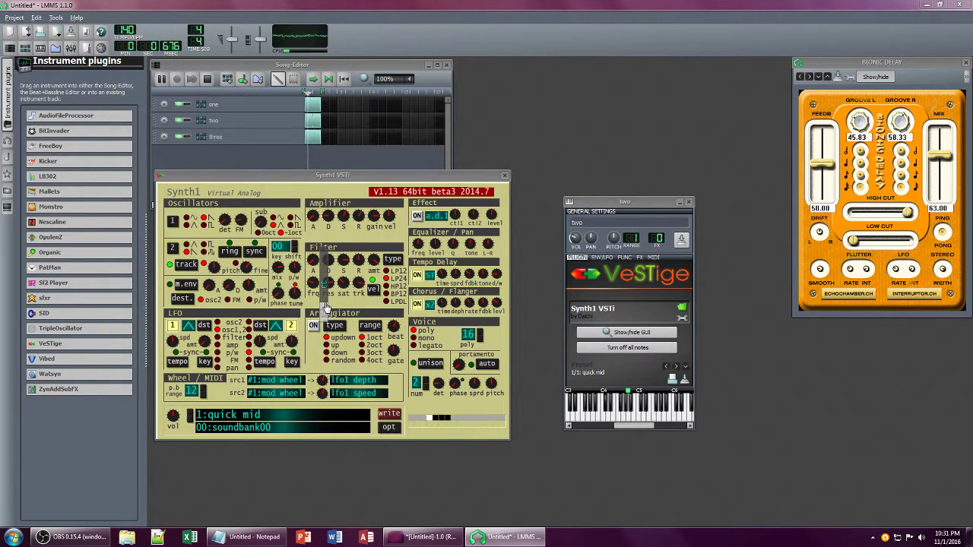
click(860, 177)
click(901, 177)
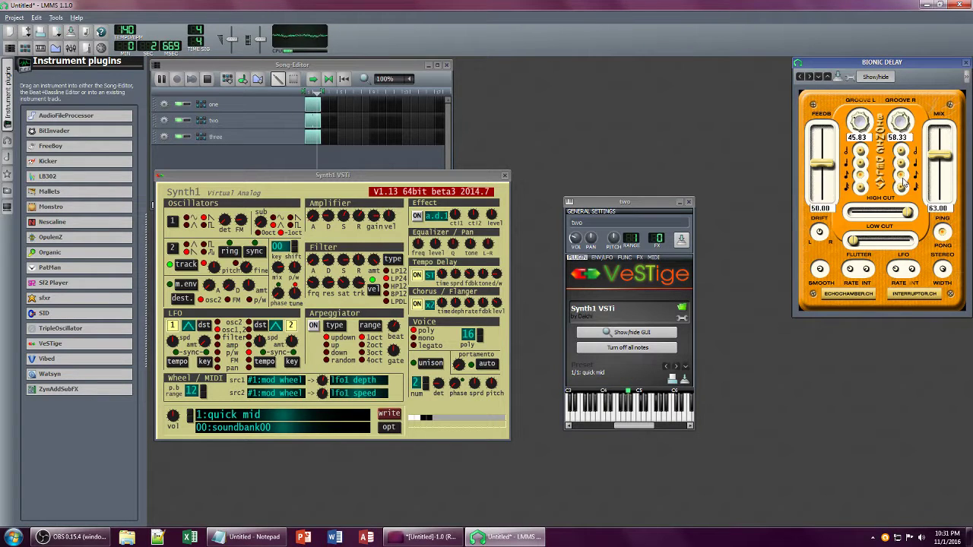
drag(374, 217, 381, 239)
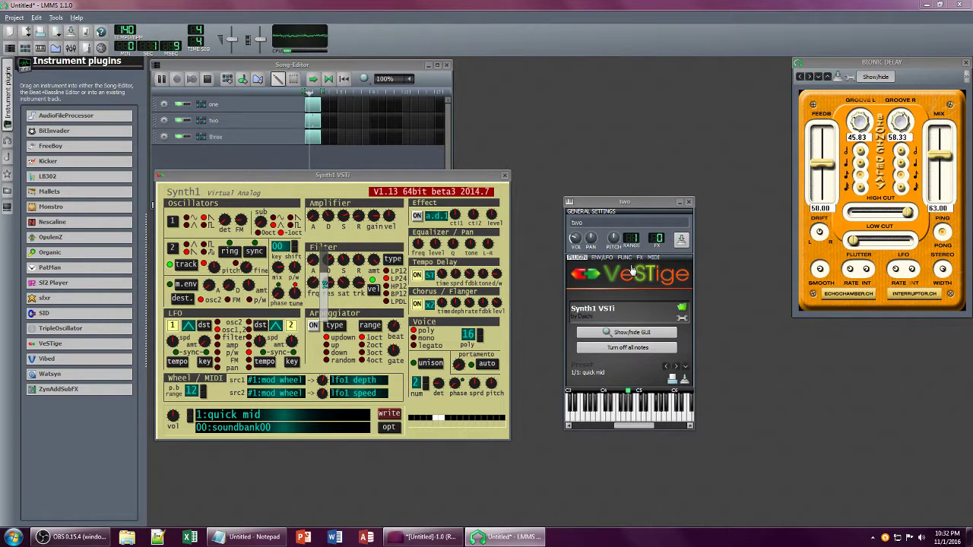
click(504, 175)
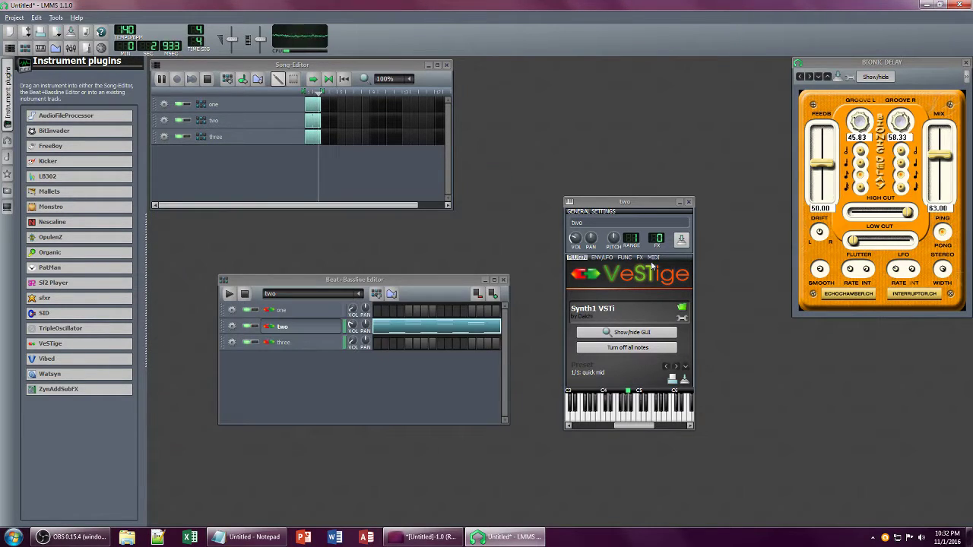
Step: Adjust the wet level of the TAL-Filter in track two's effects chain
click(639, 257)
scroll(657, 331, up, 2)
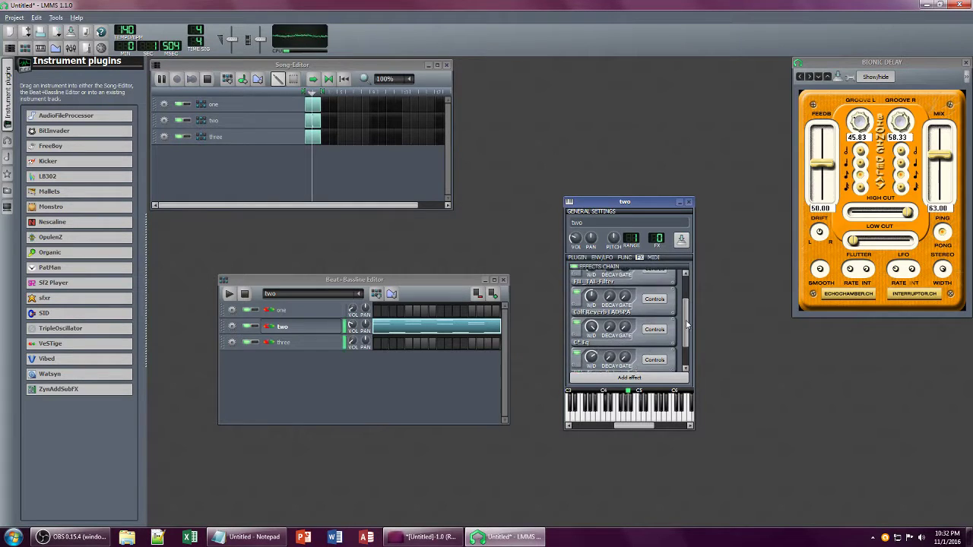
mouse_move(592, 286)
mouse_move(592, 286)
mouse_down()
mouse_move(592, 301)
mouse_move(593, 289)
mouse_up()
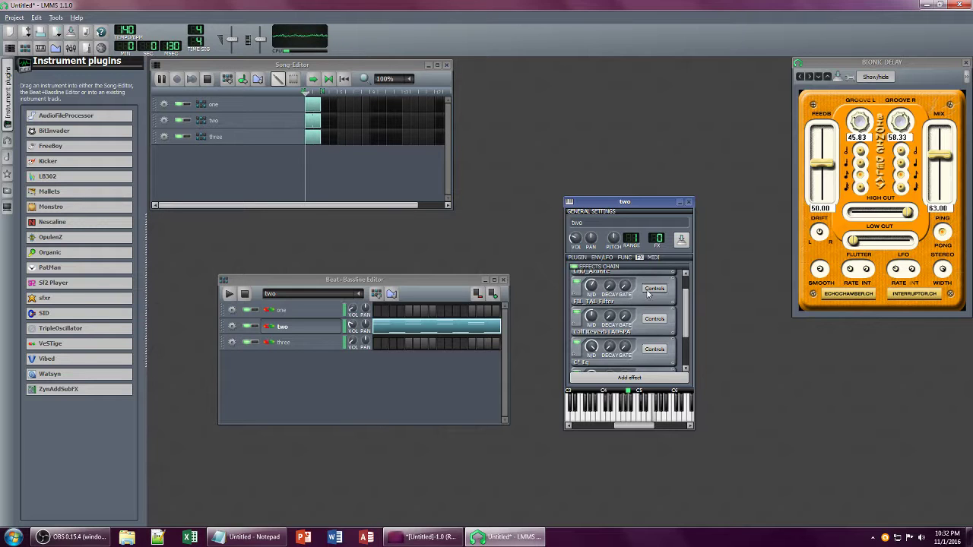
click(594, 287)
Step: Reopen track two's Synth1 interface and adjust the TAL-Filter's resonance and wet level
click(580, 258)
click(619, 332)
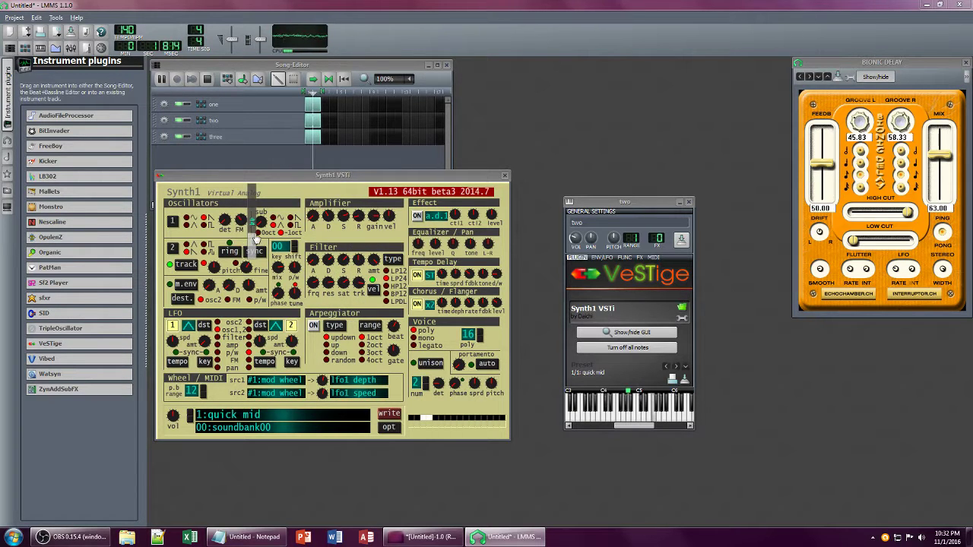
click(640, 258)
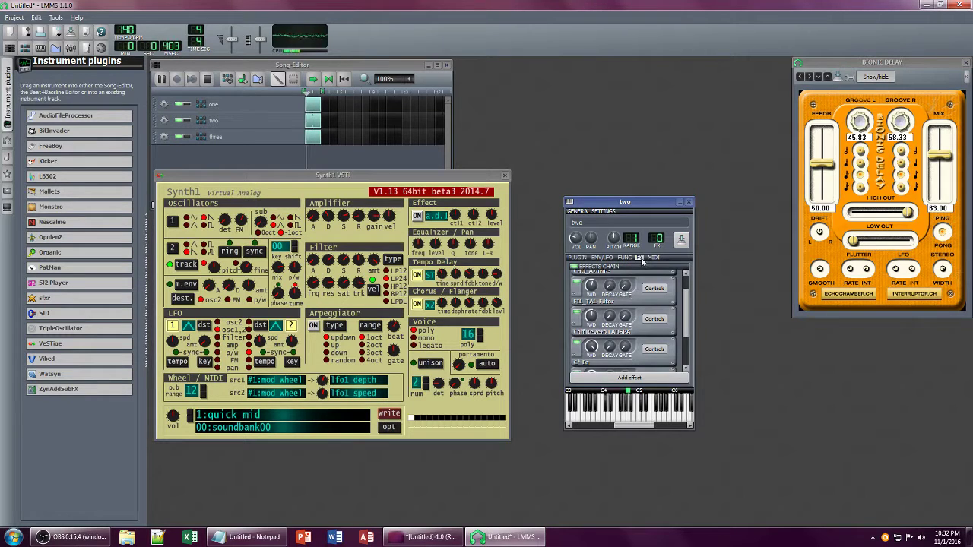
click(655, 314)
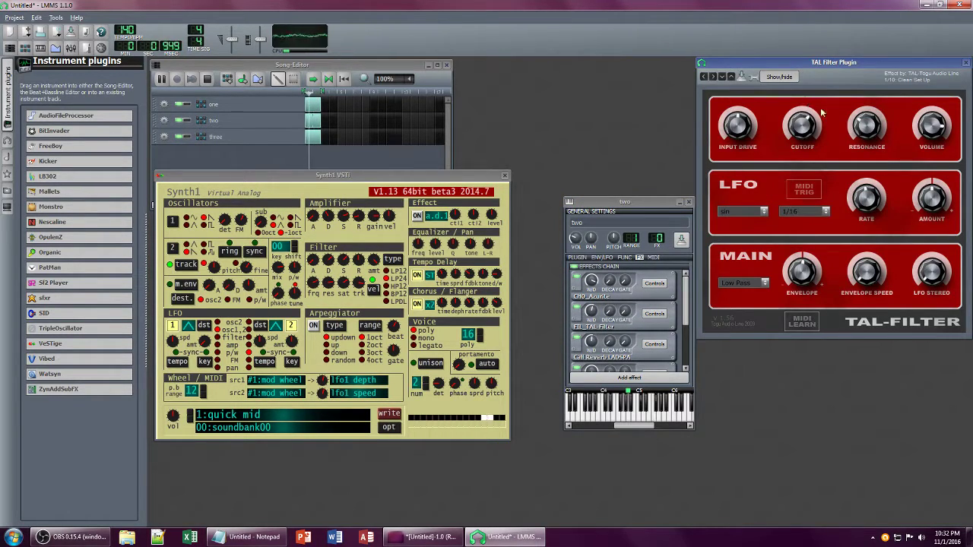
drag(867, 131, 863, 89)
click(591, 311)
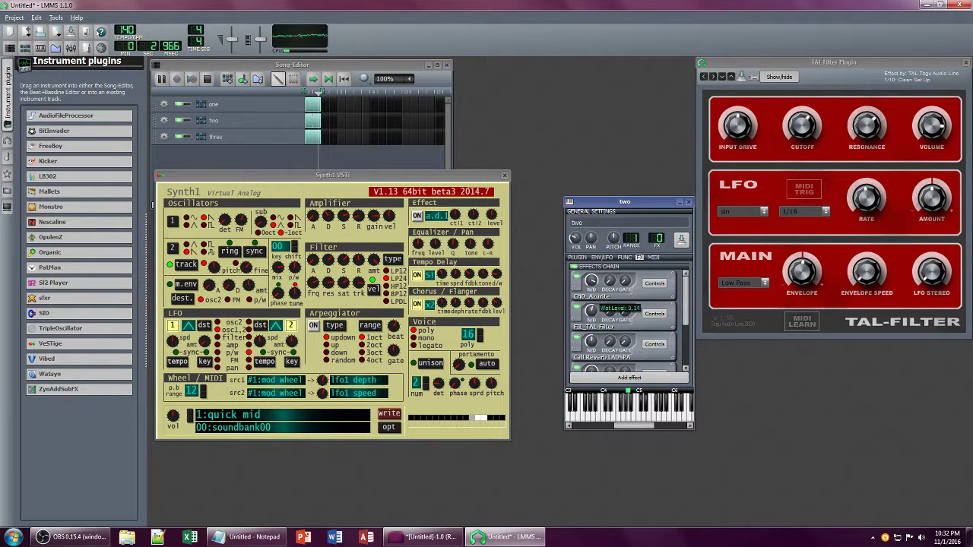
drag(592, 312, 591, 308)
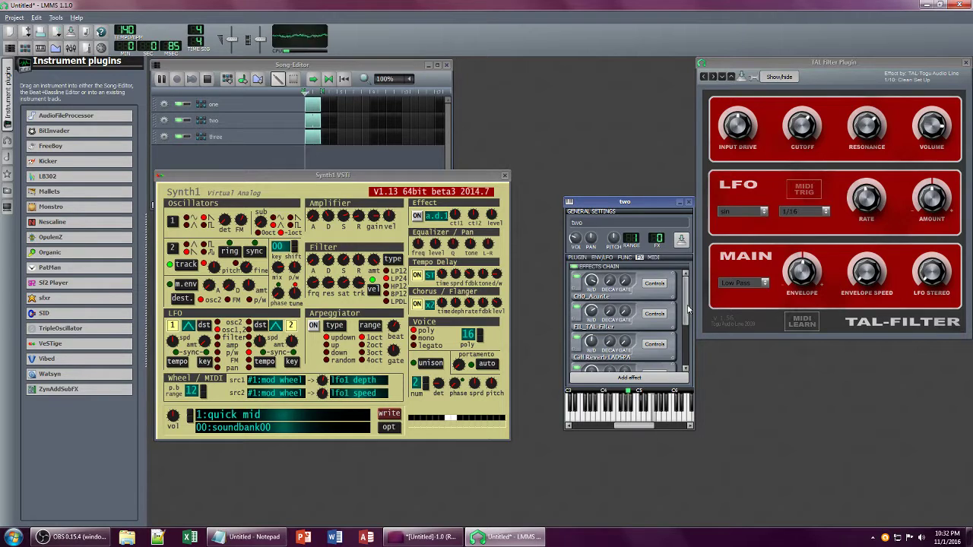
Step: Lower the wet level of track two's Face Bender distortion and open the C* Eq controls
drag(687, 313, 689, 356)
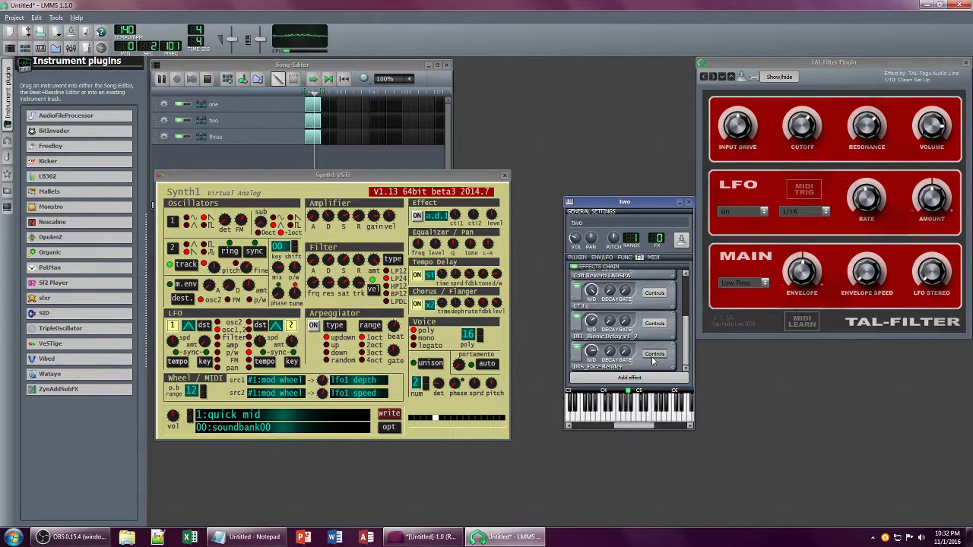
drag(594, 354, 591, 370)
click(654, 292)
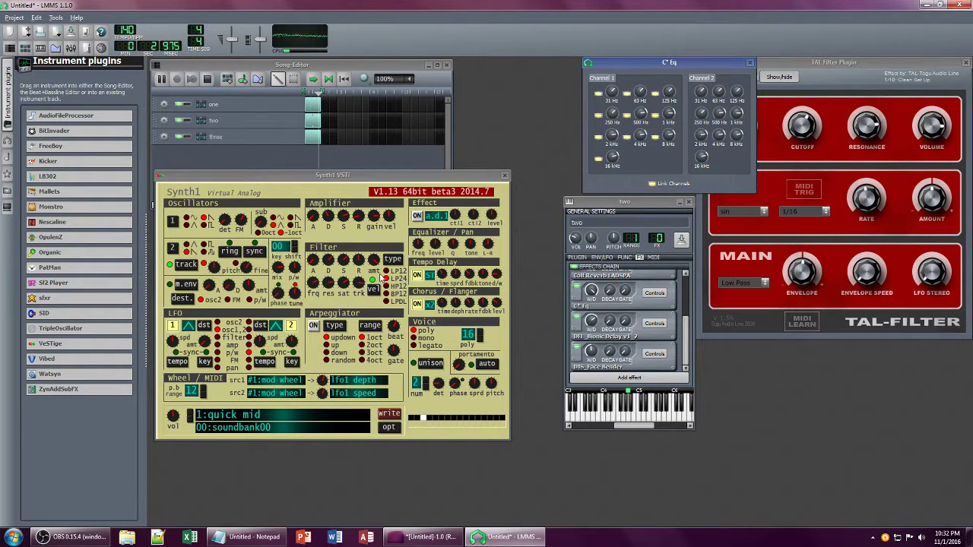
Step: Adjust the filter release in track two's Synth1 and set the Calf Reverb's wet level to about 0.31
drag(355, 261, 356, 249)
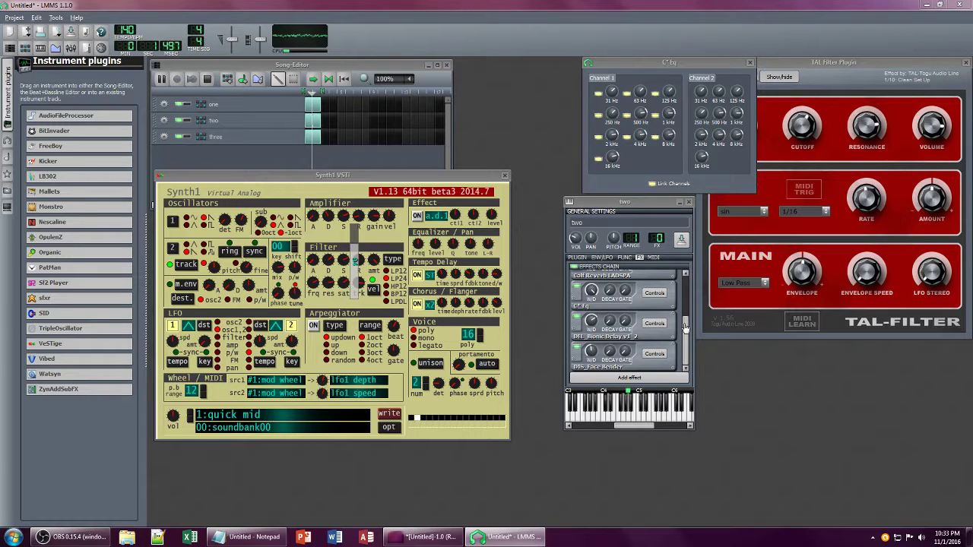
drag(685, 327, 685, 308)
drag(590, 300, 590, 296)
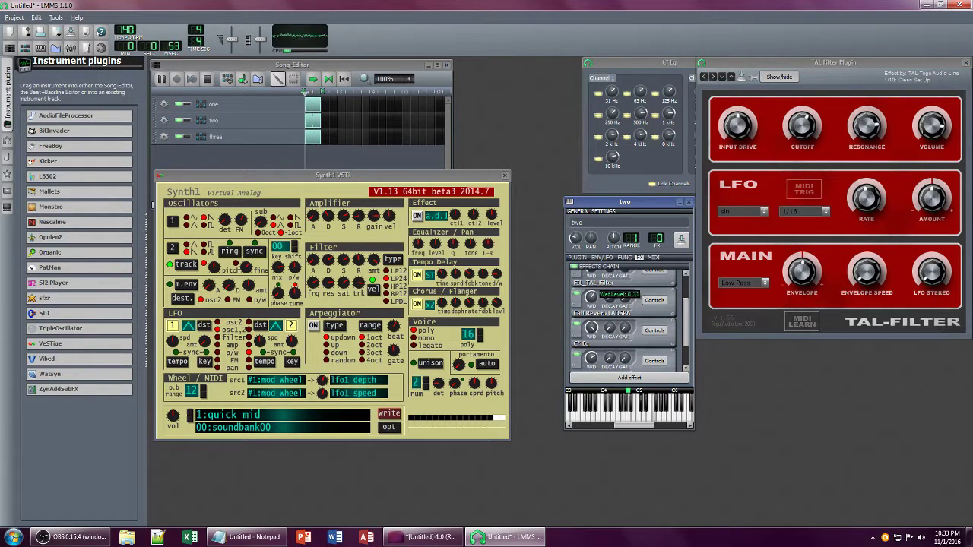
Step: Check the Azurite chorus controls and close all effect control windows and the instrument window of track two
scroll(650, 297, up, 2)
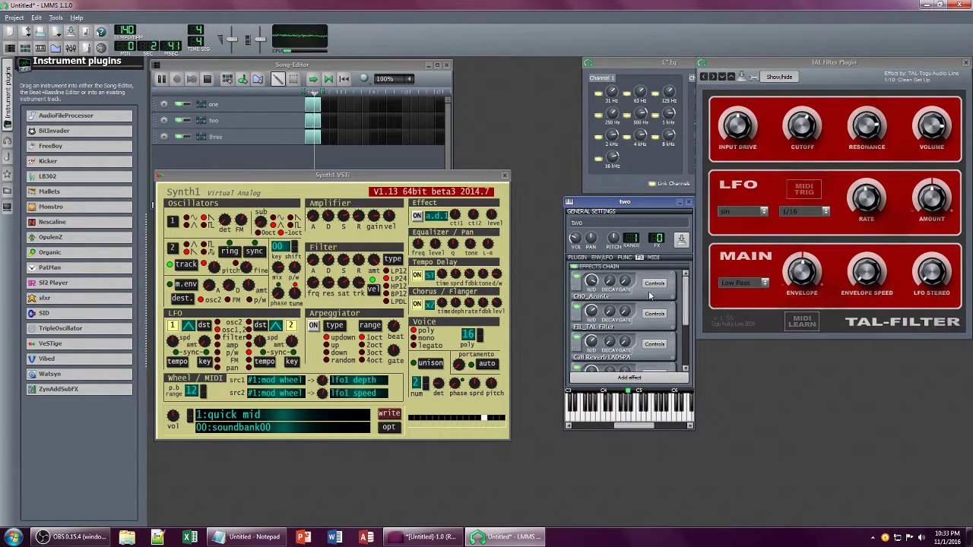
click(653, 284)
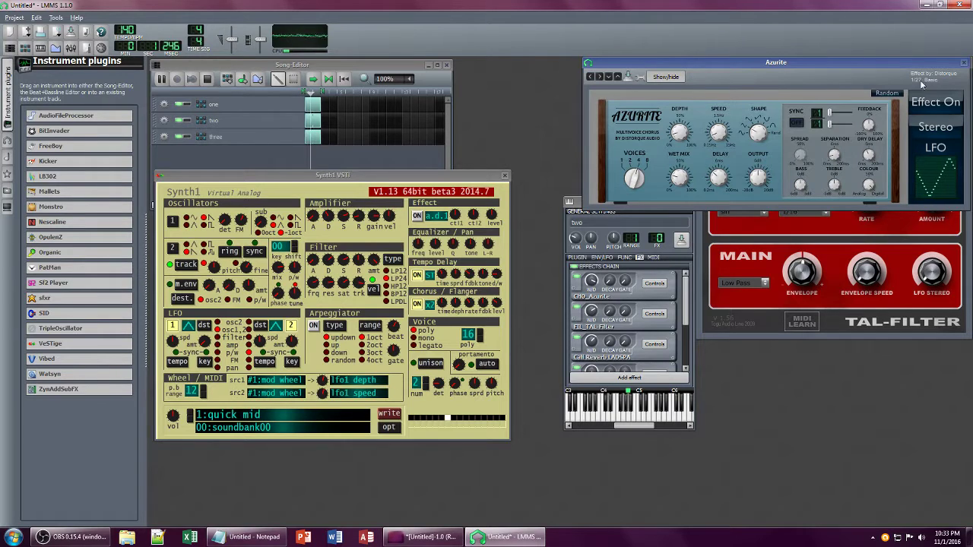
click(964, 63)
drag(911, 63, 798, 84)
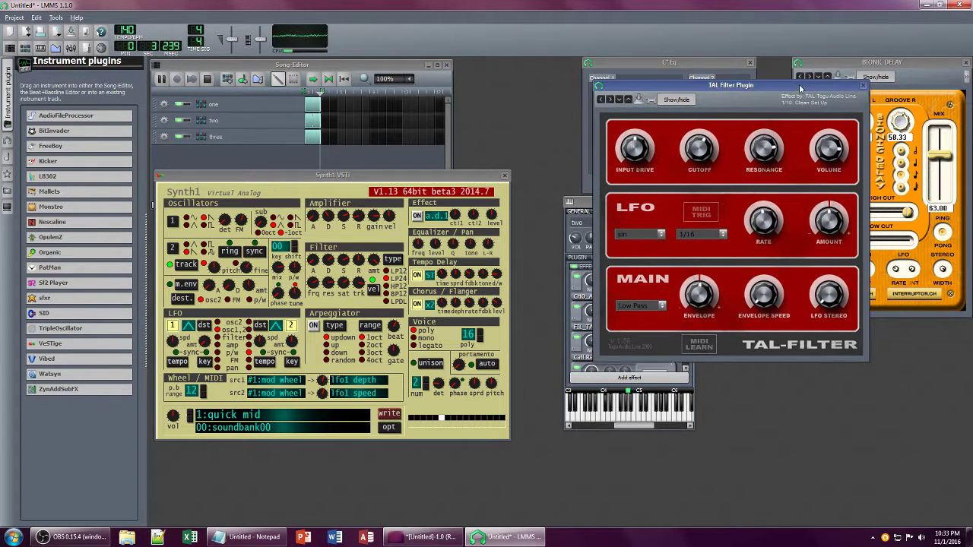
click(863, 85)
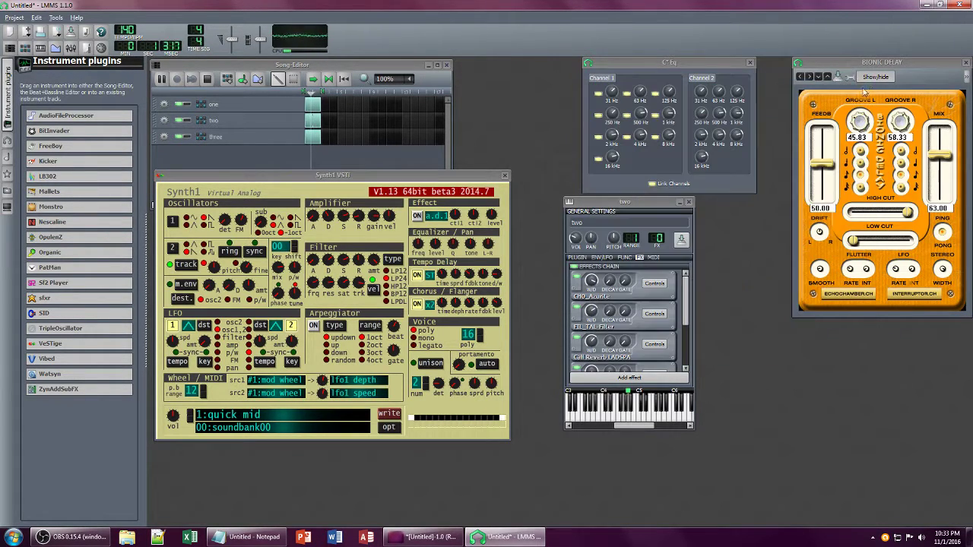
click(965, 62)
click(749, 62)
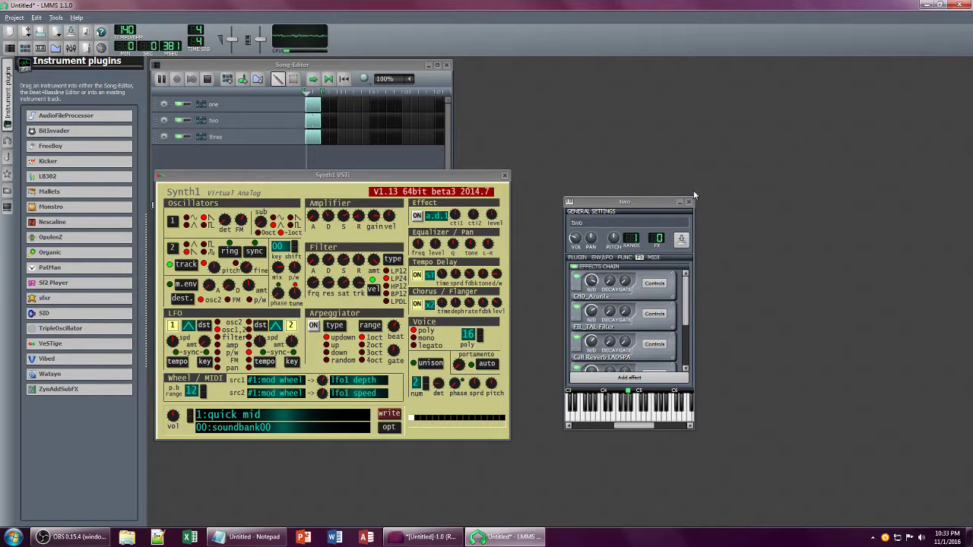
click(689, 202)
Step: Switch the Beat+Bassline Editor to pattern three and open track three's notes in the piano roll
drag(467, 283, 824, 200)
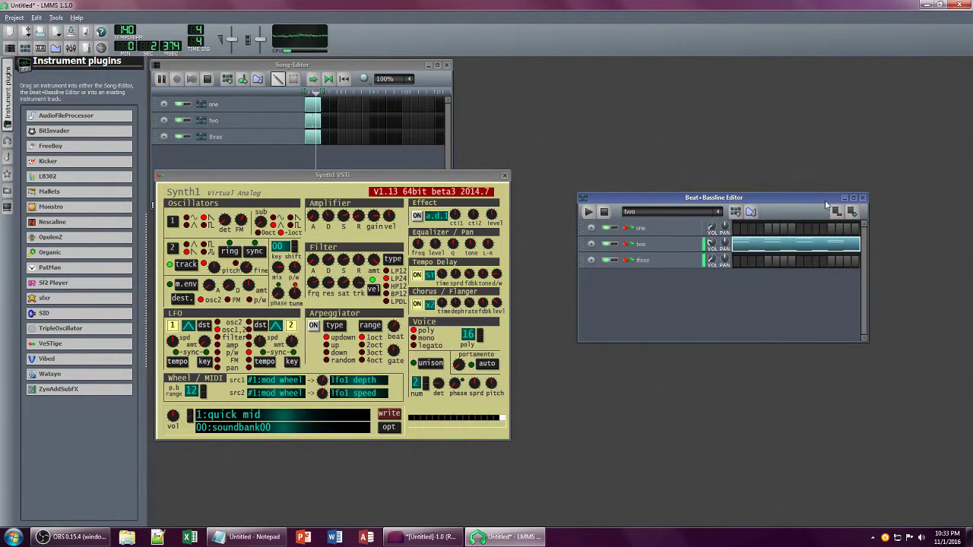
click(669, 212)
click(658, 251)
double_click(756, 263)
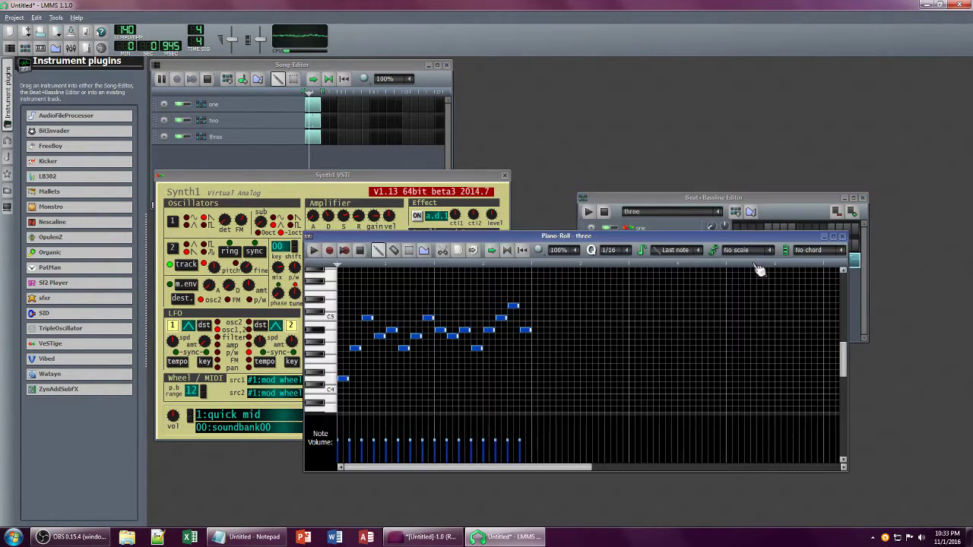
Step: Replace track three's old melody with a row of four very short consecutive C#3 notes at the start of the pattern
scroll(388, 356, down, 2)
scroll(386, 354, down, 6)
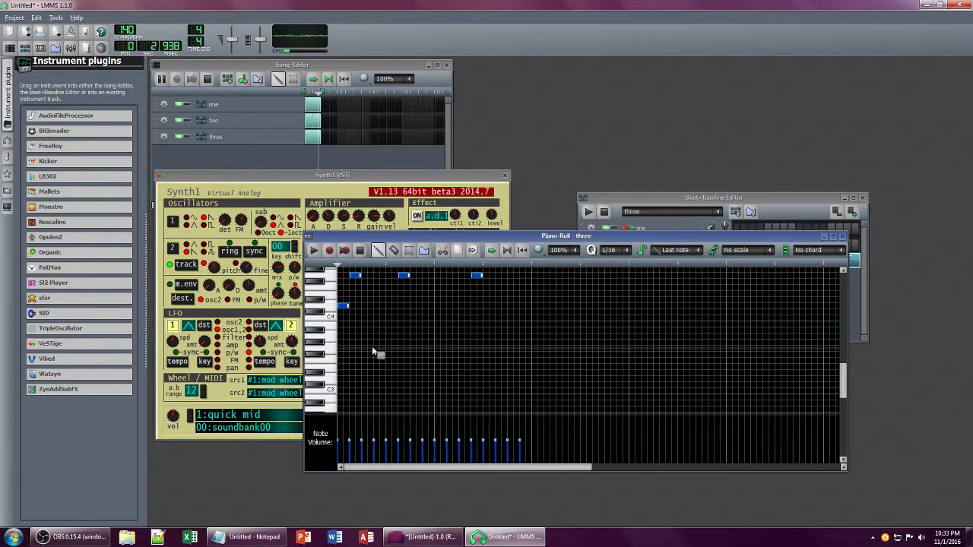
click(341, 386)
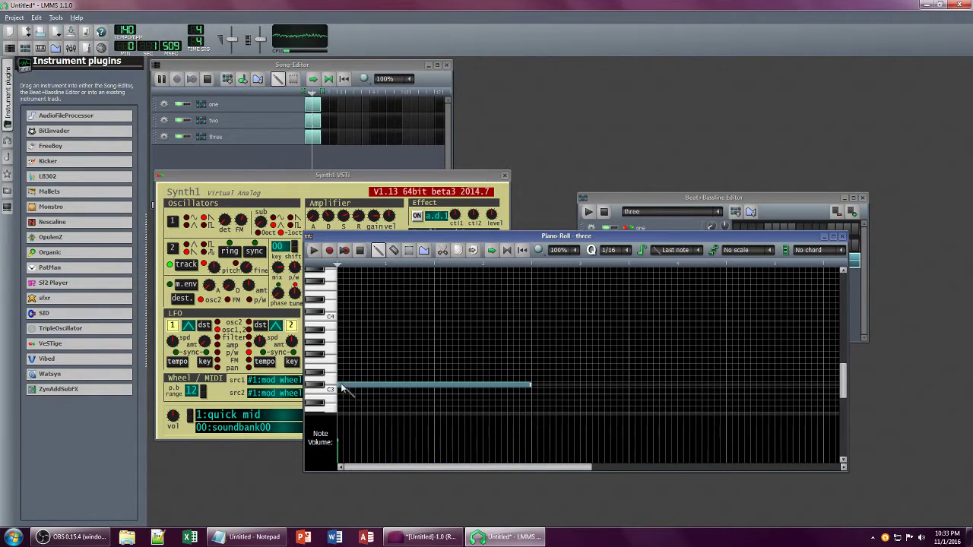
drag(524, 386, 341, 387)
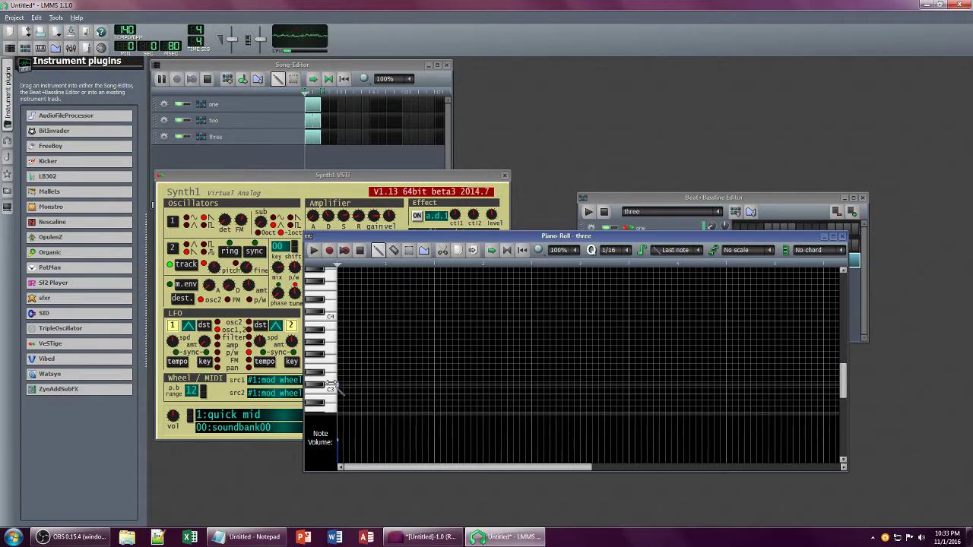
click(348, 386)
click(353, 385)
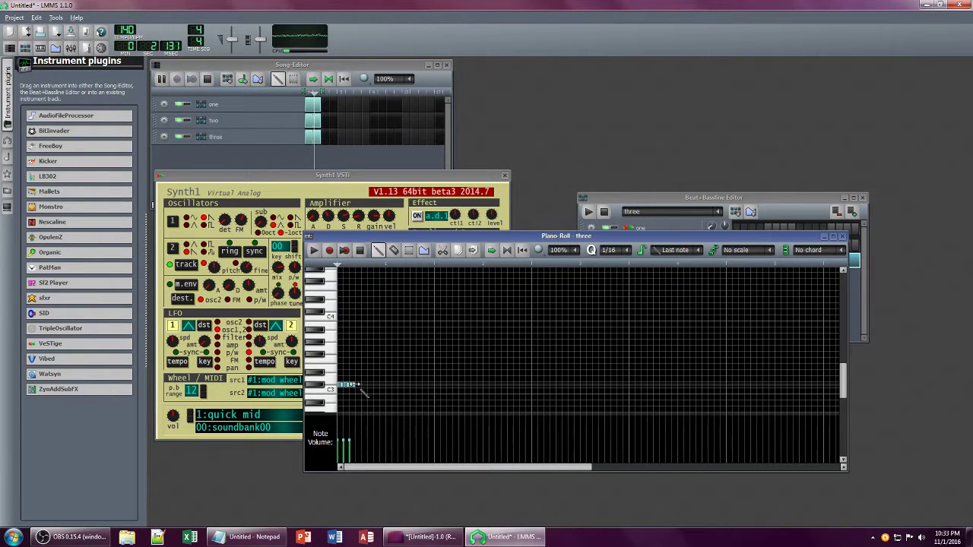
Step: Duplicate the four short C#3 notes three times end to end, forming one continuous run of sixteen repeated notes
key(ctrl+a)
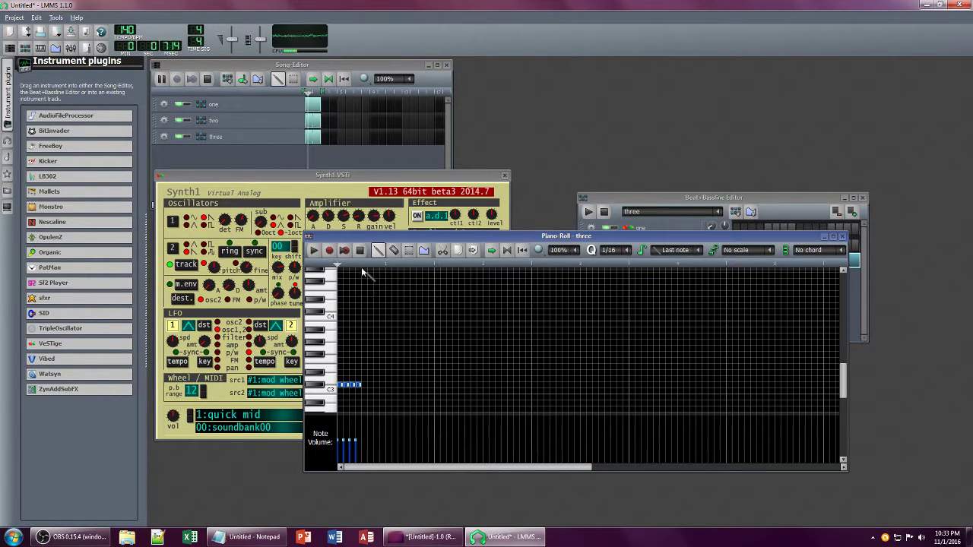
key(ctrl+v)
click(386, 265)
key(ctrl+v)
click(410, 266)
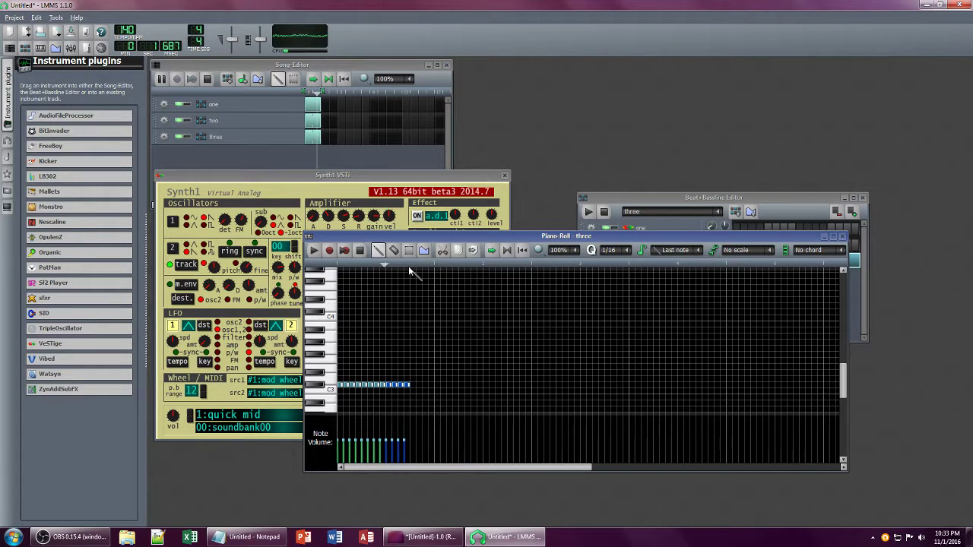
key(ctrl+v)
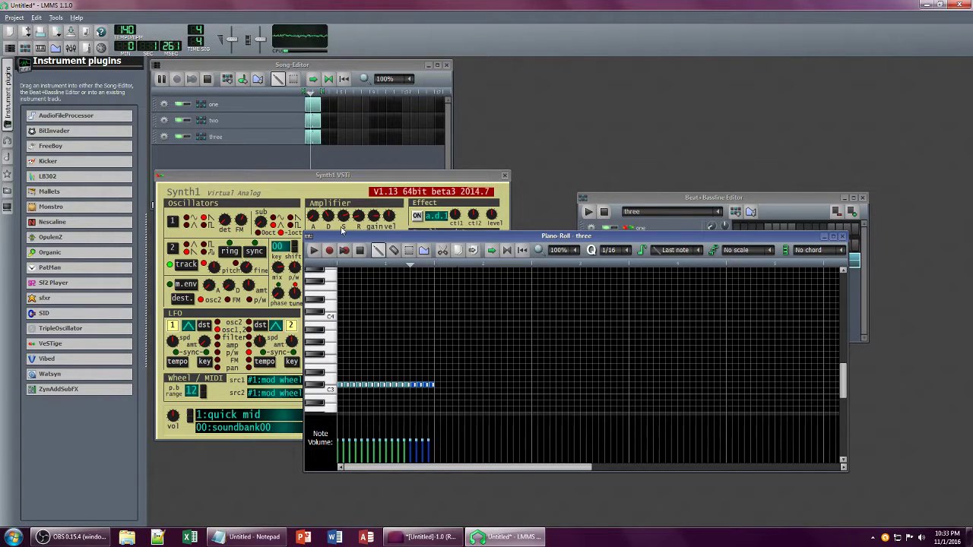
Step: Remove and re-place pattern three's block at the start of the Song-Editor, and play the piano roll pattern on its own
click(315, 141)
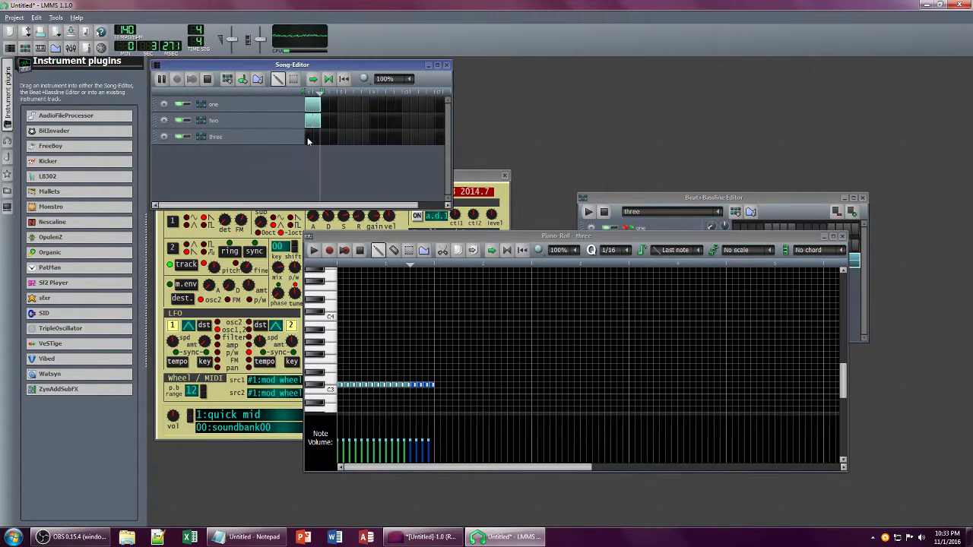
drag(321, 137, 322, 137)
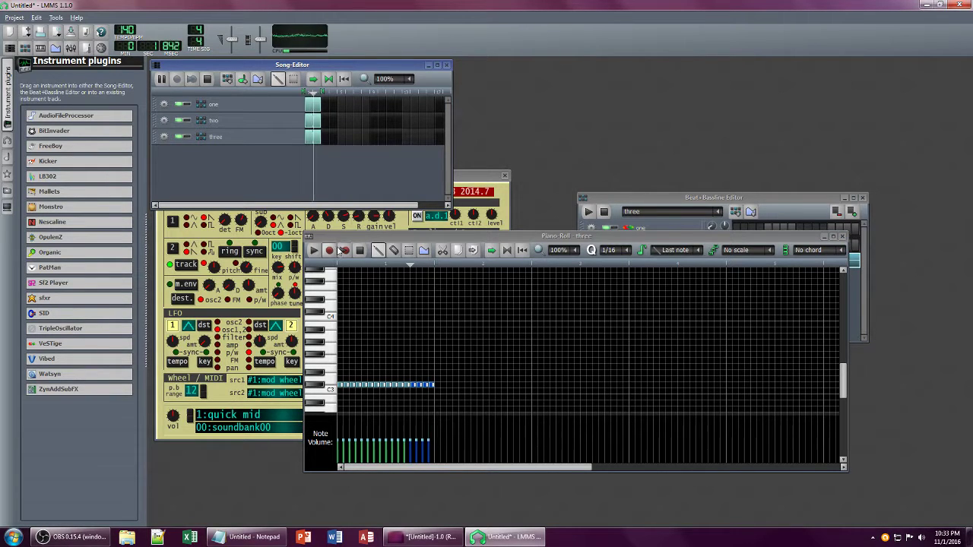
click(313, 252)
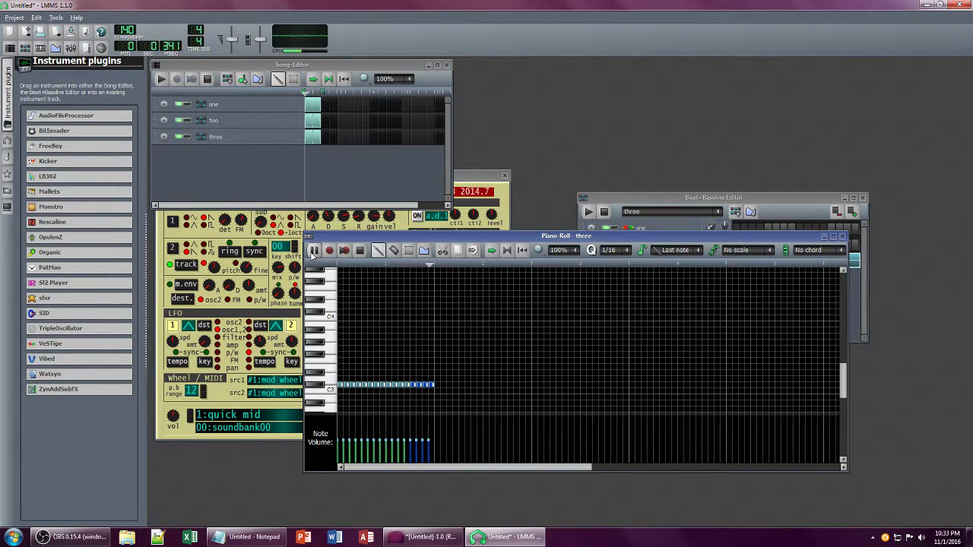
Step: Move the Beat+Bassline Editor clear of the piano roll and adjust track three's volume
drag(653, 204, 528, 203)
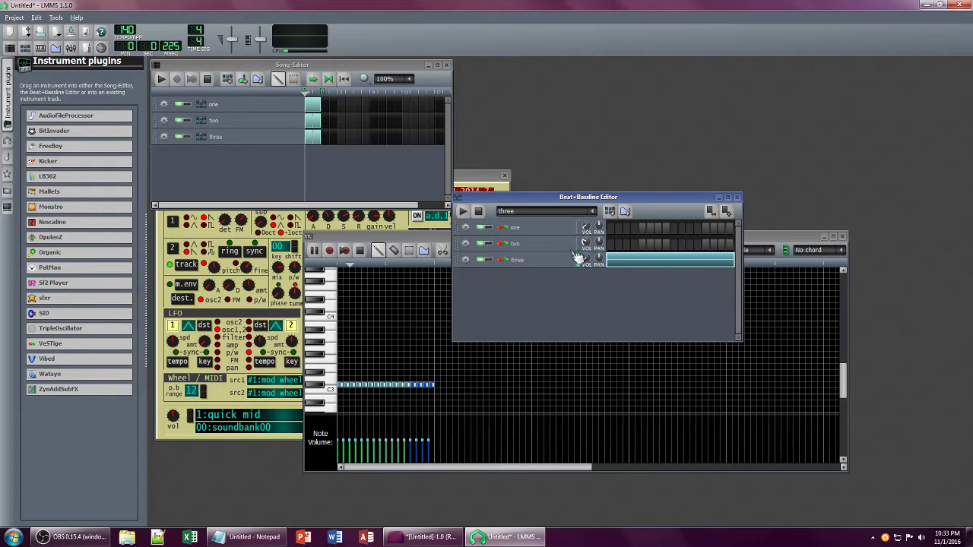
click(585, 259)
drag(586, 259, 586, 259)
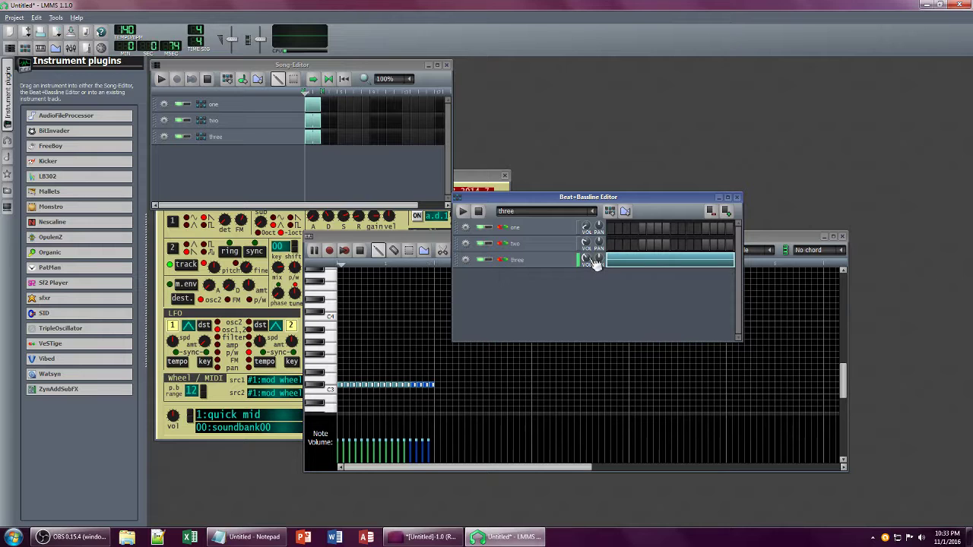
Step: Reopen track three's instrument window with its Synth1 interface and play the whole song
click(551, 261)
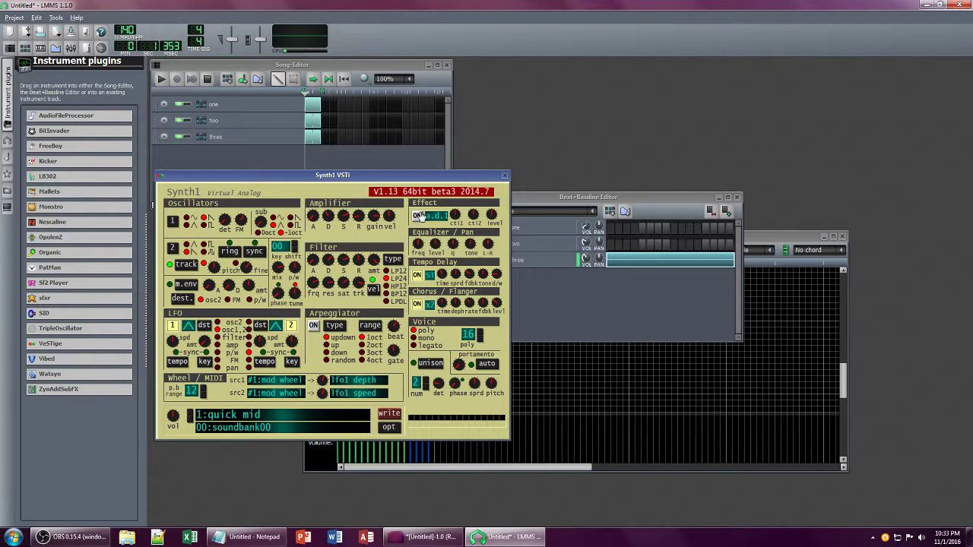
click(505, 175)
click(523, 262)
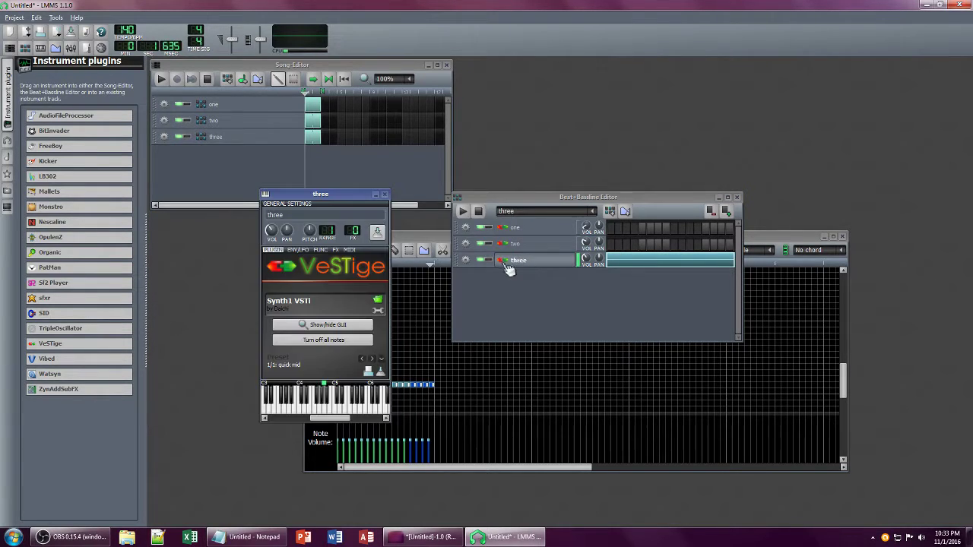
click(342, 325)
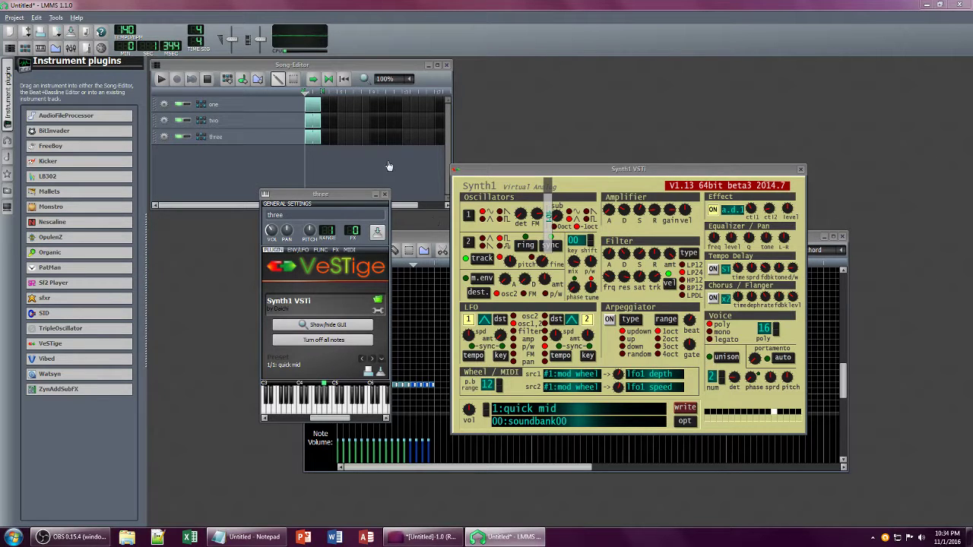
click(390, 70)
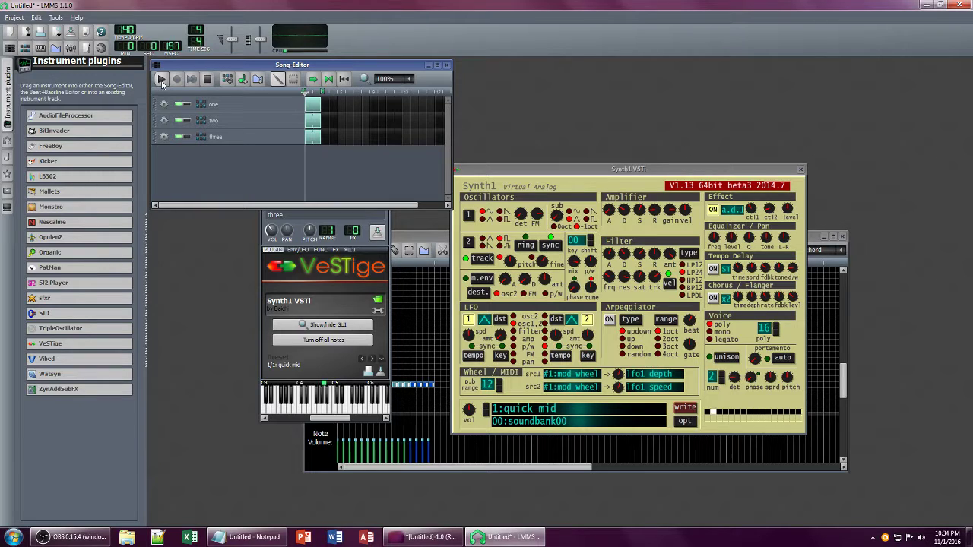
click(161, 79)
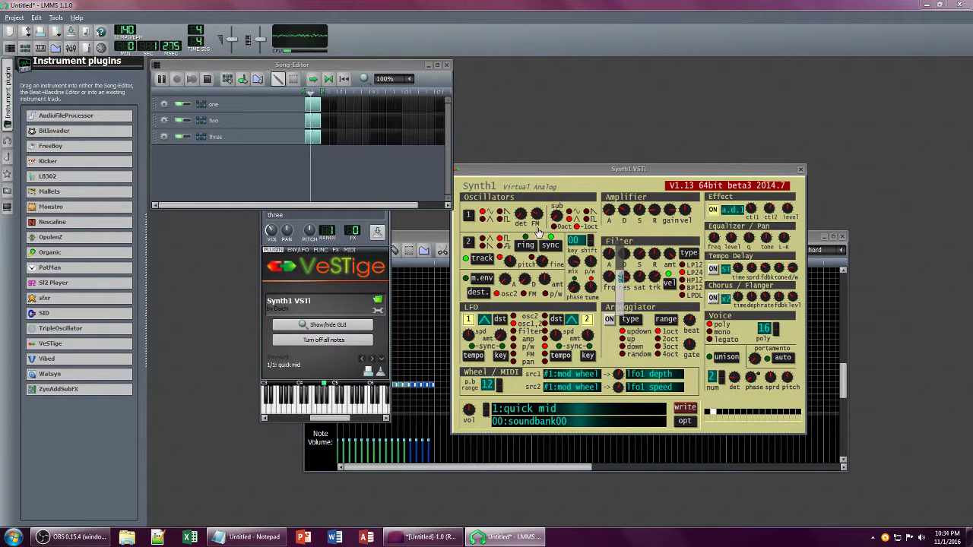
Step: Show track three's effects chain and open the Azurite chorus controls
click(387, 216)
click(335, 250)
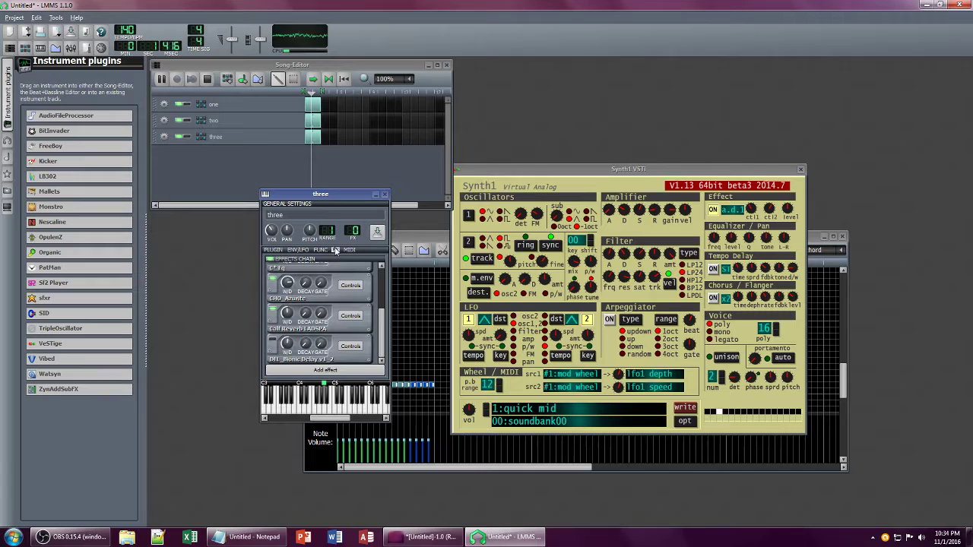
click(350, 285)
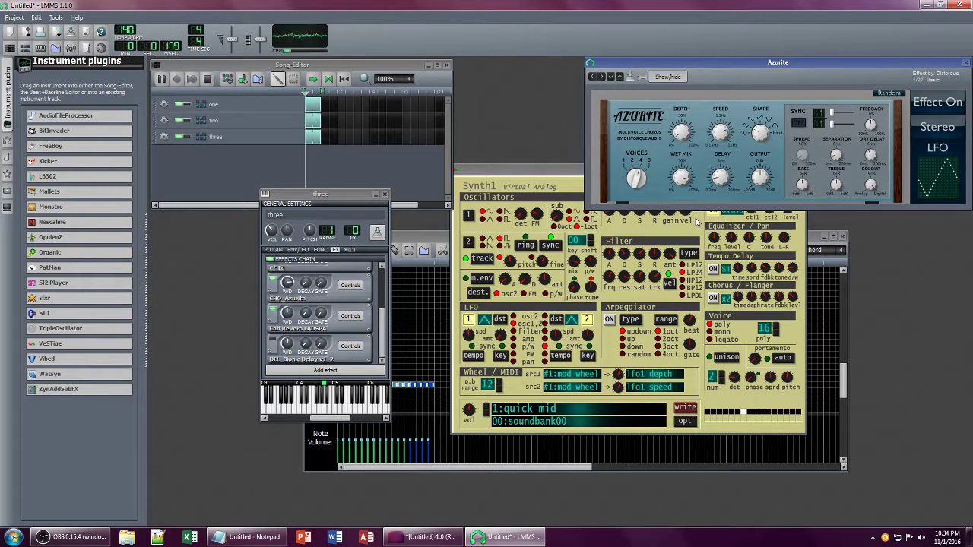
Step: Check the sub oscillator, effect and sync settings in track three's Synth1, and close the Azurite controls
drag(541, 217, 548, 216)
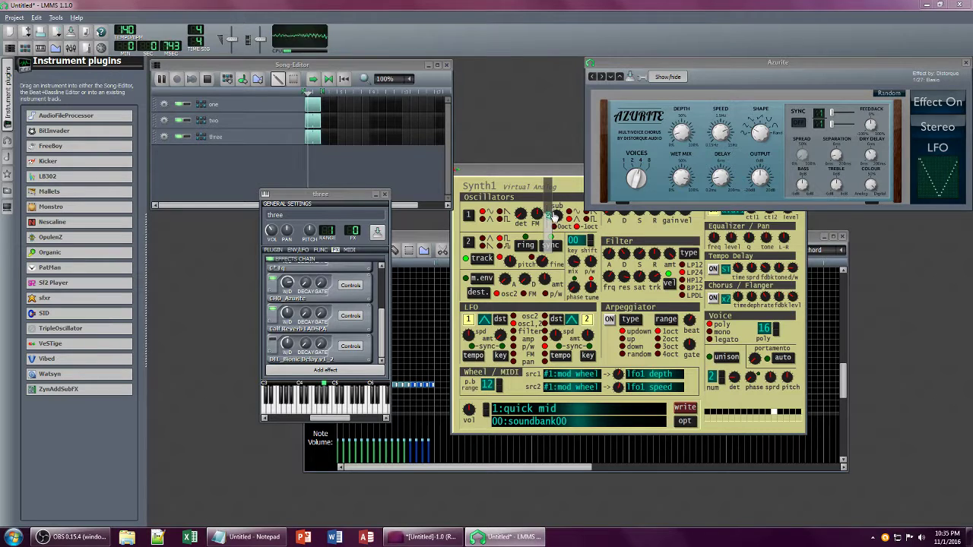
click(566, 176)
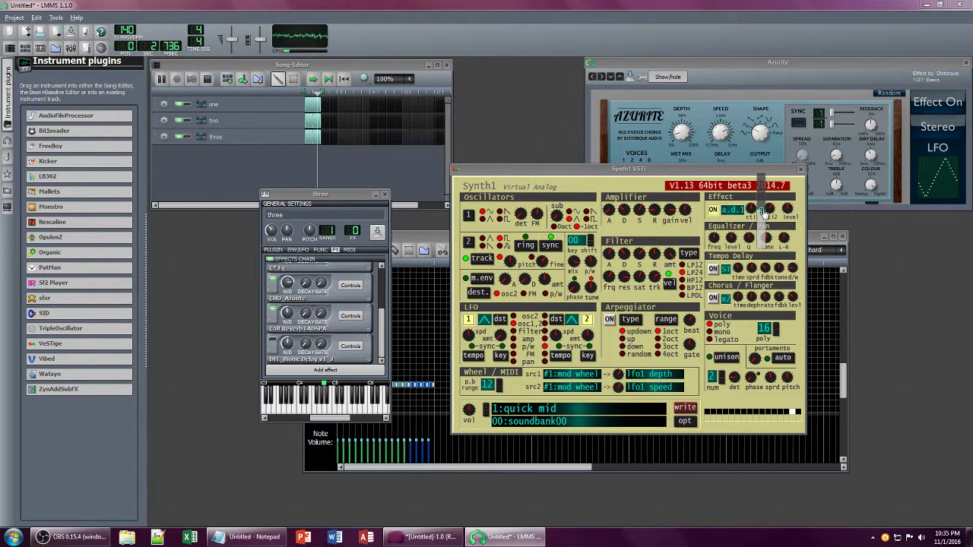
click(768, 209)
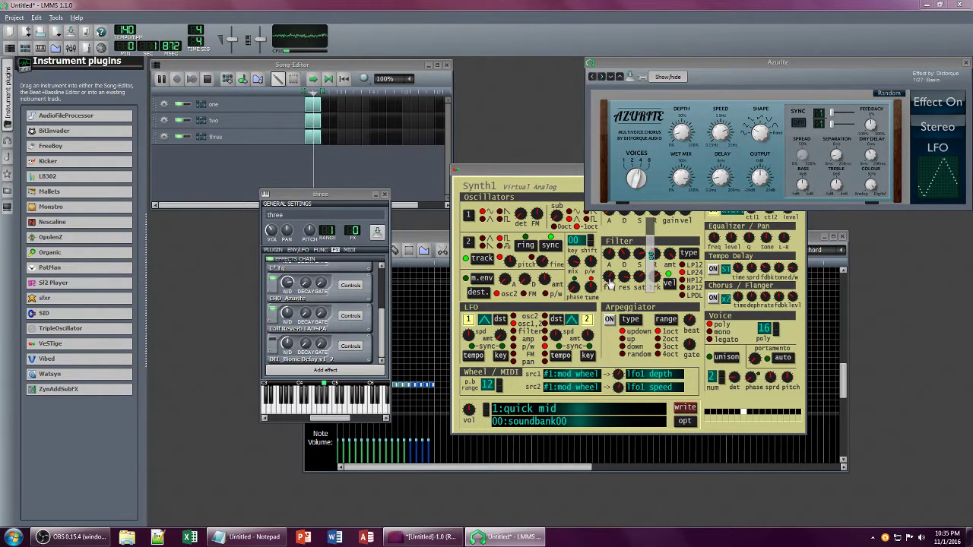
click(553, 241)
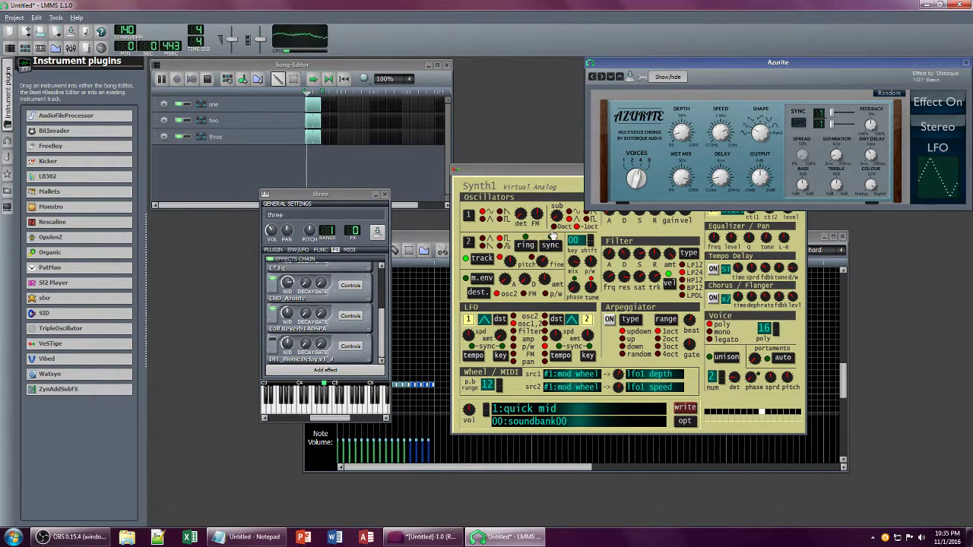
click(965, 65)
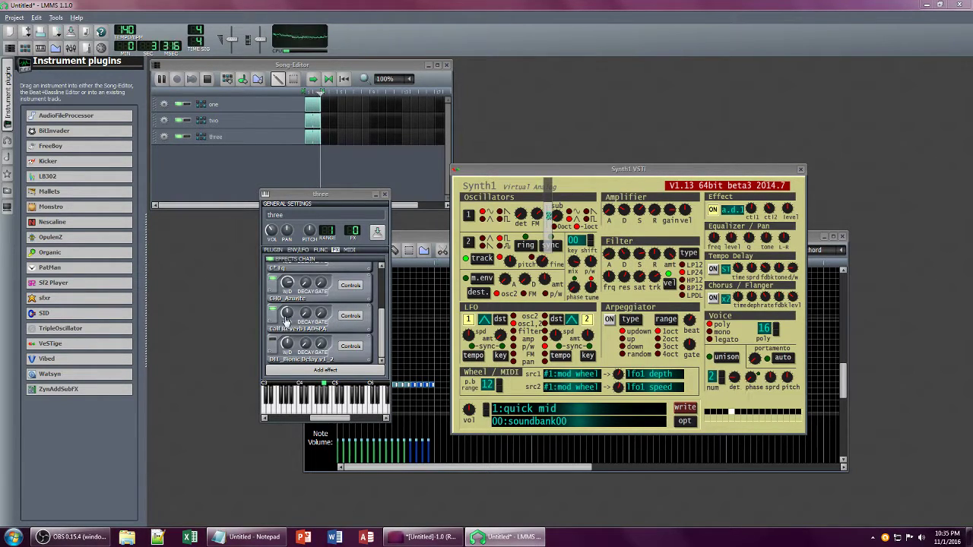
Step: Check the Calf Reverb's wet level and the C* Eq controls of track three, and close the equalizer and instrument windows
drag(287, 315, 286, 308)
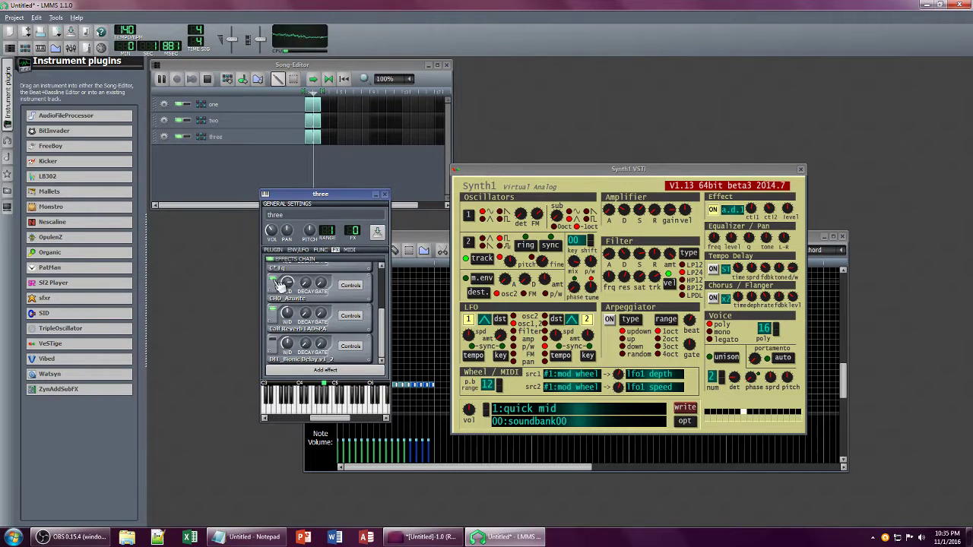
scroll(384, 303, up, 1)
scroll(384, 304, up, 1)
click(350, 291)
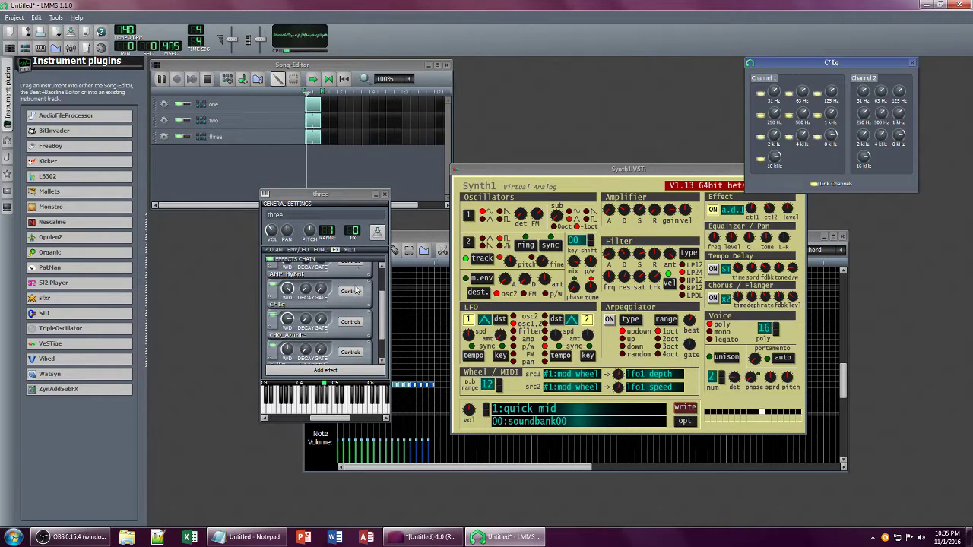
click(386, 195)
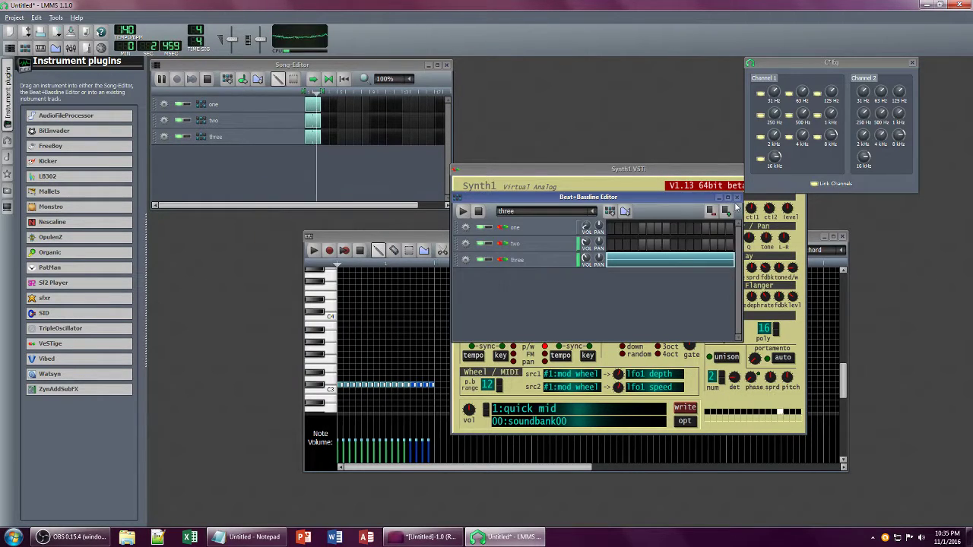
click(912, 63)
Step: Reopen track three's effects chain, set the Face Bender's wet level to about 0.46 and adjust the HyBrit amp's wet level
drag(684, 197, 484, 242)
click(352, 307)
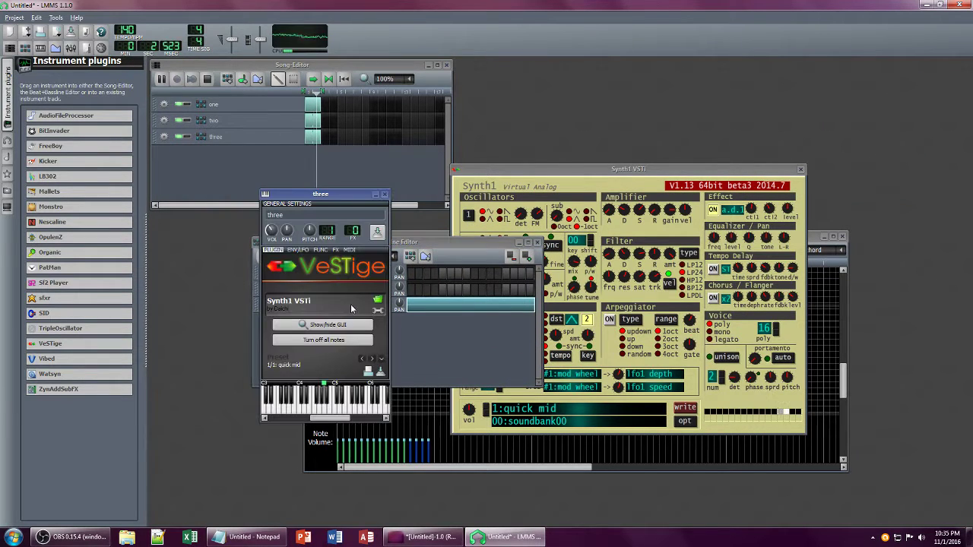
click(336, 250)
drag(288, 275, 288, 266)
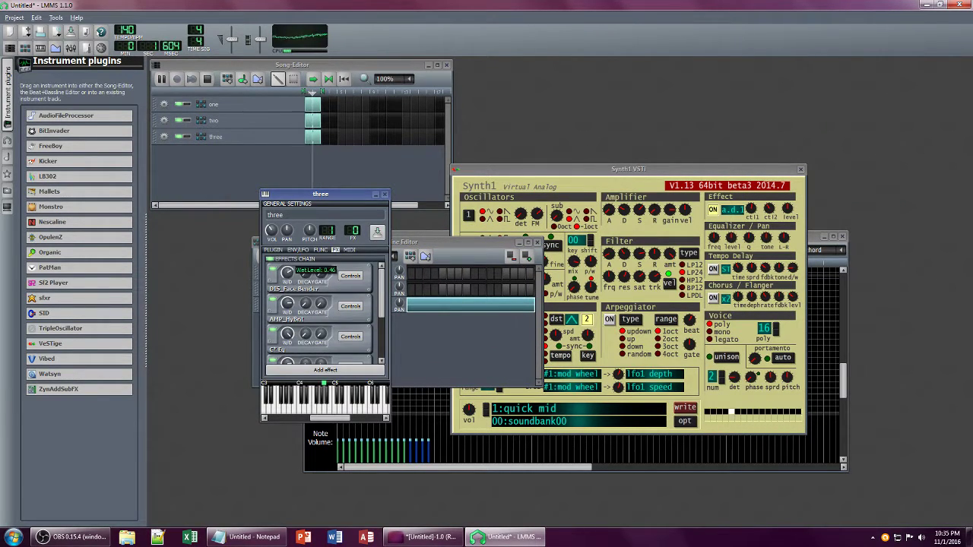
drag(290, 305, 289, 328)
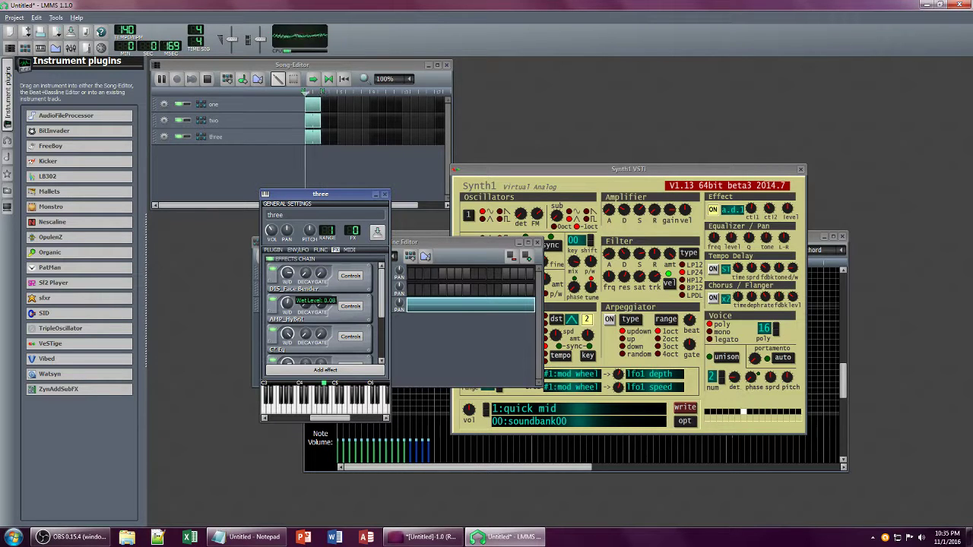
Step: Check the HyBrit amp controls and adjust the amplifier release in track three's Synth1
click(350, 306)
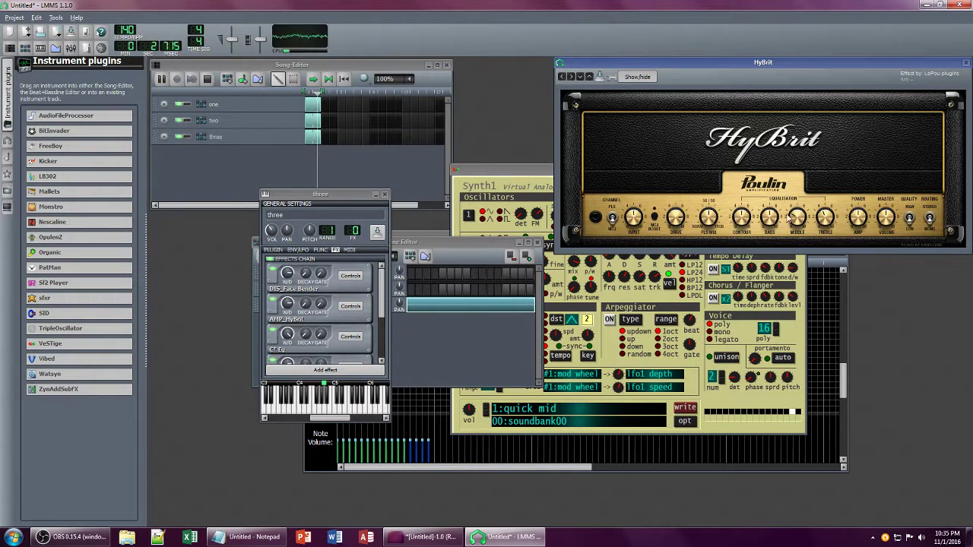
click(505, 187)
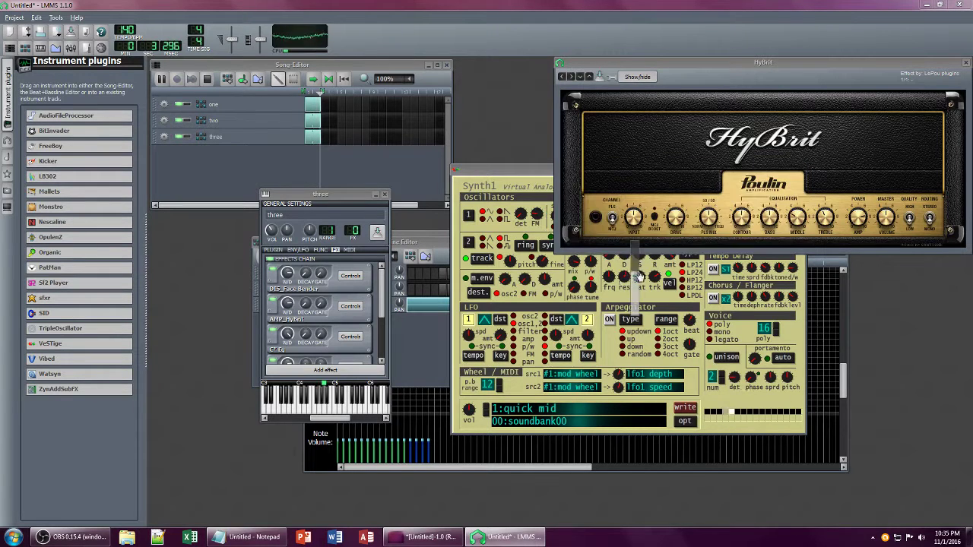
click(538, 182)
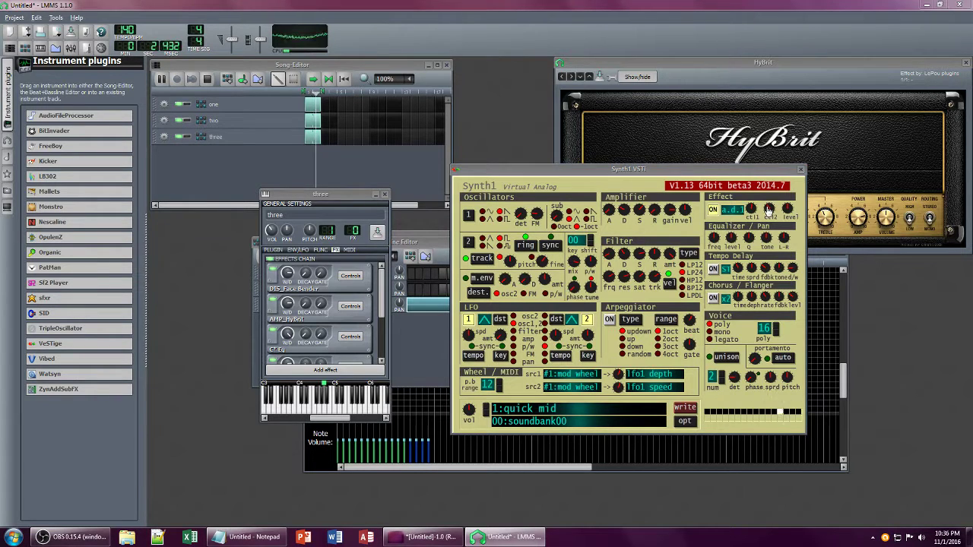
mouse_move(783, 207)
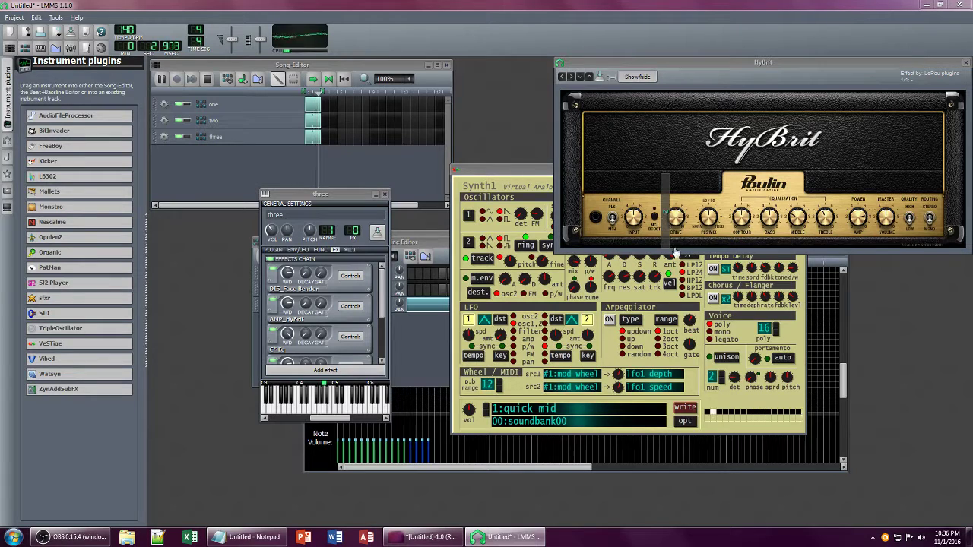
click(534, 177)
drag(654, 211, 655, 240)
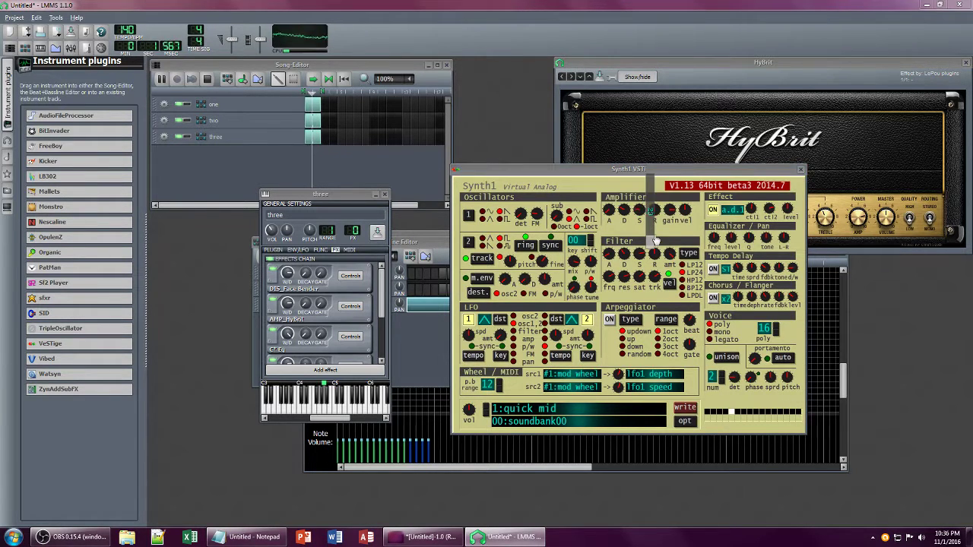
Step: Turn off the Calf Reverb in track three's effects chain
click(511, 176)
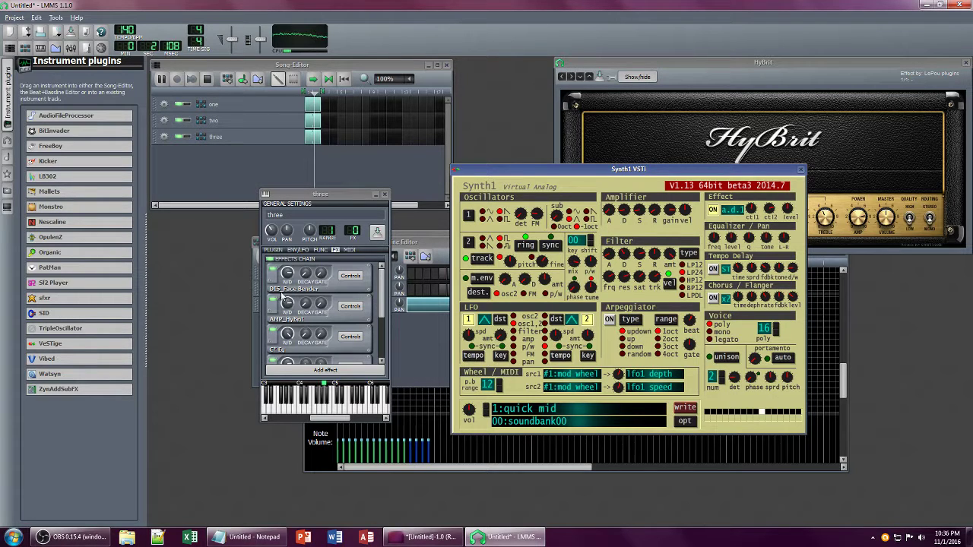
scroll(384, 300, down, 3)
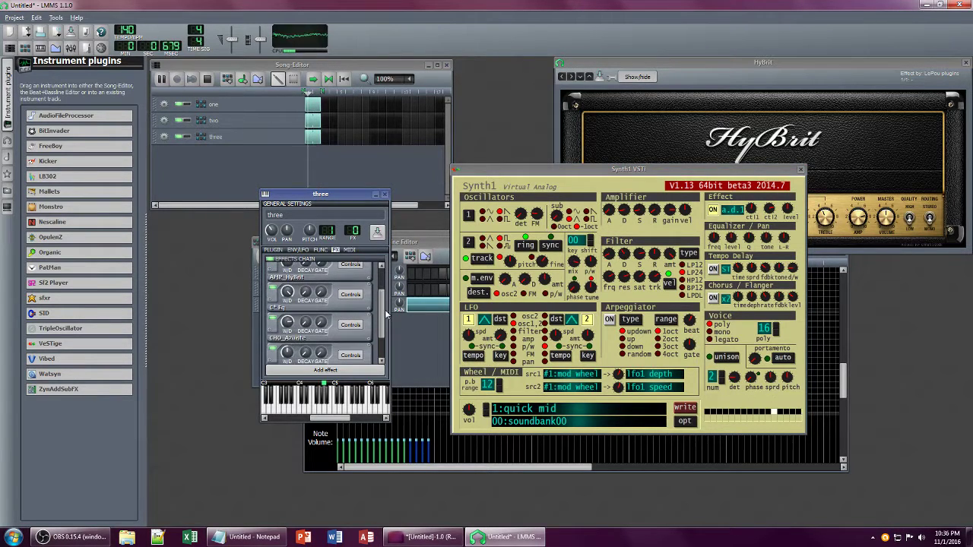
scroll(384, 308, down, 2)
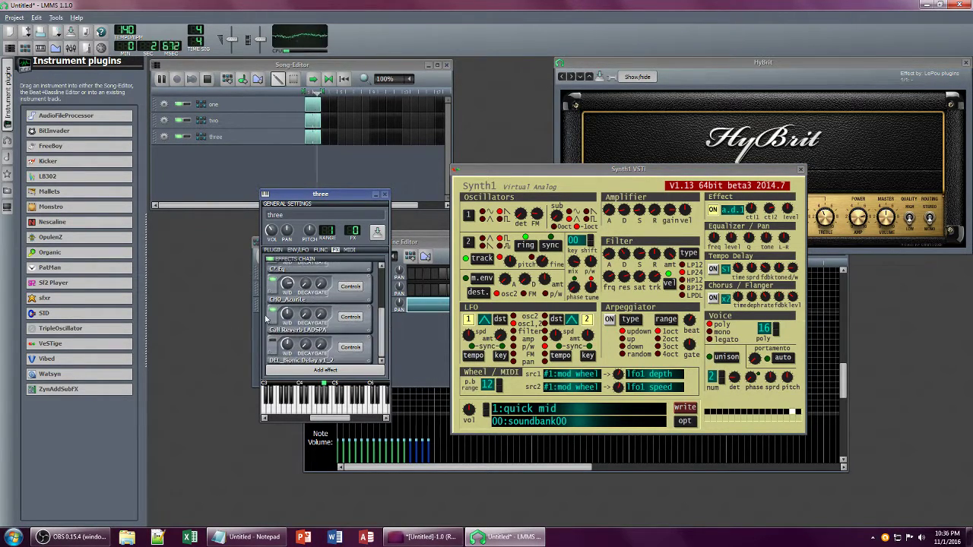
Step: Select all of track three's notes in the piano roll, set quantization to 1/32 and shorten them
click(391, 465)
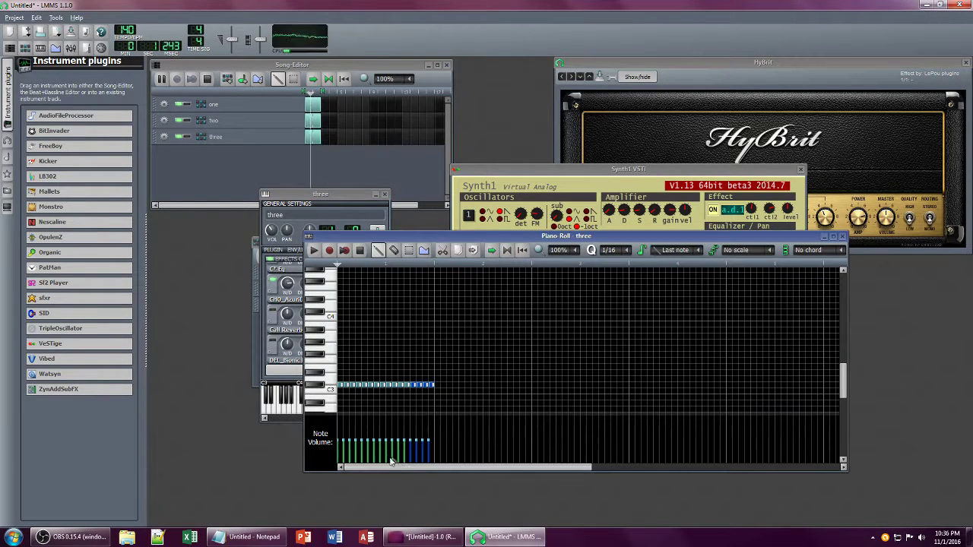
key(ctrl+a)
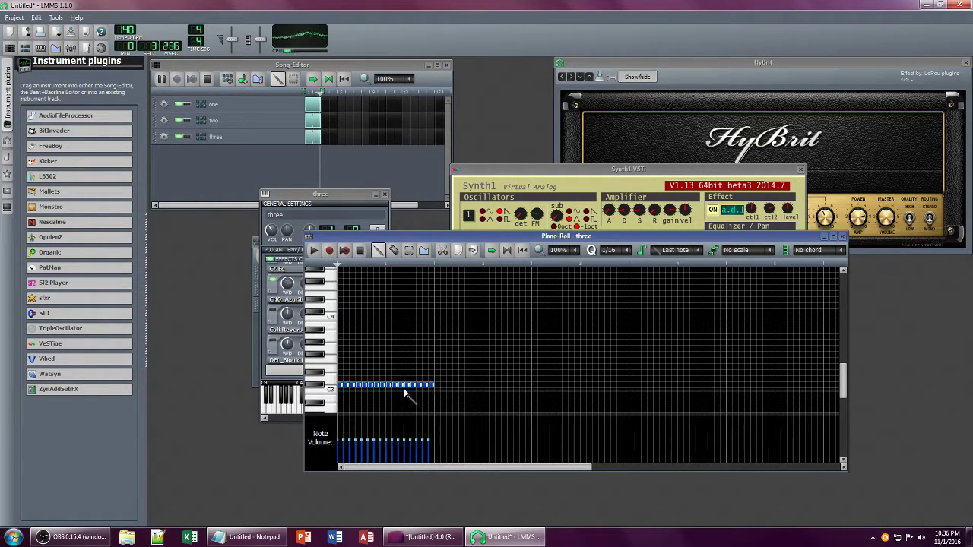
click(630, 253)
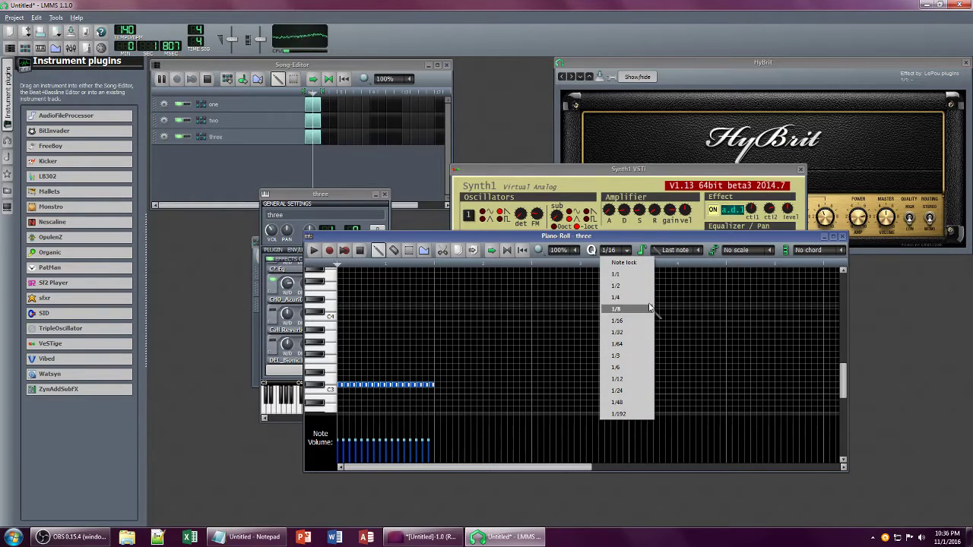
click(701, 253)
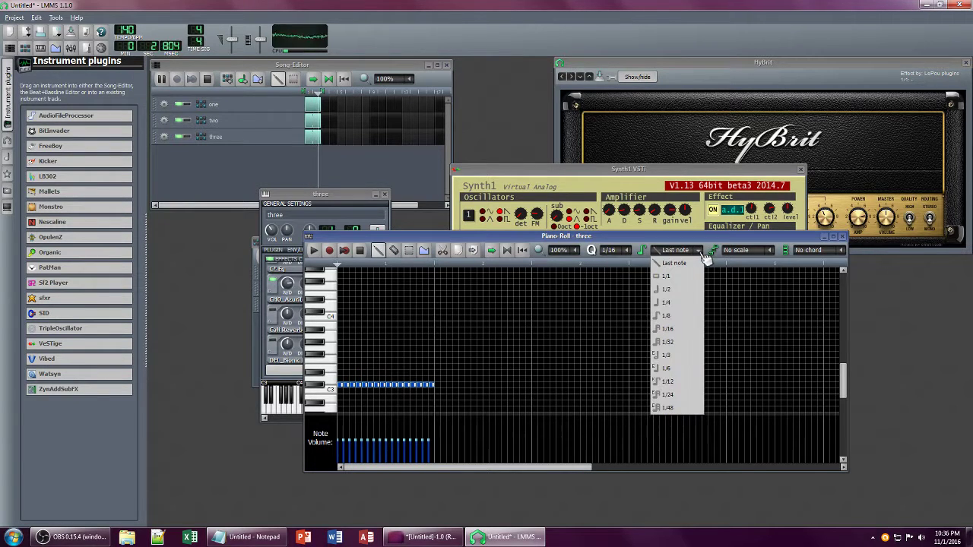
click(630, 254)
click(625, 335)
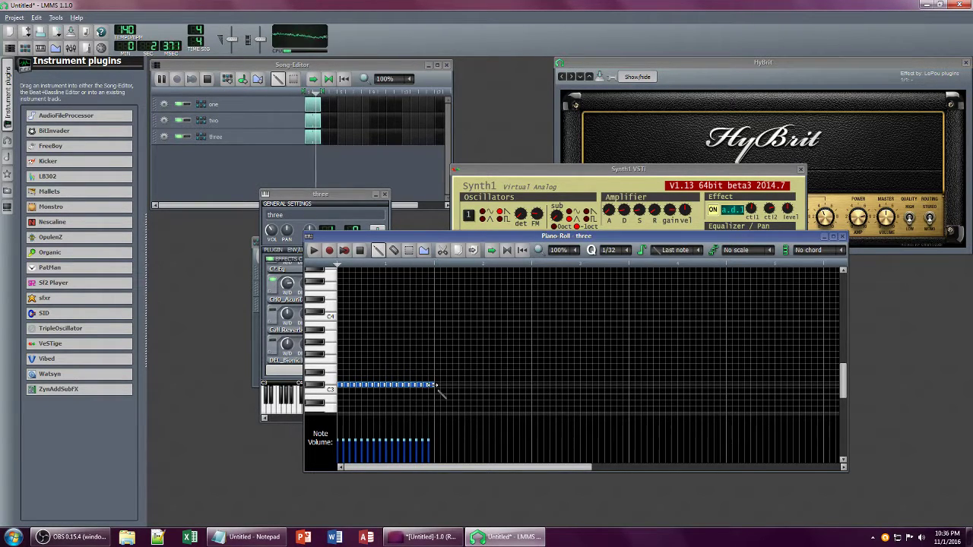
drag(433, 385, 430, 385)
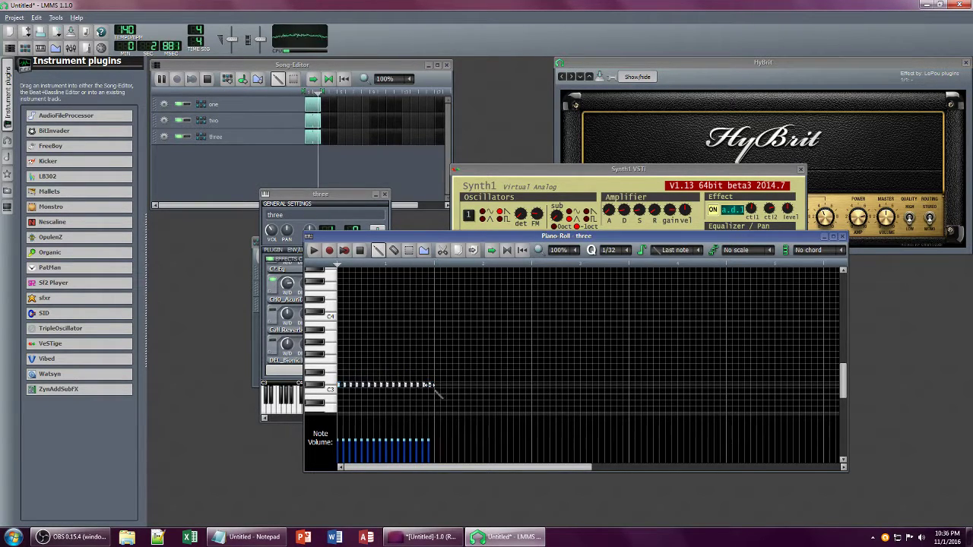
Step: Adjust the amplifier release in track three's Synth1 and the track volume, closing the HyBrit controls
click(553, 175)
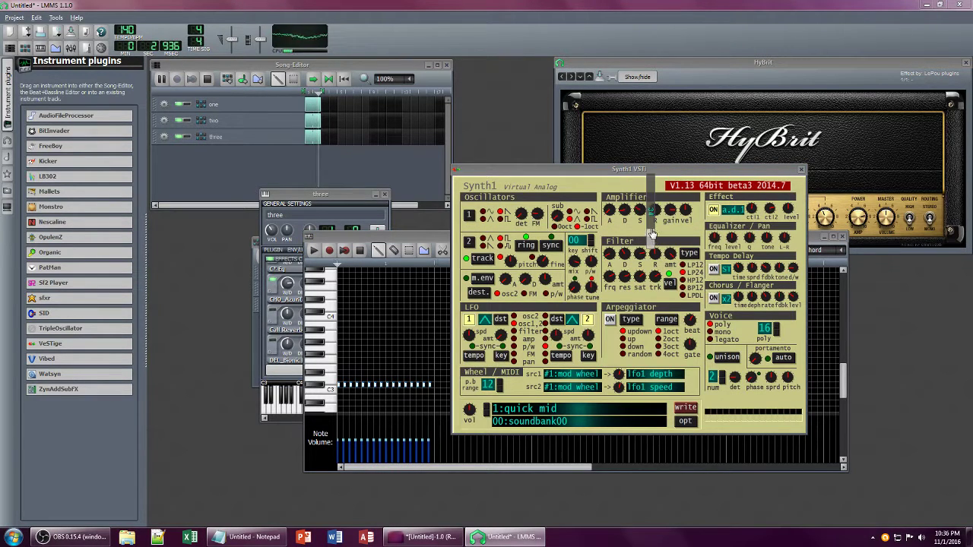
mouse_move(653, 239)
mouse_down()
mouse_move(646, 278)
mouse_move(654, 239)
mouse_up()
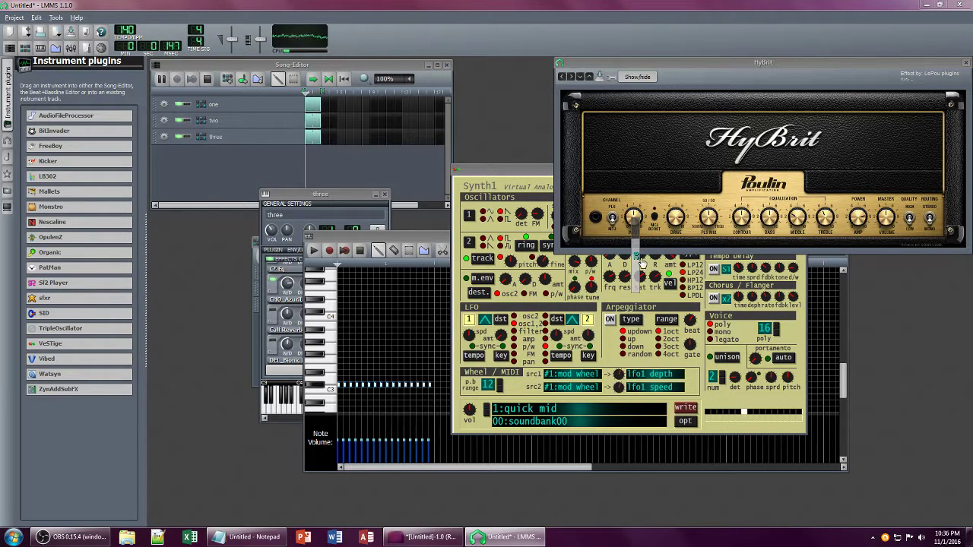
click(966, 65)
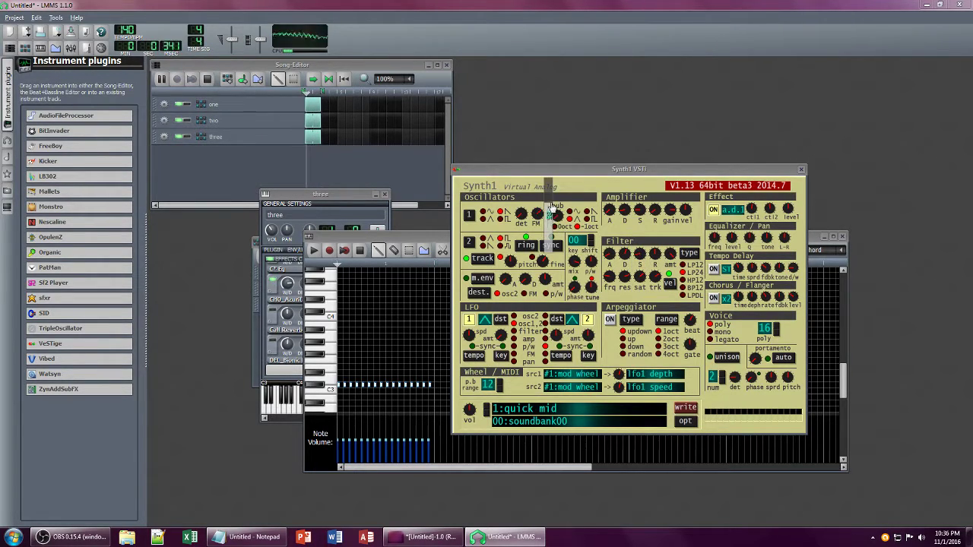
click(337, 196)
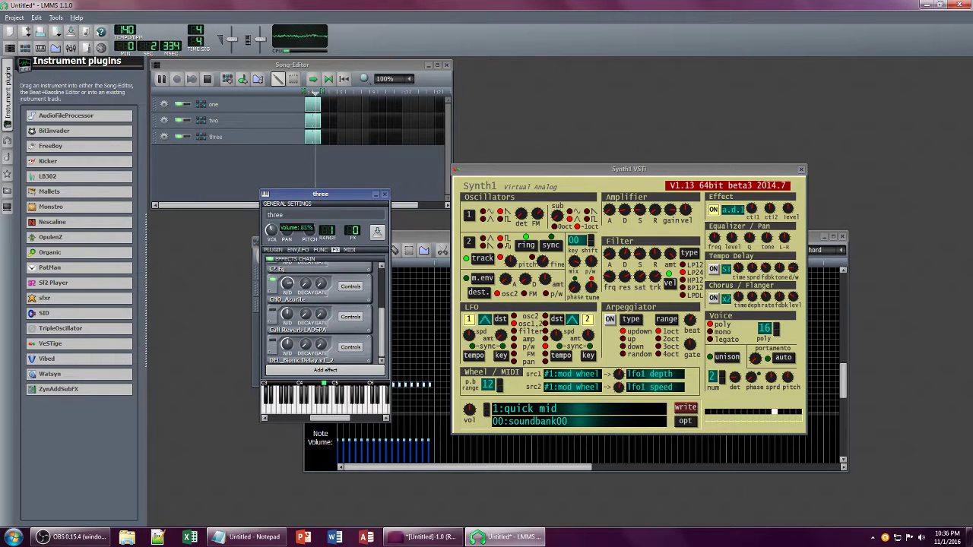
scroll(381, 334, up, 3)
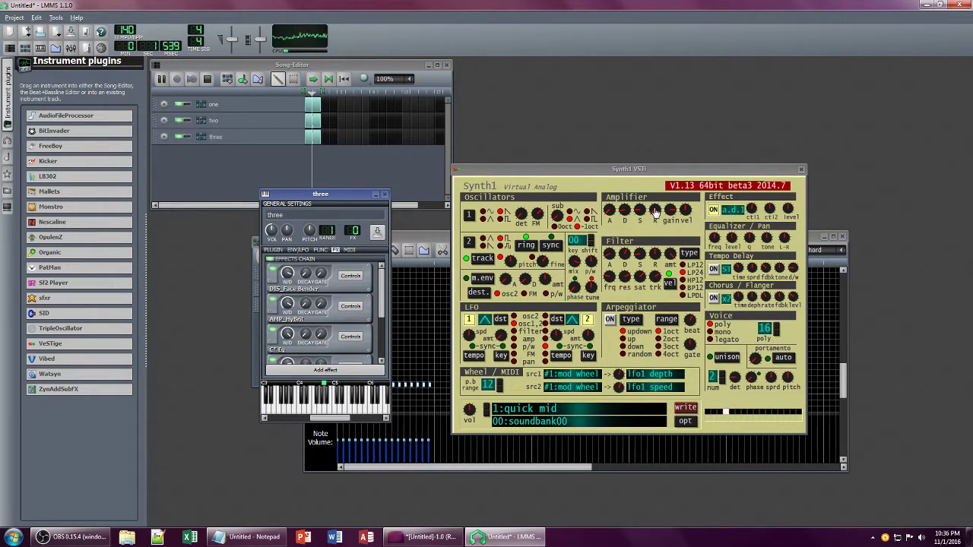
Step: Adjust the amplifier, filter and effect knobs in track three's Synth1 and open the C* Eq controls
drag(669, 211, 675, 260)
drag(655, 211, 626, 264)
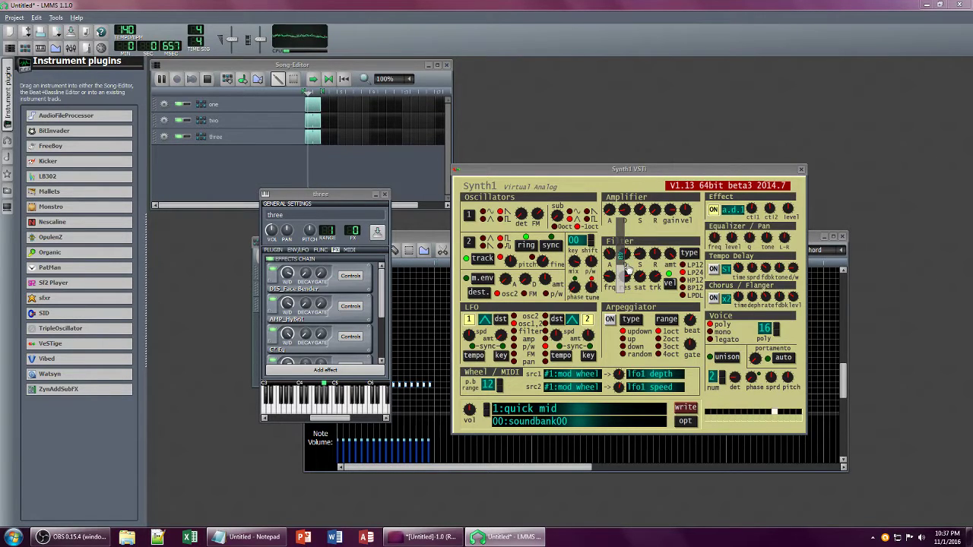
drag(765, 211, 781, 205)
drag(654, 255, 652, 270)
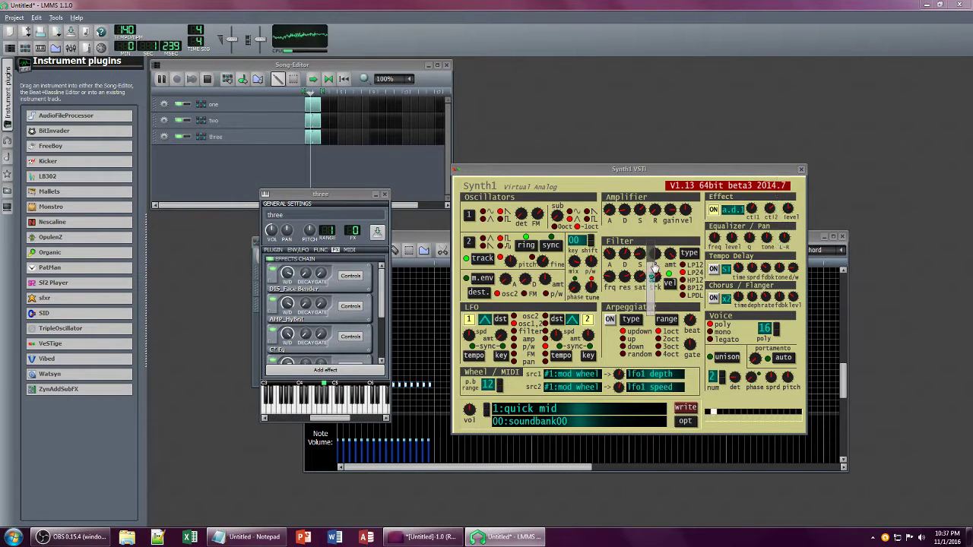
click(350, 337)
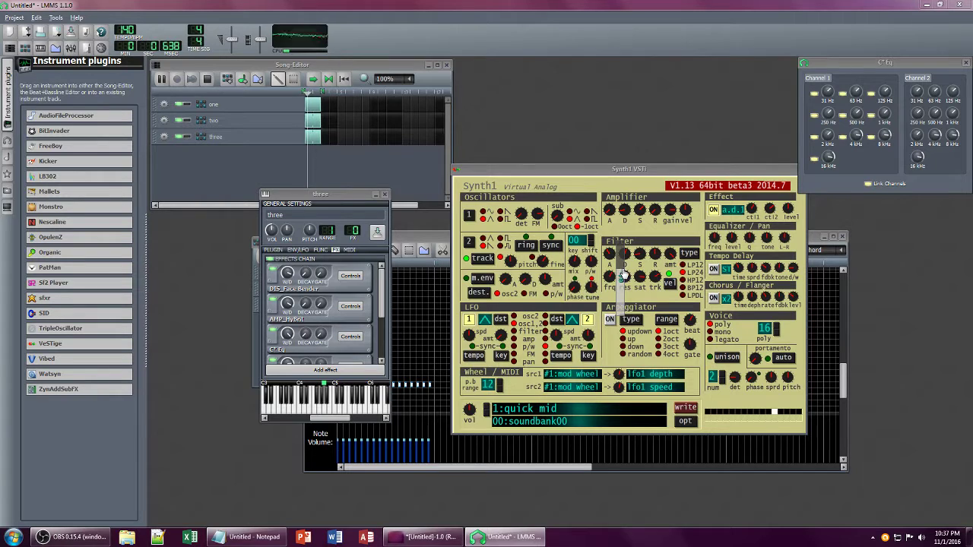
mouse_move(262, 538)
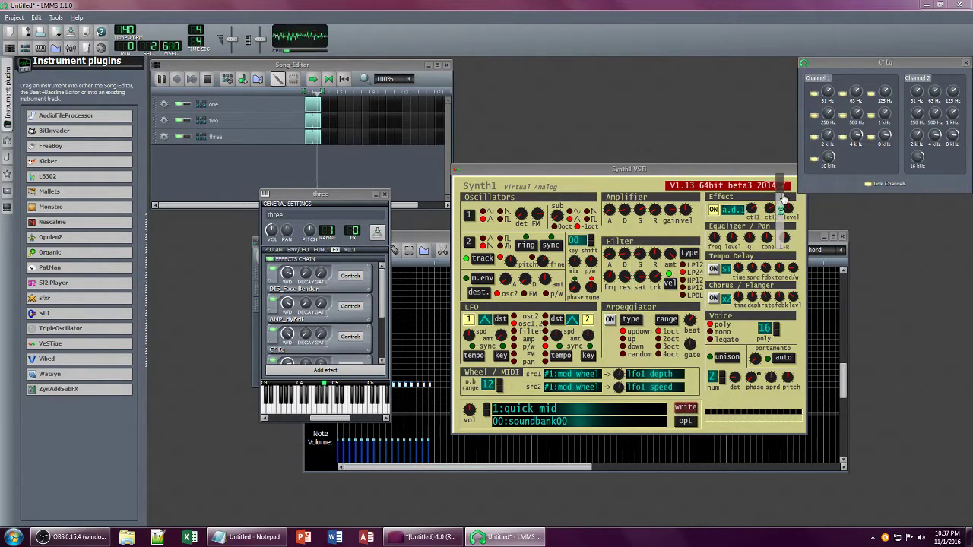
Step: Search the effects for a filter and add the FIL_TAL-Filter VST to track three's effects chain
scroll(318, 341, down, 3)
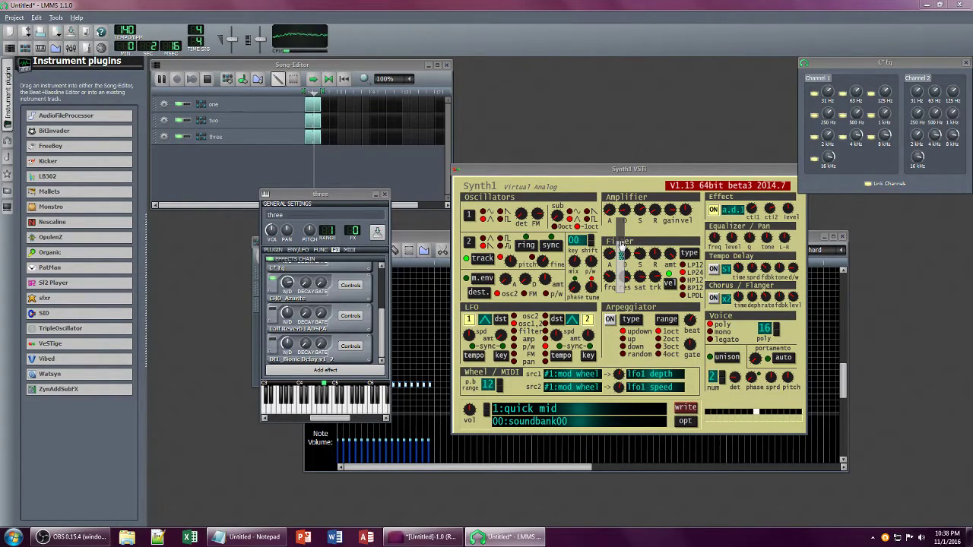
click(352, 370)
text(flt)
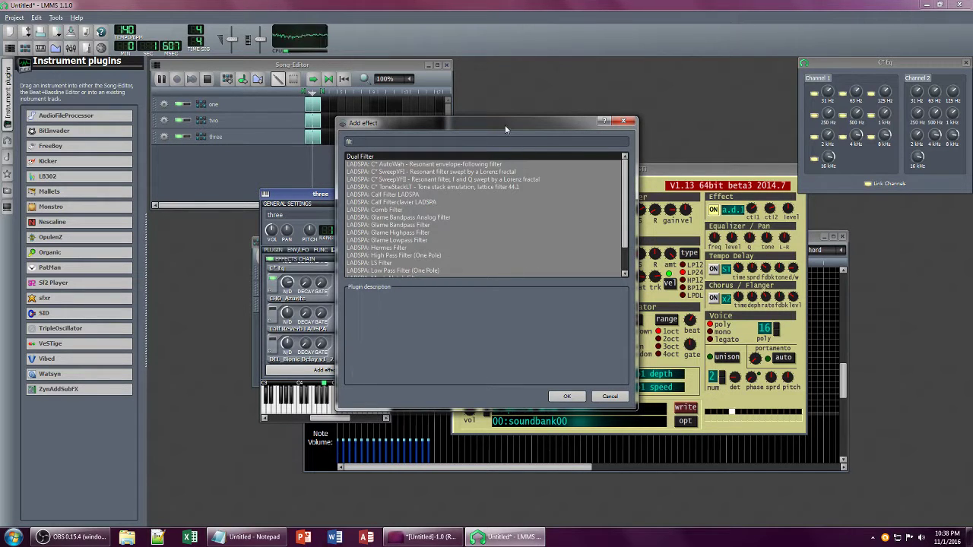
scroll(465, 178, down, 2)
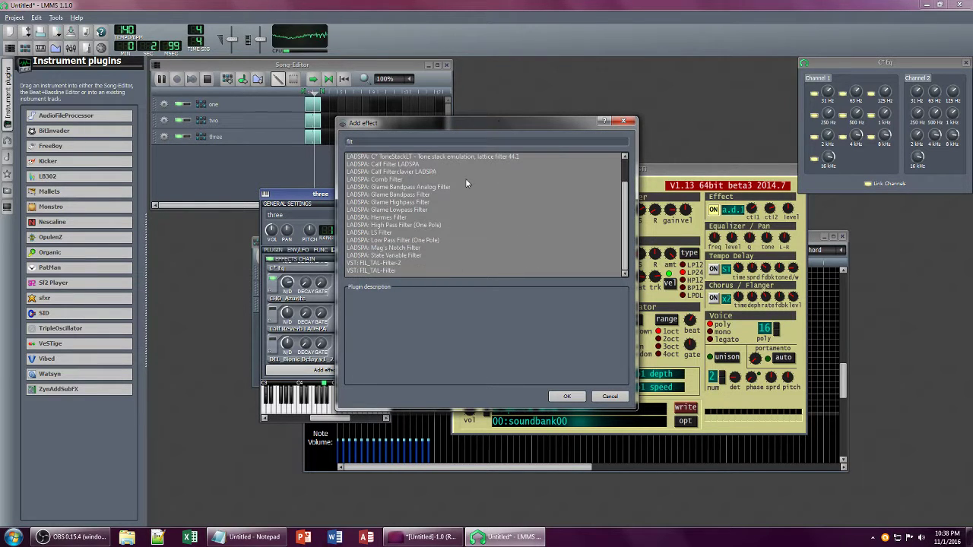
click(385, 270)
click(574, 397)
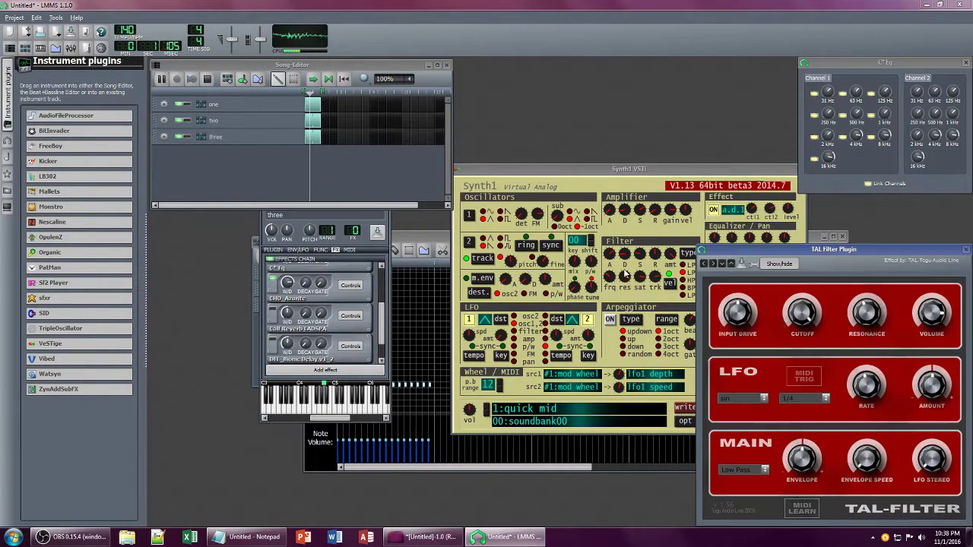
Step: Adjust the TAL-Filter's wet level along with its resonance and cutoff
click(323, 363)
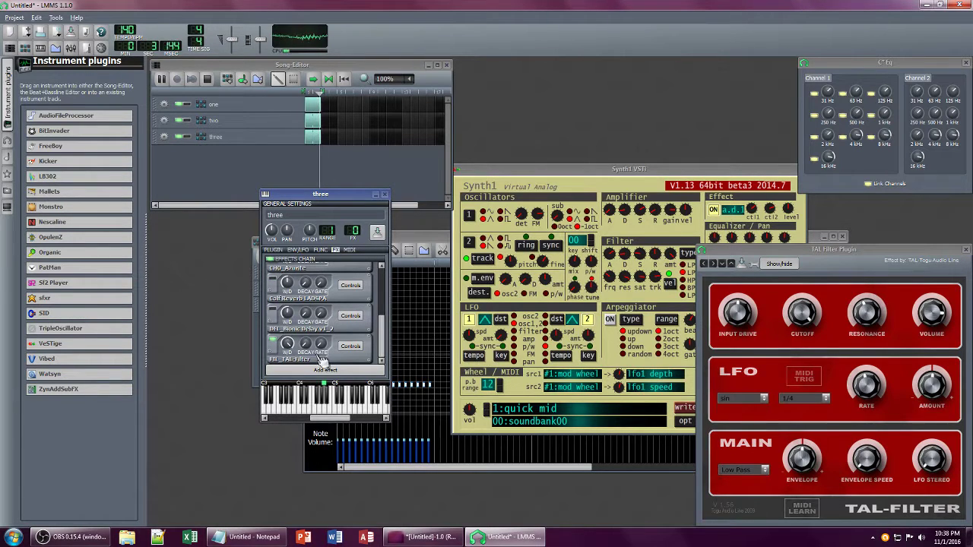
drag(288, 343, 288, 346)
drag(869, 315, 868, 255)
drag(807, 313, 810, 335)
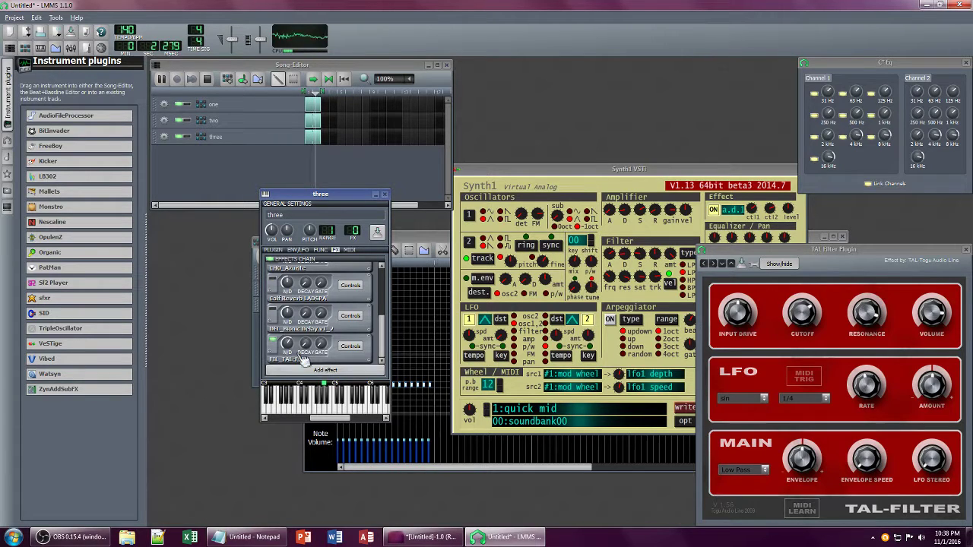
drag(288, 343, 293, 340)
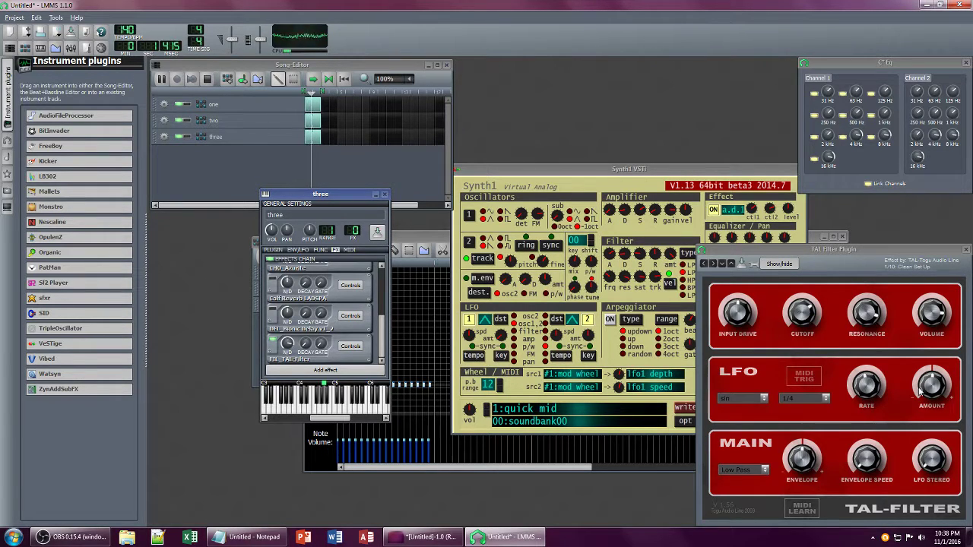
Step: Set the TAL-Filter's LFO rate division to 1/8 and check its LFO waveform options
click(822, 400)
click(807, 226)
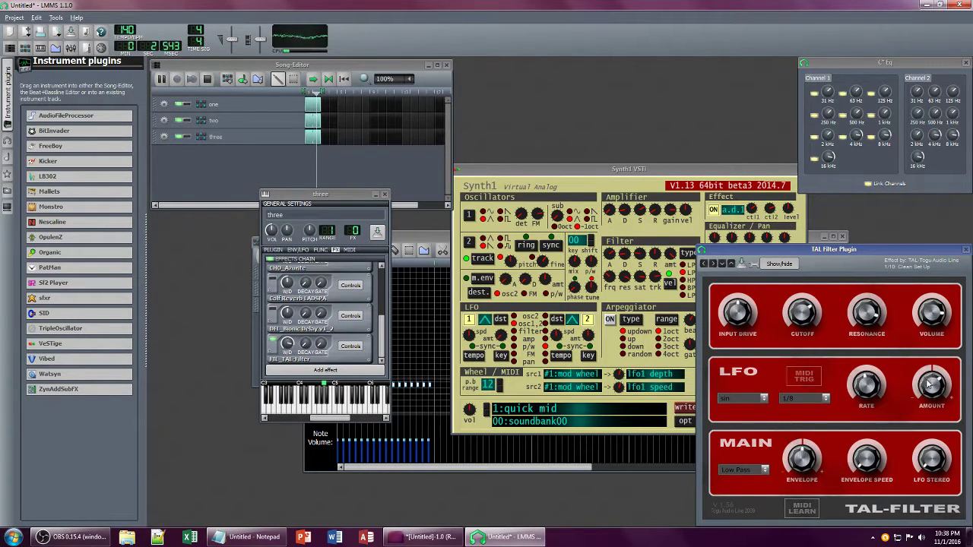
click(741, 398)
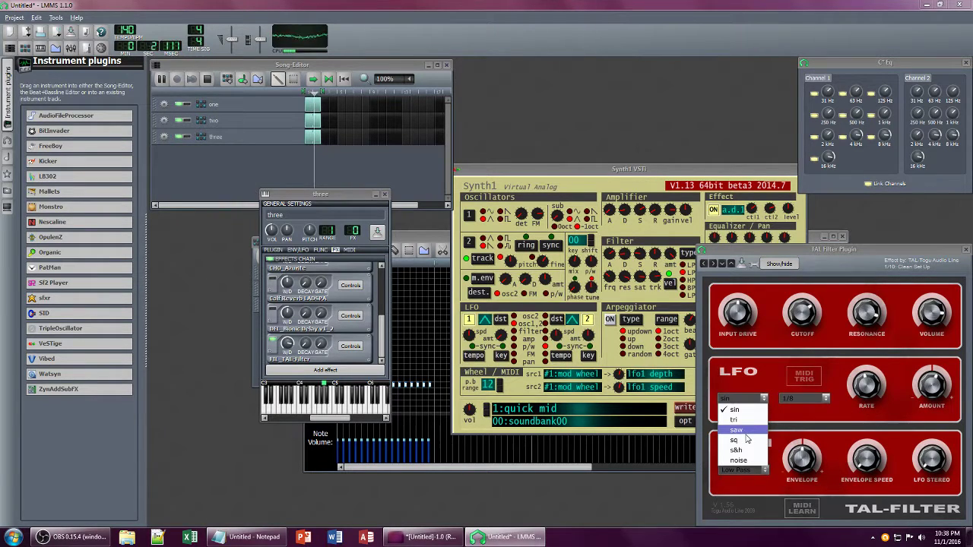
click(759, 376)
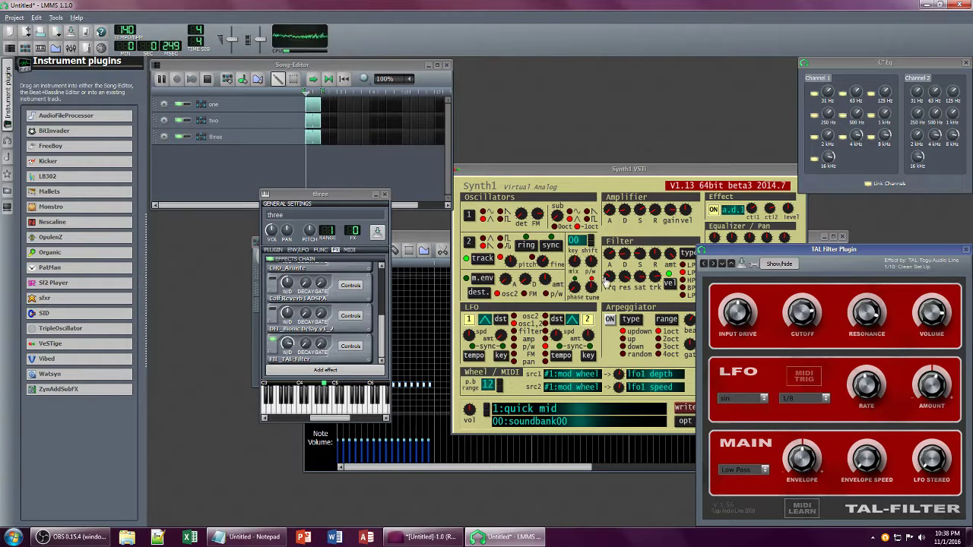
Step: Adjust the filter resonance in track three's Synth1, and turn the Calf Reverb back on with a changed wet level
mouse_move(624, 278)
mouse_down()
mouse_move(622, 289)
mouse_move(623, 276)
mouse_up()
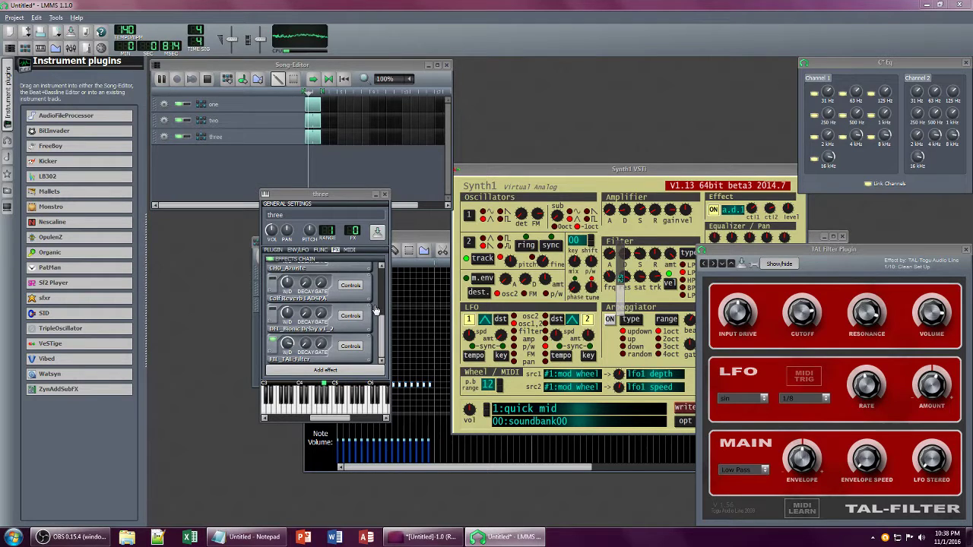
click(287, 282)
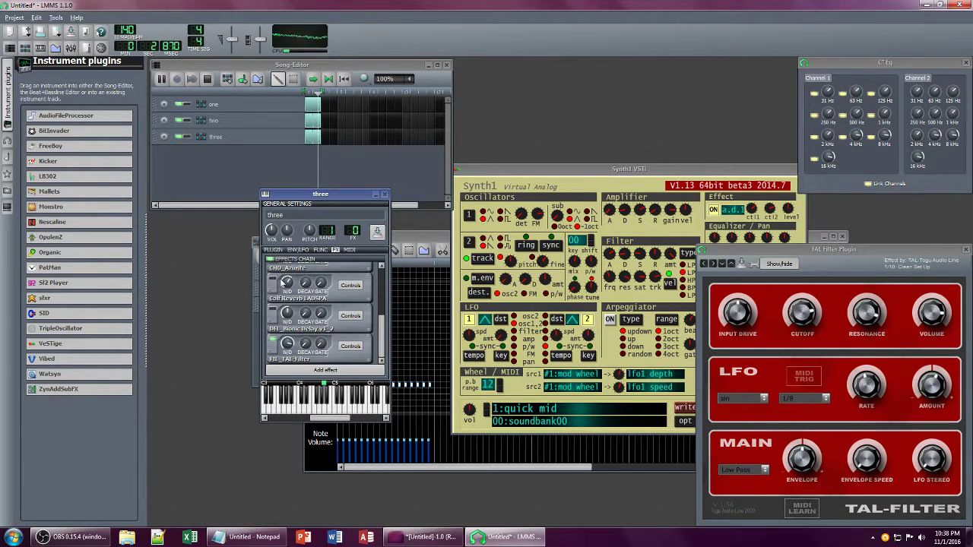
click(272, 279)
drag(288, 287, 288, 269)
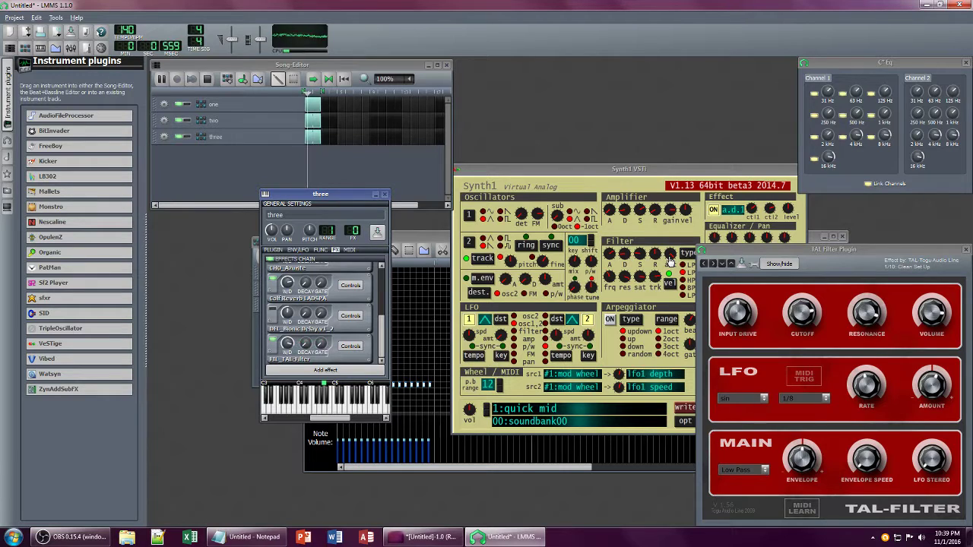
Step: Fine-tune the effect level, filter saturation and resonance in track three's Synth1, and readjust the Calf Reverb's wet level
click(776, 210)
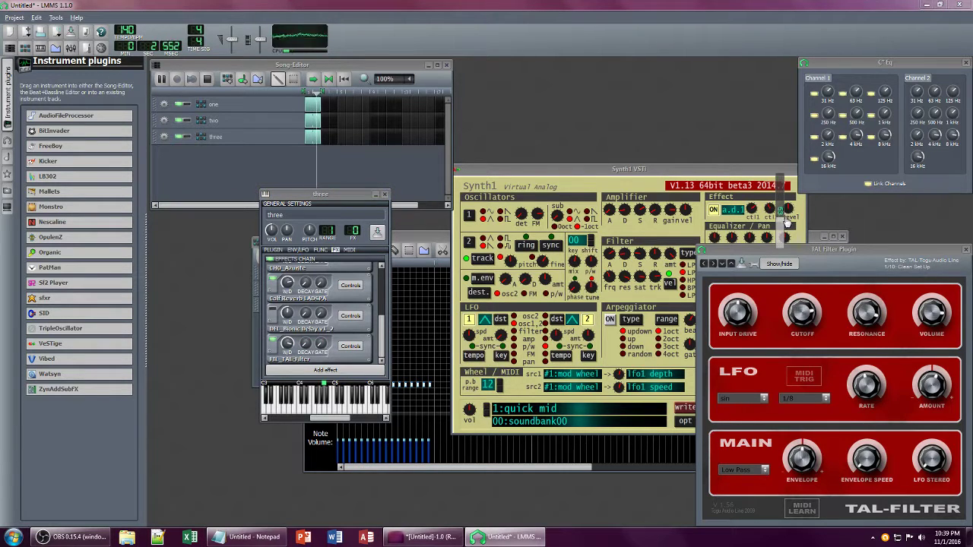
click(639, 254)
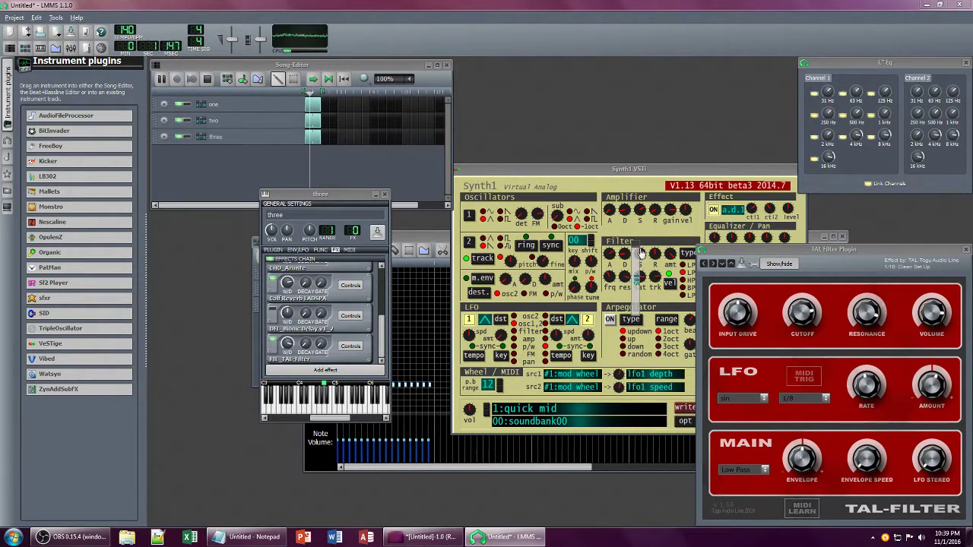
click(621, 278)
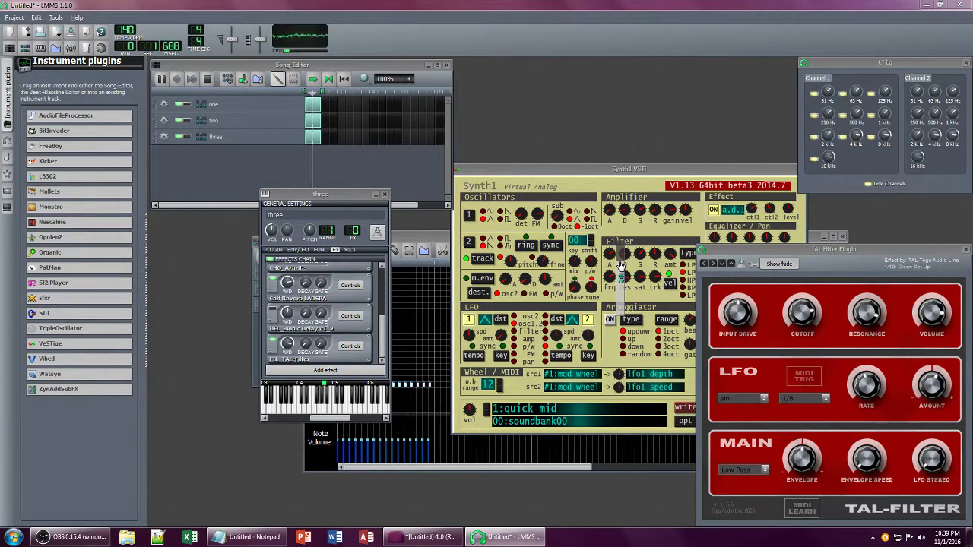
drag(287, 283, 287, 262)
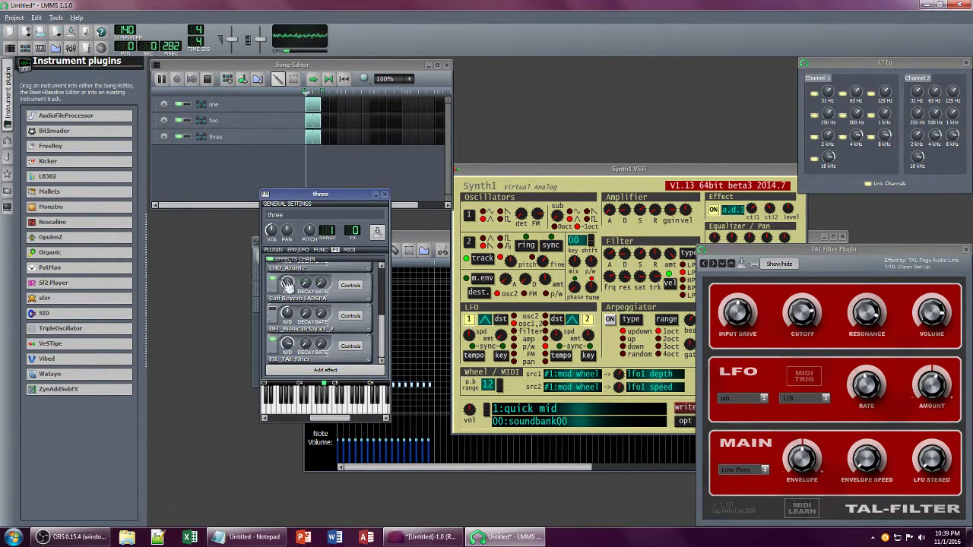
Step: Adjust the Synth1 effect control and the TAL-Filter's cutoff for track three, and open the controls of the Azurite chorus
drag(655, 208, 657, 213)
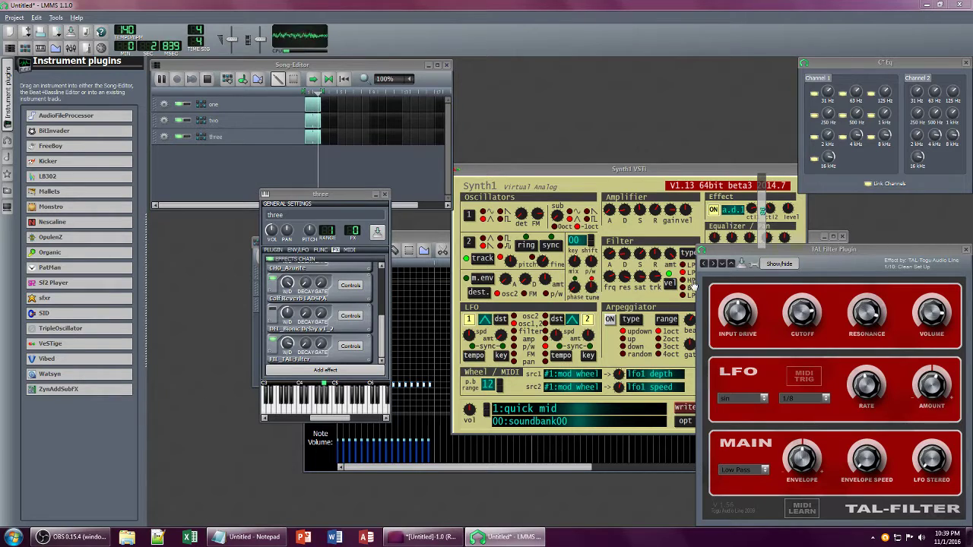
click(811, 310)
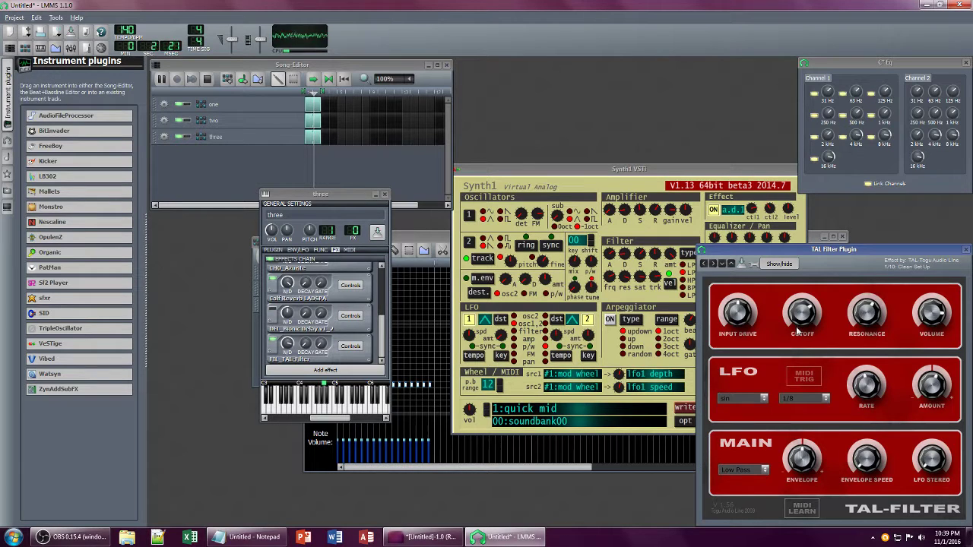
click(381, 327)
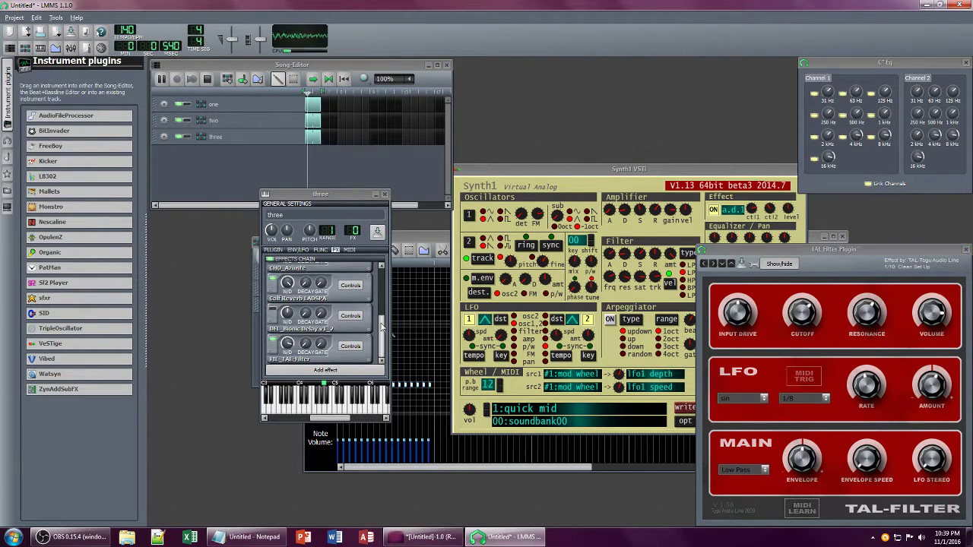
scroll(382, 327, up, 2)
click(351, 312)
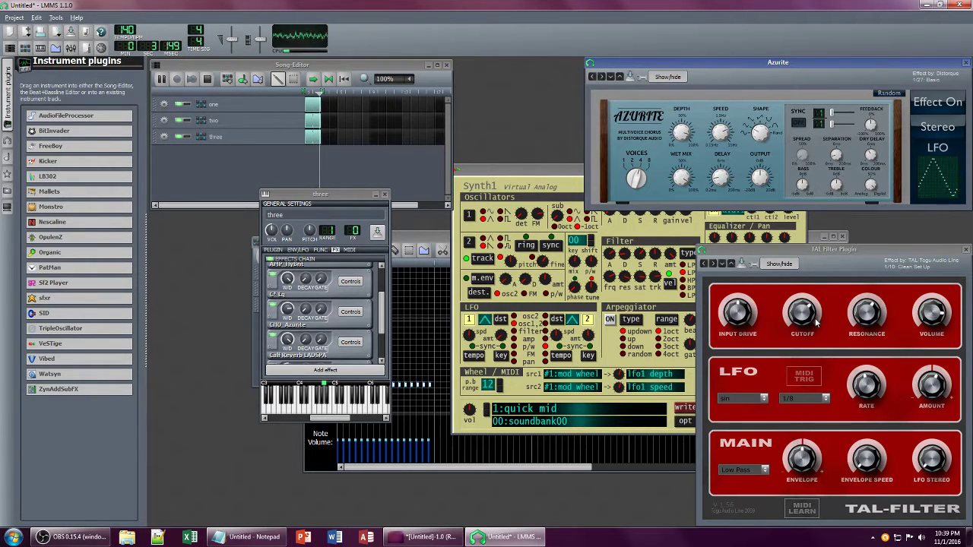
drag(818, 304, 808, 313)
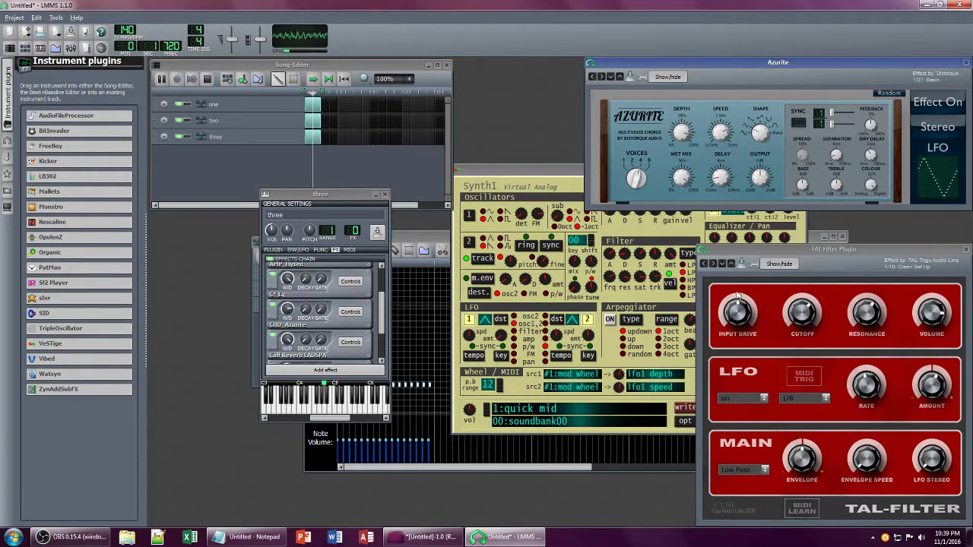
Step: Tweak the sub-oscillator and filter settings in track three's Synth1, and adjust the TAL-Filter's resonance
click(548, 182)
click(552, 196)
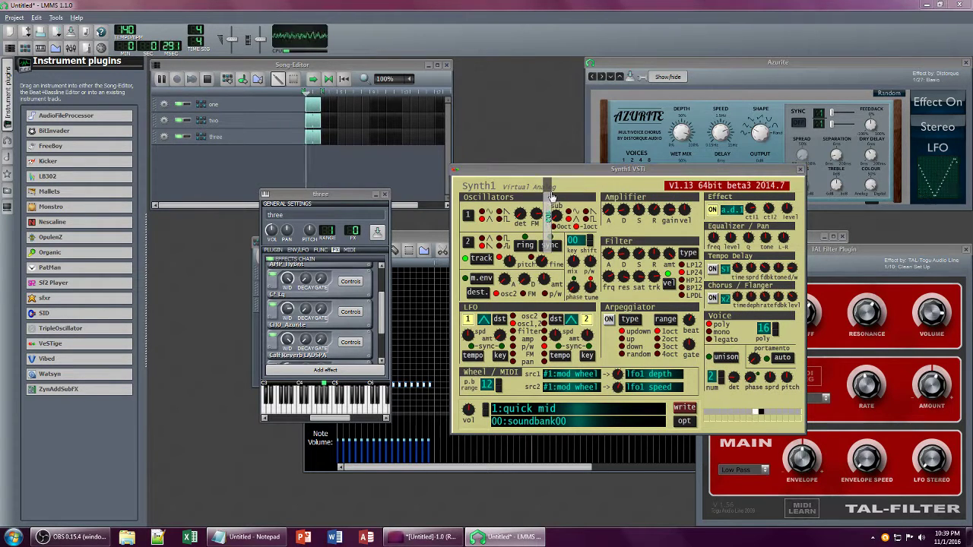
click(611, 275)
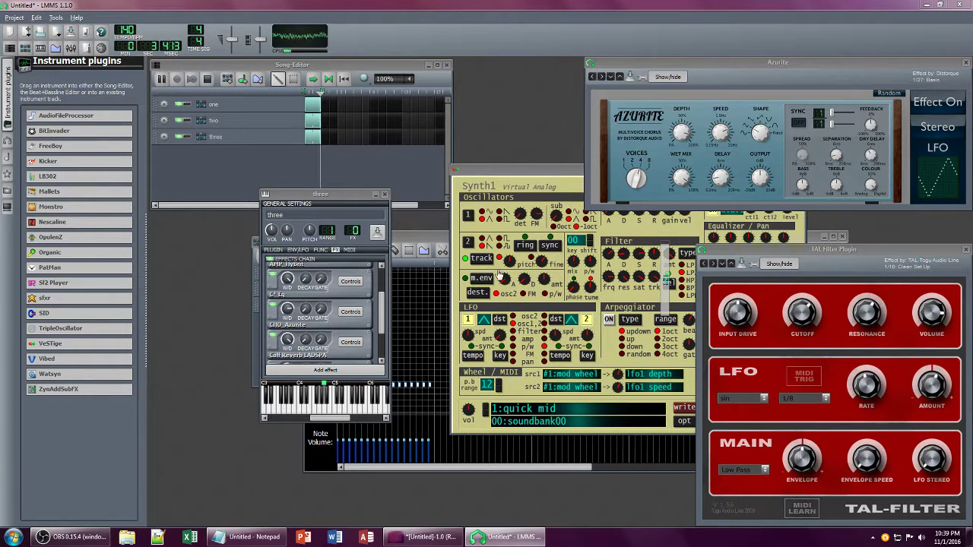
drag(859, 314, 856, 280)
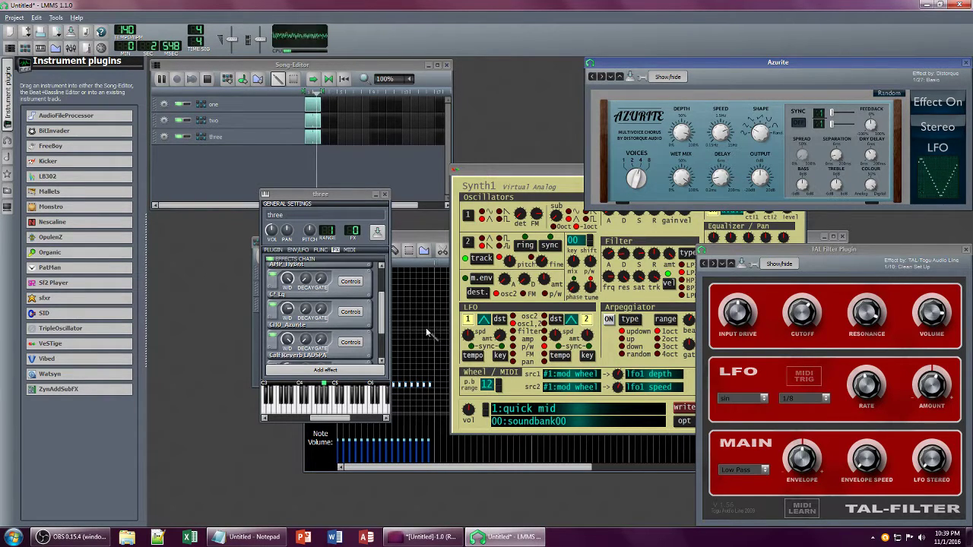
Step: Open the Calf Reverb's controls from track three's effects chain and adjust its wet amount
drag(382, 318, 386, 340)
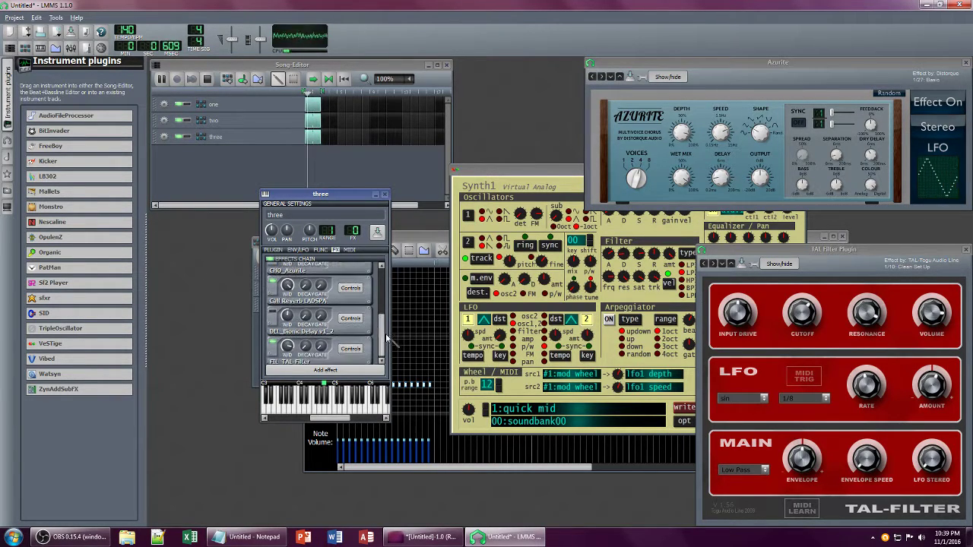
click(351, 287)
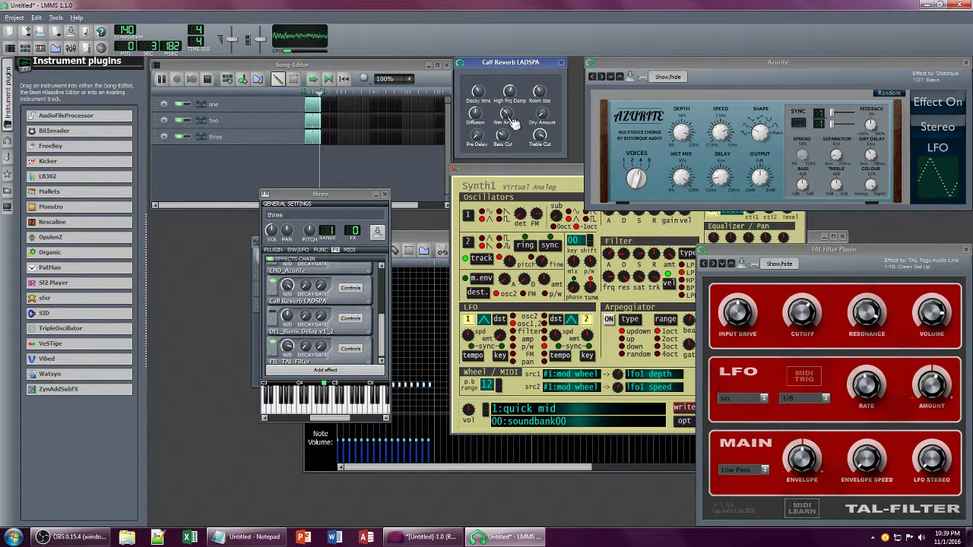
drag(509, 116, 482, 67)
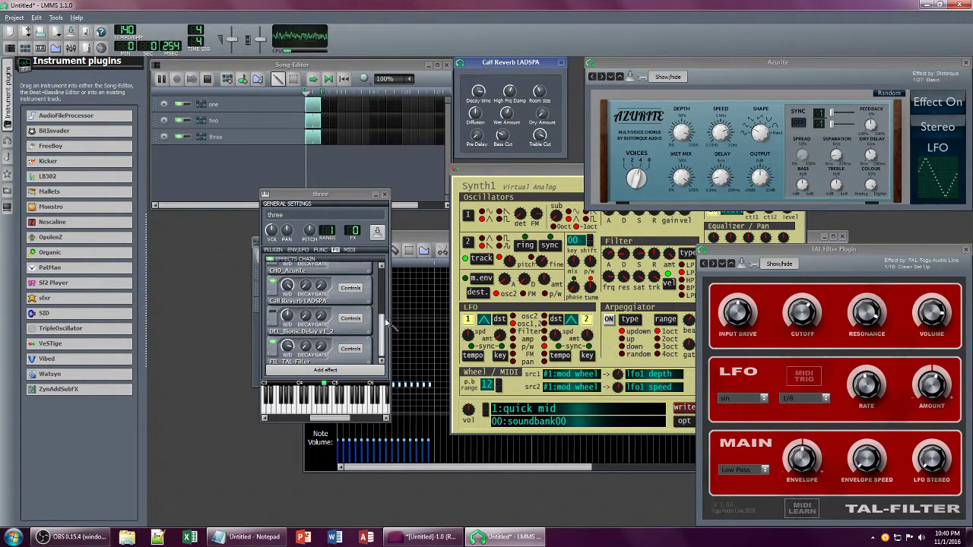
Step: Return to the start of track three's effects chain and set the track's volume to about 116.7%
drag(382, 326, 383, 303)
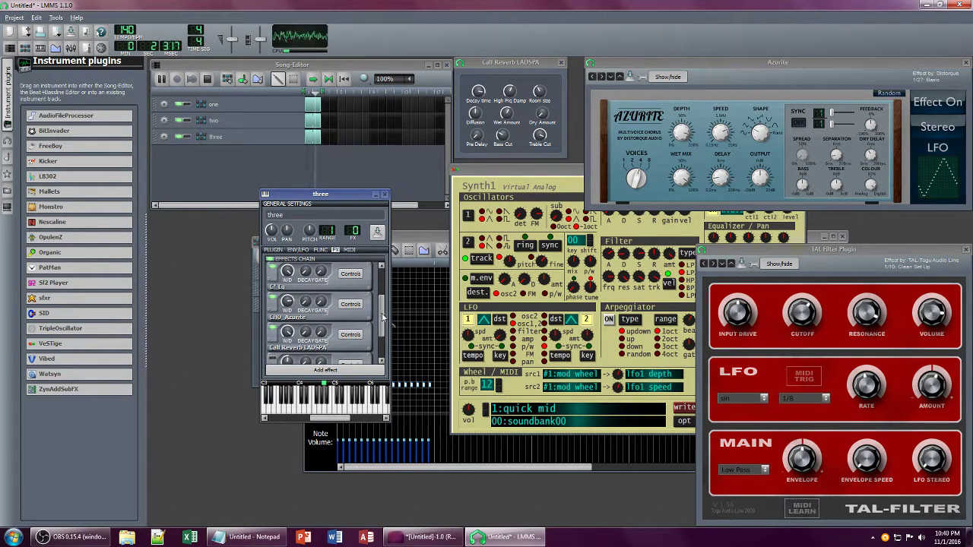
scroll(356, 296, up, 2)
scroll(357, 297, up, 2)
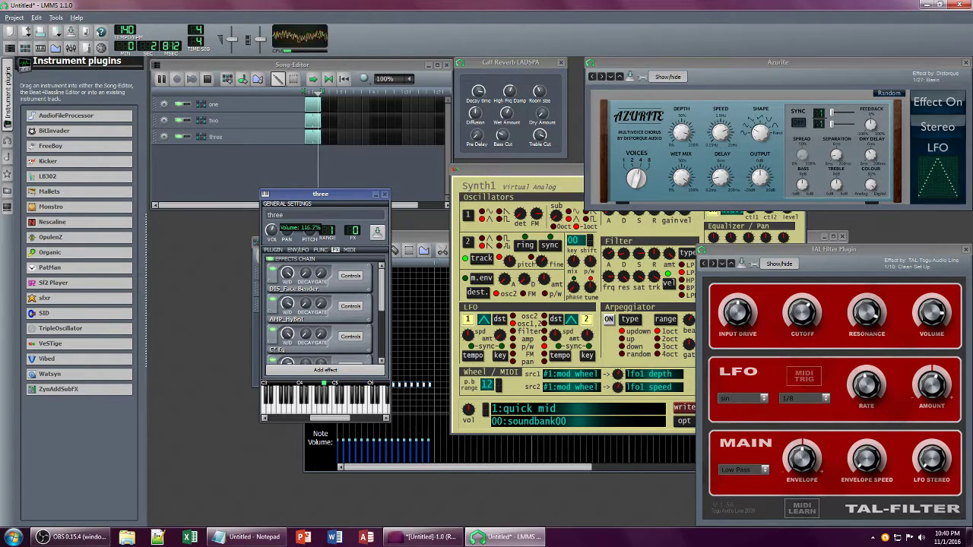
Step: Bring track three's Synth1 into full view and readjust its effect ctl2 and level
click(537, 168)
drag(537, 168, 340, 172)
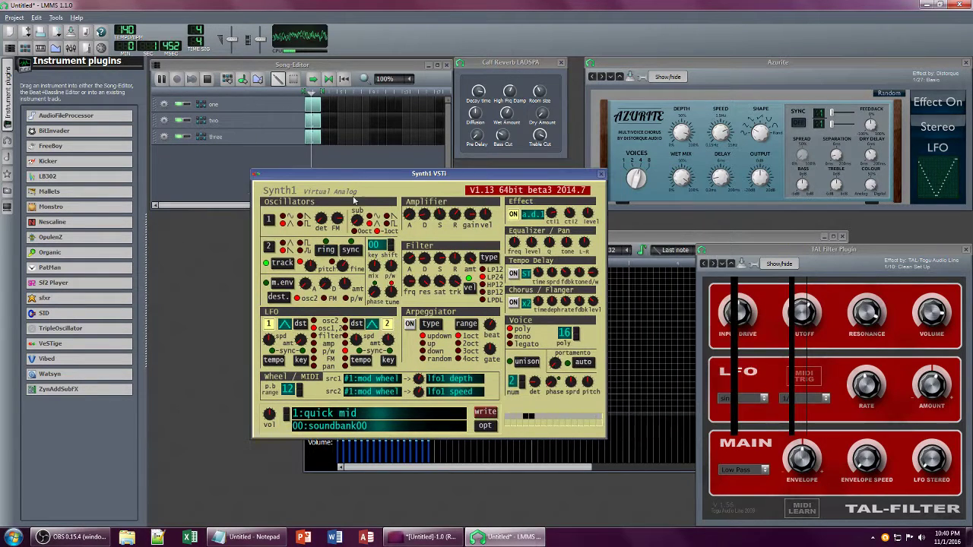
mouse_move(565, 217)
mouse_down()
mouse_move(563, 195)
mouse_move(567, 219)
mouse_up()
drag(585, 216, 585, 230)
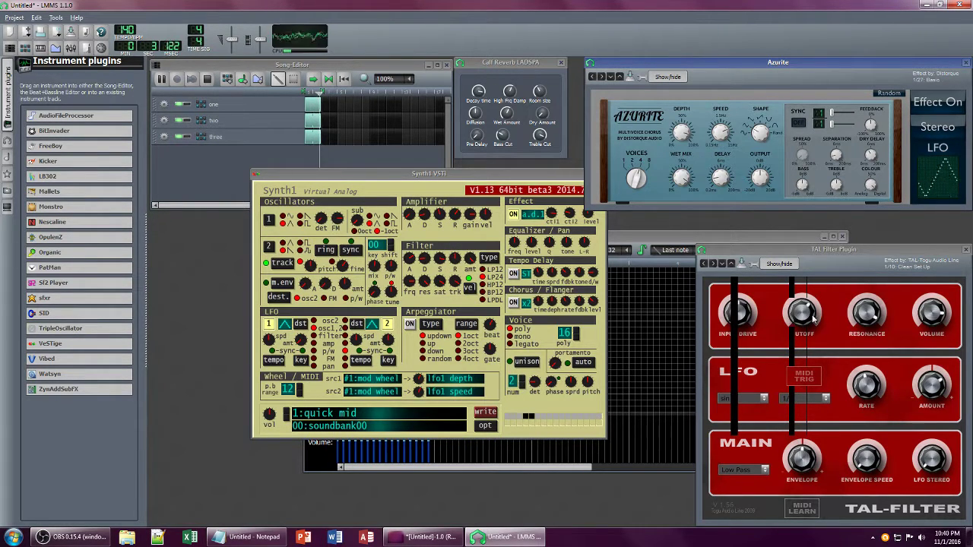
Step: Close the TAL-Filter, Azurite and C* Eq windows, and rearrange the Synth1 and track three windows
click(966, 250)
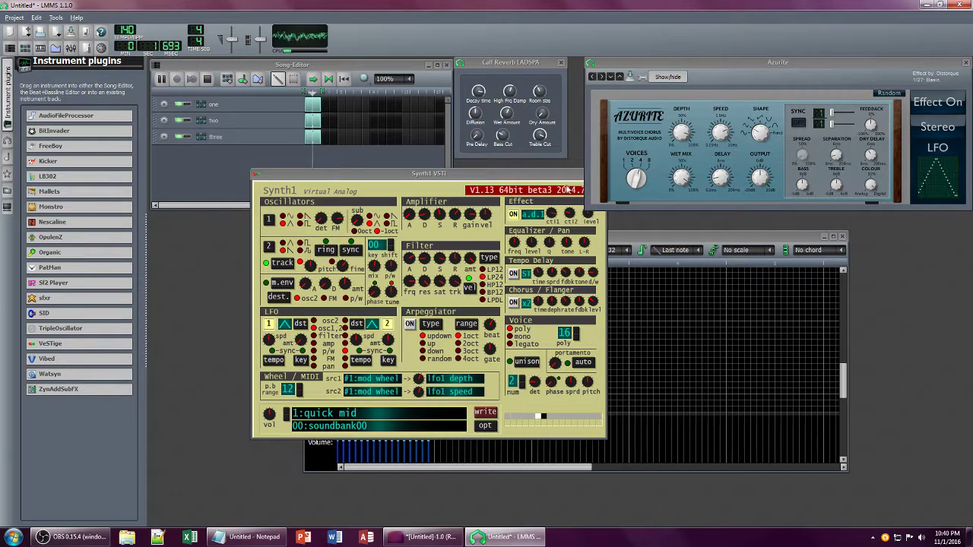
click(548, 176)
click(966, 62)
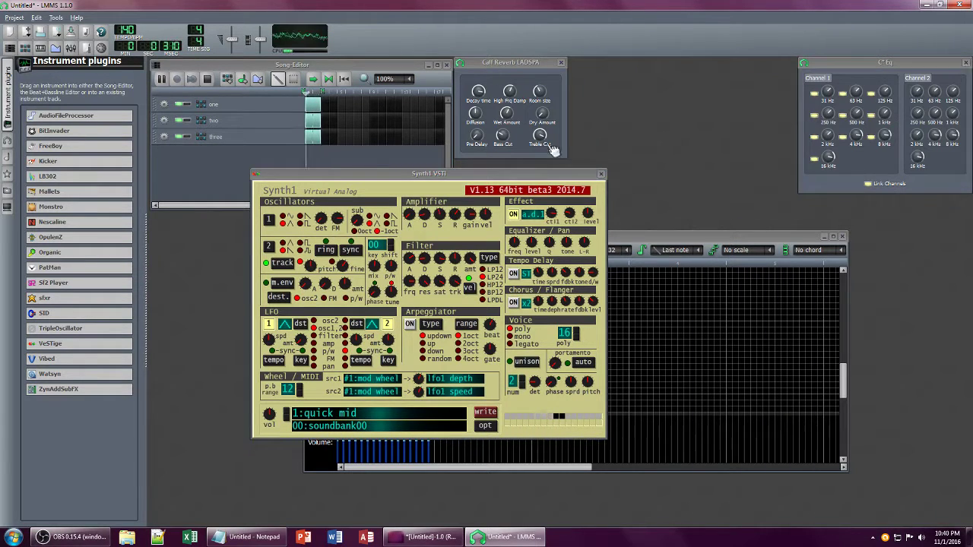
click(966, 62)
drag(417, 174, 665, 175)
drag(325, 193, 416, 194)
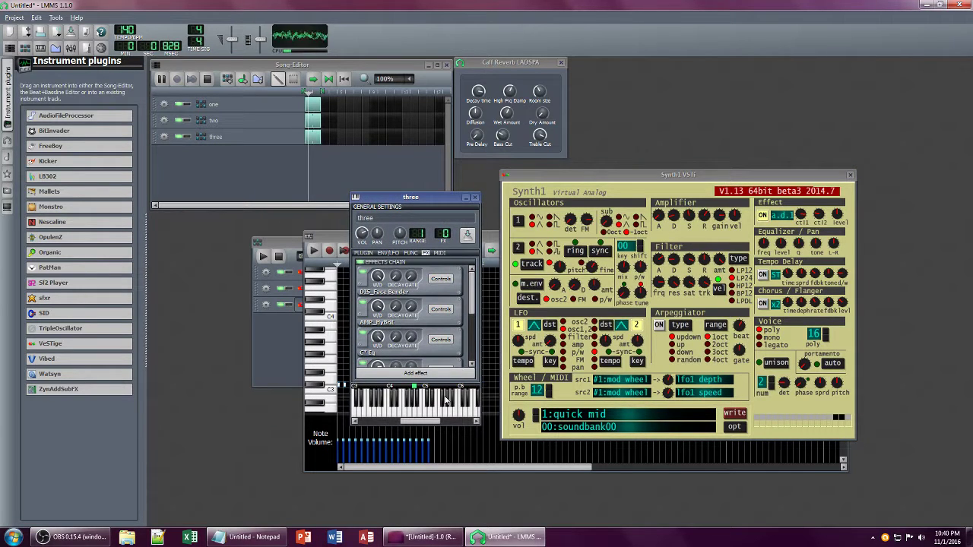
Step: Add another DIS_Face Bender effect to track three's chain, toggle its Stereo option and adjust its fuzz
click(430, 376)
text(fac)
click(576, 398)
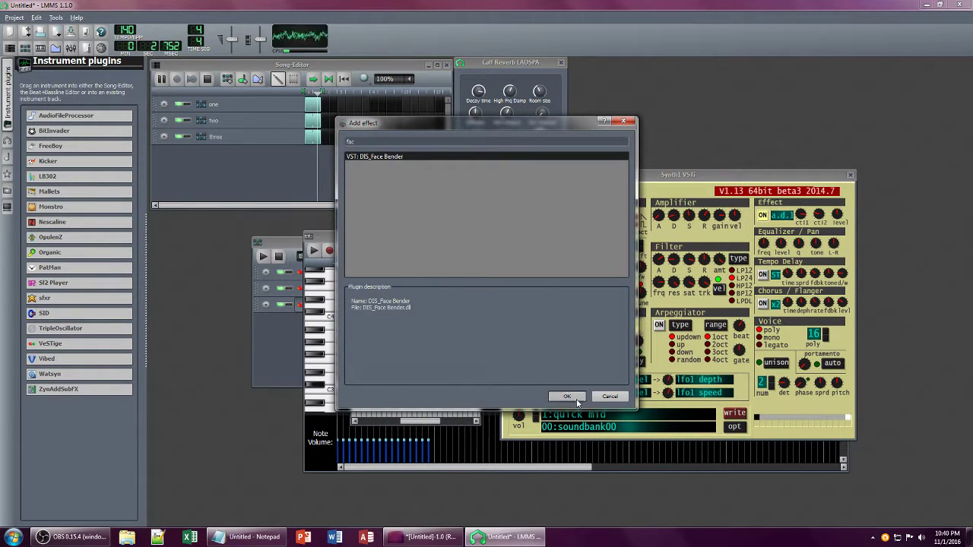
click(937, 151)
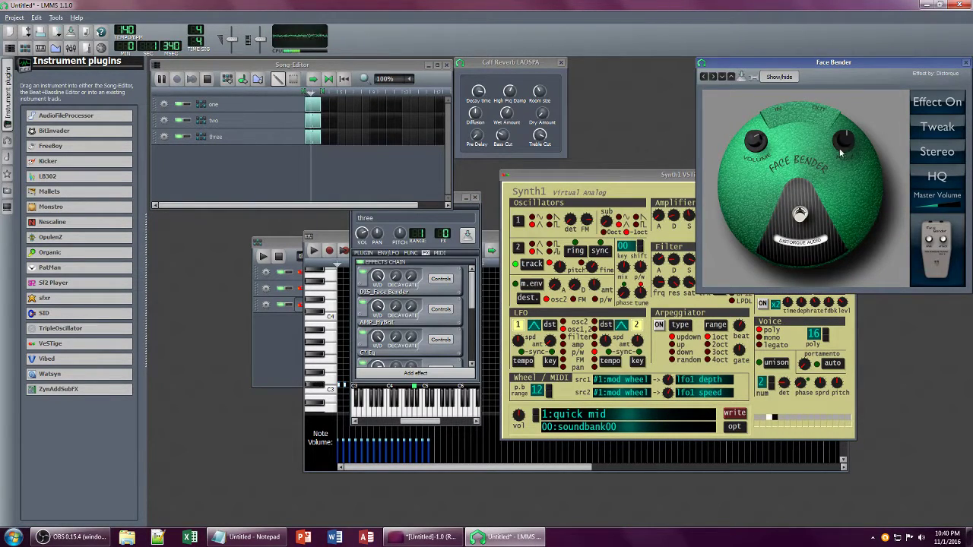
drag(842, 145, 832, 74)
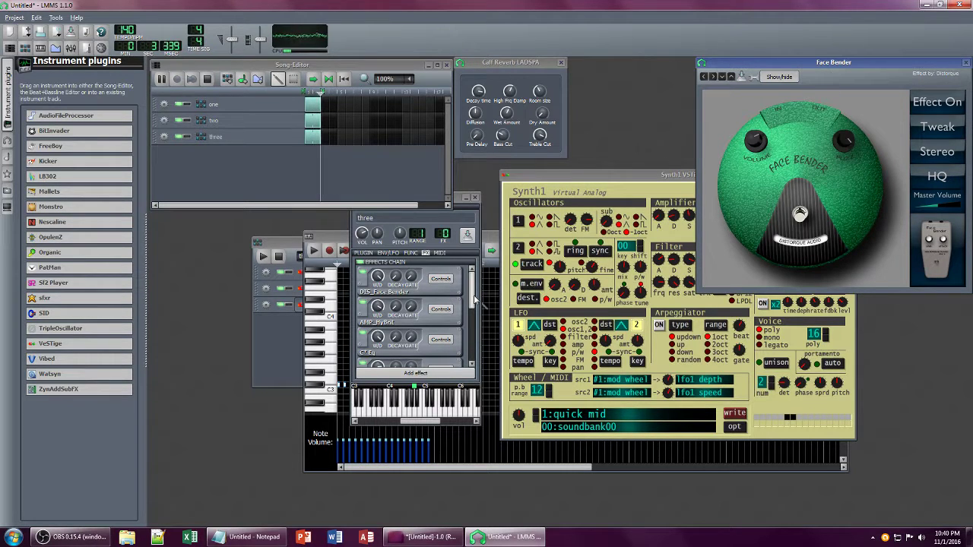
Step: Adjust the filter envelope's sustain and the effect's ctl2 and level in track three's Synth1
drag(471, 295, 471, 346)
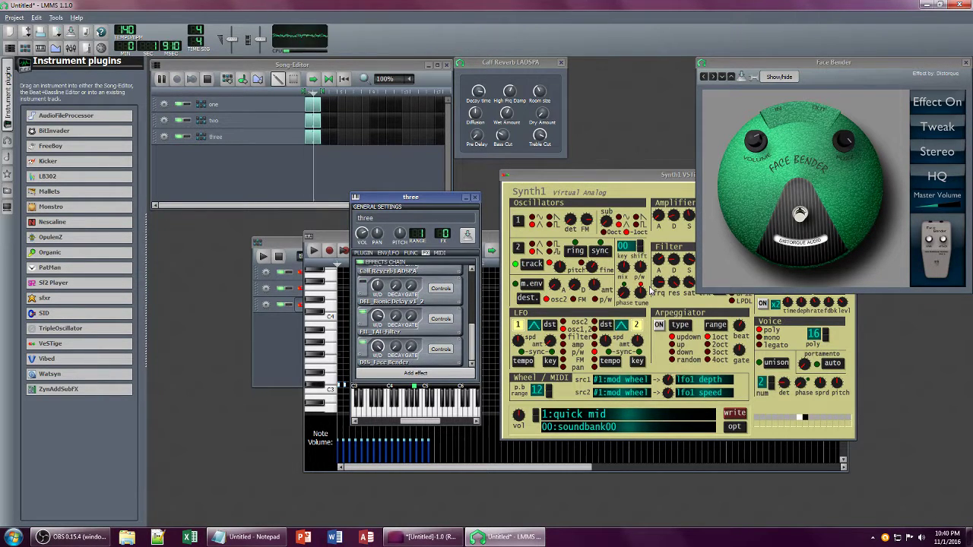
drag(659, 175, 545, 197)
drag(557, 305, 559, 332)
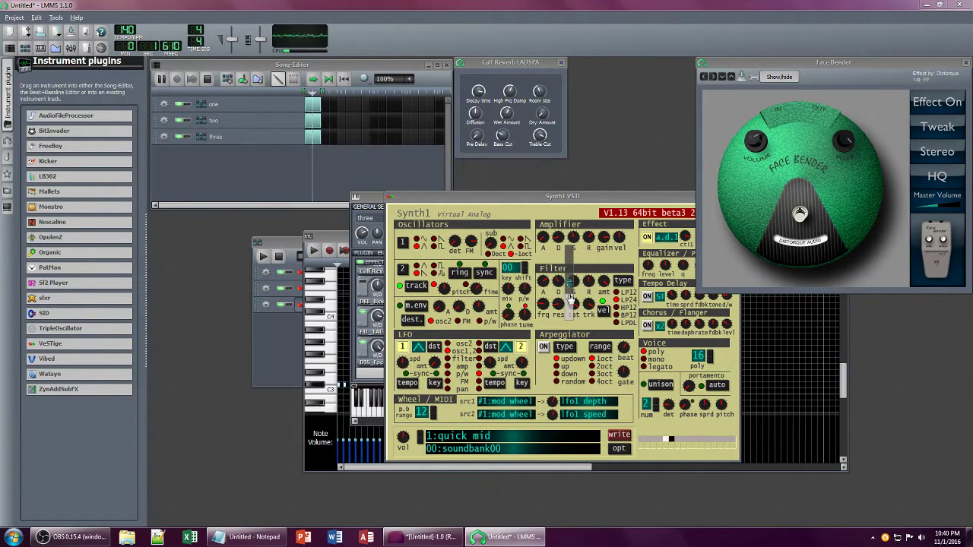
click(659, 198)
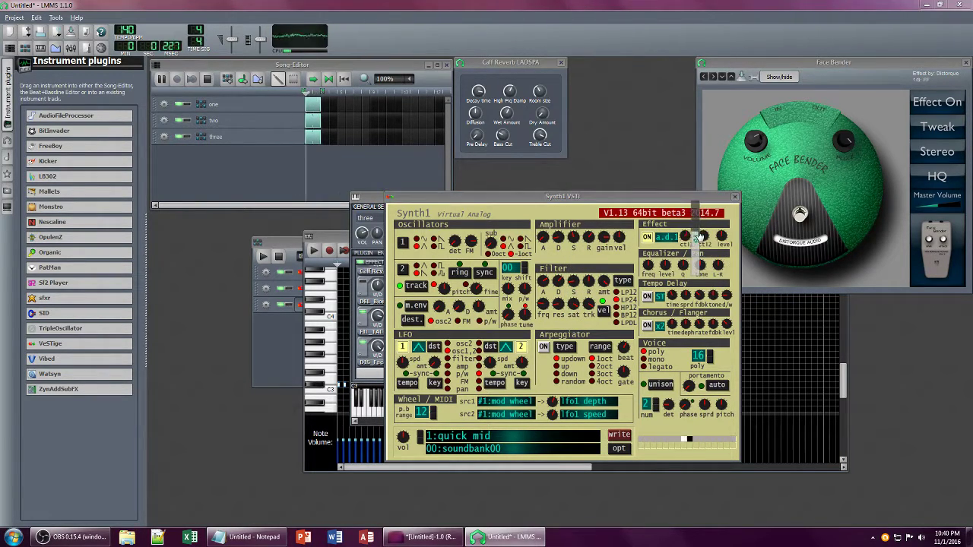
click(699, 241)
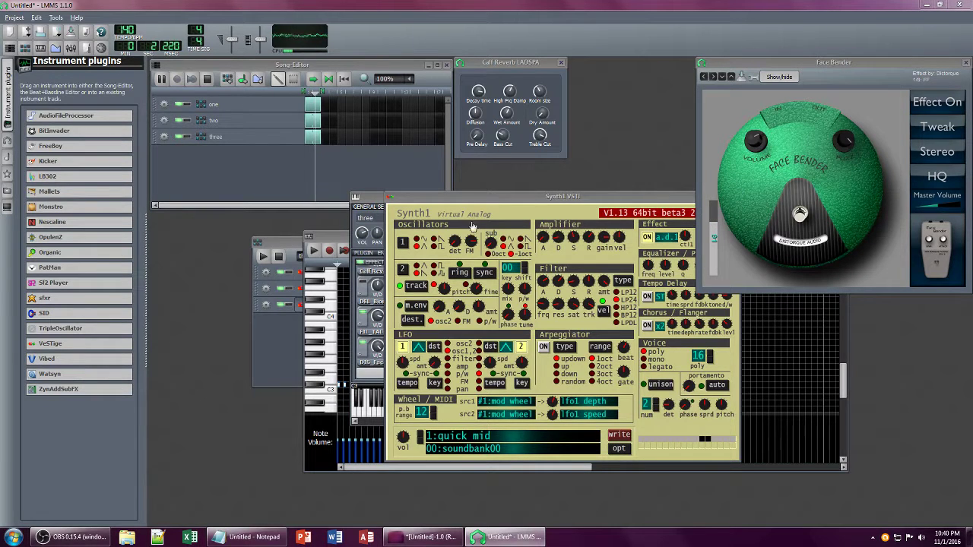
Step: Show the Beat+Bassline Editor and fine-tune track one's volume around 3.3%
click(384, 199)
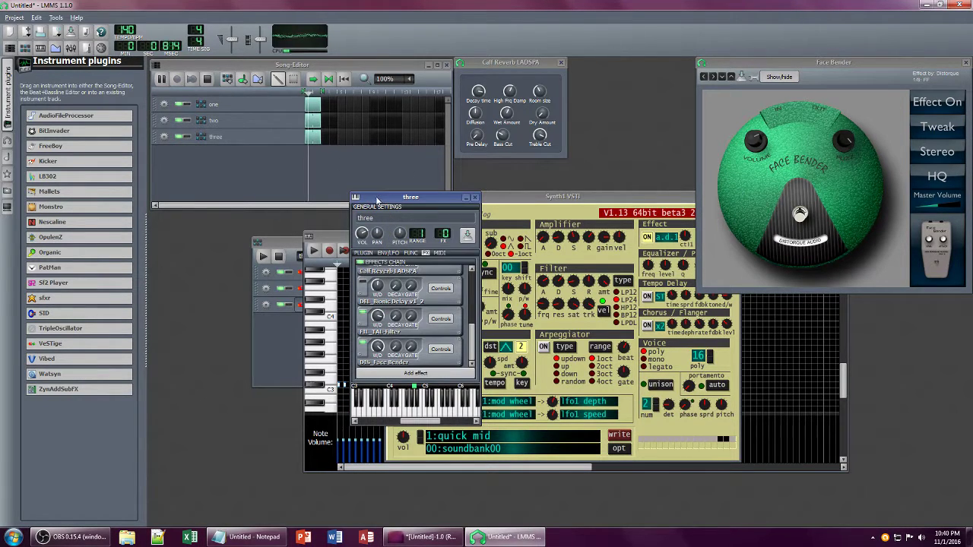
click(234, 113)
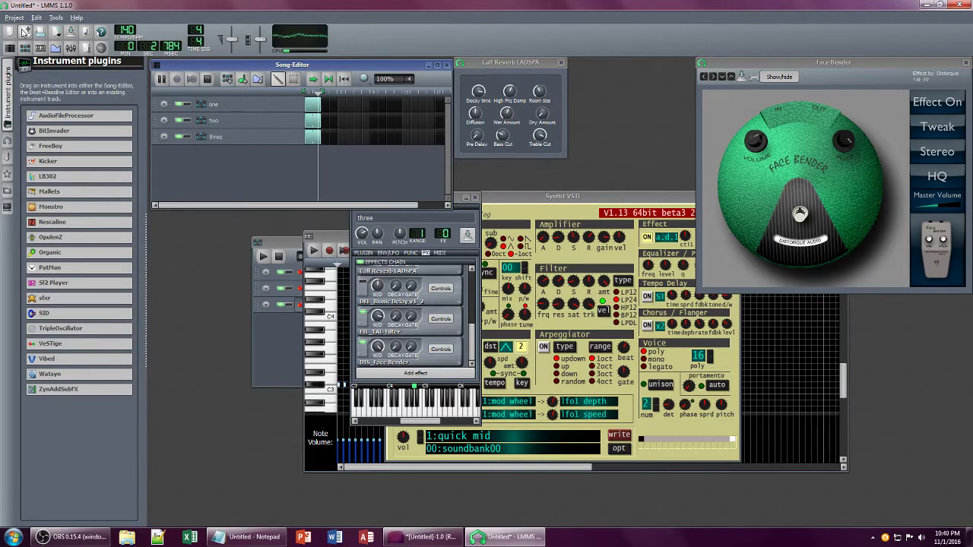
click(10, 48)
click(10, 47)
click(25, 47)
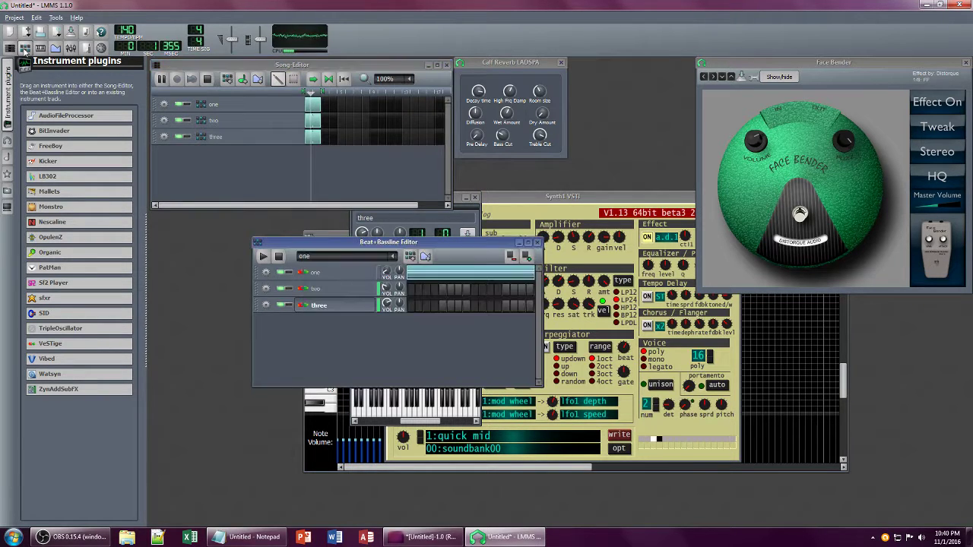
drag(387, 275, 388, 278)
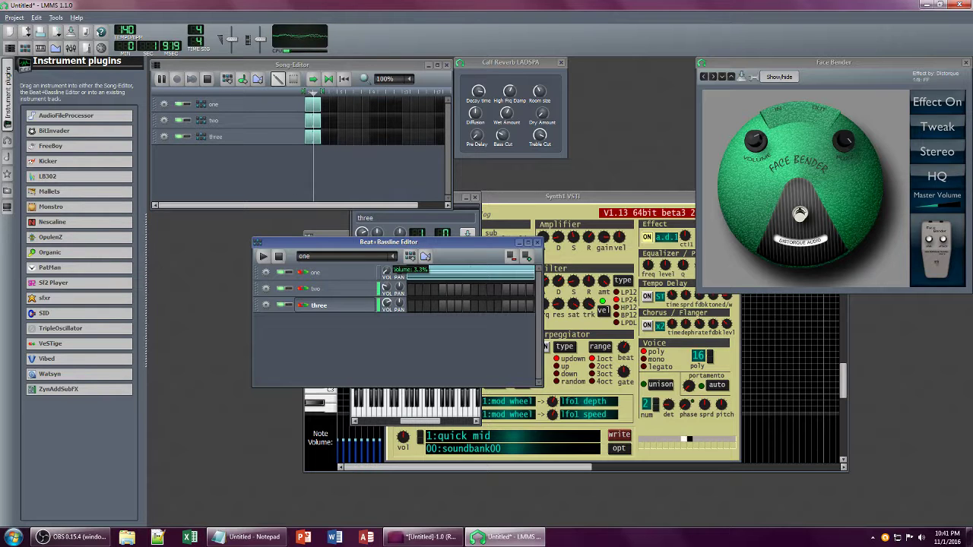
drag(387, 274, 387, 276)
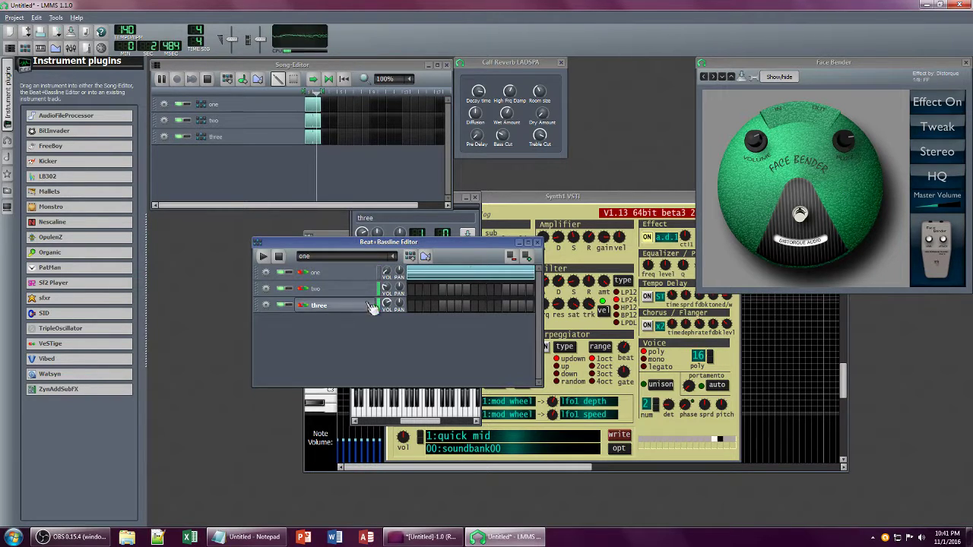
Step: Close the Face Bender window, show track three's effects chain and lower the track's volume
click(334, 305)
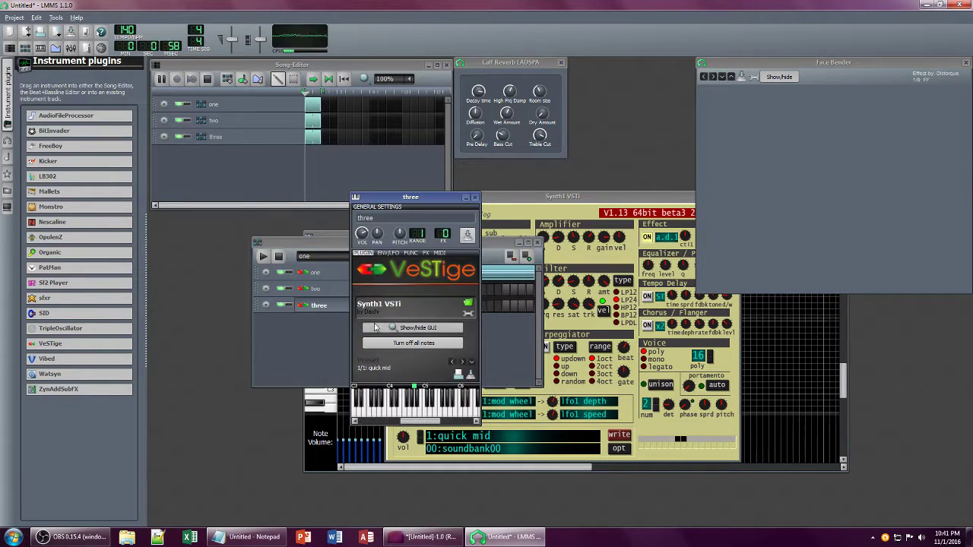
click(965, 62)
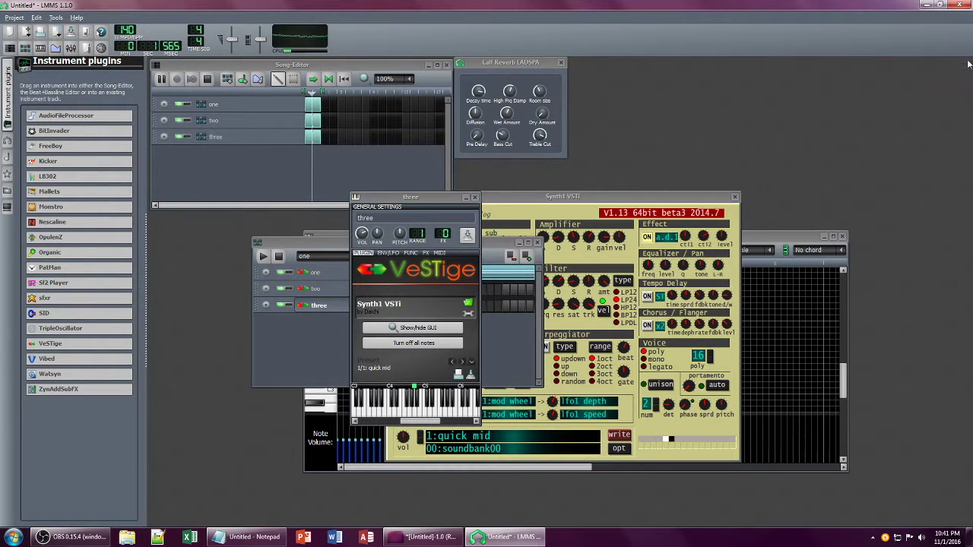
click(426, 252)
click(362, 235)
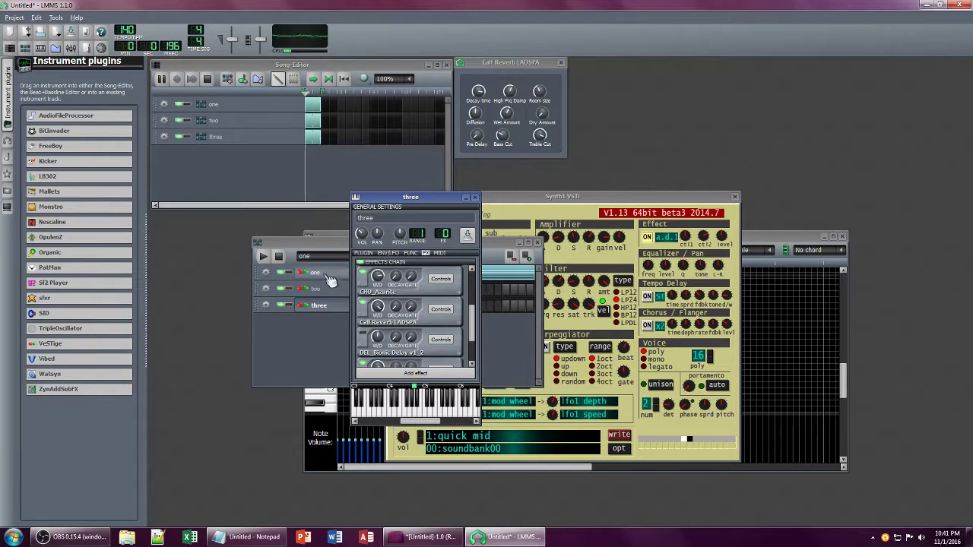
Step: Set track one's volume to 0% in the Beat+Bassline Editor and return to track three's window
click(335, 242)
drag(386, 272, 386, 301)
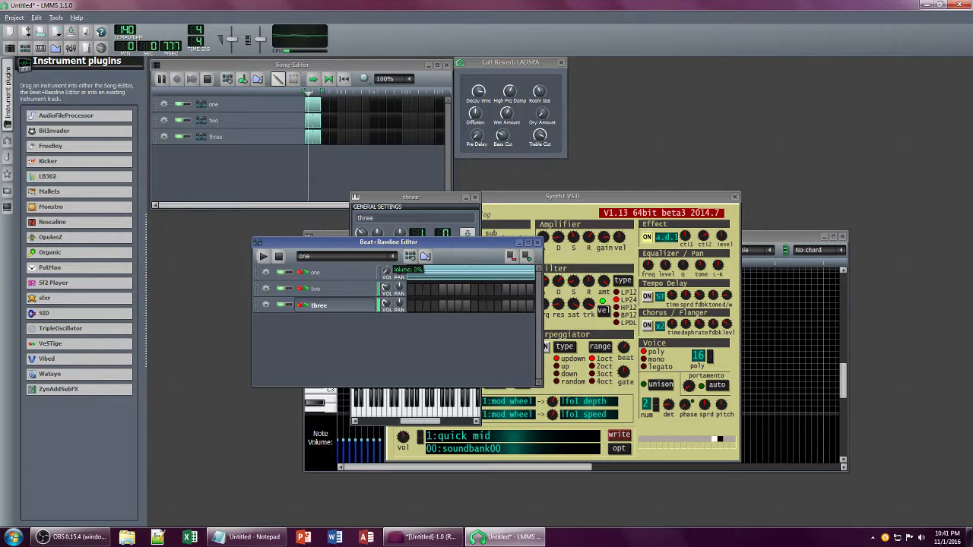
click(415, 199)
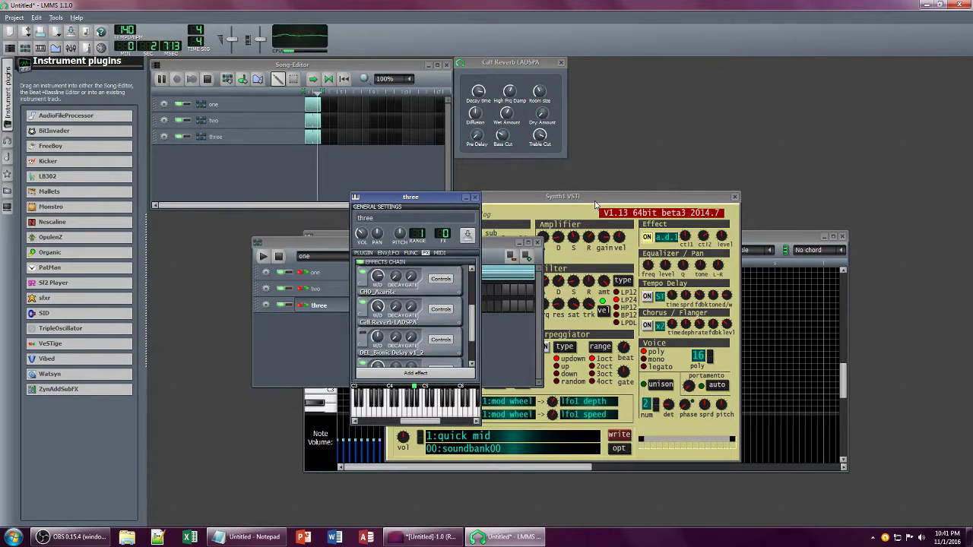
Step: Fine-tune track three's volume around 56% in its instrument window
click(597, 205)
click(363, 234)
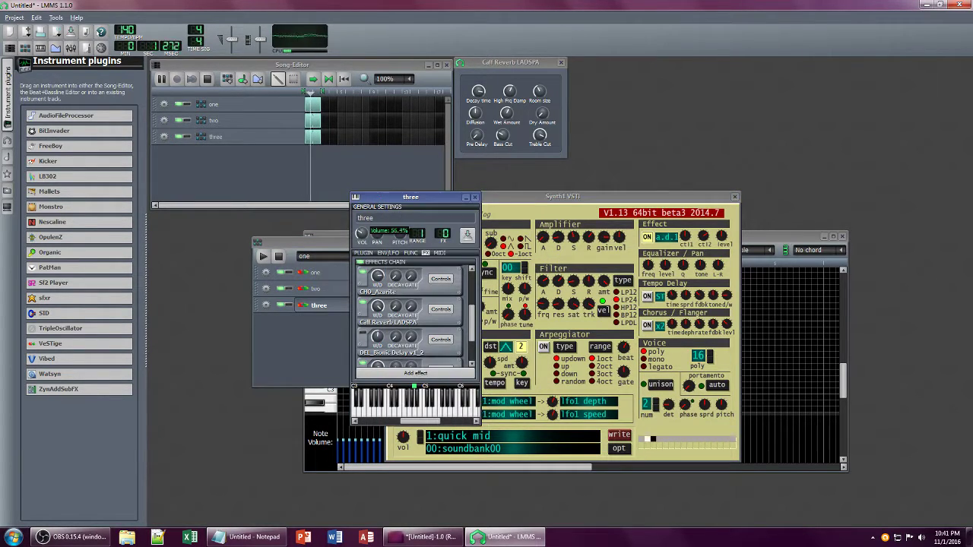
drag(361, 234, 360, 241)
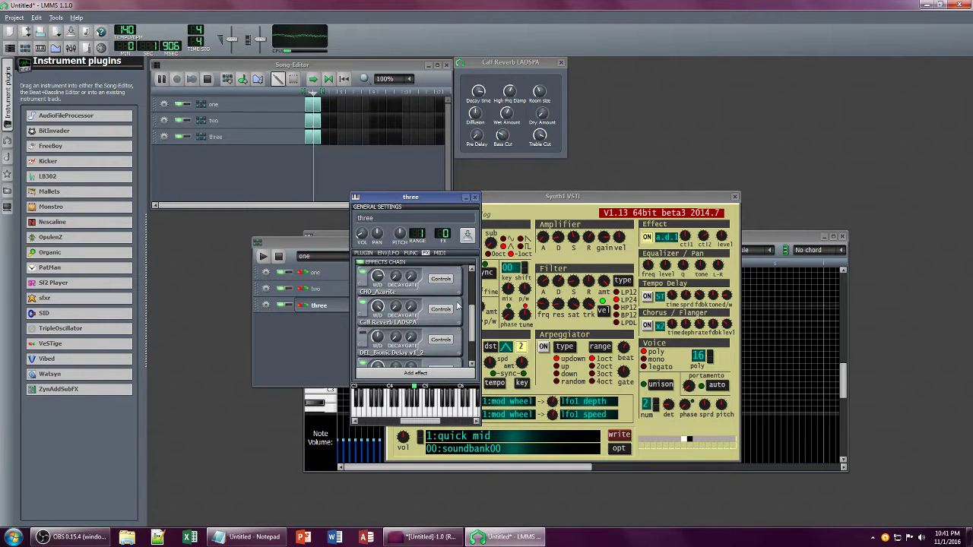
Step: Switch the Beat+Bassline Editor to beat two and adjust track two's volume, with track three's window closed
drag(402, 199, 694, 178)
drag(377, 246, 348, 240)
click(364, 249)
click(305, 275)
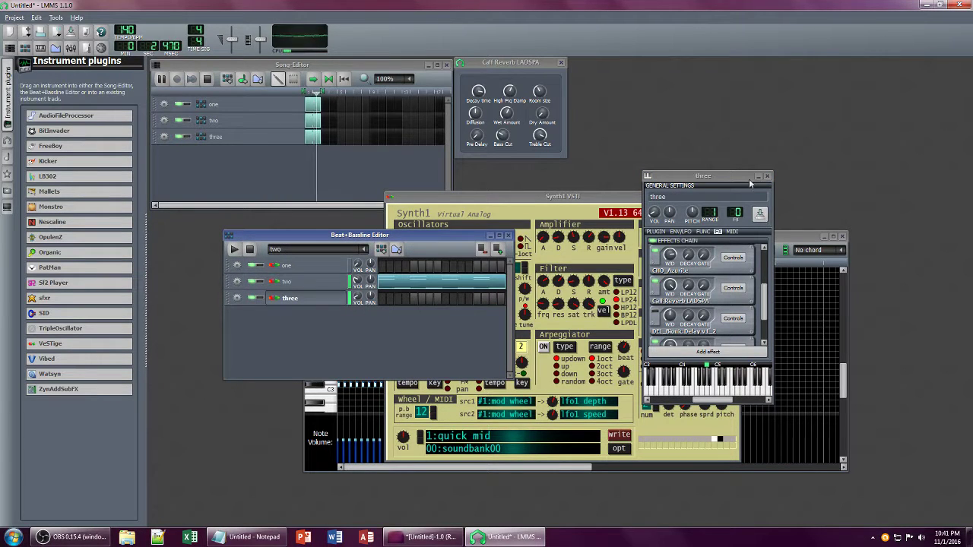
click(767, 176)
drag(356, 279, 357, 280)
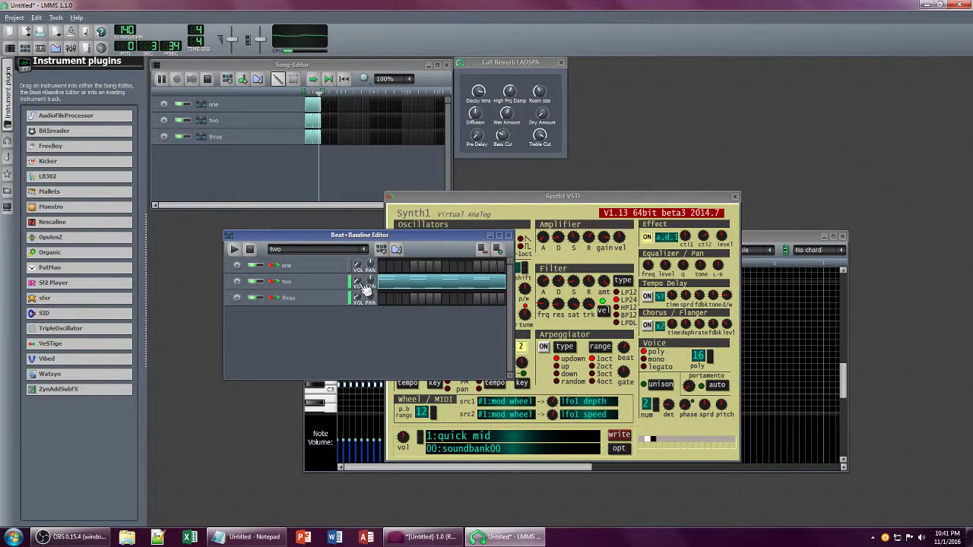
Step: Reopen track three's effects chain and lower the wet levels of the TAL-Filter and Calf Reverb effects
click(320, 299)
click(718, 232)
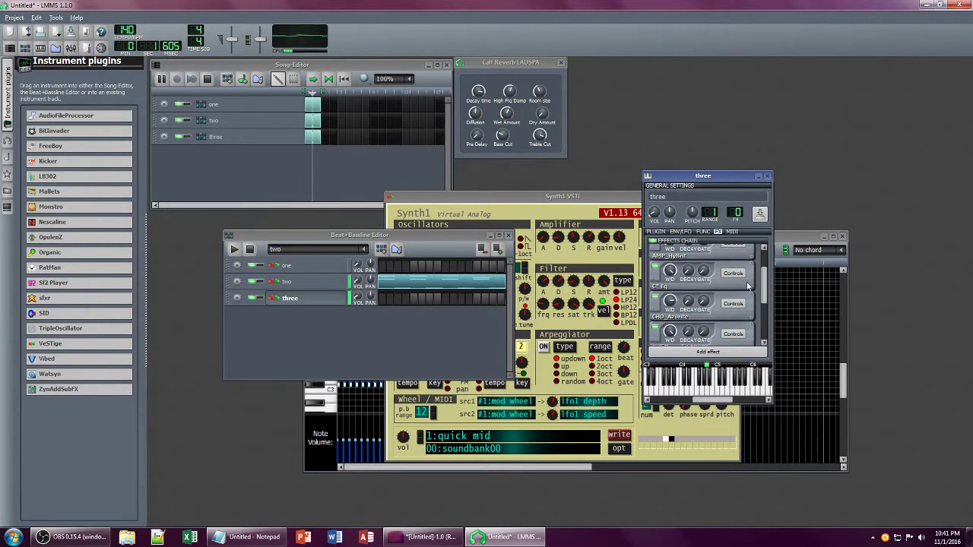
scroll(730, 292, down, 1)
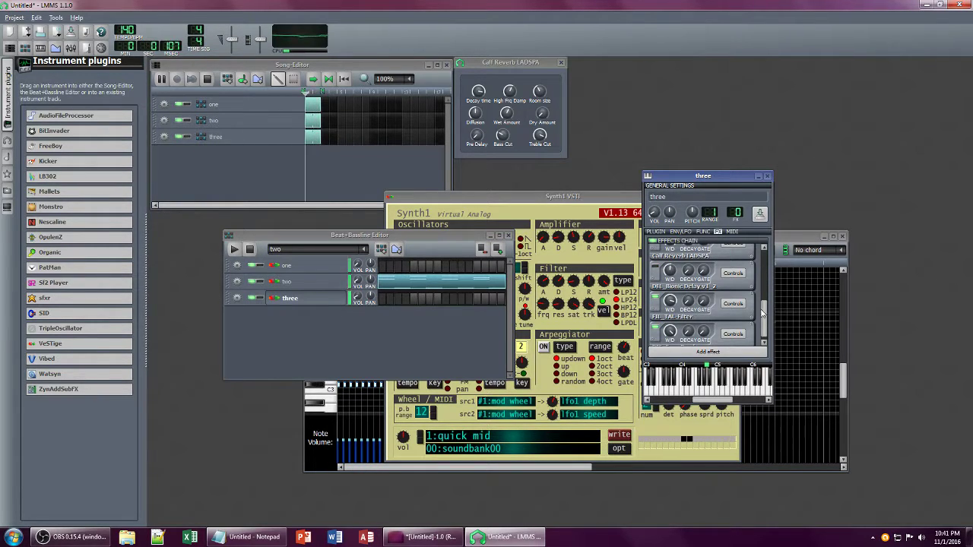
scroll(714, 312, down, 1)
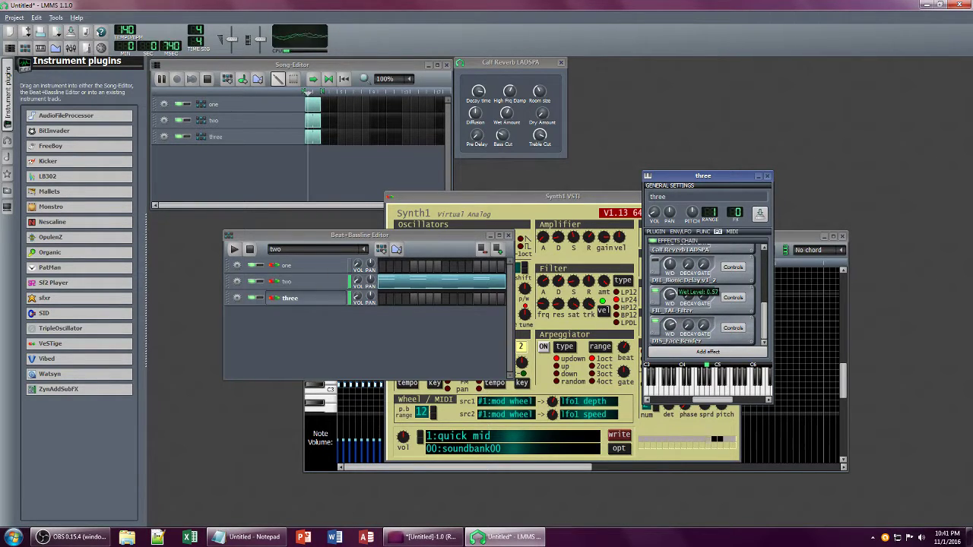
drag(672, 295, 673, 301)
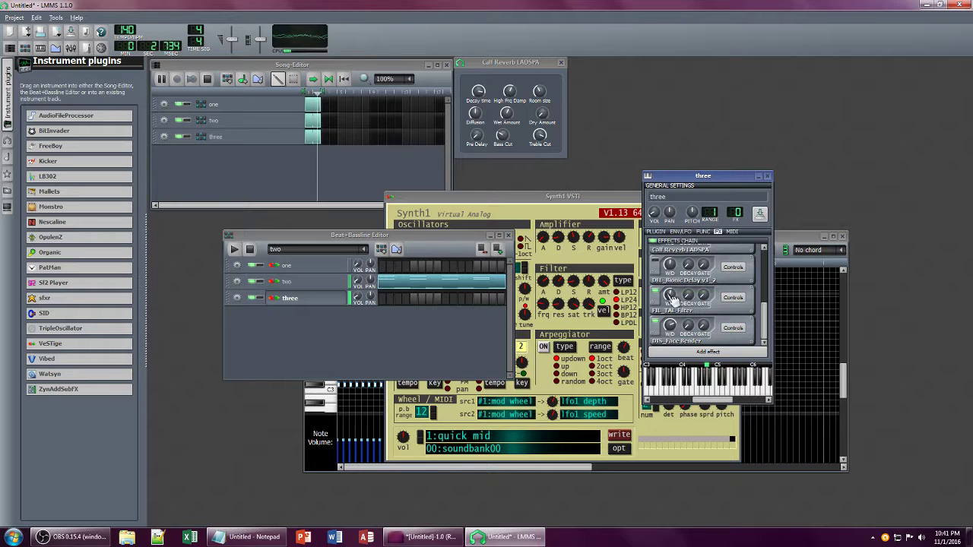
scroll(675, 301, up, 3)
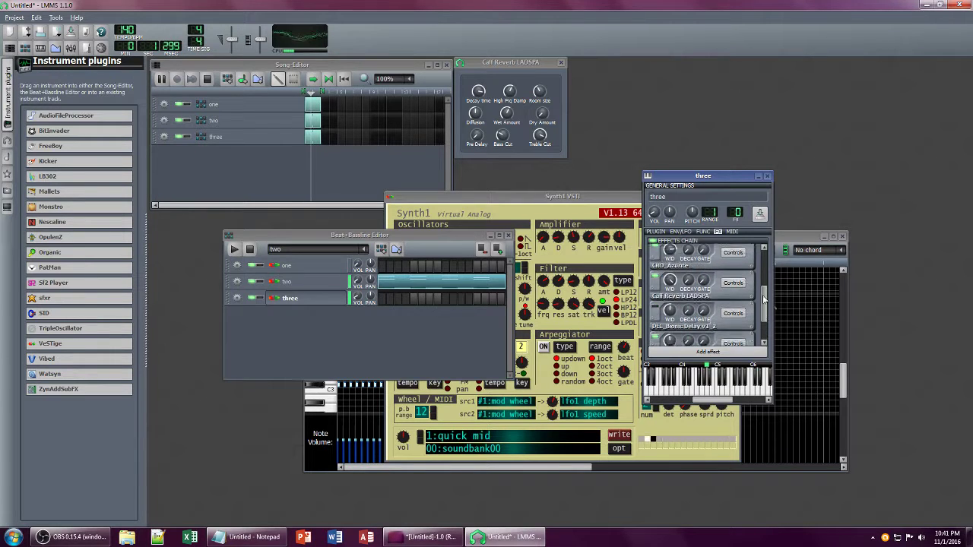
mouse_move(675, 303)
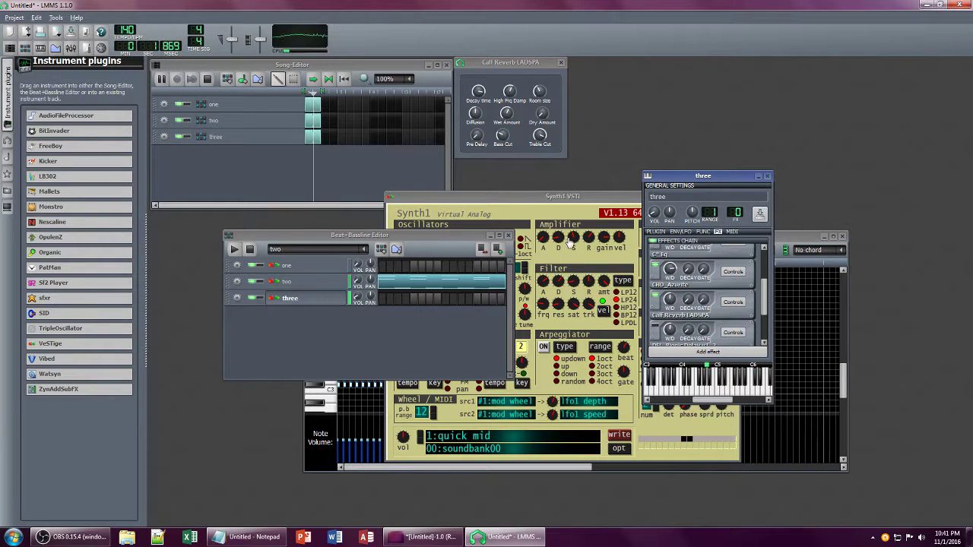
Step: Adjust the filter envelope's sustain and the effect's ctl1 and level in track three's Synth1
click(589, 248)
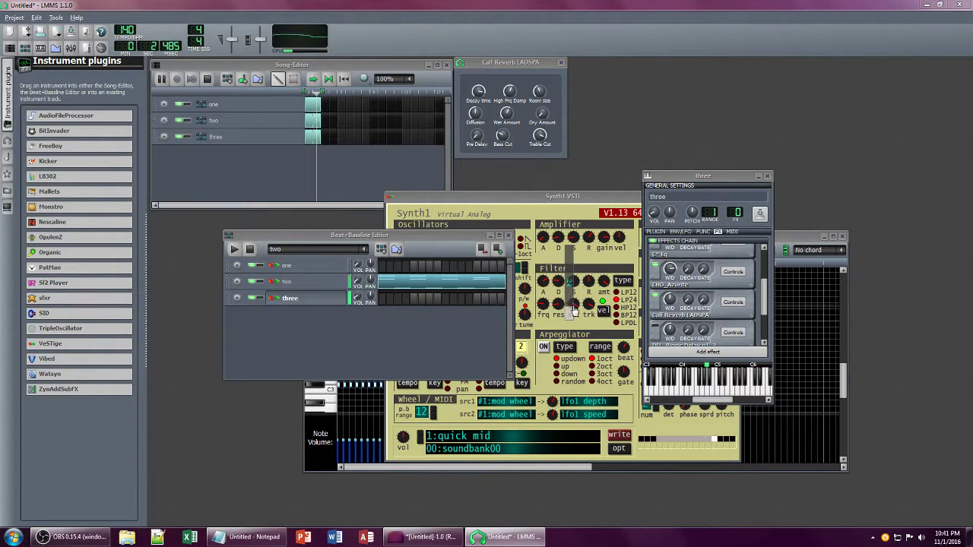
click(591, 198)
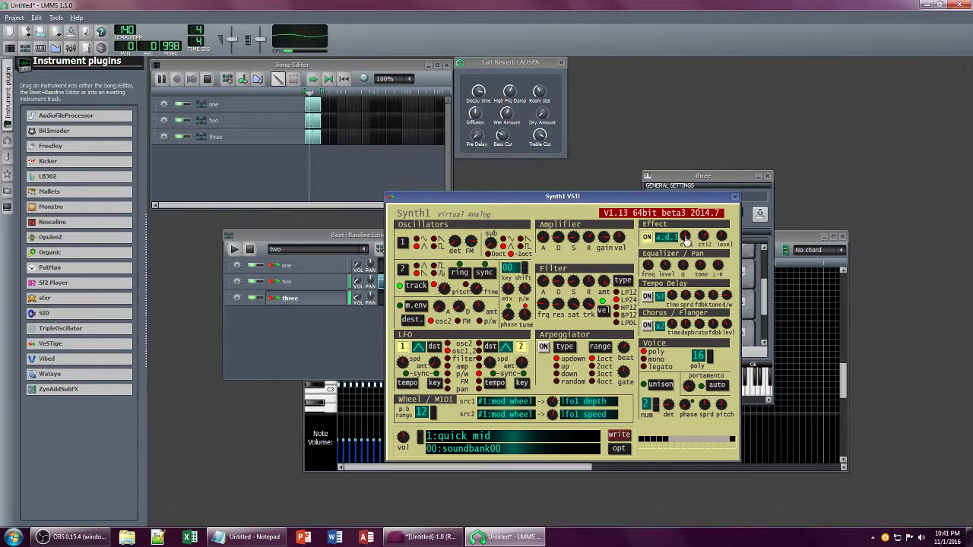
drag(685, 239, 699, 258)
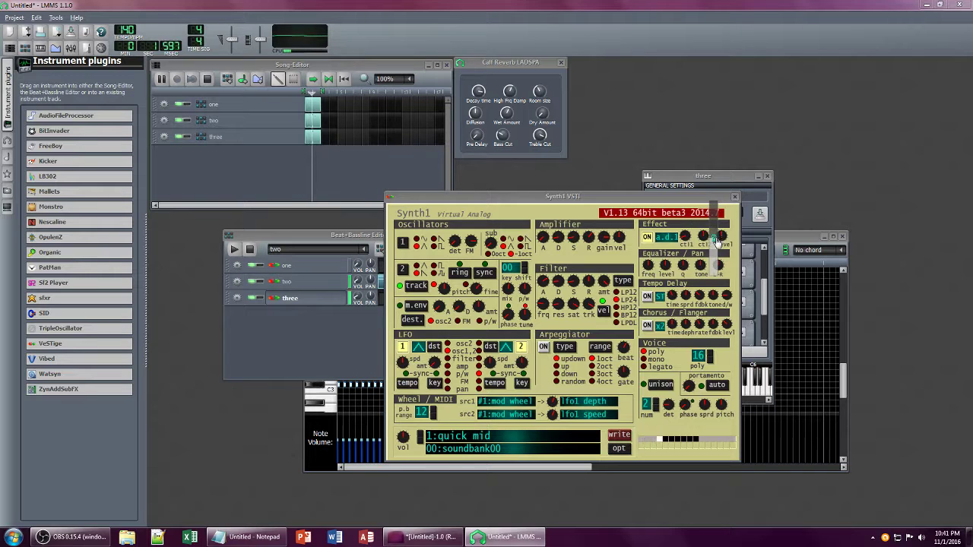
Step: Adjust the cutoff in the VST parameter control of track three's TAL Filter and close the parameter window
click(707, 183)
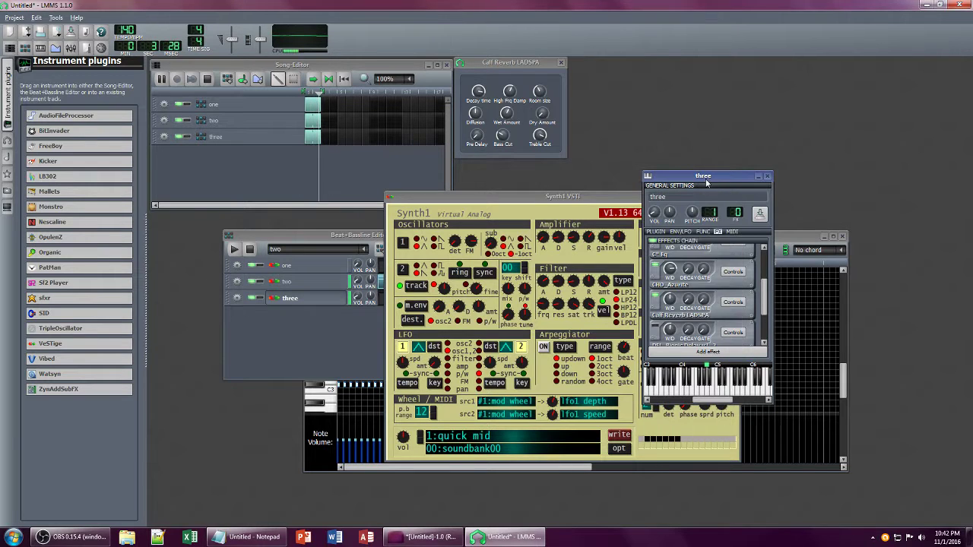
scroll(750, 302, down, 3)
click(733, 300)
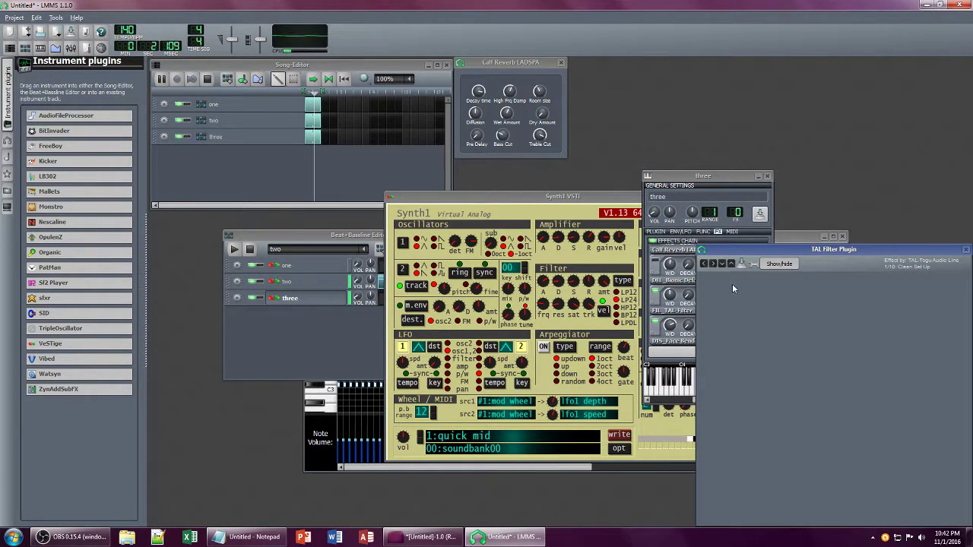
click(752, 264)
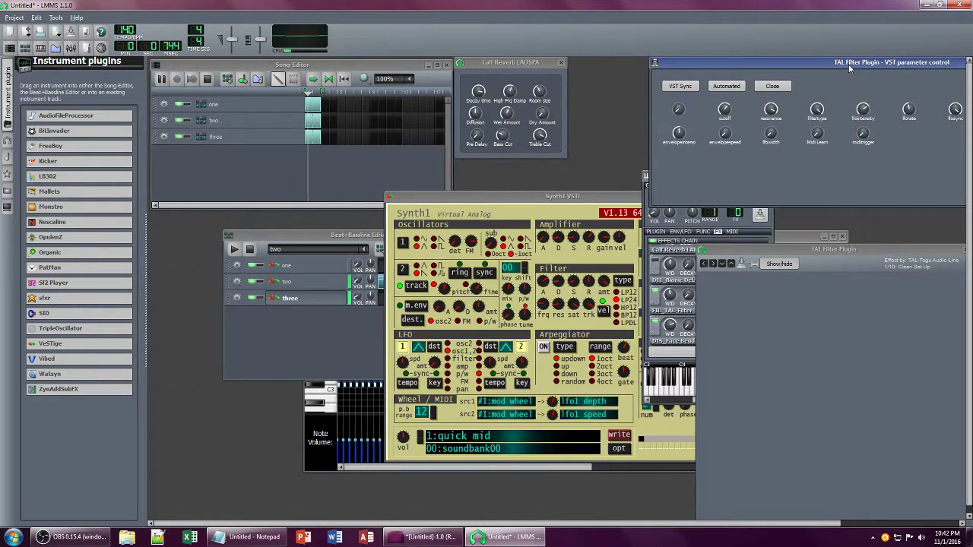
drag(848, 63, 582, 122)
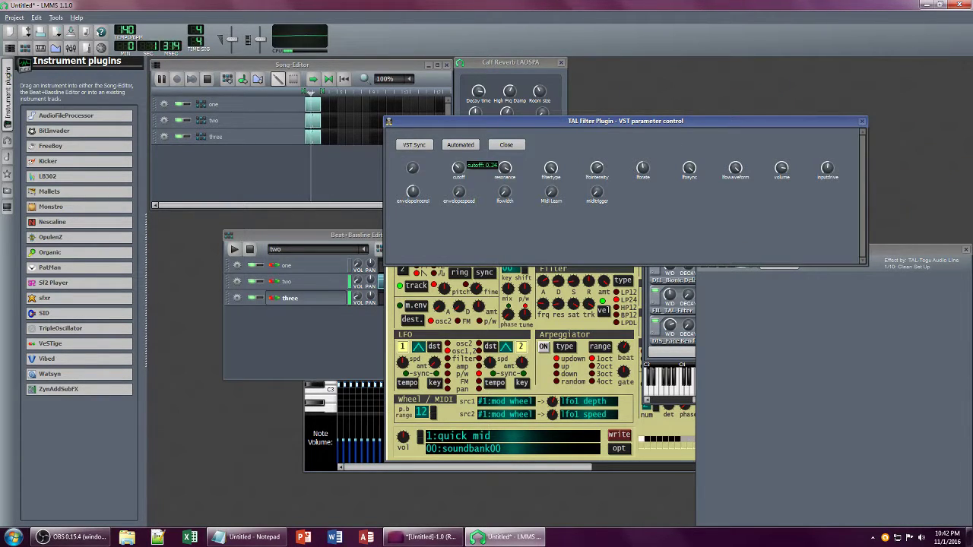
click(862, 122)
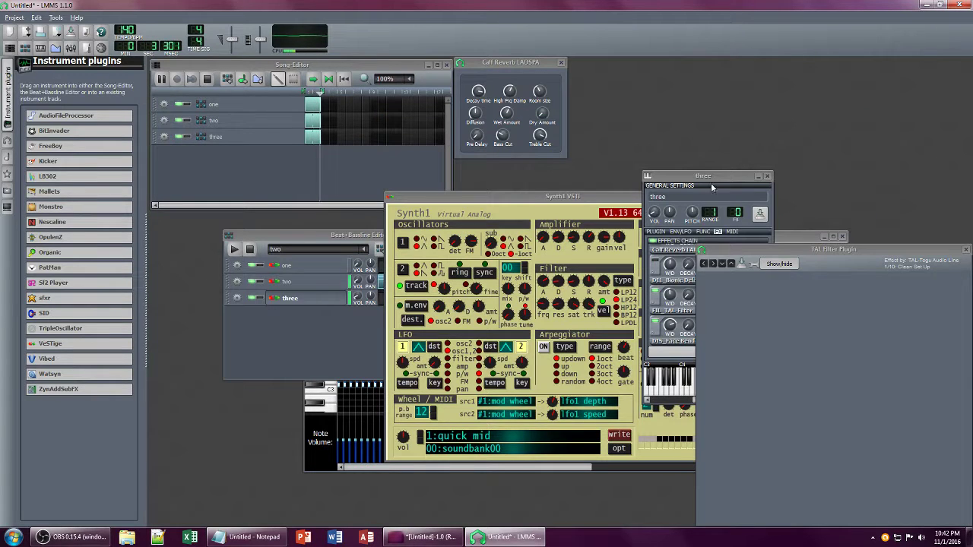
Step: Lower the wet level of the AMP_HyBrit effect in track three's effects chain
click(710, 180)
scroll(697, 300, up, 3)
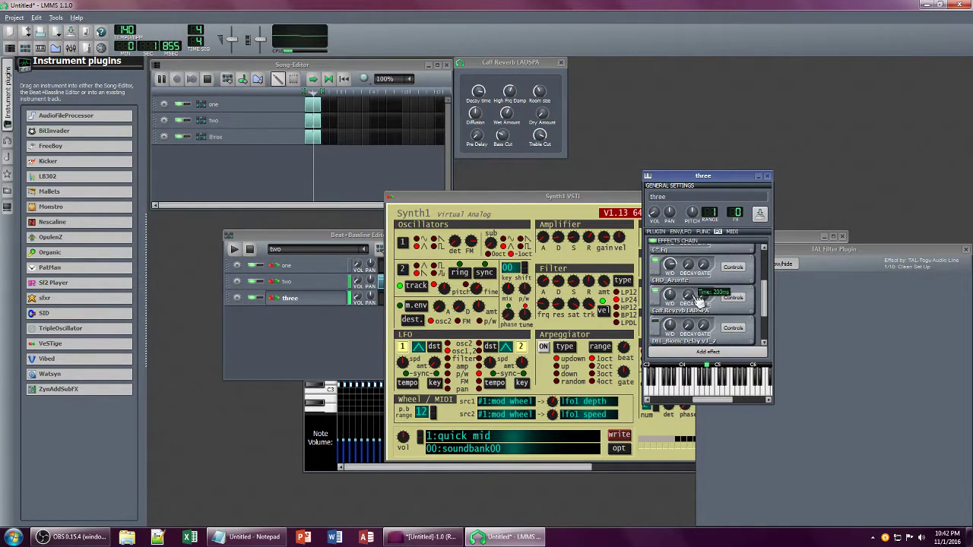
scroll(761, 295, up, 2)
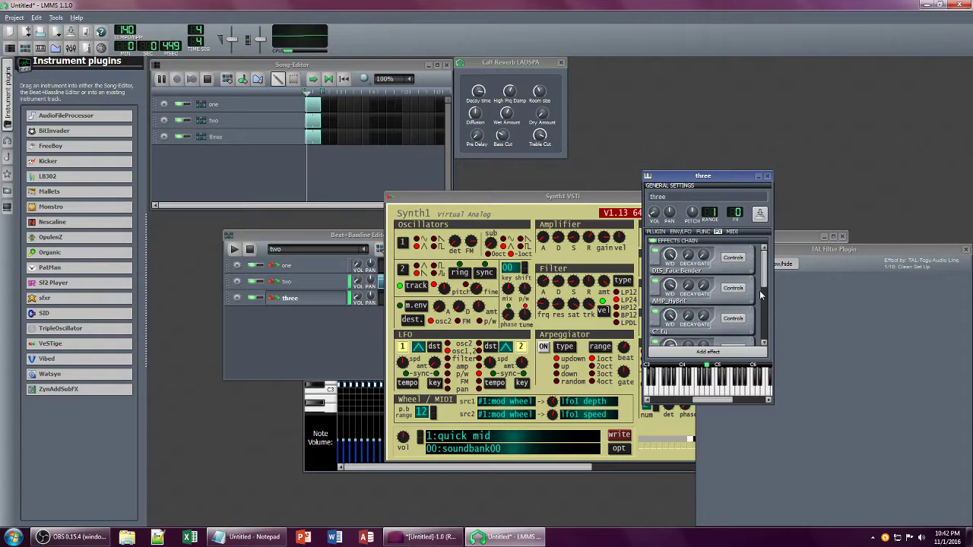
click(670, 285)
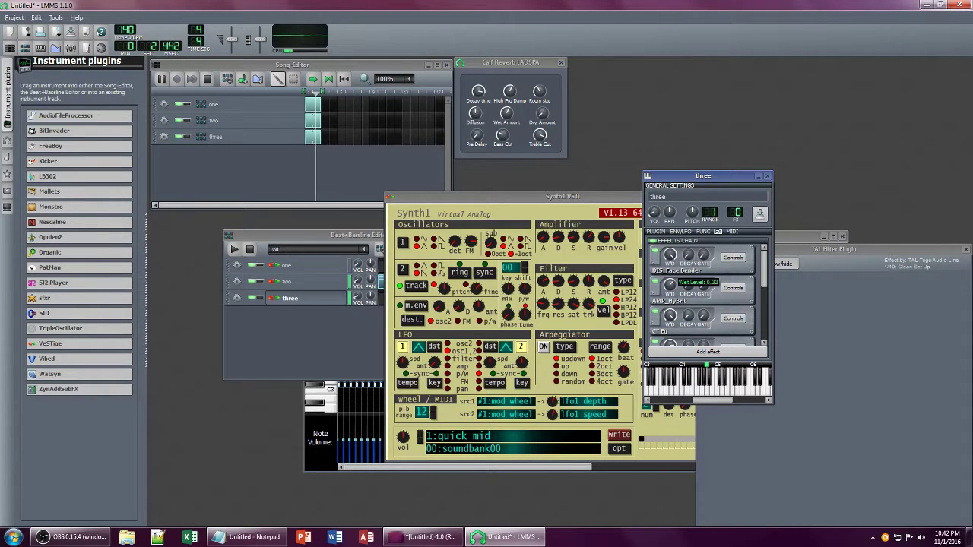
drag(670, 285, 669, 287)
Step: Close the TAL Filter and track three windows, and fine-tune the volumes of tracks three and two, with two around 12.8%
click(965, 250)
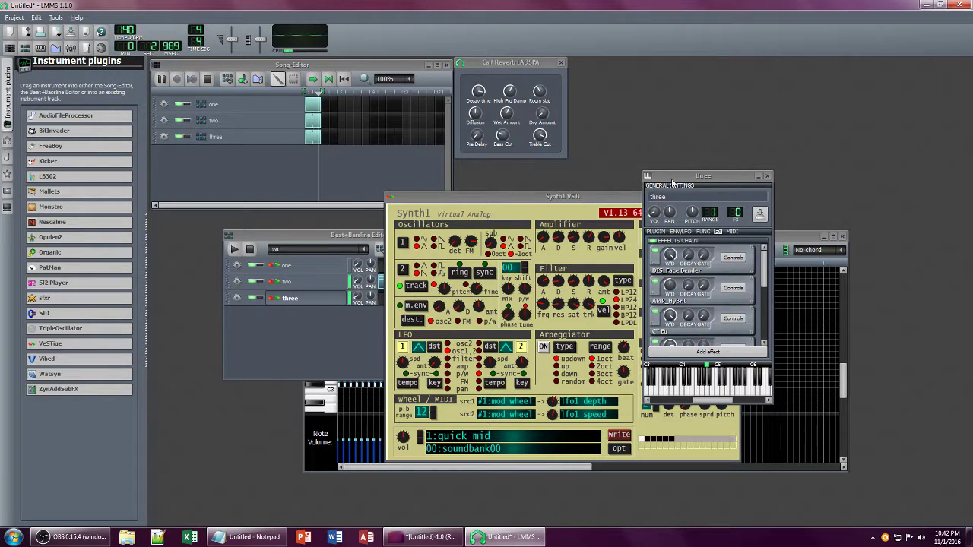
click(298, 235)
click(357, 297)
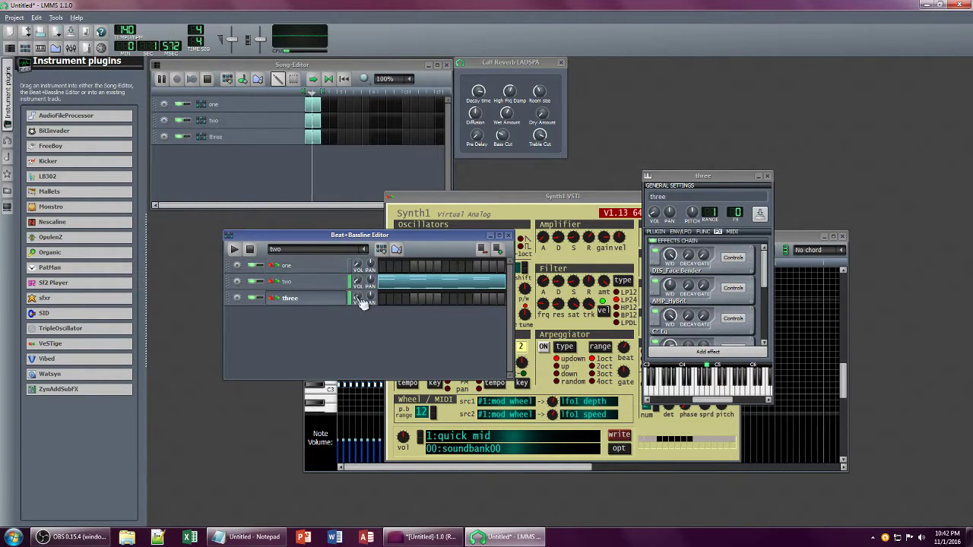
drag(357, 297, 357, 281)
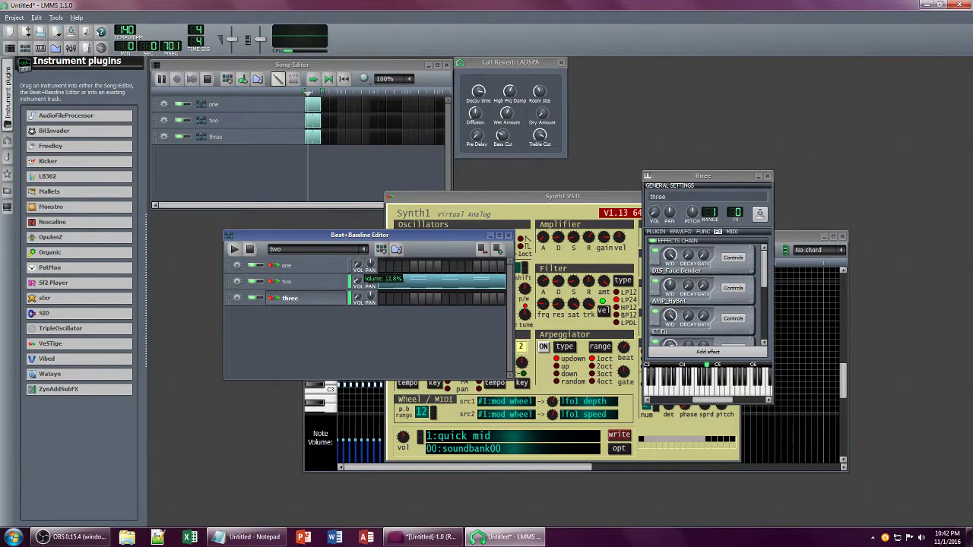
drag(357, 281, 357, 281)
click(767, 177)
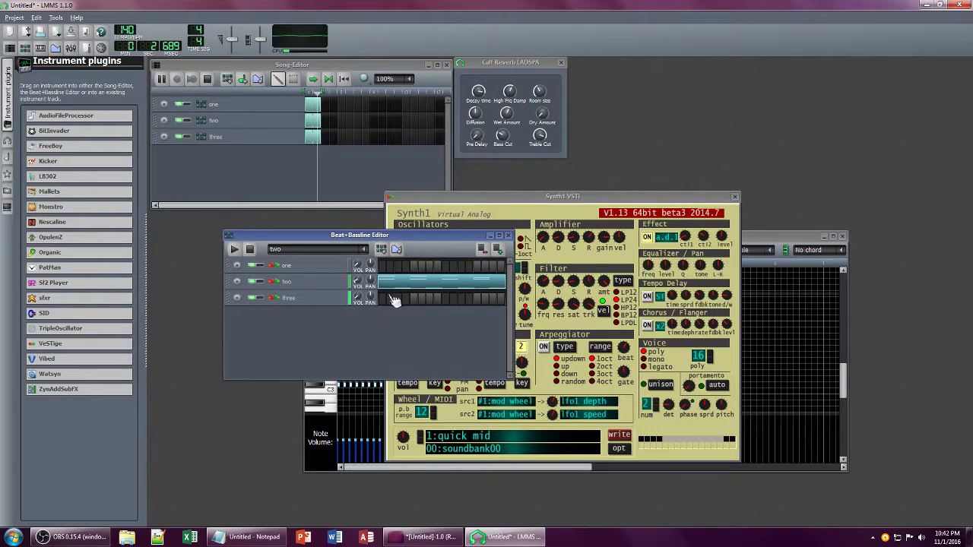
Step: Show track two's effects chain and mute tracks three and one in the Beat+Bassline Editor
click(321, 285)
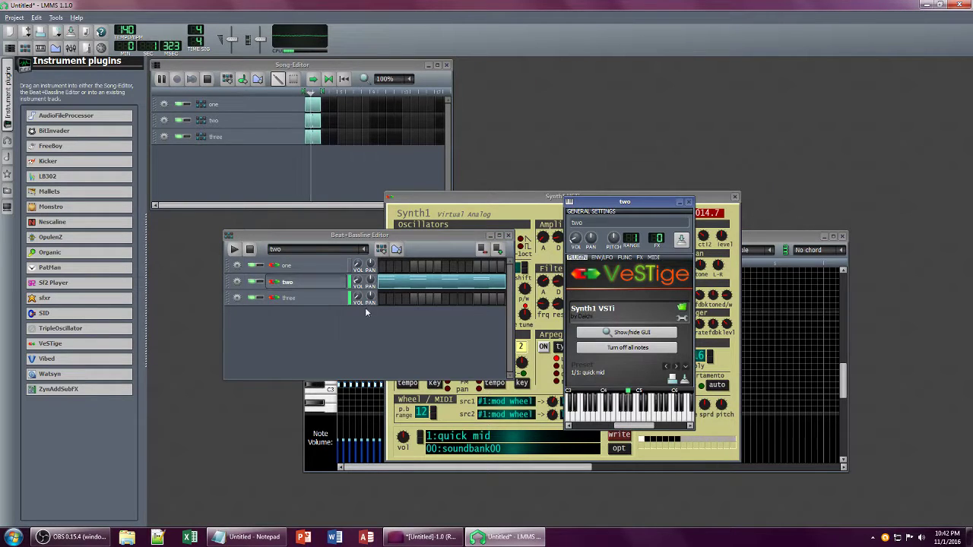
drag(358, 294, 358, 293)
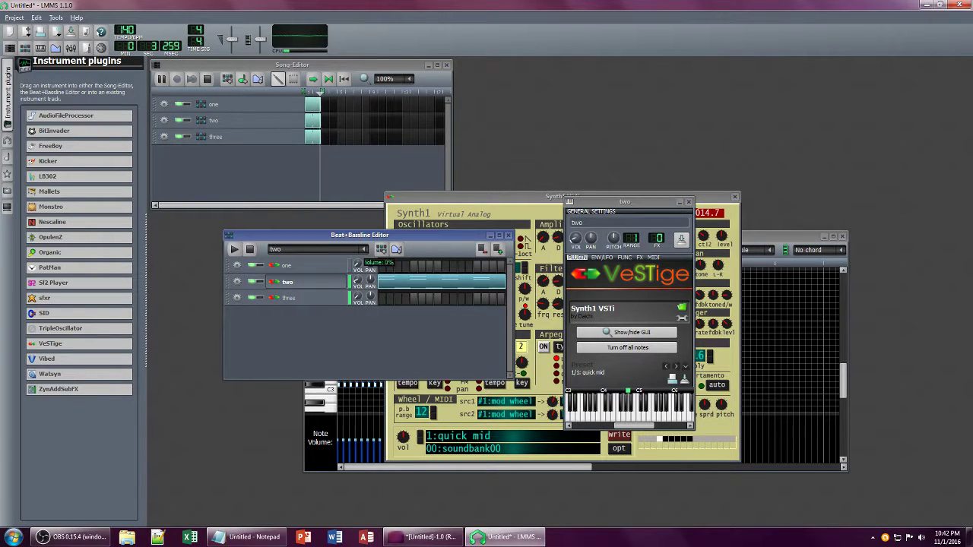
click(639, 259)
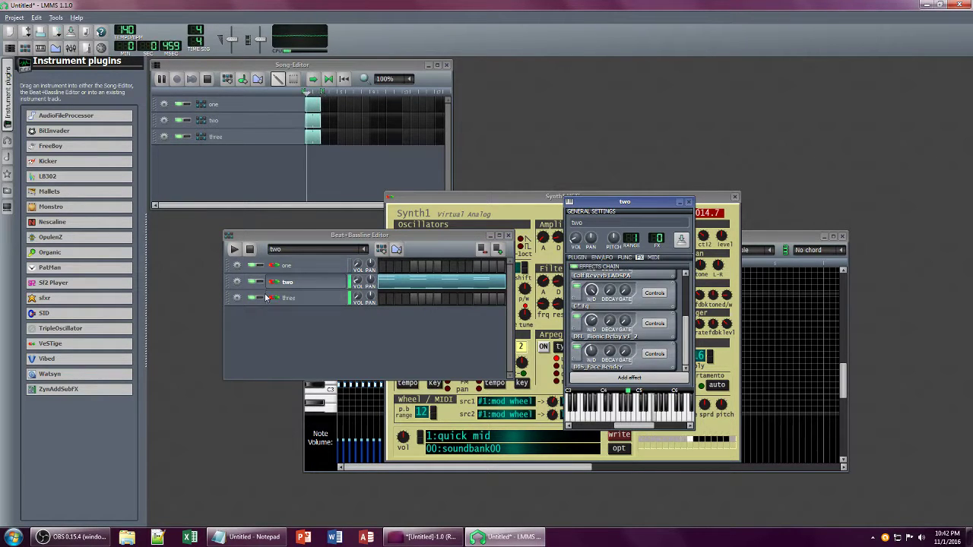
click(258, 297)
click(255, 266)
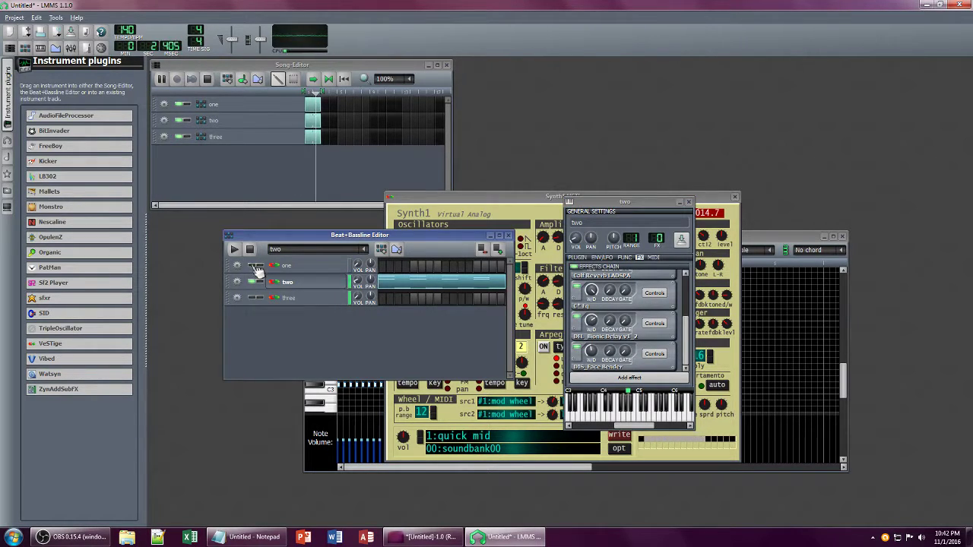
Step: Open the TAL-Filter controls in track two's effects chain and lower the effect's wet level to about 0.01
click(654, 354)
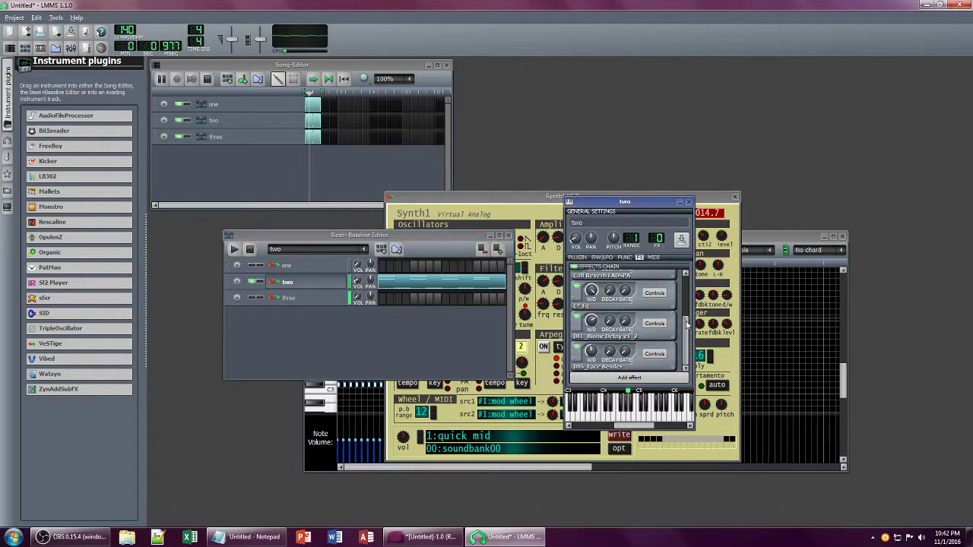
scroll(651, 298, up, 4)
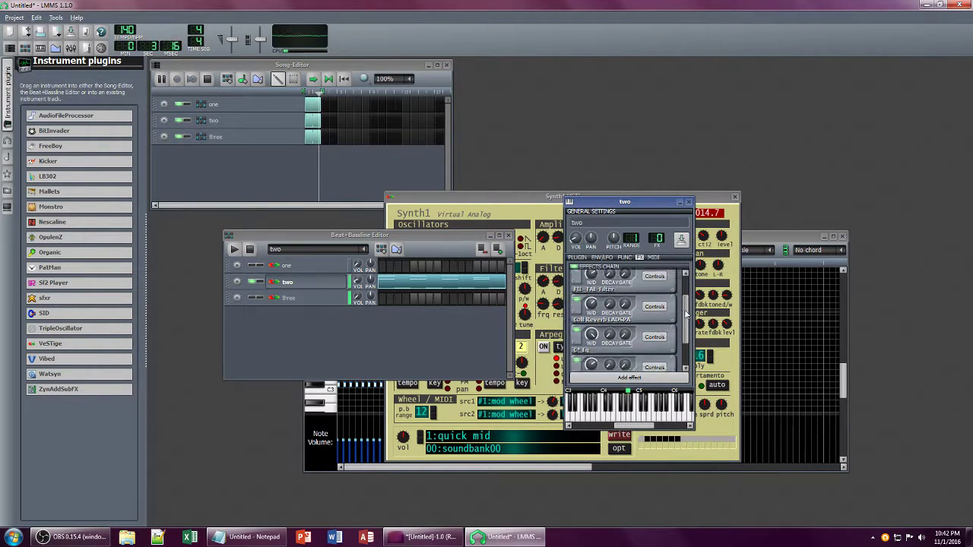
click(654, 297)
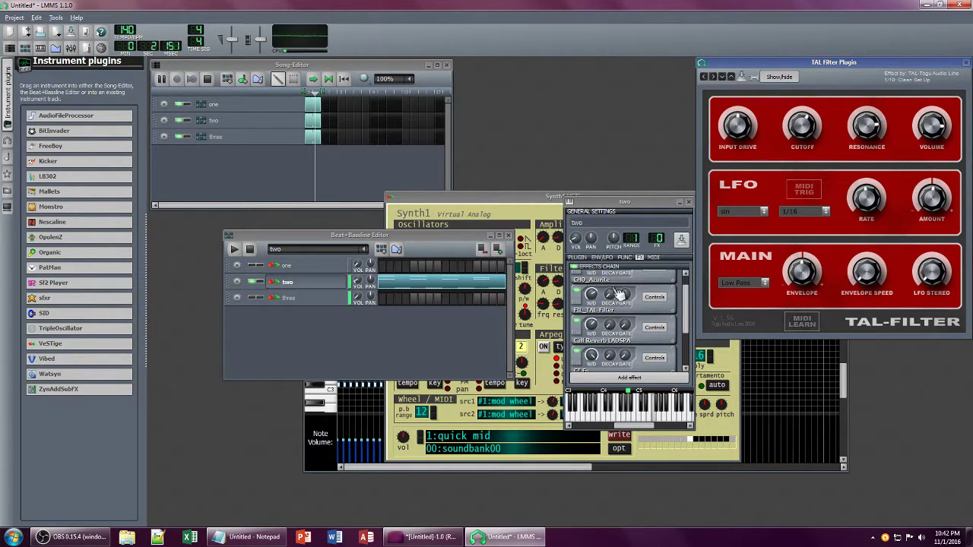
click(592, 294)
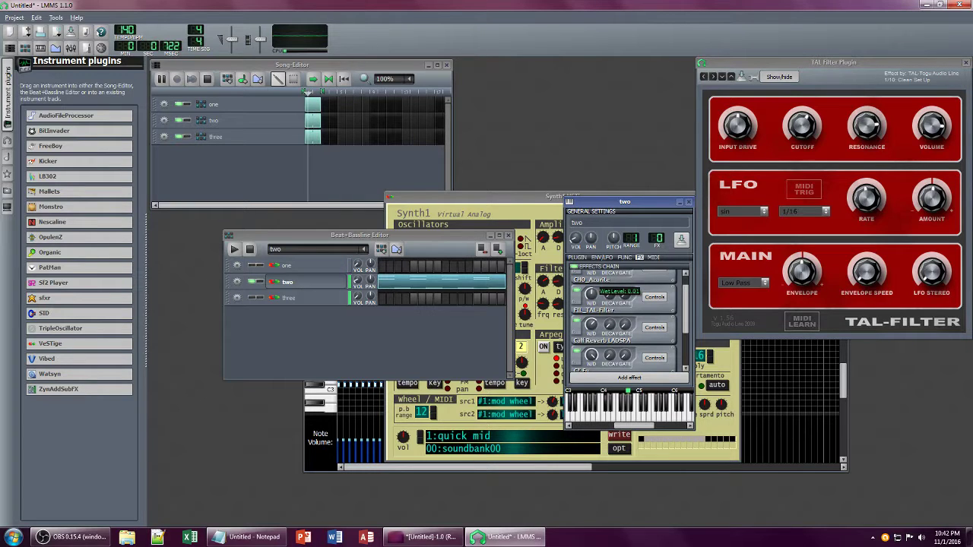
Step: Lower the wet level of the CHO_Azurite effect in track two's effects chain
drag(685, 318, 686, 306)
click(593, 281)
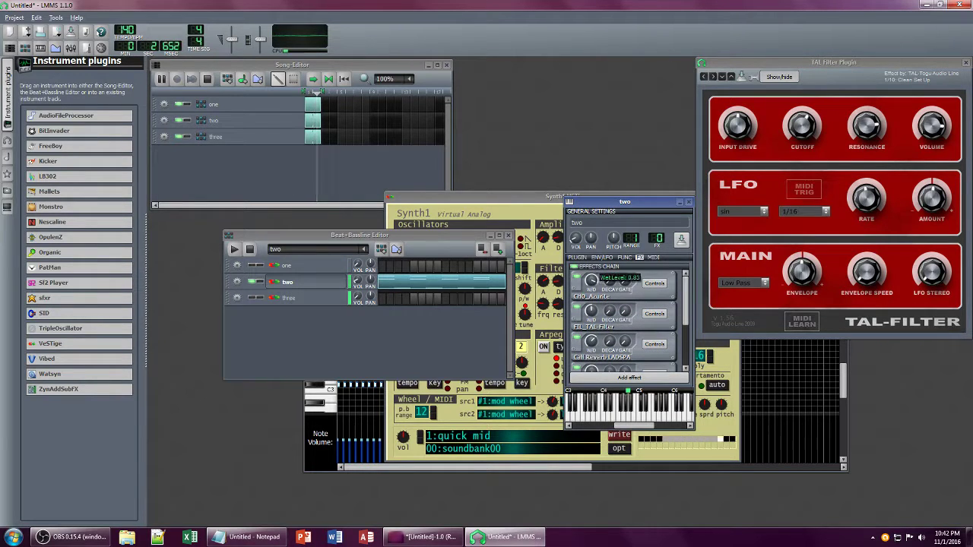
drag(592, 281, 592, 279)
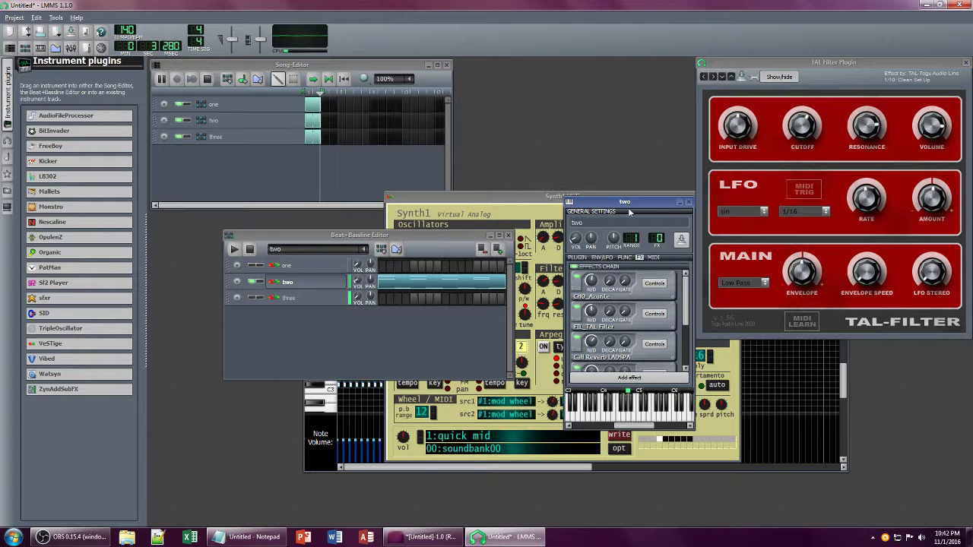
Step: Remove track one from the Song-Editor and try to remove track three as well
drag(631, 206, 519, 241)
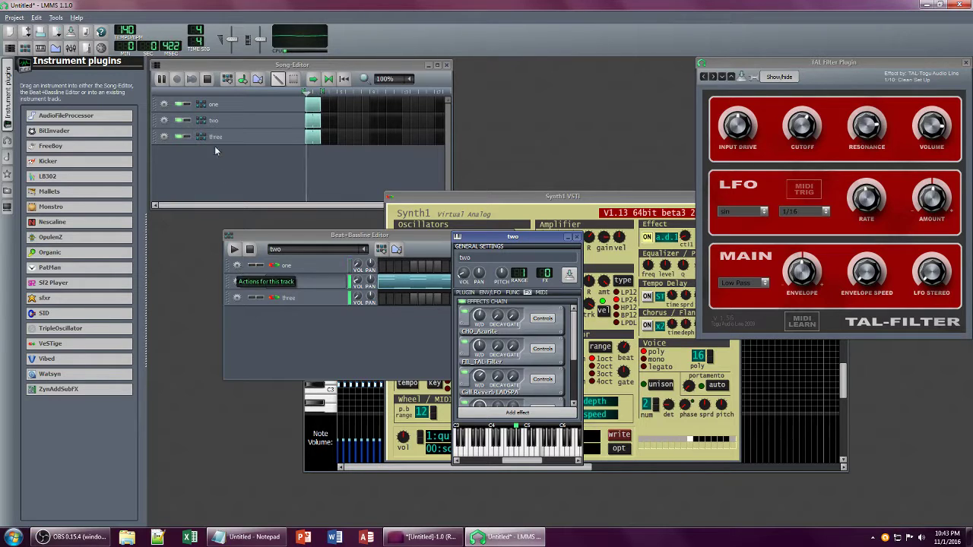
click(164, 104)
click(174, 130)
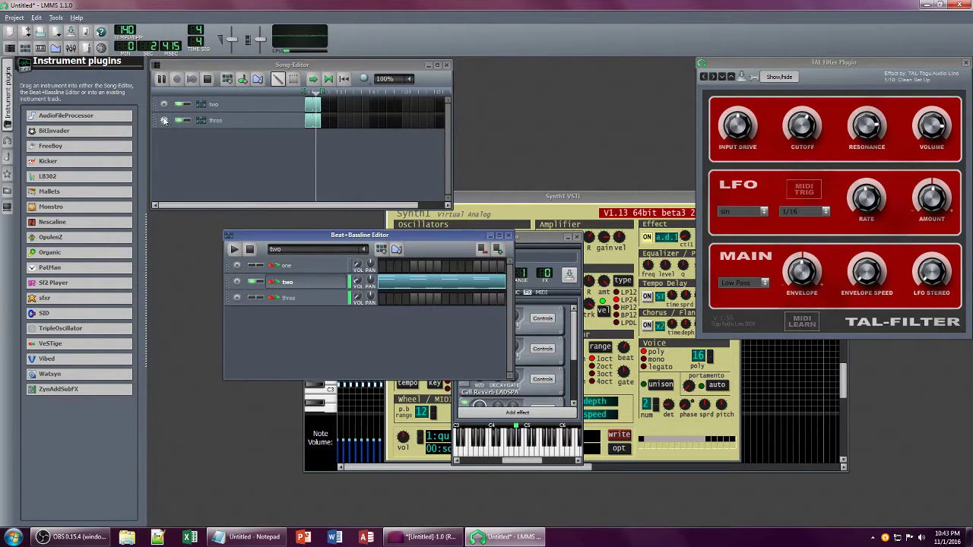
click(164, 121)
click(172, 152)
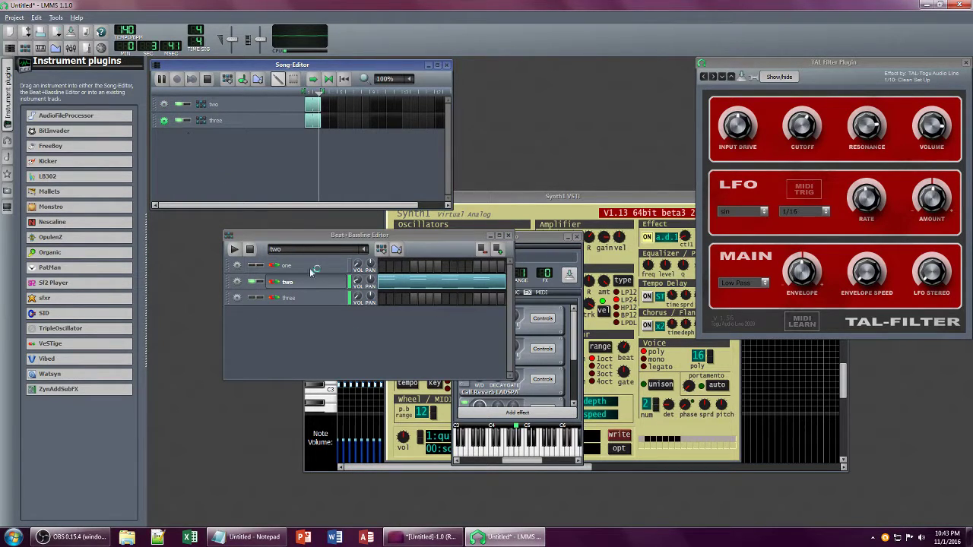
Step: Write "oh well. :) sorry" in Notepad, close the crashed LMMS program, and add "die lmms" to the note
click(260, 536)
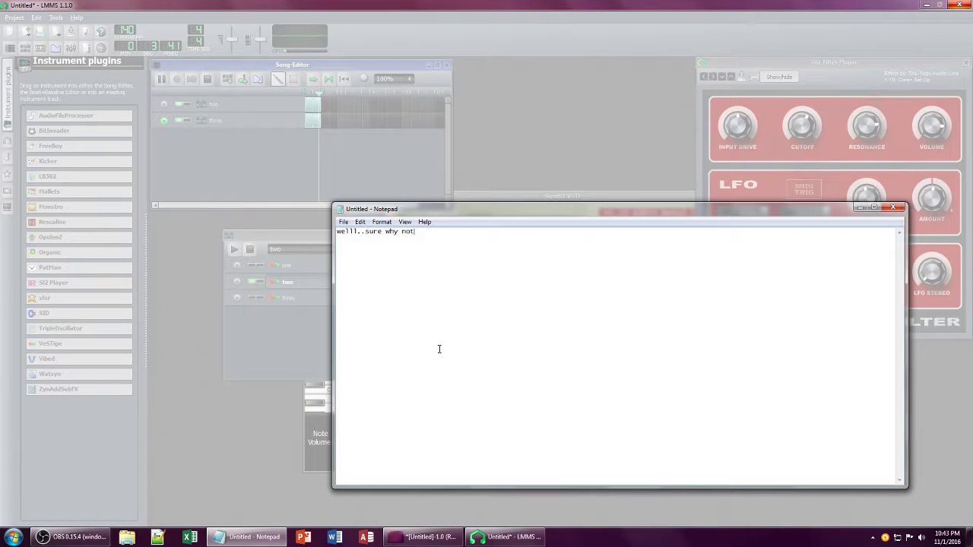
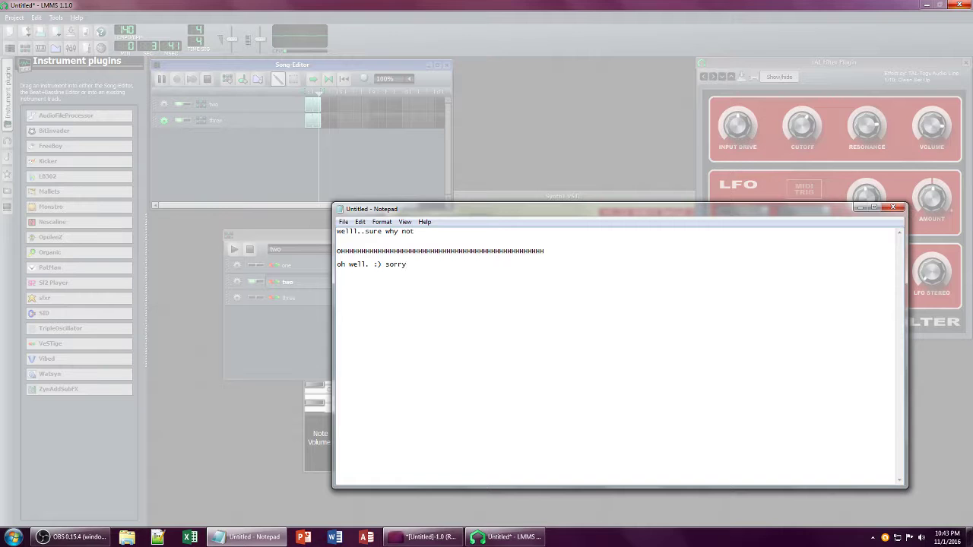
click(518, 5)
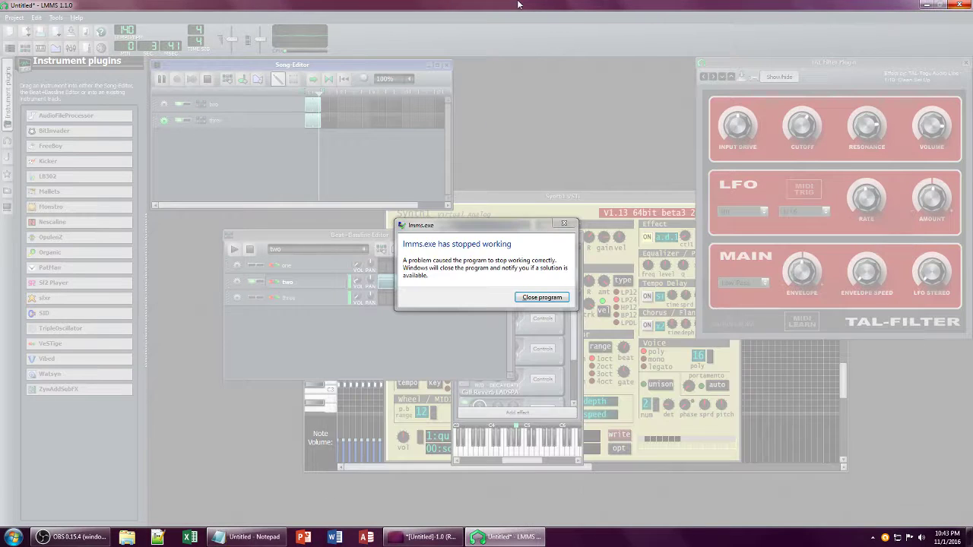
click(541, 297)
click(247, 537)
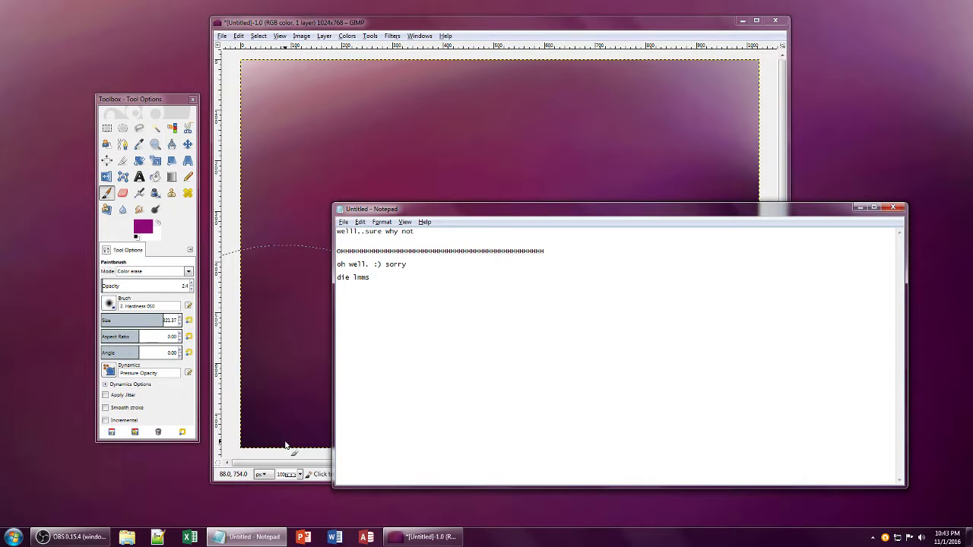
Step: Switch to the GIMP image and make the foreground colour dark blue by reducing its red value to the minimum
key(alt+space)
key(n)
key(ctrl+shift+a)
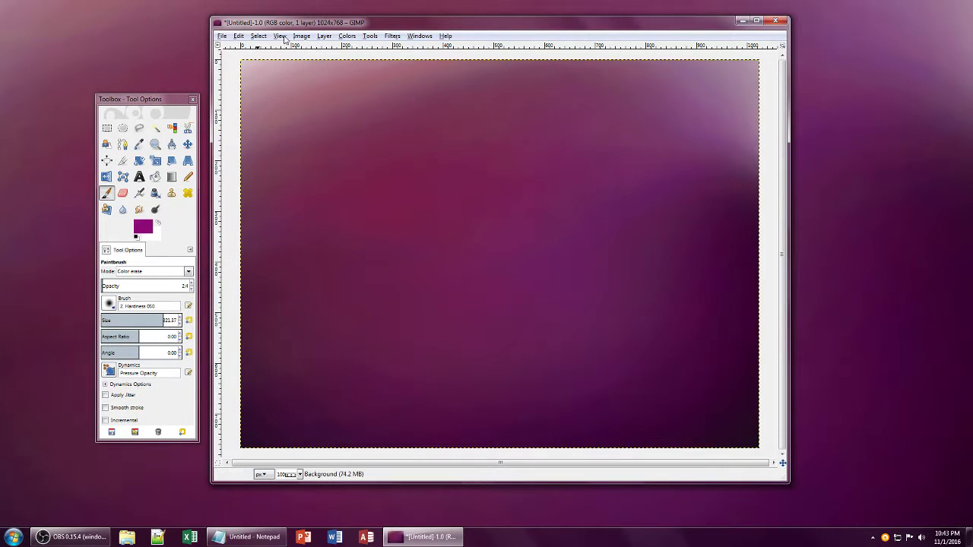
click(143, 227)
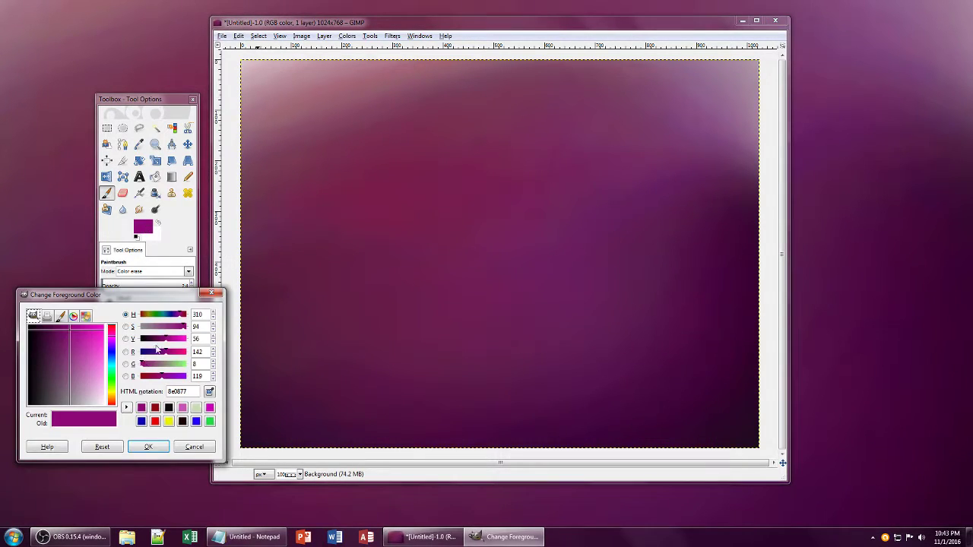
drag(157, 349, 142, 352)
click(148, 447)
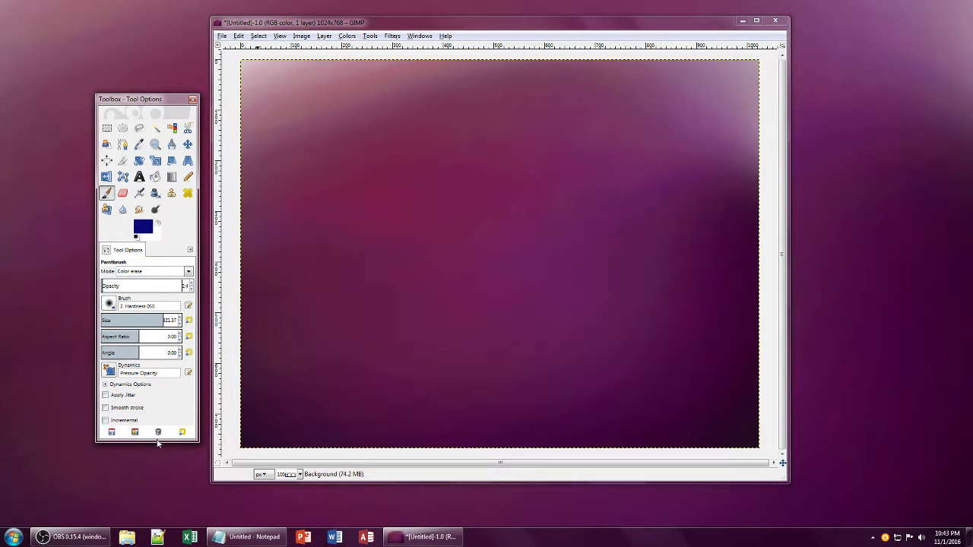
Step: Paint dark blue Paintbrush strokes across the whole canvas, with the opacity raised to 14.4
mouse_move(297, 229)
mouse_down()
mouse_move(323, 208)
mouse_move(597, 141)
mouse_up()
click(113, 288)
mouse_move(270, 208)
mouse_down()
mouse_move(516, 124)
mouse_move(504, 165)
mouse_move(307, 218)
mouse_move(758, 109)
mouse_up()
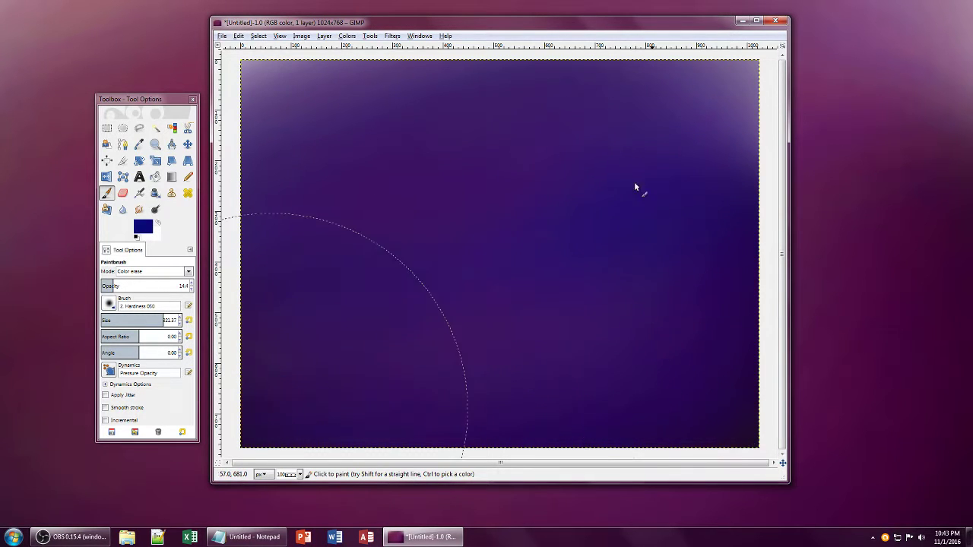
drag(403, 108, 554, 153)
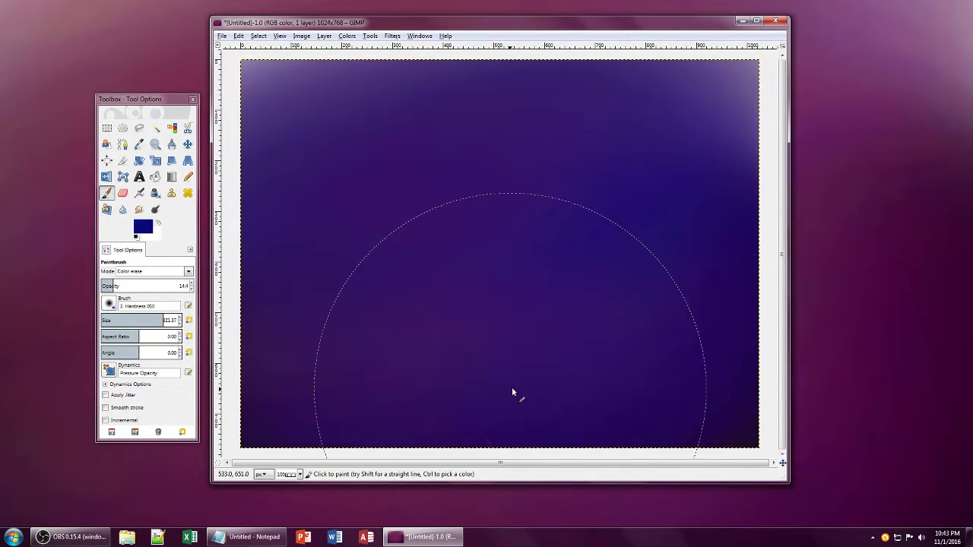
Step: Set the foreground to black (000000) and the brush size to 689.05, and darken the canvas around a central streak
click(148, 225)
drag(97, 338, 4, 360)
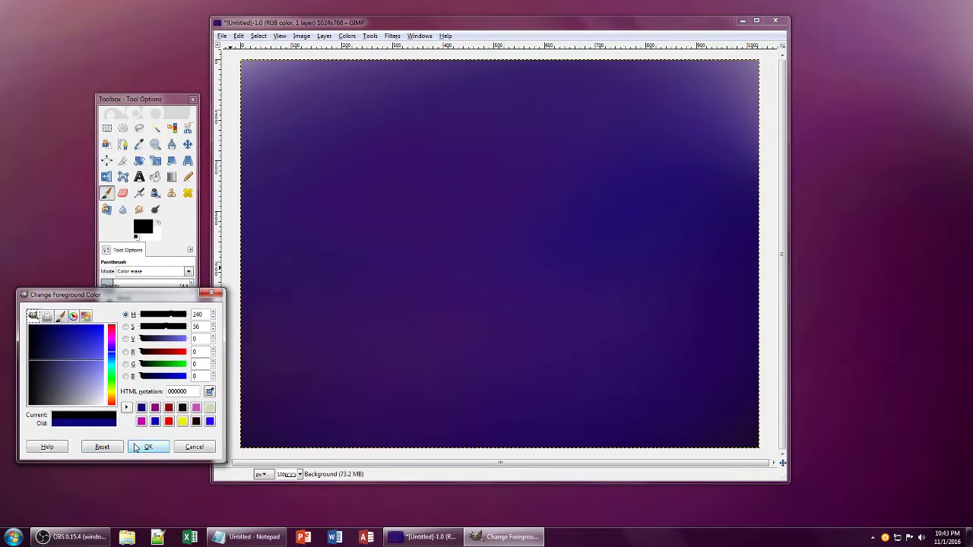
click(144, 446)
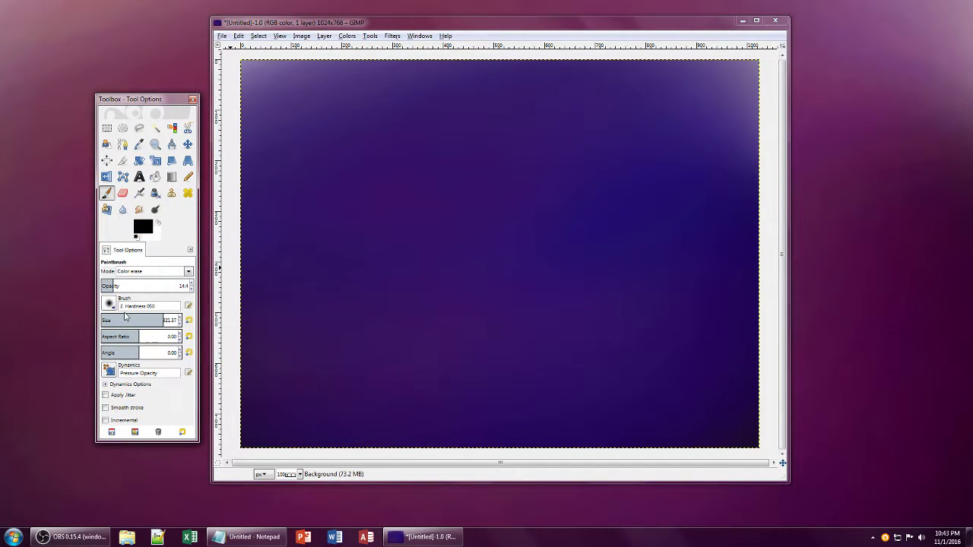
drag(125, 315, 154, 317)
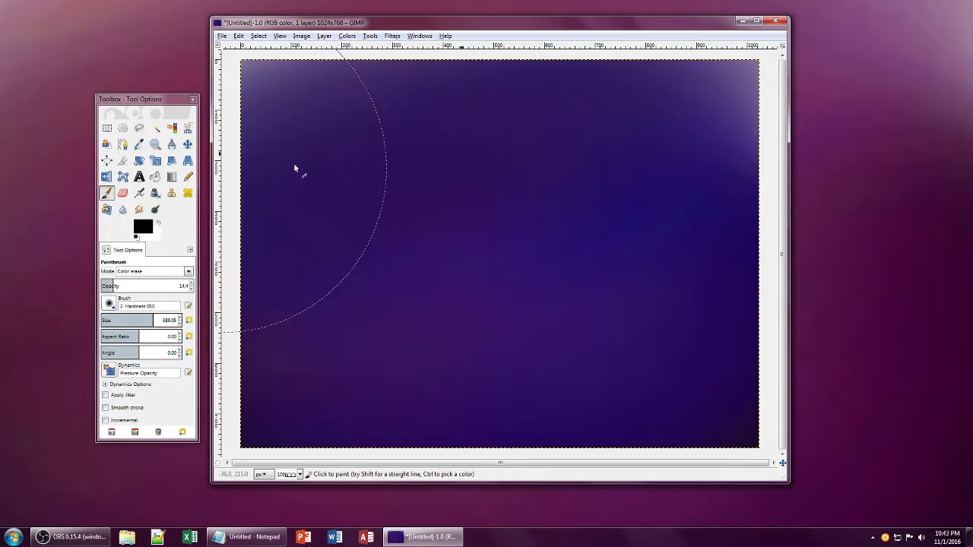
mouse_move(295, 169)
mouse_down()
mouse_move(203, 170)
mouse_move(631, 143)
mouse_move(273, 130)
mouse_move(706, 206)
mouse_move(434, 415)
mouse_move(535, 430)
mouse_move(669, 289)
mouse_move(406, 456)
mouse_move(651, 382)
mouse_move(686, 253)
mouse_move(233, 457)
mouse_up()
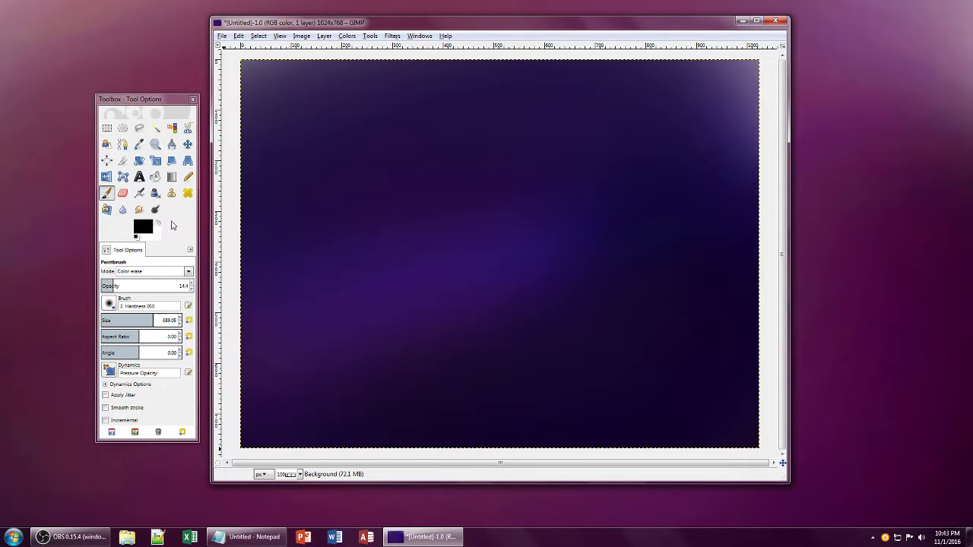
Step: Set the foreground colour to white, try a broad stroke over the canvas, and undo it
click(143, 227)
drag(86, 391, 27, 316)
click(145, 447)
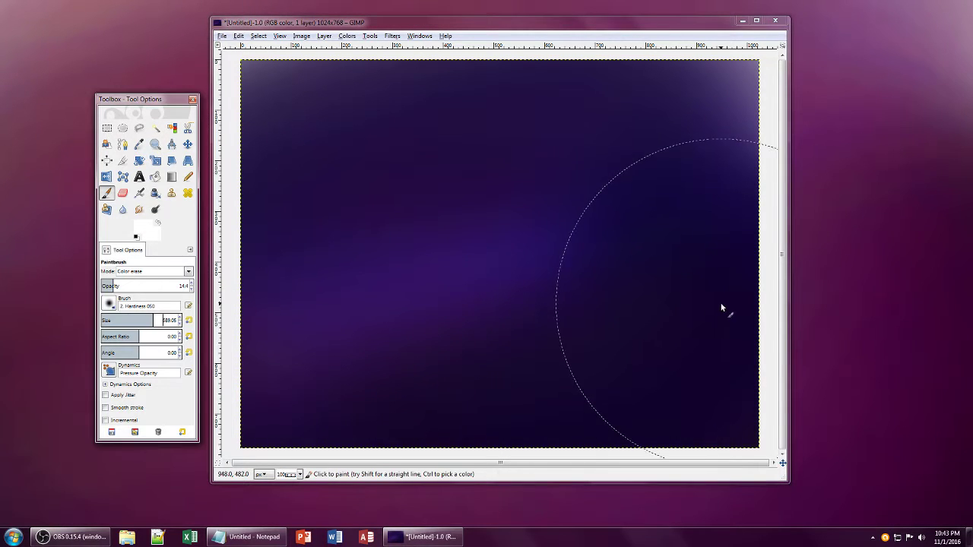
drag(722, 308, 470, 456)
key(ctrl+z)
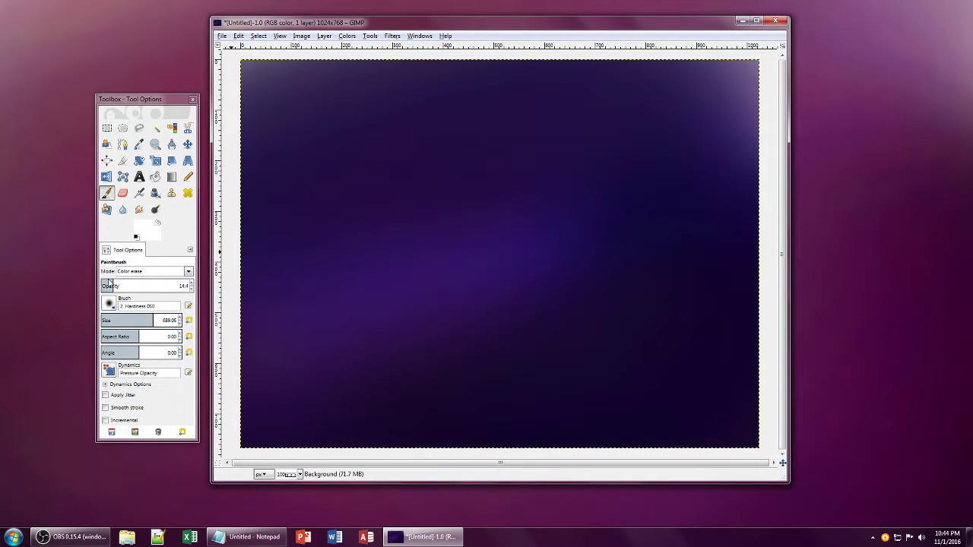
Step: Set the brush opacity to 6.3 and the mode to Soft light, and softly lighten the canvas with white
click(106, 285)
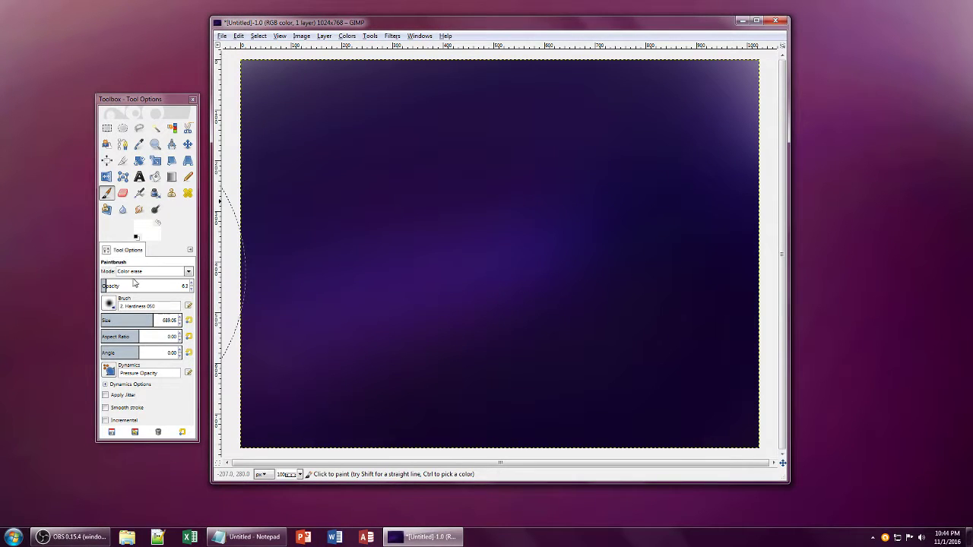
click(152, 271)
click(141, 429)
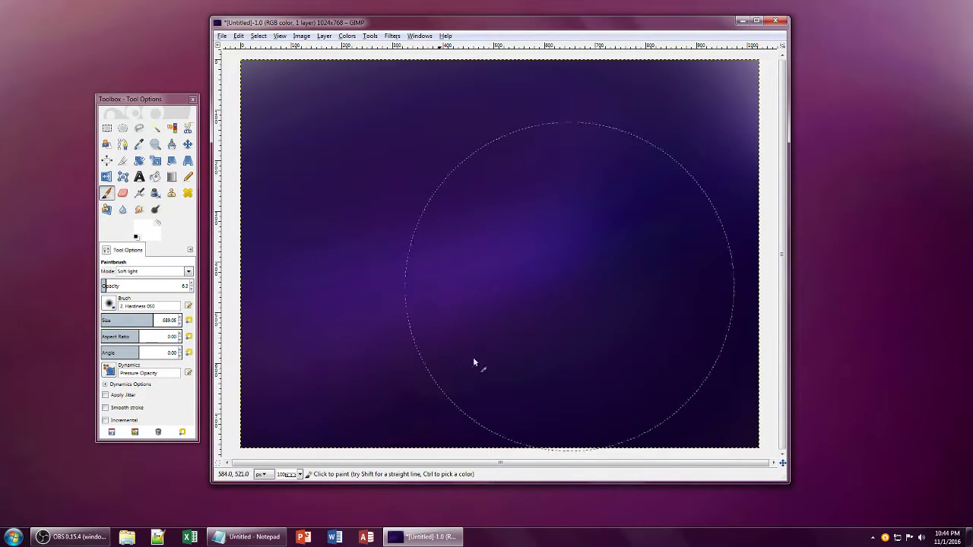
Step: Set the foreground to black and darken the canvas with brush strokes in Soft light mode and in Color erase mode
click(143, 227)
click(155, 407)
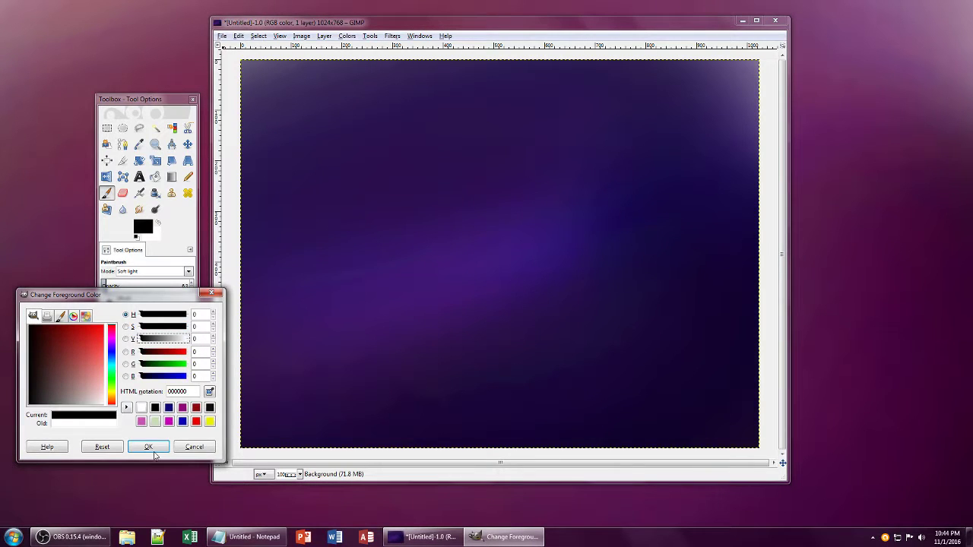
click(157, 450)
click(157, 449)
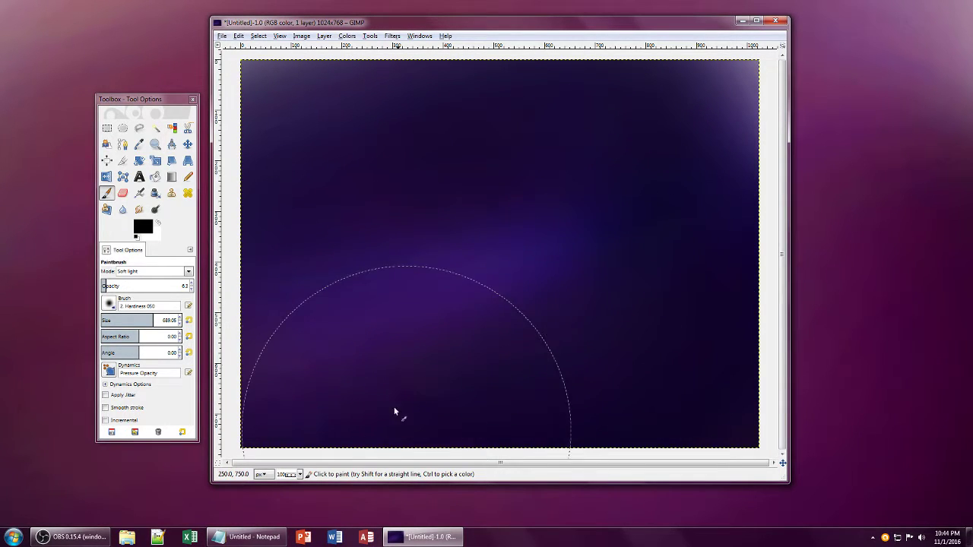
click(133, 271)
click(136, 253)
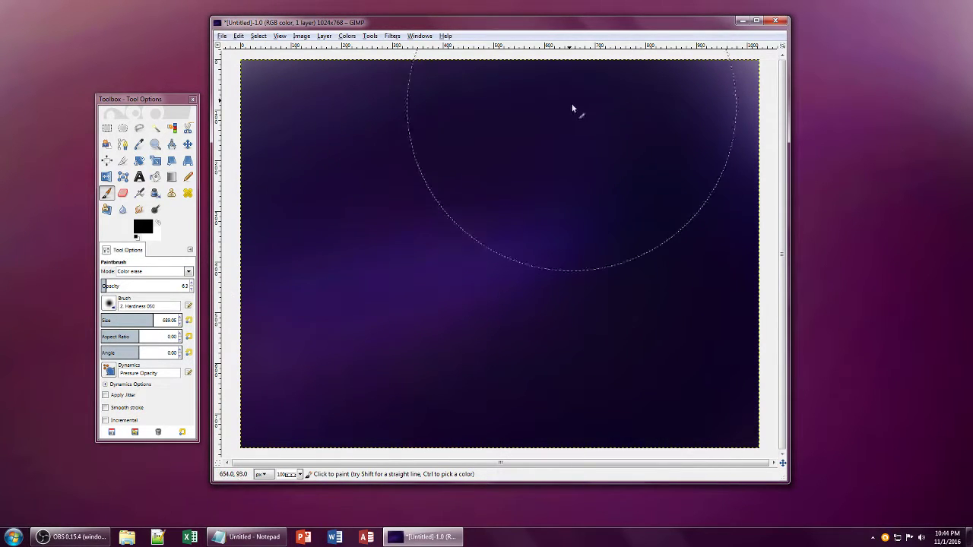
Step: Set the foreground colour to white (ffffff), try broad strokes over the purple streak, and undo them
click(140, 231)
drag(91, 371, 140, 455)
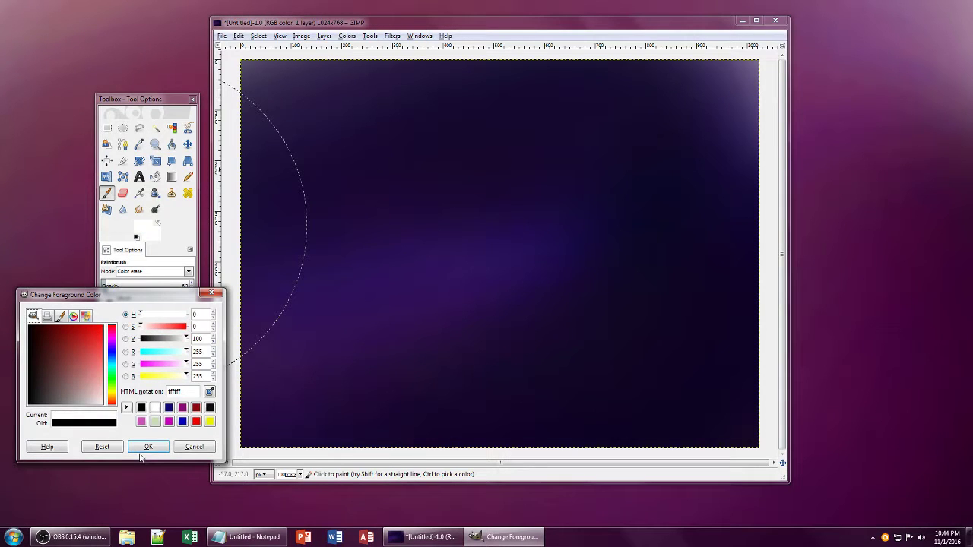
click(161, 445)
drag(605, 231, 423, 282)
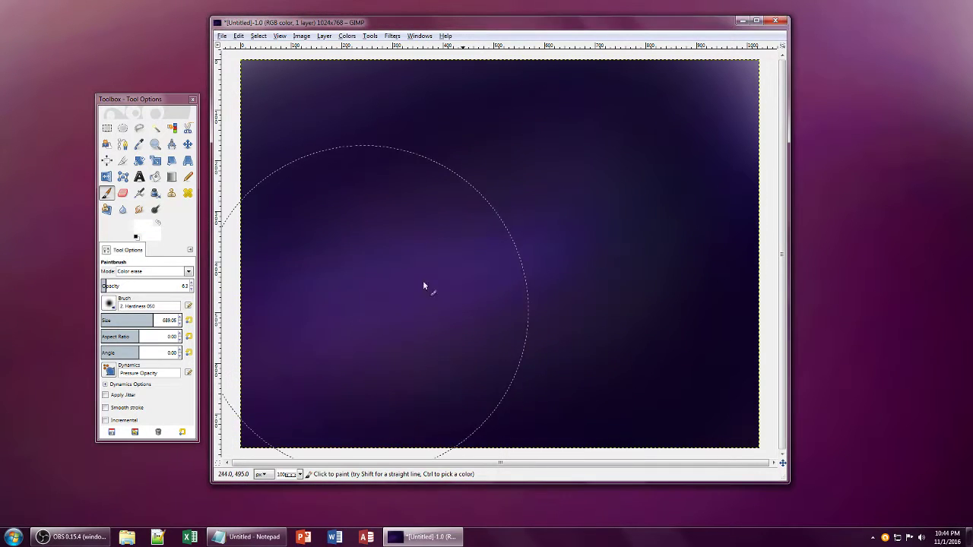
key(ctrl+z)
key(ctrl+z)
Step: Reduce the brush size to 266.64, try a white stroke along the purple streak, and undo it
click(111, 320)
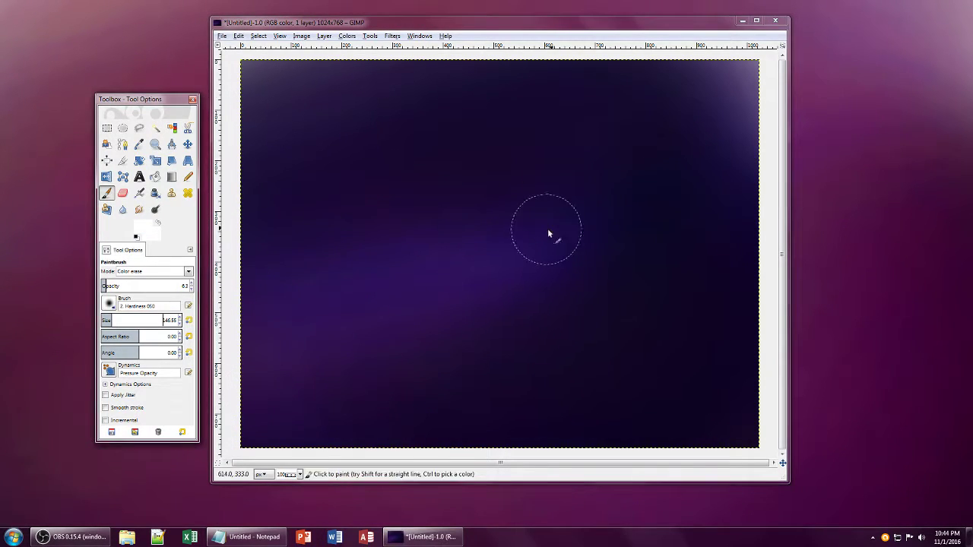
click(121, 320)
mouse_move(555, 242)
mouse_down()
mouse_move(379, 304)
mouse_move(265, 322)
mouse_up()
key(ctrl+z)
Step: Lower the brush opacity to 1.3, change the mode to Overlay, and paint white along the purple streak
click(190, 291)
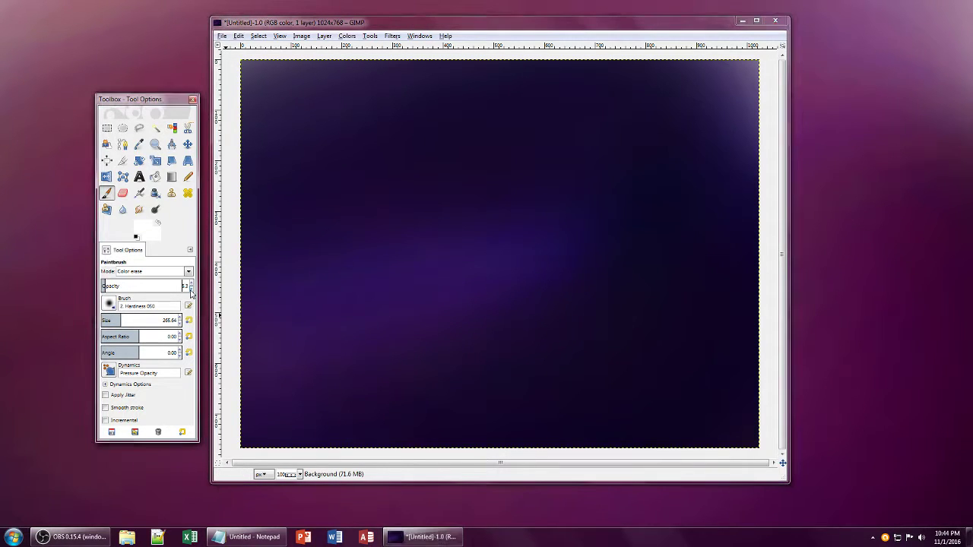
click(172, 271)
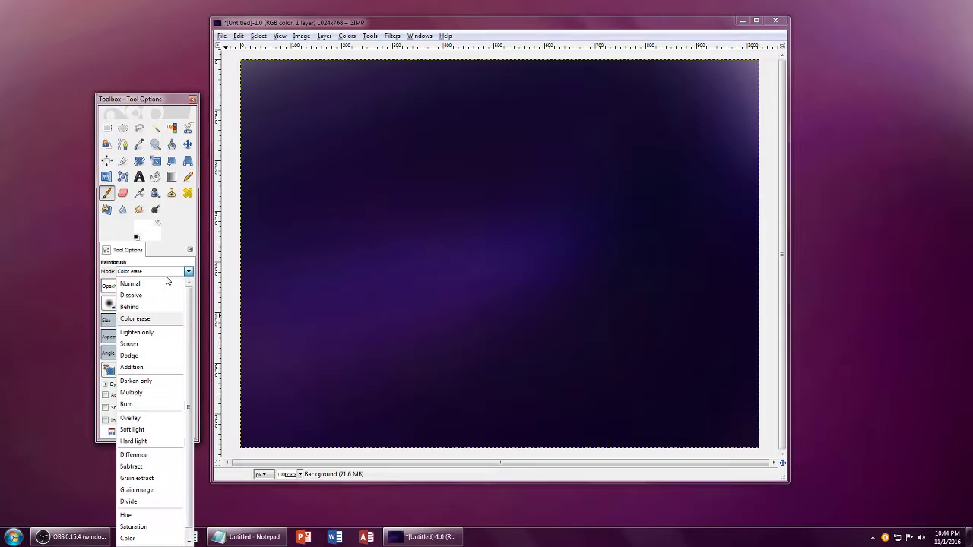
click(129, 415)
mouse_move(577, 249)
mouse_down()
mouse_move(468, 290)
mouse_move(307, 329)
mouse_up()
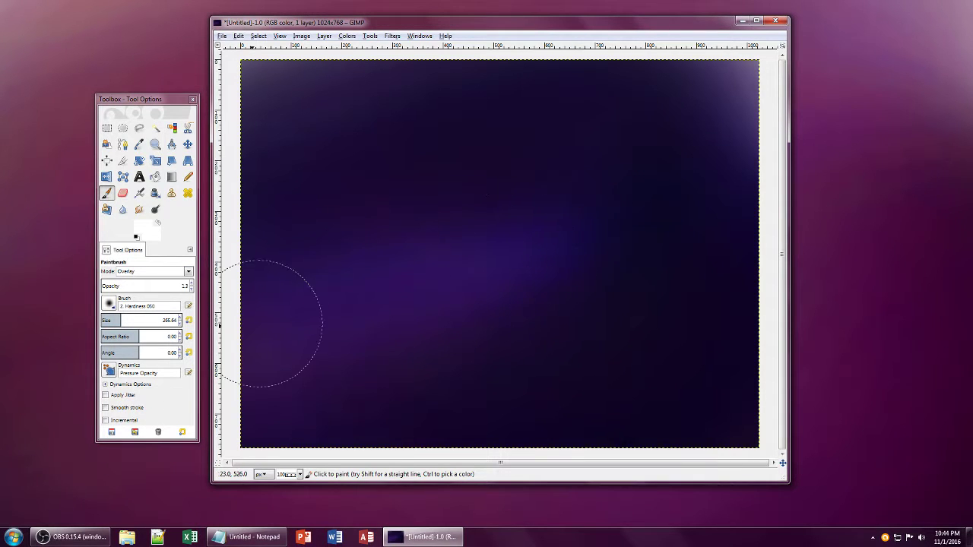
Step: Raise the brush opacity to 4.3 and the size to 358.26, and brighten the purple streak with white Overlay strokes
click(192, 283)
click(191, 284)
click(192, 283)
drag(194, 284, 196, 288)
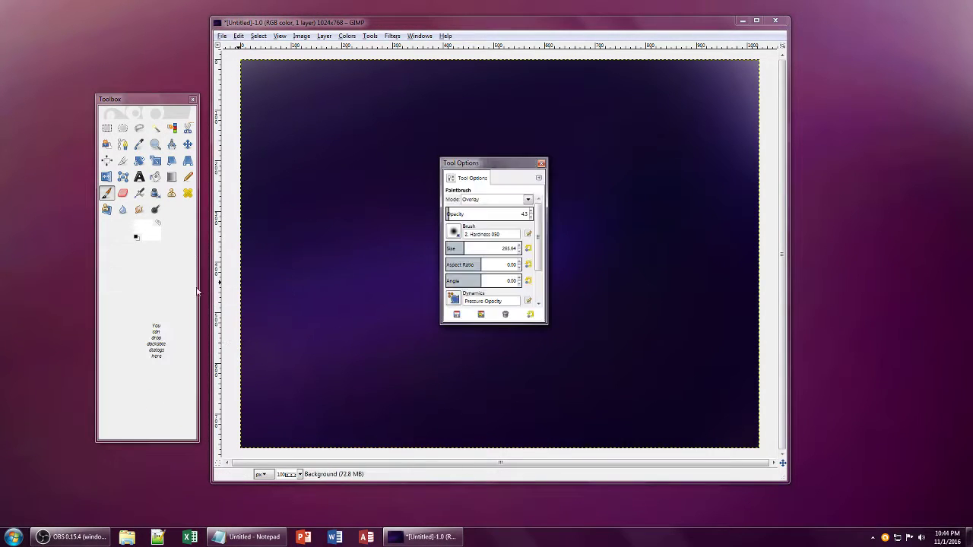
drag(473, 179, 190, 280)
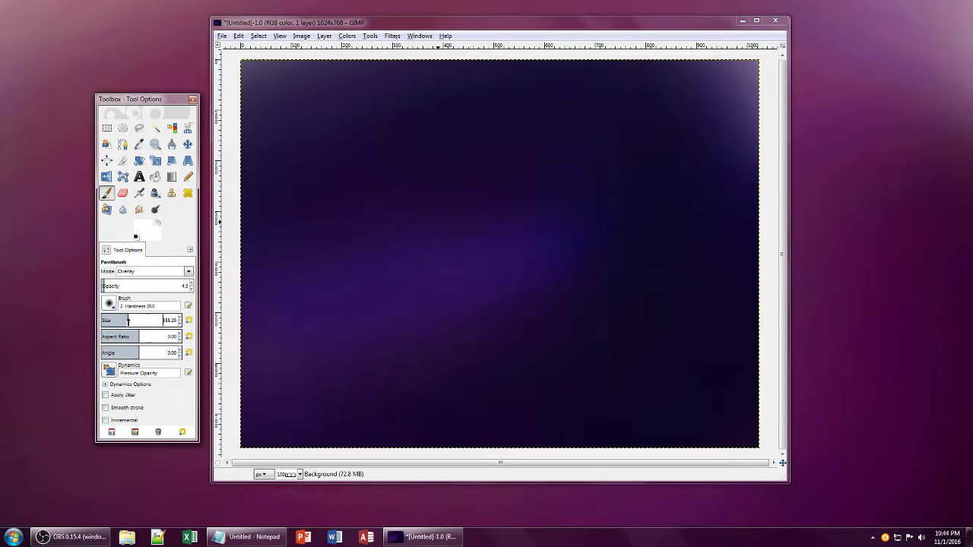
mouse_move(507, 235)
mouse_down()
mouse_move(307, 327)
mouse_move(558, 243)
mouse_move(288, 329)
mouse_move(468, 263)
mouse_move(202, 338)
mouse_up()
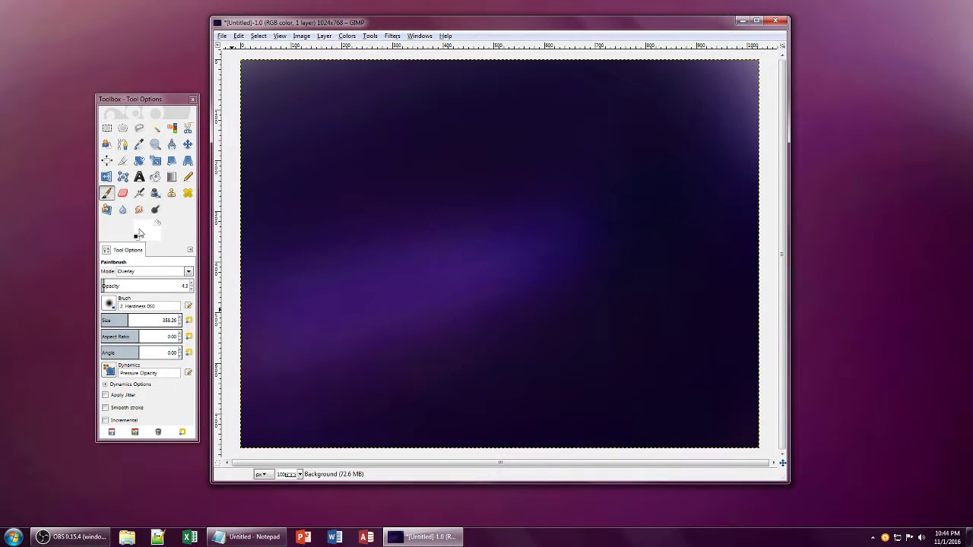
Step: Set the foreground colour to pure blue (0000ff), the brush mode to Color erase and the opacity to 13.8
click(140, 230)
mouse_move(152, 355)
mouse_down()
mouse_move(140, 352)
mouse_move(141, 364)
mouse_up()
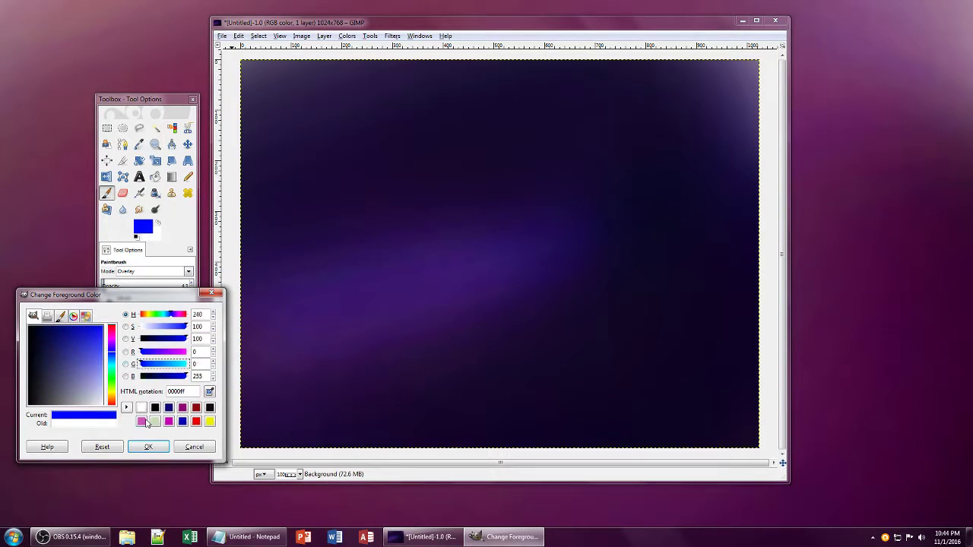
click(148, 446)
click(139, 272)
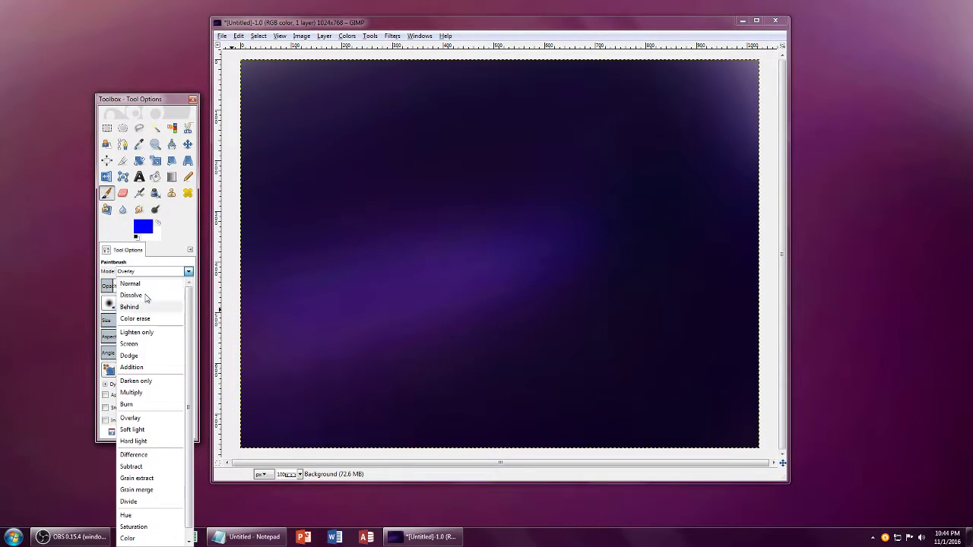
click(137, 324)
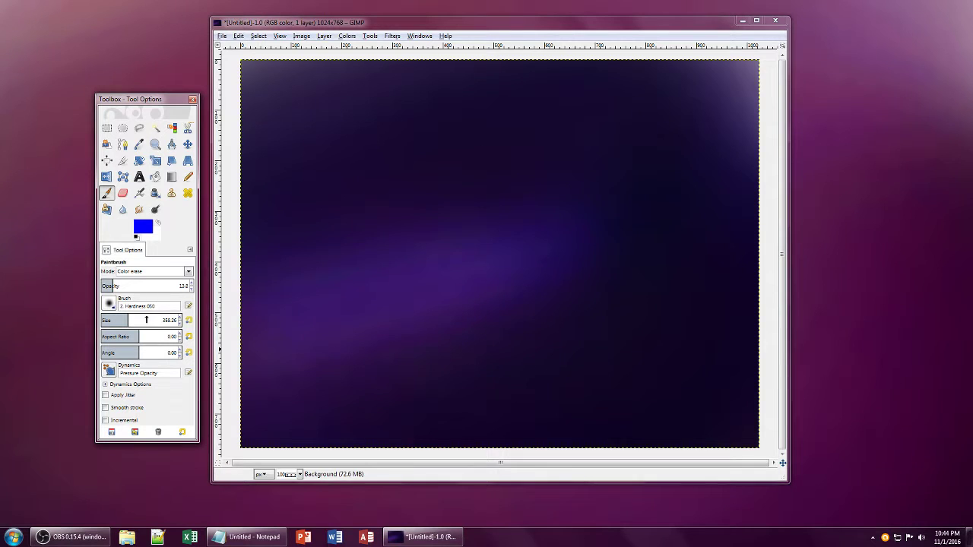
Step: Enlarge the brush to 596.43, lower its opacity, and paint blue Color erase strokes across the streak and surrounding canvas
click(146, 320)
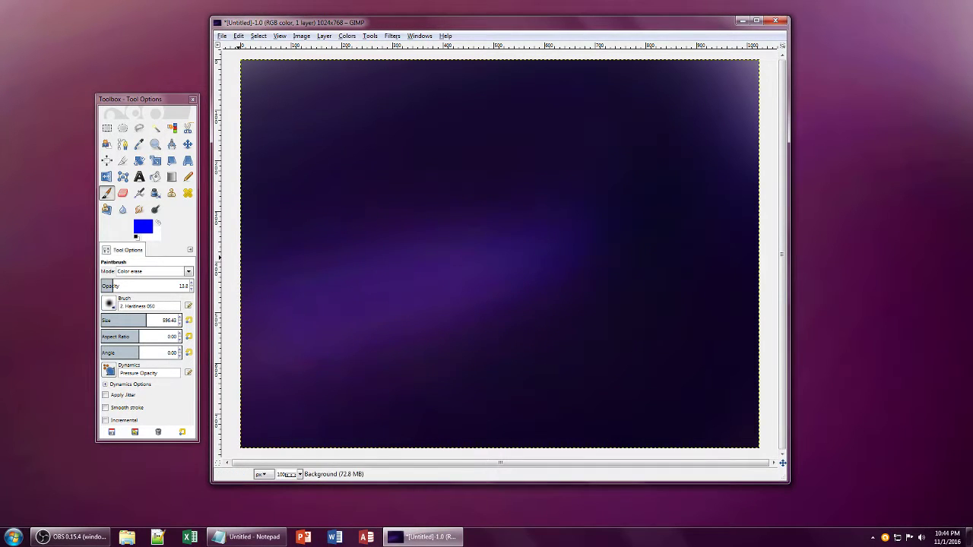
click(104, 285)
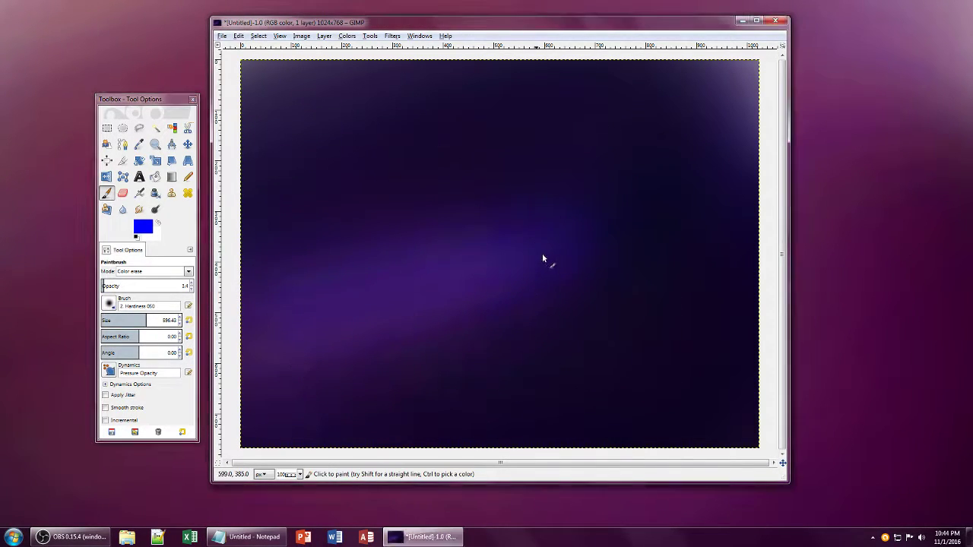
mouse_move(426, 262)
mouse_down()
mouse_move(502, 172)
mouse_move(439, 180)
mouse_move(528, 131)
mouse_move(480, 118)
mouse_move(497, 191)
mouse_up()
mouse_move(419, 398)
mouse_down()
mouse_move(508, 406)
mouse_move(724, 264)
mouse_move(714, 150)
mouse_move(636, 319)
mouse_up()
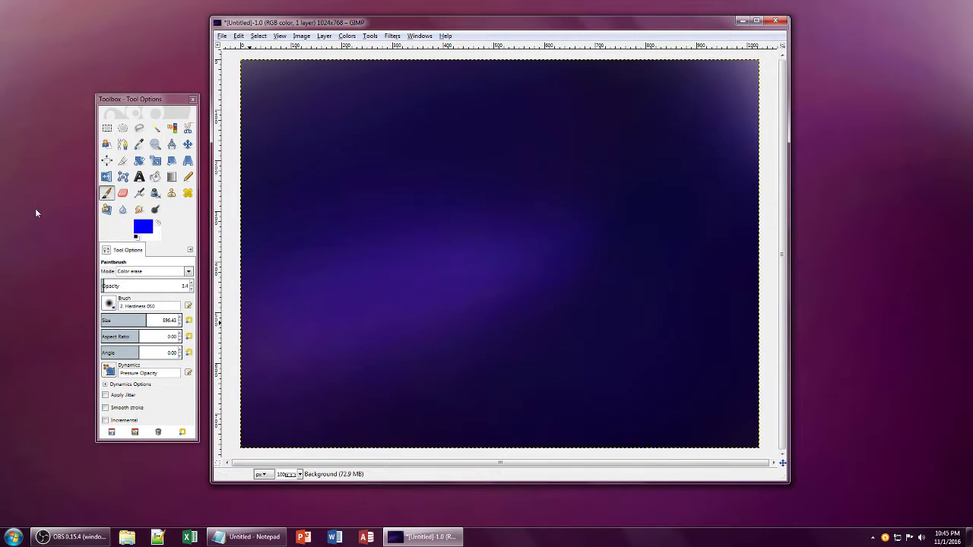
Step: Set the foreground colour to black (000000) and darken the canvas with low-opacity Color erase strokes
click(137, 227)
drag(38, 353, 1, 351)
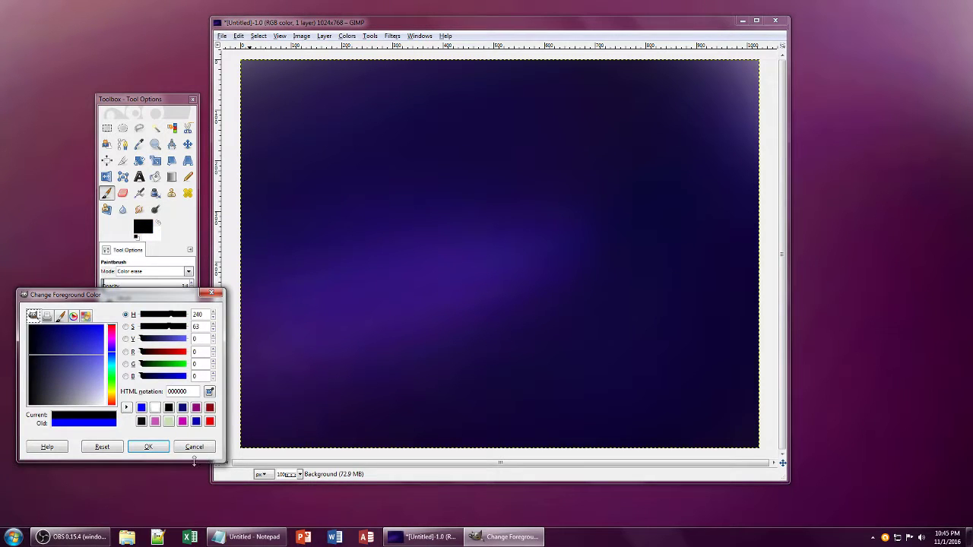
click(149, 447)
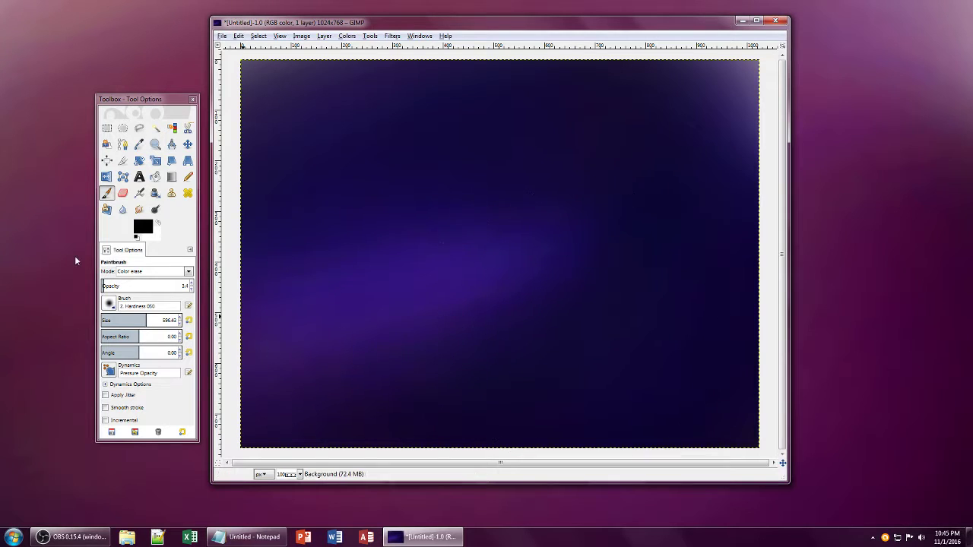
Step: Change the foreground colour to bright turquoise (00e3da)
click(143, 226)
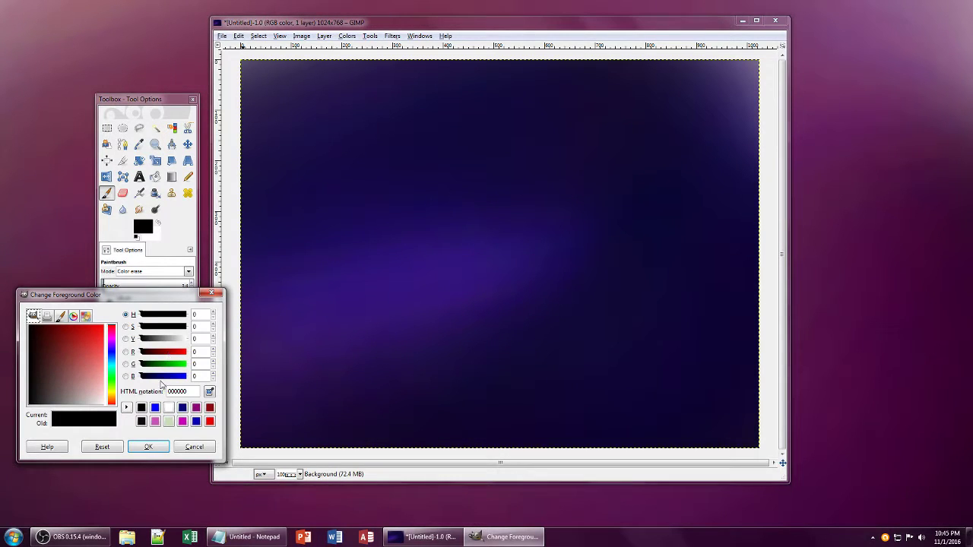
click(168, 379)
drag(173, 367, 183, 369)
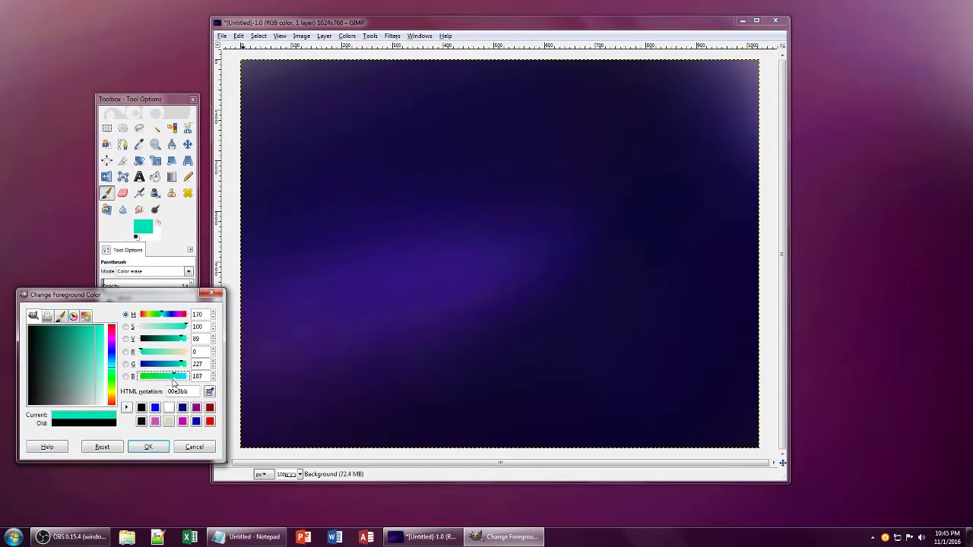
click(149, 446)
Step: Set the paintbrush mode to Overlay, and switch to the Airbrush in Overlay mode with opacity 28.8
click(160, 272)
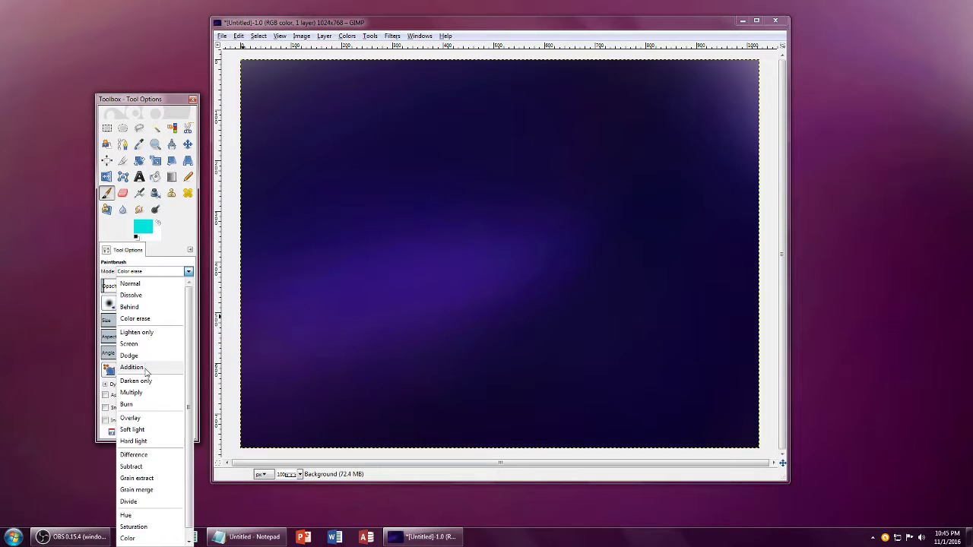
click(140, 419)
click(140, 192)
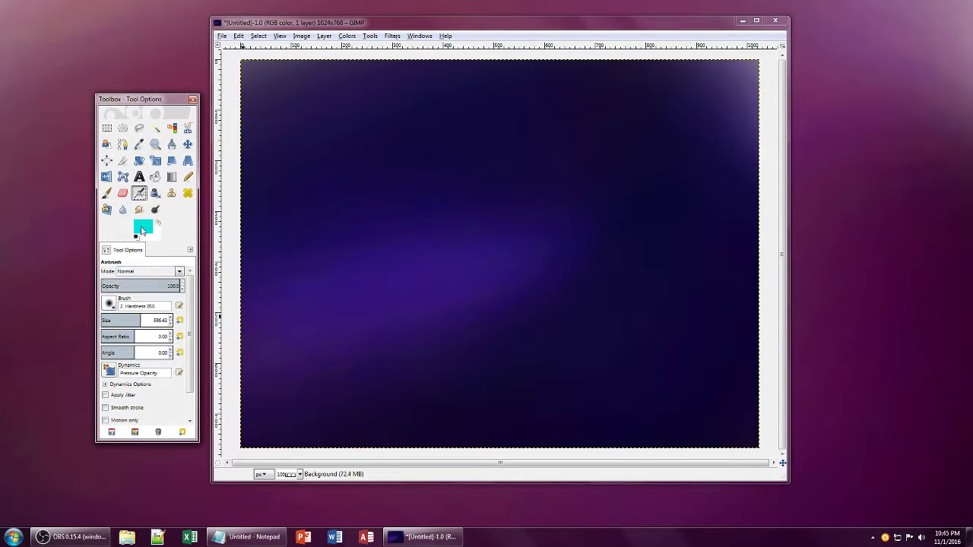
click(152, 271)
click(137, 418)
click(123, 284)
Step: Airbrush turquoise over the purple streak, undo the stroke, and airbrush the streak and its surroundings again
mouse_move(509, 265)
mouse_down()
mouse_move(511, 249)
mouse_move(404, 290)
mouse_move(158, 351)
mouse_up()
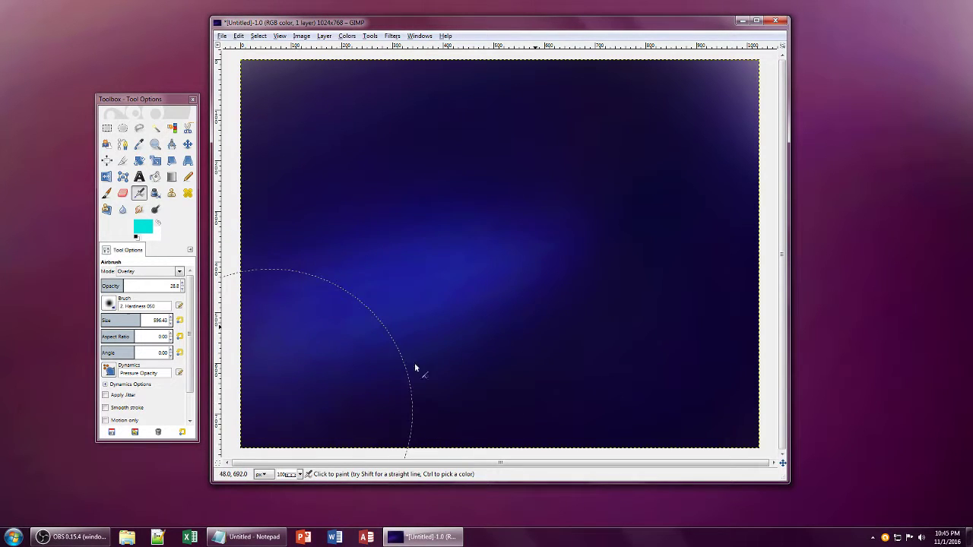
key(ctrl+z)
mouse_move(475, 196)
mouse_down()
mouse_move(431, 229)
mouse_move(179, 329)
mouse_up()
Step: Change the foreground colour to white and airbrush the canvas in Overlay mode, continuing in Normal mode at opacity 4.5
click(151, 227)
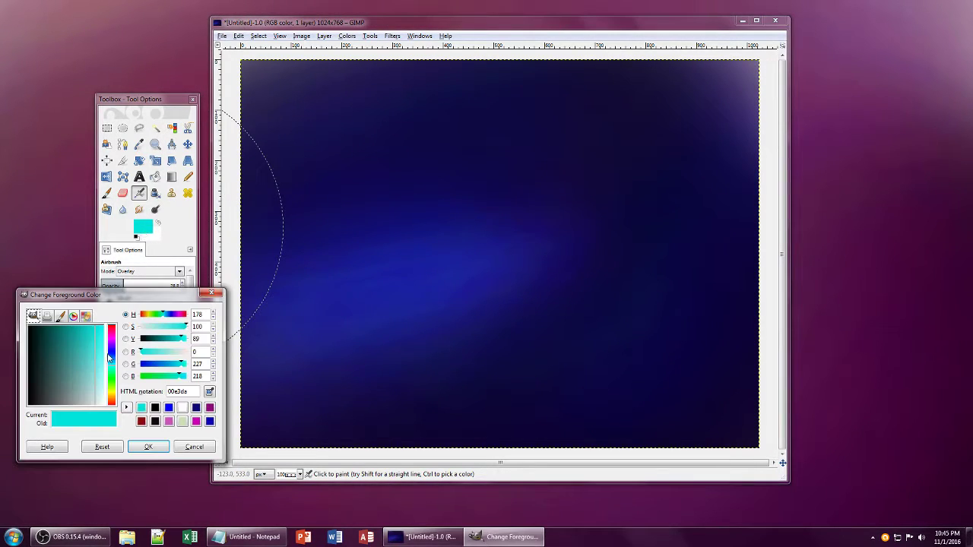
click(148, 446)
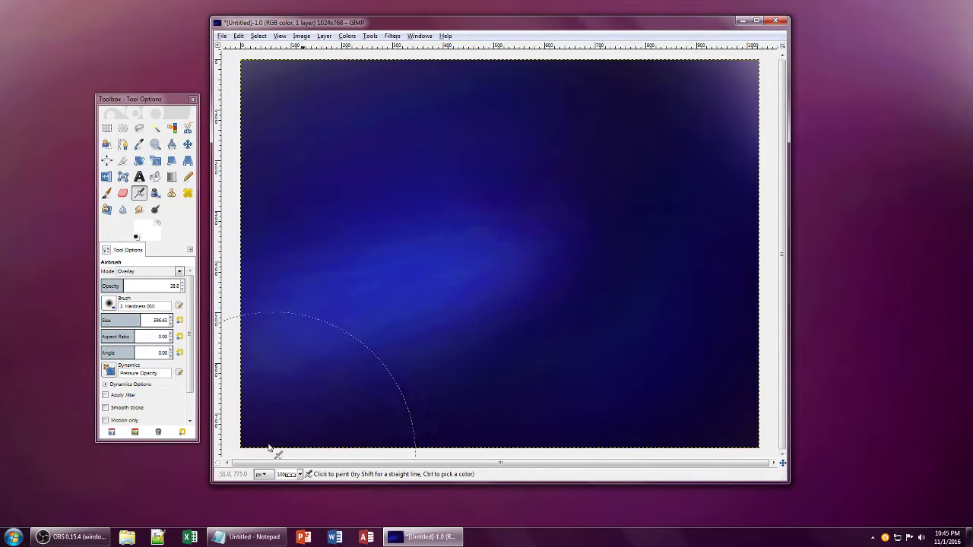
click(130, 279)
click(133, 278)
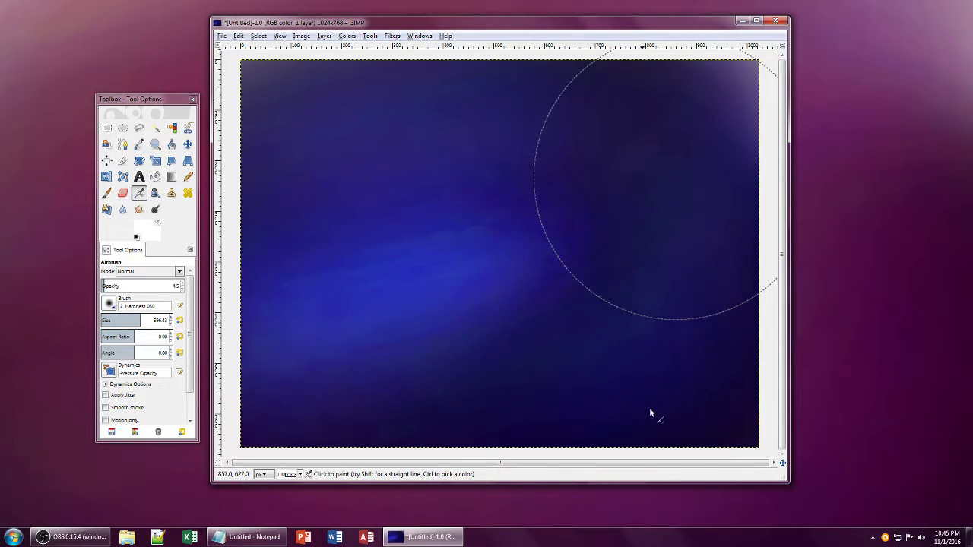
Step: Set the airbrush to black with Color erase mode and opacity 100, and darken the canvas around the blue streak
click(145, 226)
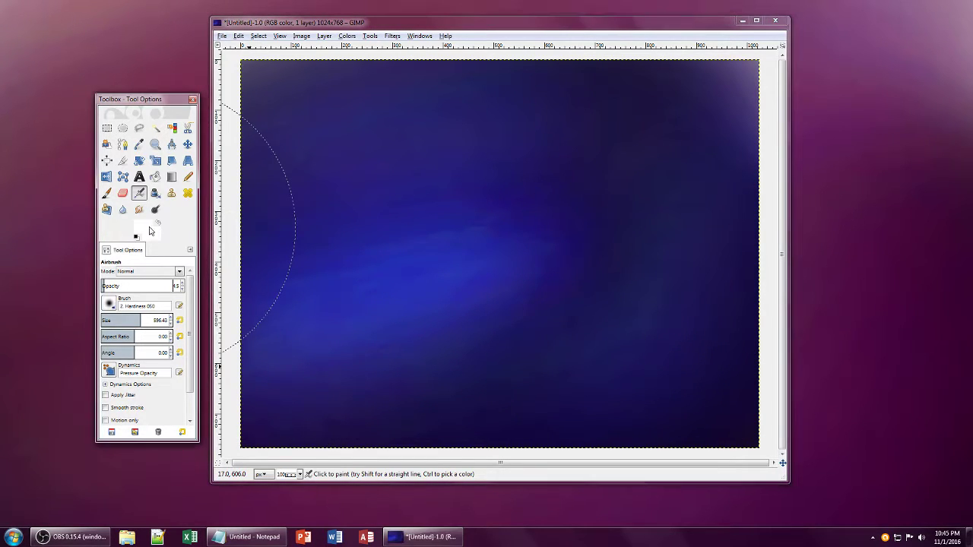
click(28, 361)
click(146, 446)
click(147, 446)
click(148, 271)
click(145, 324)
drag(156, 283, 188, 284)
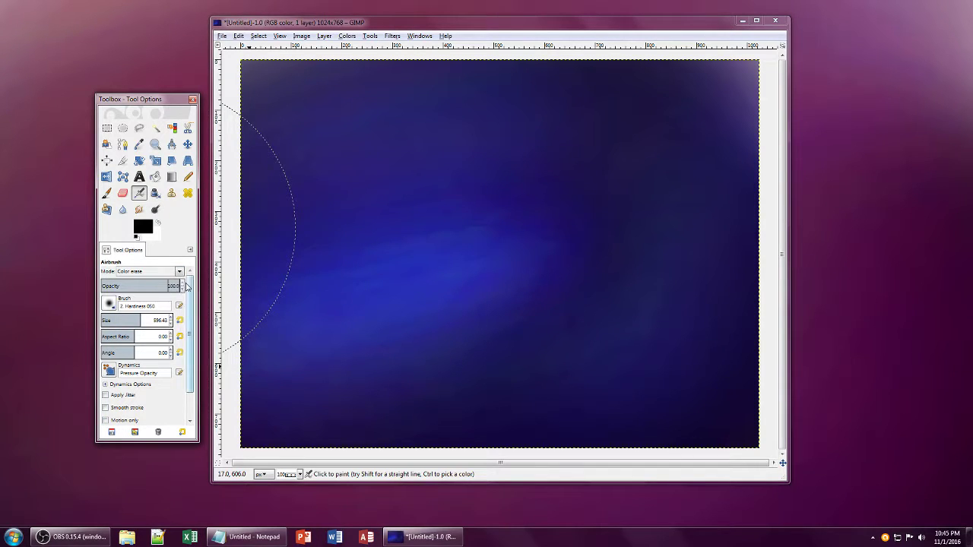
mouse_move(439, 199)
mouse_down()
mouse_move(497, 155)
mouse_move(459, 152)
mouse_move(536, 114)
mouse_move(146, 163)
mouse_move(406, 126)
mouse_move(681, 163)
mouse_move(672, 261)
mouse_move(626, 131)
mouse_move(695, 281)
mouse_move(413, 394)
mouse_move(715, 209)
mouse_move(387, 478)
mouse_move(650, 284)
mouse_move(558, 411)
mouse_move(322, 464)
mouse_move(701, 297)
mouse_move(287, 487)
mouse_move(514, 409)
mouse_move(684, 283)
mouse_move(237, 502)
mouse_move(484, 348)
mouse_move(563, 177)
mouse_move(368, 148)
mouse_move(467, 110)
mouse_move(462, 94)
mouse_move(357, 120)
mouse_move(764, 169)
mouse_move(655, 110)
mouse_move(667, 436)
mouse_move(467, 444)
mouse_up()
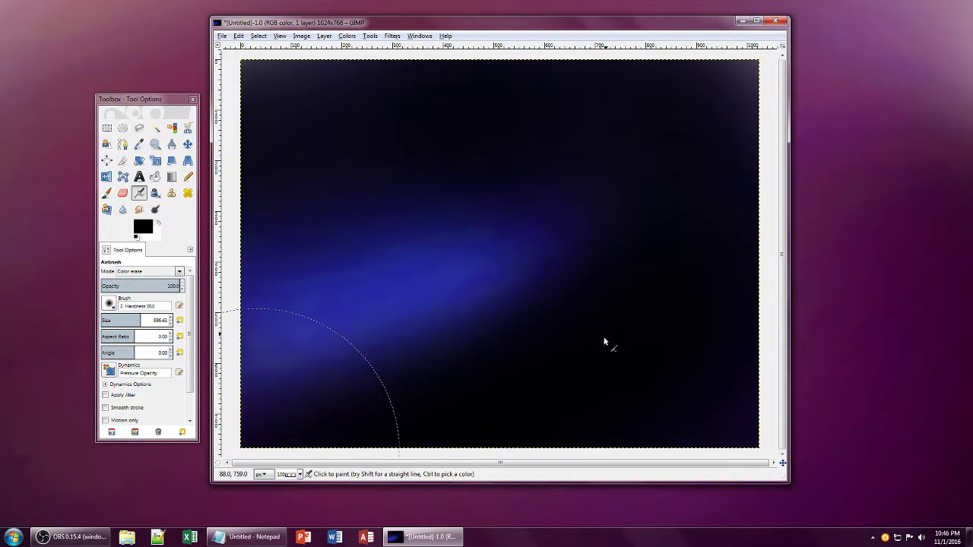
Step: Export the image to the Pictures folder as 11-1-16 - 2.png with the default PNG options
click(220, 36)
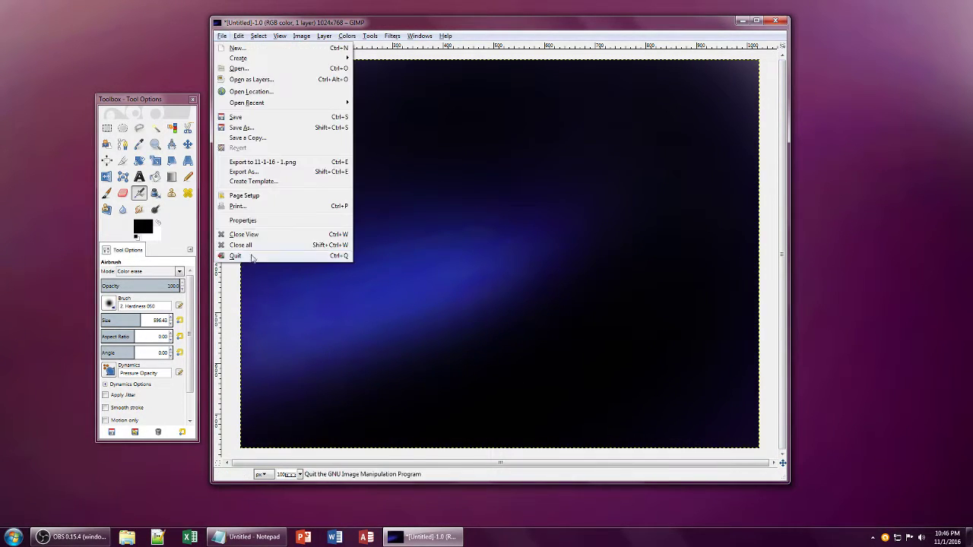
click(263, 177)
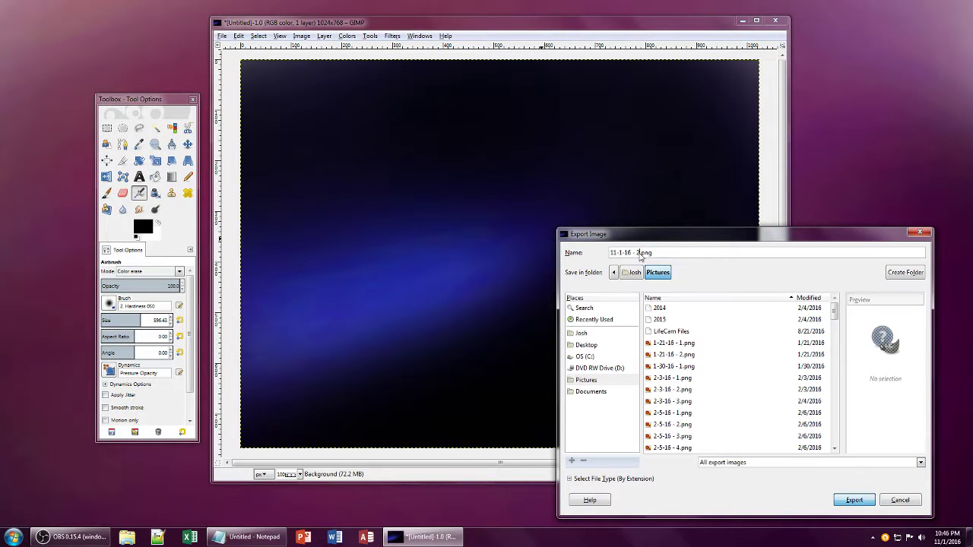
key(Return)
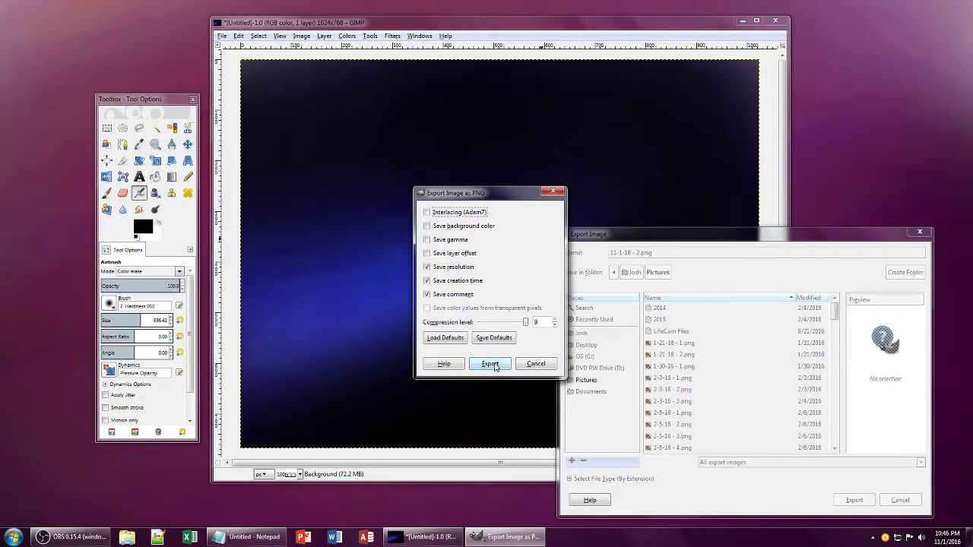
click(491, 364)
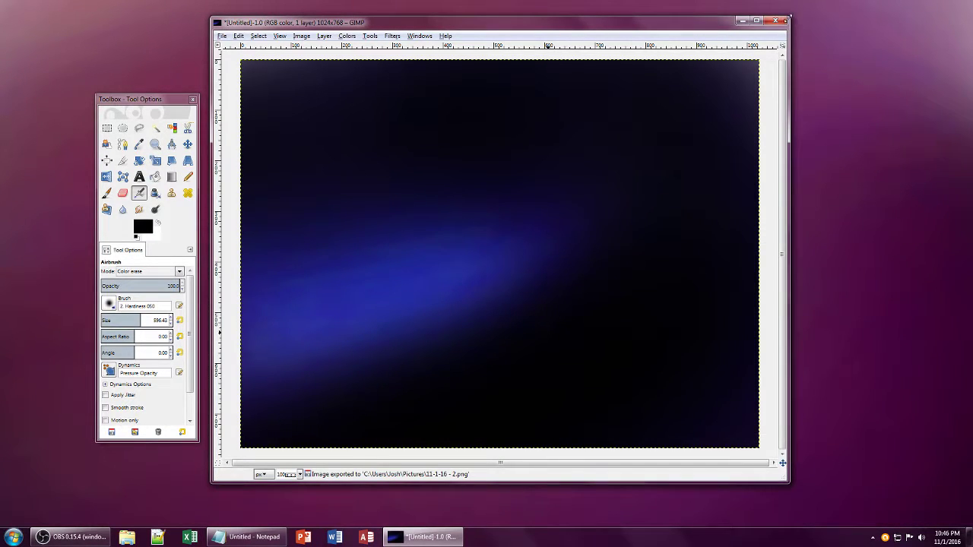
Step: Close the image without saving it
click(780, 21)
click(515, 320)
click(651, 24)
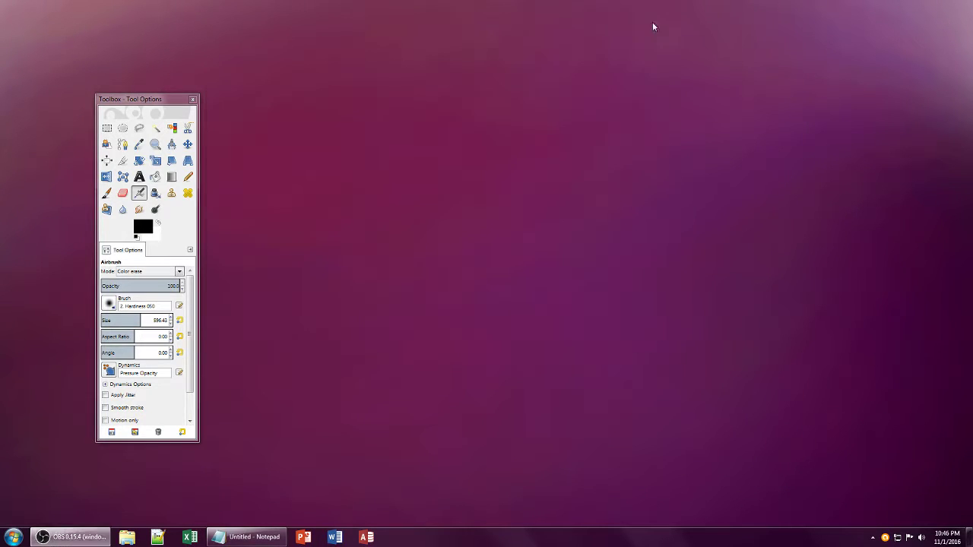
Step: Set the exported image as the Windows desktop background with the Fill position, and close the personalization window
right_click(722, 81)
click(752, 232)
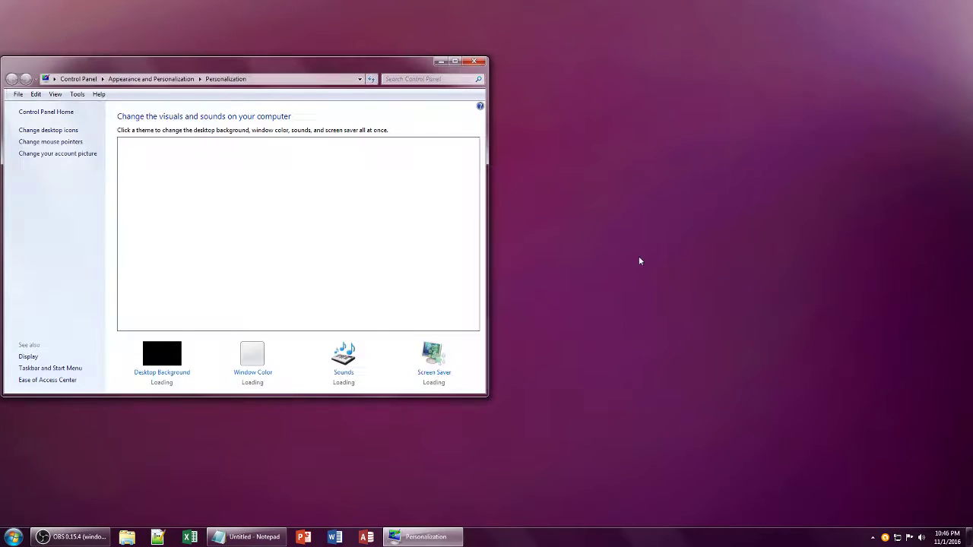
click(167, 357)
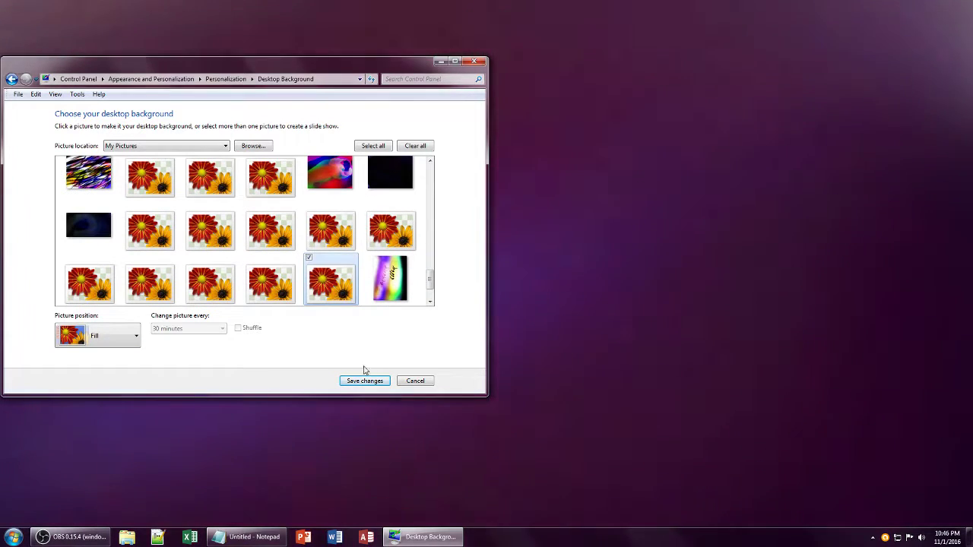
click(365, 379)
click(474, 61)
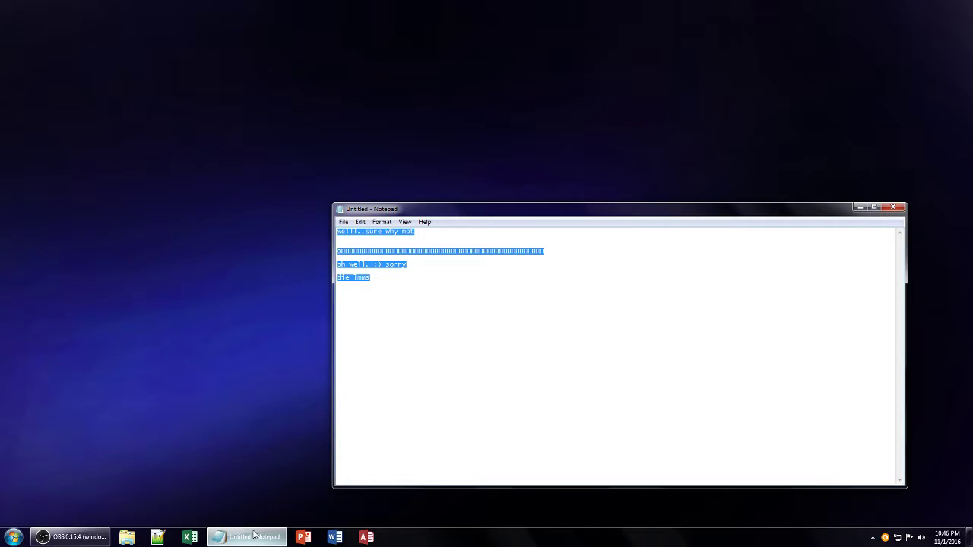
Step: Replace all the text in the Notepad window with "peace" and switch to OBS
text(peace)
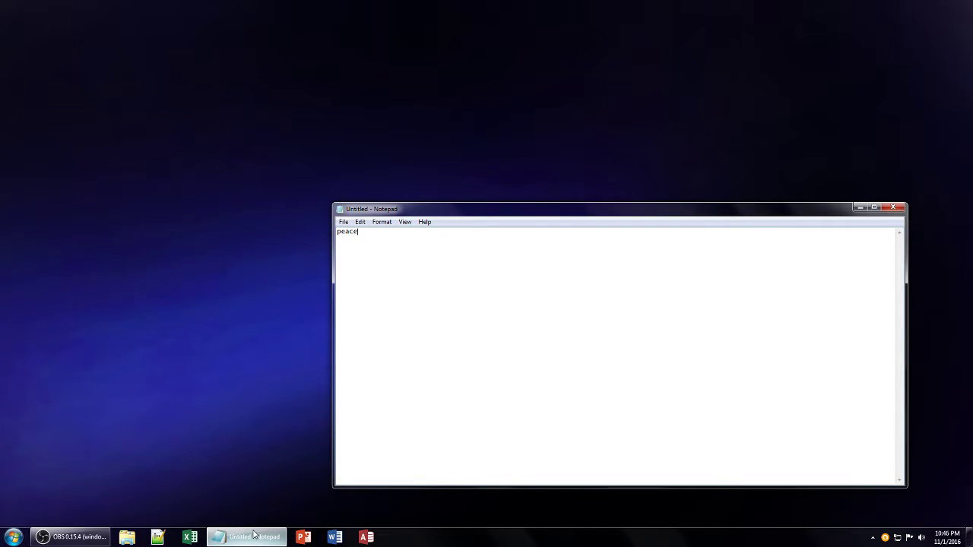
click(72, 537)
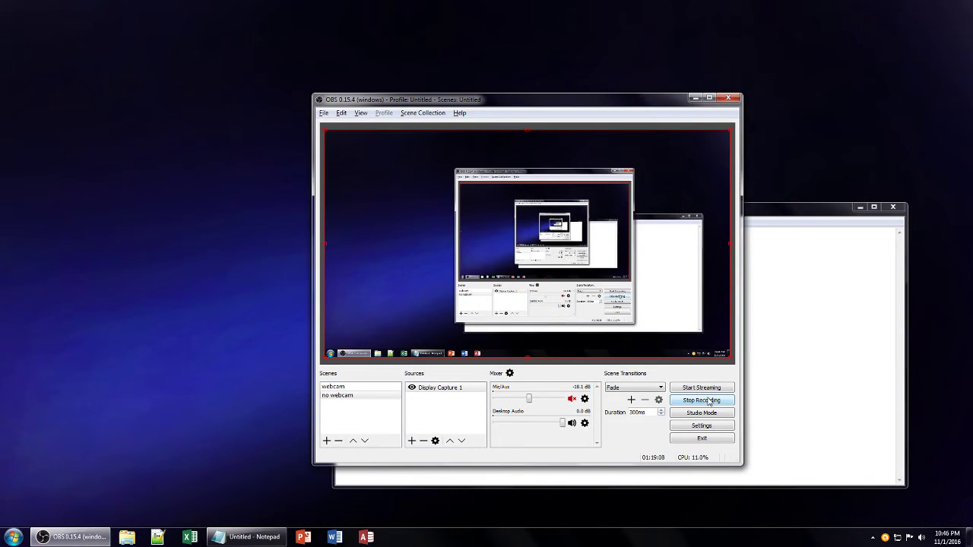